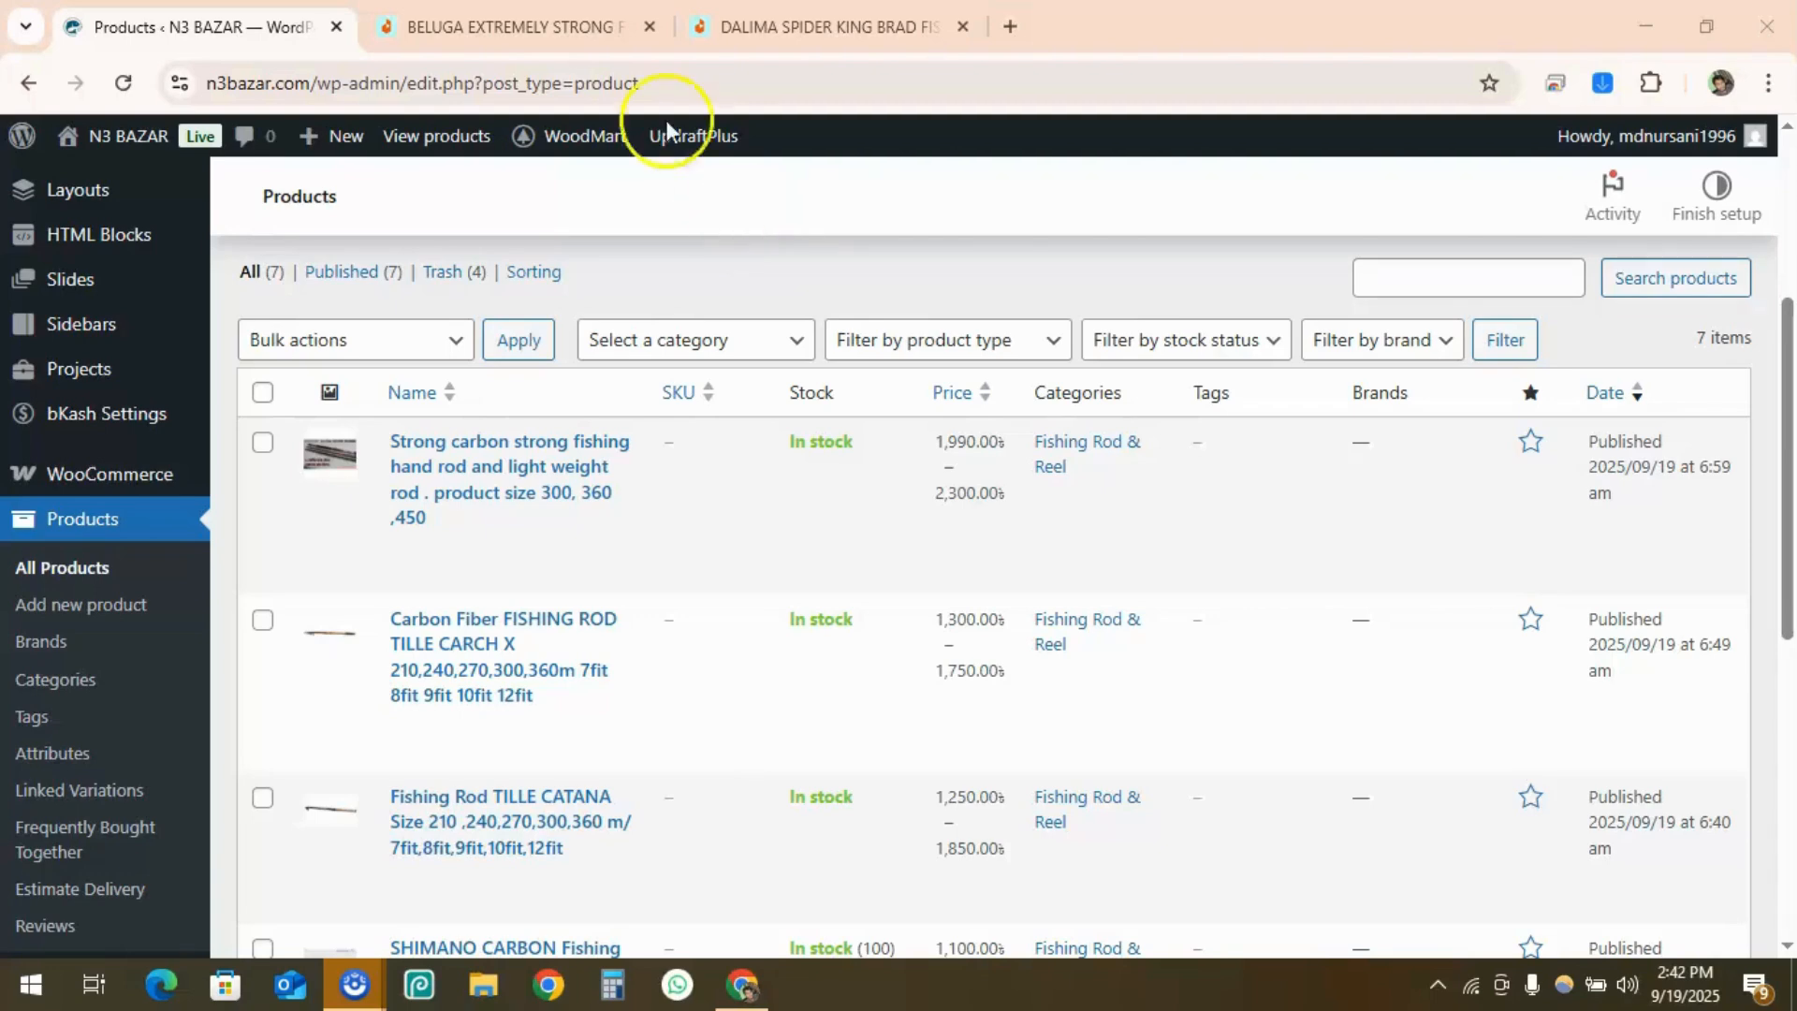
click(500, 26)
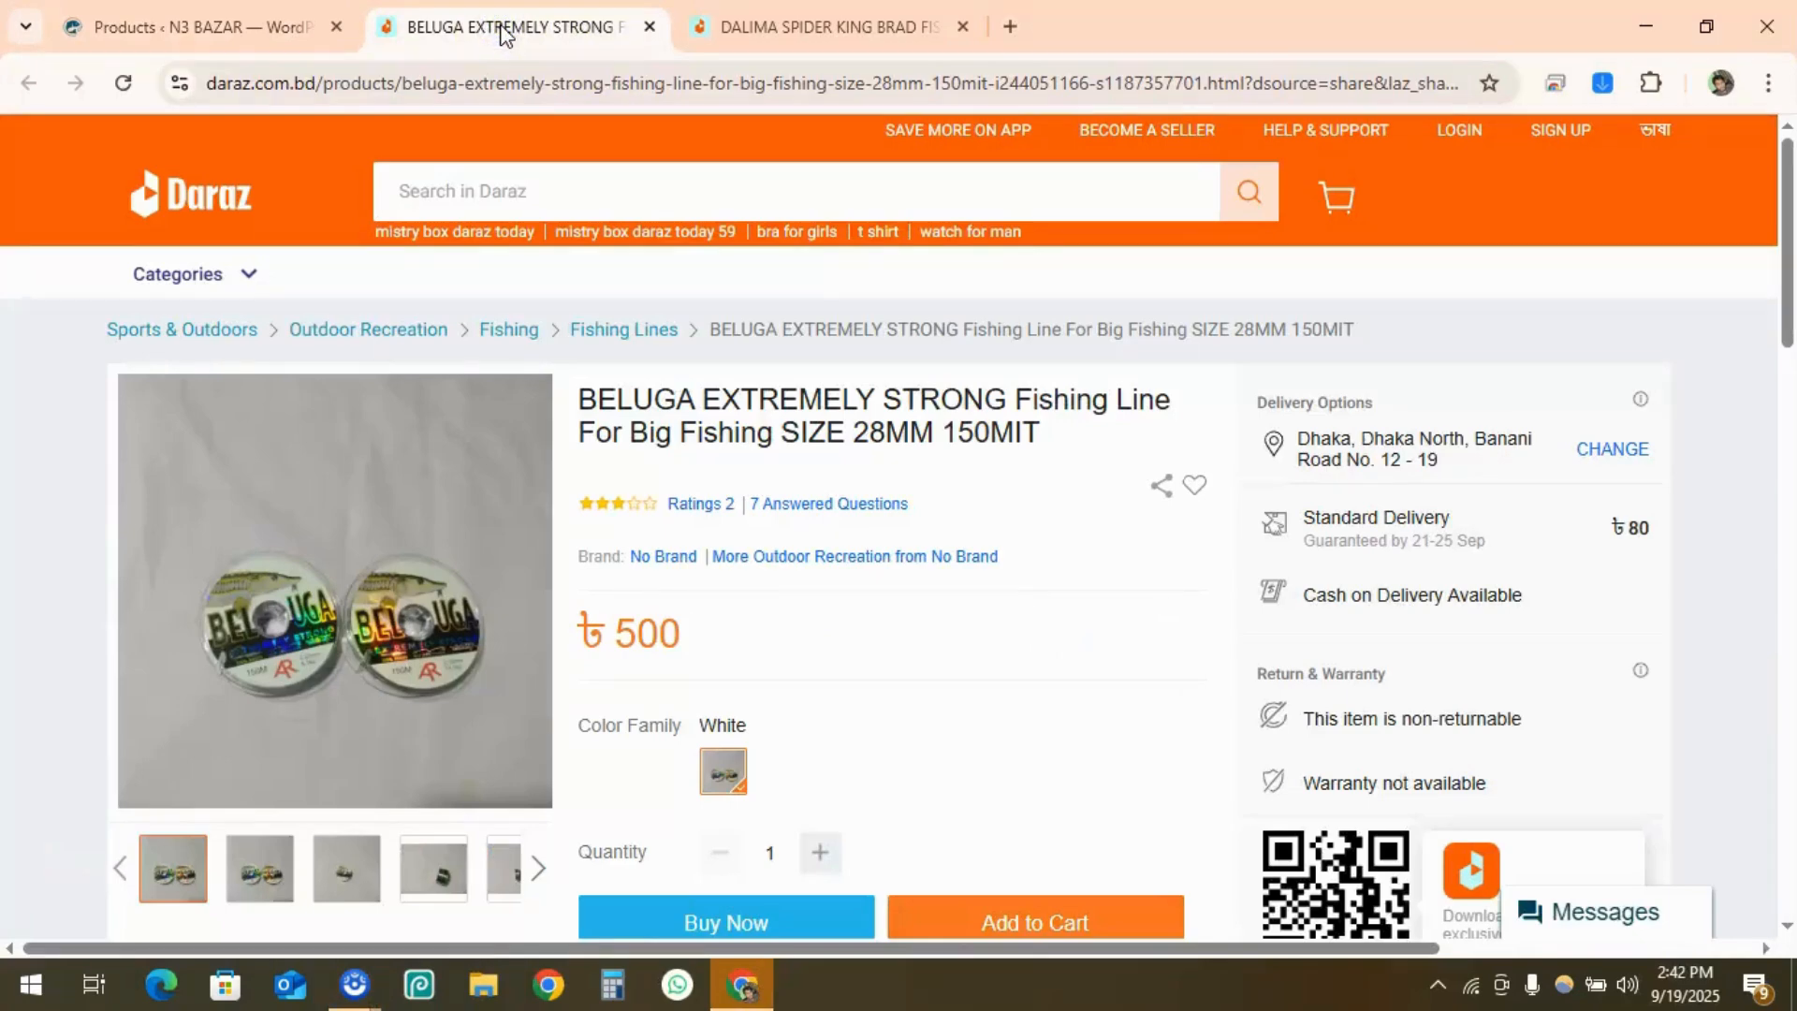
click(228, 25)
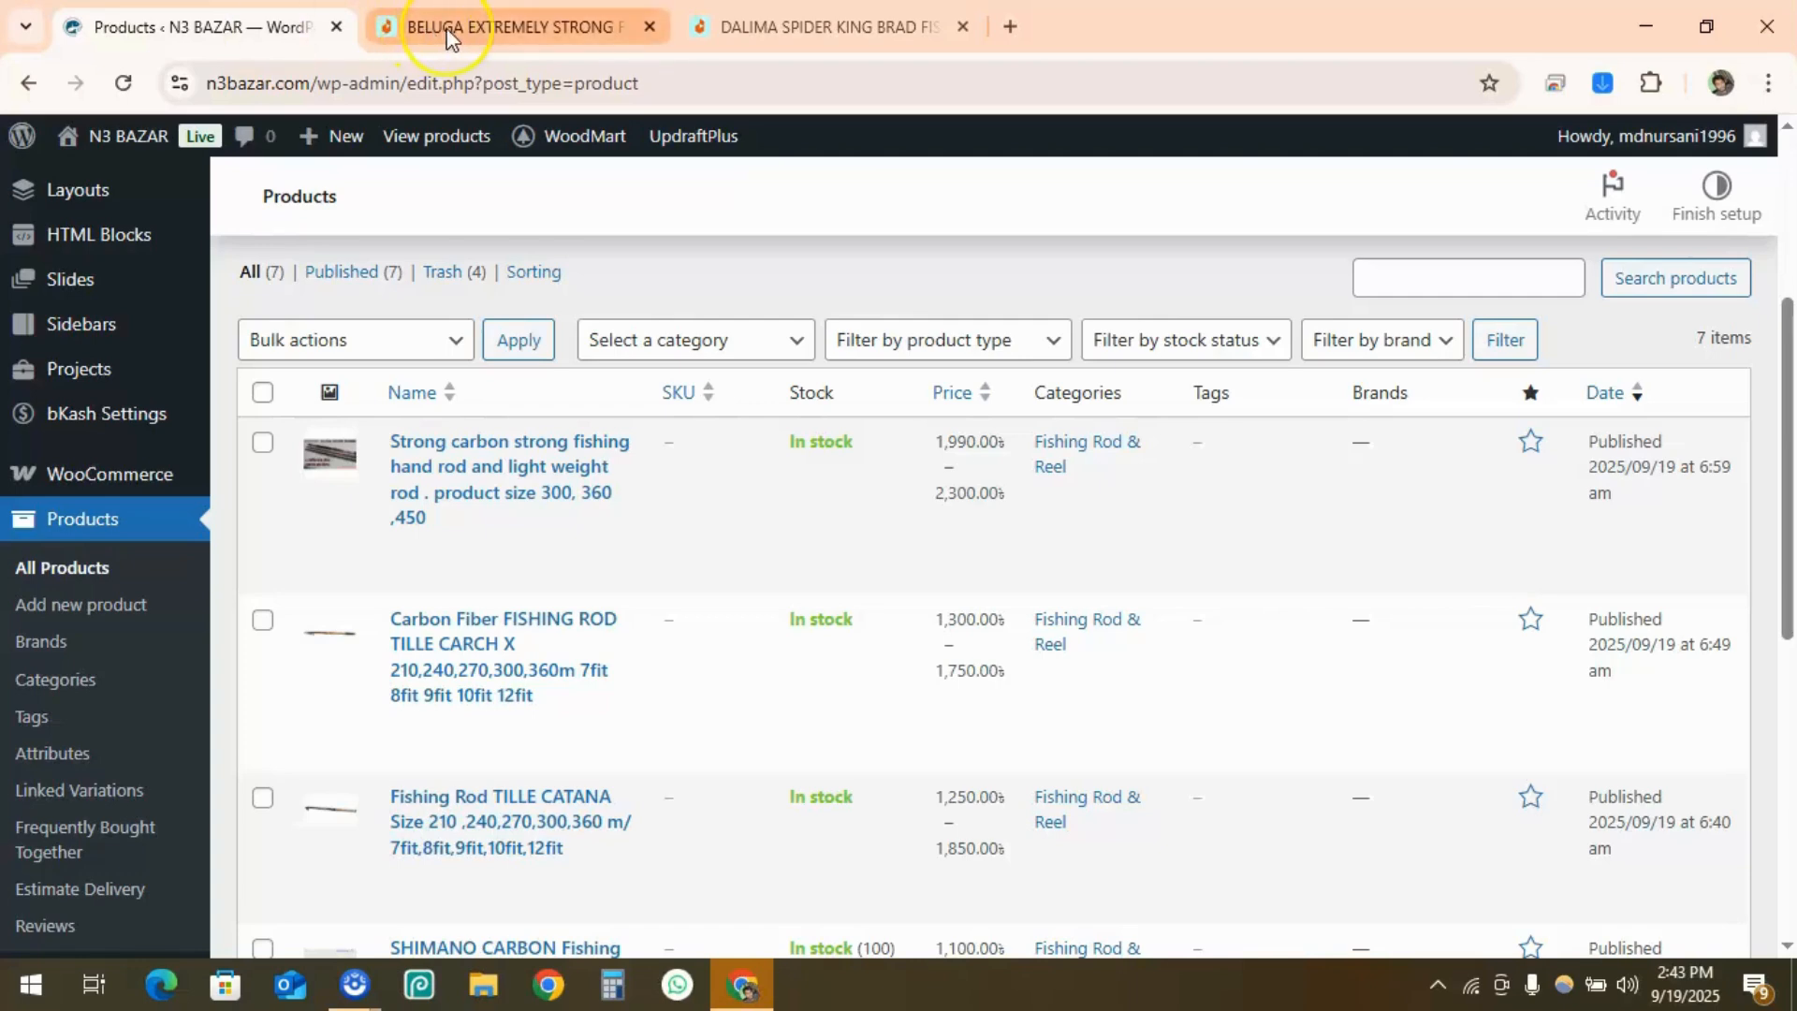
mouse_move(447, 35)
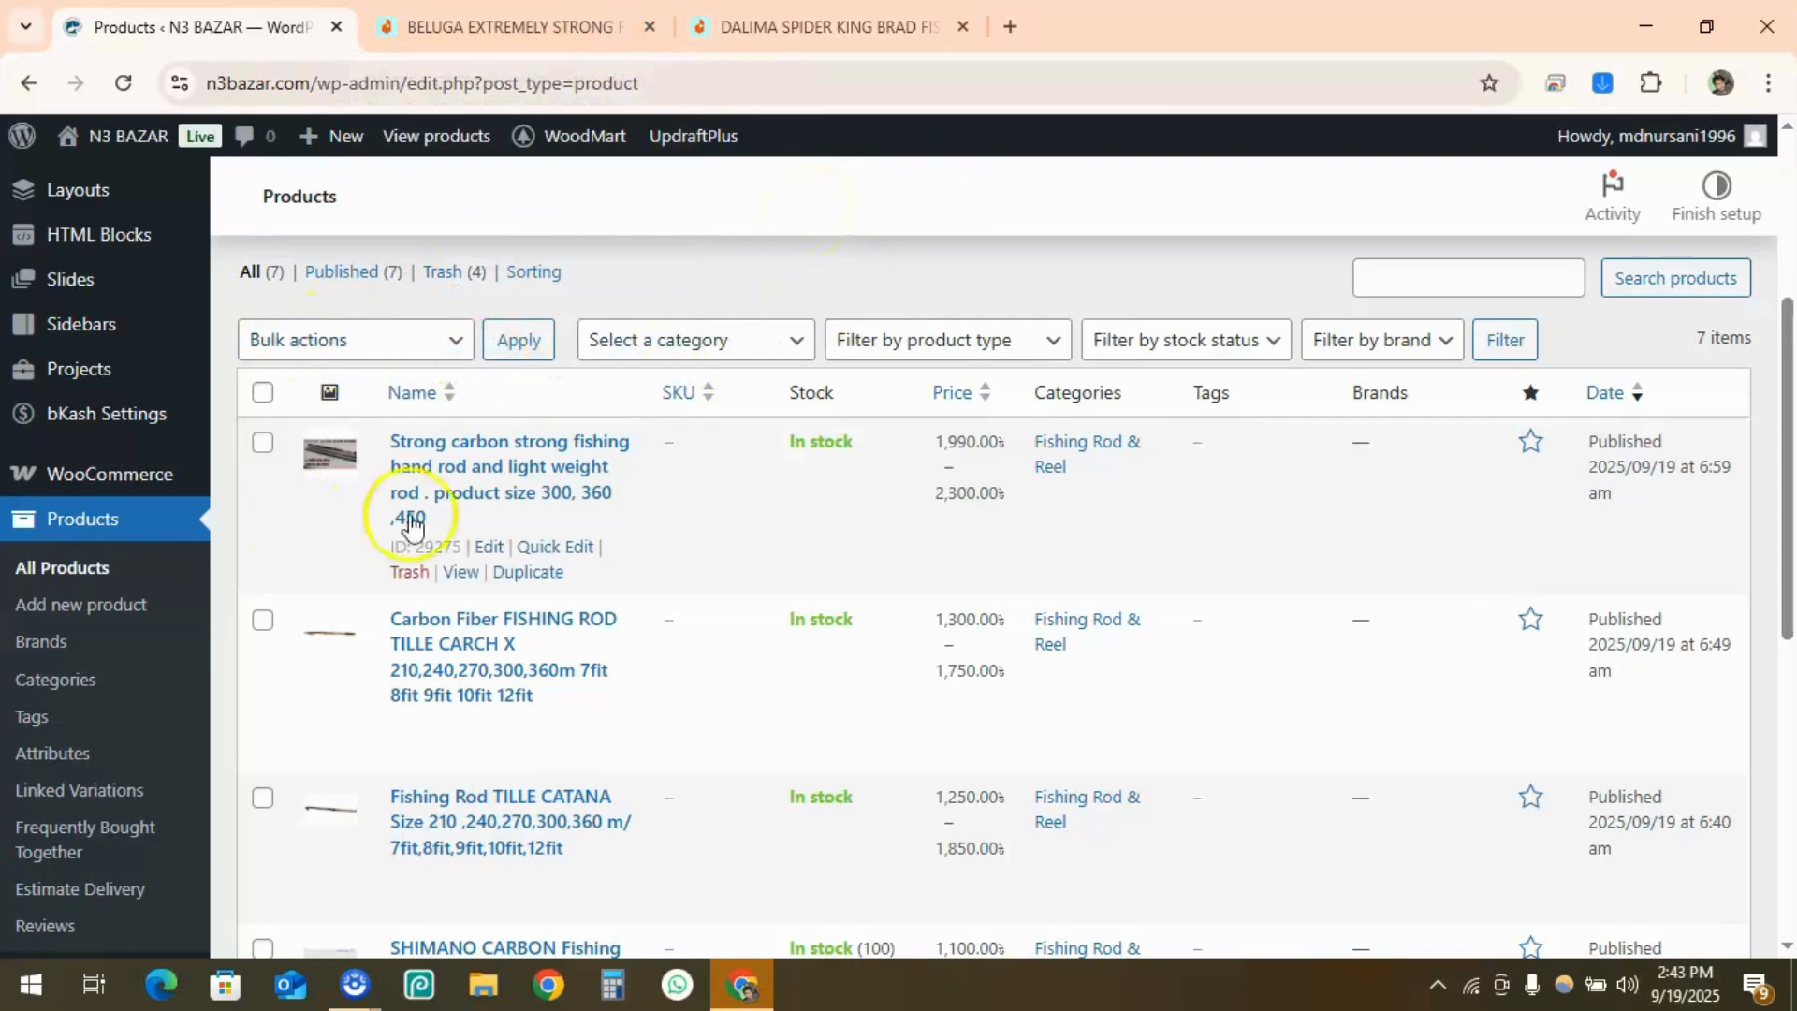
scroll(419, 581, up, 4)
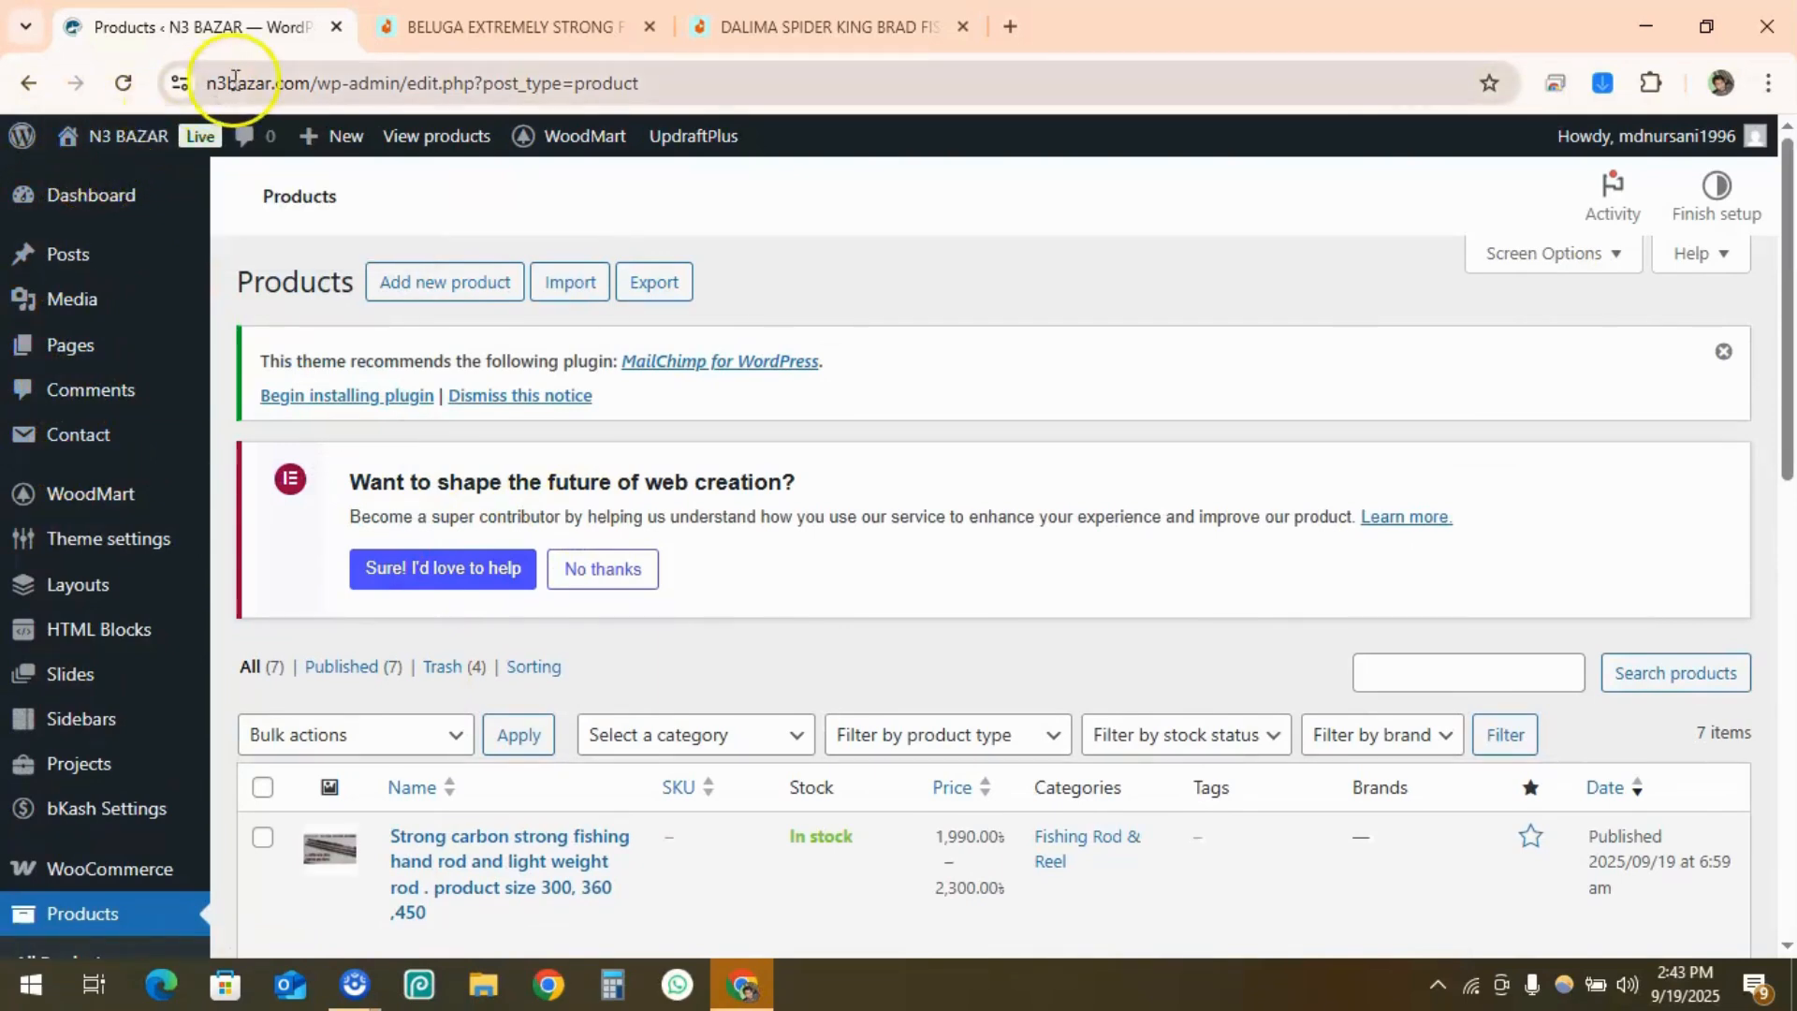
click(381, 80)
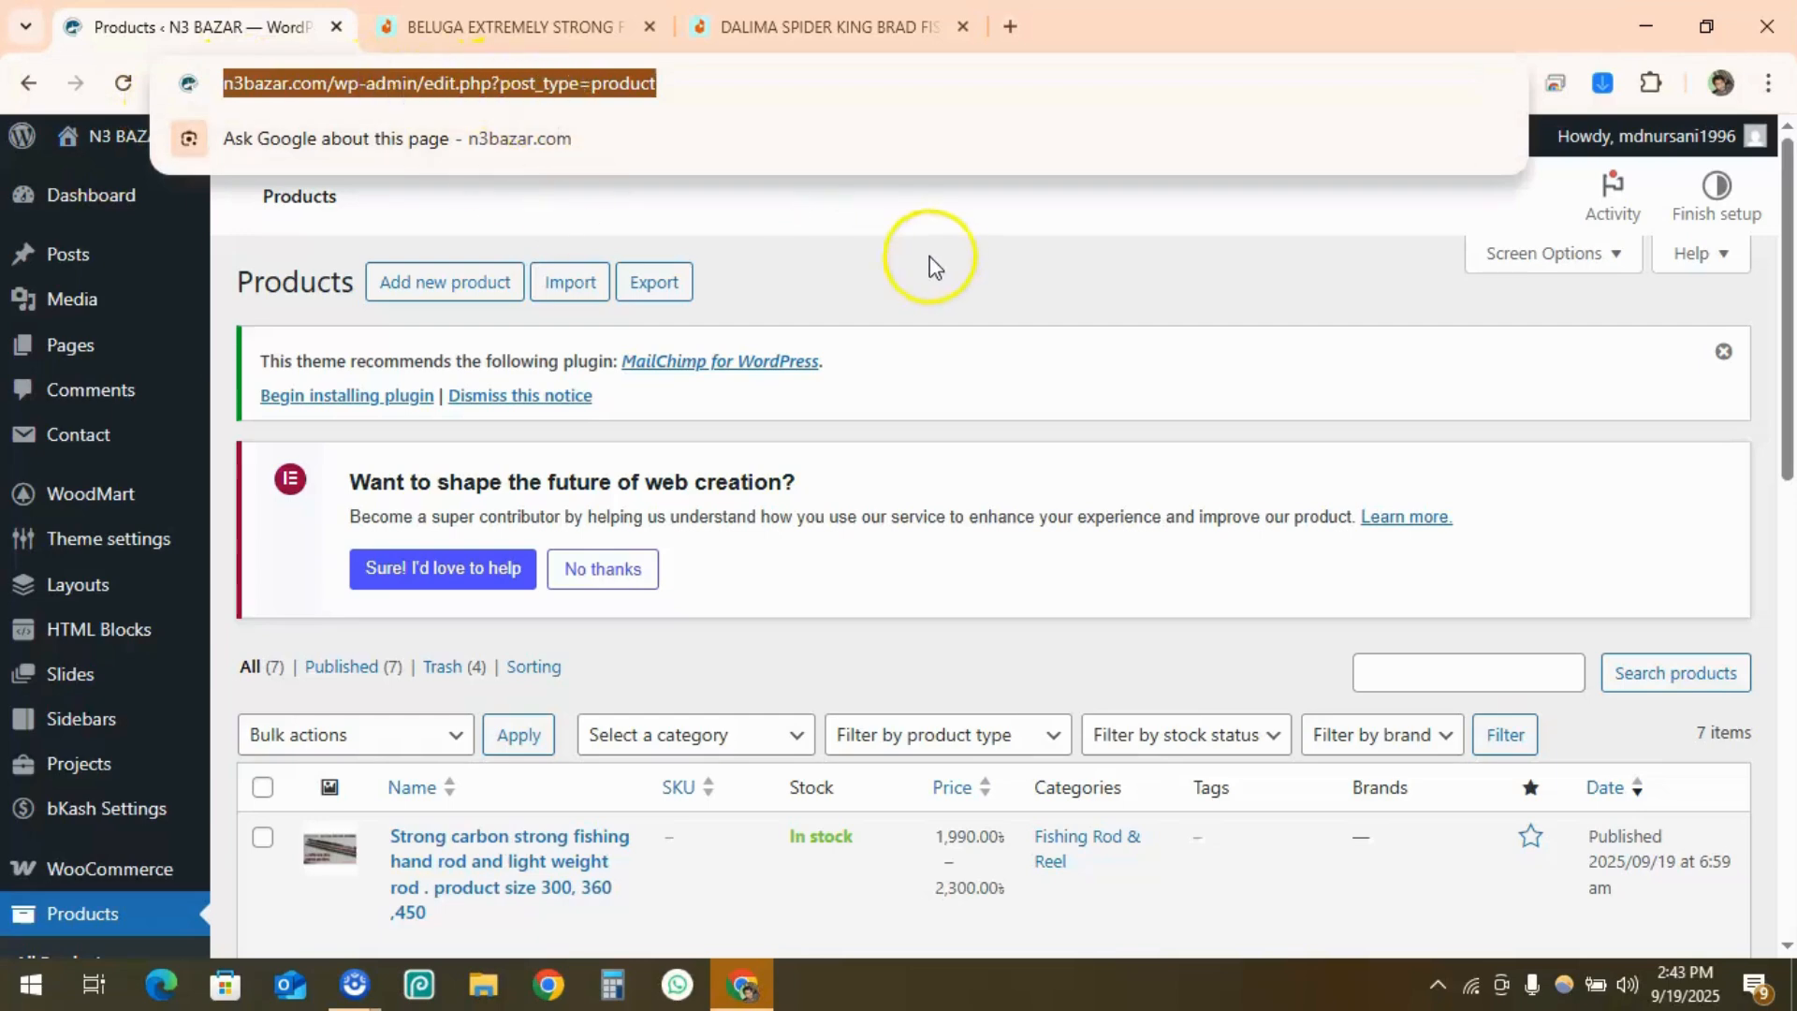
click(834, 231)
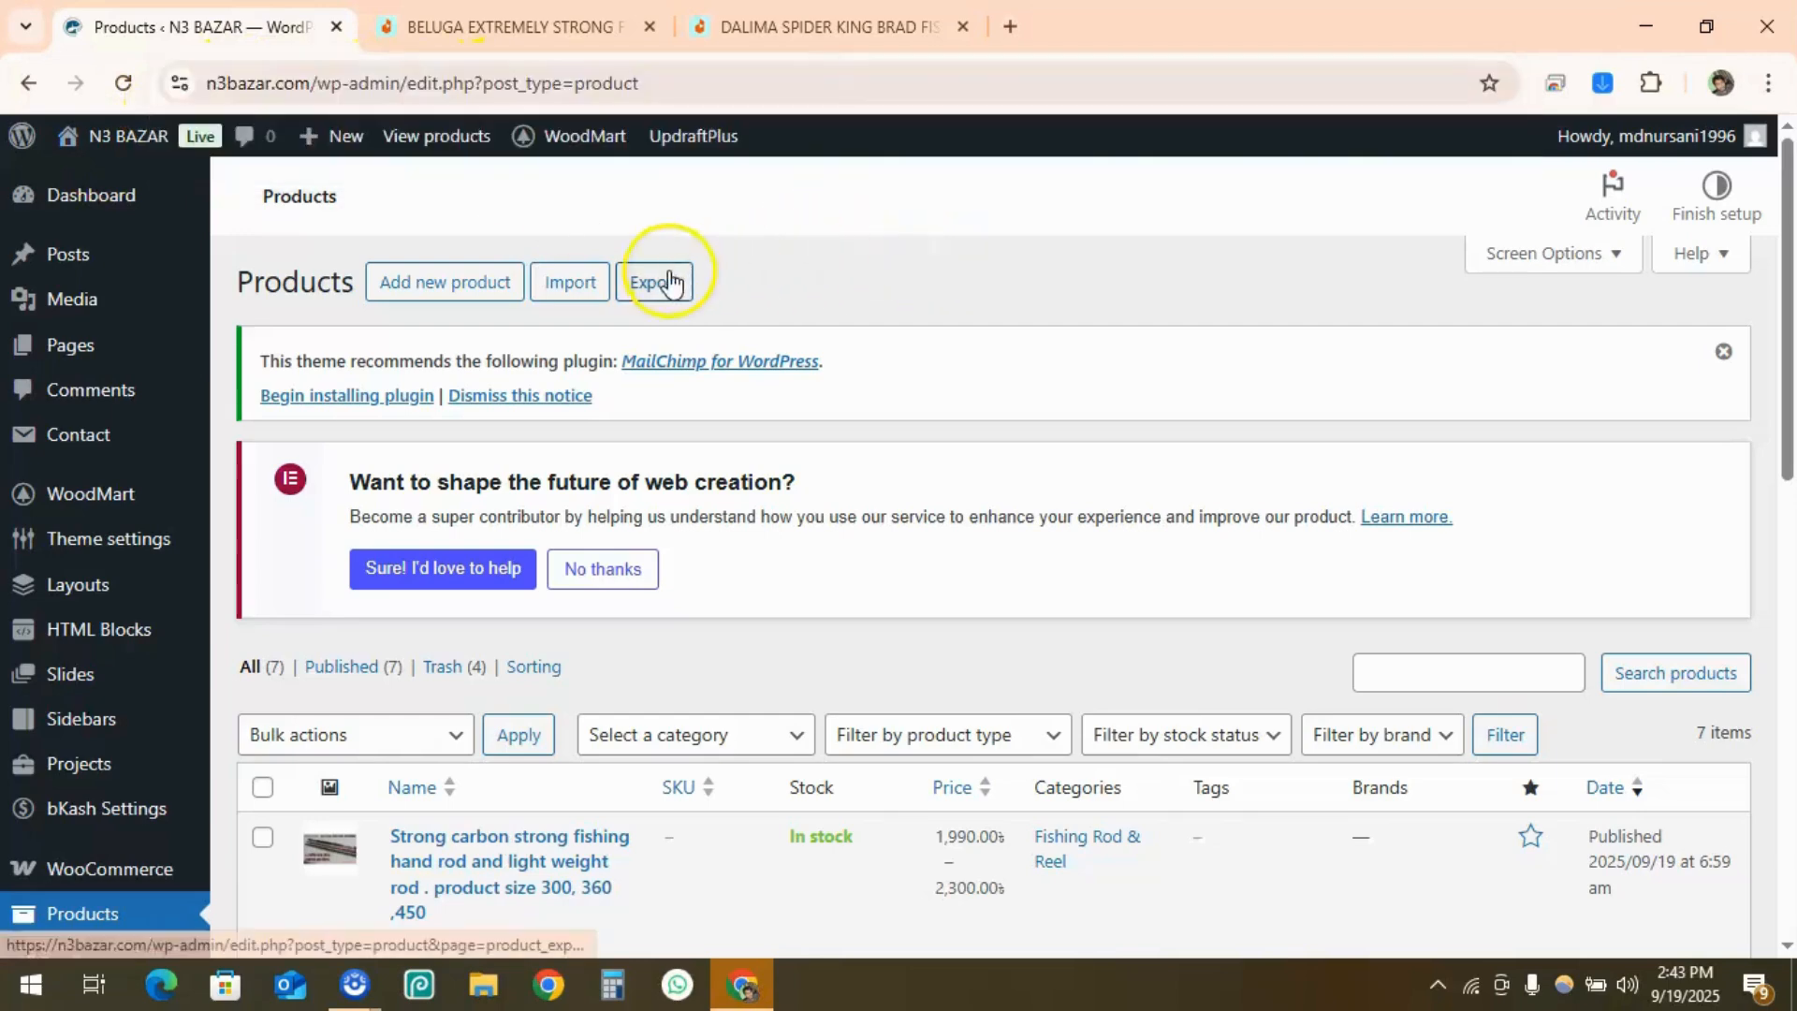
scroll(562, 393, down, 3)
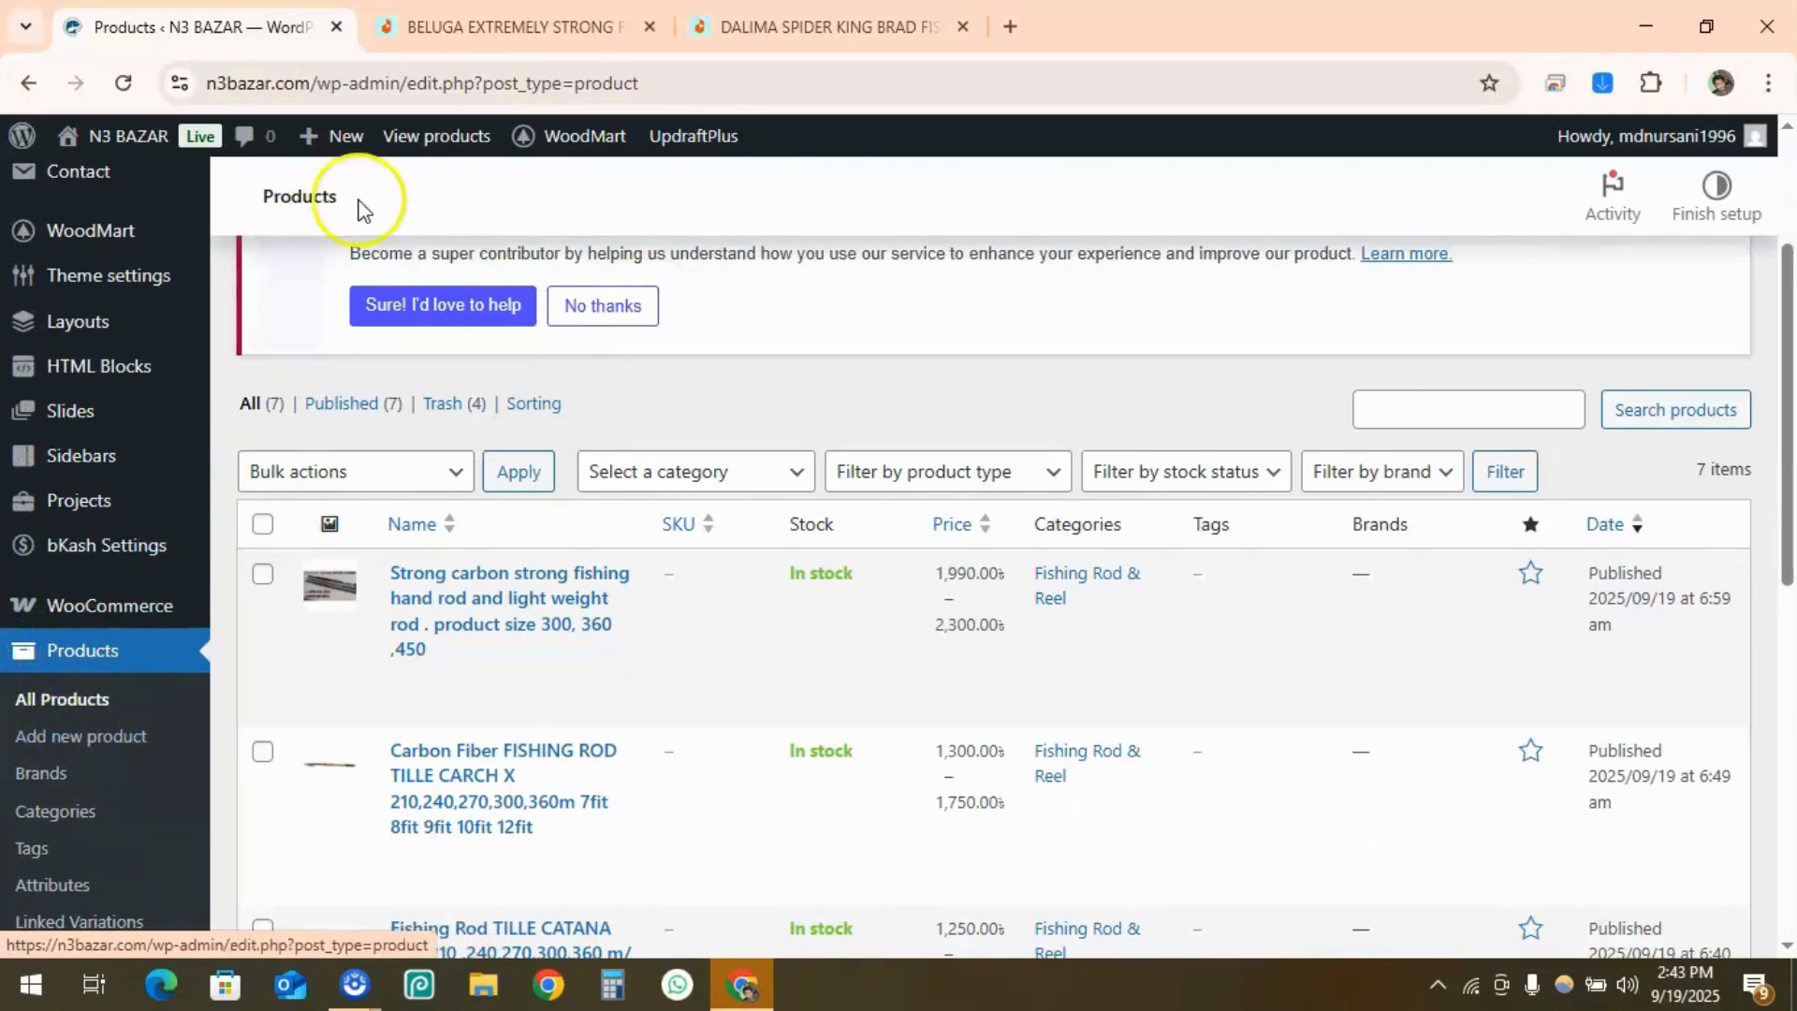
Compare the BELUGA and DALIMA SPIDER KING fishing line listings on Daraz, checking the DALIMA listing's 5 PKT, 2 PKT and 1PKT options
click(491, 28)
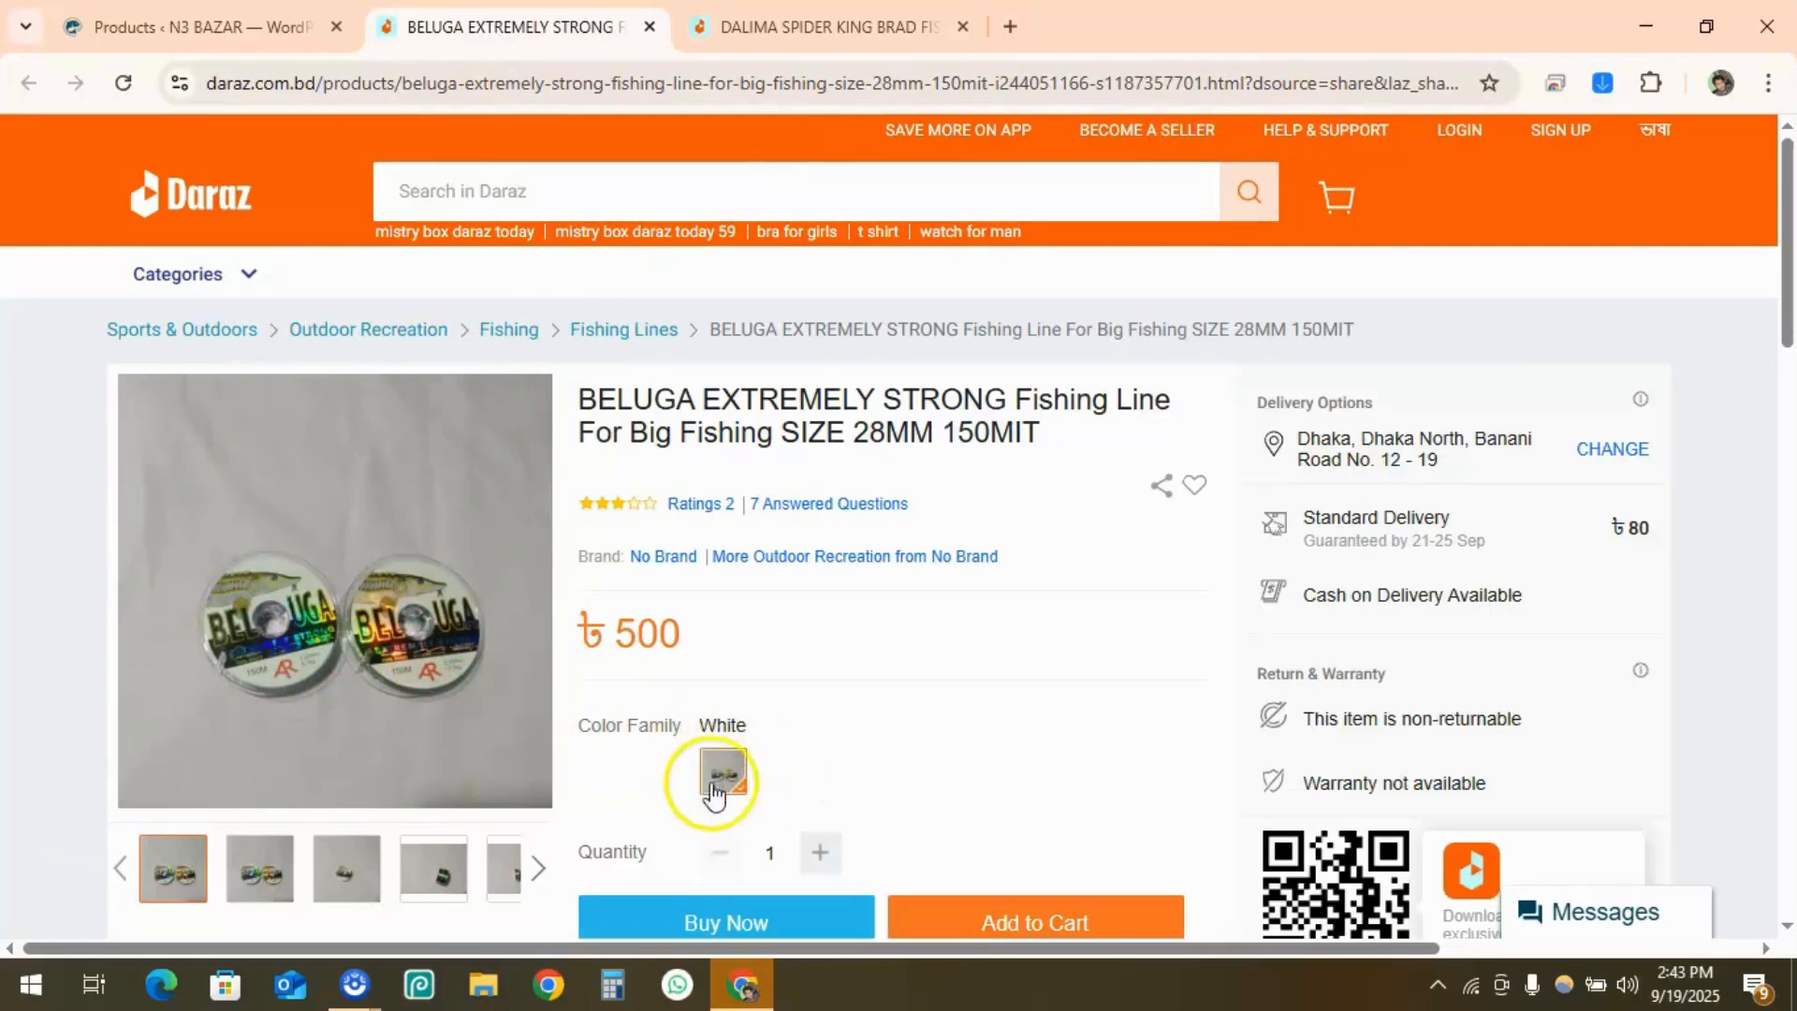
click(805, 13)
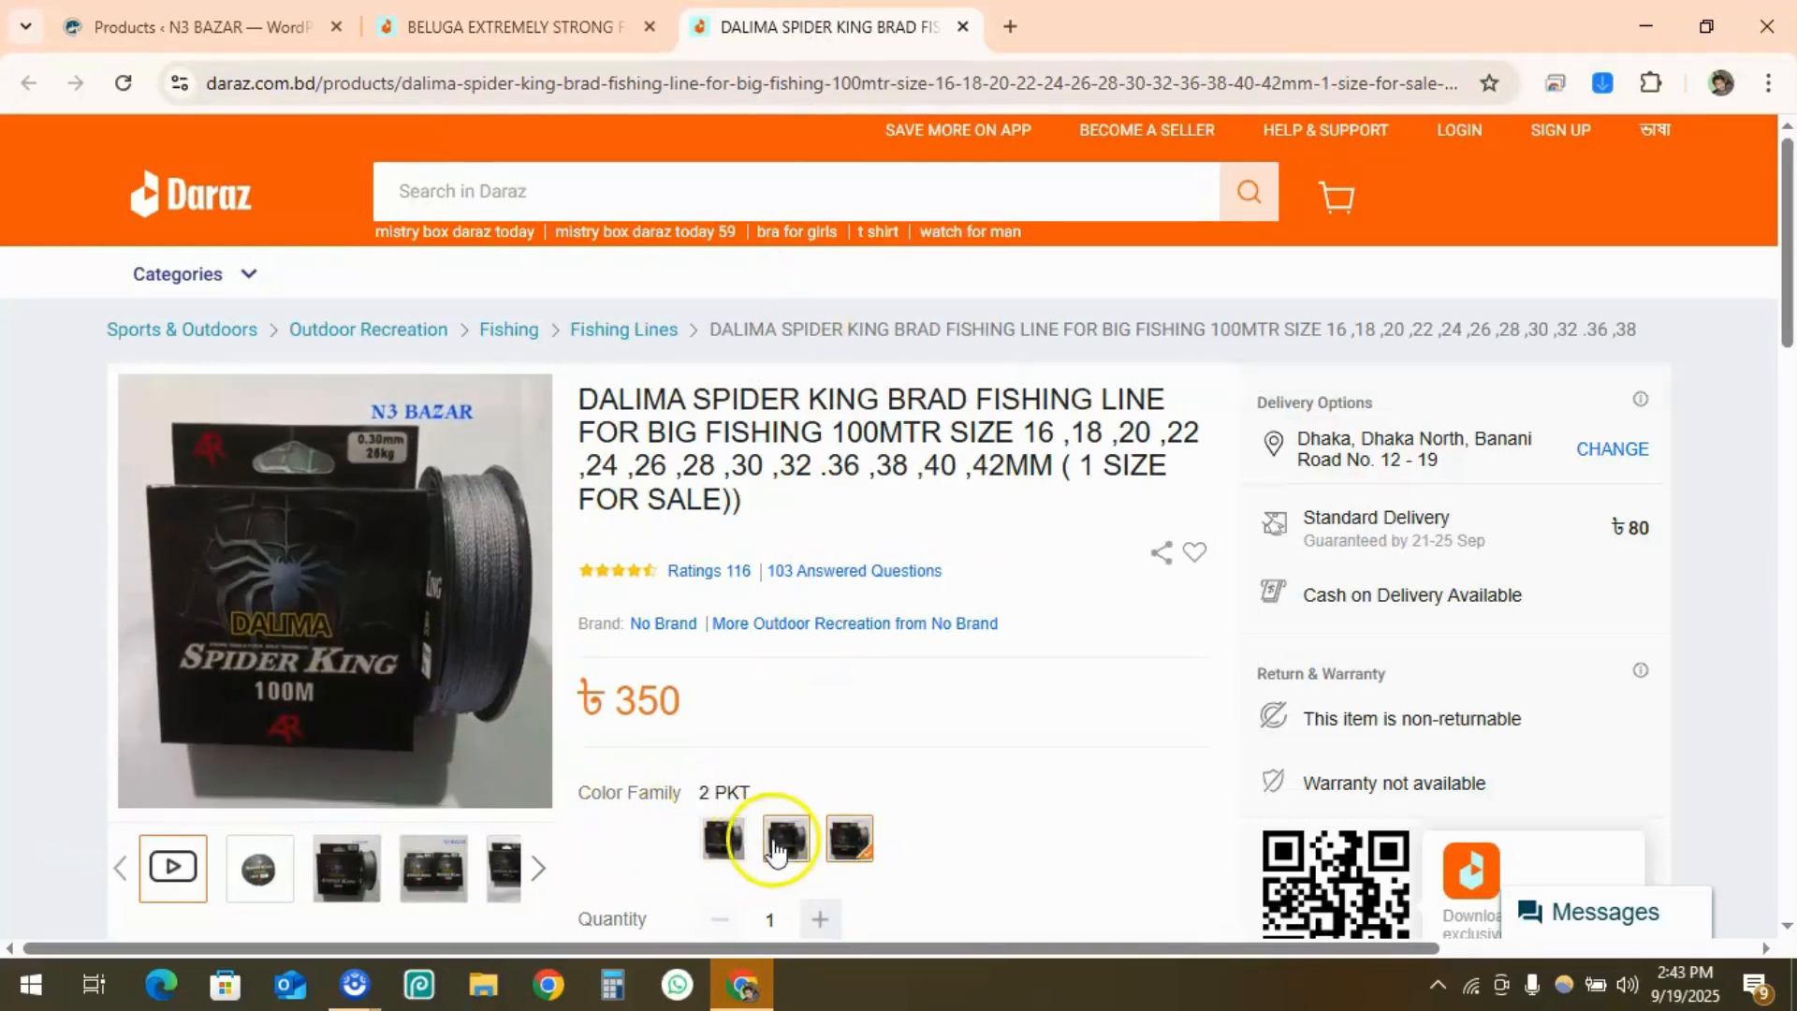
click(728, 845)
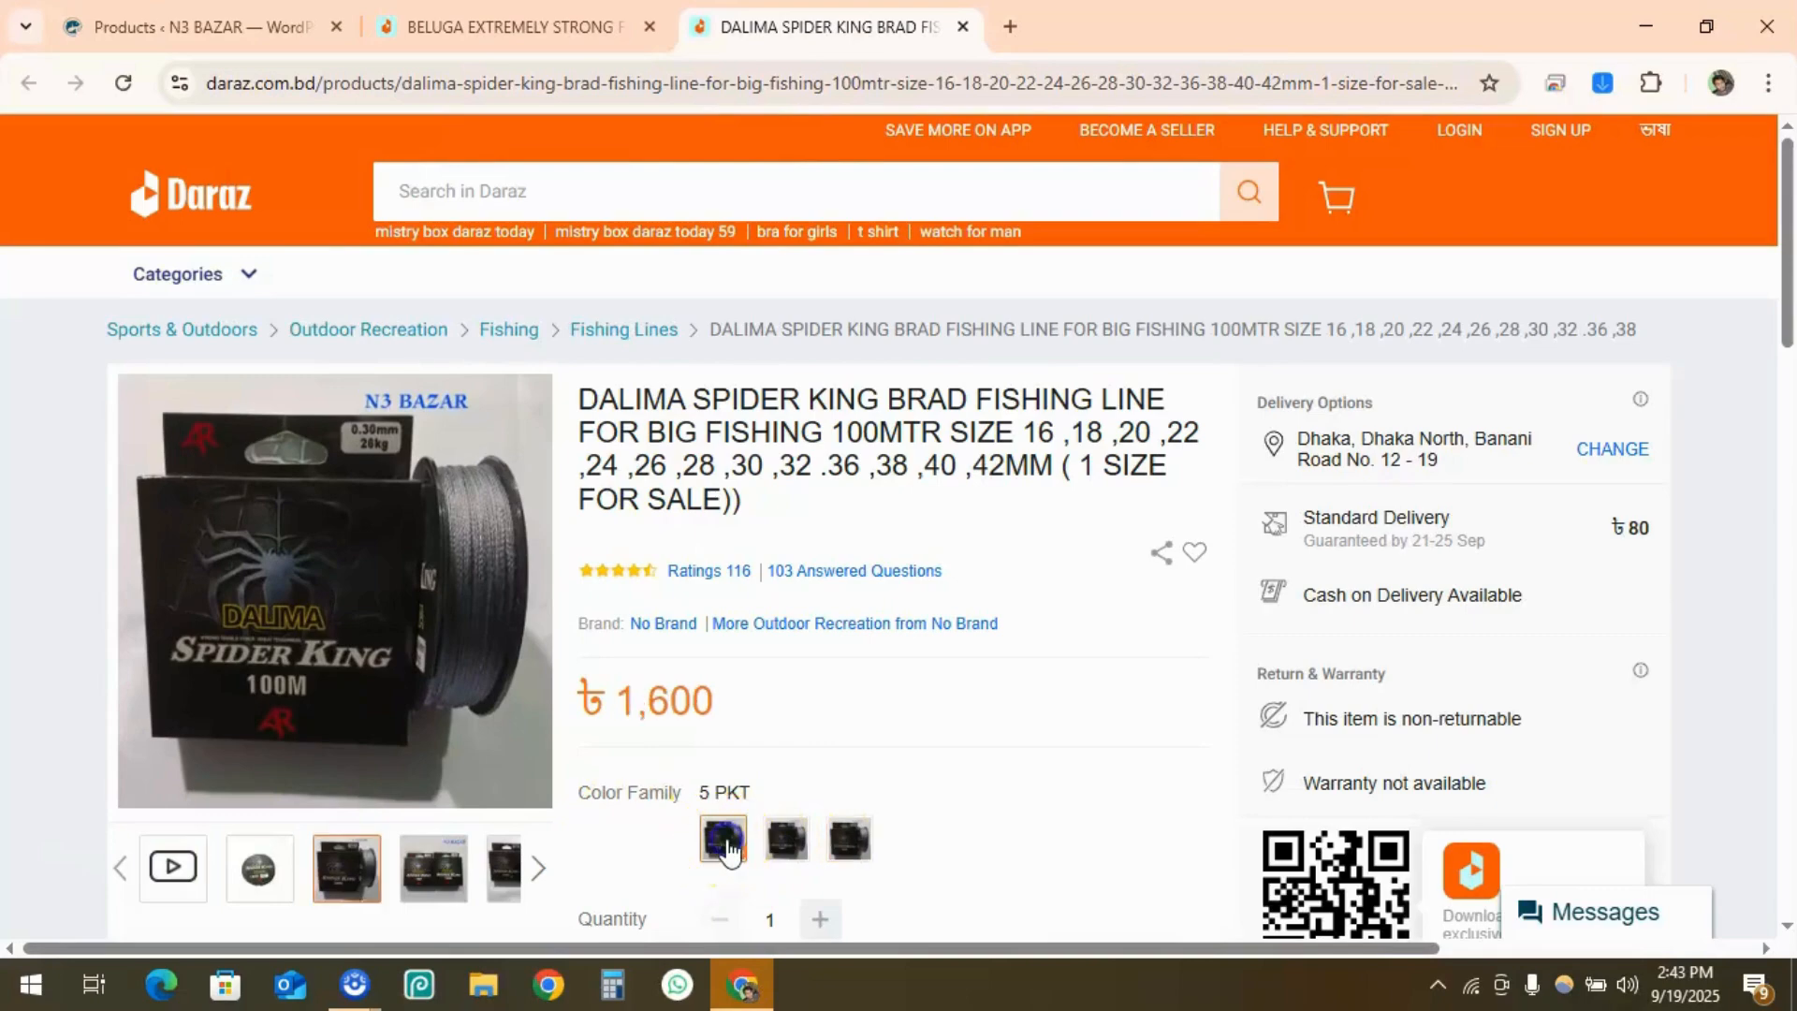
click(786, 841)
click(838, 845)
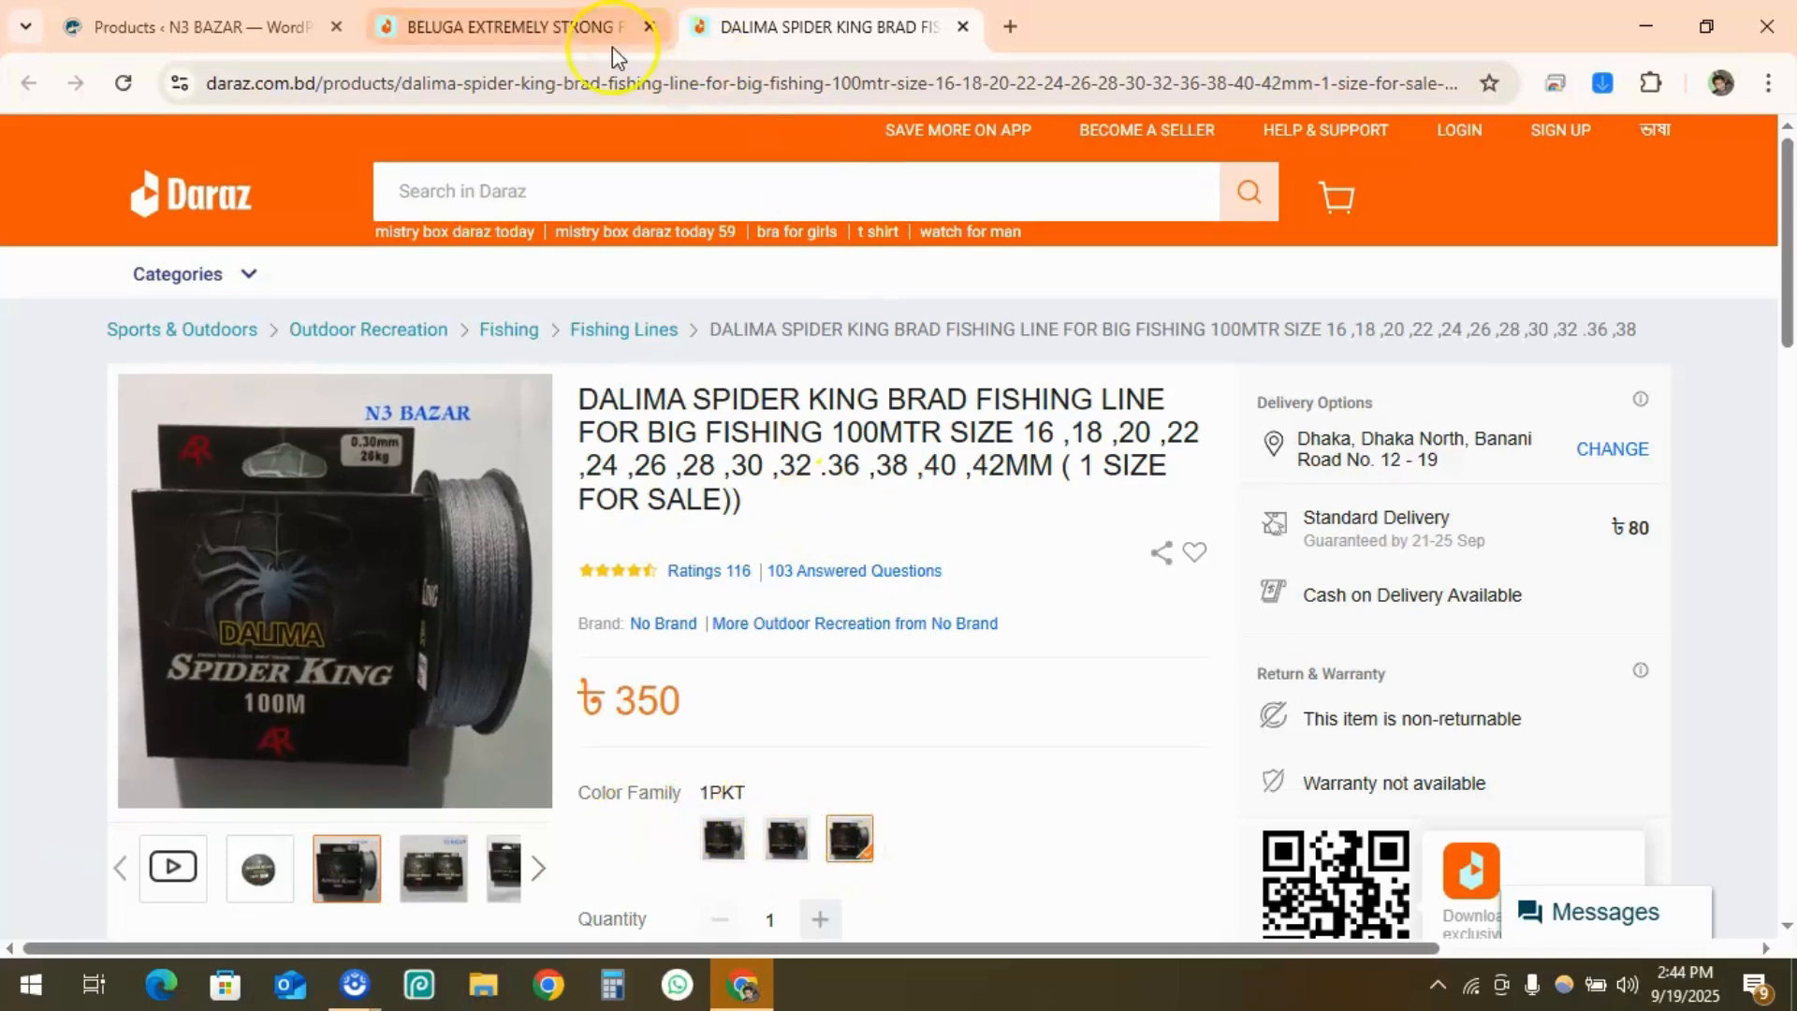
click(545, 31)
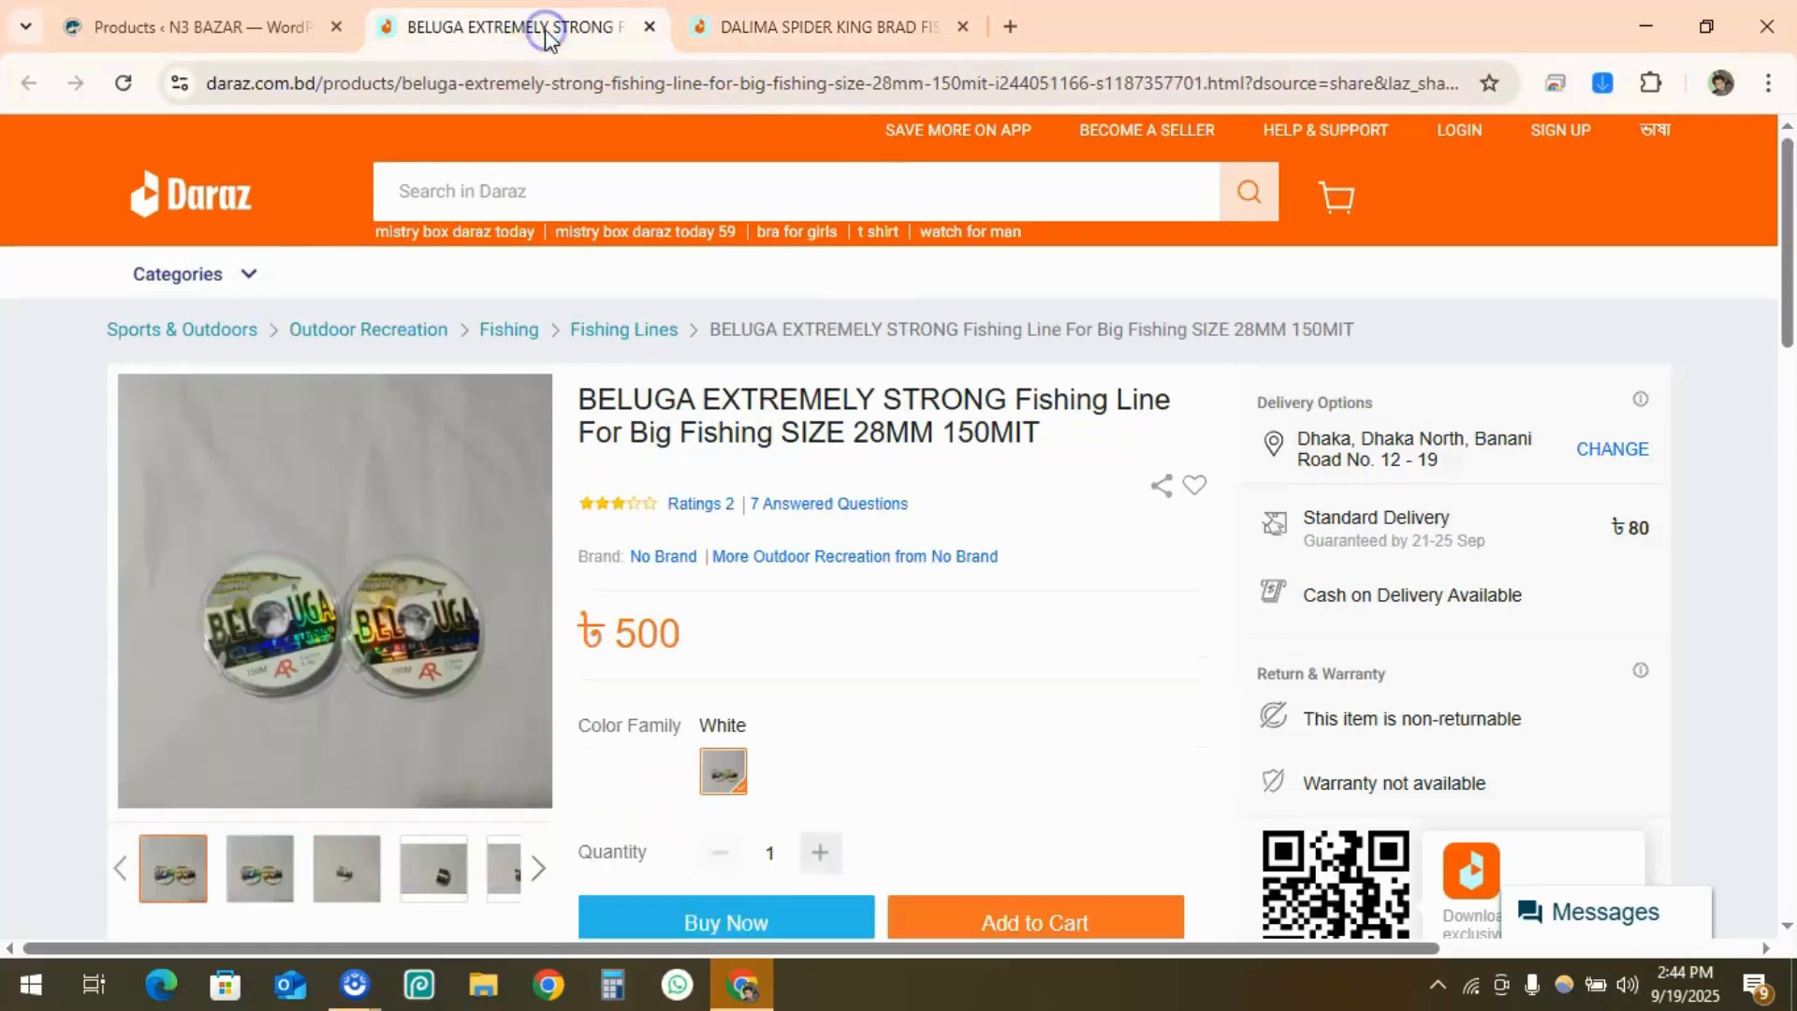
click(788, 24)
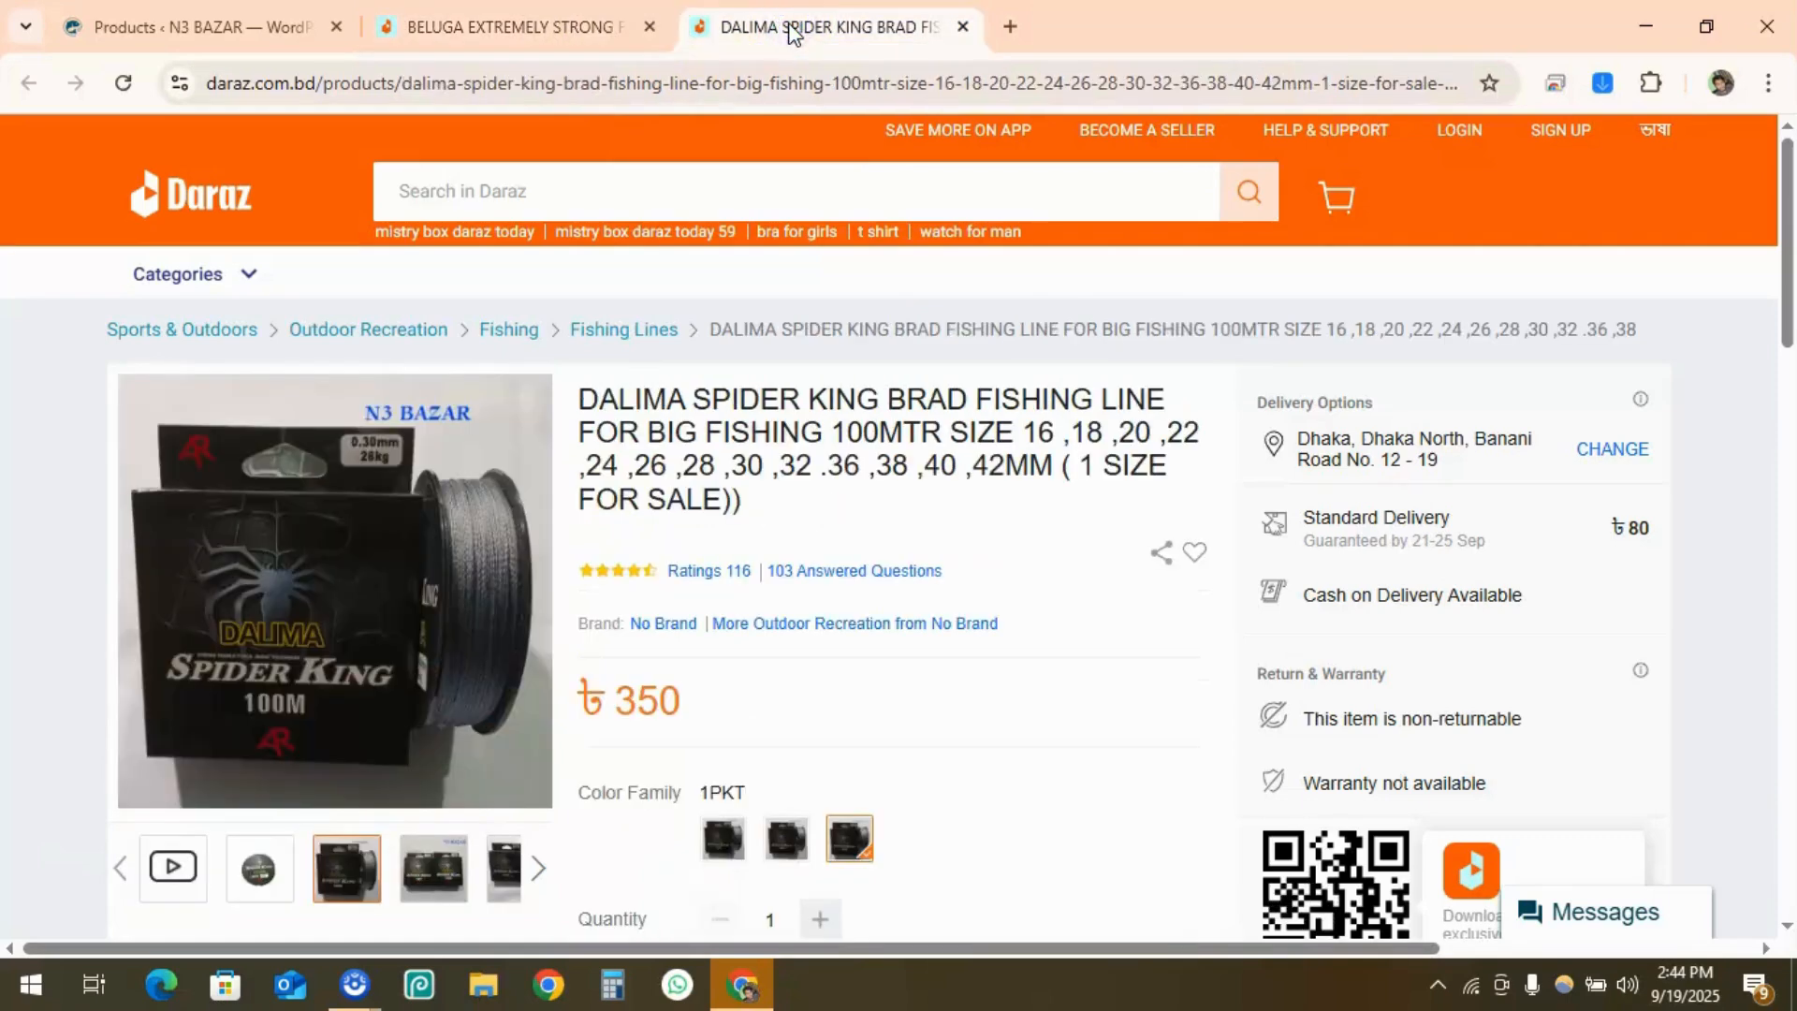
click(585, 30)
click(831, 27)
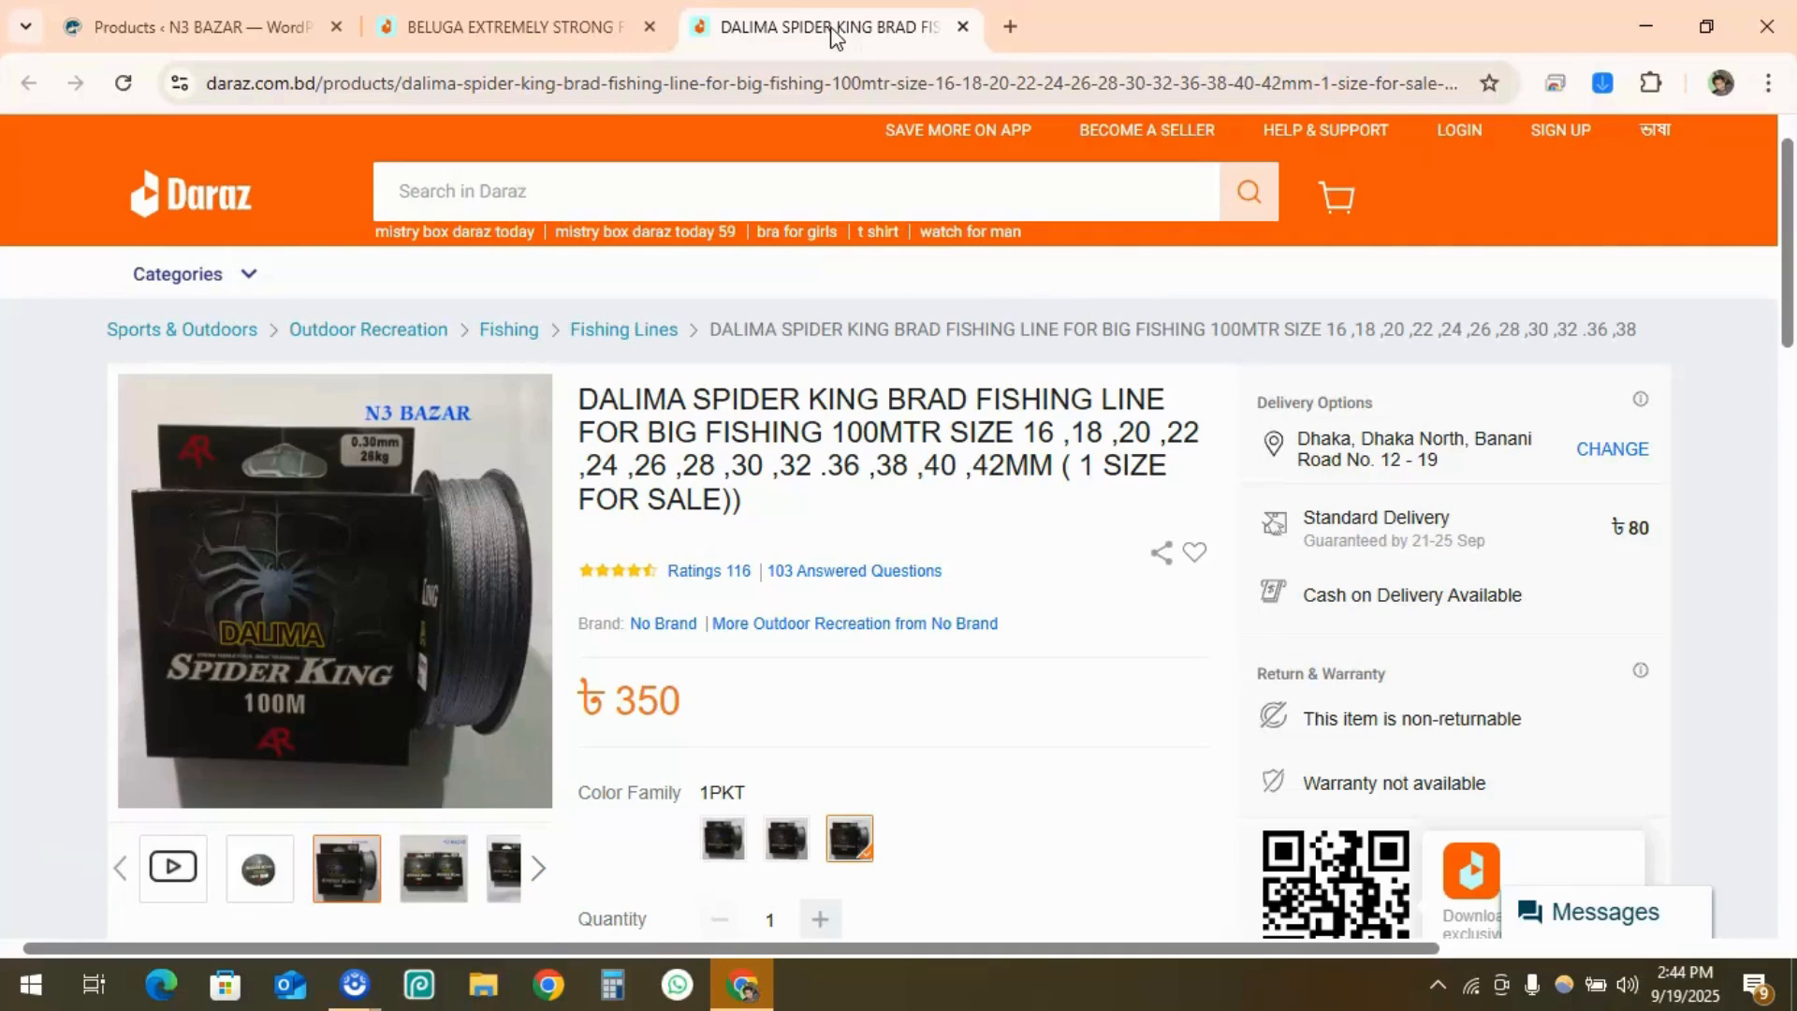
Return to the N3 BAZAR store admin and open a blank form for adding a new product
click(236, 28)
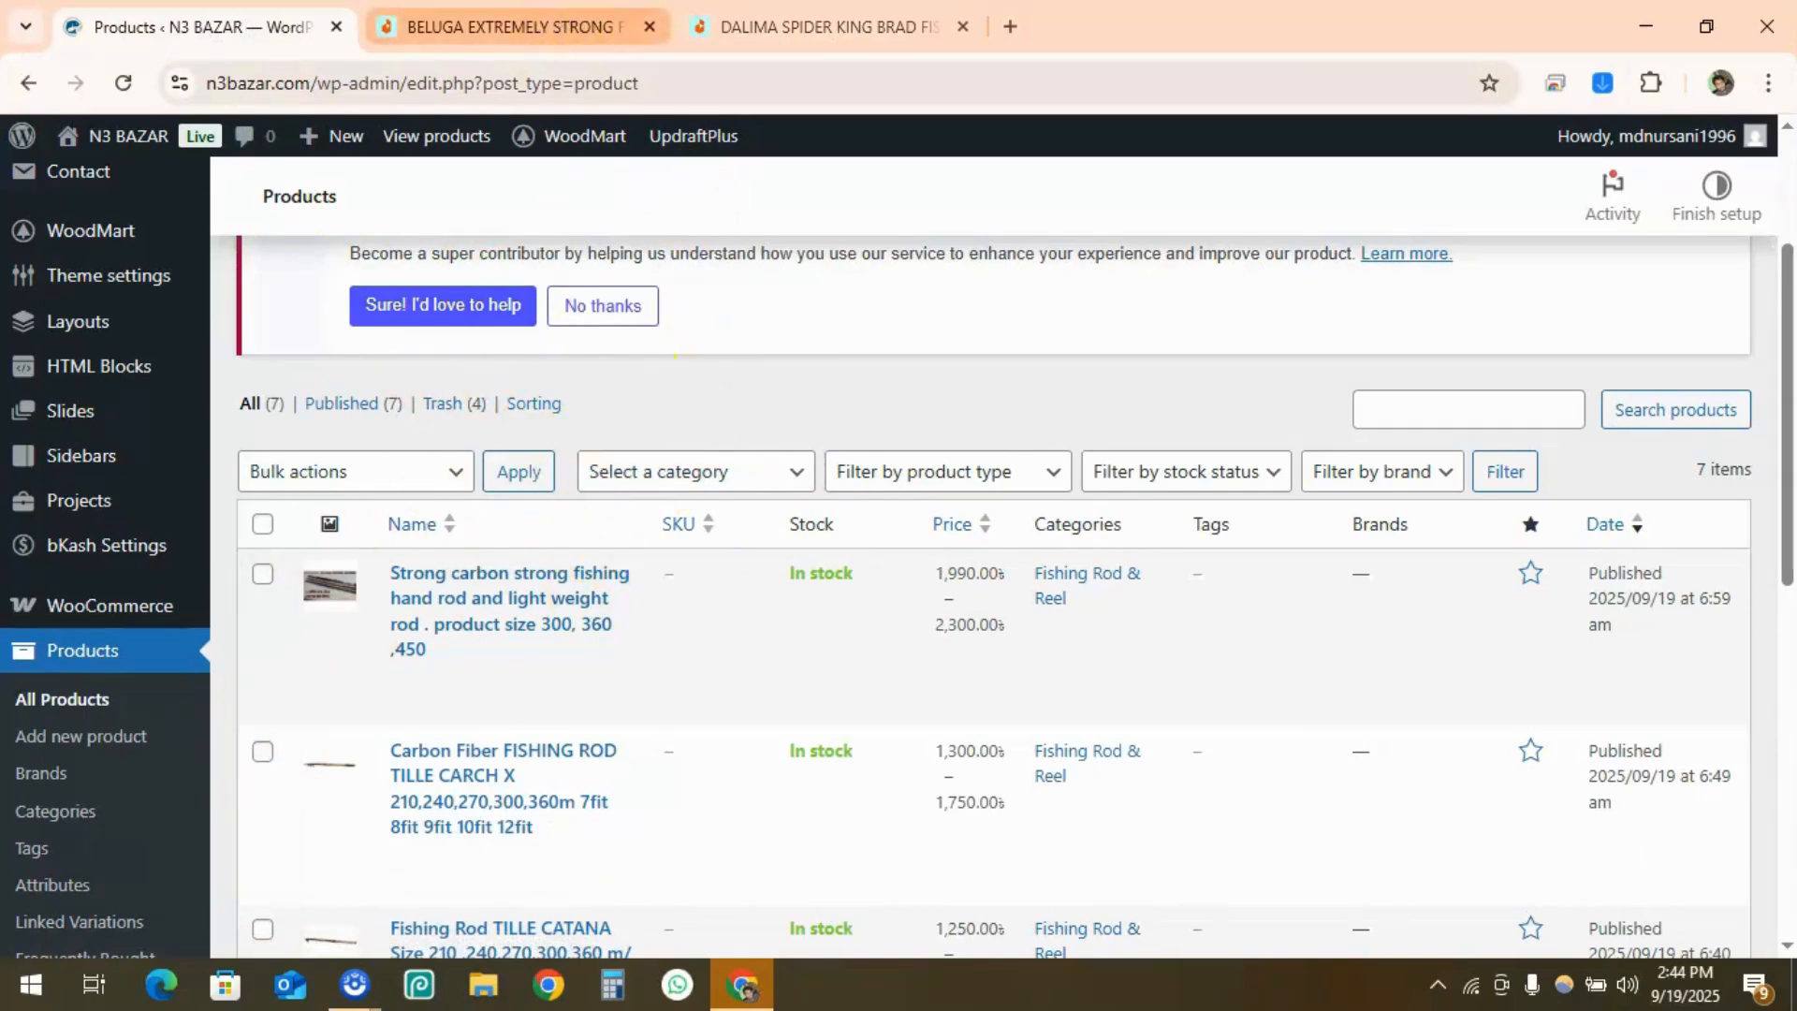
click(463, 26)
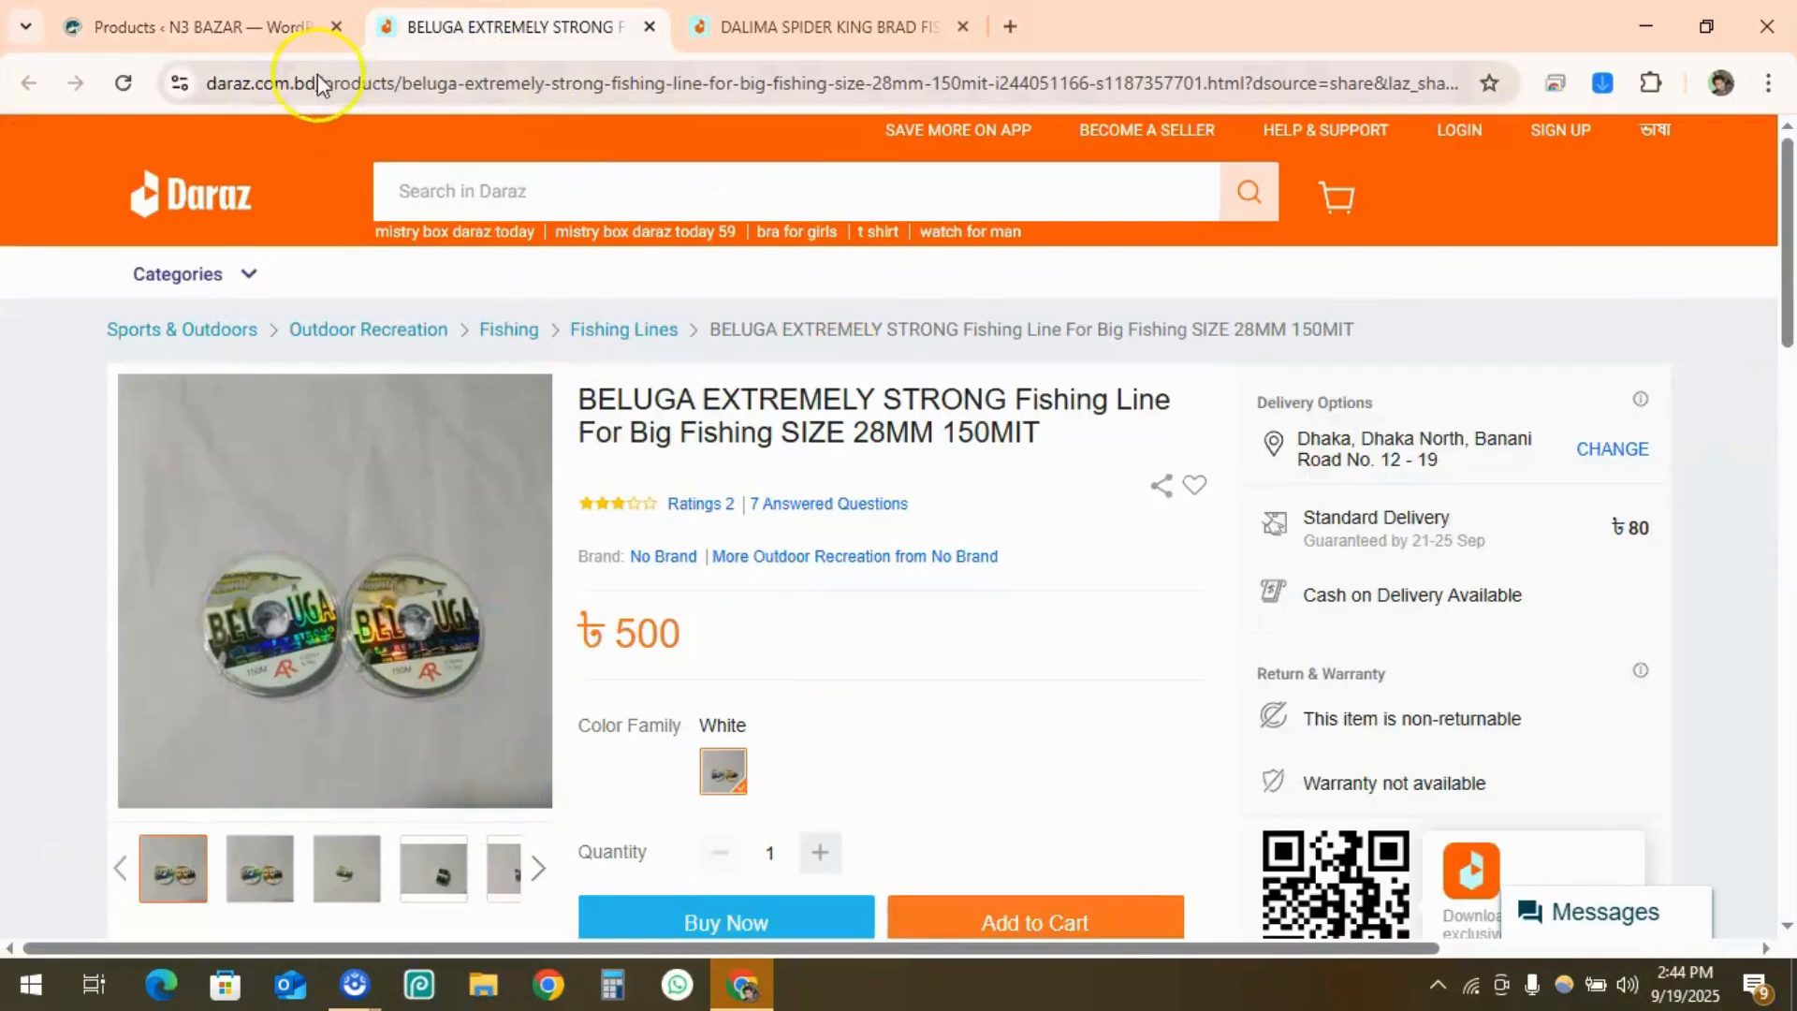
click(141, 26)
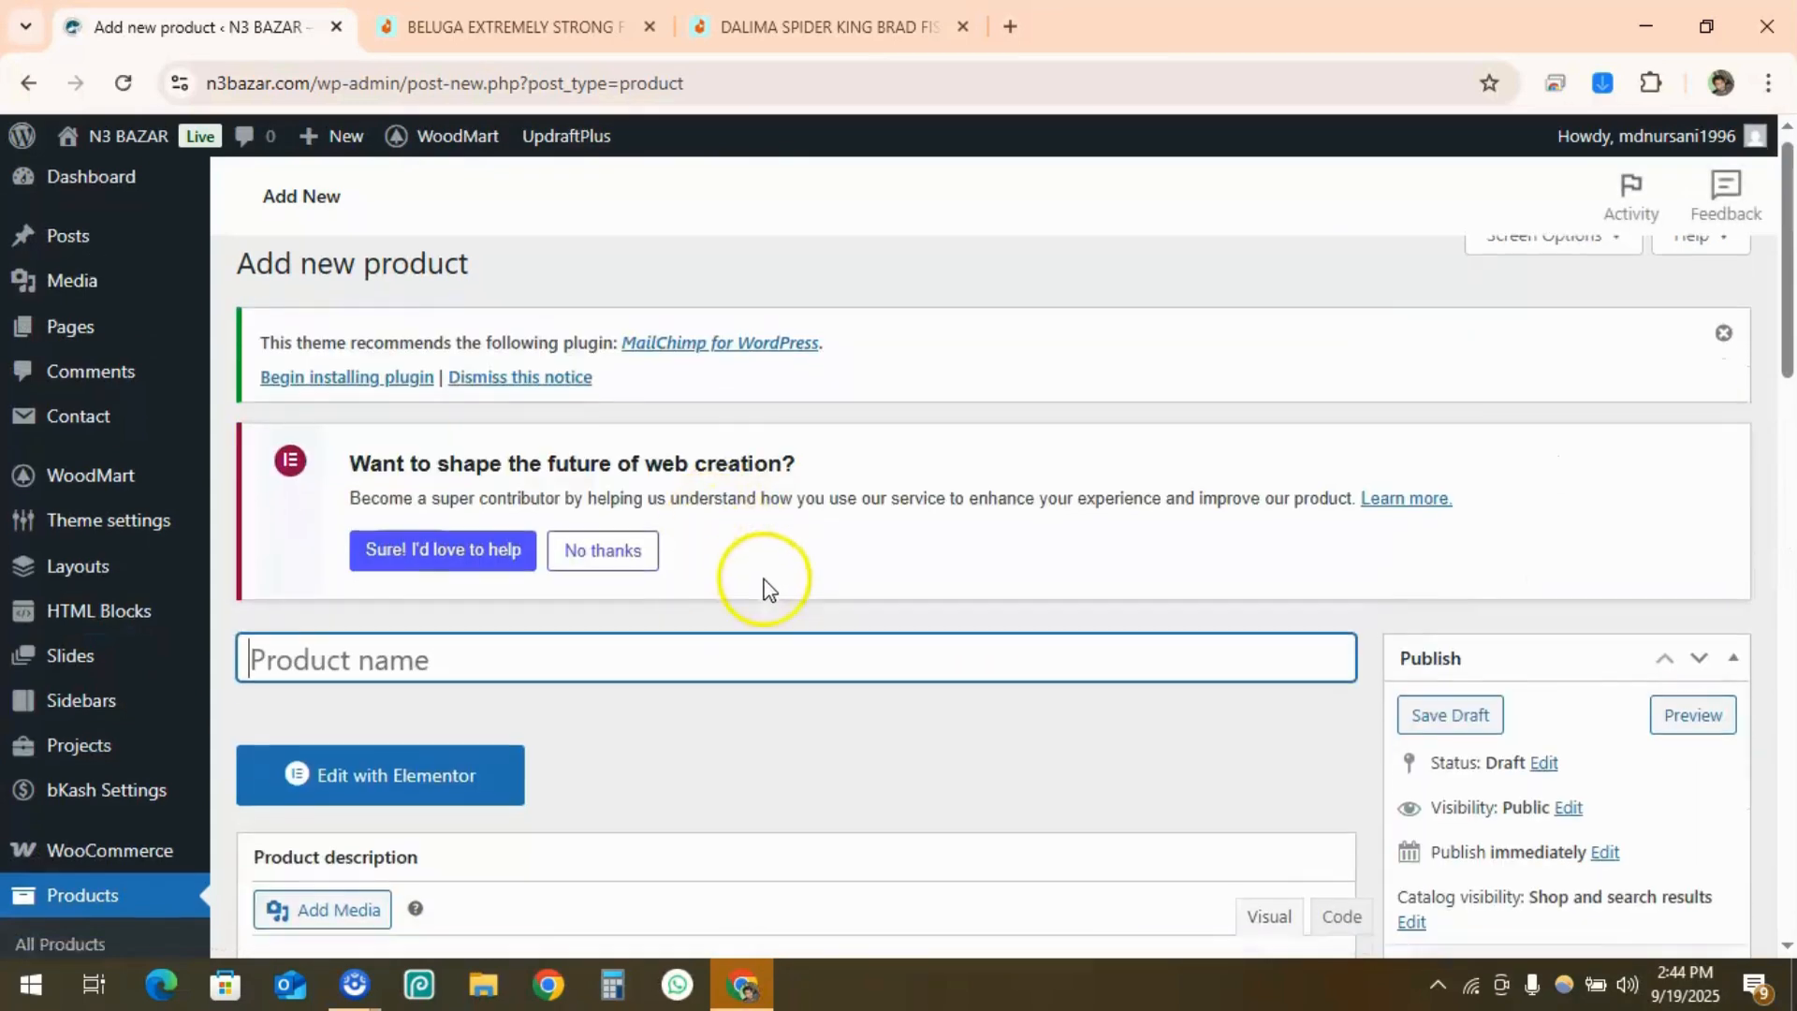
scroll(763, 585, down, 3)
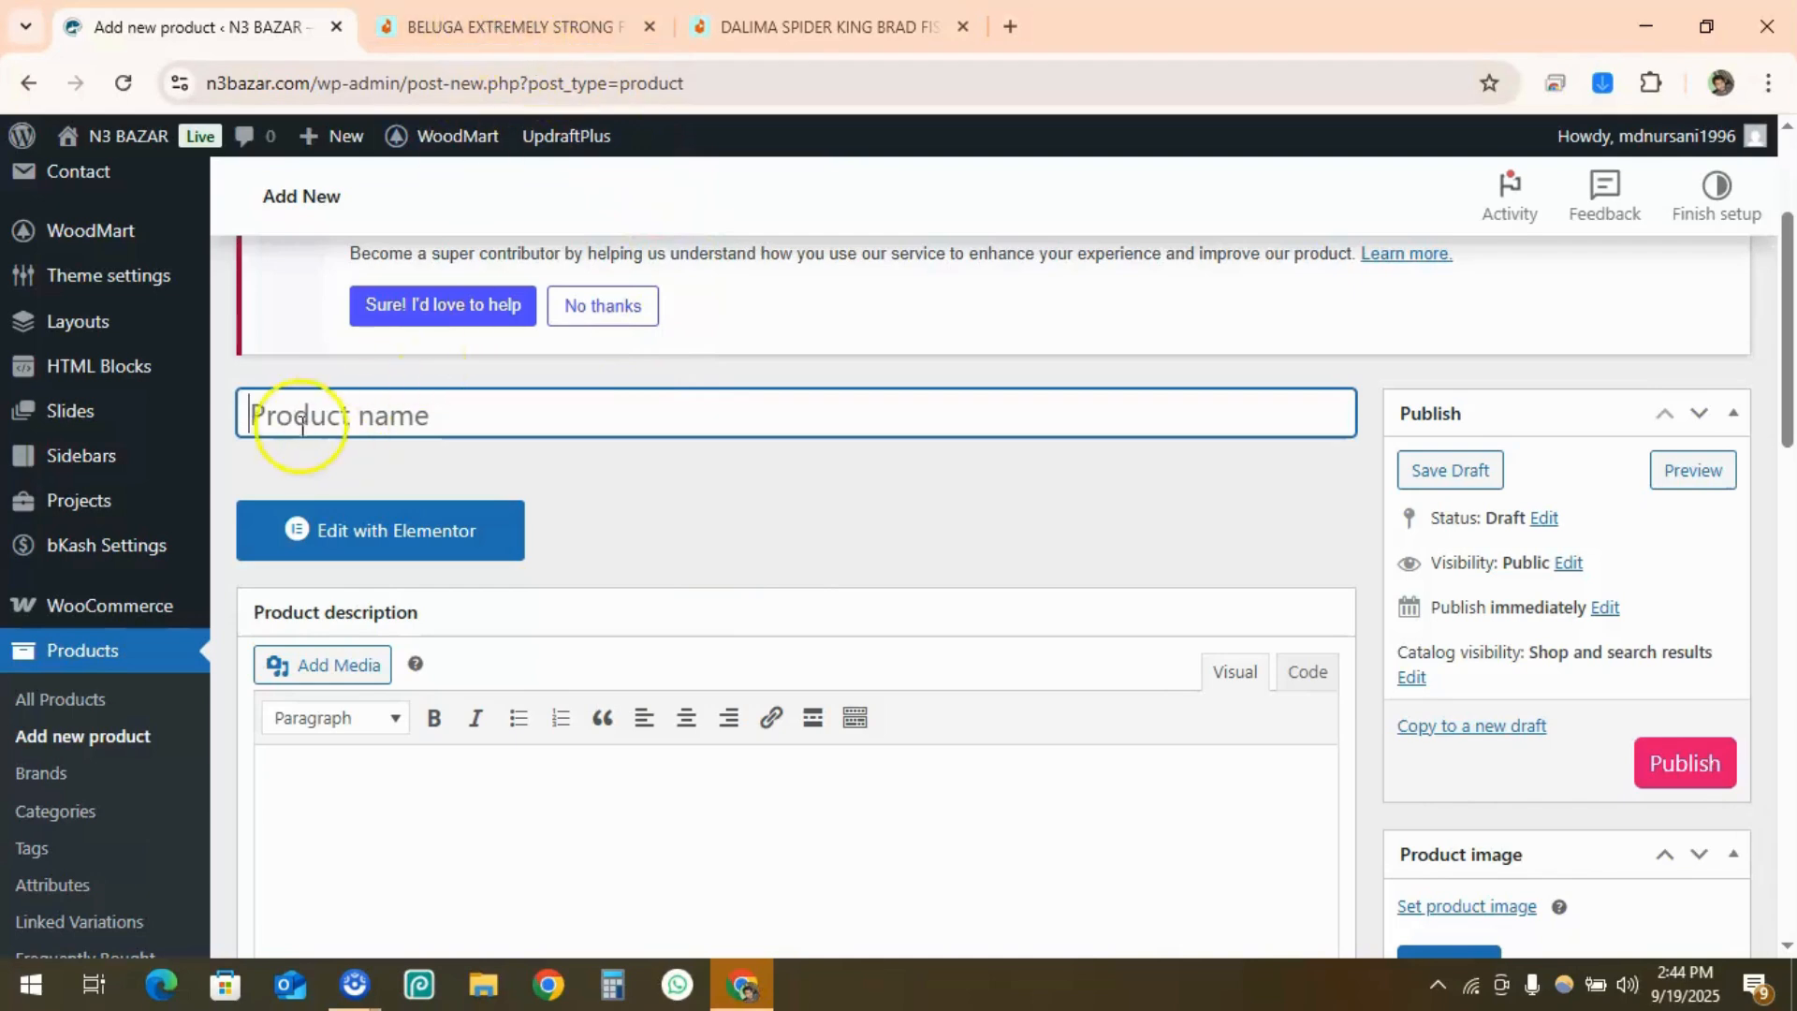
Copy the Daraz title "BELUGA EXTREMELY STRONG Fishing Line For Big Fishing SIZE 28MM 150MIT" into the new product's name
click(524, 28)
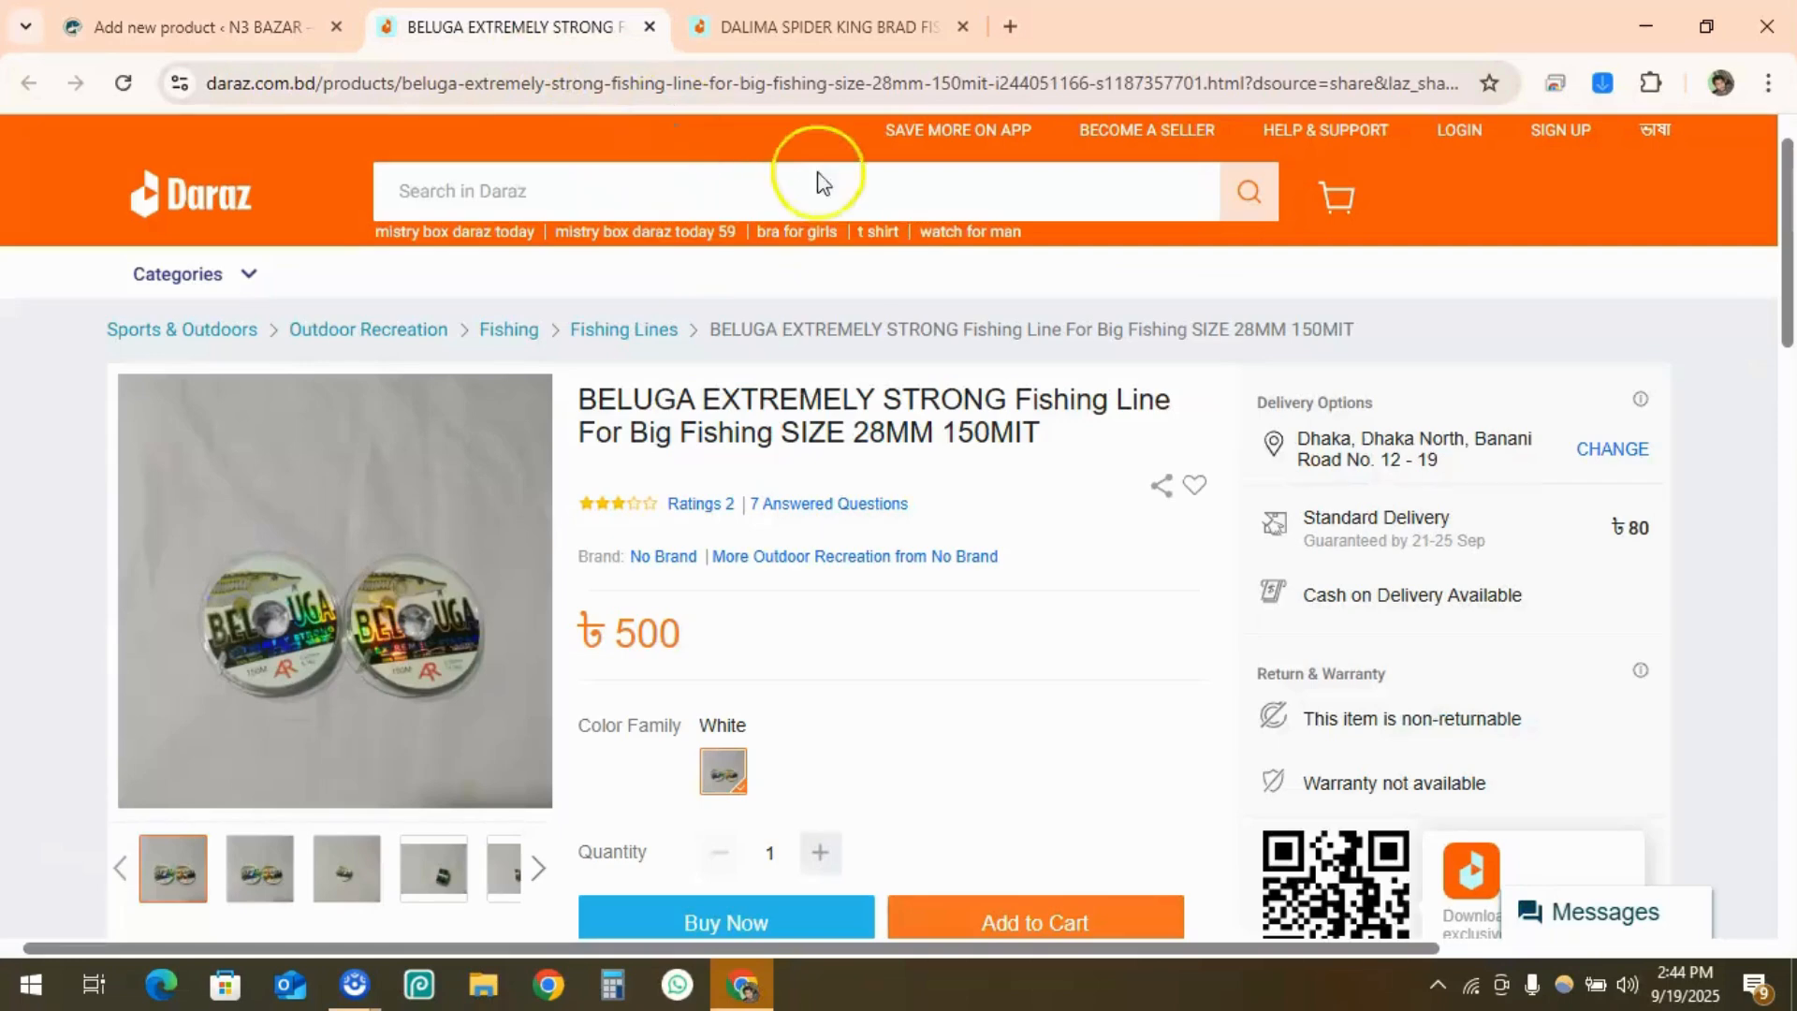
drag(584, 407, 1062, 447)
key(ctrl+c)
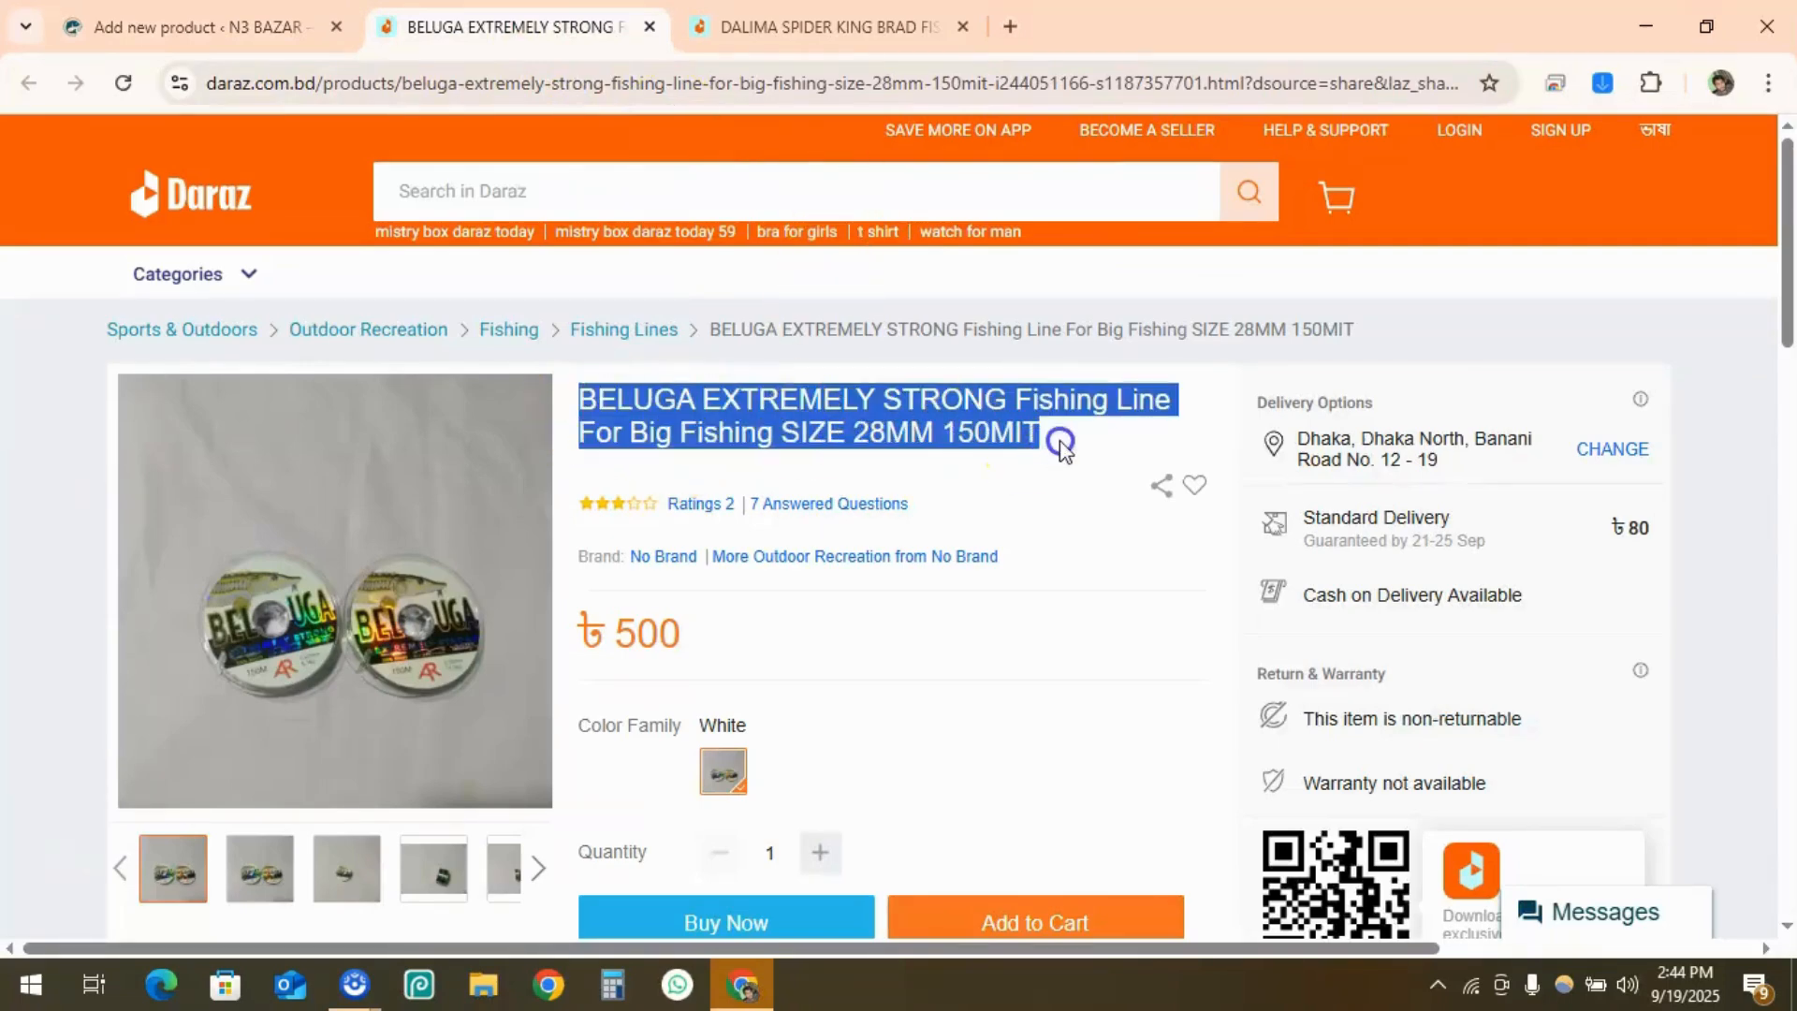
click(132, 28)
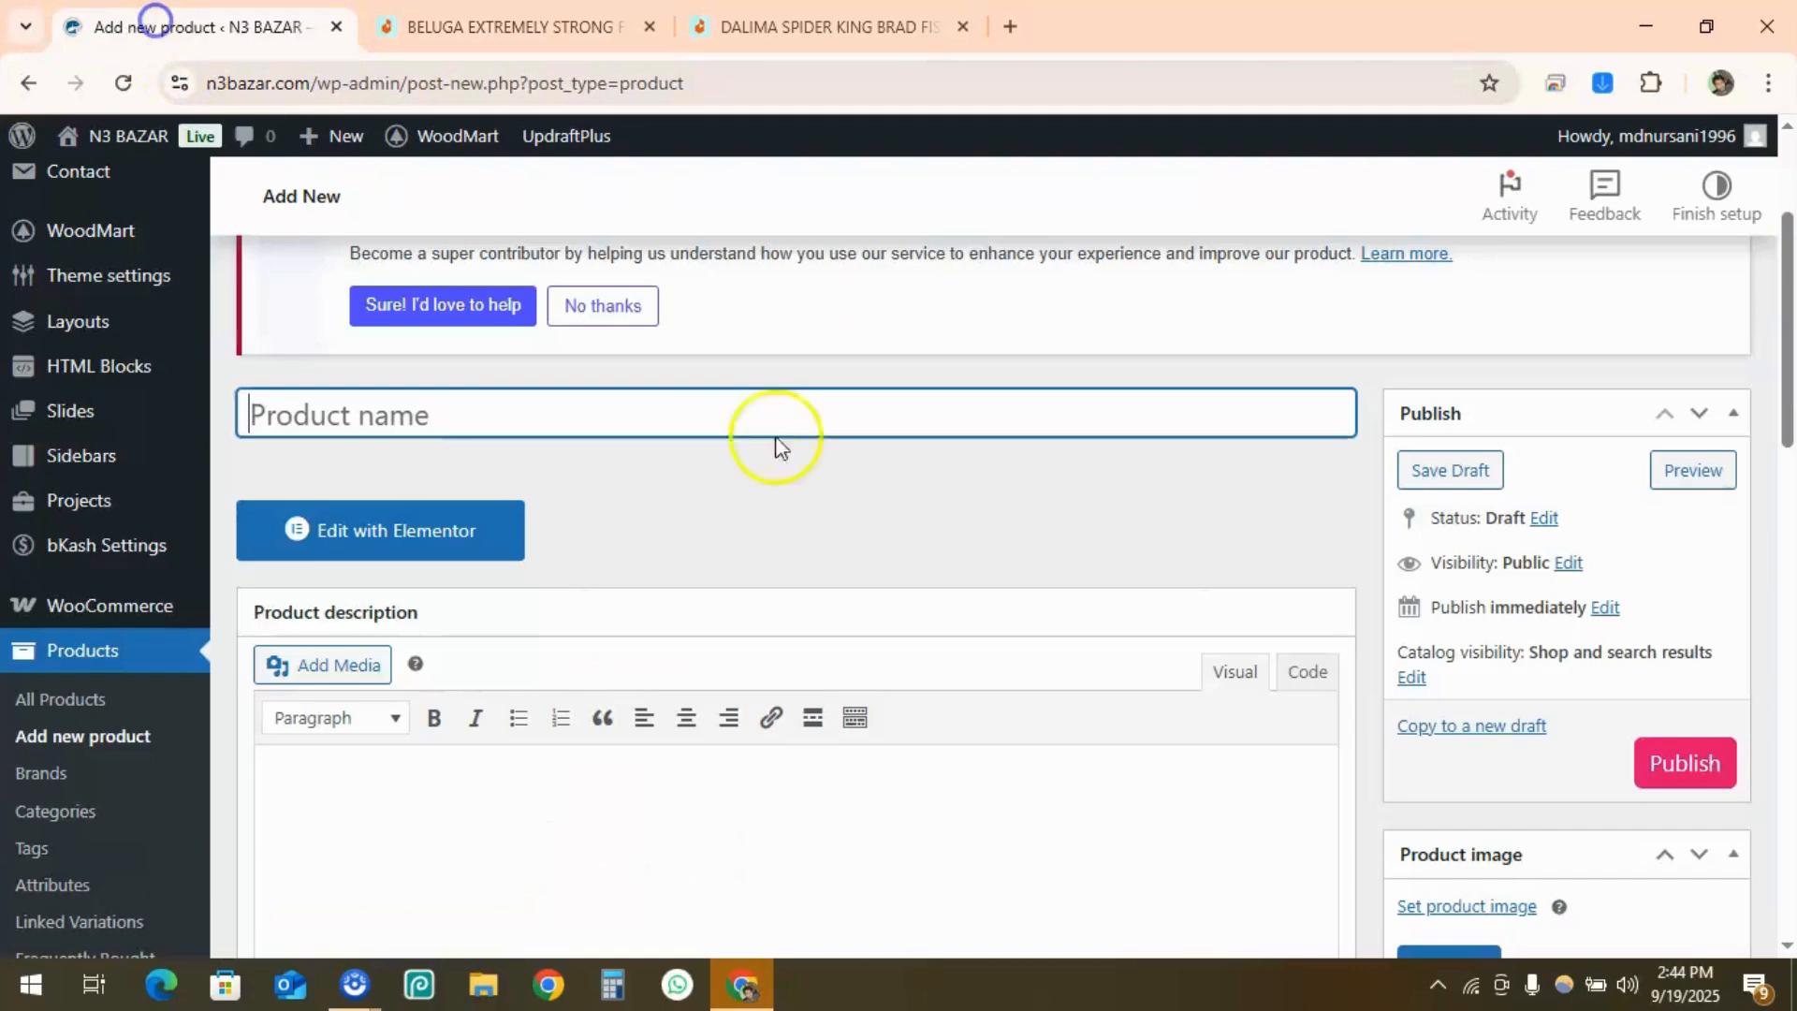
key(ctrl+v)
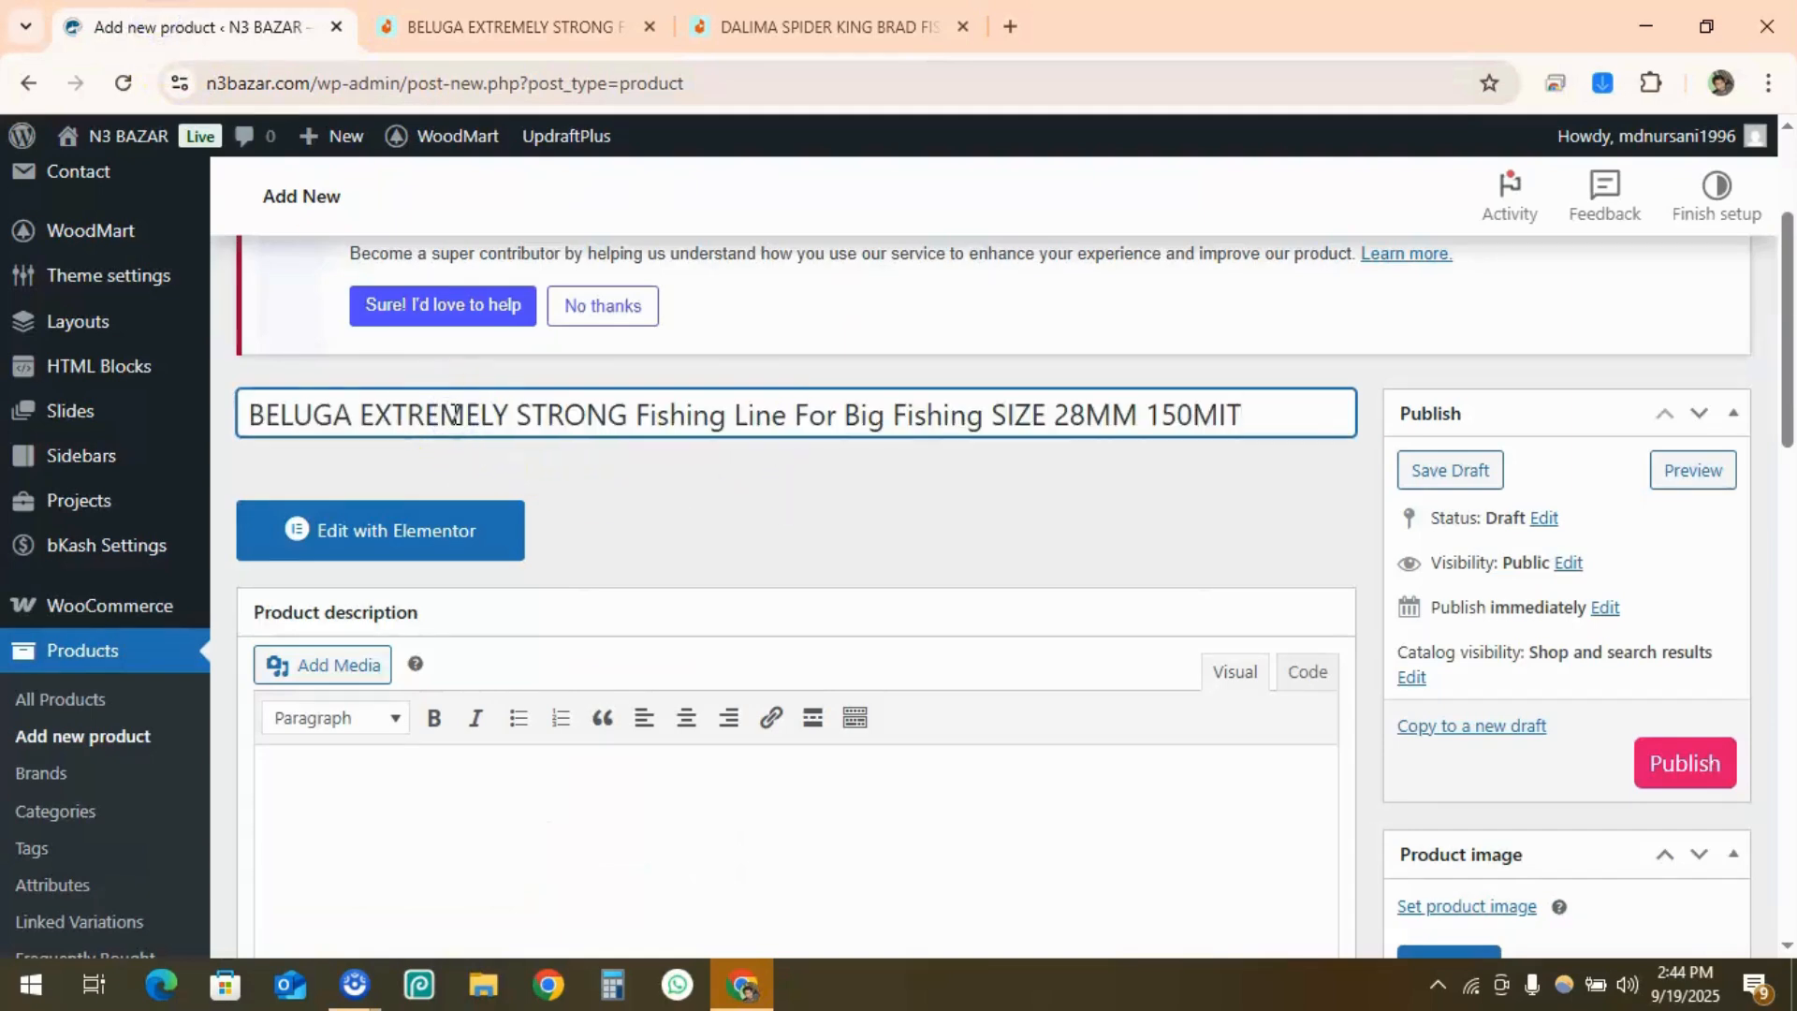
Copy the product details list, from "BELUGA EXTREMELY STRONG" to "COLORE WHITE", from the Daraz listing into the product description
scroll(493, 706, down, 3)
click(402, 686)
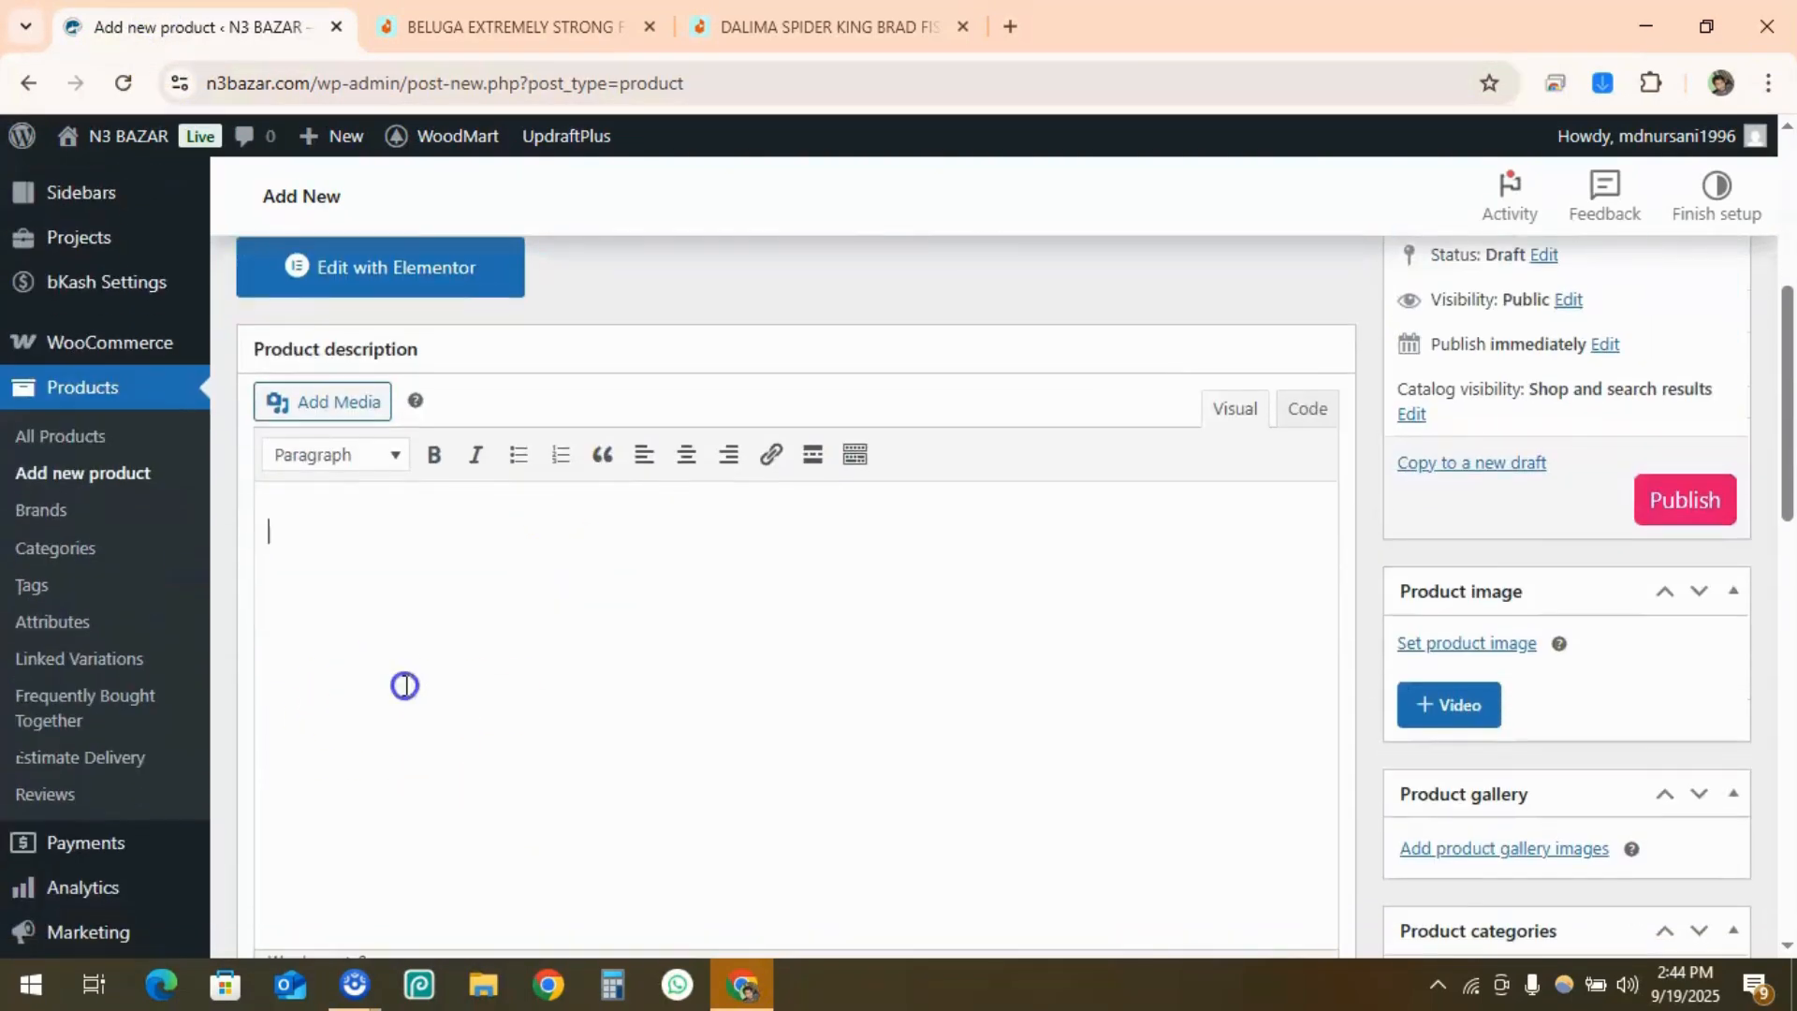
click(450, 31)
scroll(602, 608, down, 8)
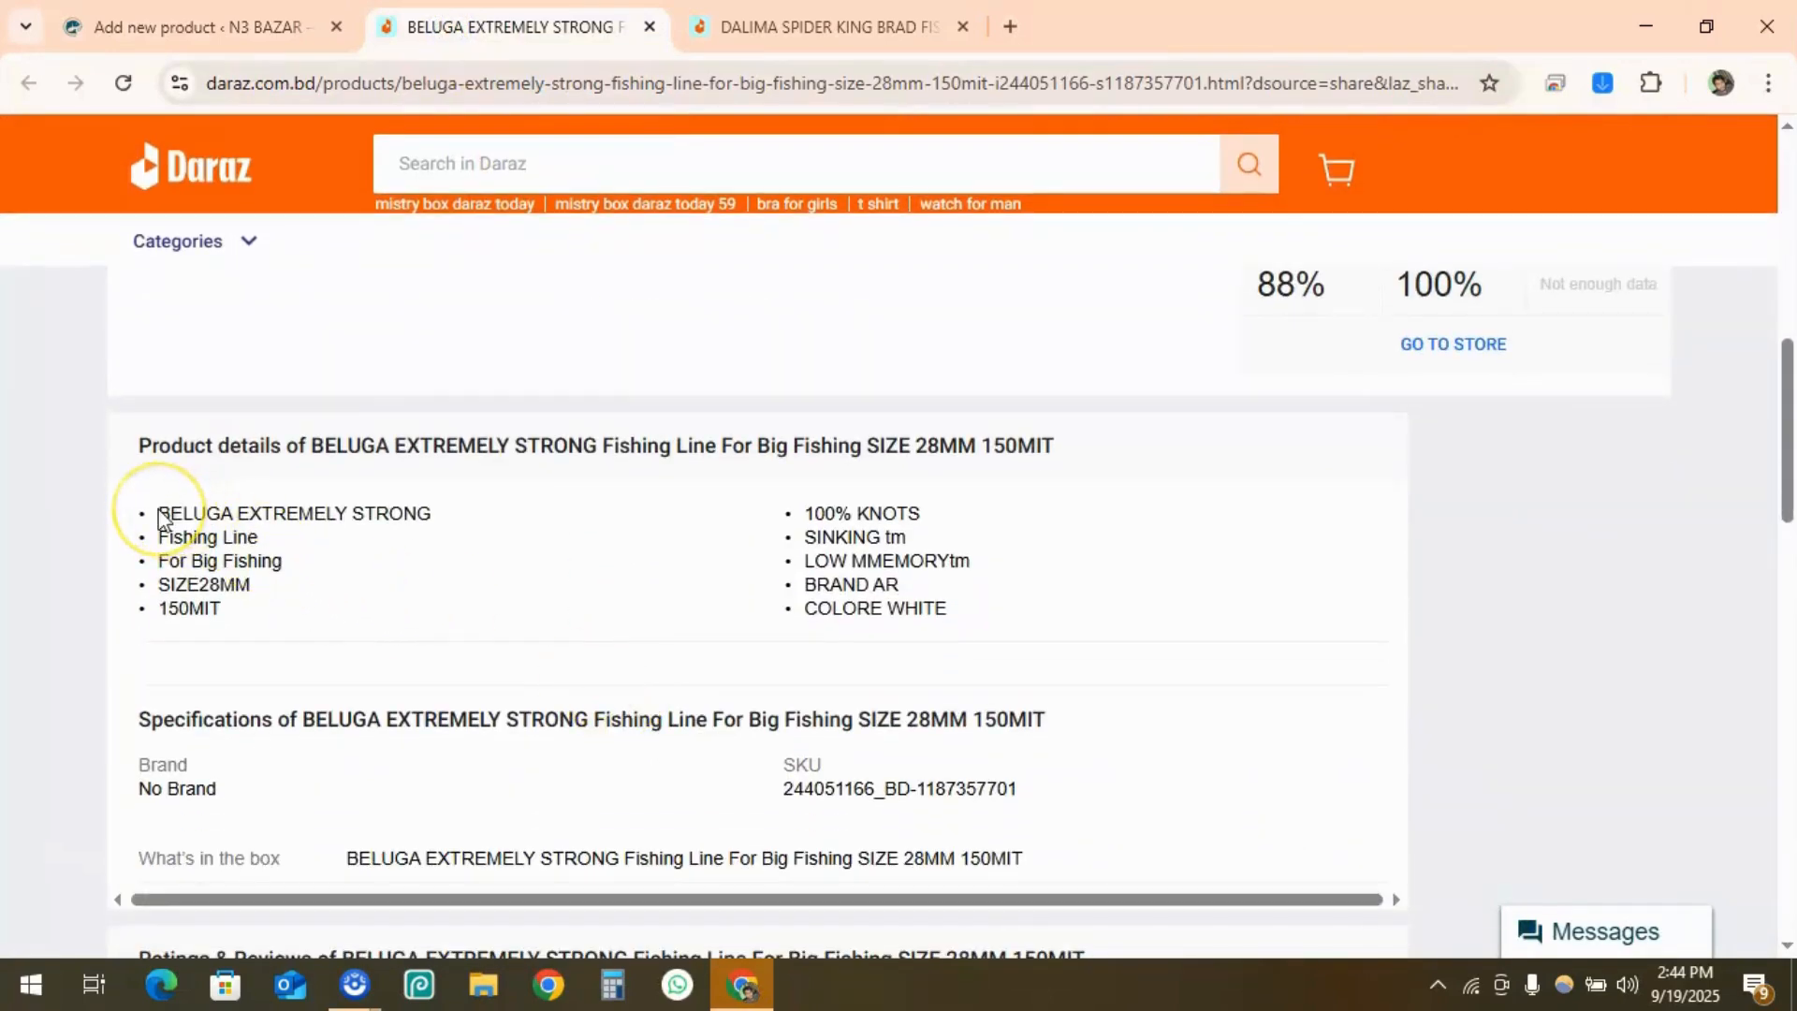
drag(161, 505, 997, 622)
key(ctrl+c)
click(201, 26)
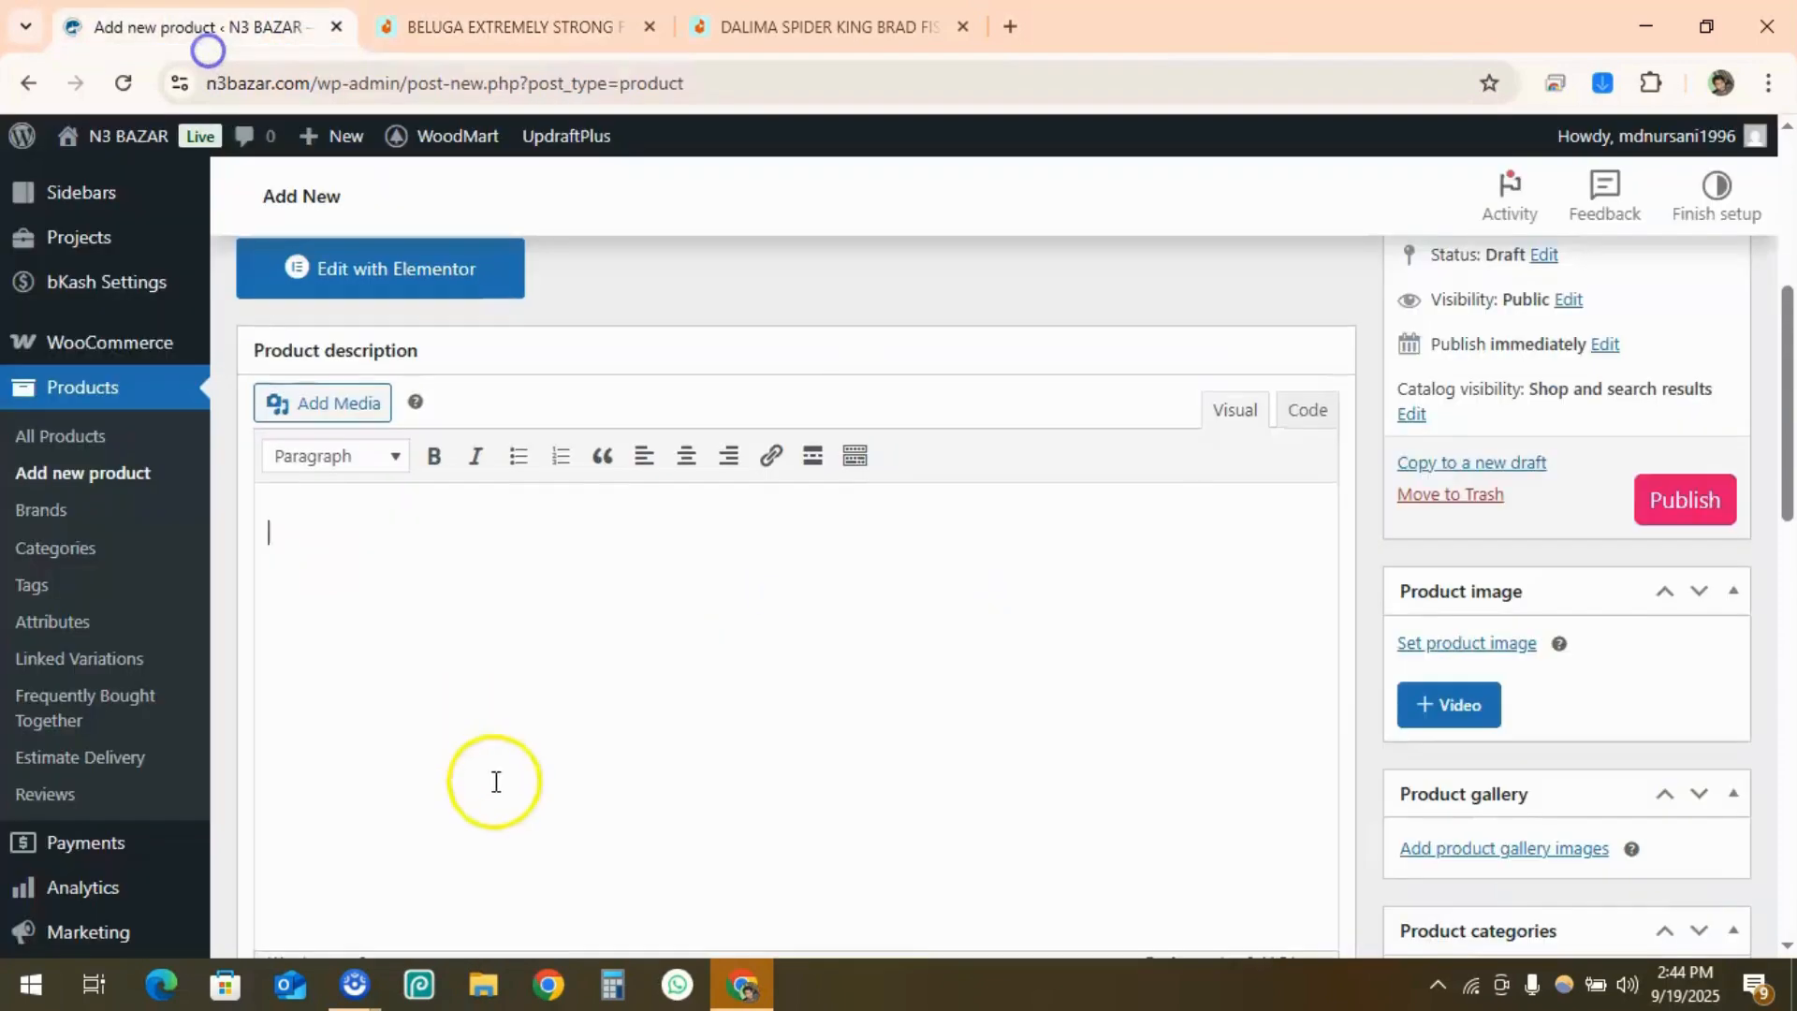
click(335, 573)
key(ctrl+v)
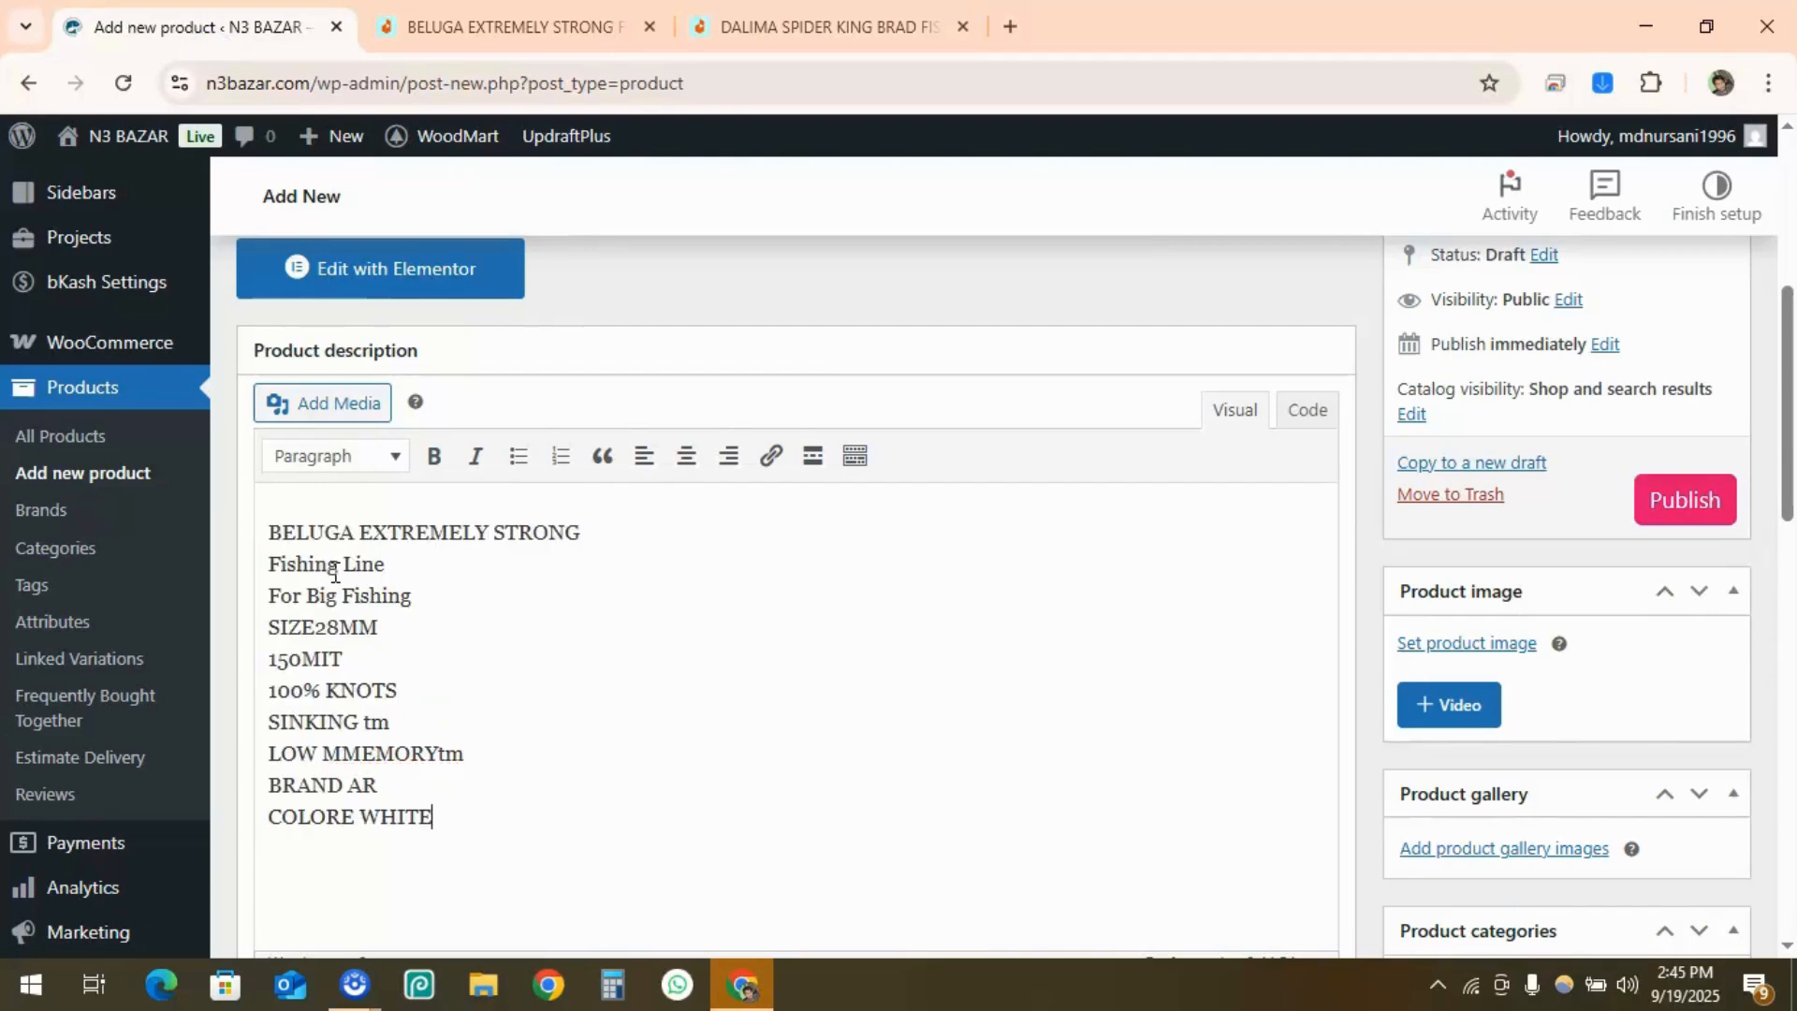
Check the pasted description against the Daraz product details and review the new product form down to the product data settings
click(478, 26)
click(245, 591)
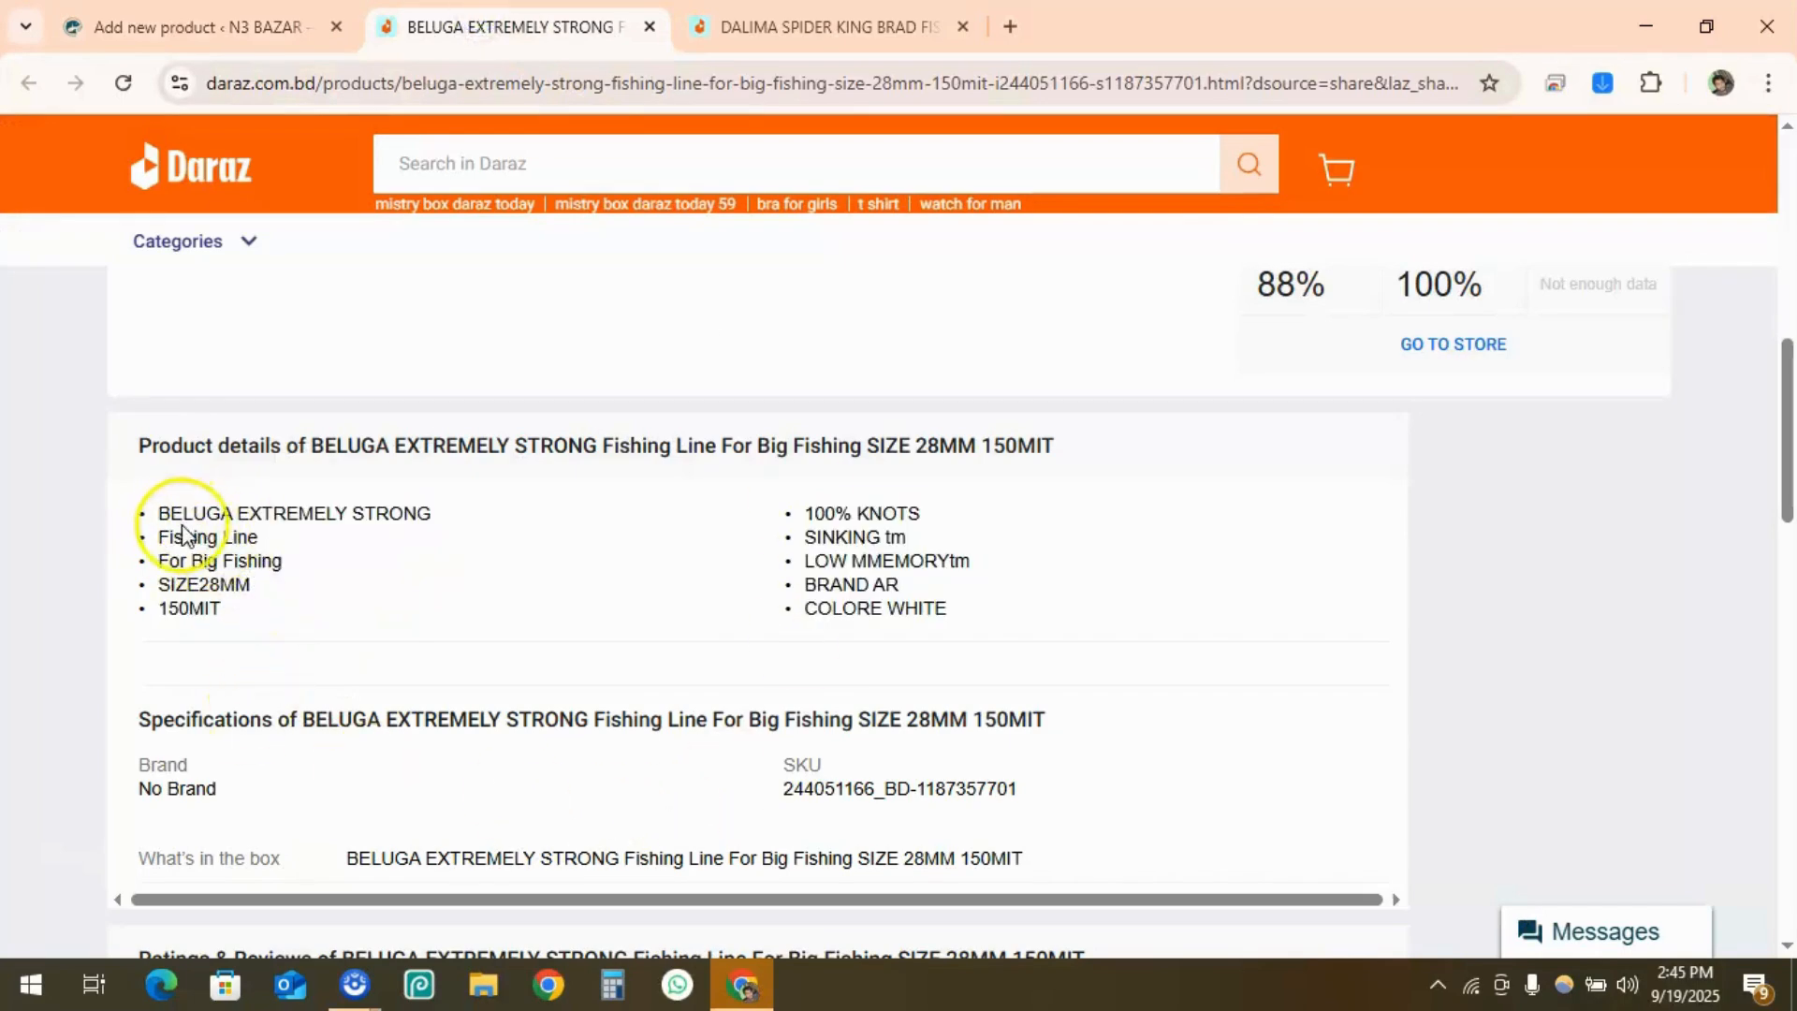
click(168, 22)
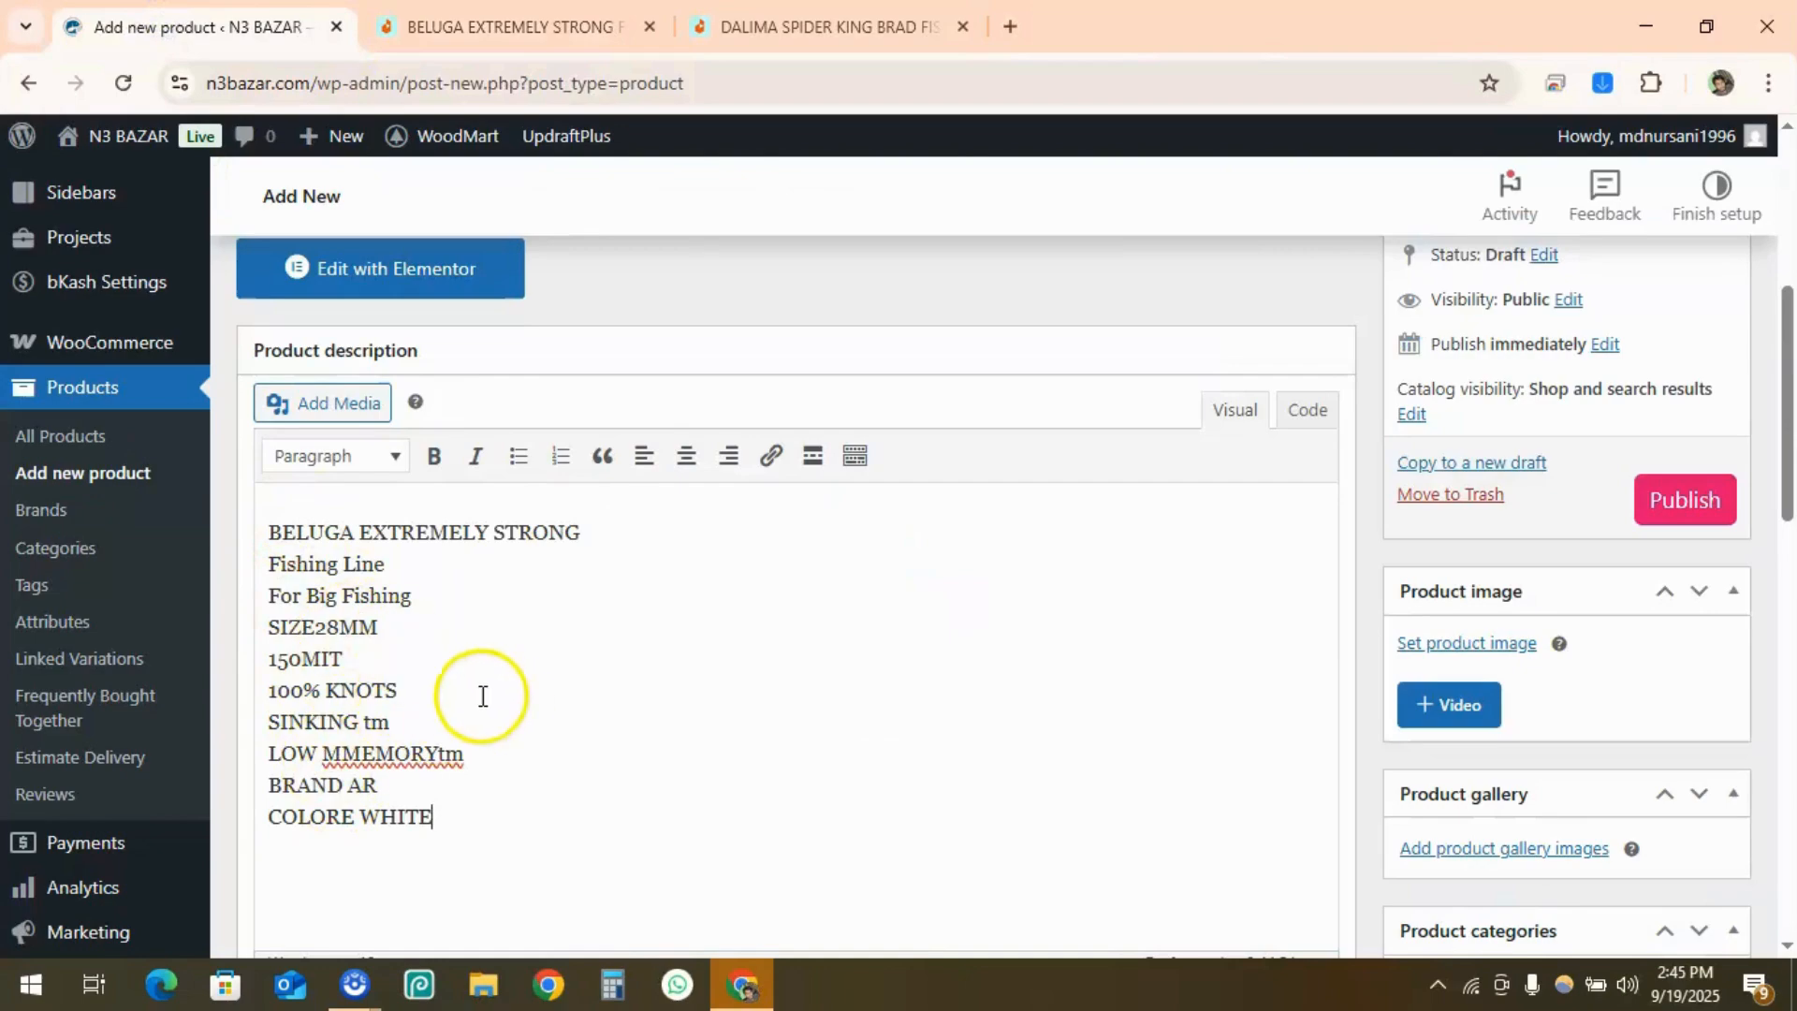
scroll(533, 615, down, 1)
scroll(533, 616, down, 2)
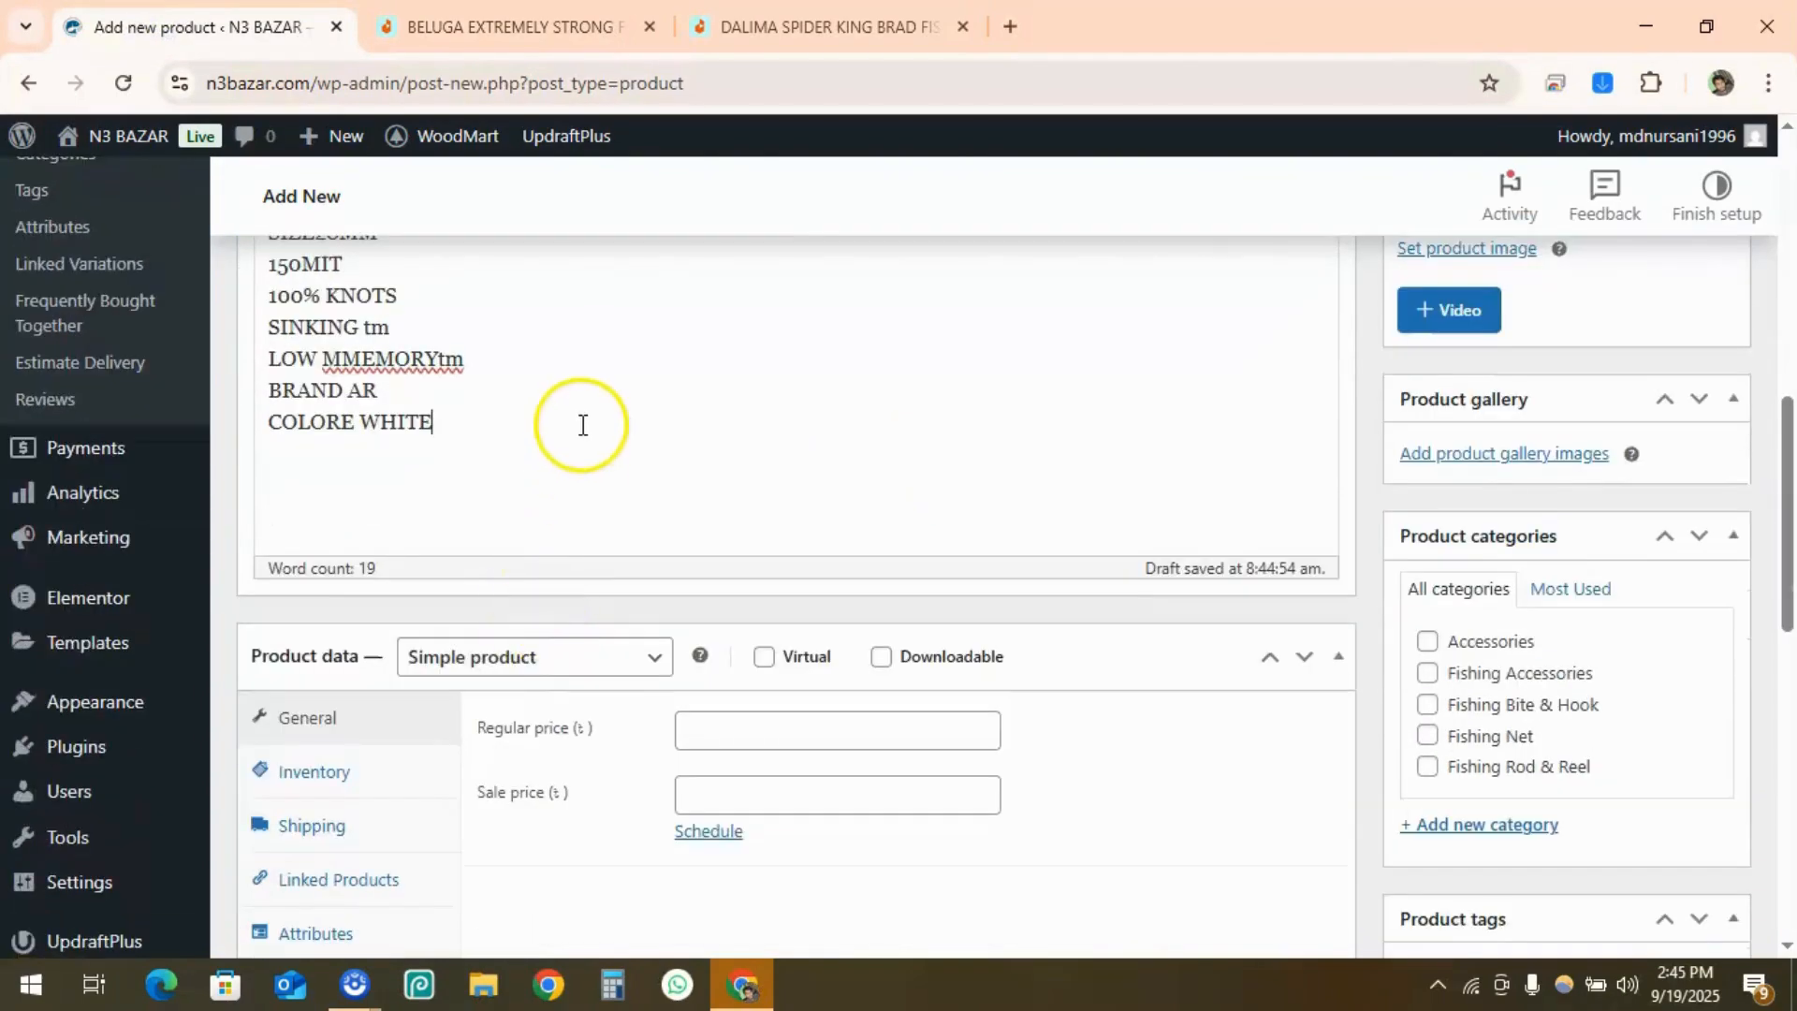
scroll(589, 533, up, 5)
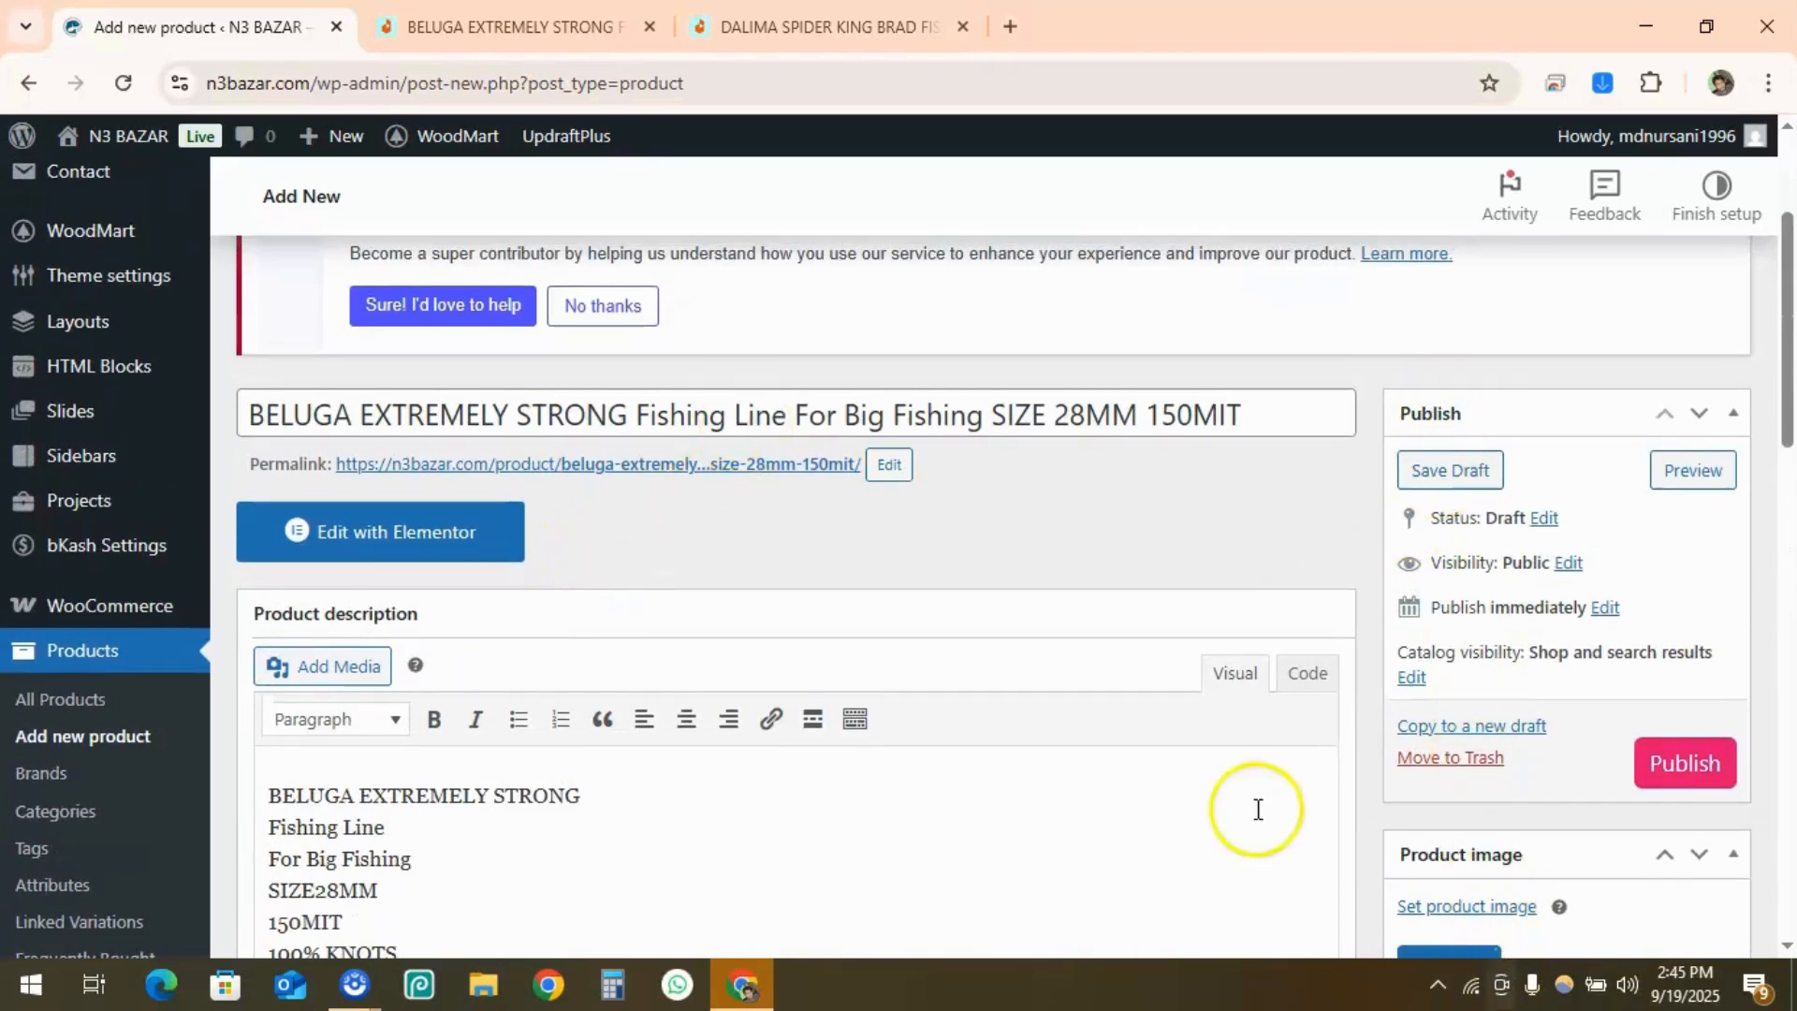
scroll(907, 826, down, 5)
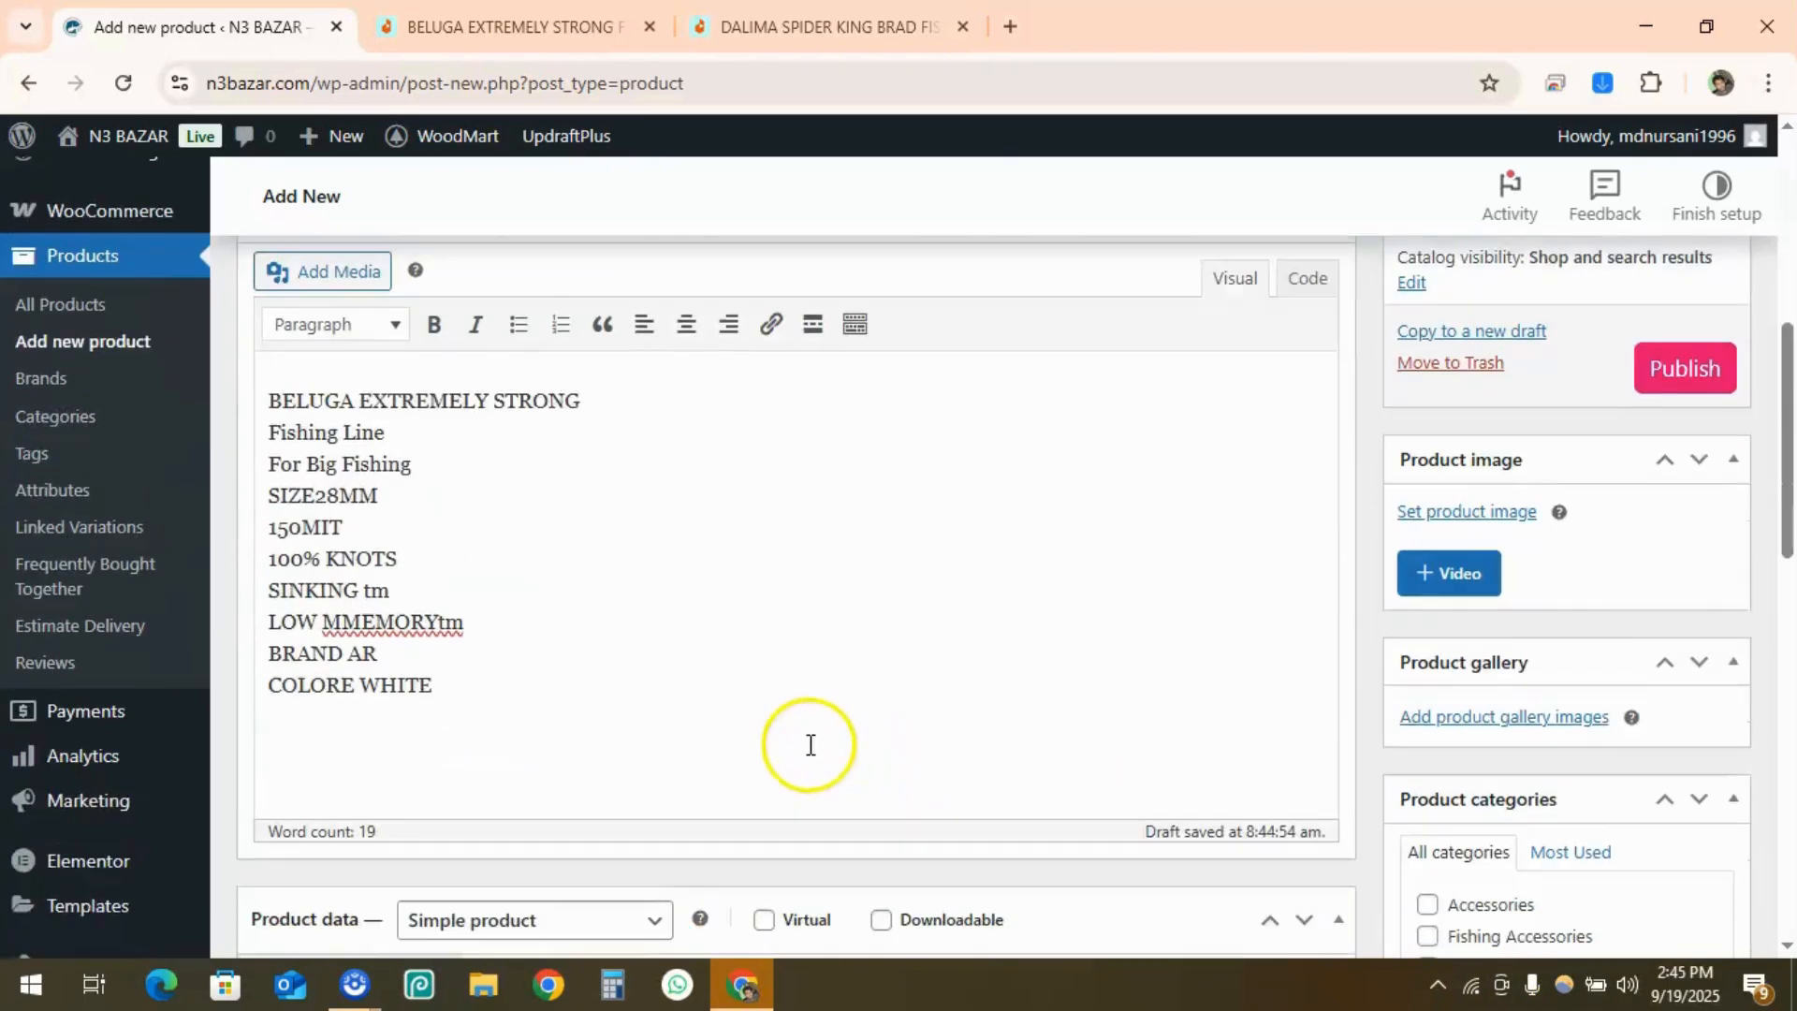
scroll(717, 747, down, 2)
scroll(697, 599, up, 2)
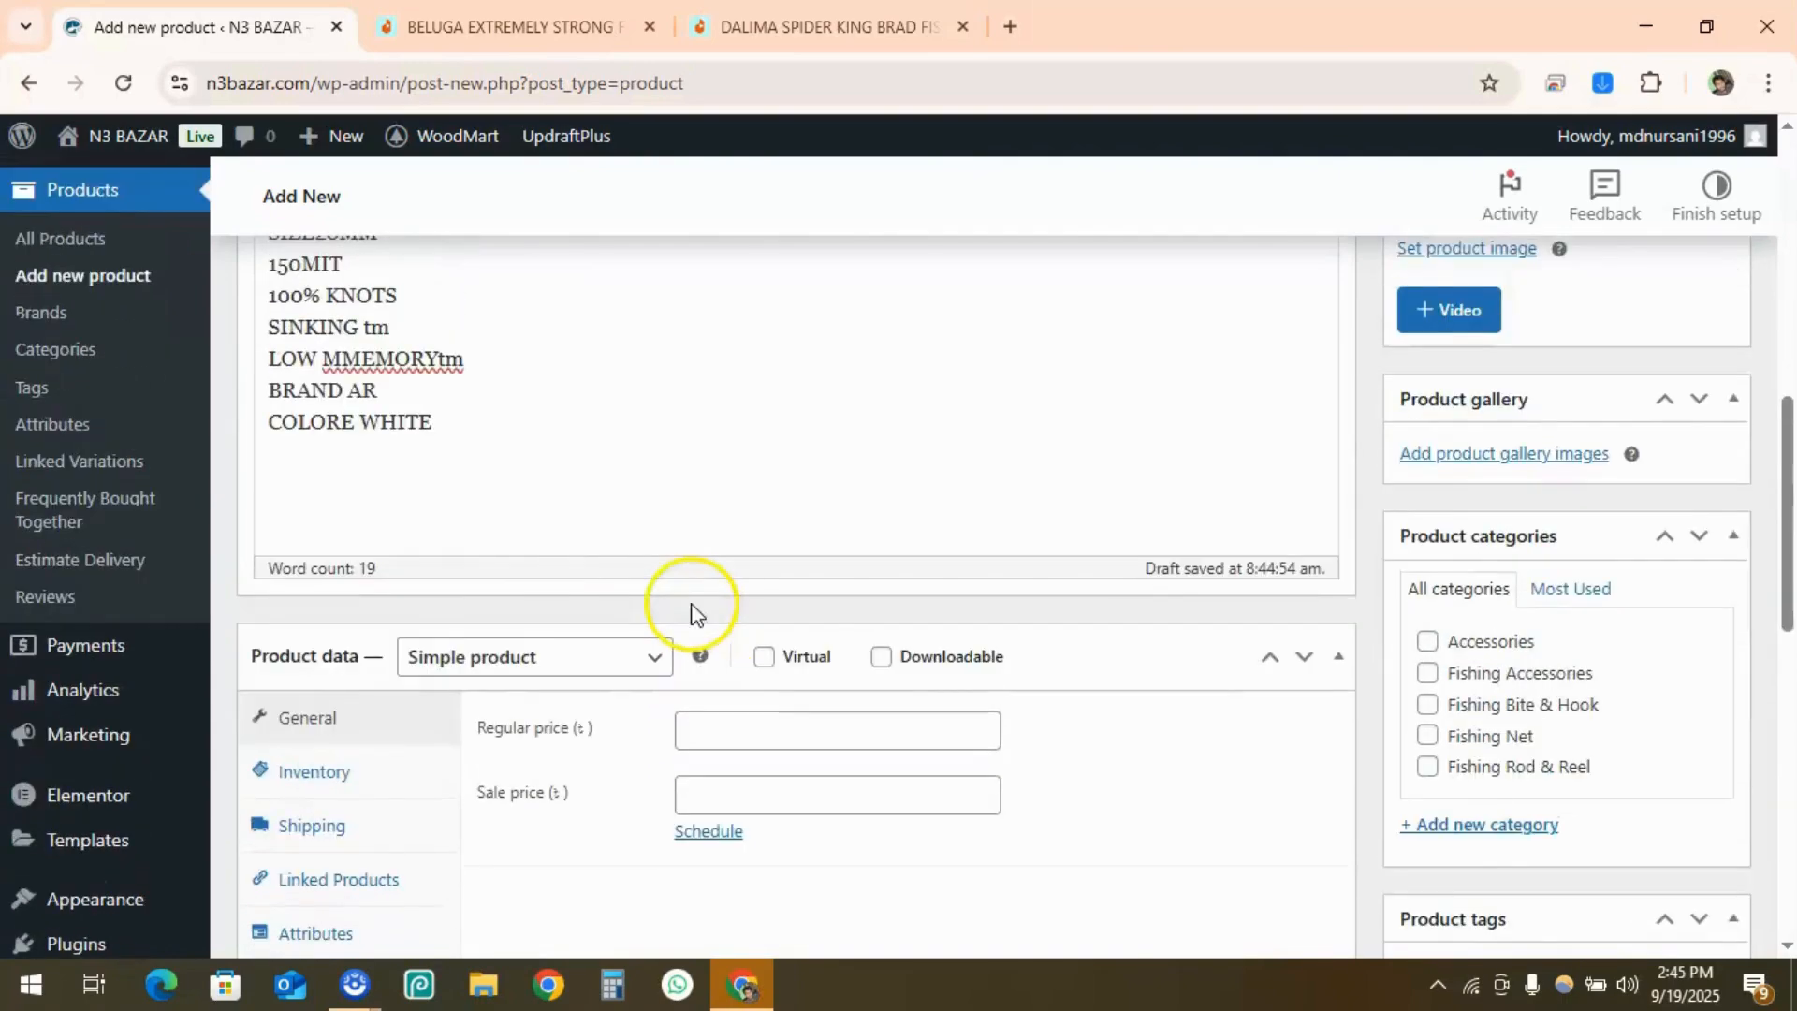
scroll(514, 531, up, 3)
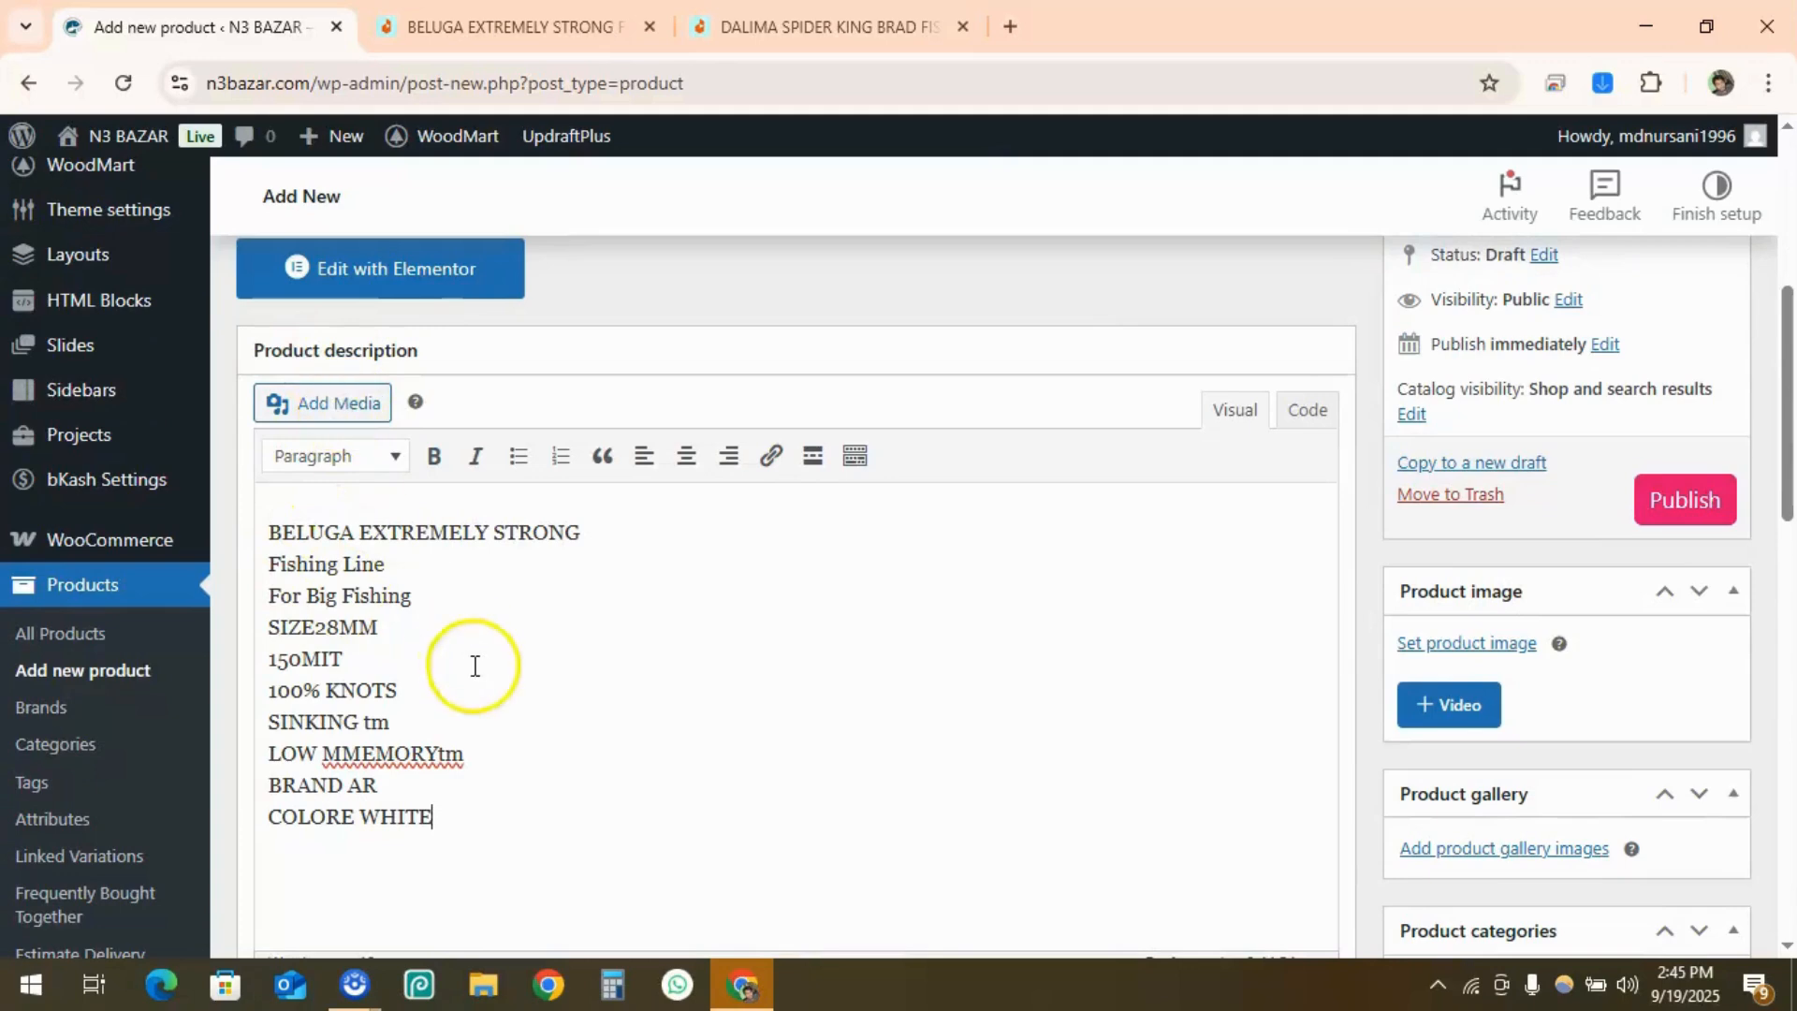
scroll(474, 665, down, 3)
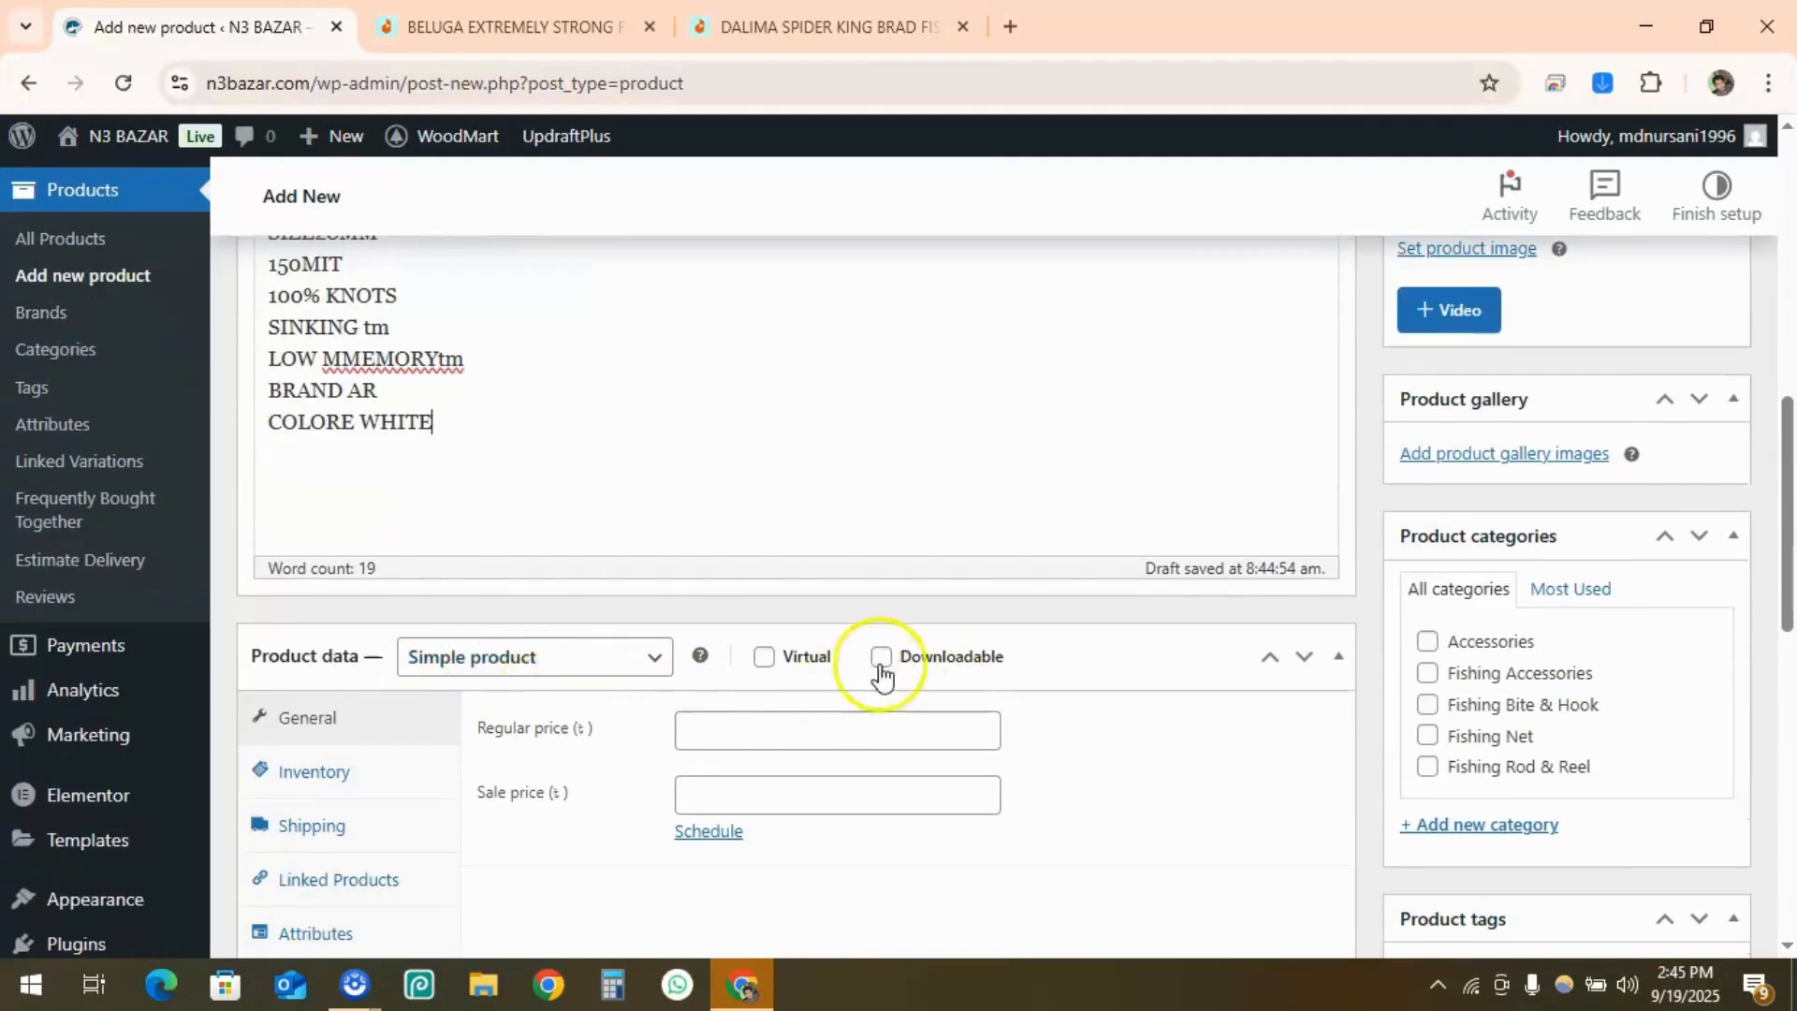
scroll(882, 673, down, 1)
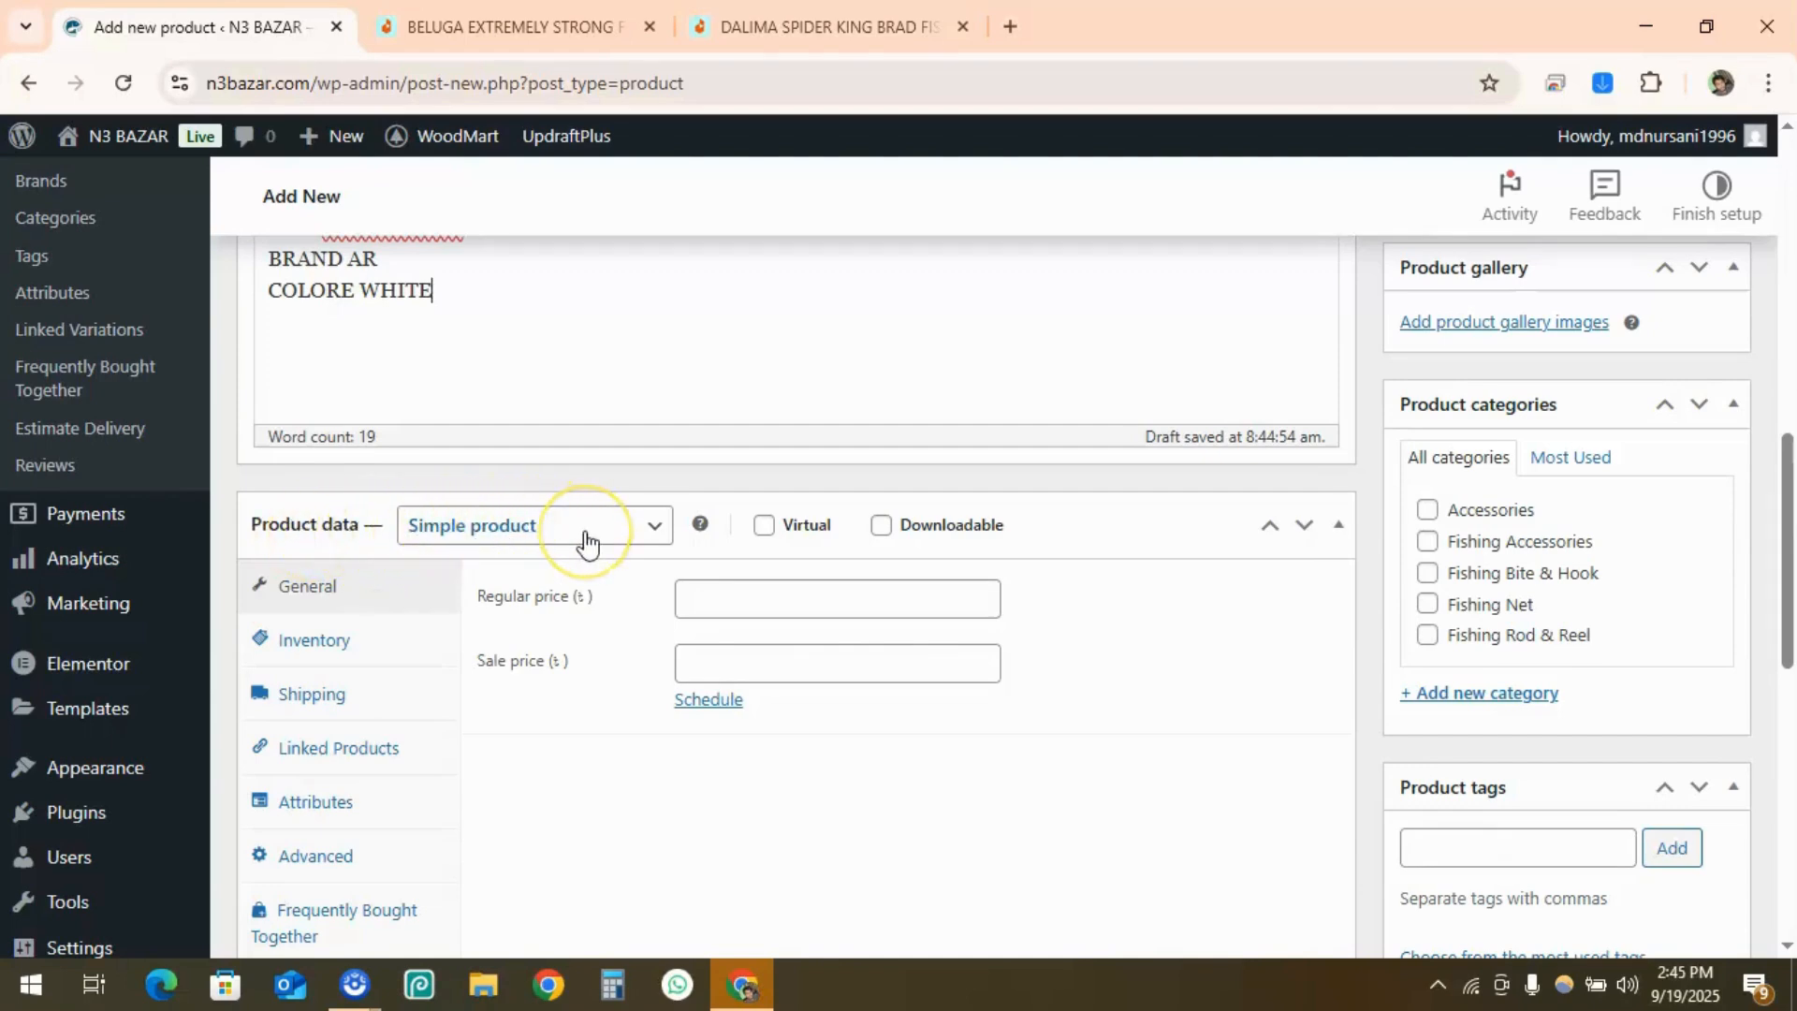
Keep the product type as Simple product and set the regular price to 500
click(552, 540)
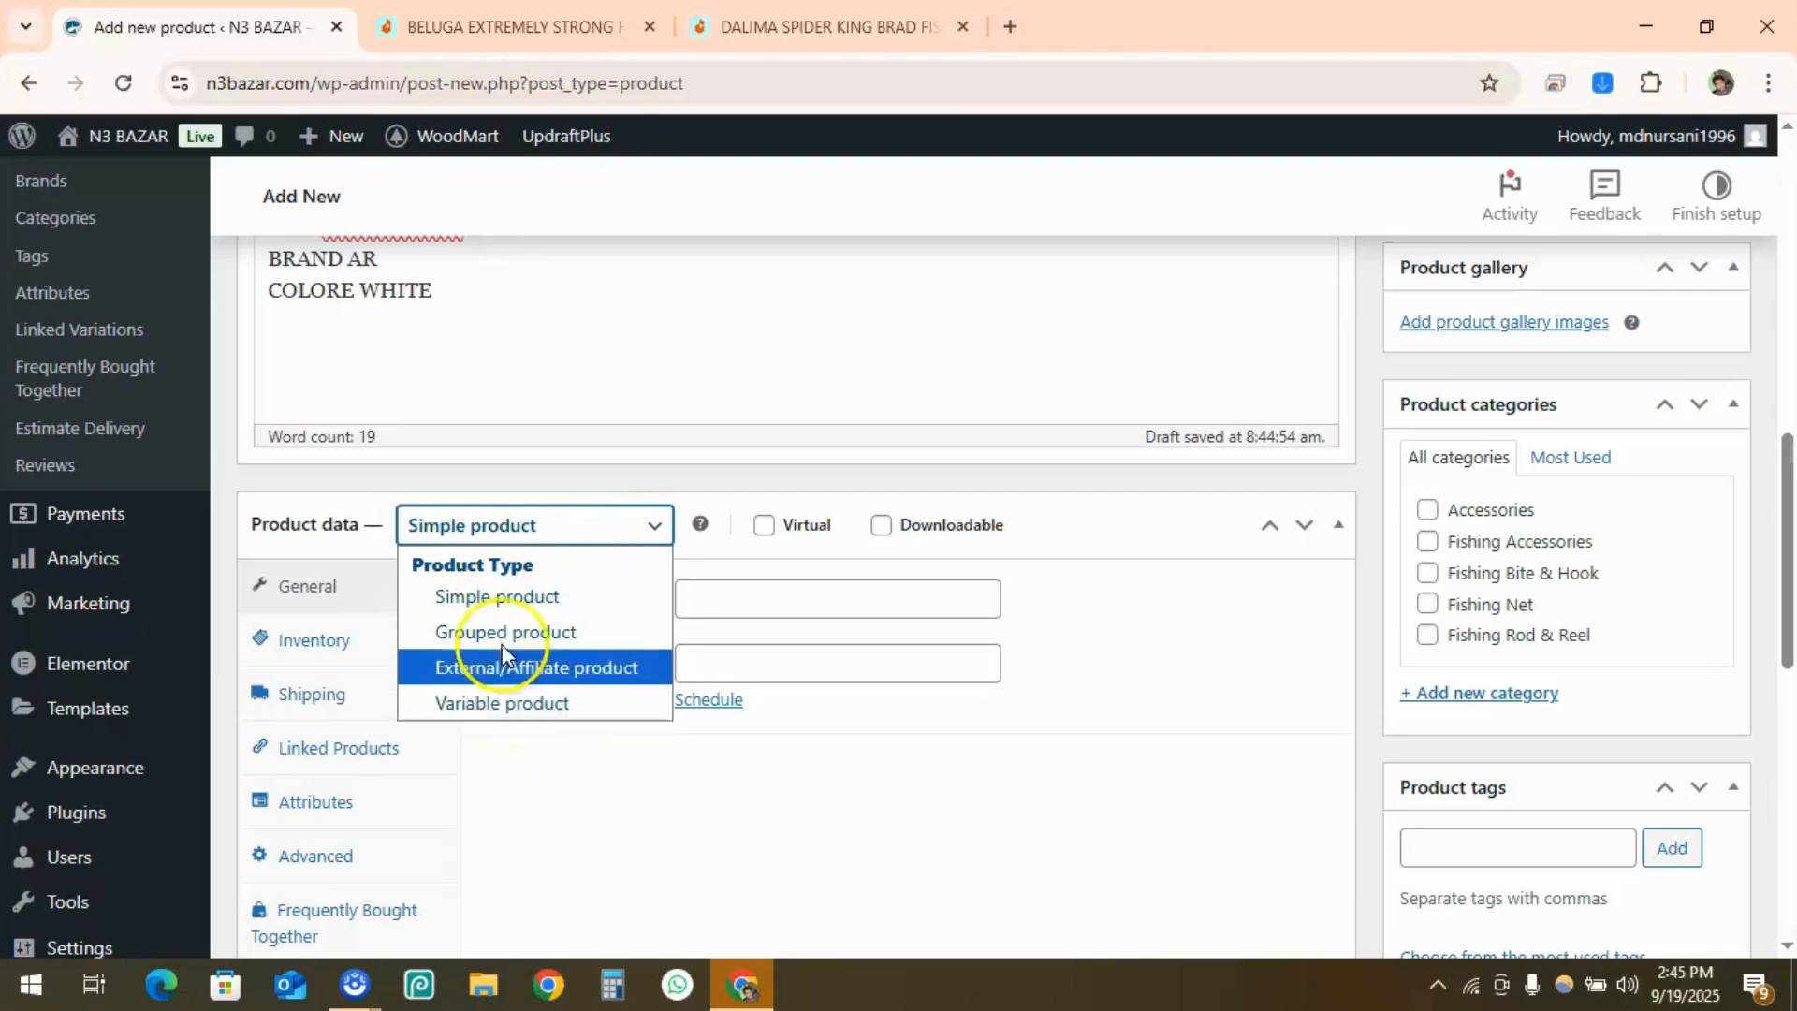
click(505, 603)
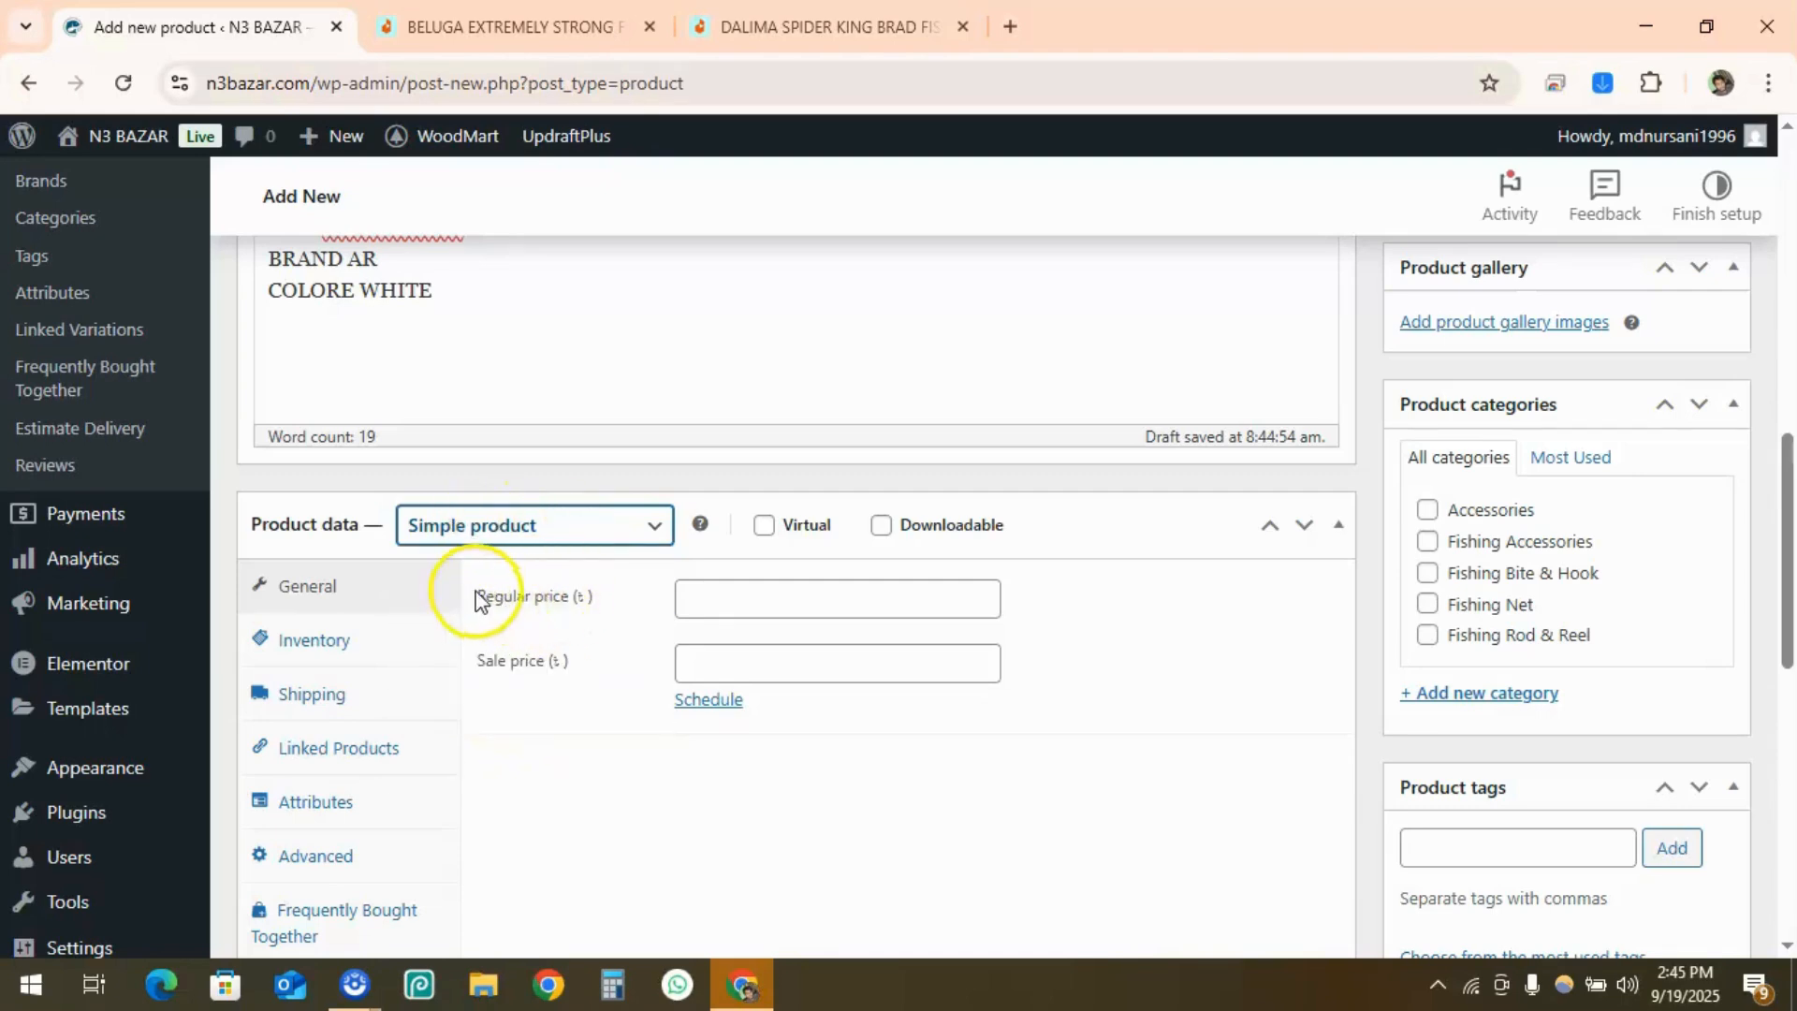
drag(481, 595, 610, 595)
click(480, 660)
drag(480, 660, 586, 662)
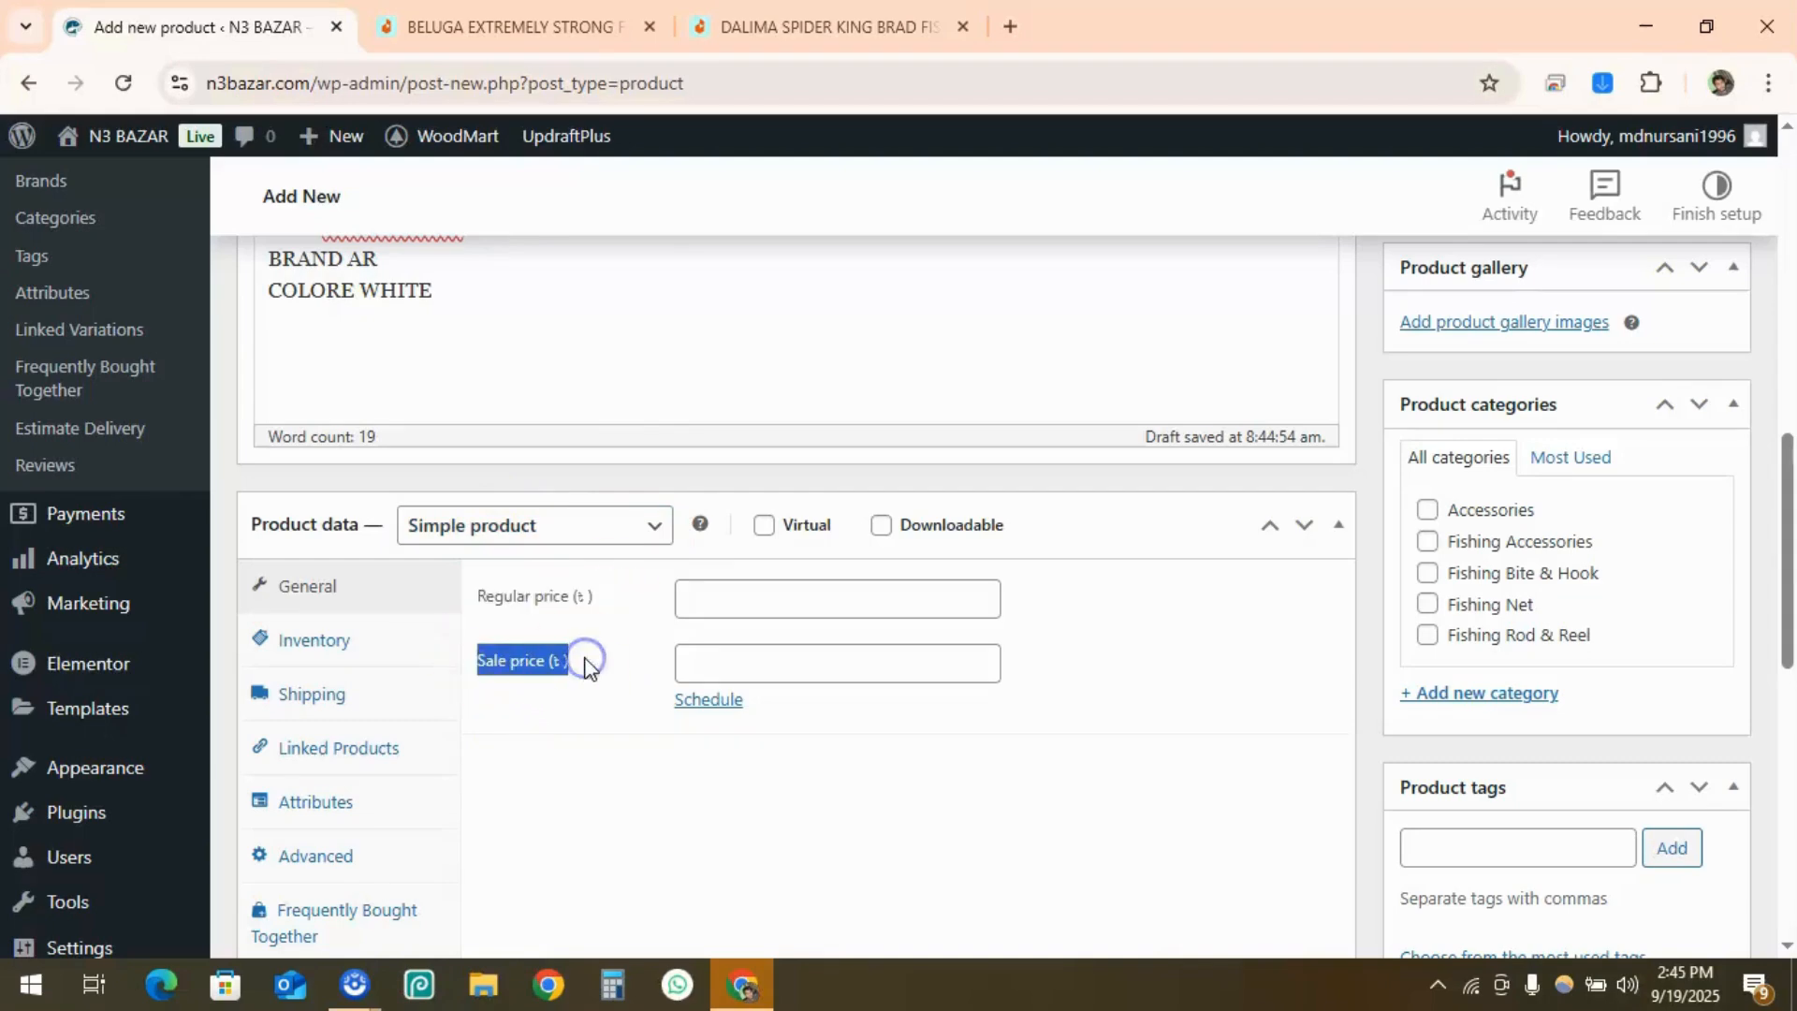
click(724, 601)
text(500)
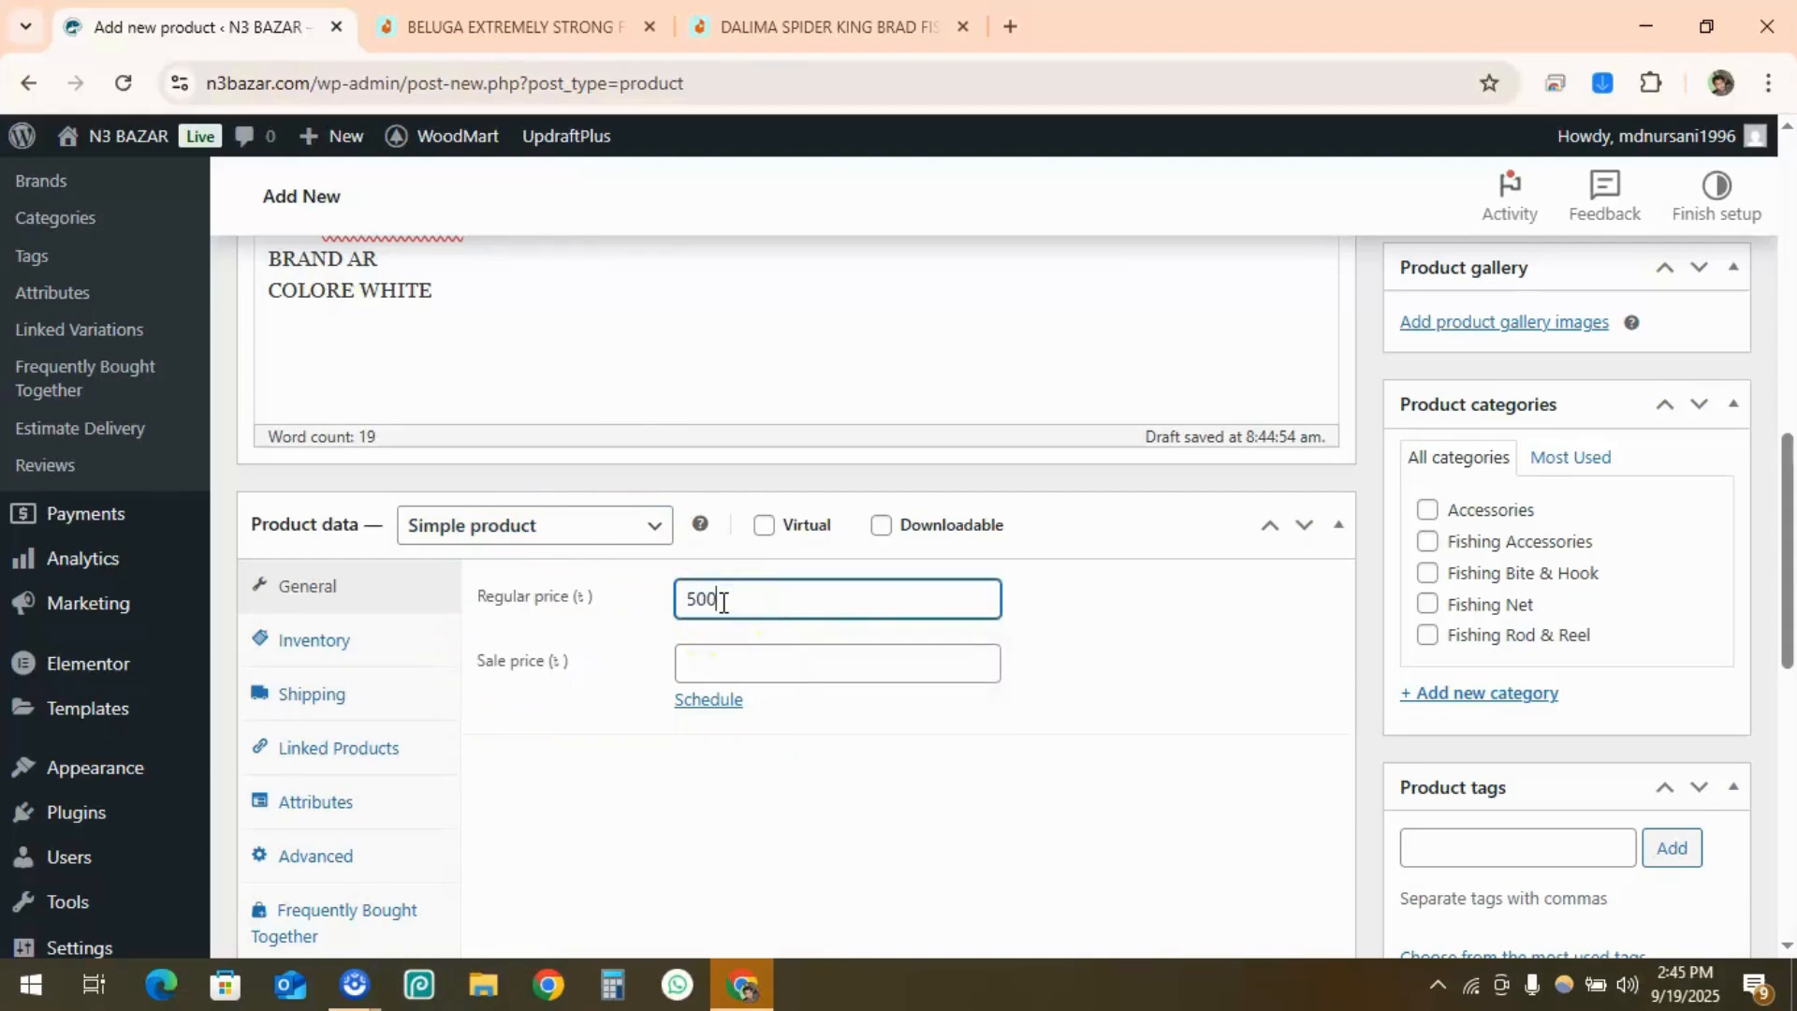
Try a sale price of 350 with the sale date schedule opened, and clear the sale price again
click(705, 658)
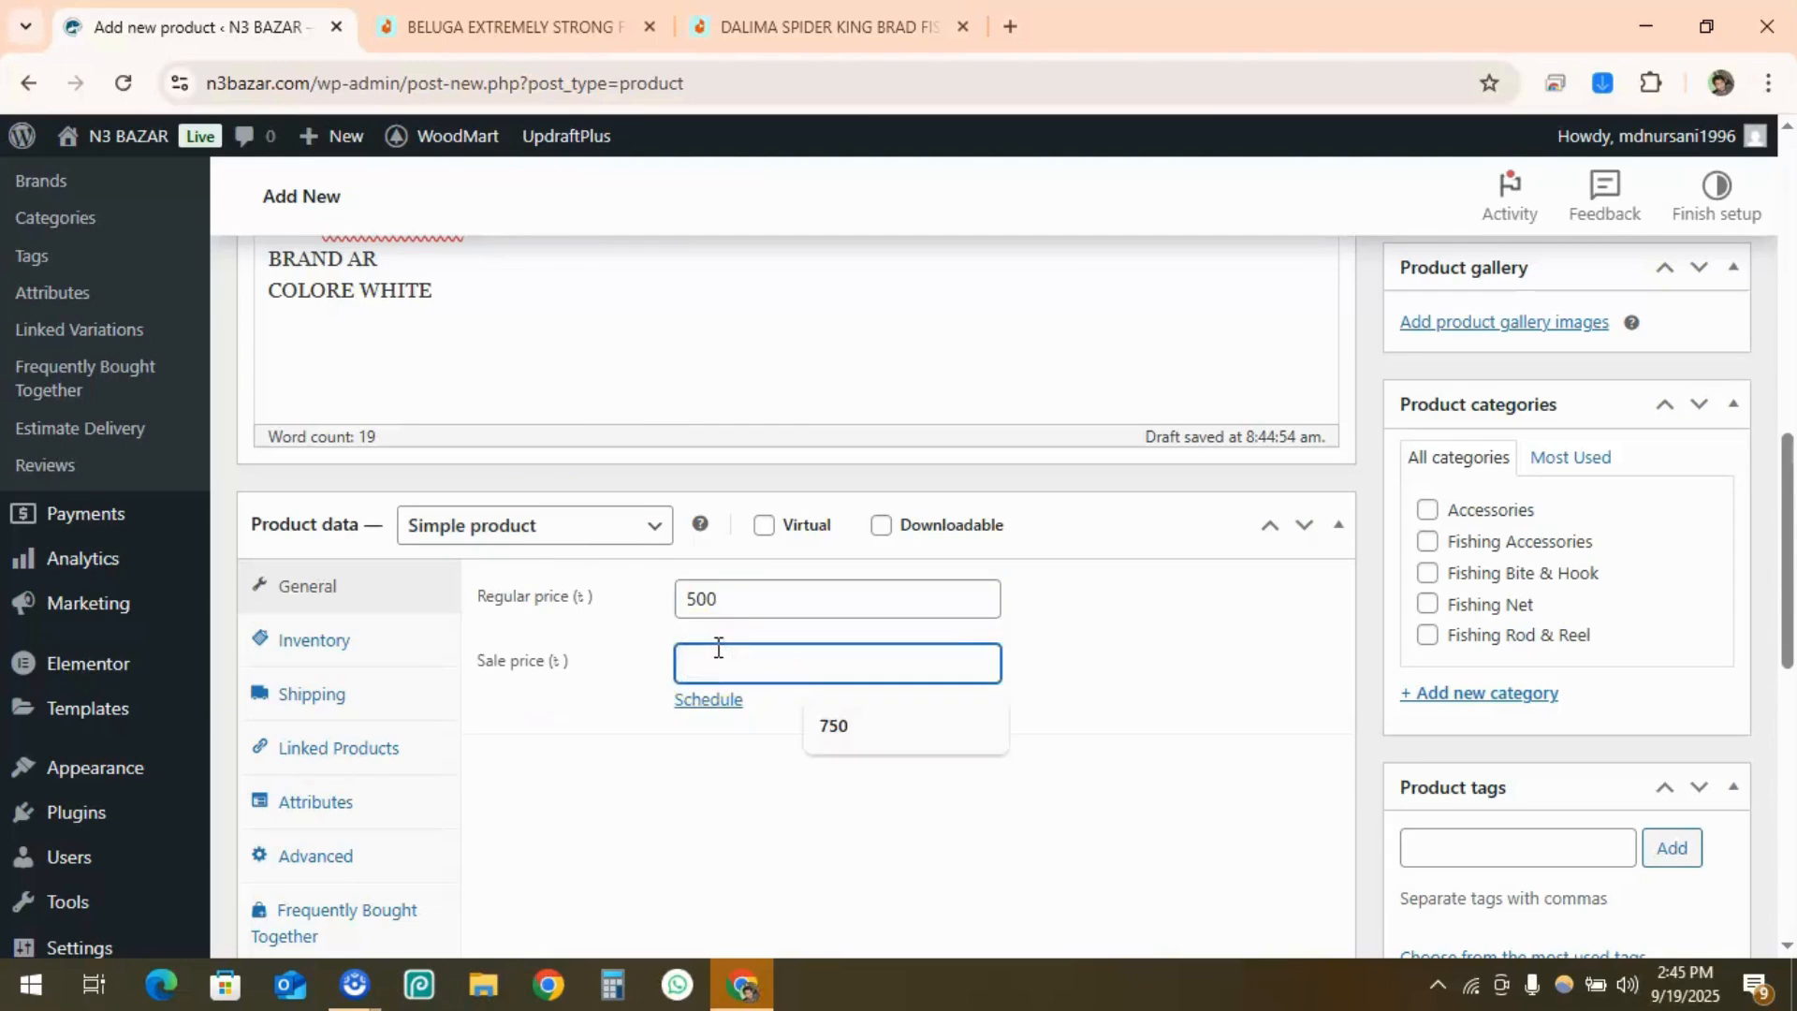
text(350)
click(578, 807)
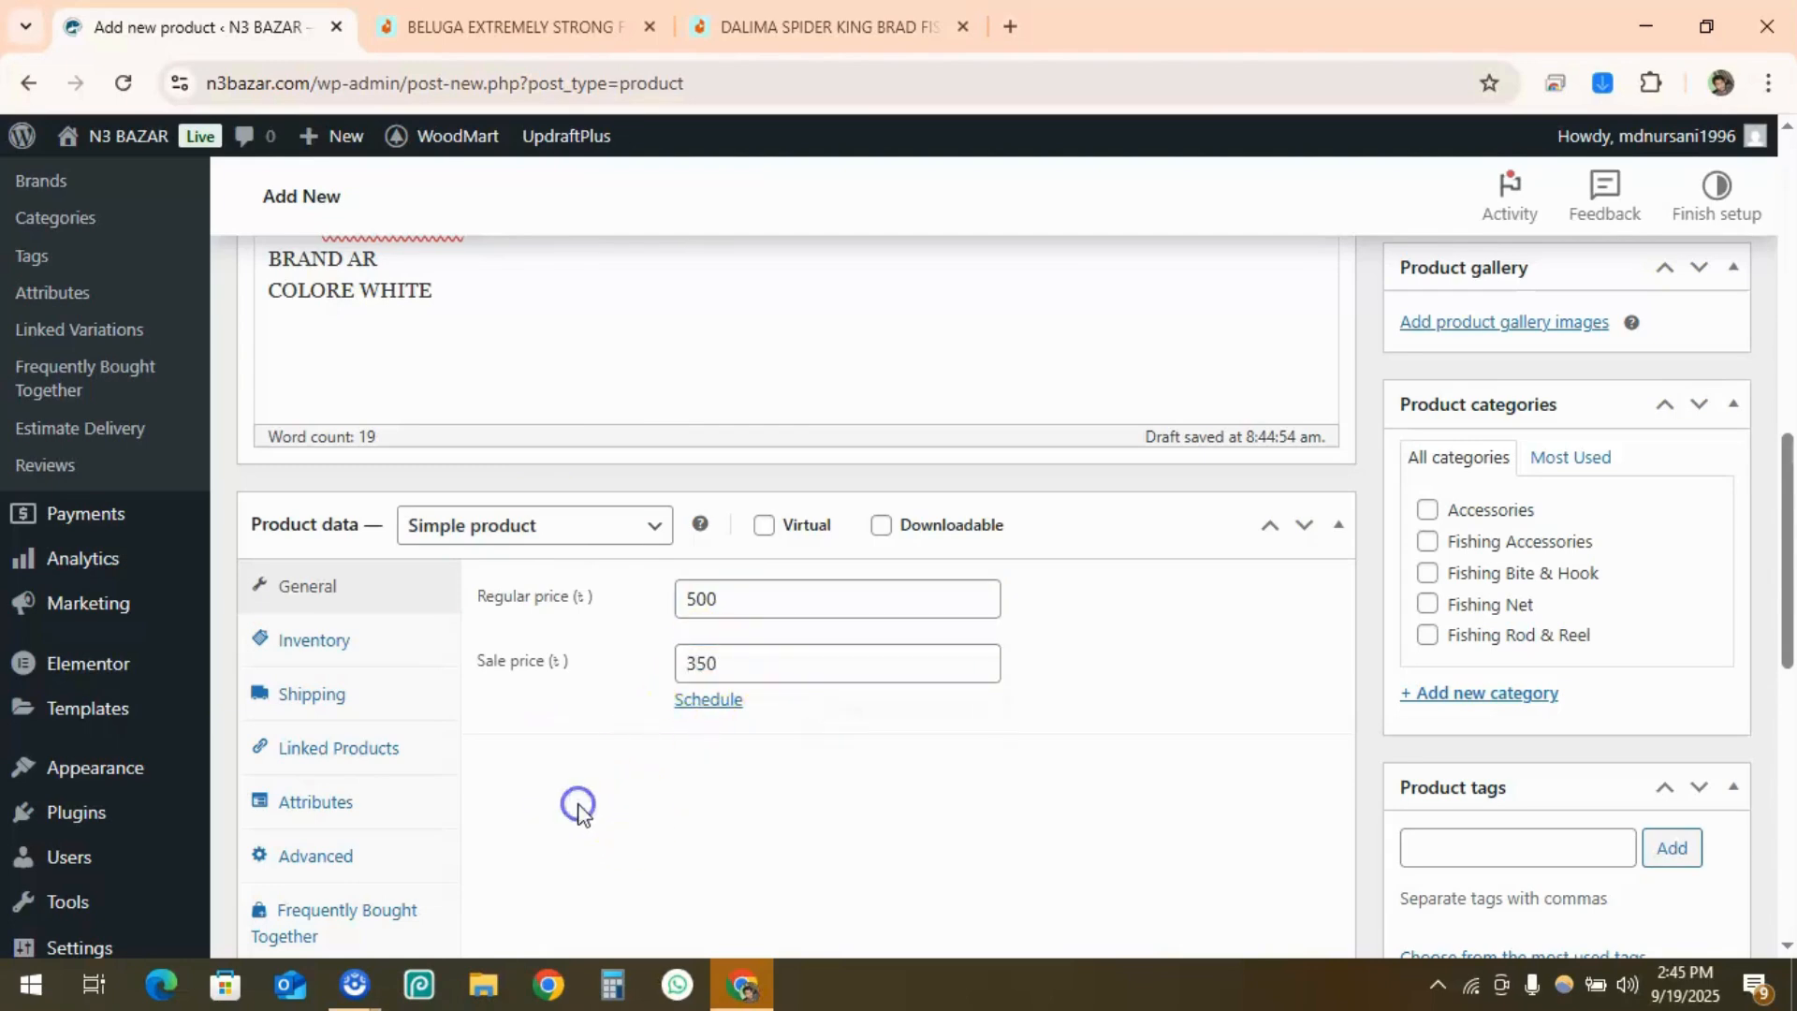
click(683, 740)
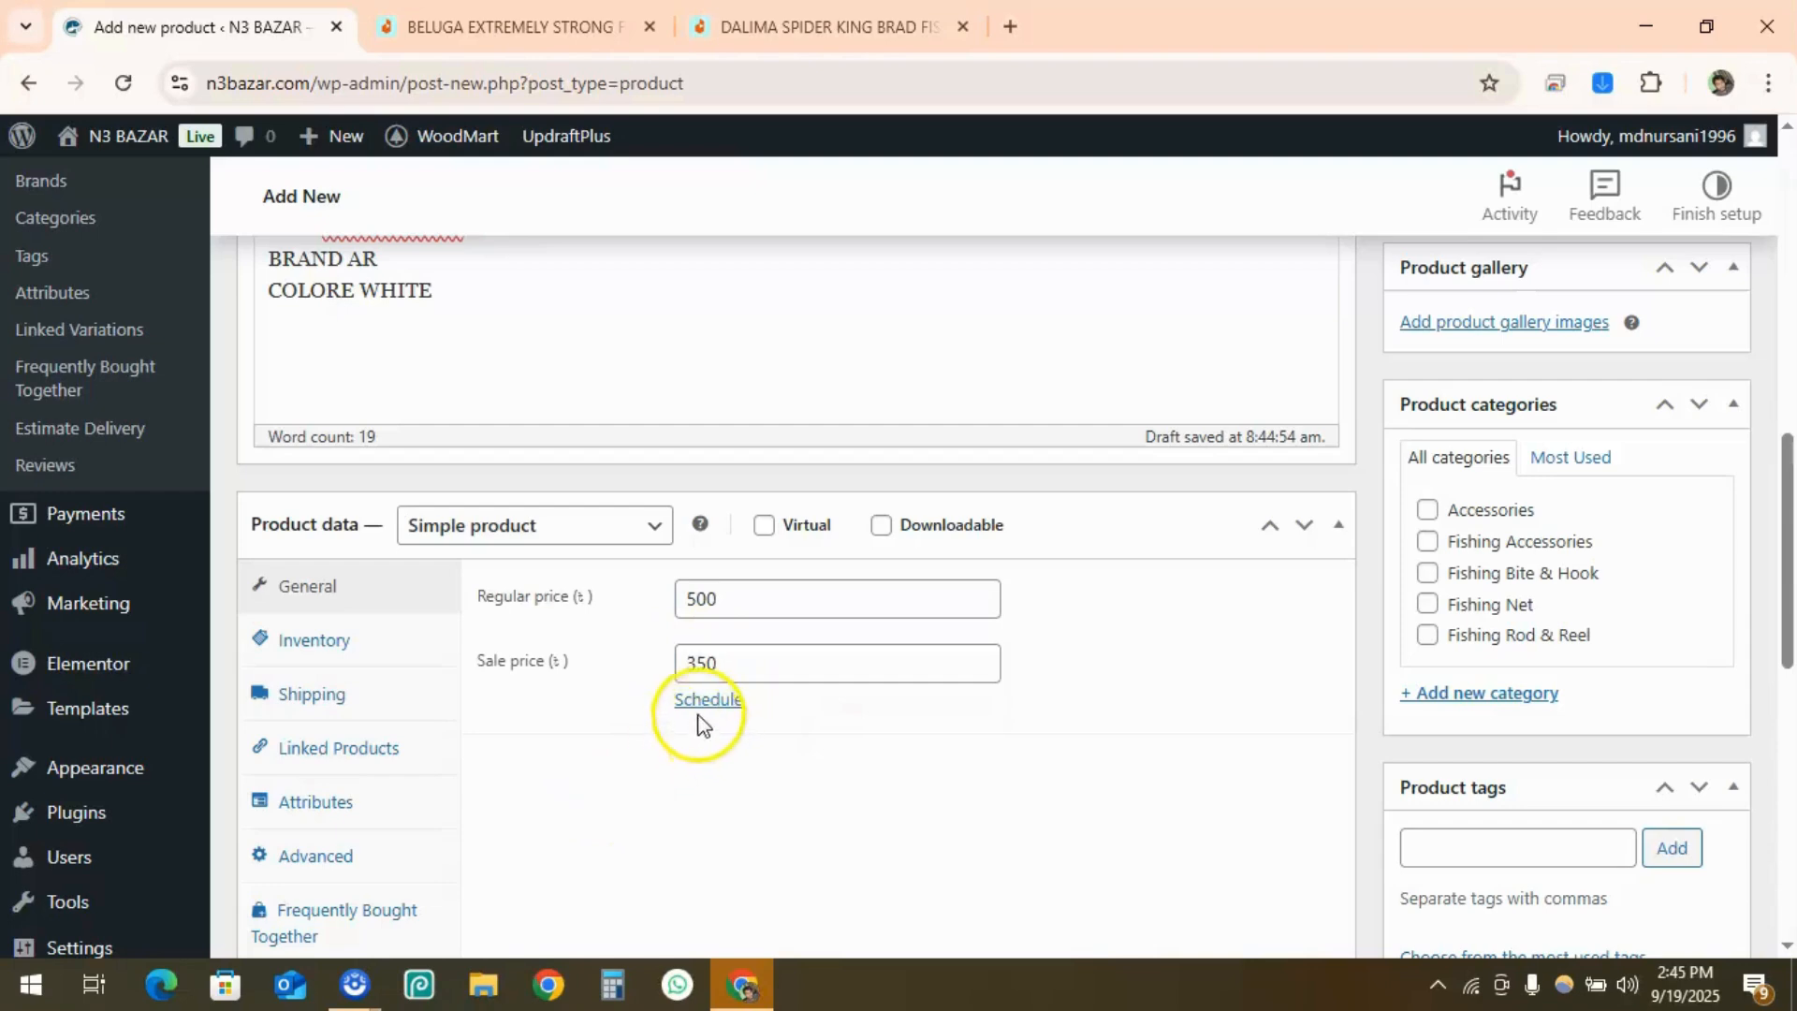
click(700, 711)
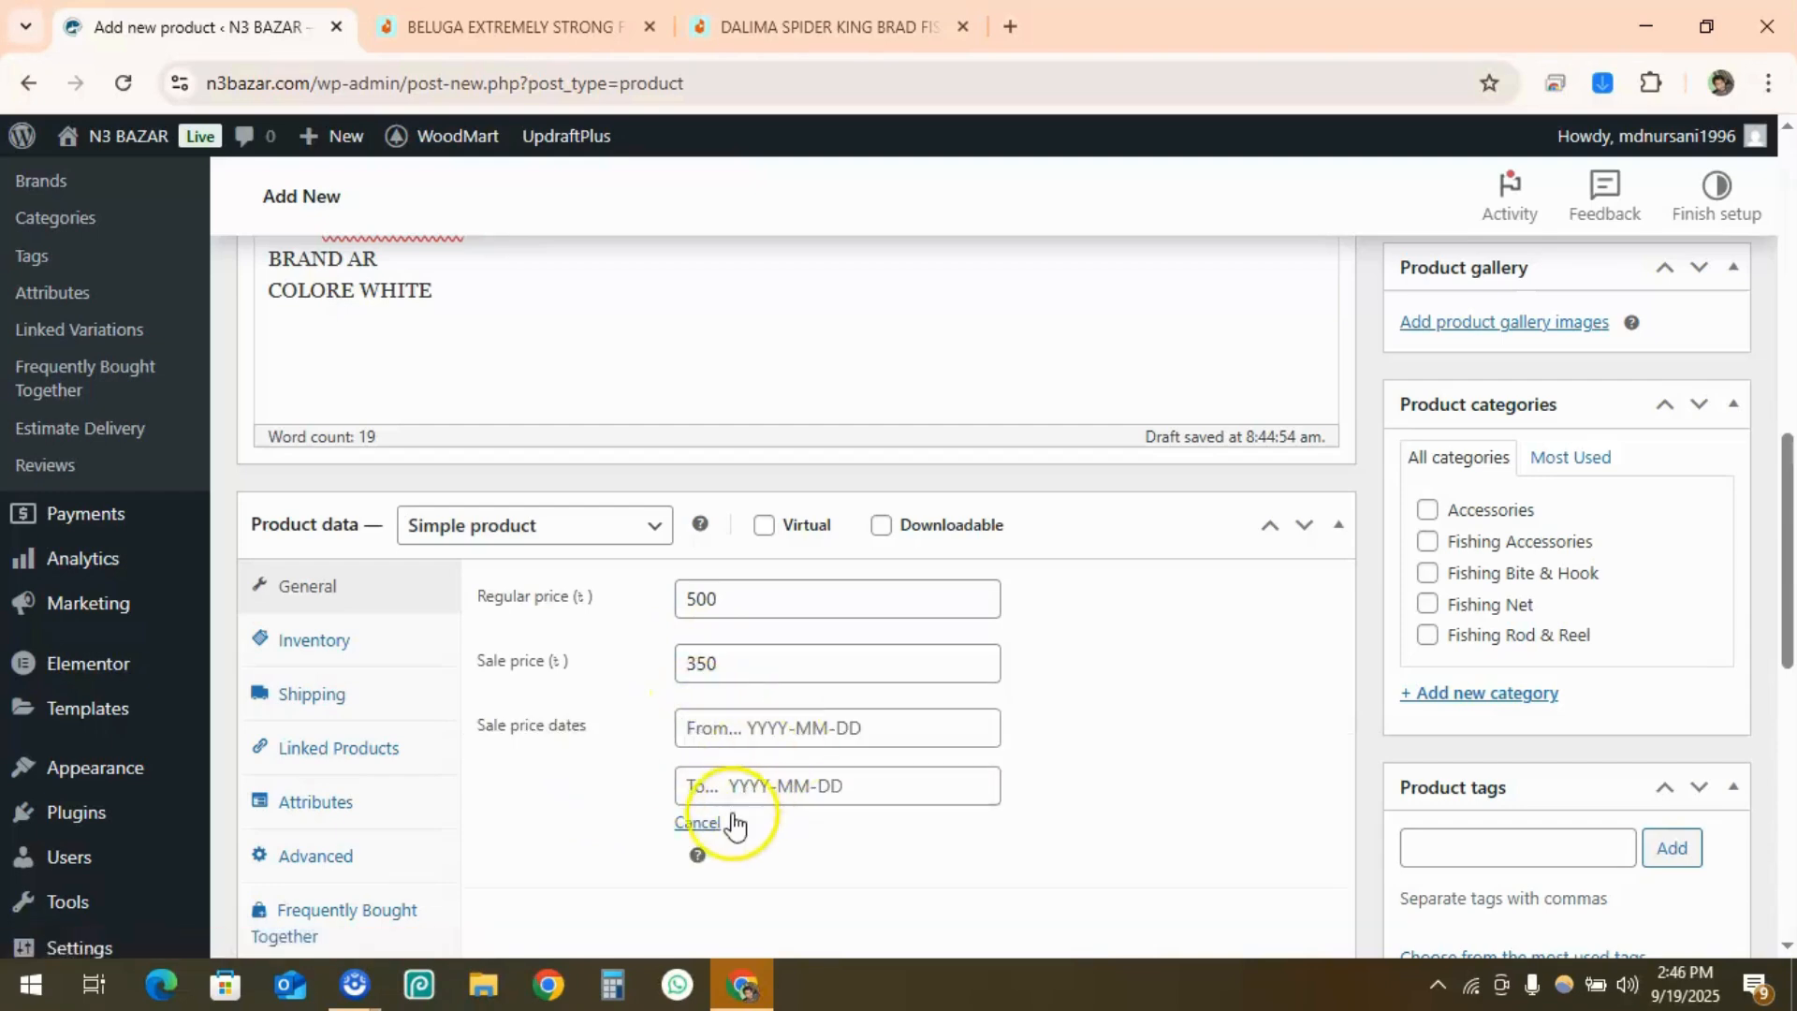
click(700, 824)
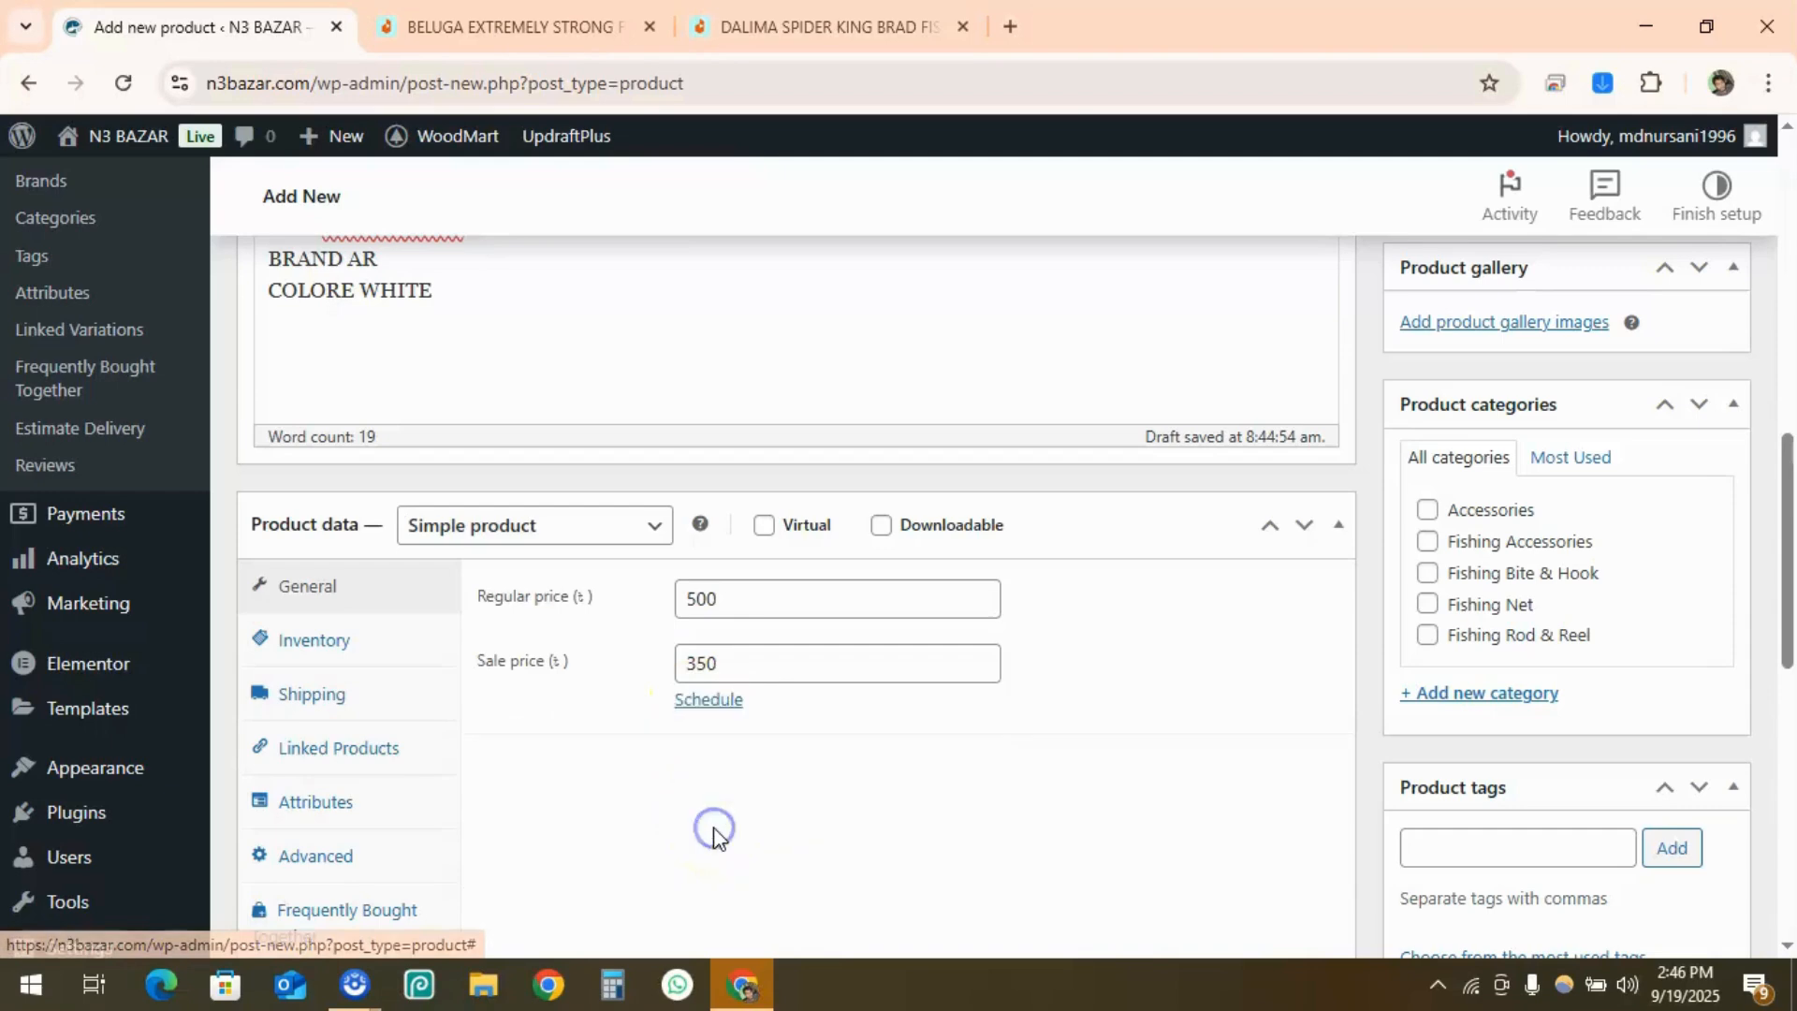
click(732, 666)
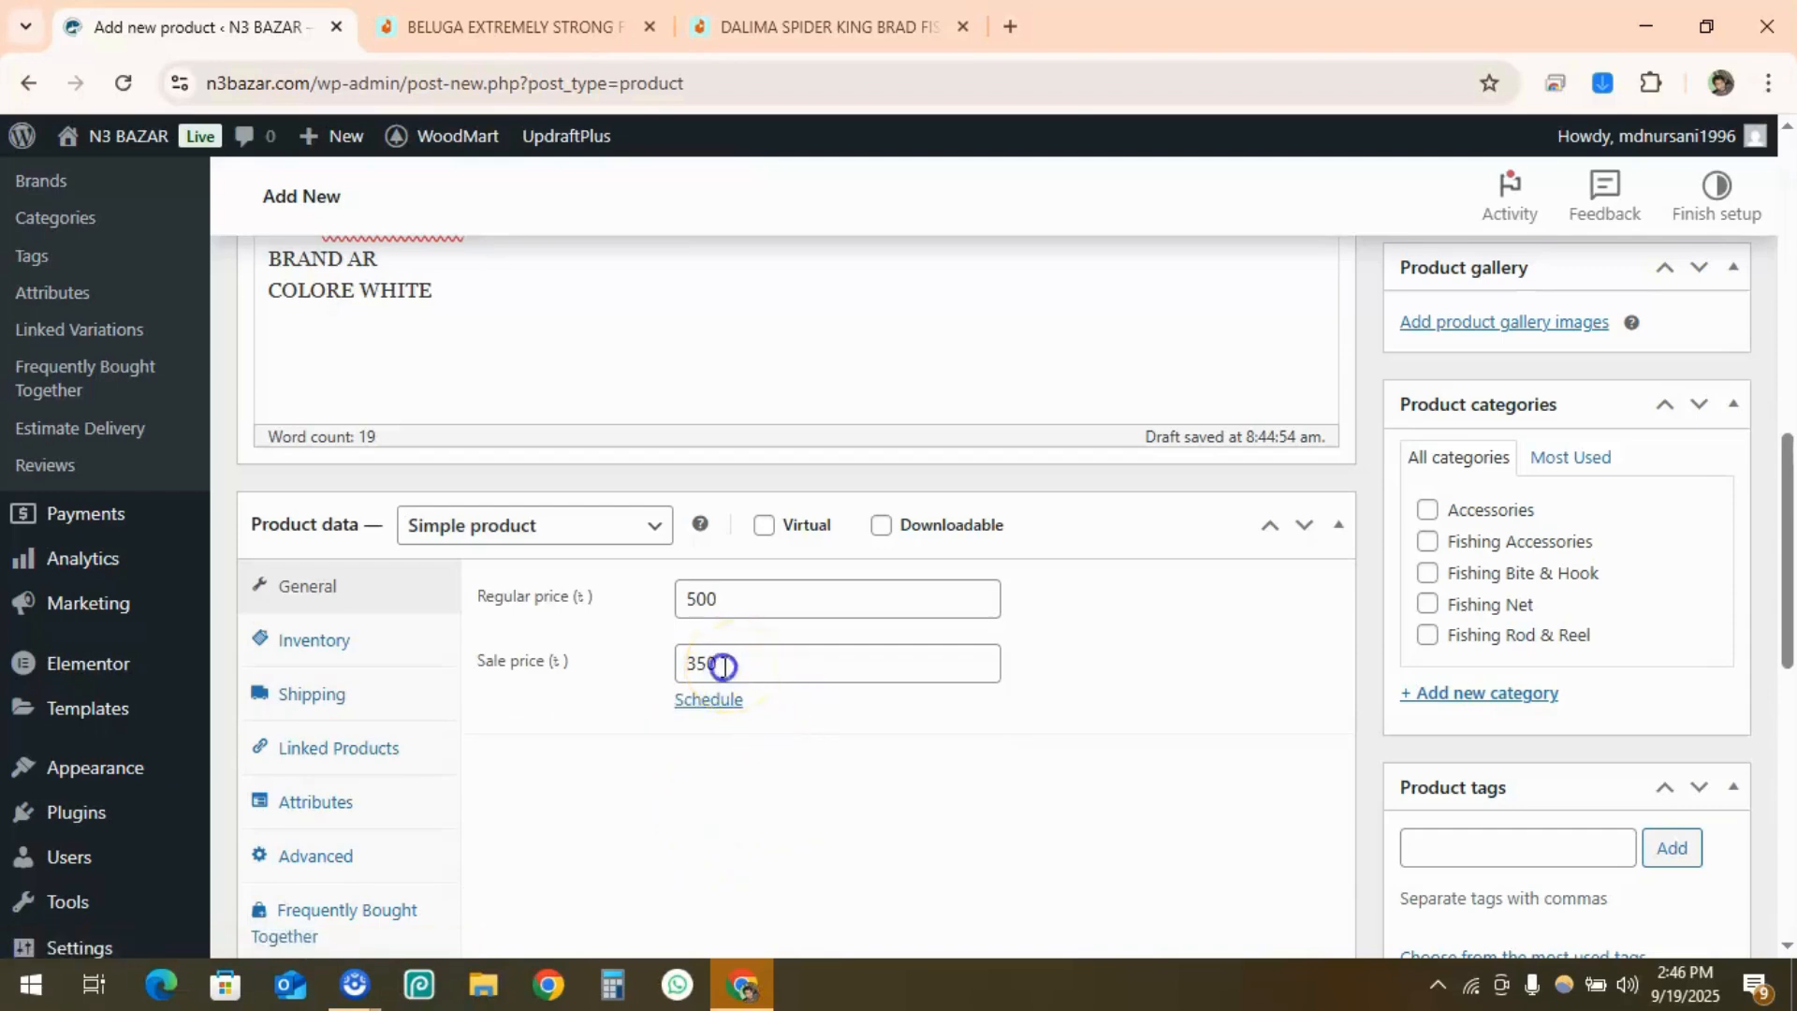
drag(723, 666, 686, 668)
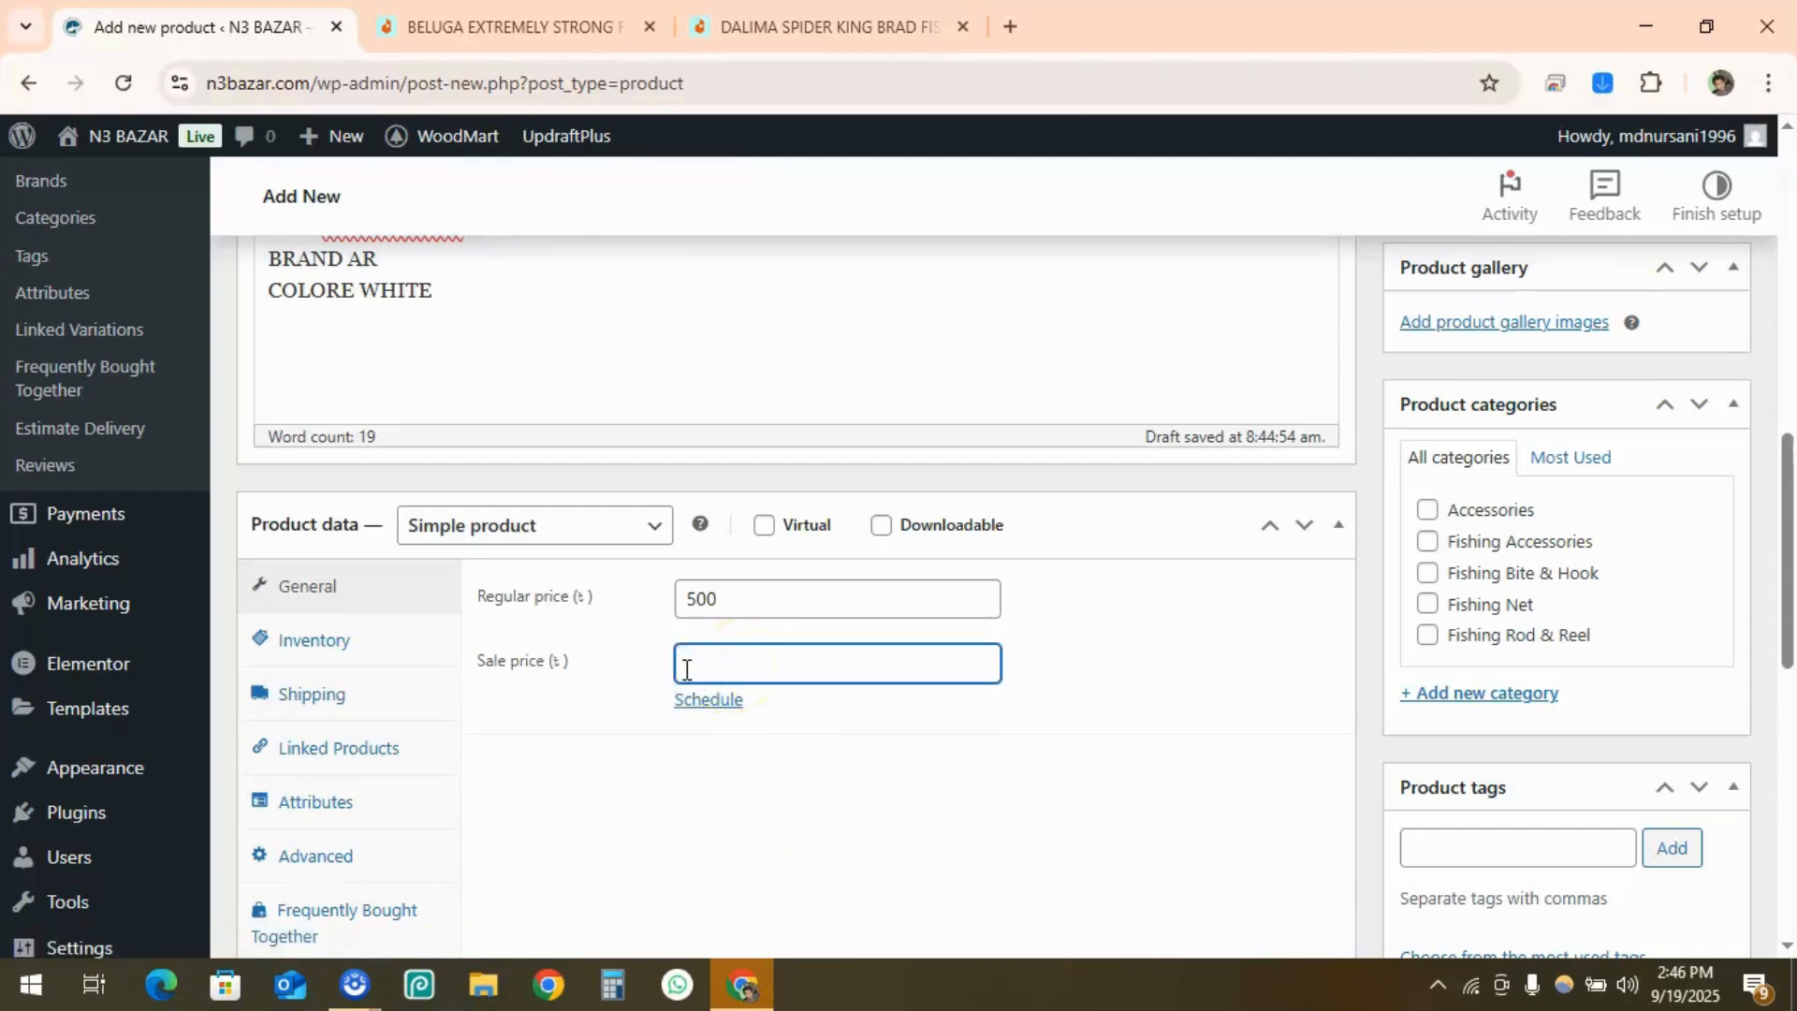
Check the fishing line's price on the Daraz listing and return to the new product form
click(491, 32)
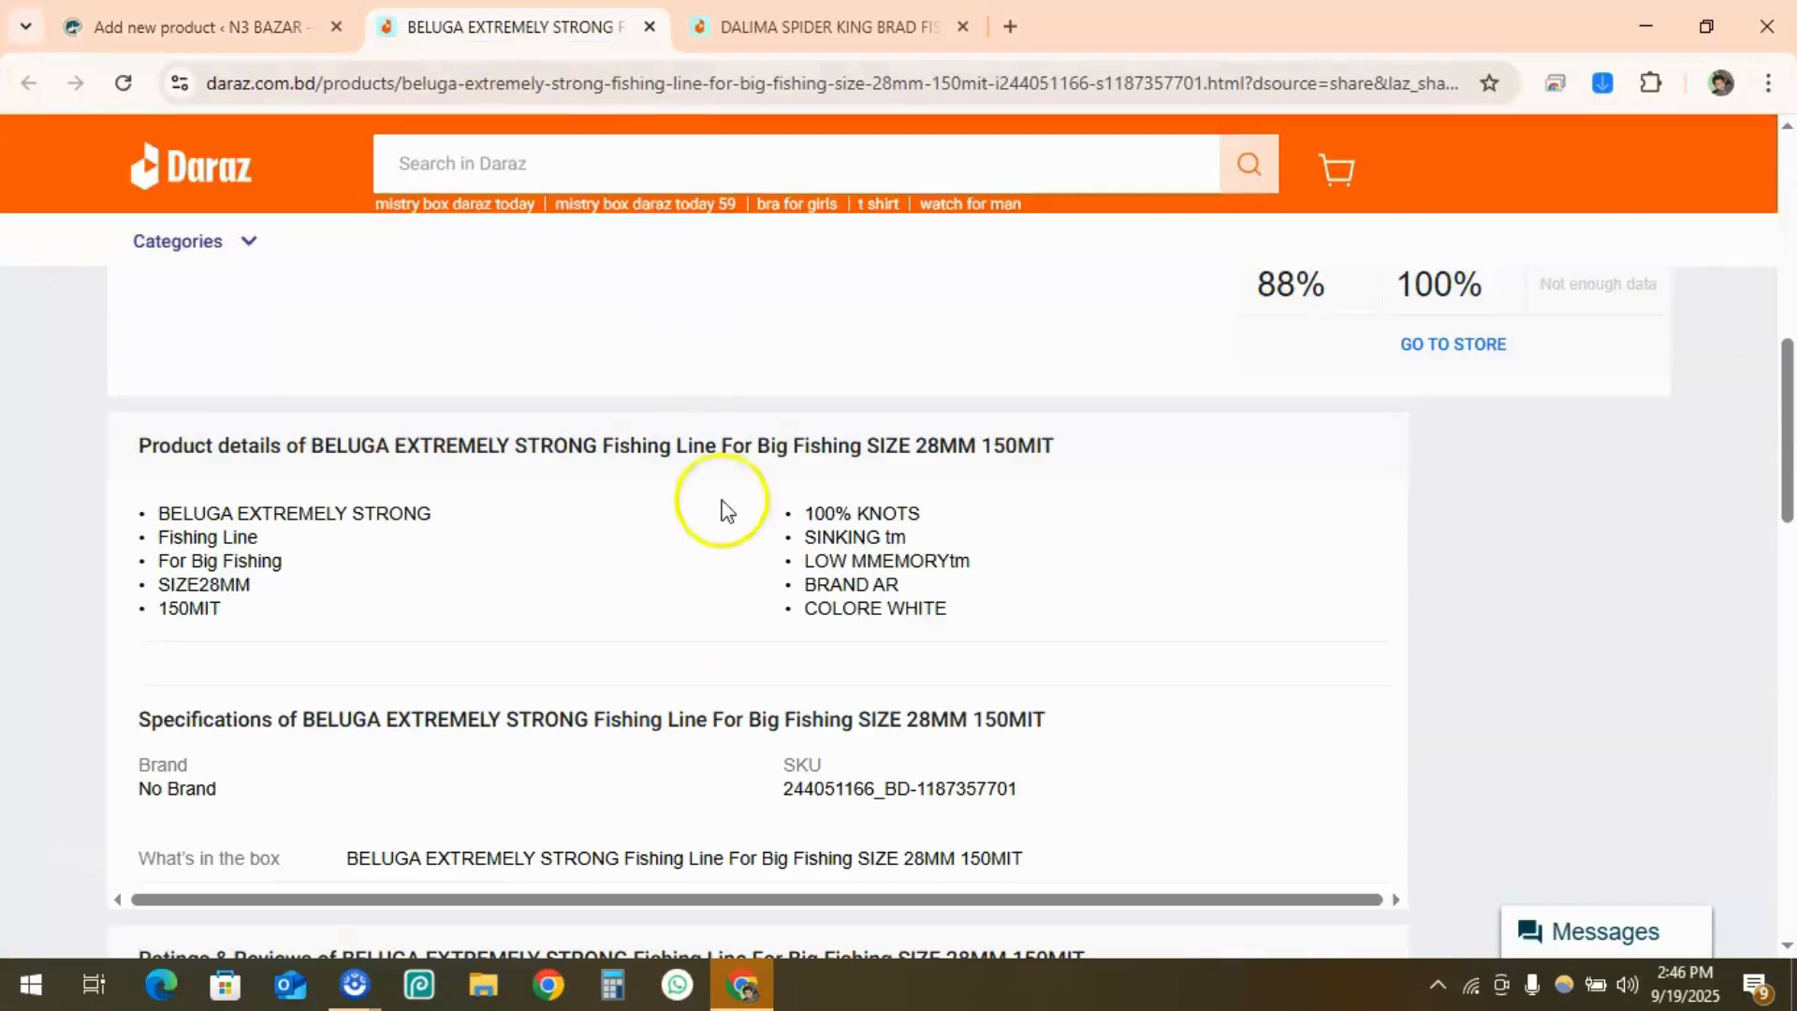
scroll(739, 552, up, 5)
scroll(756, 589, up, 2)
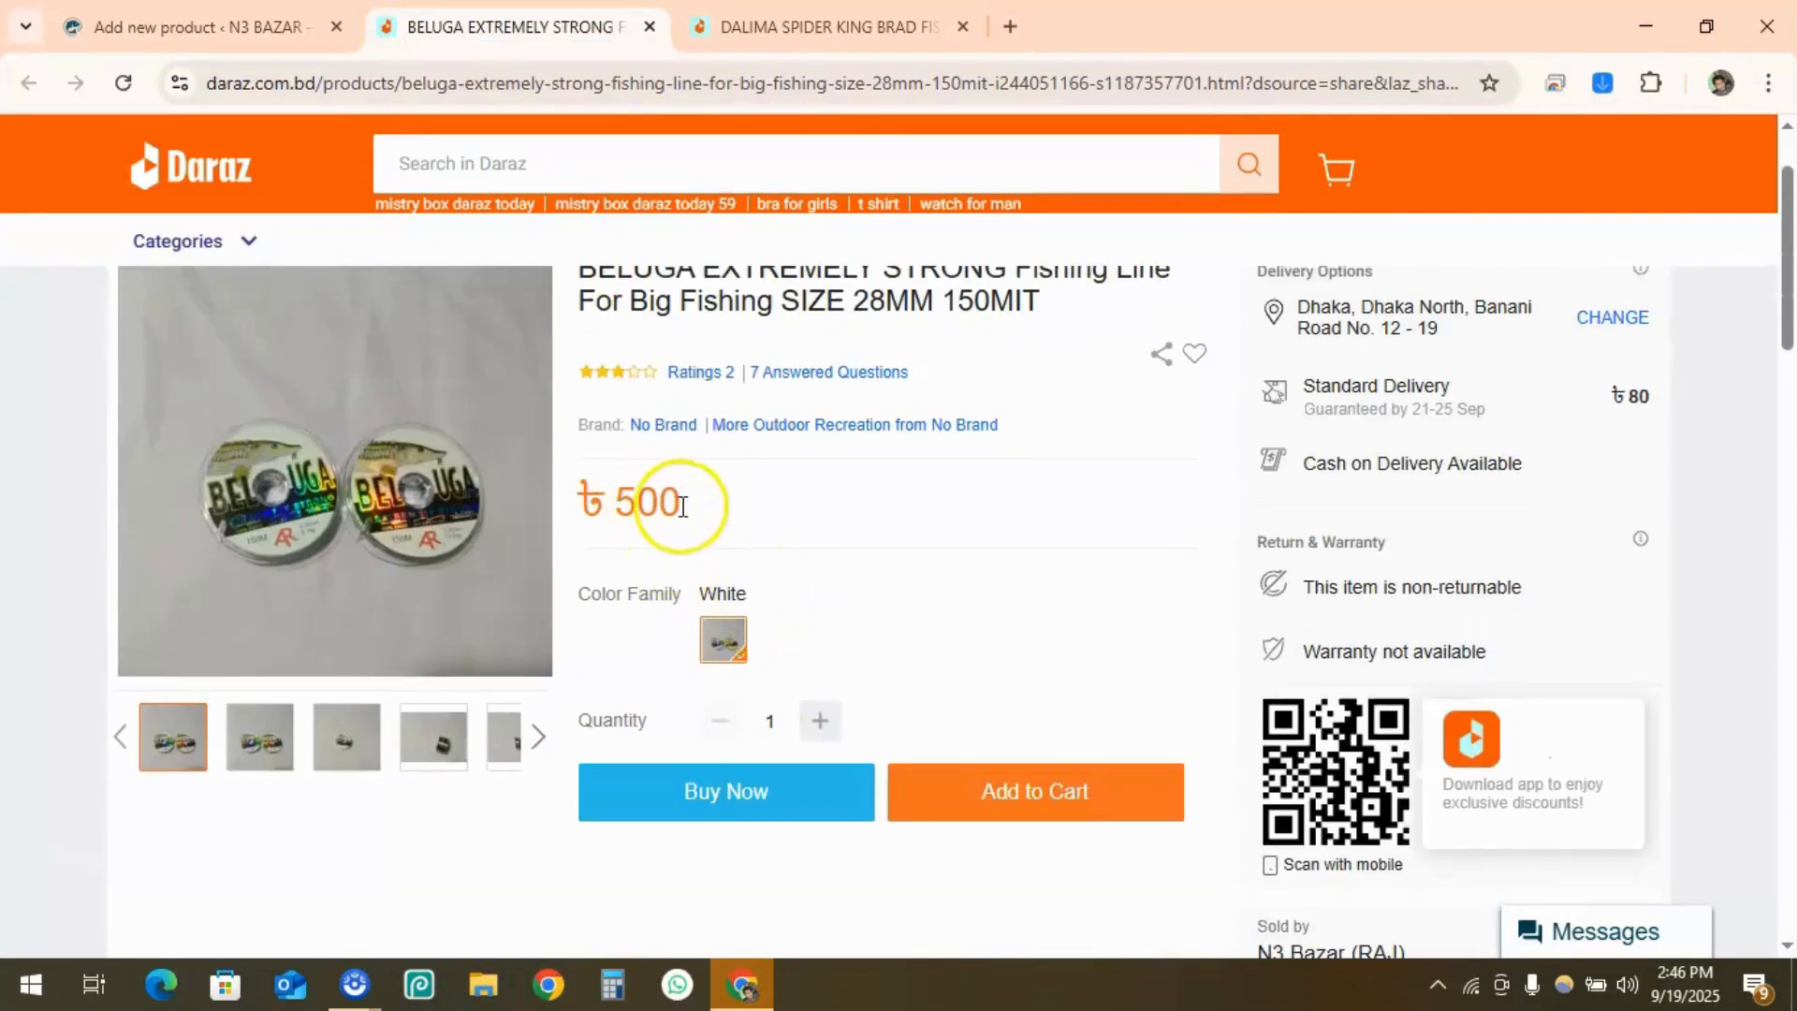
drag(683, 507, 611, 506)
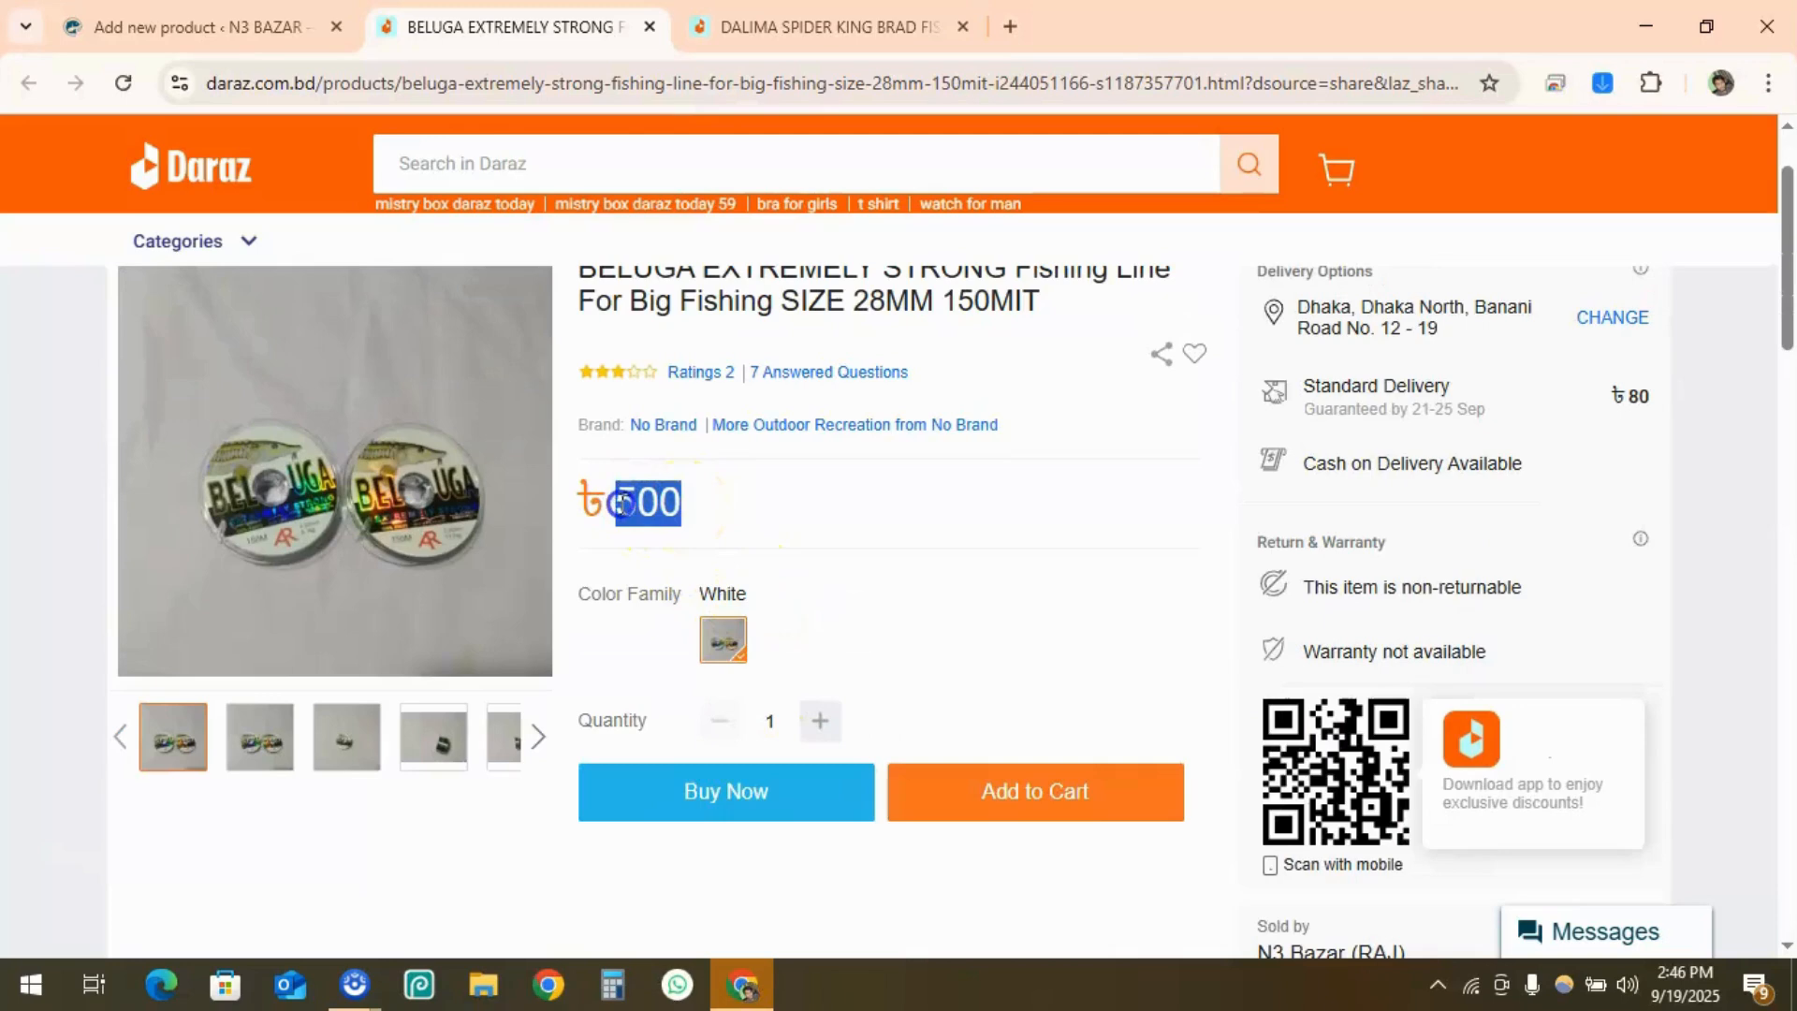
click(172, 13)
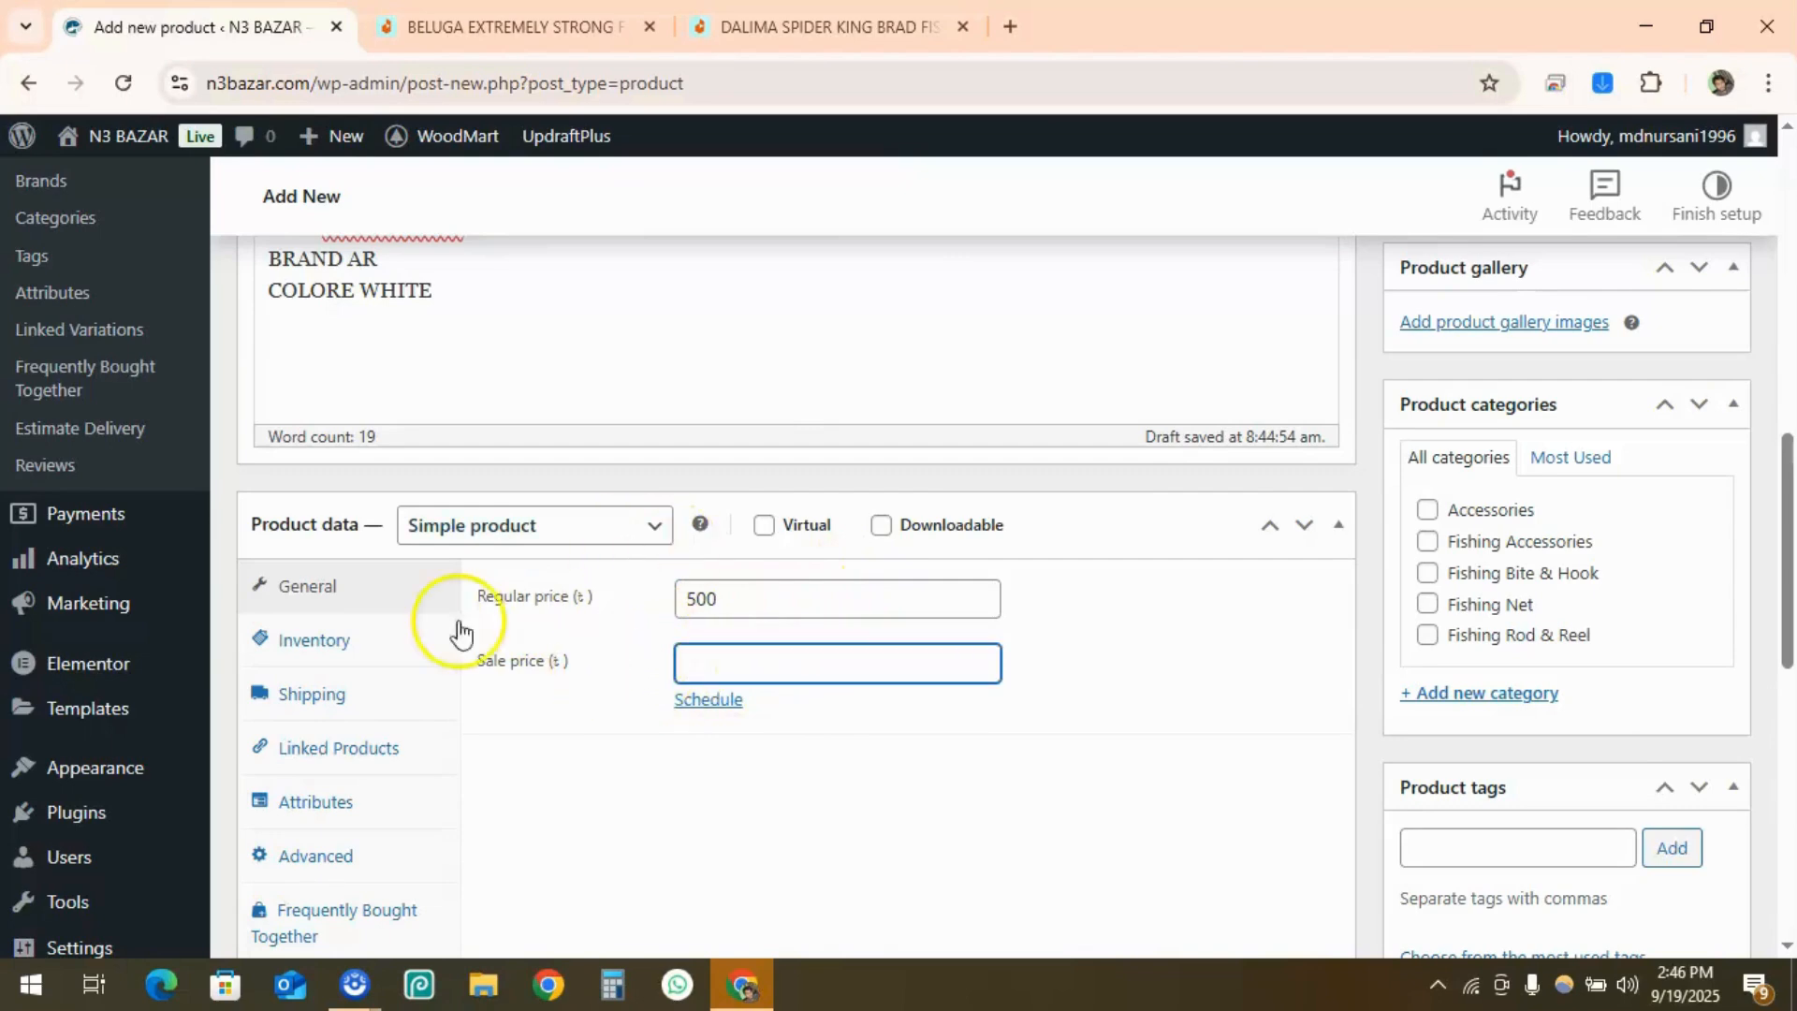
Enable stock quantity tracking in the product's inventory settings and set the quantity to 500
click(314, 641)
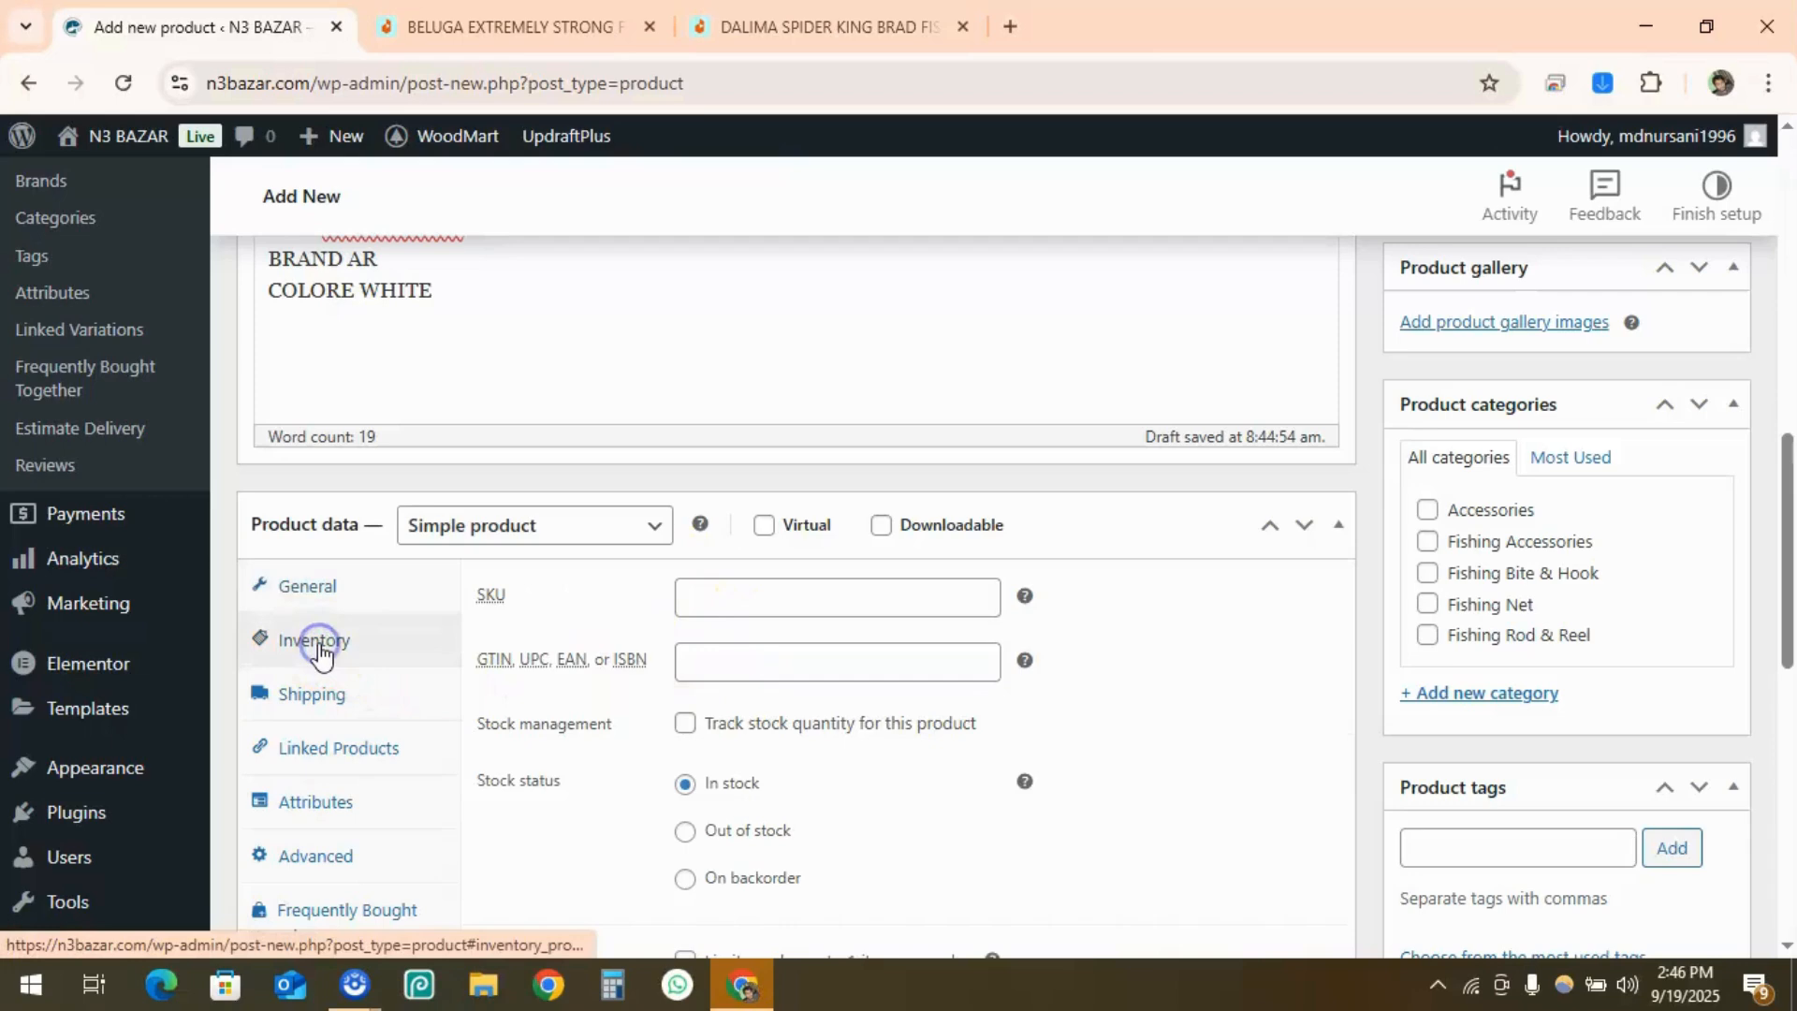
click(715, 589)
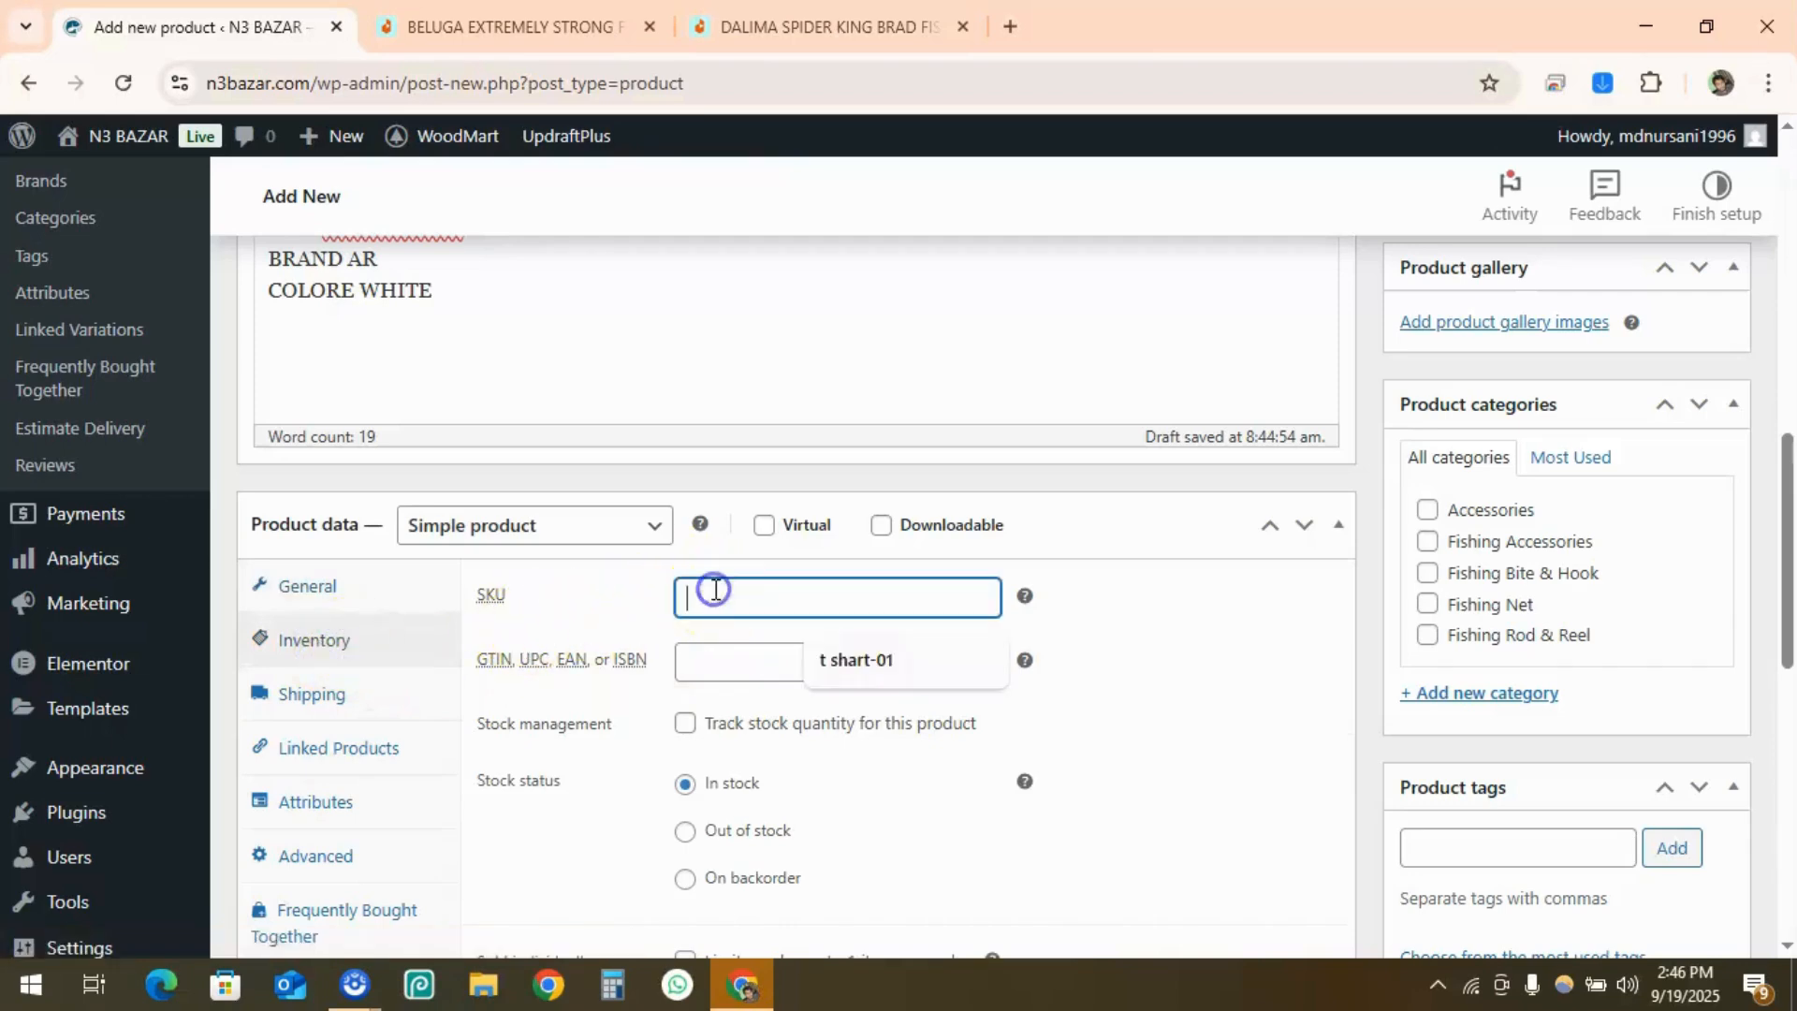
click(563, 614)
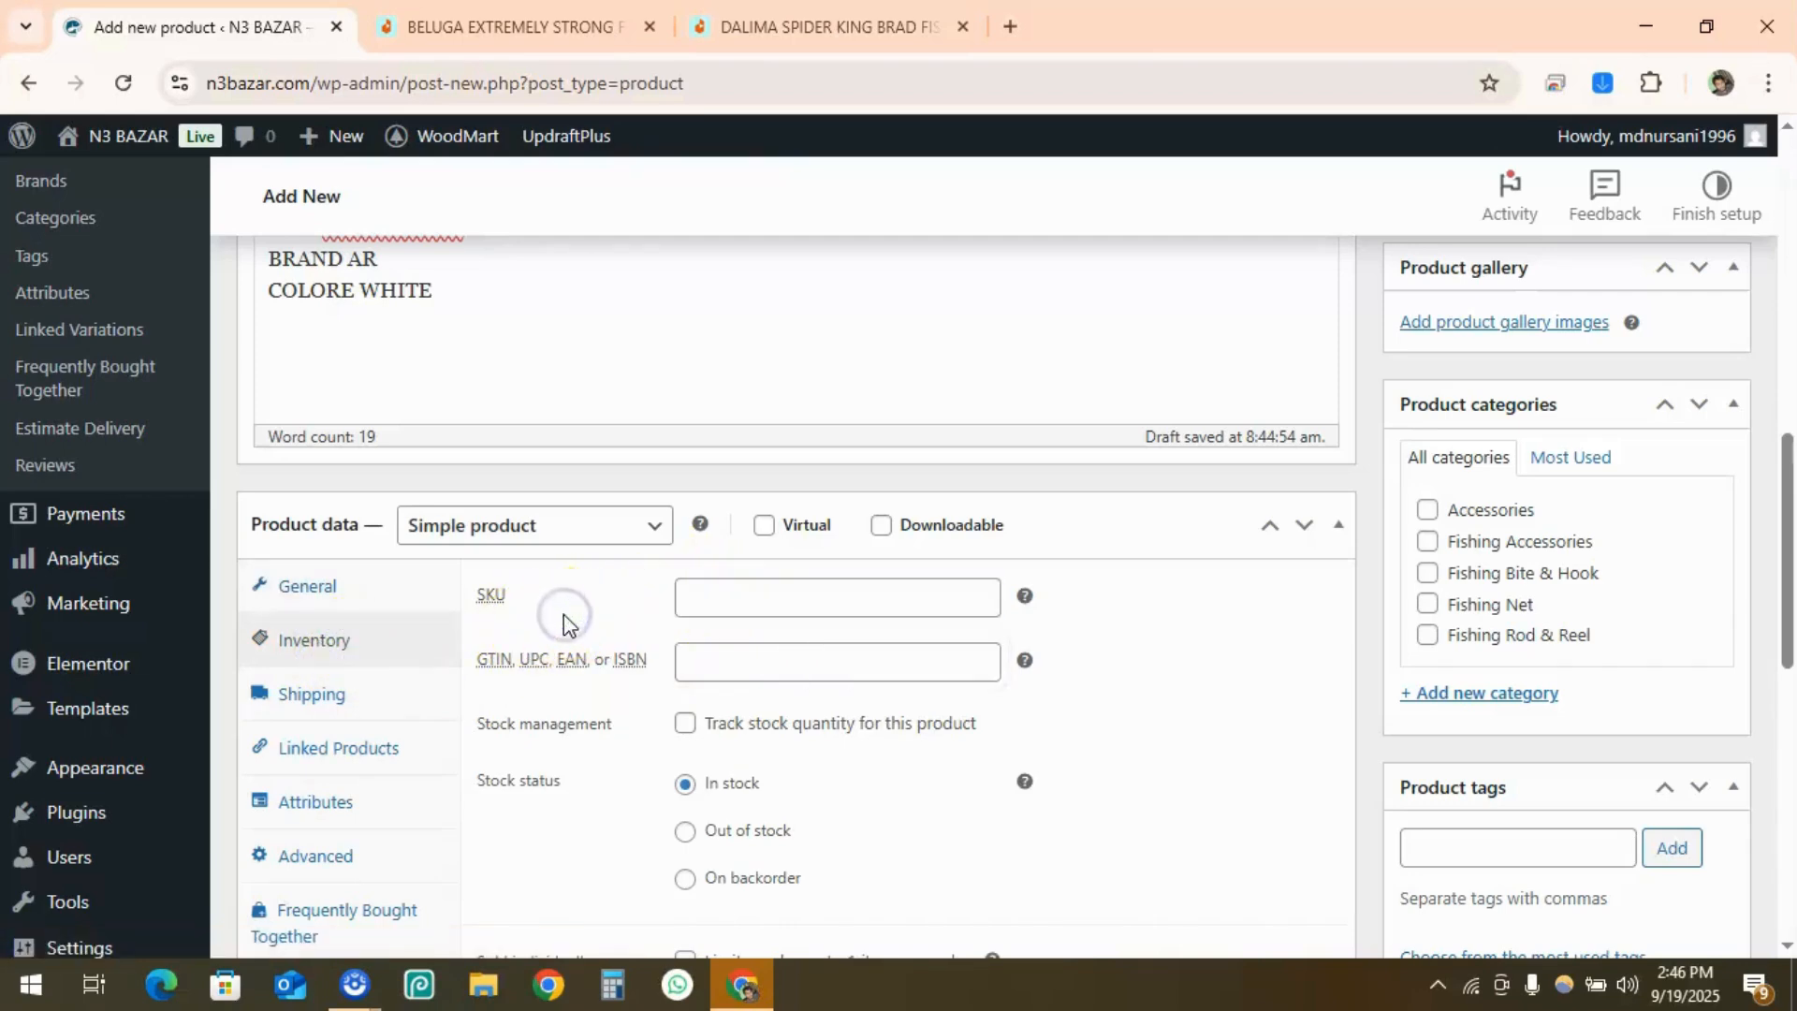
scroll(563, 614, down, 1)
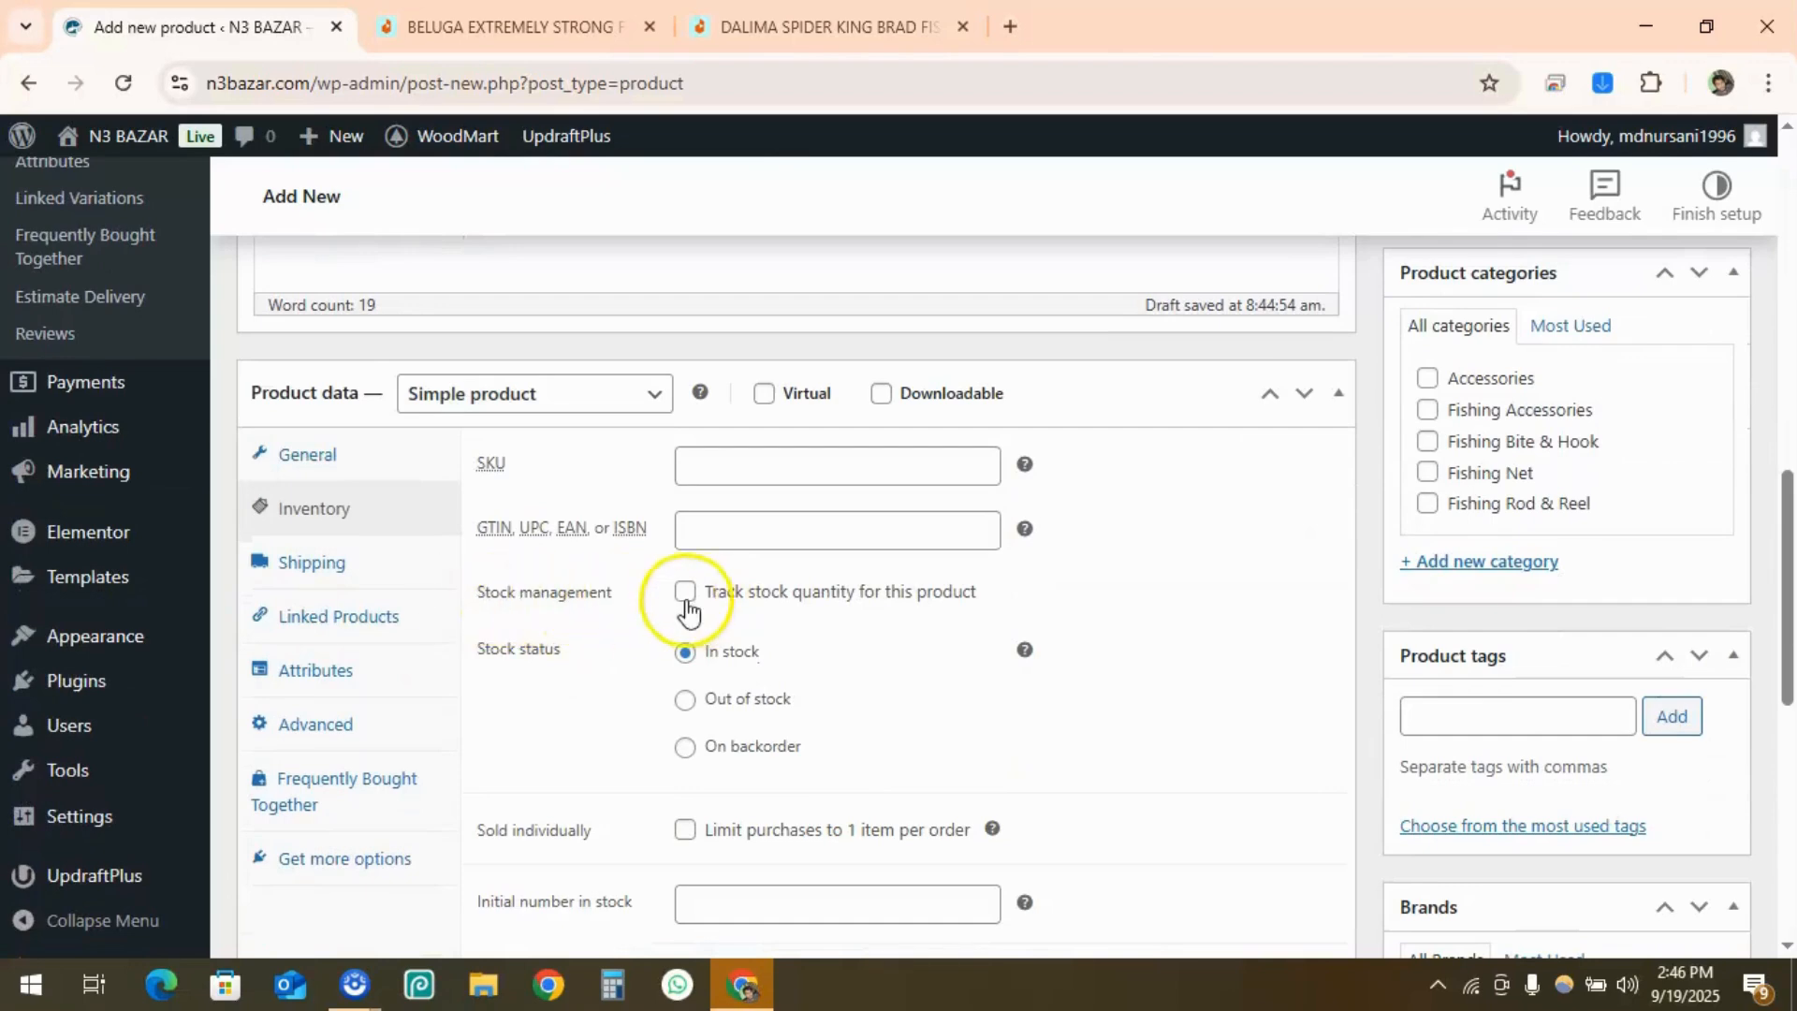
click(686, 605)
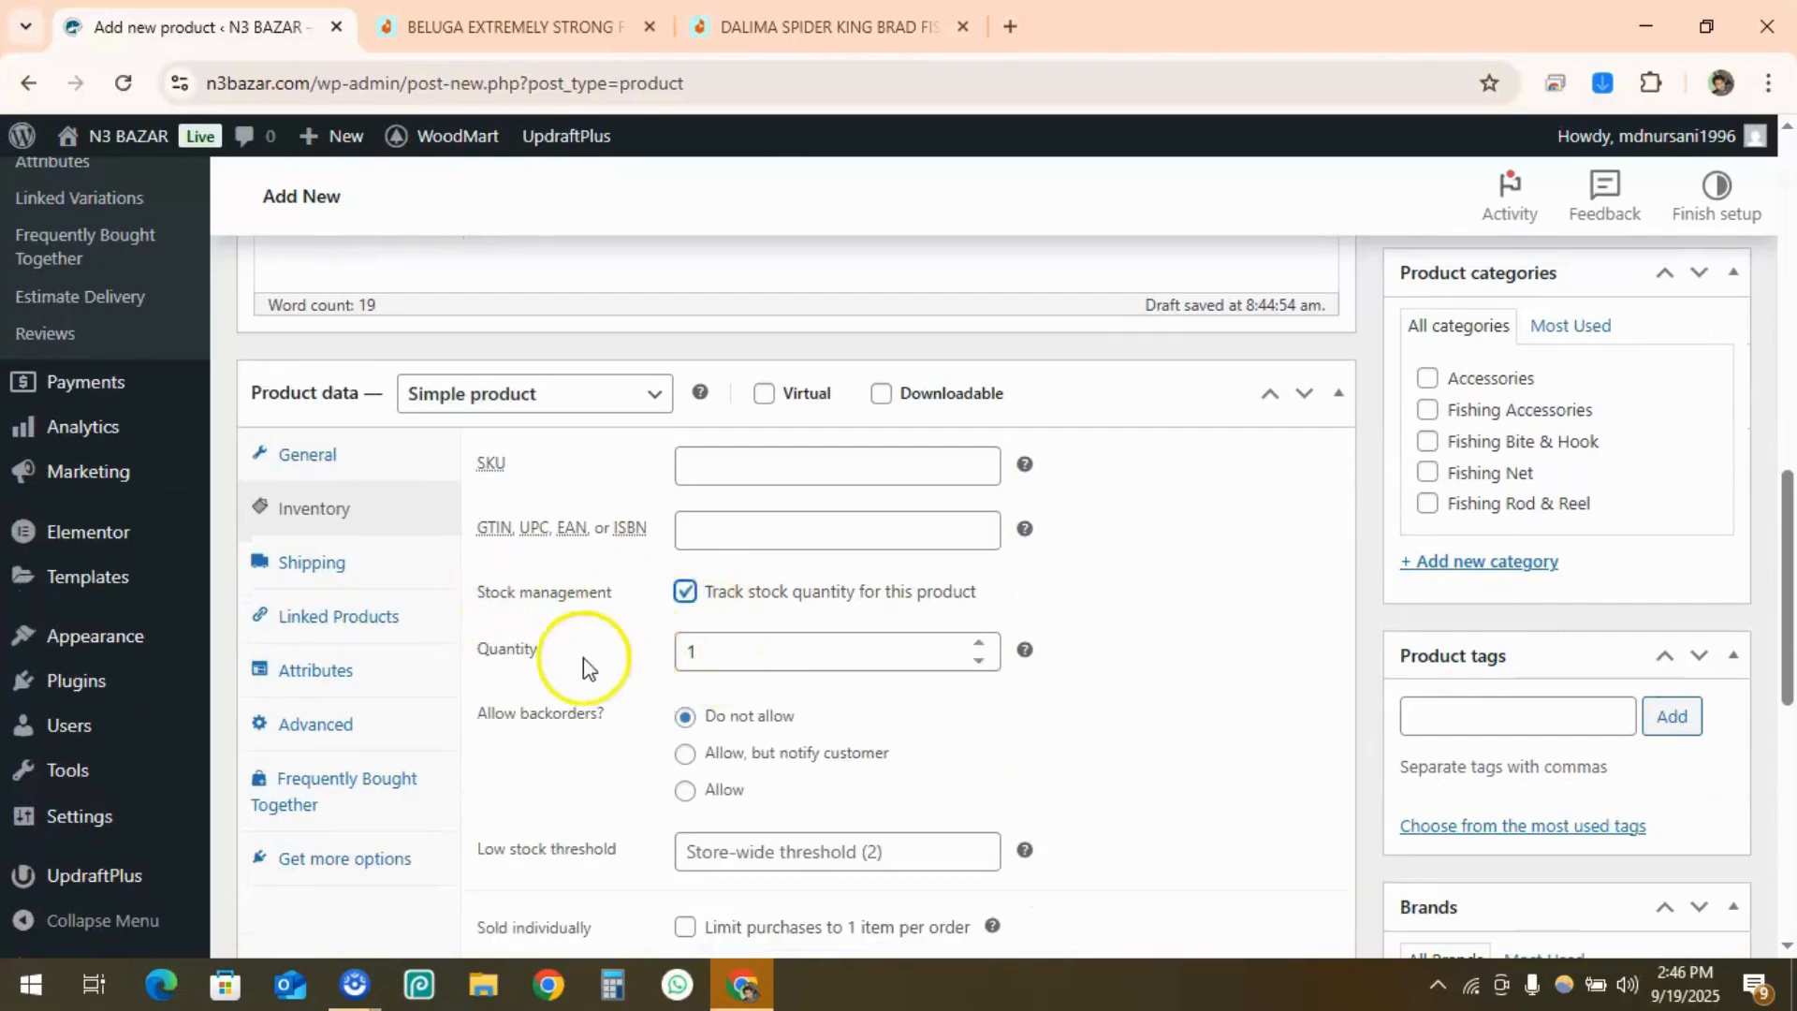
click(688, 604)
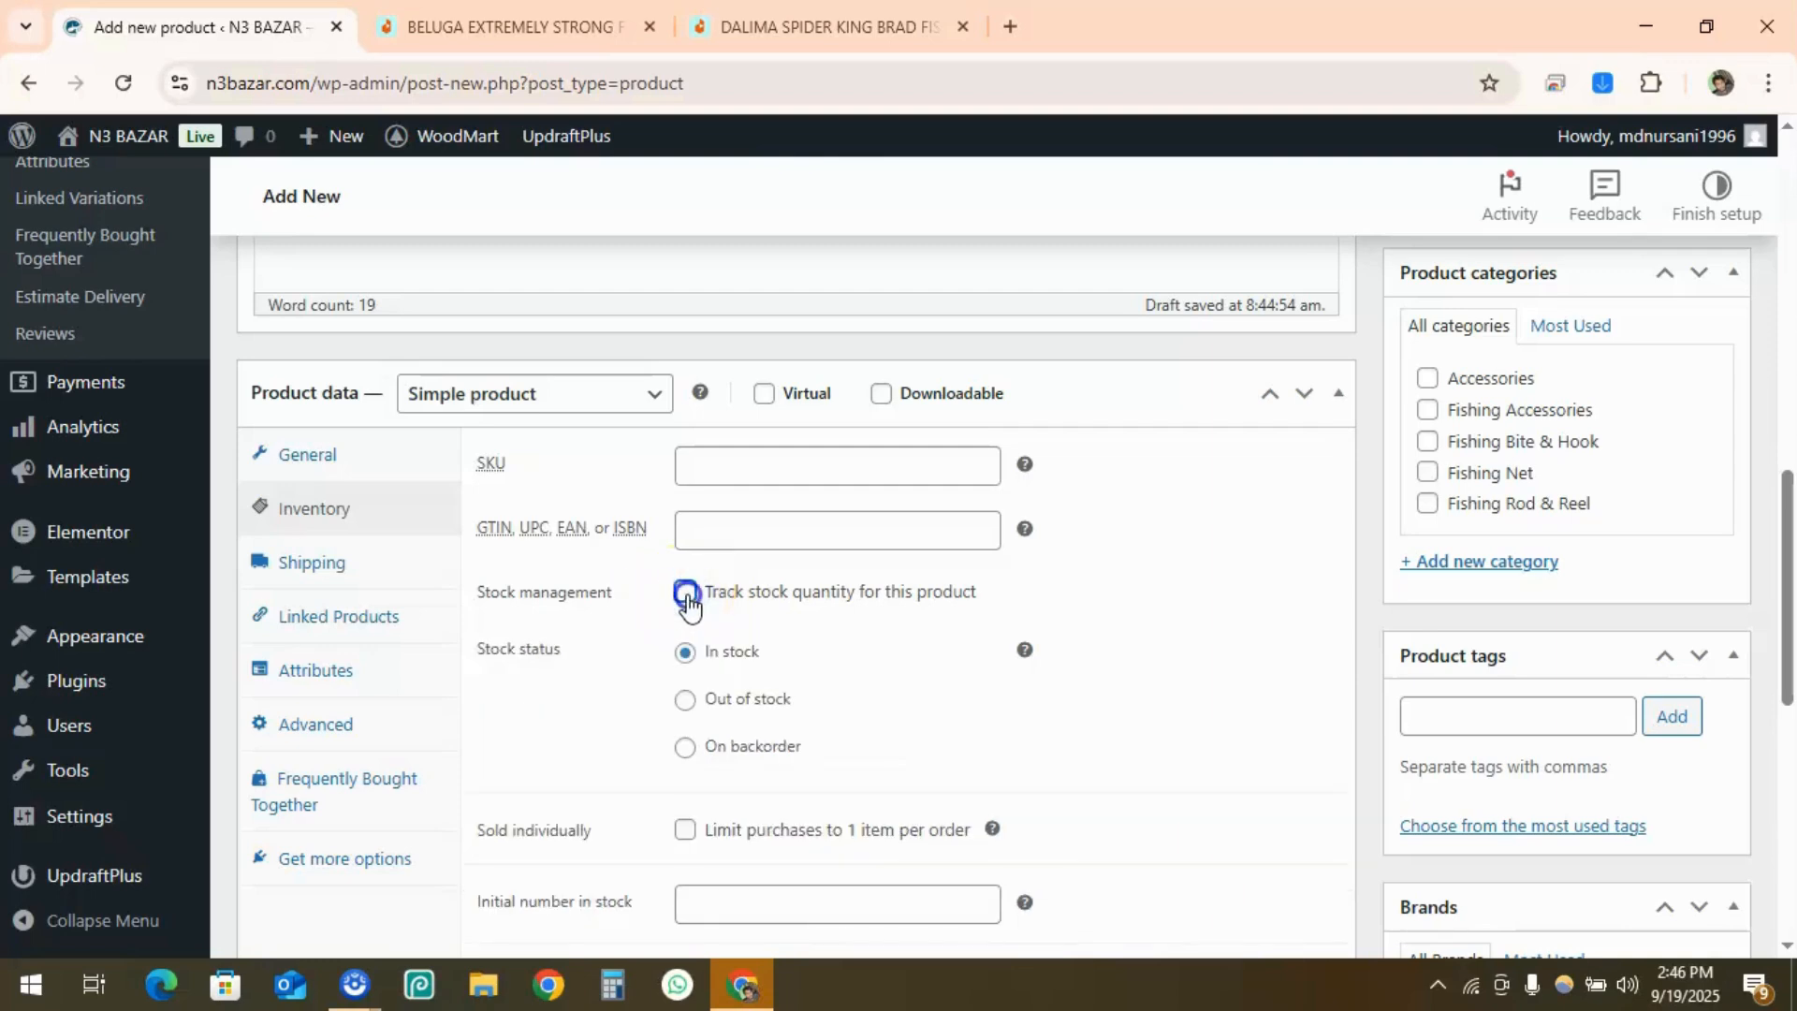
click(689, 605)
click(692, 649)
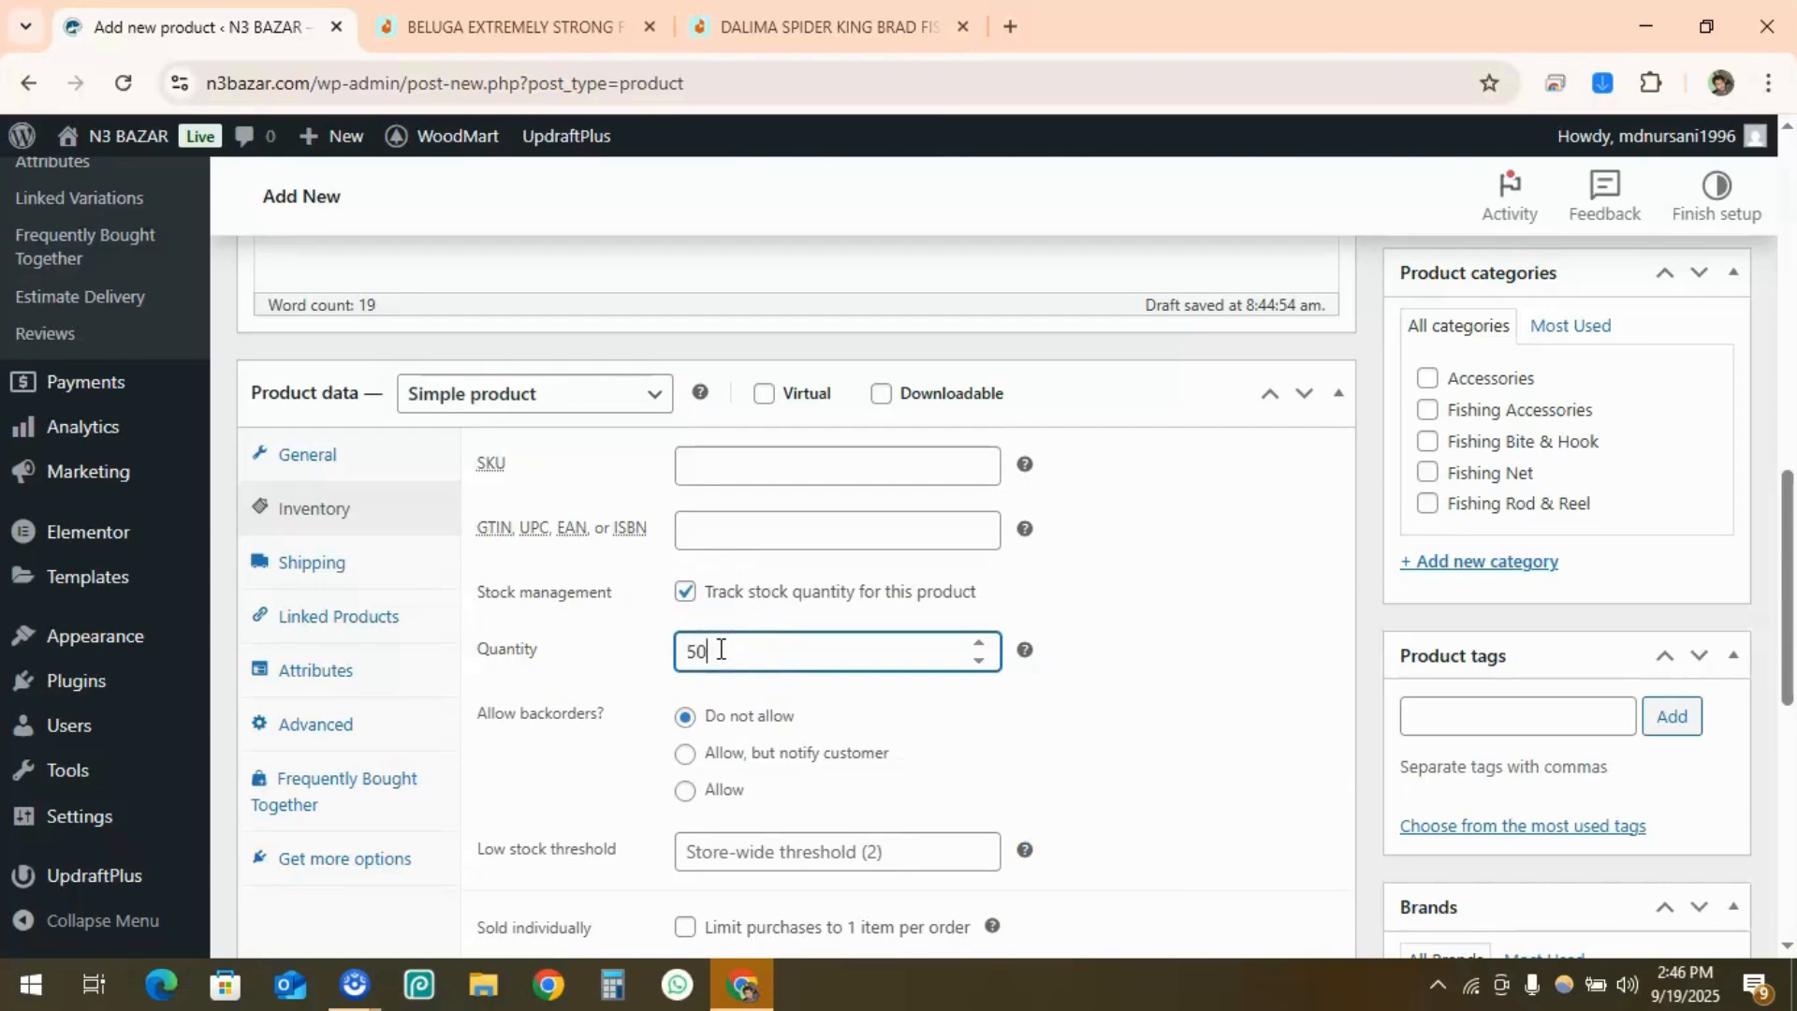
click(1143, 634)
Review the remaining inventory options, including backorders and low stock threshold, and compare them with the general price settings
scroll(898, 684, down, 1)
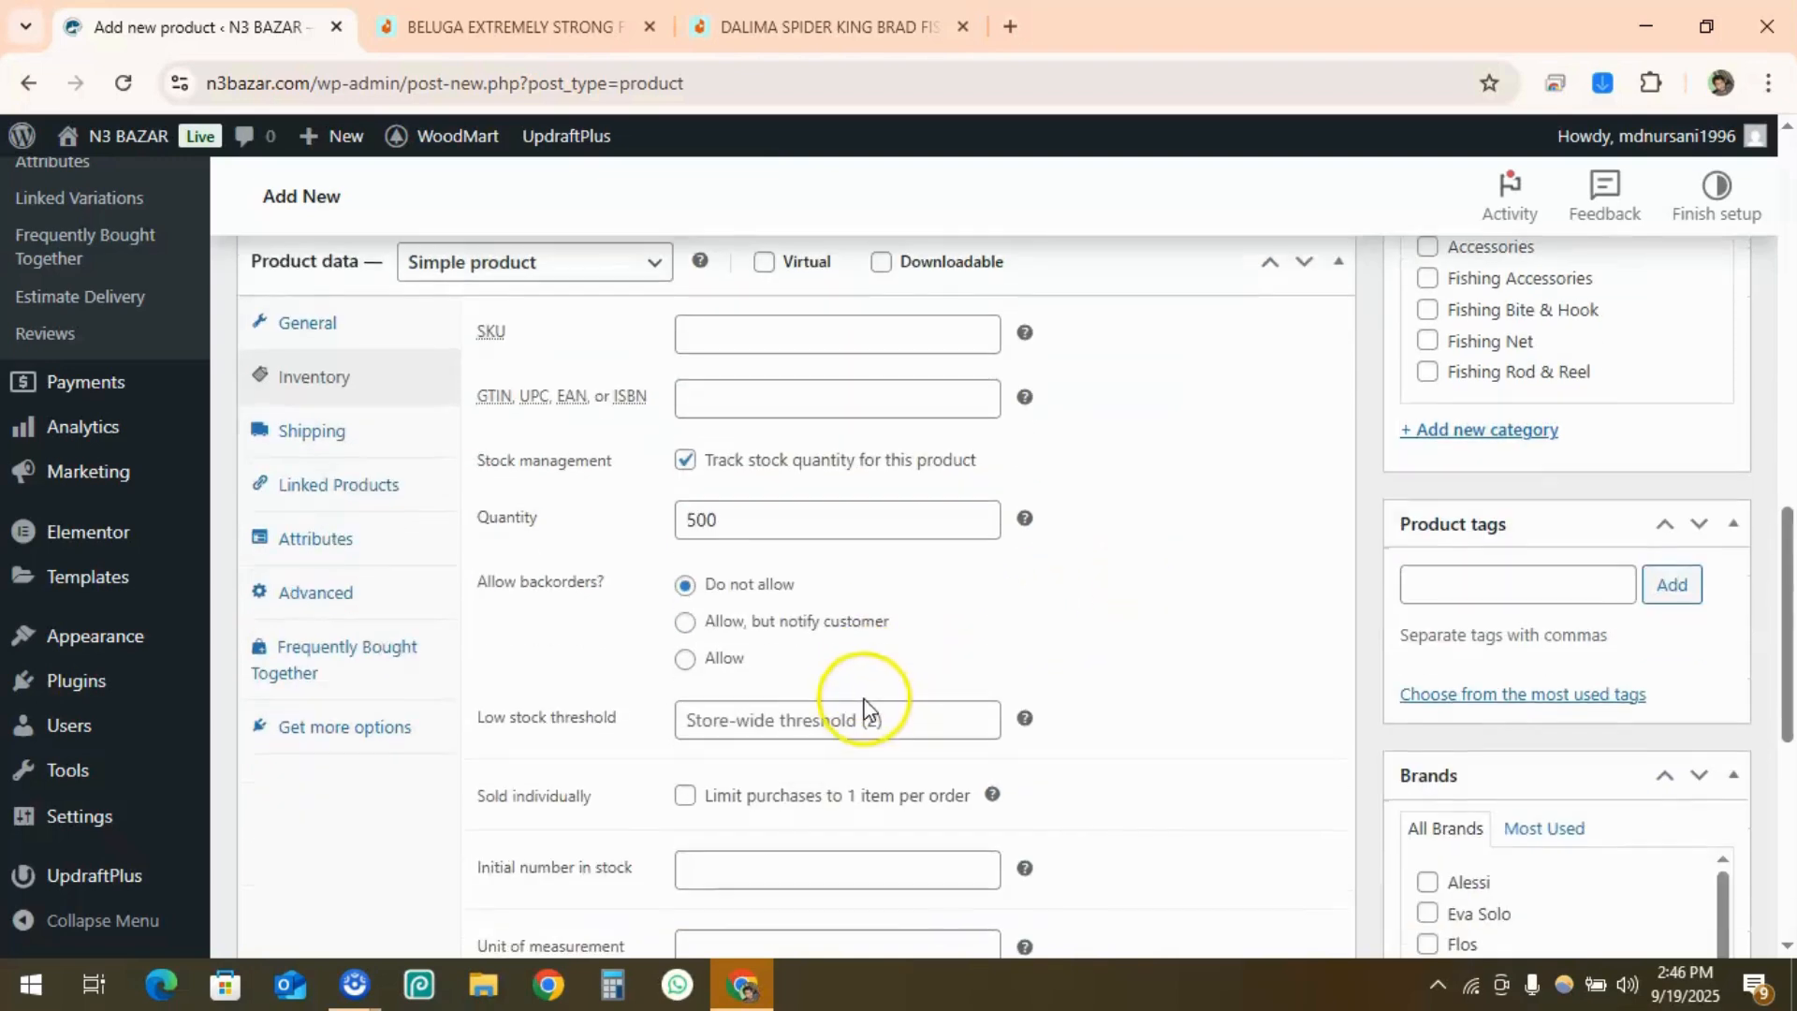
scroll(866, 704, down, 1)
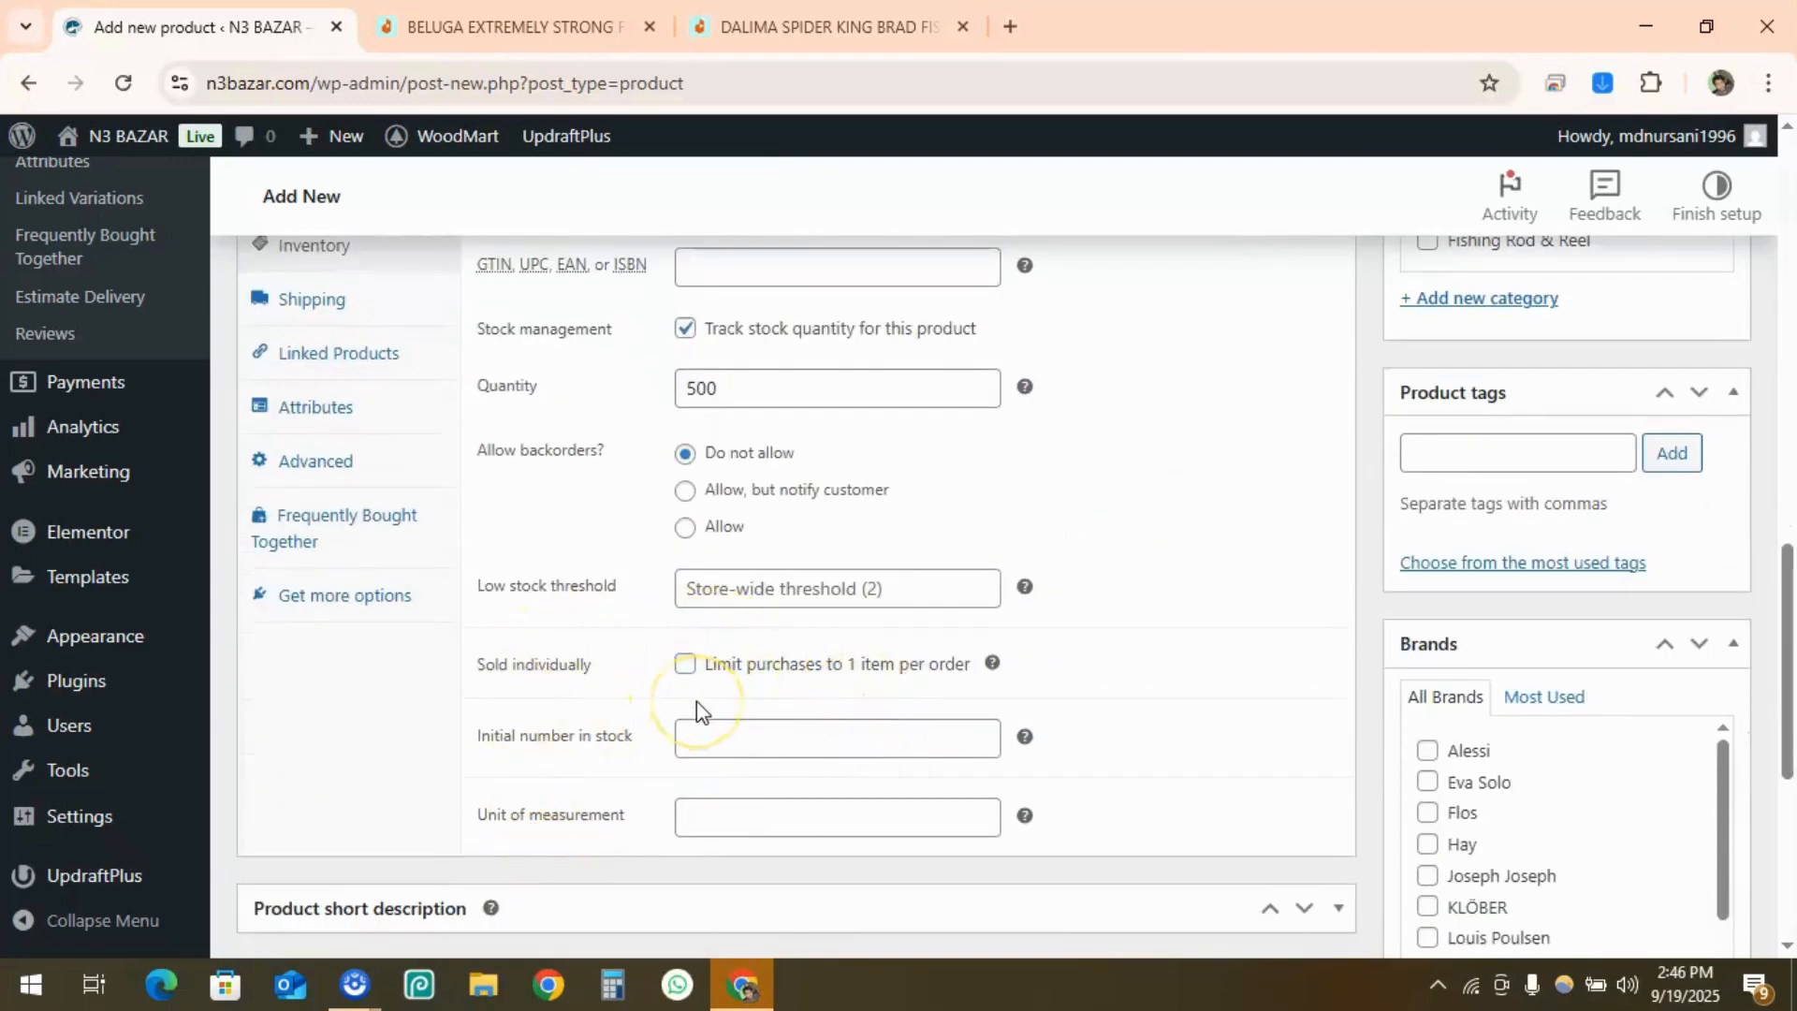
scroll(700, 721, up, 1)
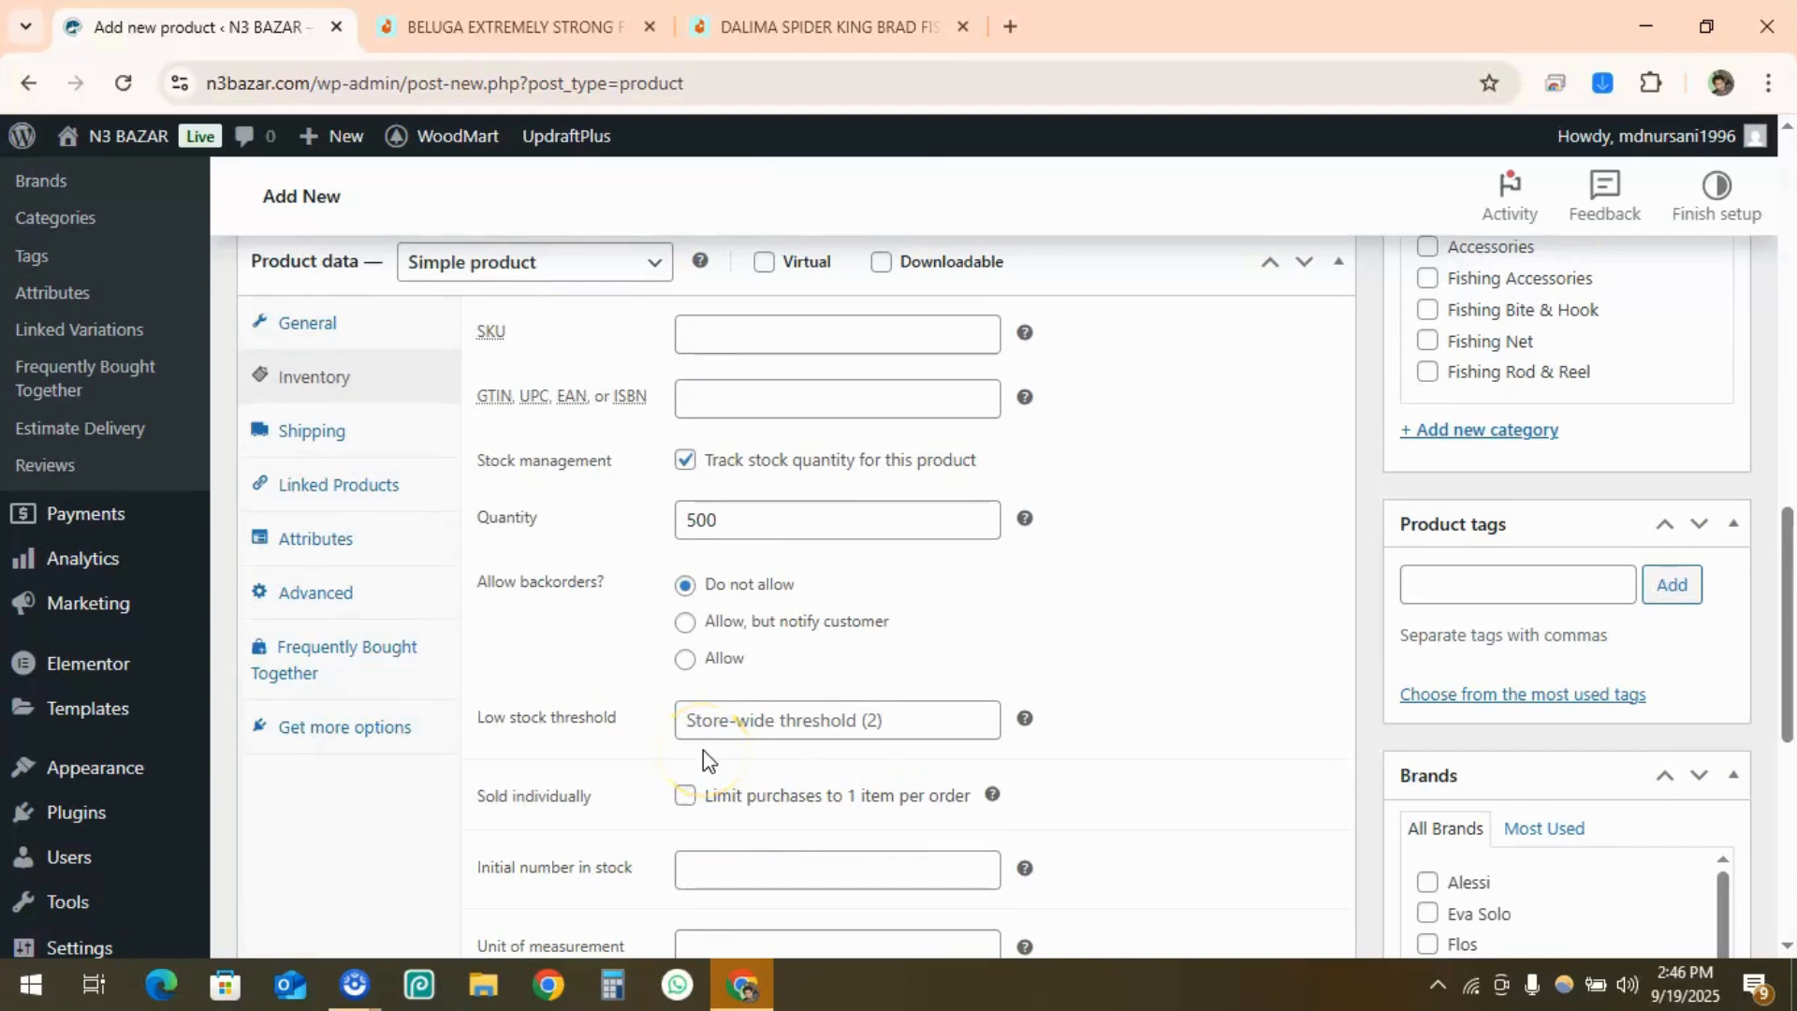
click(721, 731)
scroll(721, 726, up, 1)
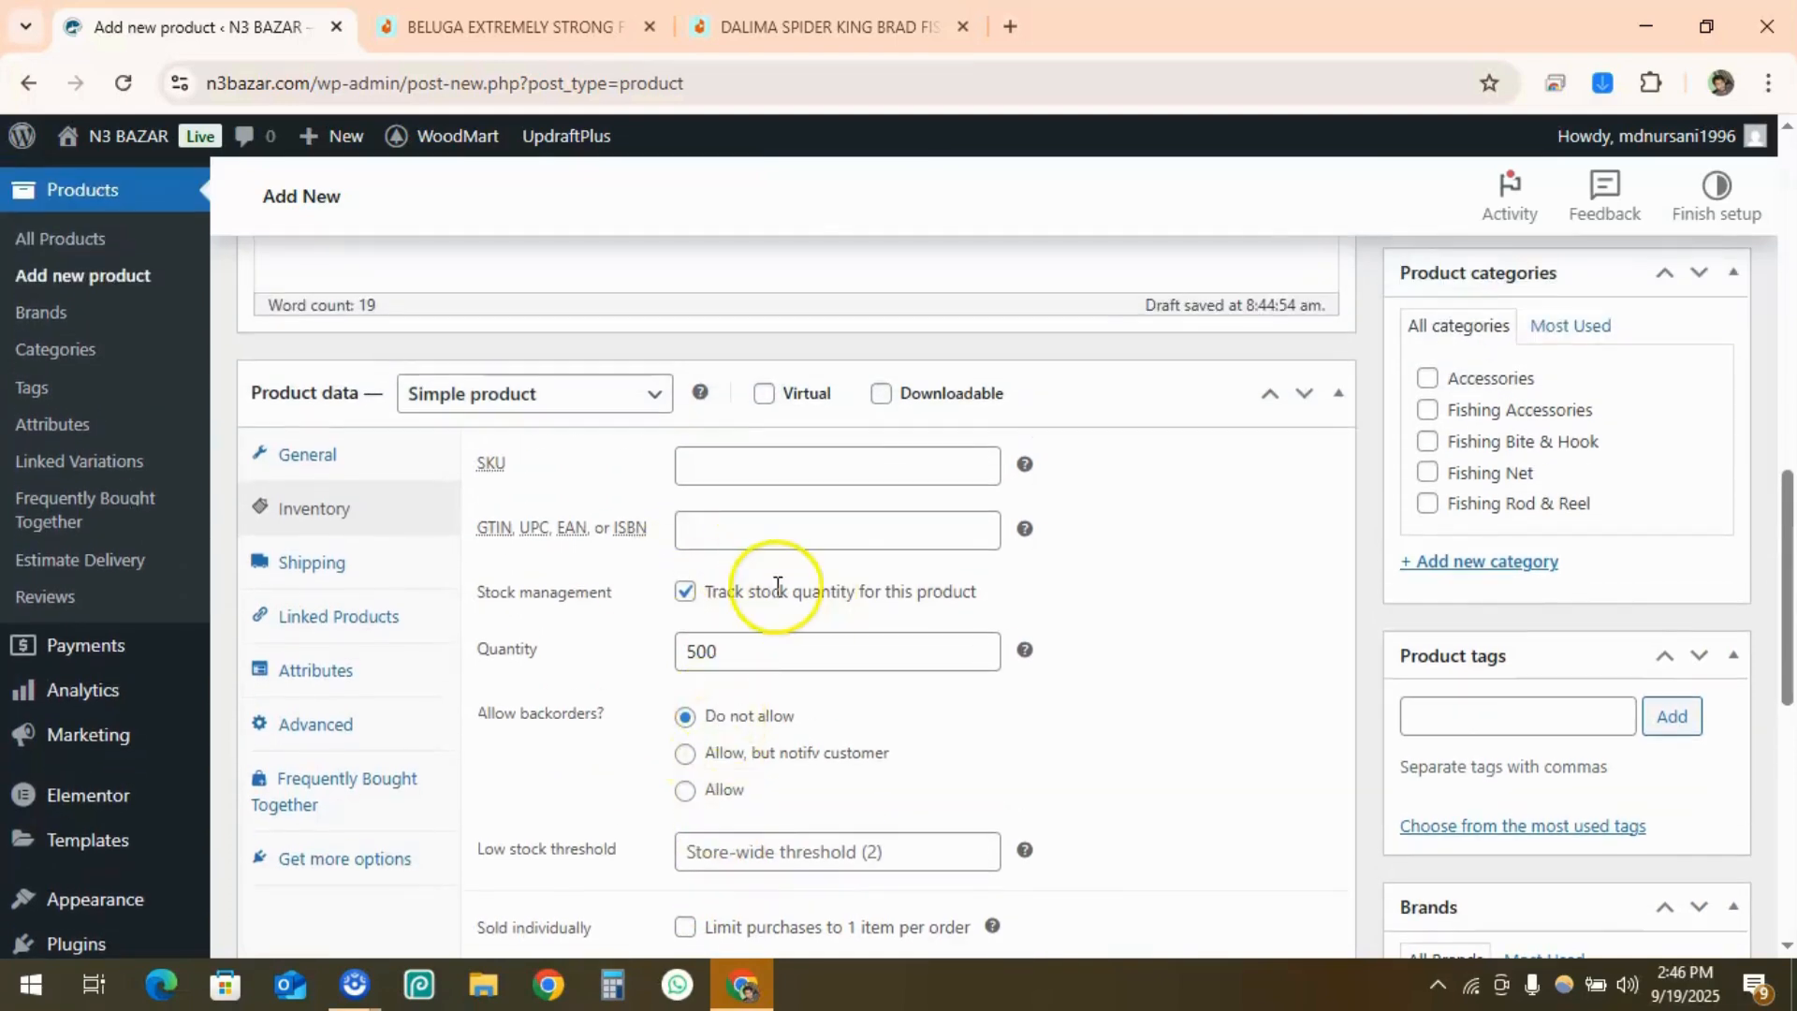
click(317, 461)
click(313, 508)
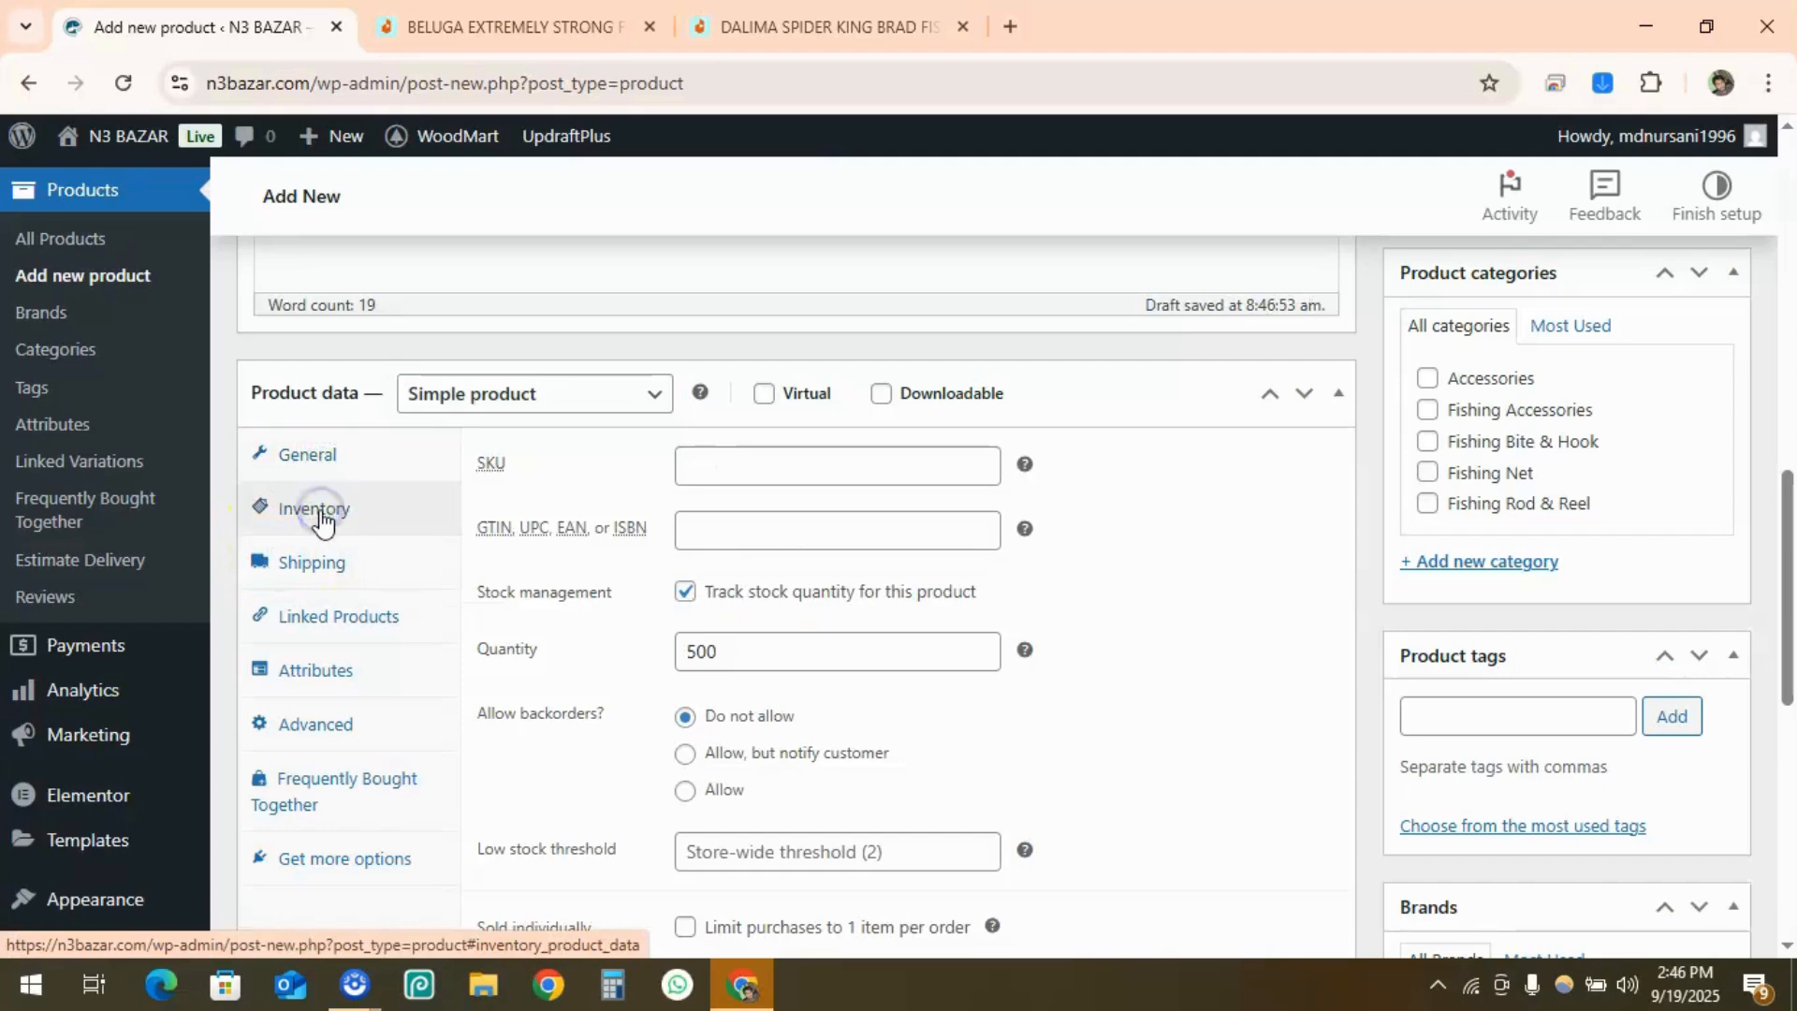
click(342, 473)
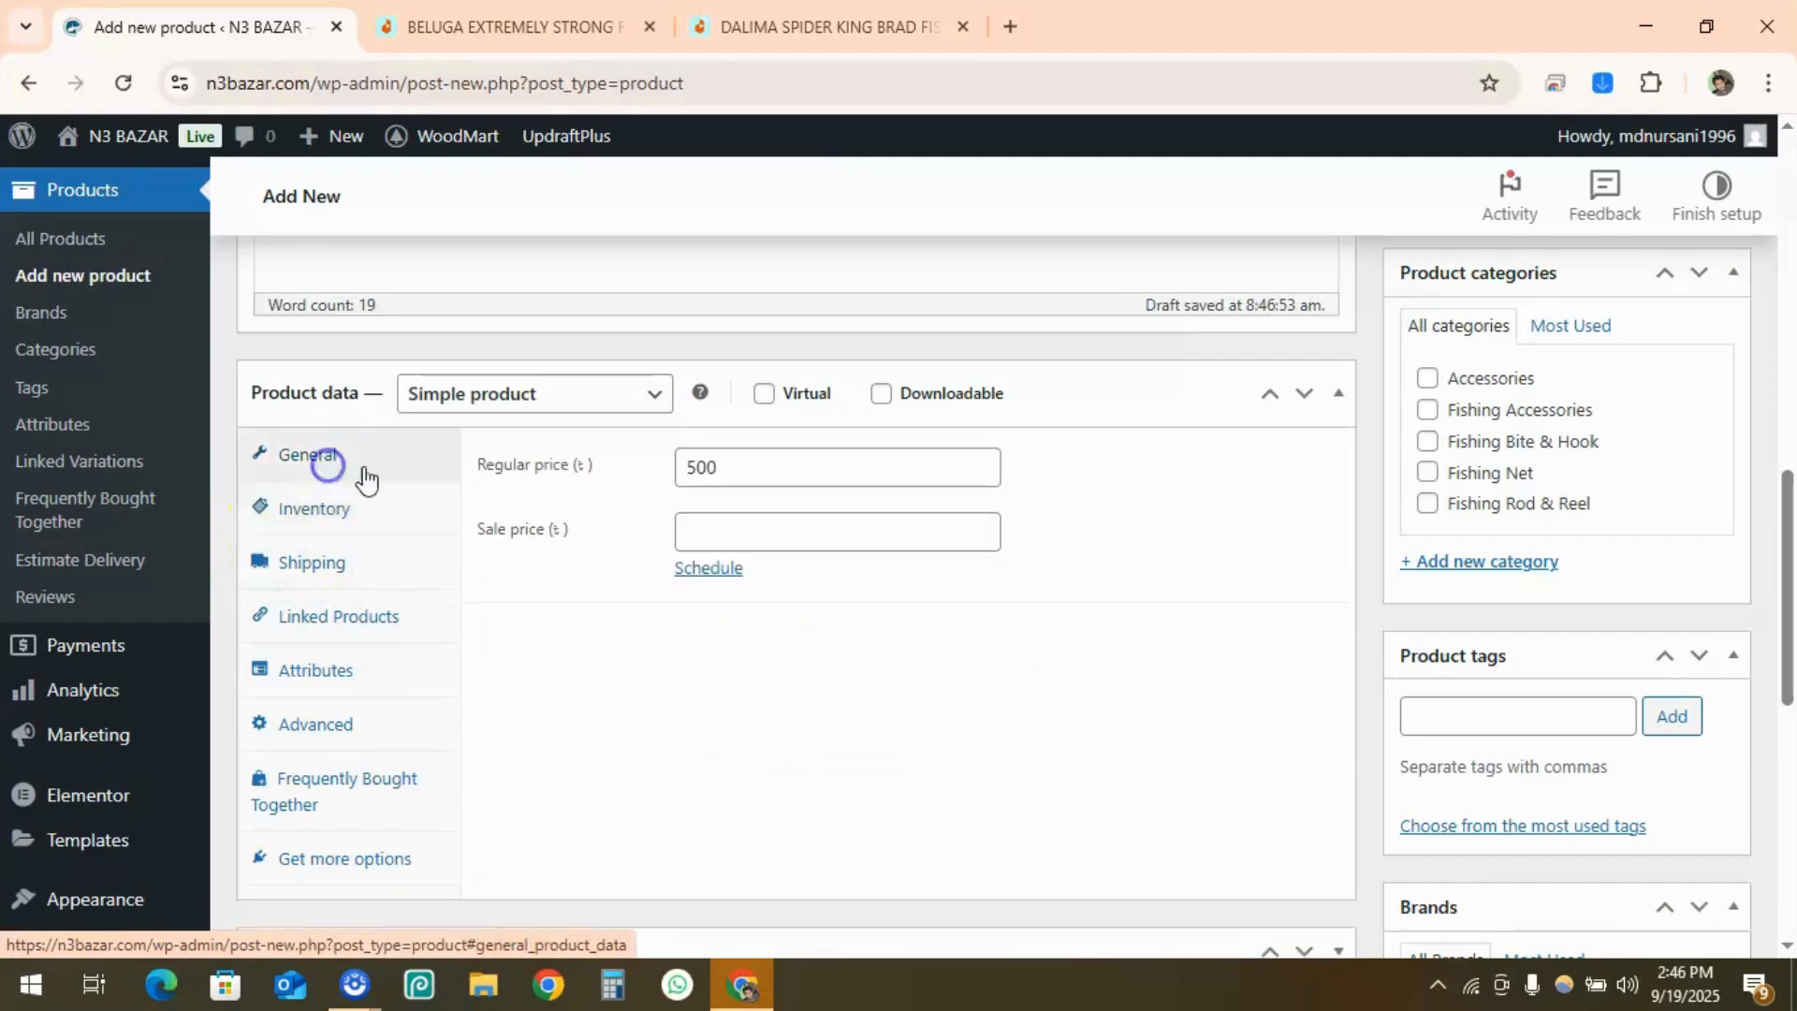
click(316, 510)
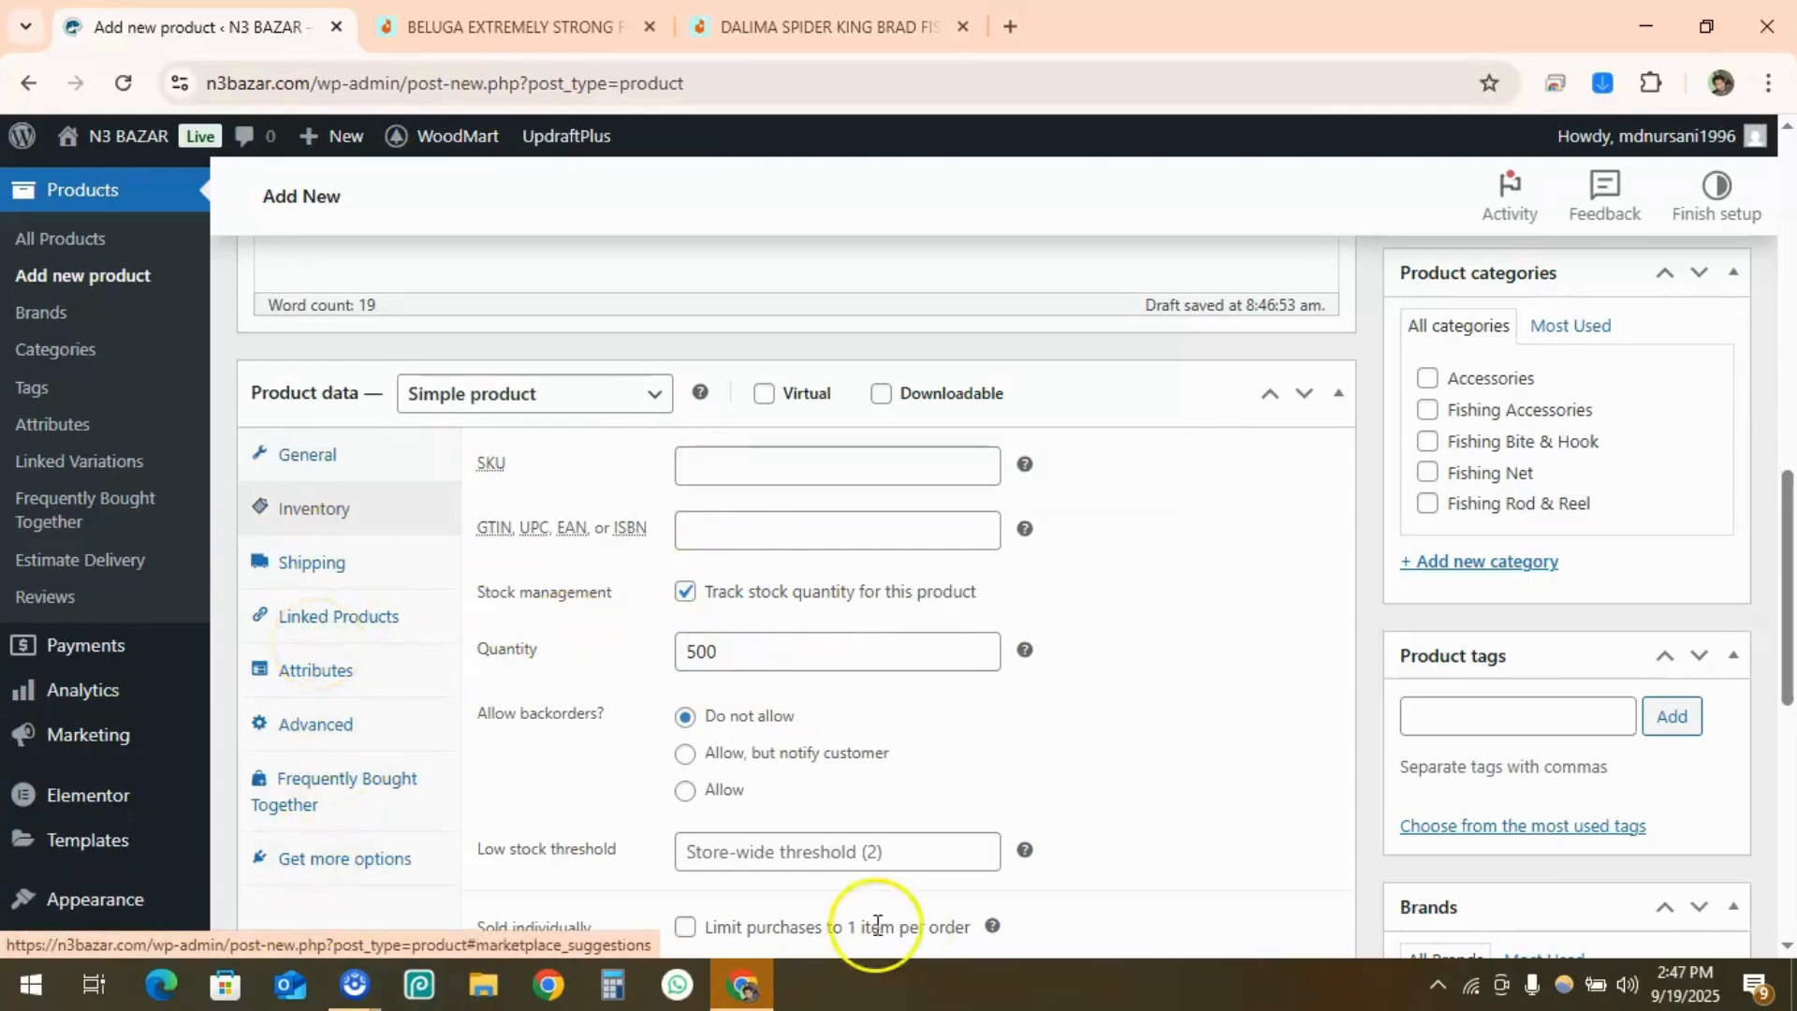
Expand the product short description section to show its empty editor
scroll(668, 591, down, 5)
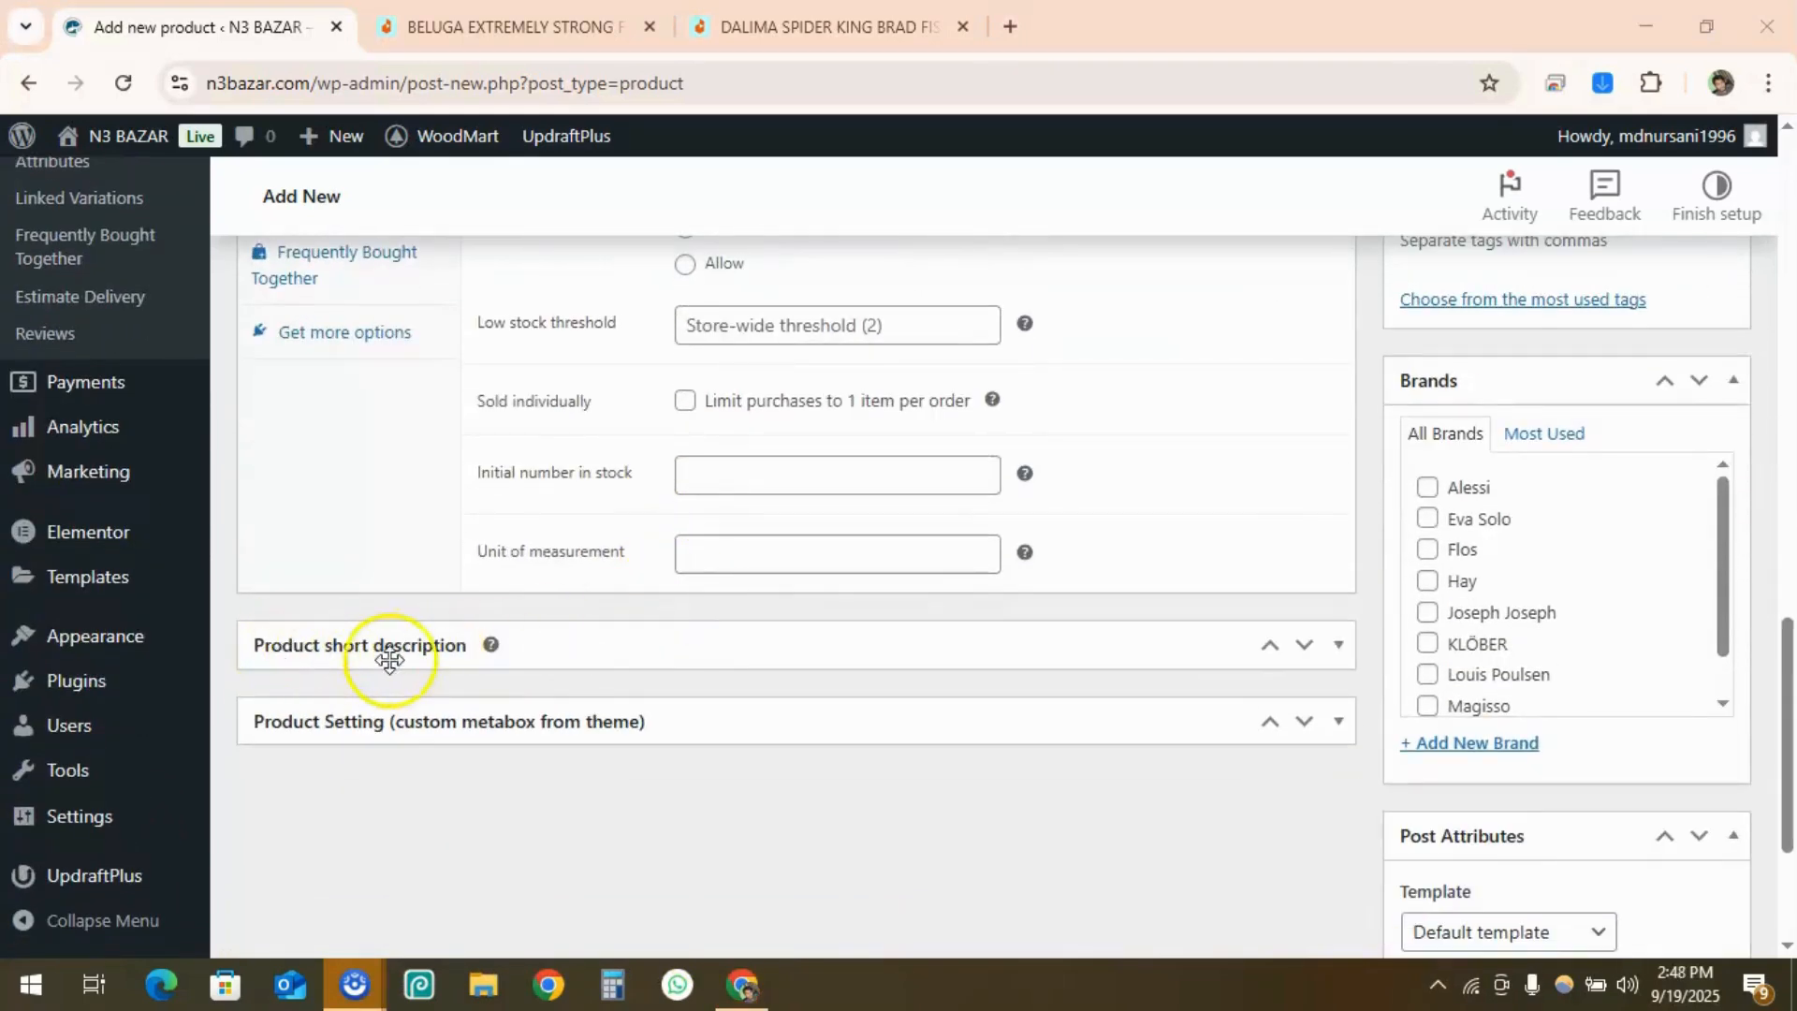
click(1339, 647)
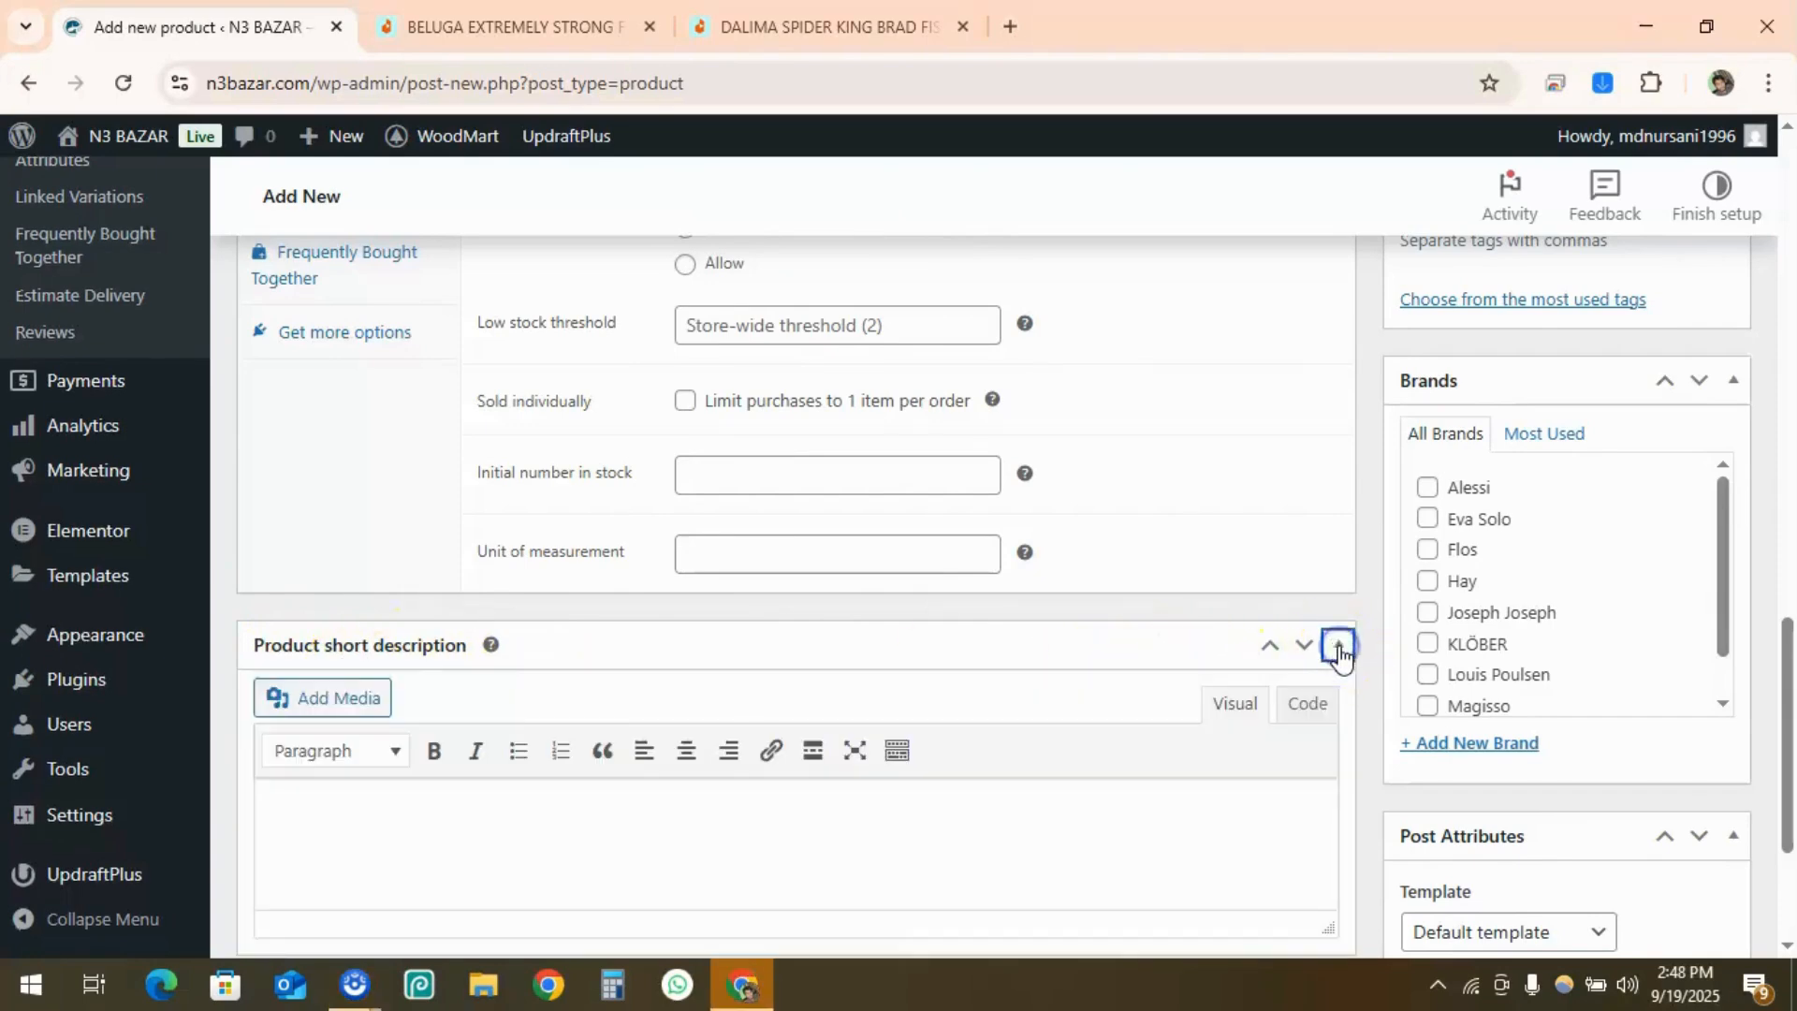
scroll(739, 746, down, 3)
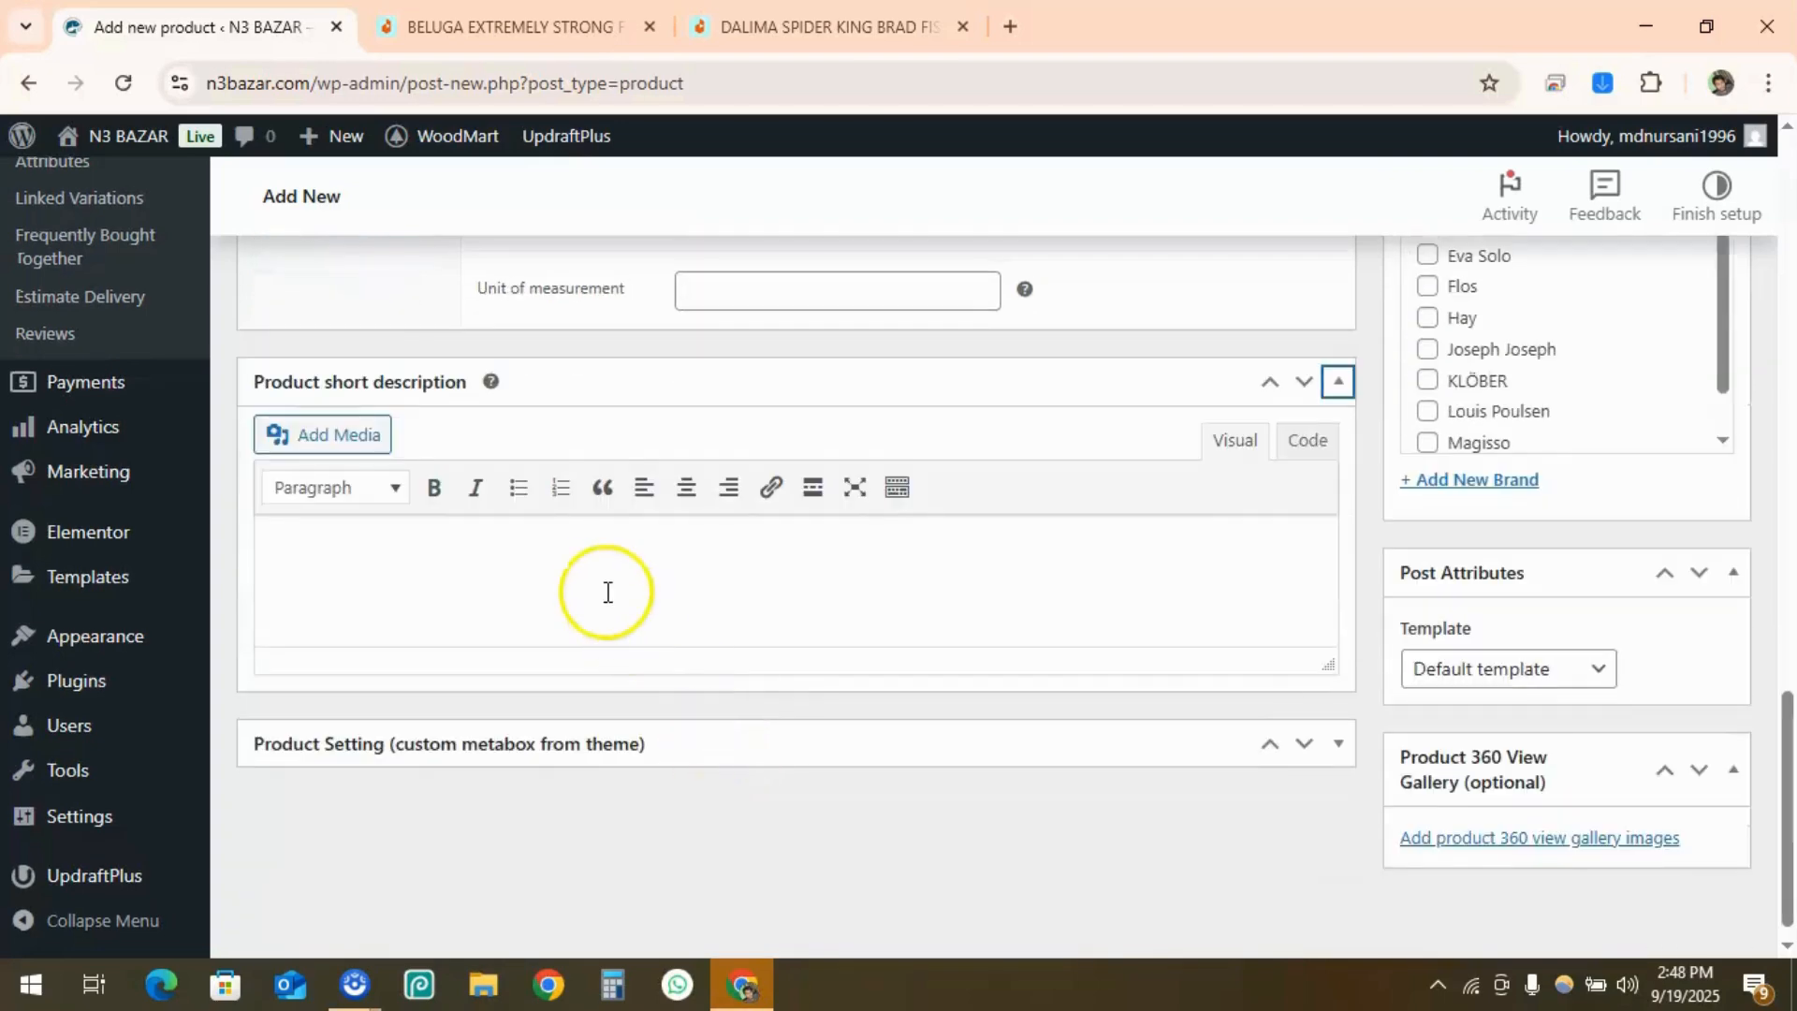
click(1335, 386)
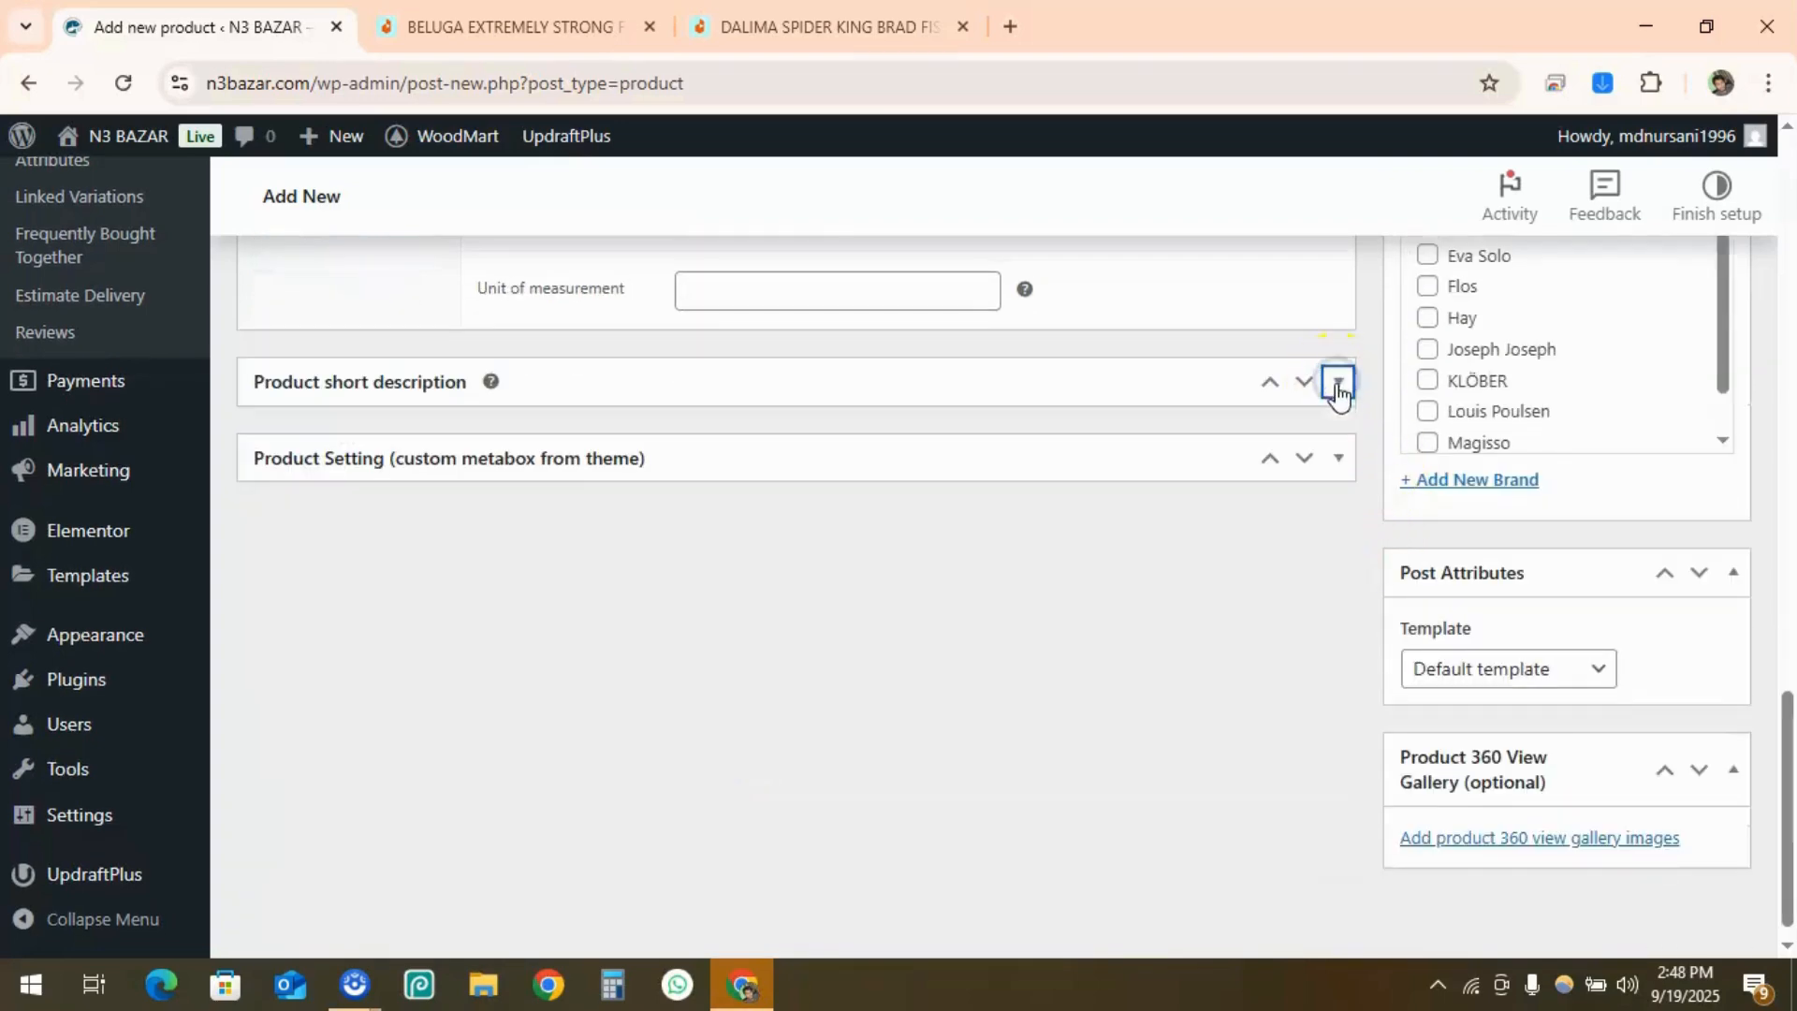
click(295, 419)
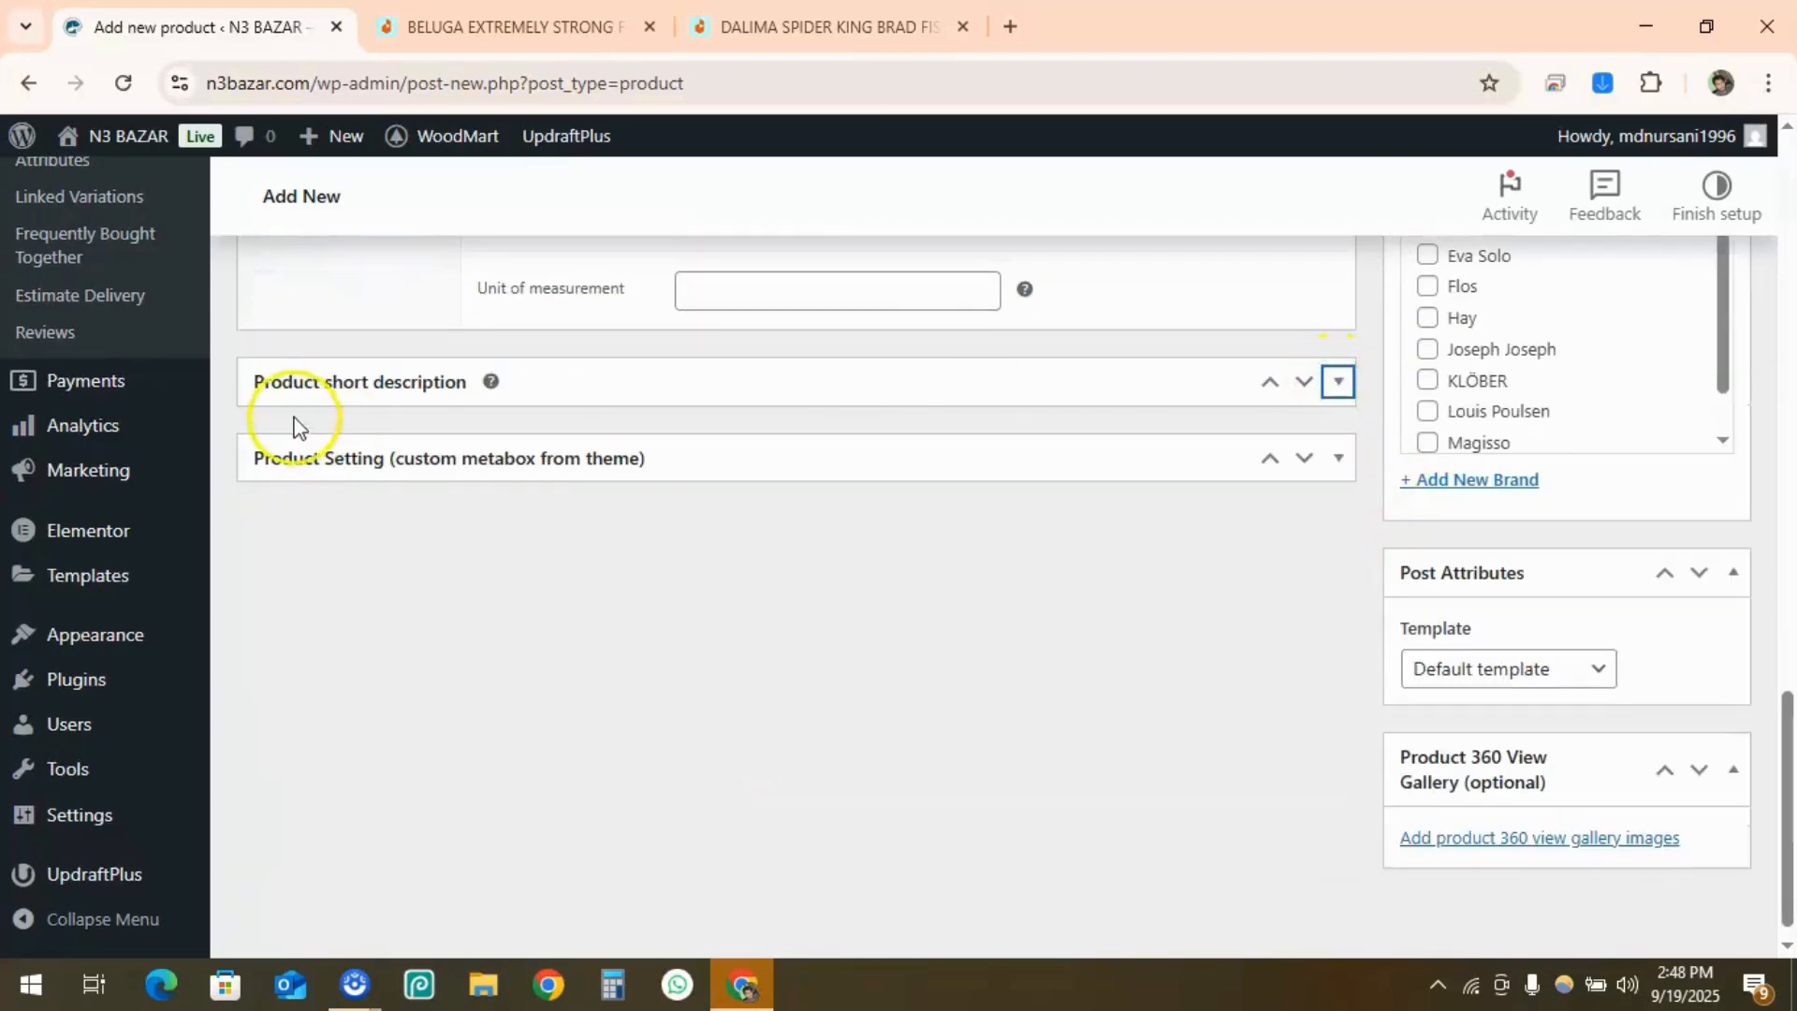
click(1339, 382)
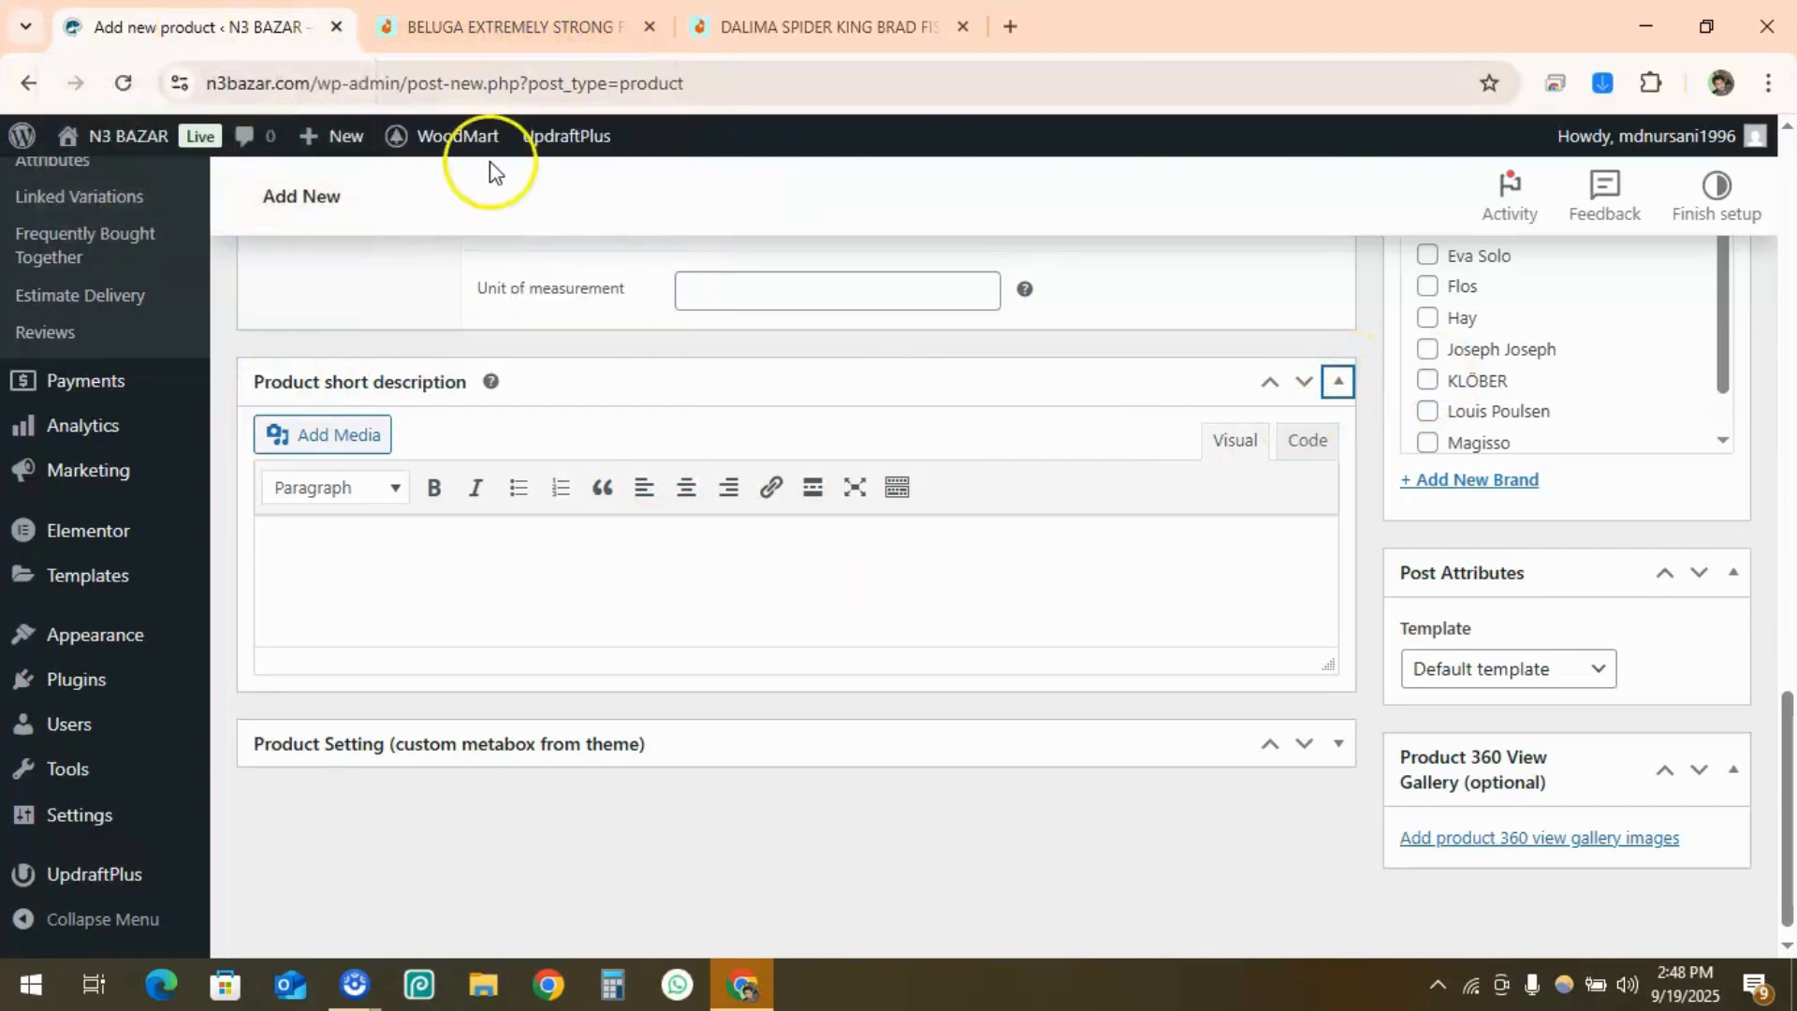
Open the WordPress dashboard home in a separate browser tab, keeping the new product form open
scroll(269, 440, up, 2)
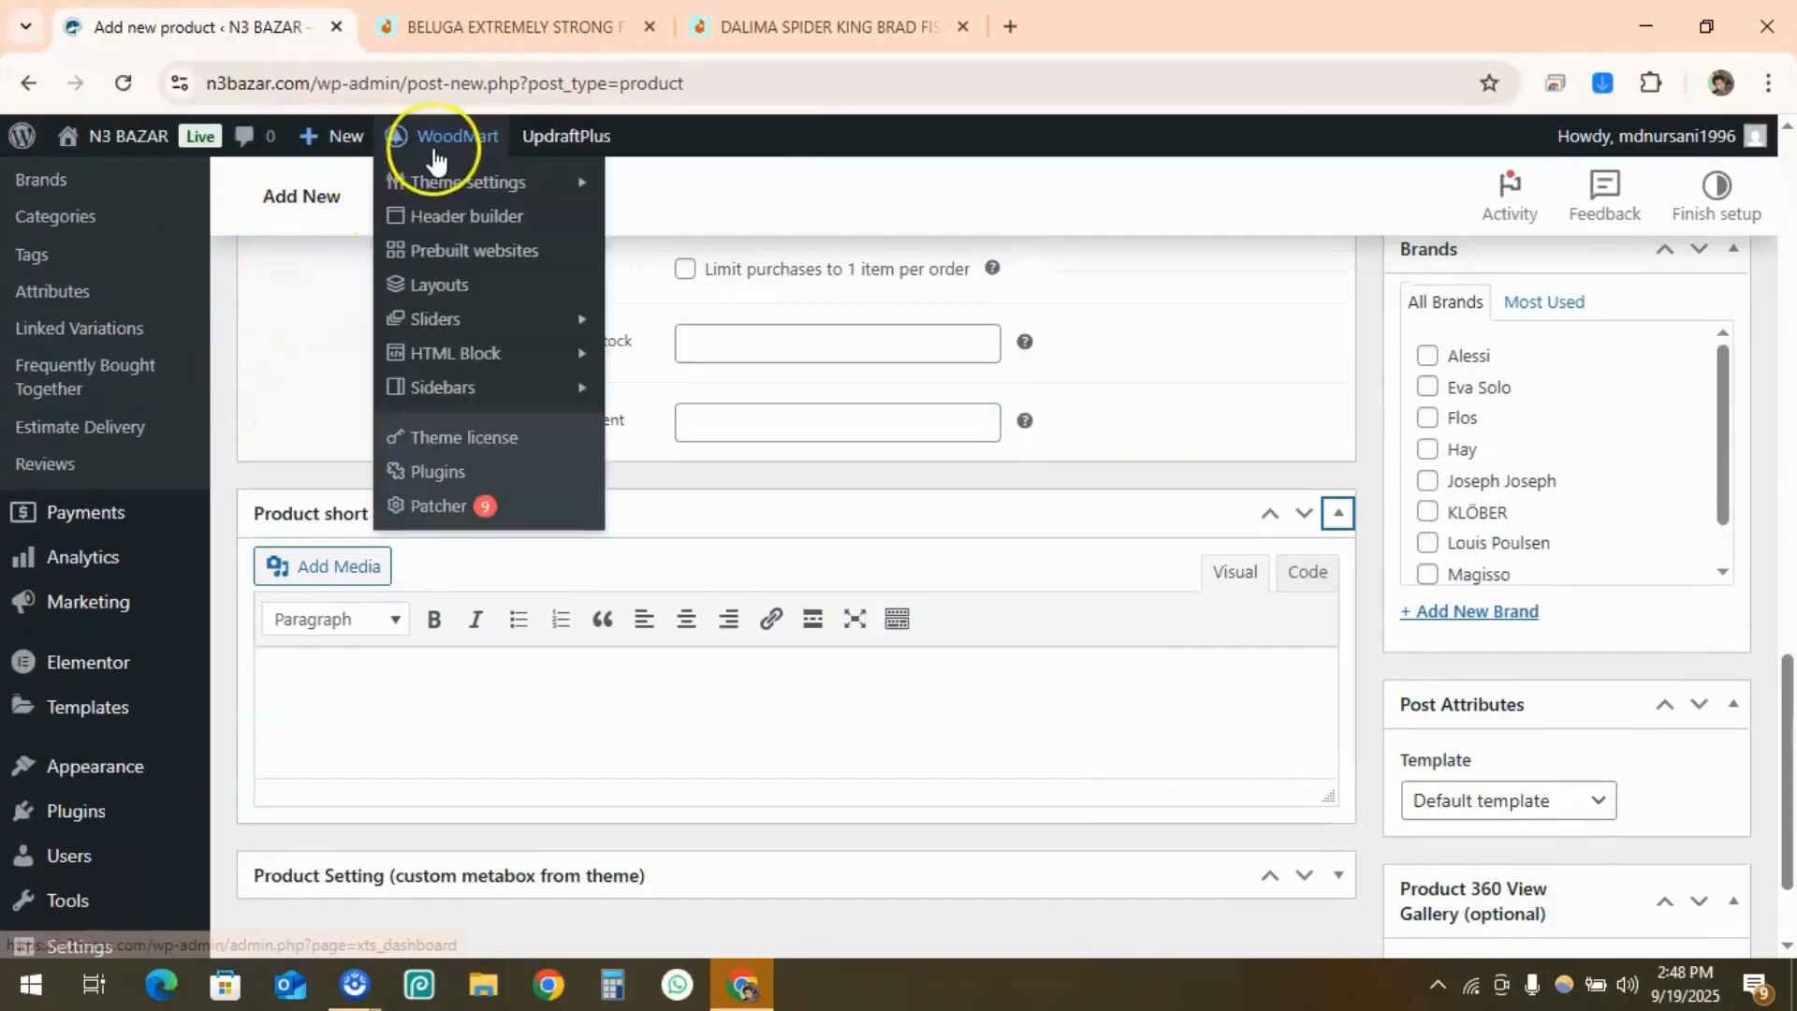
scroll(26, 375, up, 6)
scroll(26, 375, up, 5)
mouse_move(81, 192)
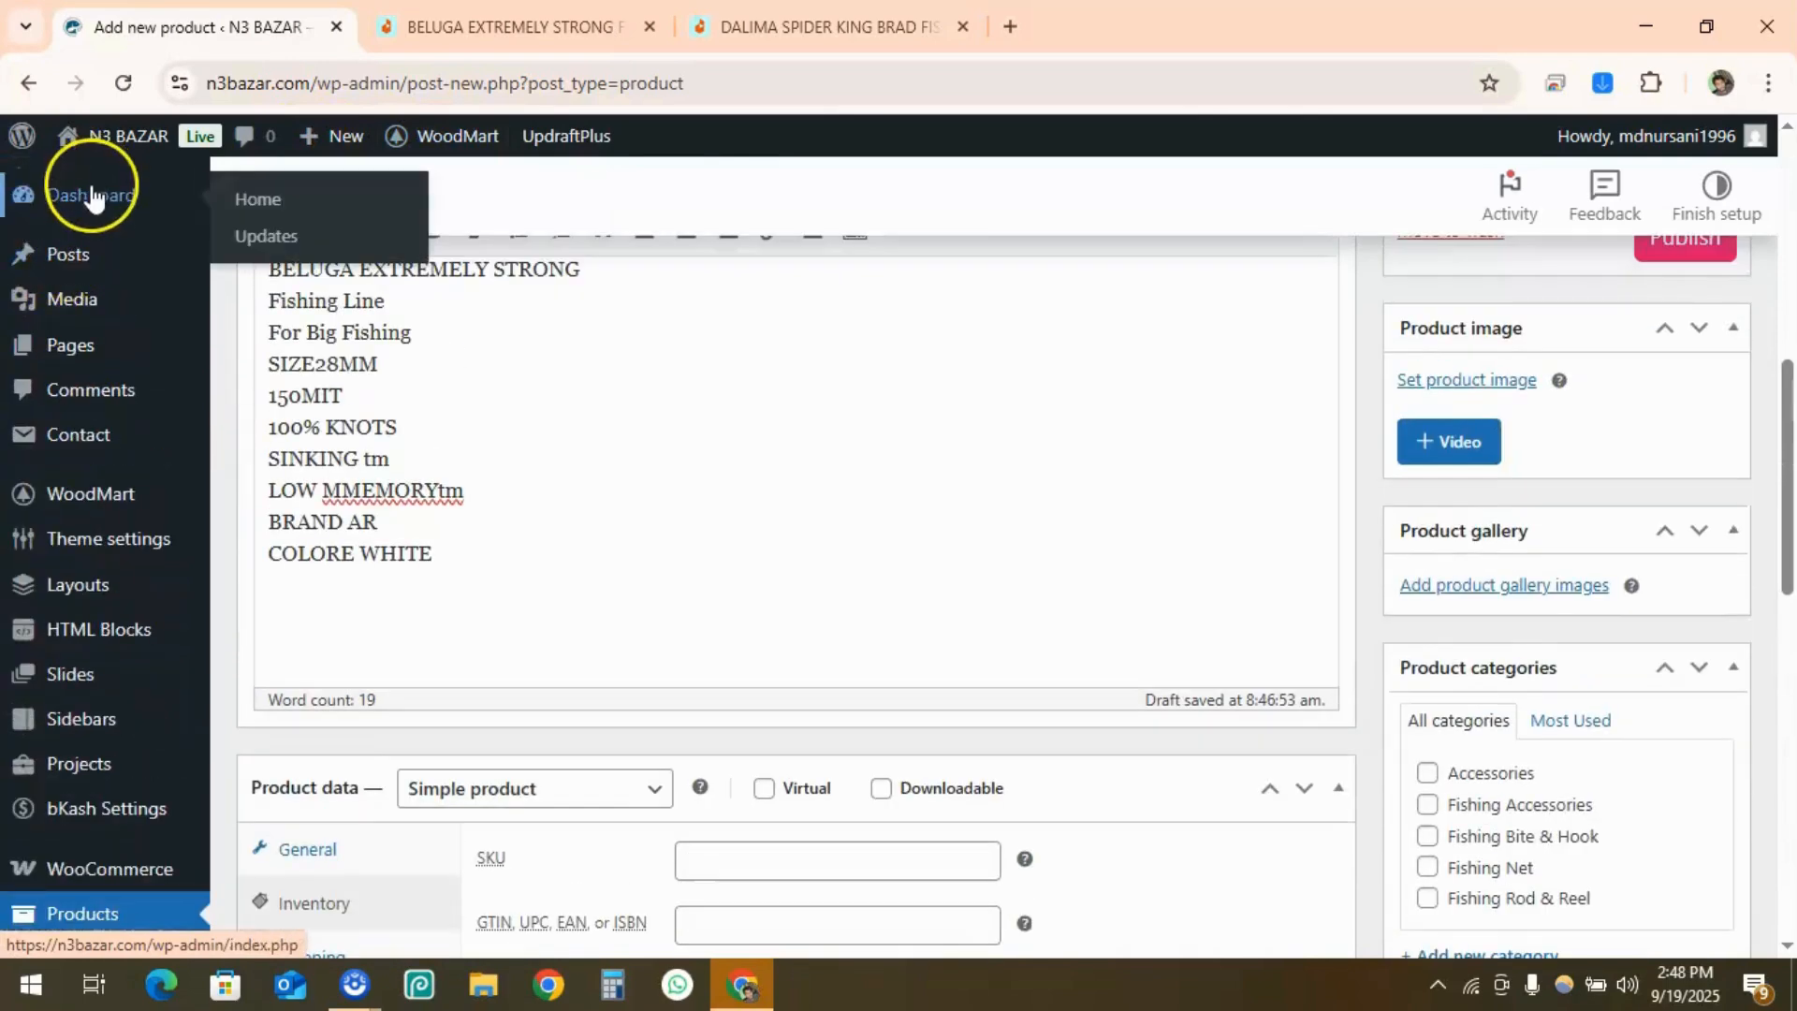
ctrl+click(259, 199)
click(435, 24)
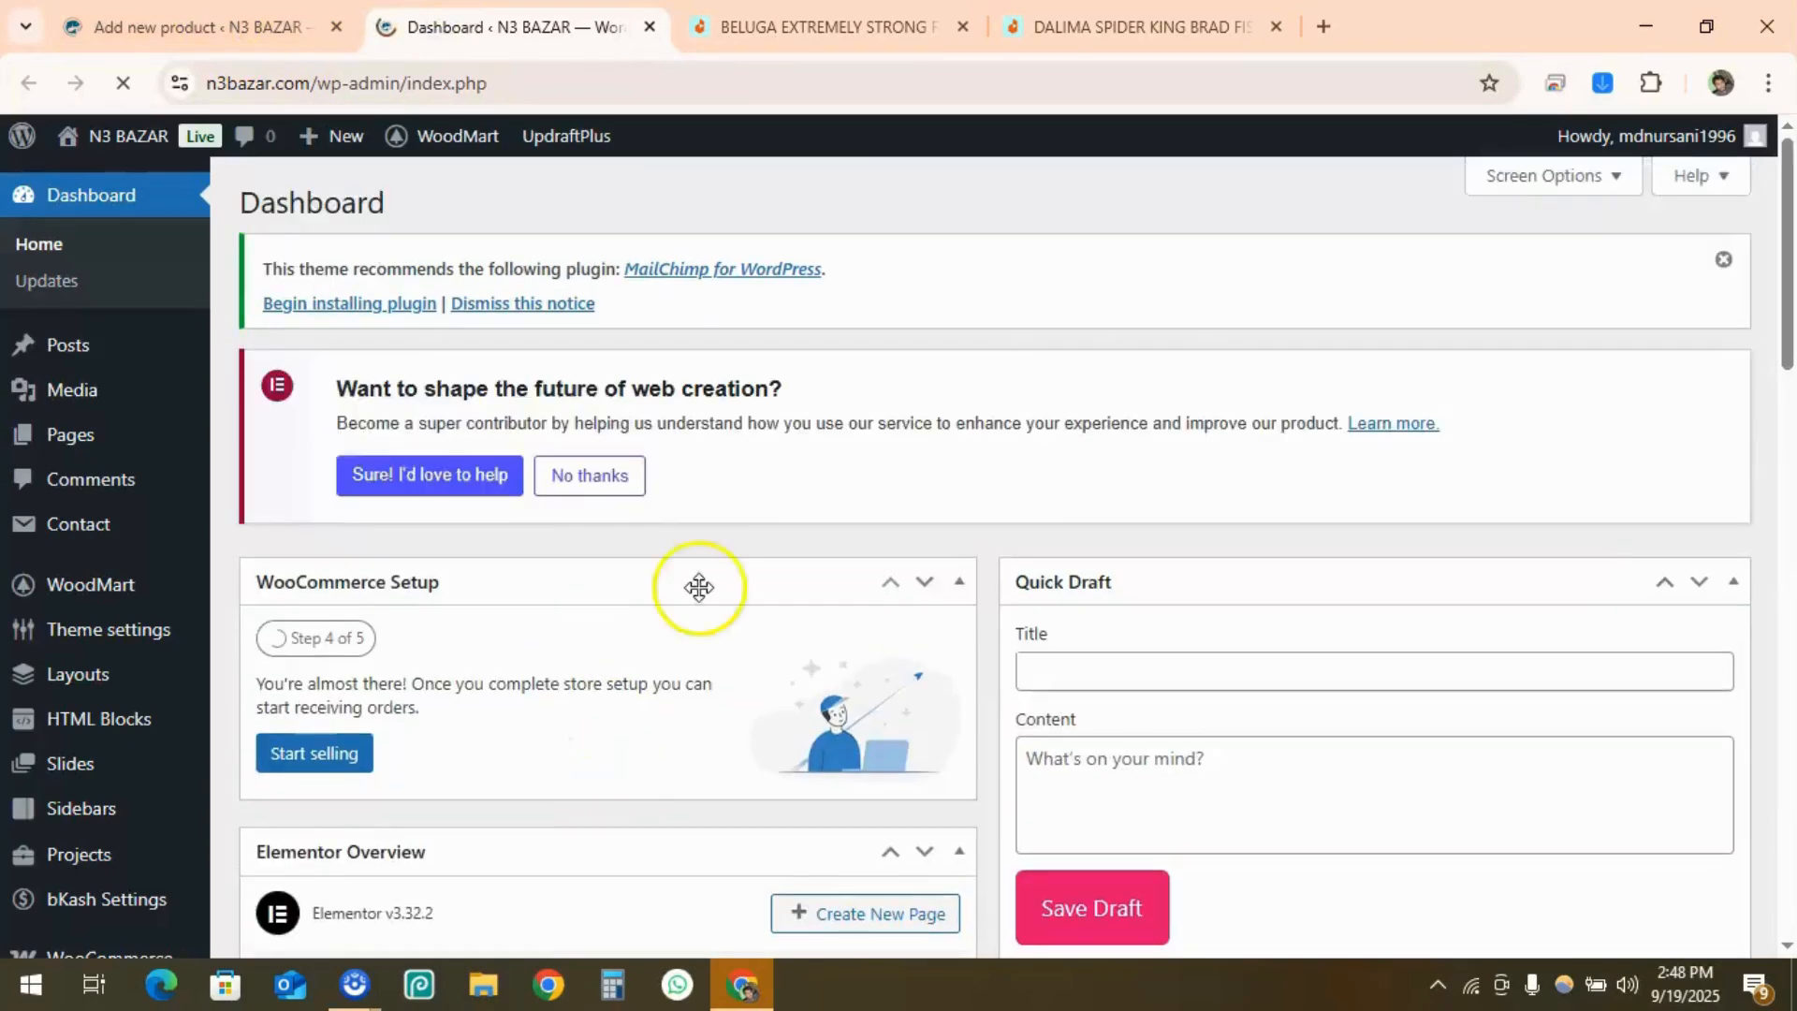
Visit the live N3 BAZAR store and open the Carbon Fiber FISHING ROD TILLE CARCH X product from the best-selling products
scroll(374, 469, down, 5)
scroll(373, 469, up, 3)
mouse_move(119, 150)
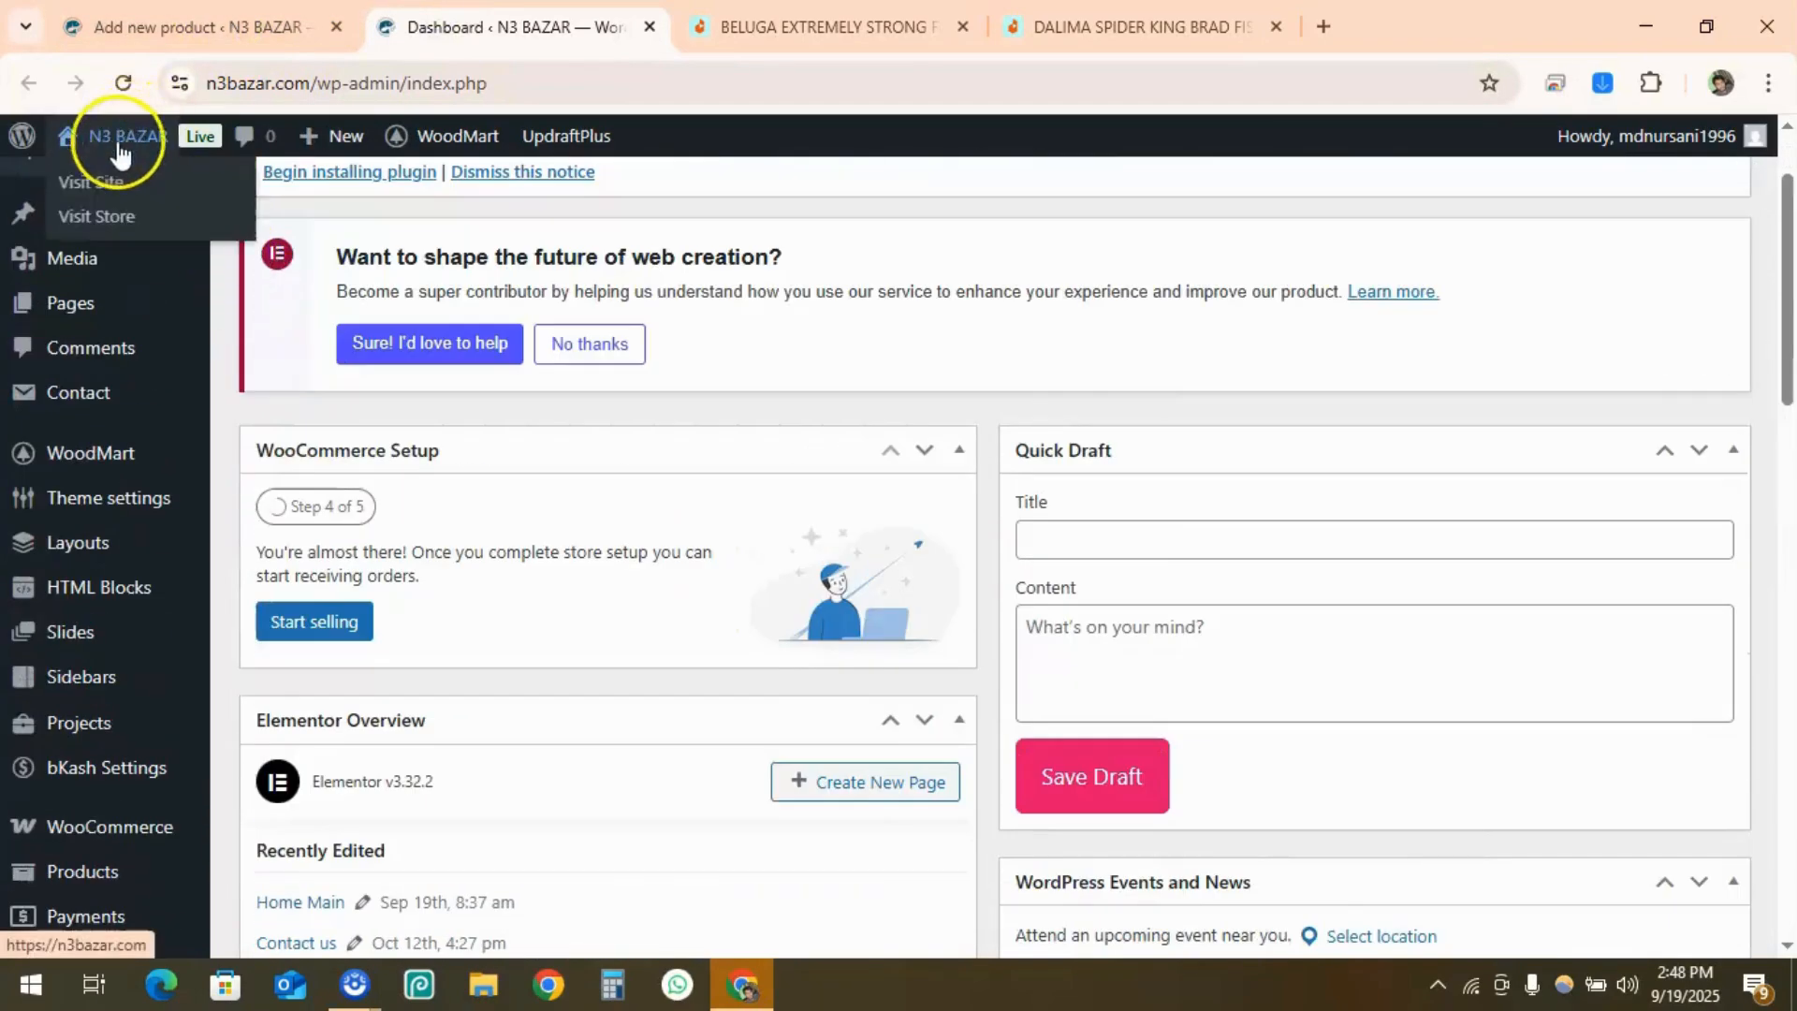
click(104, 182)
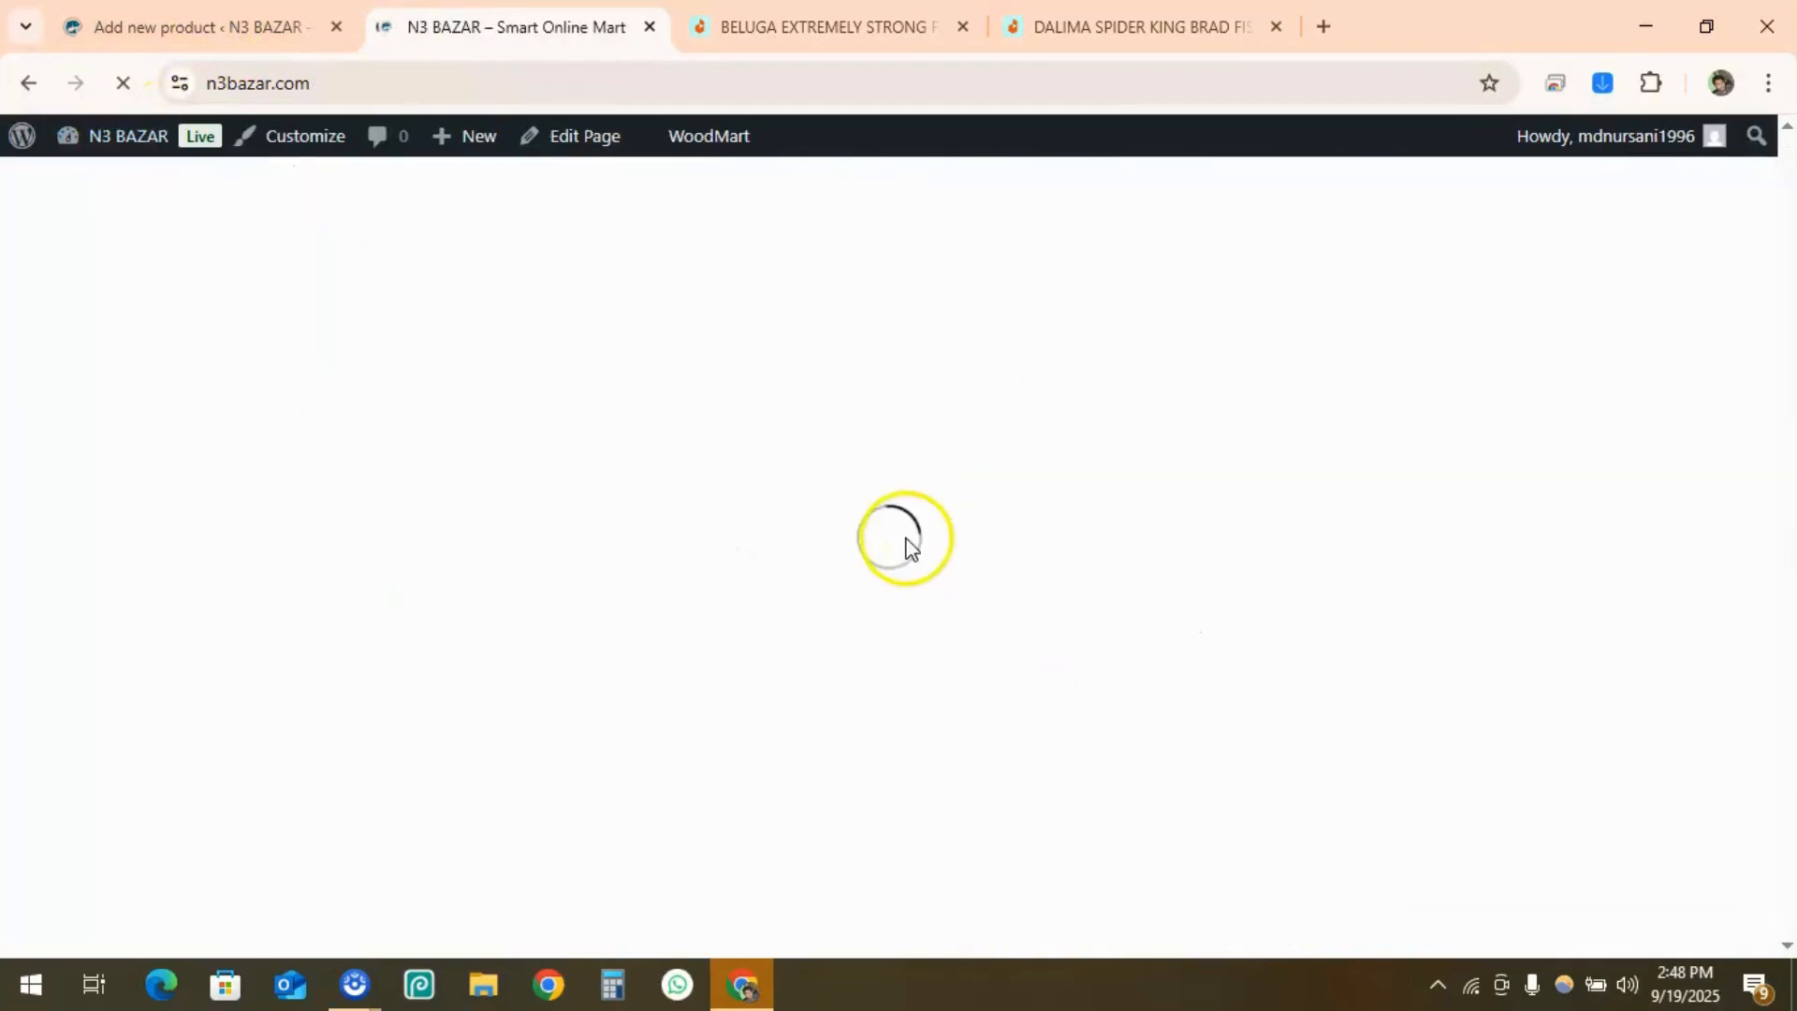
scroll(883, 565, down, 5)
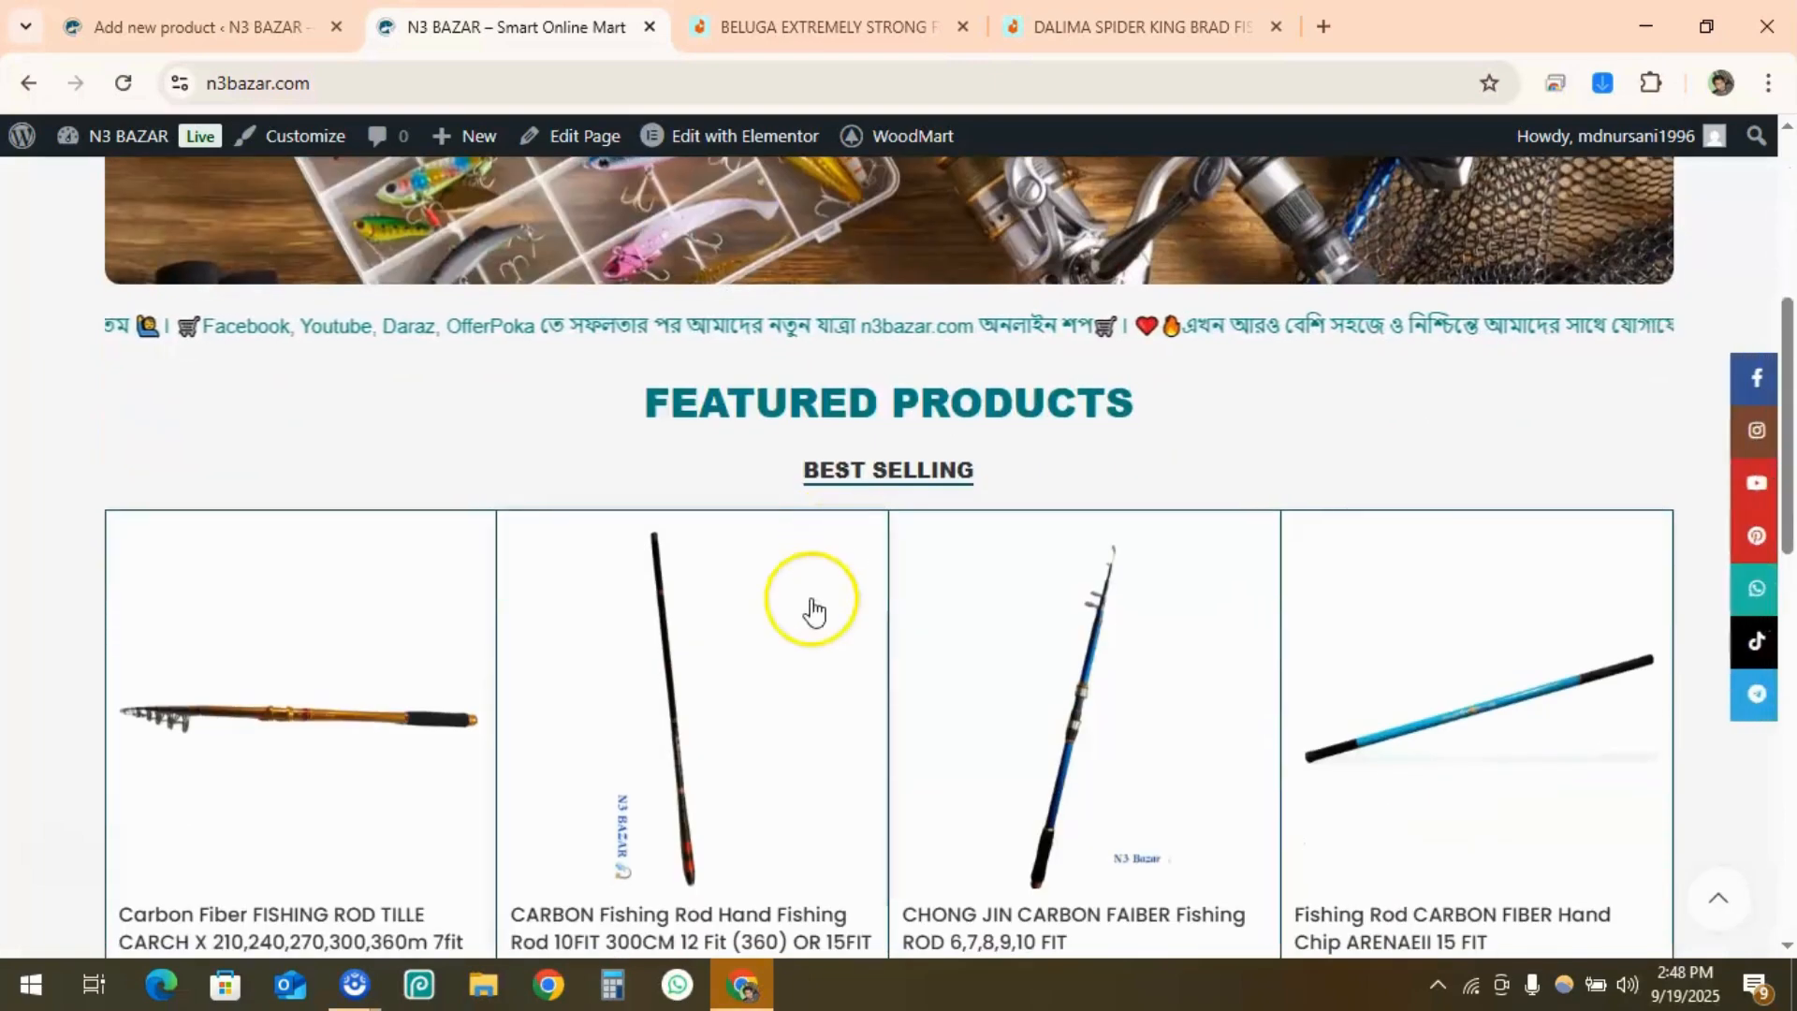
click(316, 697)
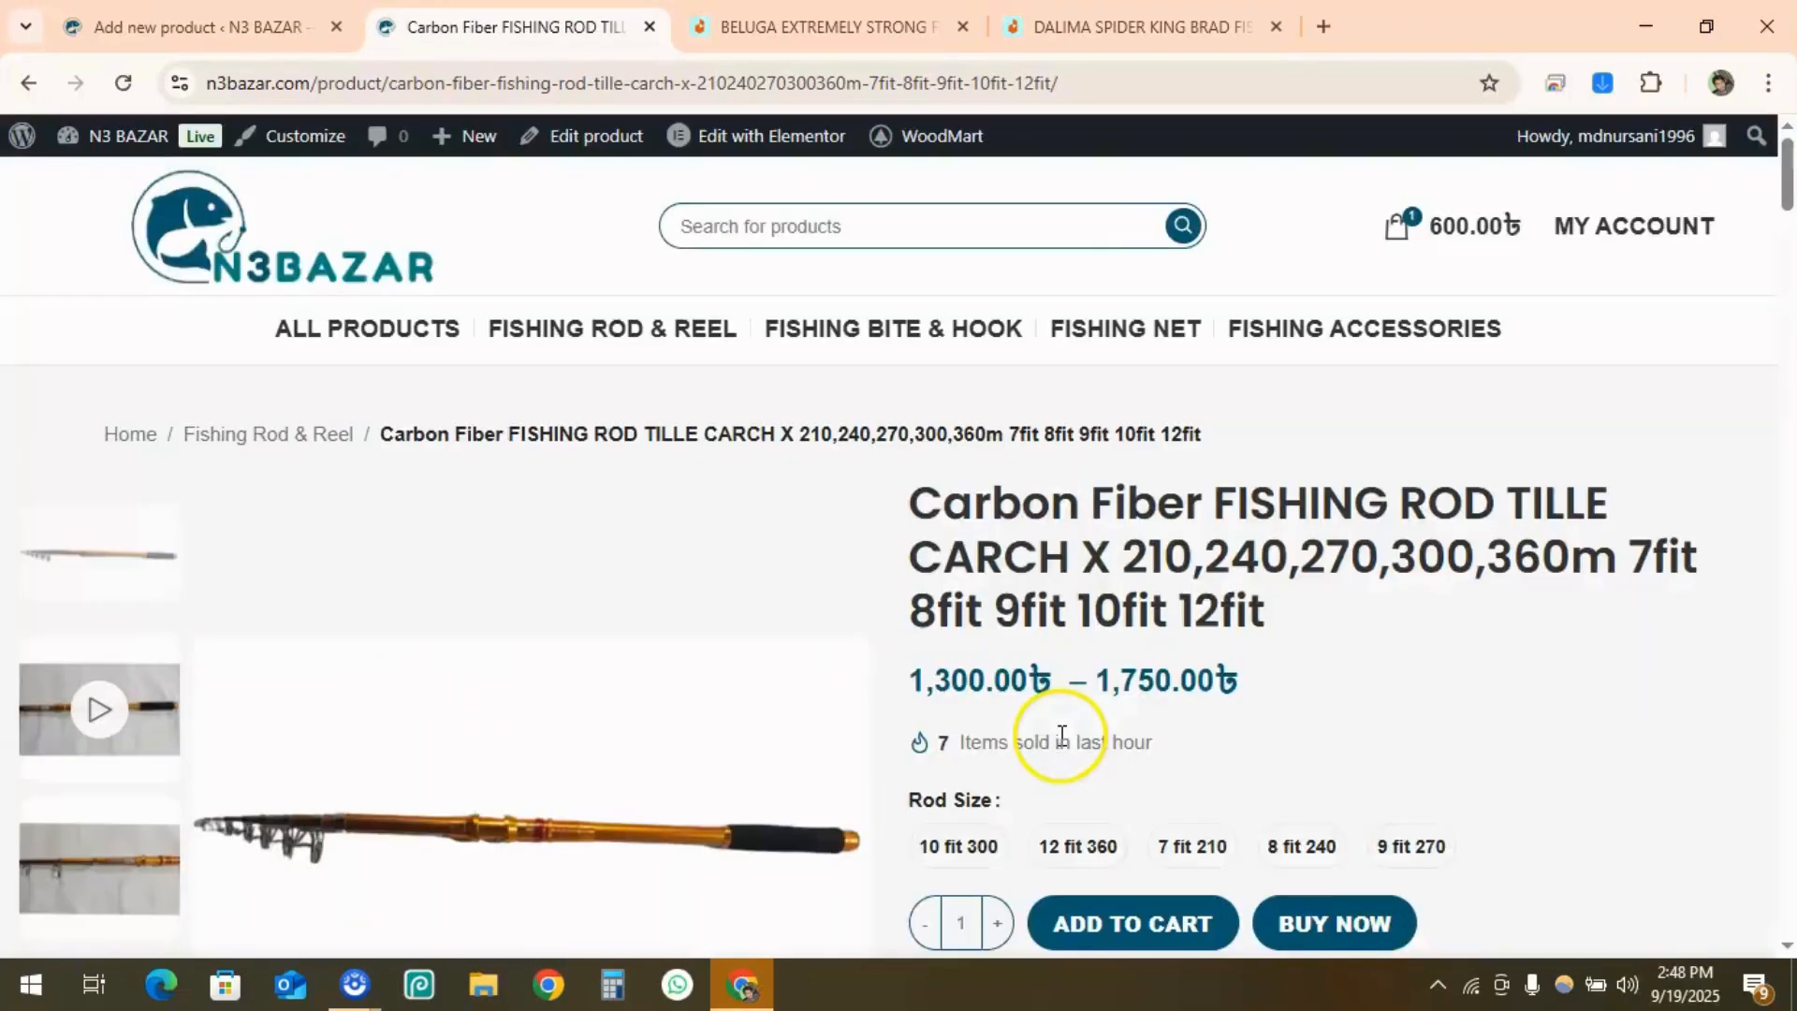
Examine how the fishing rod's product page presents its title, price, size options and description, checking for a short description
scroll(1063, 736, down, 1)
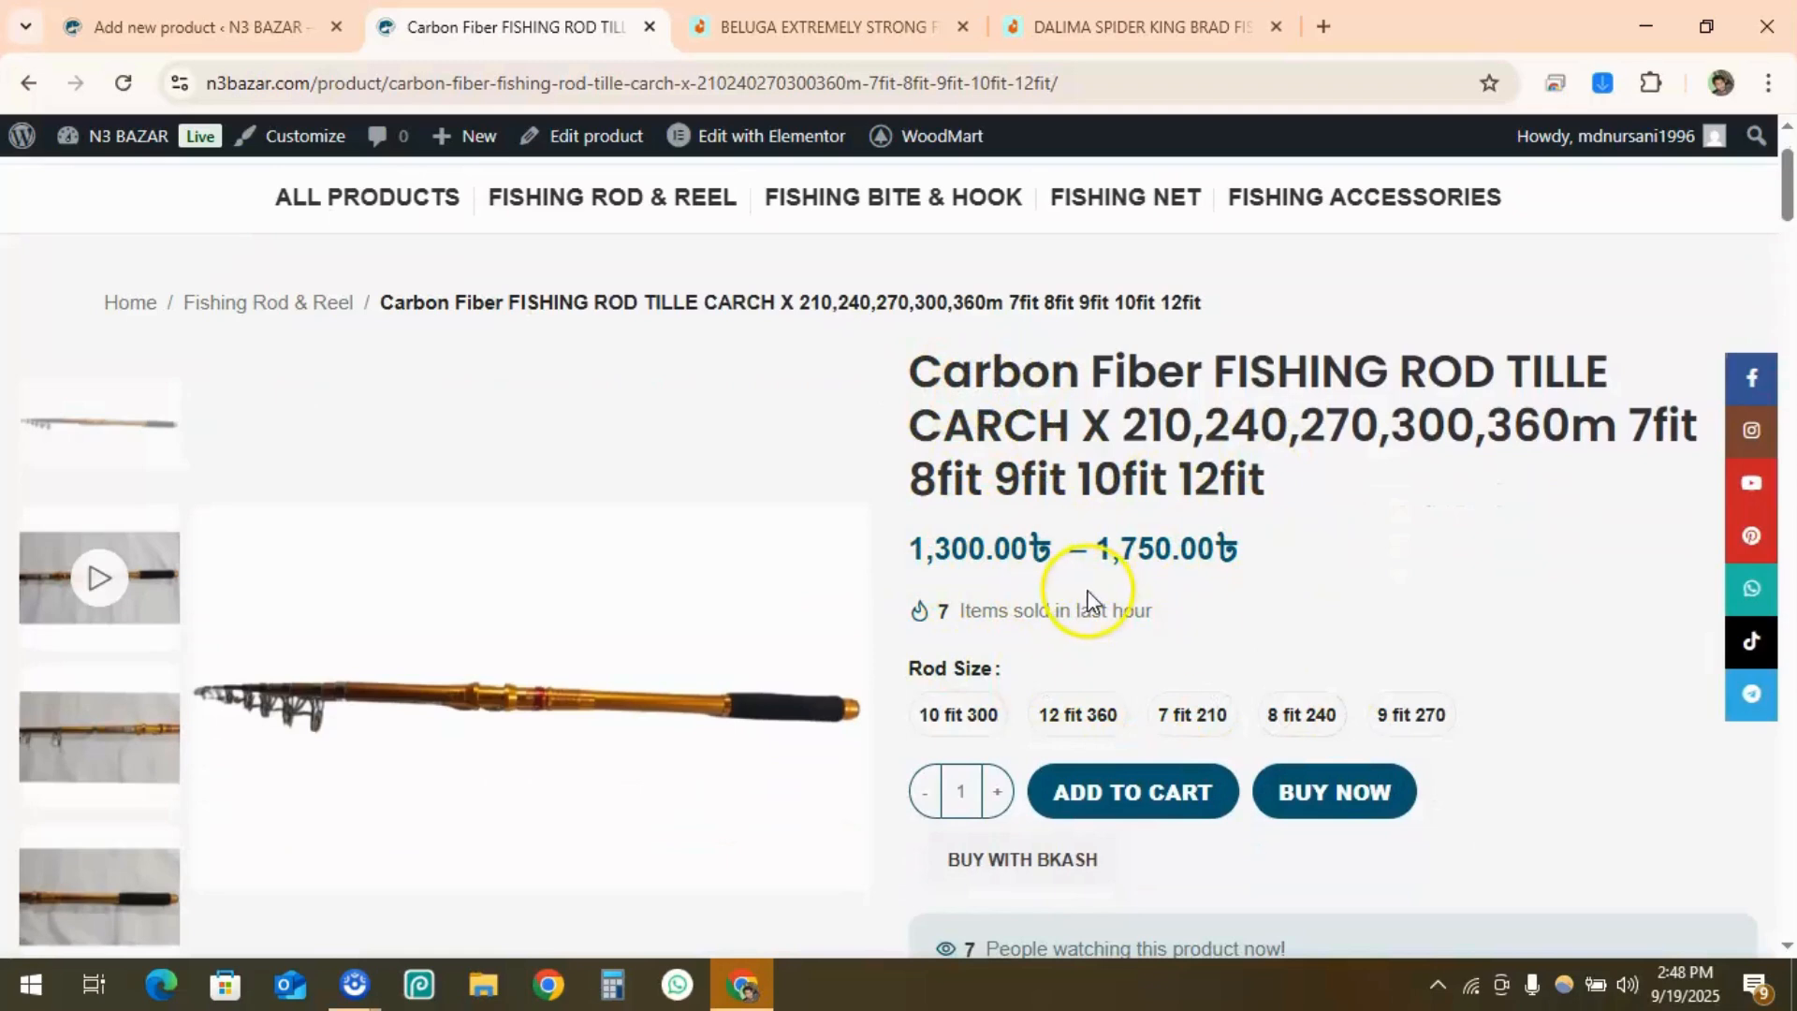
scroll(1088, 599, down, 6)
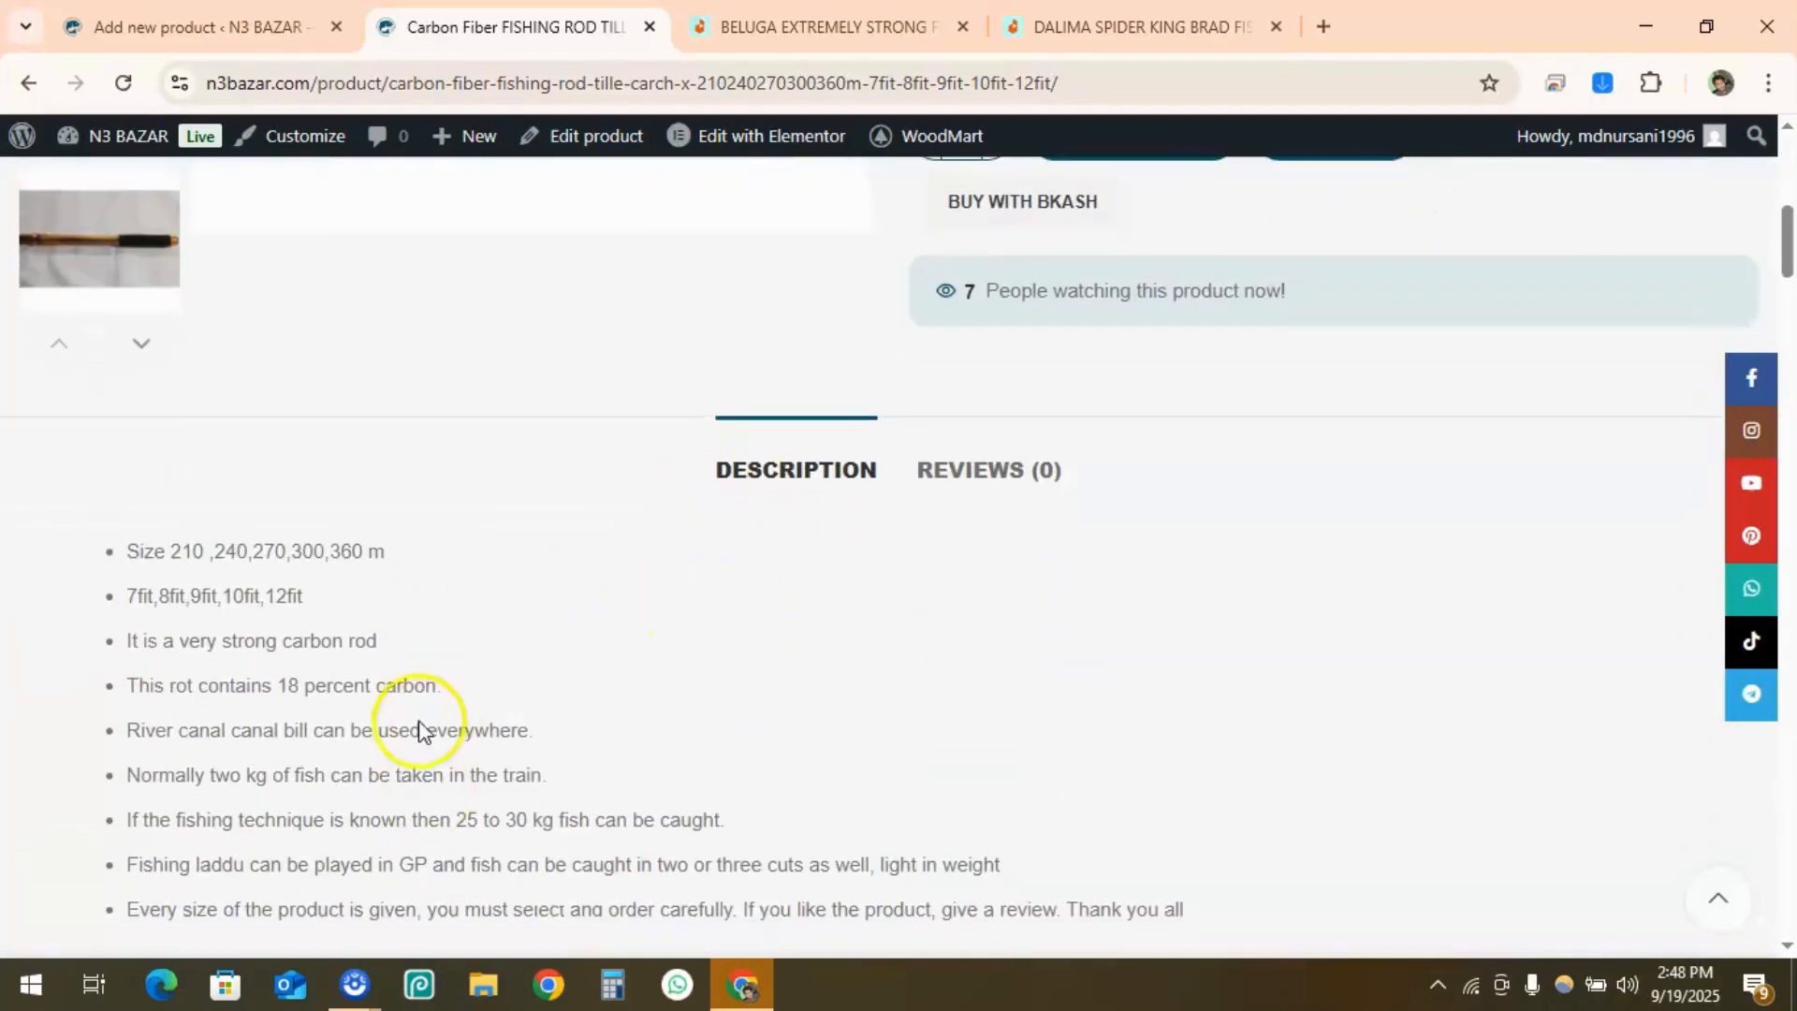
scroll(802, 714, up, 5)
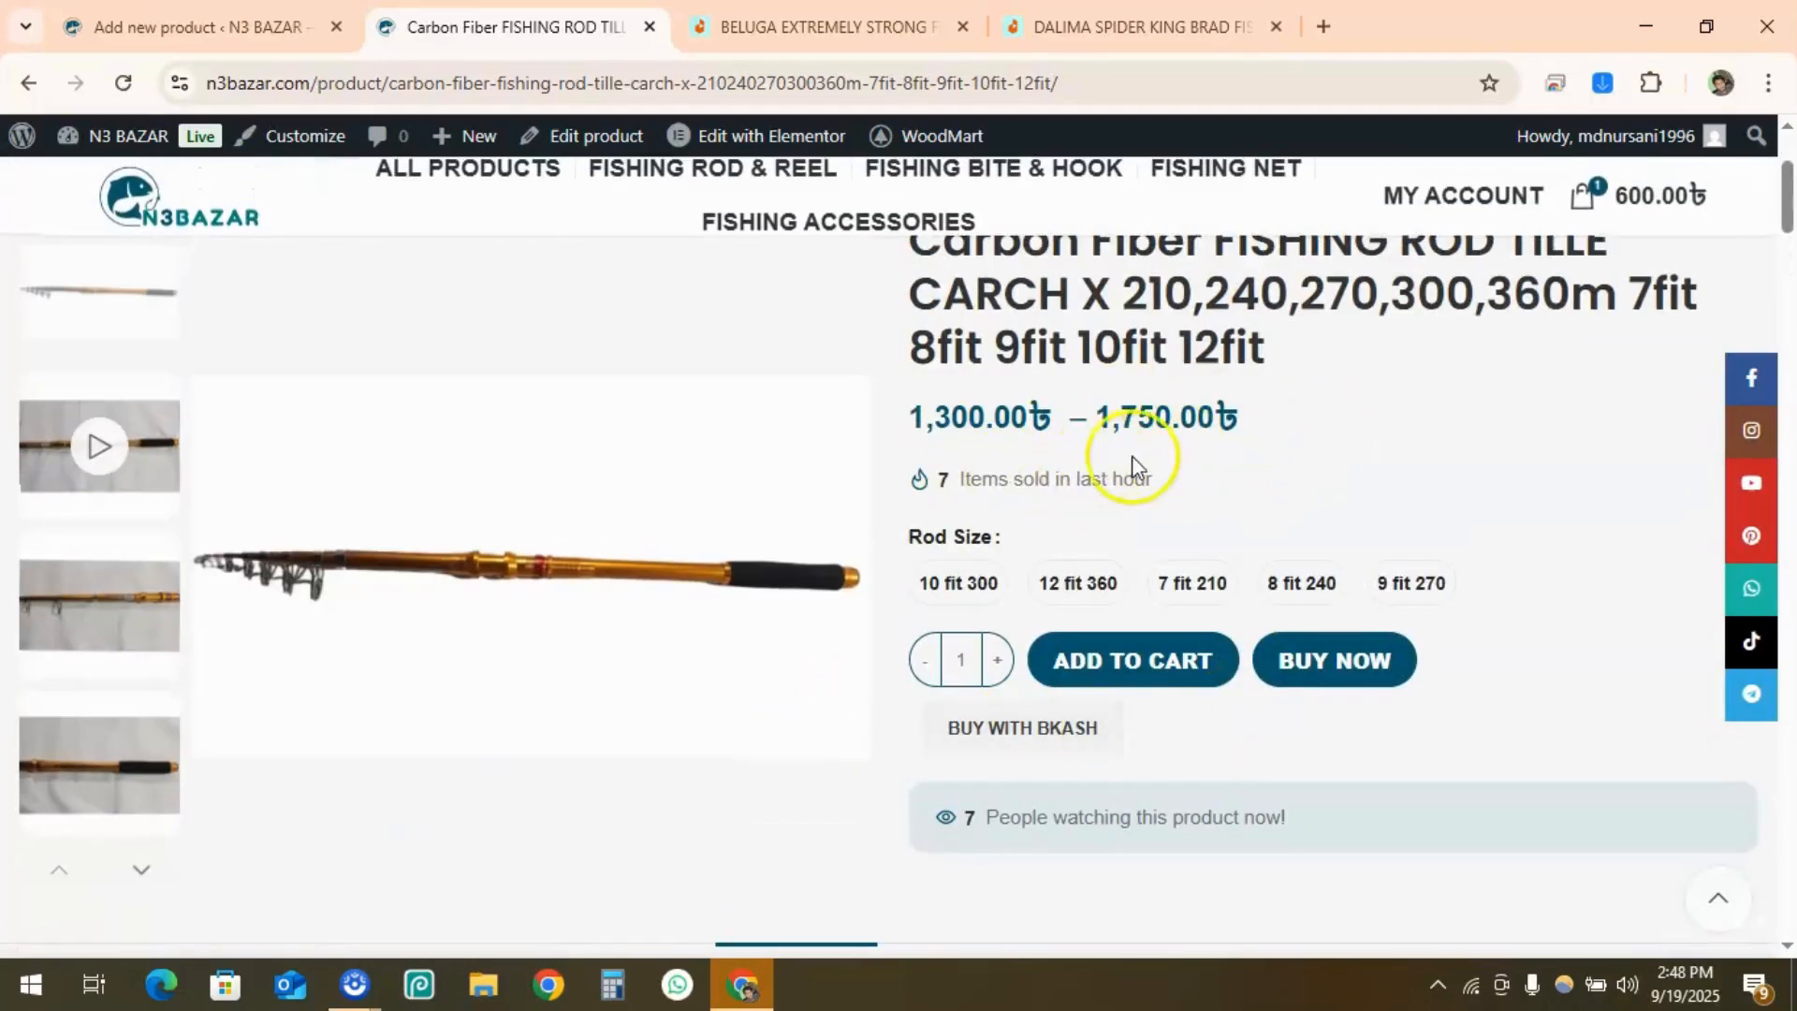
scroll(1133, 461, up, 2)
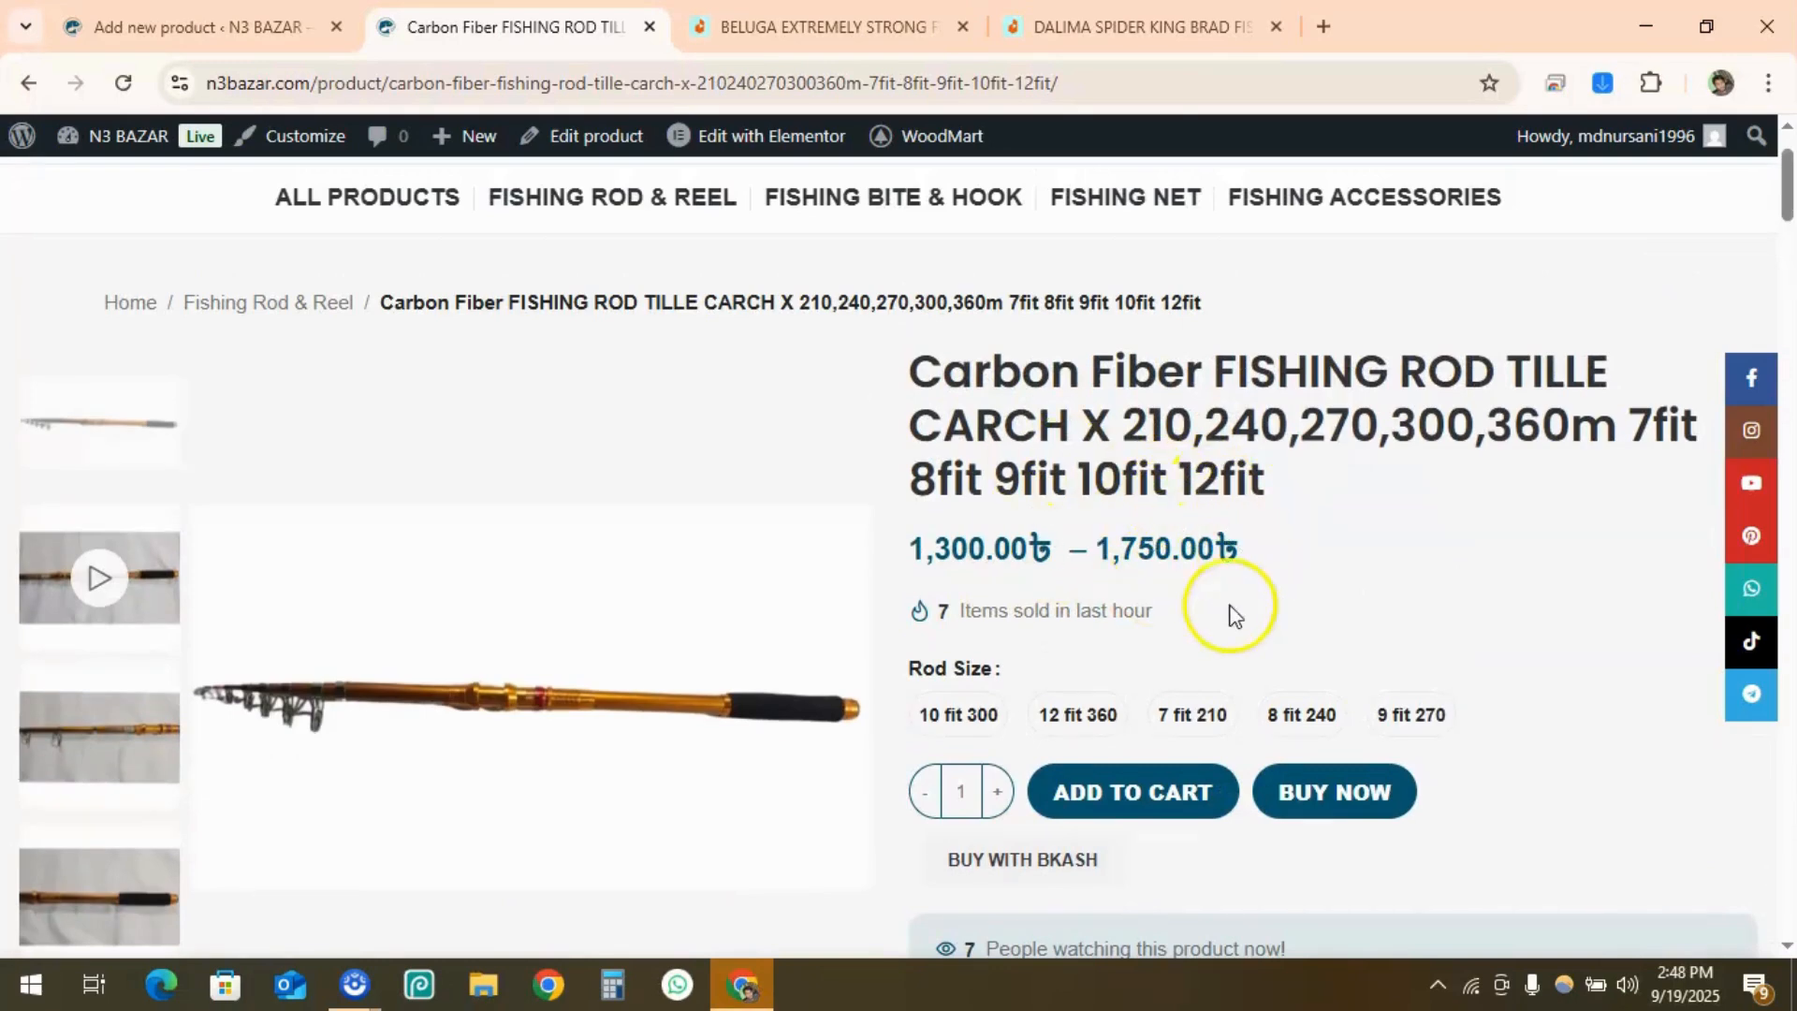
scroll(1151, 664, down, 3)
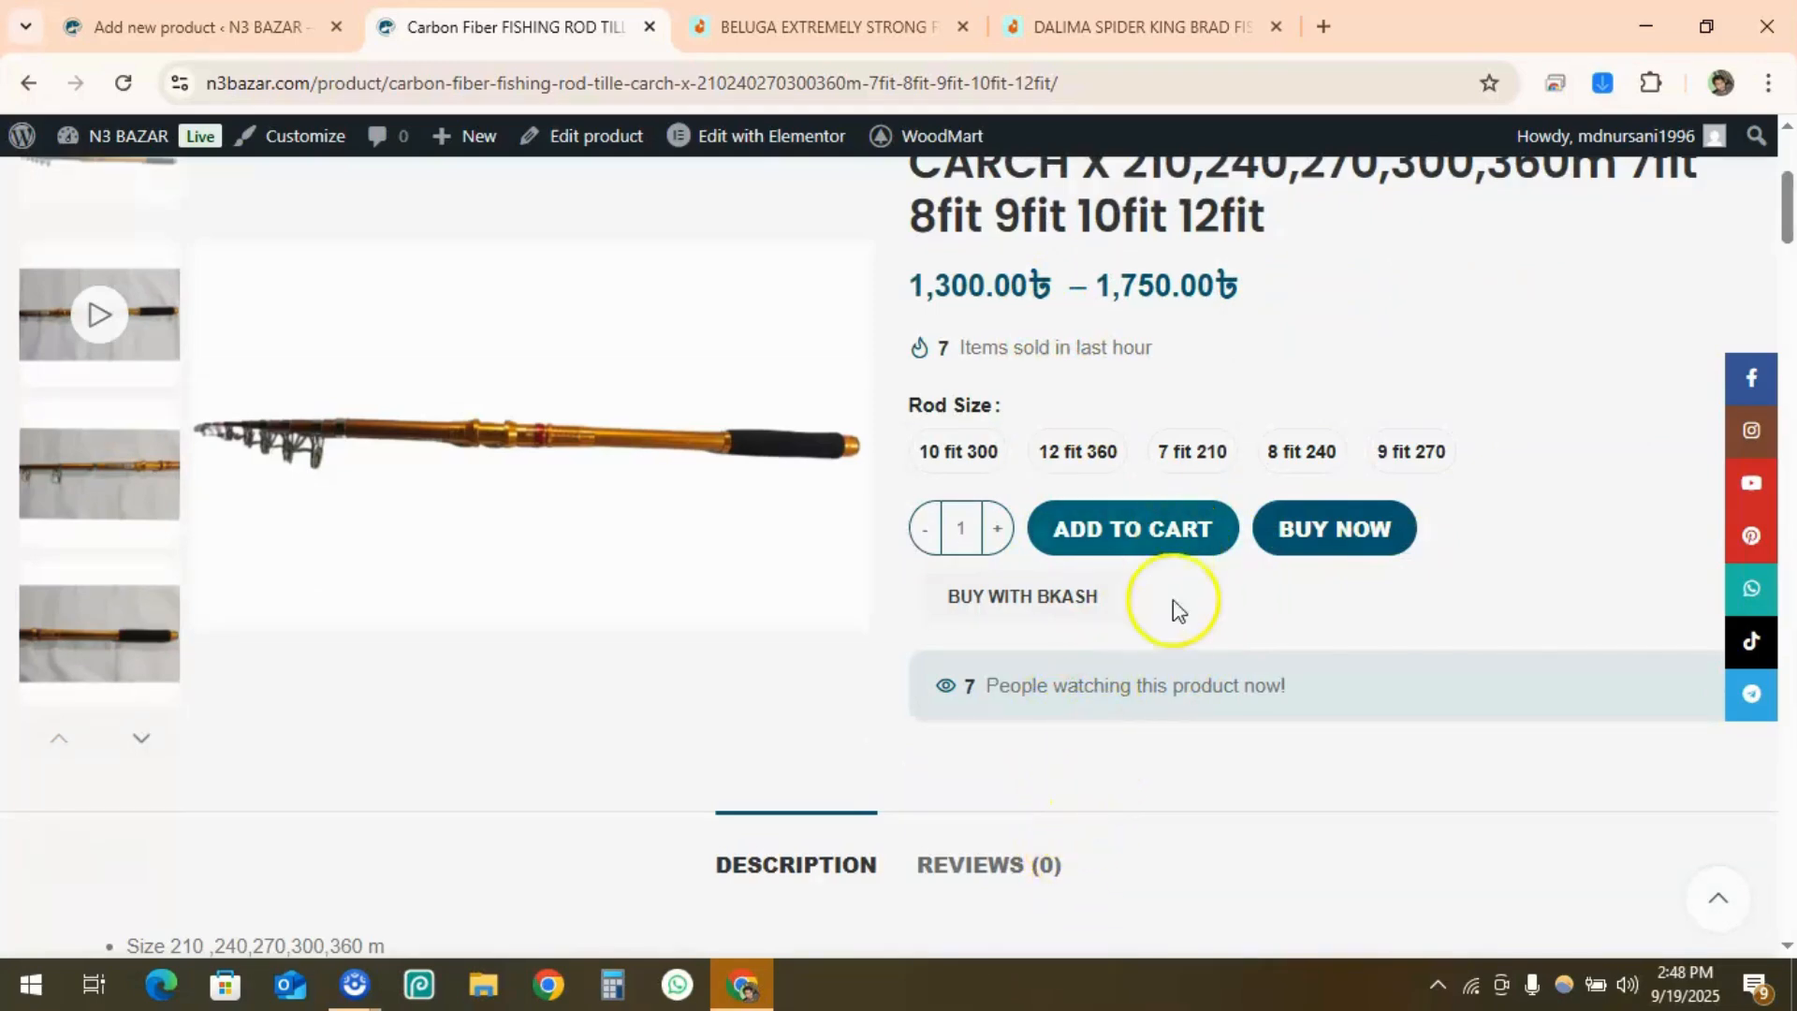
scroll(1151, 655, up, 1)
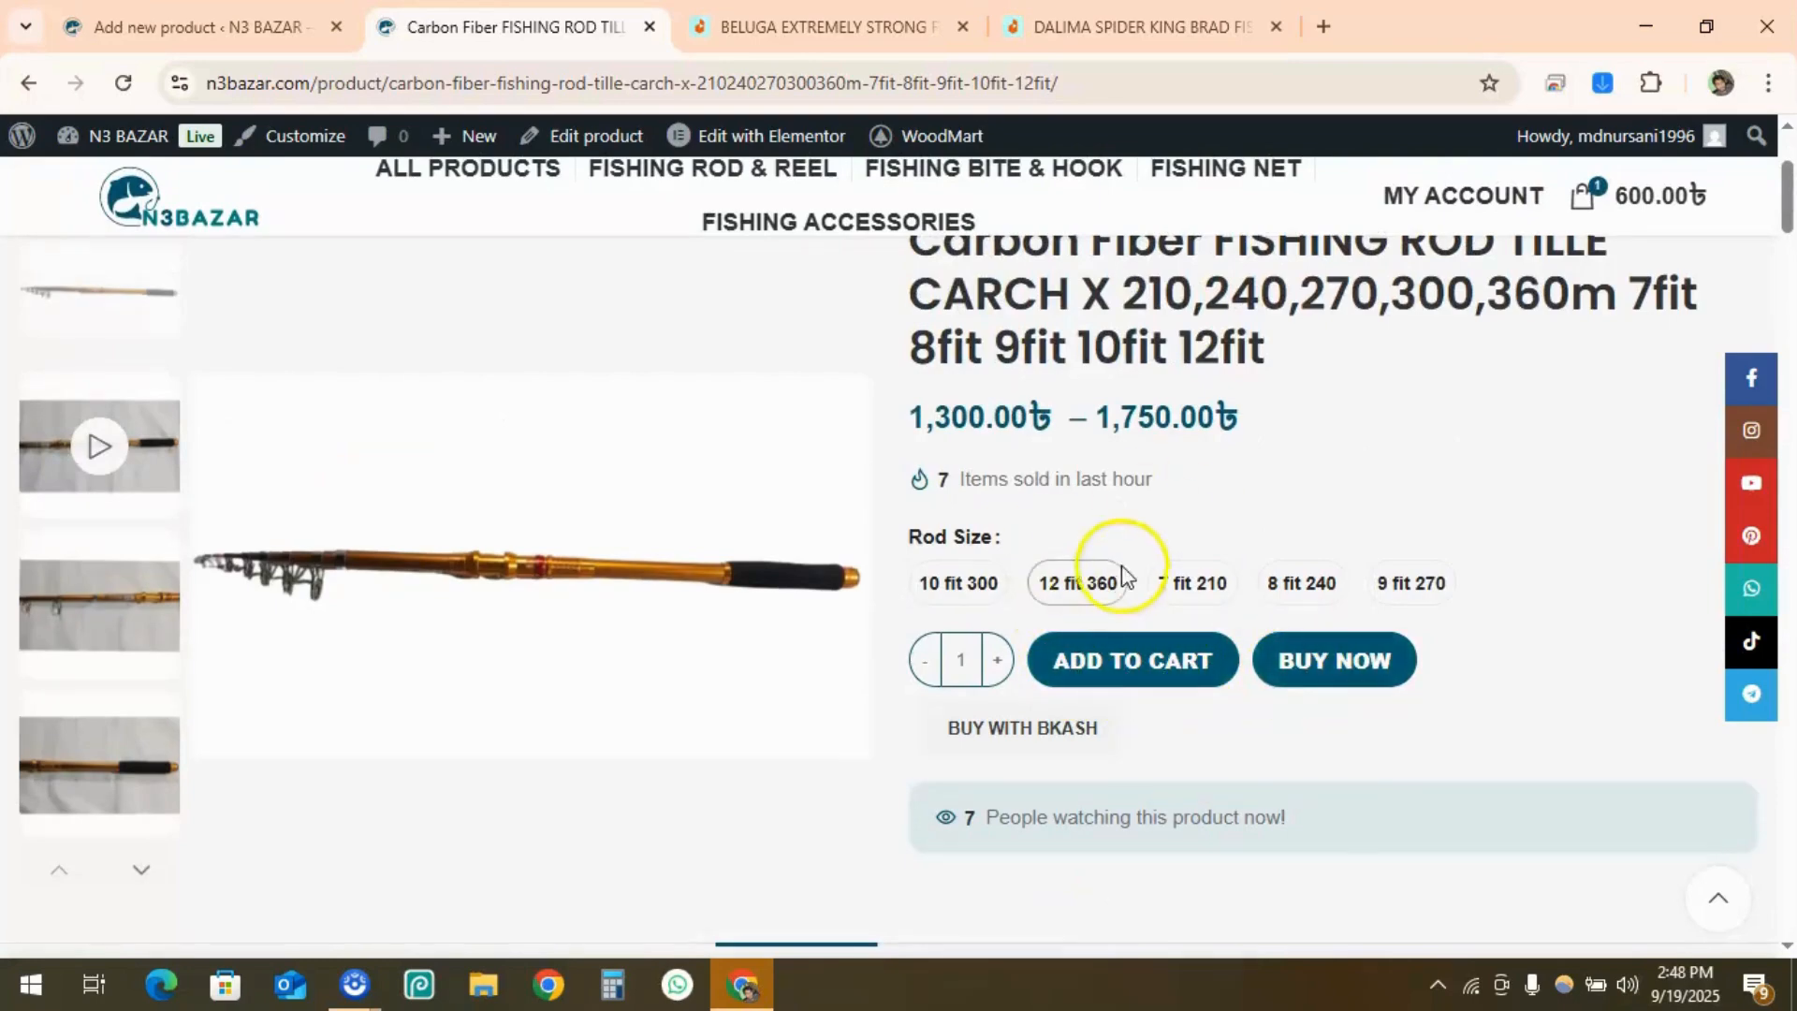
scroll(1114, 811, down, 4)
scroll(1104, 679, up, 3)
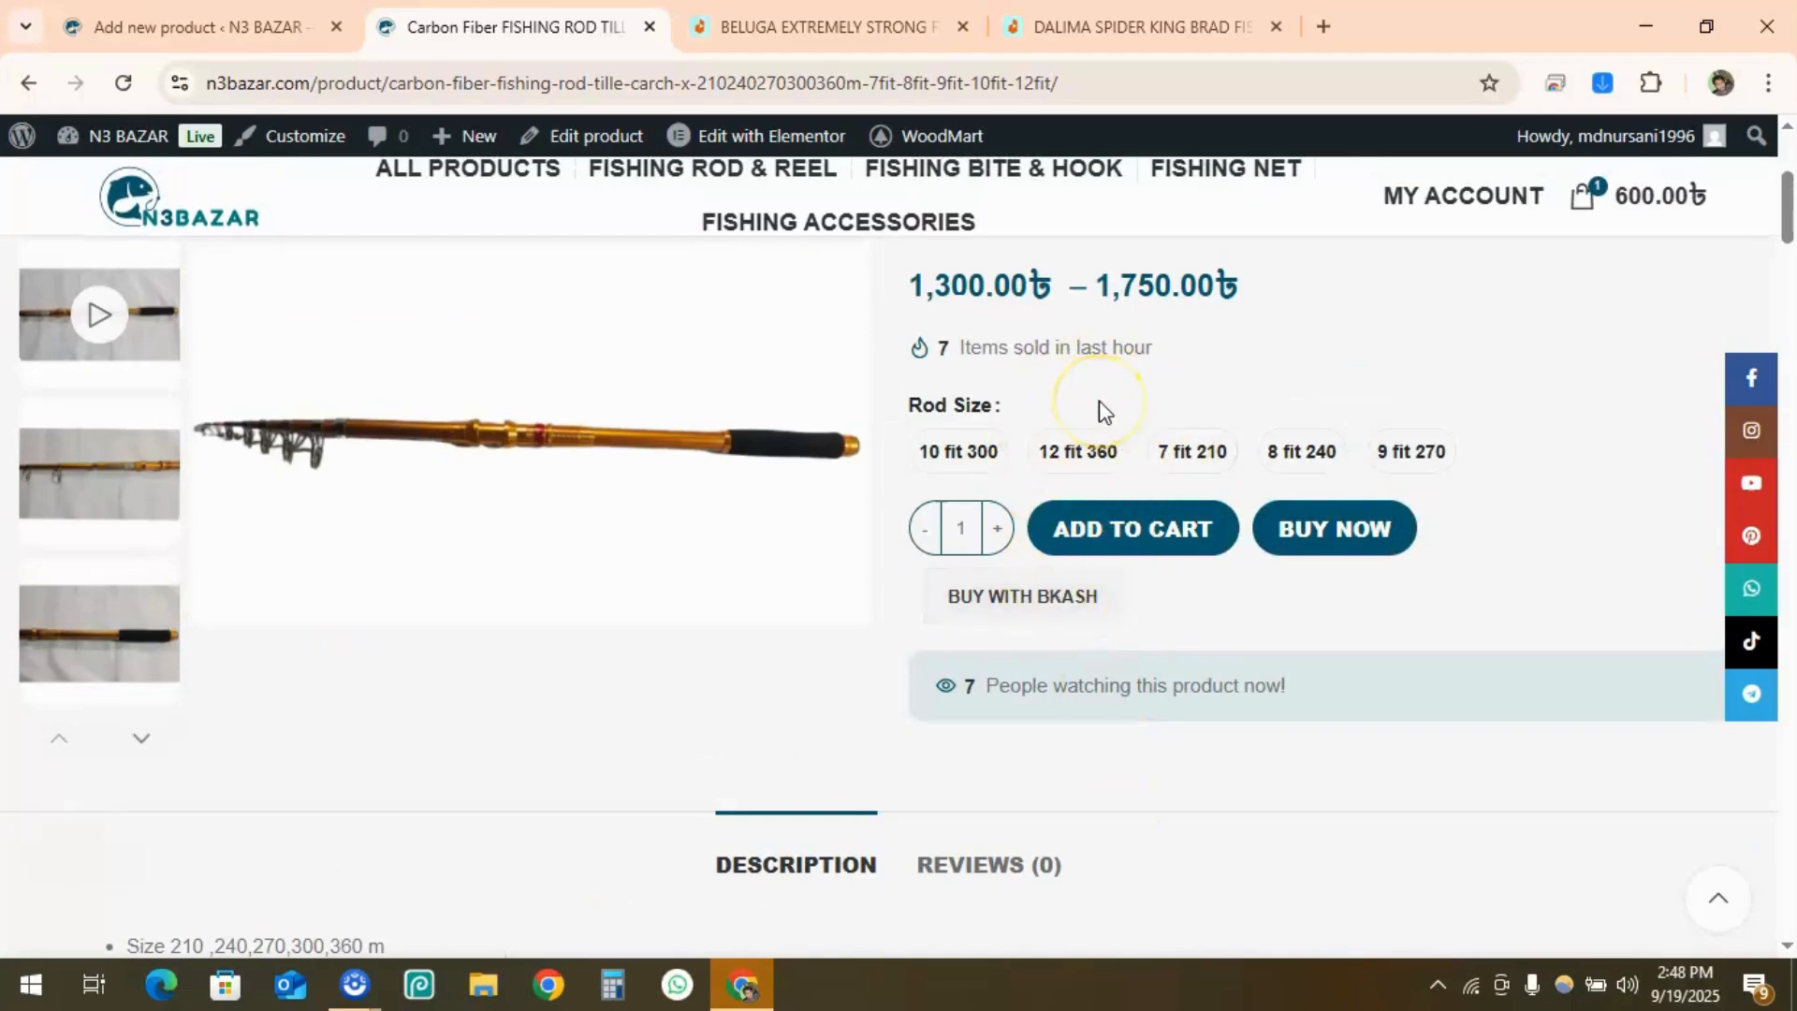
scroll(842, 396, down, 5)
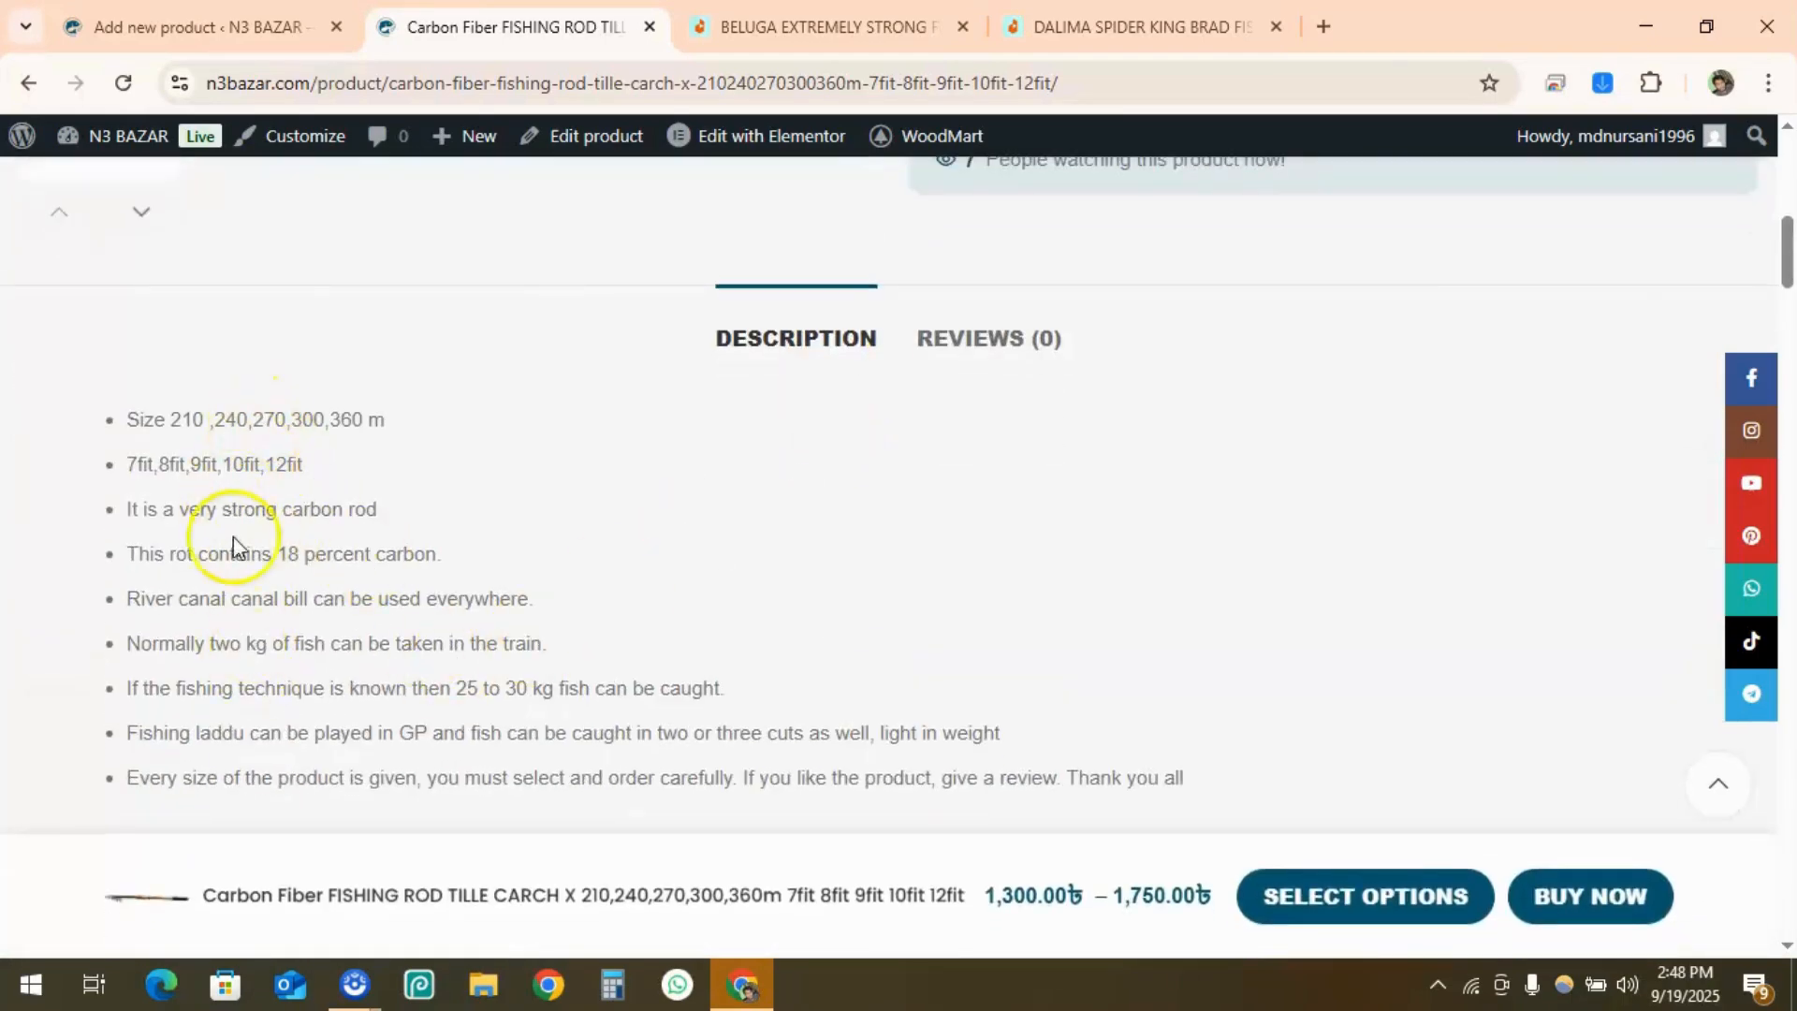
scroll(324, 655, up, 9)
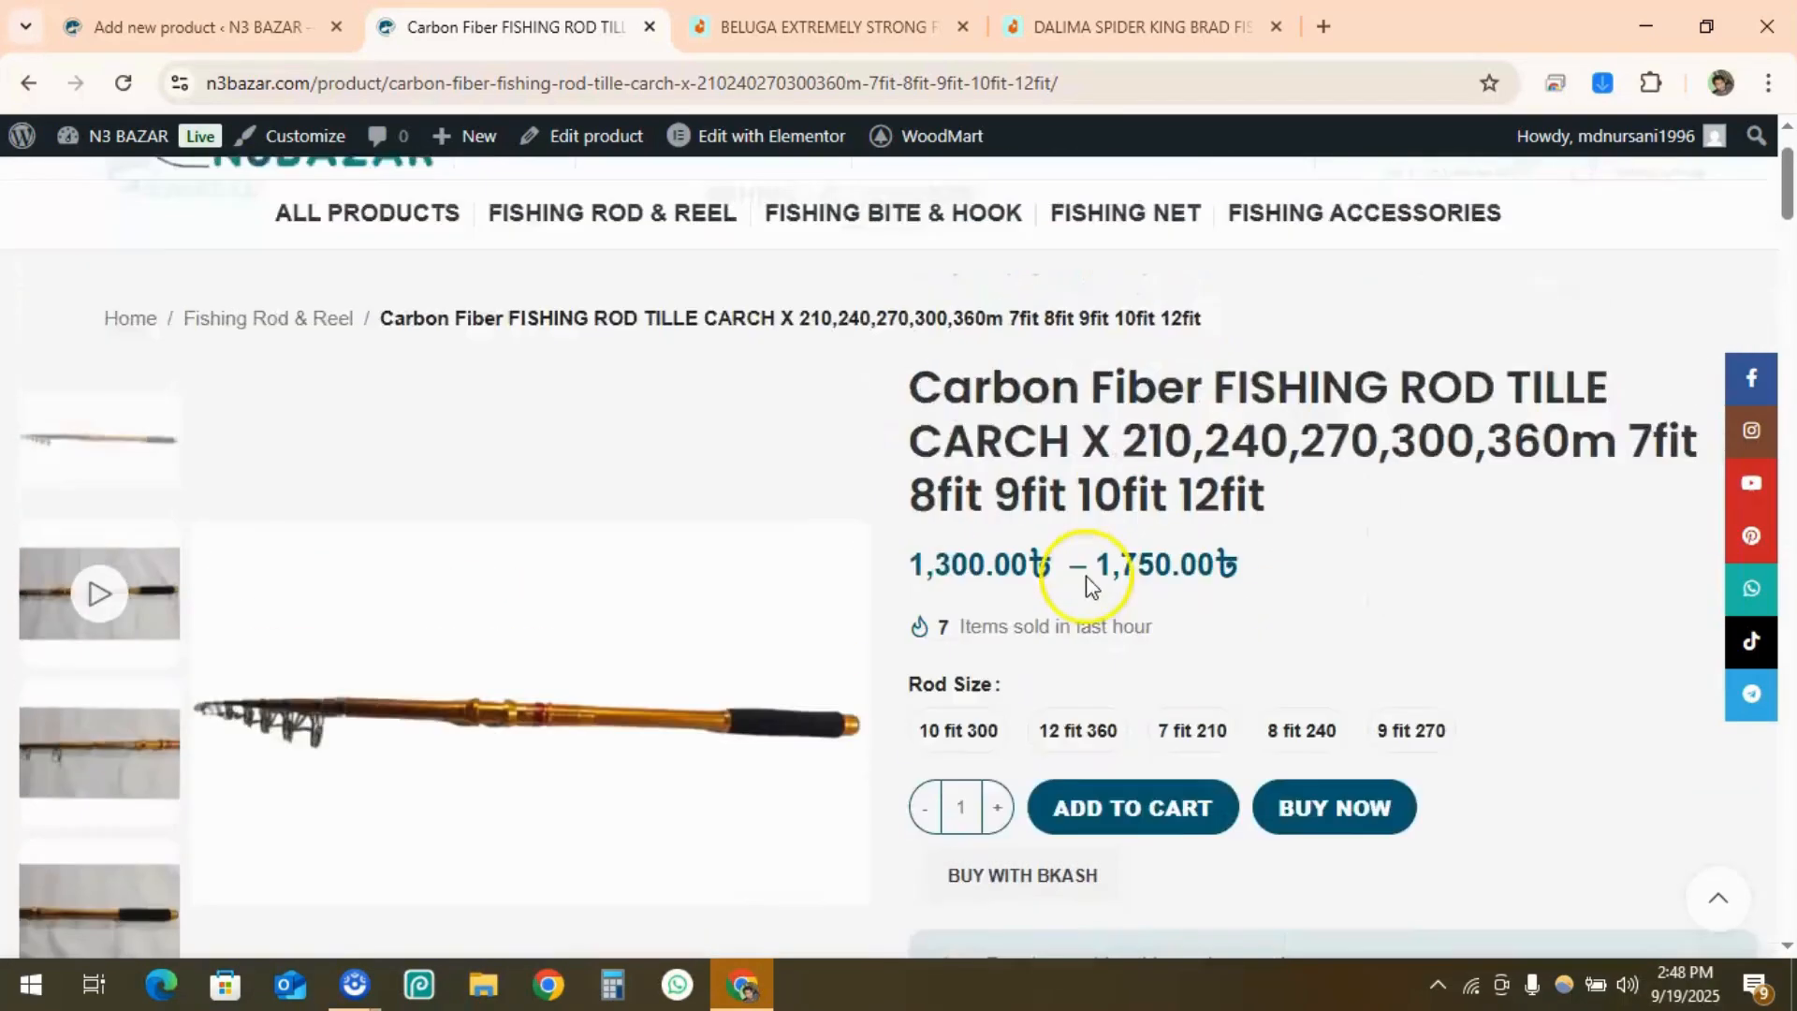
scroll(1085, 585, up, 1)
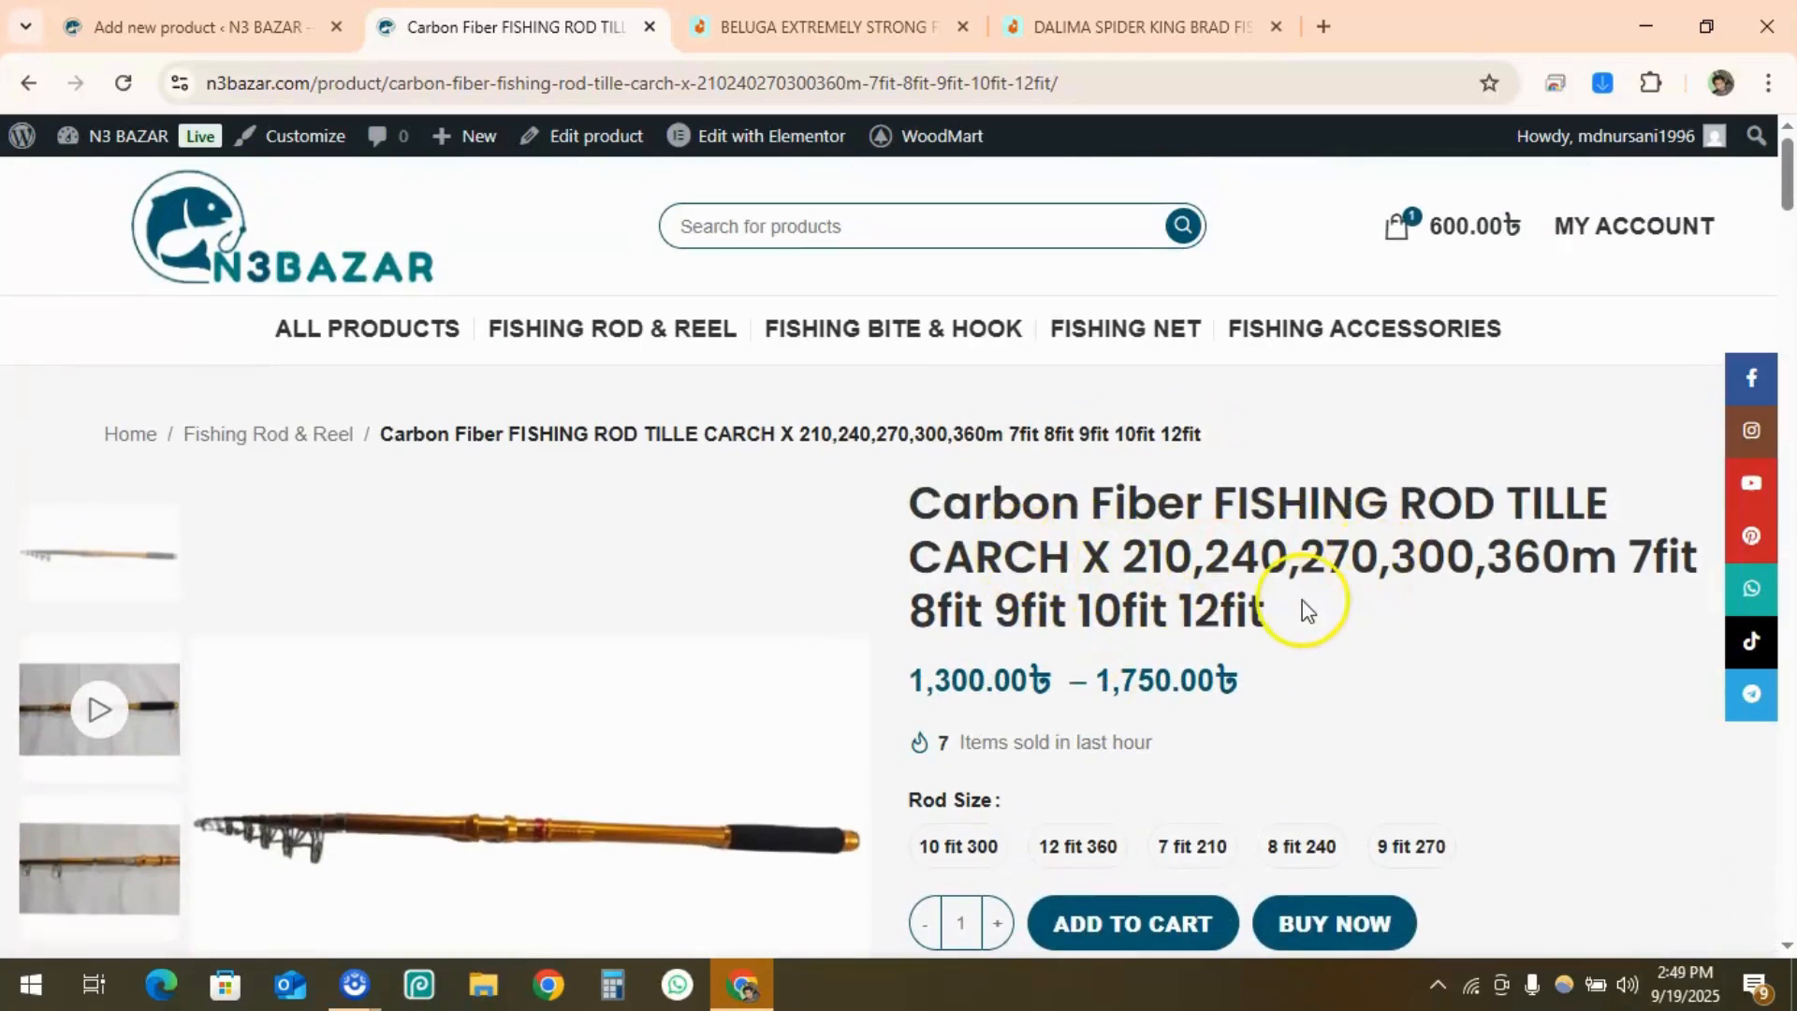
Return to the new product form and collapse the product short description section
click(164, 28)
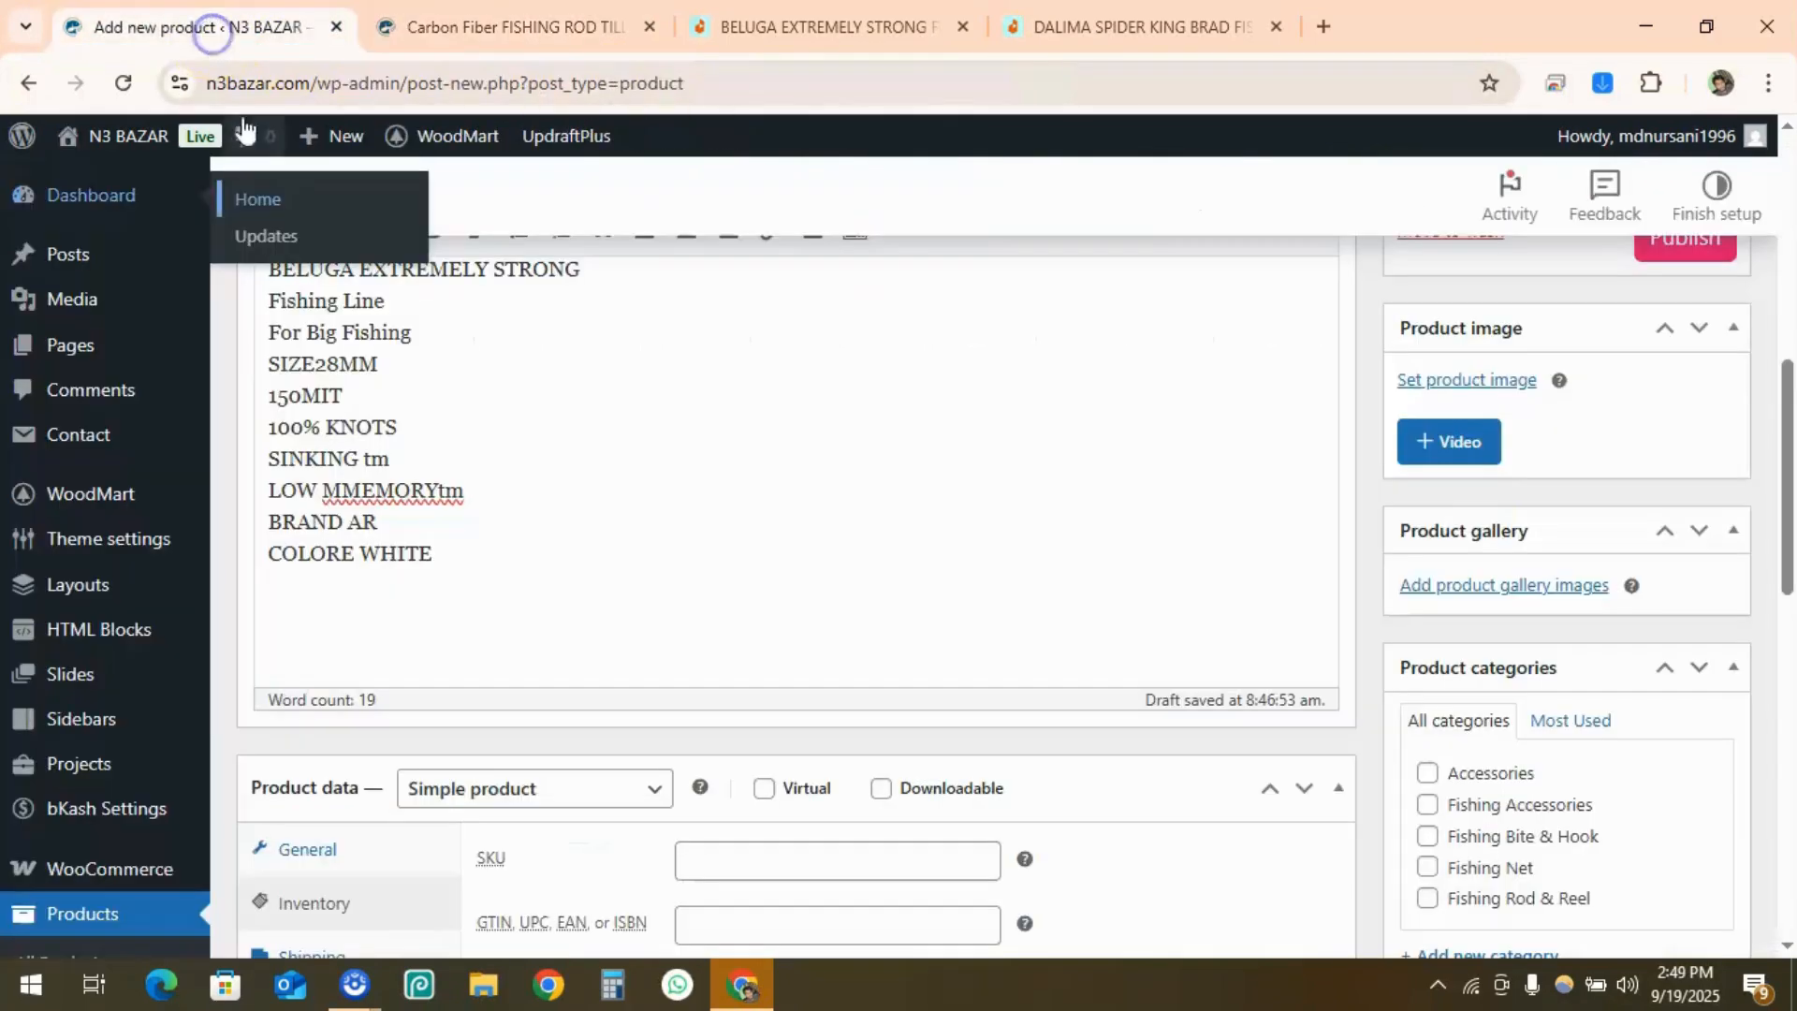
scroll(743, 573, down, 5)
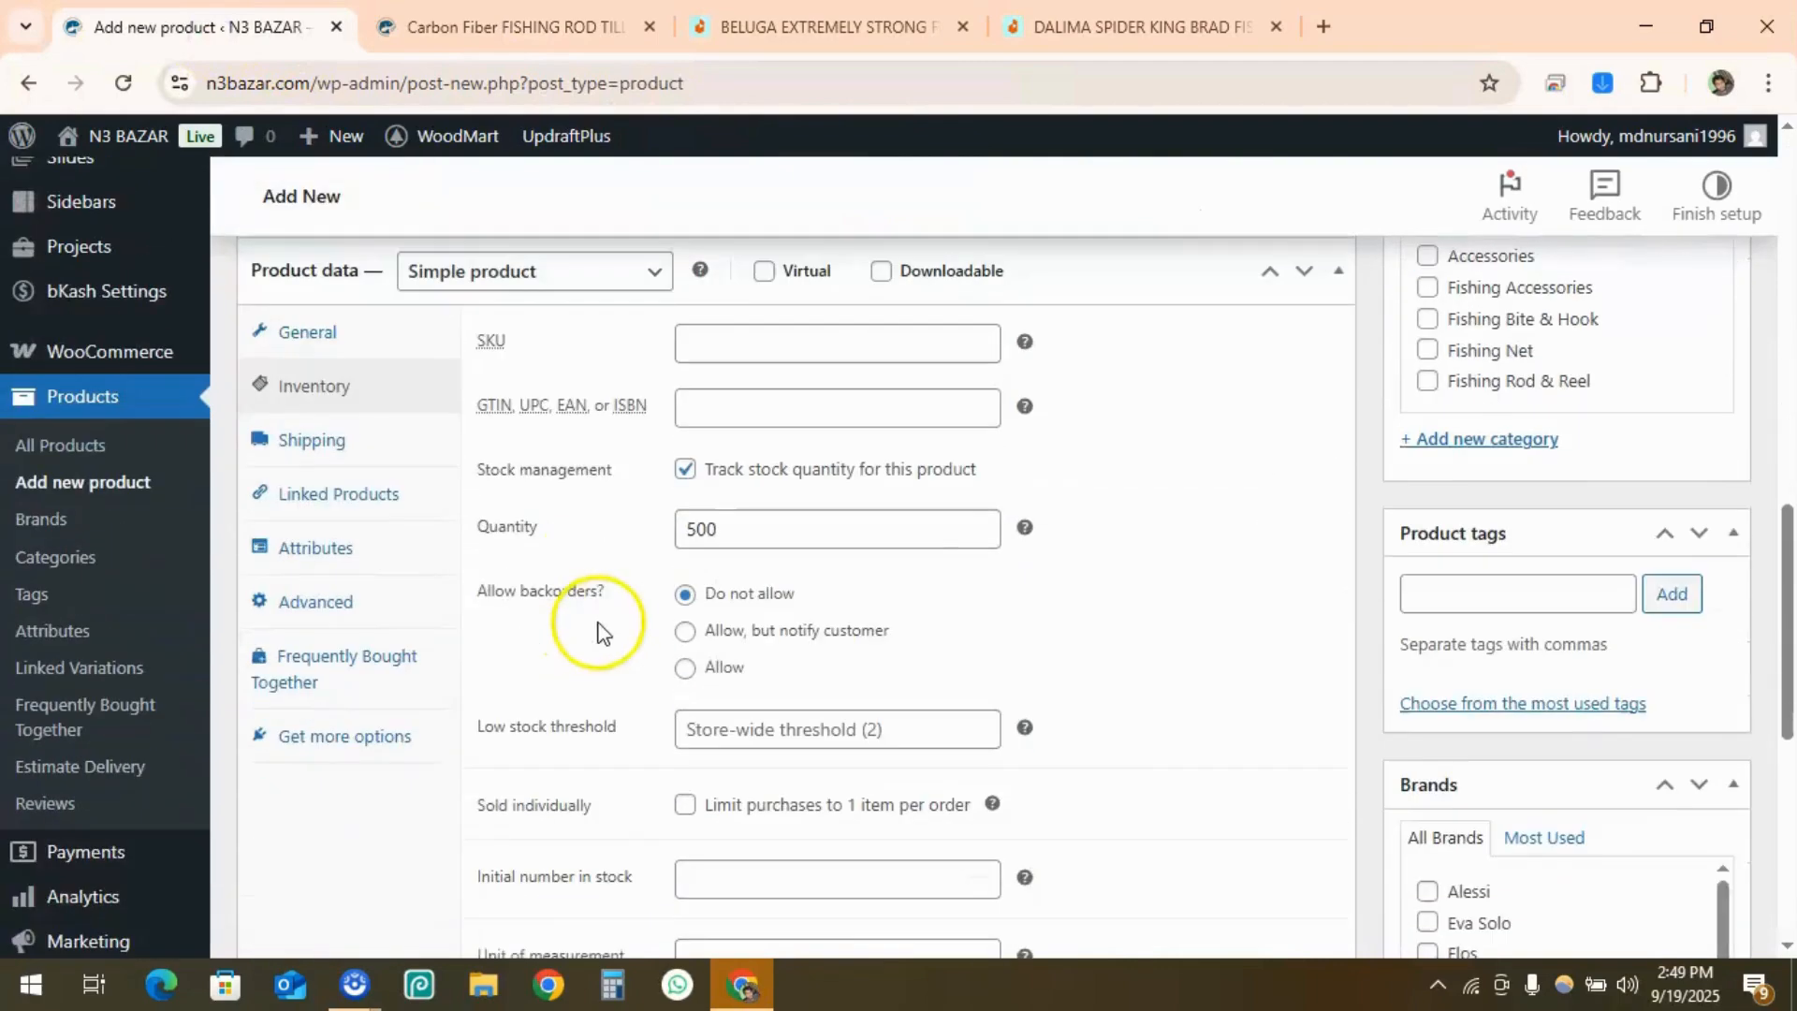
scroll(588, 681, down, 5)
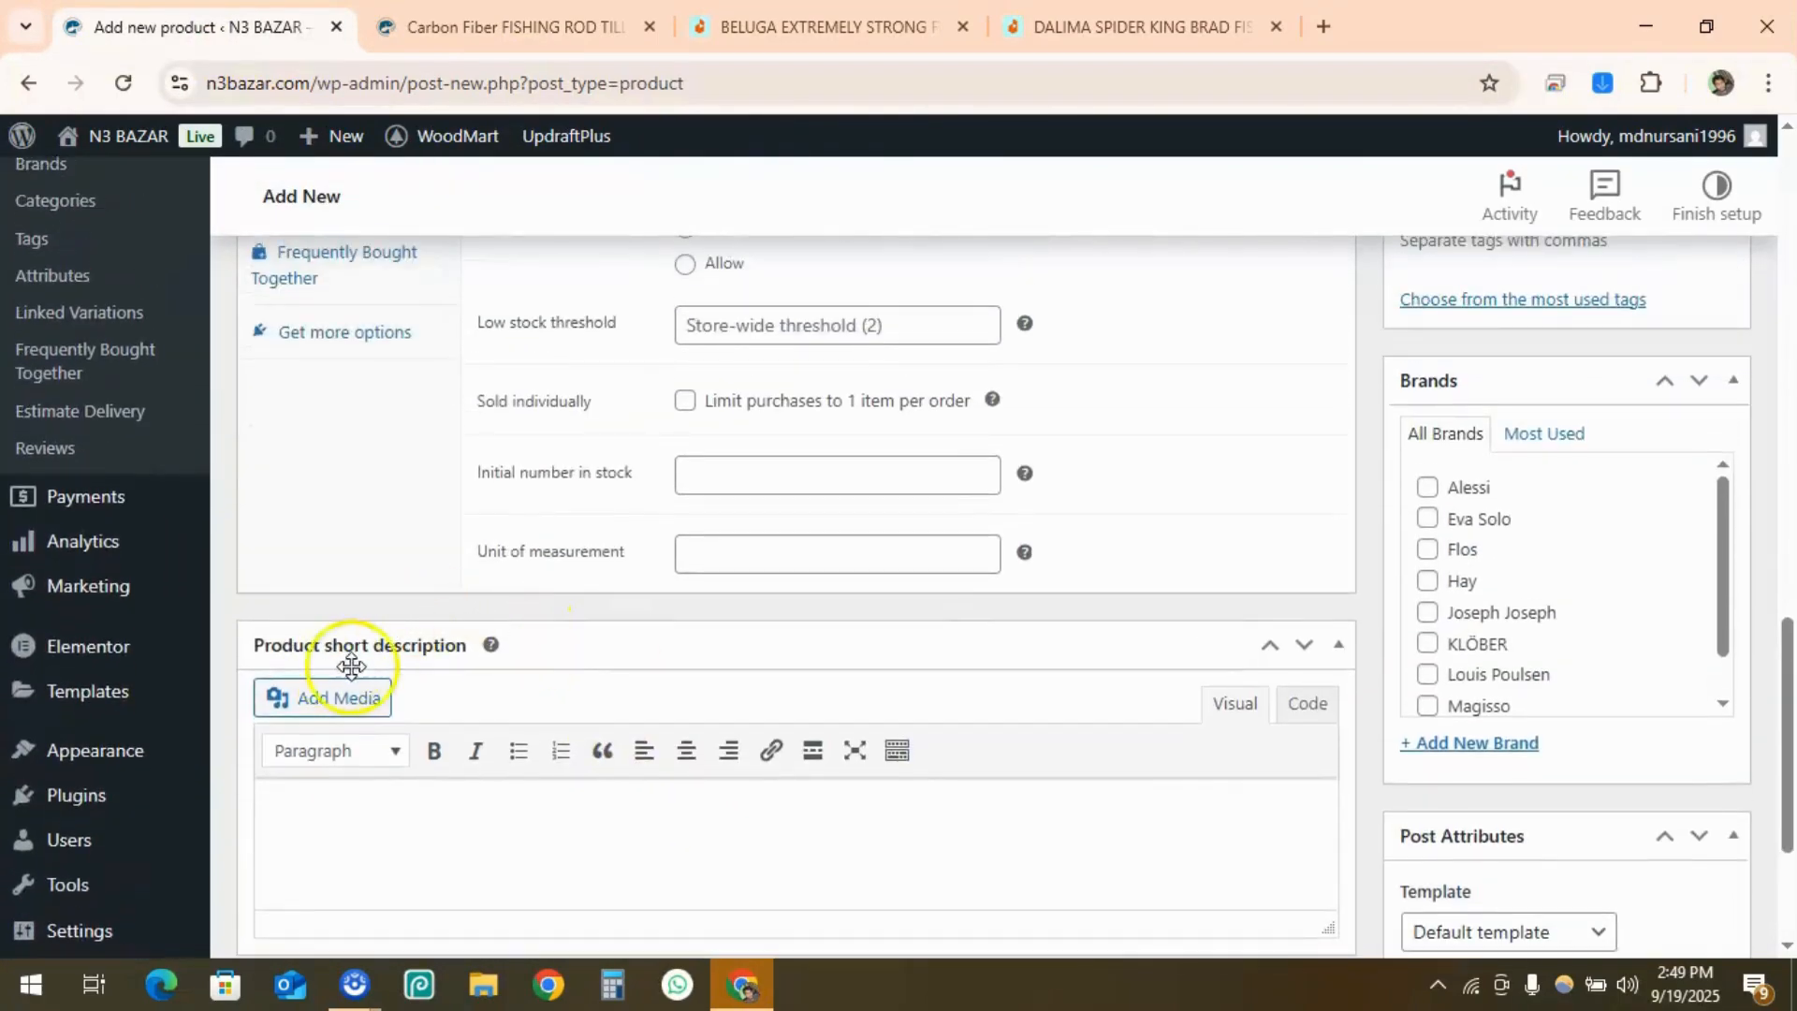
click(1338, 651)
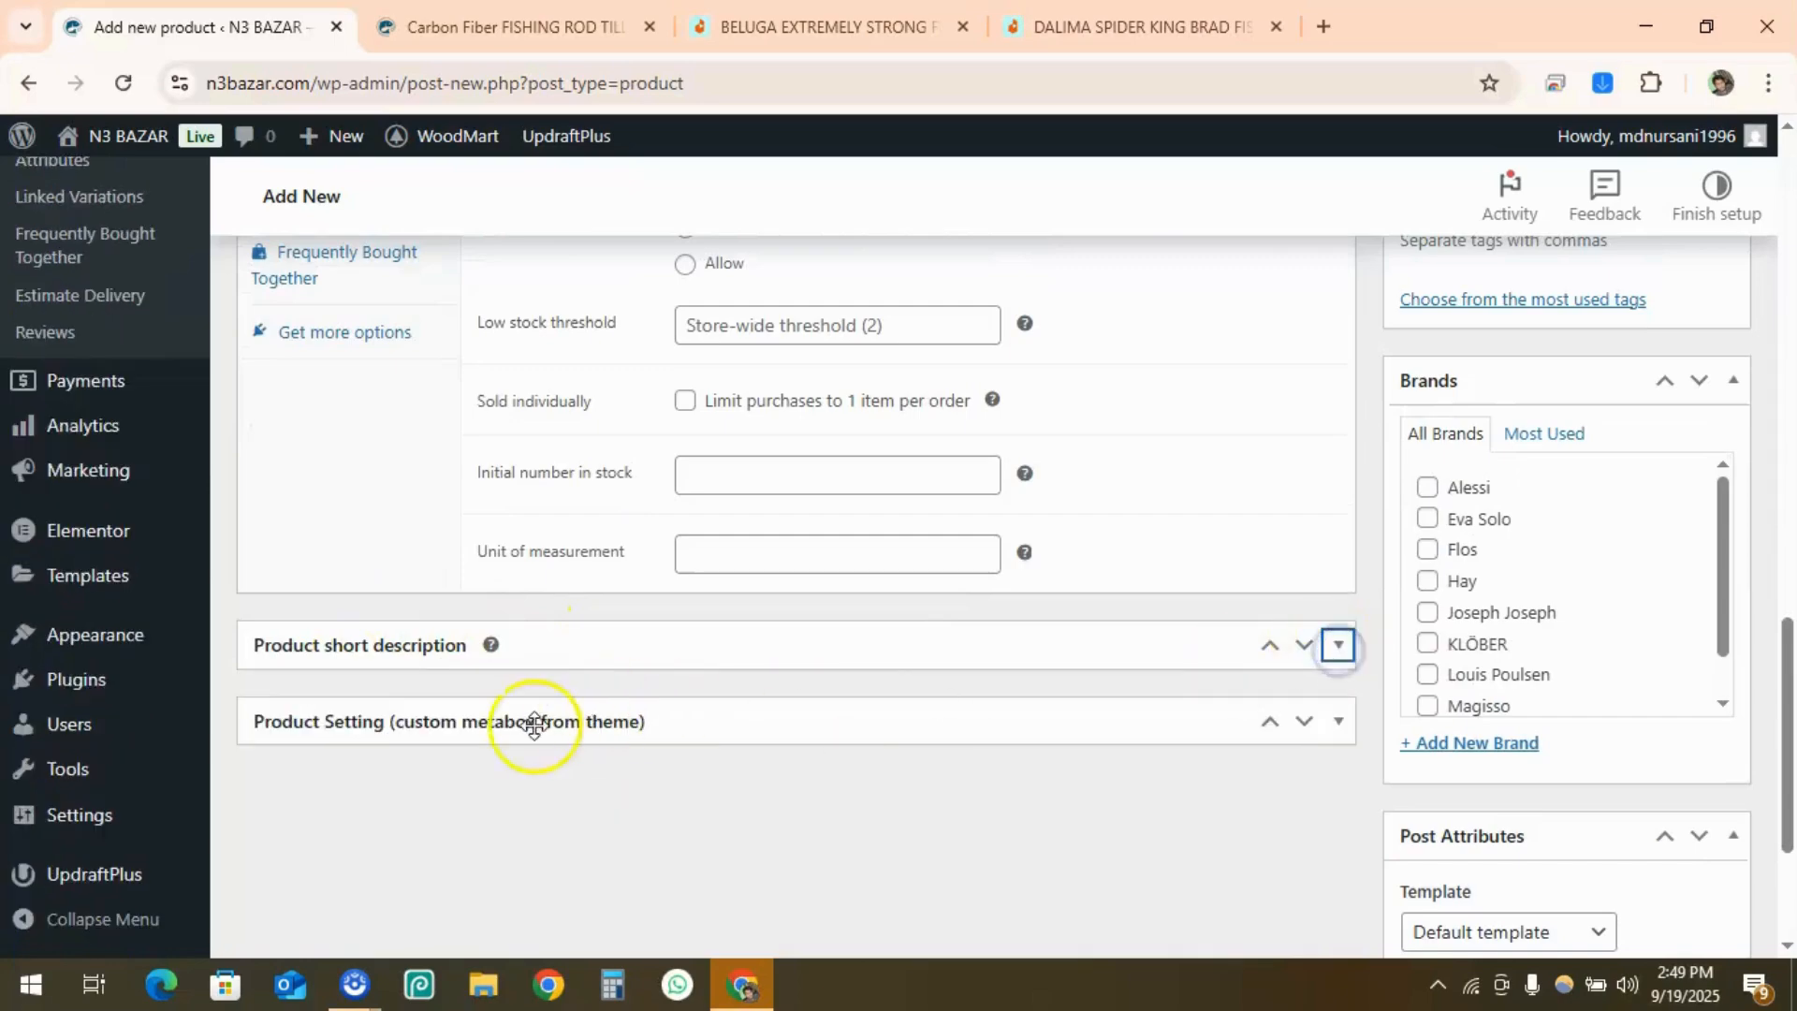
Review the fishing line's title and description, then its regular price and inventory settings
scroll(1031, 730, up, 15)
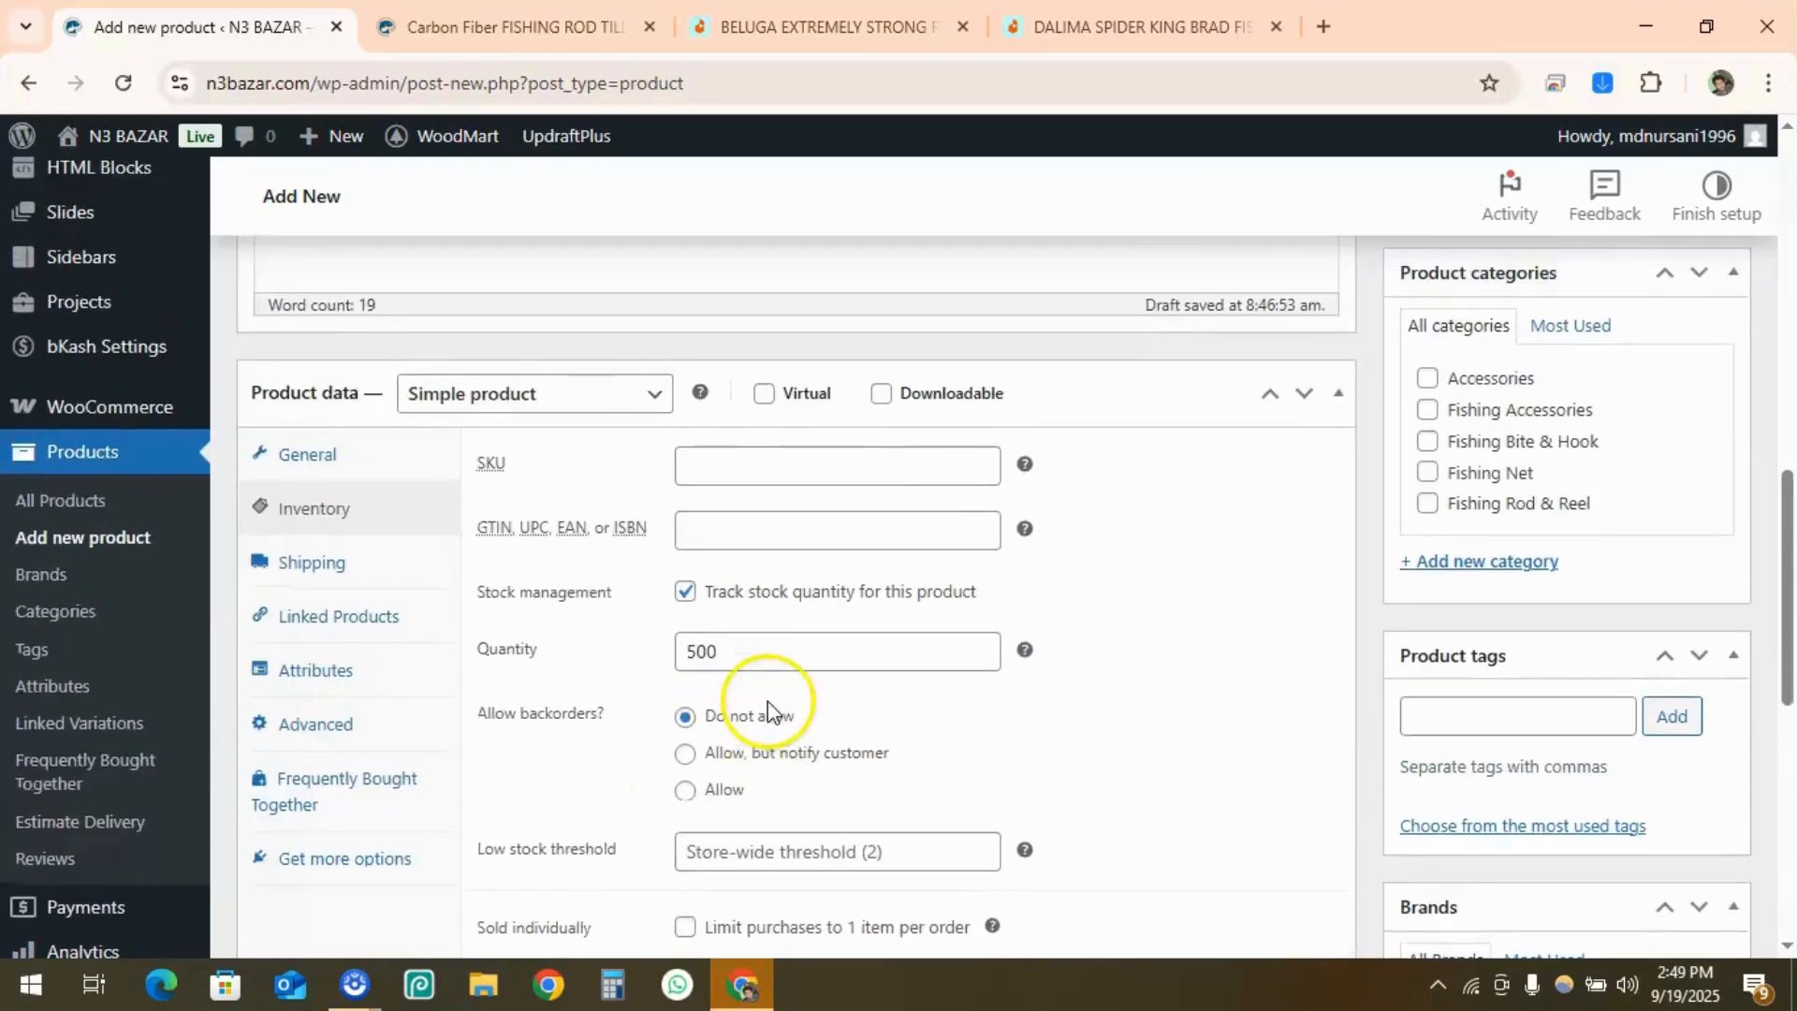
scroll(743, 582, down, 1)
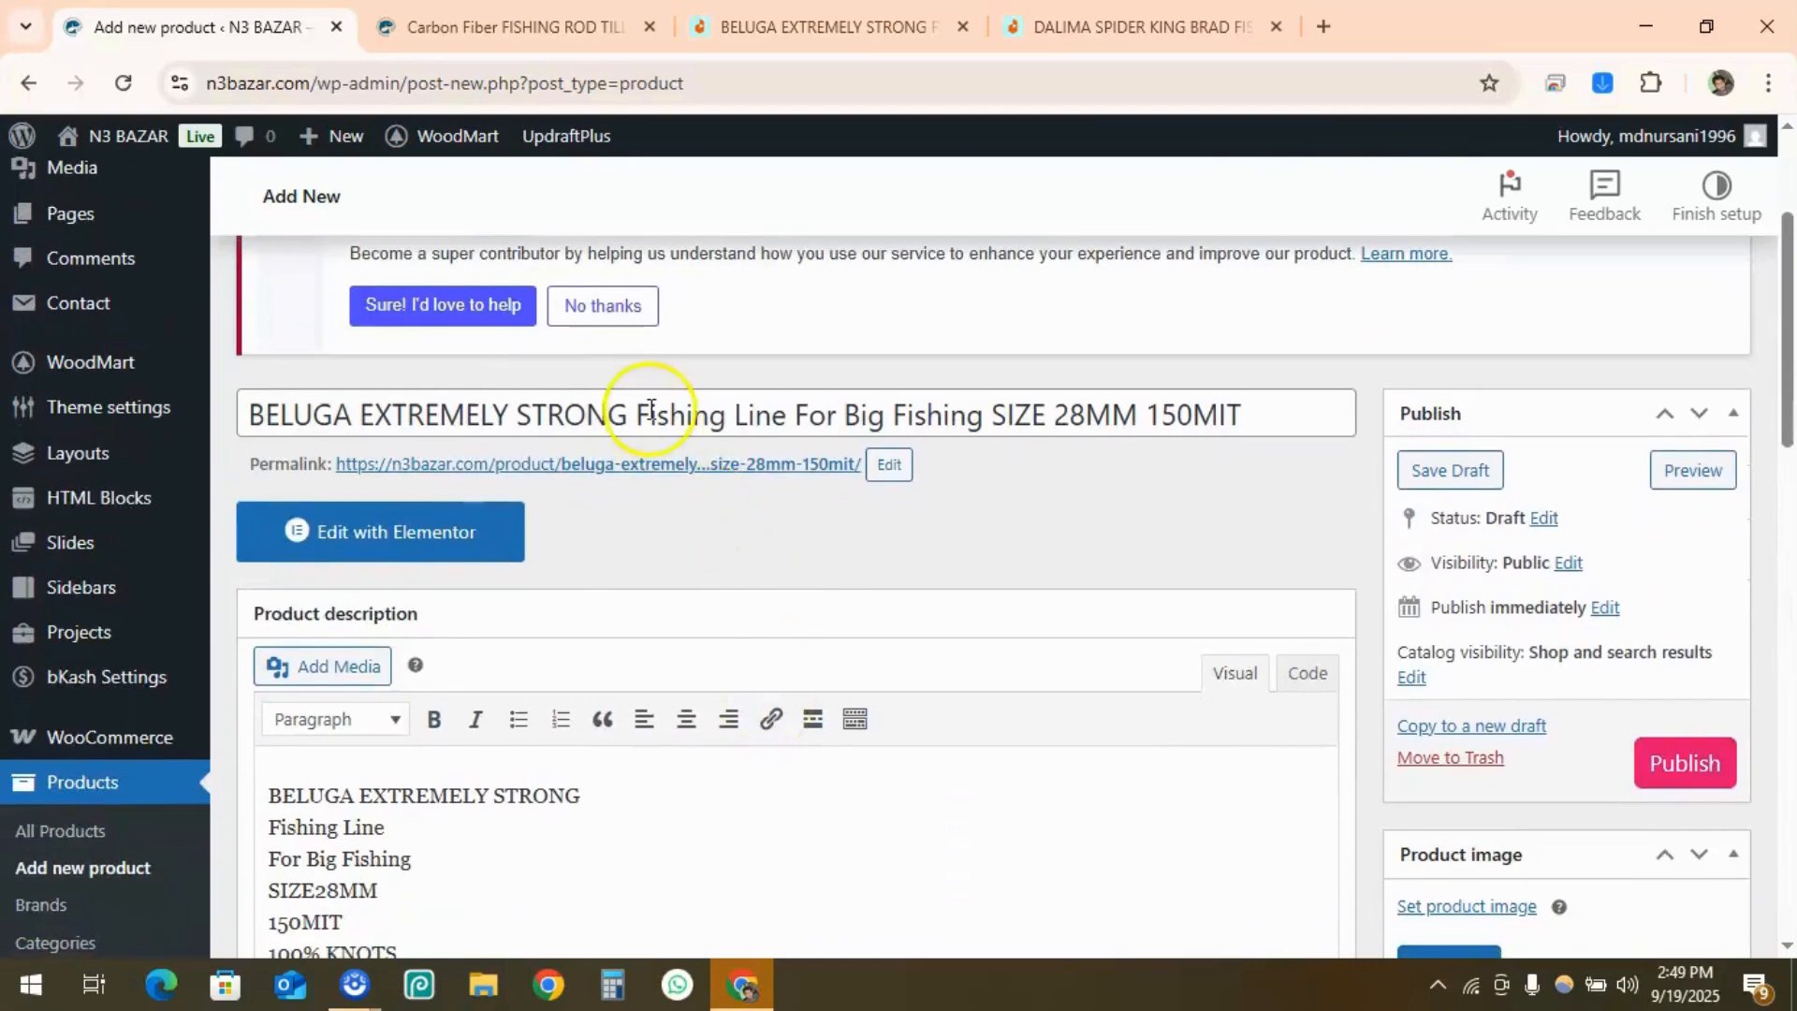
scroll(500, 702, down, 4)
scroll(497, 576, down, 5)
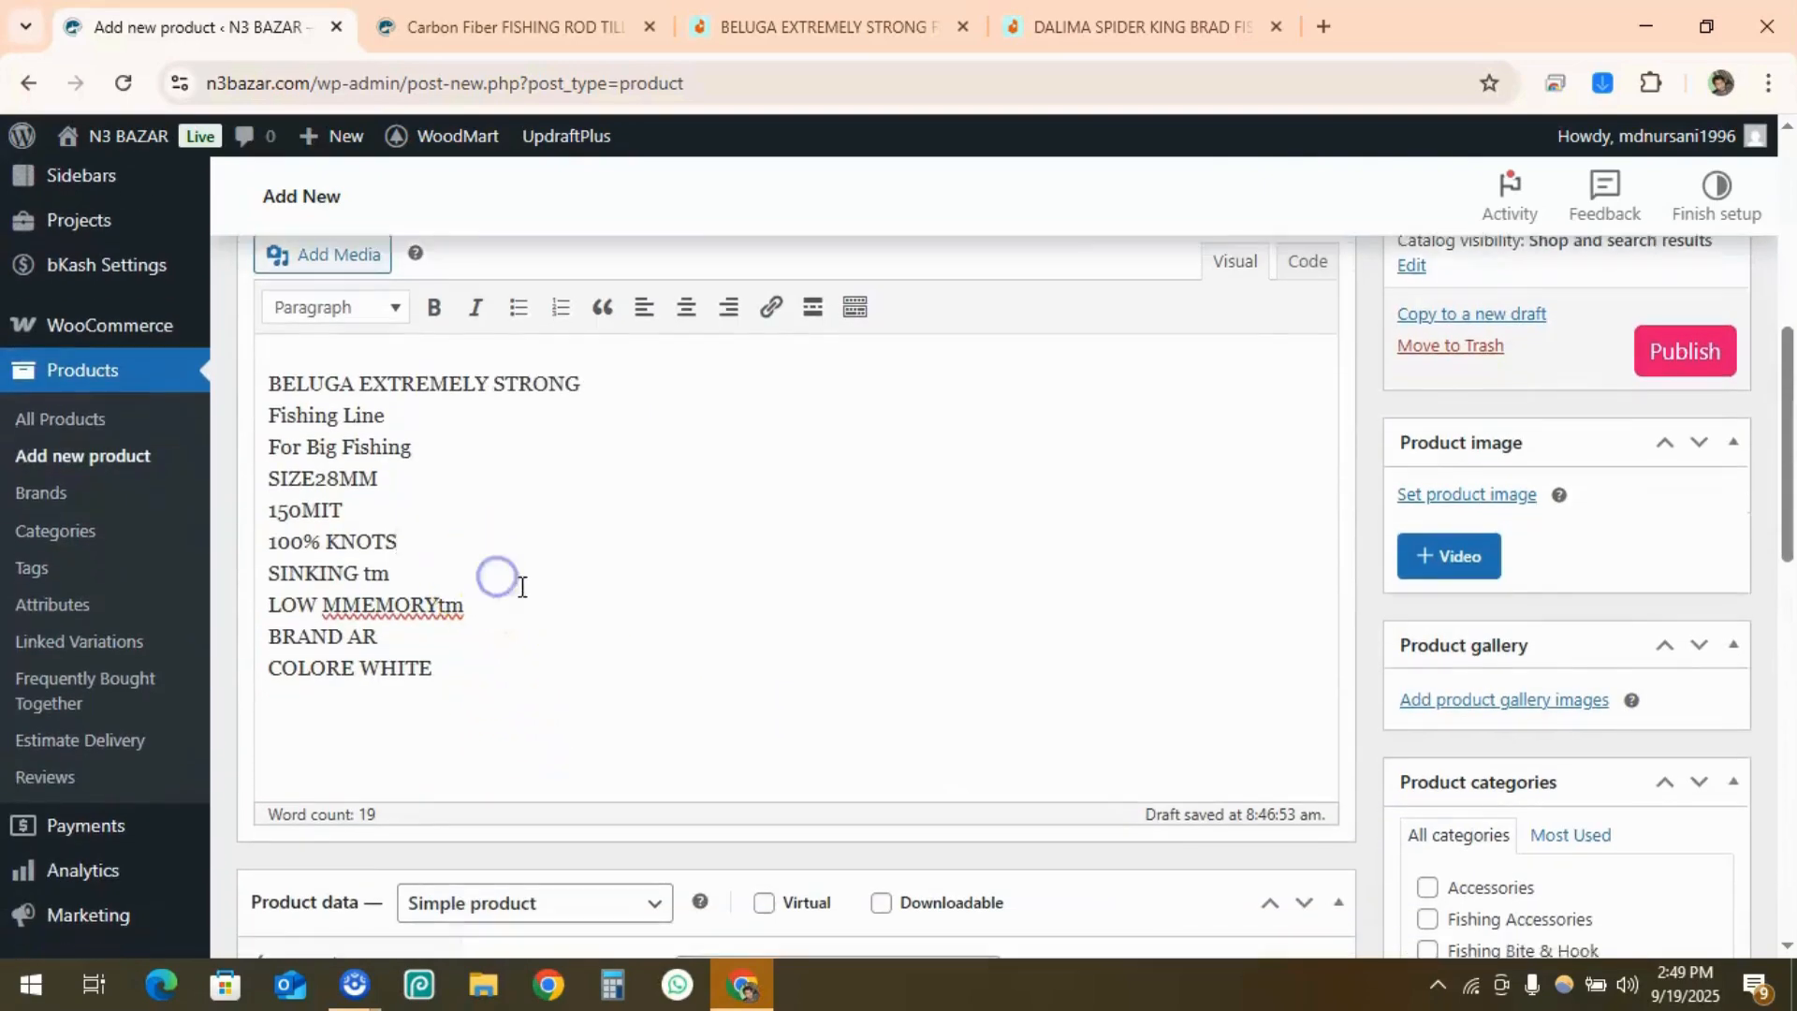
click(309, 459)
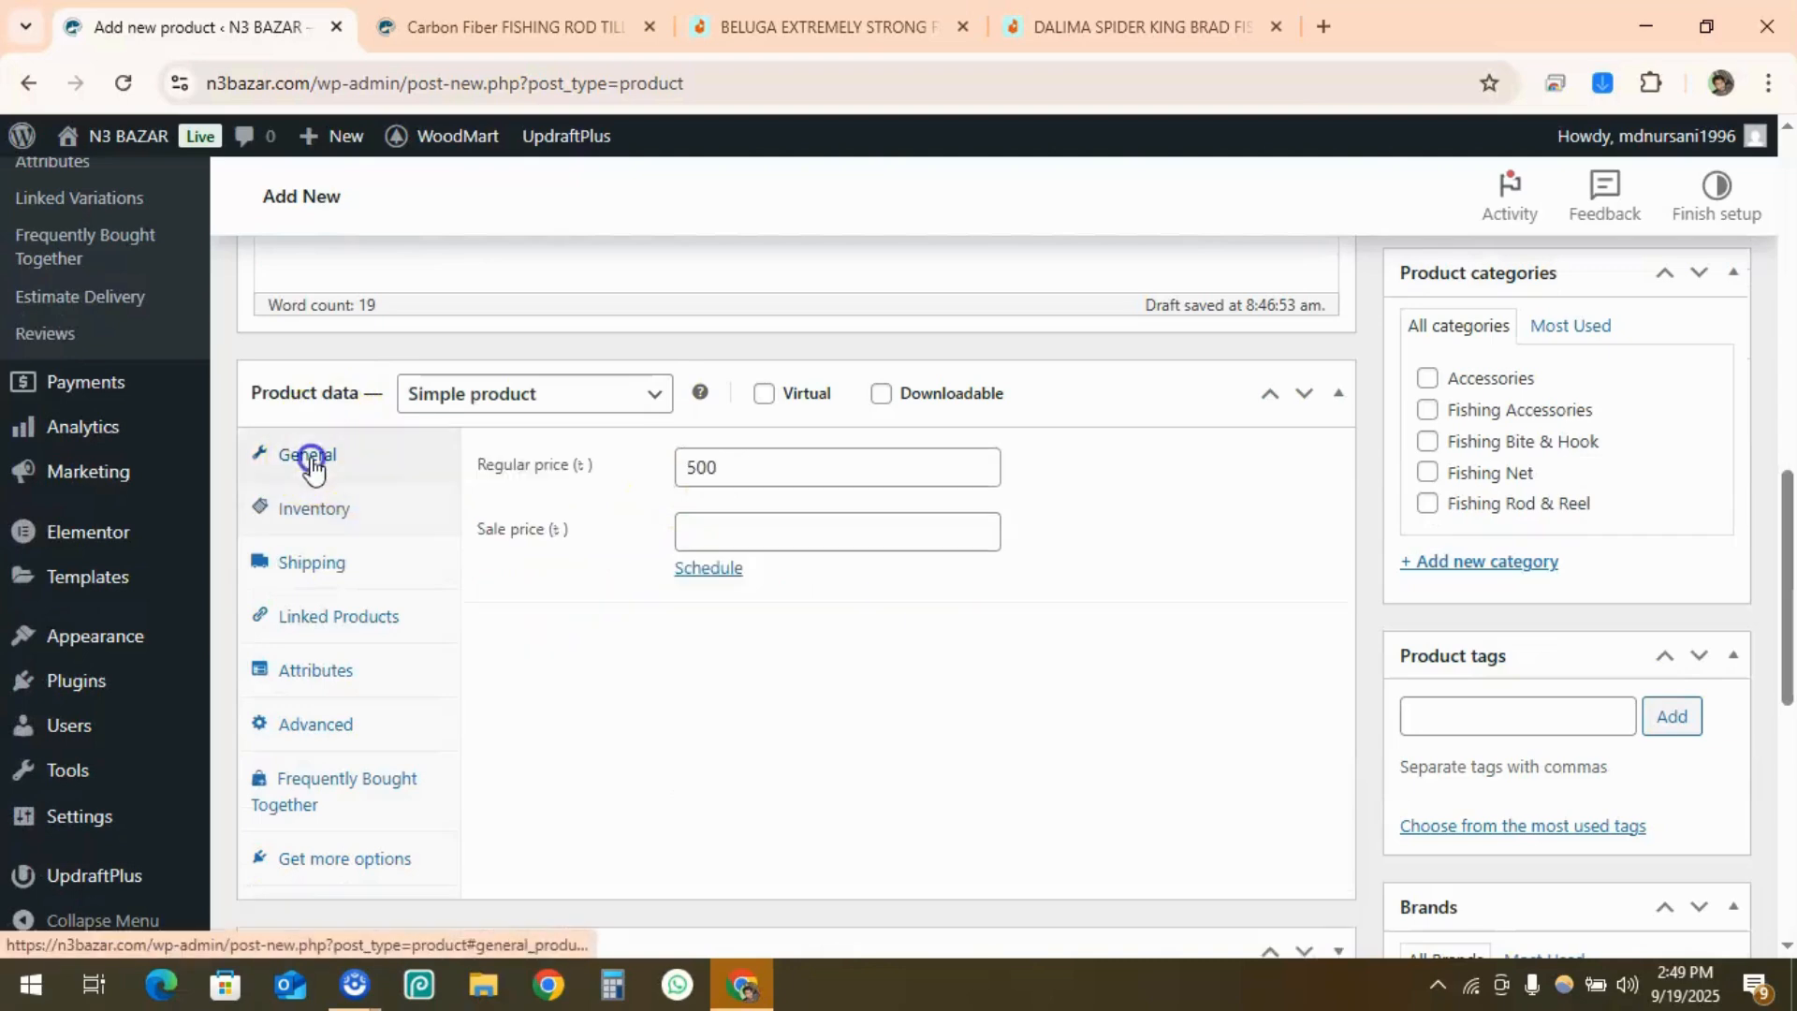
click(730, 466)
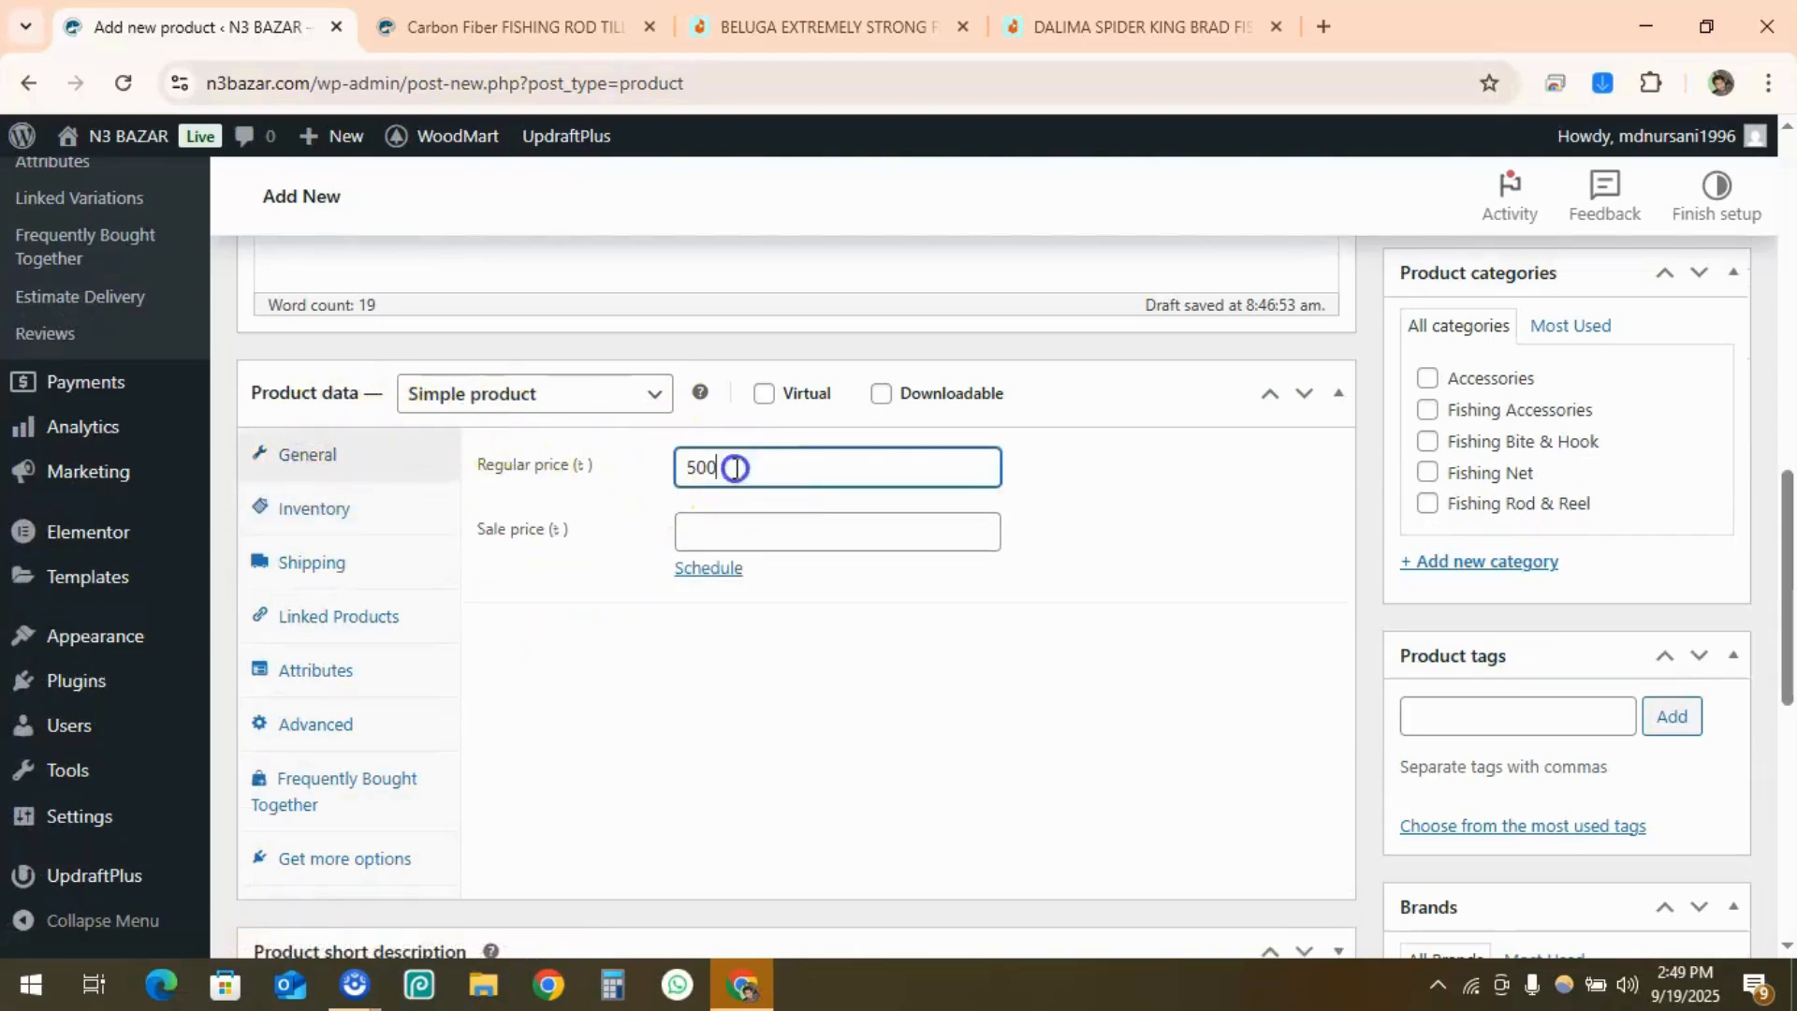
click(319, 510)
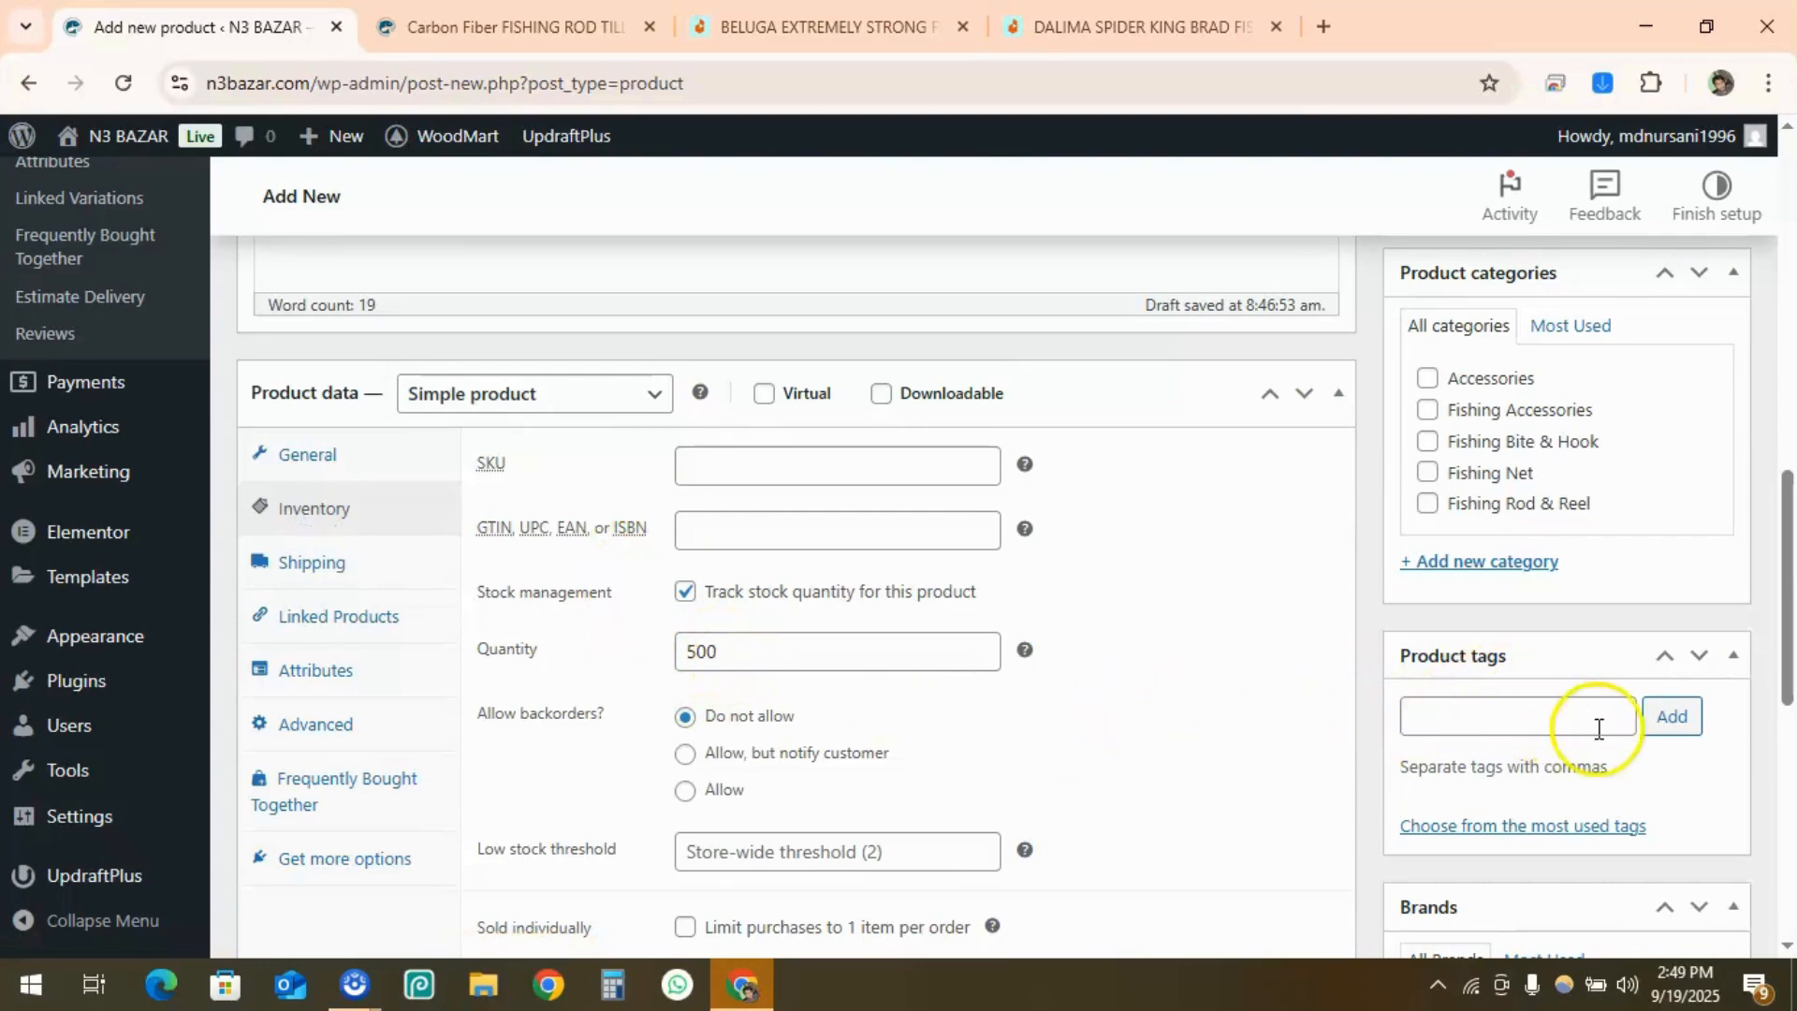
Review the product categories, product image and product gallery sections of the new product form
scroll(1558, 693, down, 2)
scroll(1552, 678, up, 4)
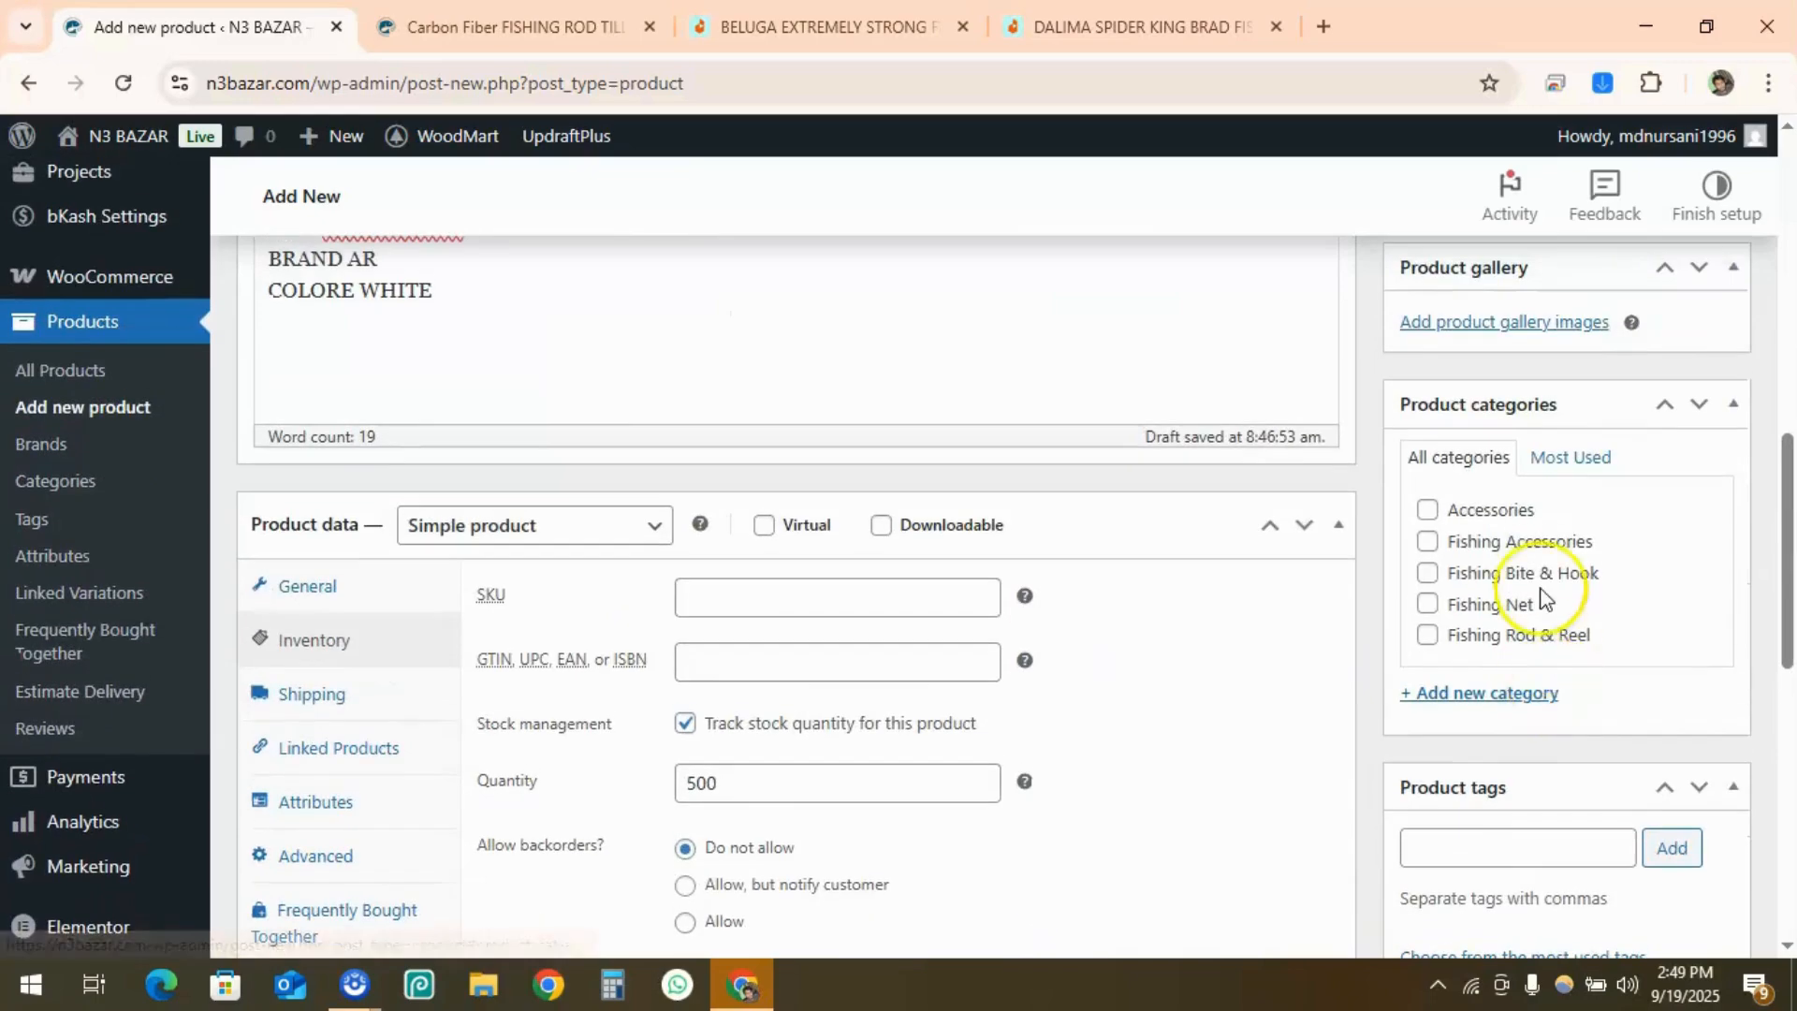
scroll(1419, 590, up, 10)
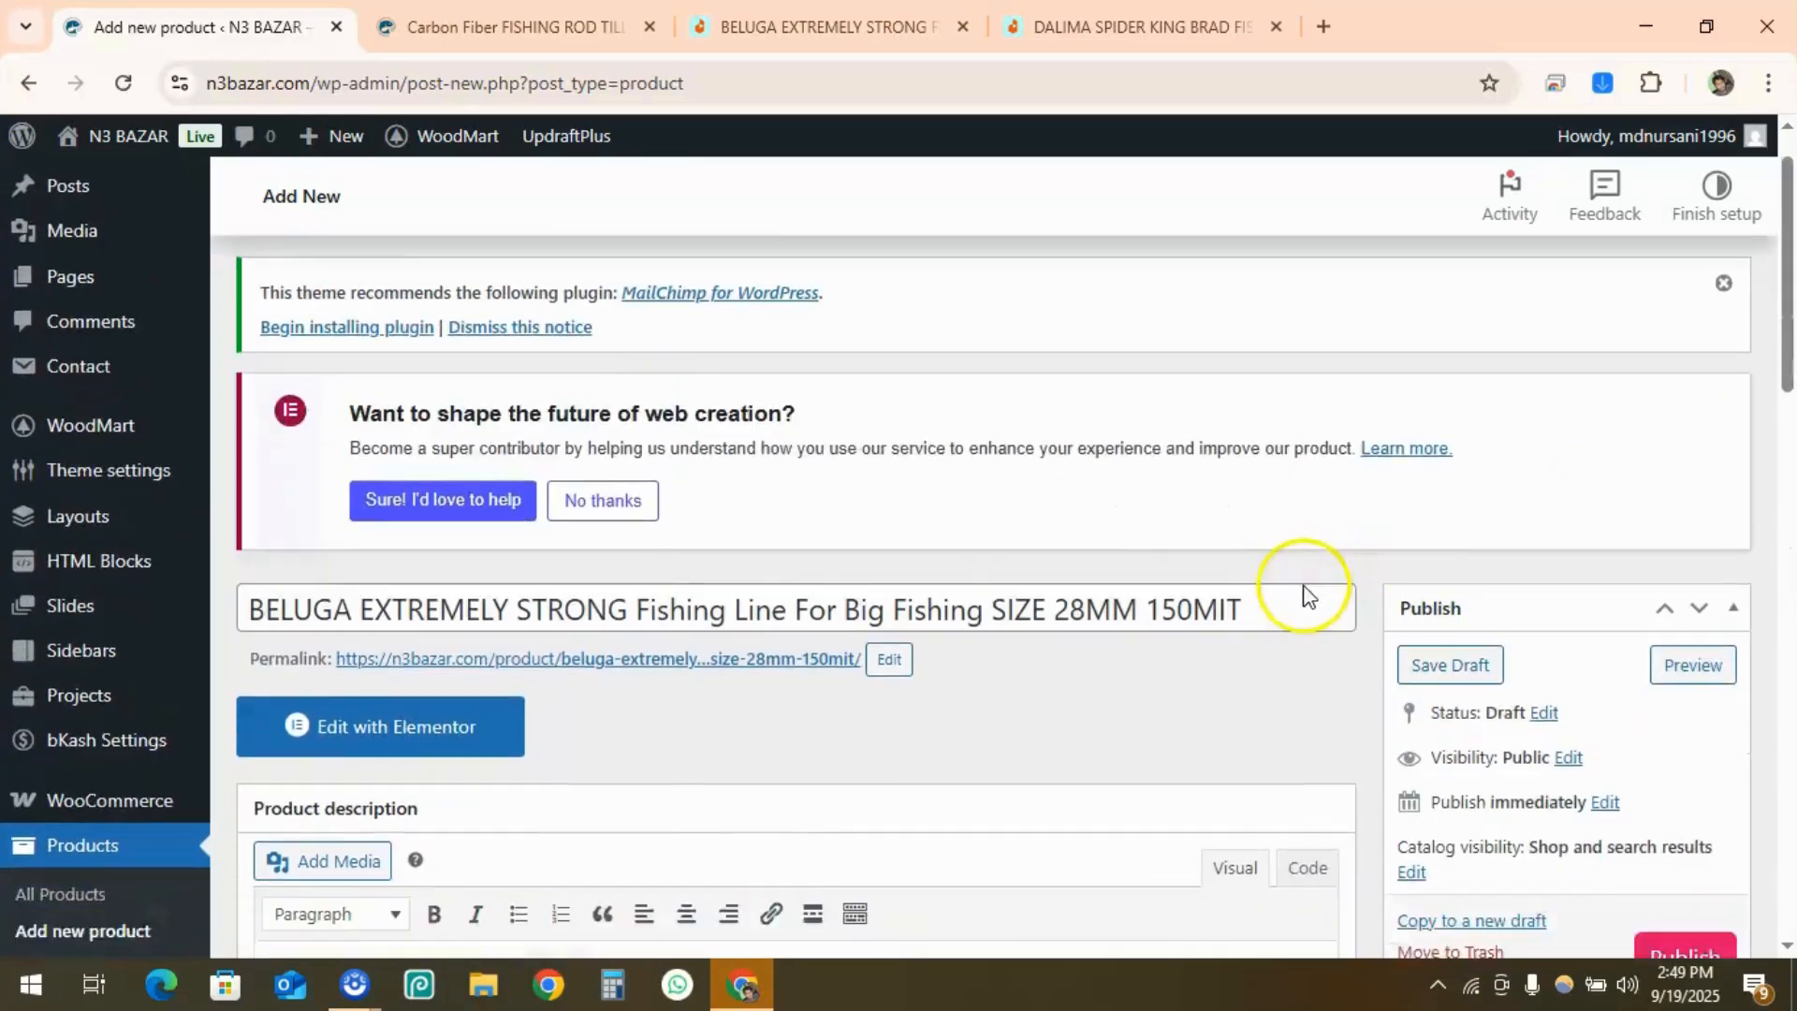
scroll(1468, 658, down, 4)
scroll(1666, 514, down, 3)
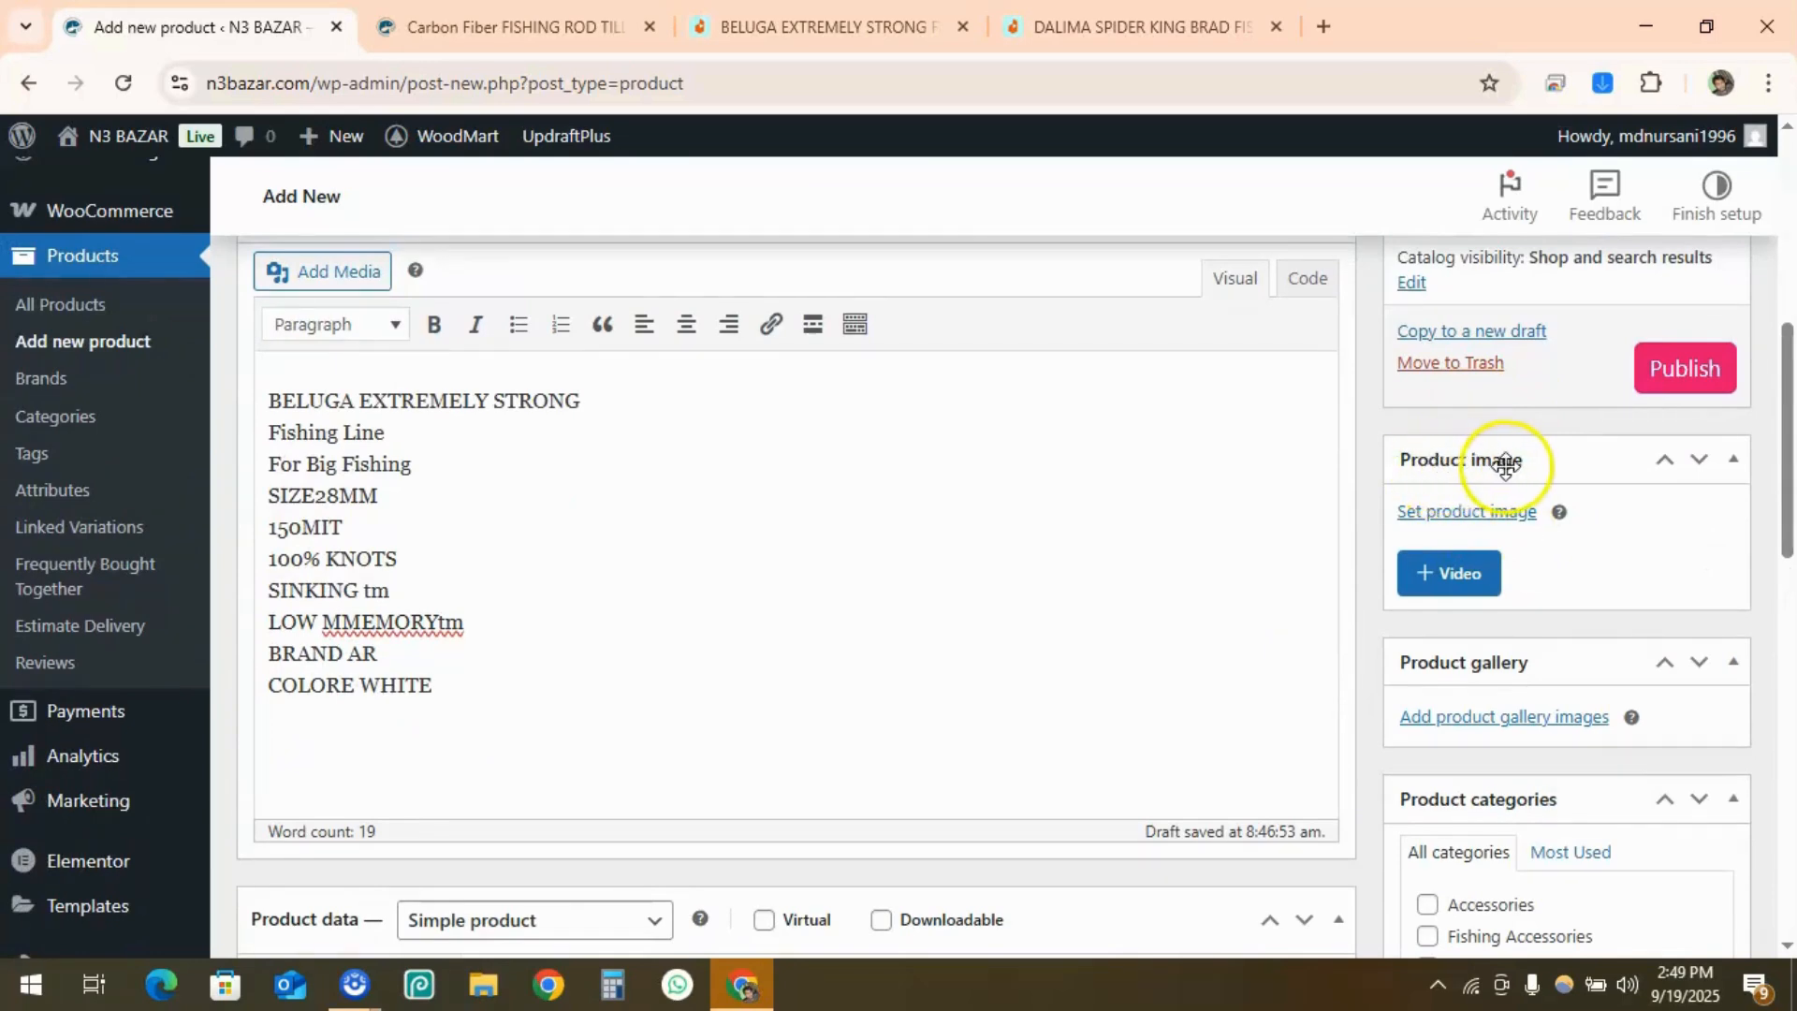
scroll(1525, 469, down, 2)
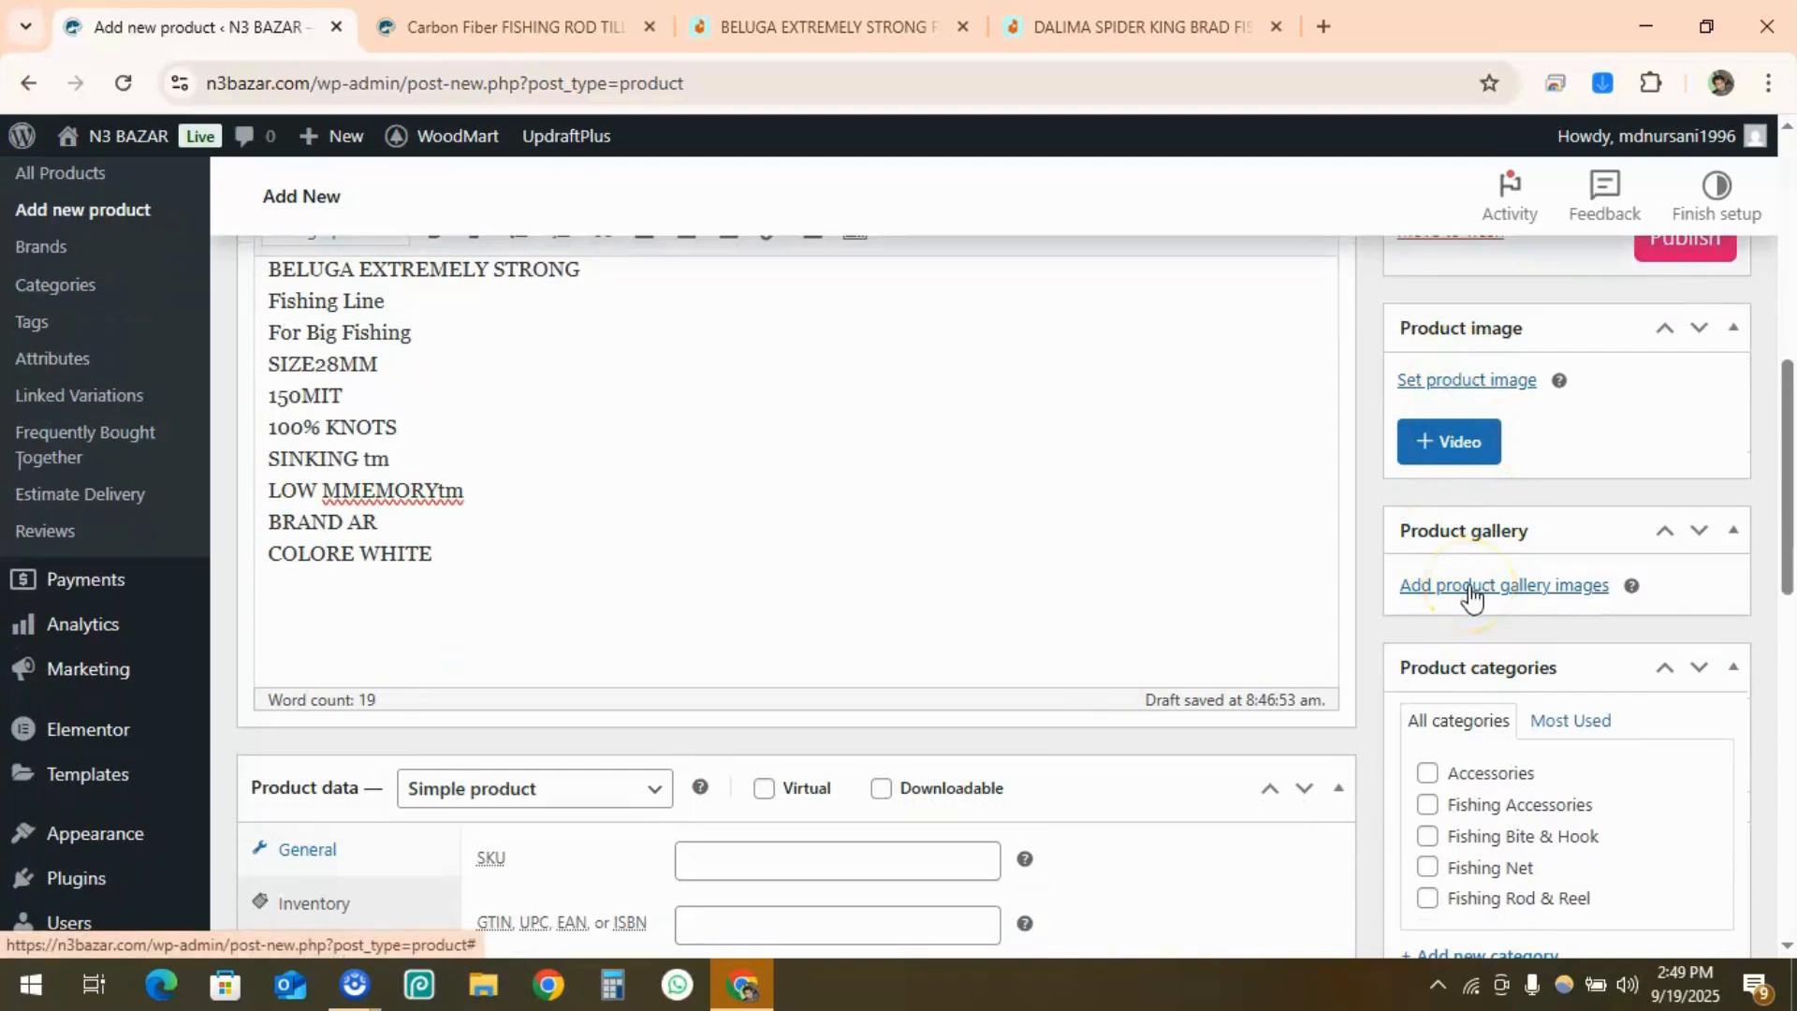
Switch to the BELUGA listing on Daraz, scan it with the image downloader extension and select the first four 4000x3000 product photos
click(828, 26)
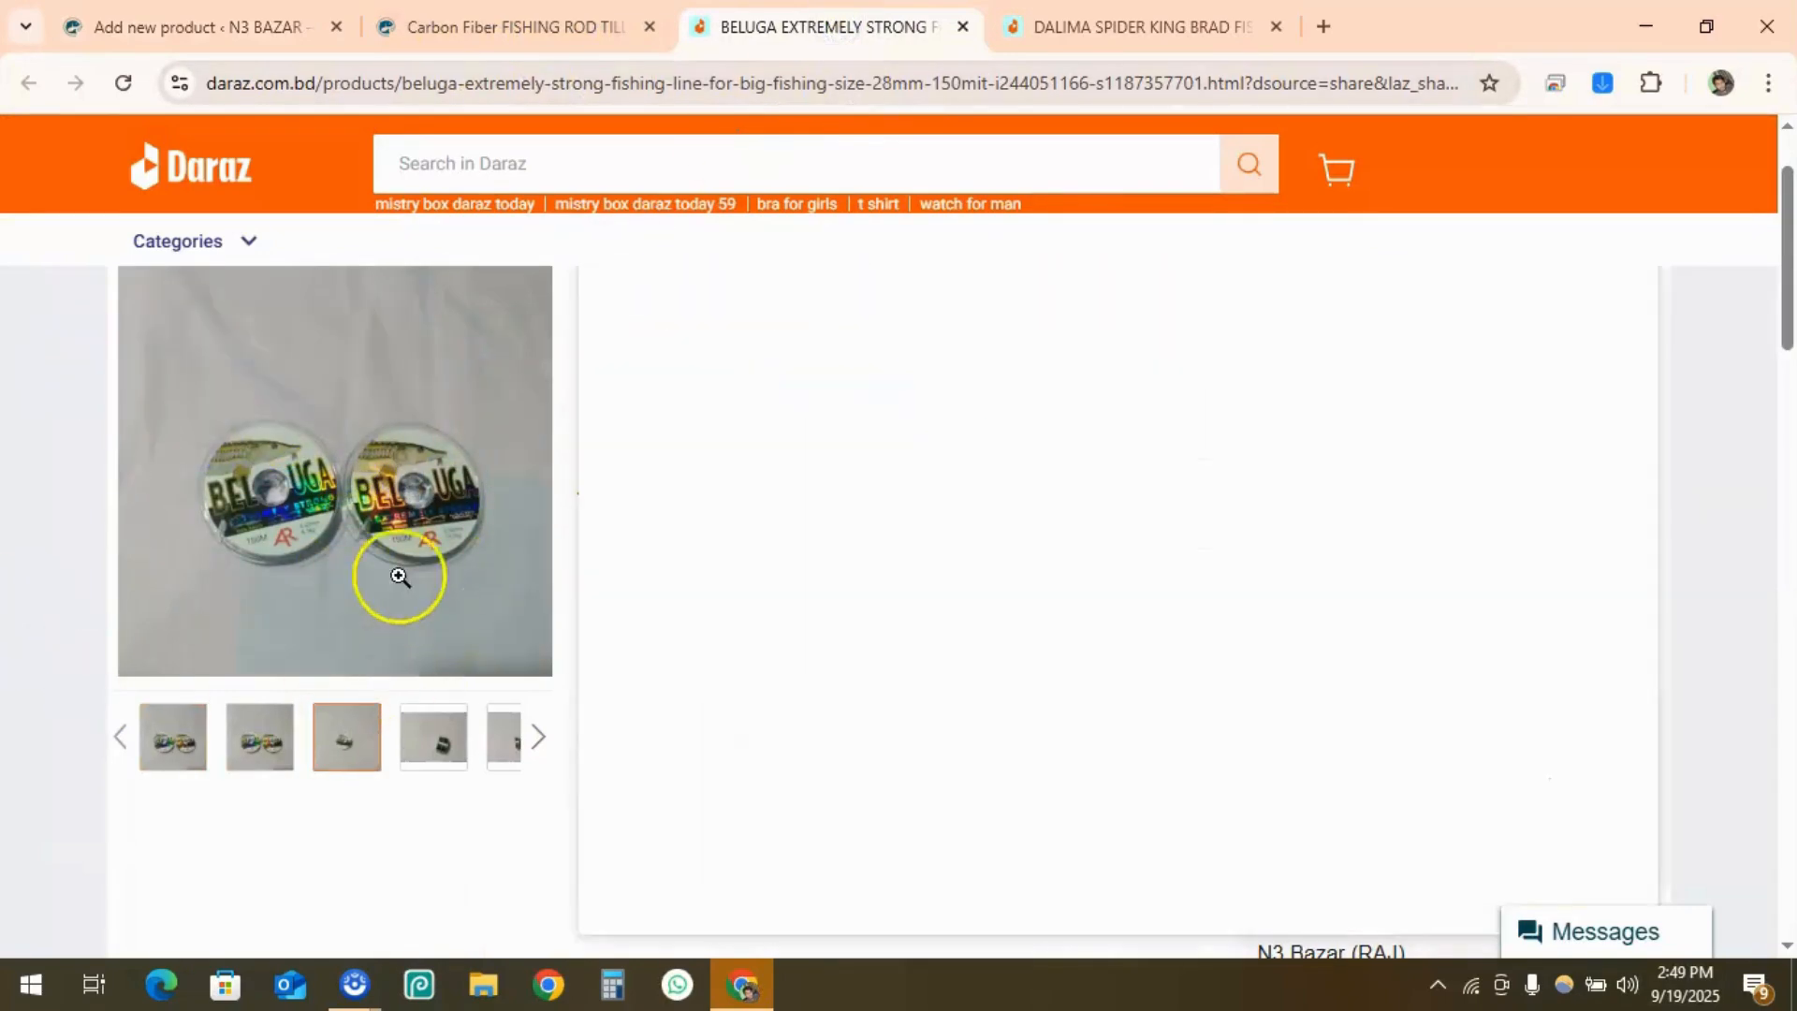
scroll(279, 379, up, 2)
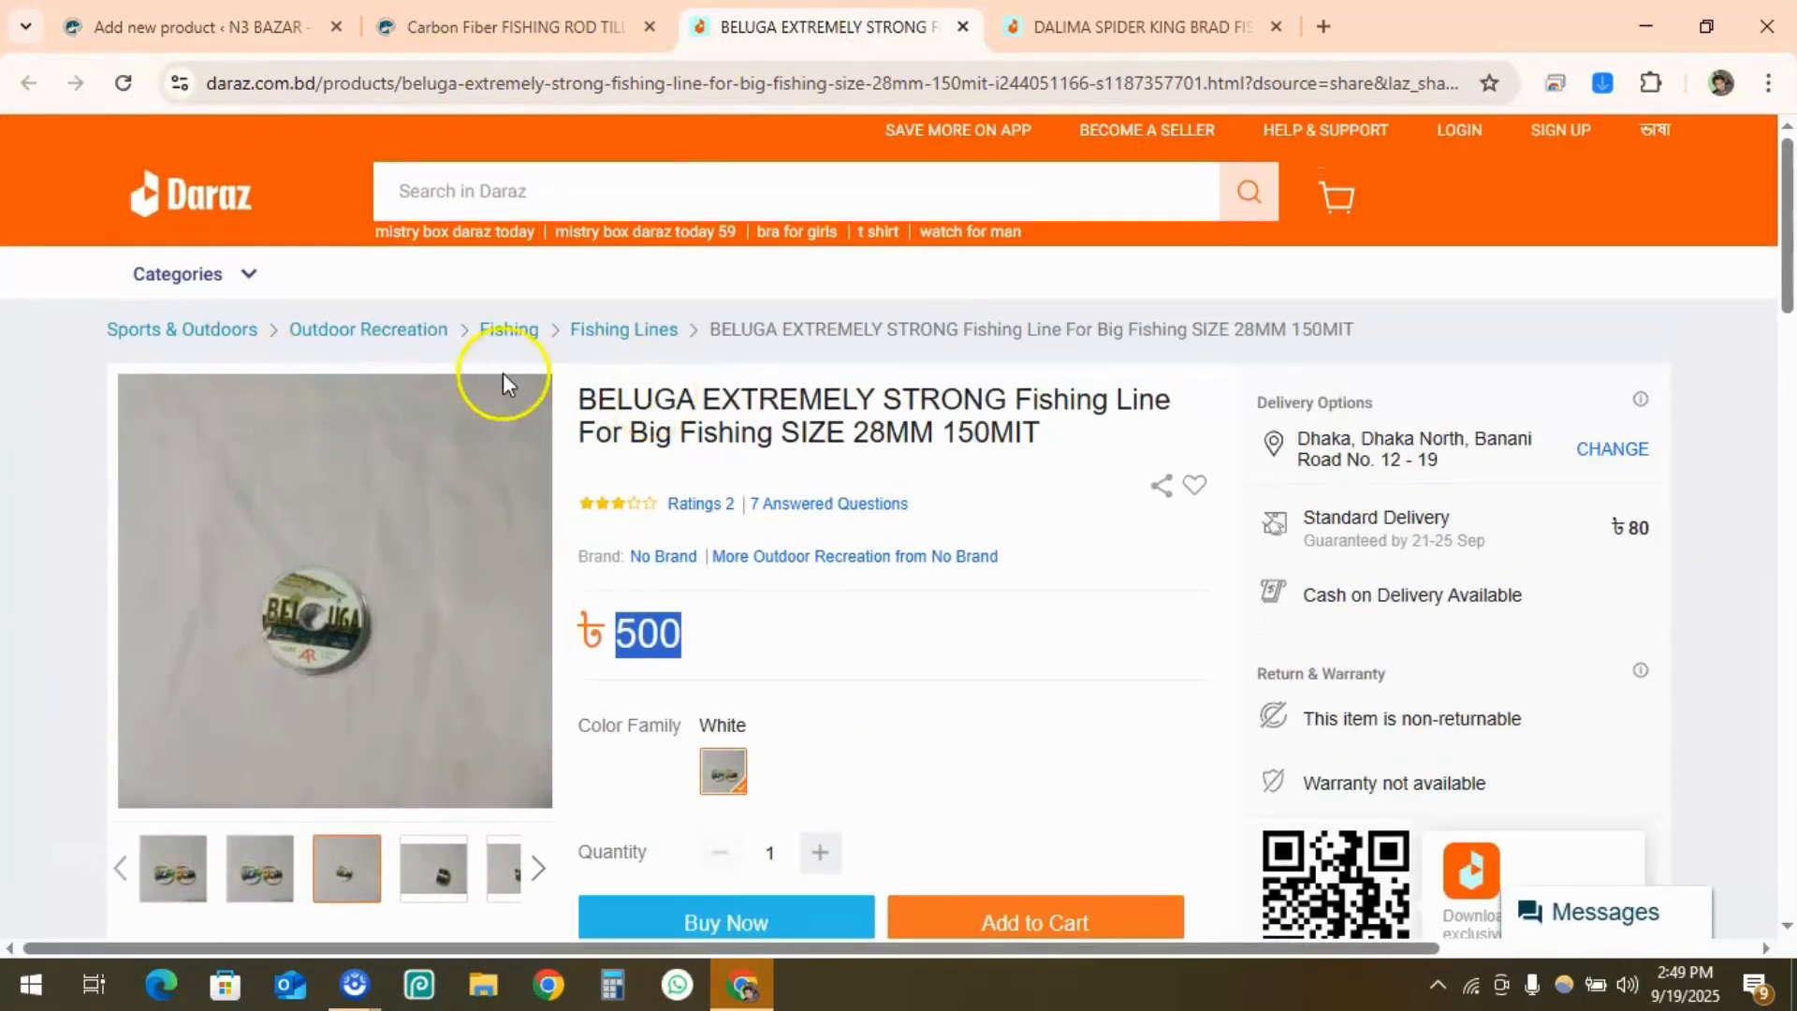
click(1604, 86)
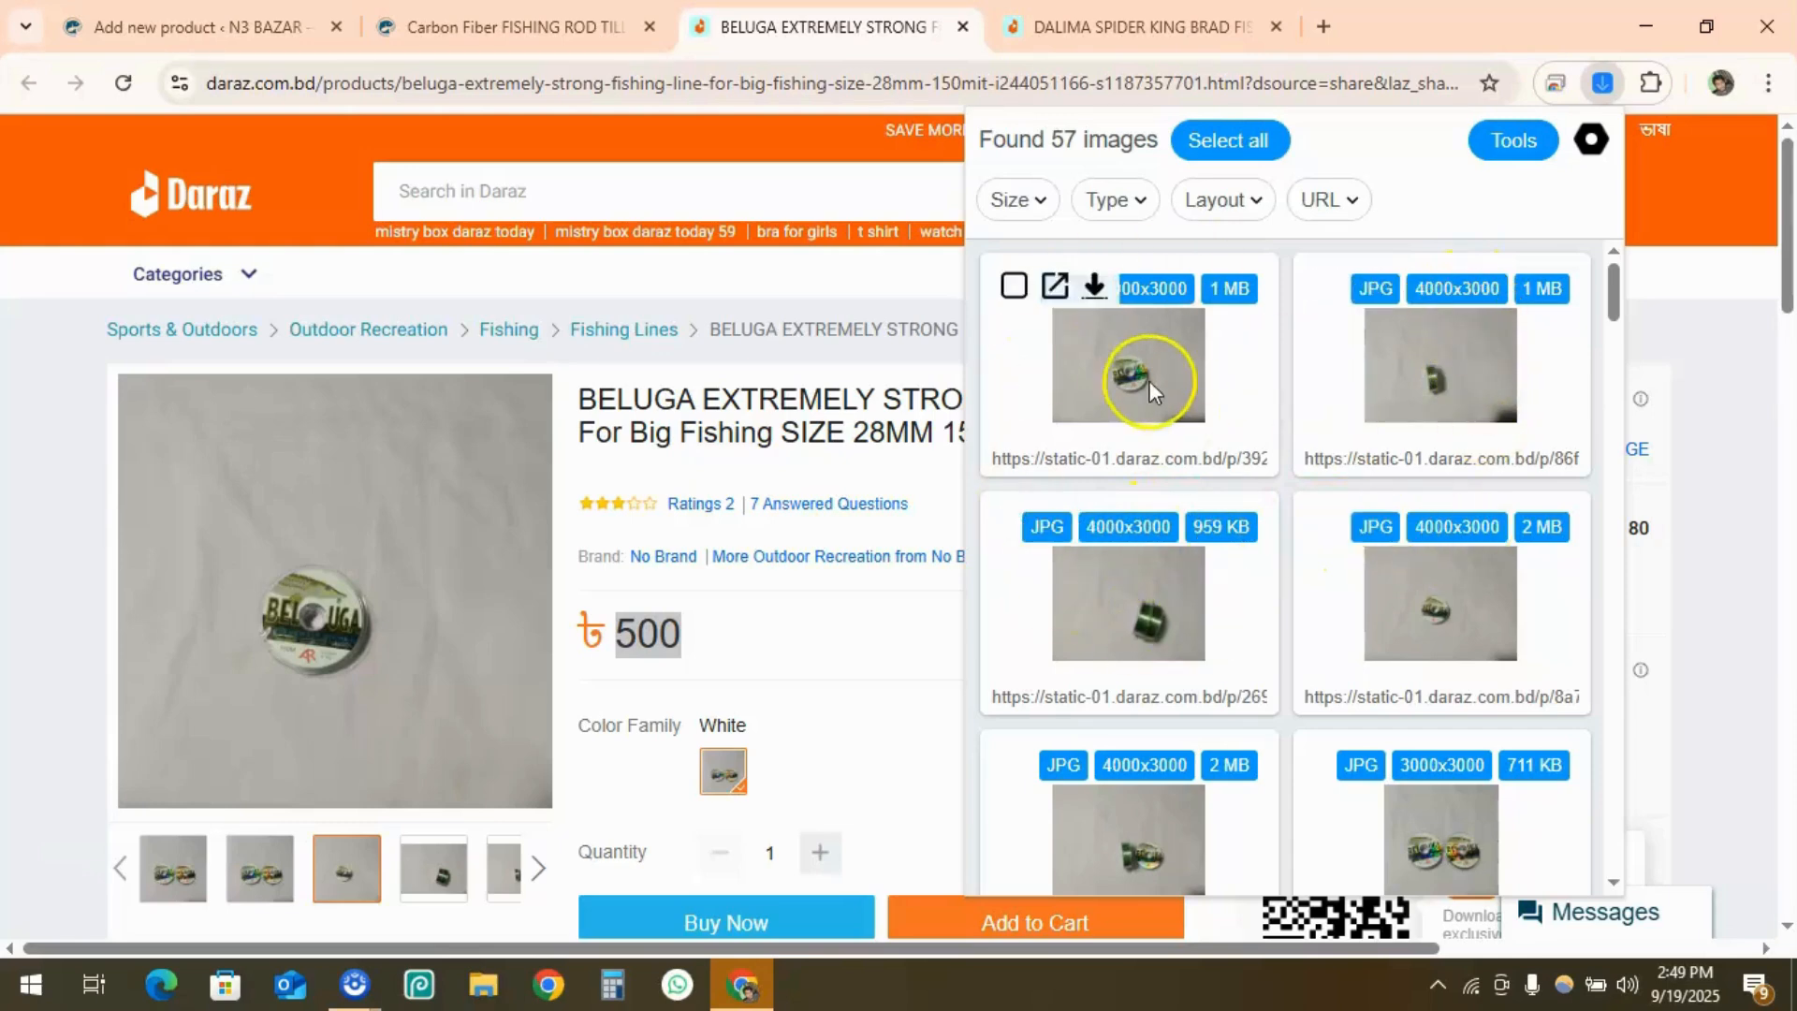
click(1014, 287)
click(1326, 285)
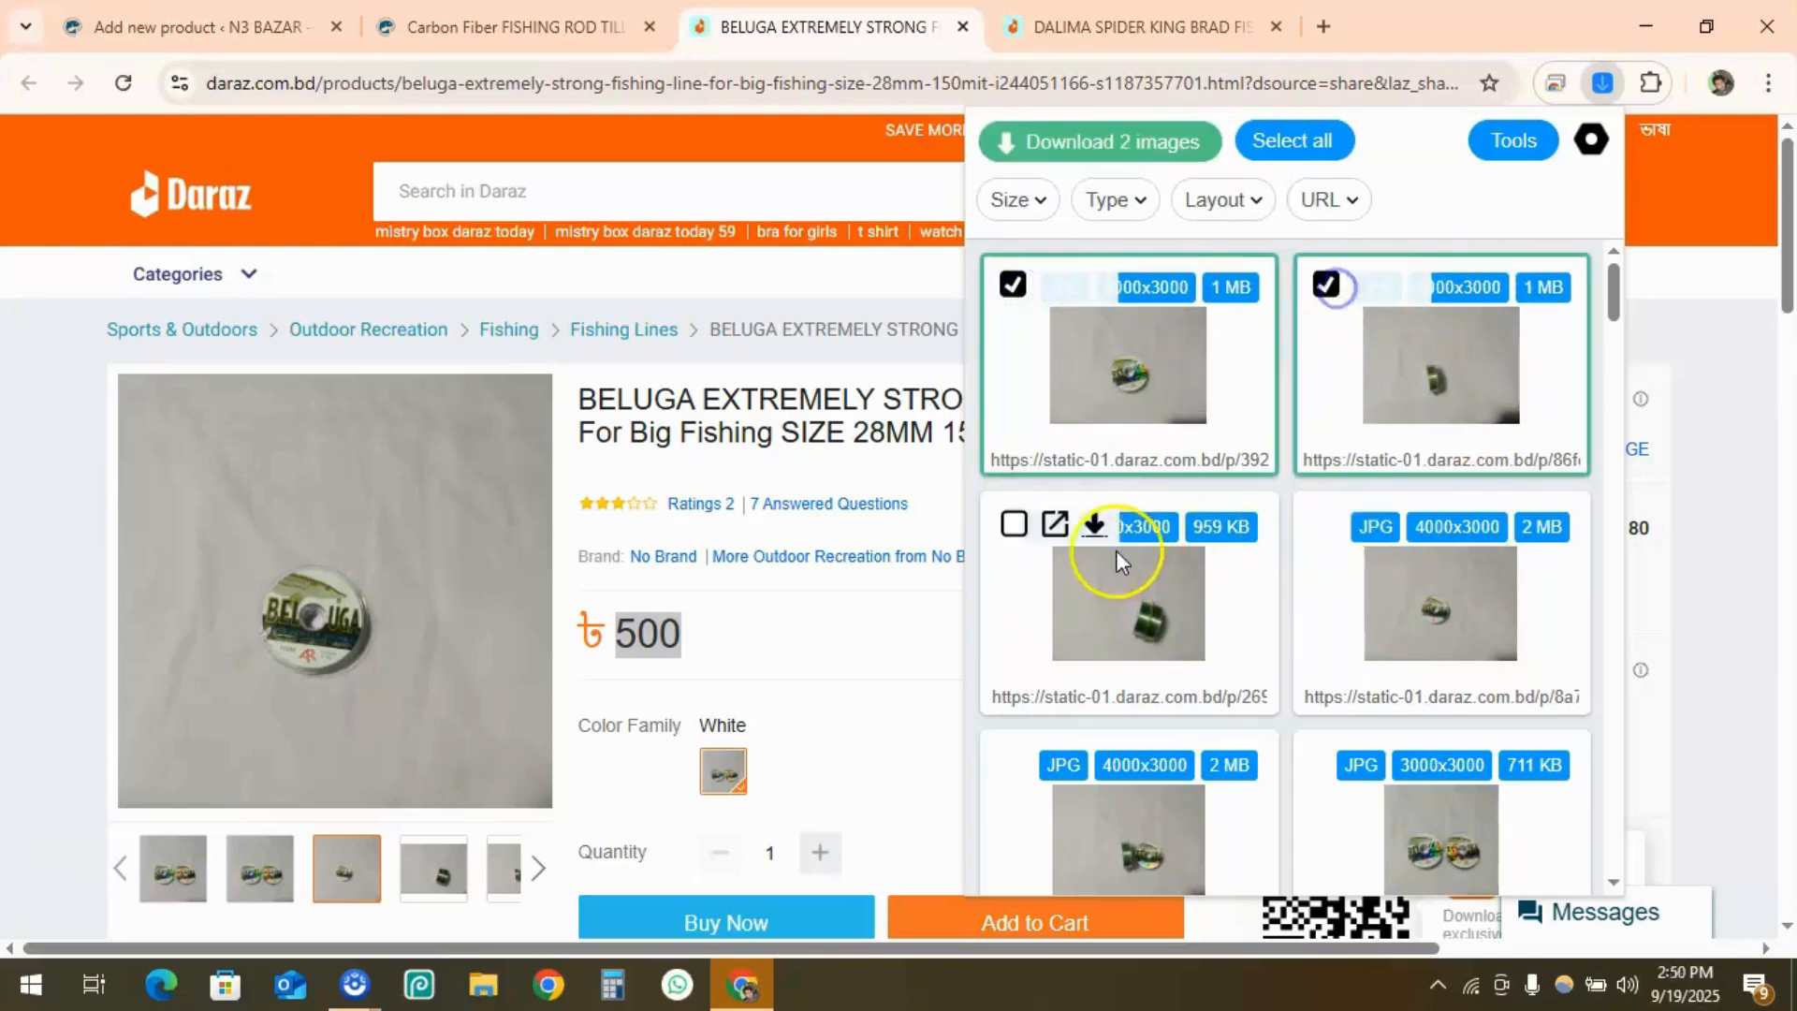
click(1015, 526)
click(1325, 526)
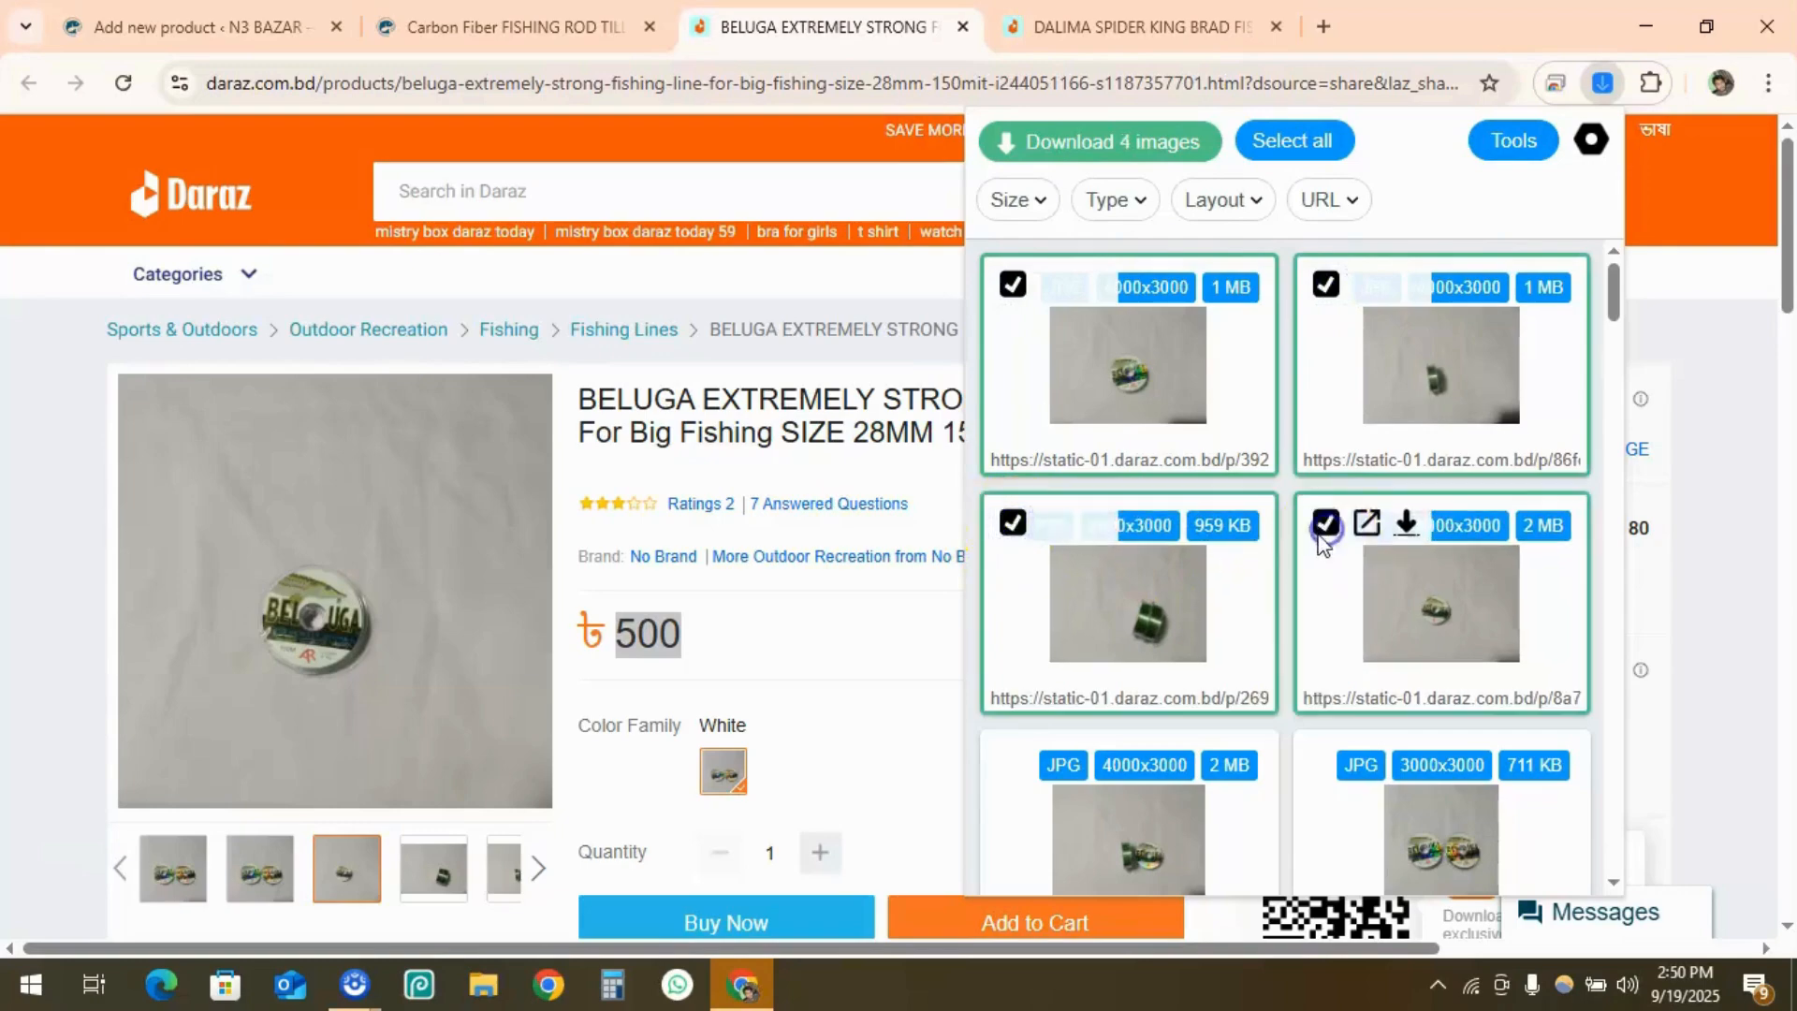
Add the 2 MB, 711 KB, 797 KB and 1200x1200 product photos to the selection and download all eight images
scroll(1124, 479, down, 4)
click(1014, 367)
click(1325, 367)
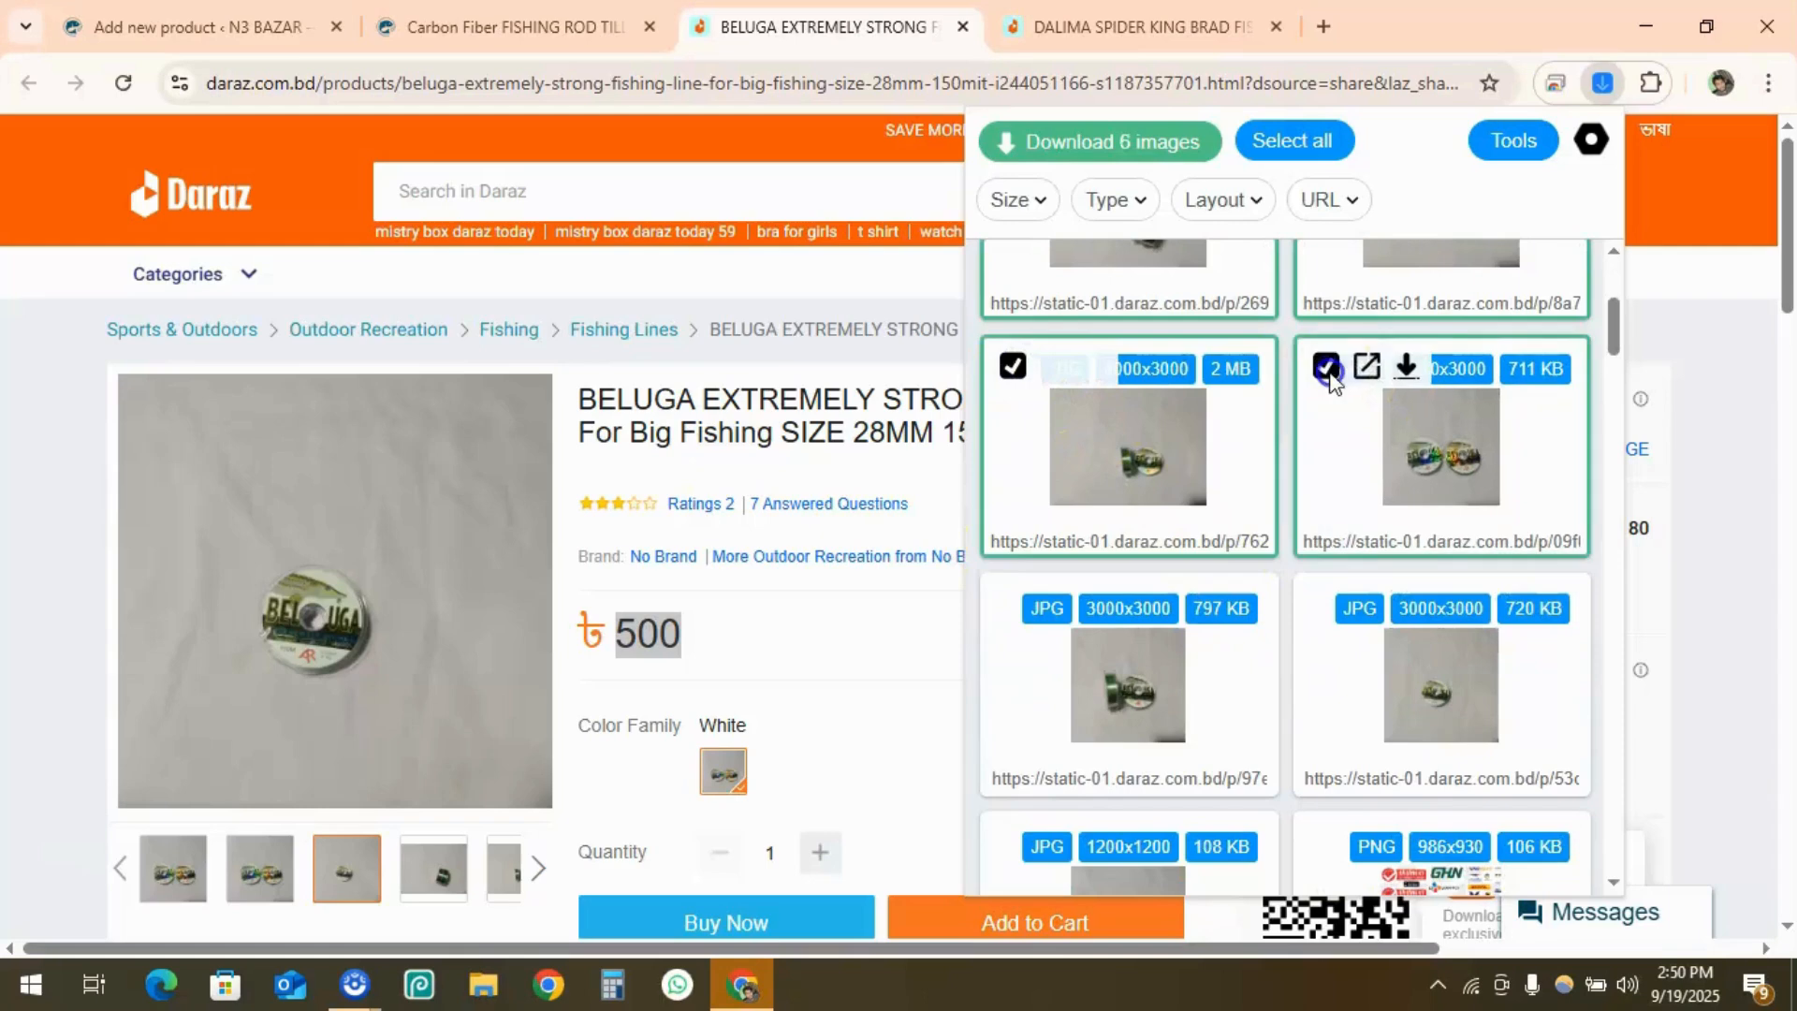
click(1014, 606)
scroll(1018, 618, down, 3)
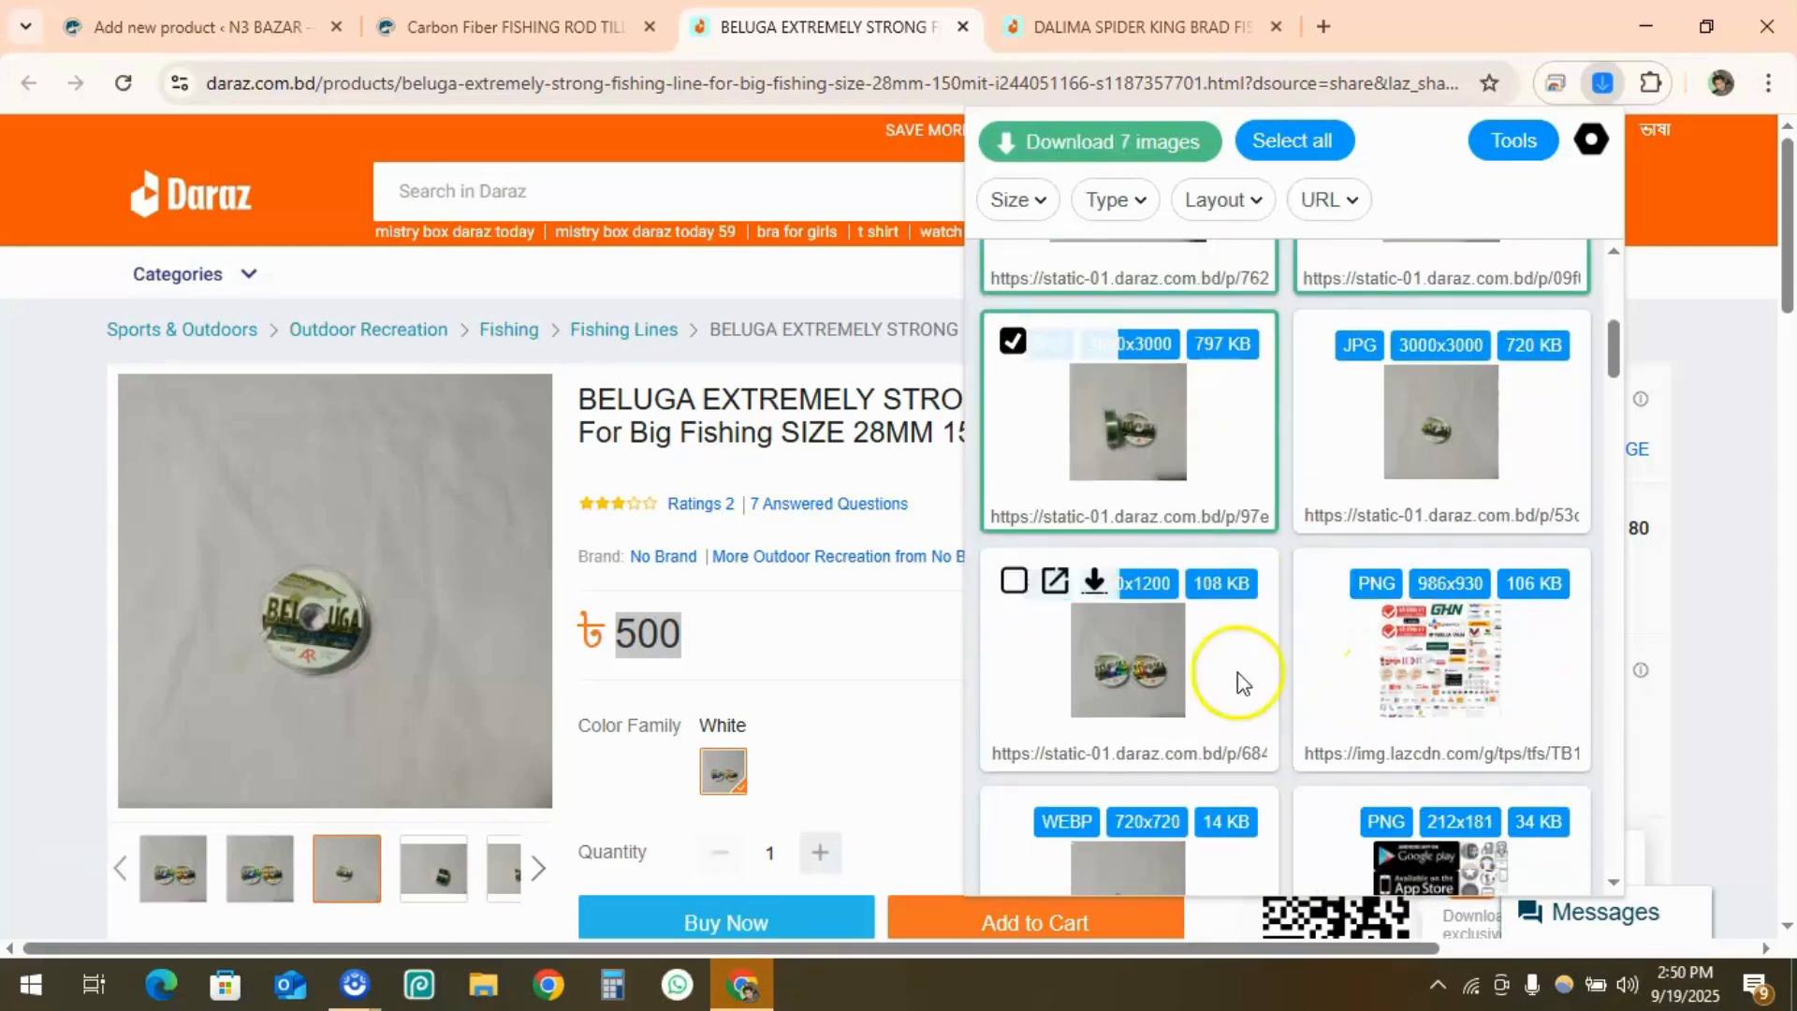
click(1014, 582)
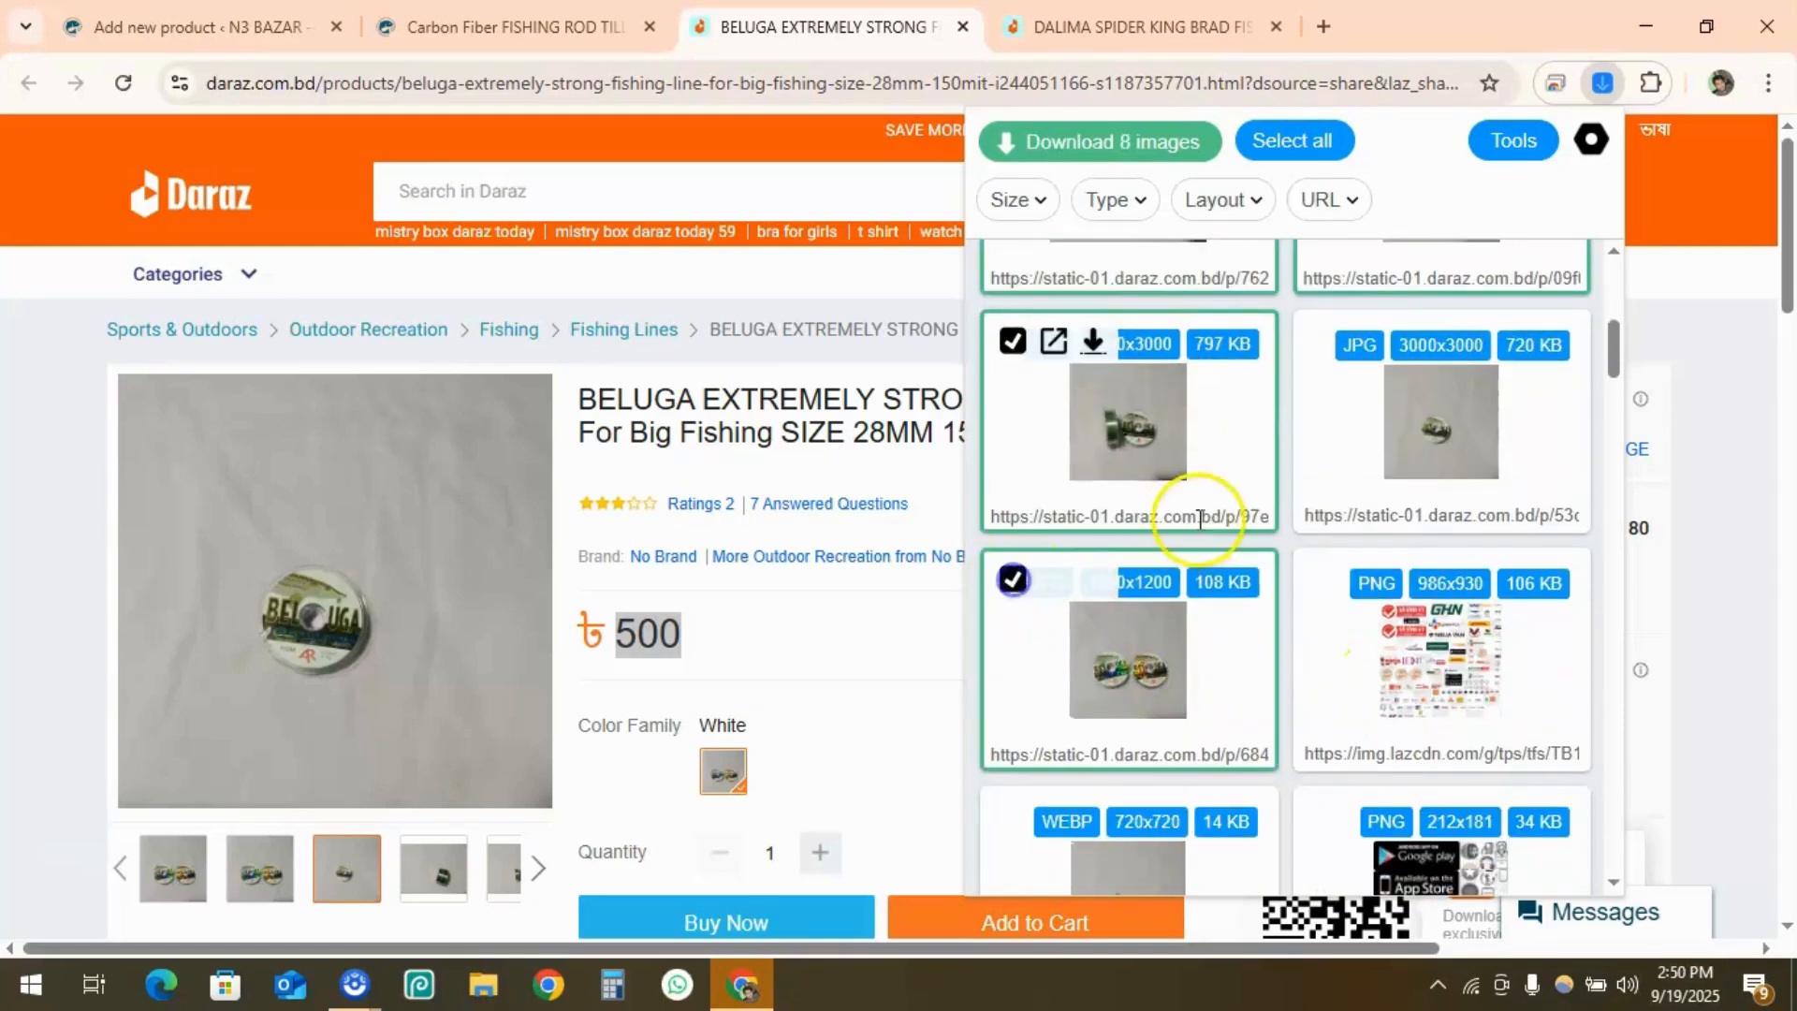
click(1099, 155)
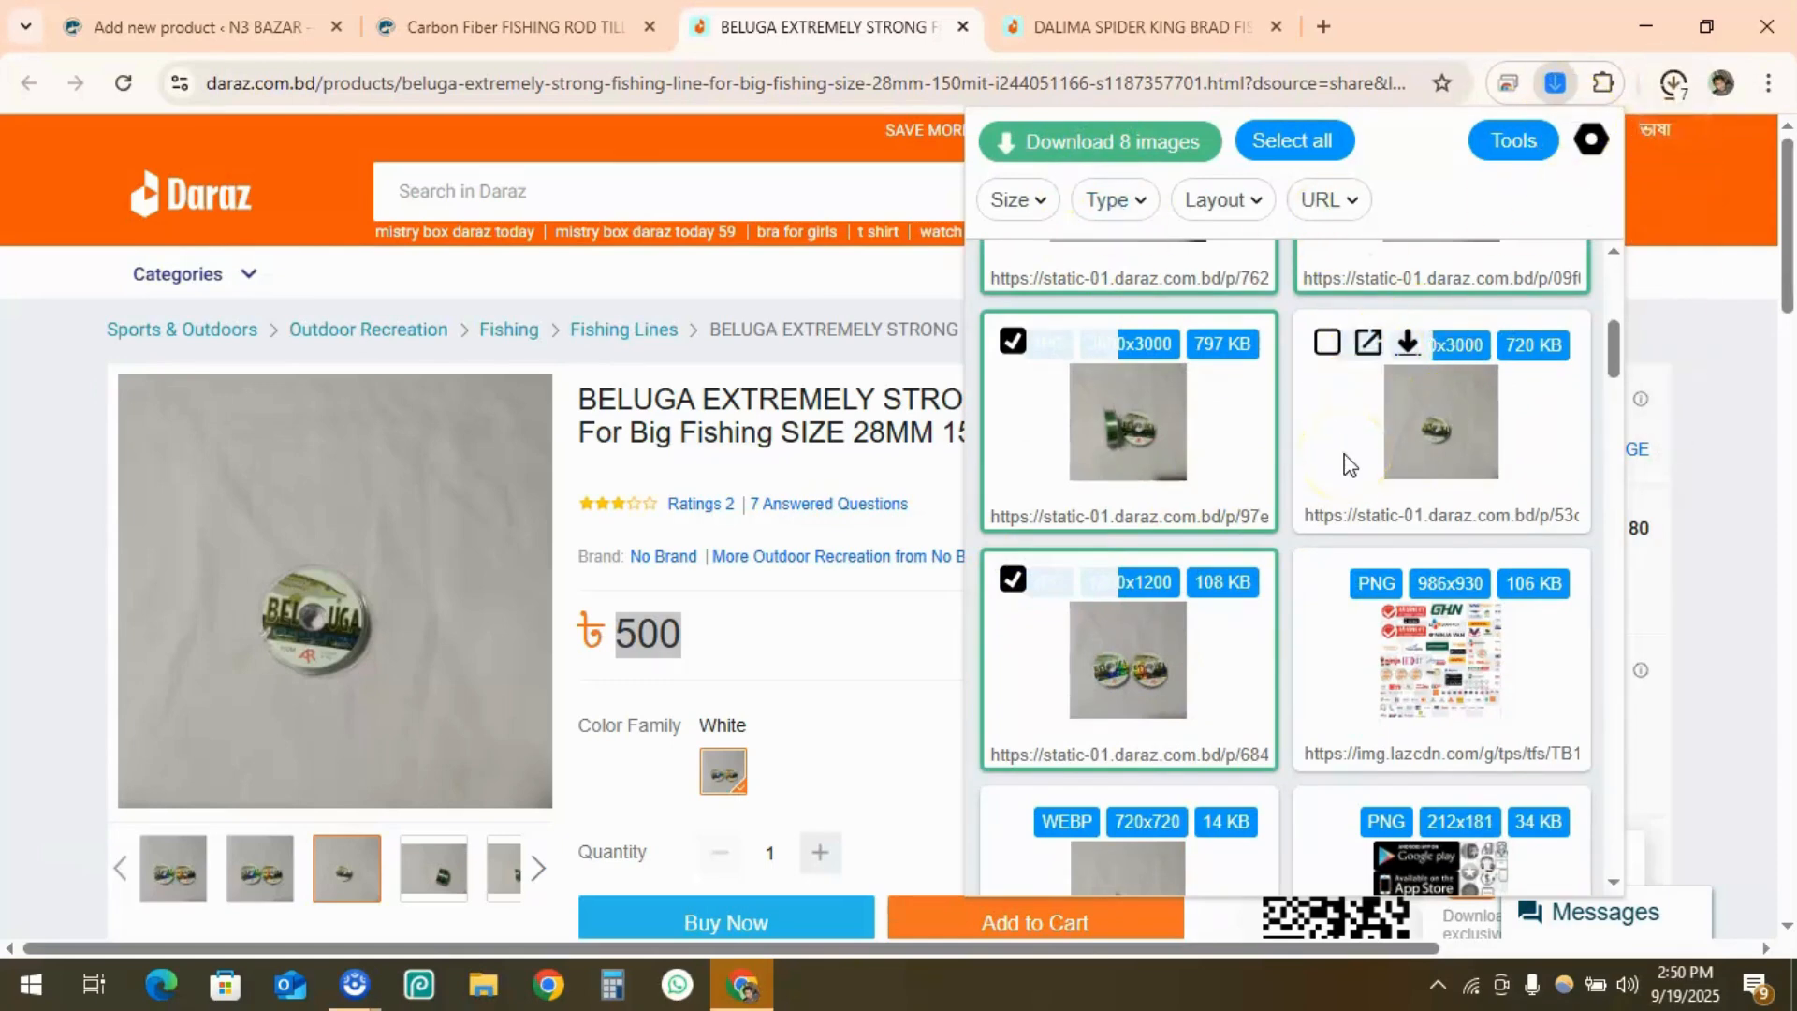
click(1736, 458)
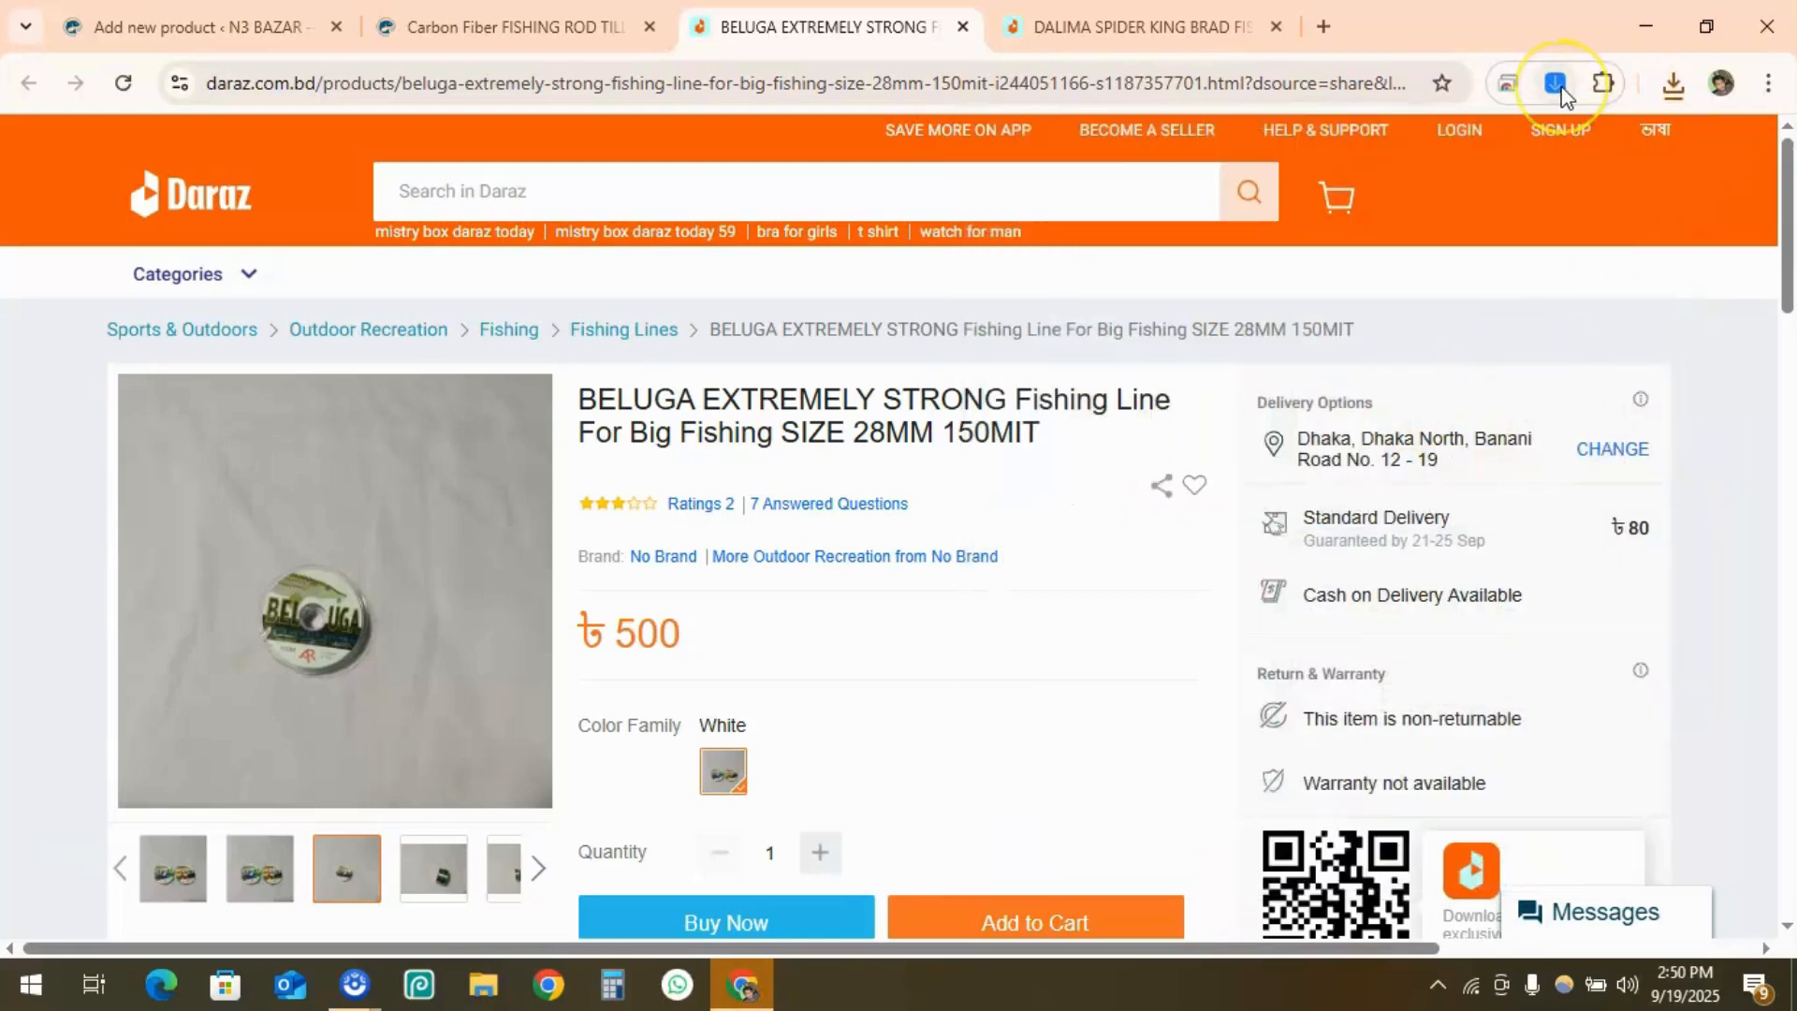
Visit the Chrome Web Store in a new tab
click(1325, 25)
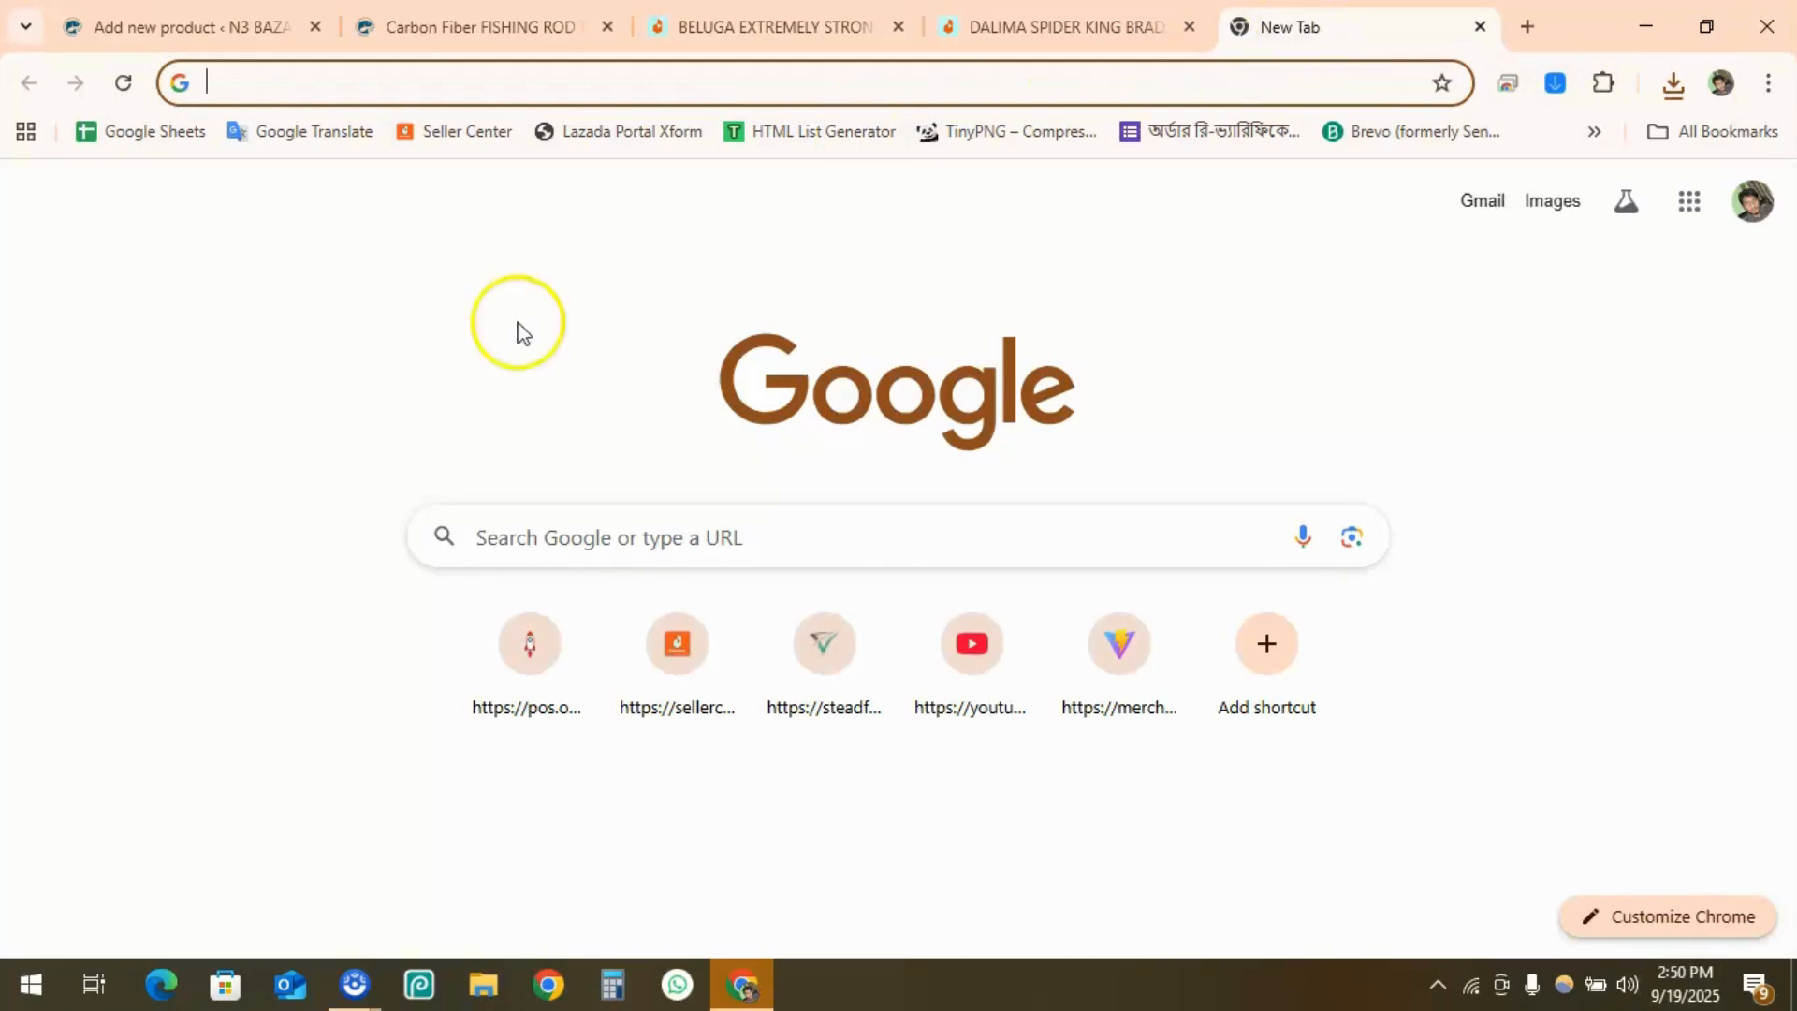
click(1767, 85)
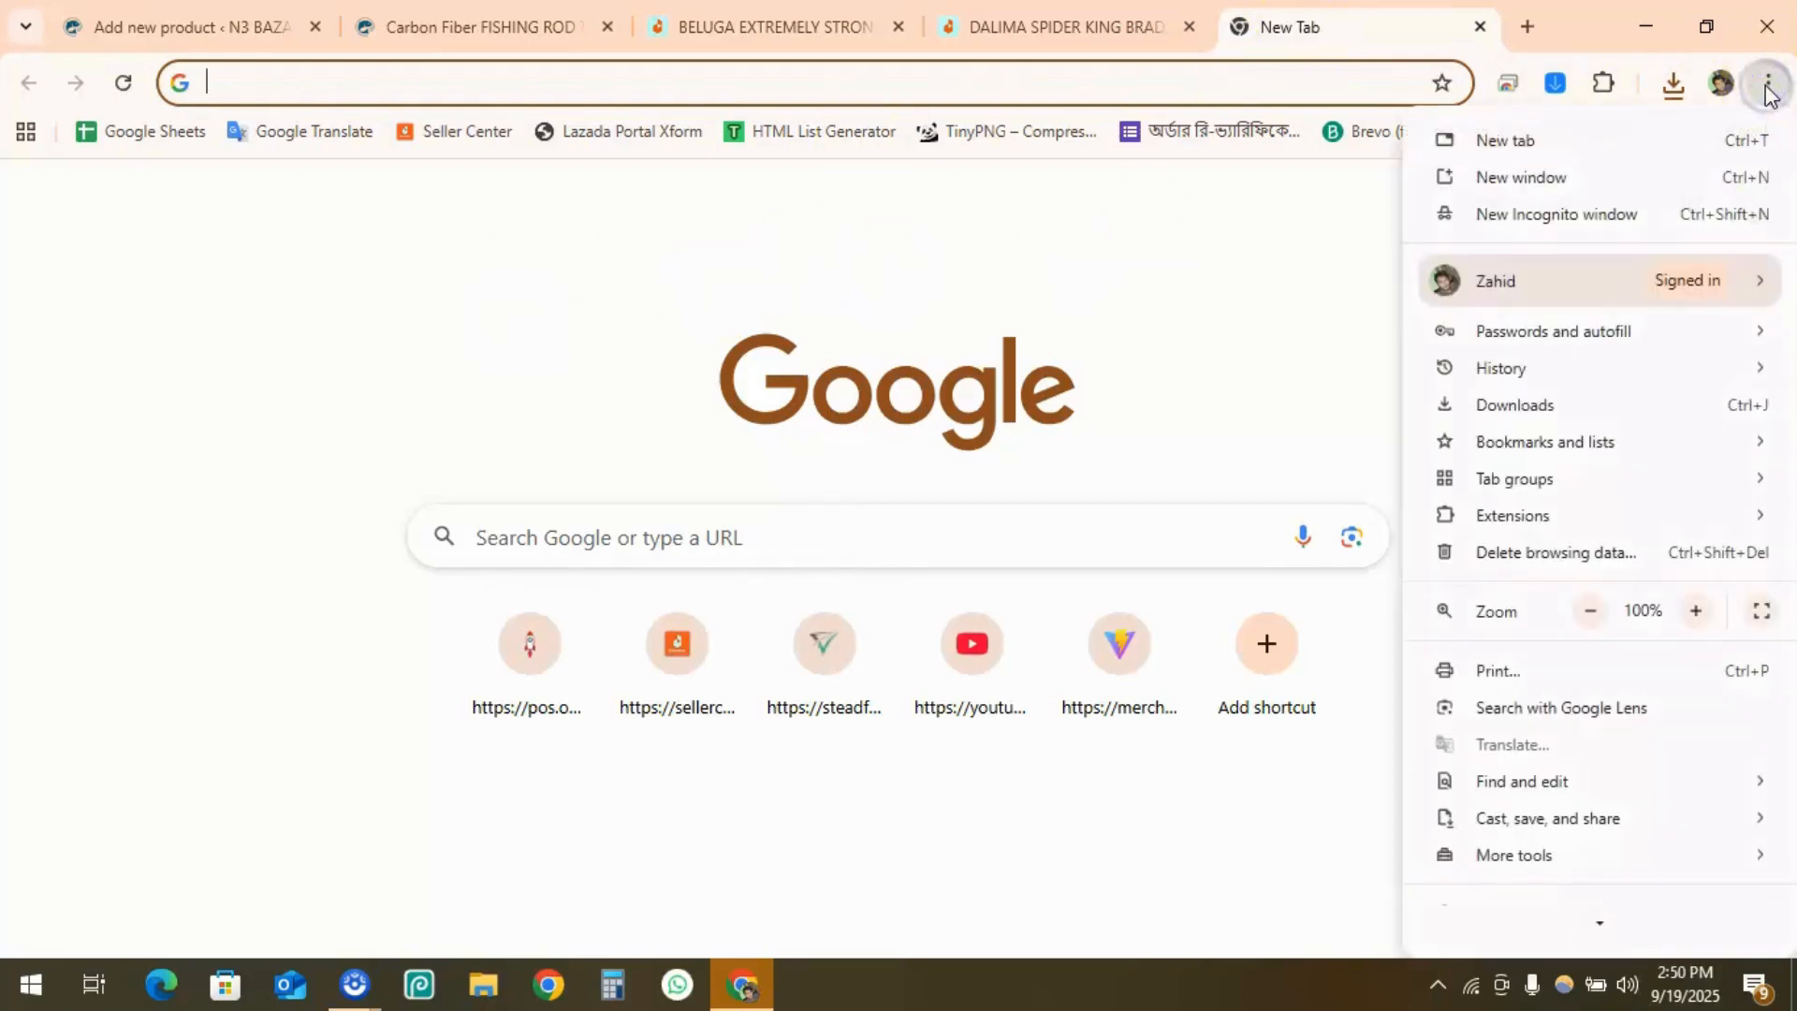
mouse_move(1506, 519)
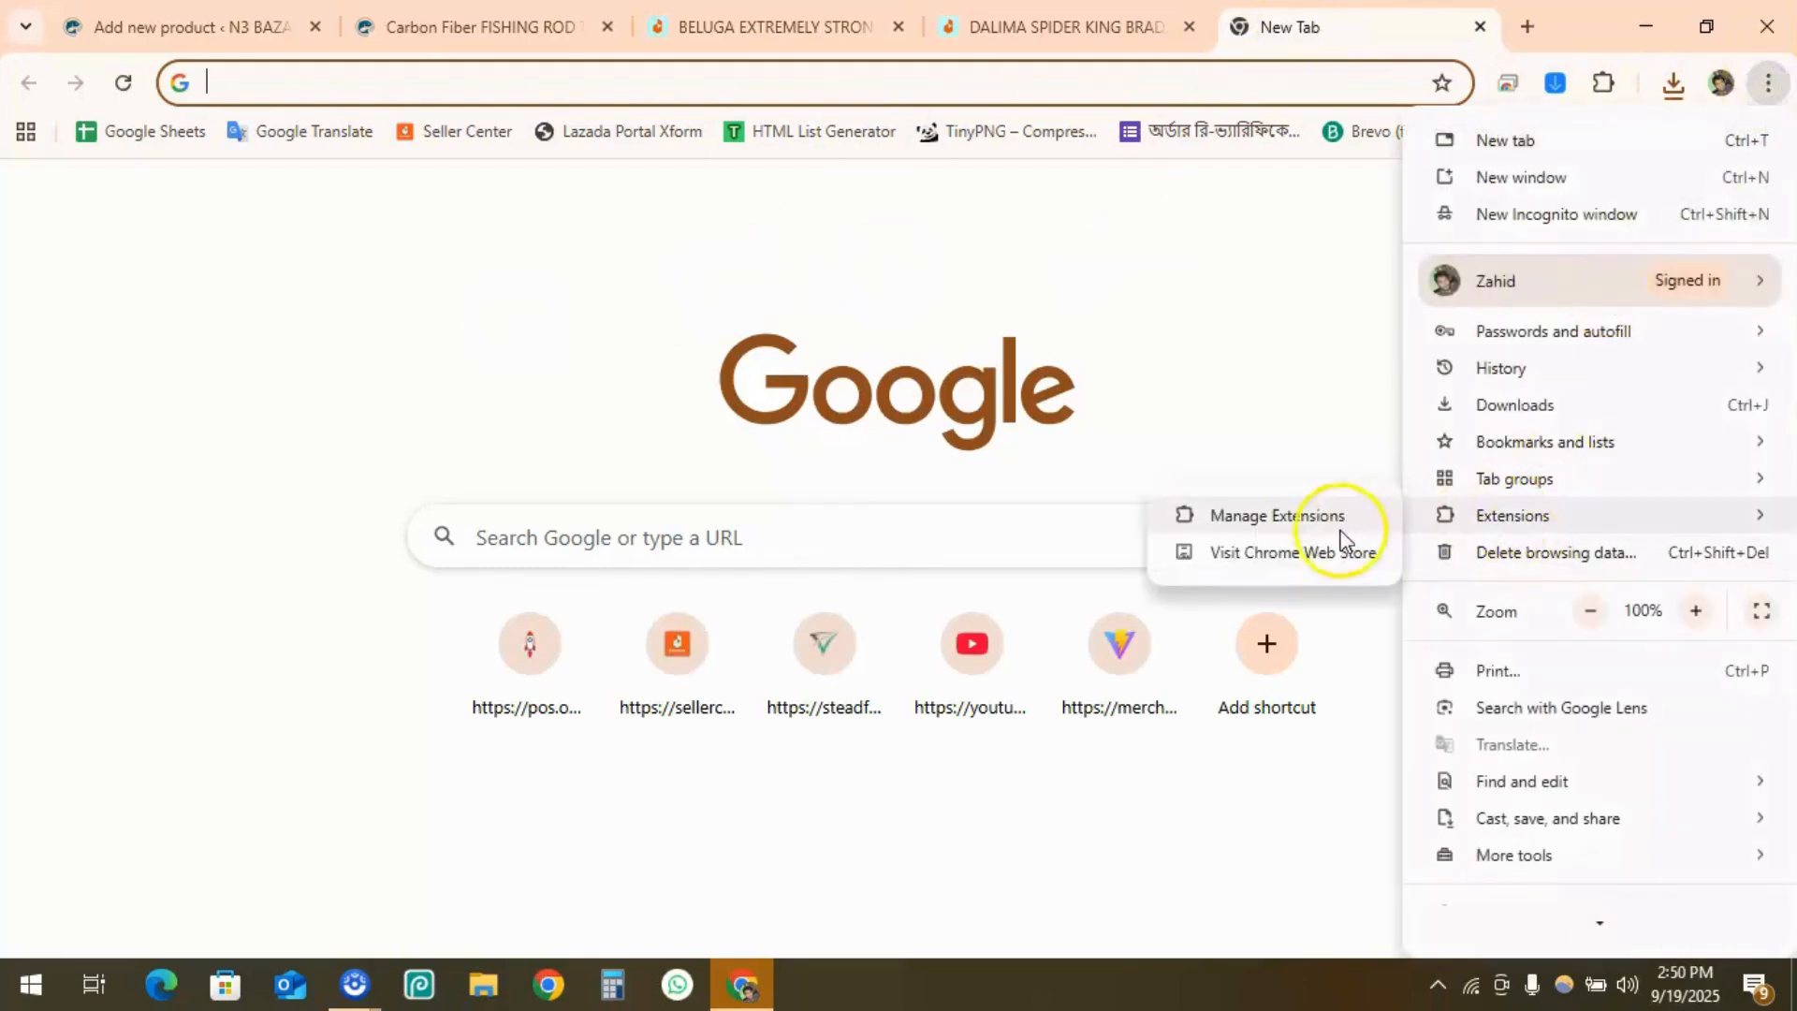
click(1243, 557)
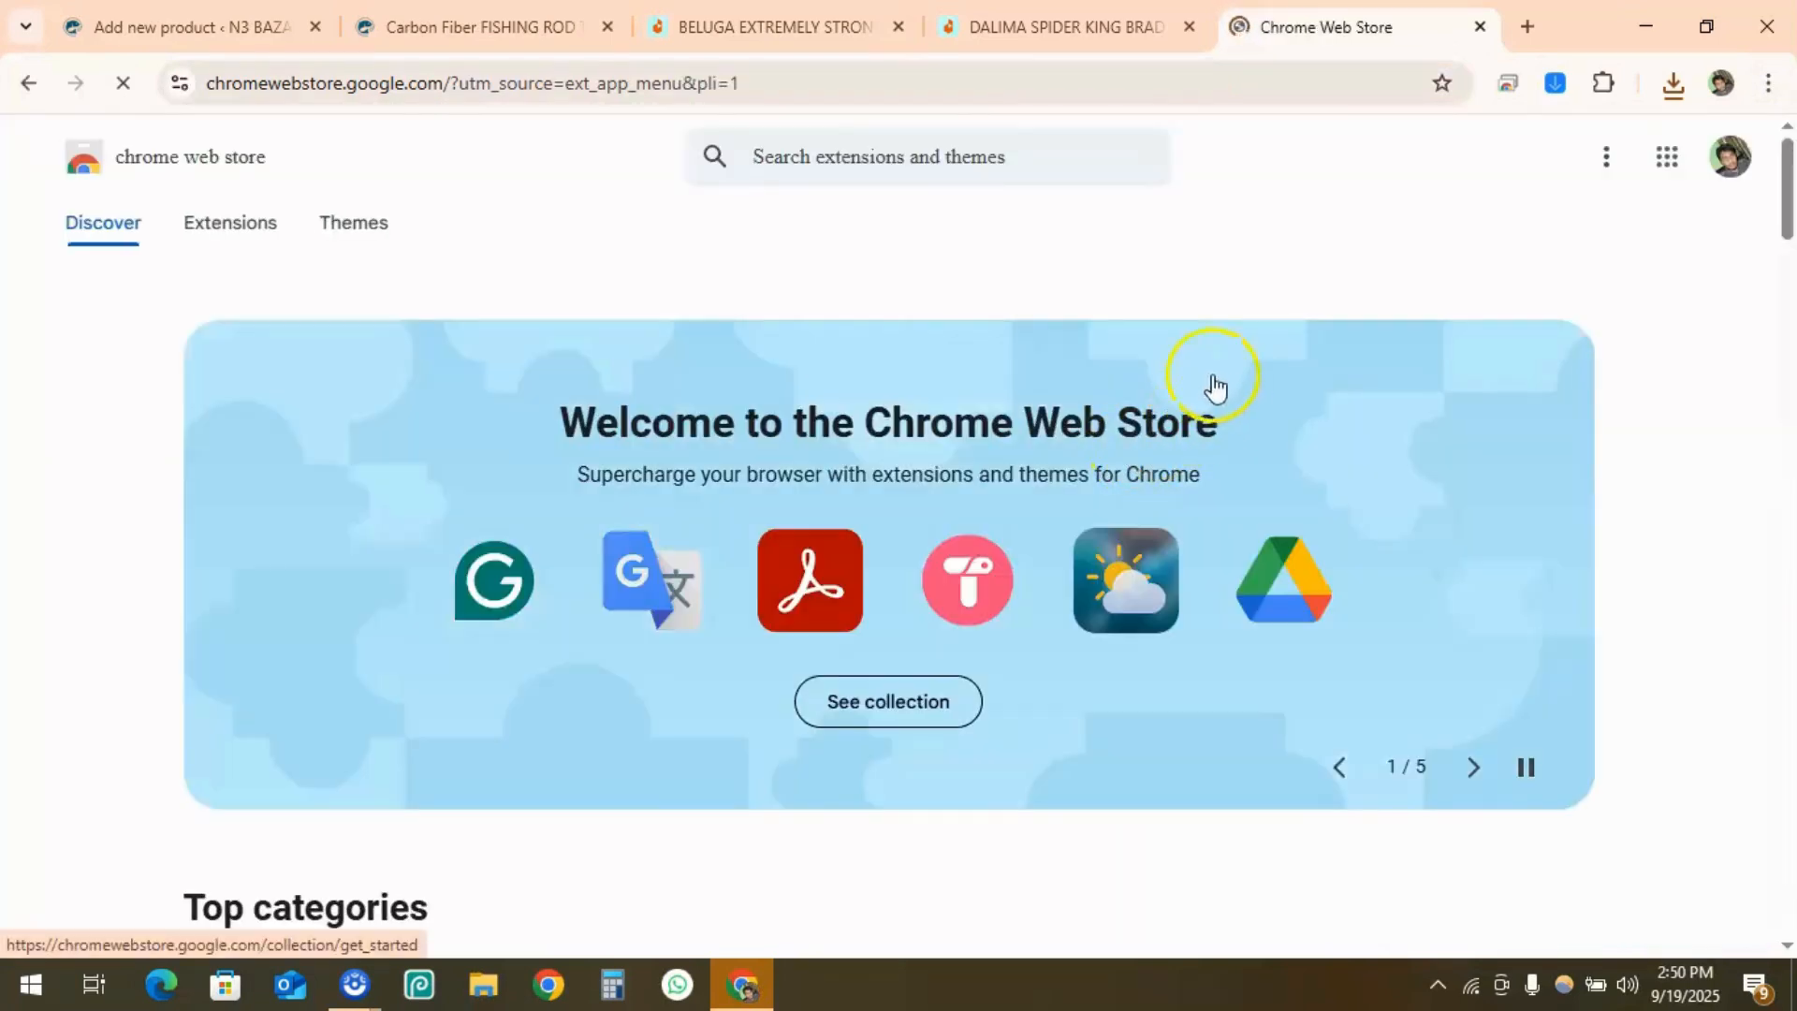
Search the store for "image do" and open the Image downloader - Imageye extension page
click(805, 157)
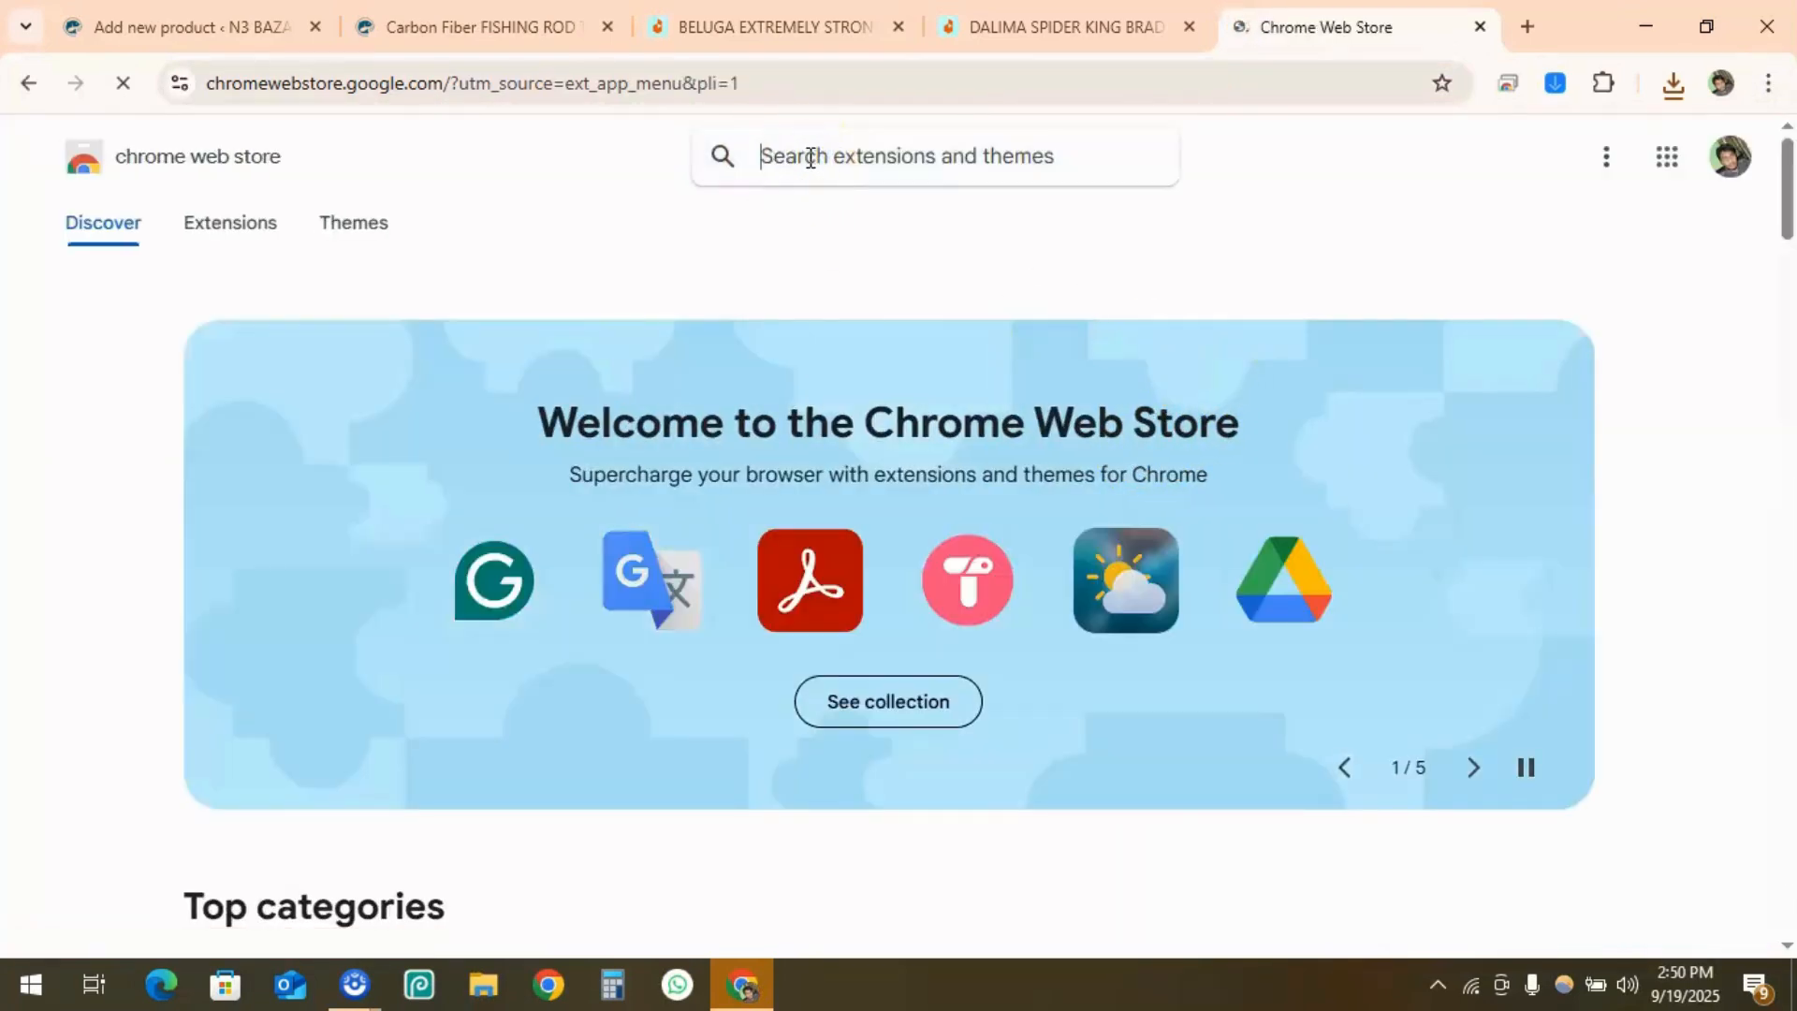
text(image)
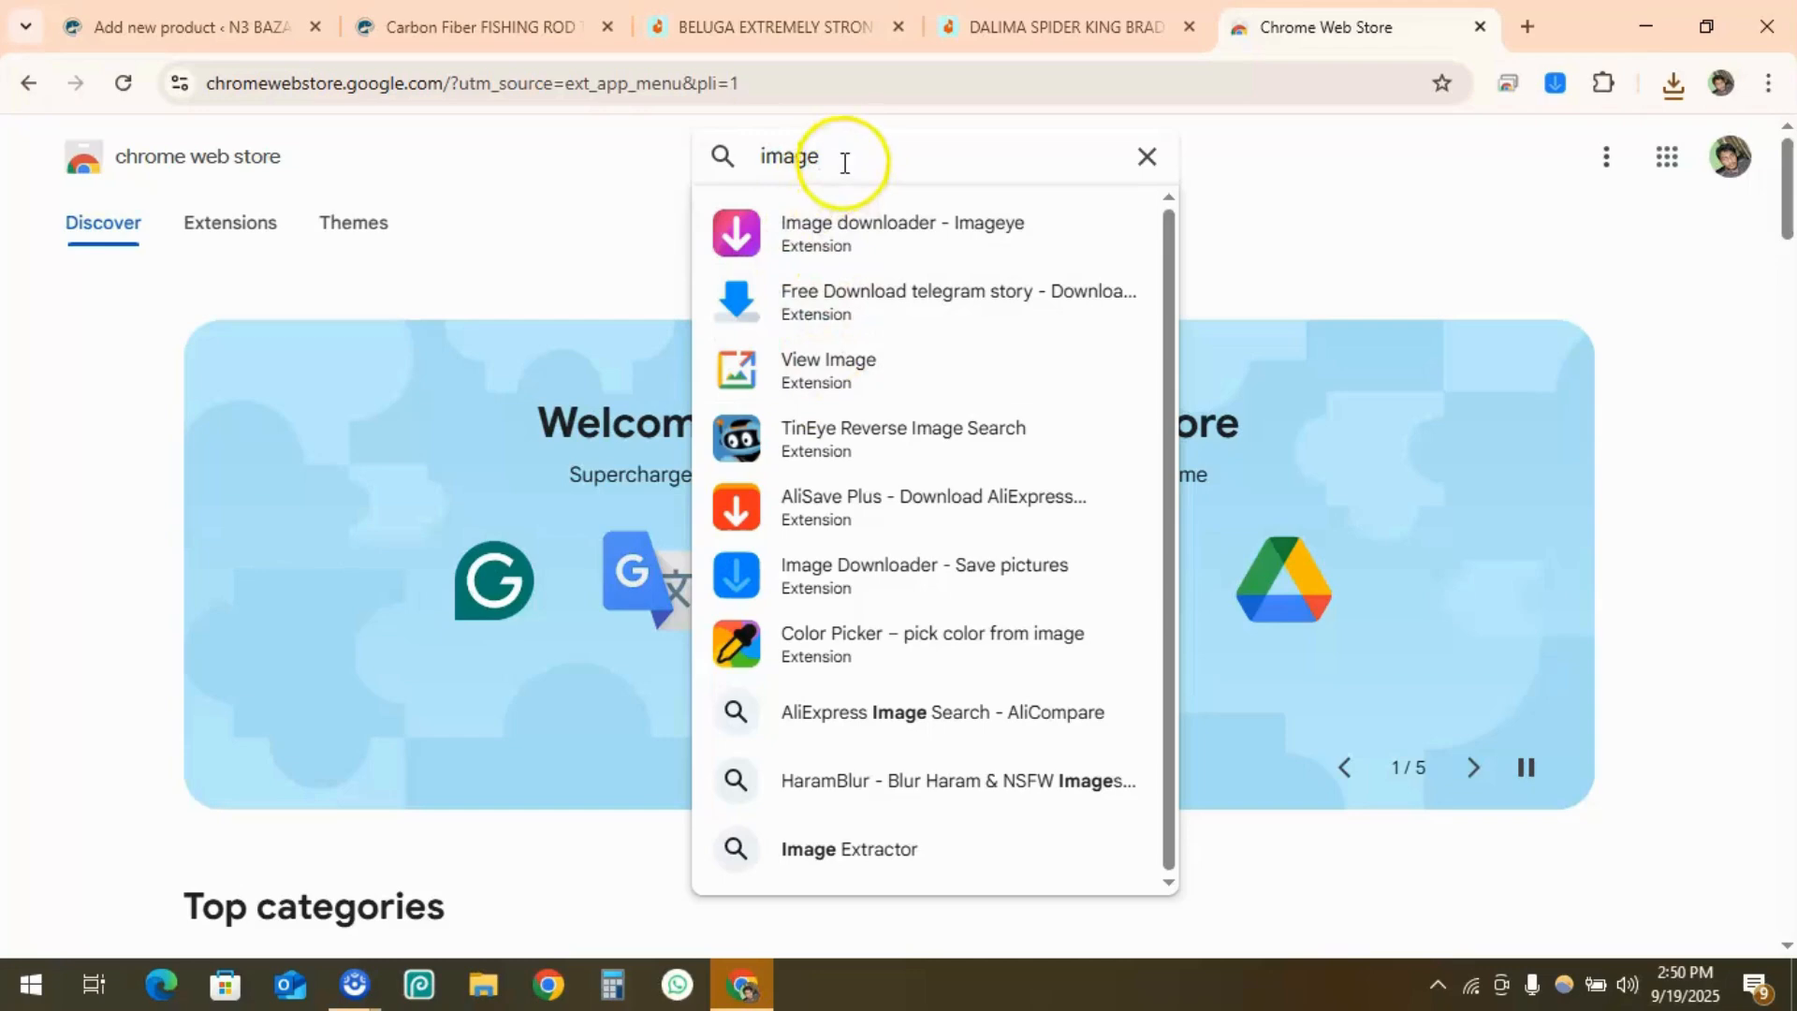
text( do)
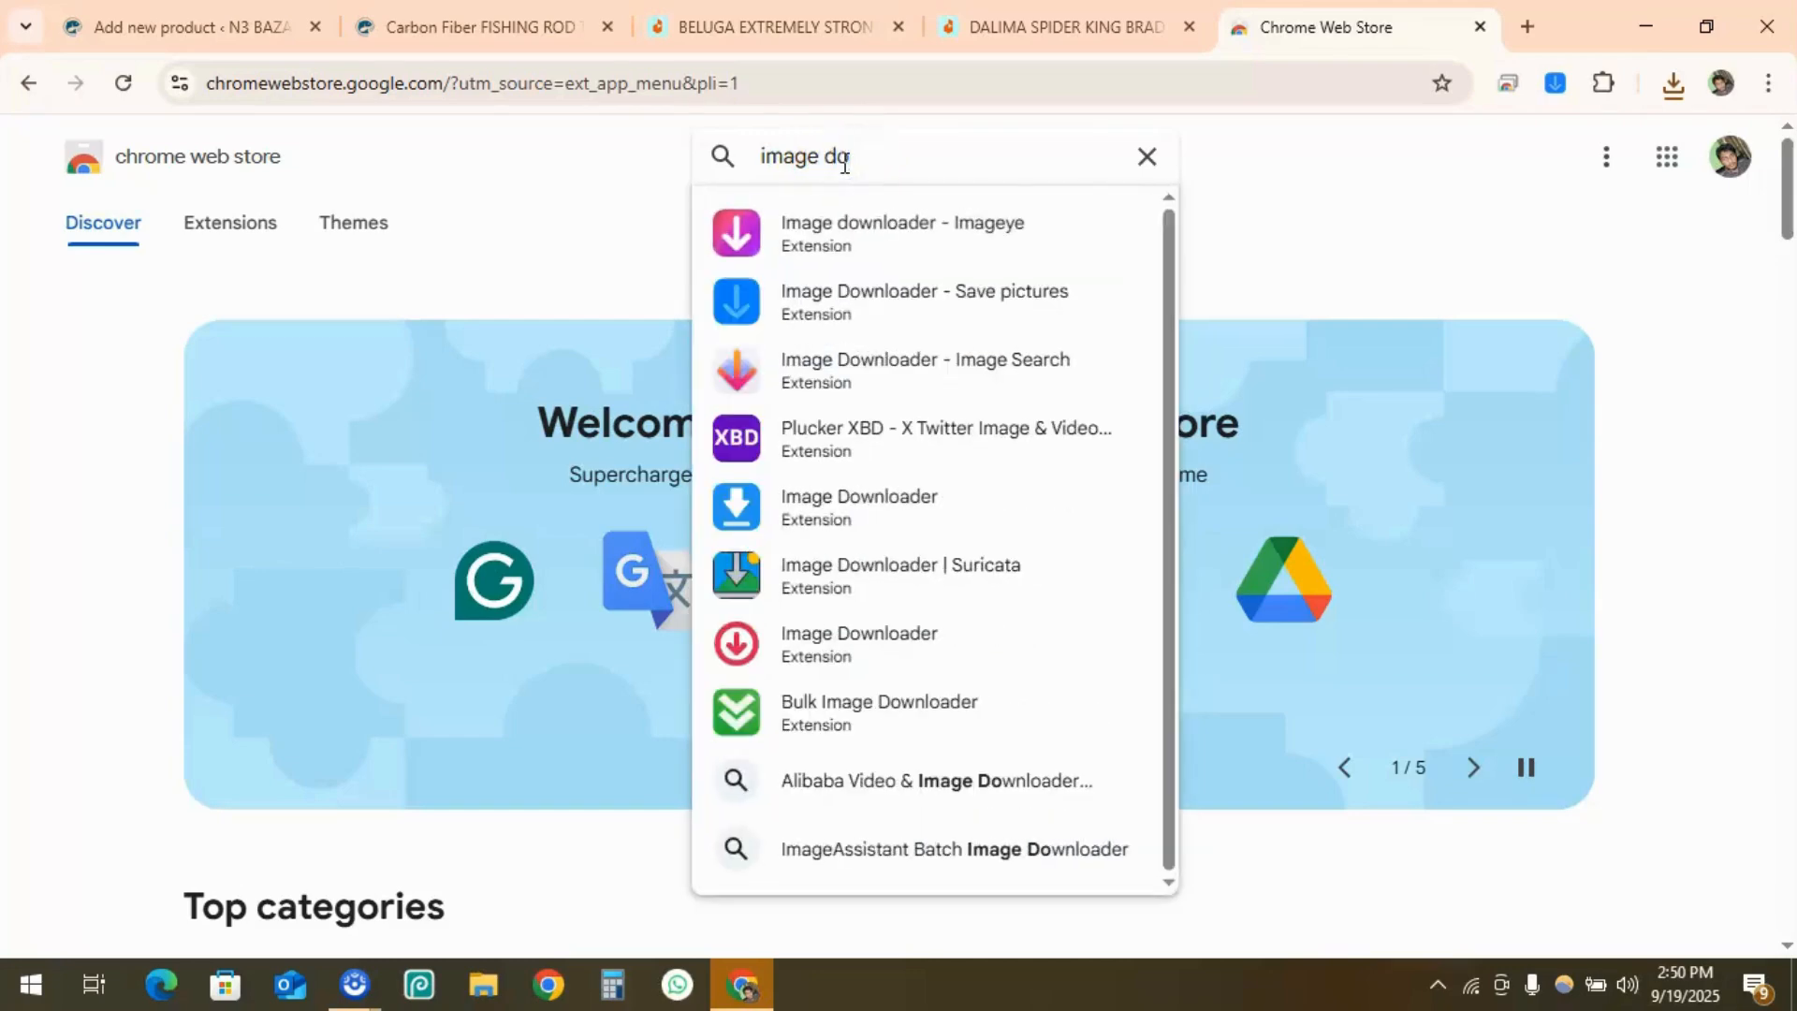
click(855, 233)
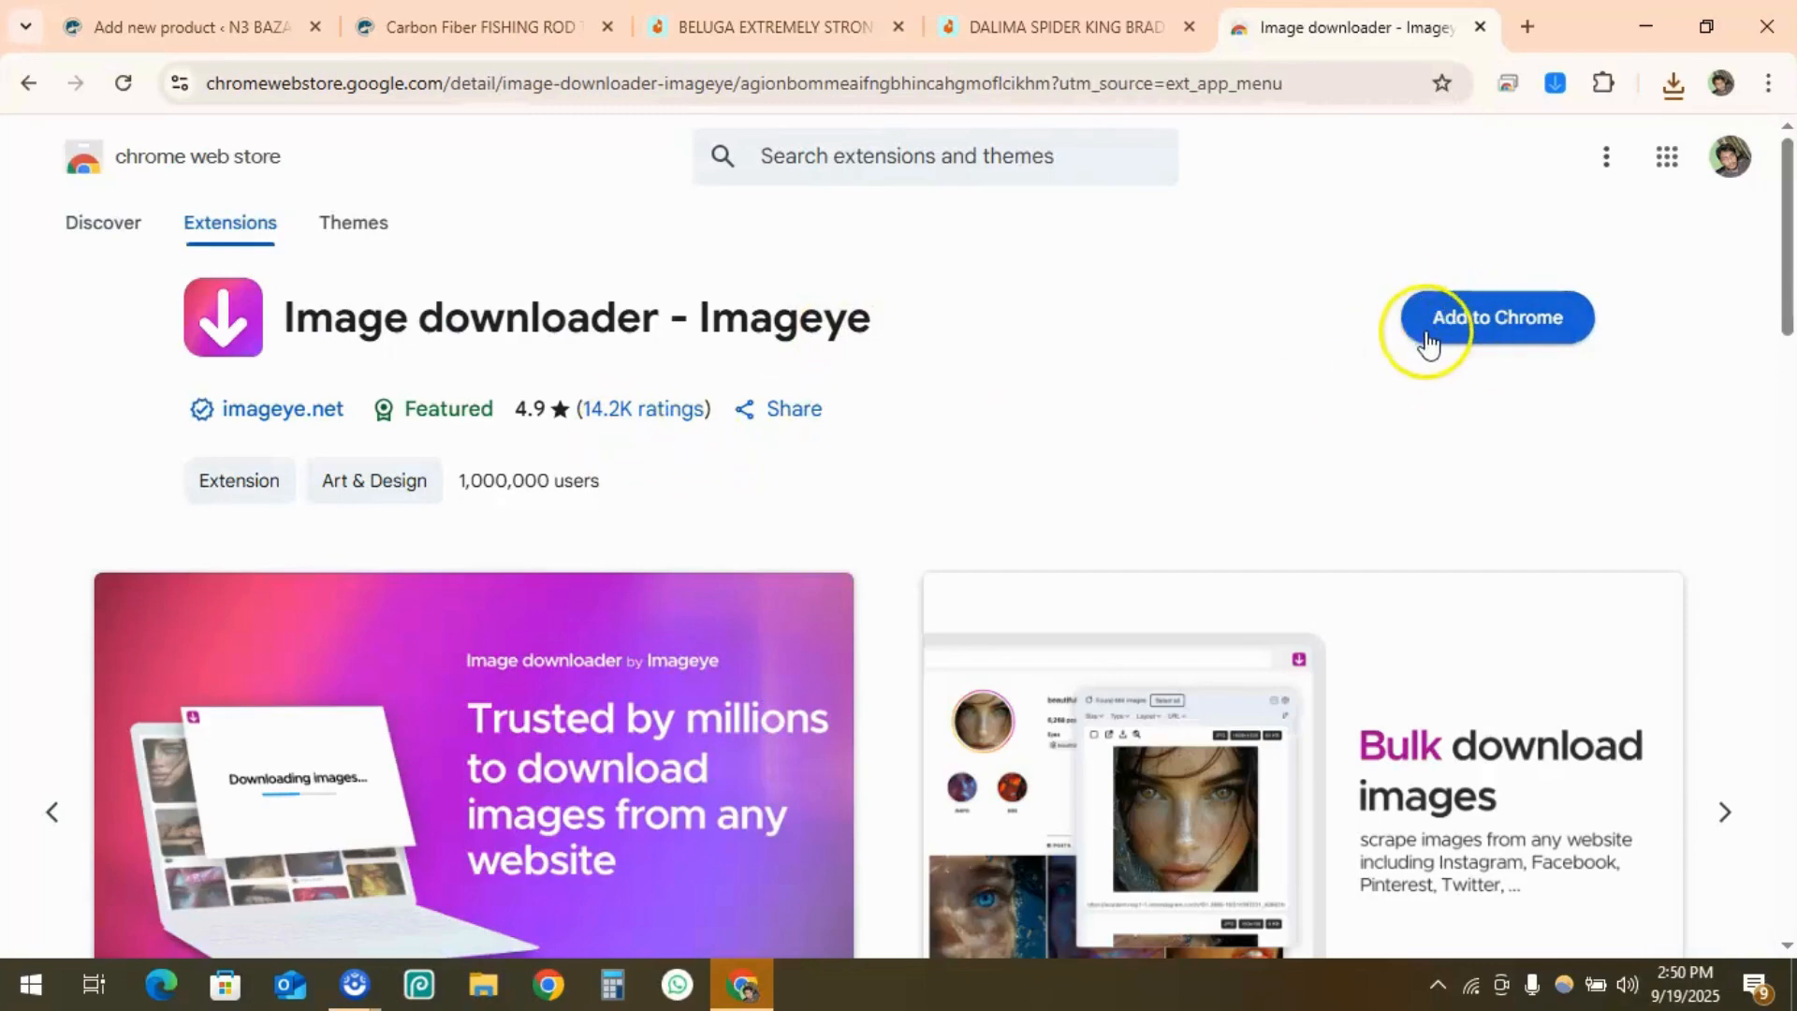
Add the Image downloader - Imageye extension to Chrome and look over its store page during the installation
click(1466, 332)
click(1003, 356)
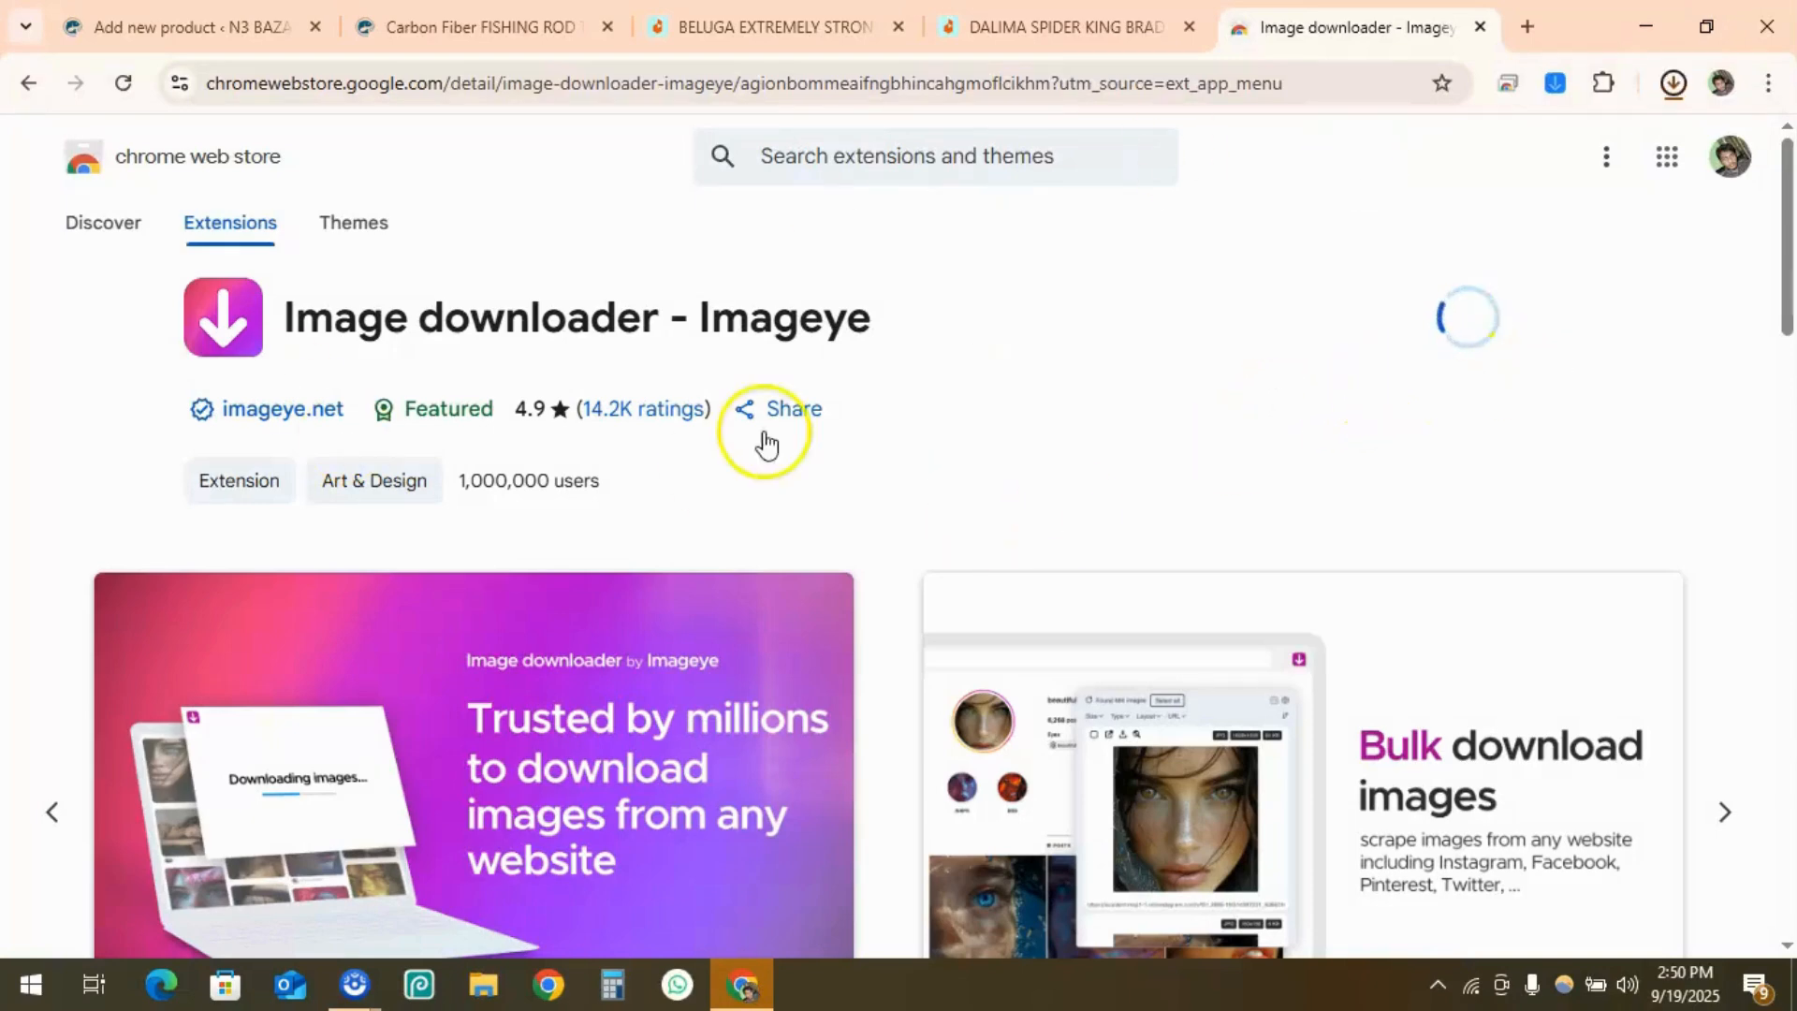
scroll(636, 449, down, 4)
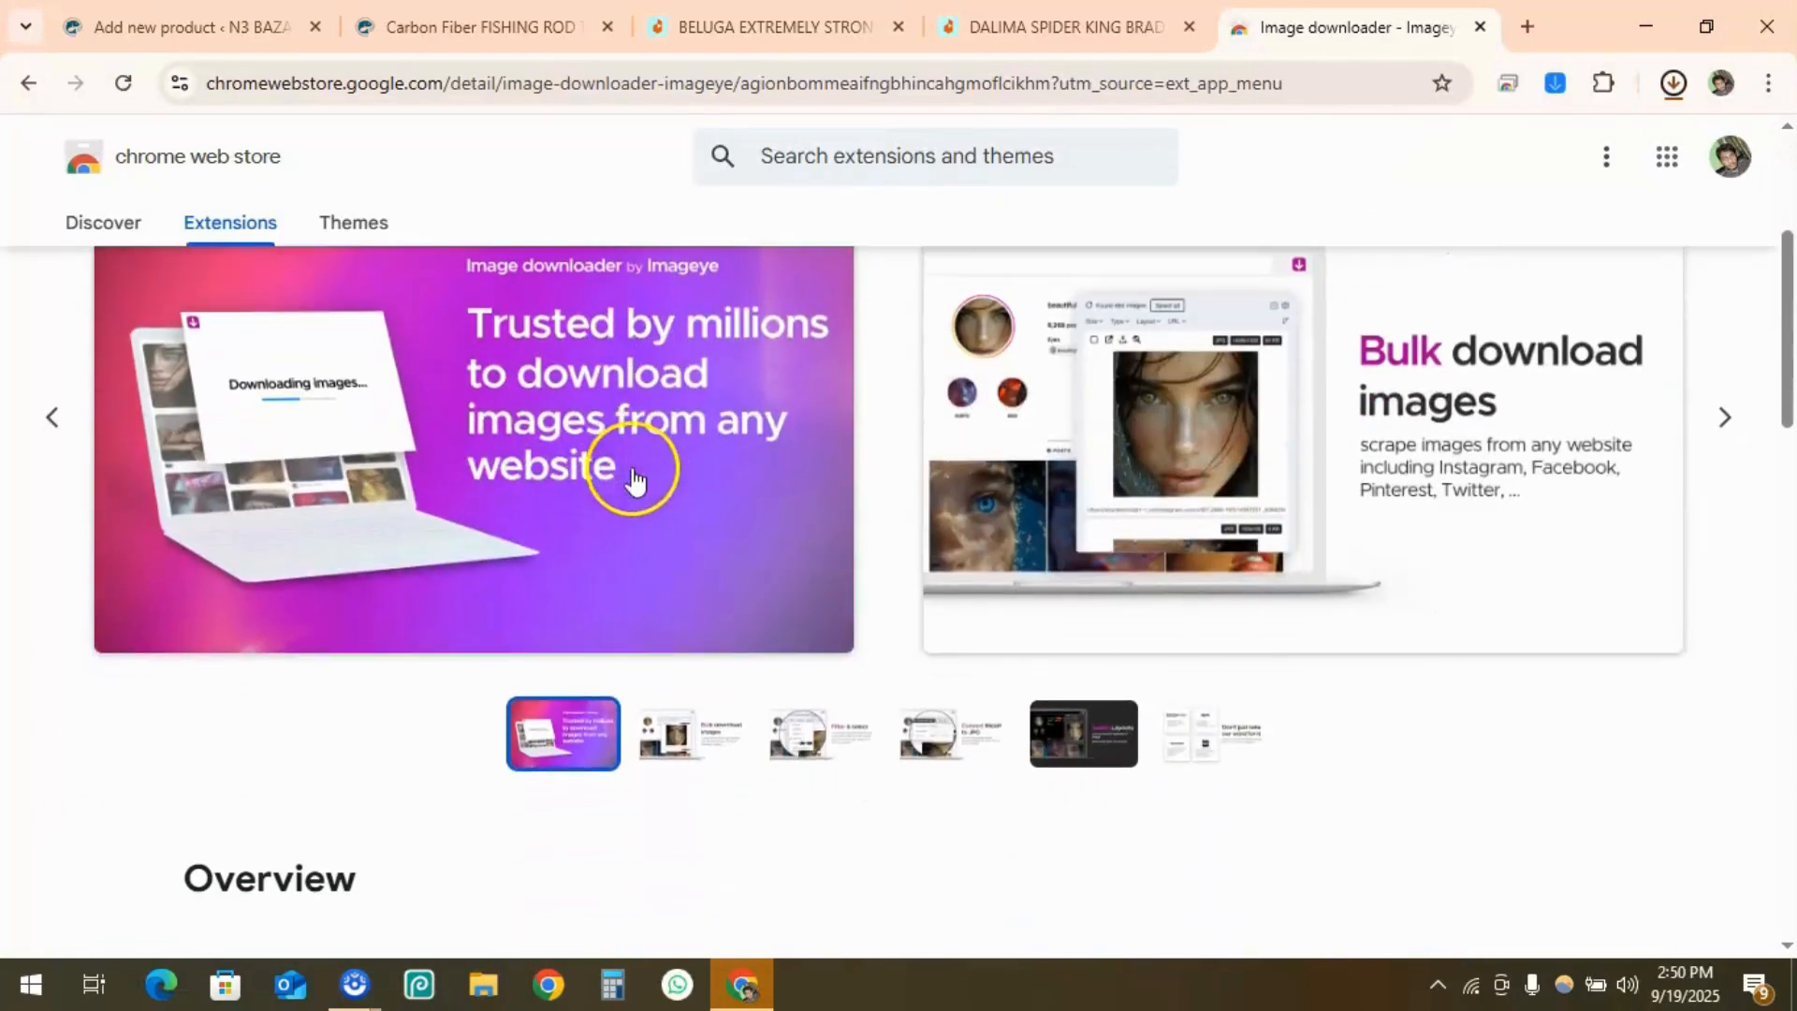
scroll(664, 773, up, 1)
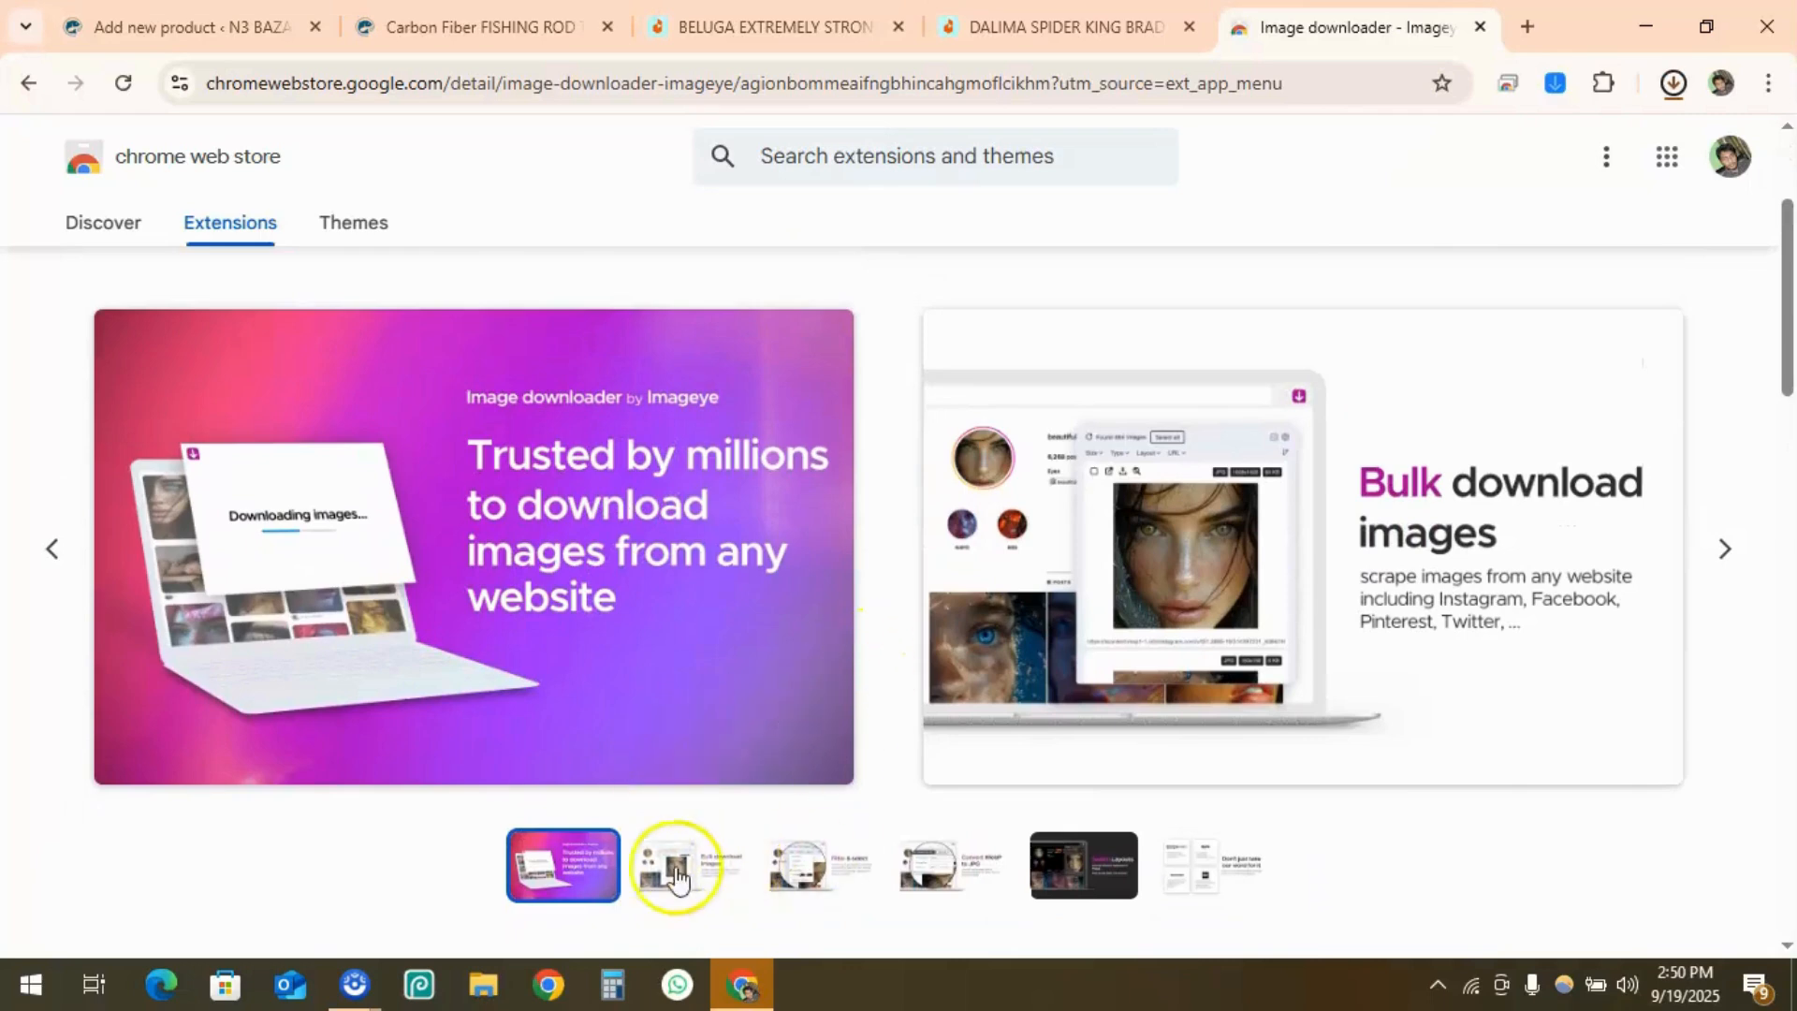
scroll(679, 878, down, 1)
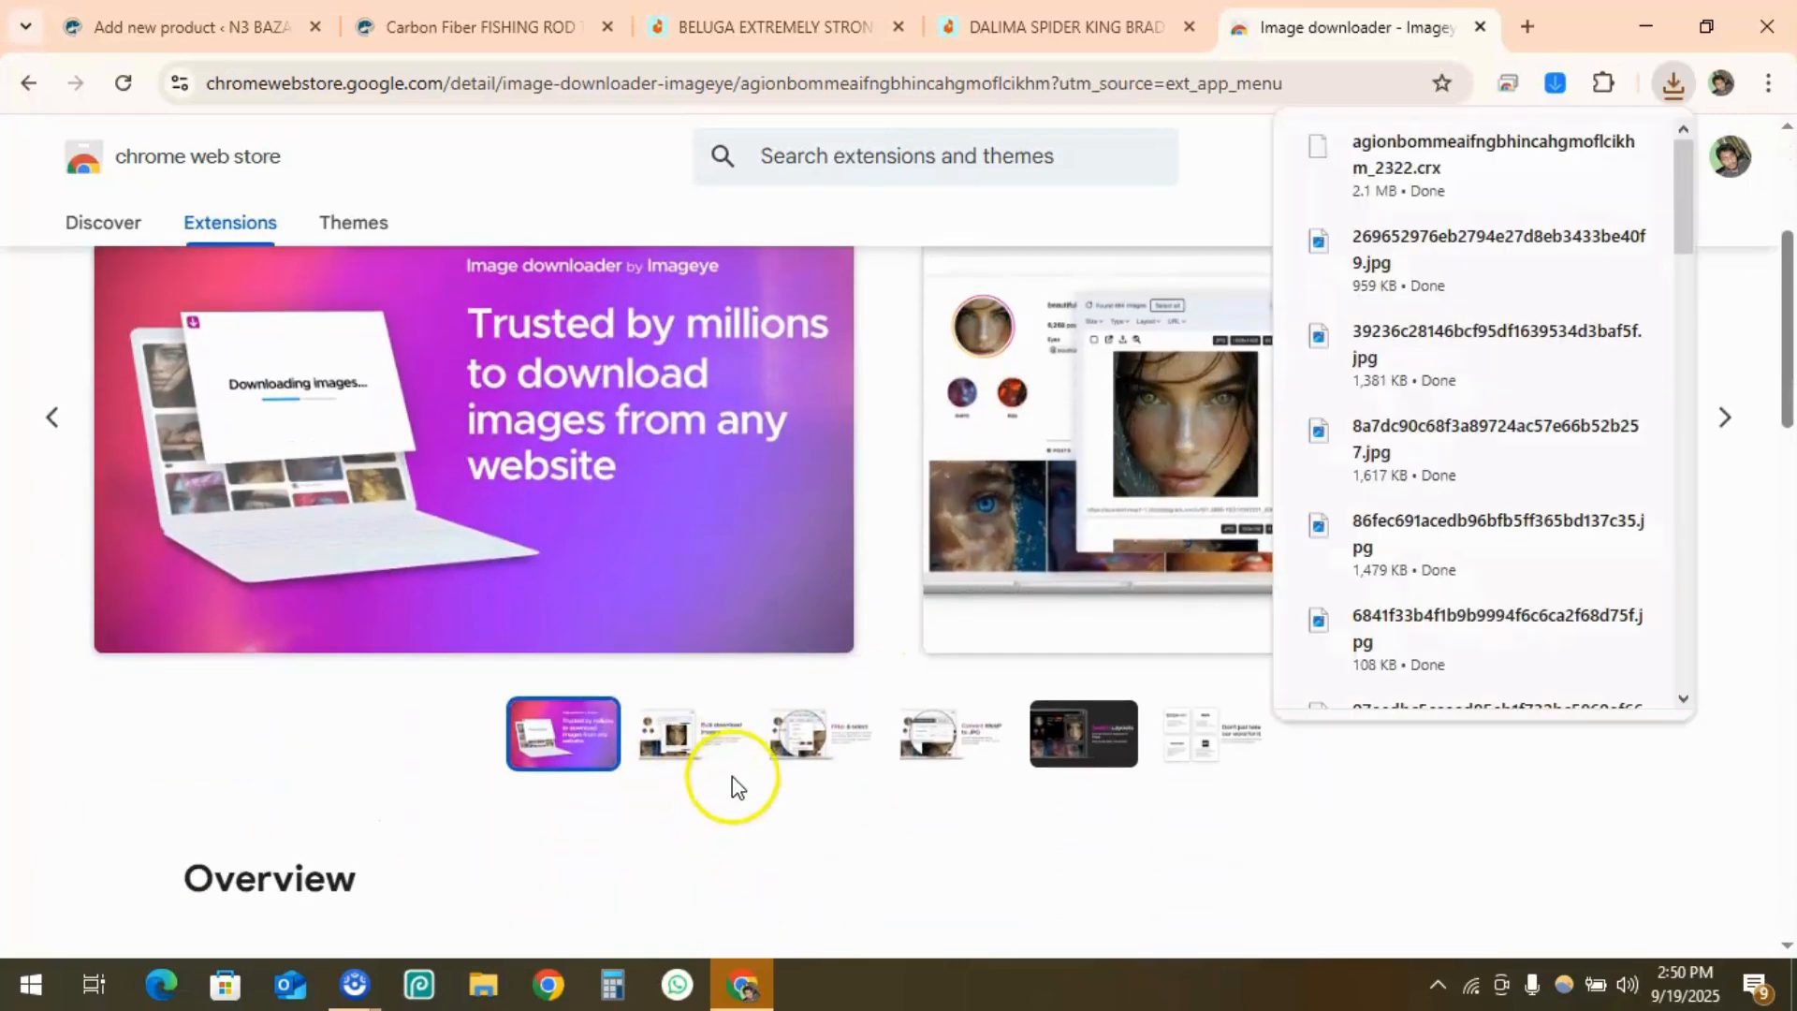
scroll(814, 763, up, 3)
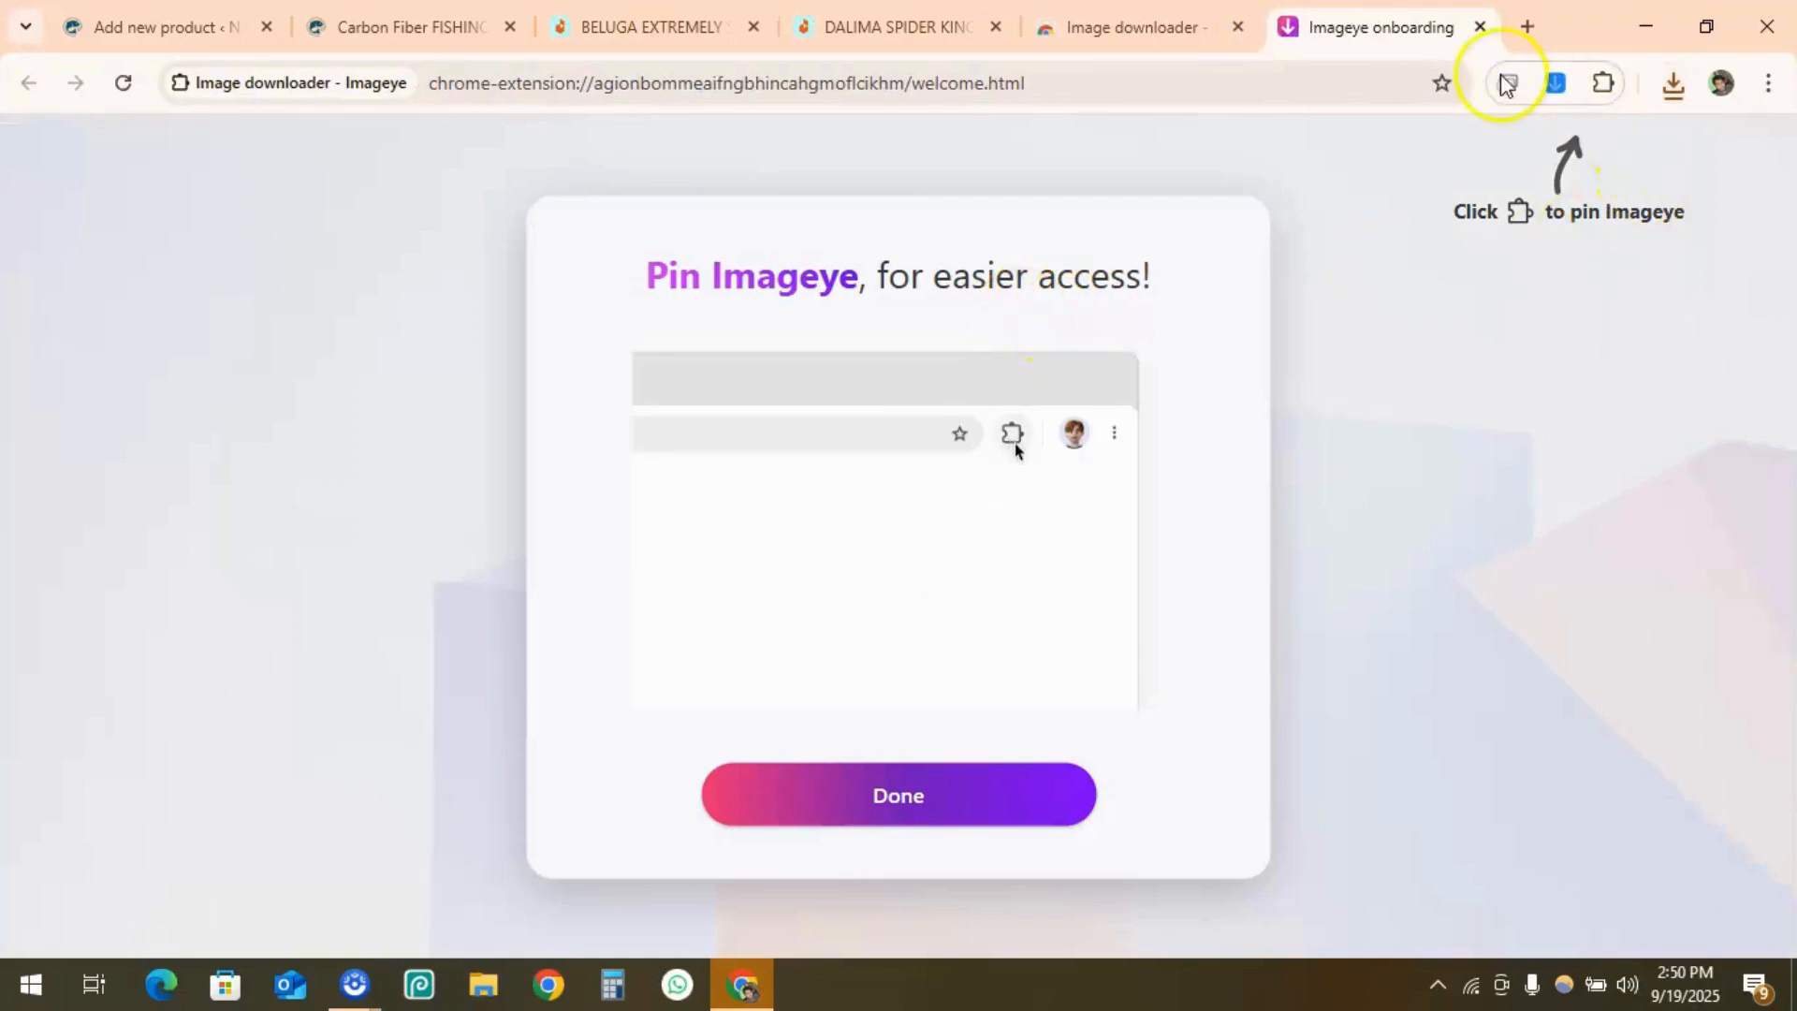
Finish the Imageye onboarding prompt and pin the extension for easier access
click(1552, 84)
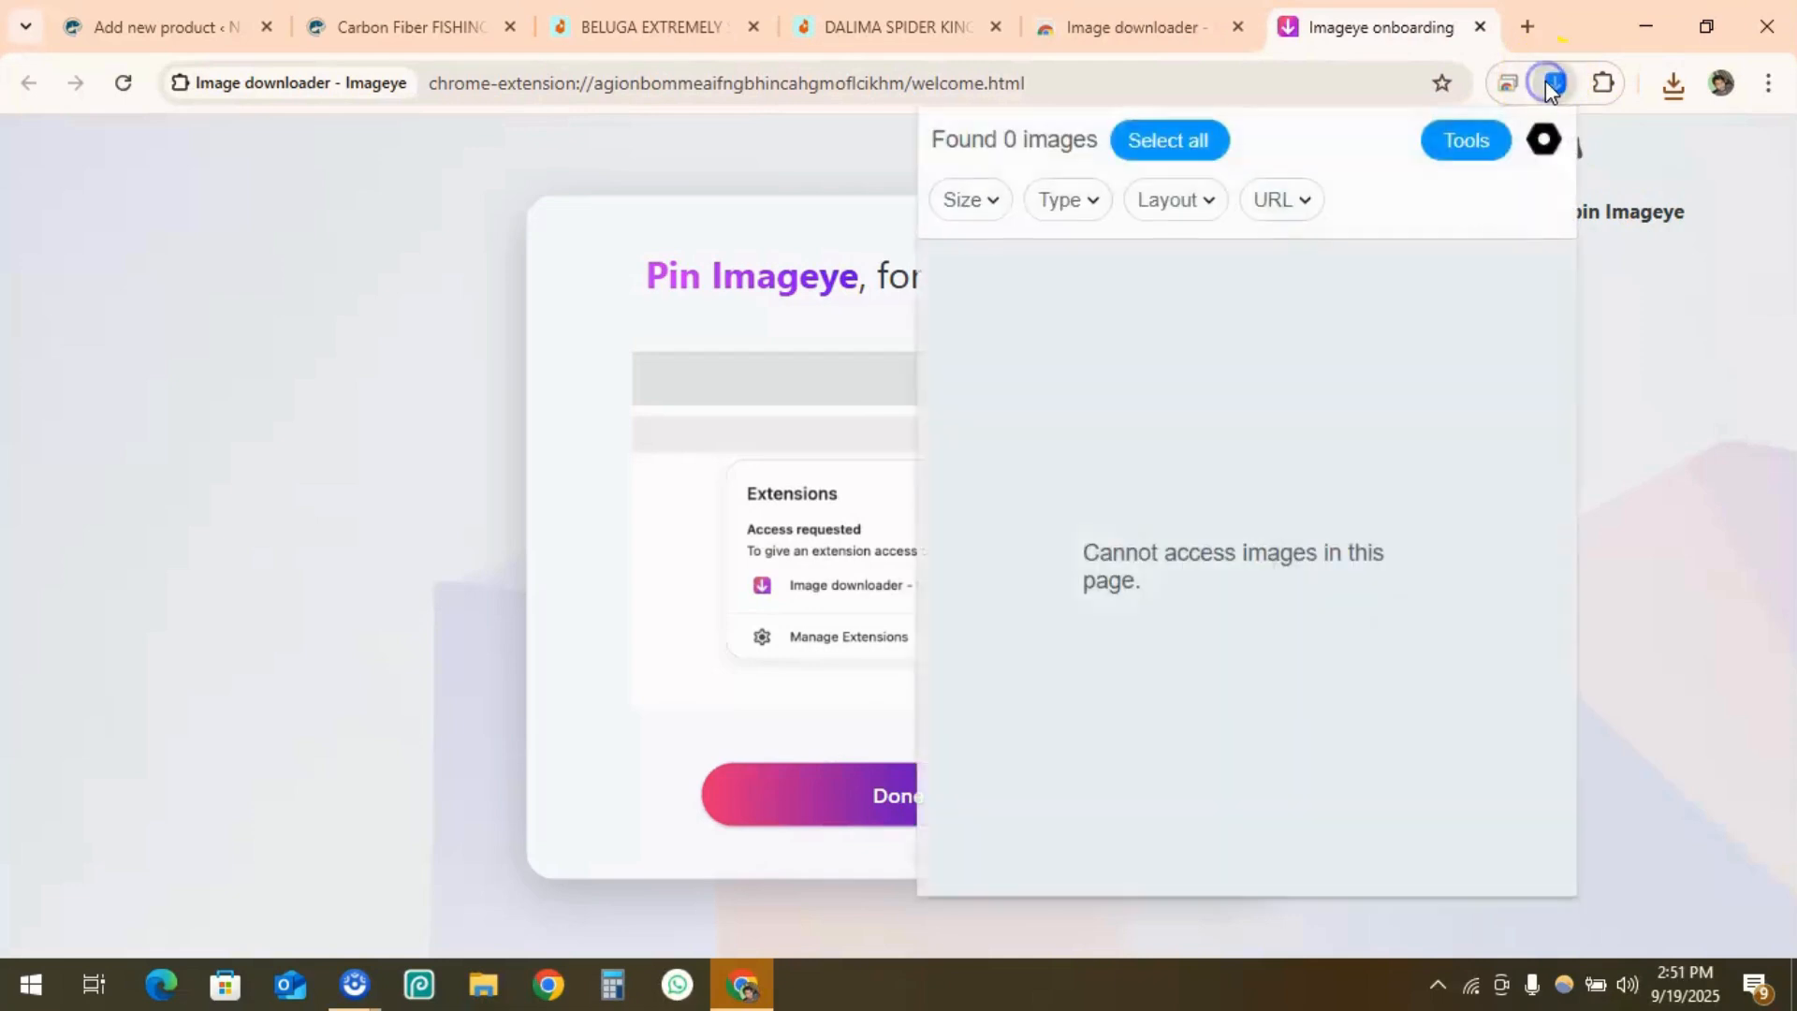
click(1383, 30)
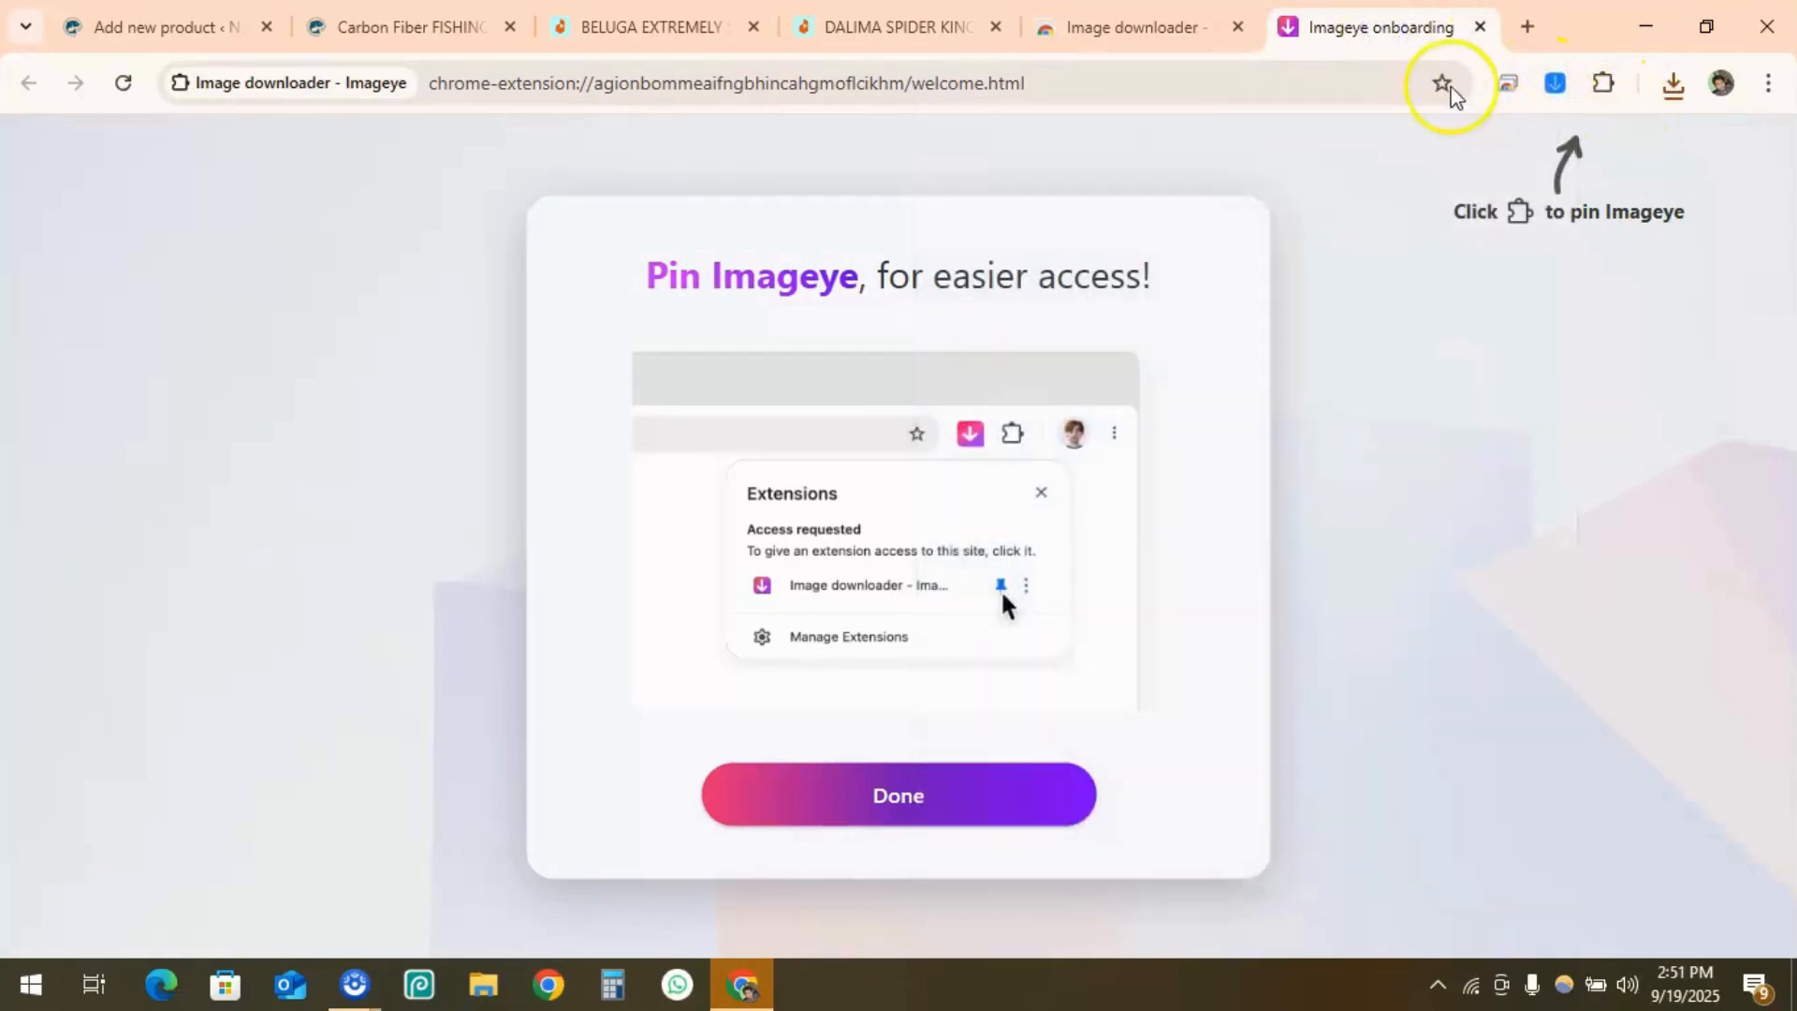
click(933, 816)
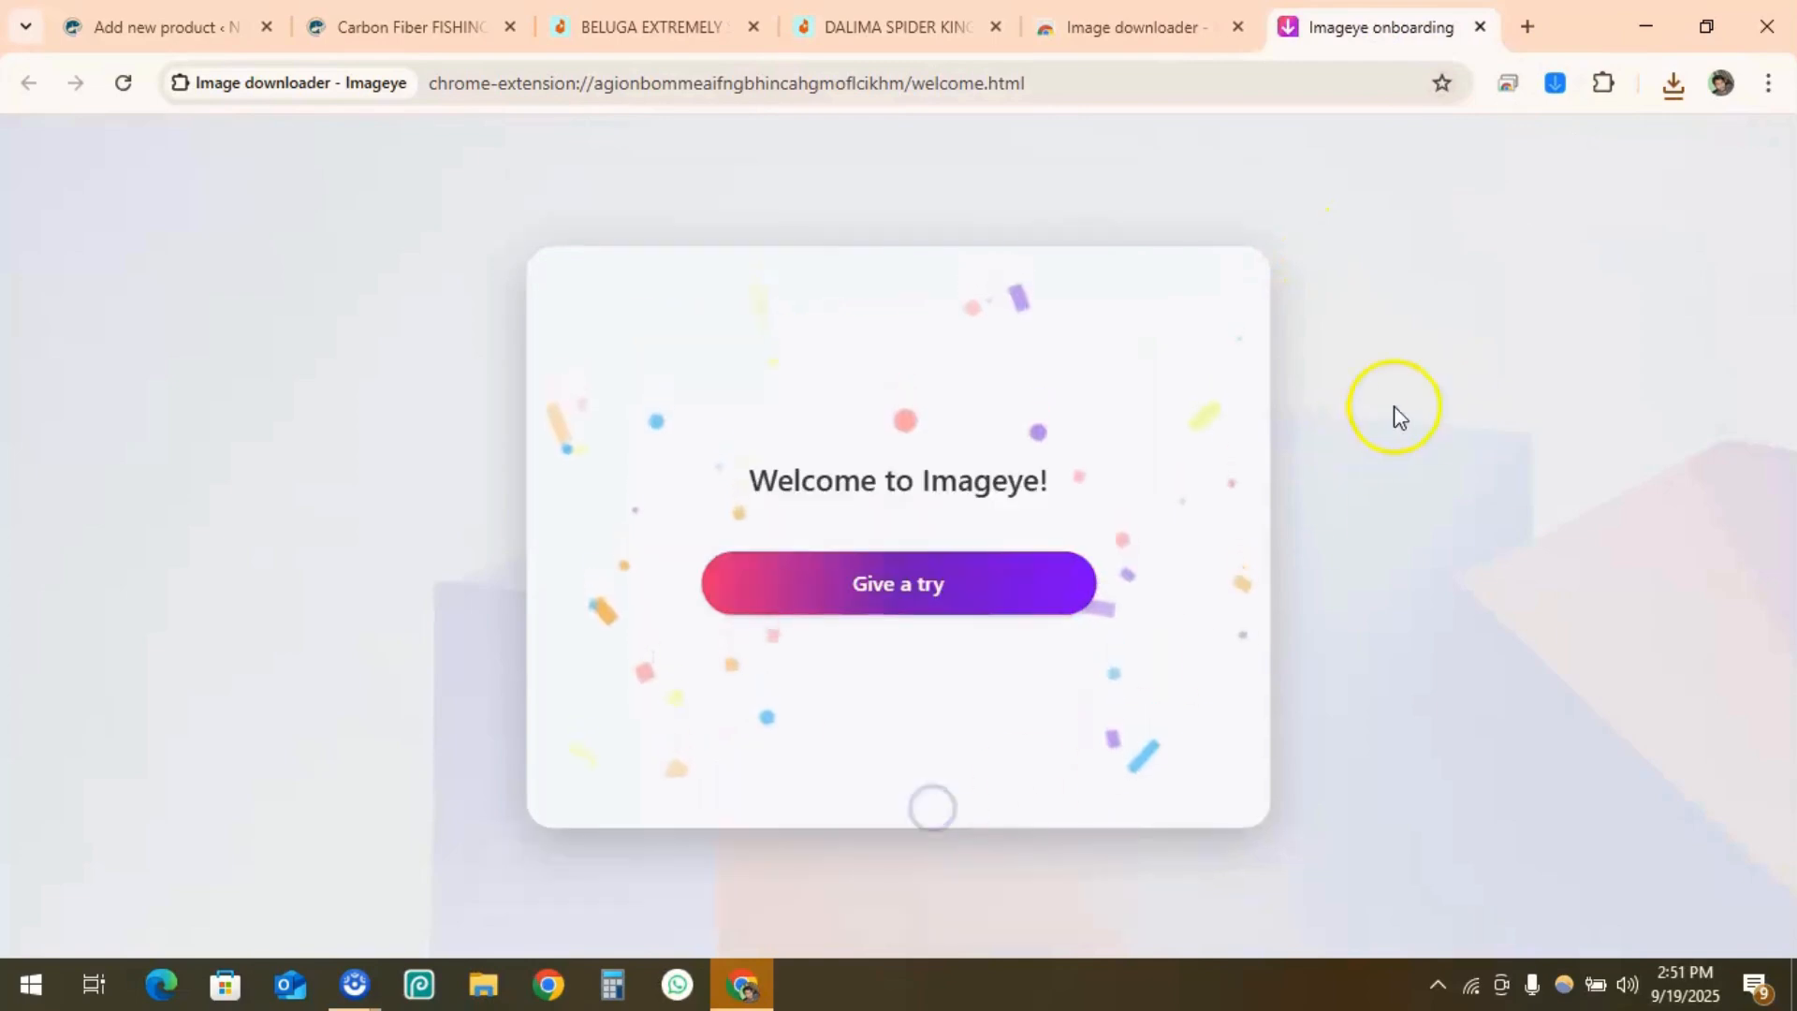
click(1602, 84)
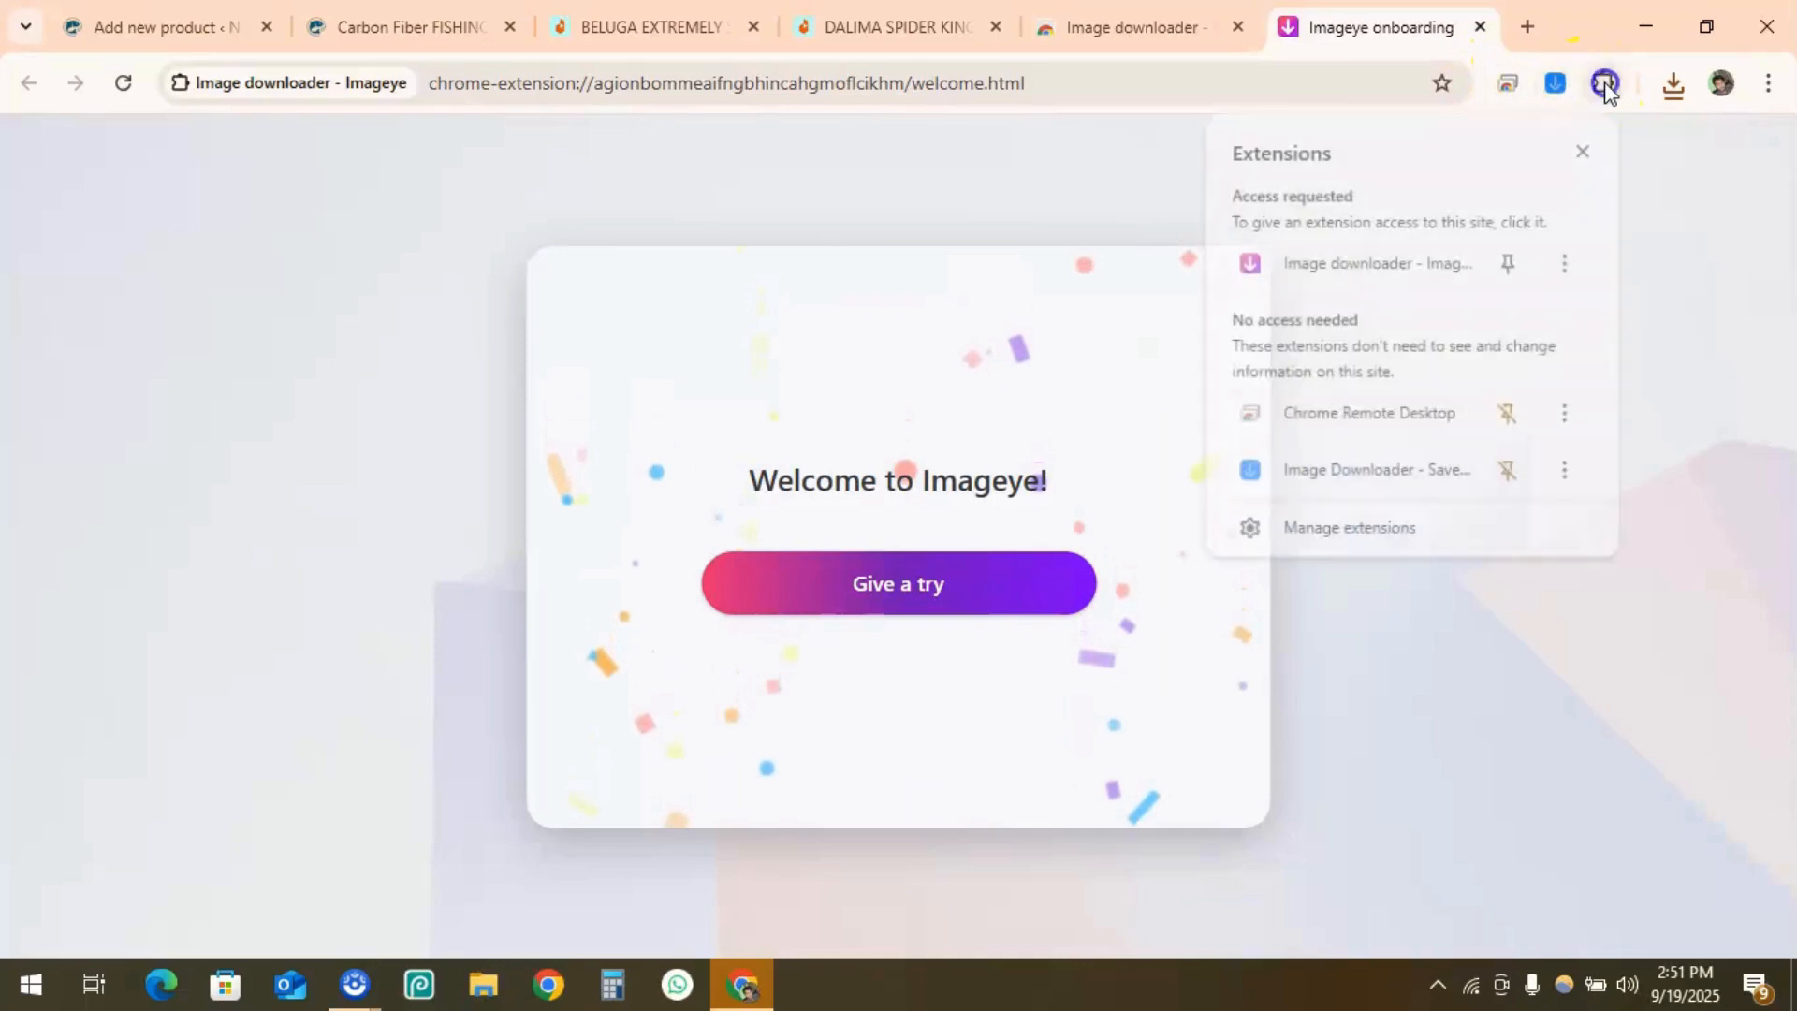
click(1509, 262)
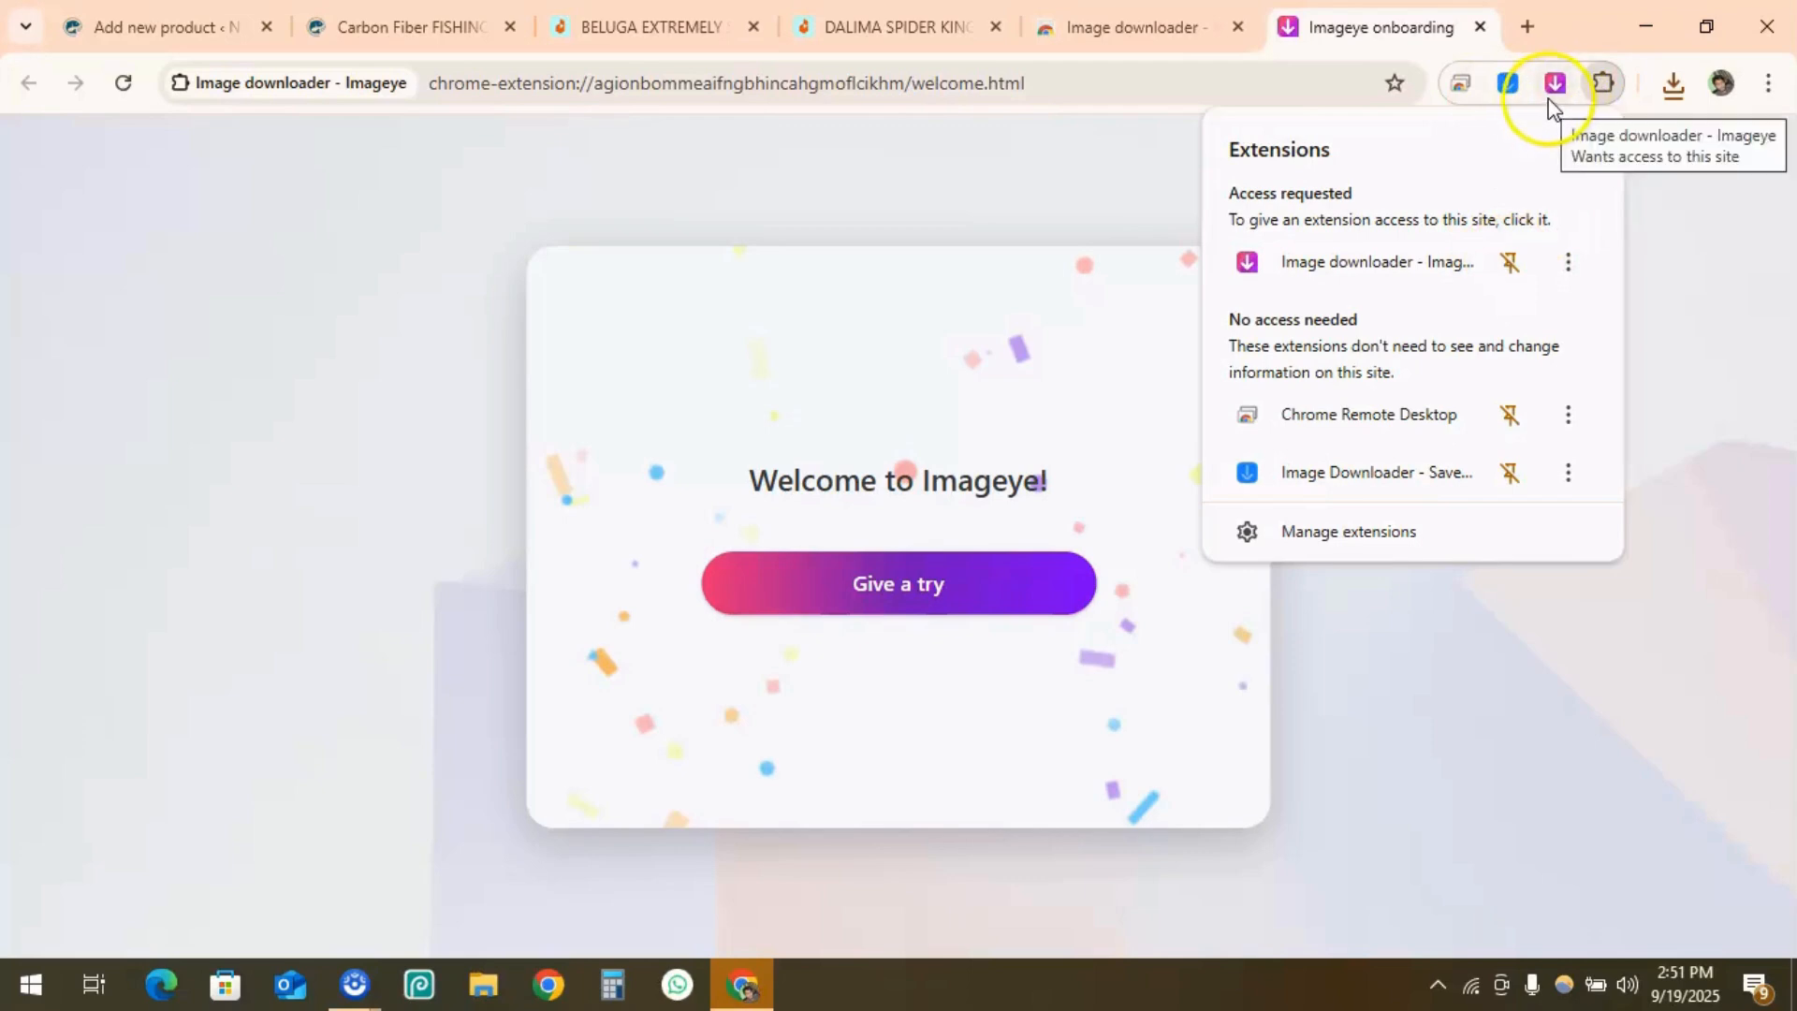
Remove the Imageye extension from Chrome and close its uninstall feedback page
click(1568, 262)
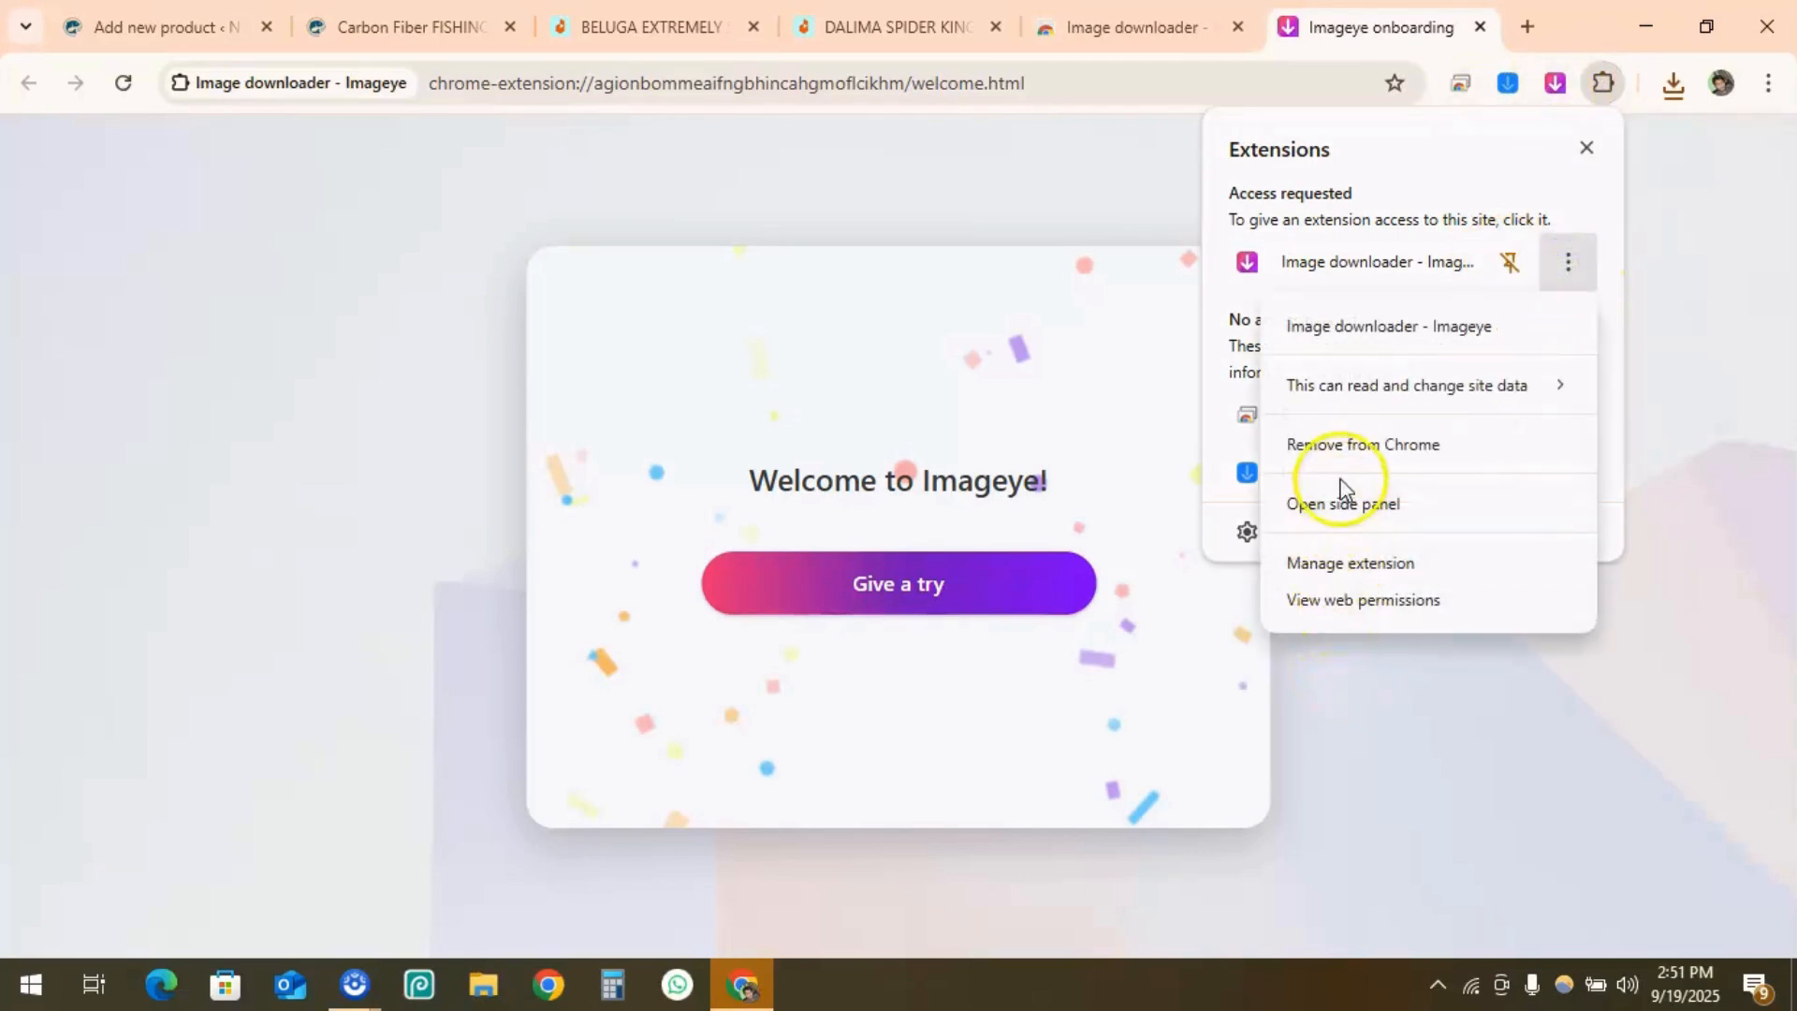
click(1343, 447)
click(1379, 319)
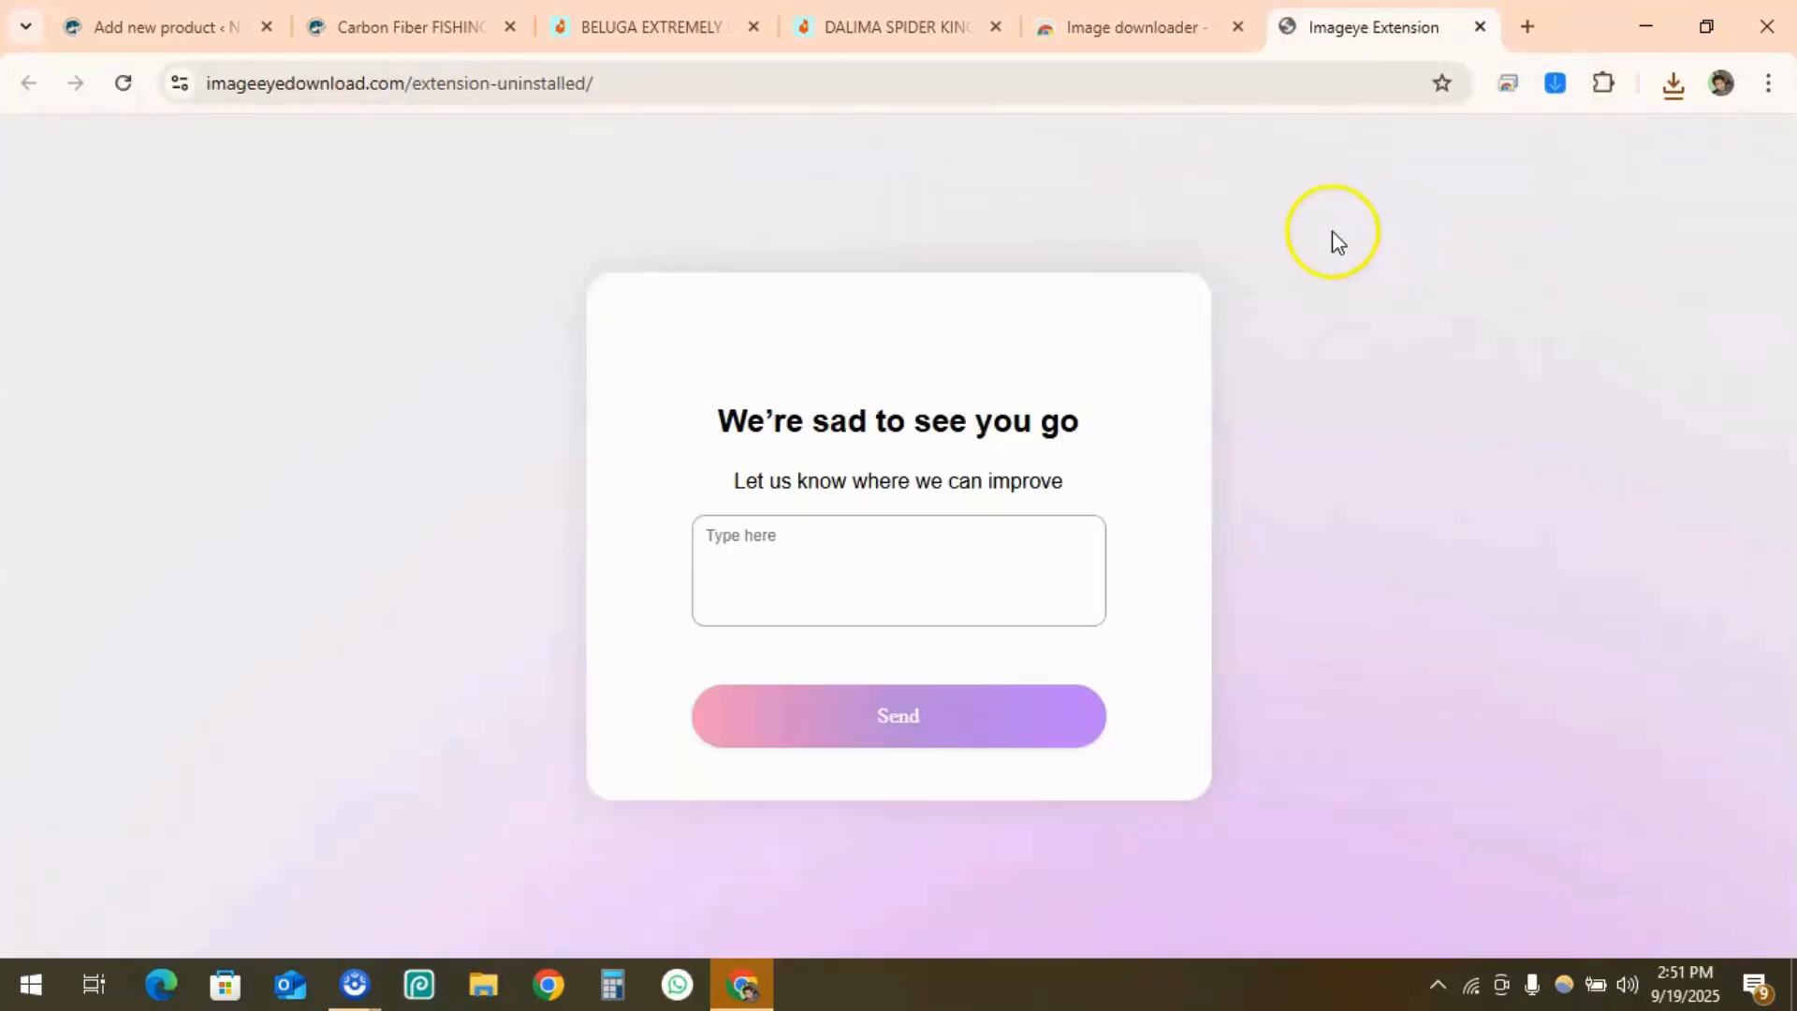
click(1480, 27)
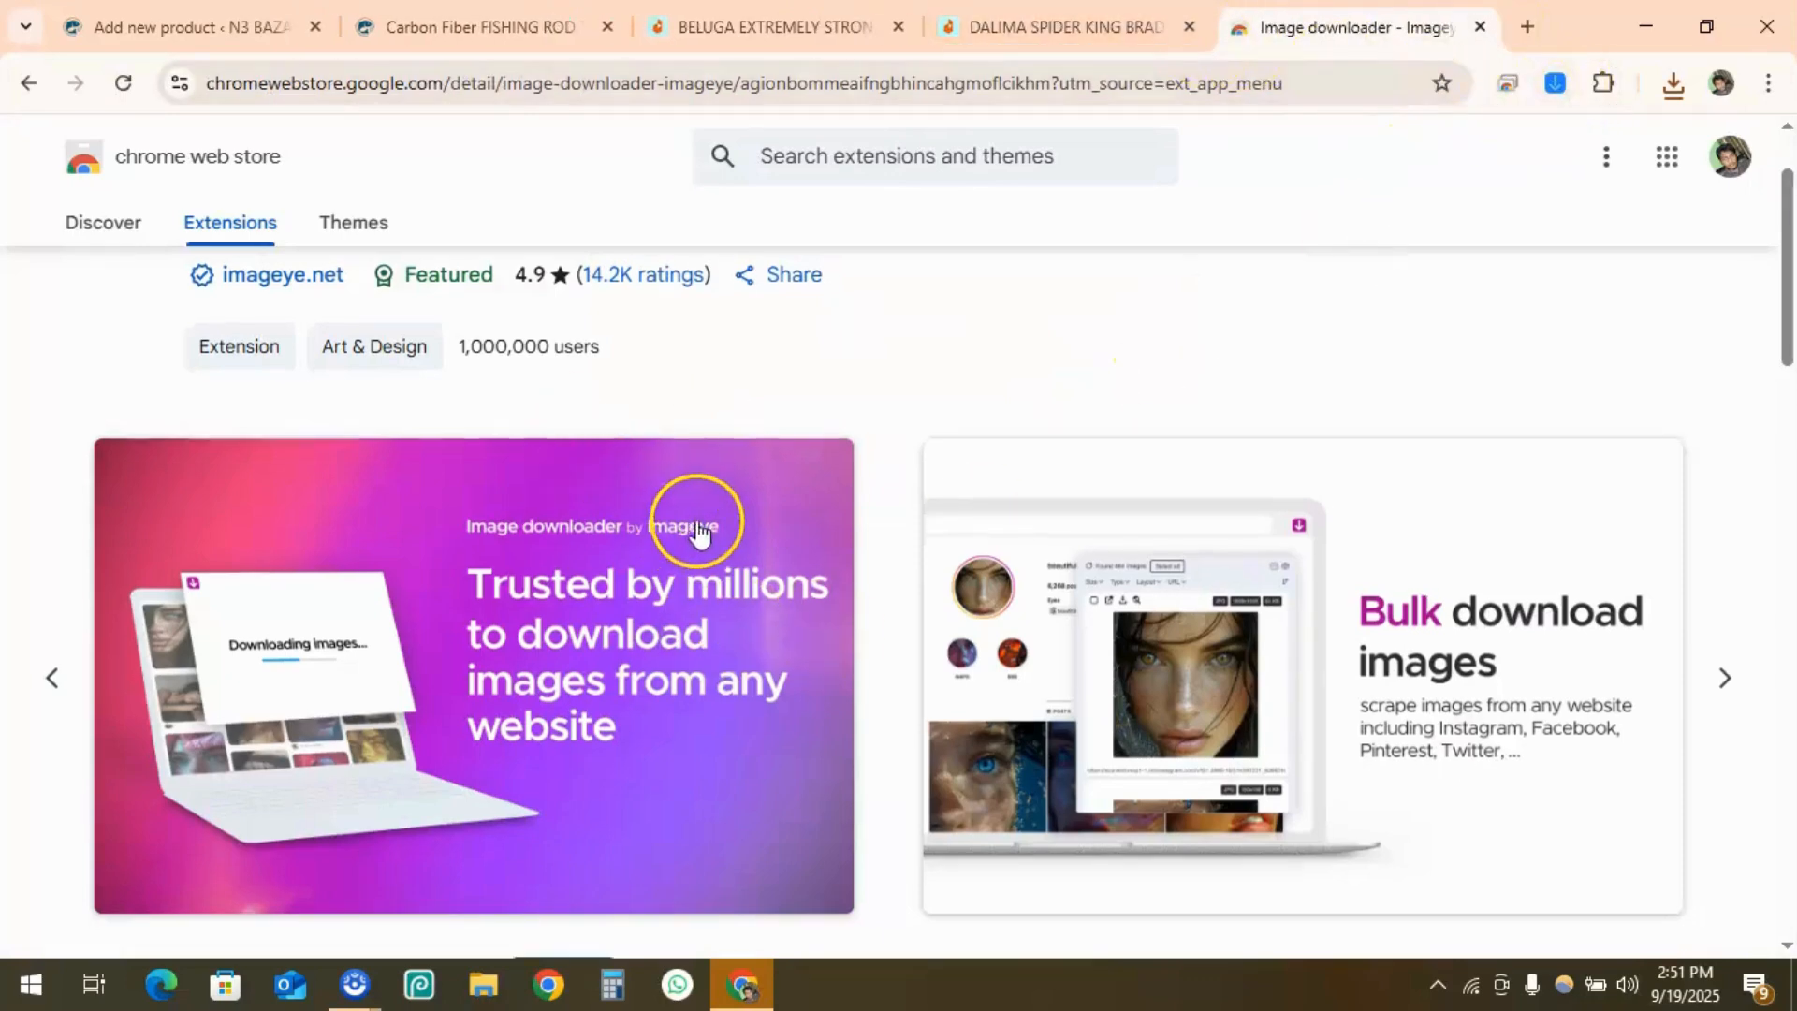
Return to the BELUGA listing on Daraz and list its images again with the Image Downloader - Save pictures extension
scroll(749, 561, down, 4)
scroll(770, 535, up, 5)
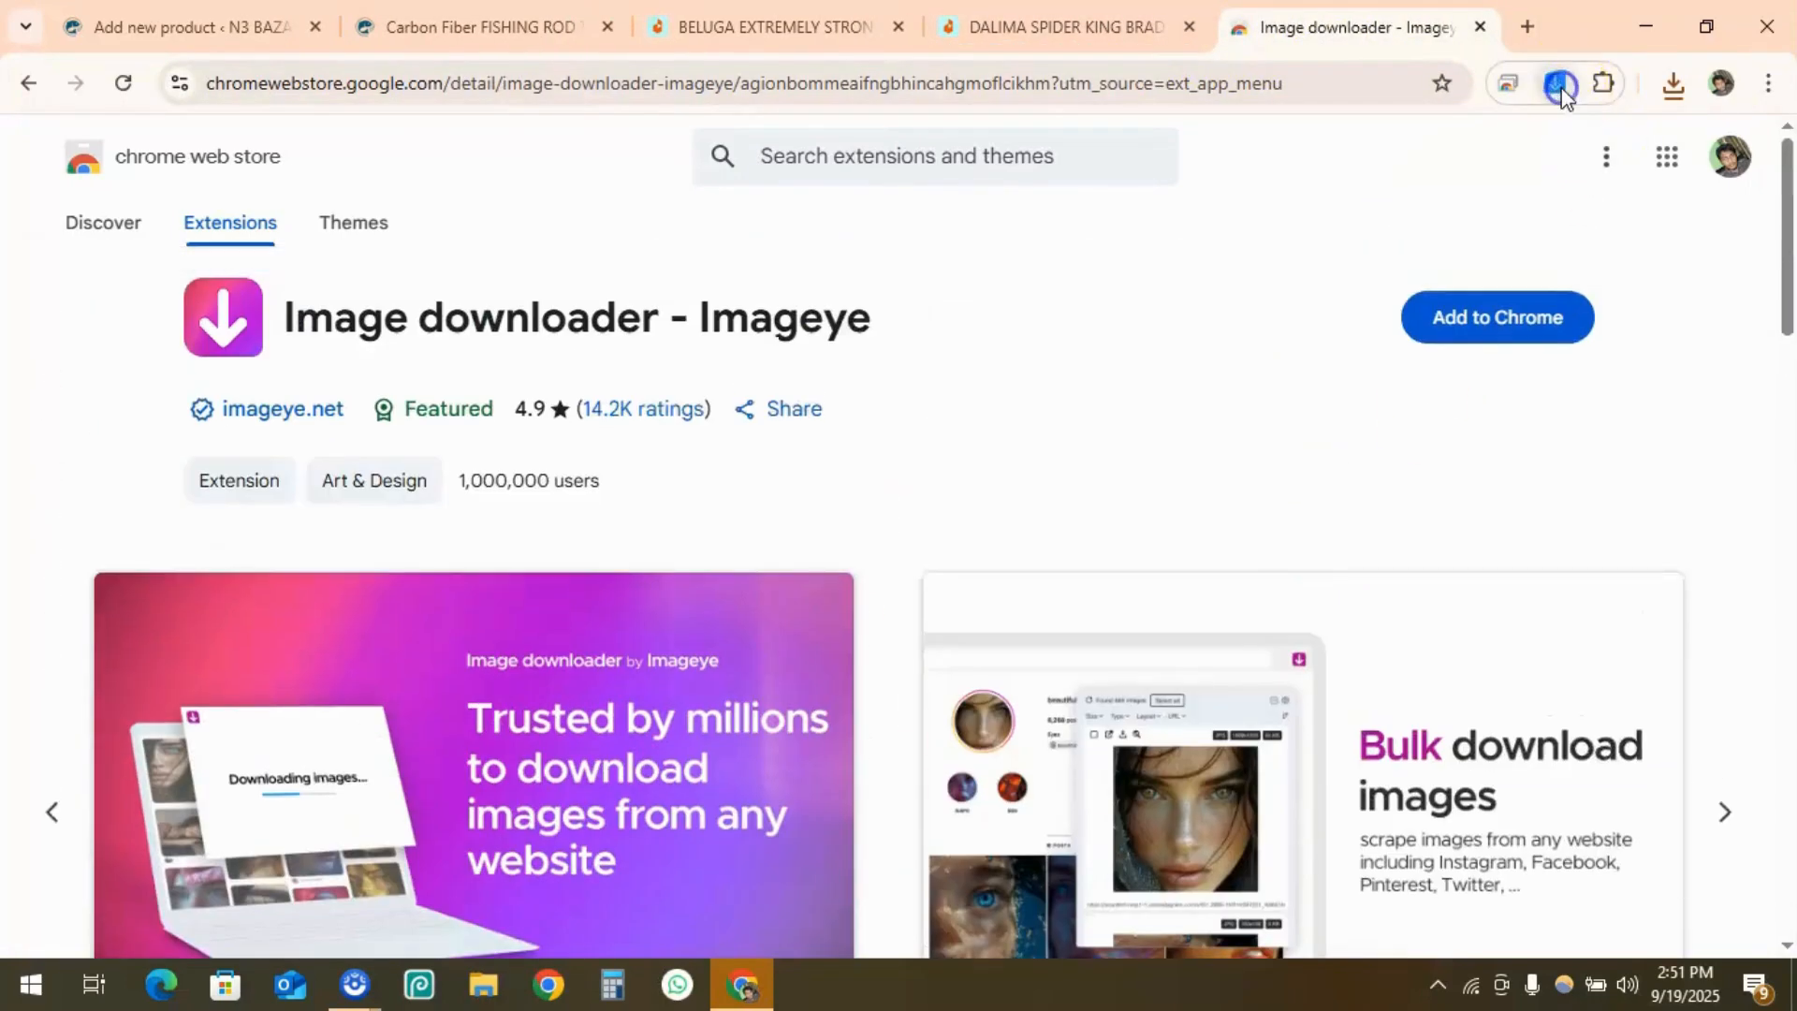
click(1558, 87)
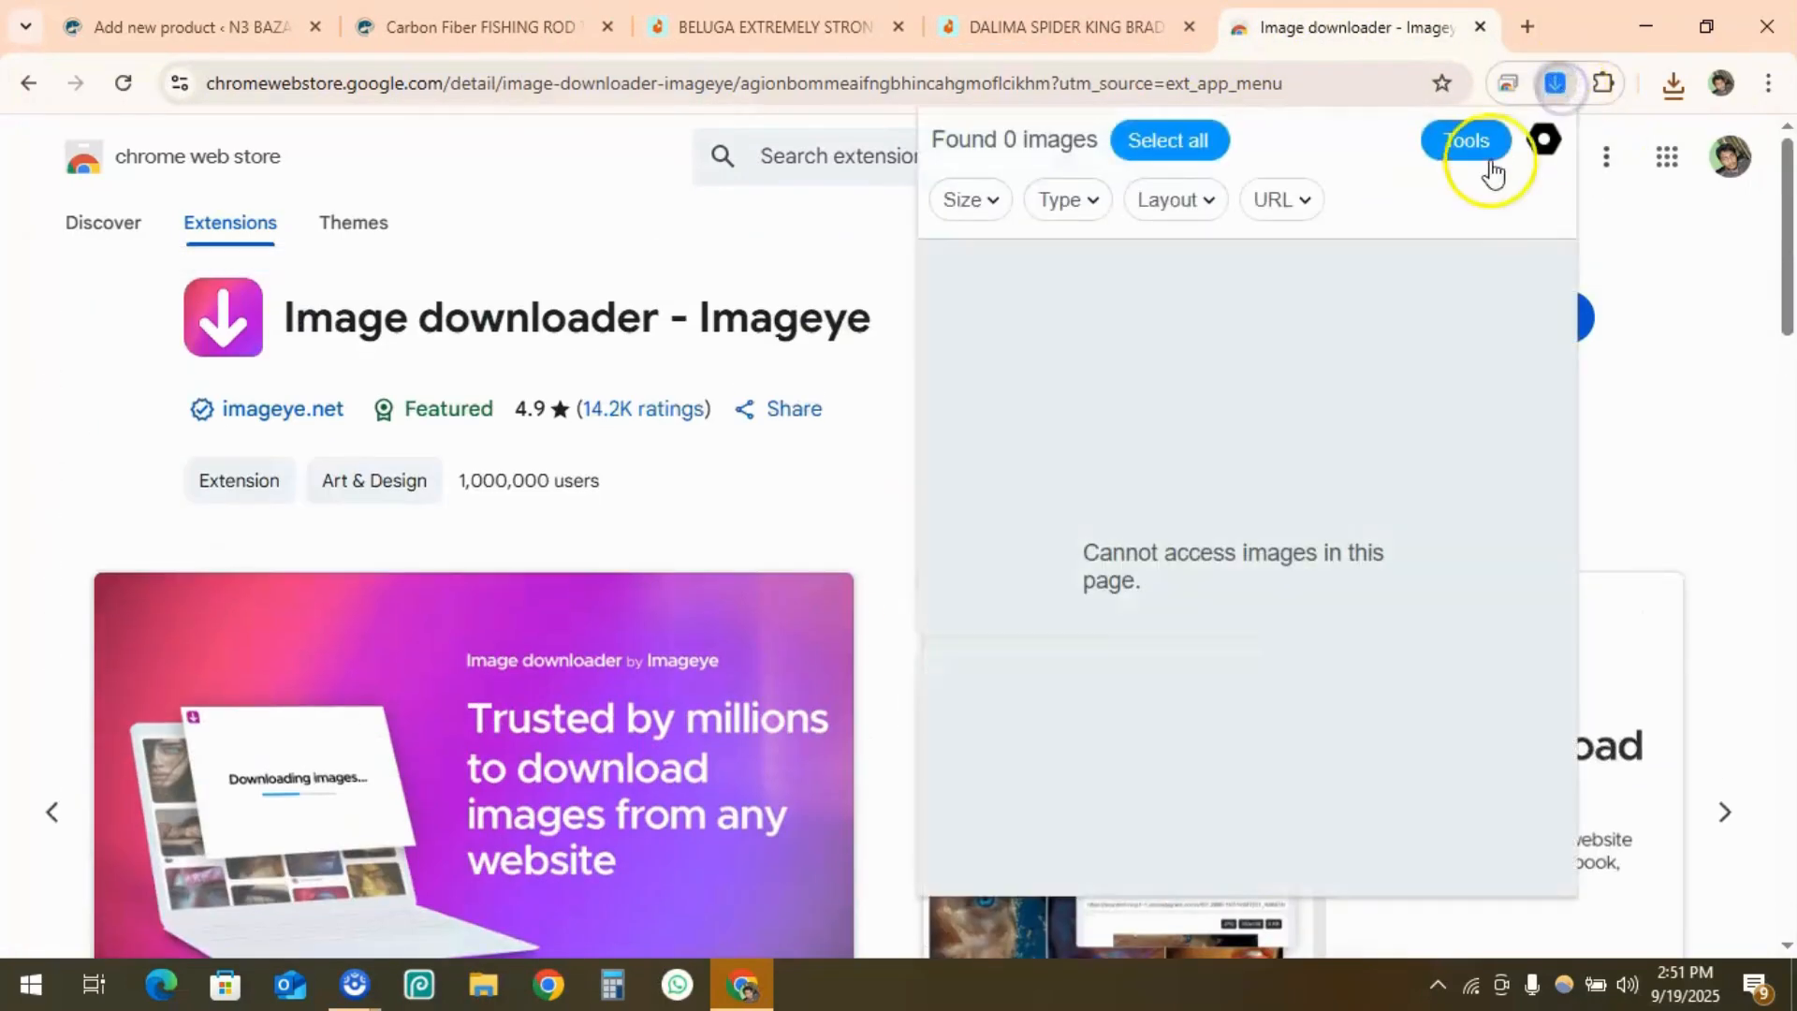
click(1008, 39)
click(732, 26)
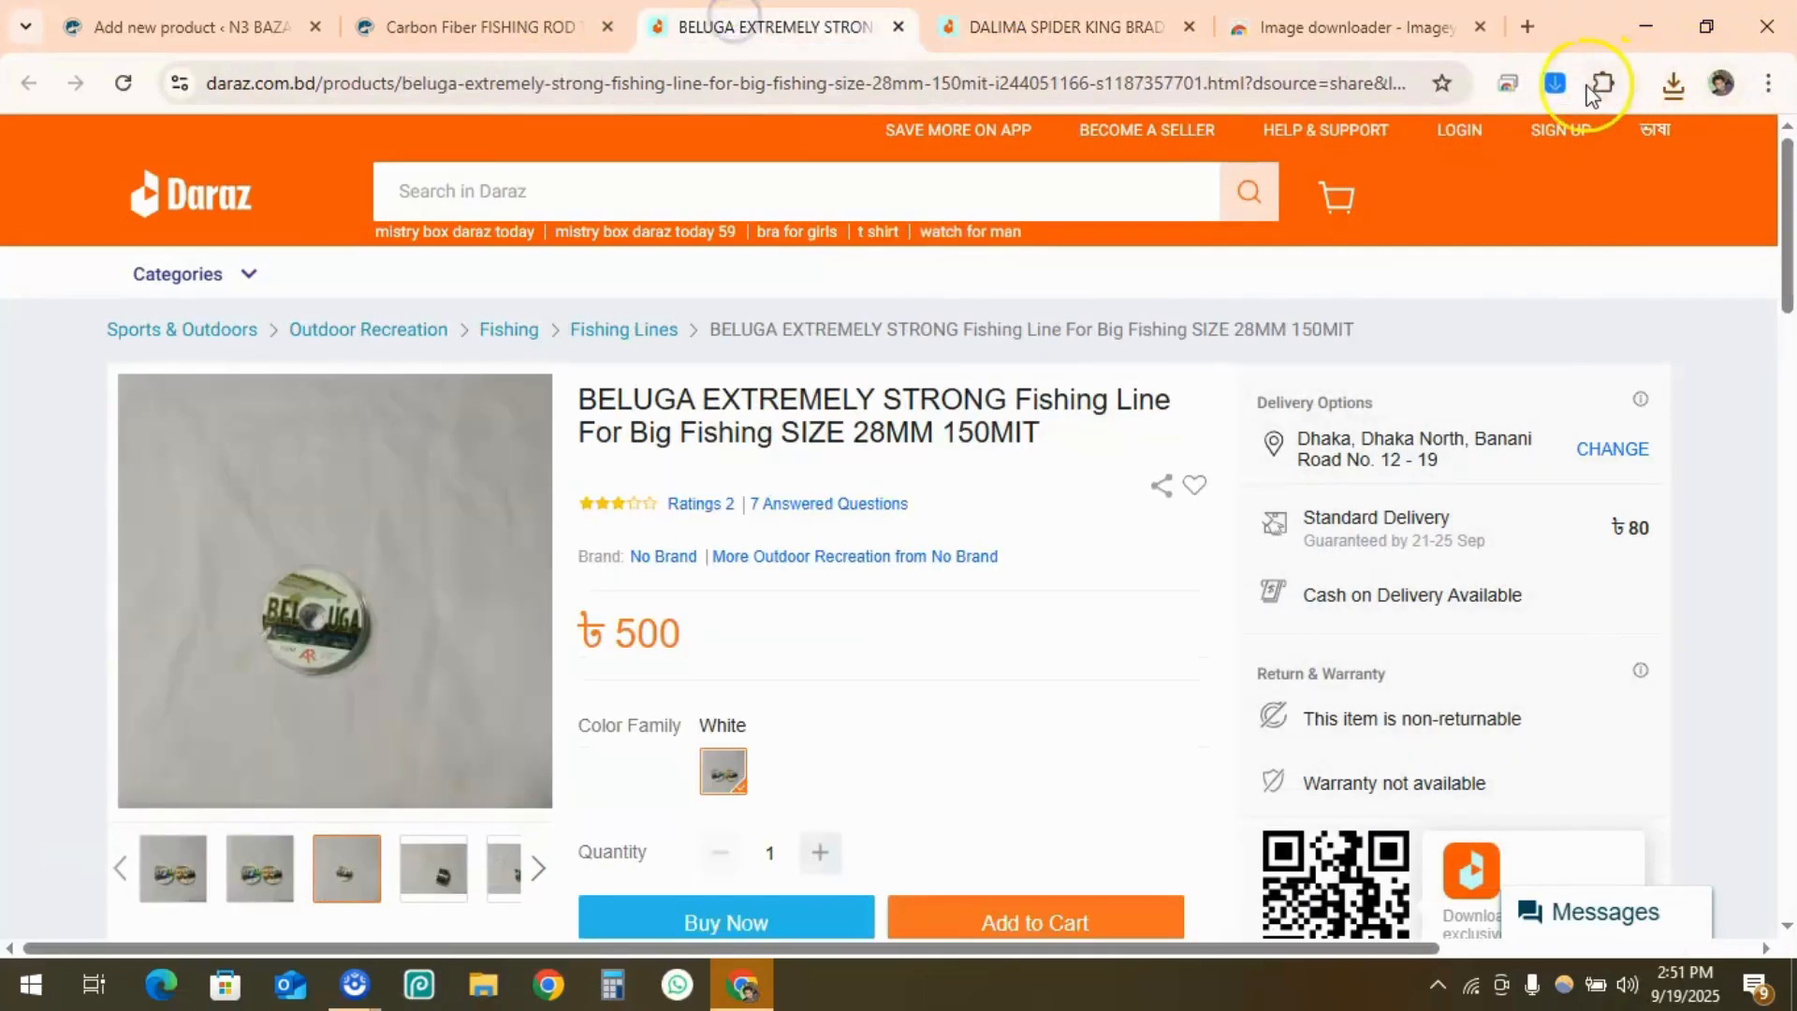
click(1554, 83)
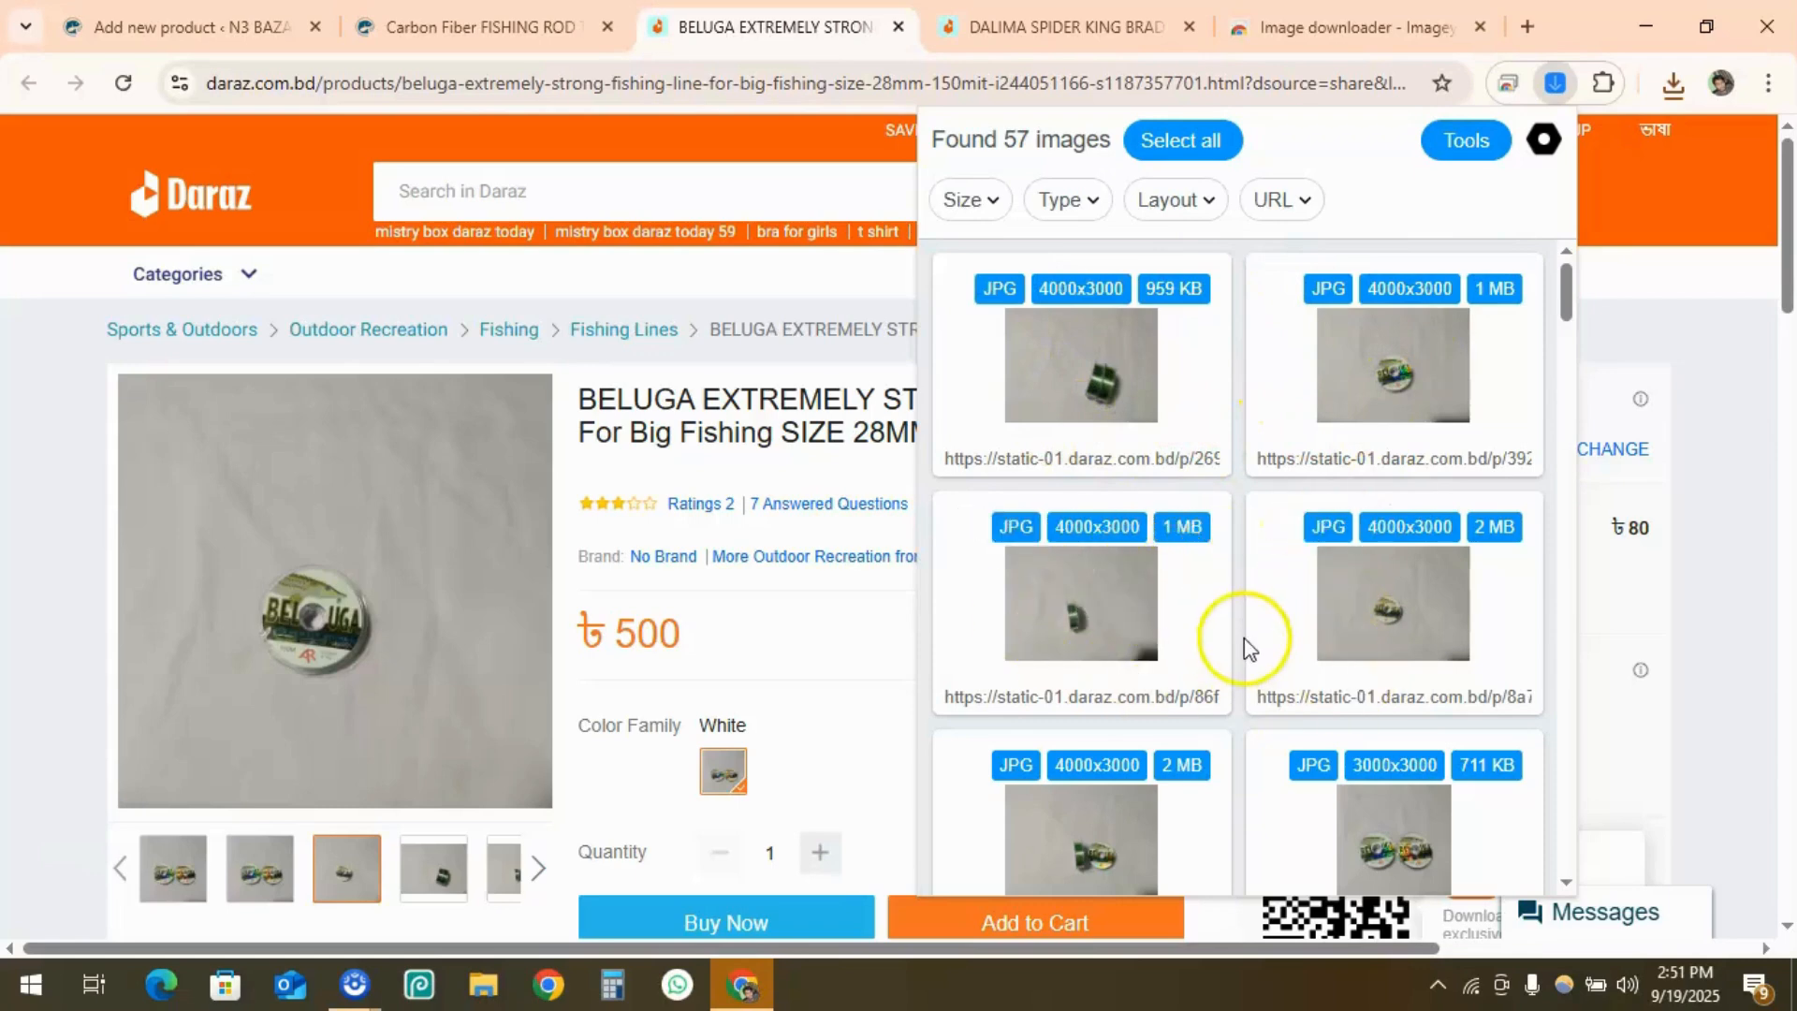
Open the Photopea website in a new browser tab, and close that tab
click(1638, 294)
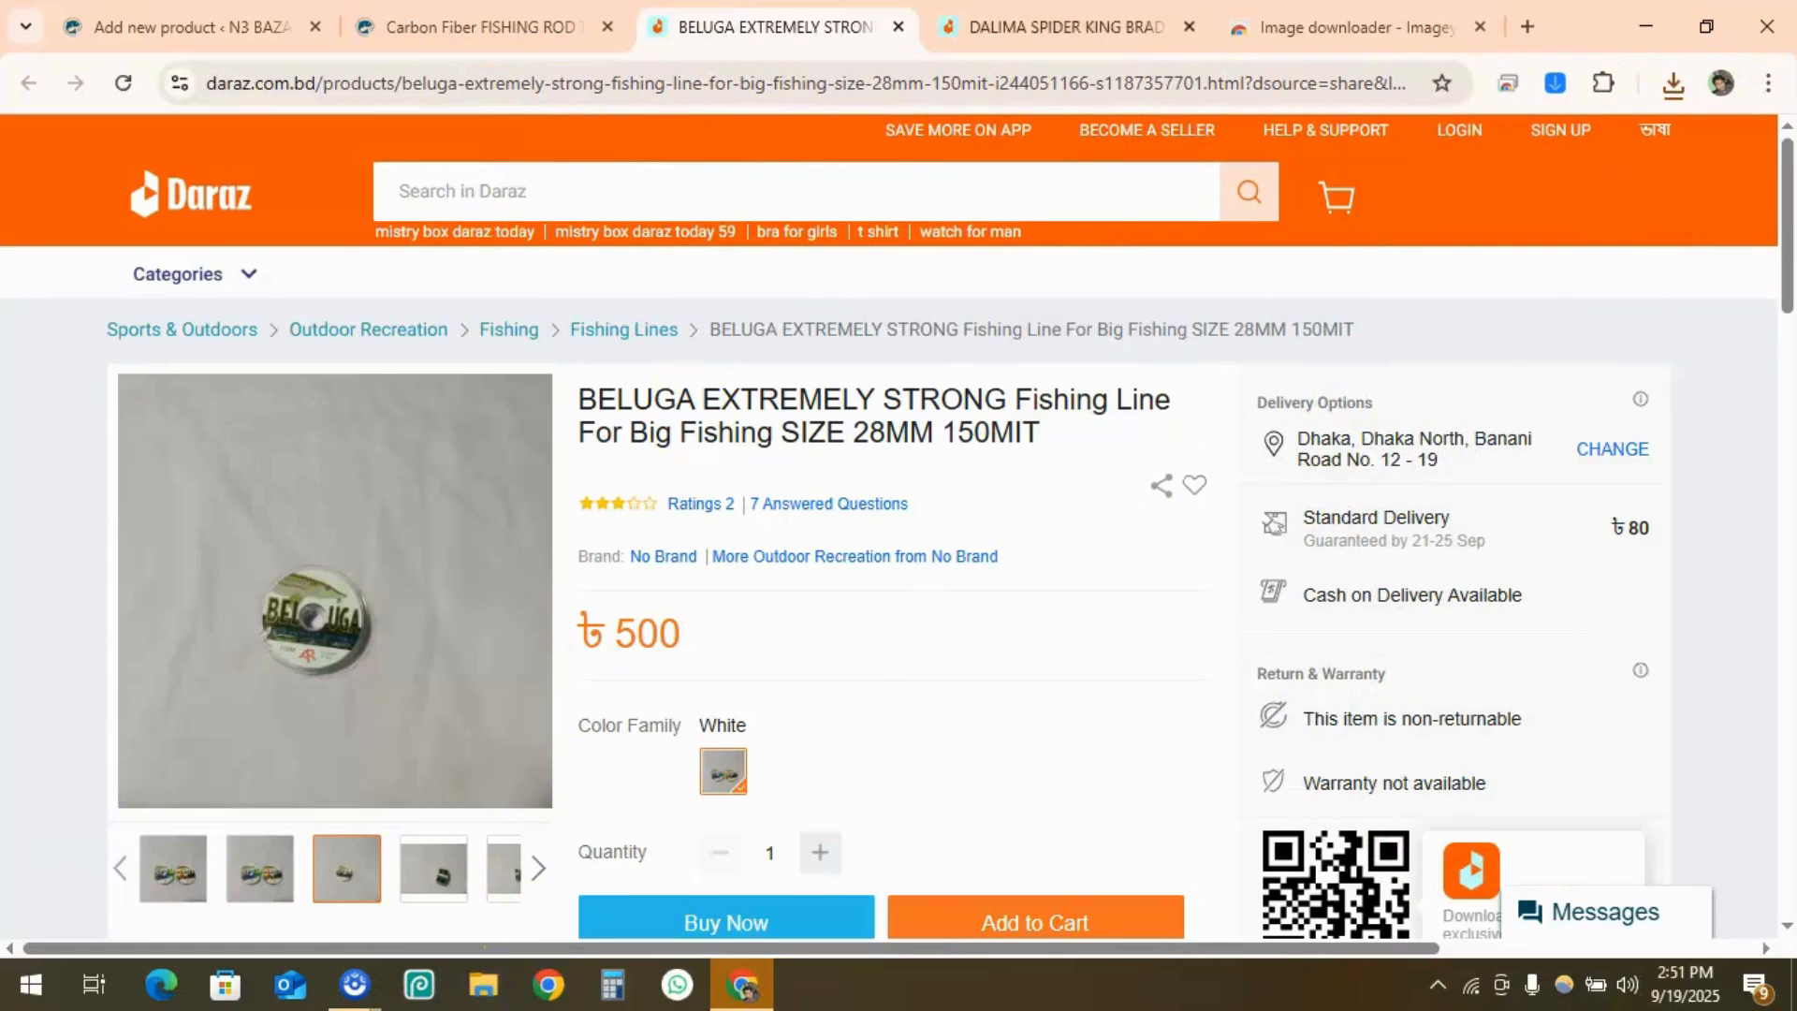
mouse_move(341, 634)
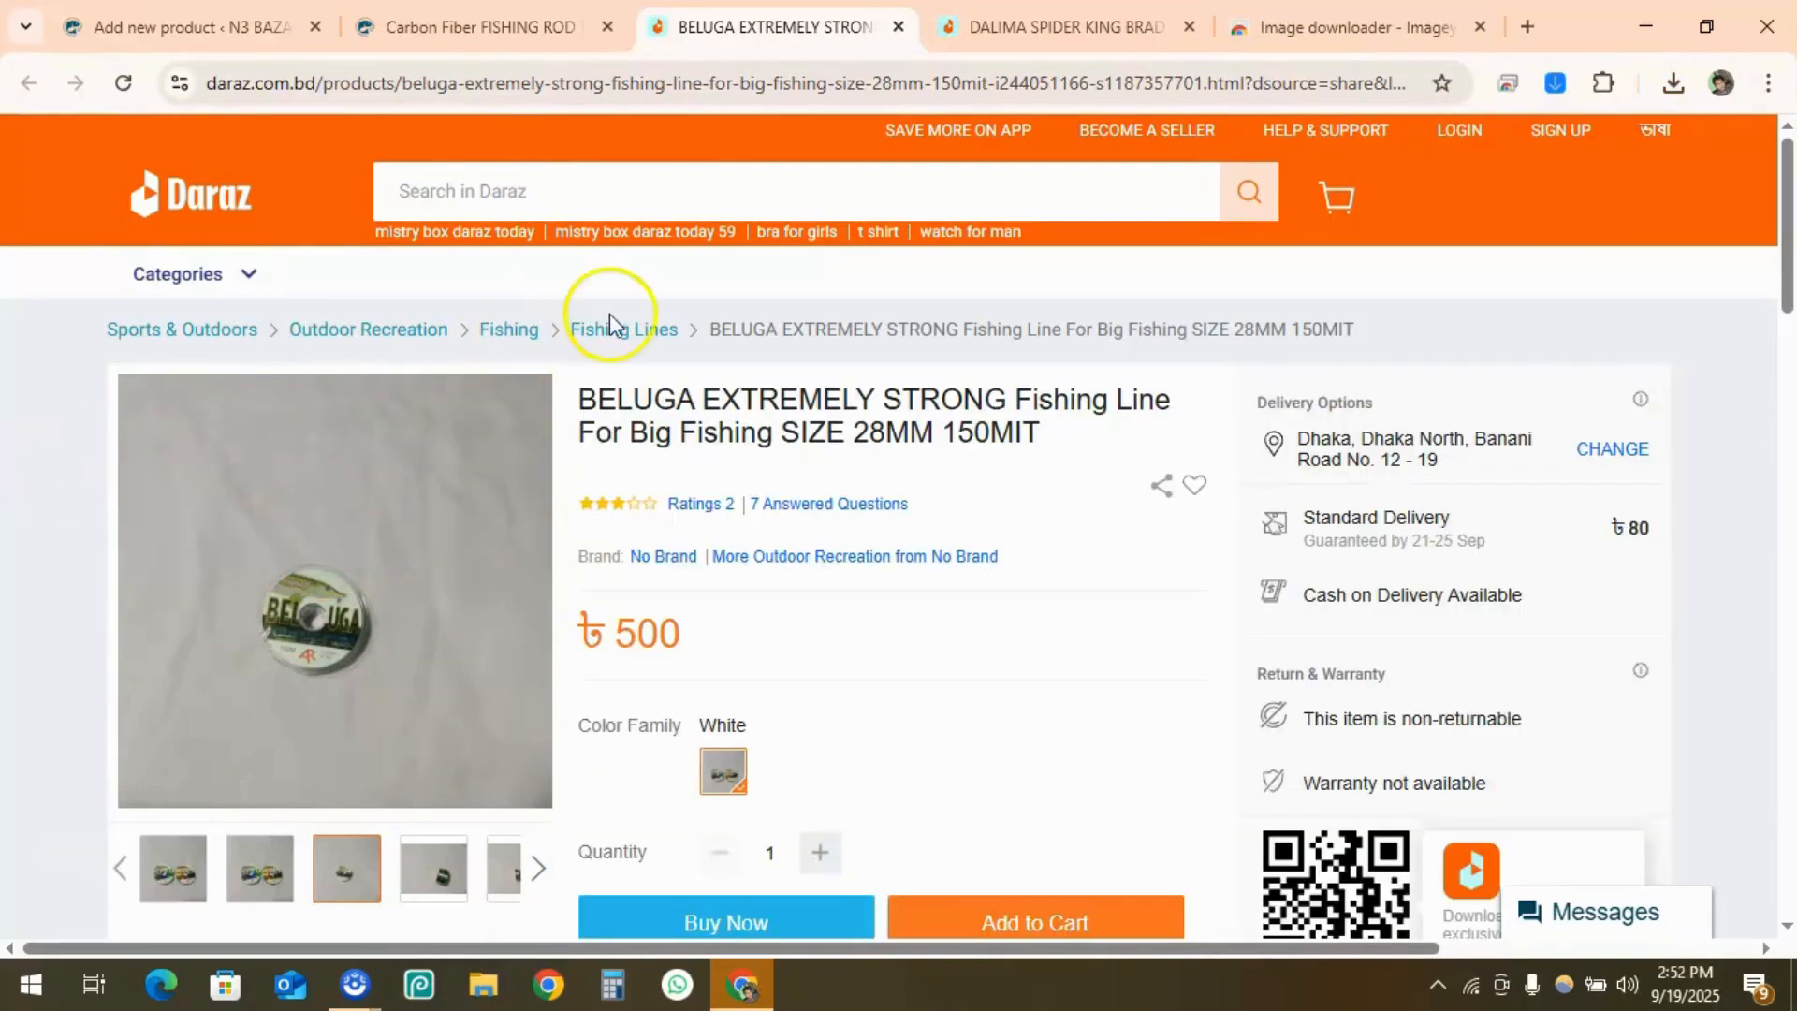
click(1526, 27)
click(1069, 84)
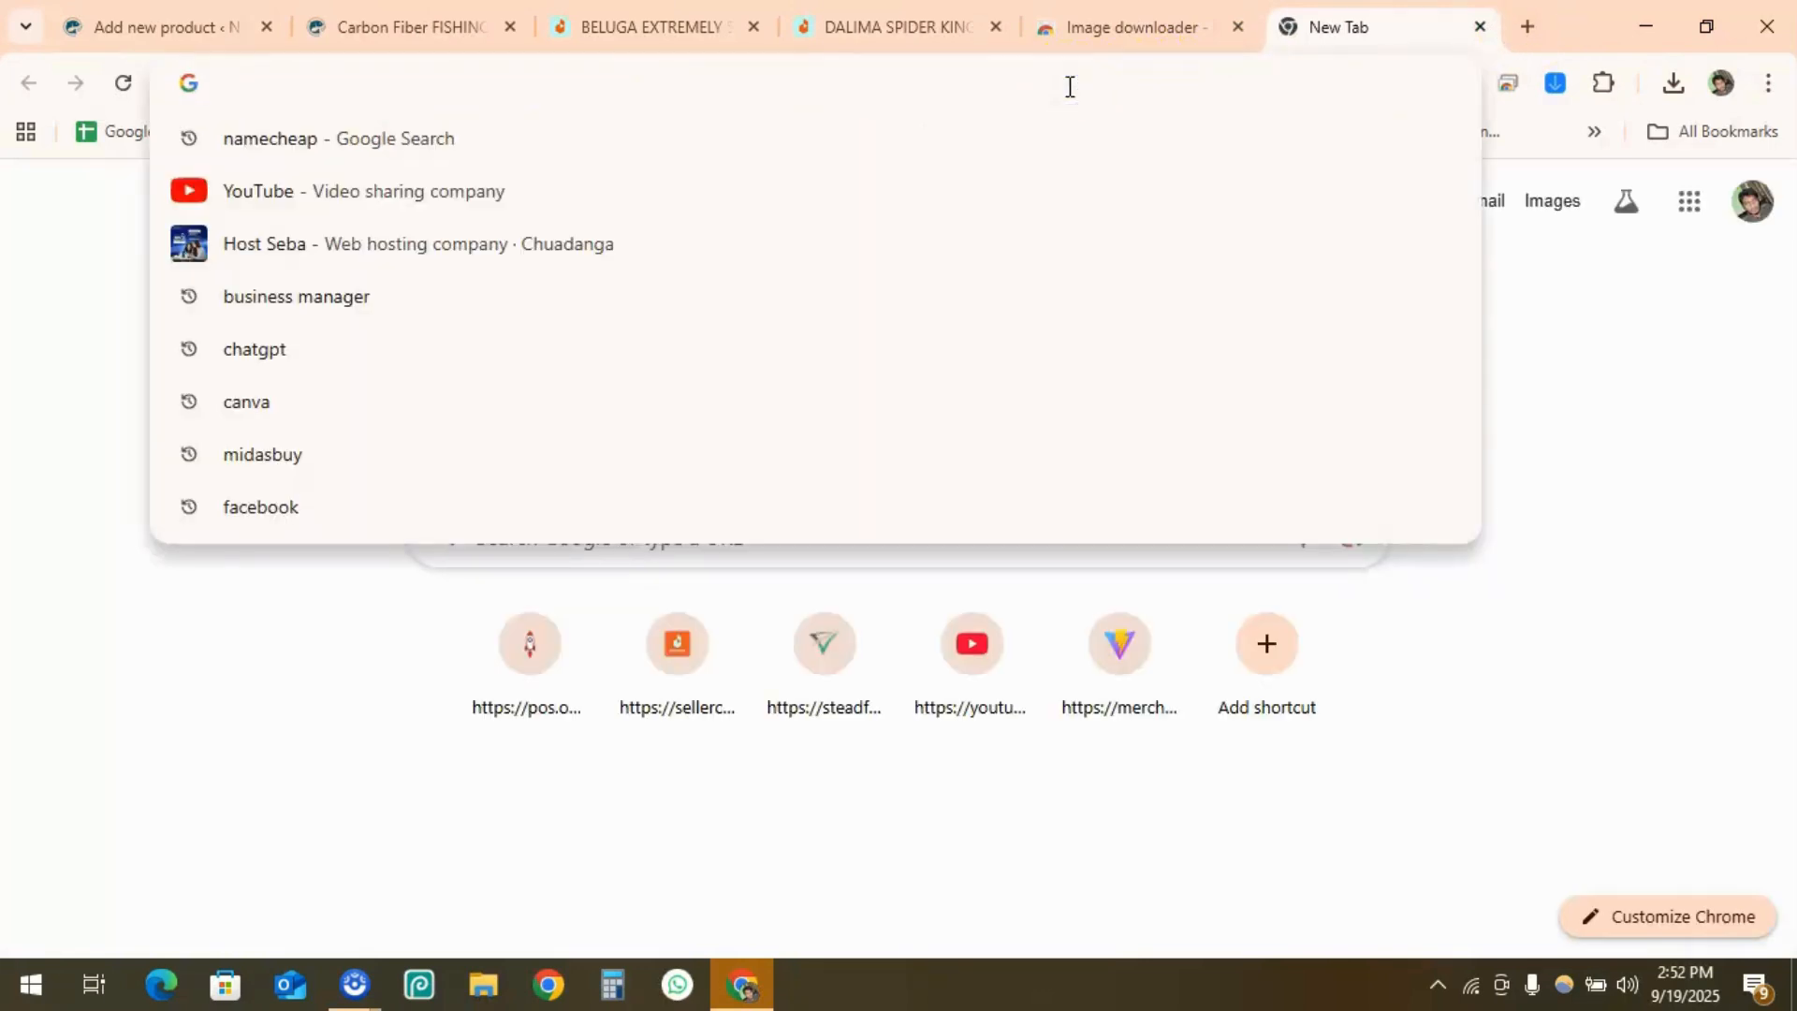
text(p)
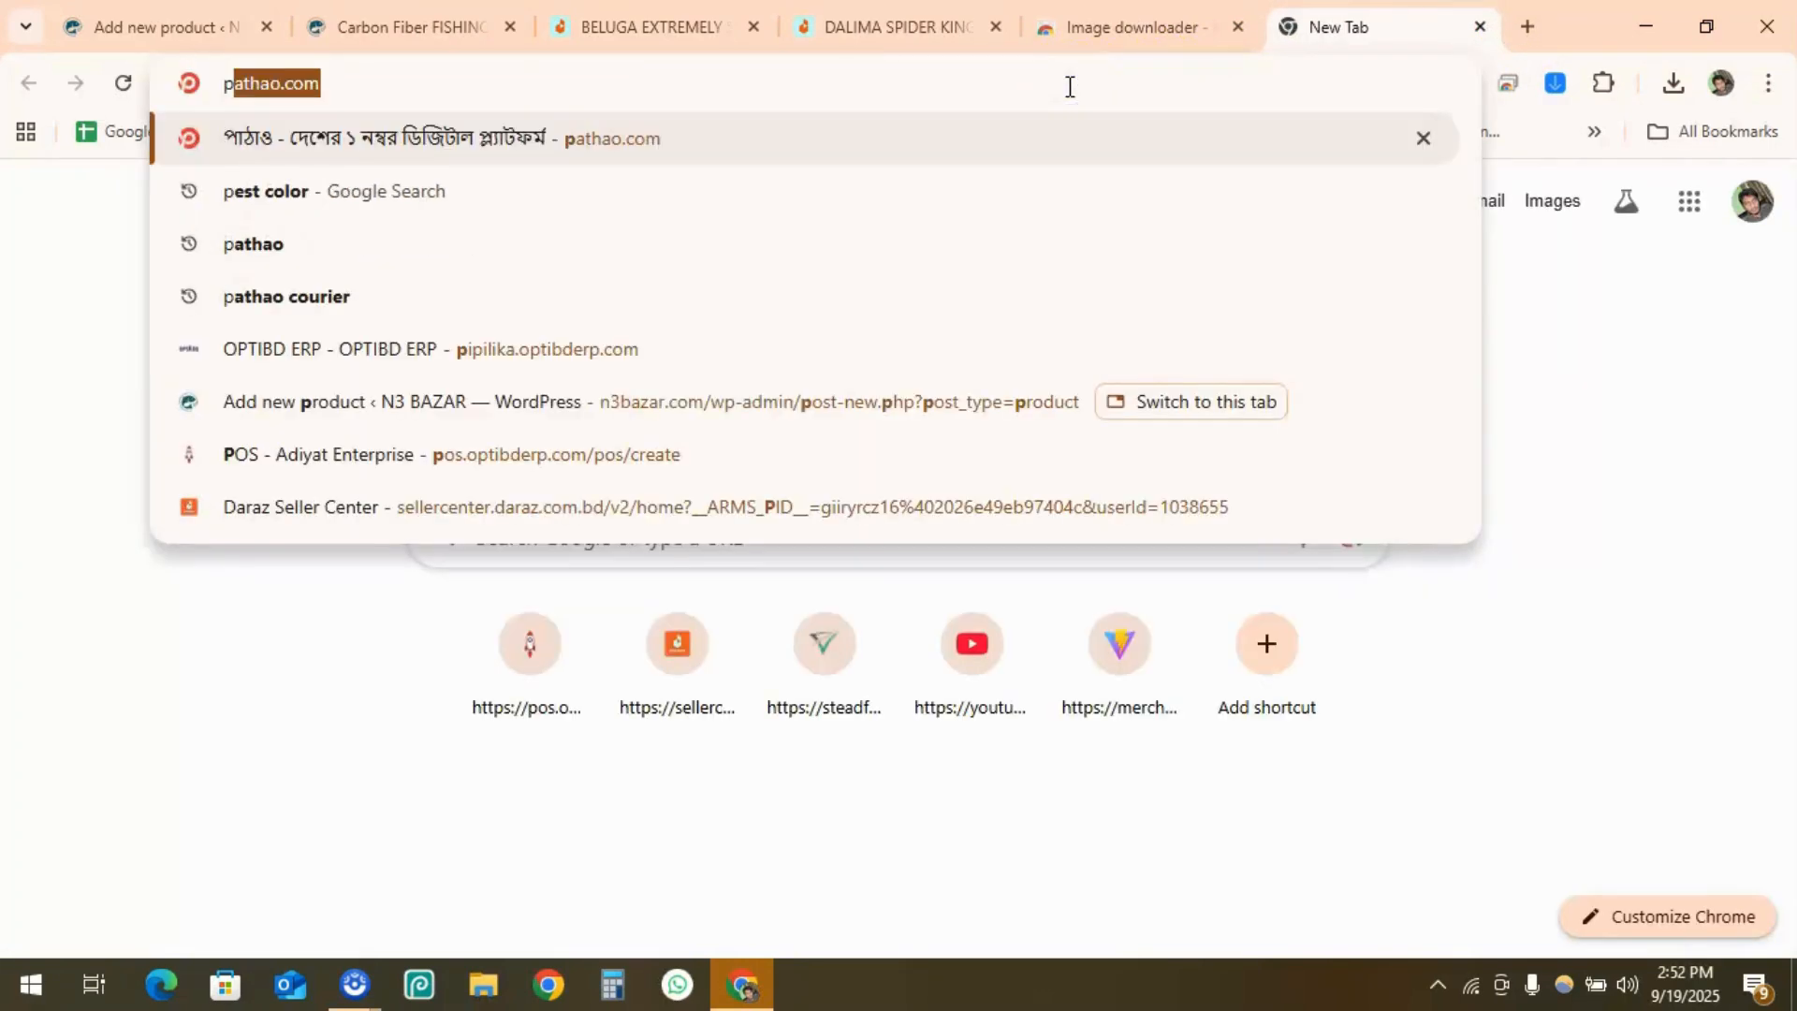
text(hoto)
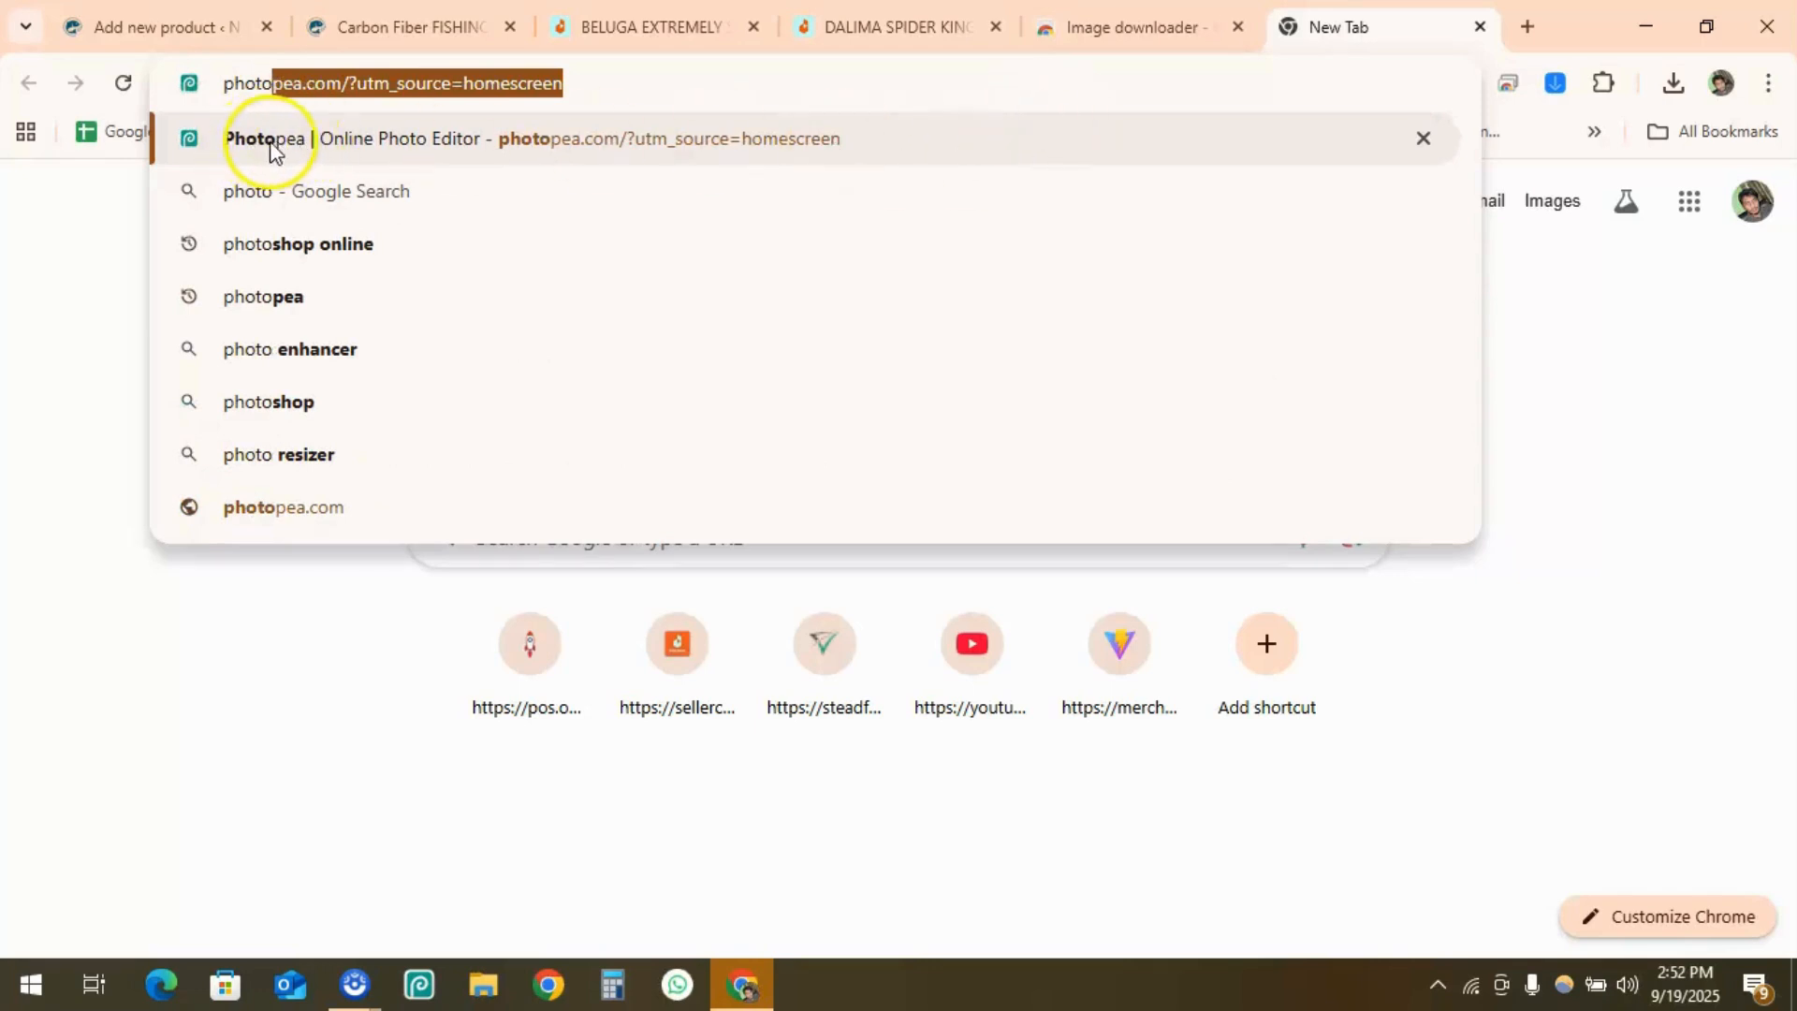
click(317, 82)
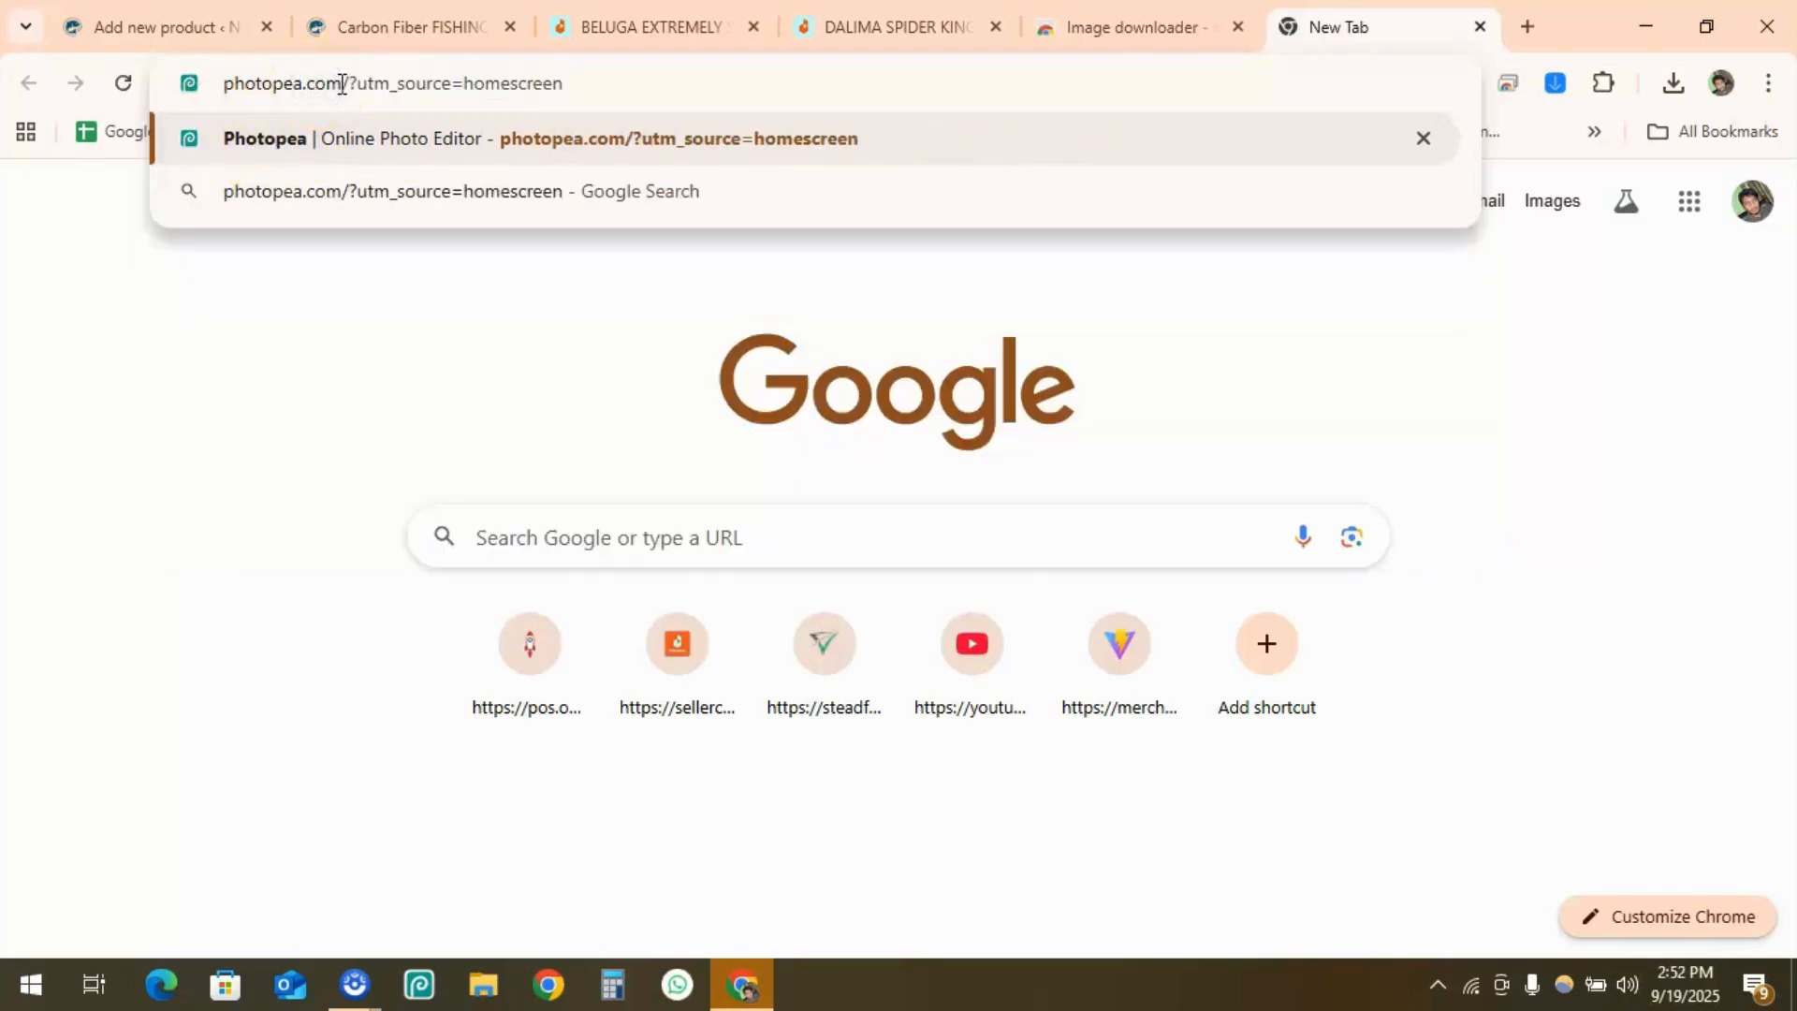
key(Return)
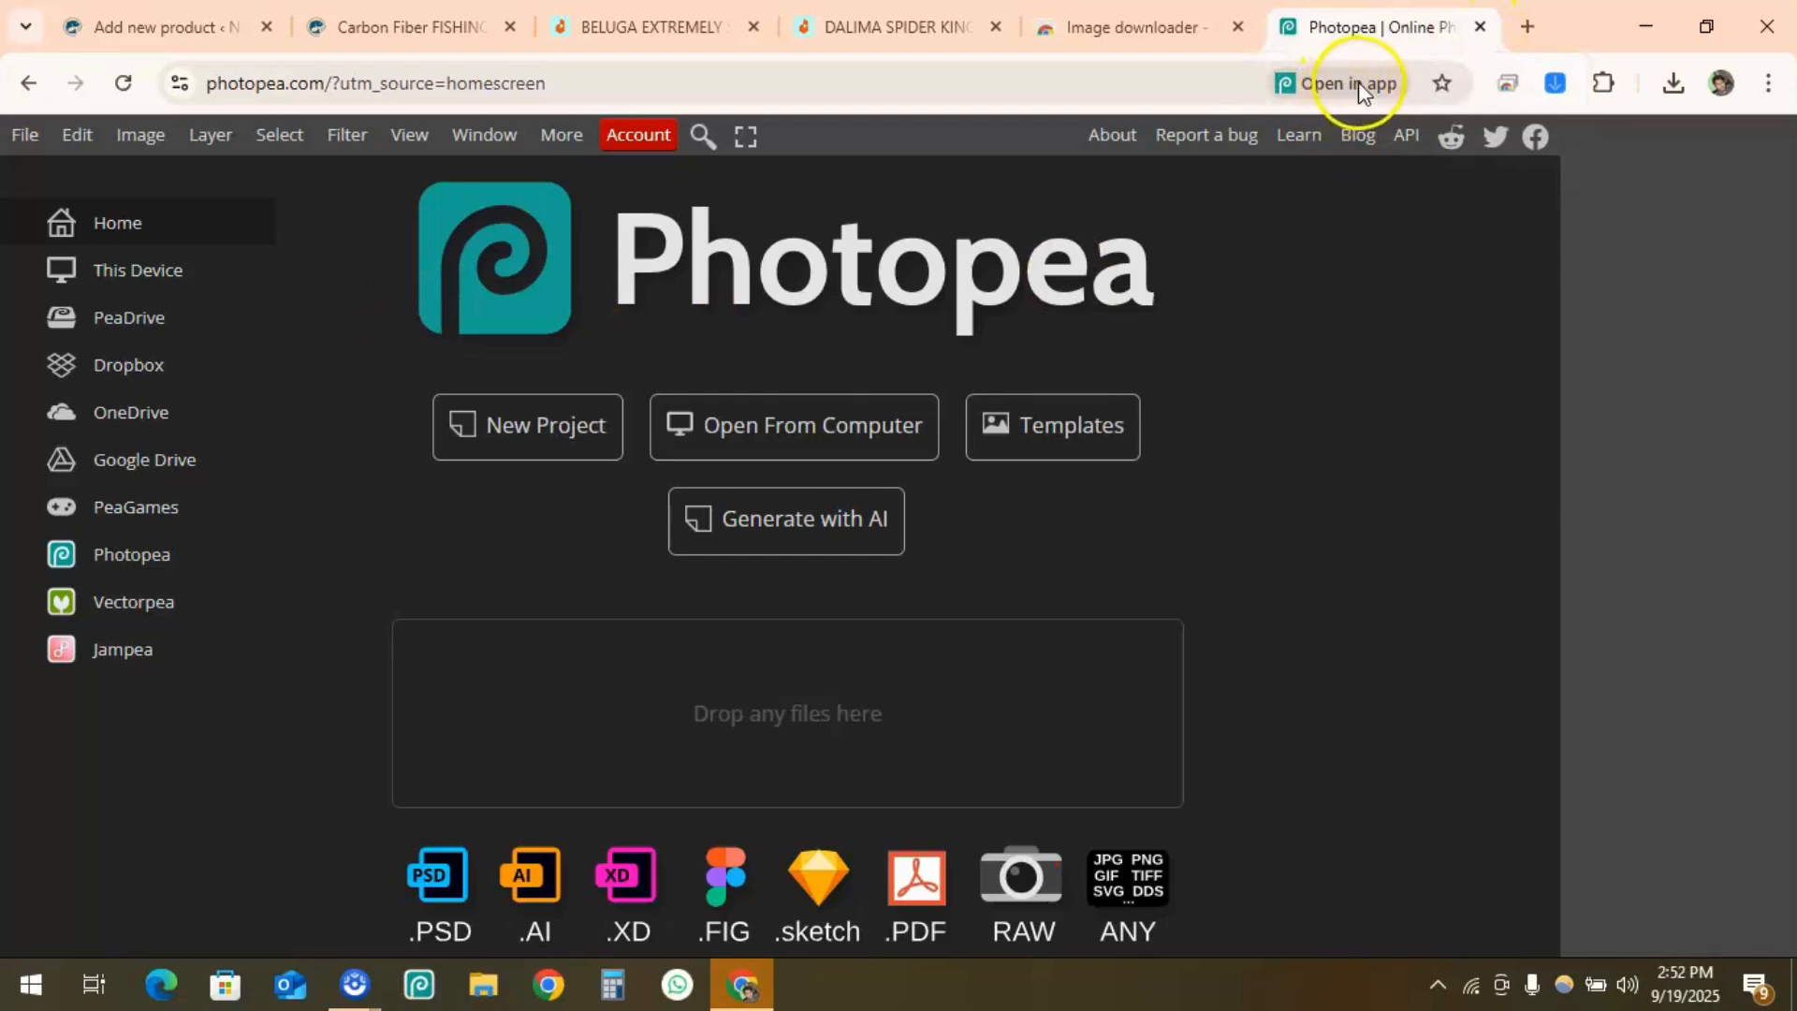
click(1482, 28)
Switch to the Photopea app and open the eight BELUGA images from the Downloads folder in it
click(1644, 26)
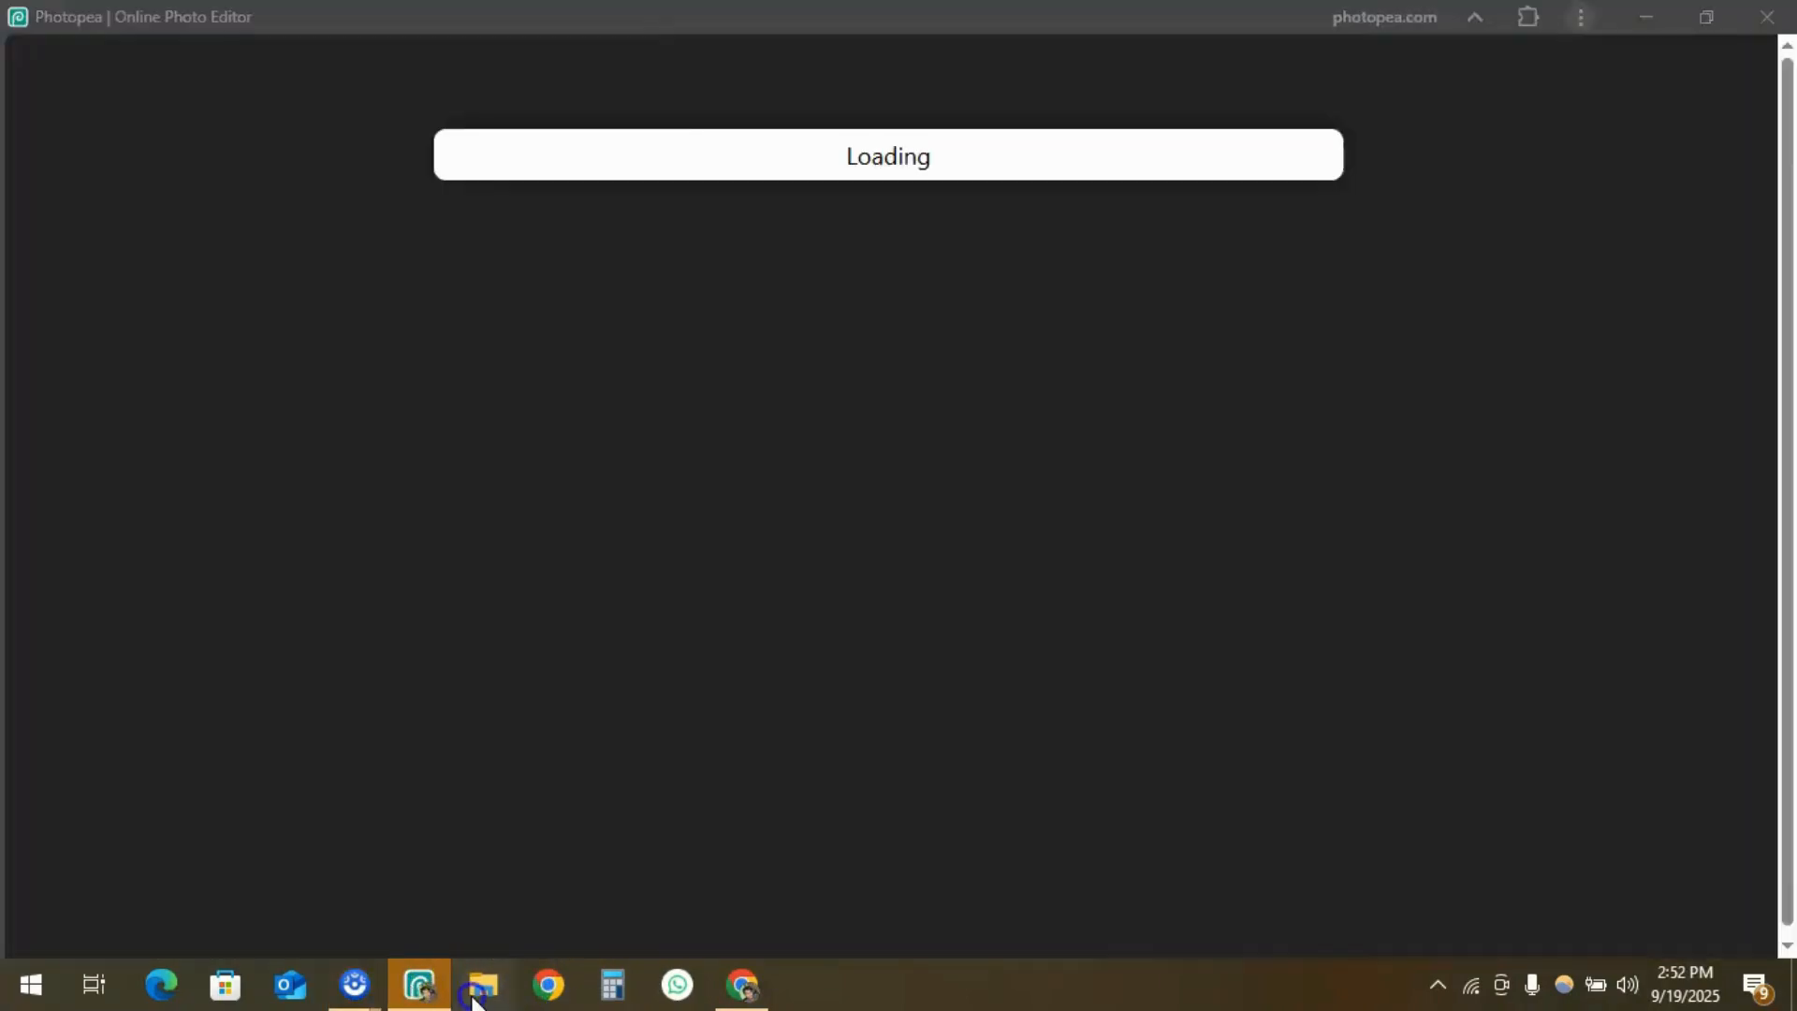
click(475, 998)
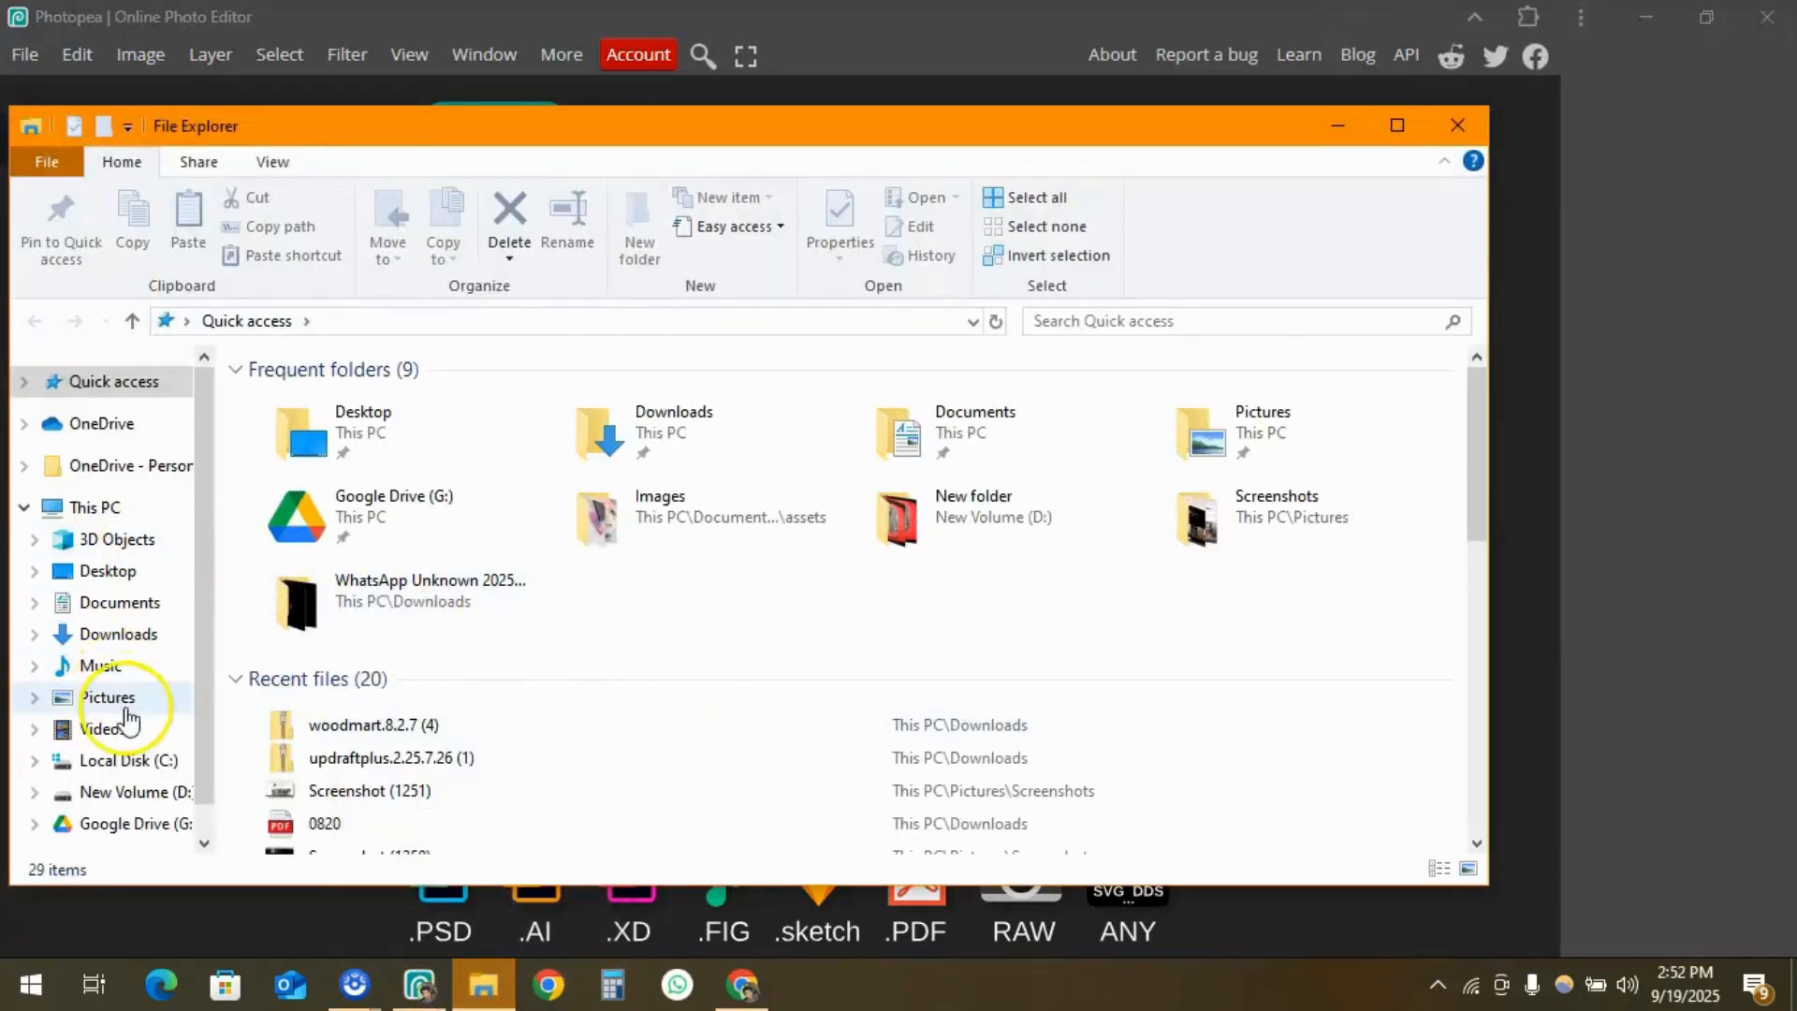
click(120, 634)
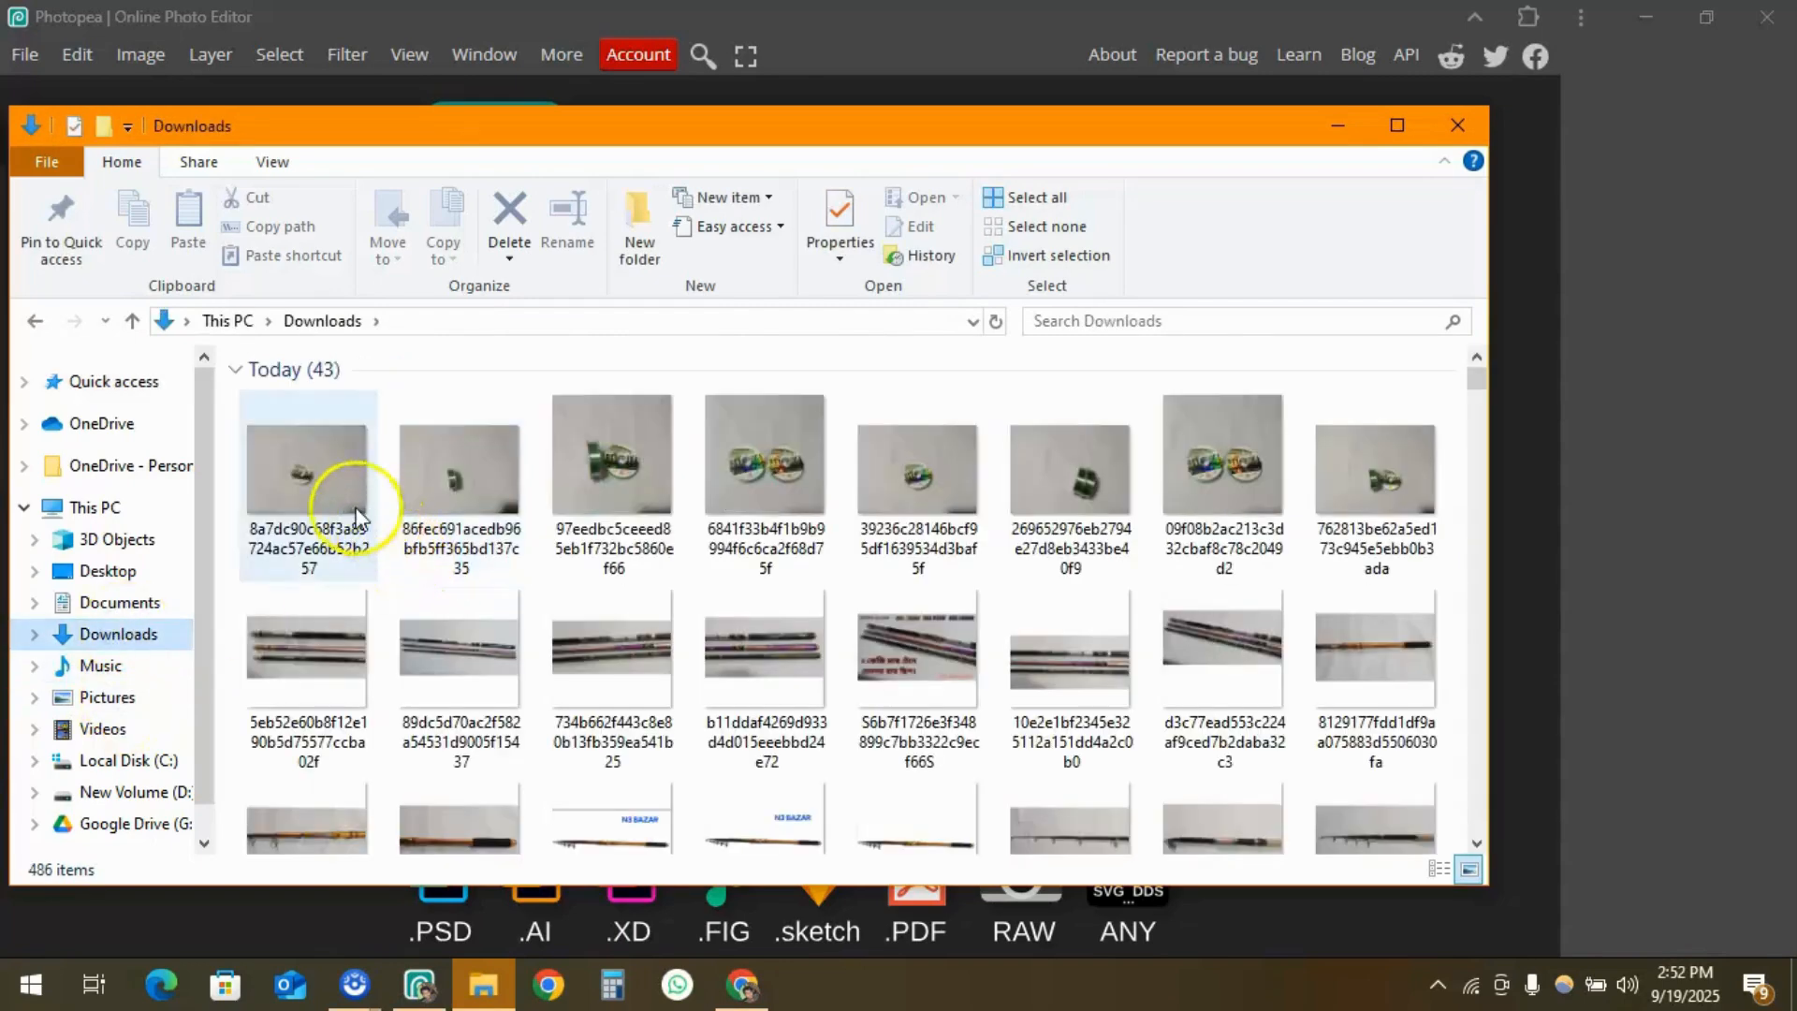
click(354, 475)
shift+click(1372, 500)
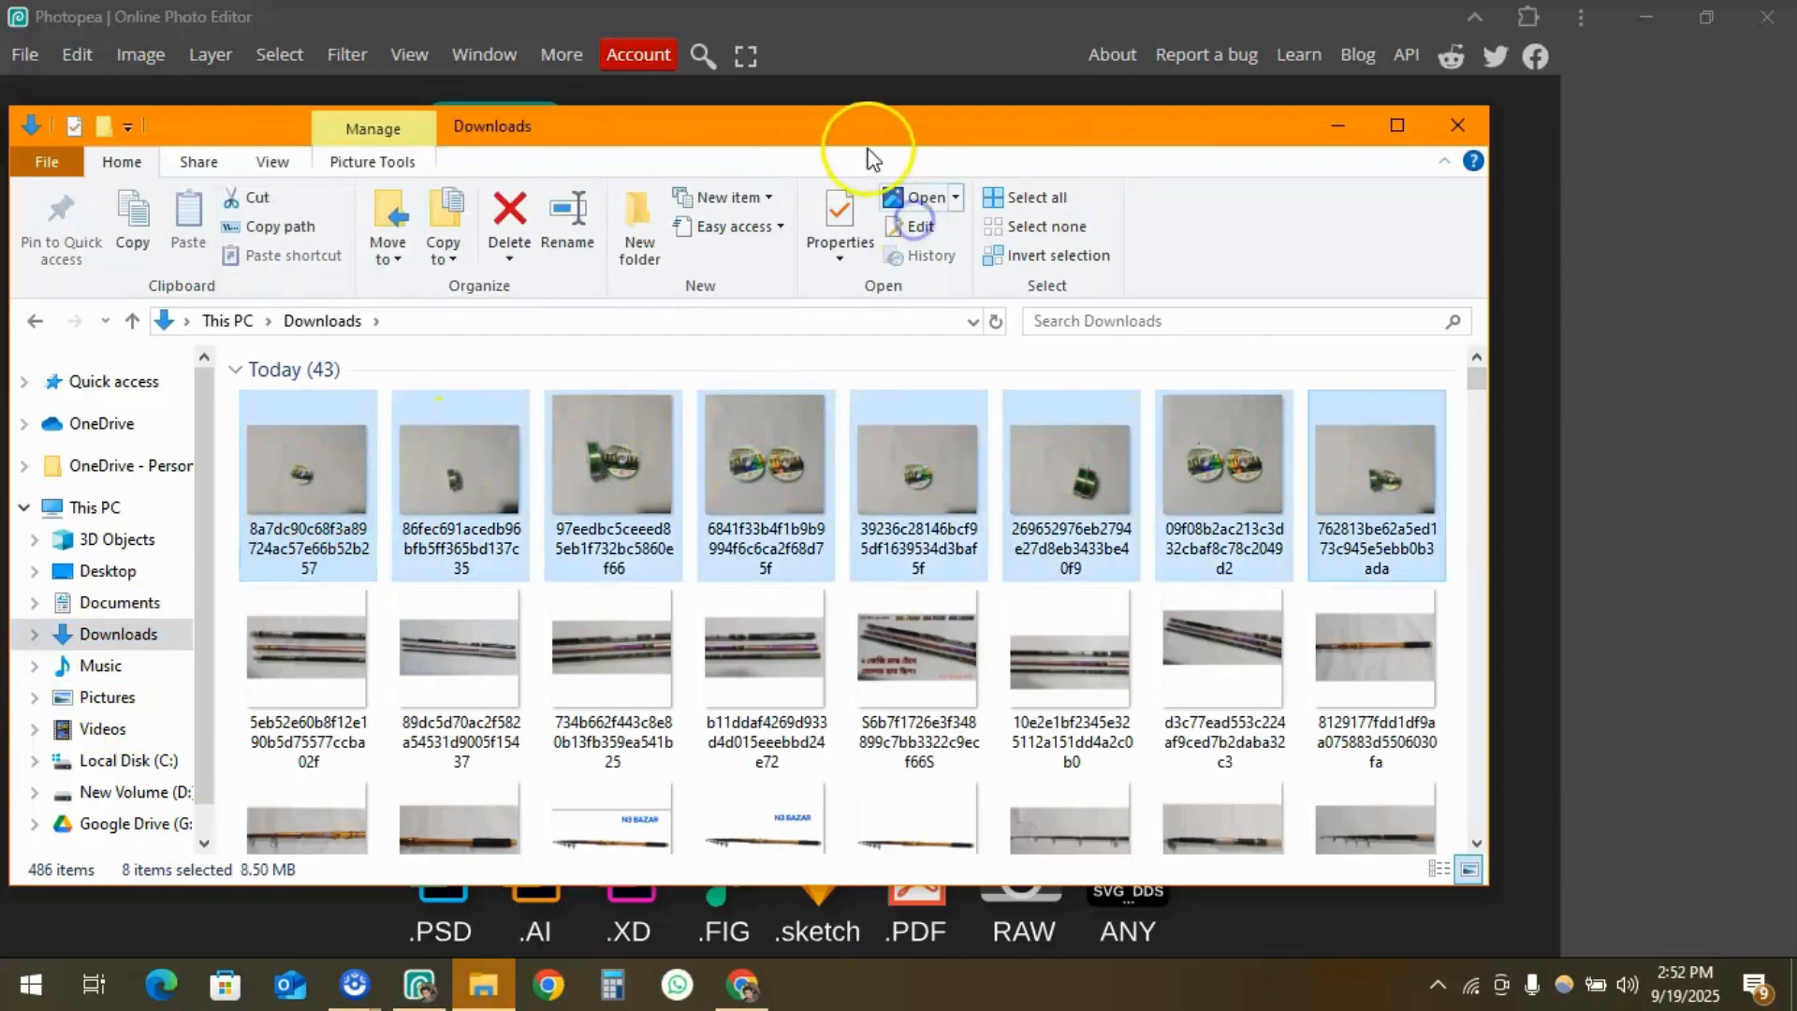
drag(856, 134, 1384, 153)
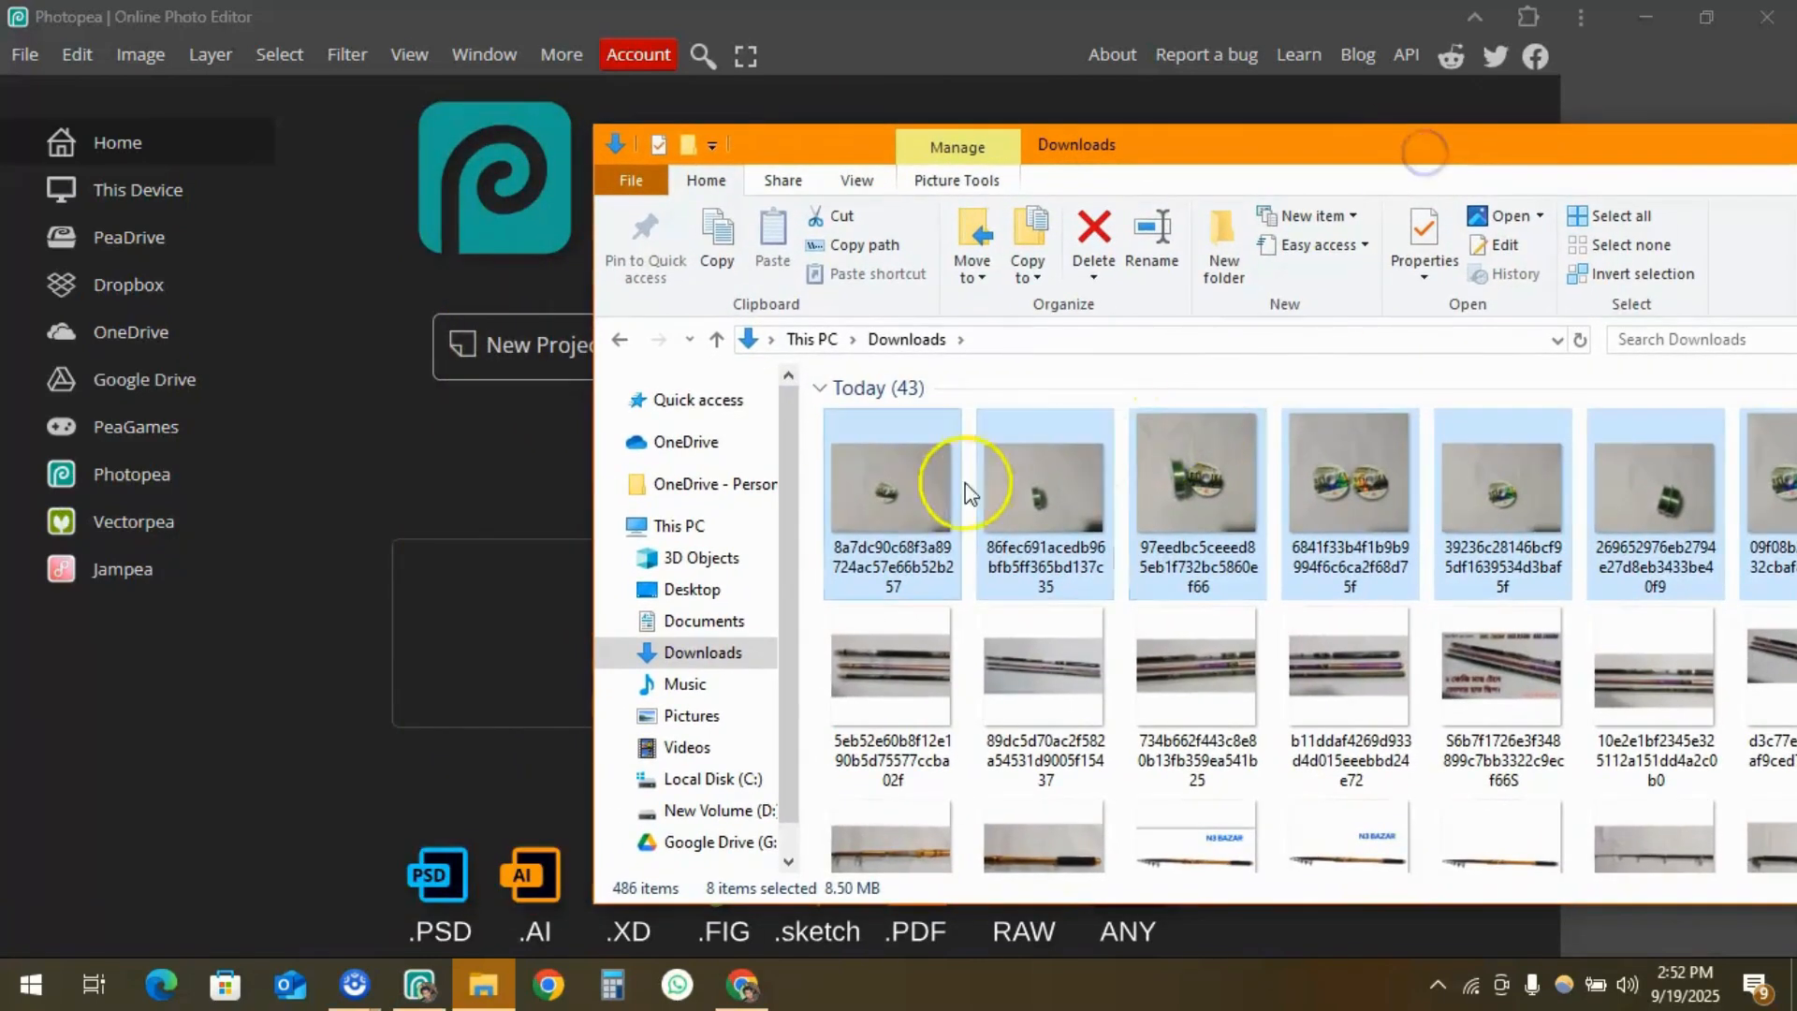
drag(939, 513, 945, 552)
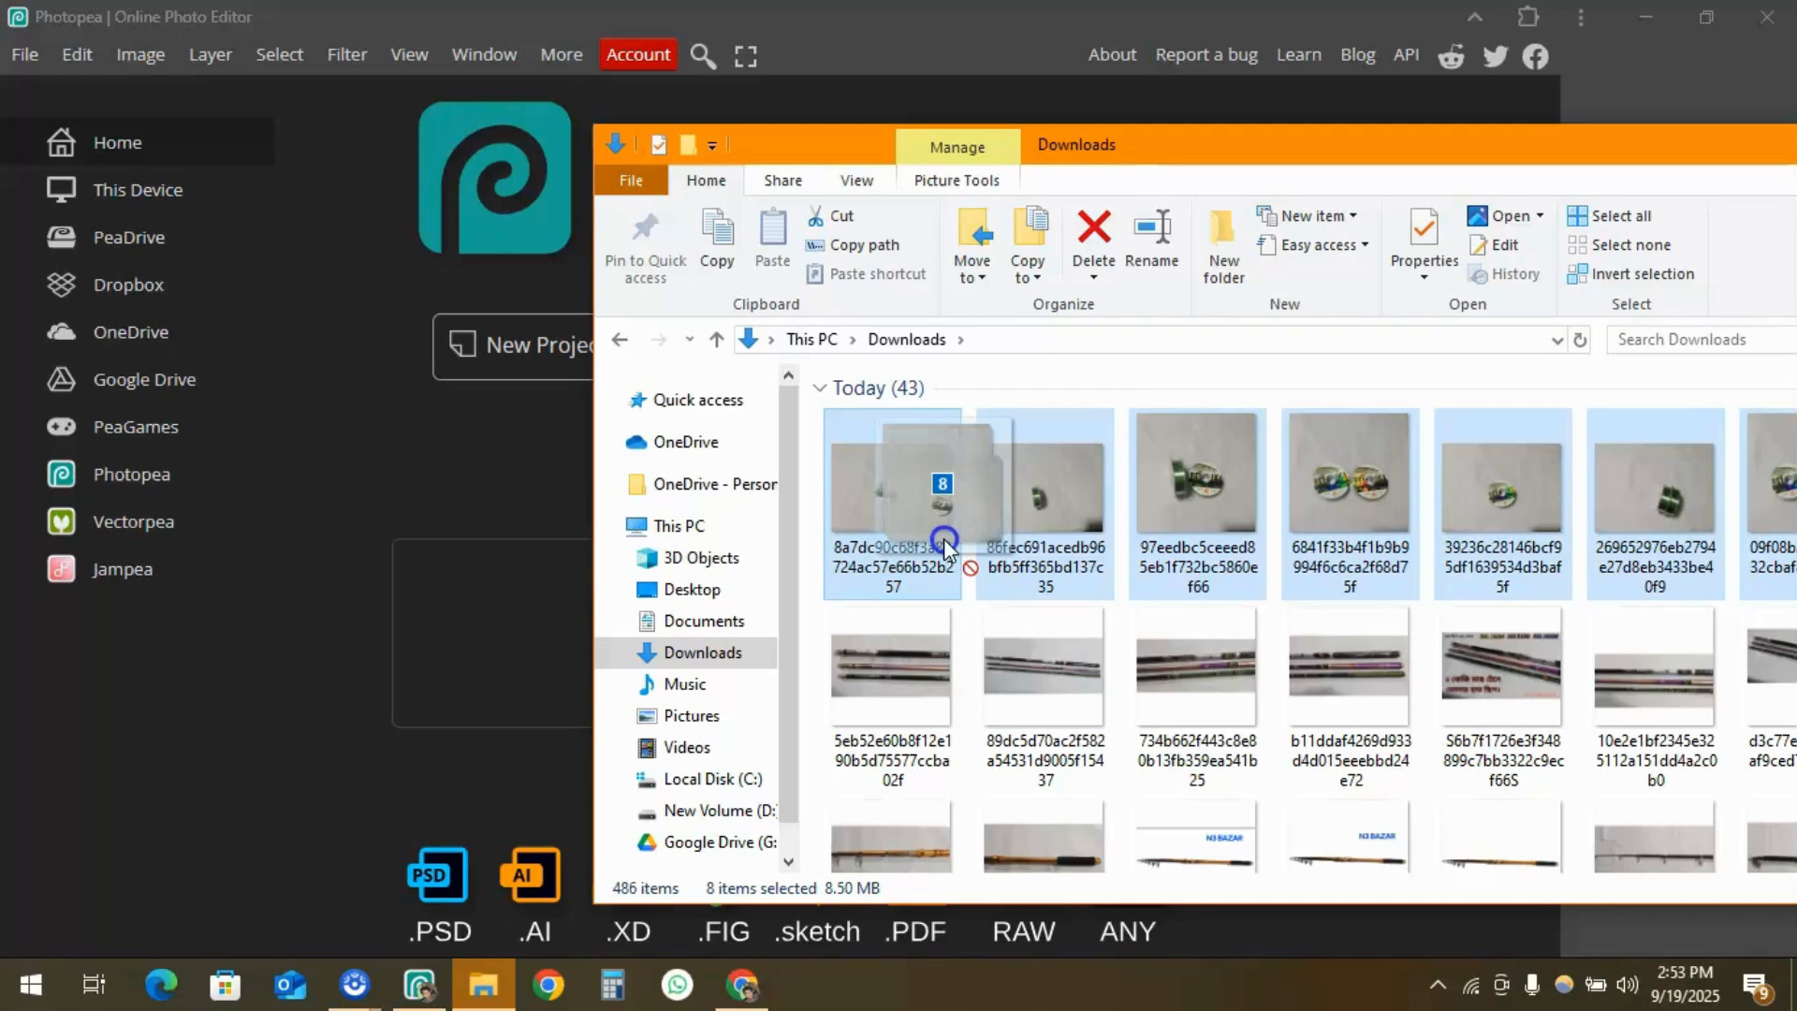
drag(946, 548, 470, 625)
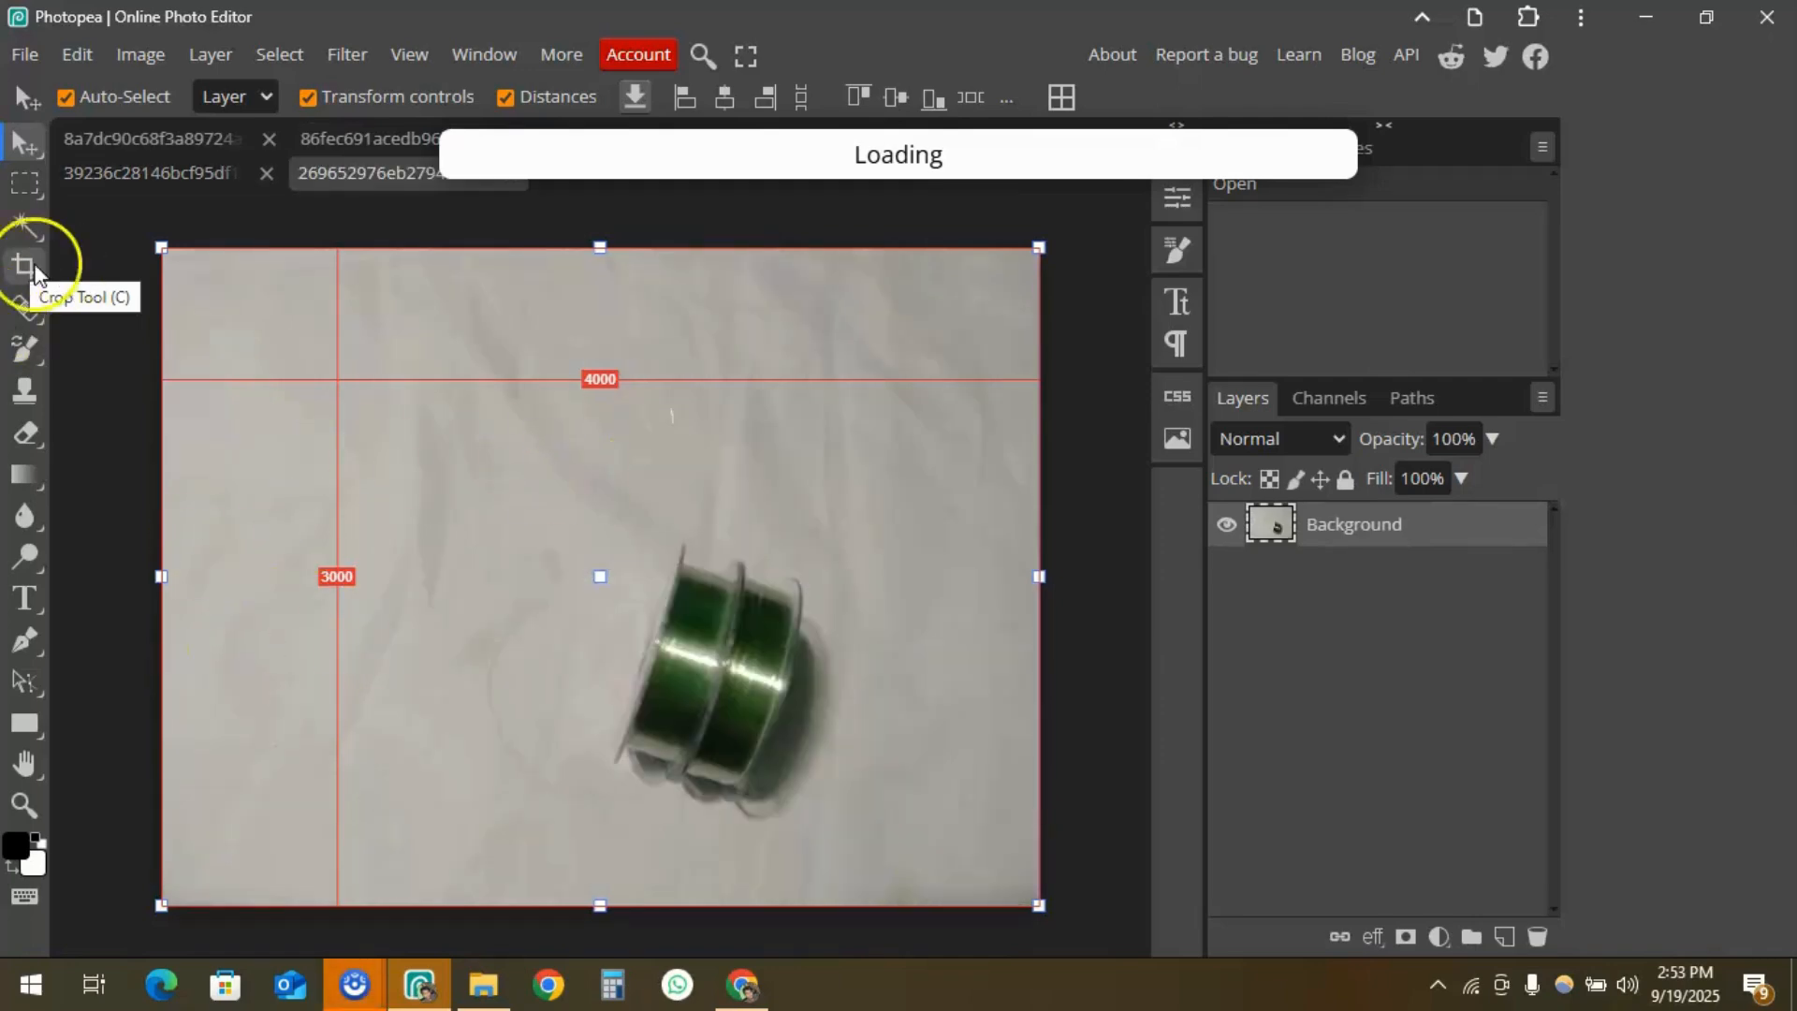
Set the Crop tool to Fixed Size with width 1000, height 1000 and DPI 1000
click(35, 265)
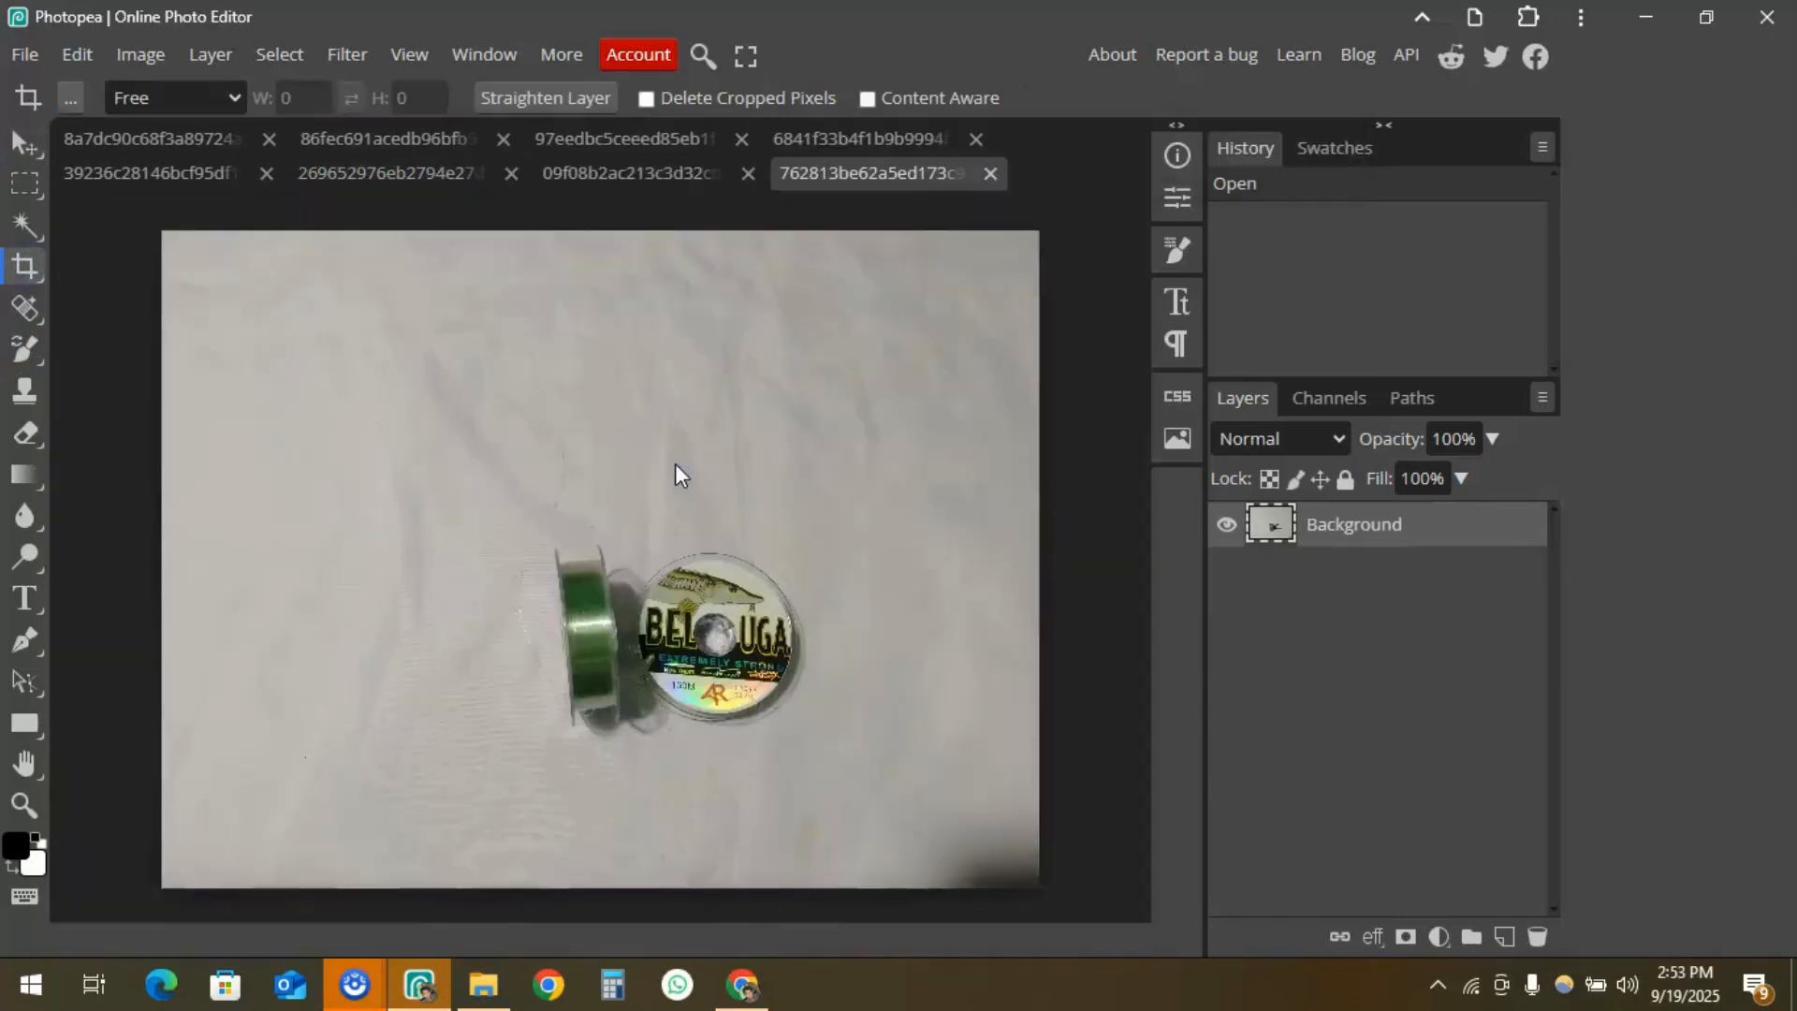
click(24, 268)
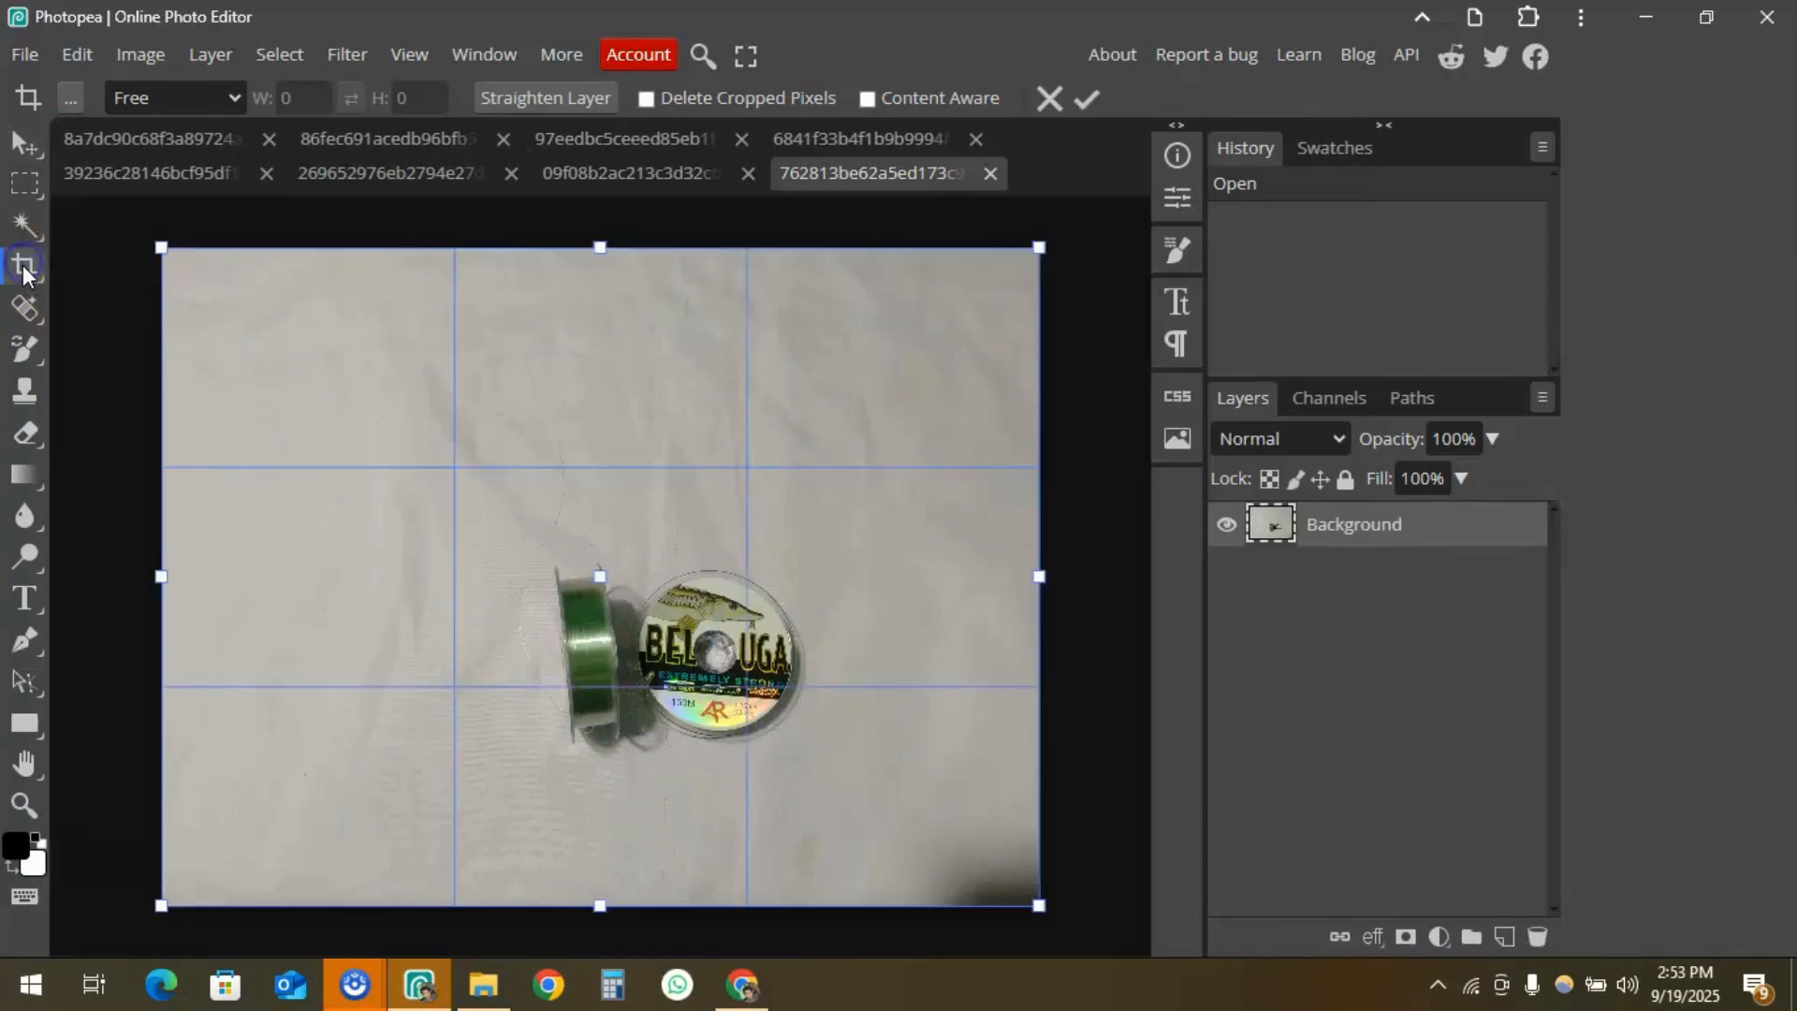
click(221, 99)
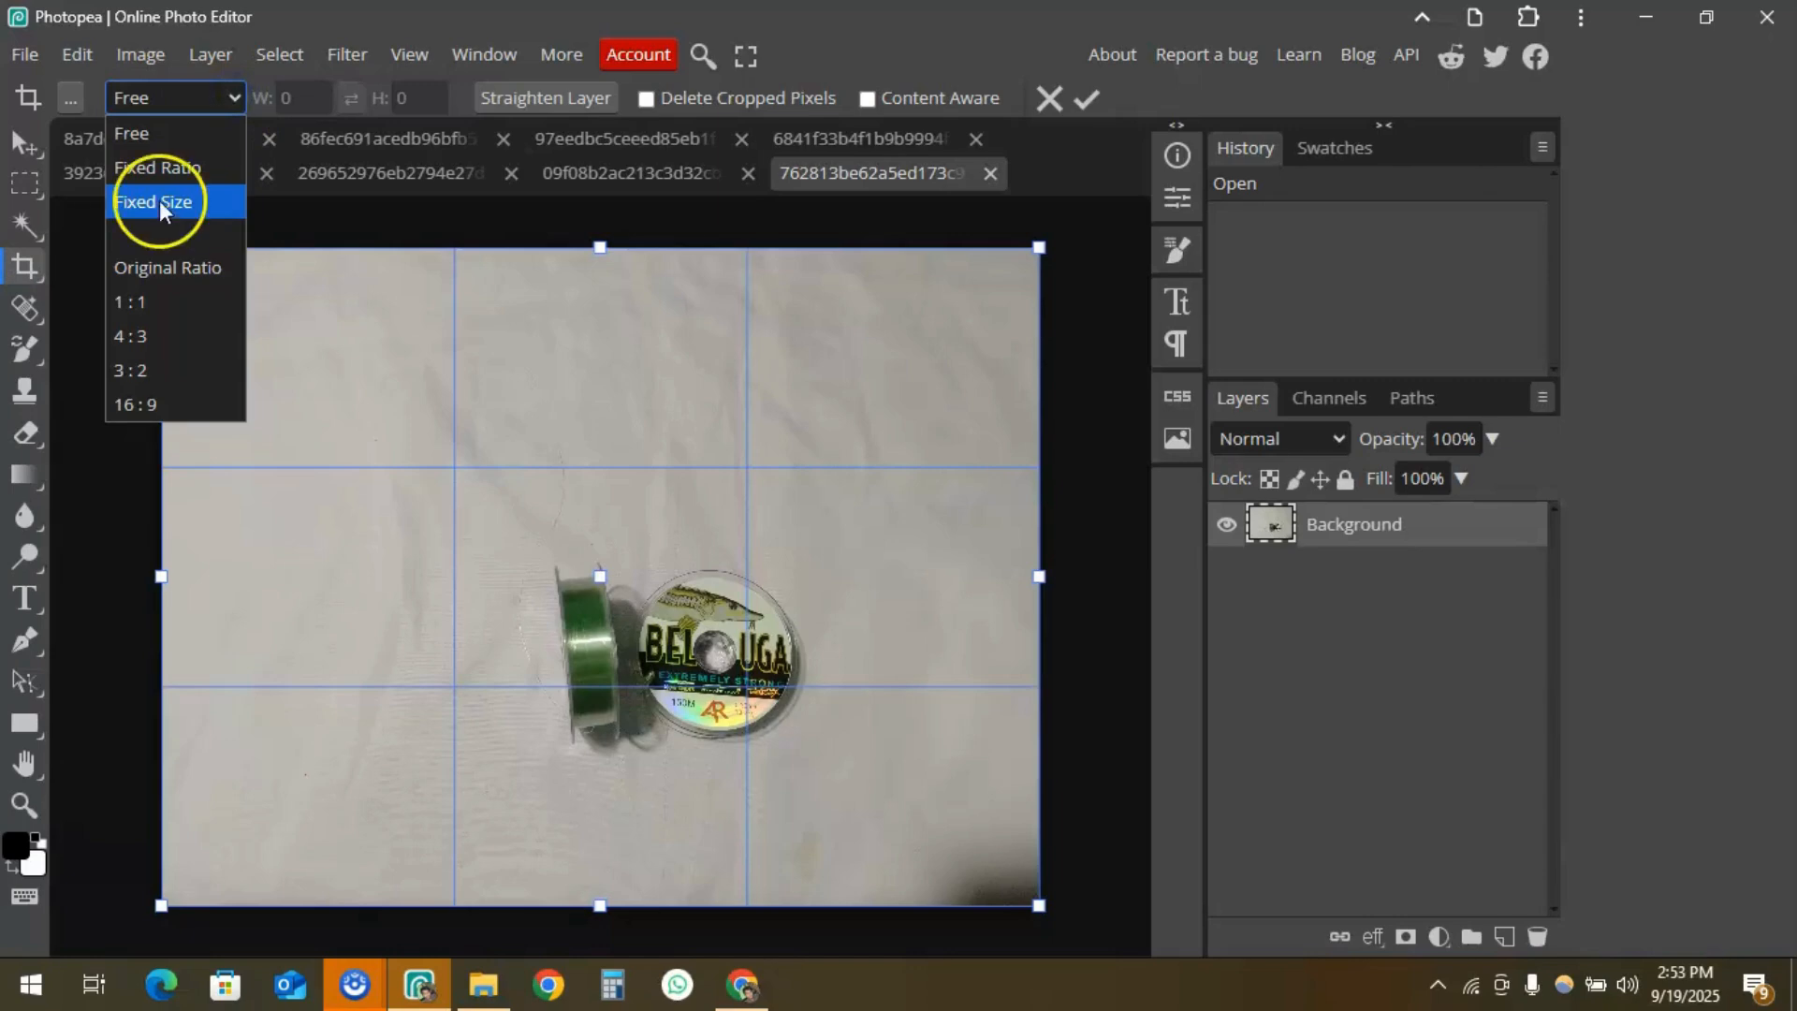
click(159, 200)
double_click(314, 94)
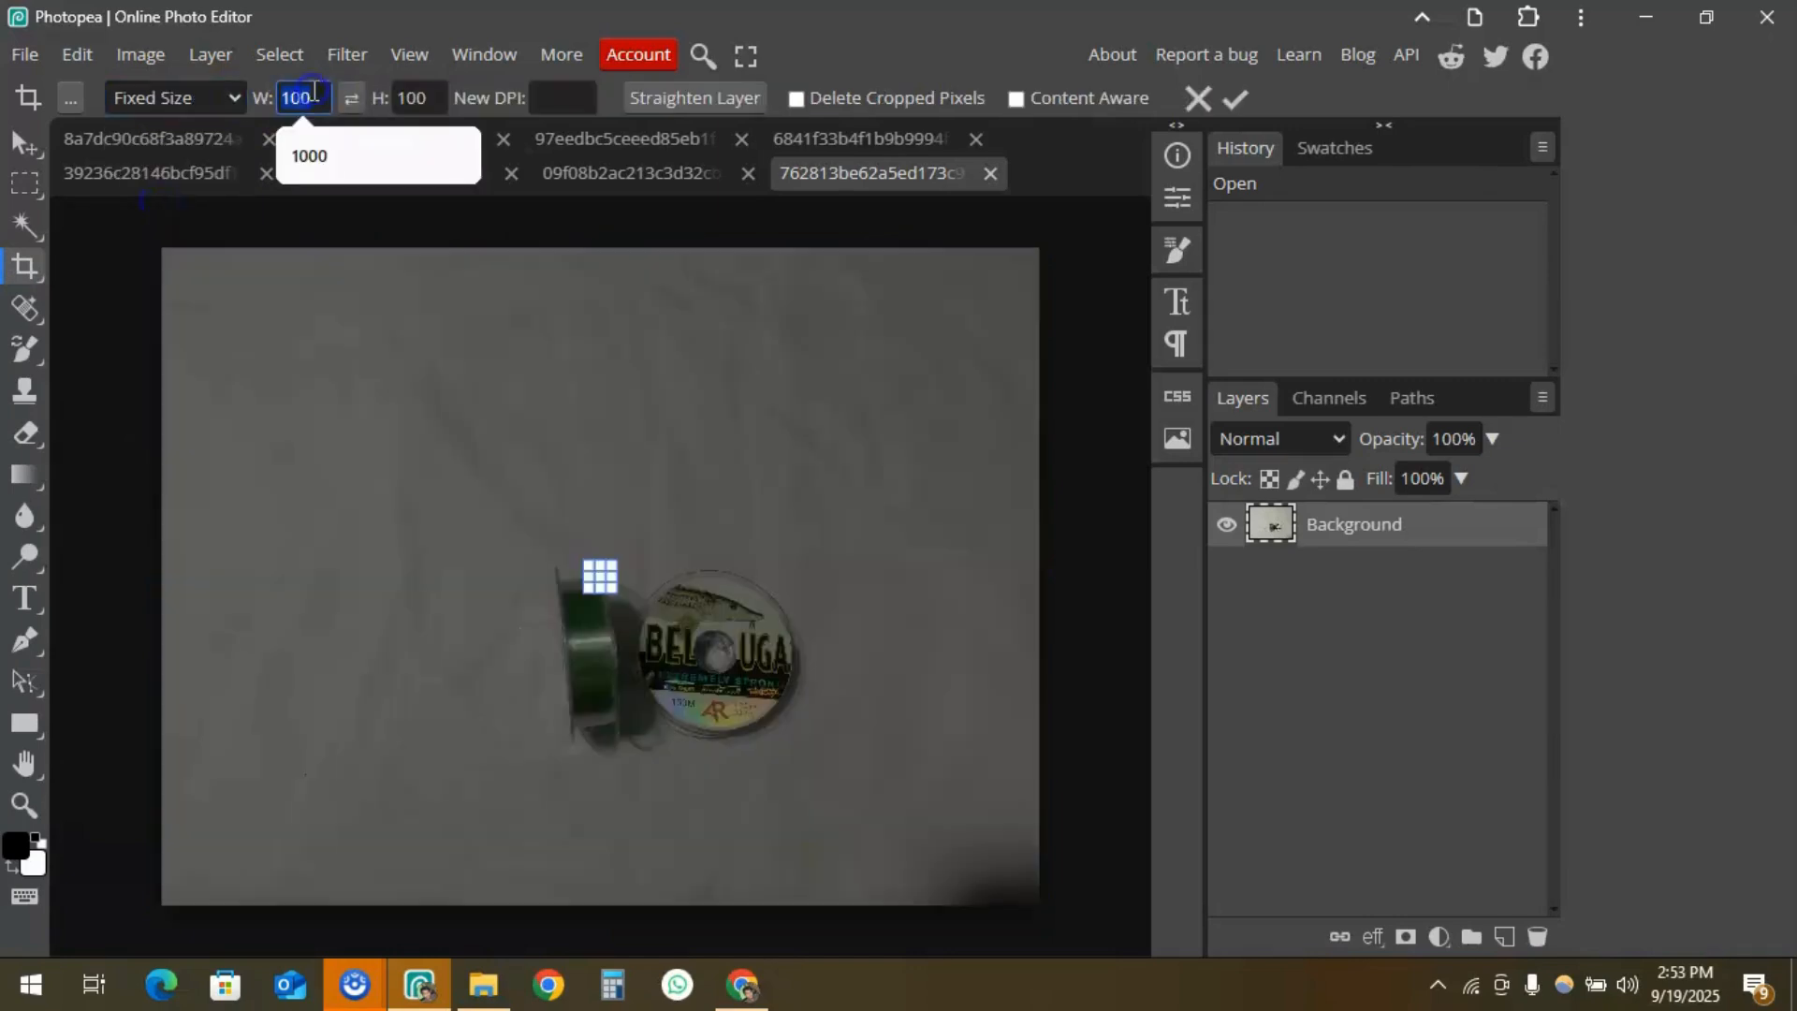
click(331, 150)
double_click(423, 94)
click(425, 155)
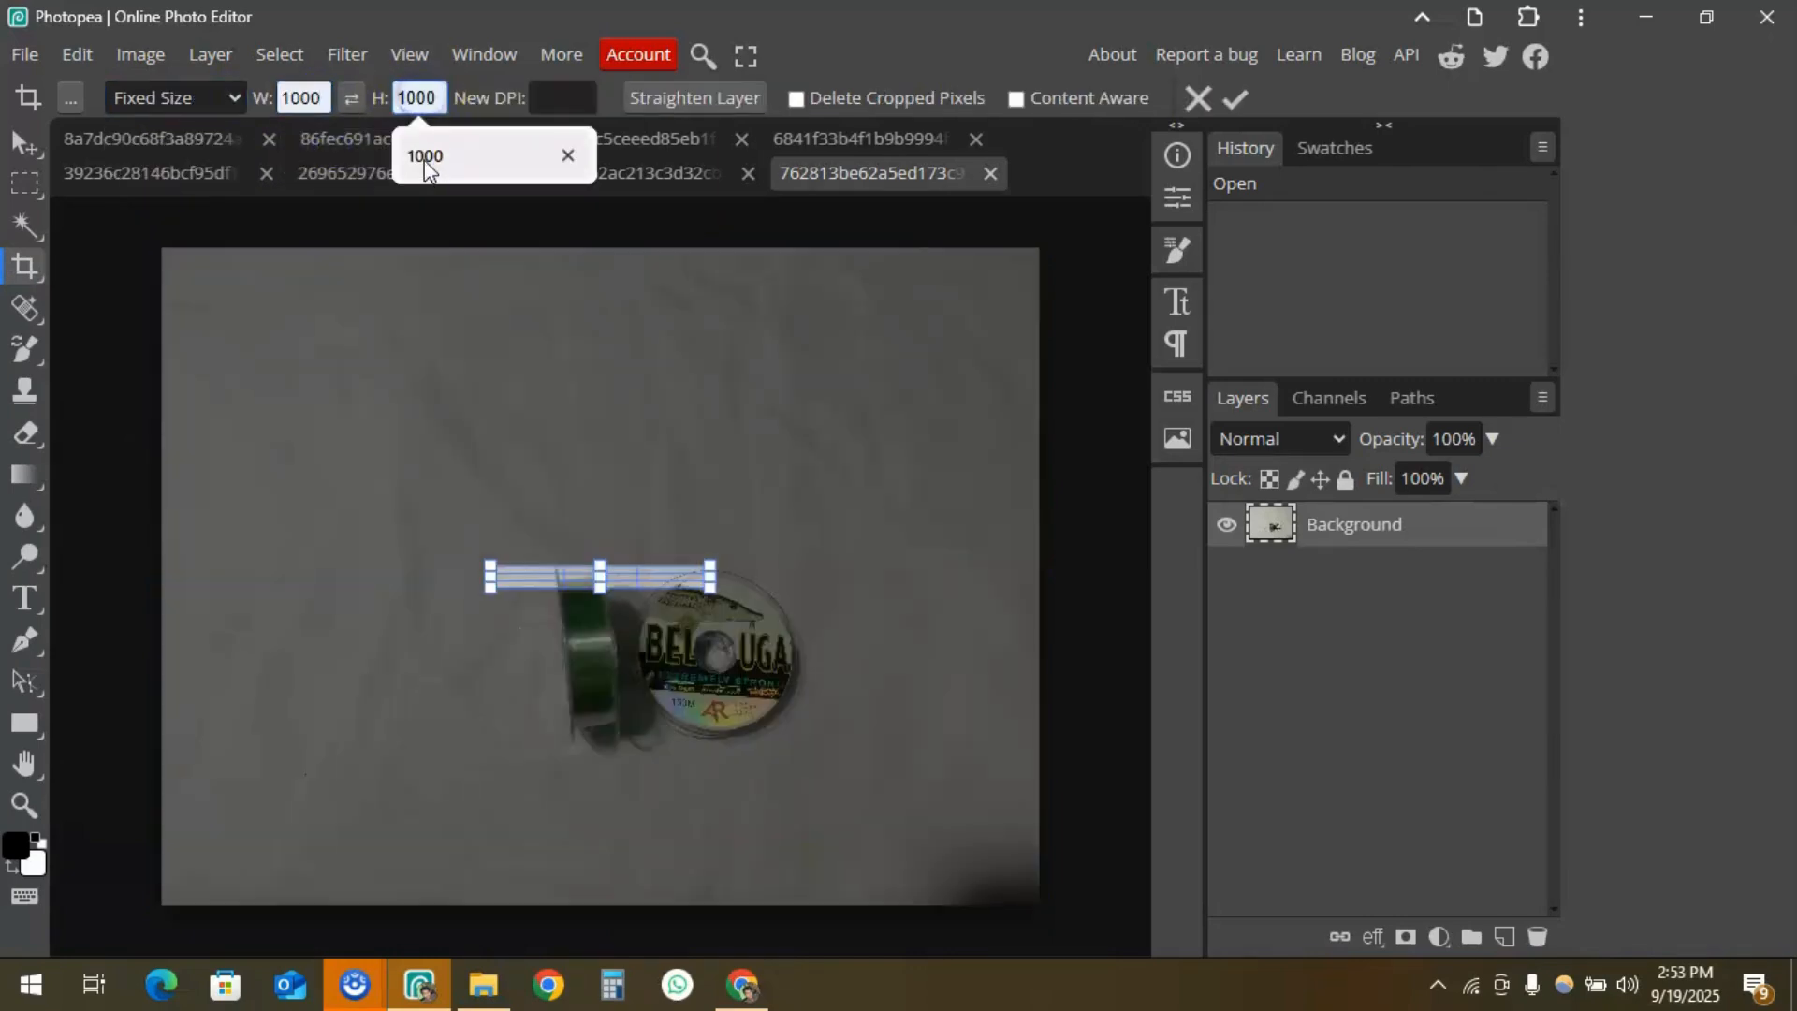
click(551, 98)
click(563, 155)
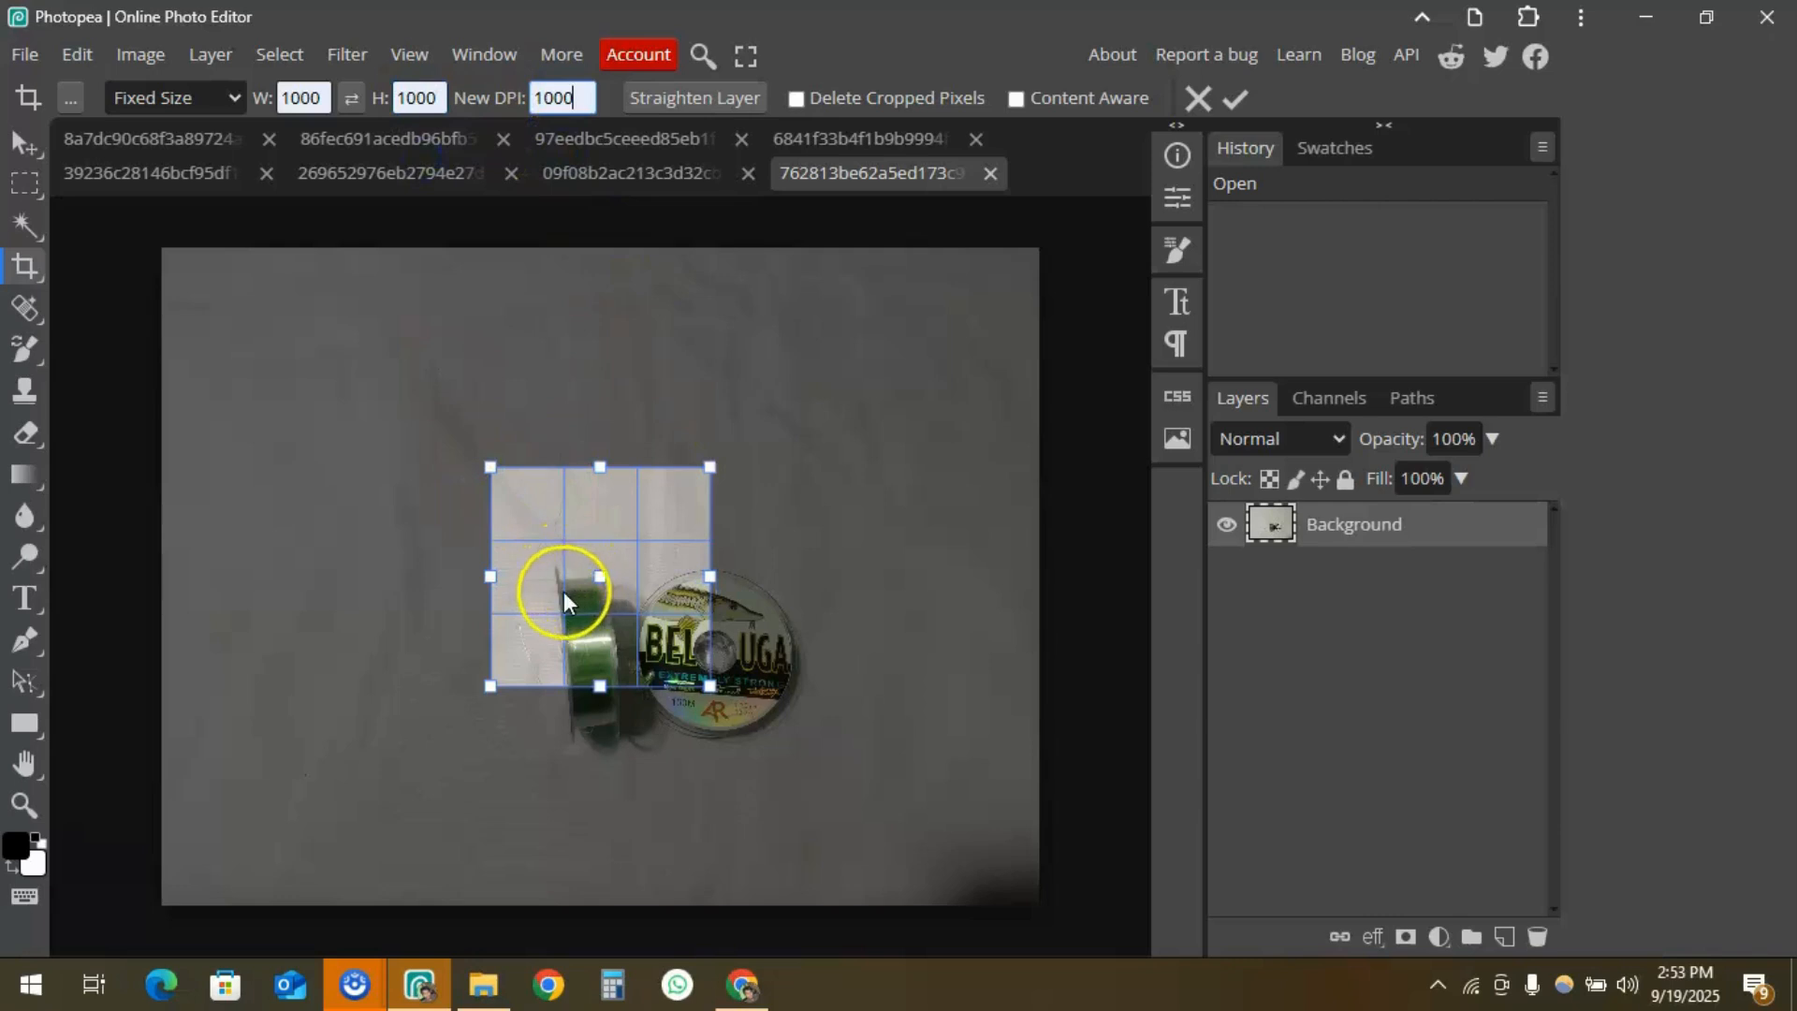
Crop the photo tightly around the upright green spool and the labelled BELUGA spool, and save it over its original file before closing it
drag(578, 593, 818, 782)
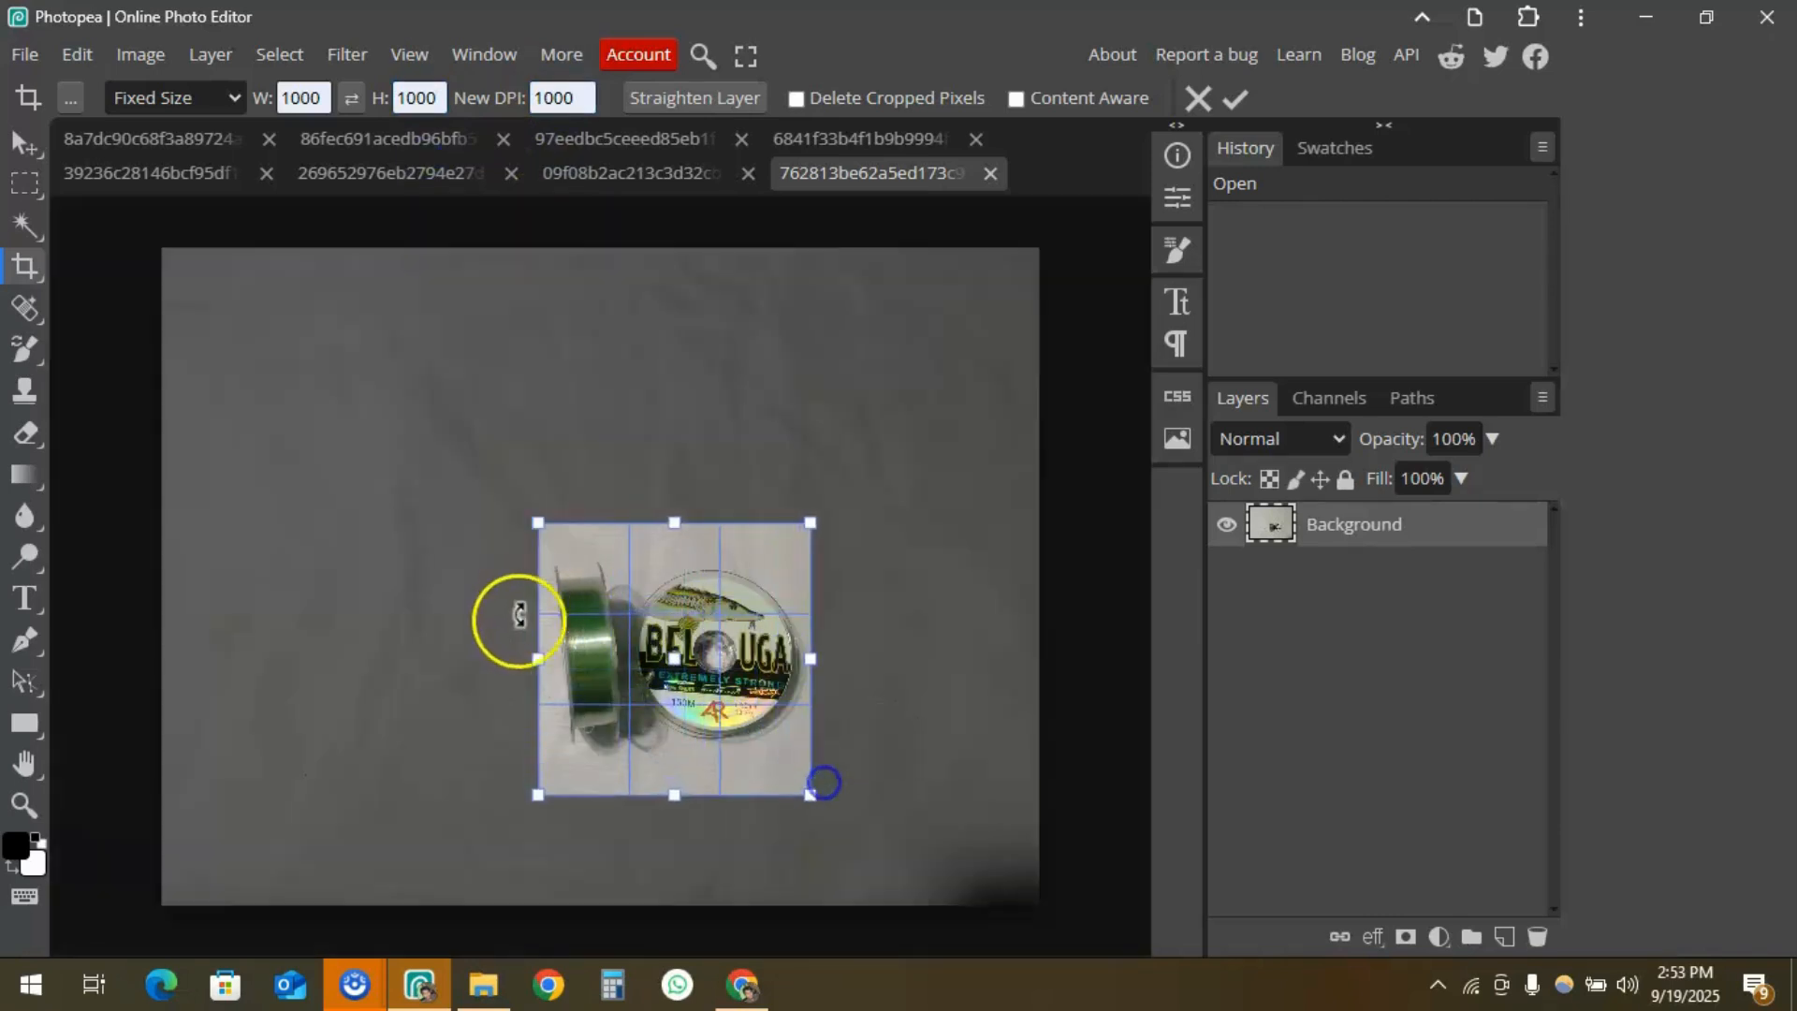
drag(528, 615, 535, 667)
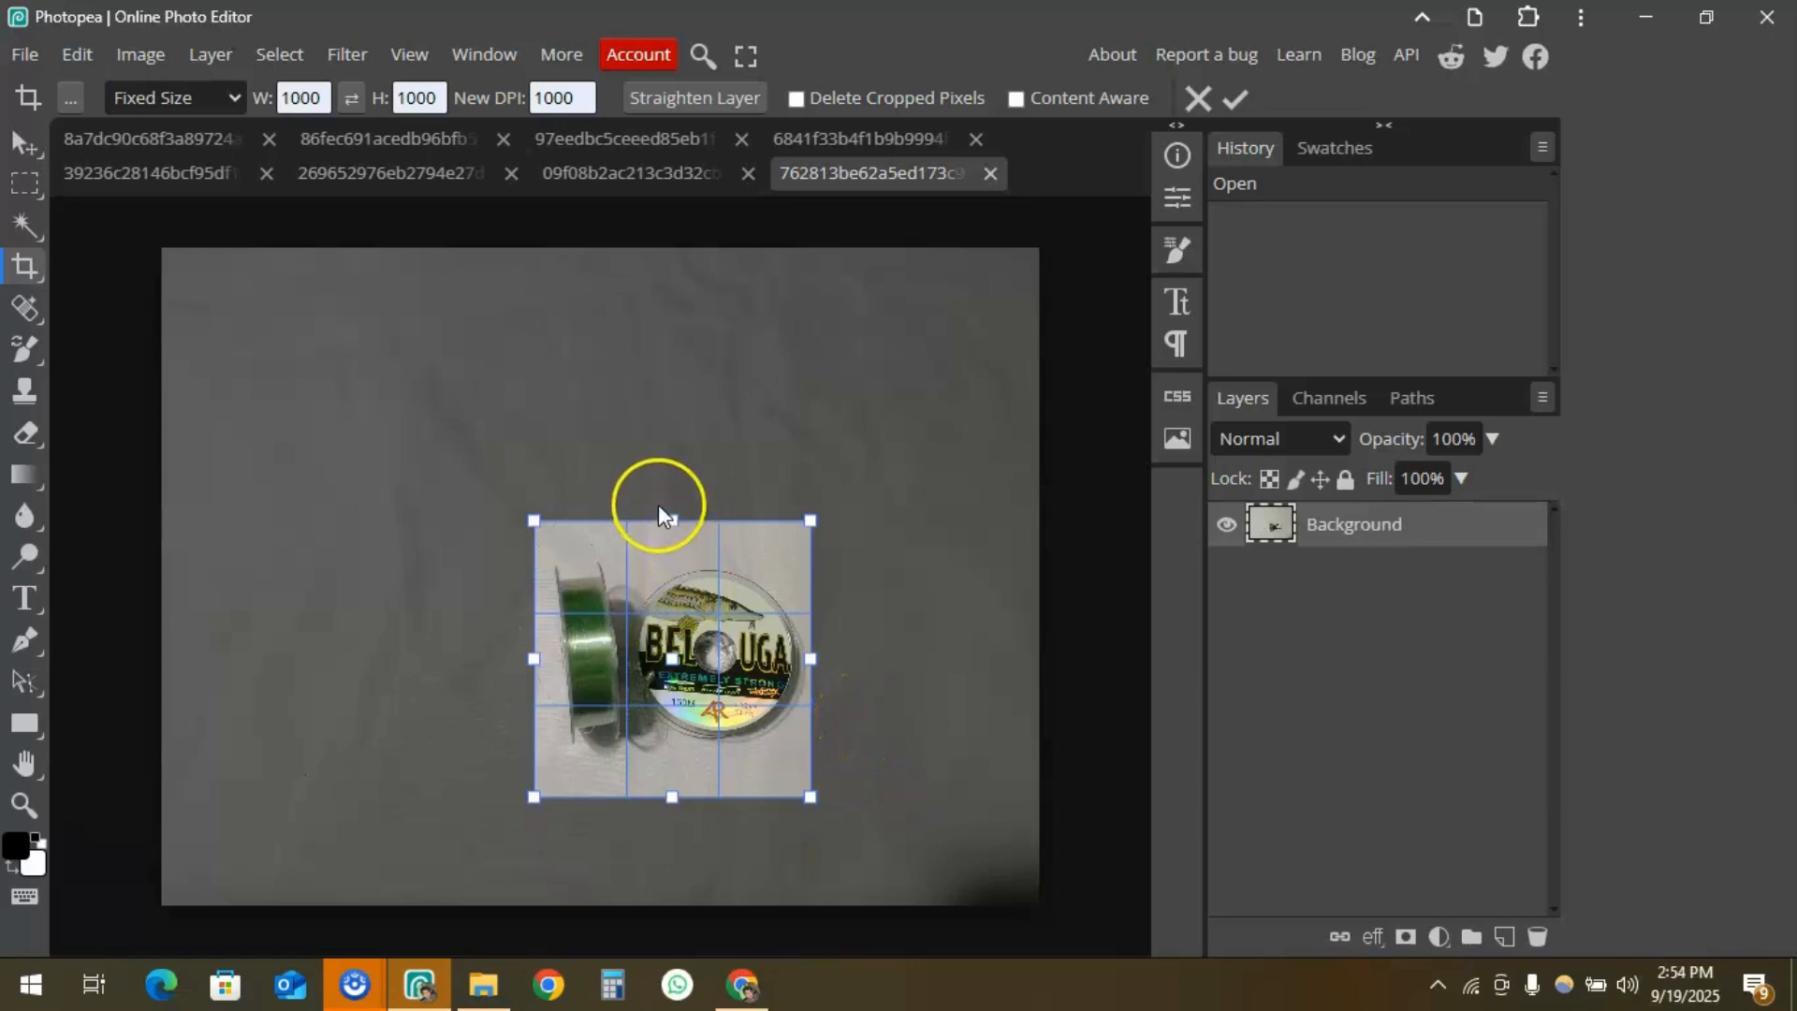
double_click(644, 644)
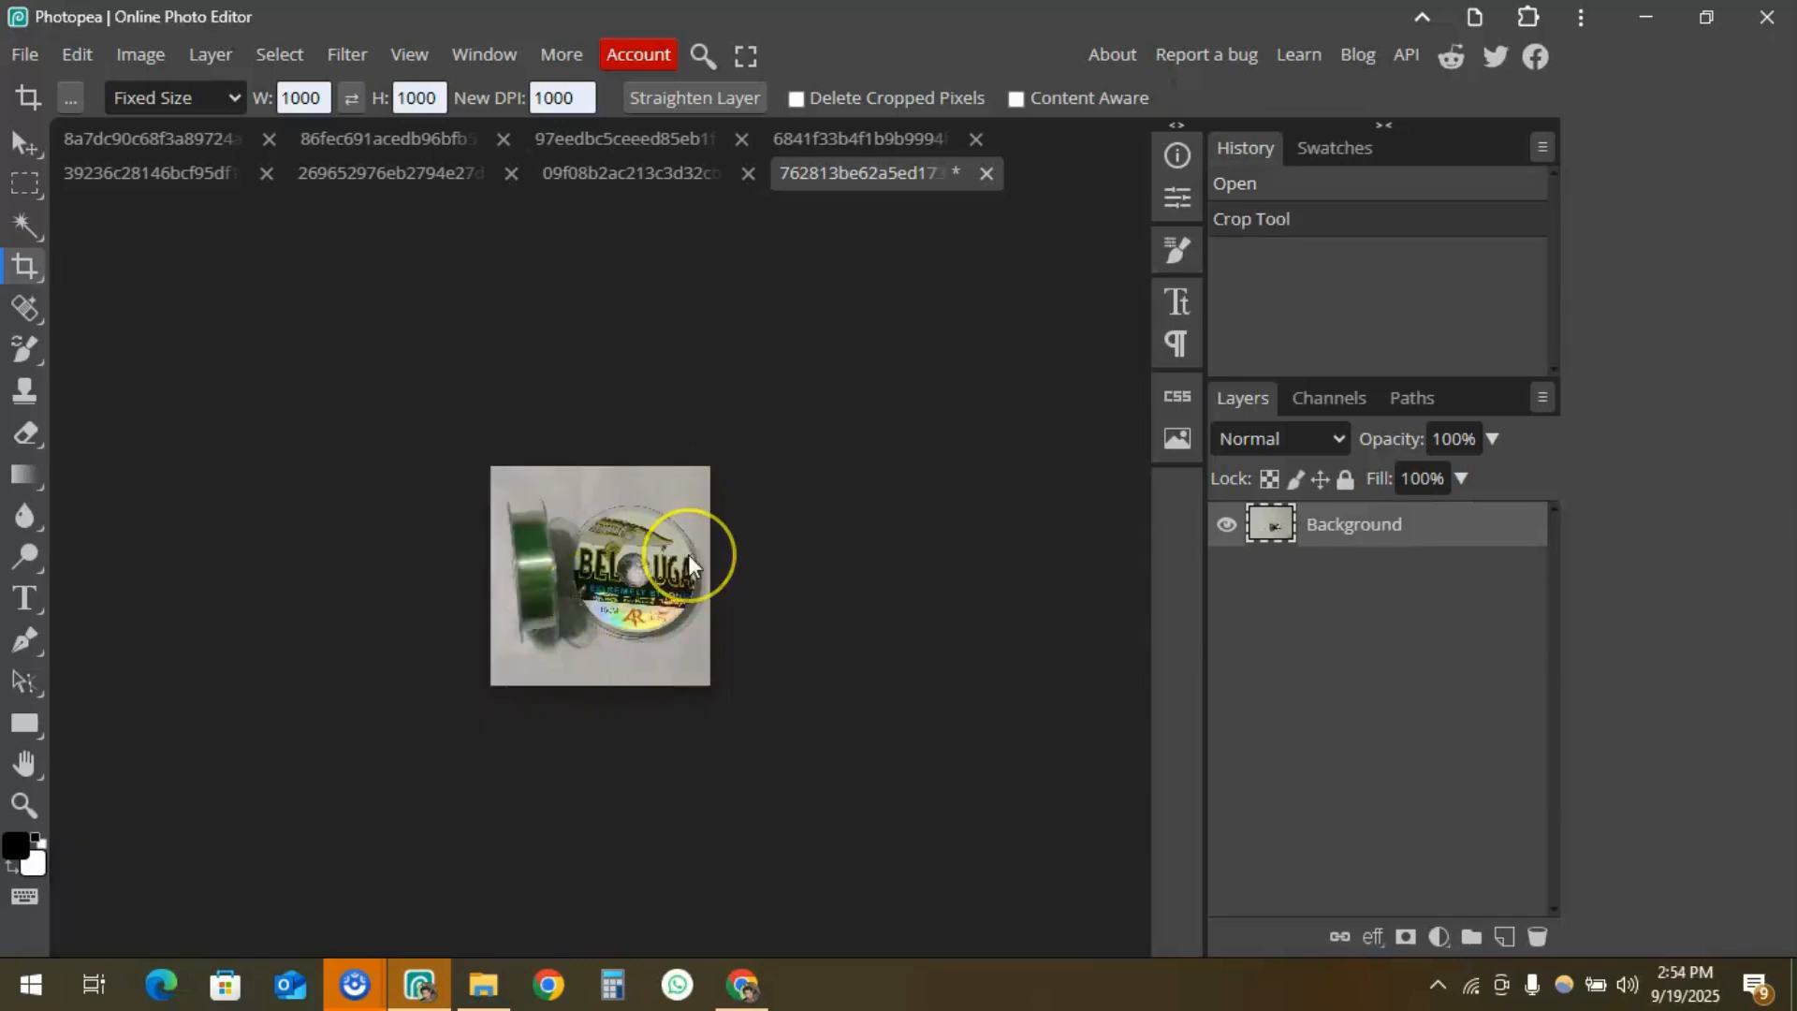
key(ctrl+s)
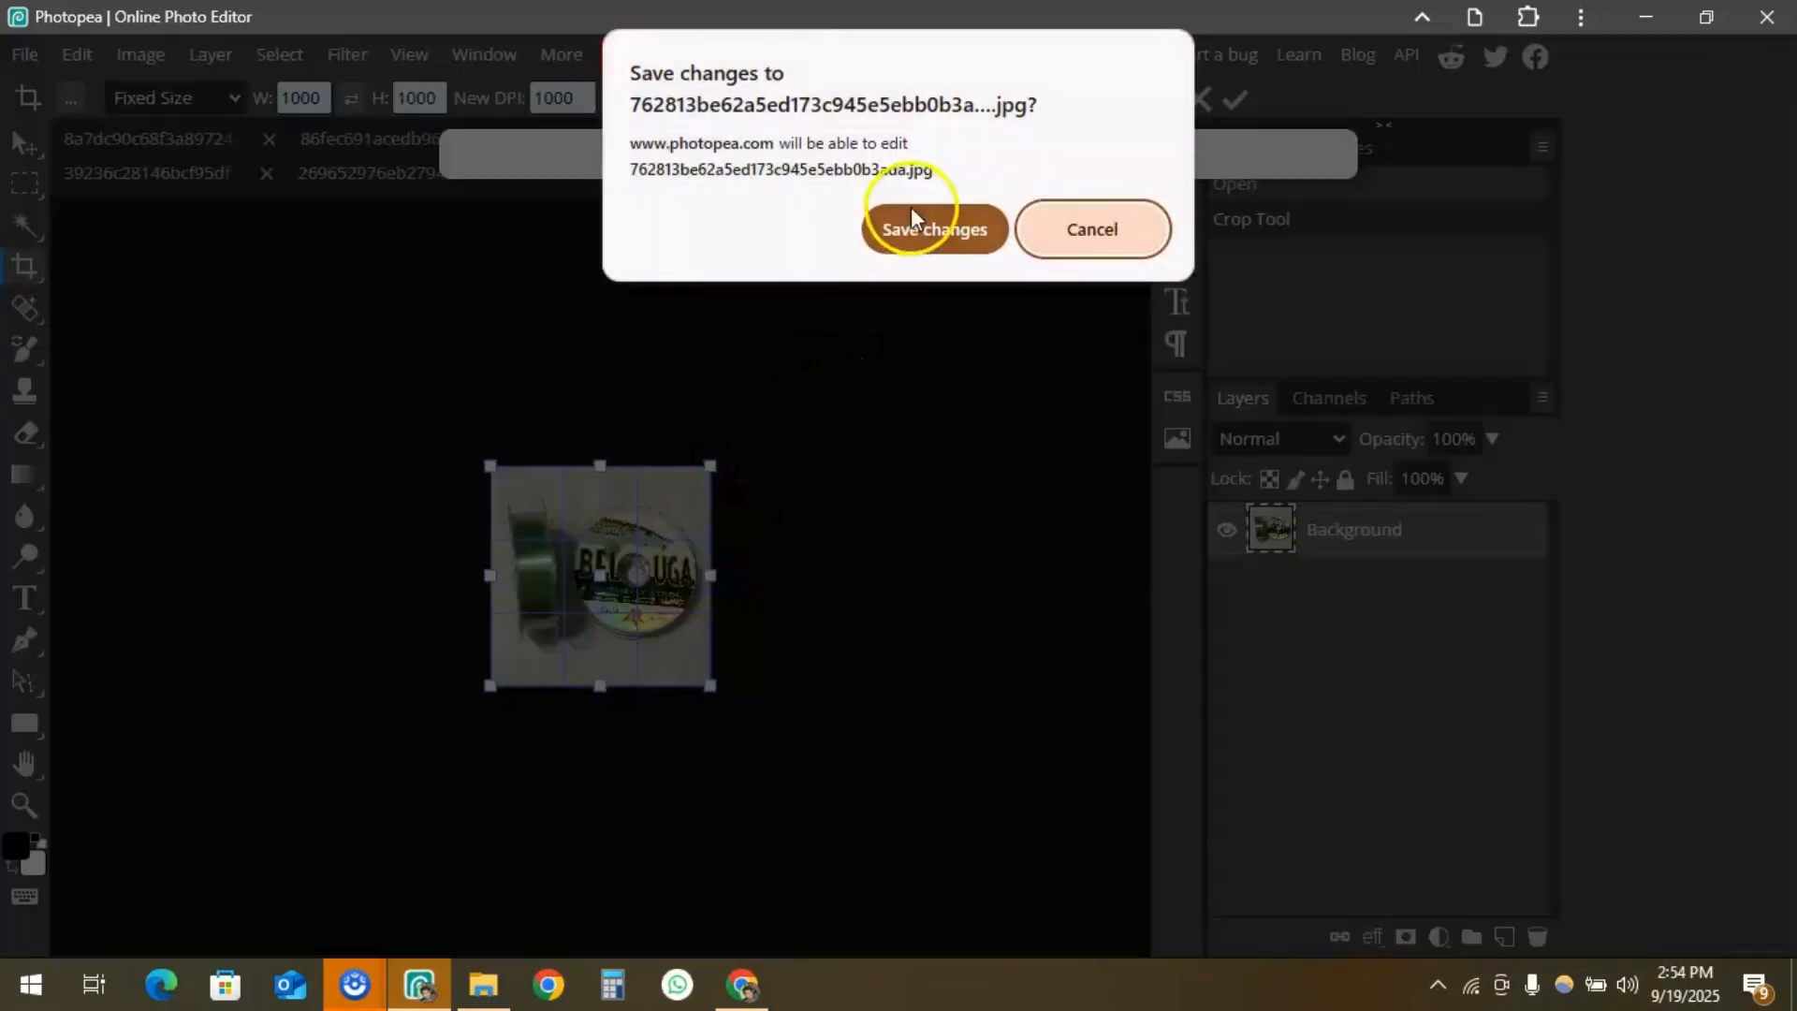
click(932, 229)
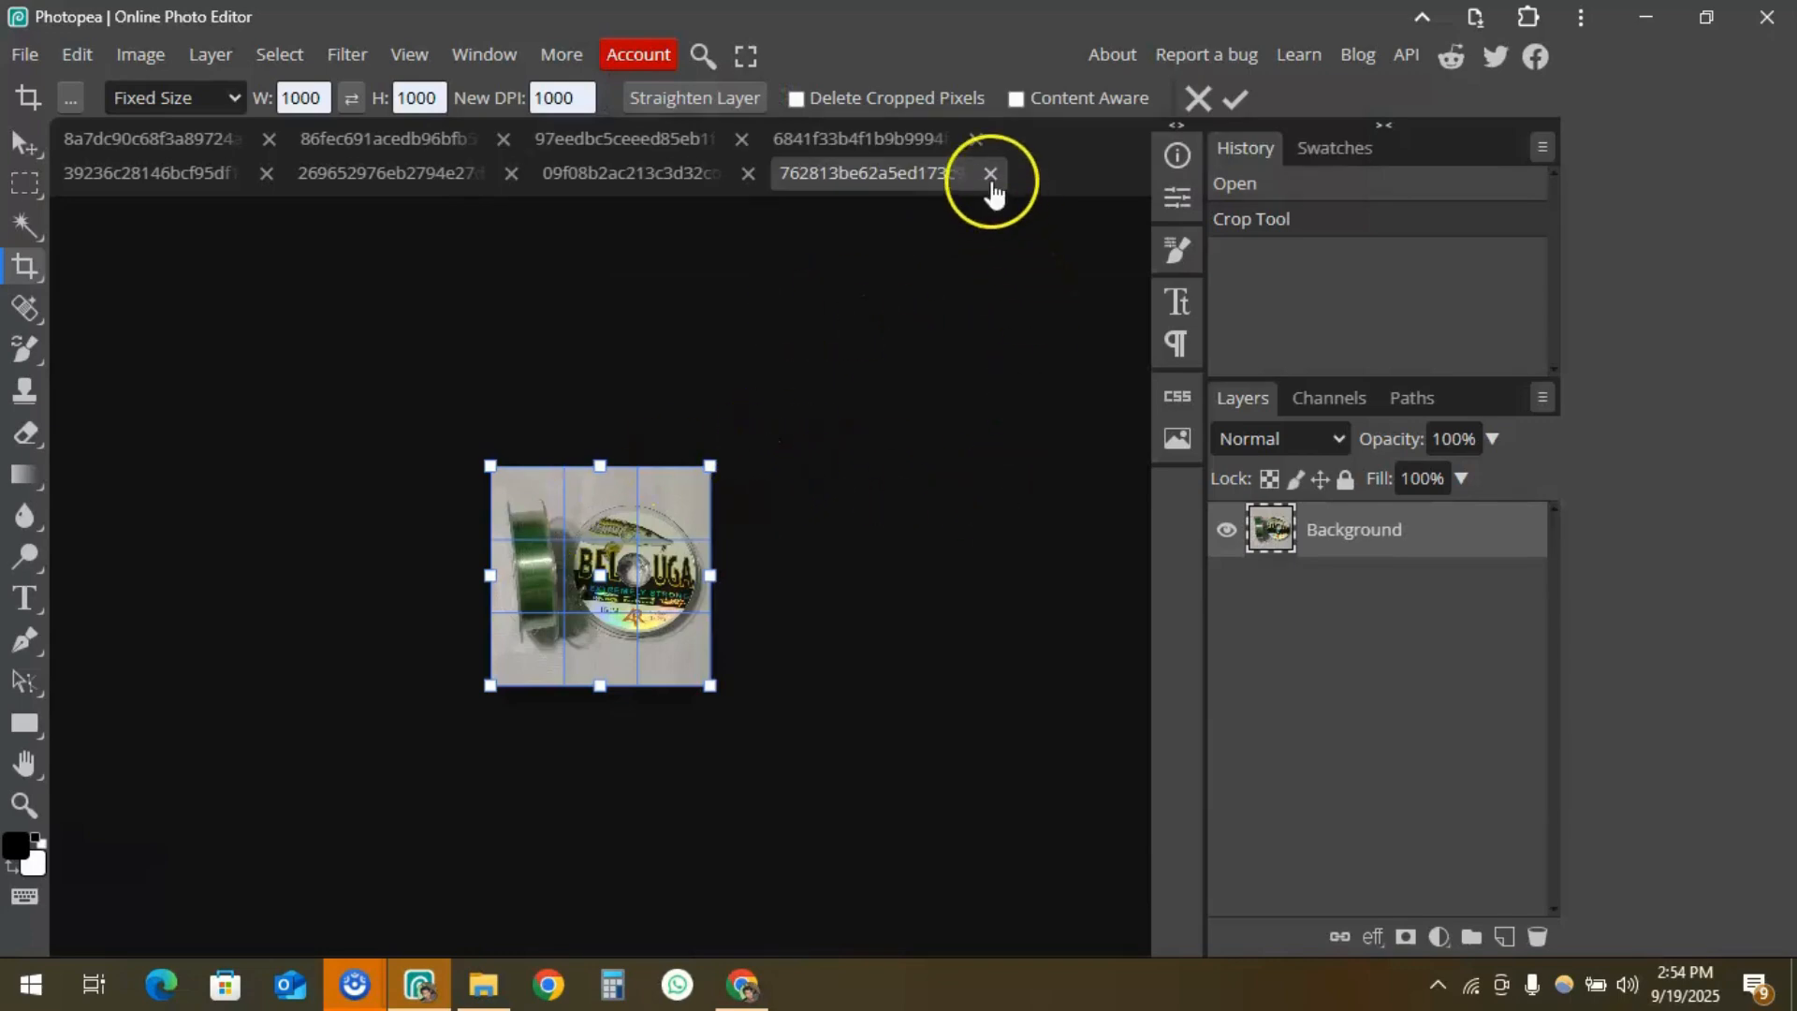
click(990, 173)
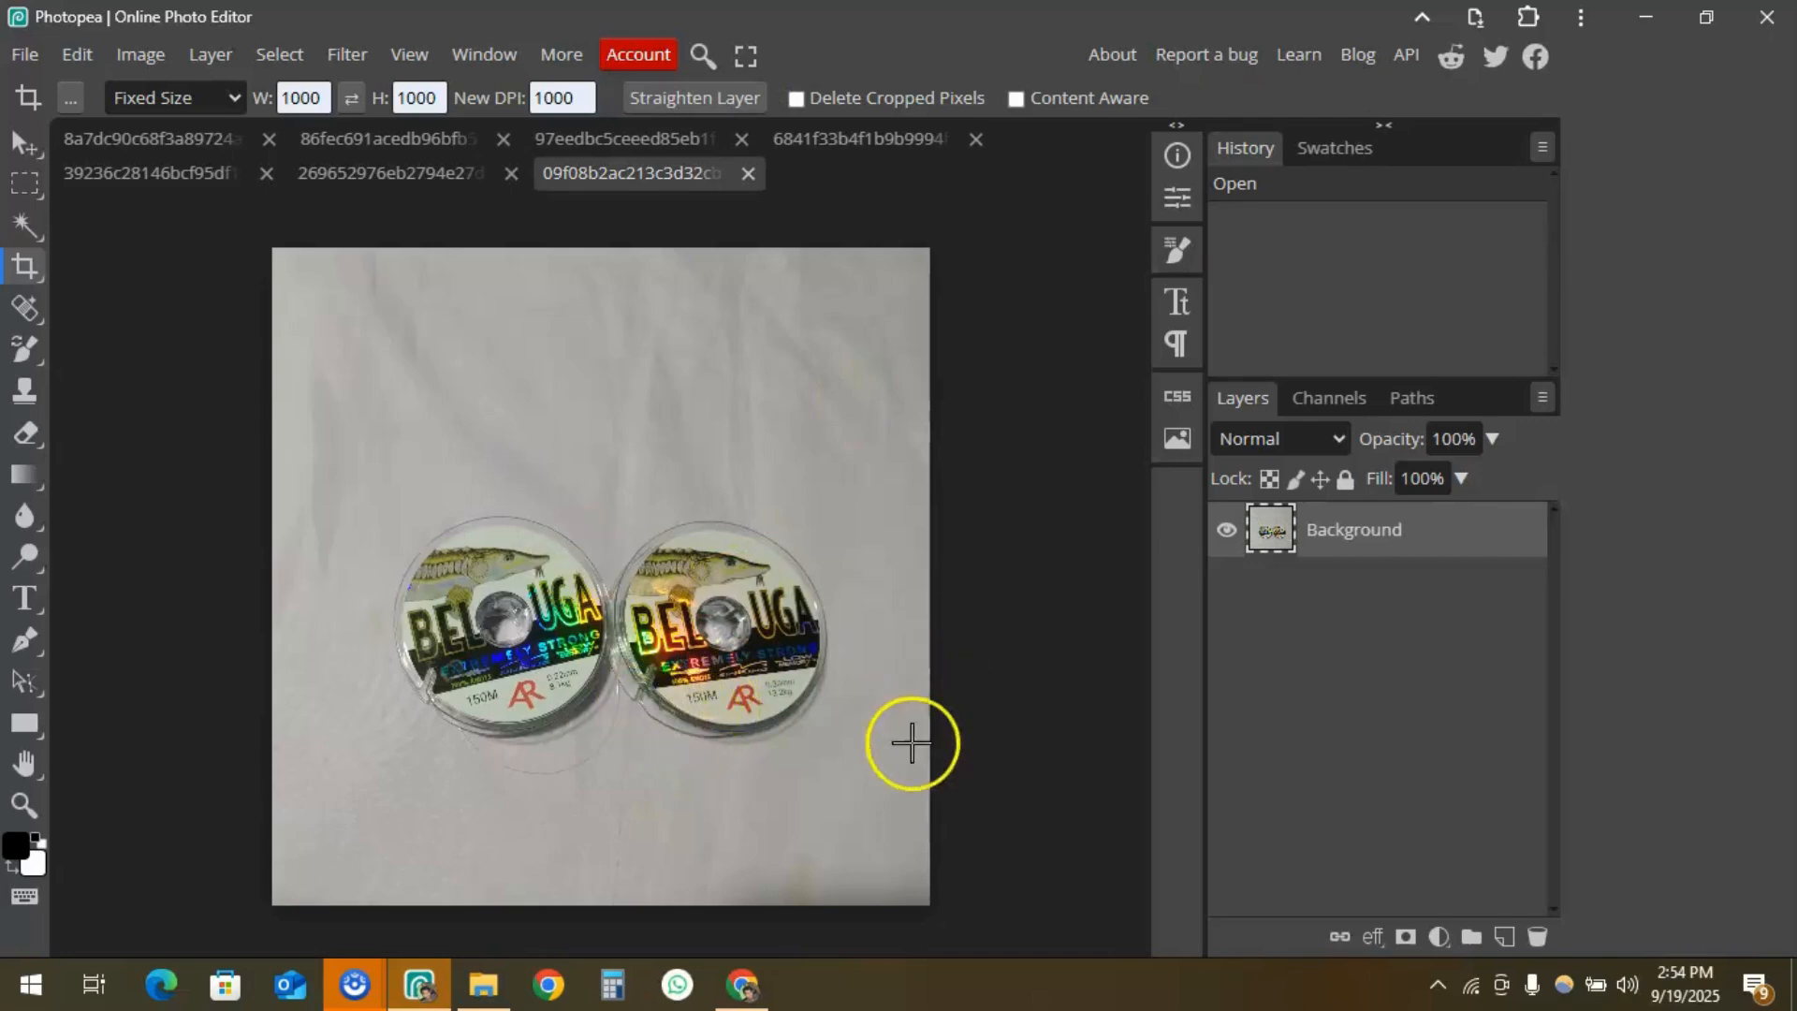
Crop the photo of the two face-up BELUGA spools closely around both, and save it over its original file before closing it
drag(914, 746, 898, 802)
drag(315, 337, 375, 399)
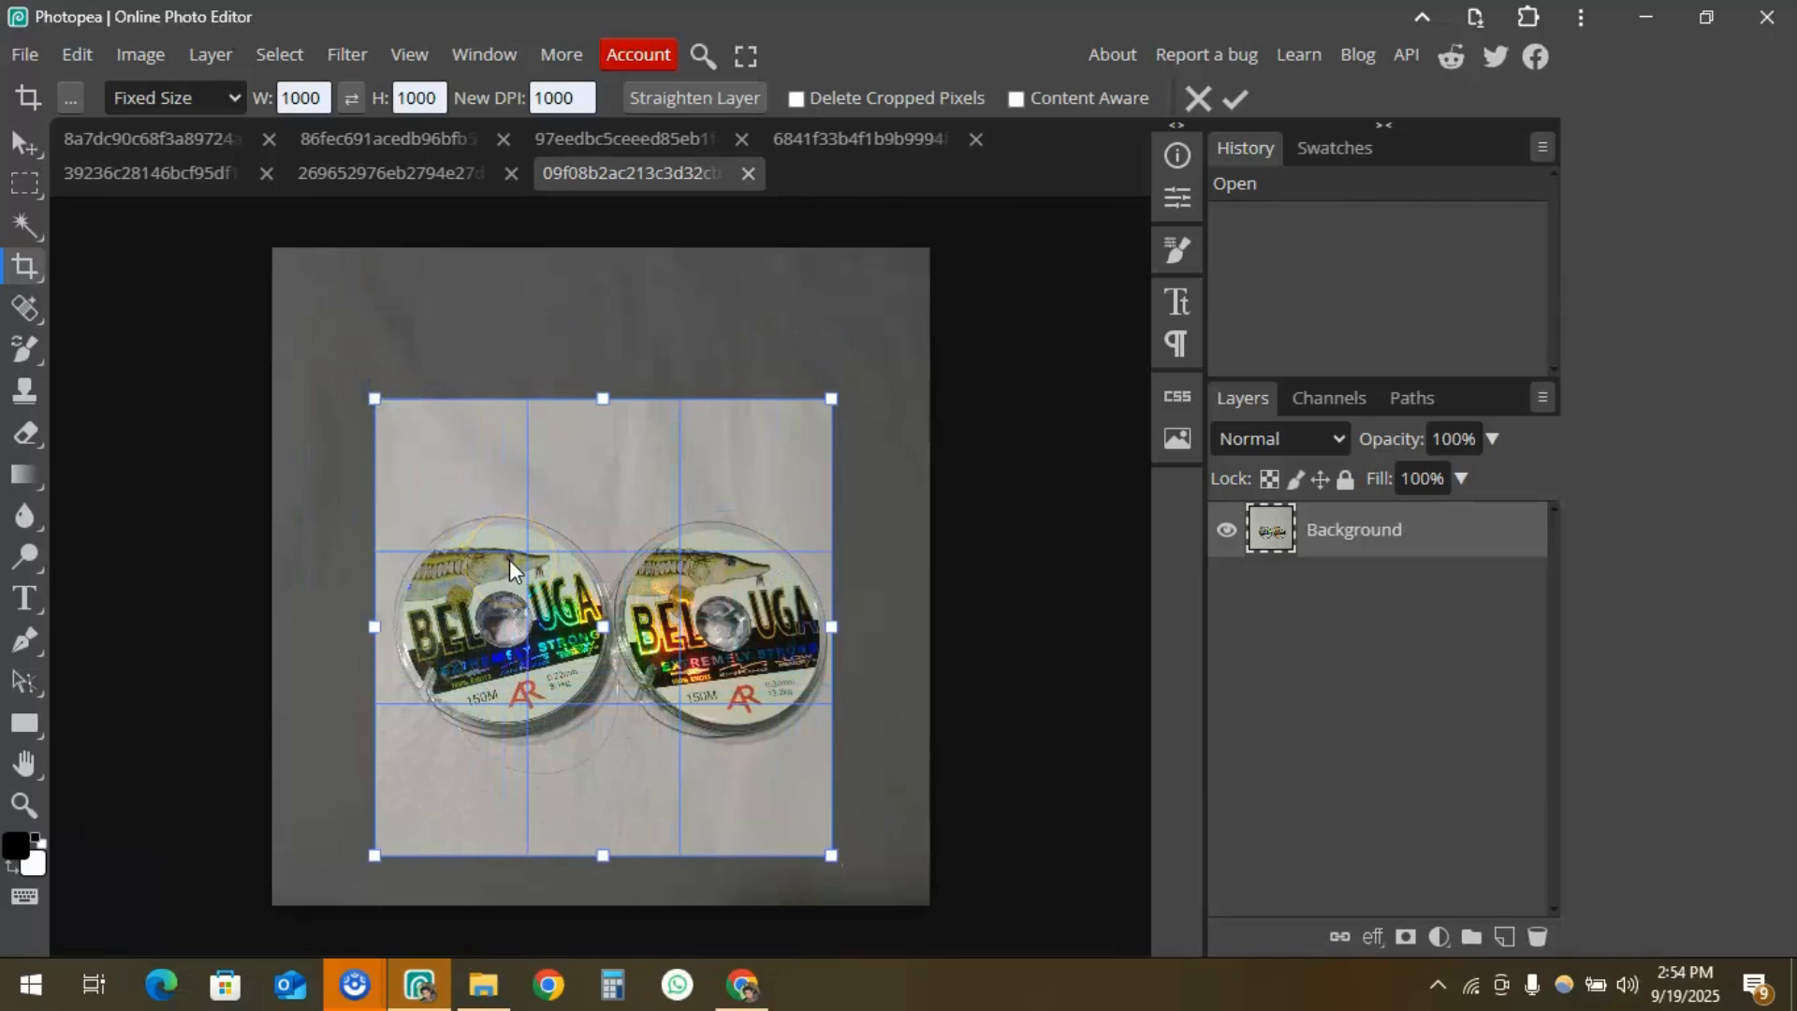
double_click(603, 549)
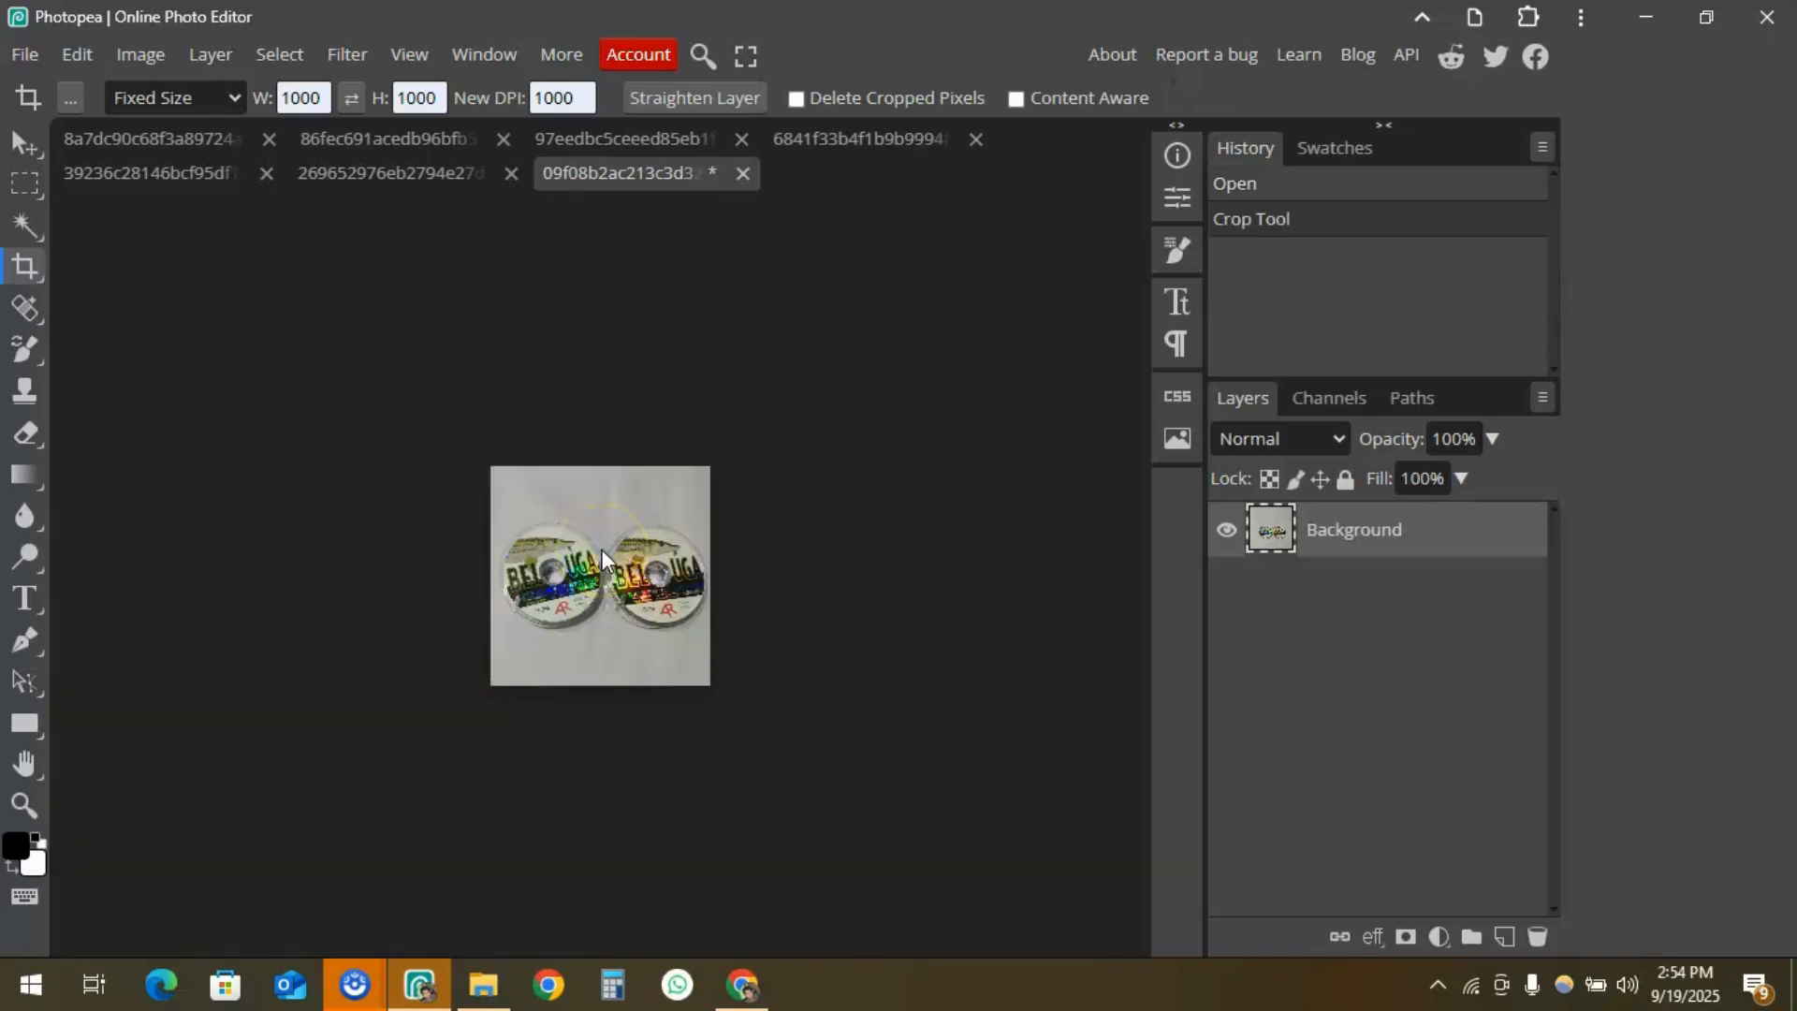
key(ctrl+s)
click(905, 245)
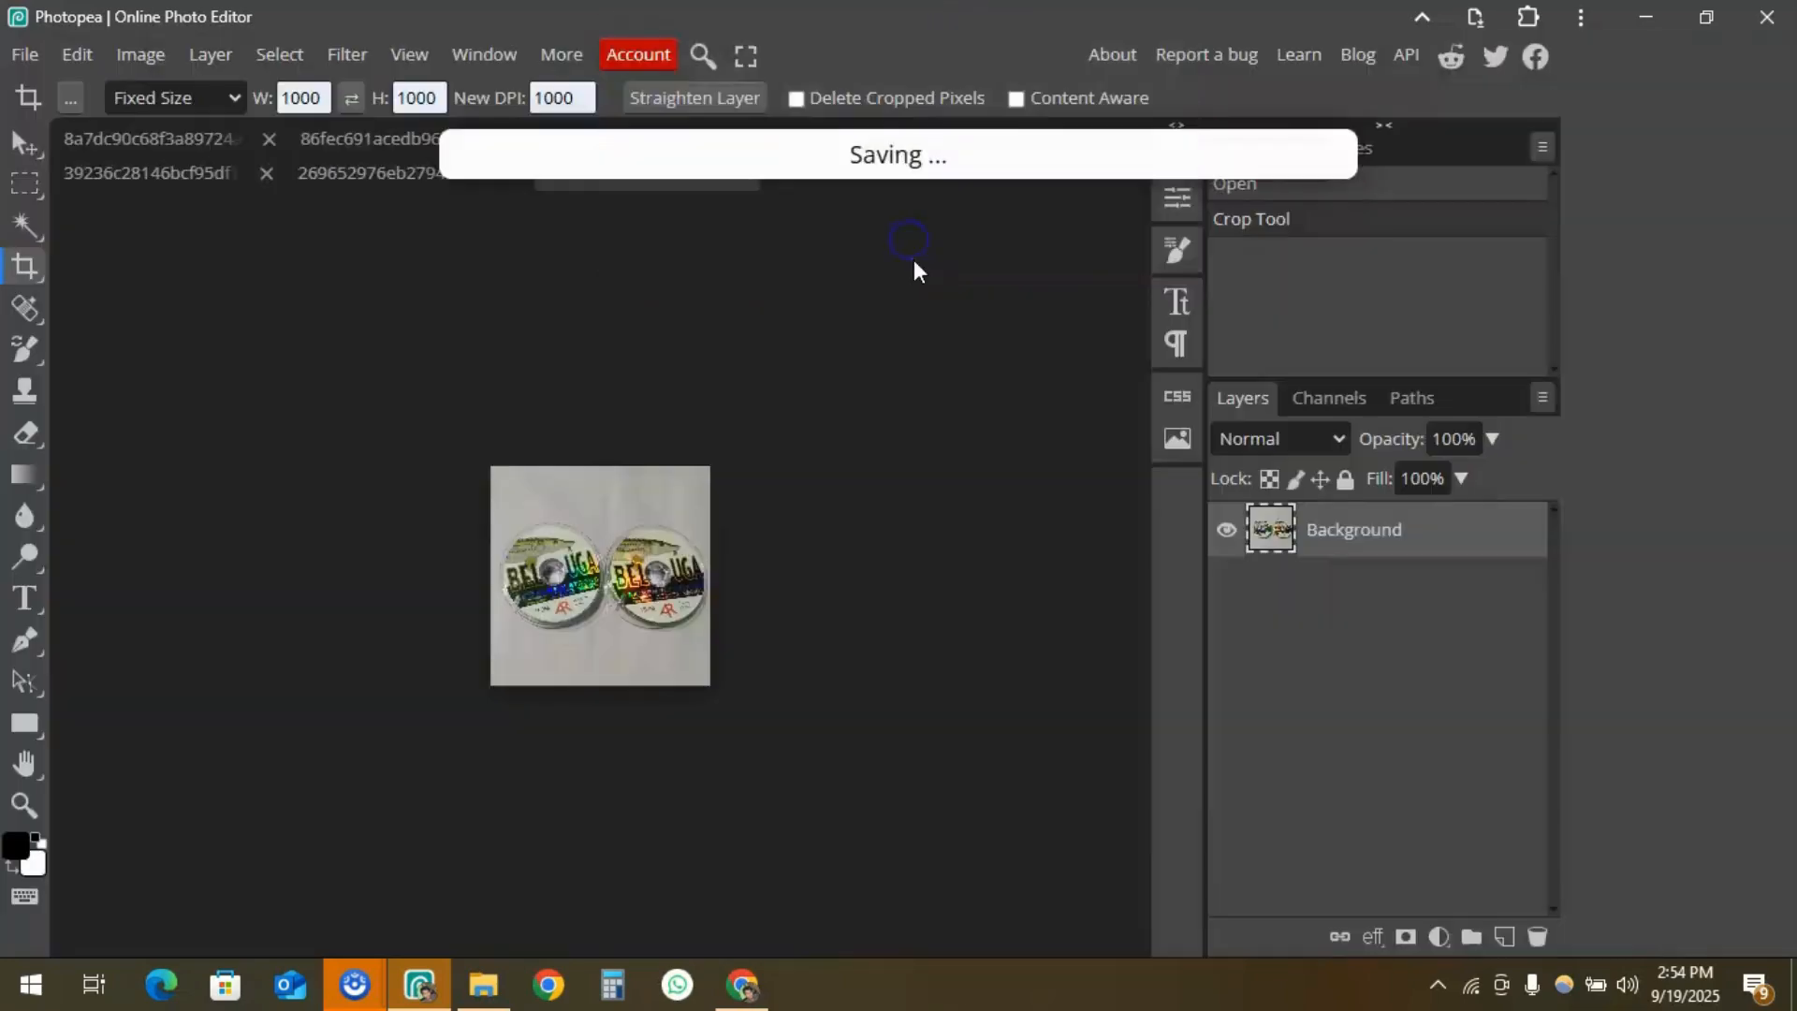
click(744, 176)
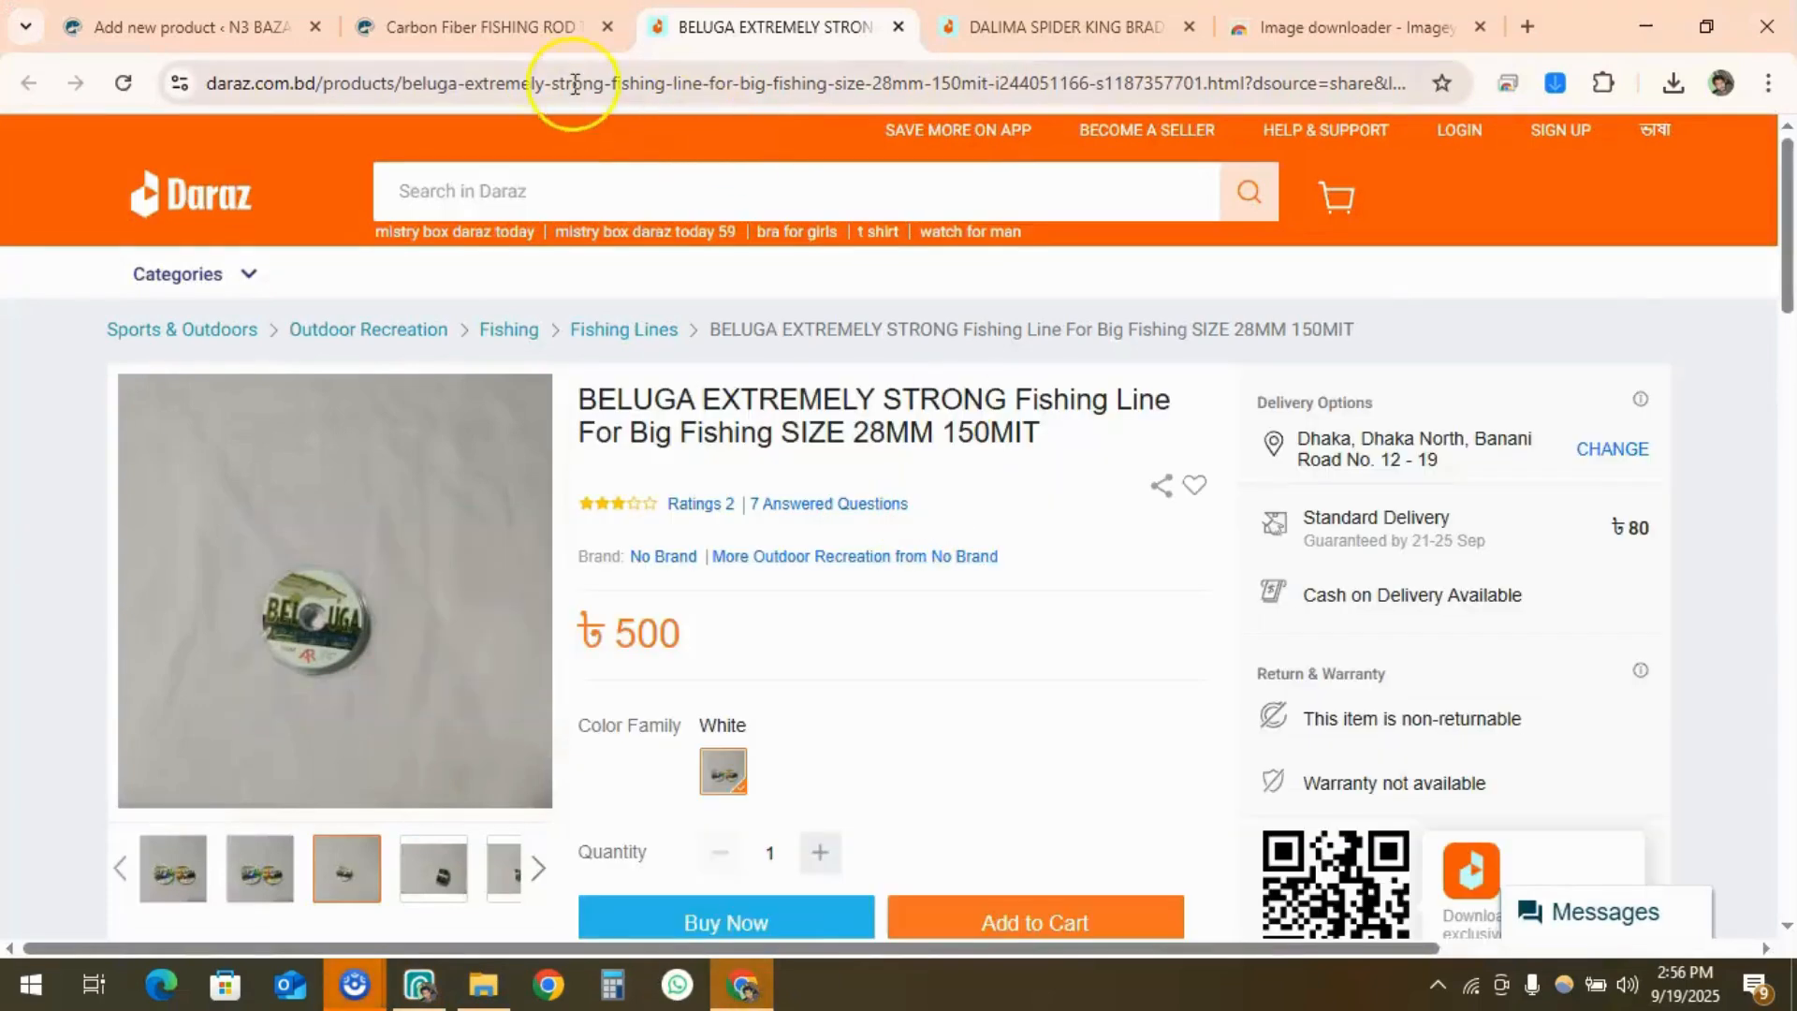
In the N3 BAZAR product editor, upload the seven BELUGA photos from the Downloads folder and add them to the product gallery
click(466, 43)
click(156, 26)
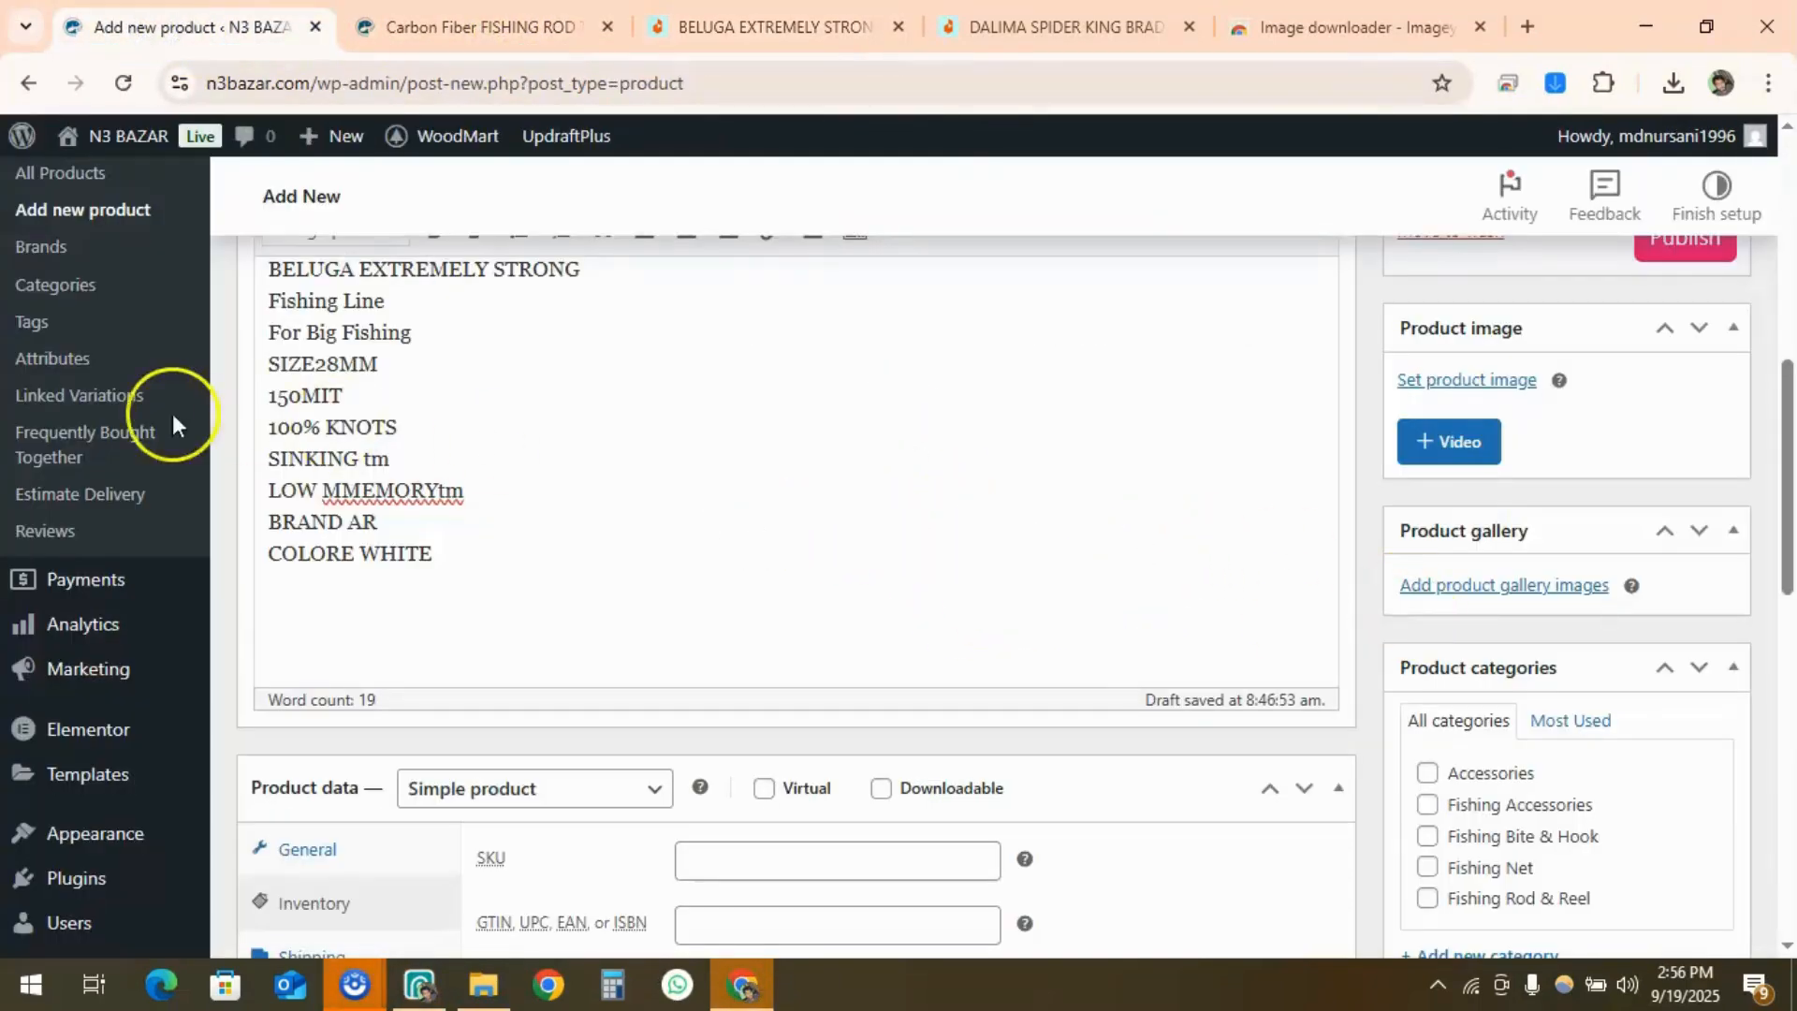
scroll(264, 462, up, 3)
scroll(502, 389, up, 4)
scroll(918, 481, down, 7)
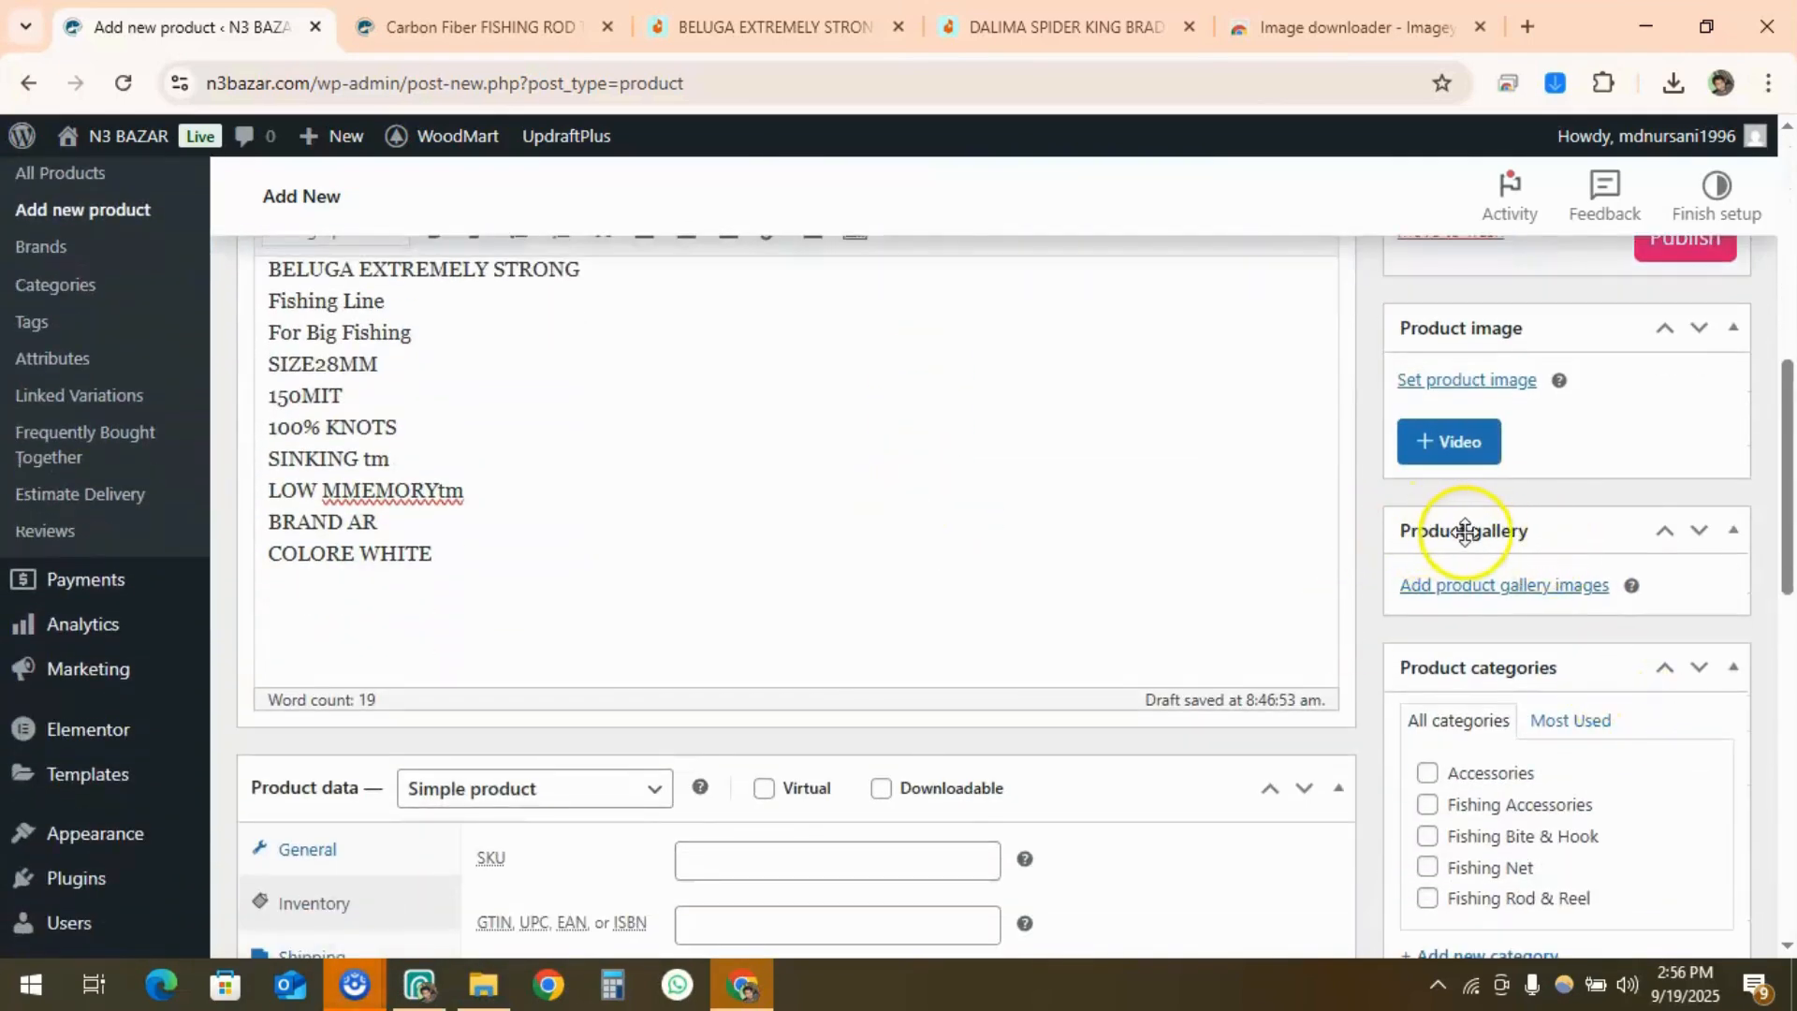
click(1472, 595)
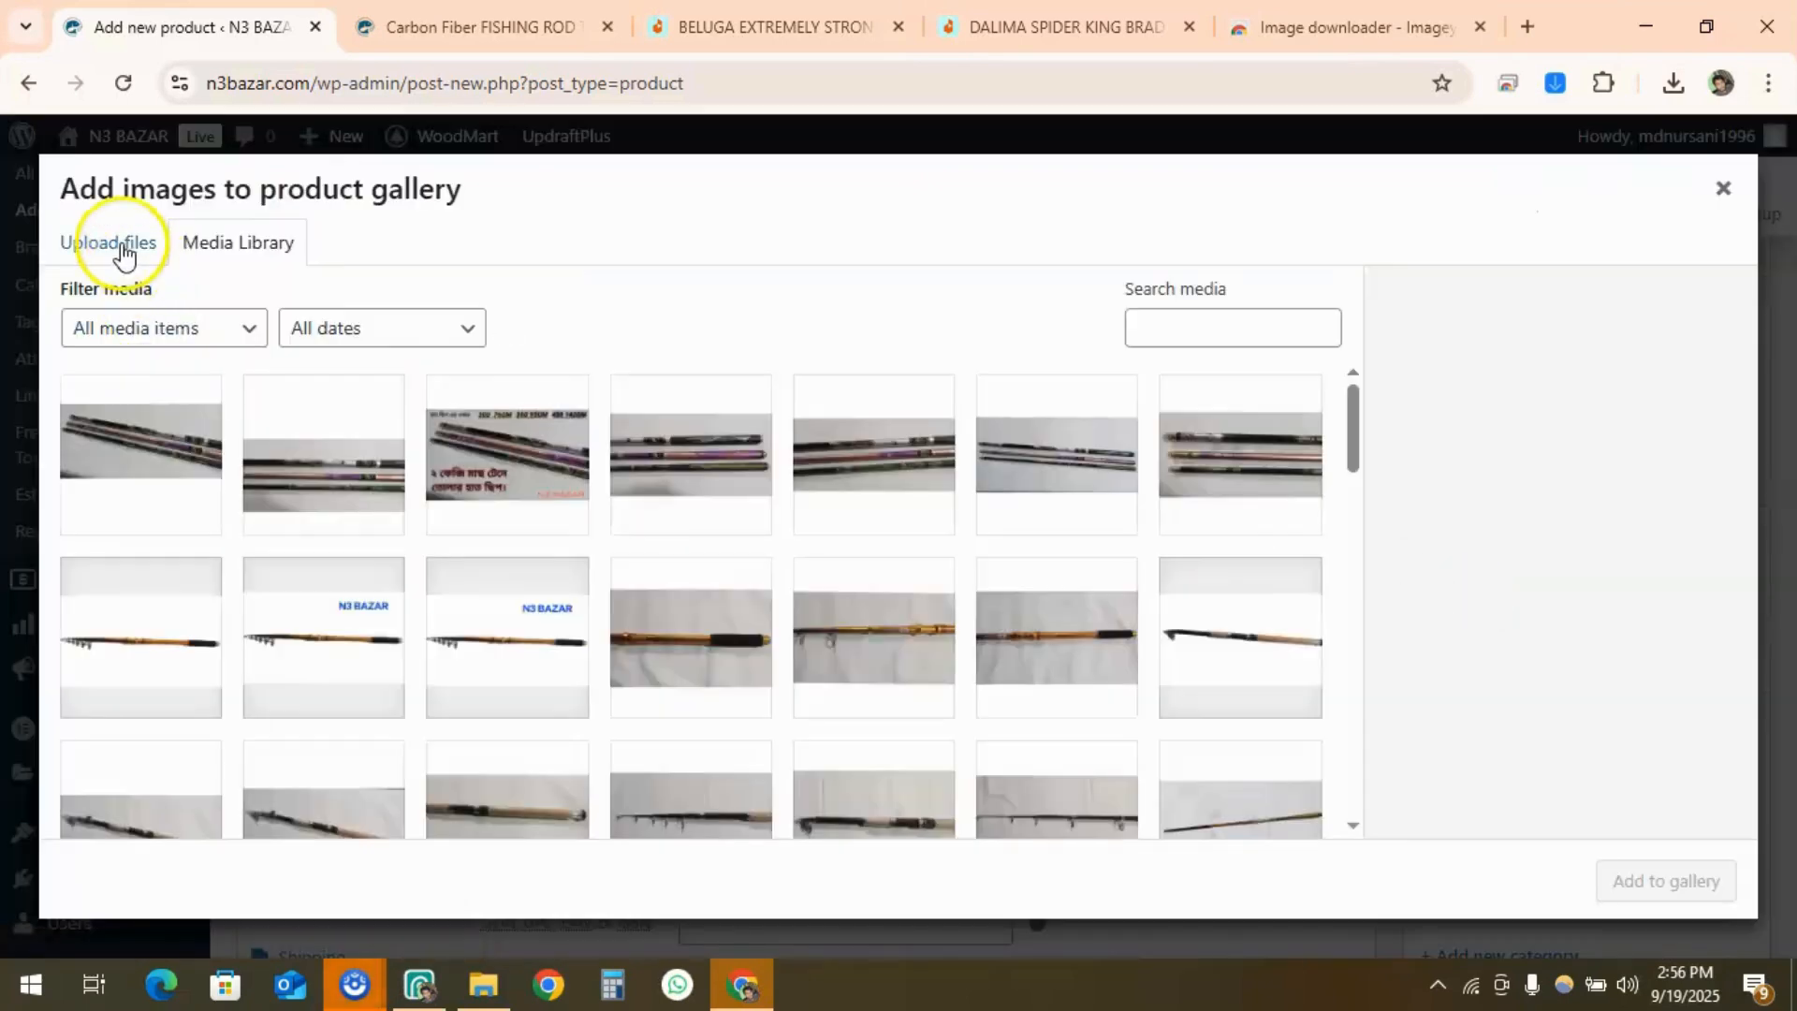
click(125, 252)
click(899, 592)
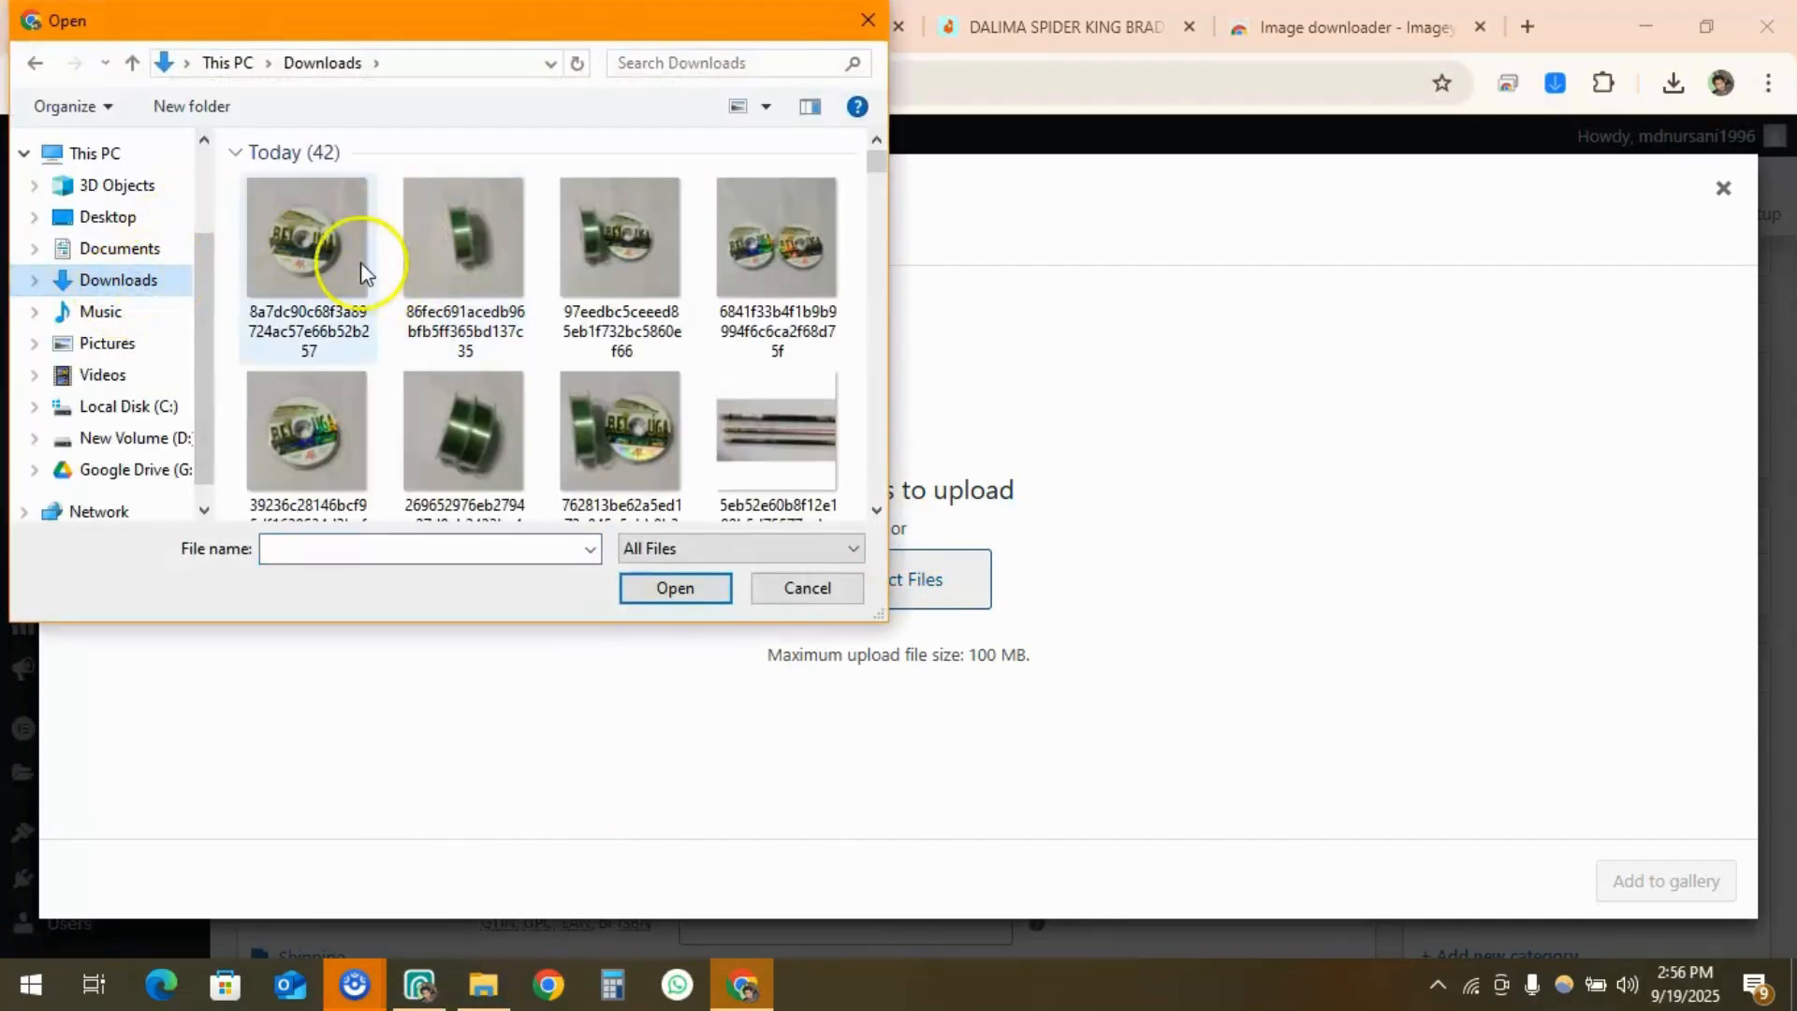
click(306, 243)
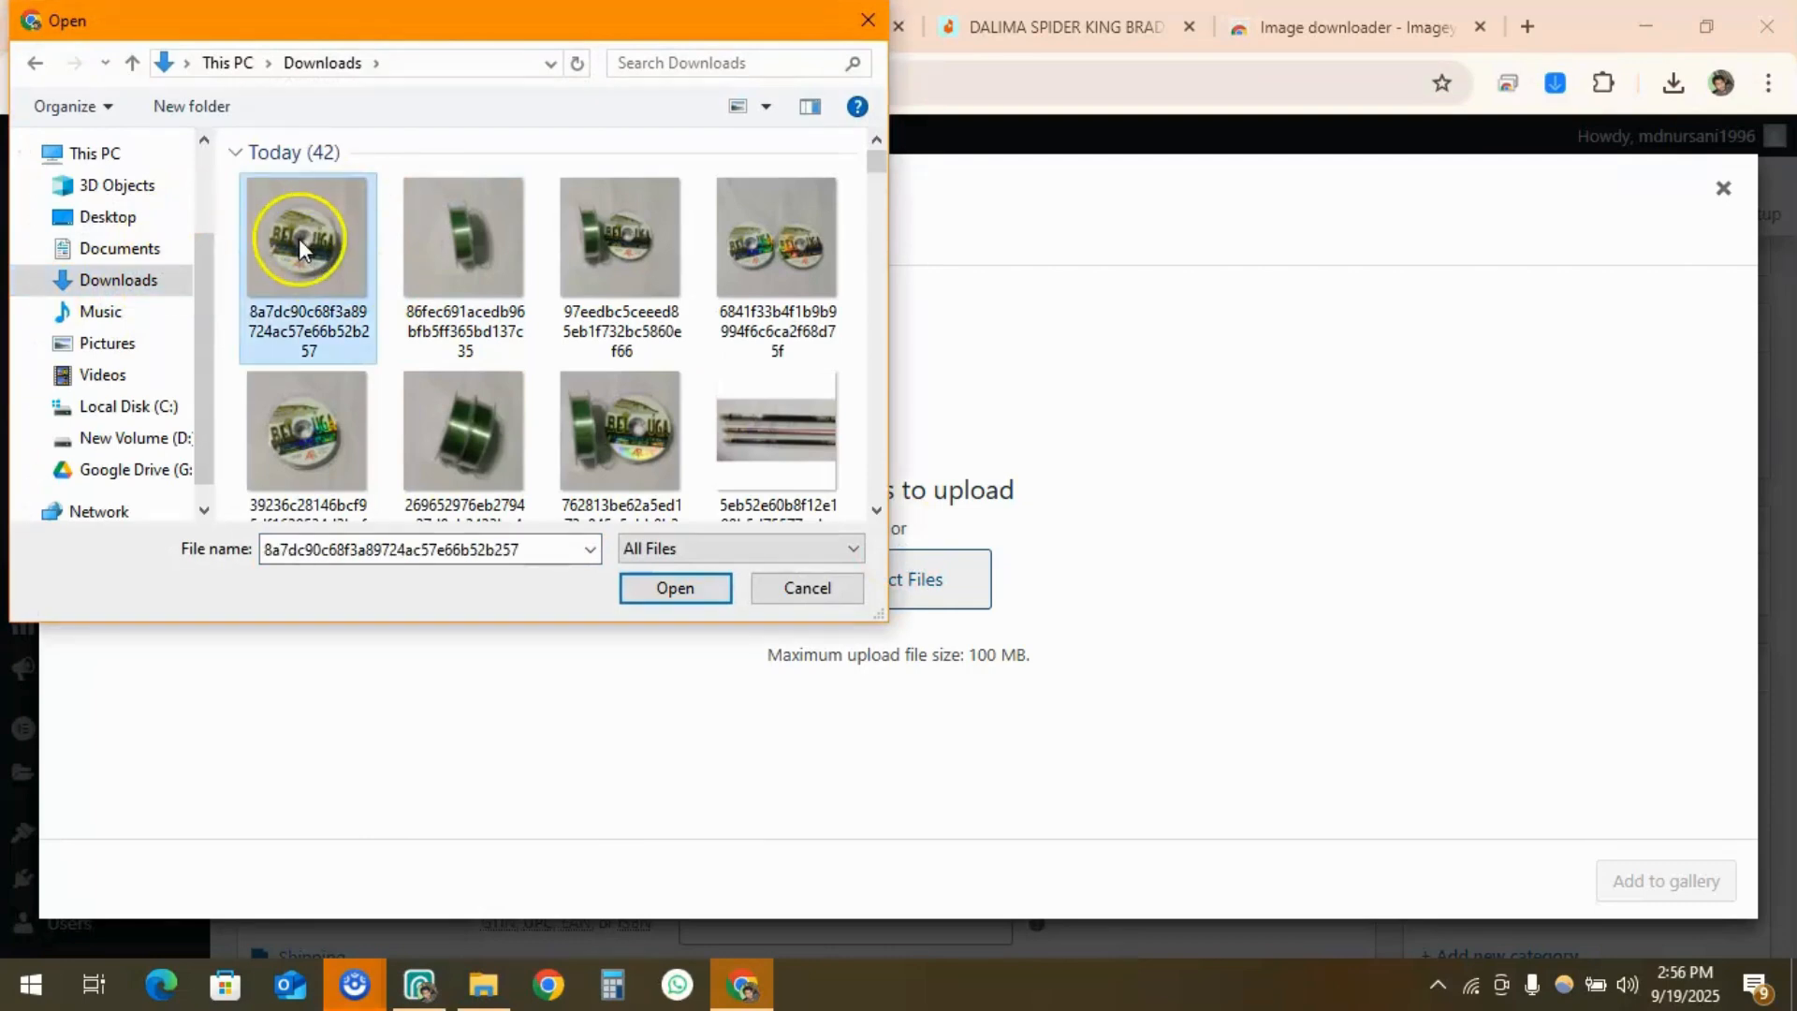
shift+click(646, 452)
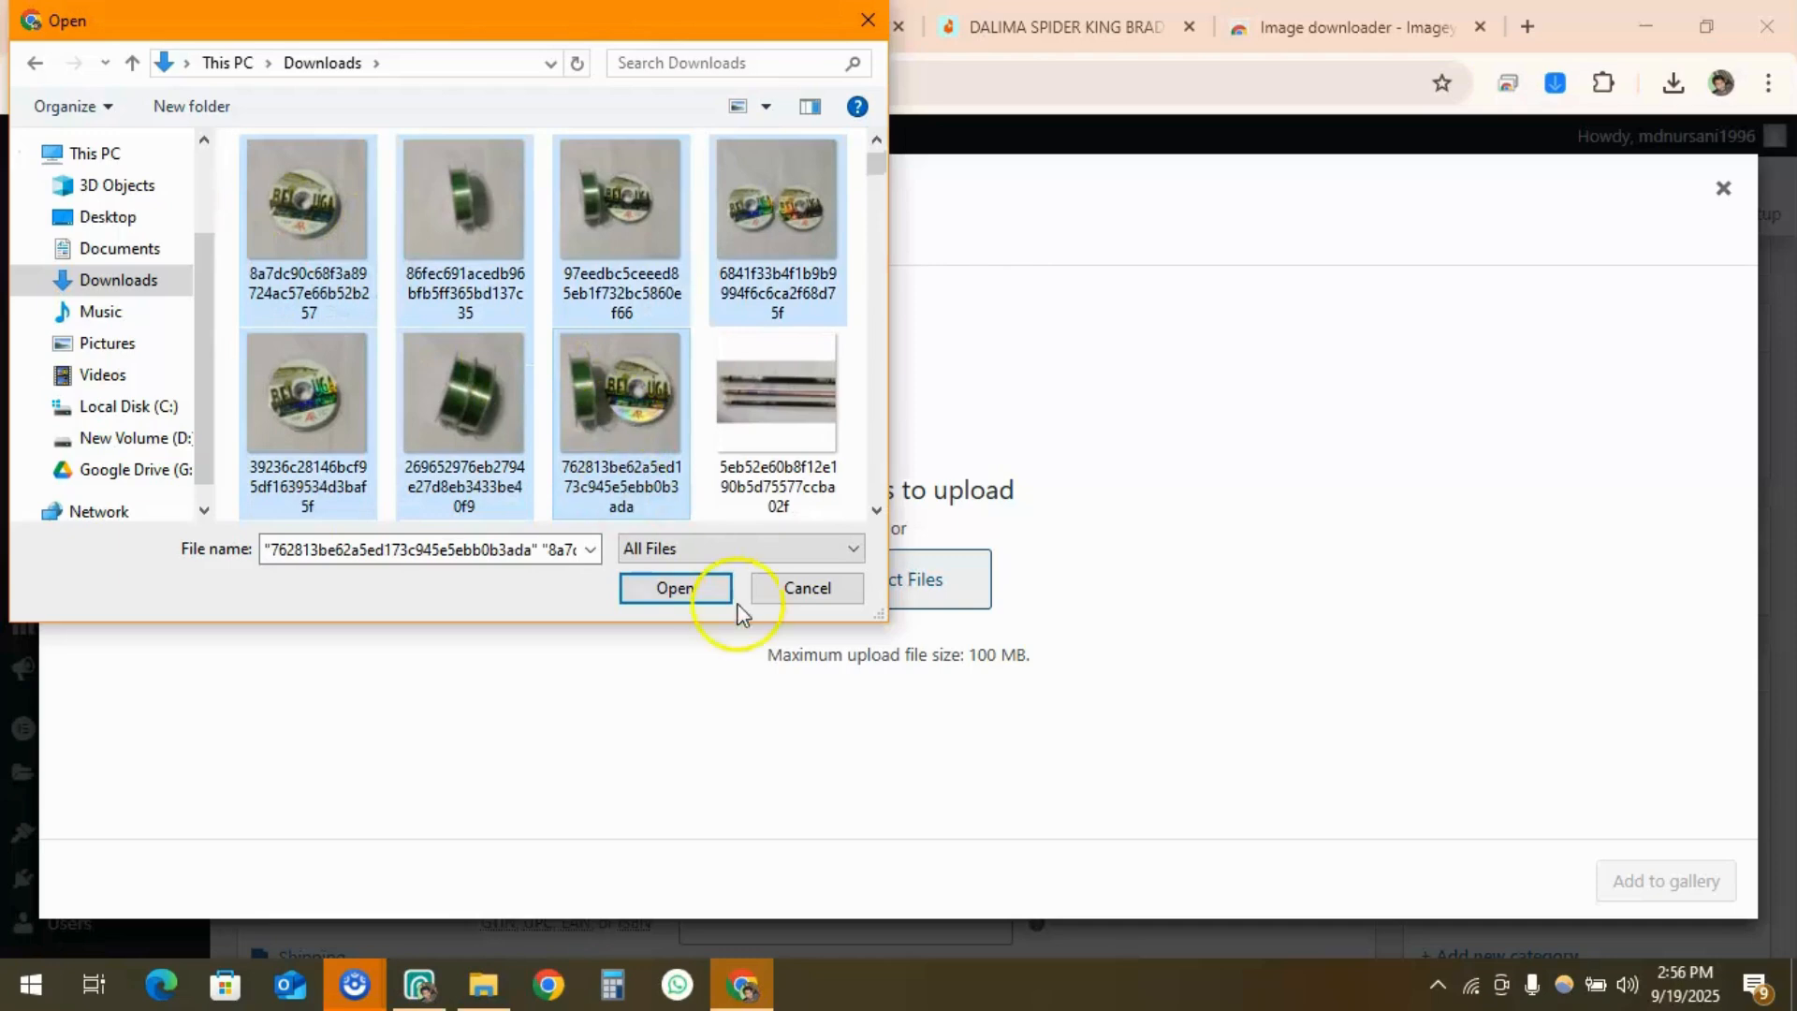
click(675, 590)
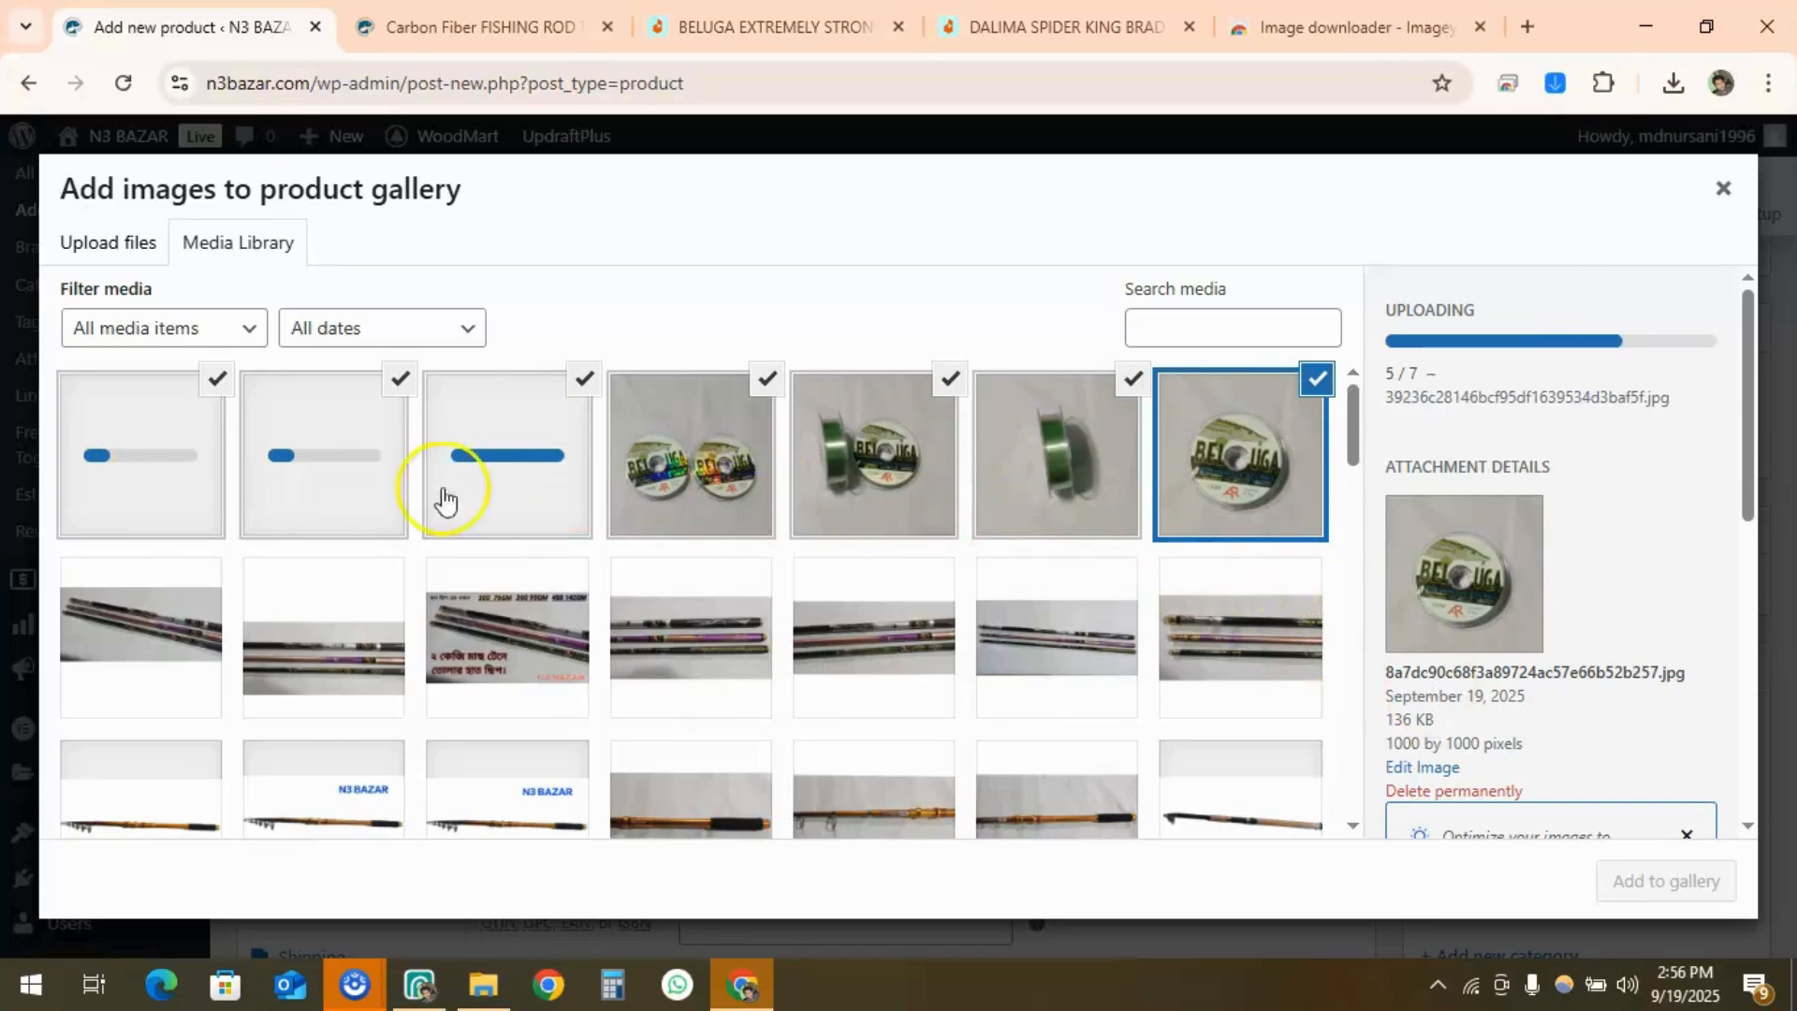
scroll(1592, 710, down, 1)
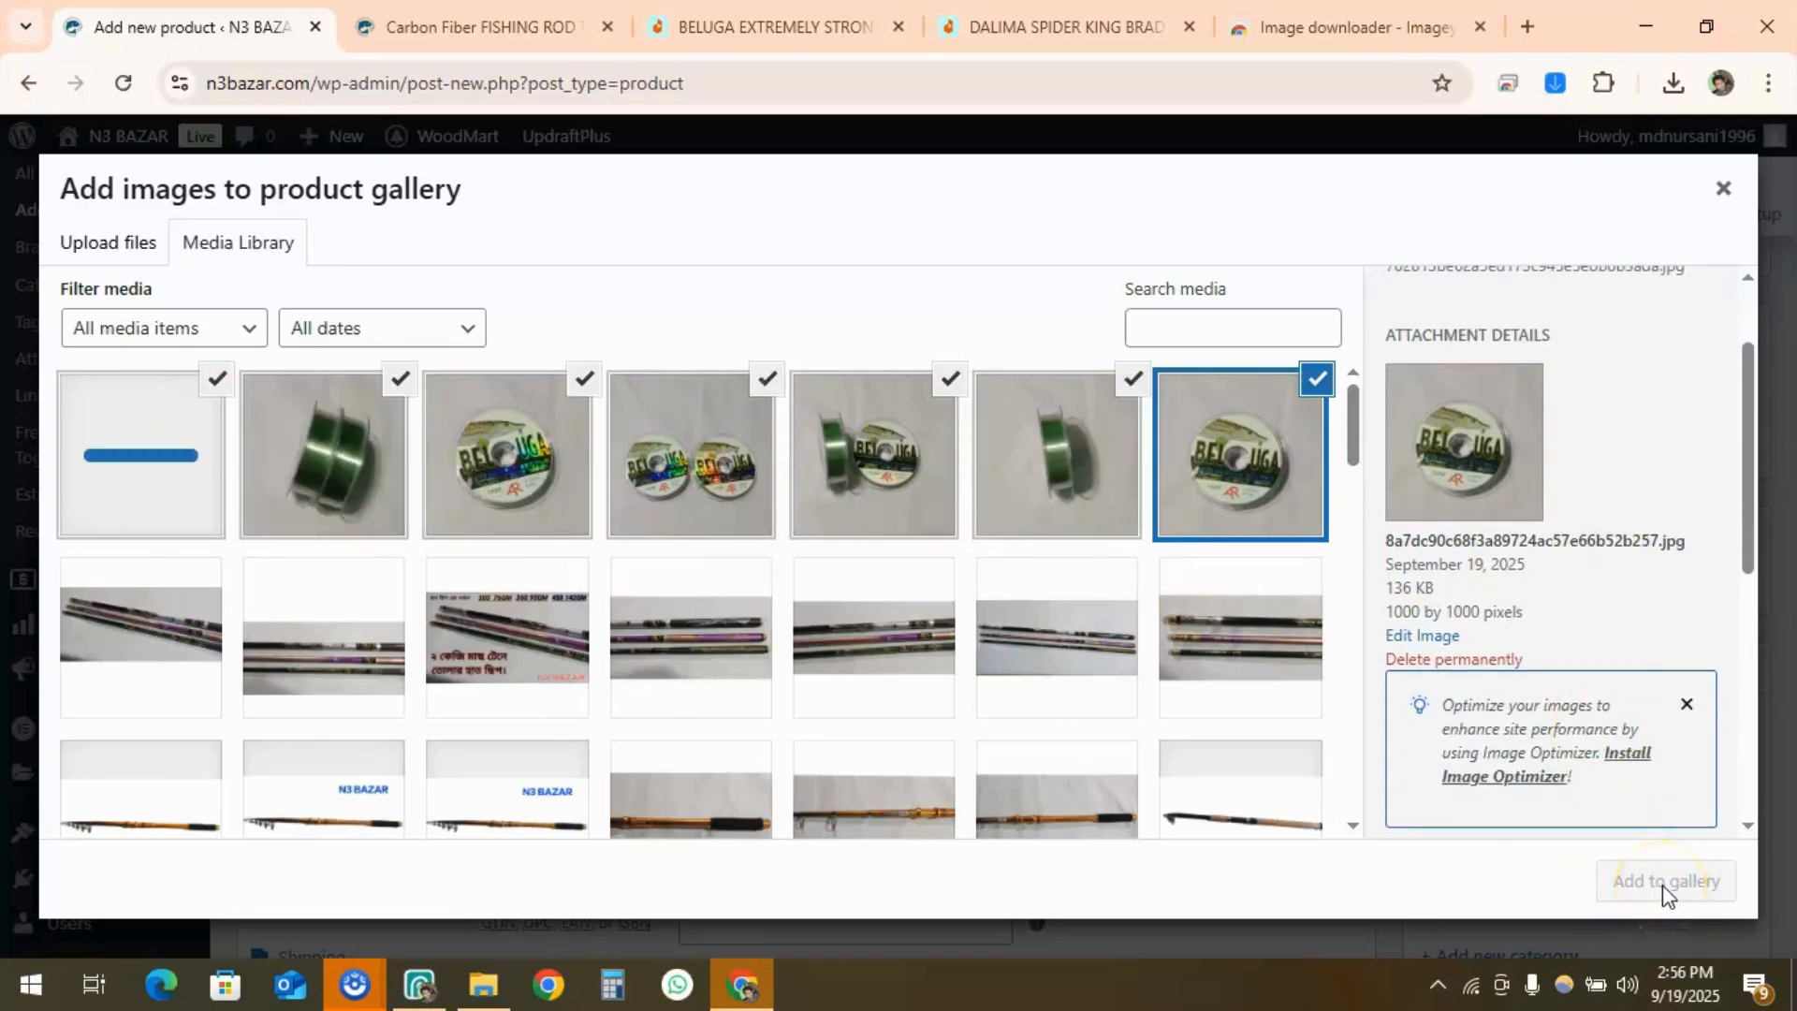
click(1663, 882)
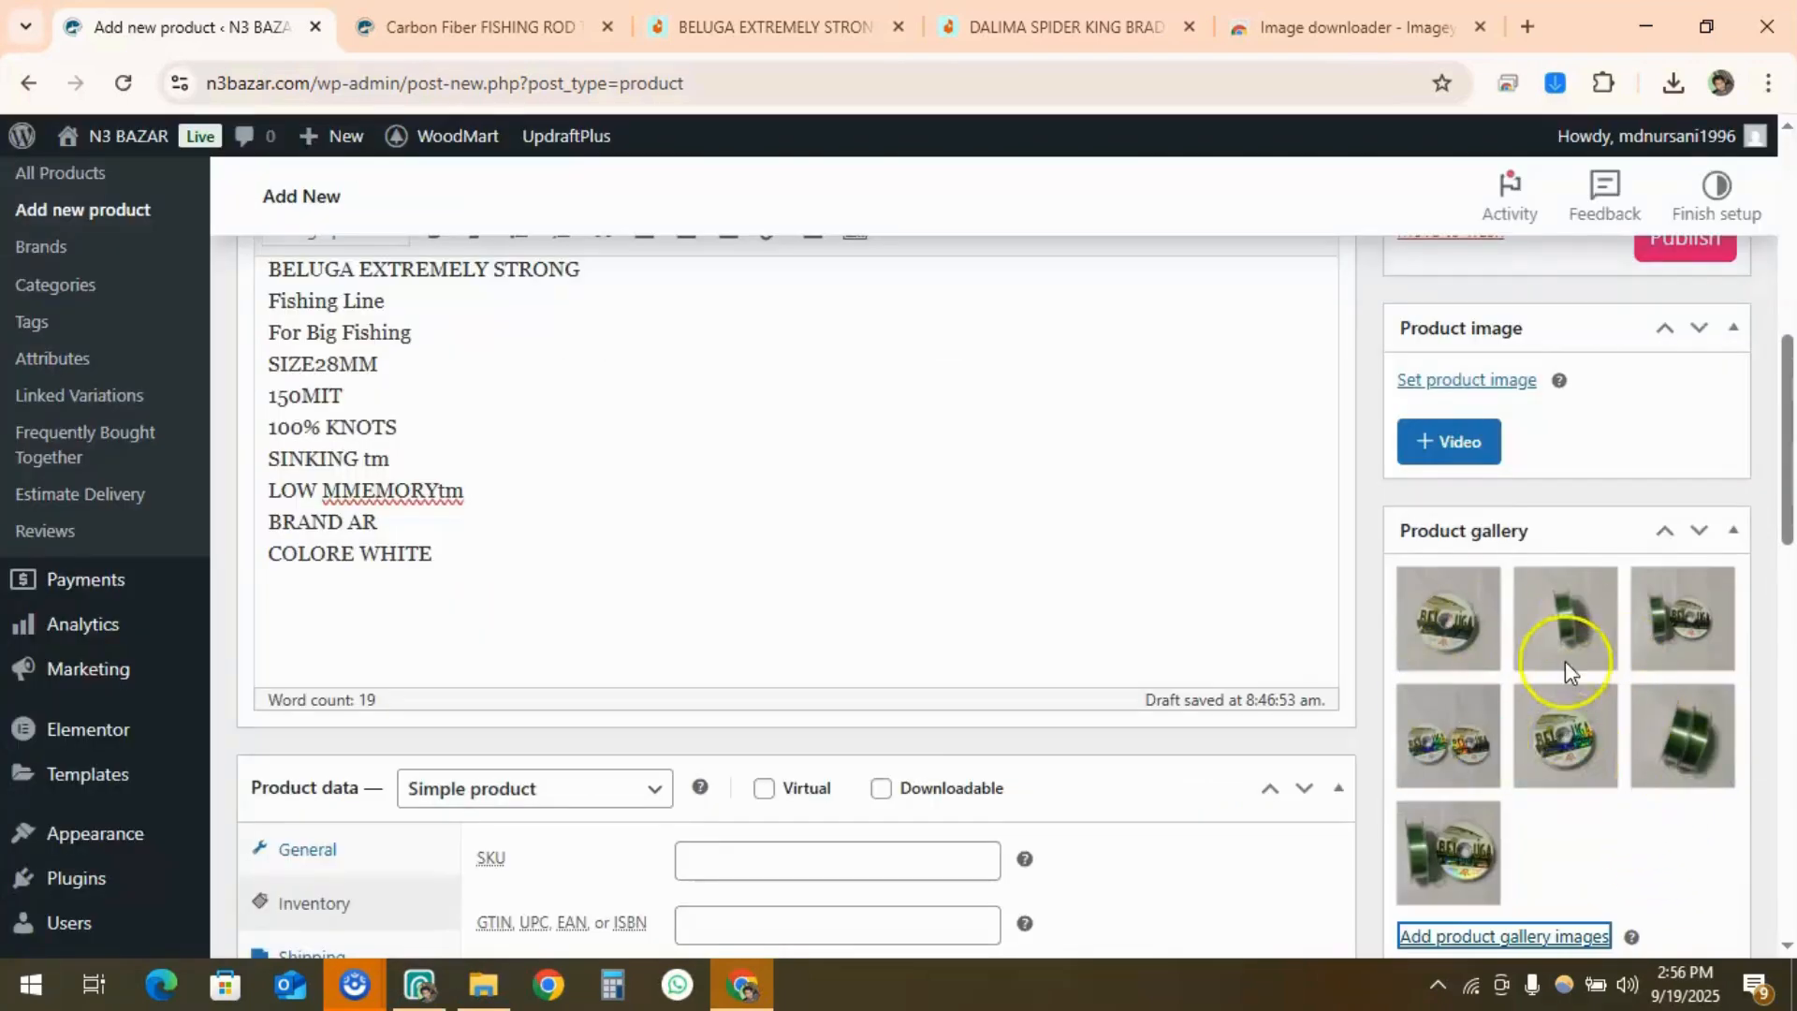
Set the close-up of the upright green spool beside the labelled BELUGA spool as the product image
scroll(1477, 445, up, 1)
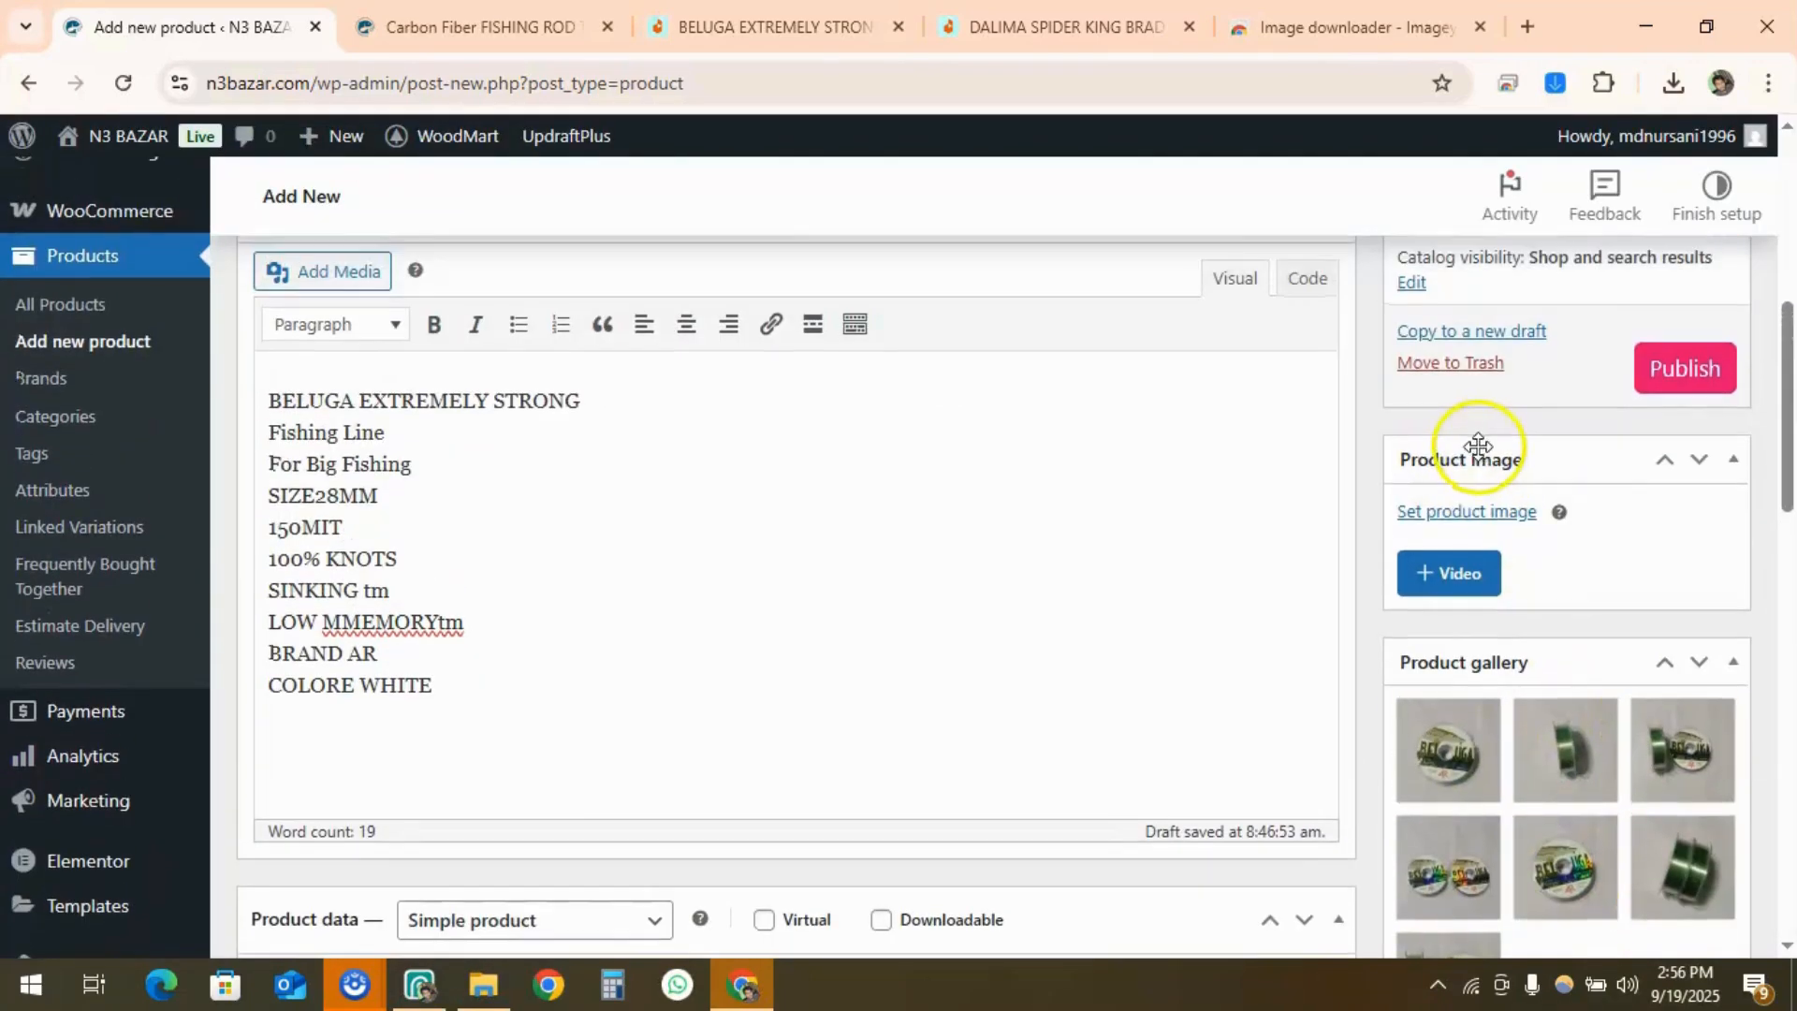
click(1488, 510)
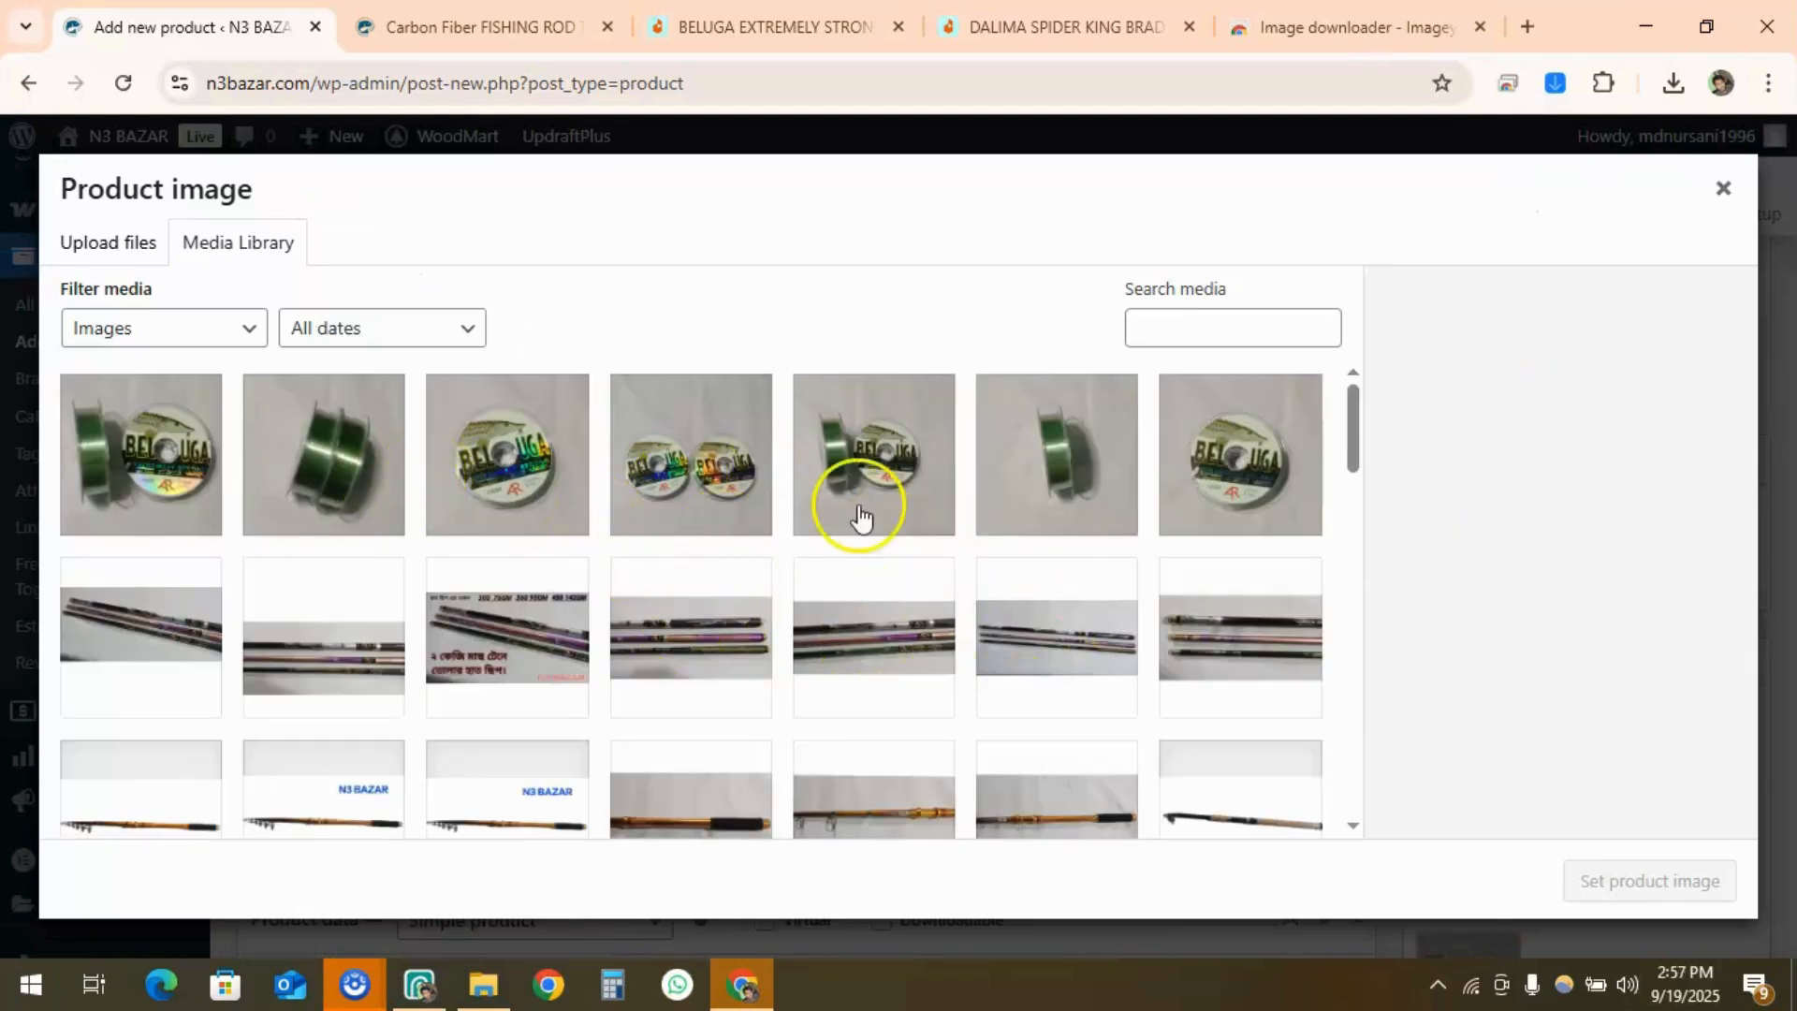
click(140, 475)
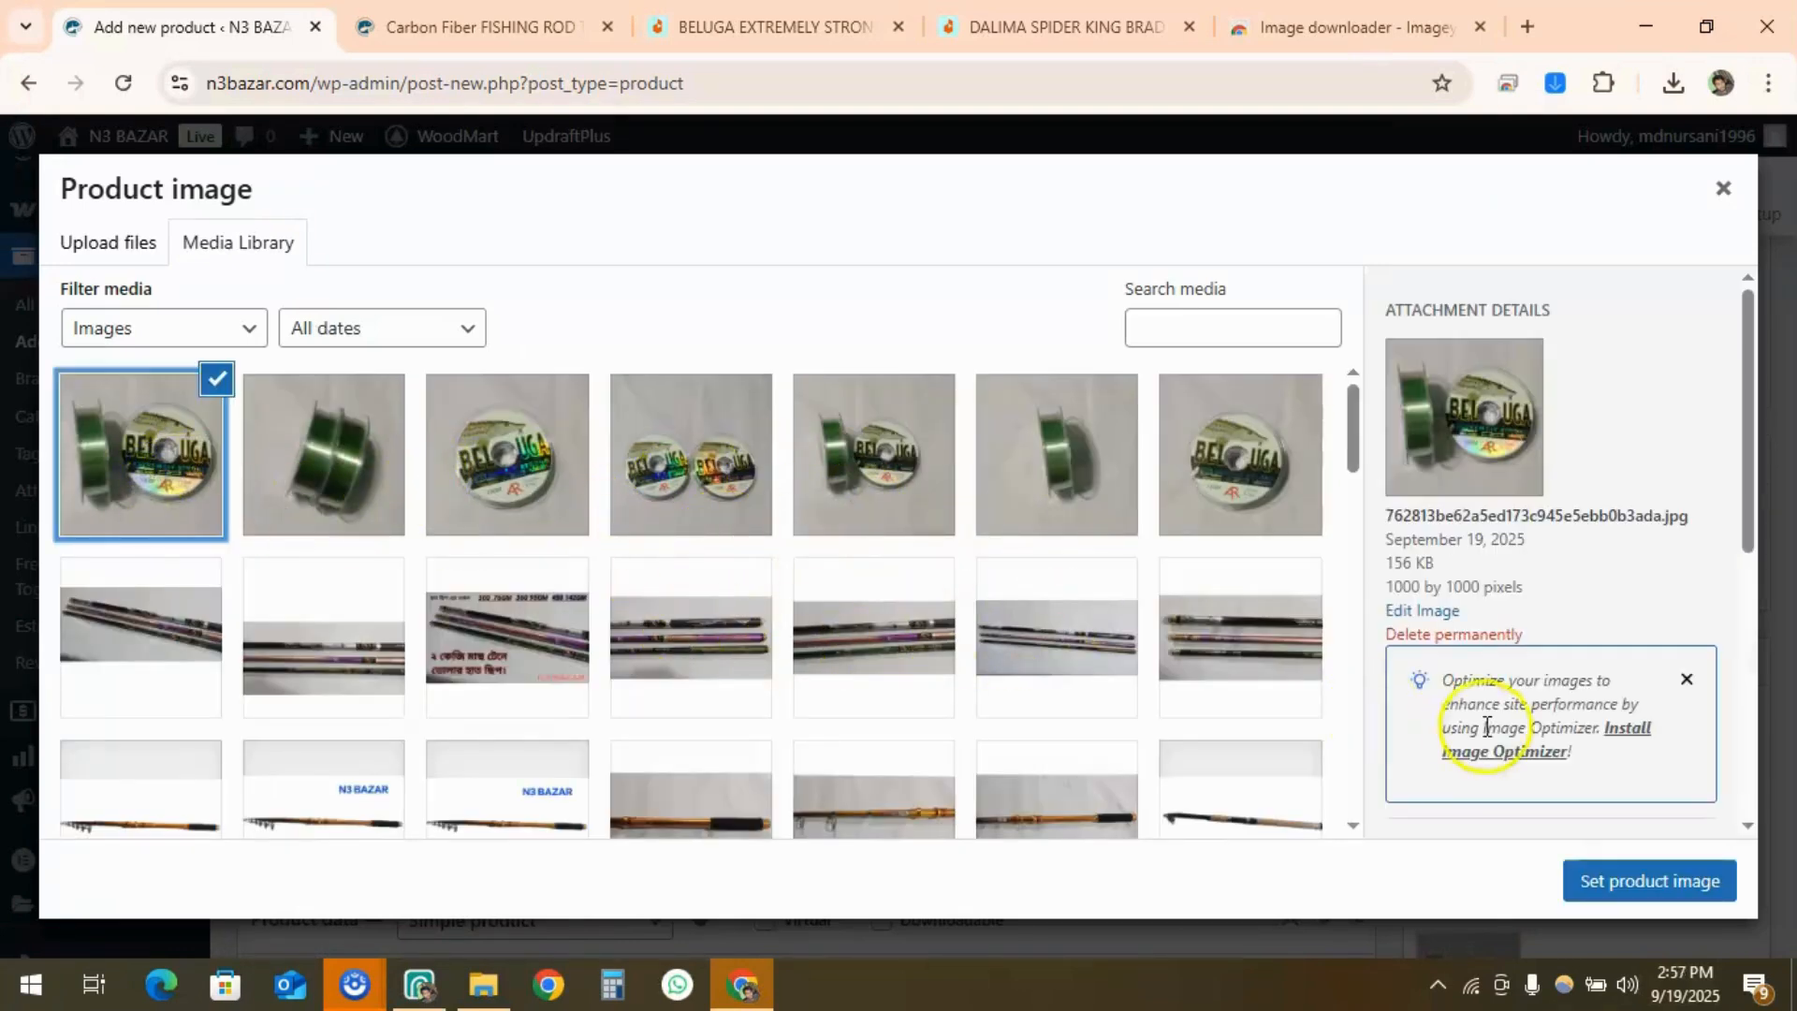
click(1645, 880)
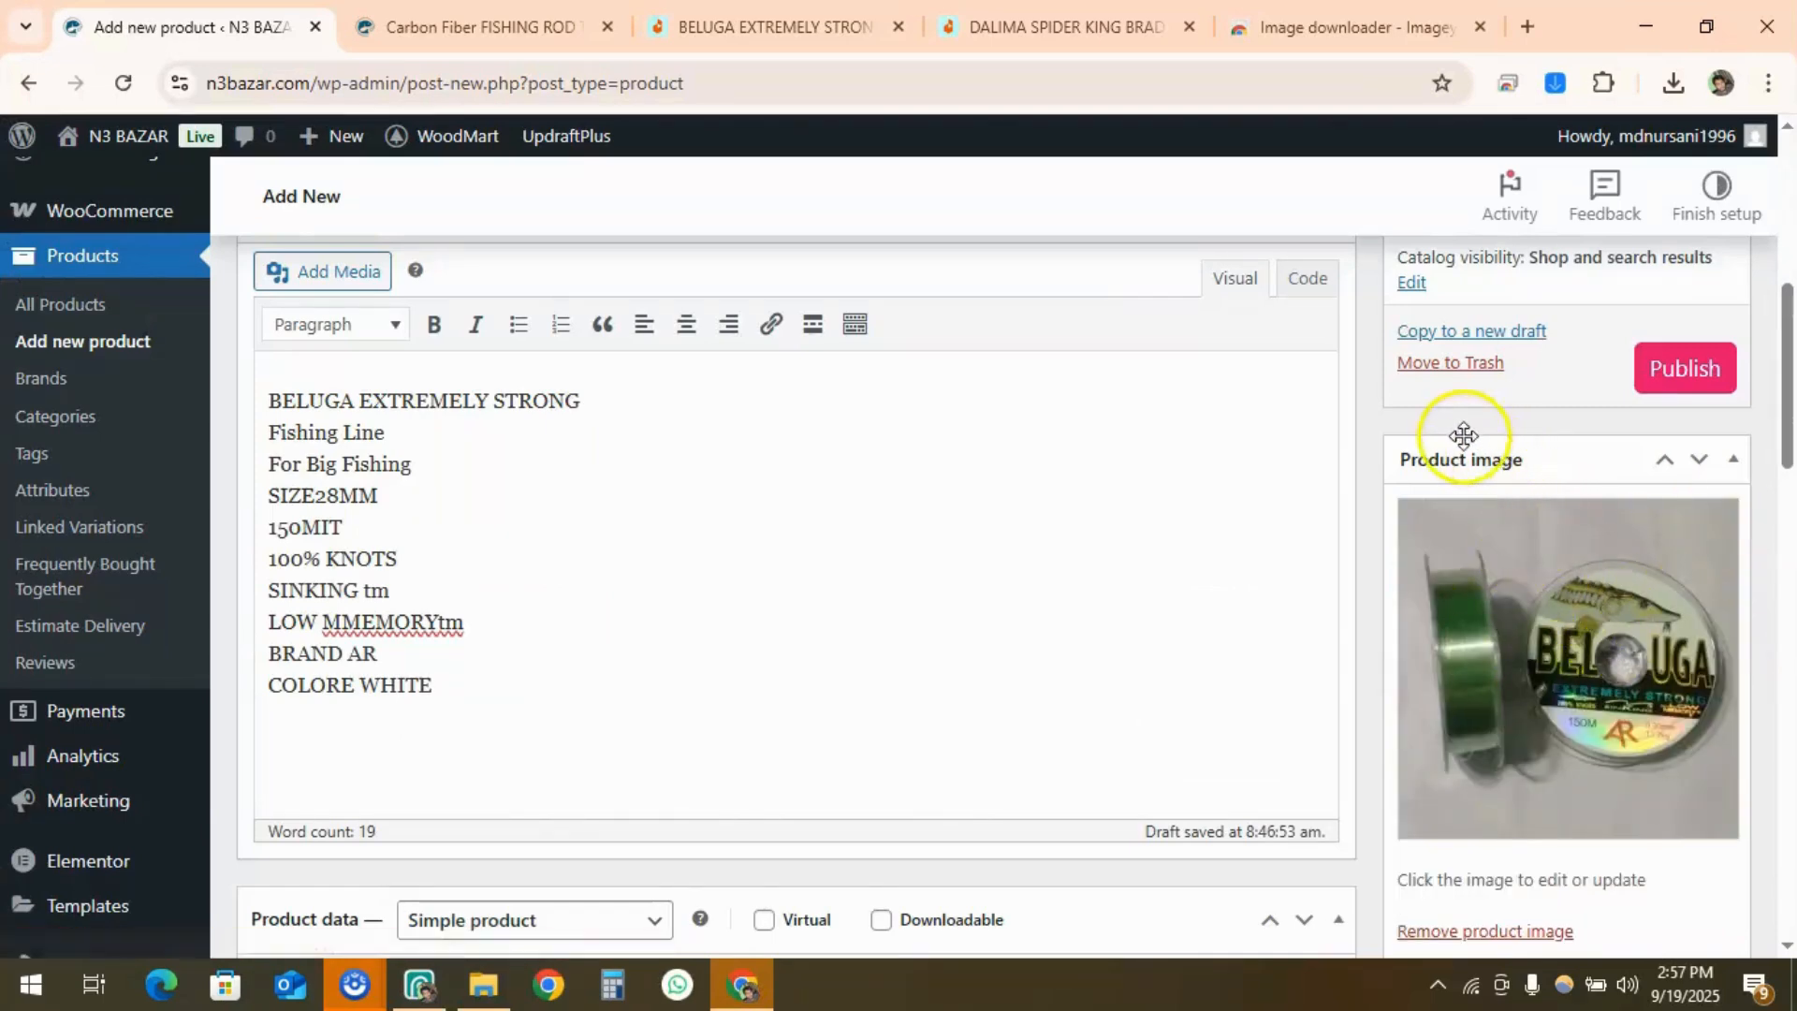
Assign the product to the Fishing Rod & Reel category
scroll(963, 453, up, 1)
scroll(1025, 452, down, 3)
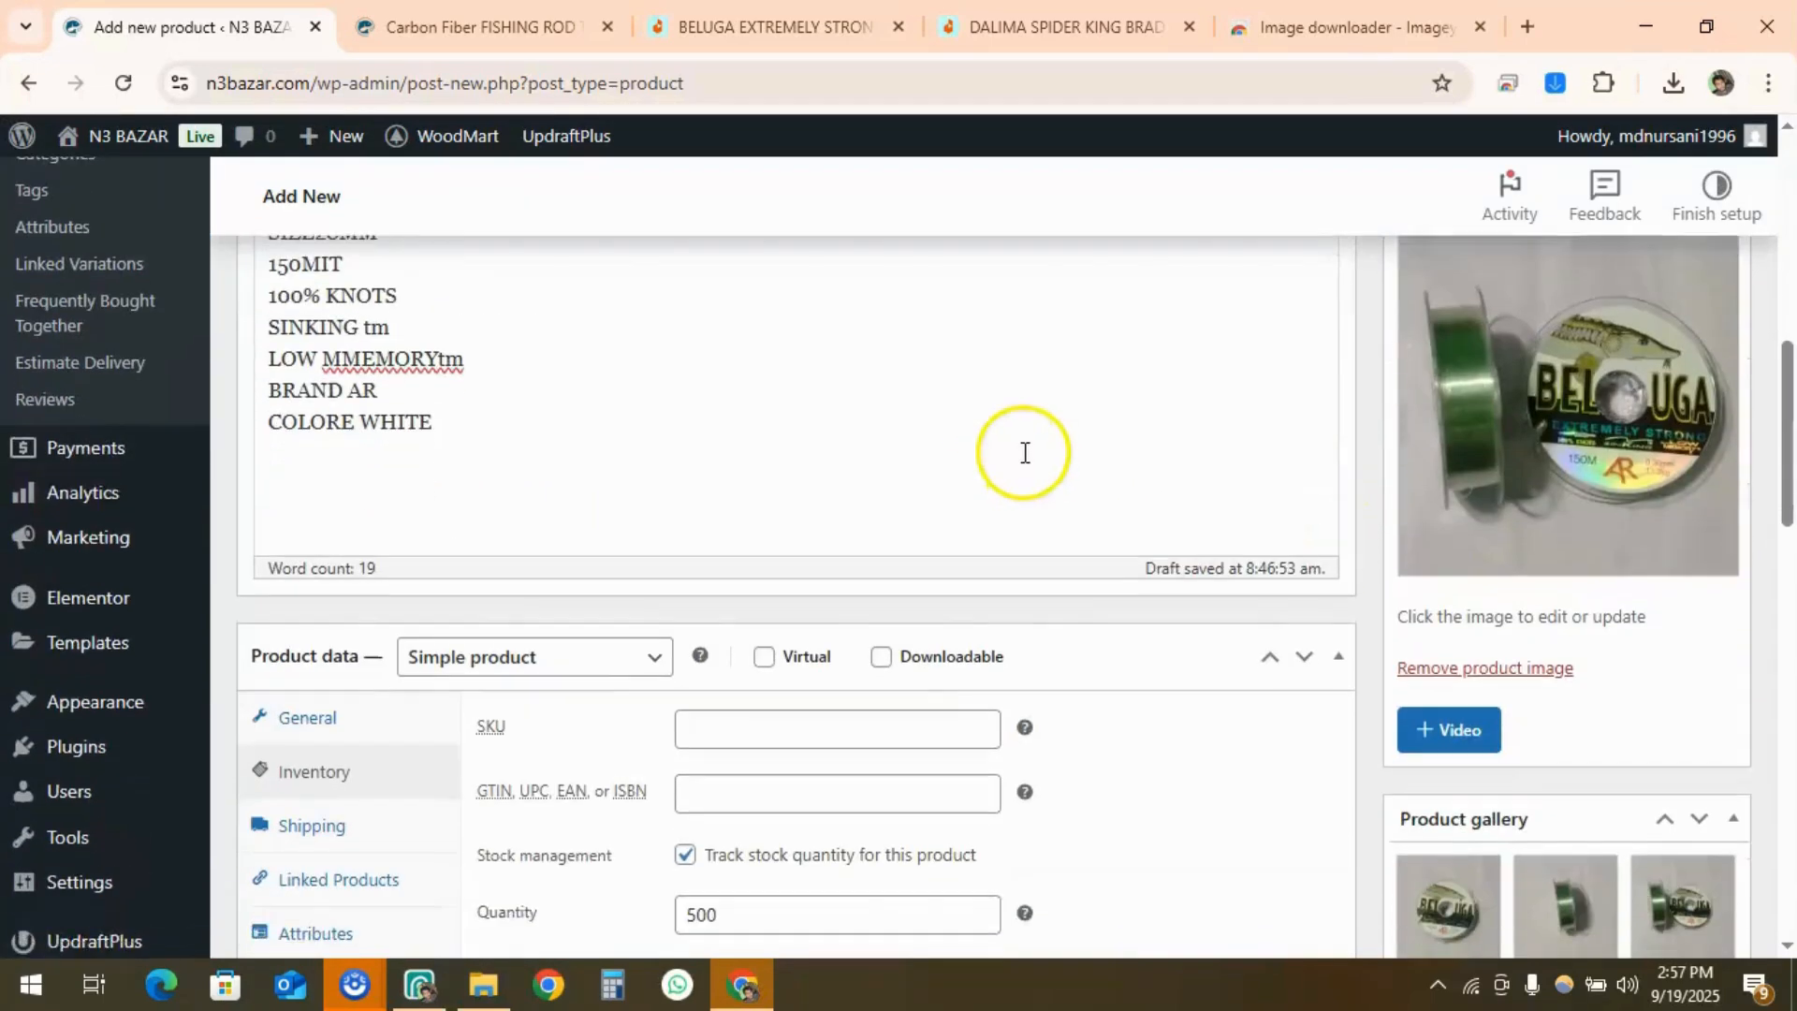
scroll(1029, 562, up, 4)
scroll(1324, 474, down, 2)
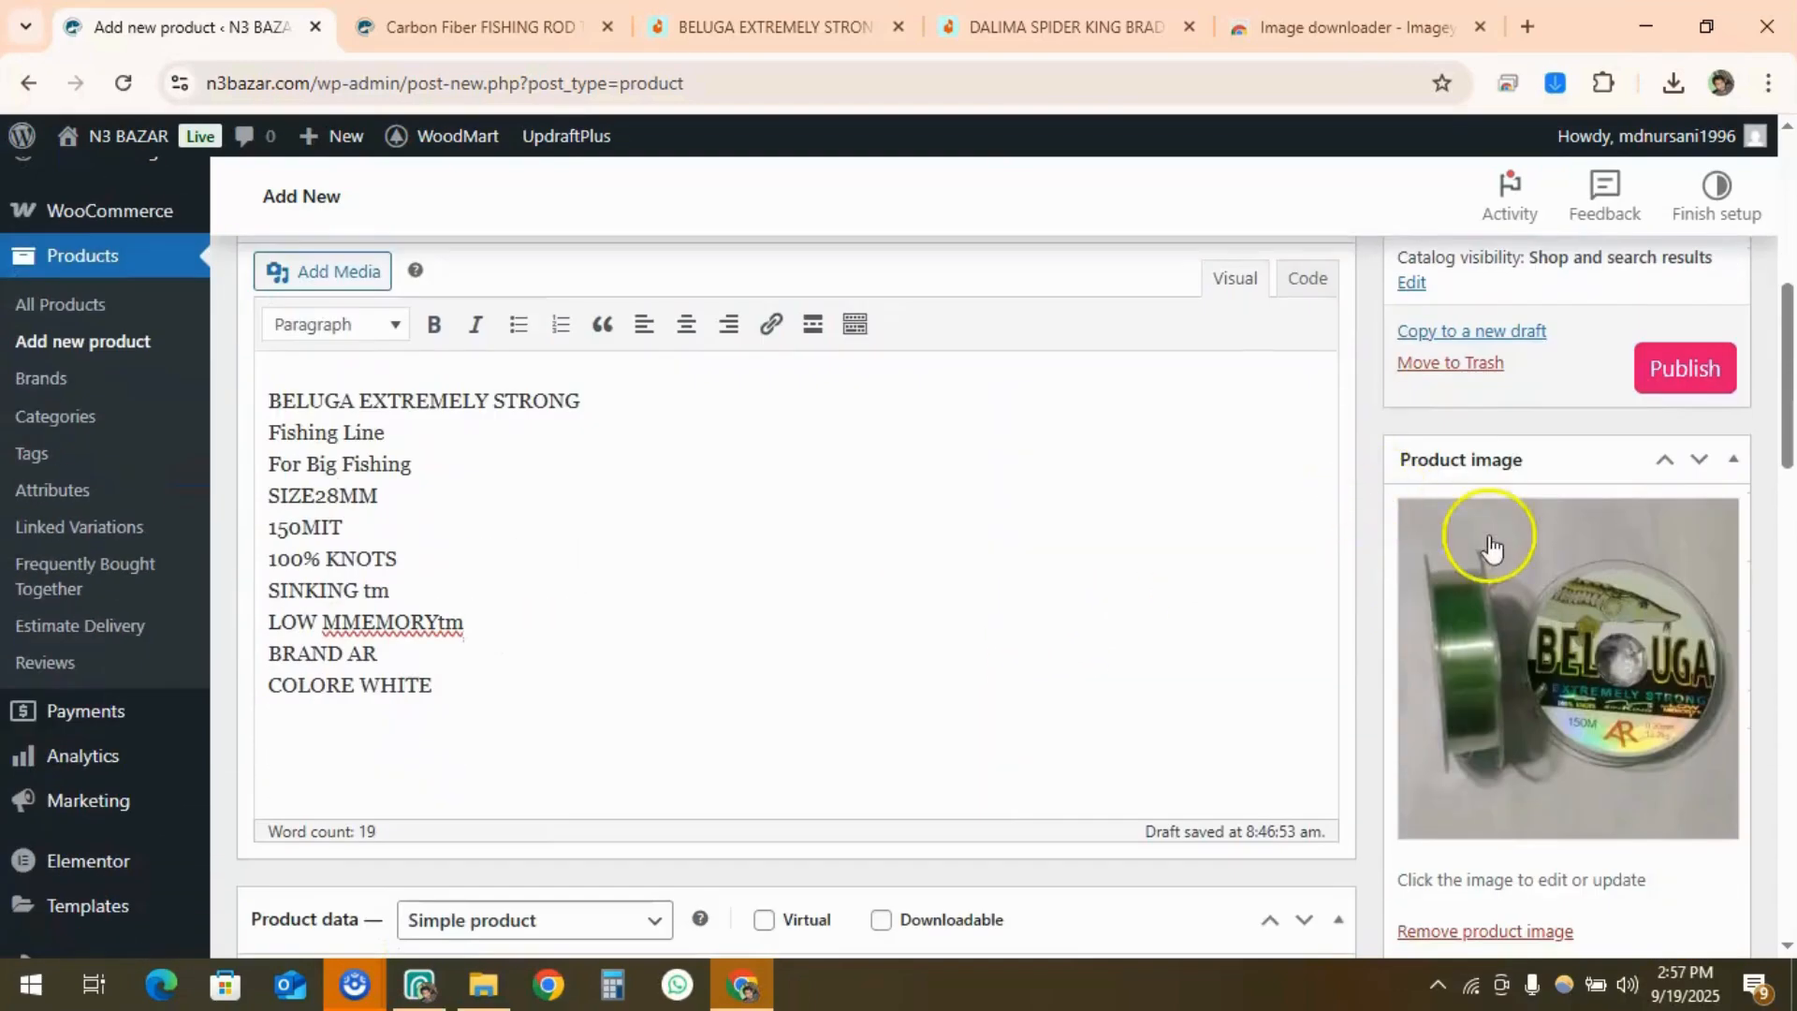
scroll(1516, 655, down, 4)
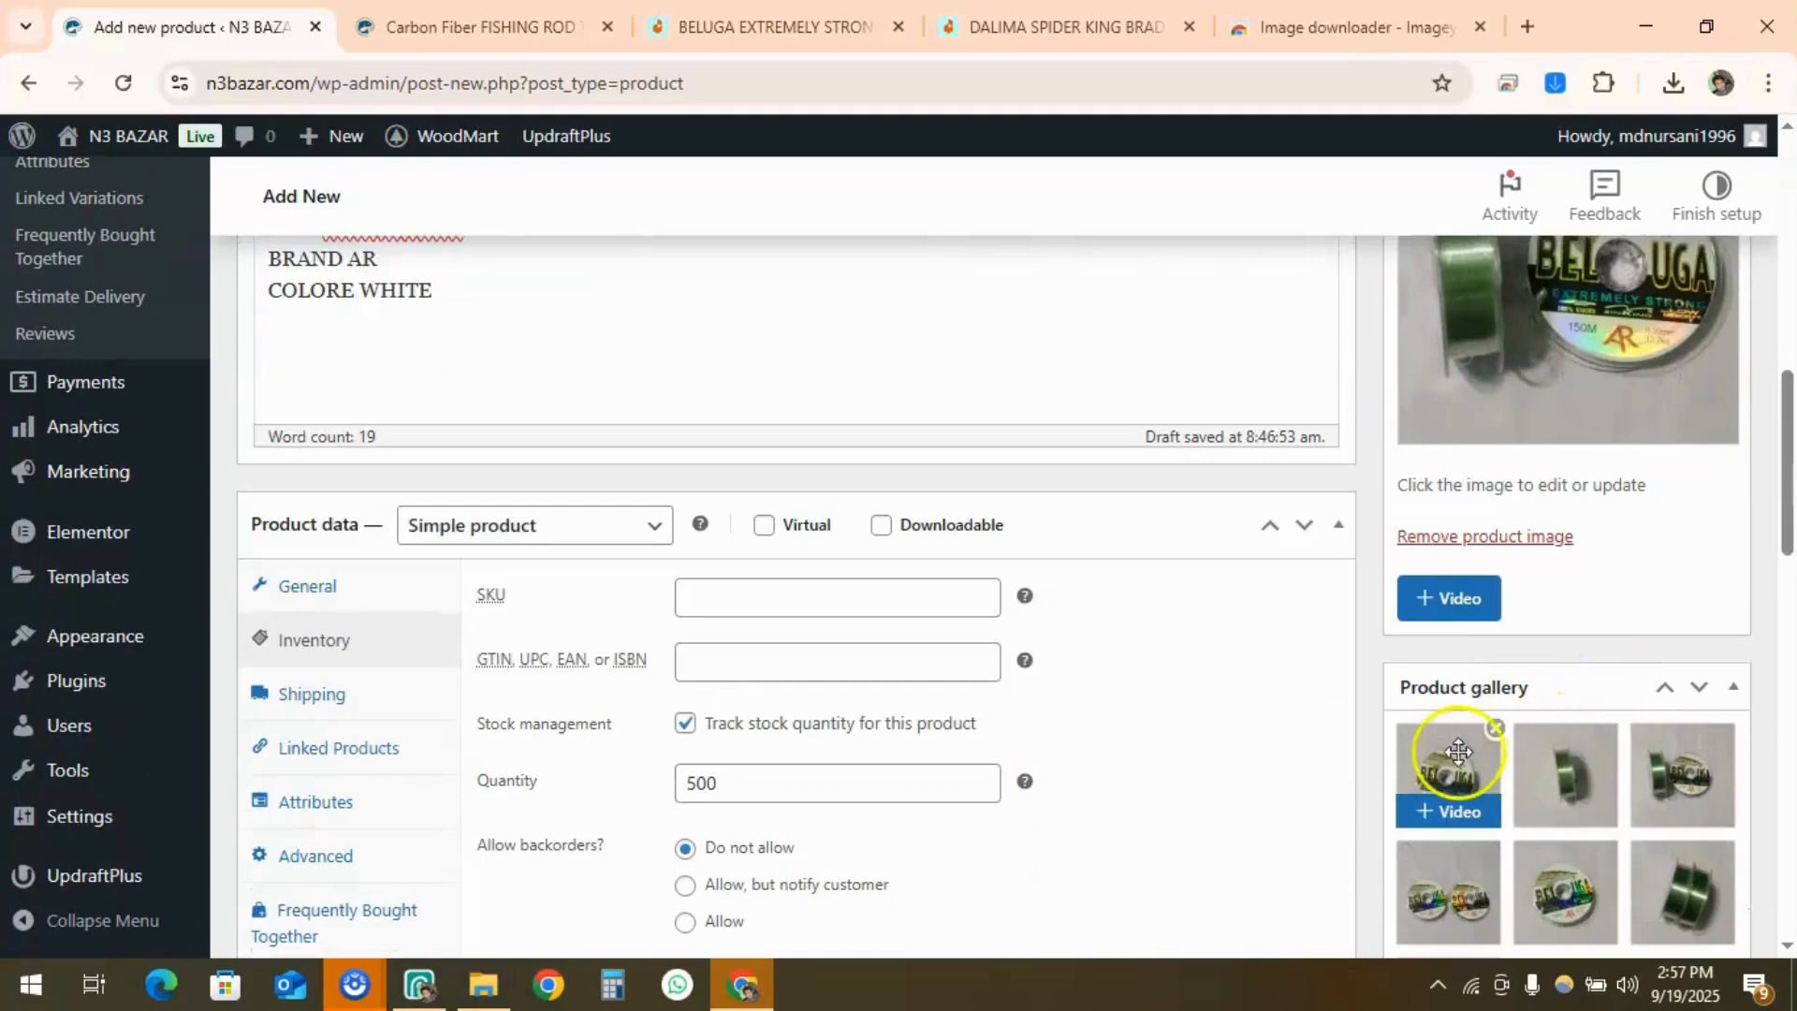
scroll(1458, 752, down, 8)
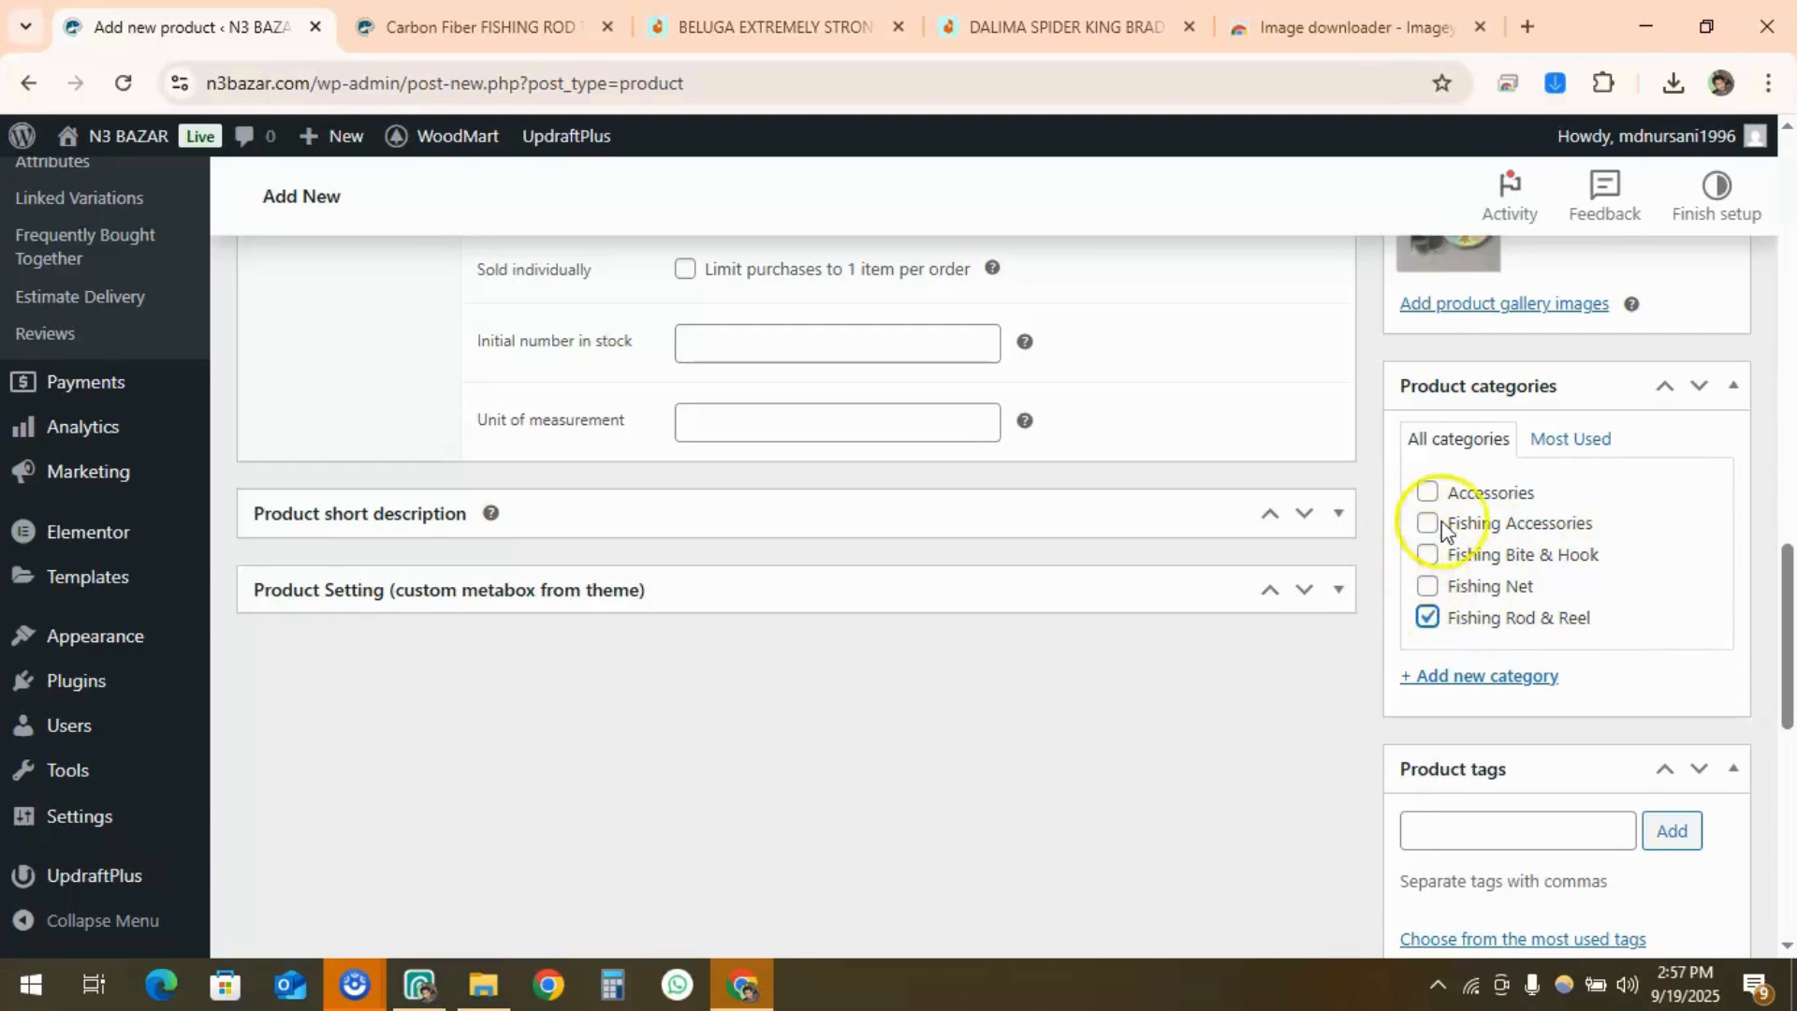
click(1466, 680)
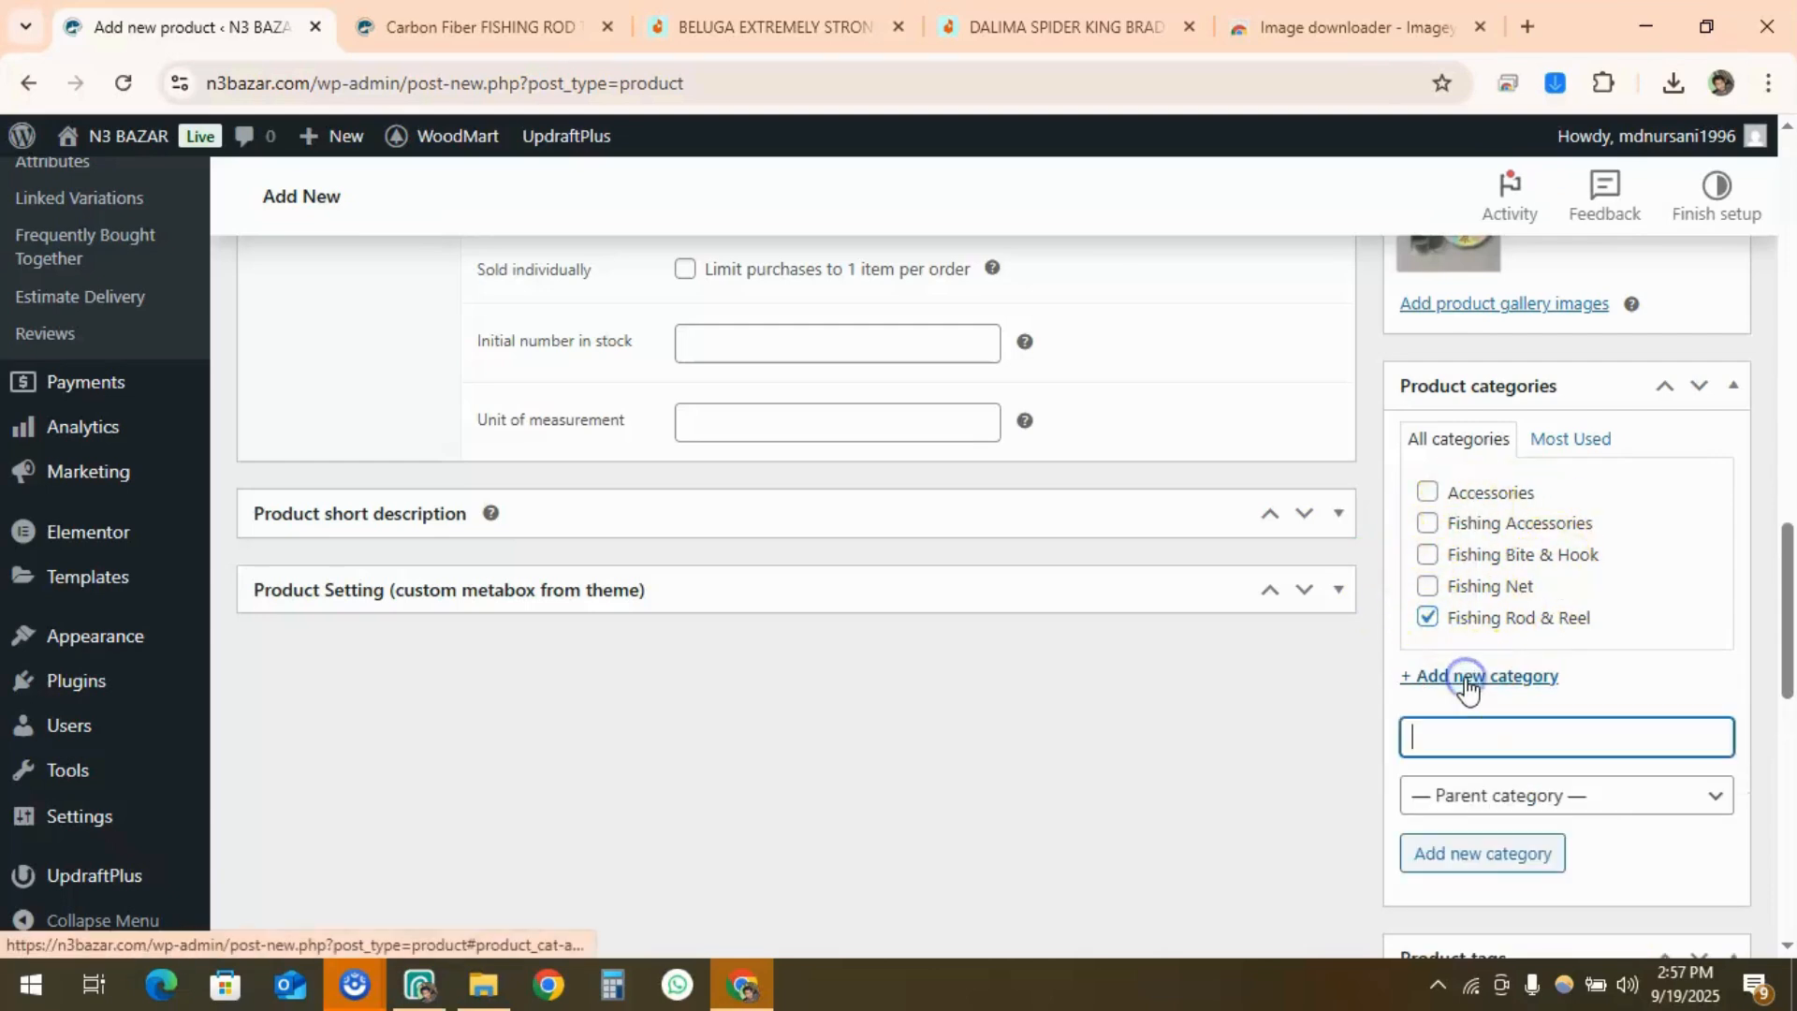
click(1461, 736)
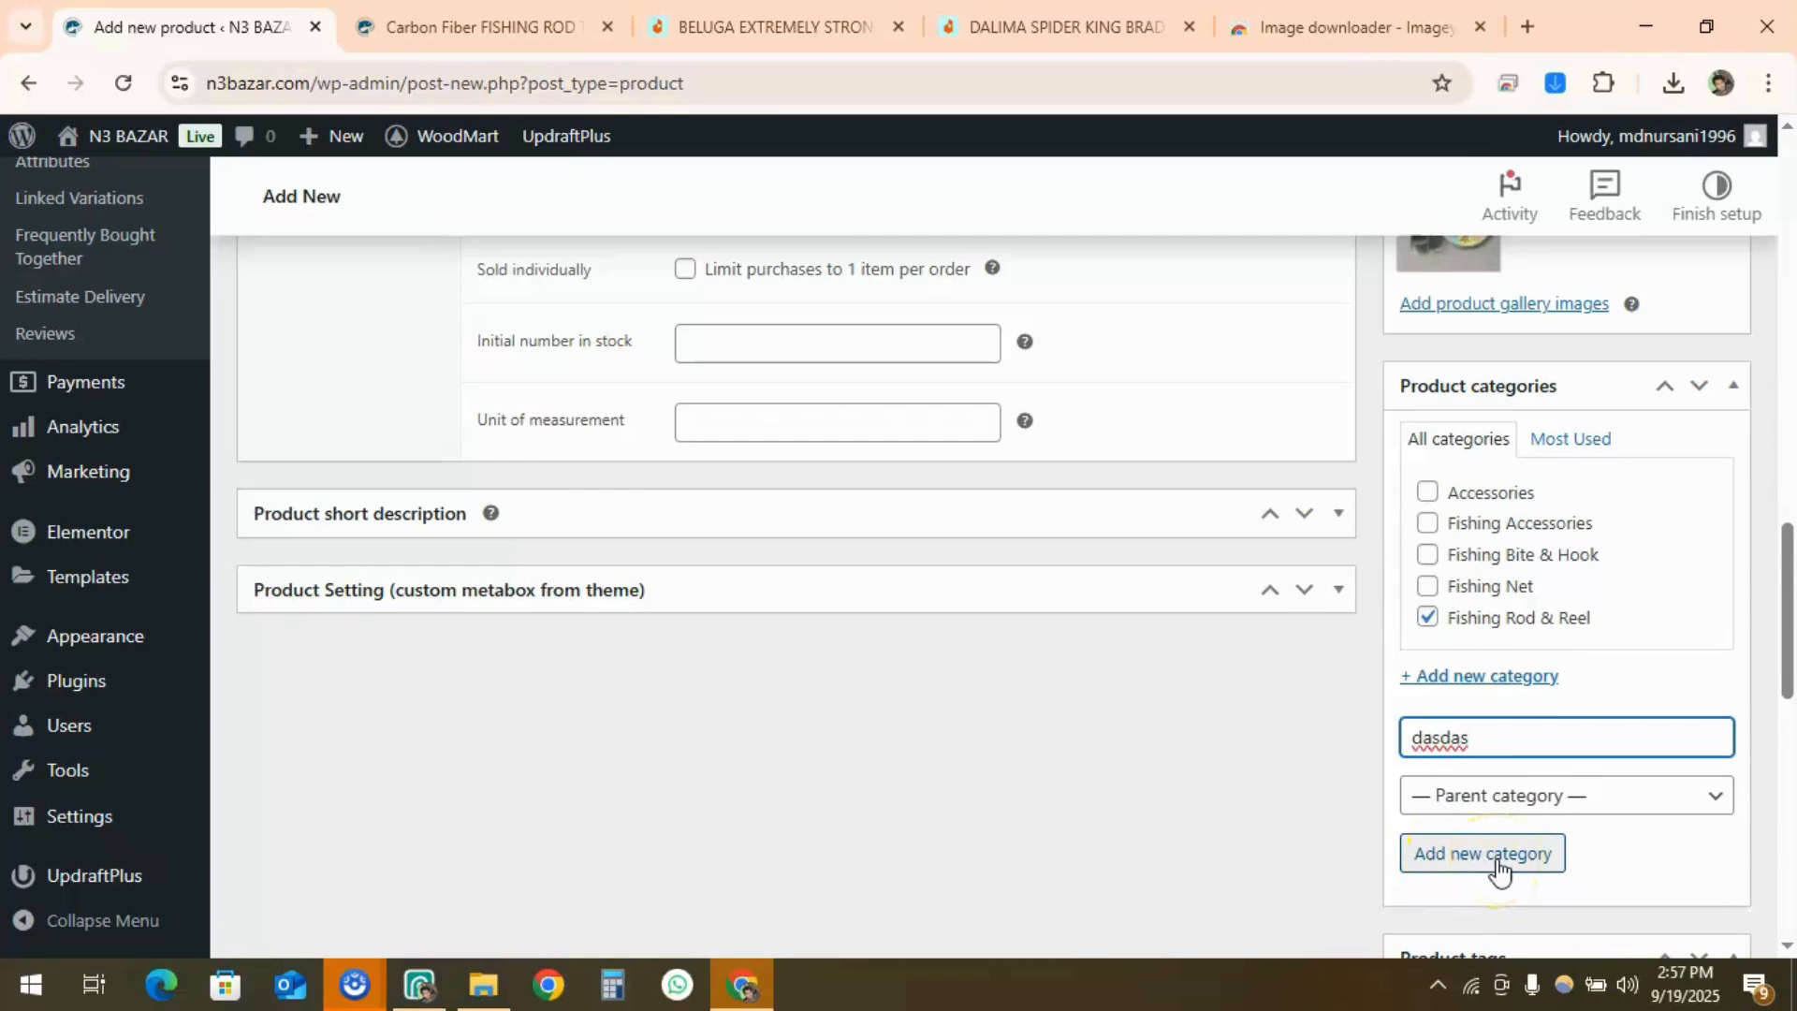
key(BackSpace)
key(BackSpace)
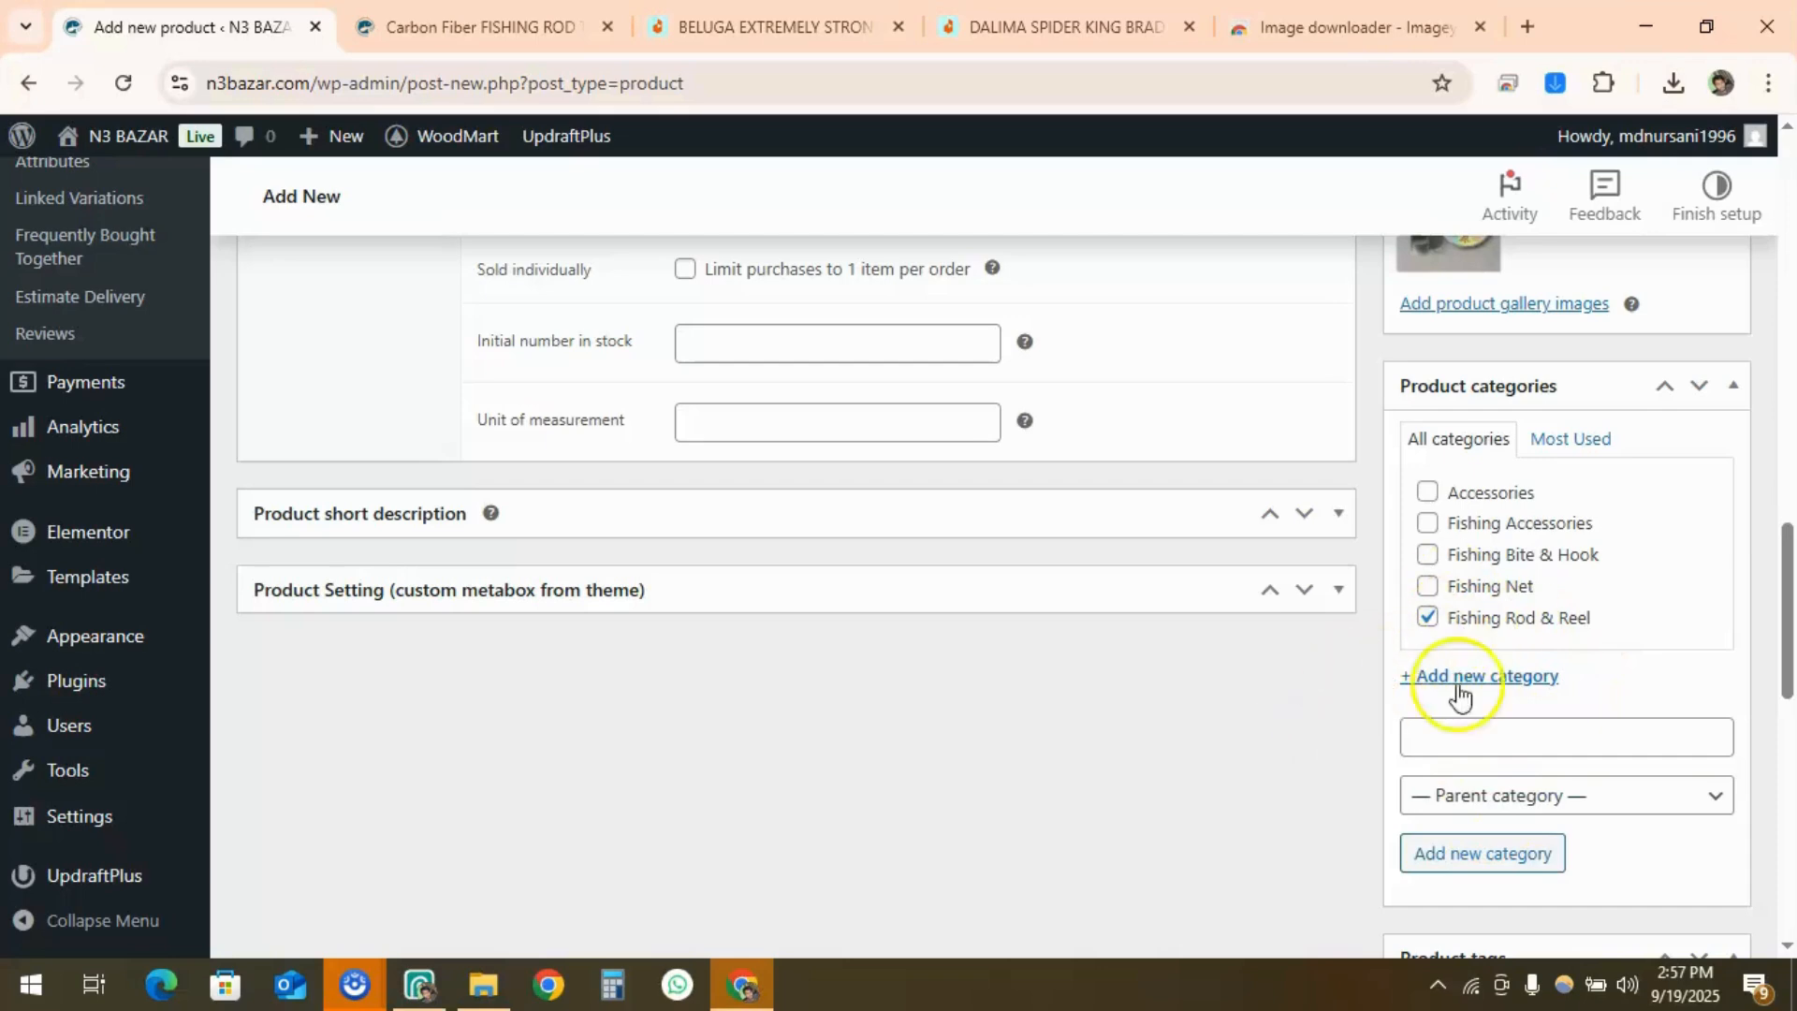
Add the product tag "Reel"
scroll(1495, 449, down, 1)
scroll(1502, 379, down, 4)
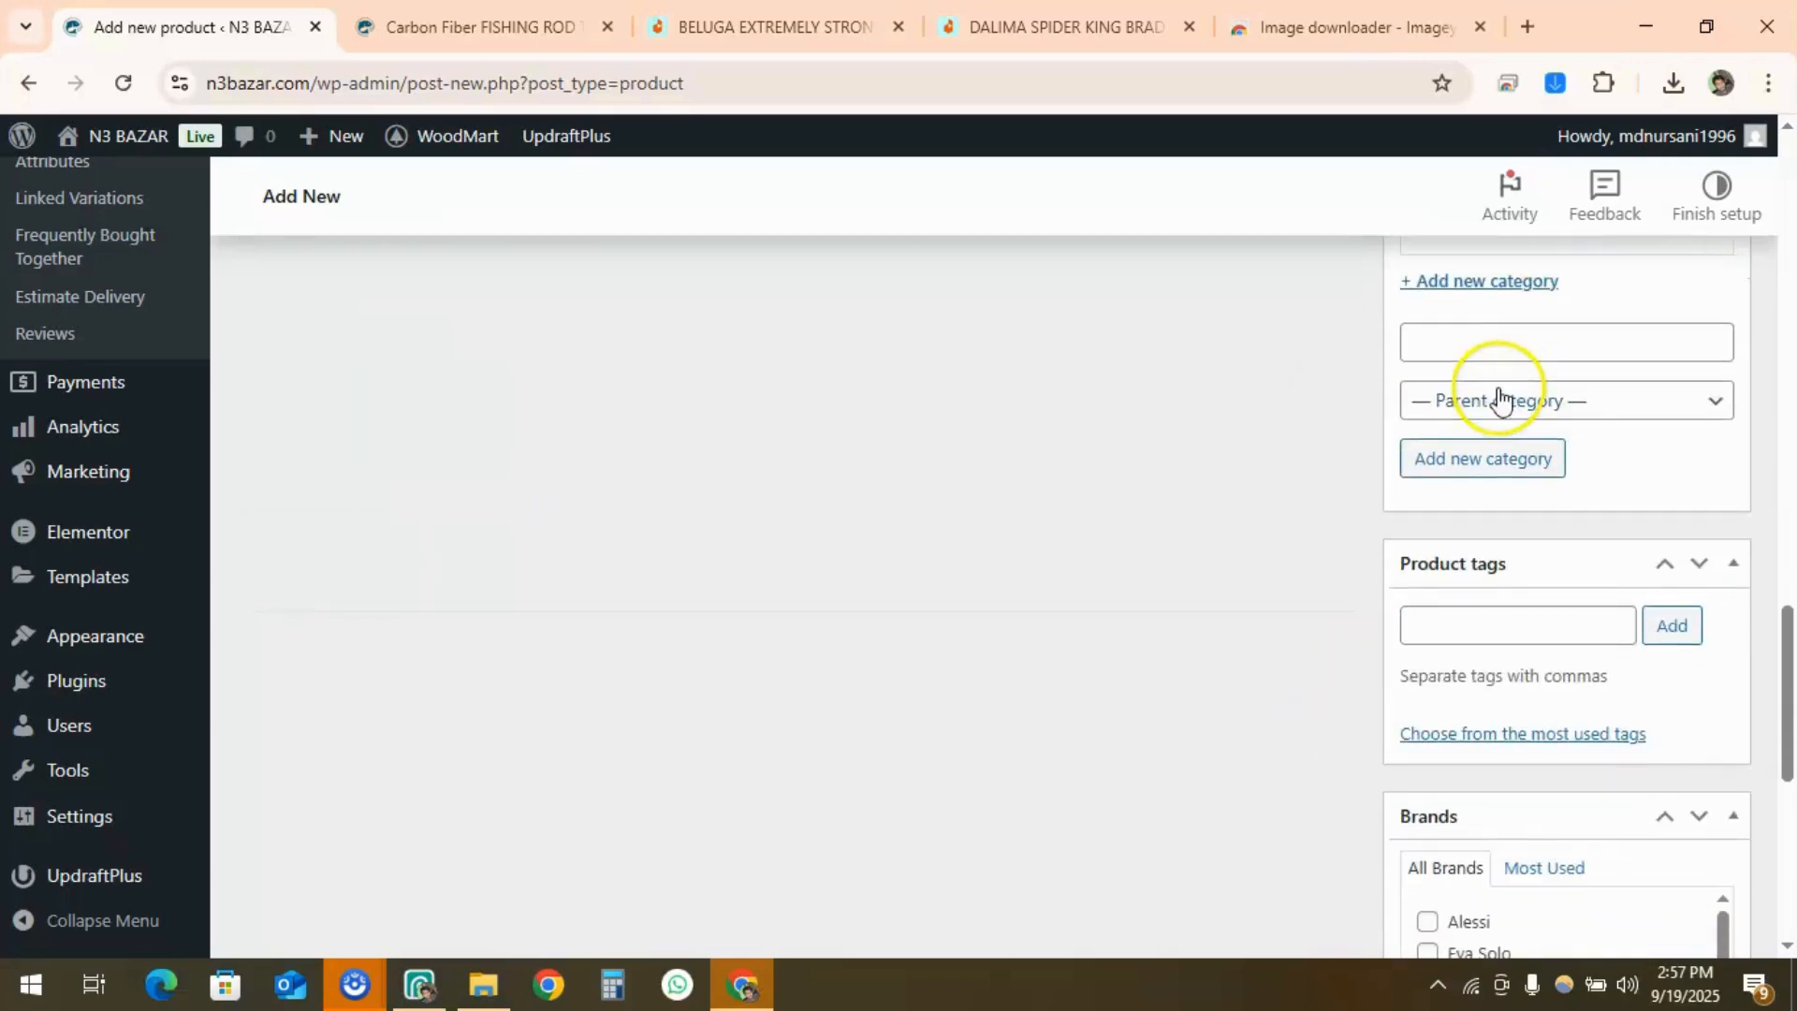
click(1462, 366)
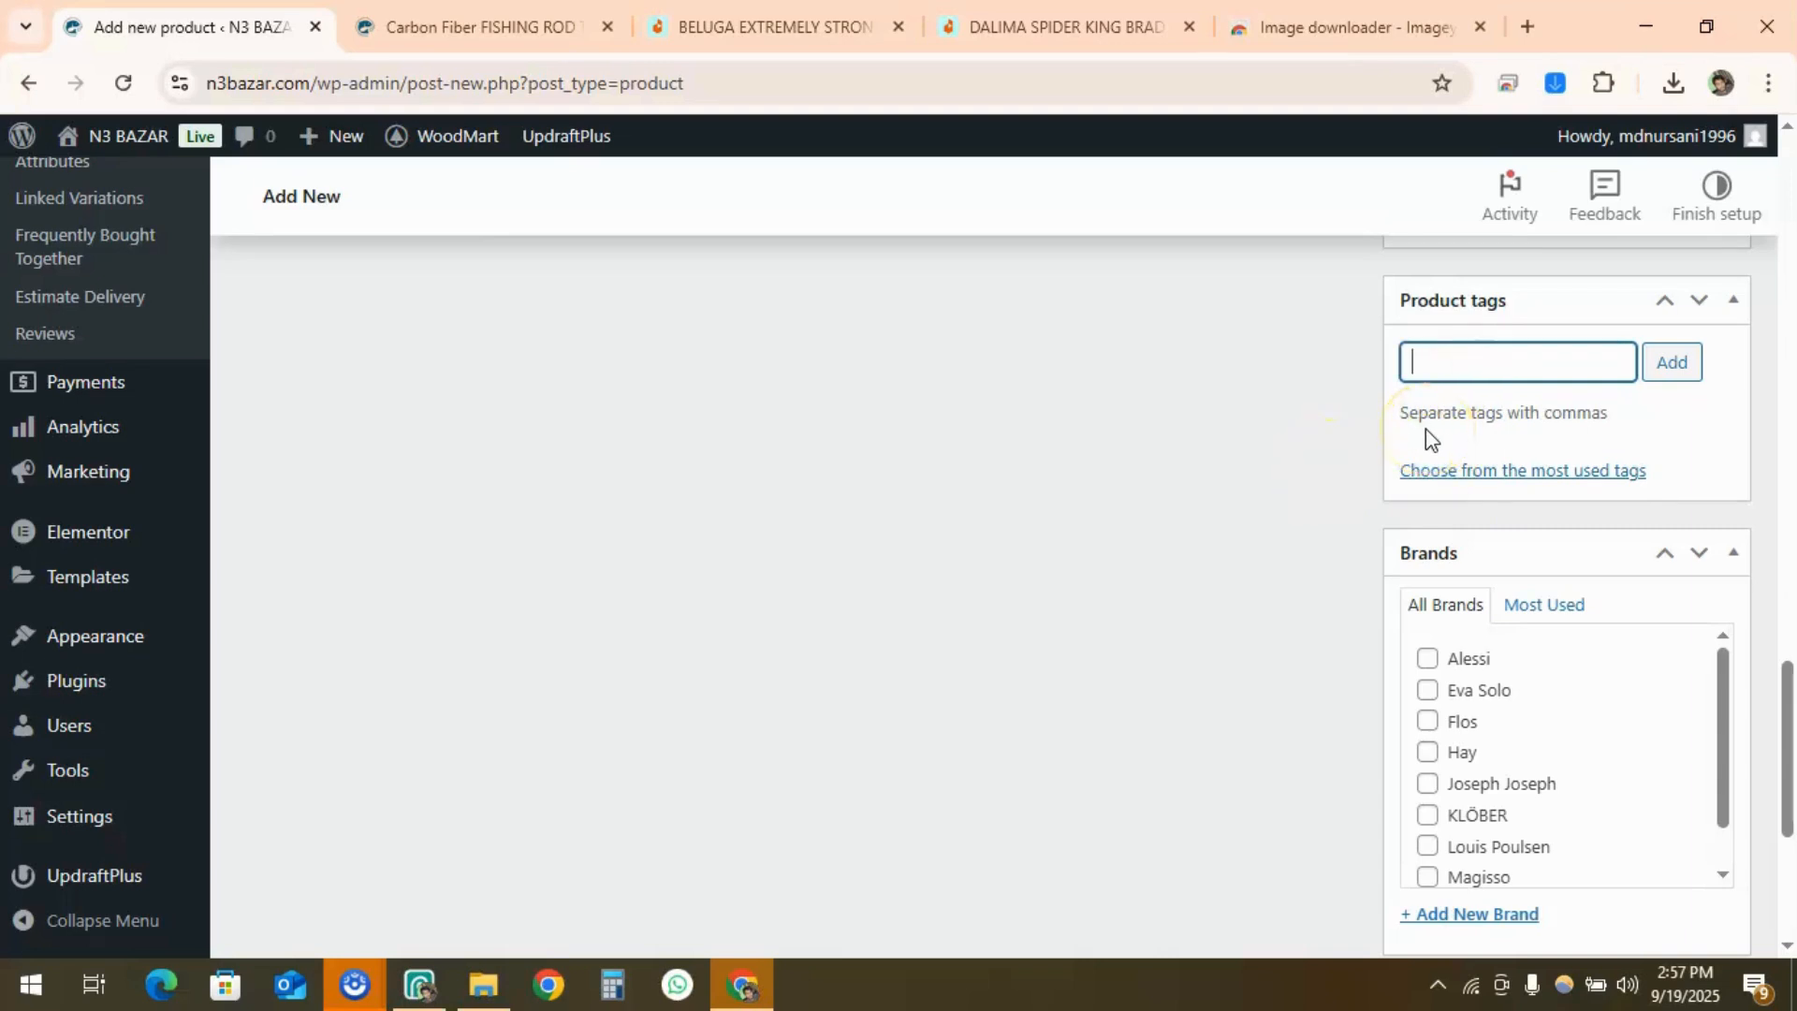
text(Reel)
click(1692, 365)
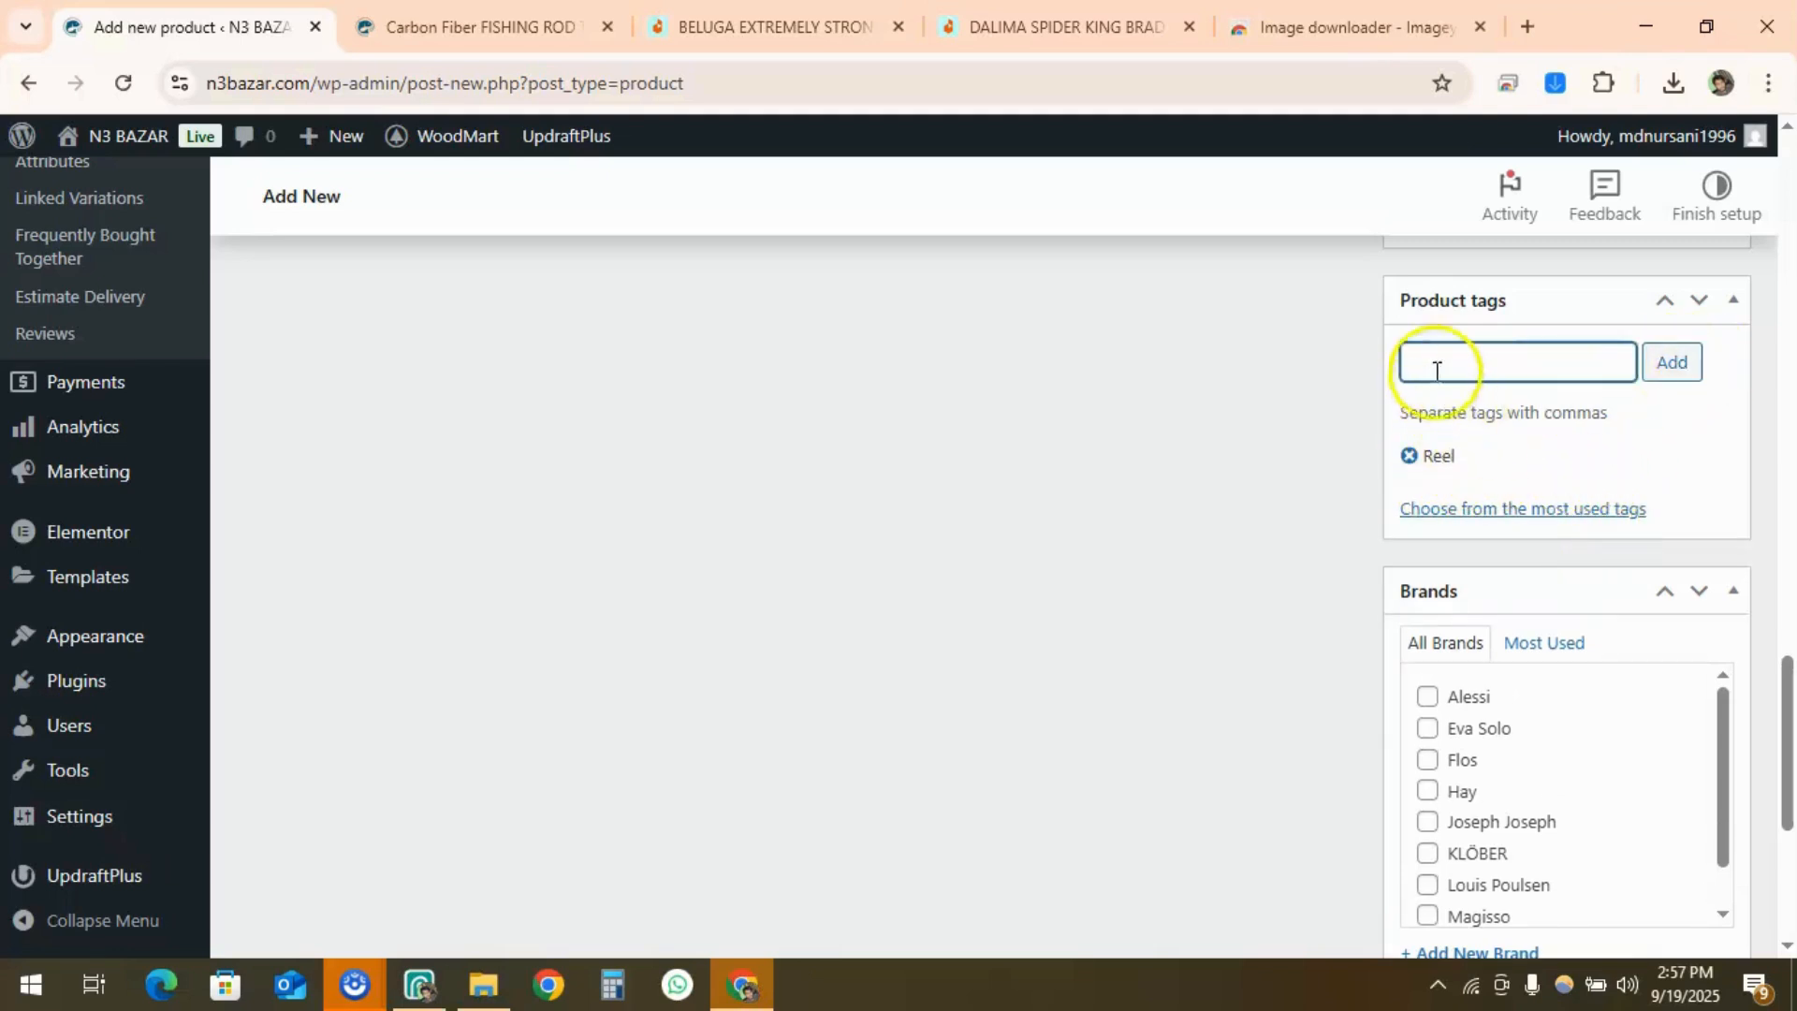
Review the product's brand options, title, regular price, inventory settings, gallery images and category selection
scroll(1441, 468, down, 3)
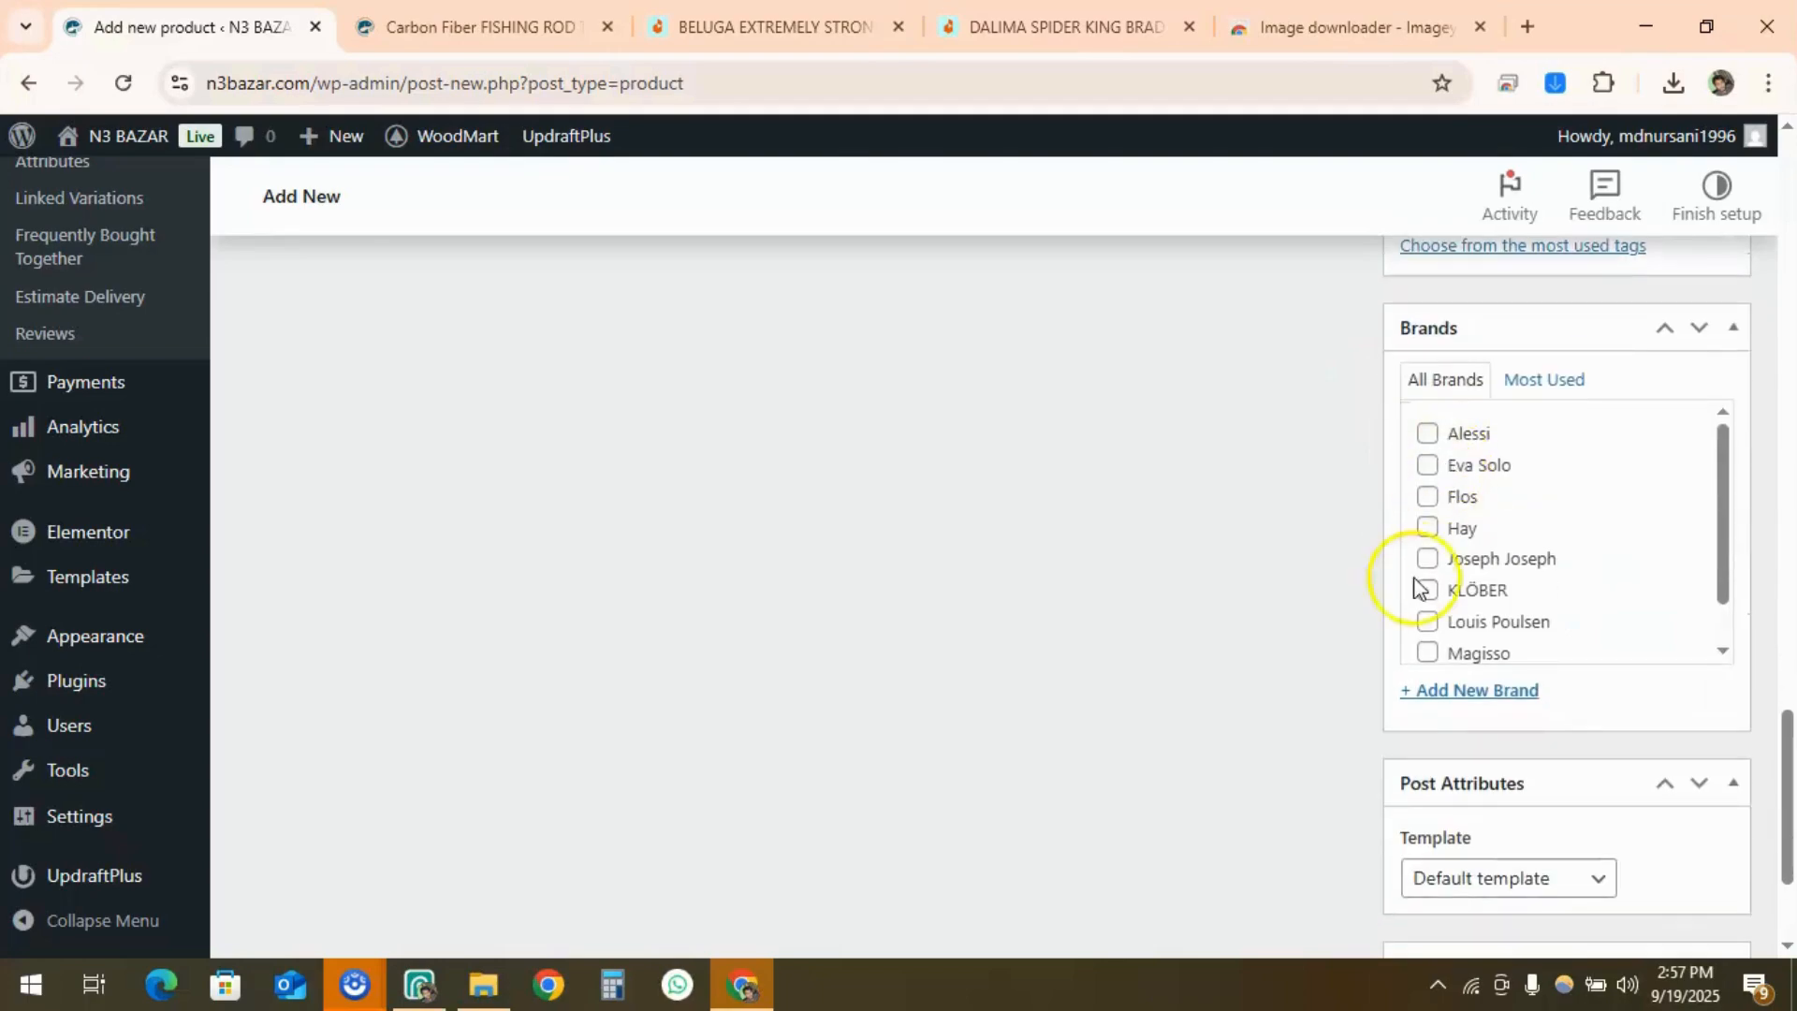
scroll(1452, 524, down, 1)
scroll(1453, 524, up, 15)
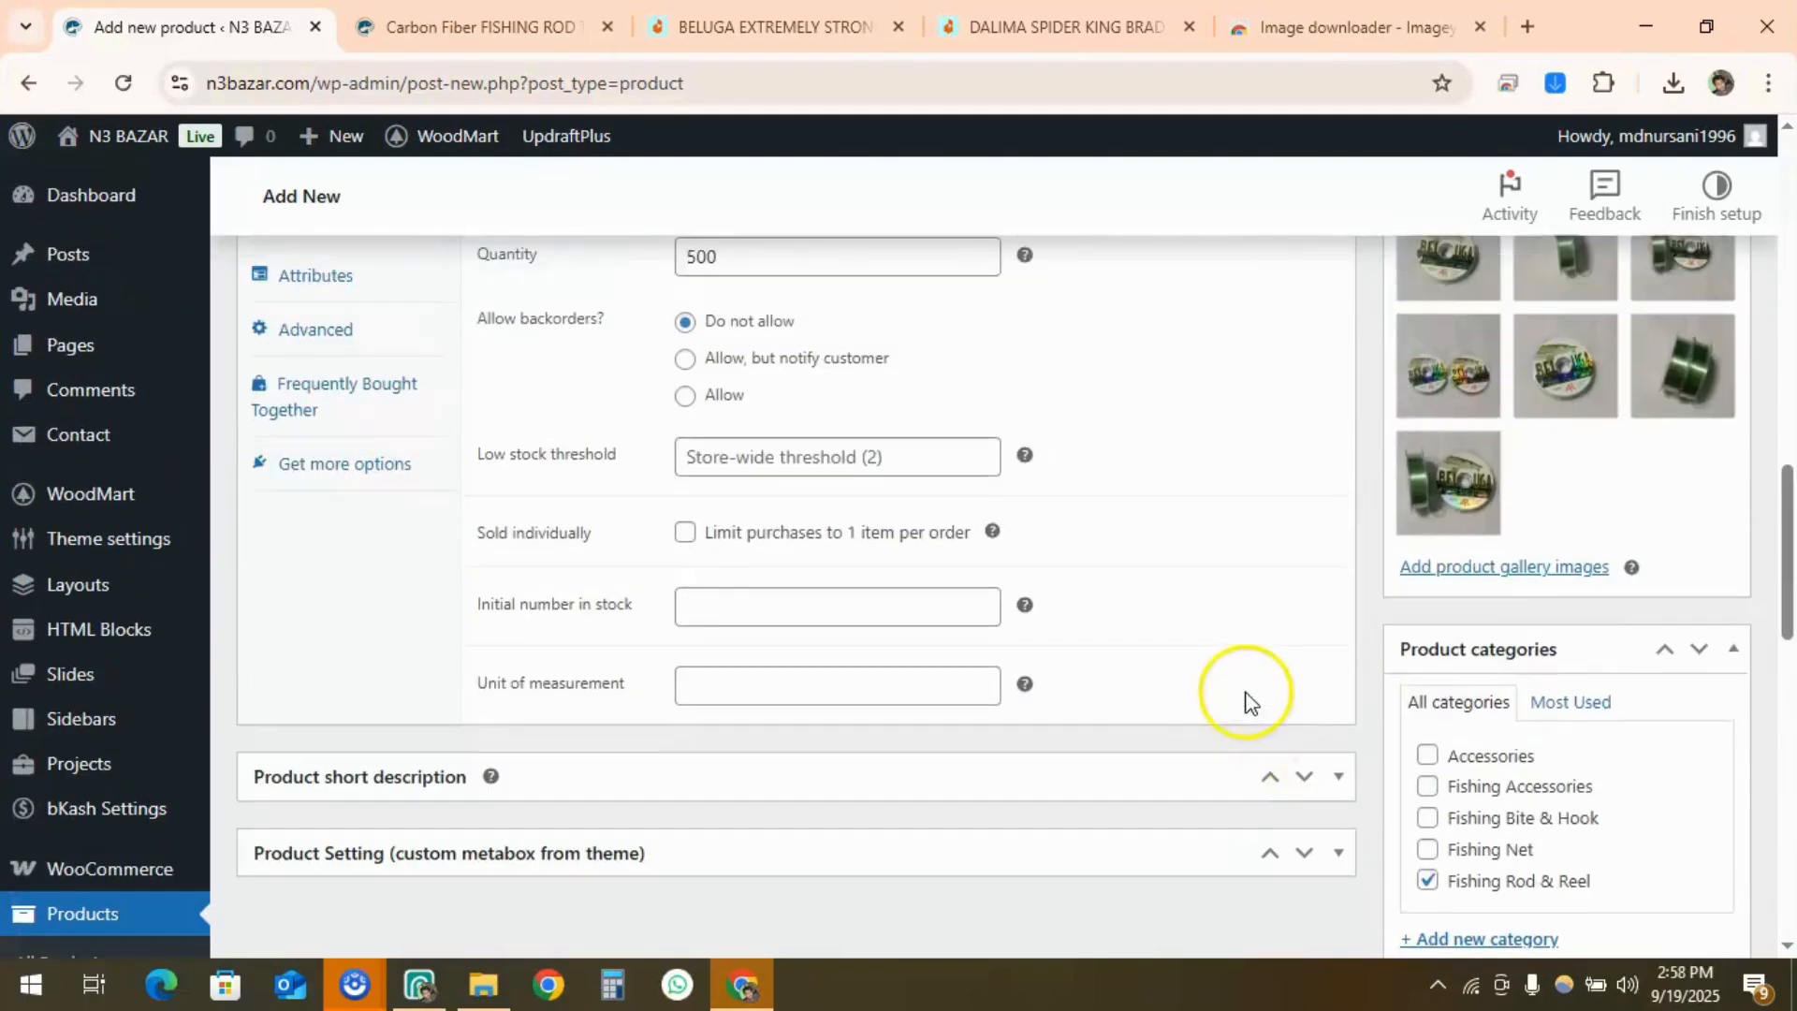
scroll(1110, 666, up, 10)
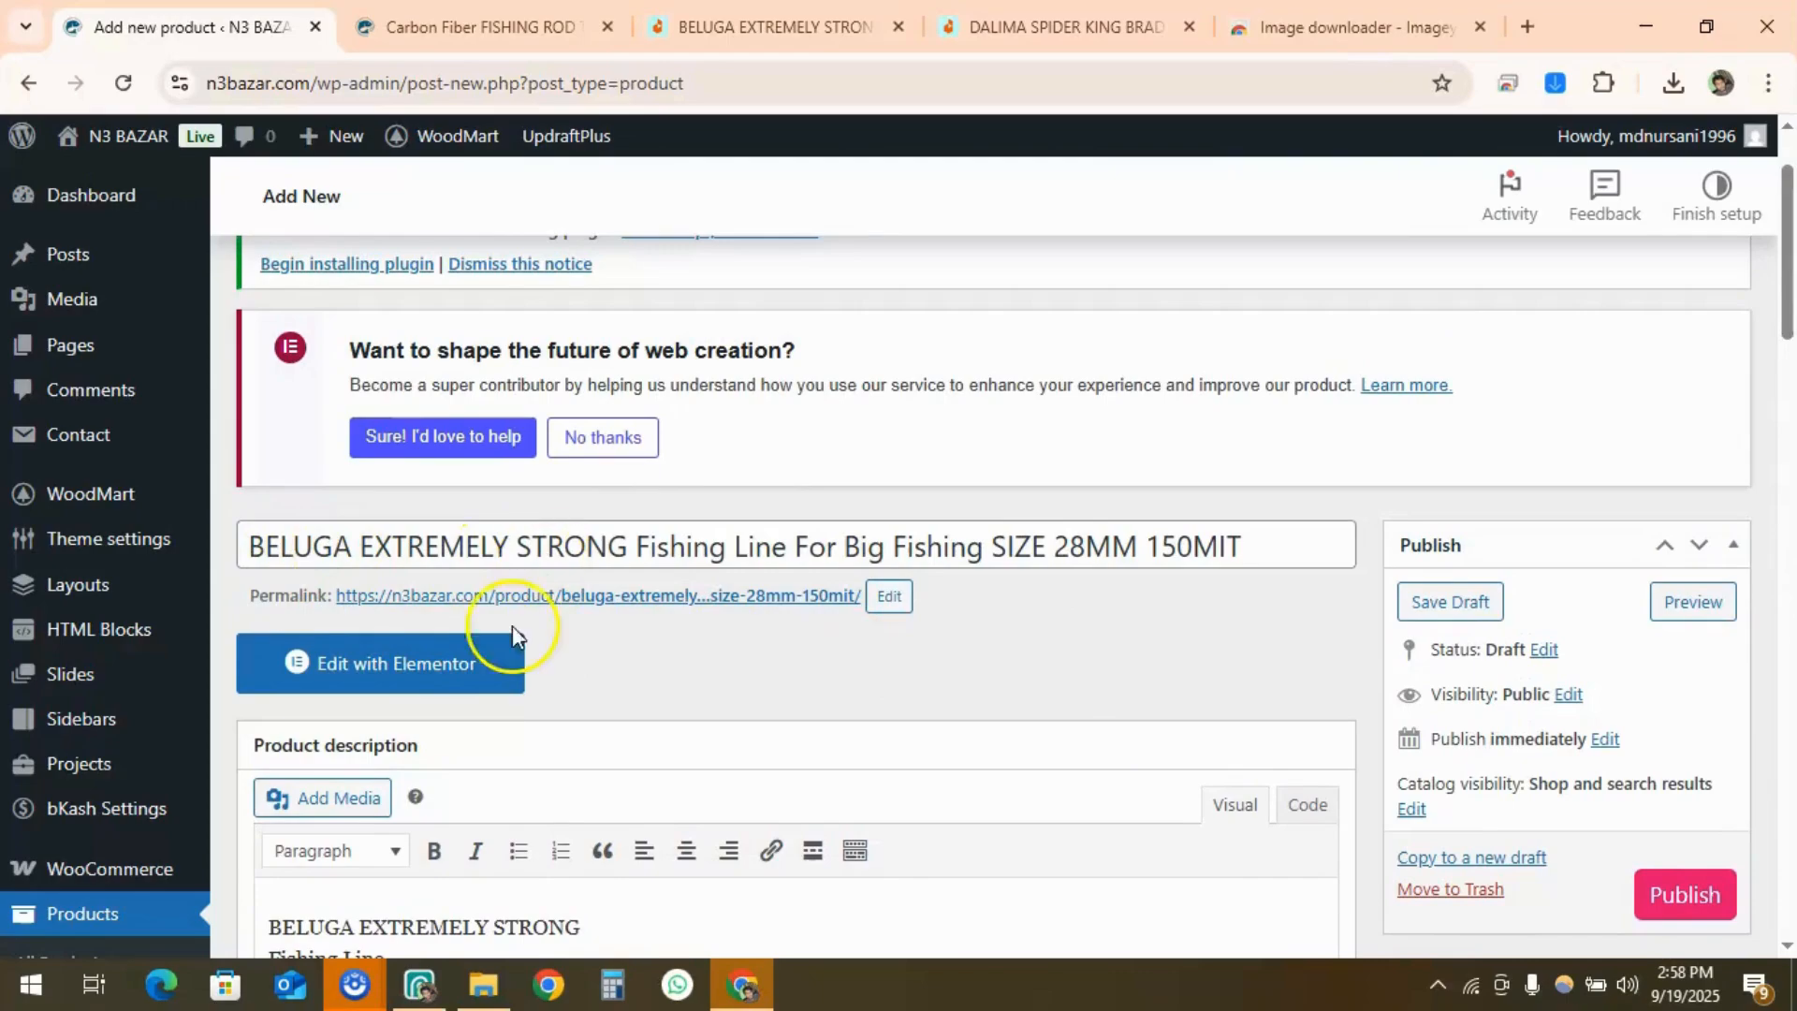
scroll(513, 636, down, 5)
scroll(646, 548, down, 8)
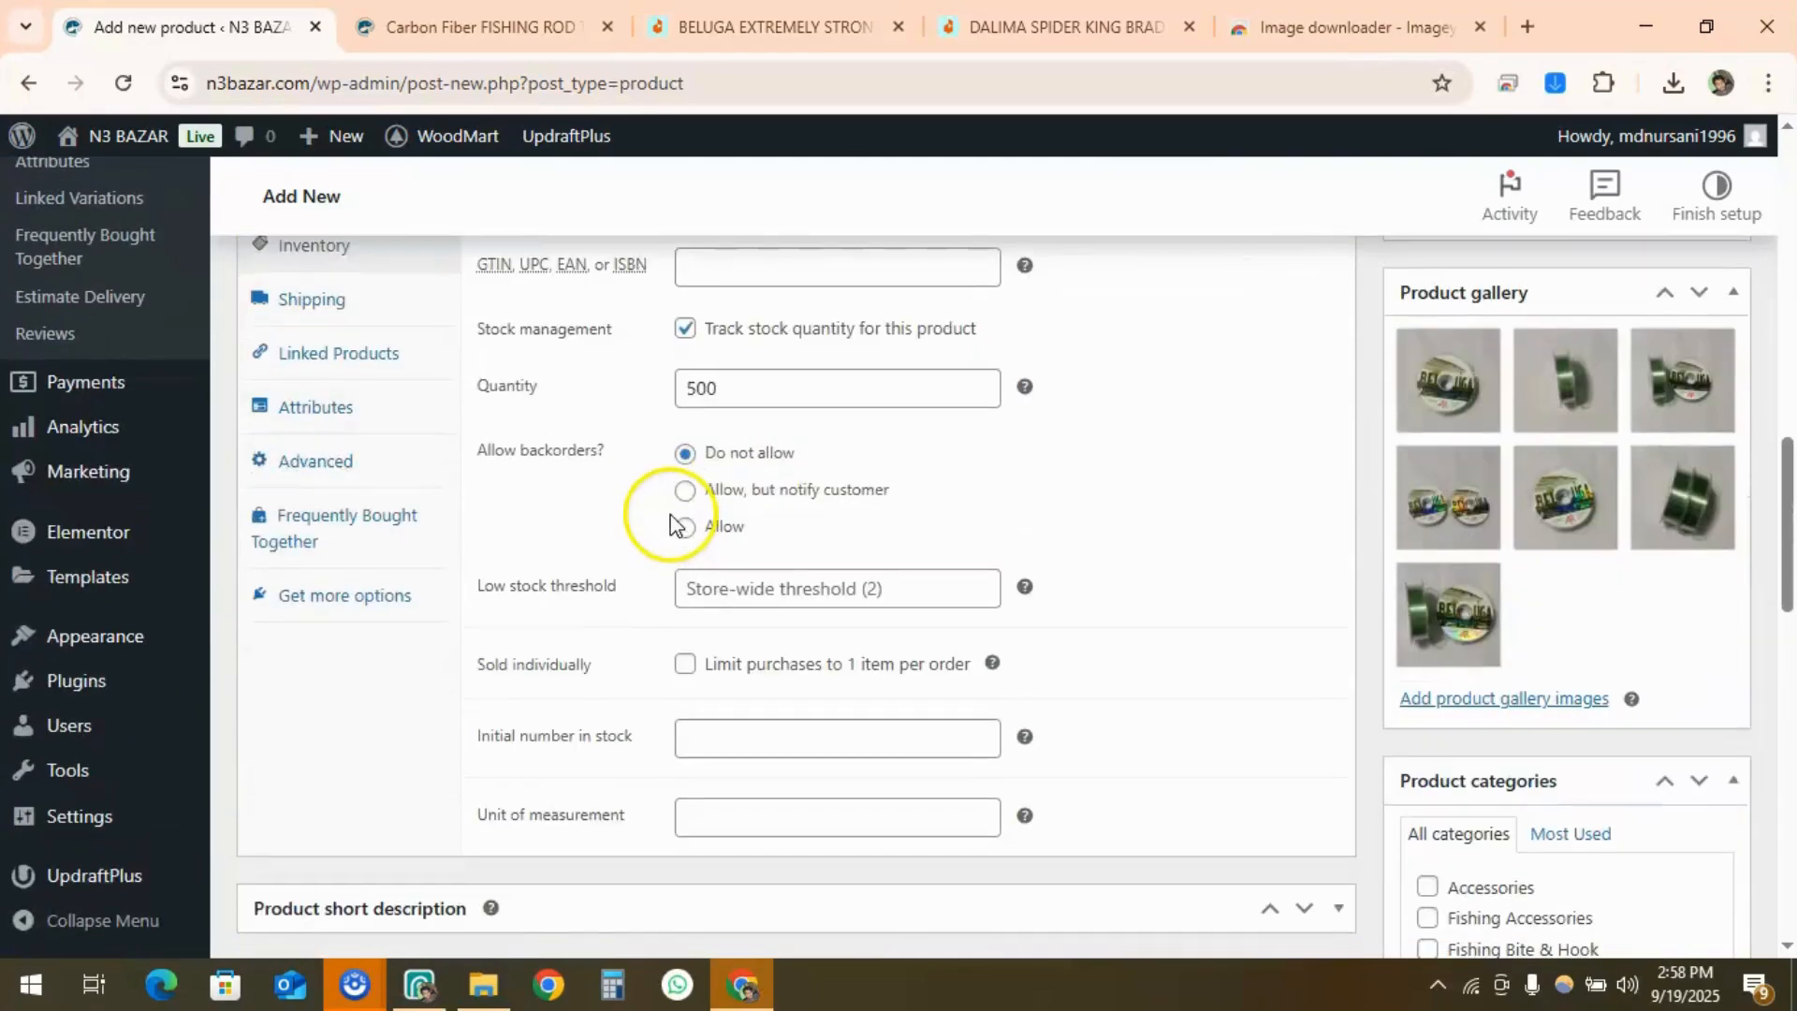
scroll(693, 534, up, 3)
click(309, 455)
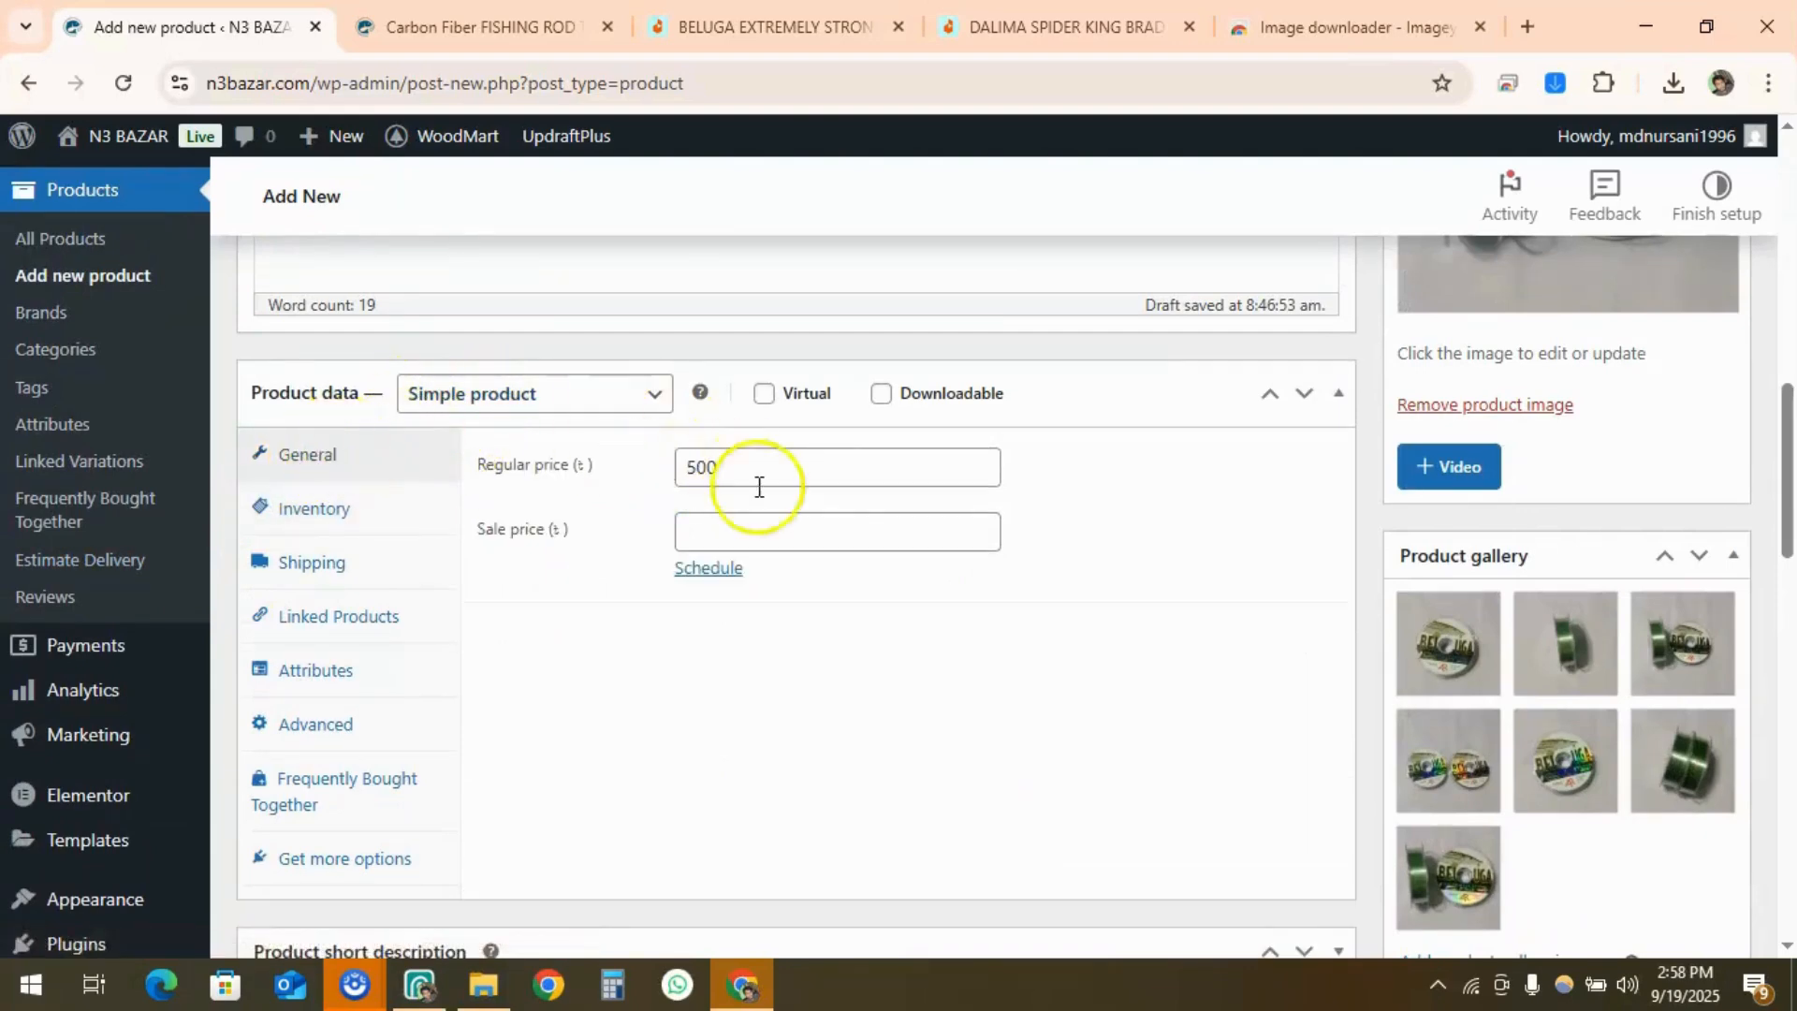
click(782, 465)
click(362, 509)
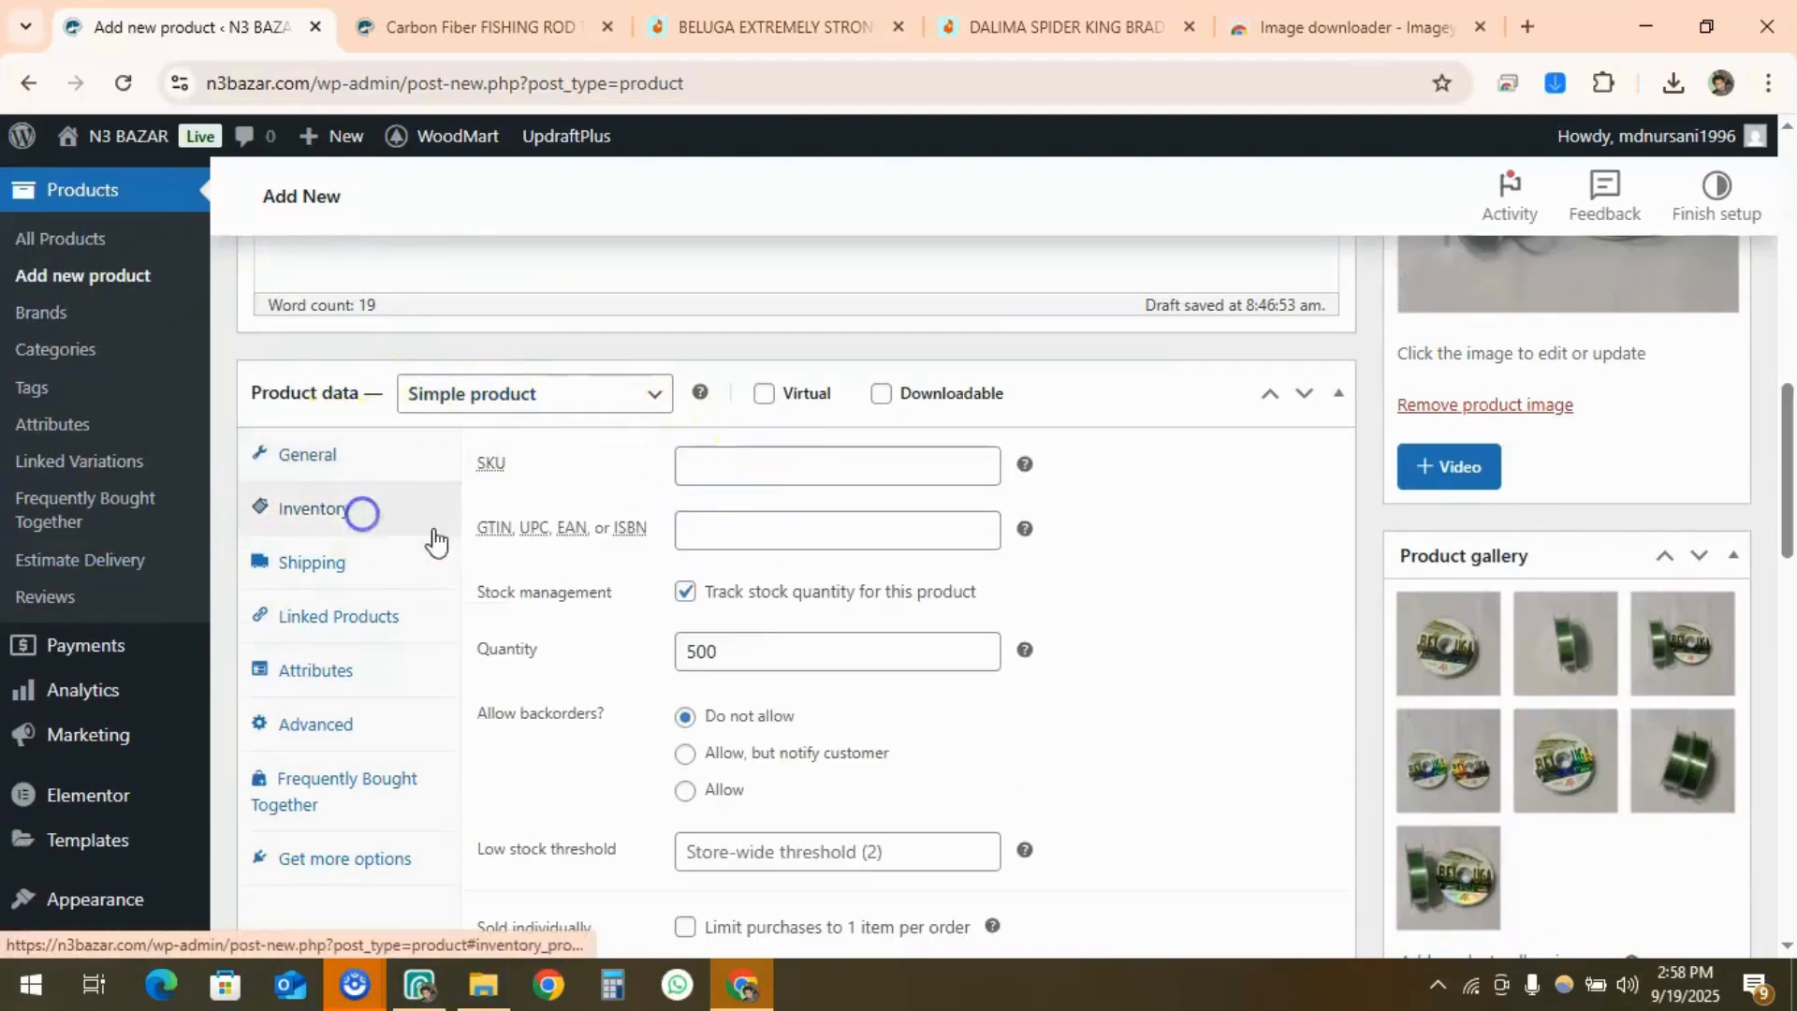
scroll(866, 674, up, 8)
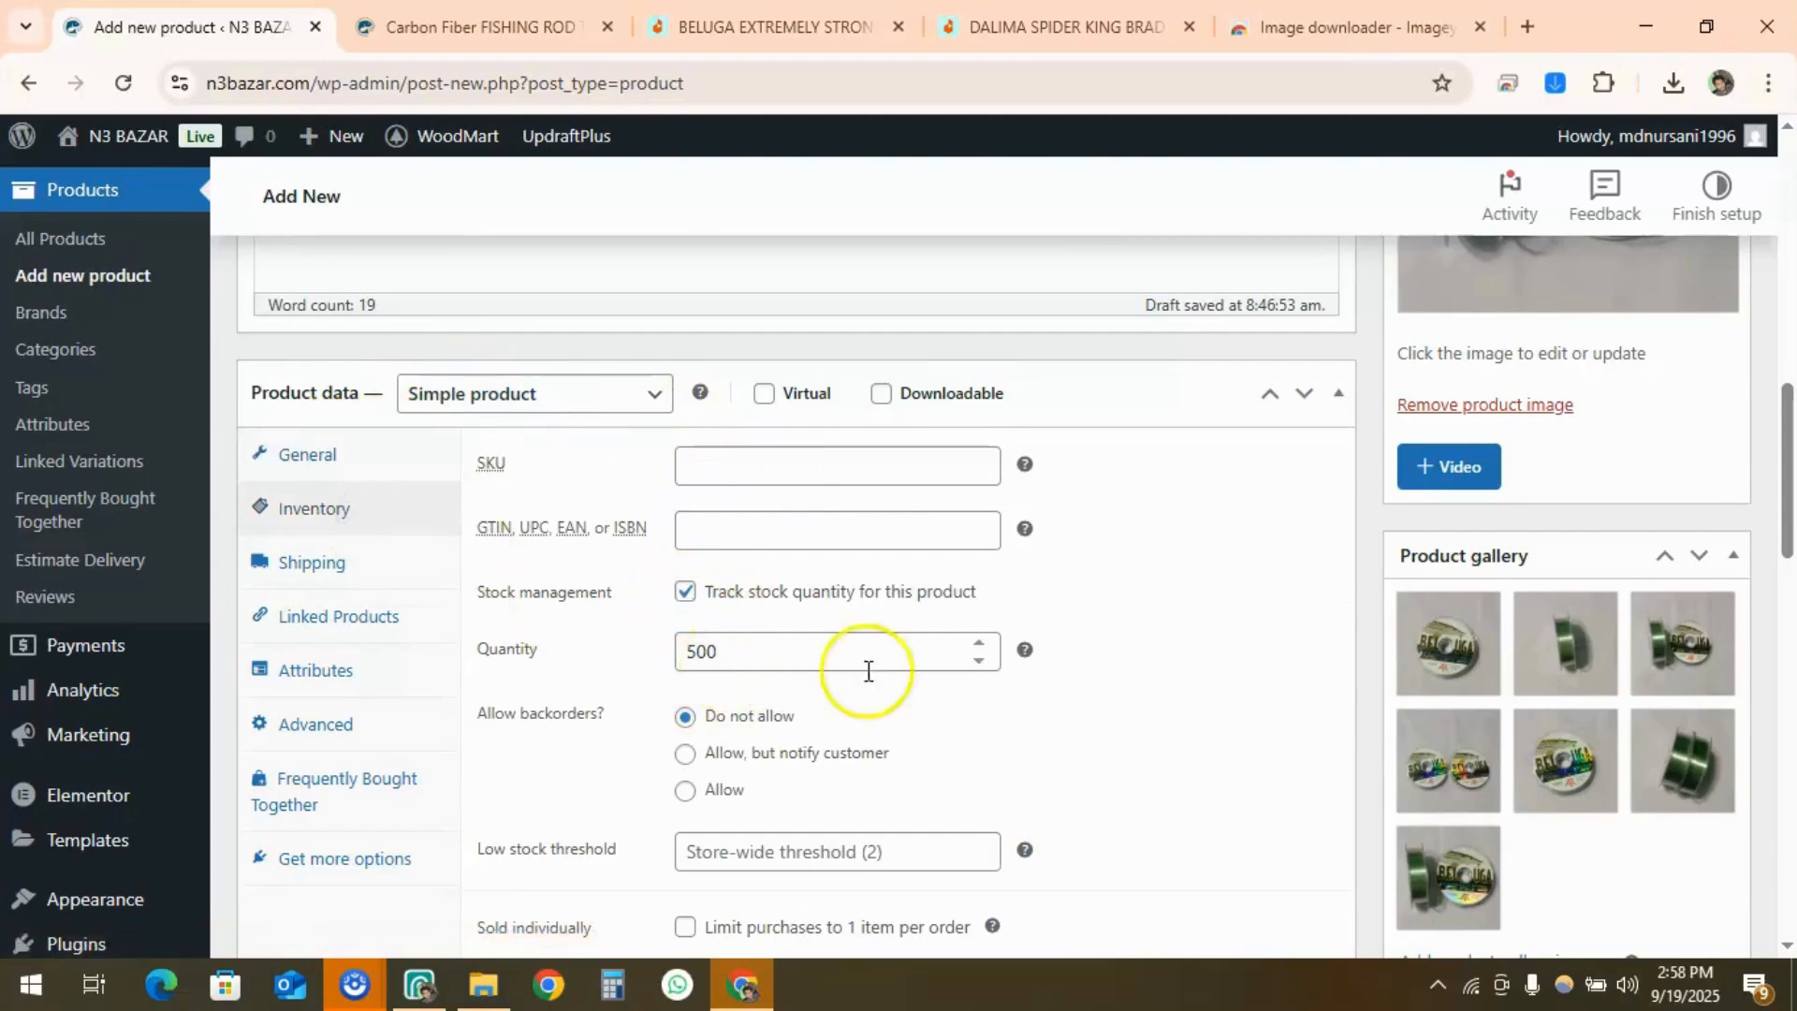
scroll(1544, 589, down, 6)
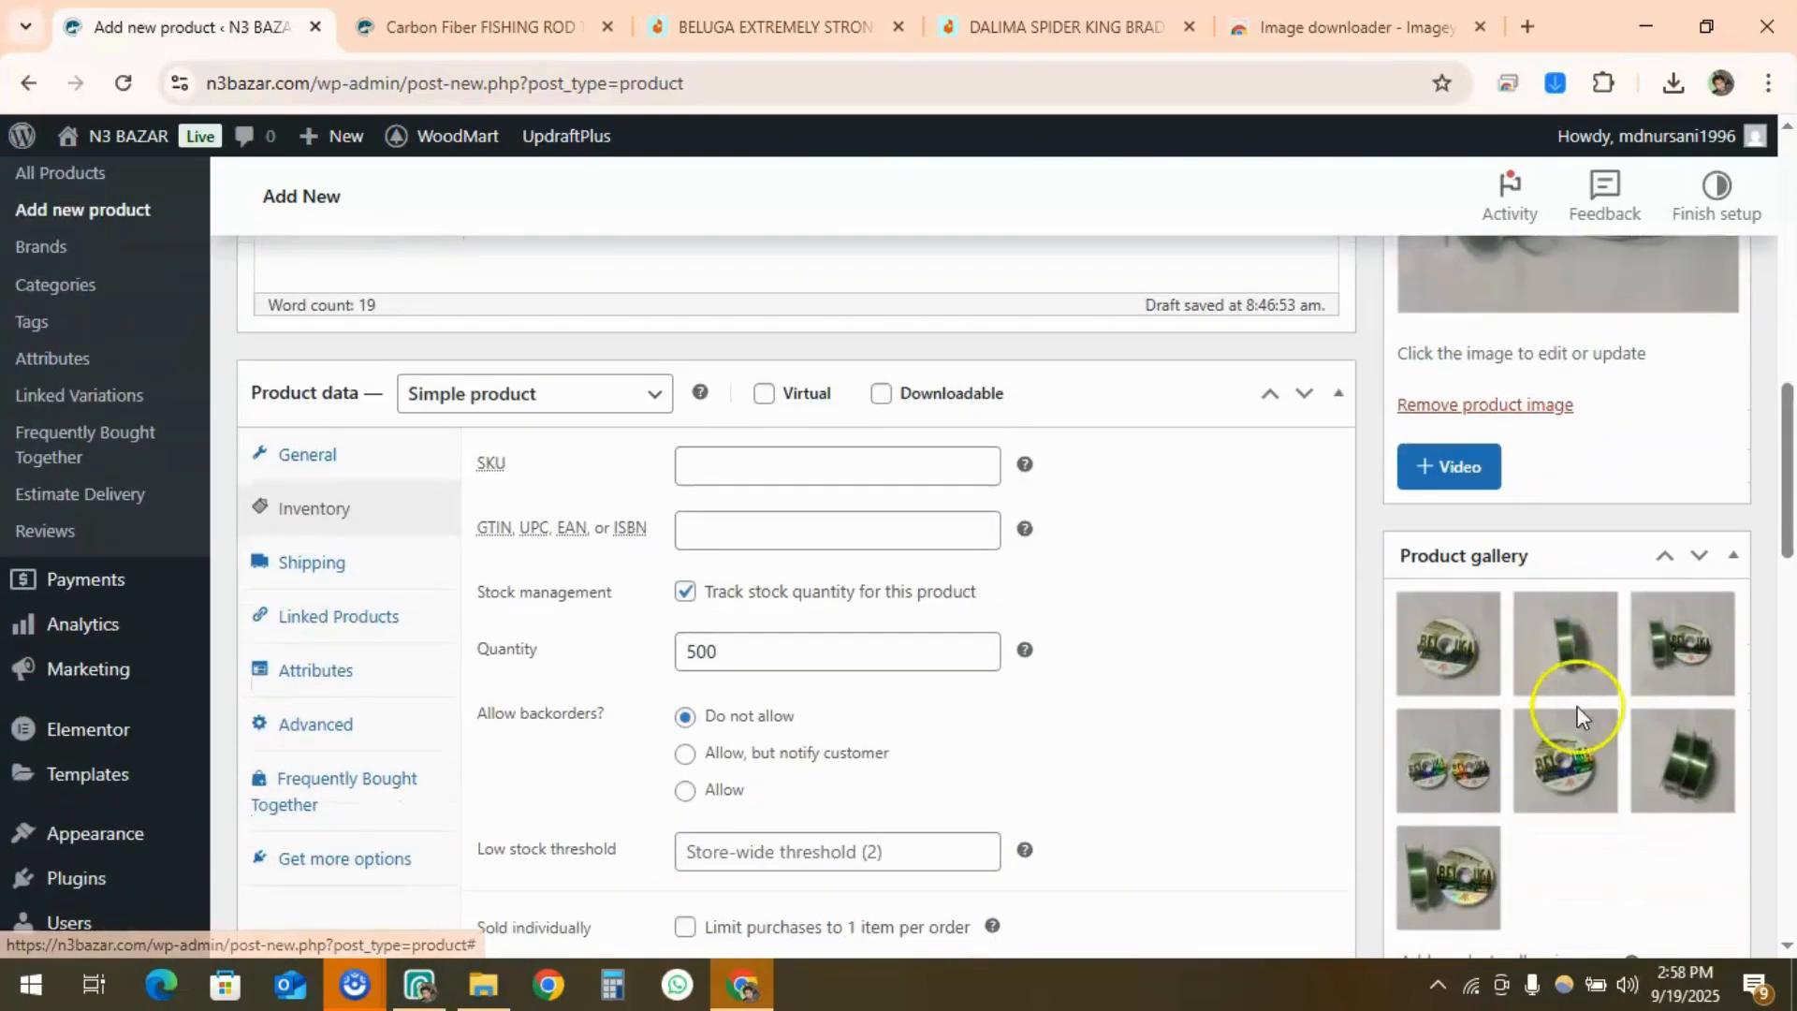
scroll(1544, 702, down, 5)
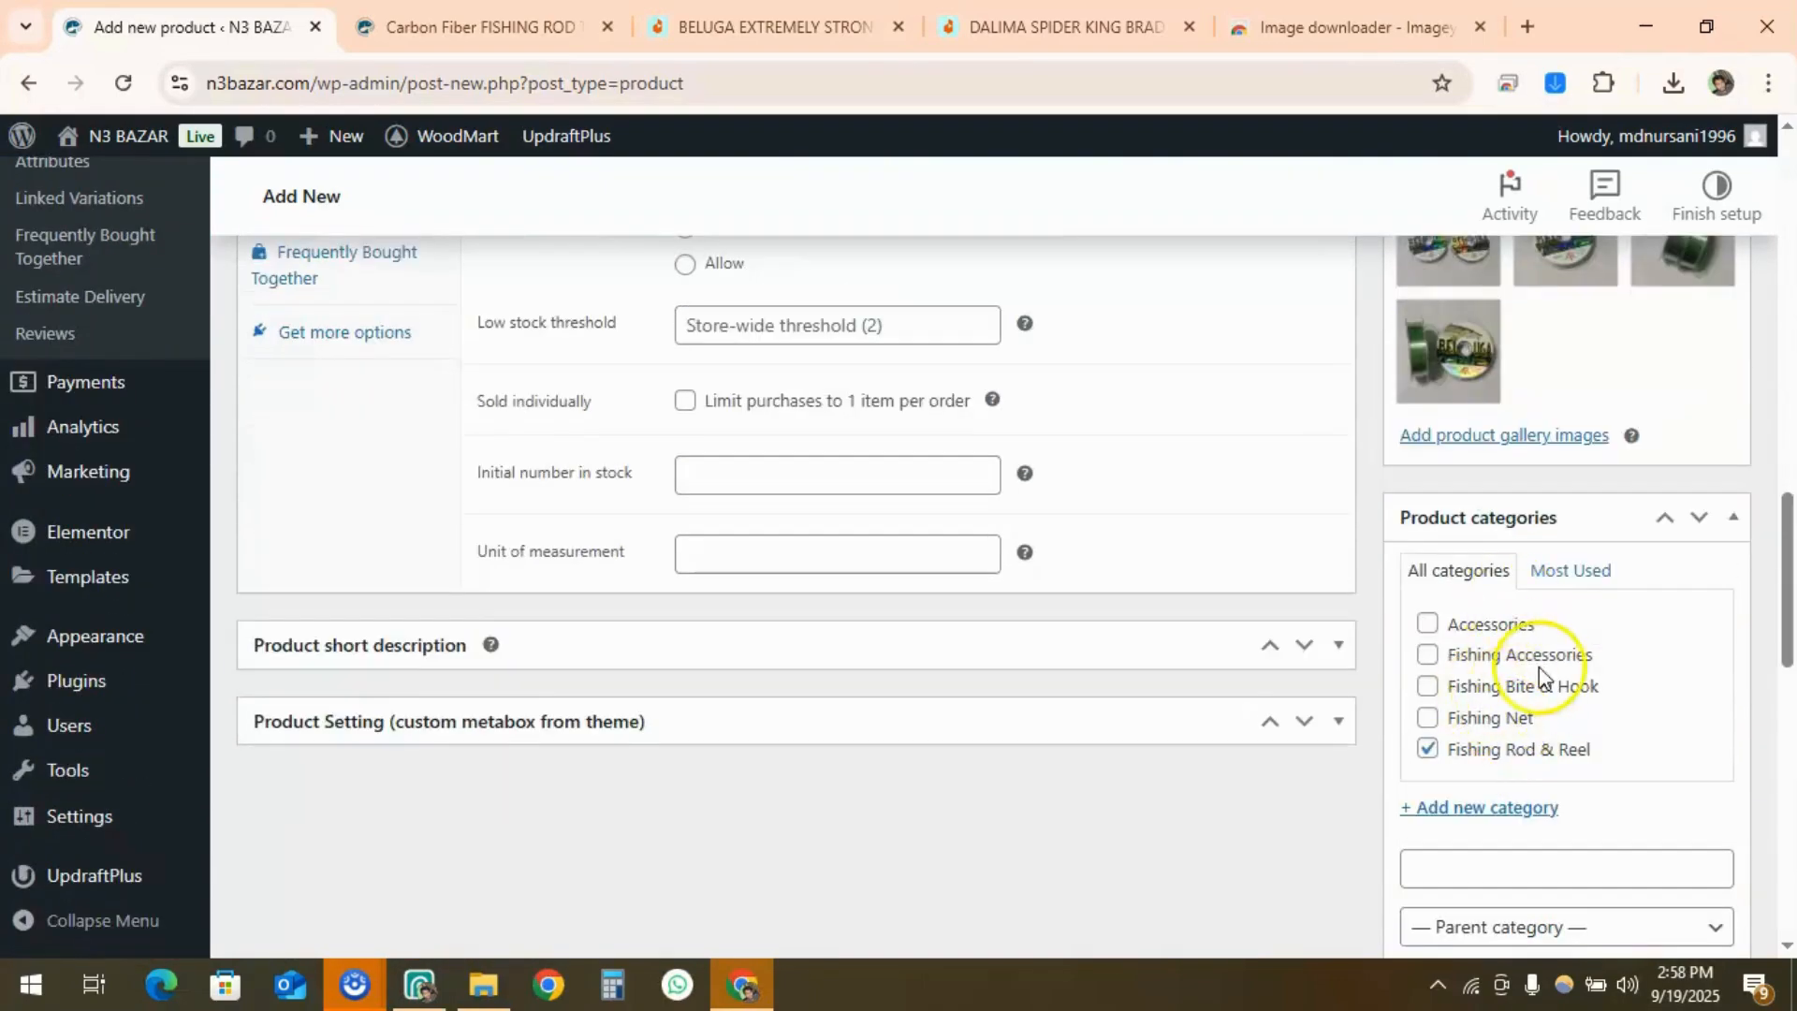
scroll(914, 565, up, 5)
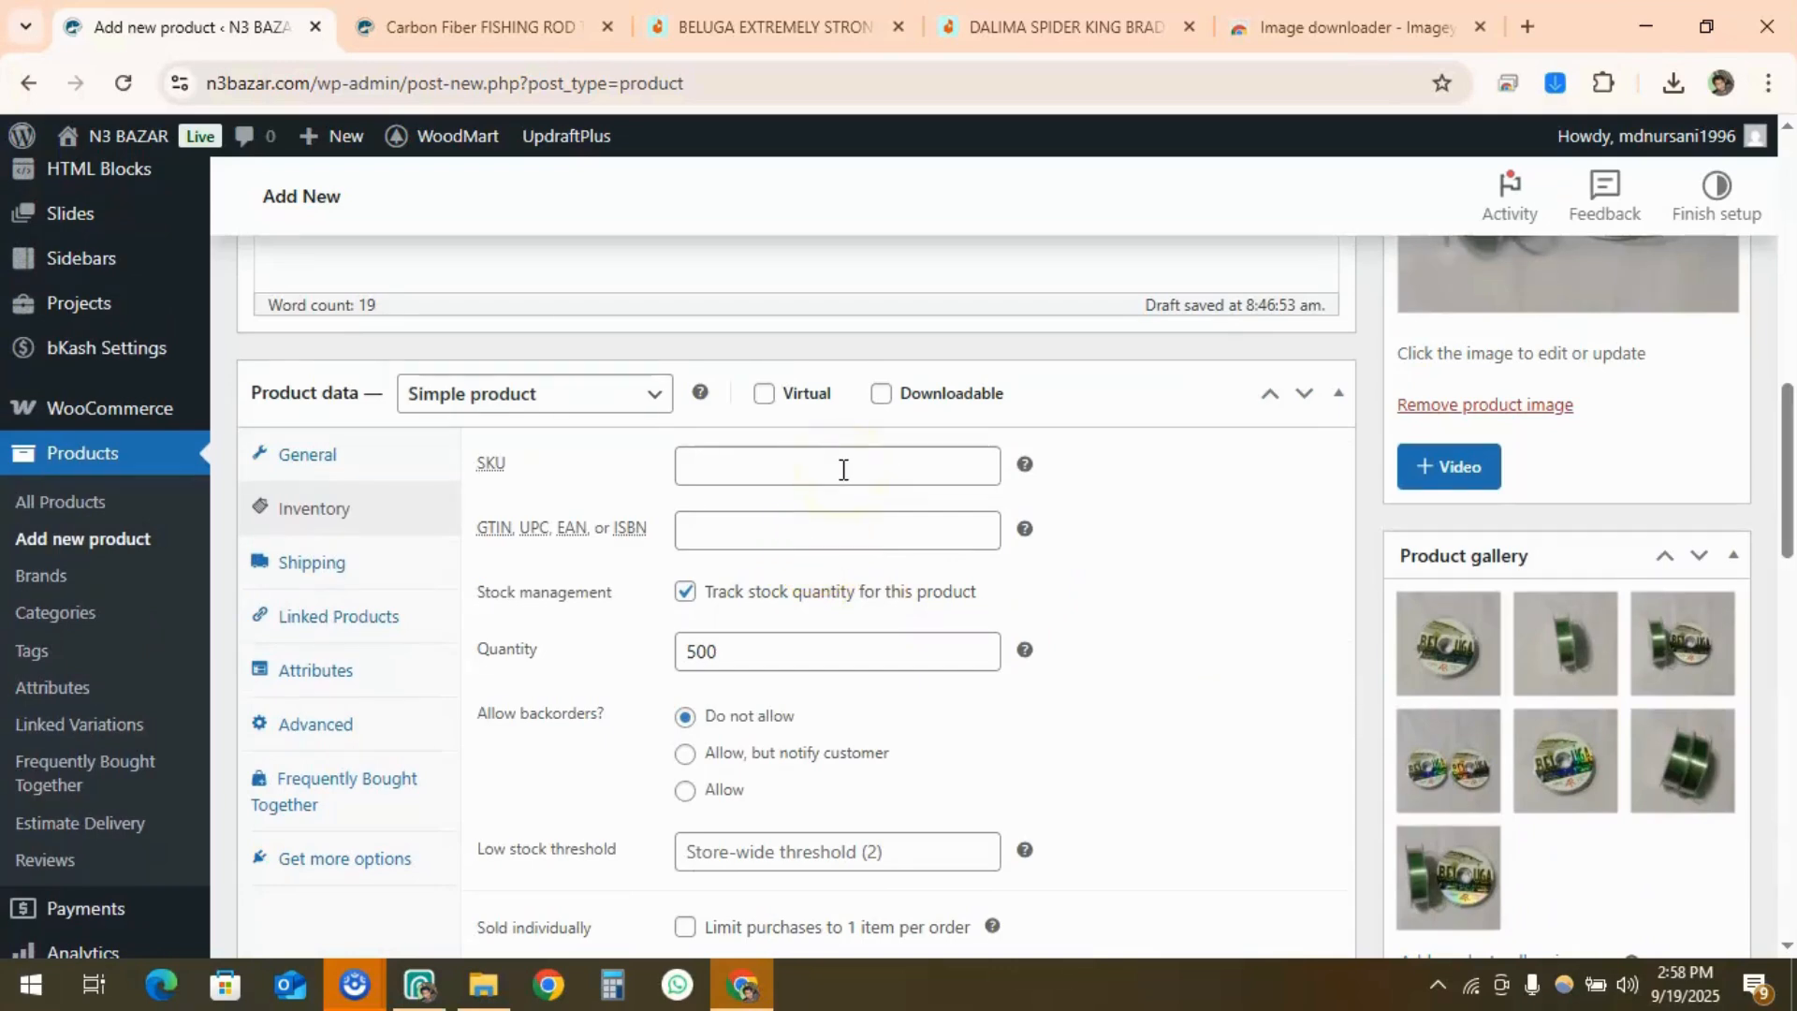
scroll(860, 514, up, 1)
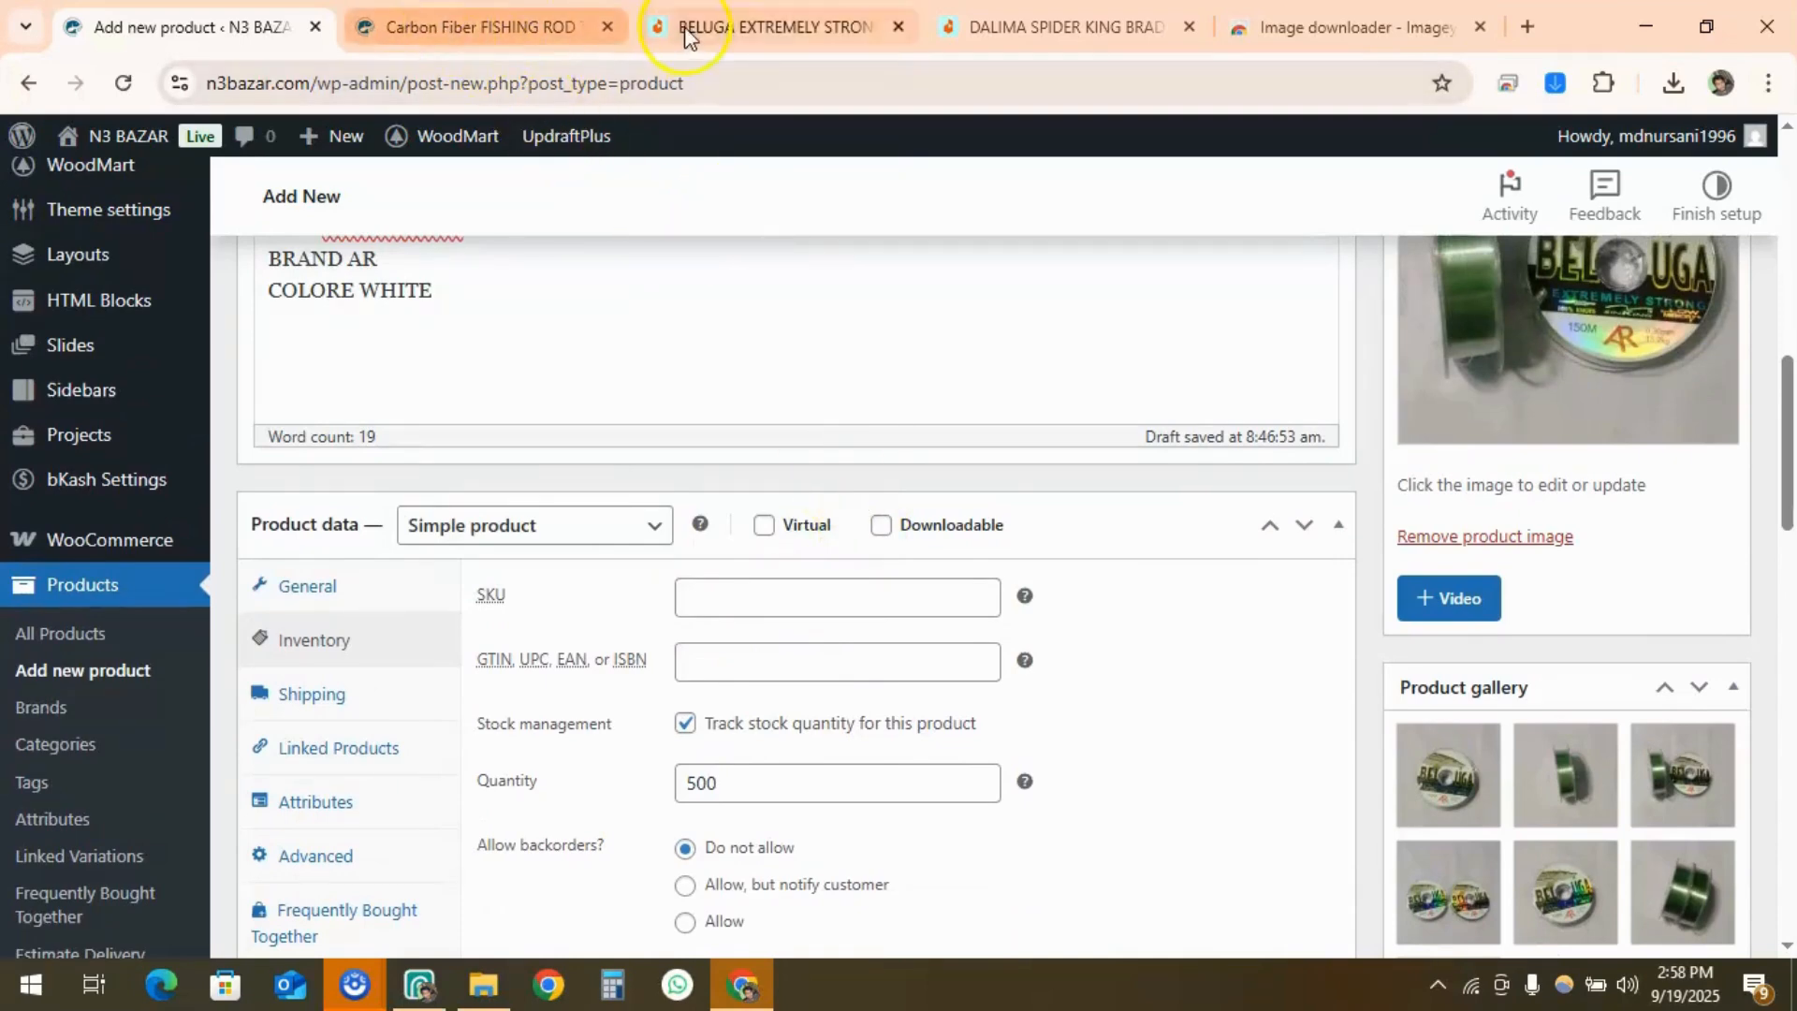
Return to the BELUGA fishing line listing on Daraz to check its product photos
click(727, 26)
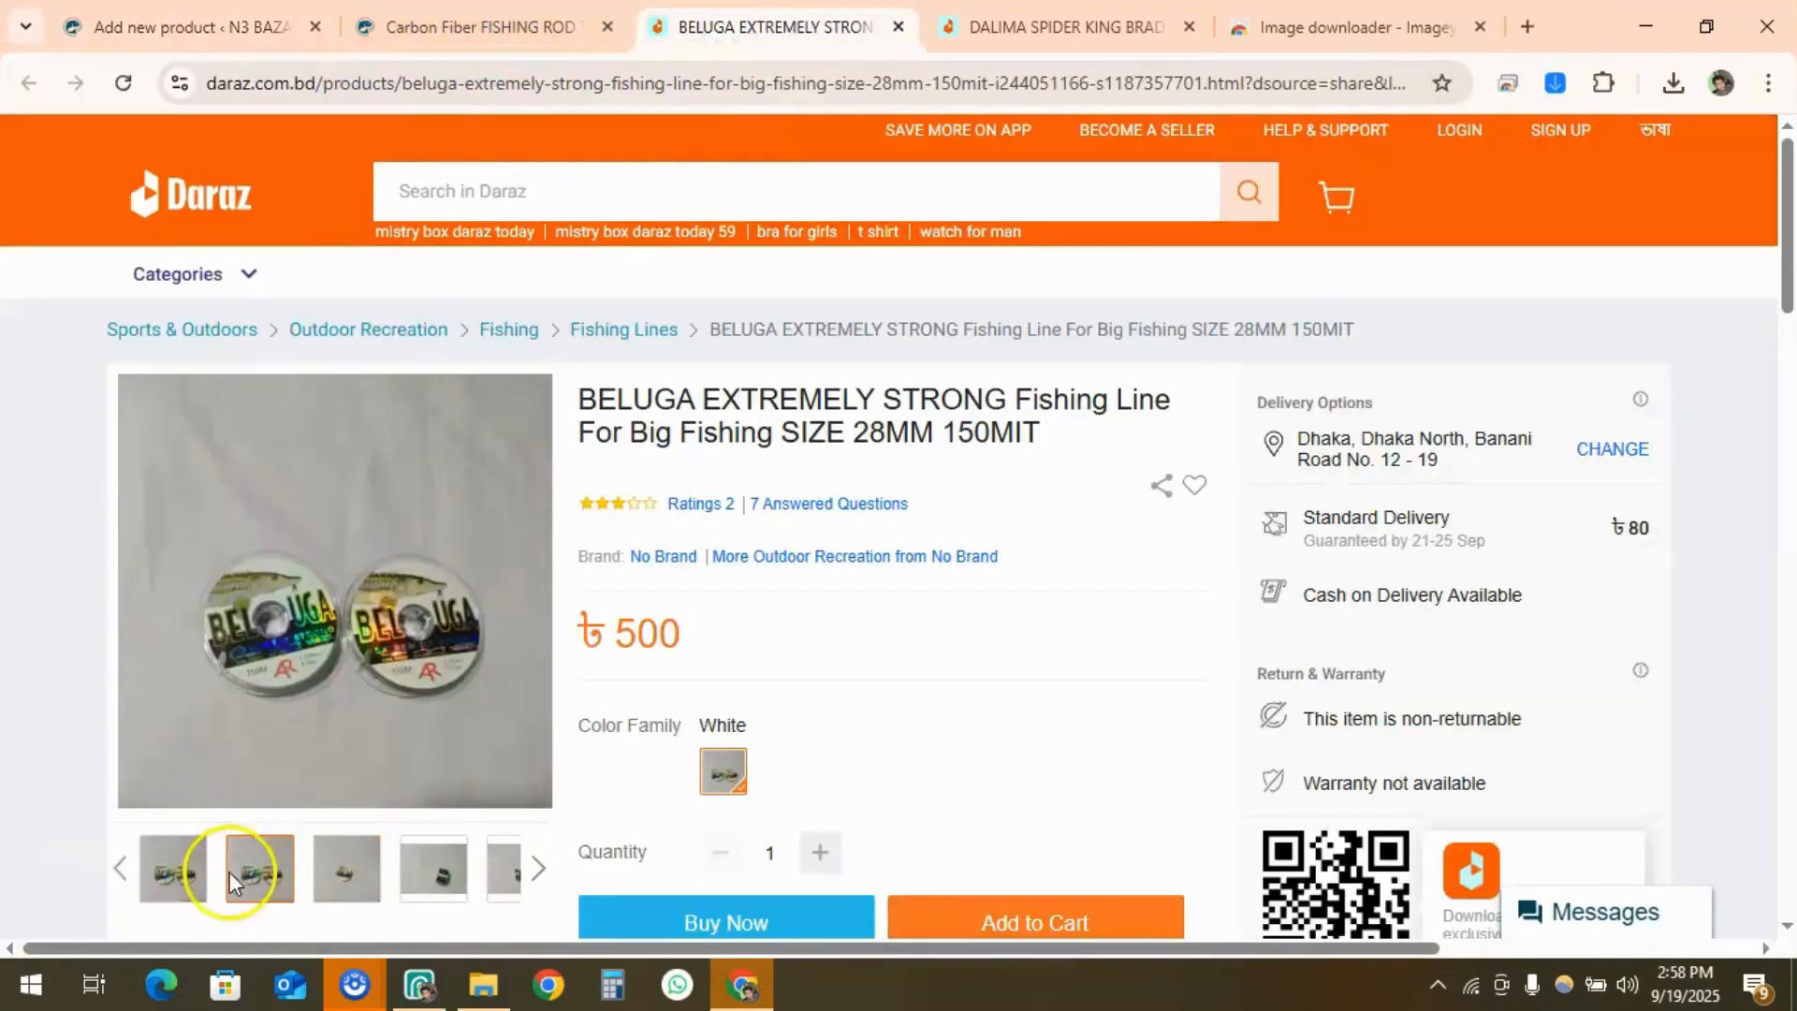
Publish the BELUGA EXTREMELY STRONG fishing line product from its draft in the N3 BAZAR admin
click(164, 30)
scroll(1403, 618, up, 5)
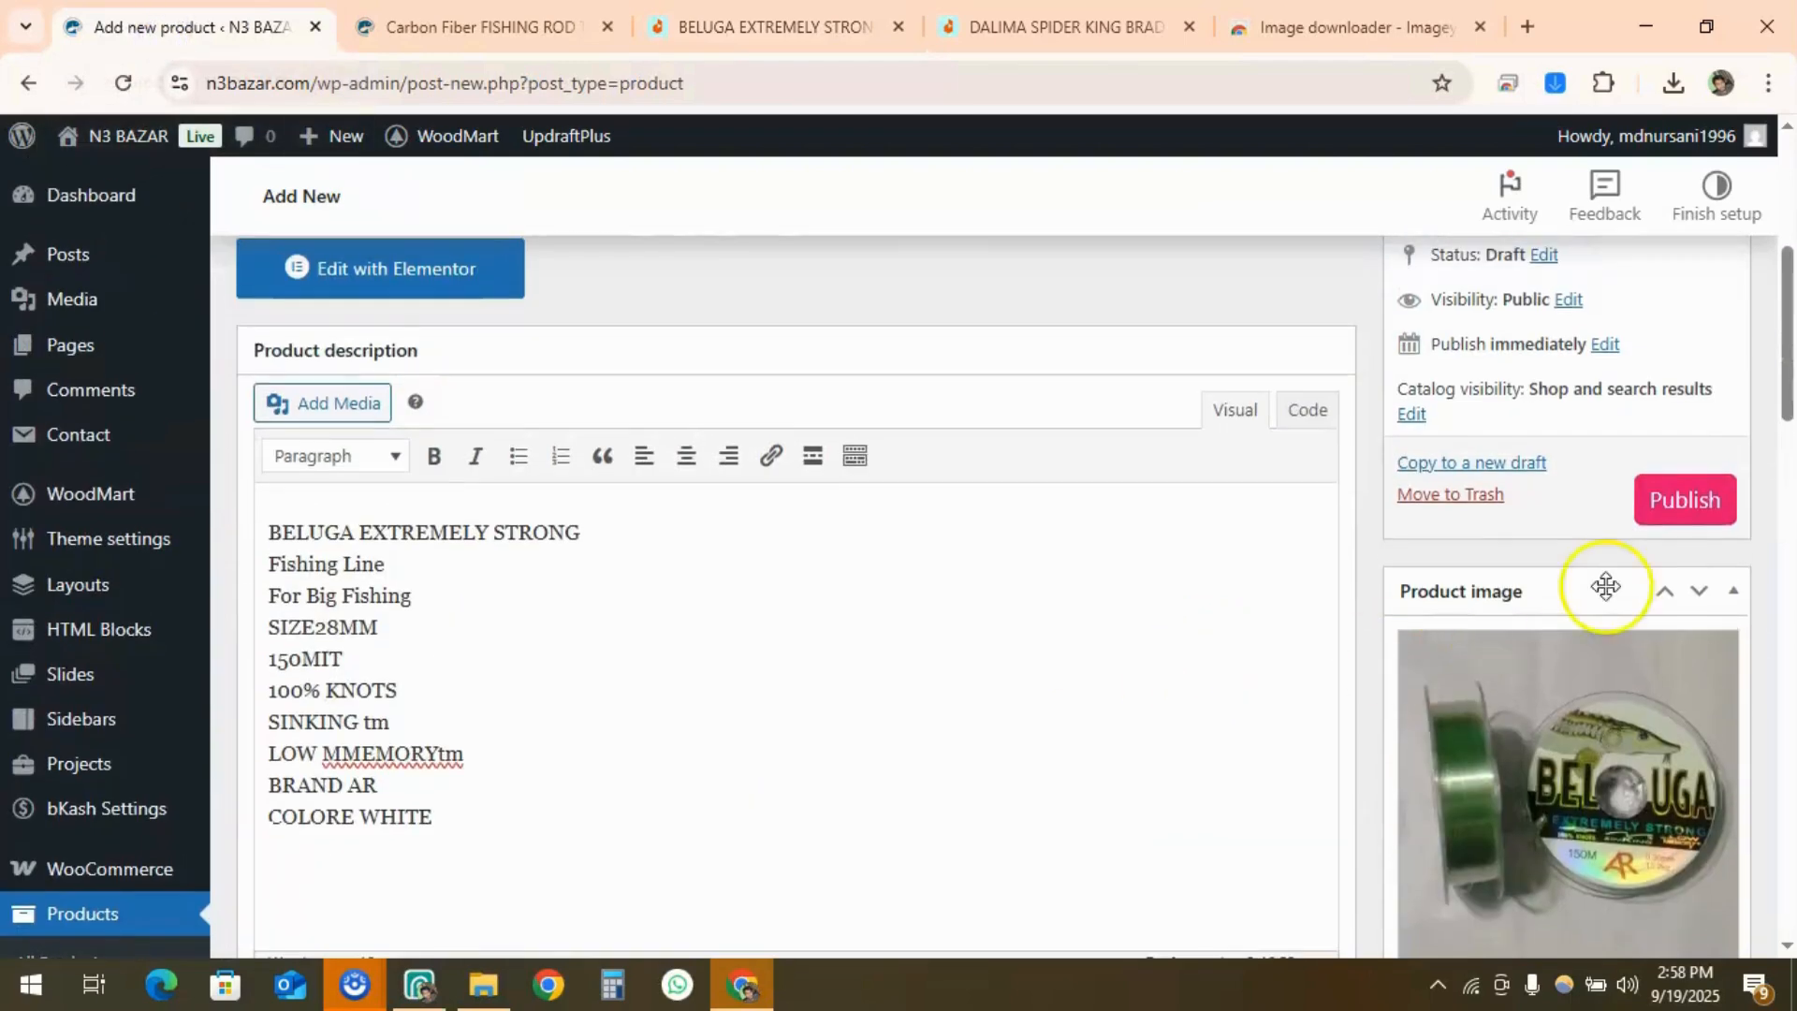
click(1680, 497)
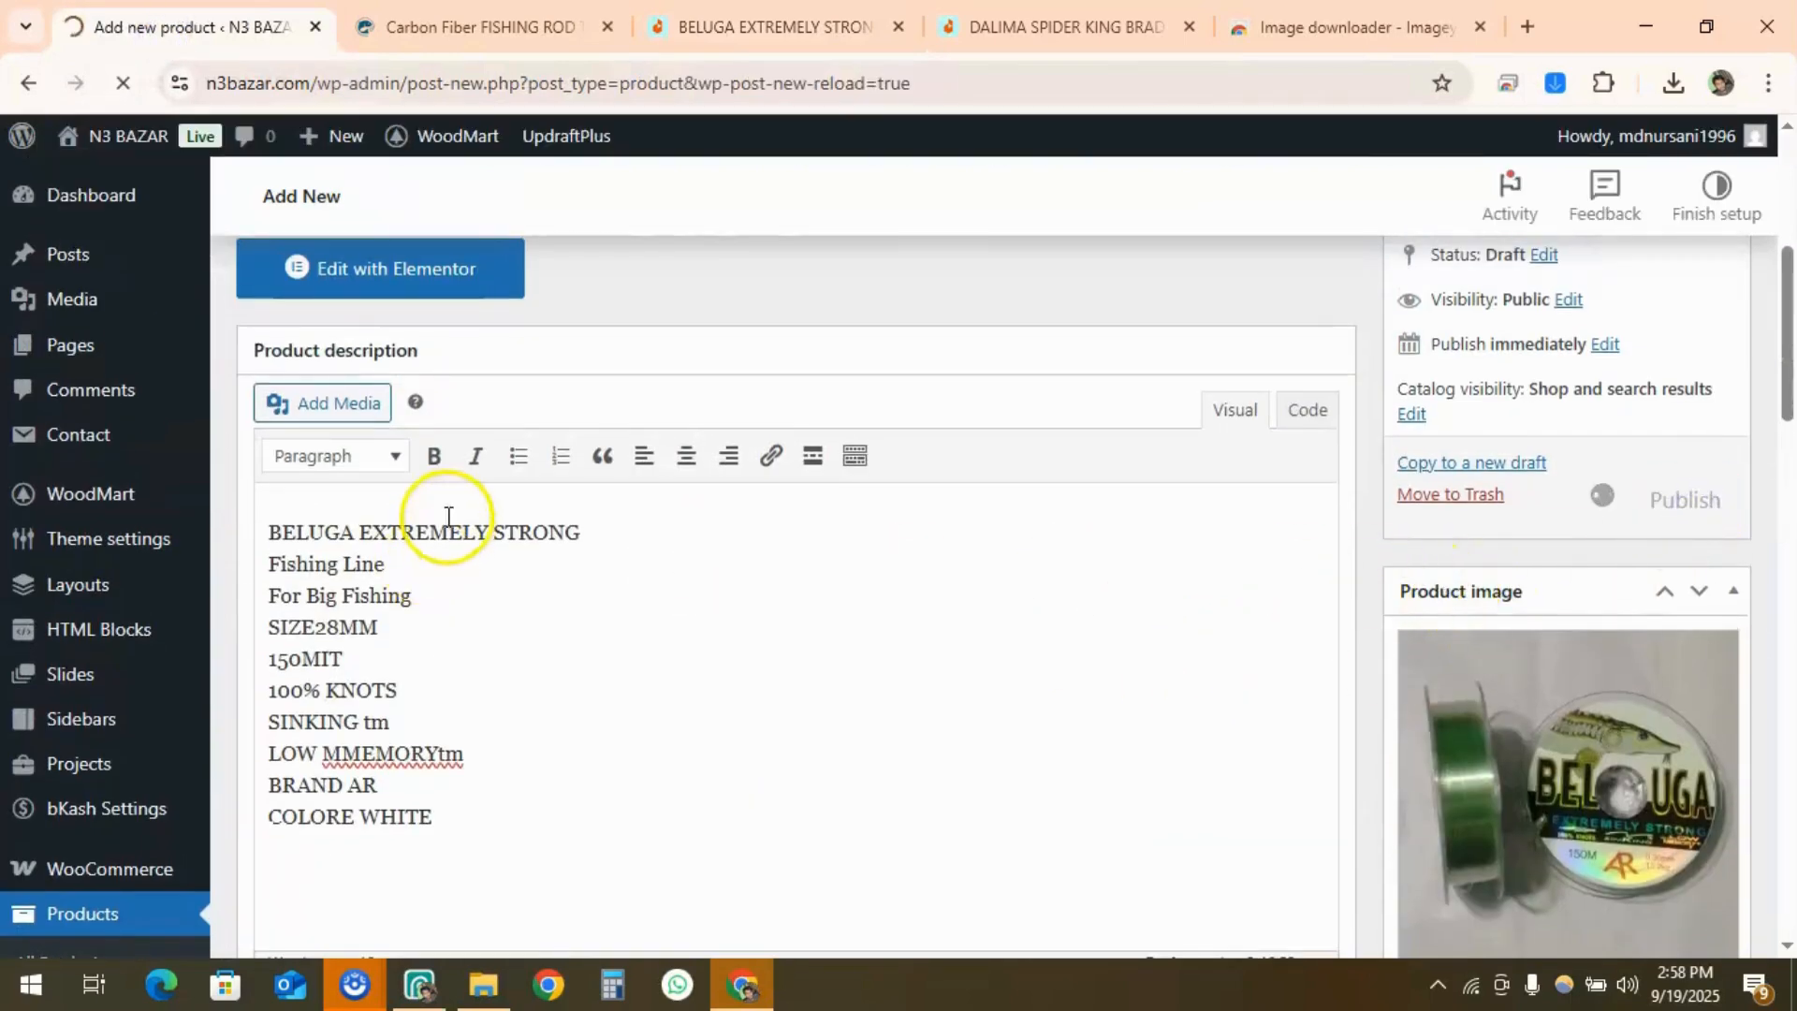
Open the published Beluga product page in a new tab and review its images, price and description
scroll(453, 521, up, 4)
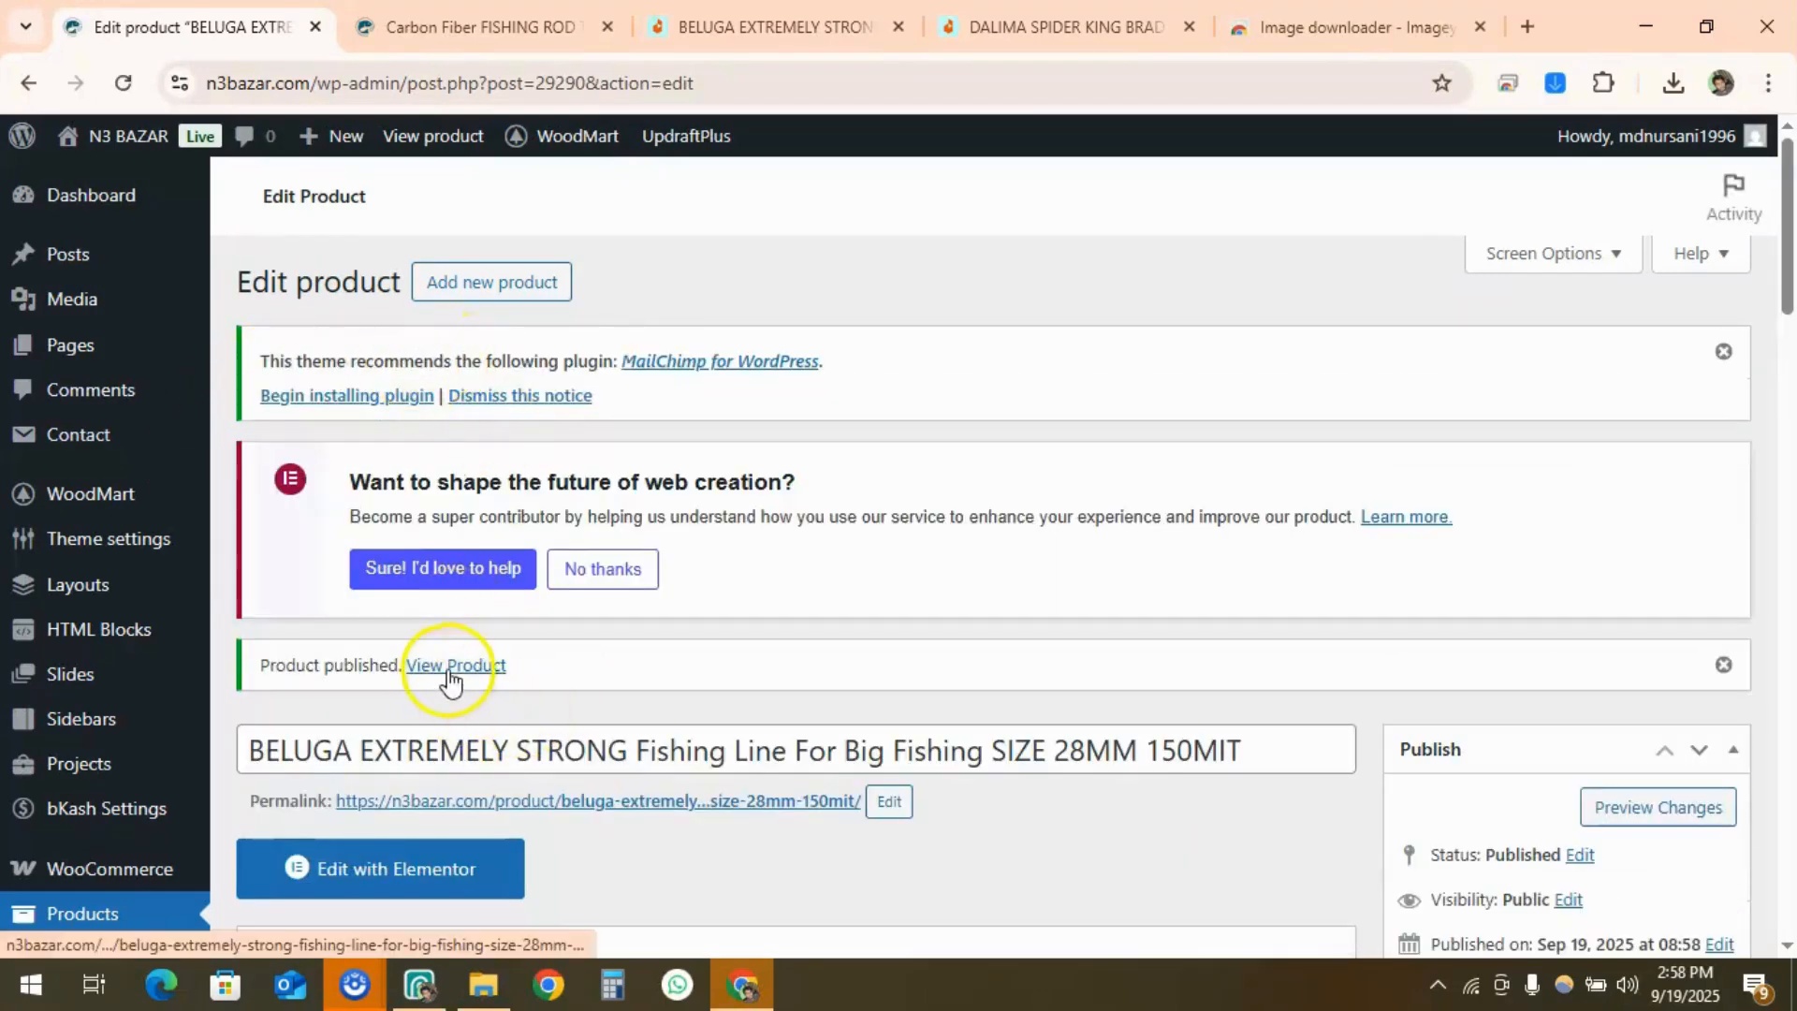
ctrl+click(452, 667)
click(372, 33)
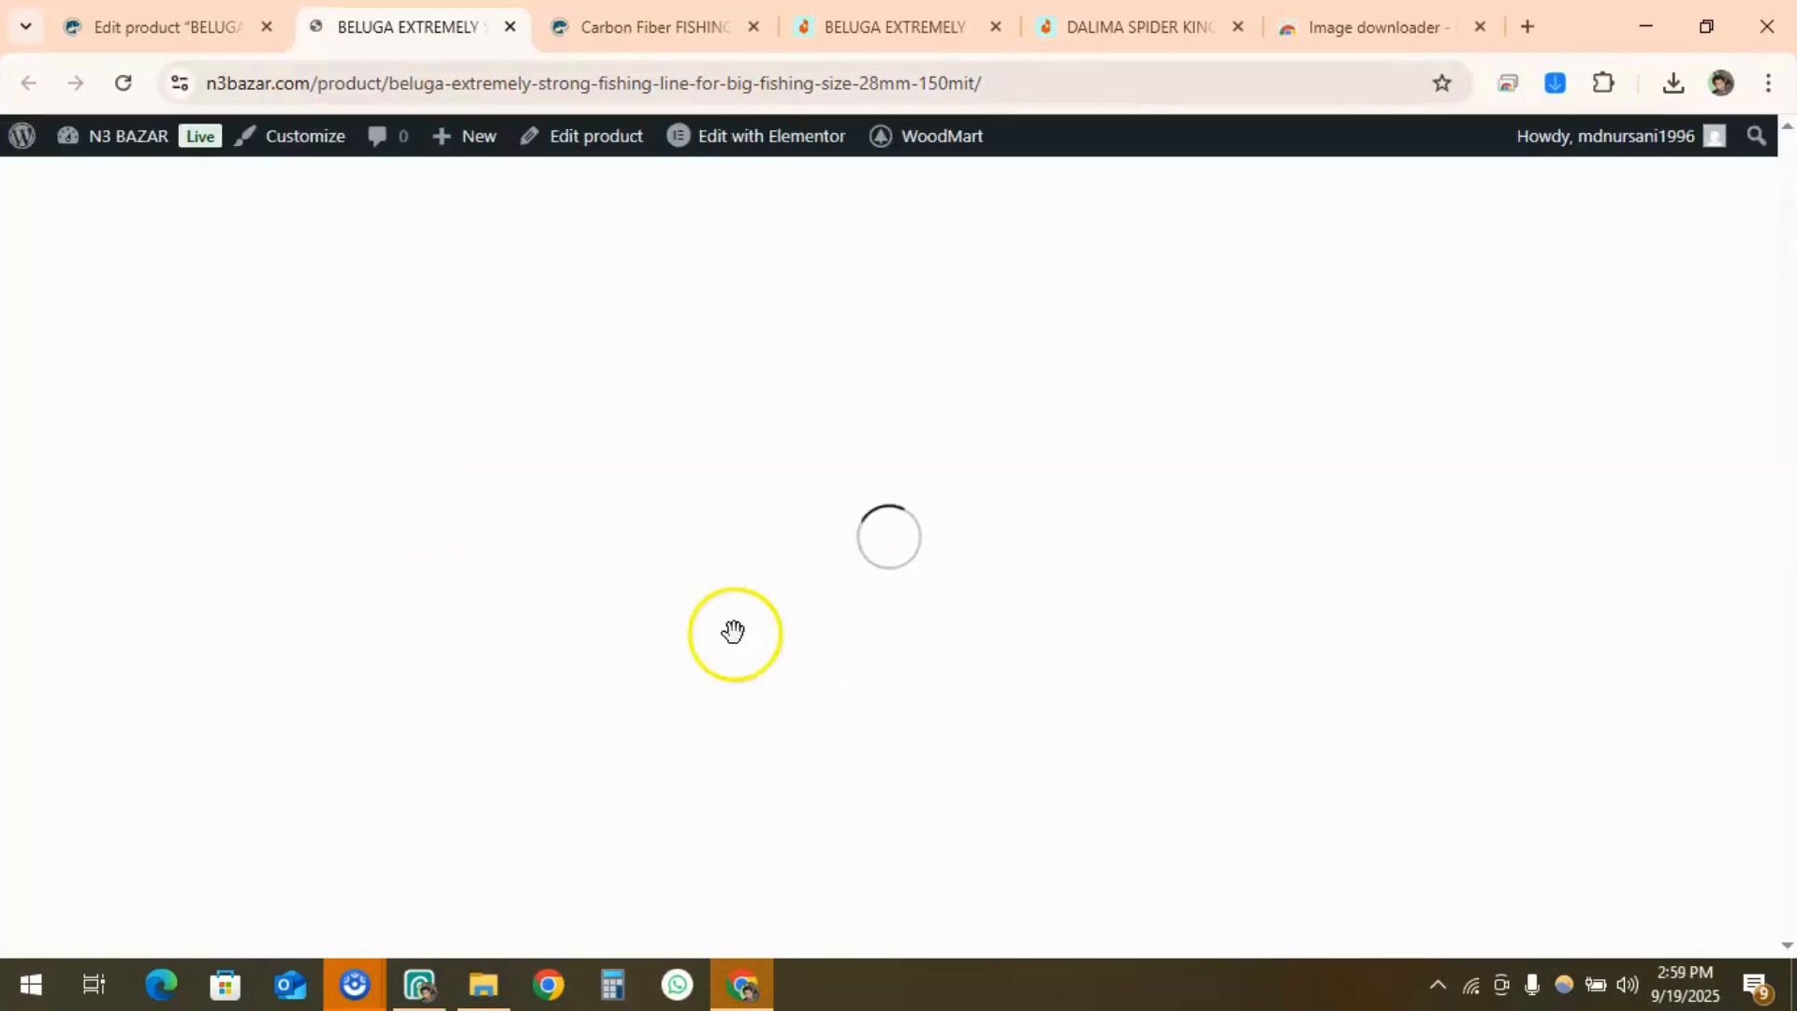
scroll(1116, 439, down, 3)
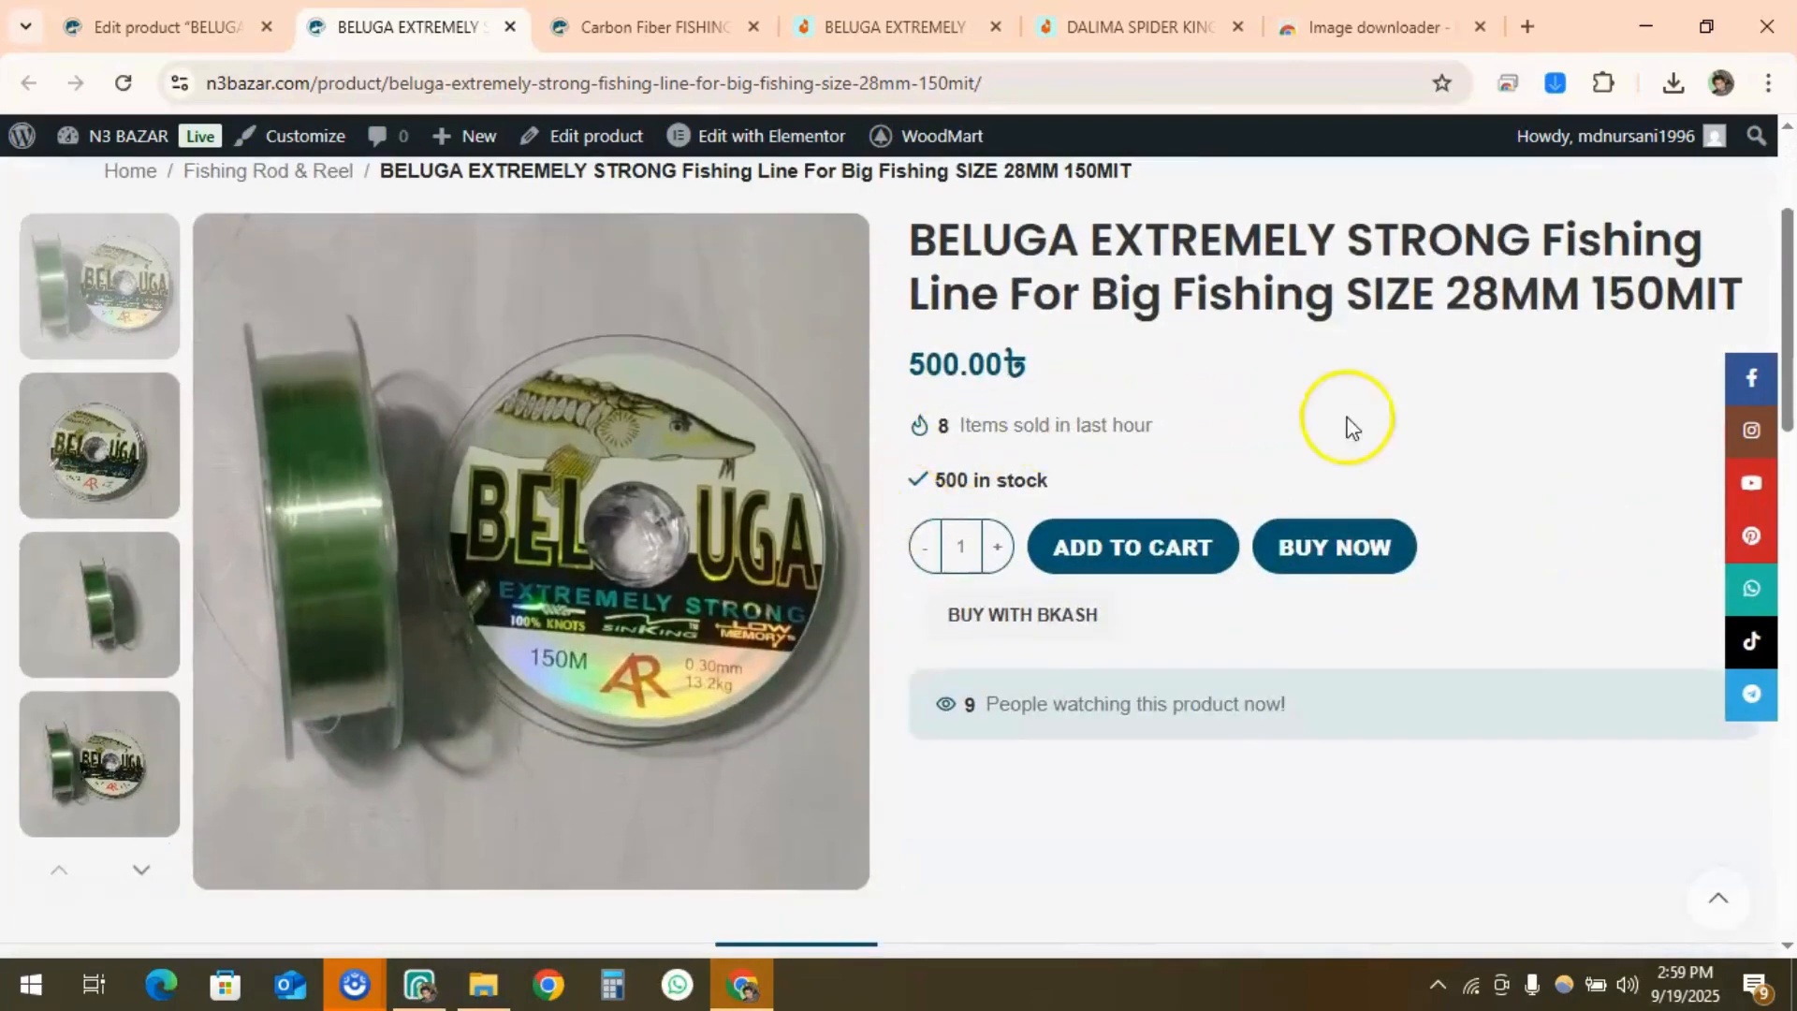
scroll(744, 418, down, 10)
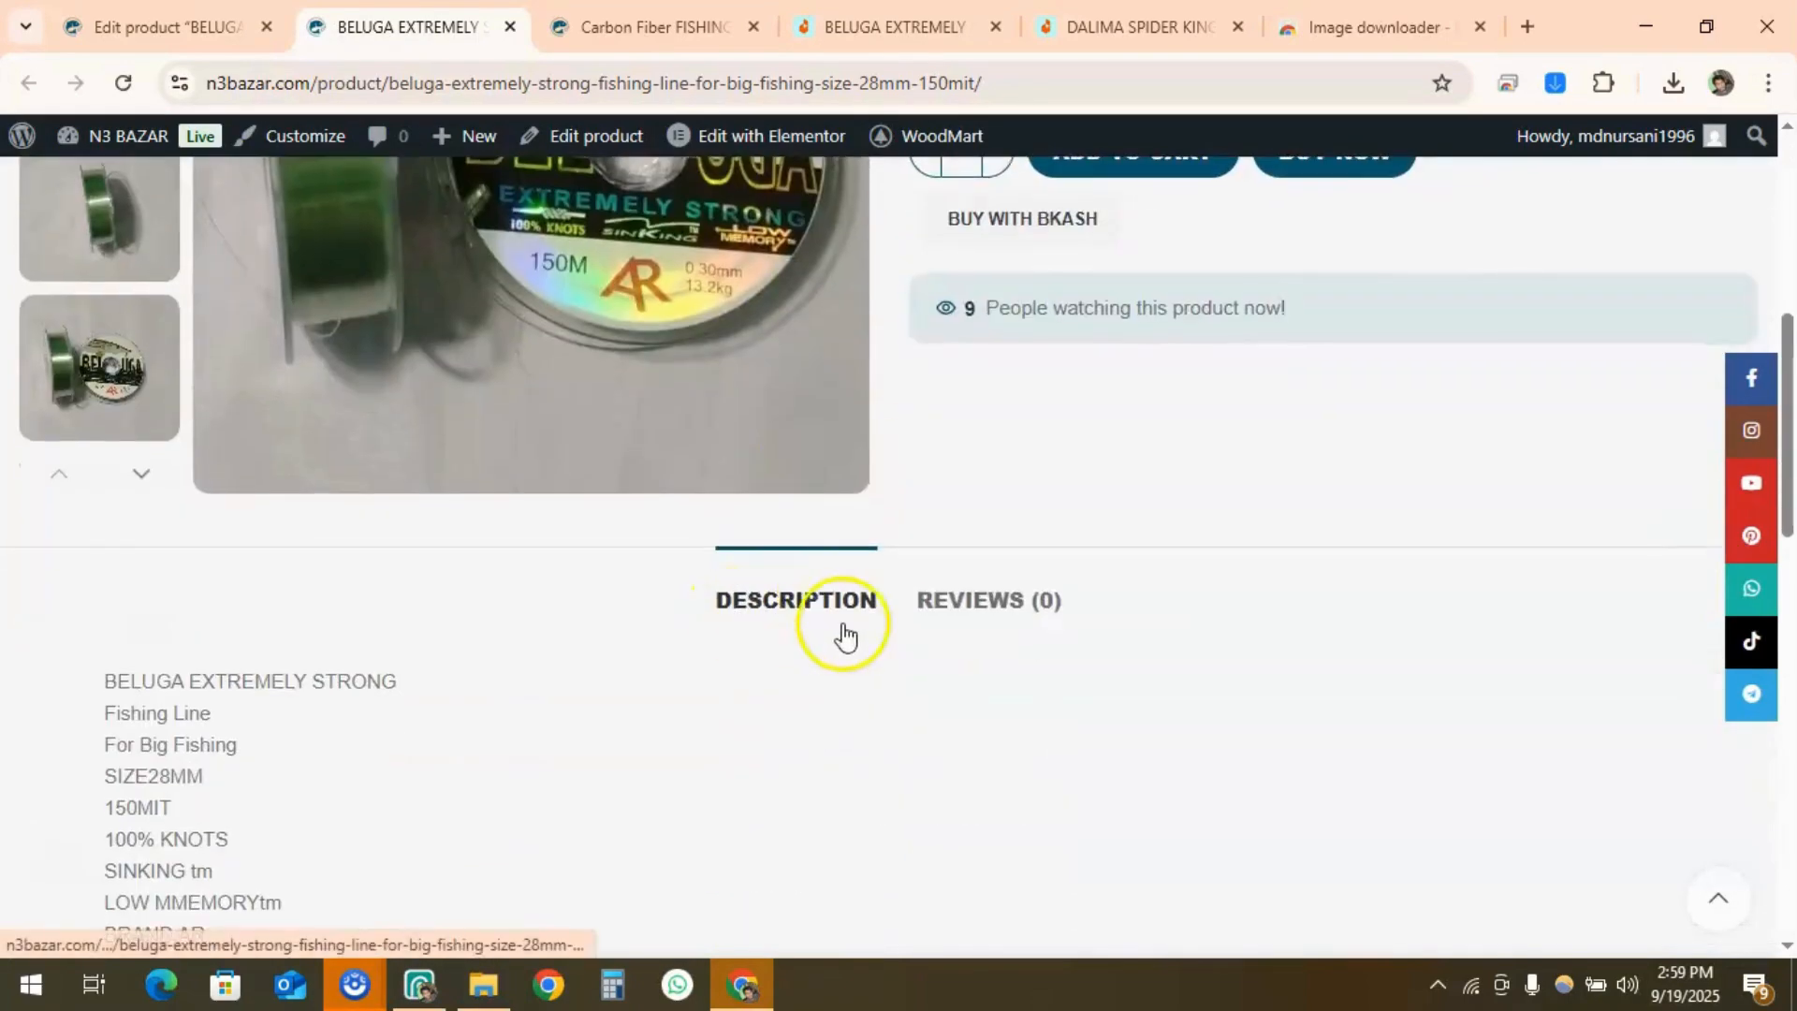
scroll(561, 655, up, 4)
scroll(814, 795, up, 10)
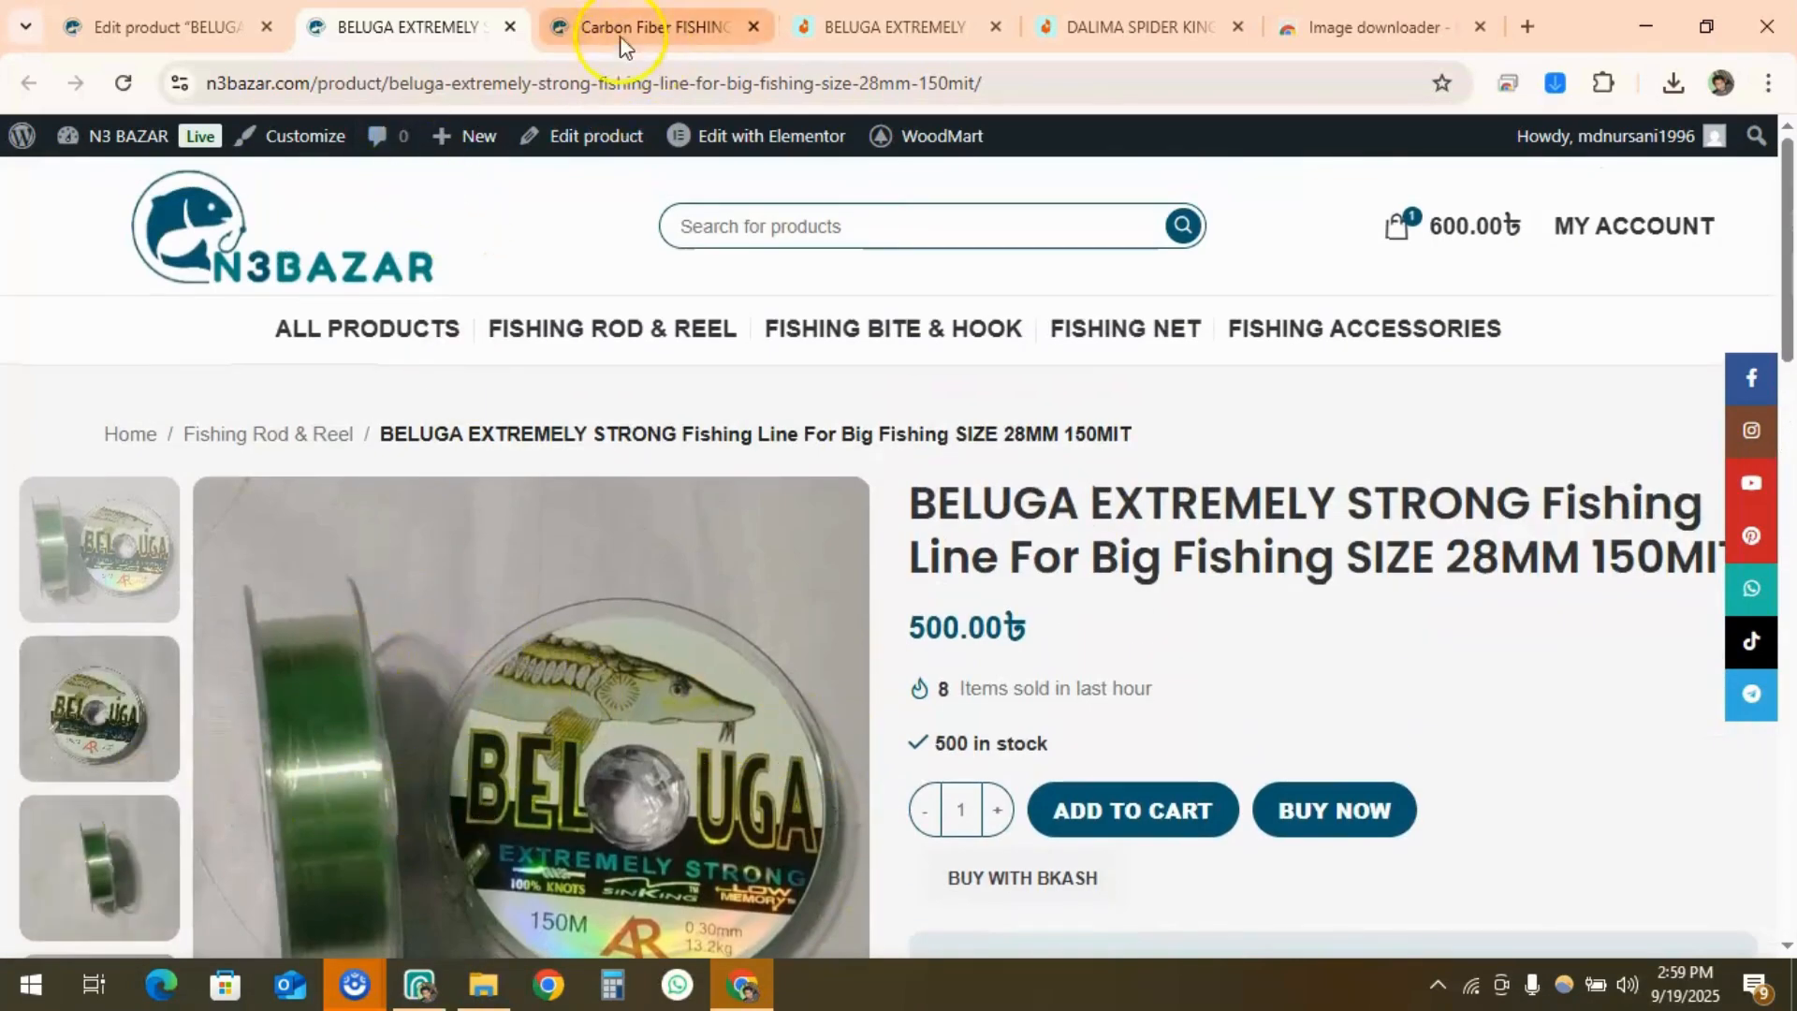
Close the Carbon Fiber fishing rod page and the Daraz Beluga listing
click(667, 31)
click(753, 27)
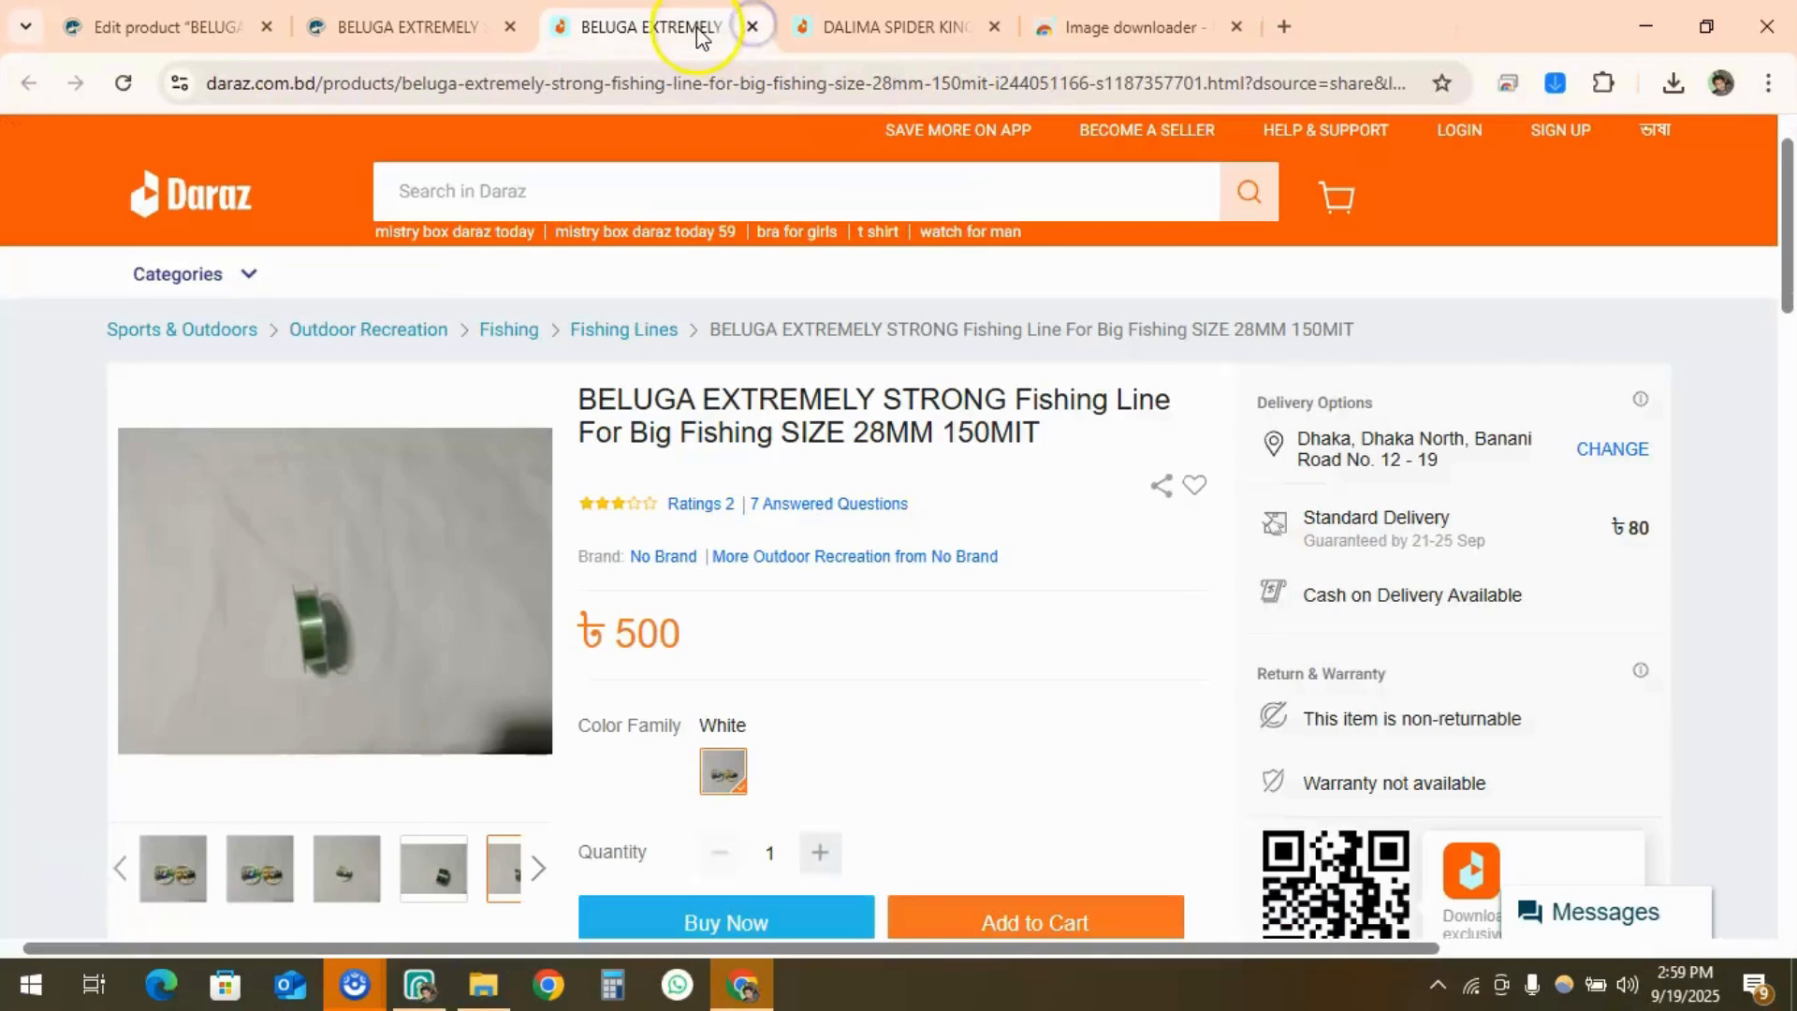
click(751, 26)
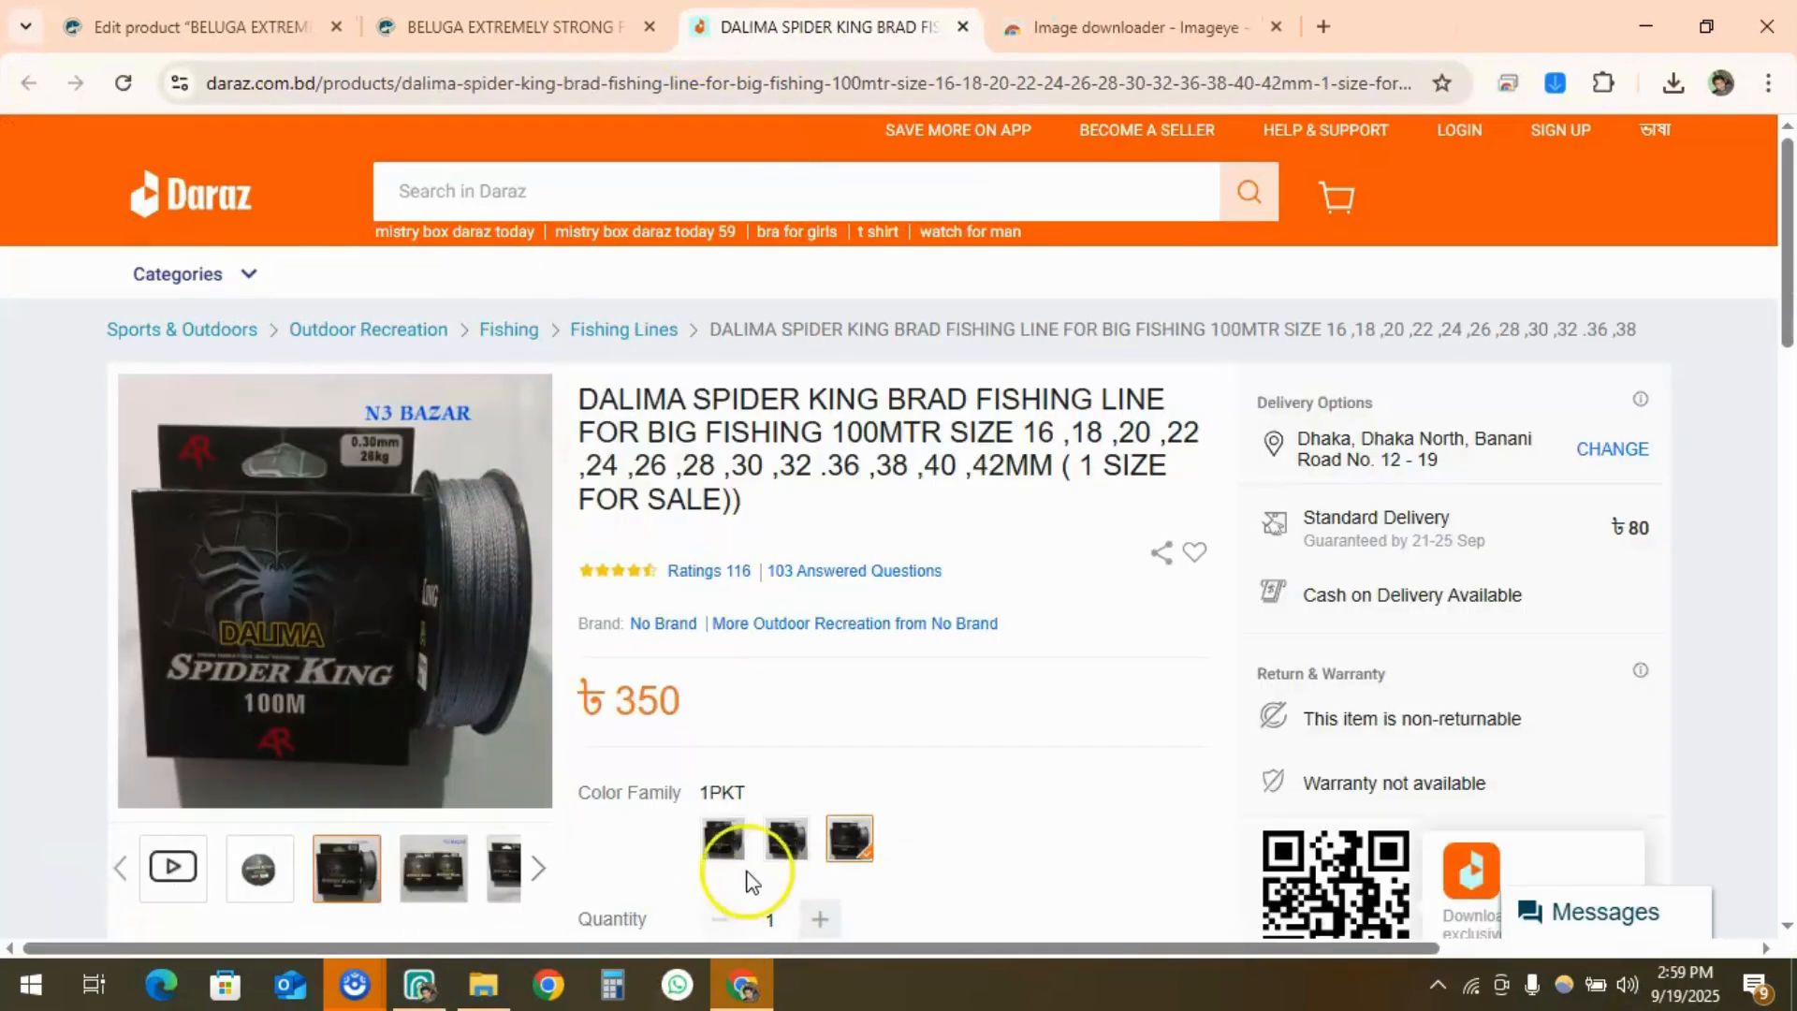
Check the packet variants in the Daraz DALIMA SPIDER KING listing, and return to the empty new product form
click(842, 847)
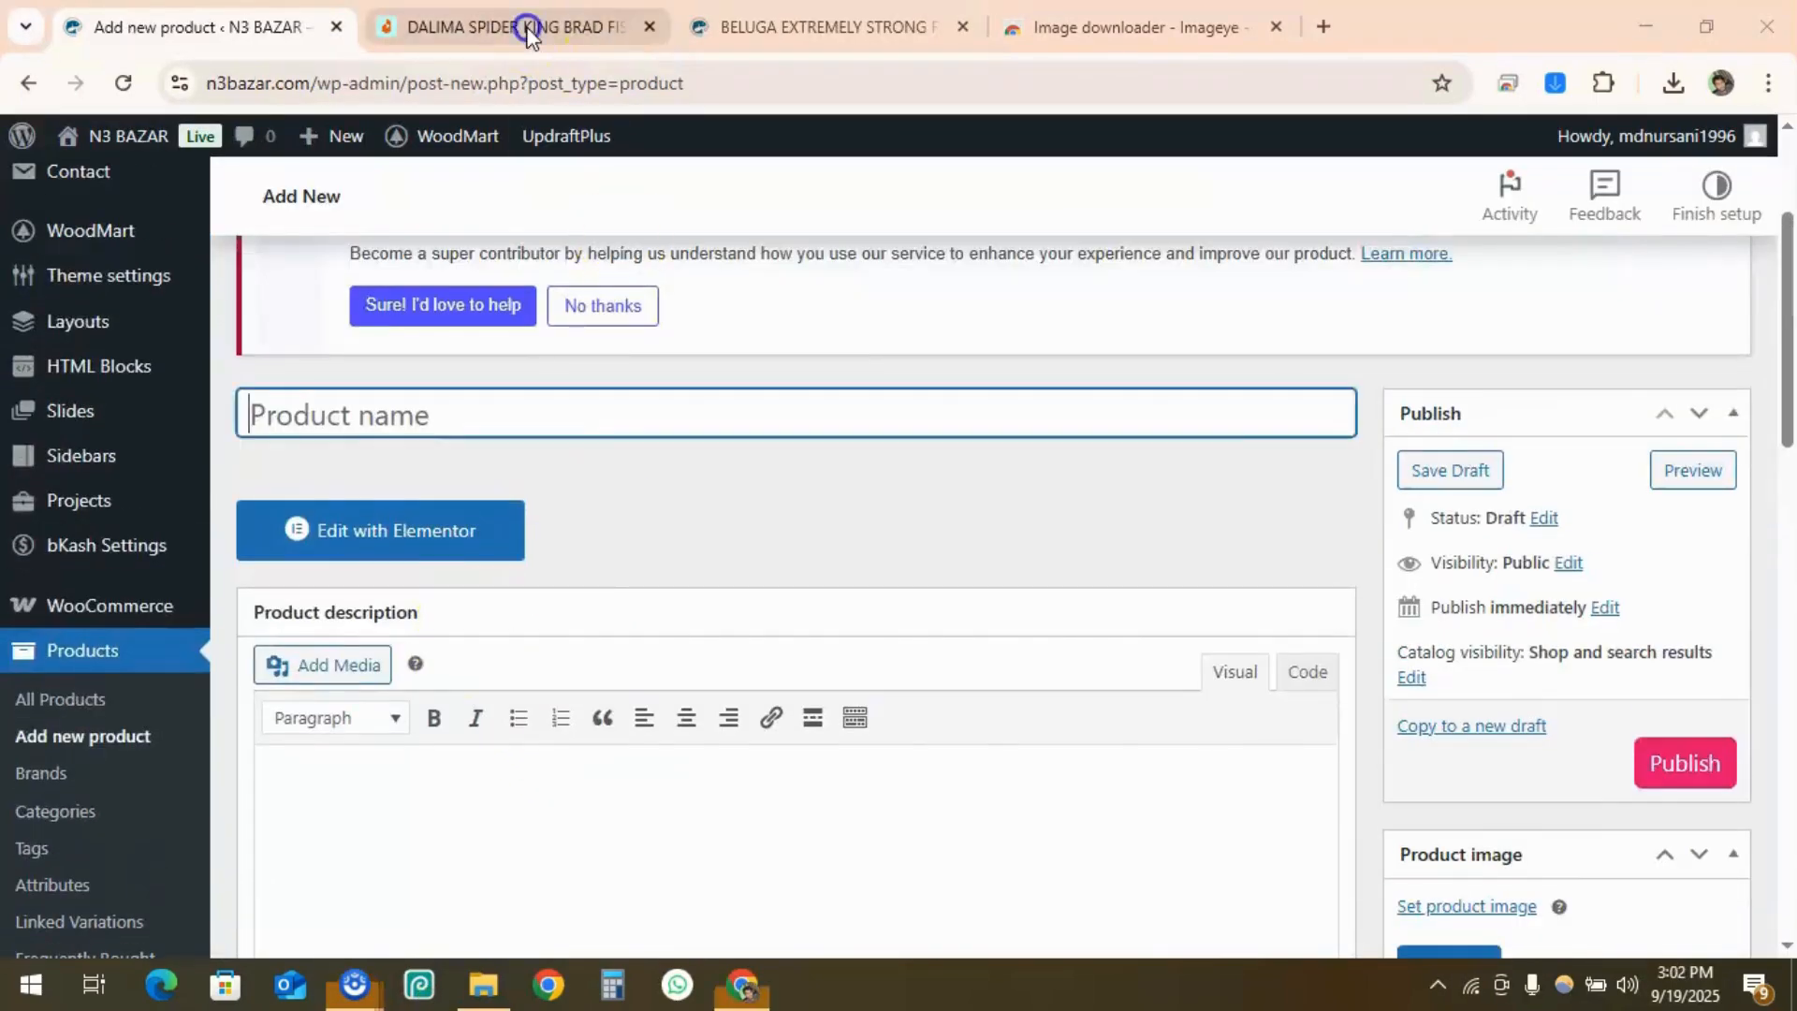
click(525, 27)
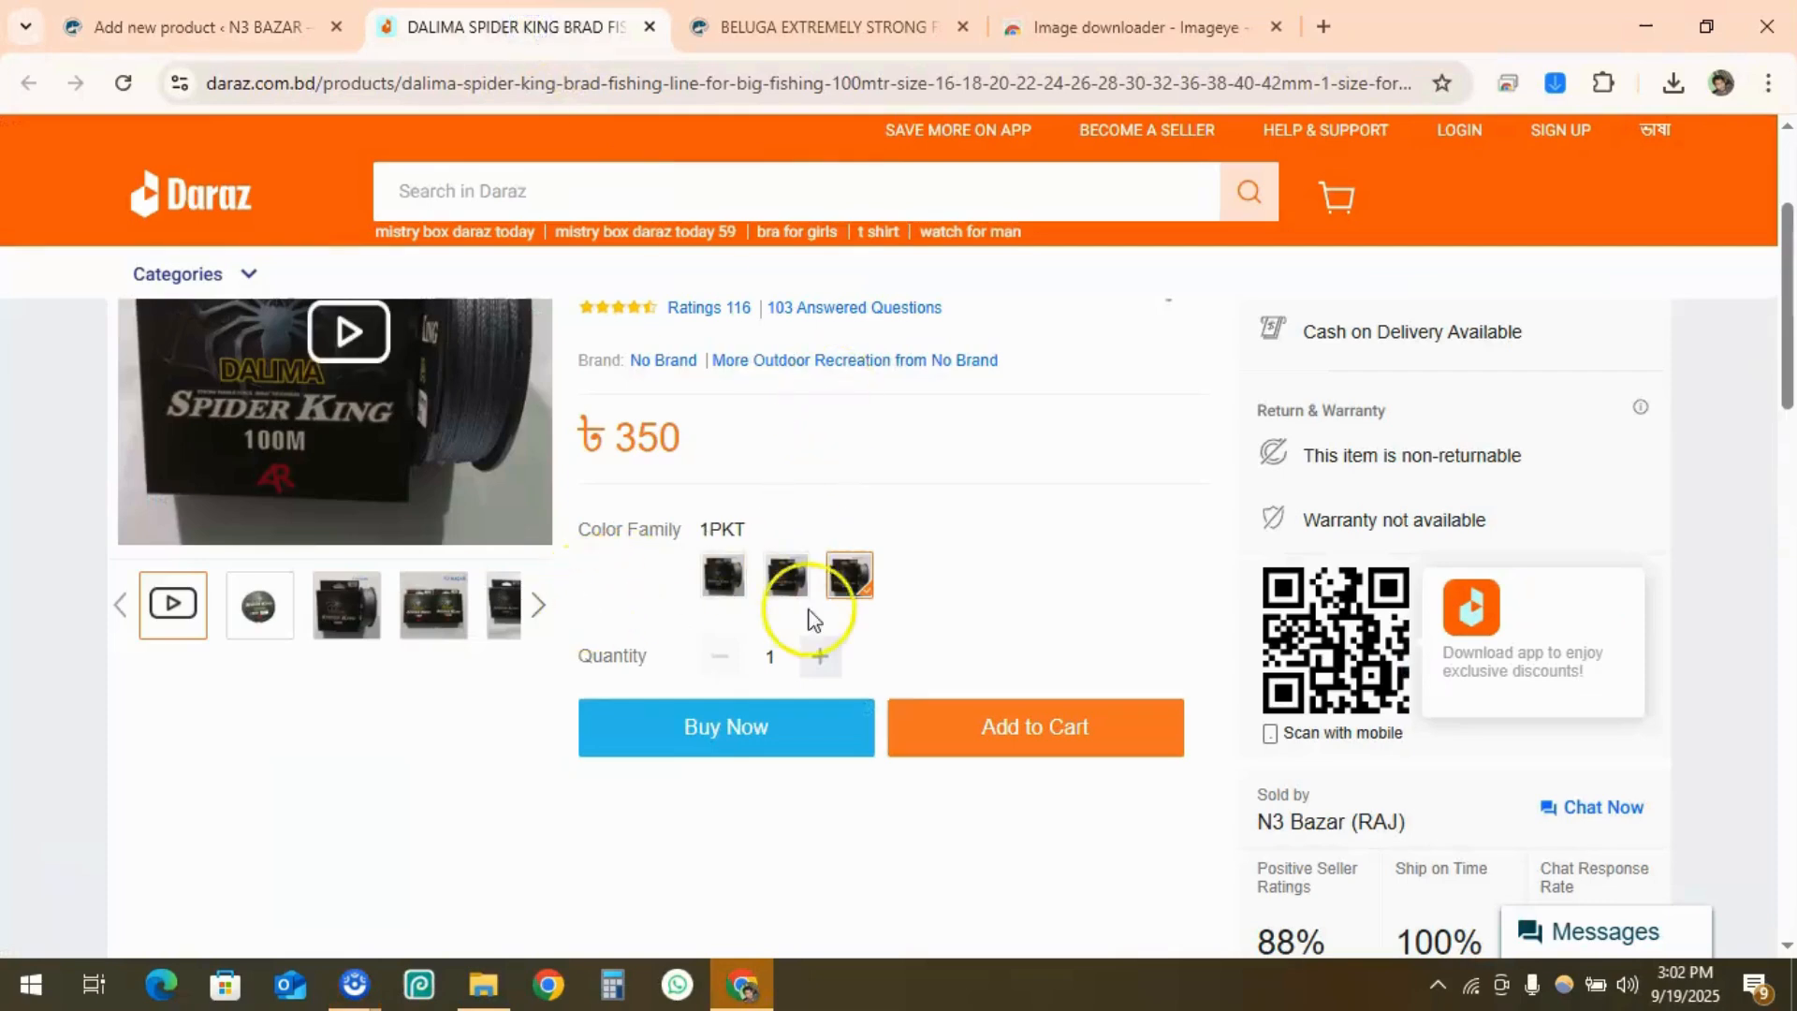
click(243, 26)
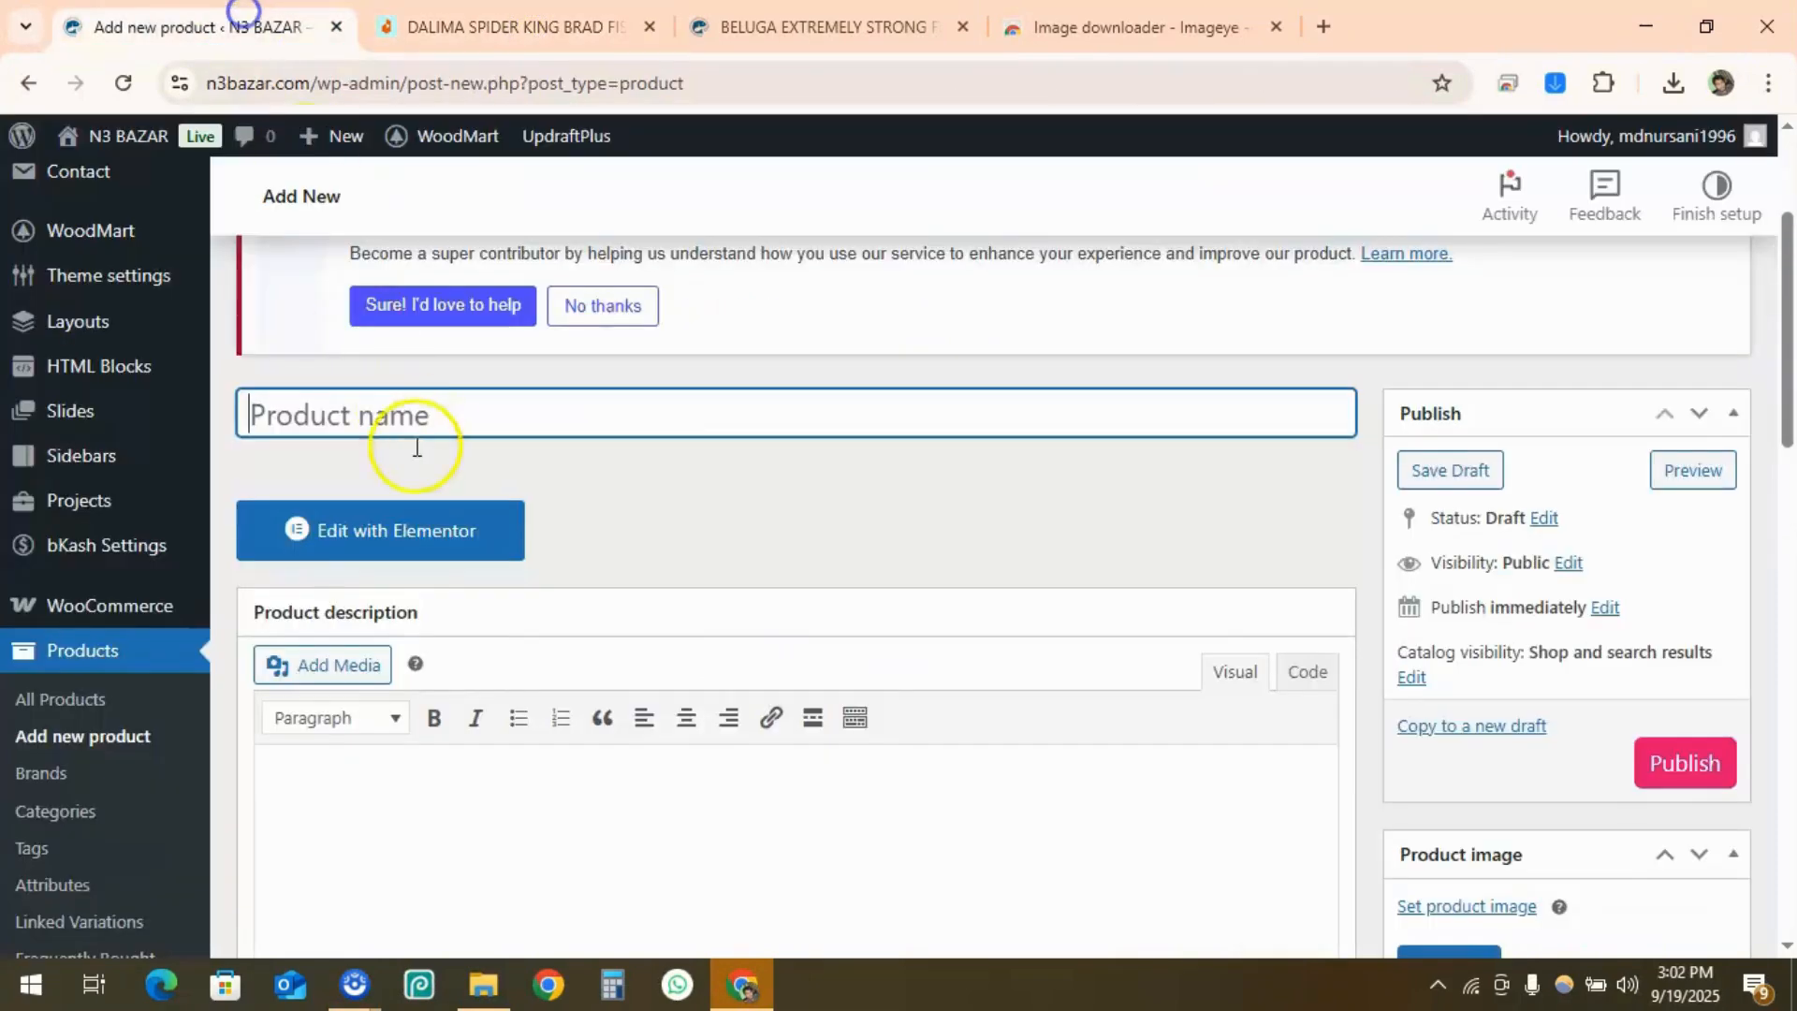
Open the store's product attributes page with the form for adding a new attribute
scroll(472, 431, down, 3)
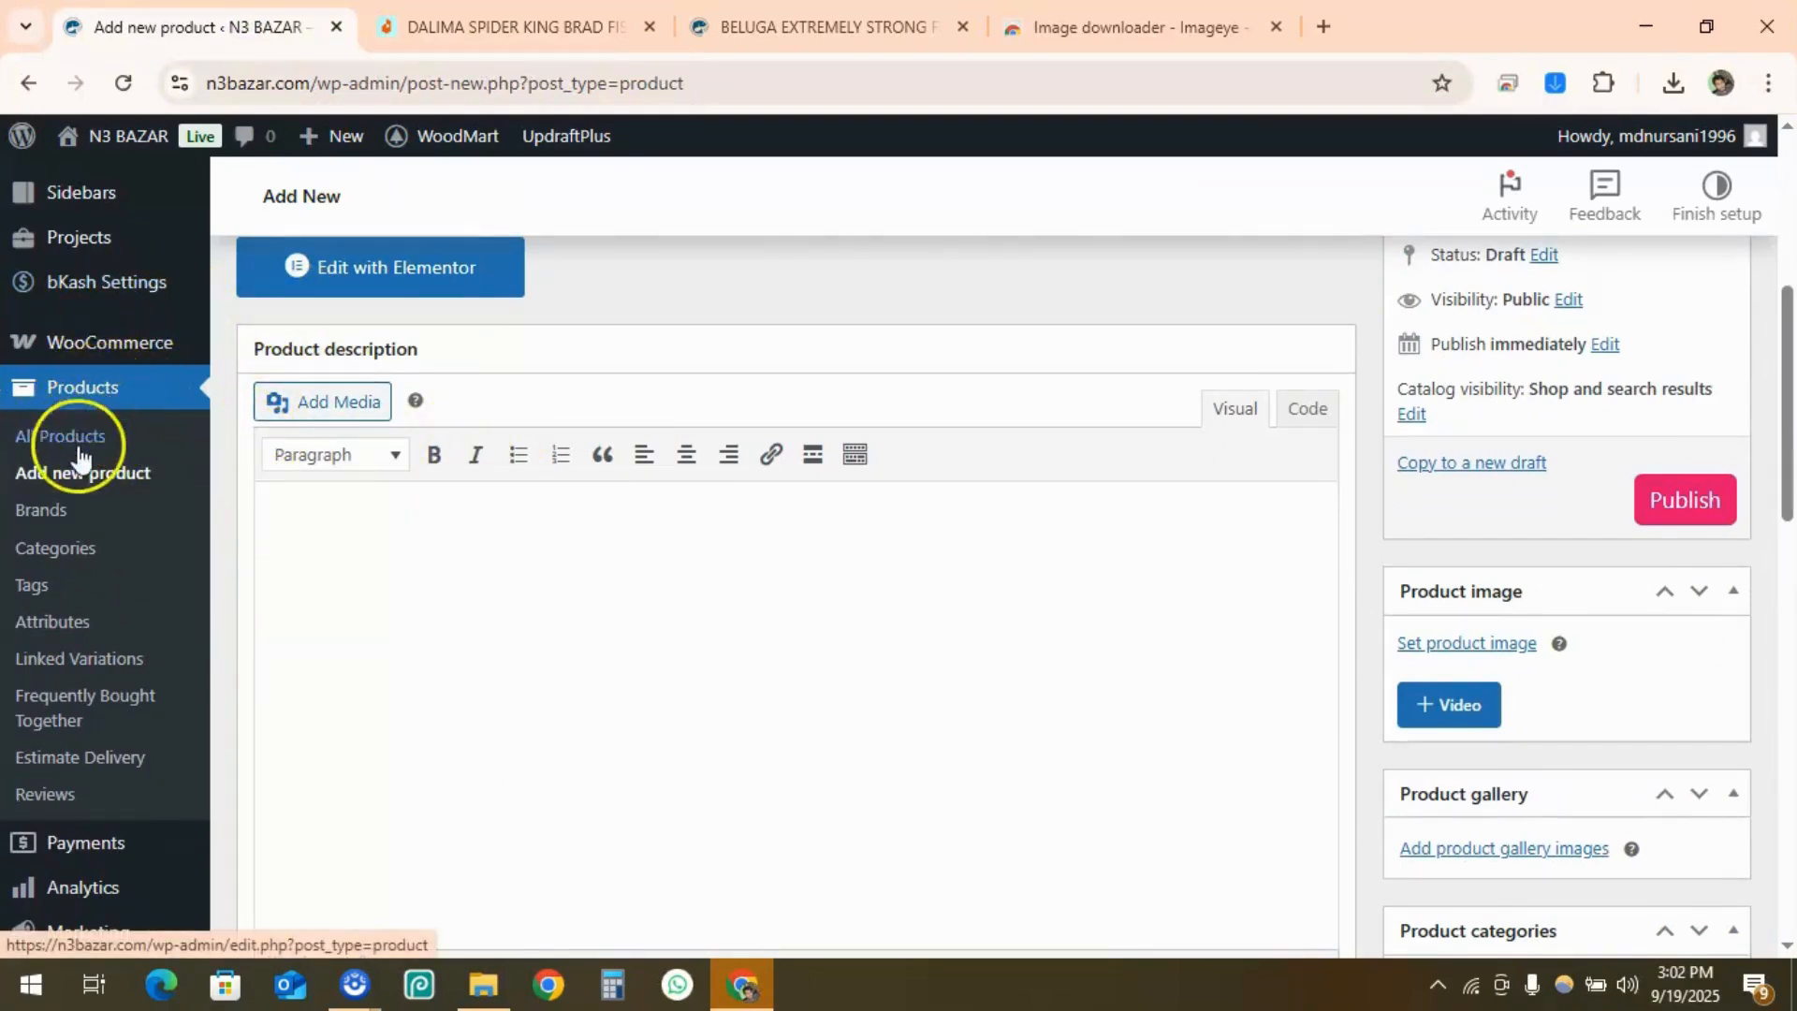
click(57, 626)
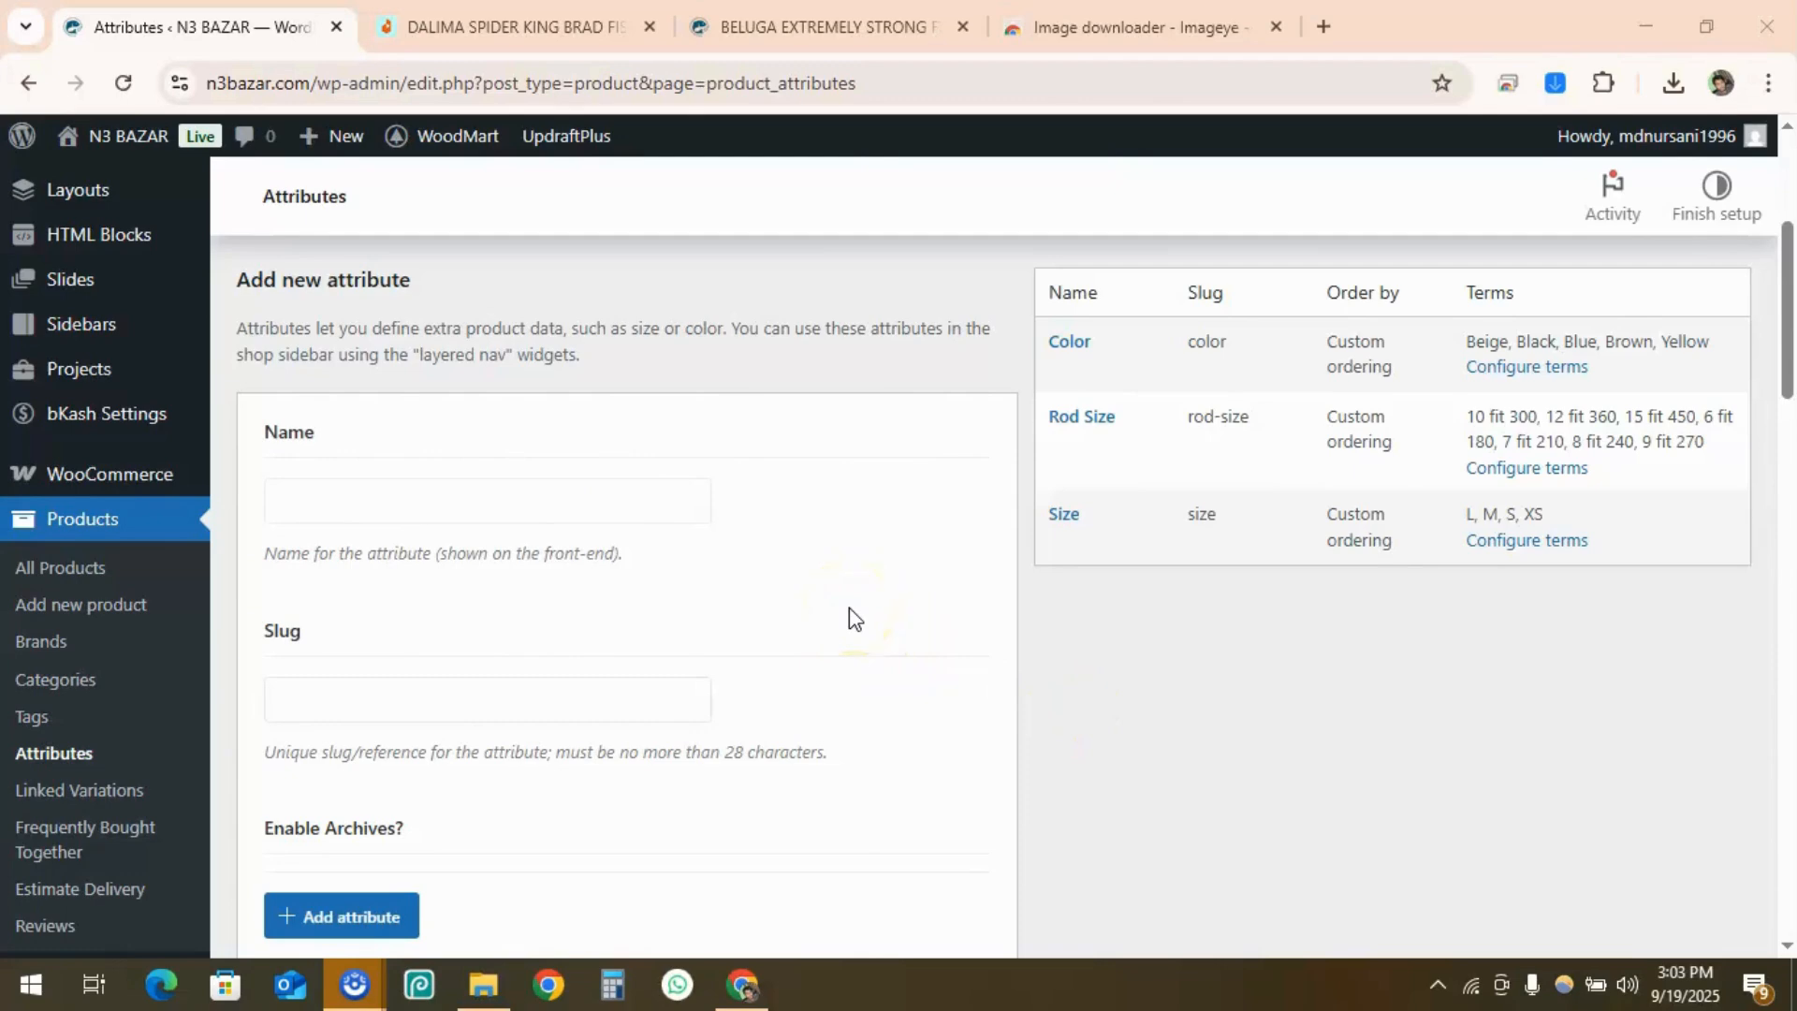
drag(330, 284, 390, 277)
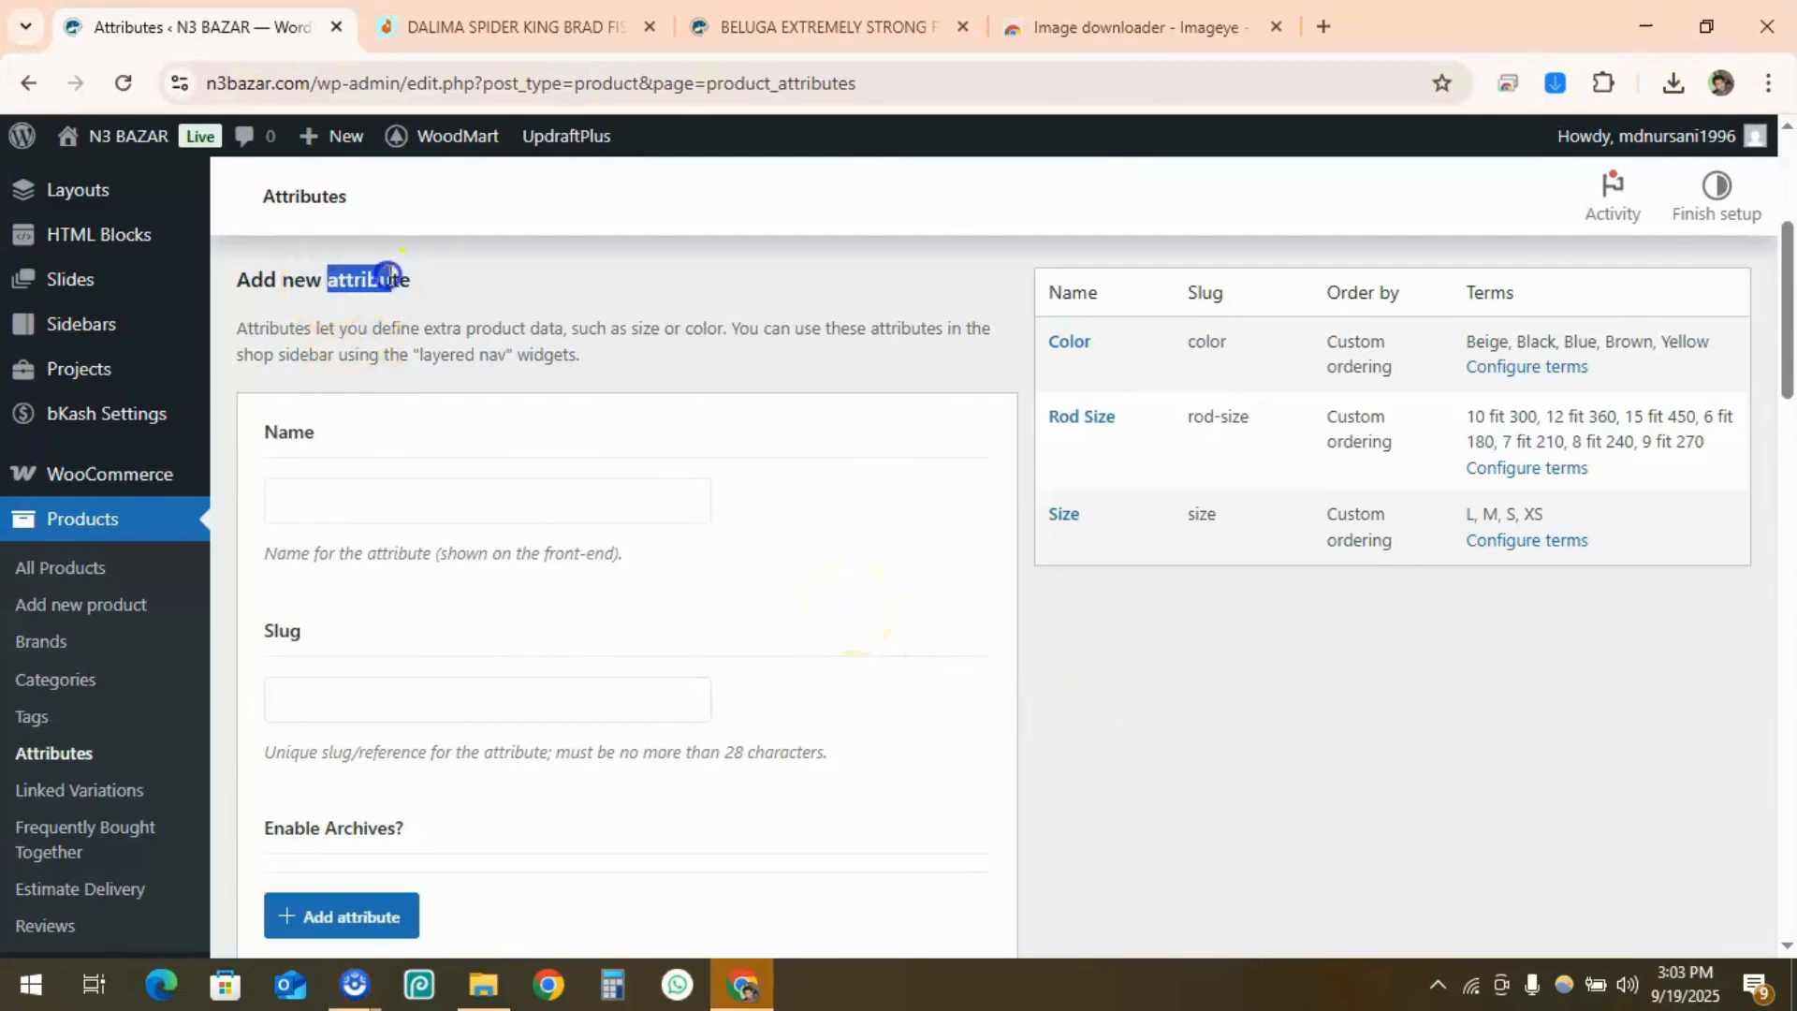
Review the Color Family variants of the Dalima listing on Daraz, and return to the attribute form
click(536, 21)
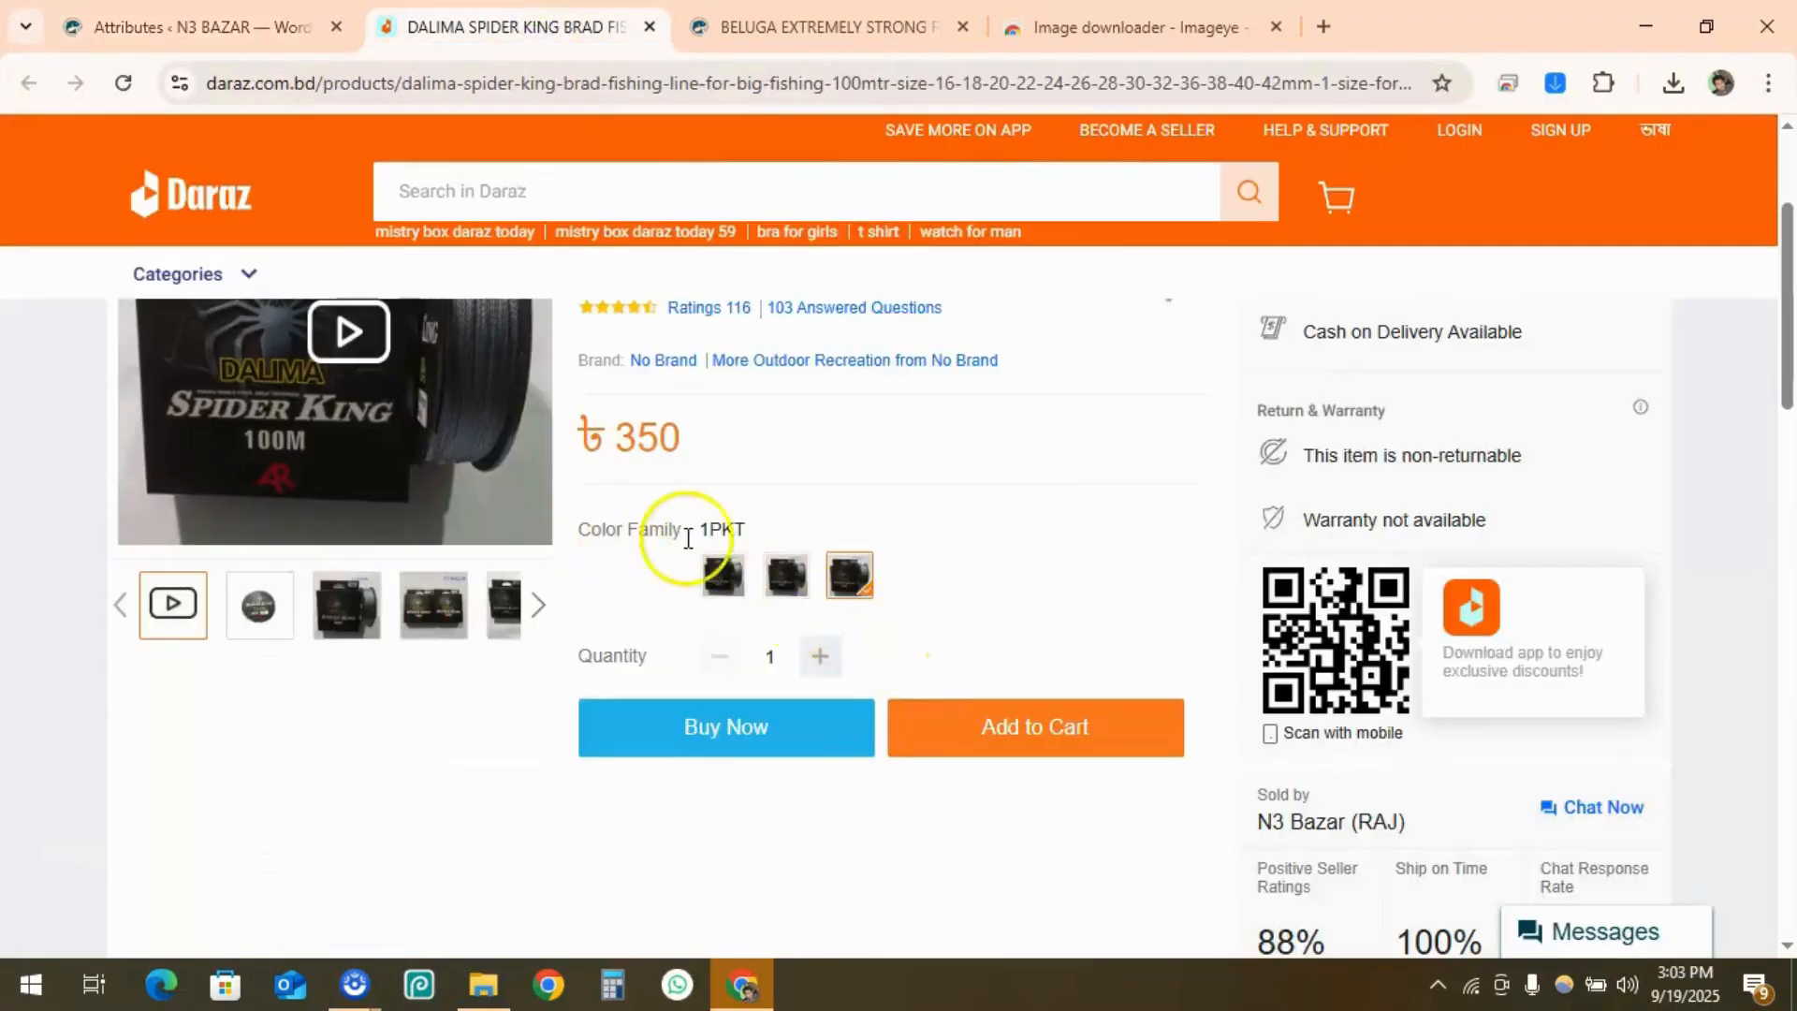
click(583, 541)
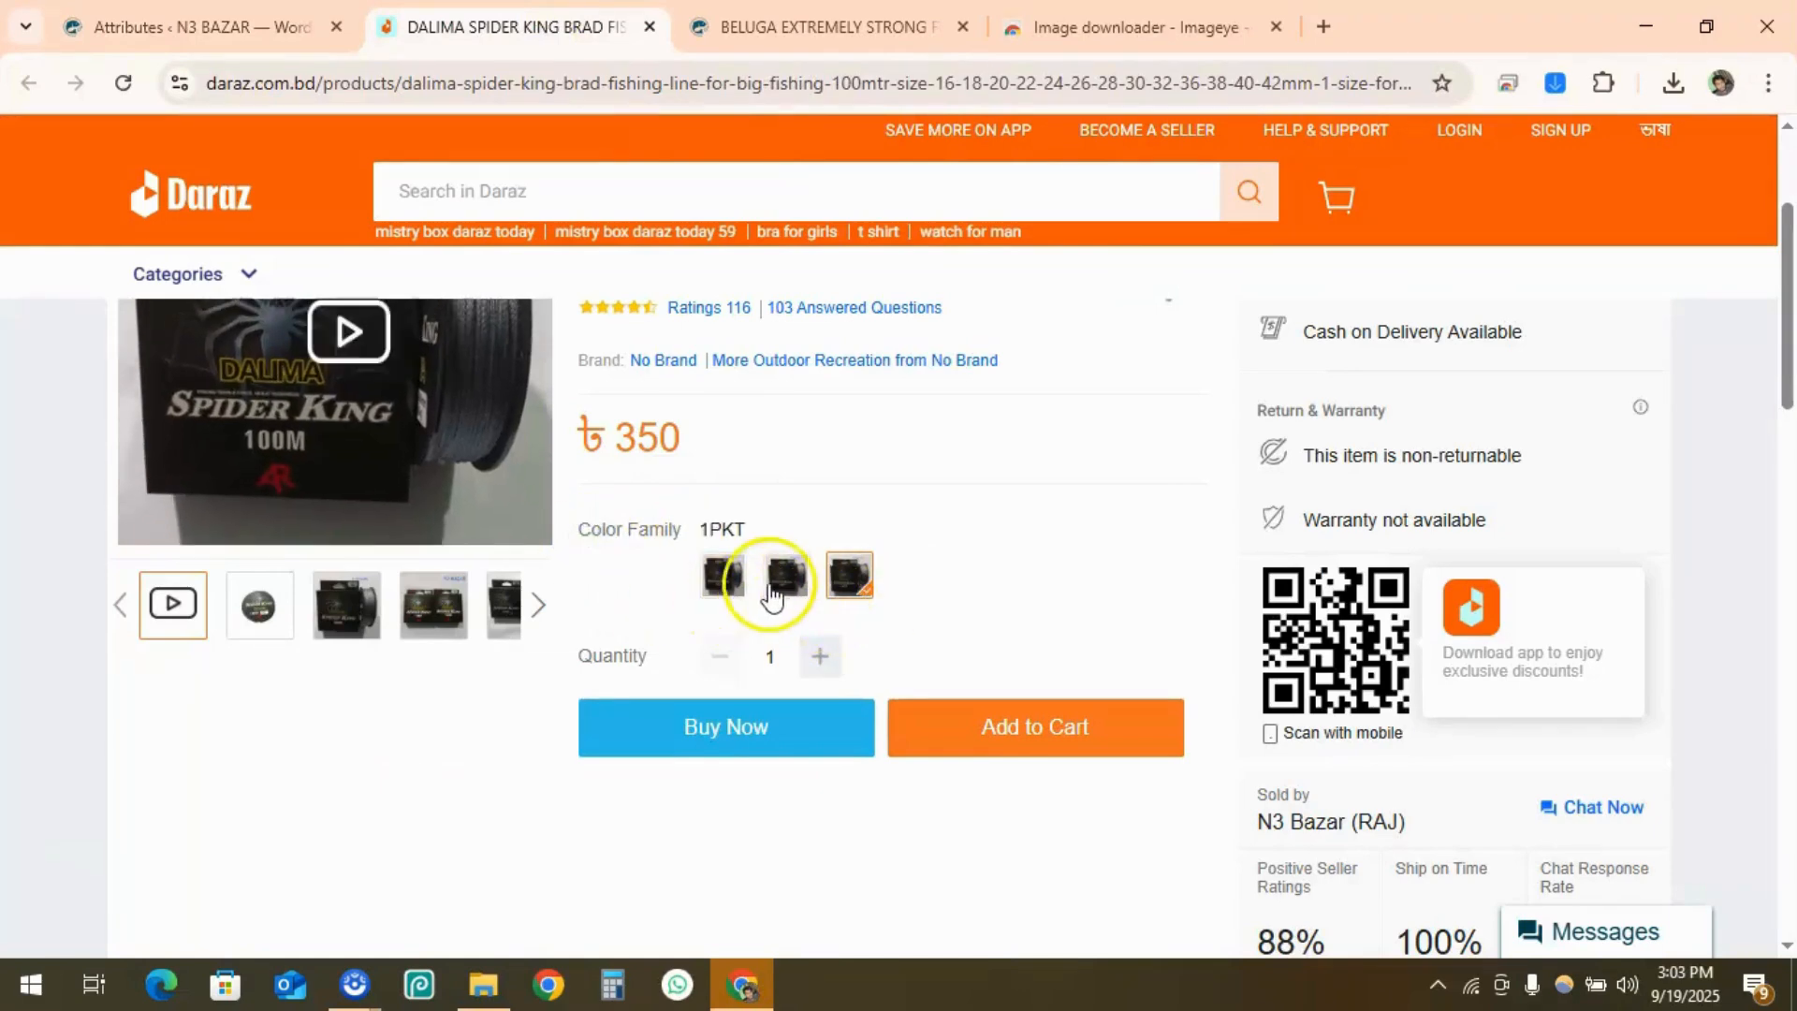
click(217, 19)
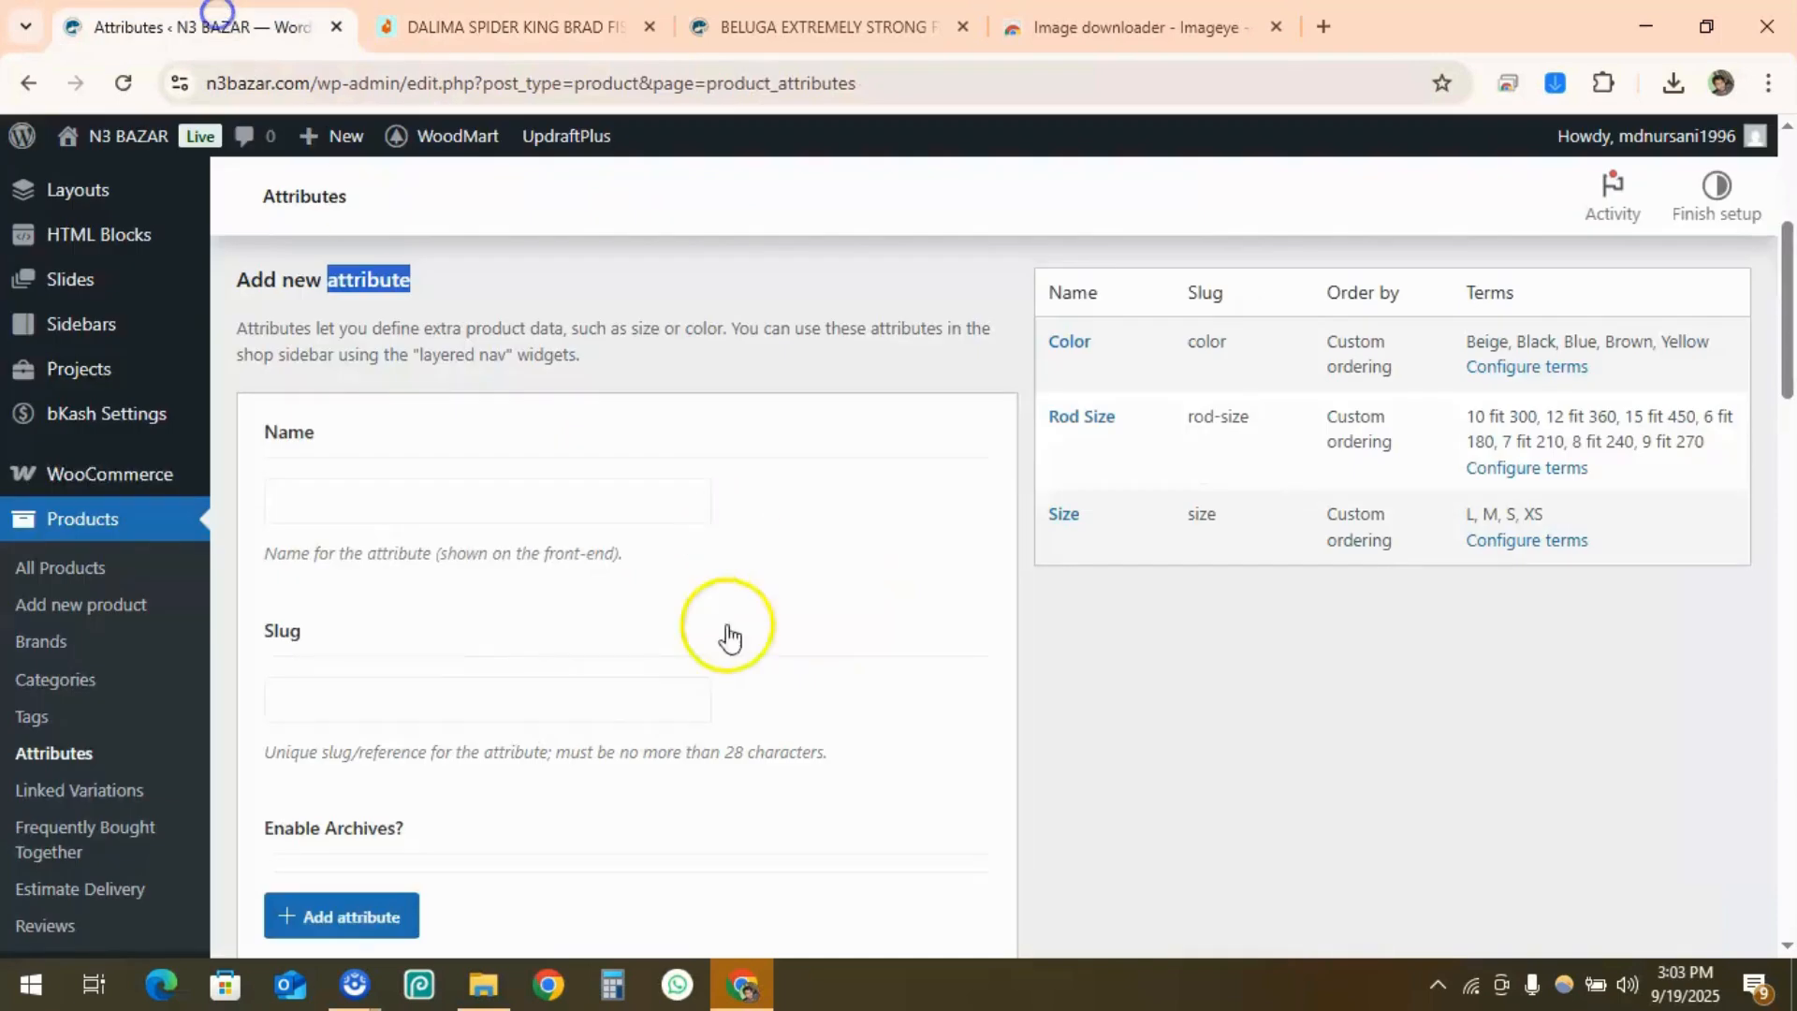
Name the new product attribute Packet
click(335, 501)
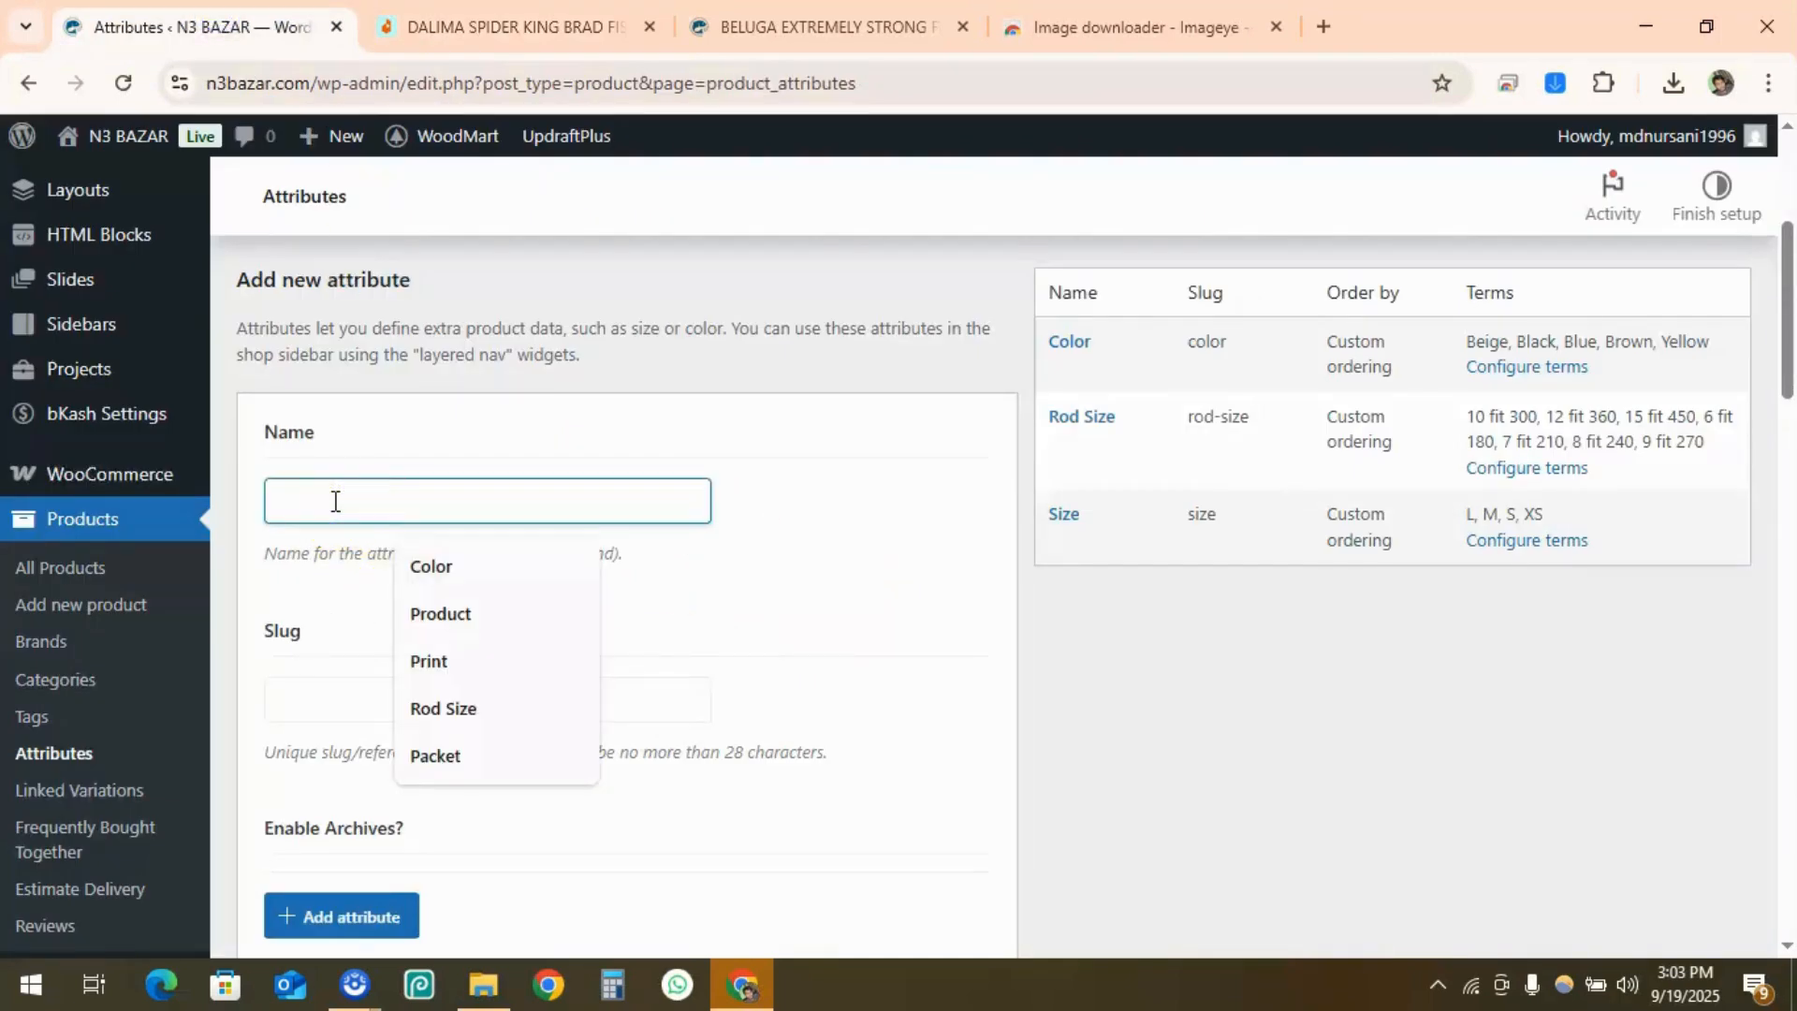
scroll(335, 501, down, 2)
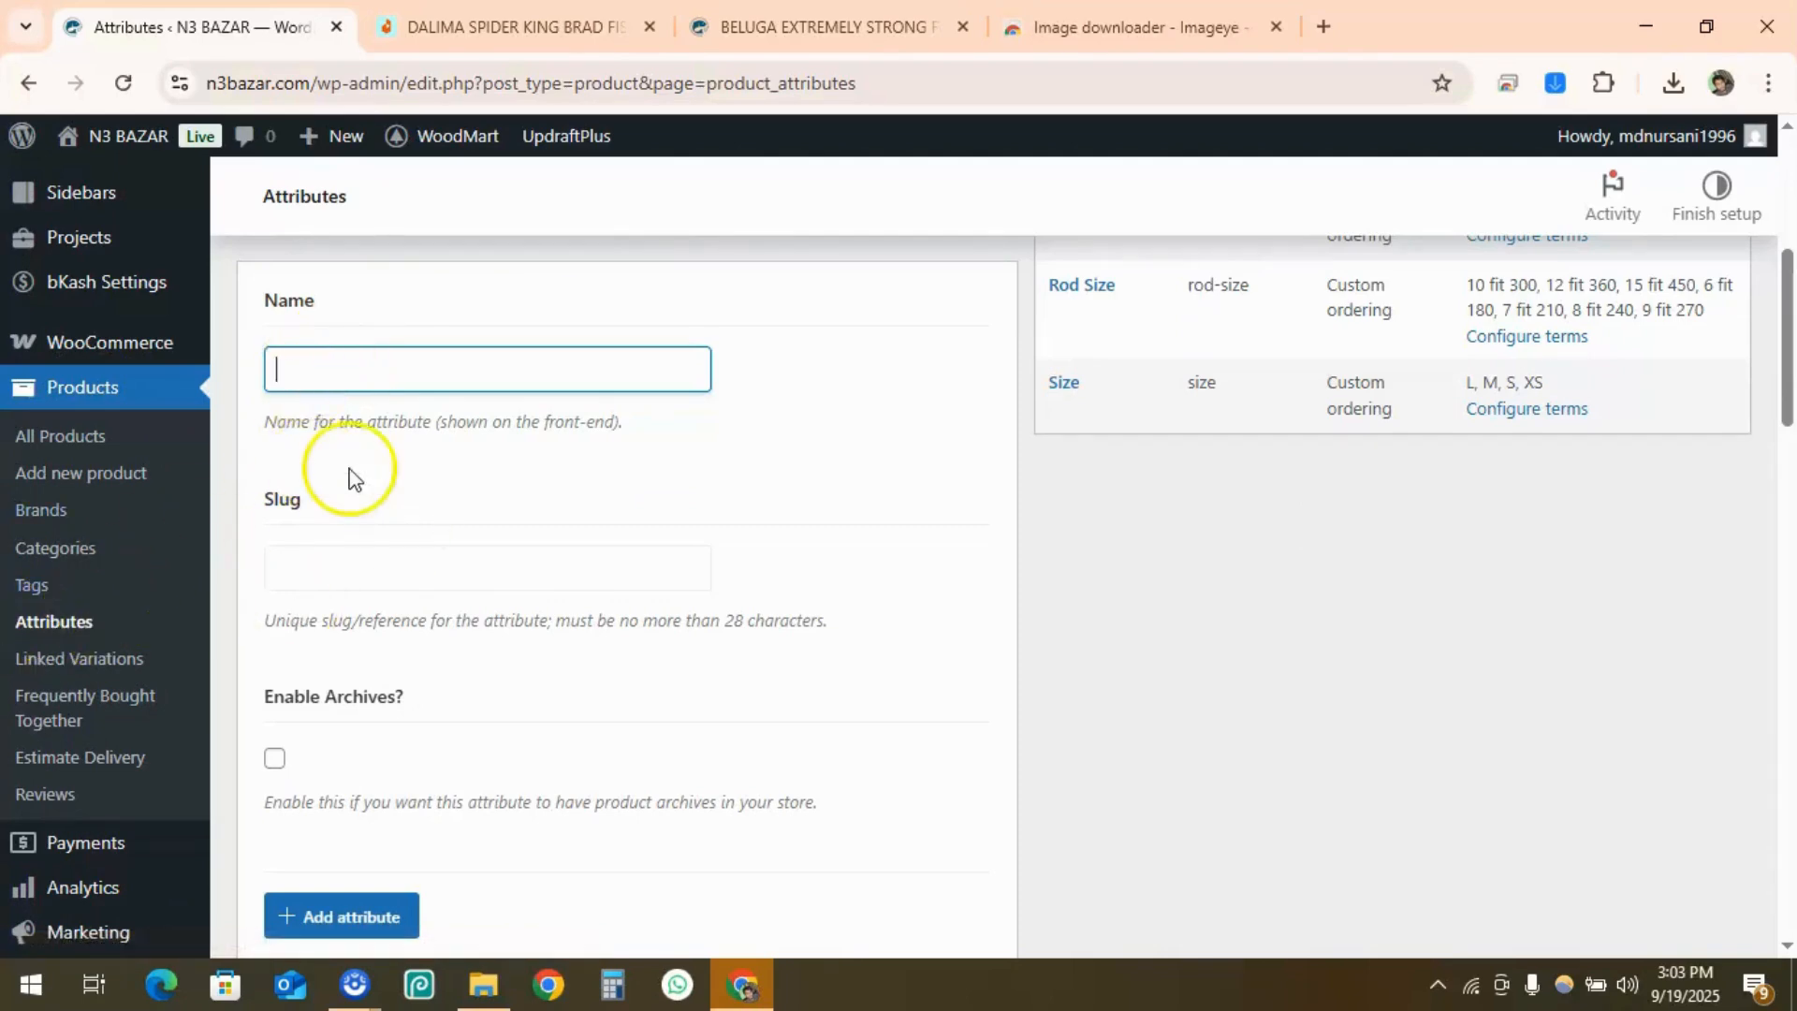
scroll(356, 486, up, 3)
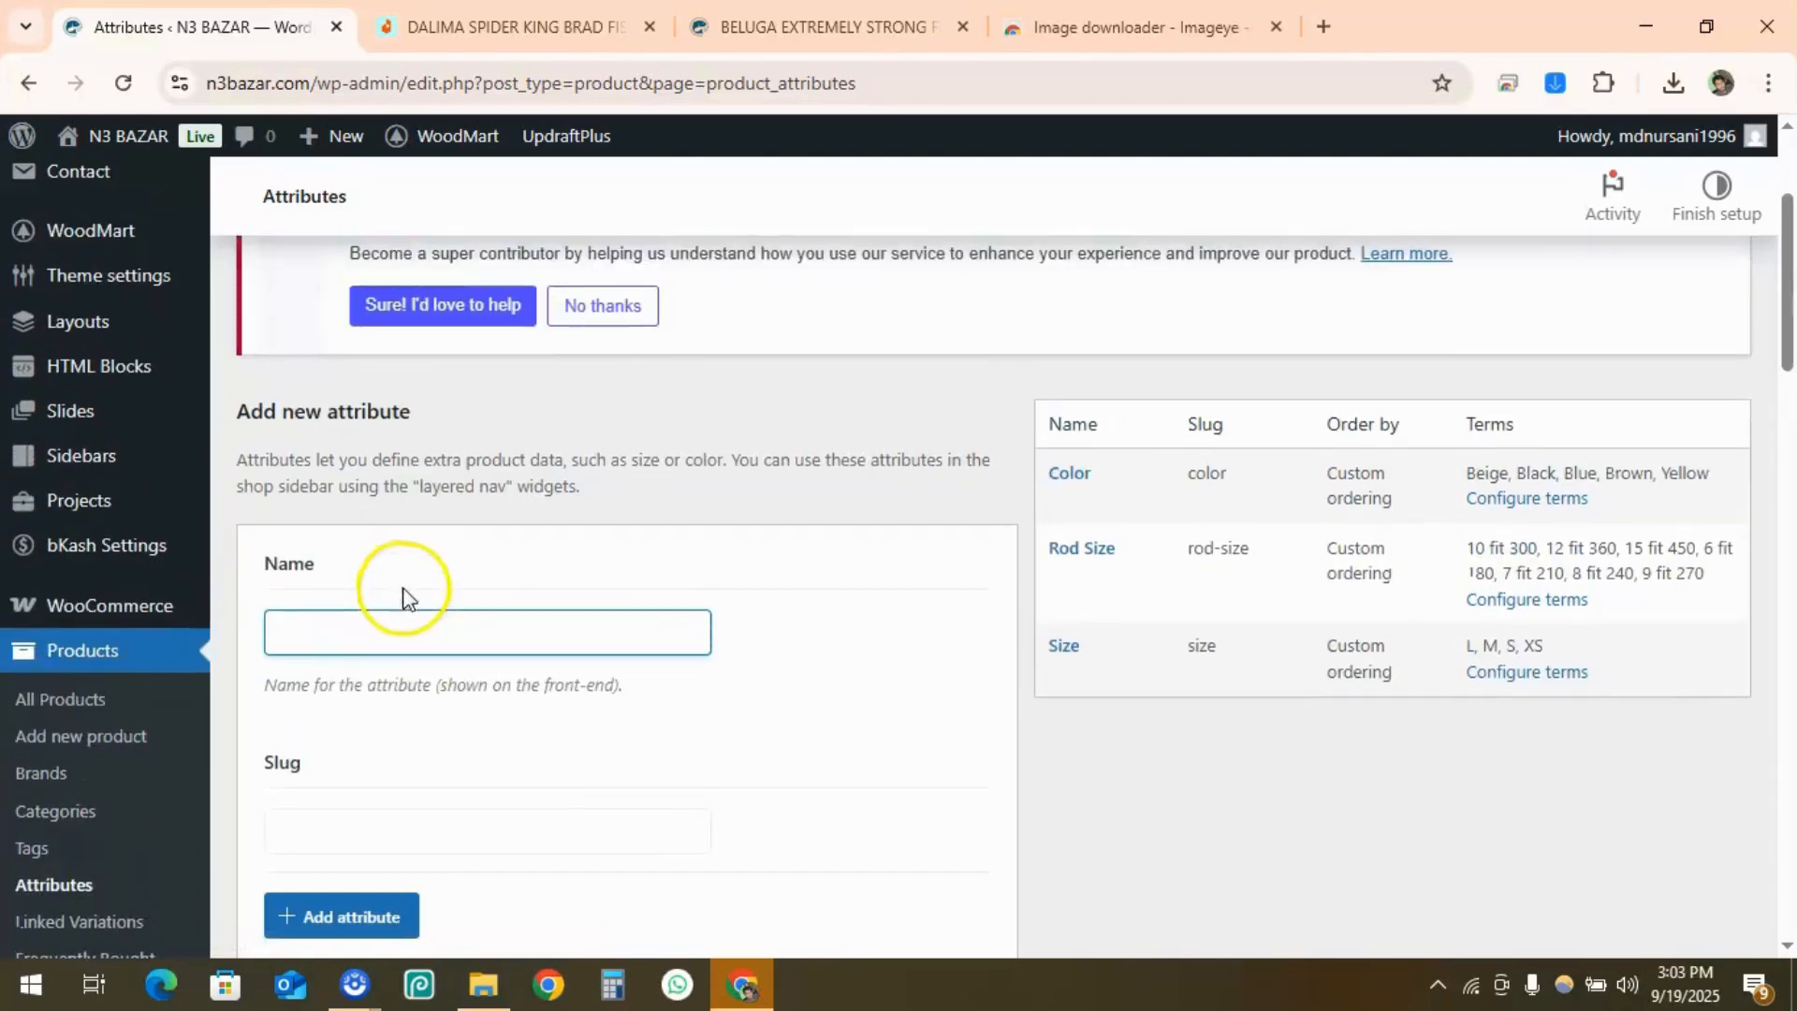
click(297, 637)
text(P)
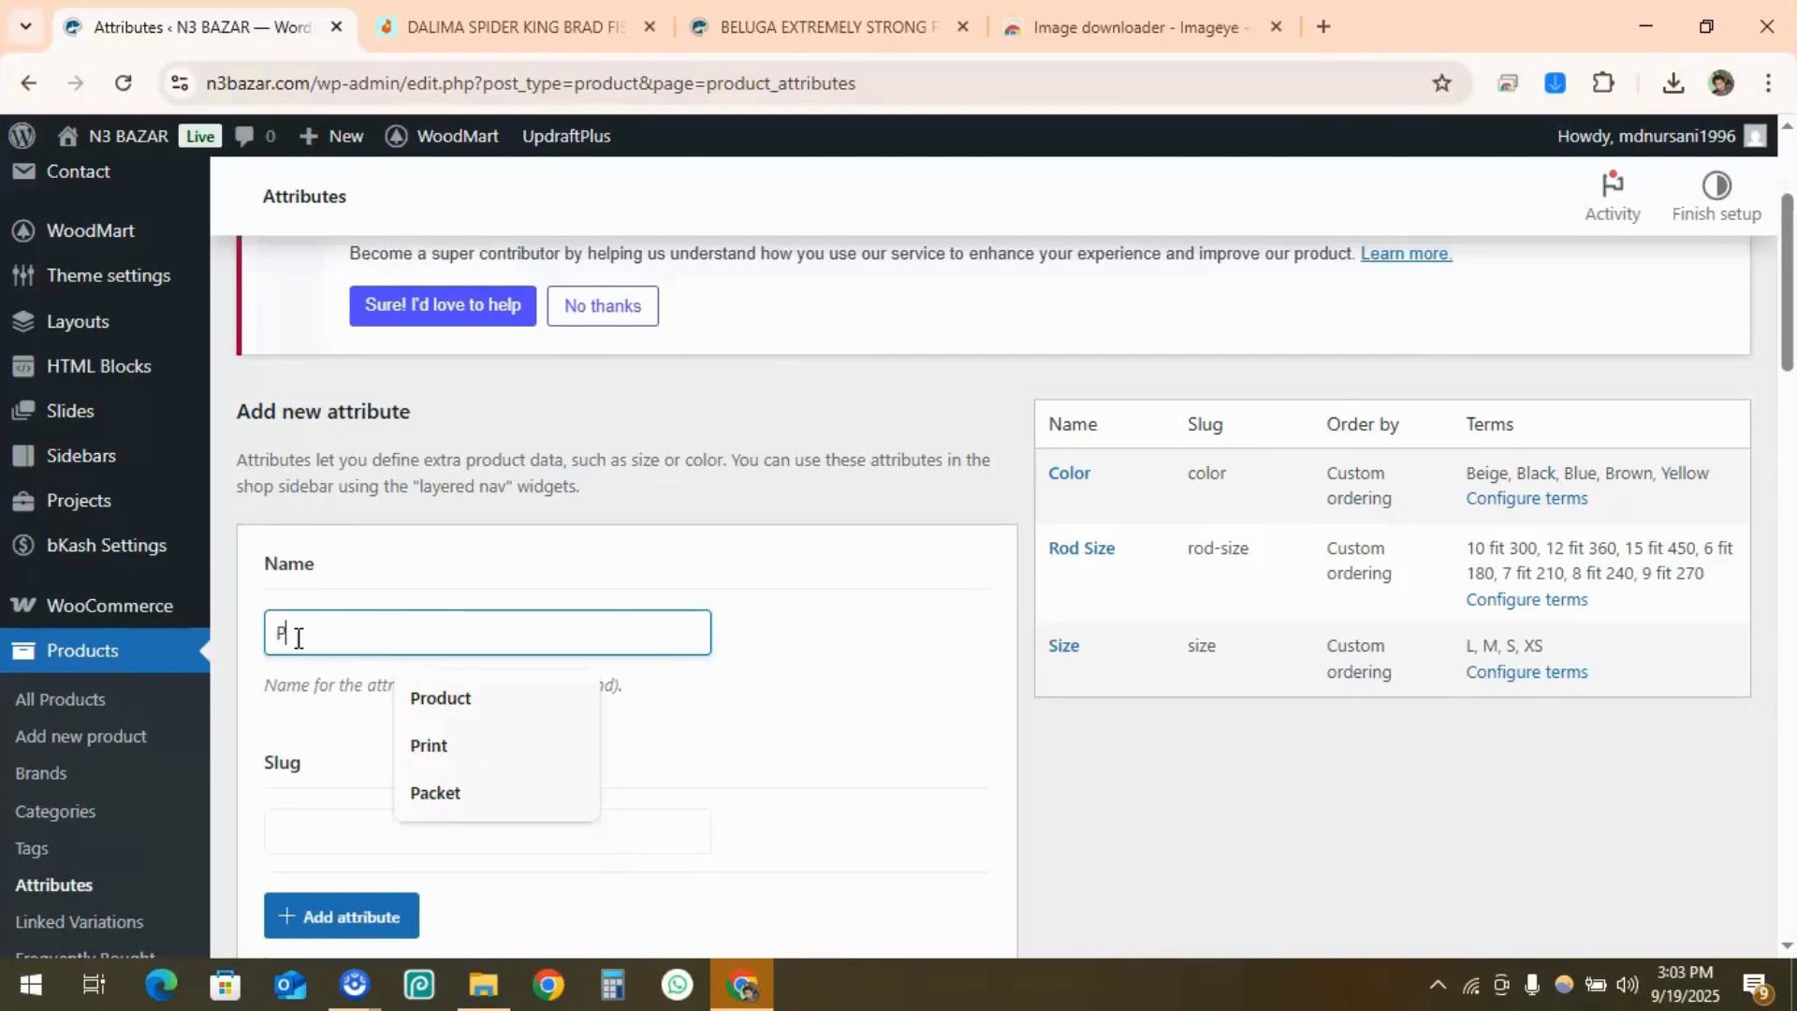
text(acket)
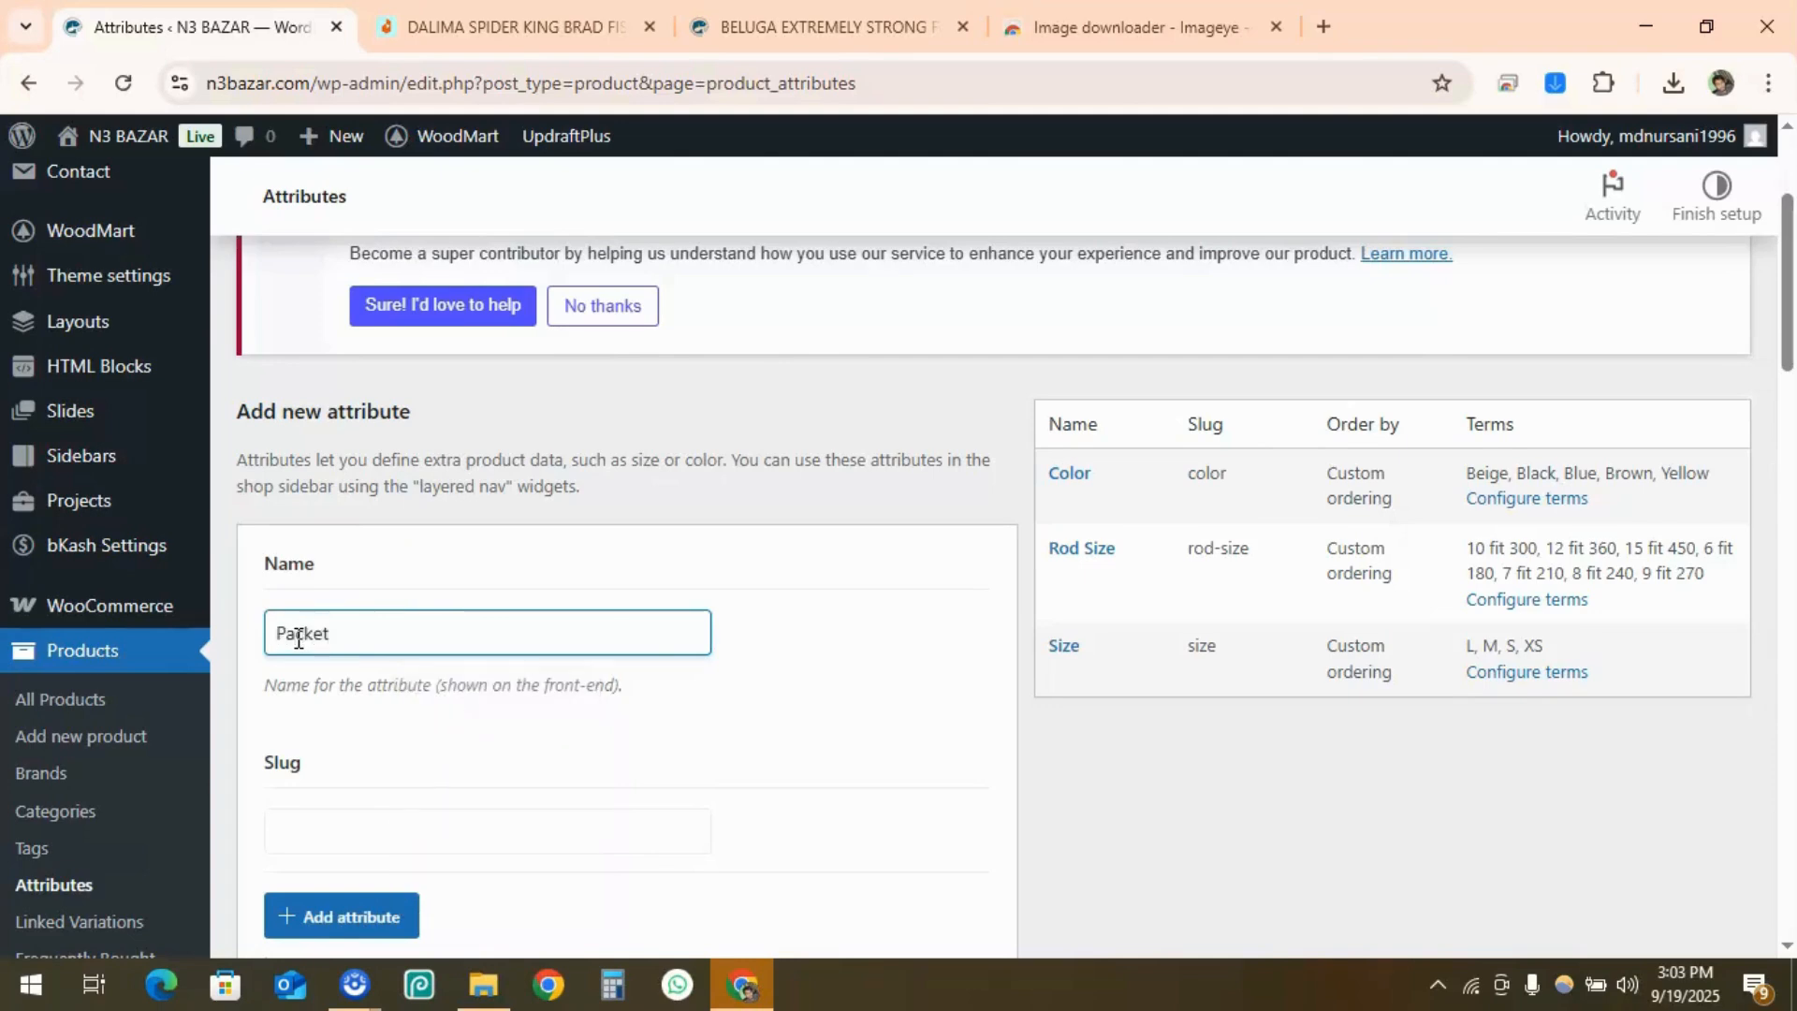
Examine the sort order and swatch settings of the Packet attribute, and compare with the Beluga product page and the Dalima listing's variants
scroll(301, 633, down, 10)
scroll(358, 646, down, 3)
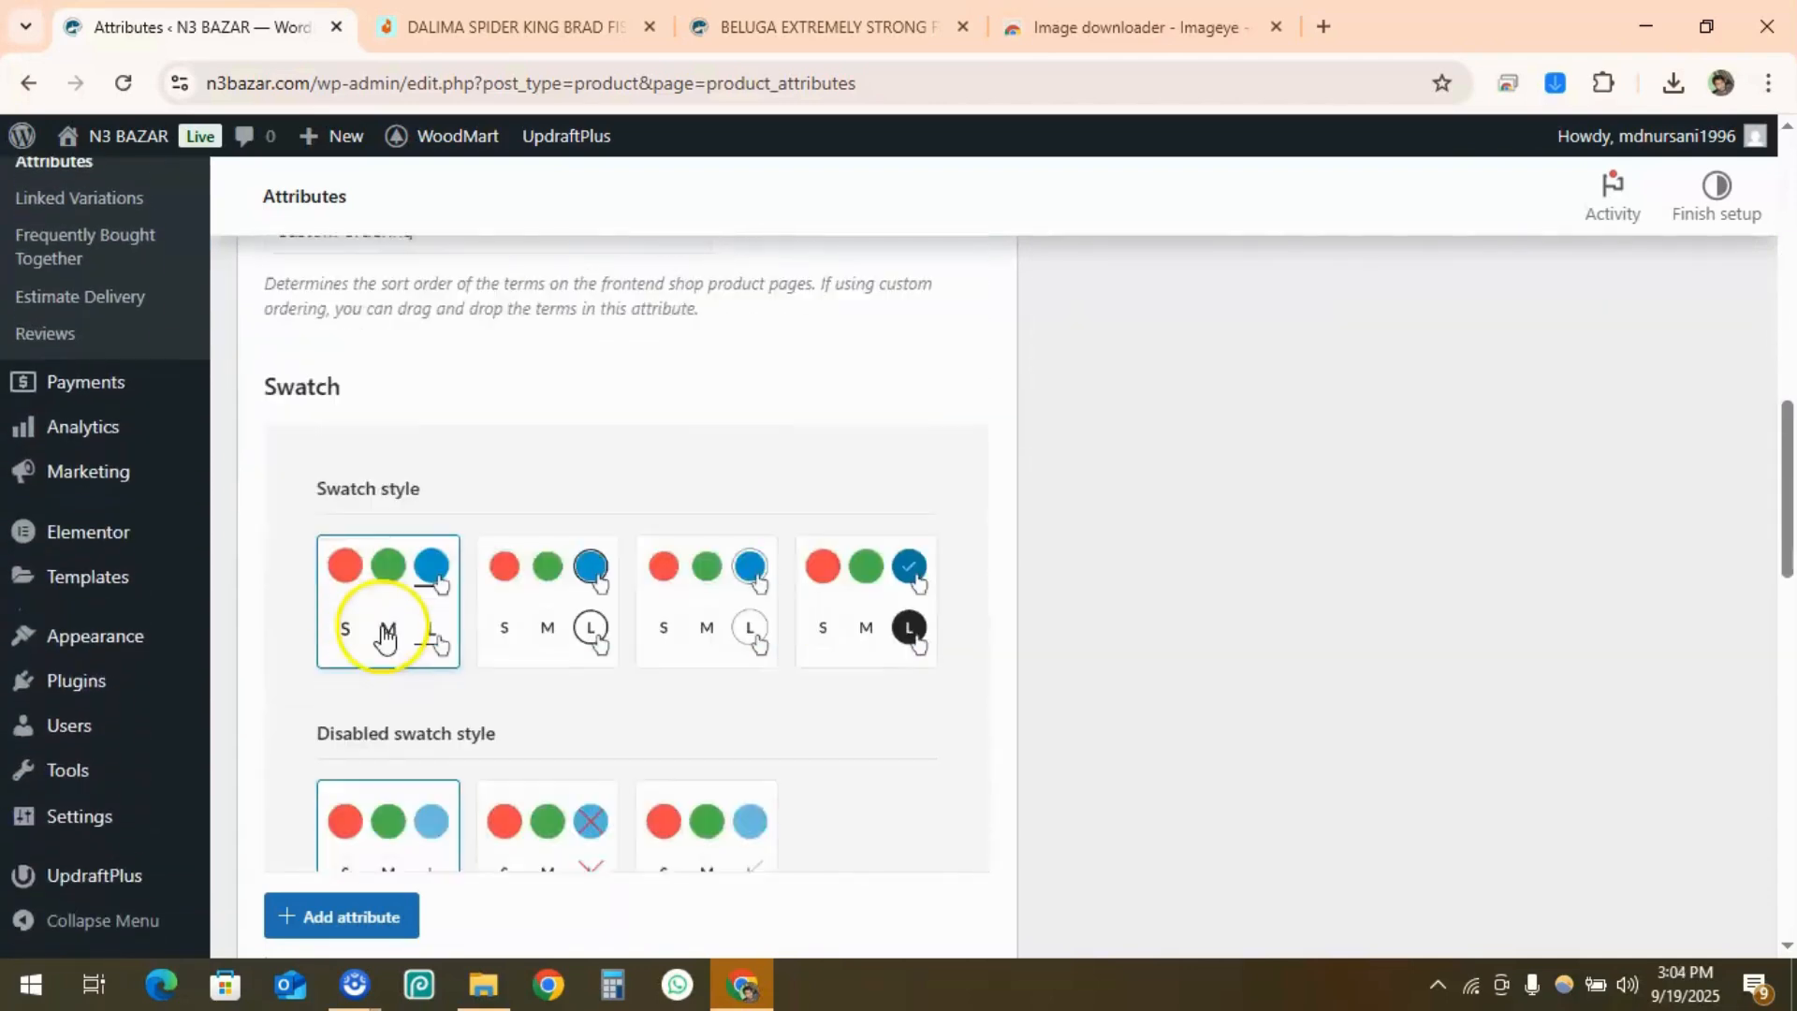
scroll(393, 601, up, 2)
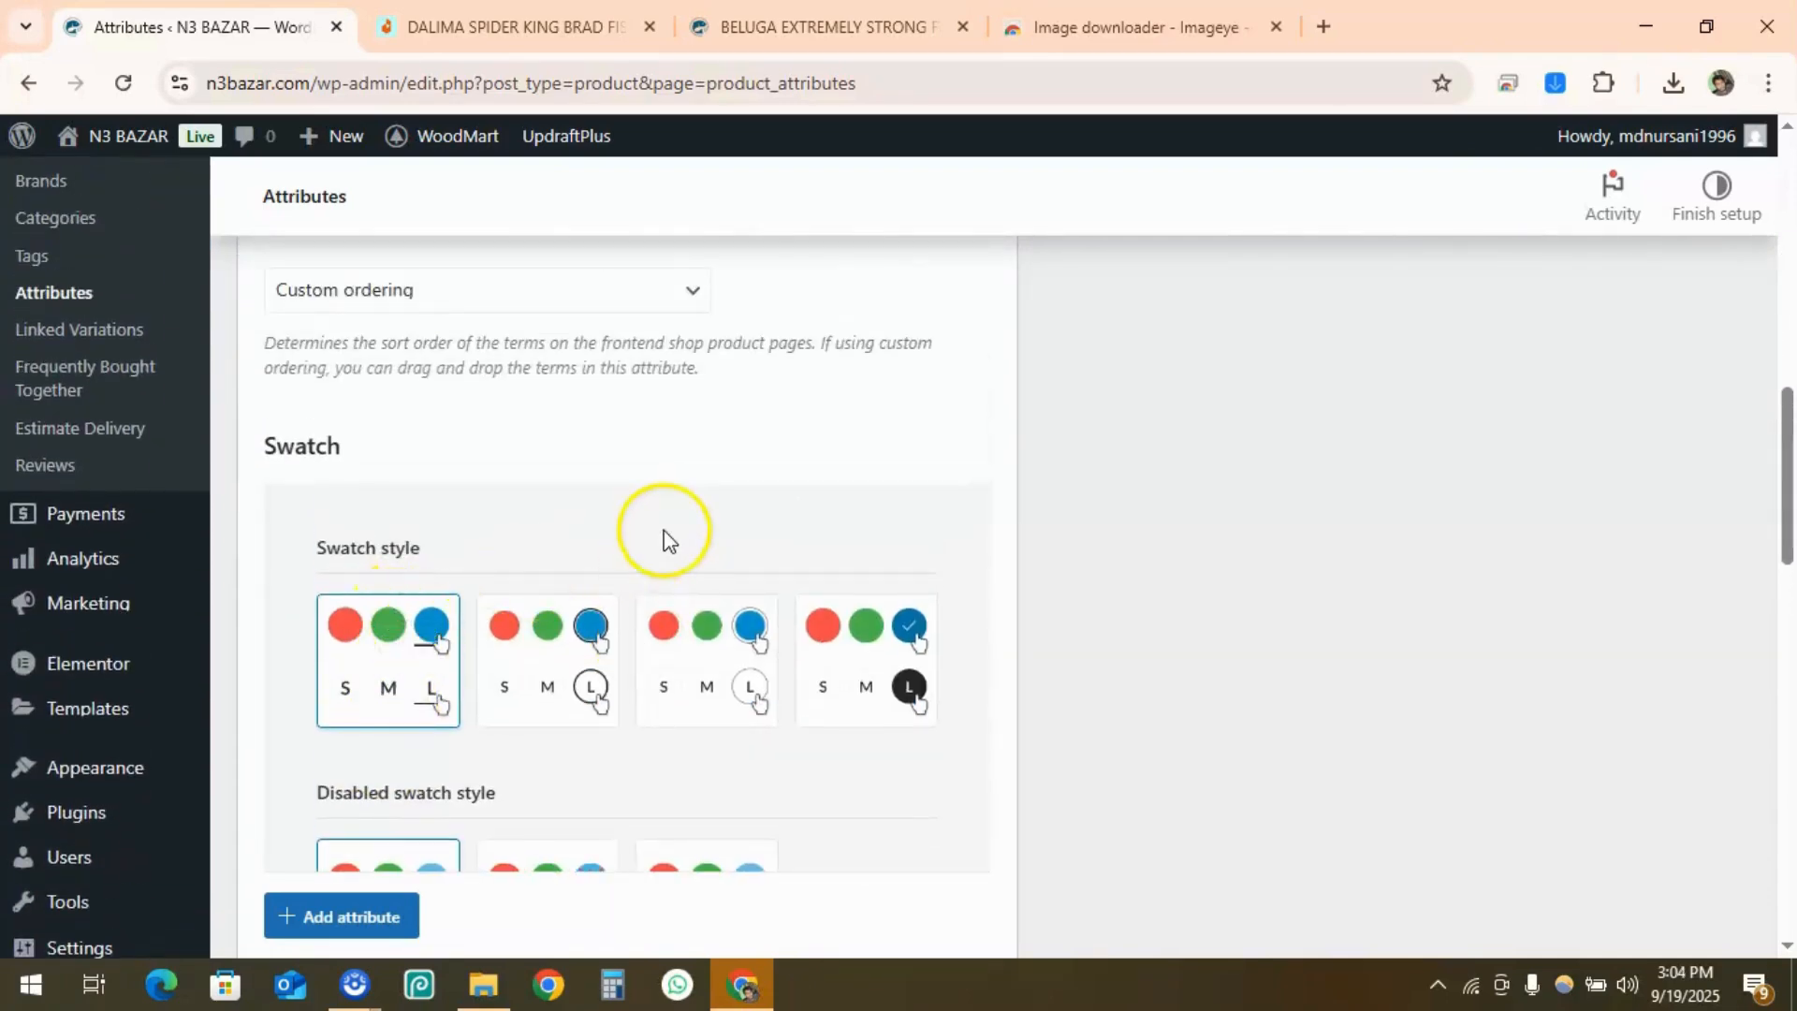
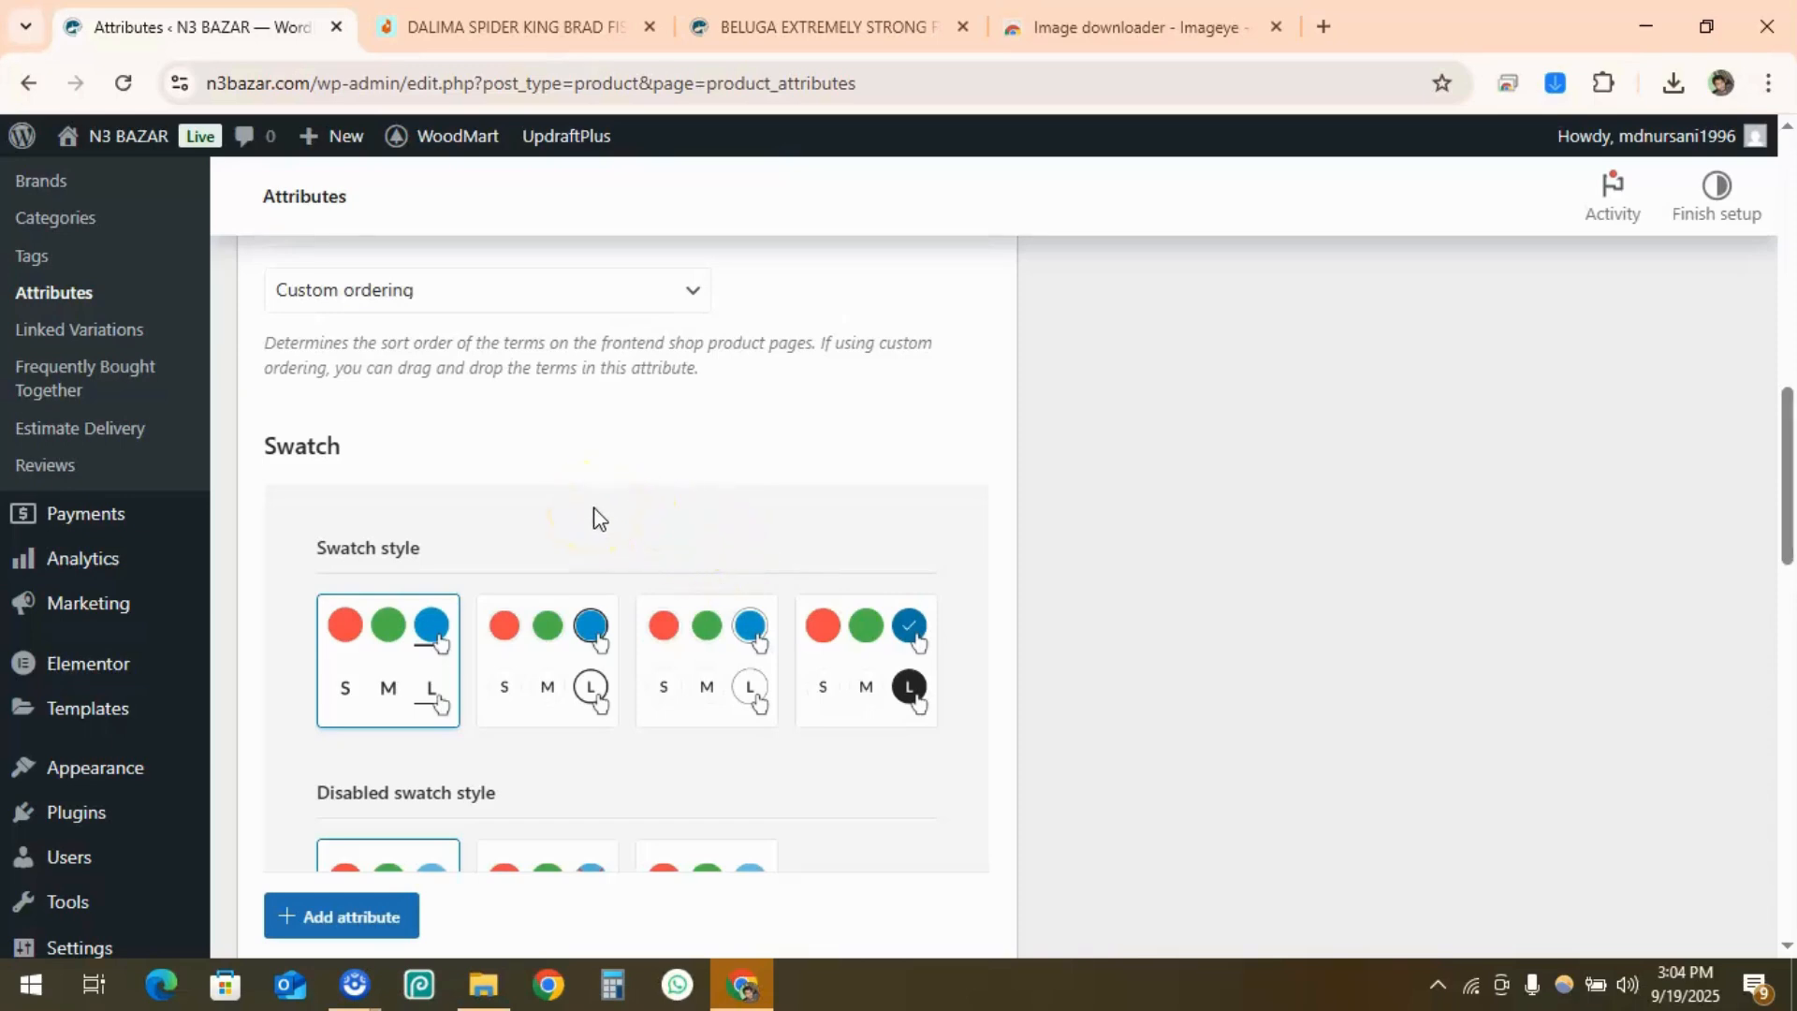
scroll(604, 561, up, 1)
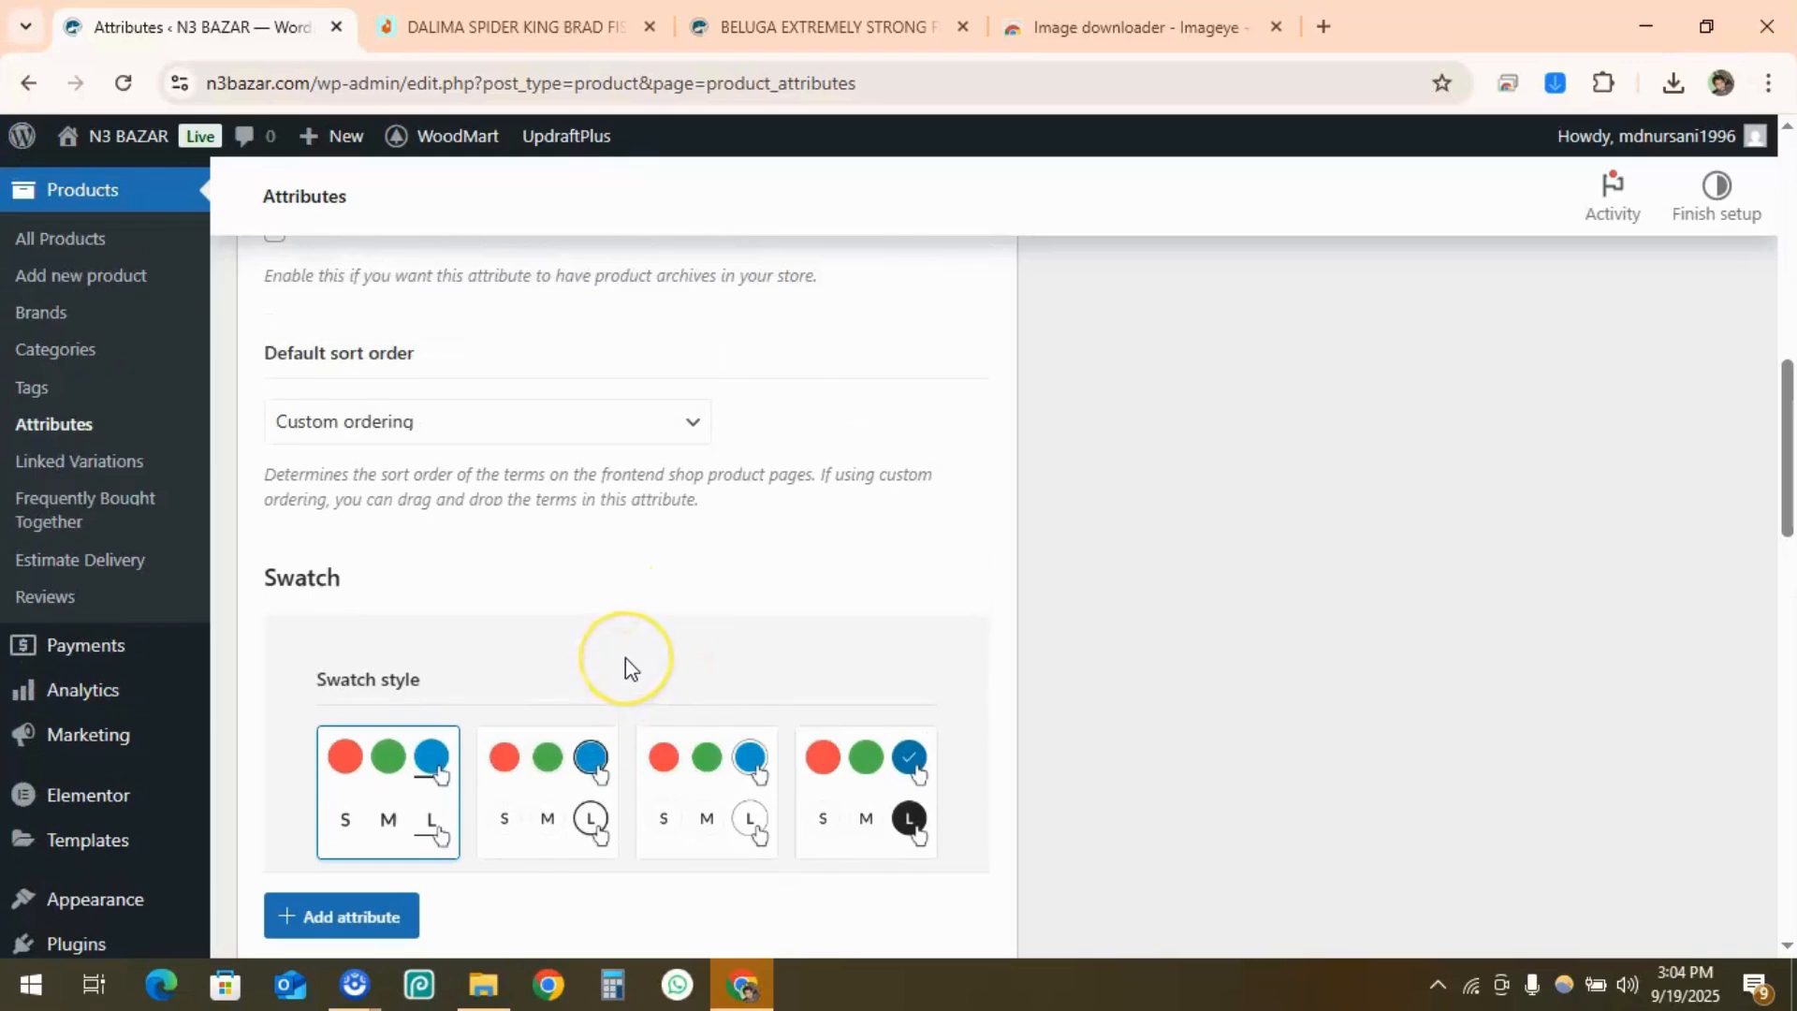
scroll(625, 667, down, 1)
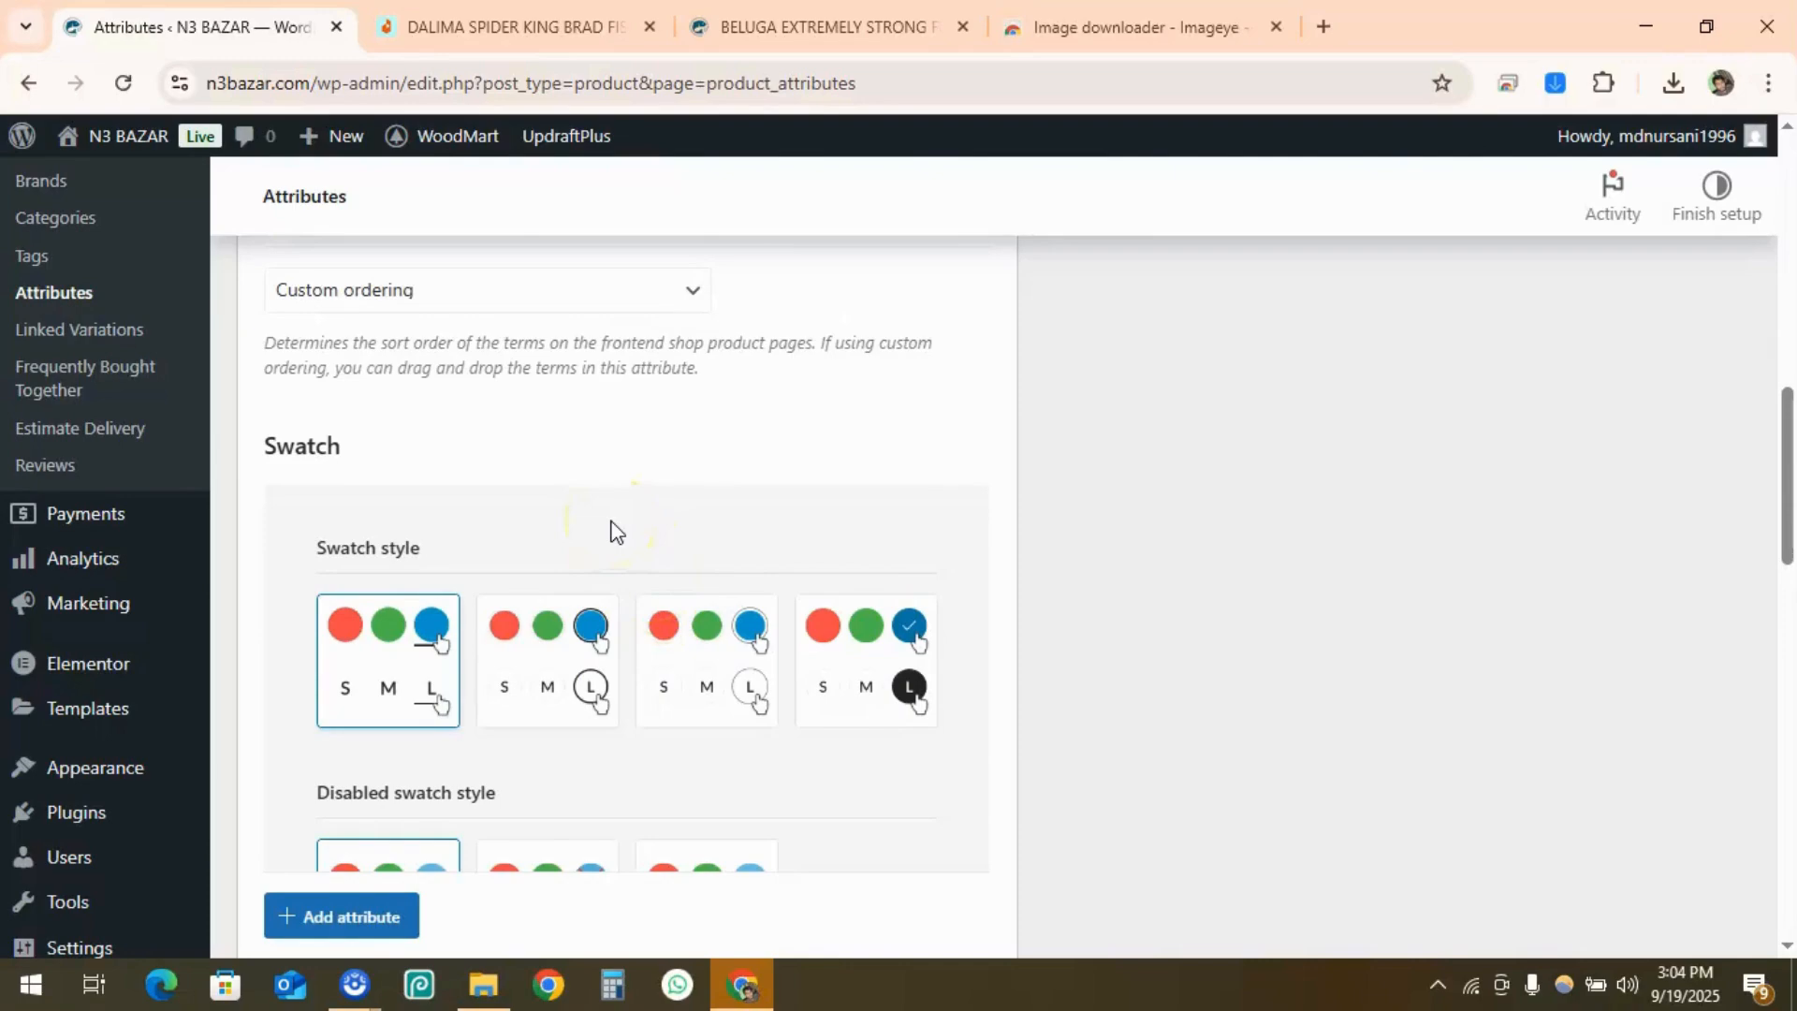
scroll(552, 571, up, 6)
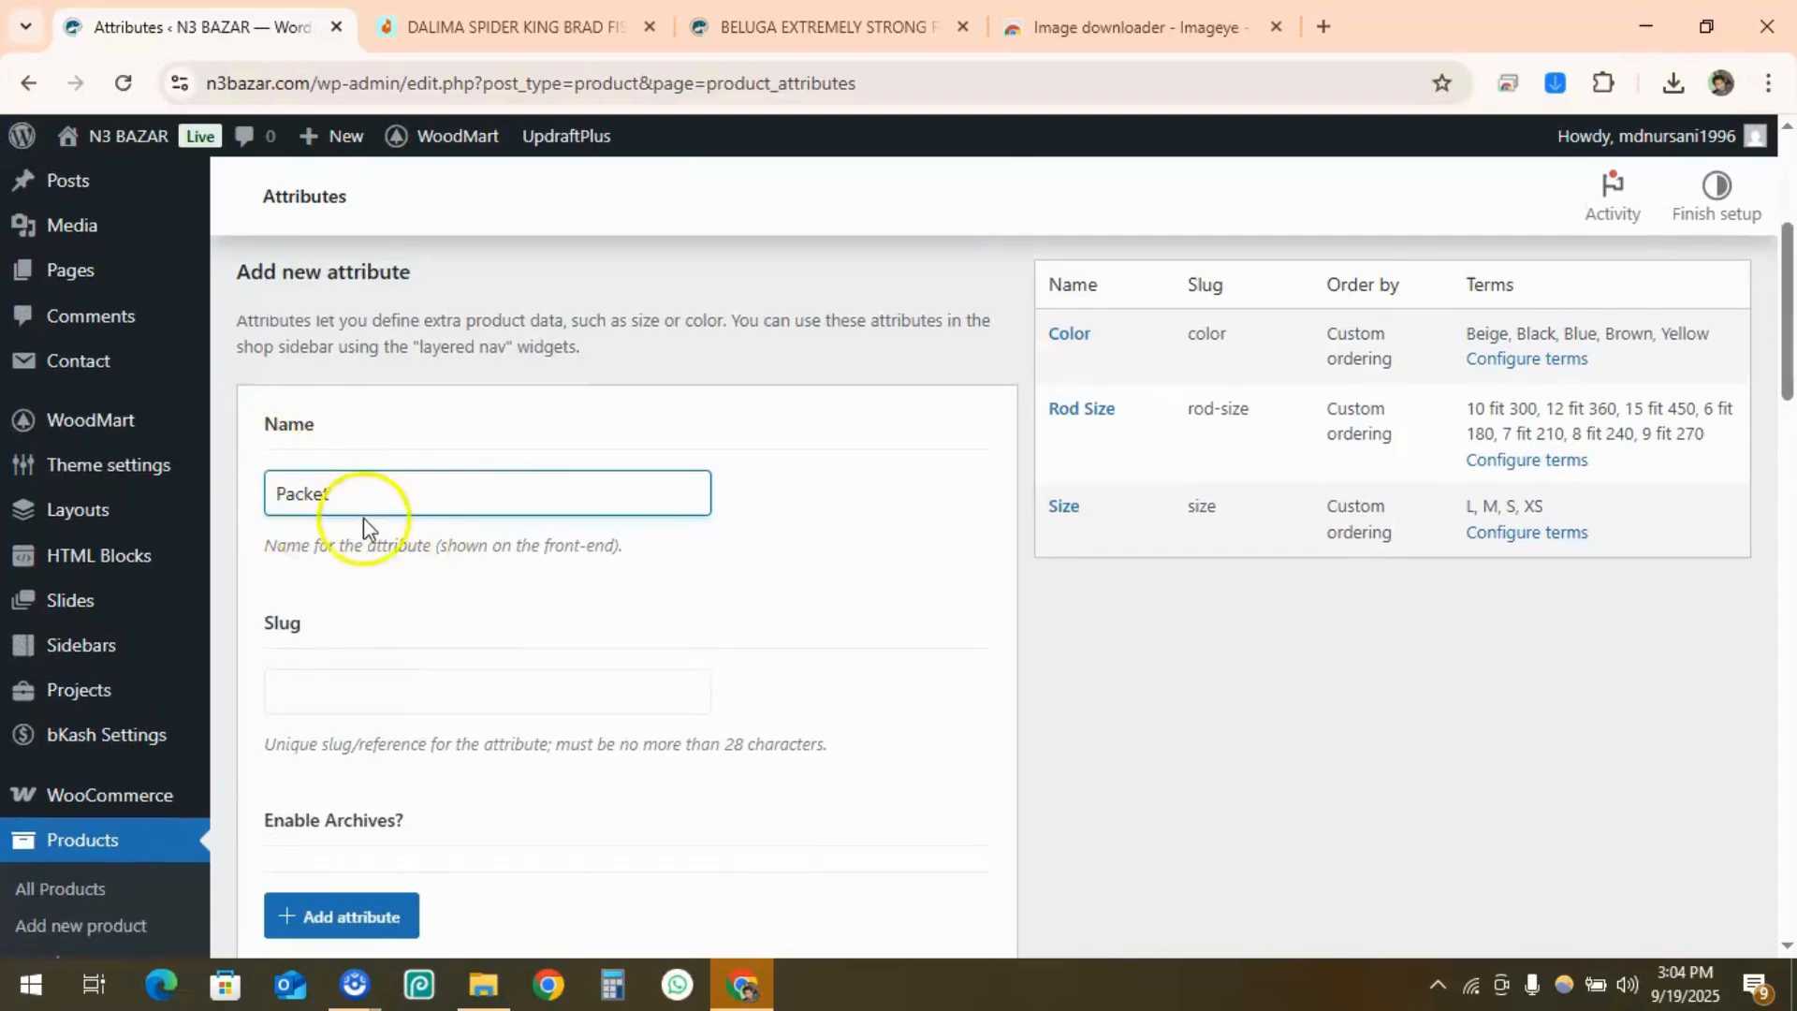
scroll(363, 514, down, 5)
scroll(363, 522, down, 1)
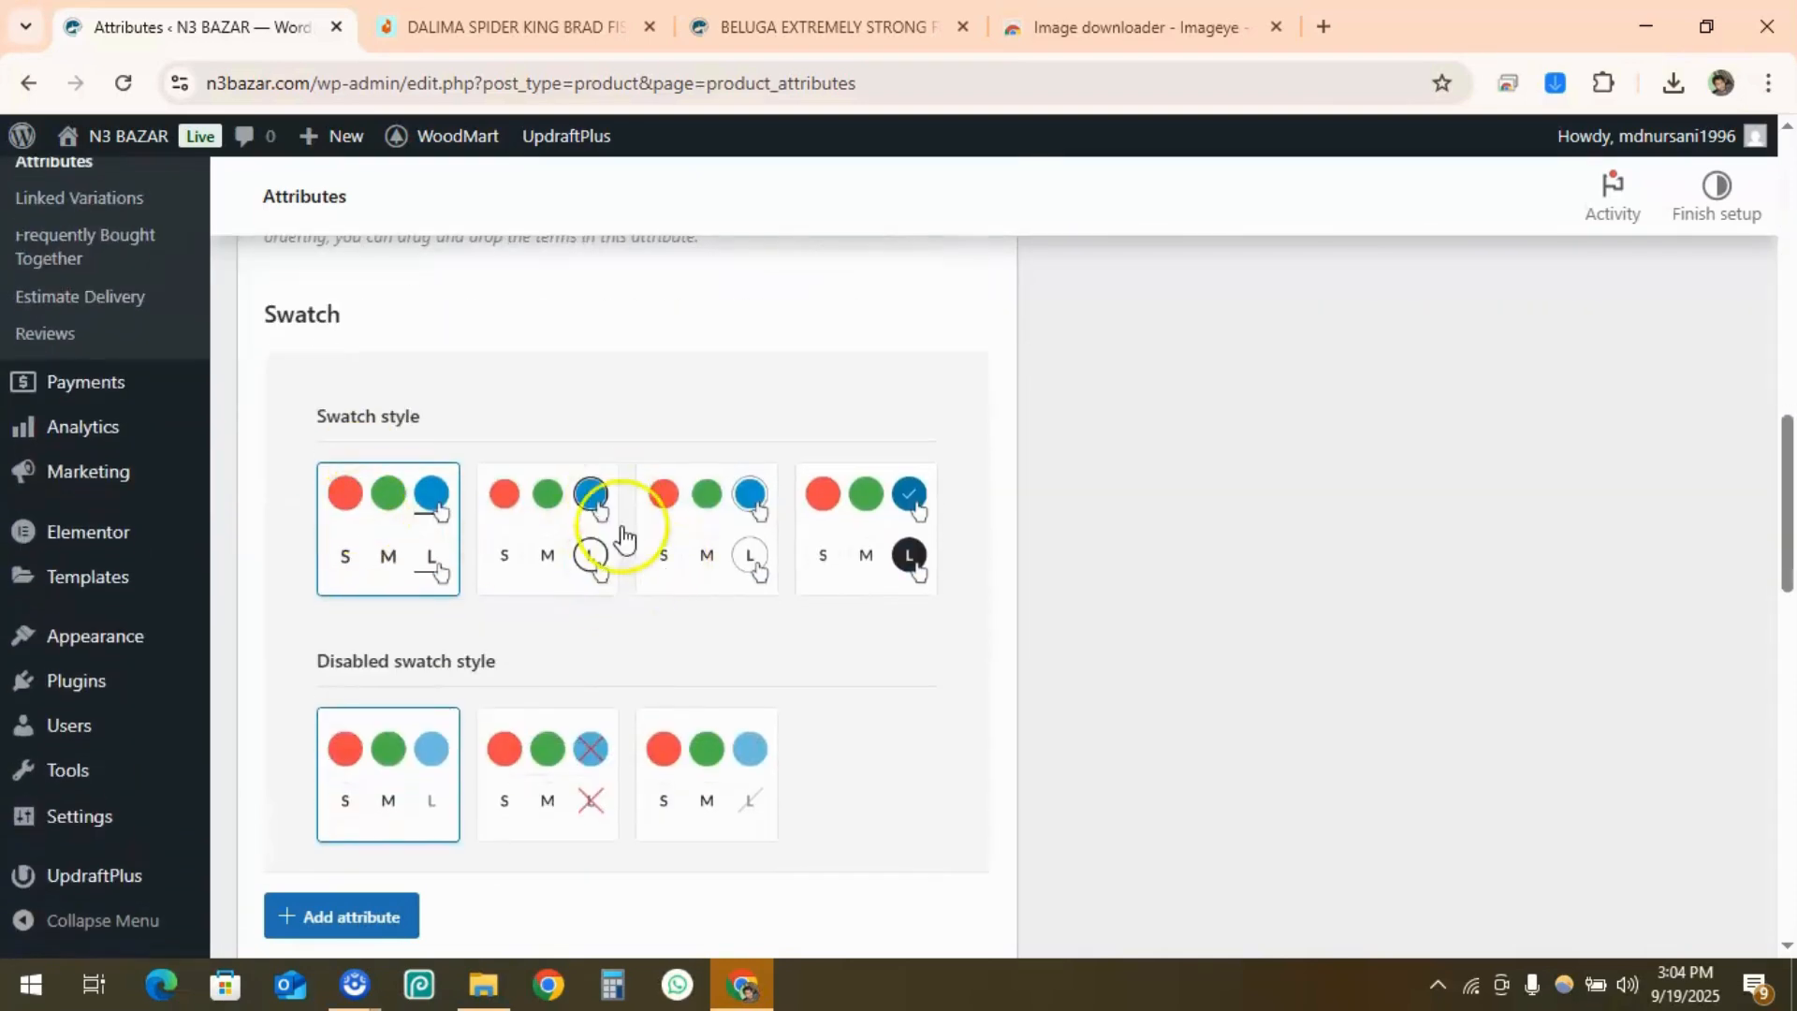
click(775, 24)
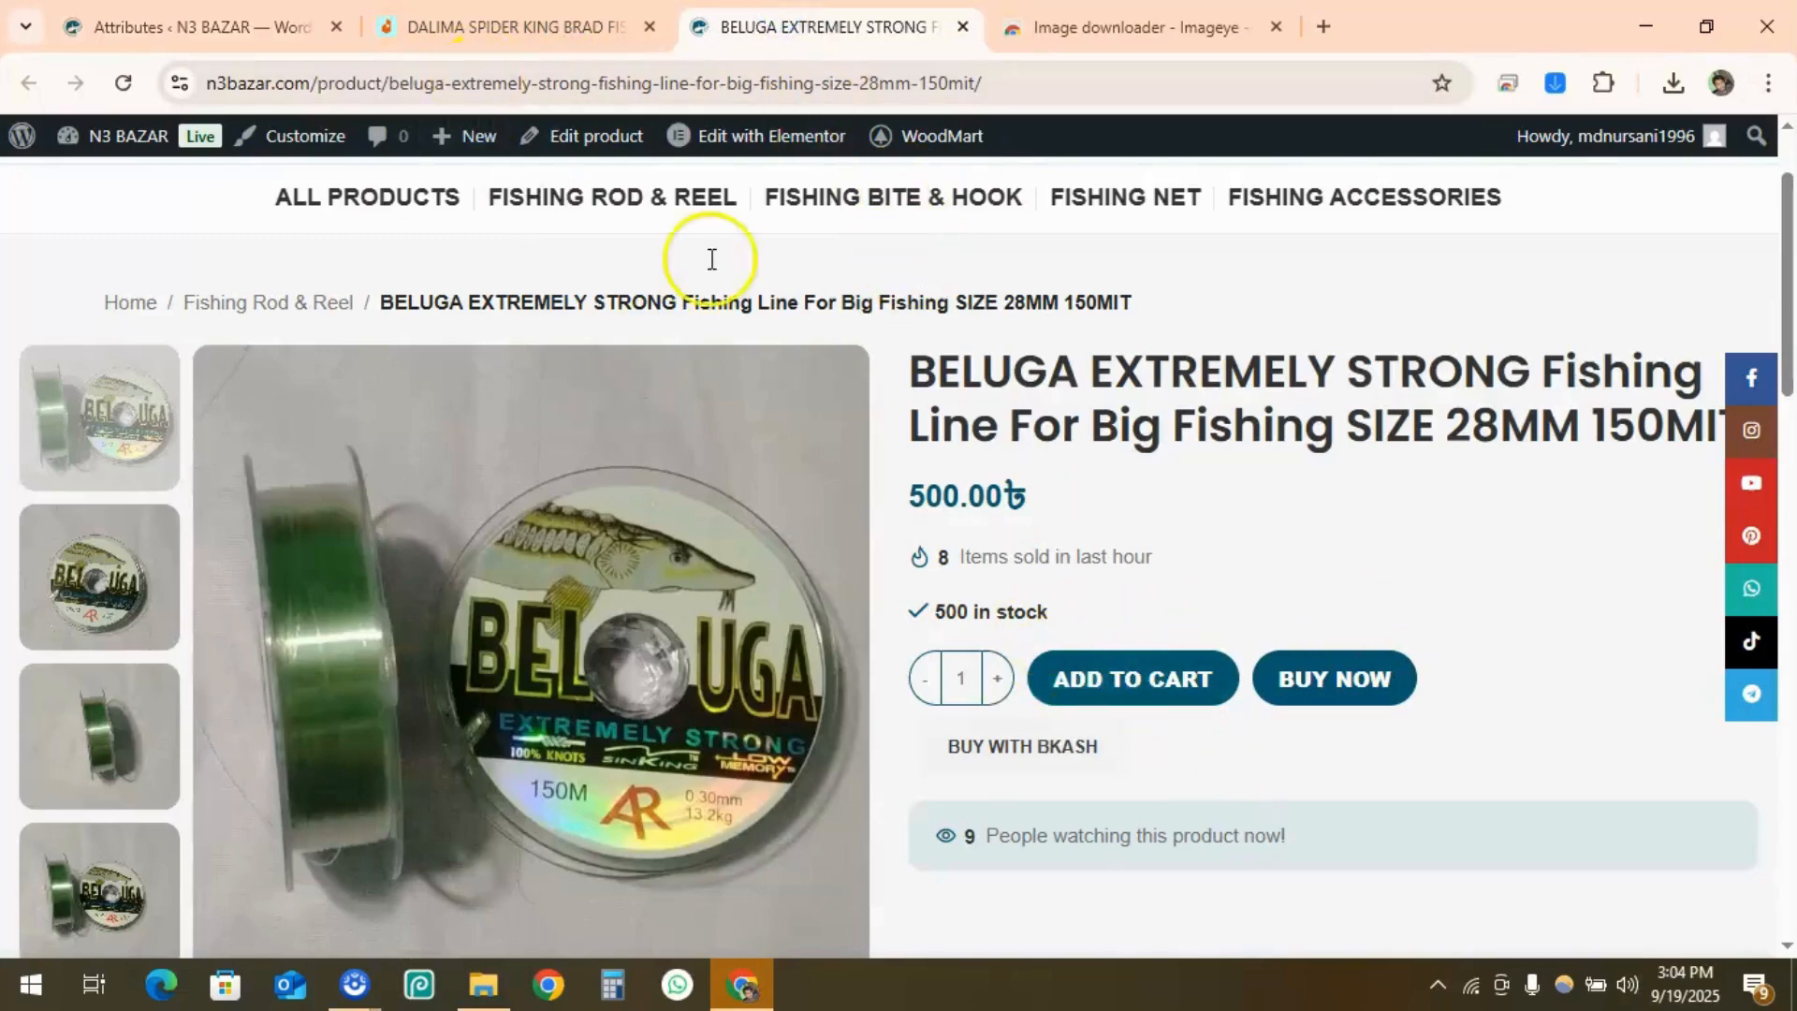
click(528, 30)
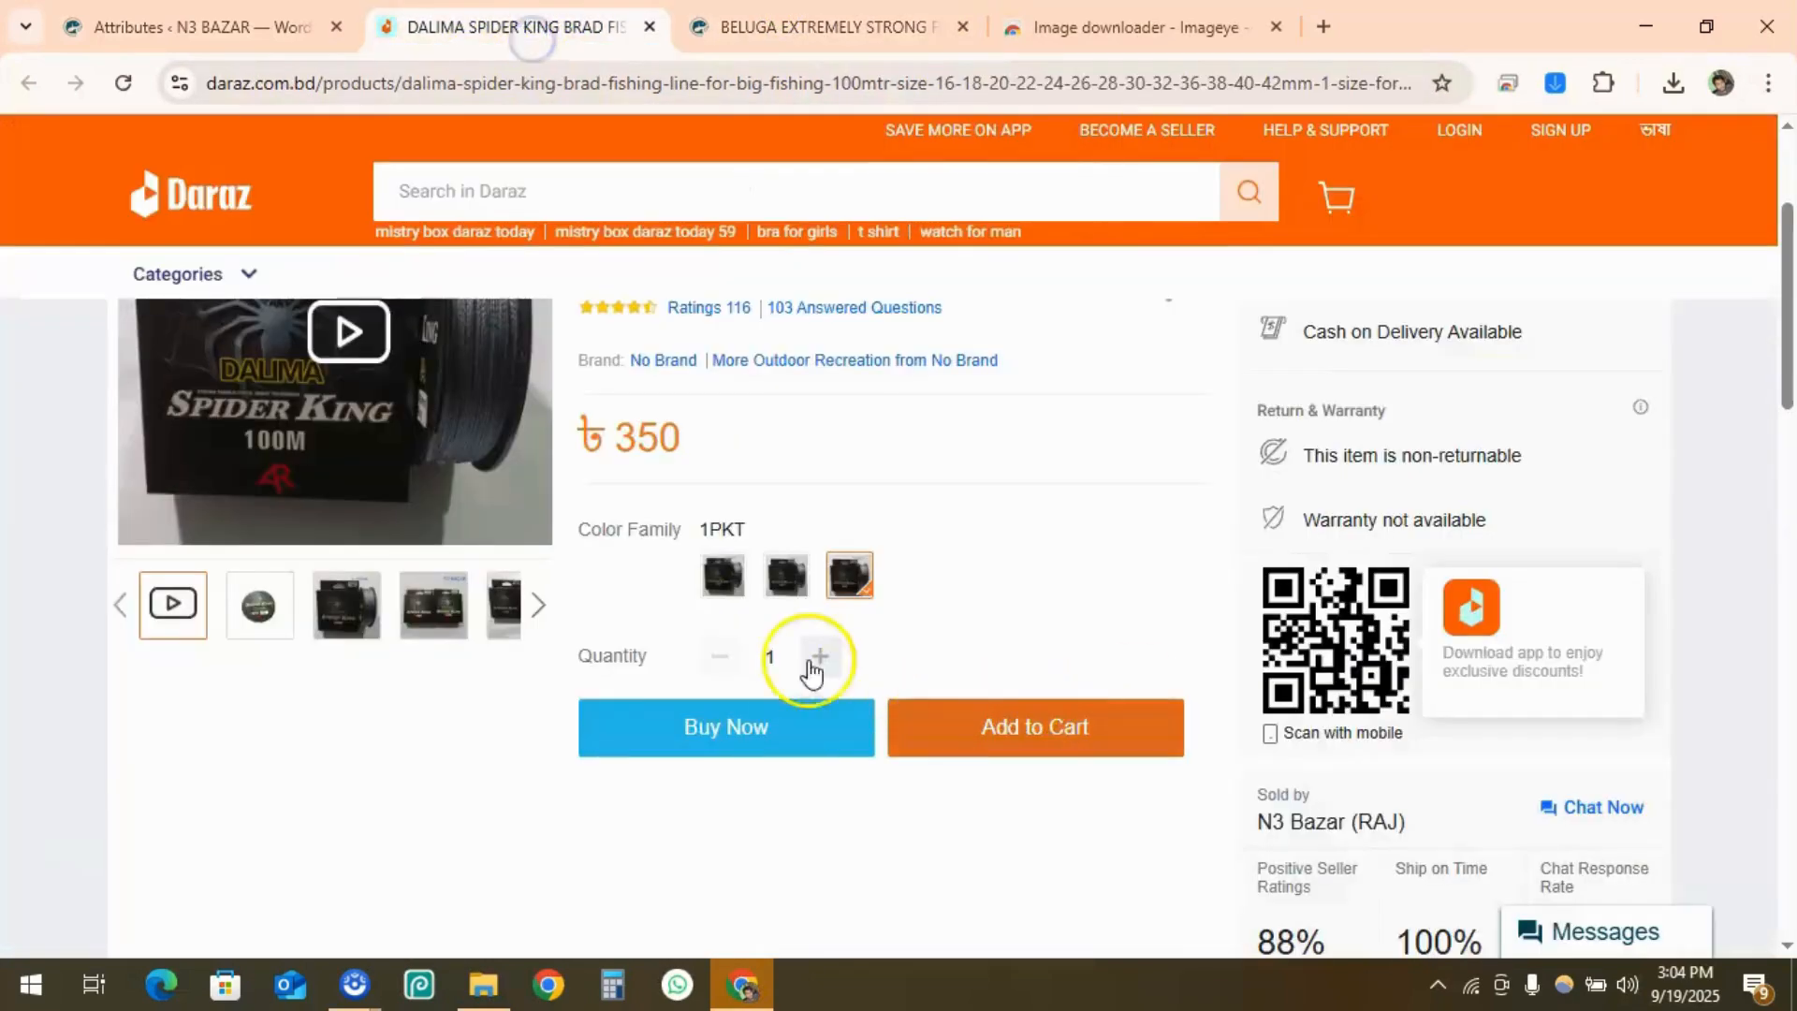
Choose the third swatch style, with the light outer ring, and the third disabled swatch style, with the diagonal slash, for the Packet attribute
click(198, 26)
click(703, 538)
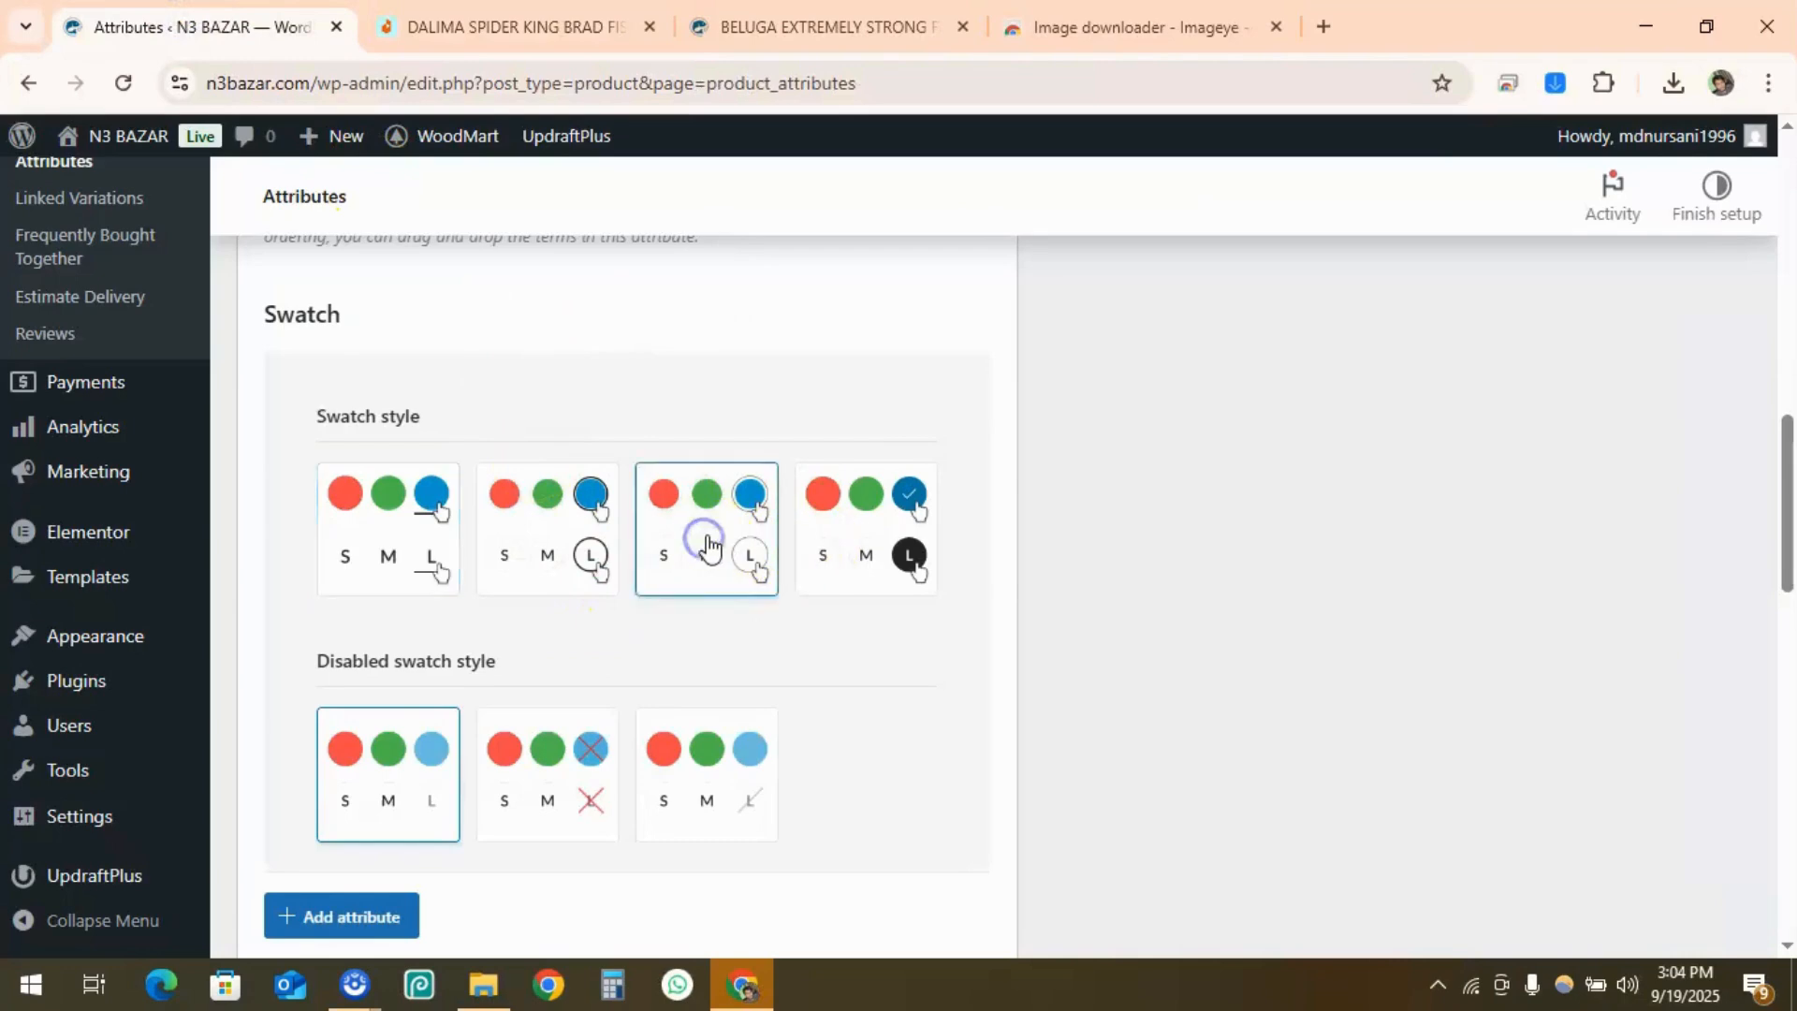
scroll(721, 552, down, 3)
click(725, 505)
Set the swatch size of the Packet attribute to M
scroll(674, 720, down, 4)
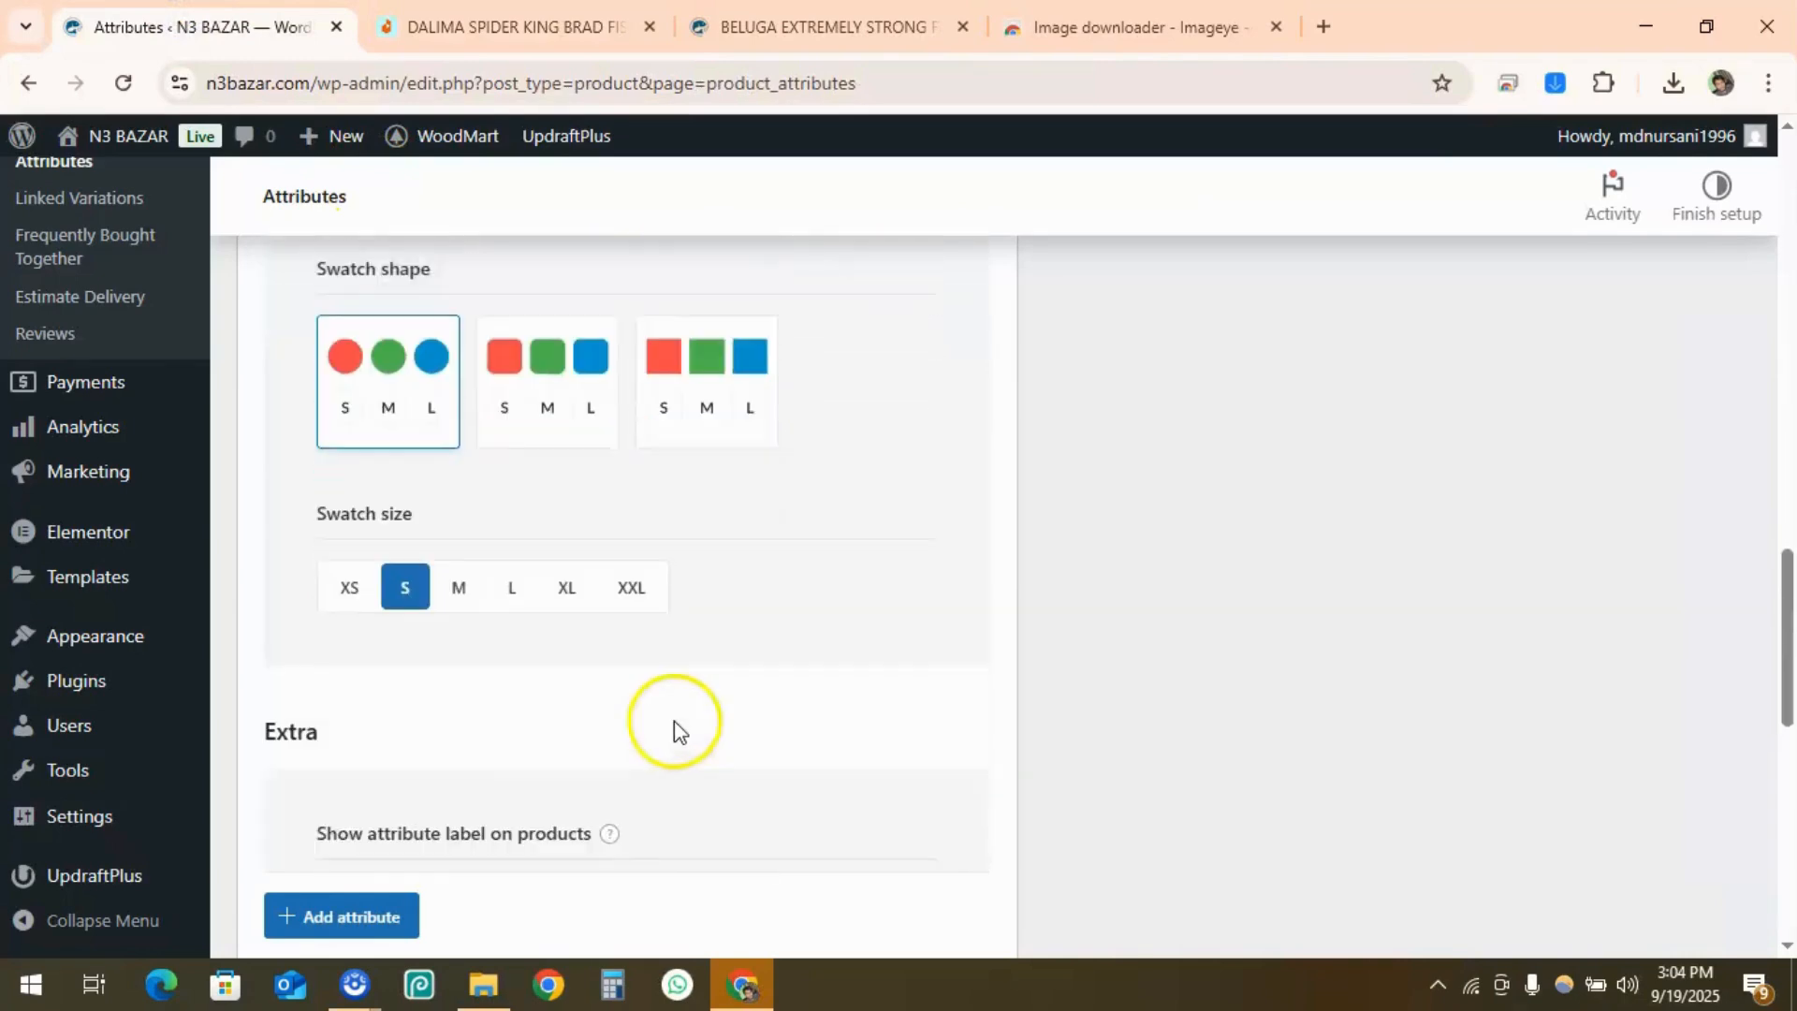
click(458, 568)
scroll(787, 617, down, 4)
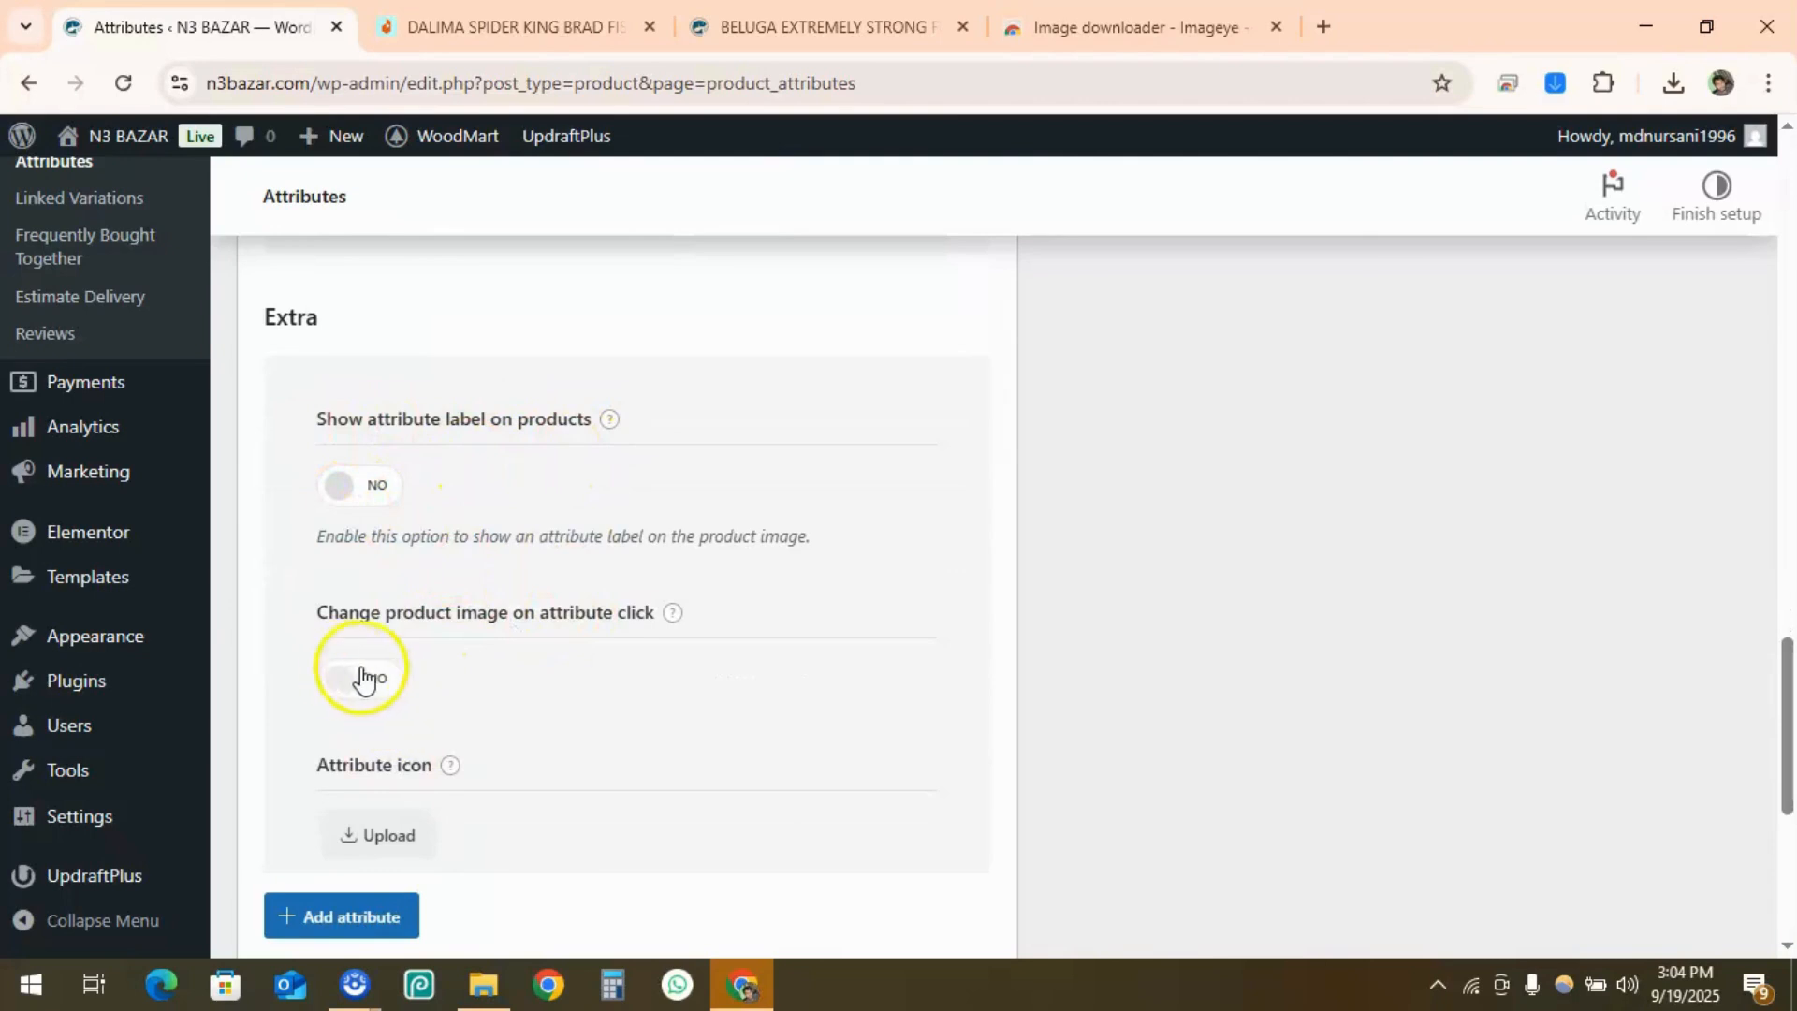
Enable changing the product image on attribute click and add the Packet attribute to the store
scroll(421, 711, down, 1)
click(353, 550)
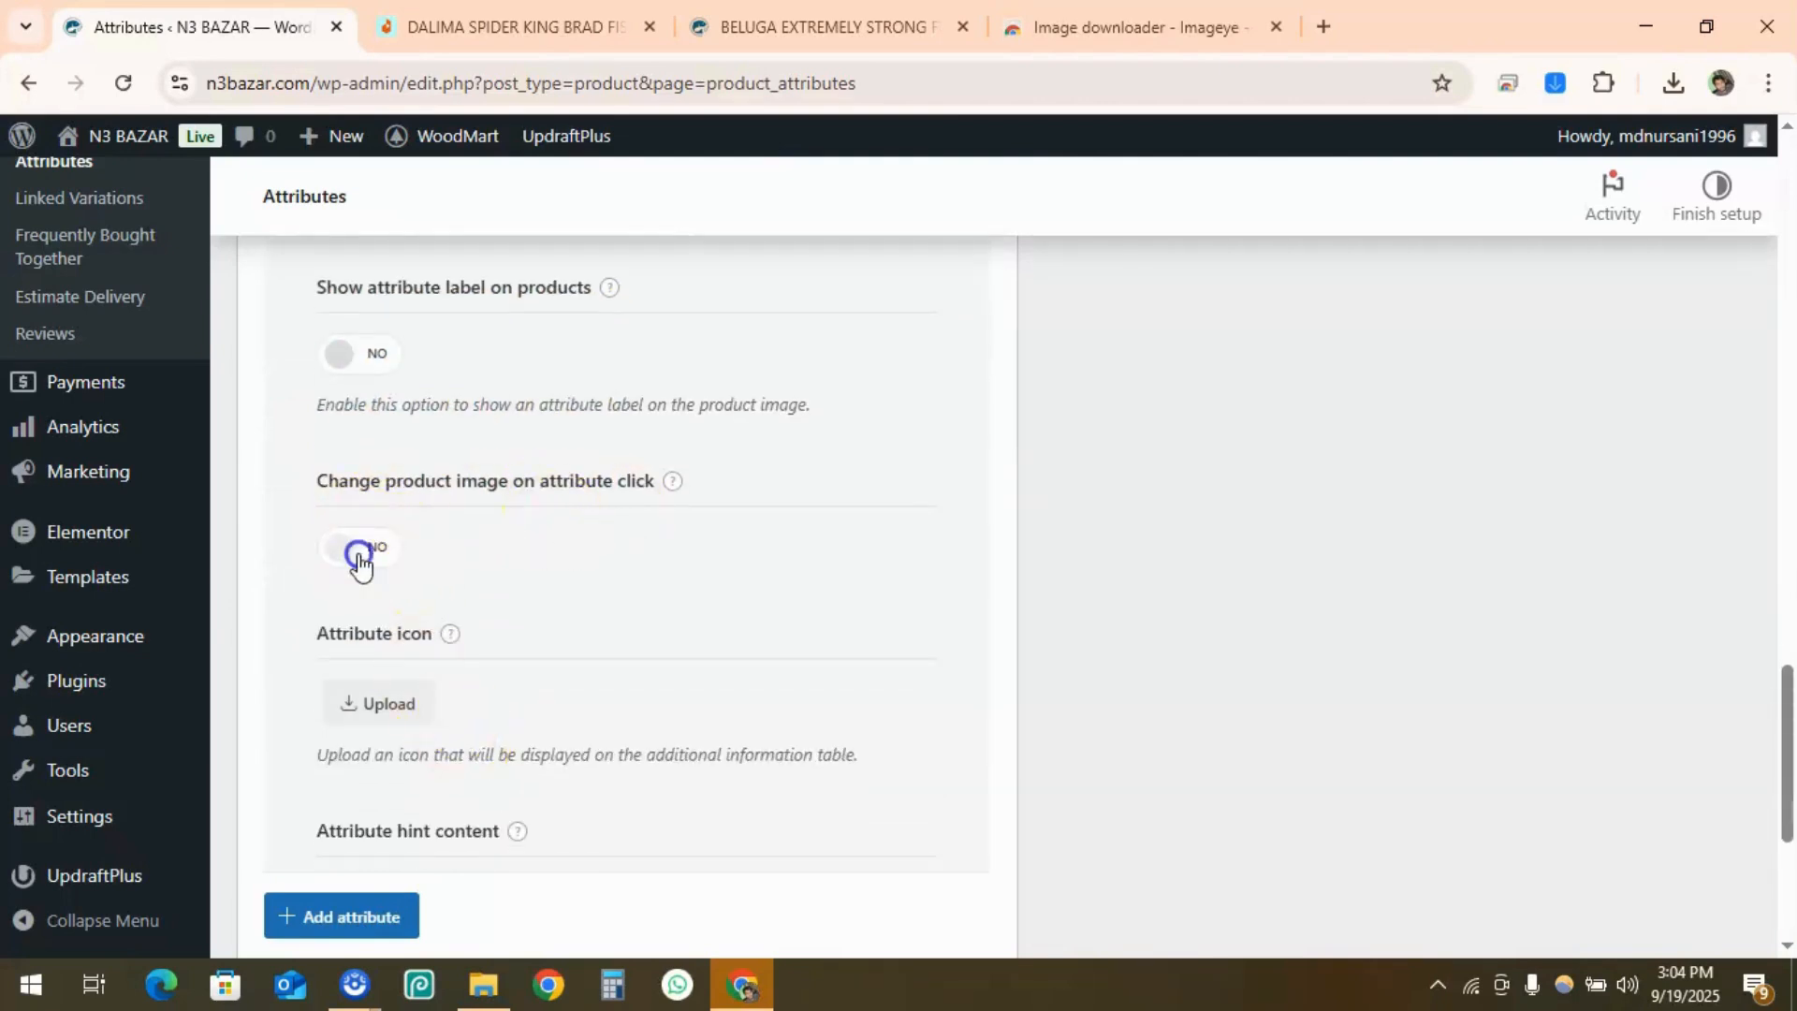
drag(318, 483, 553, 503)
click(523, 553)
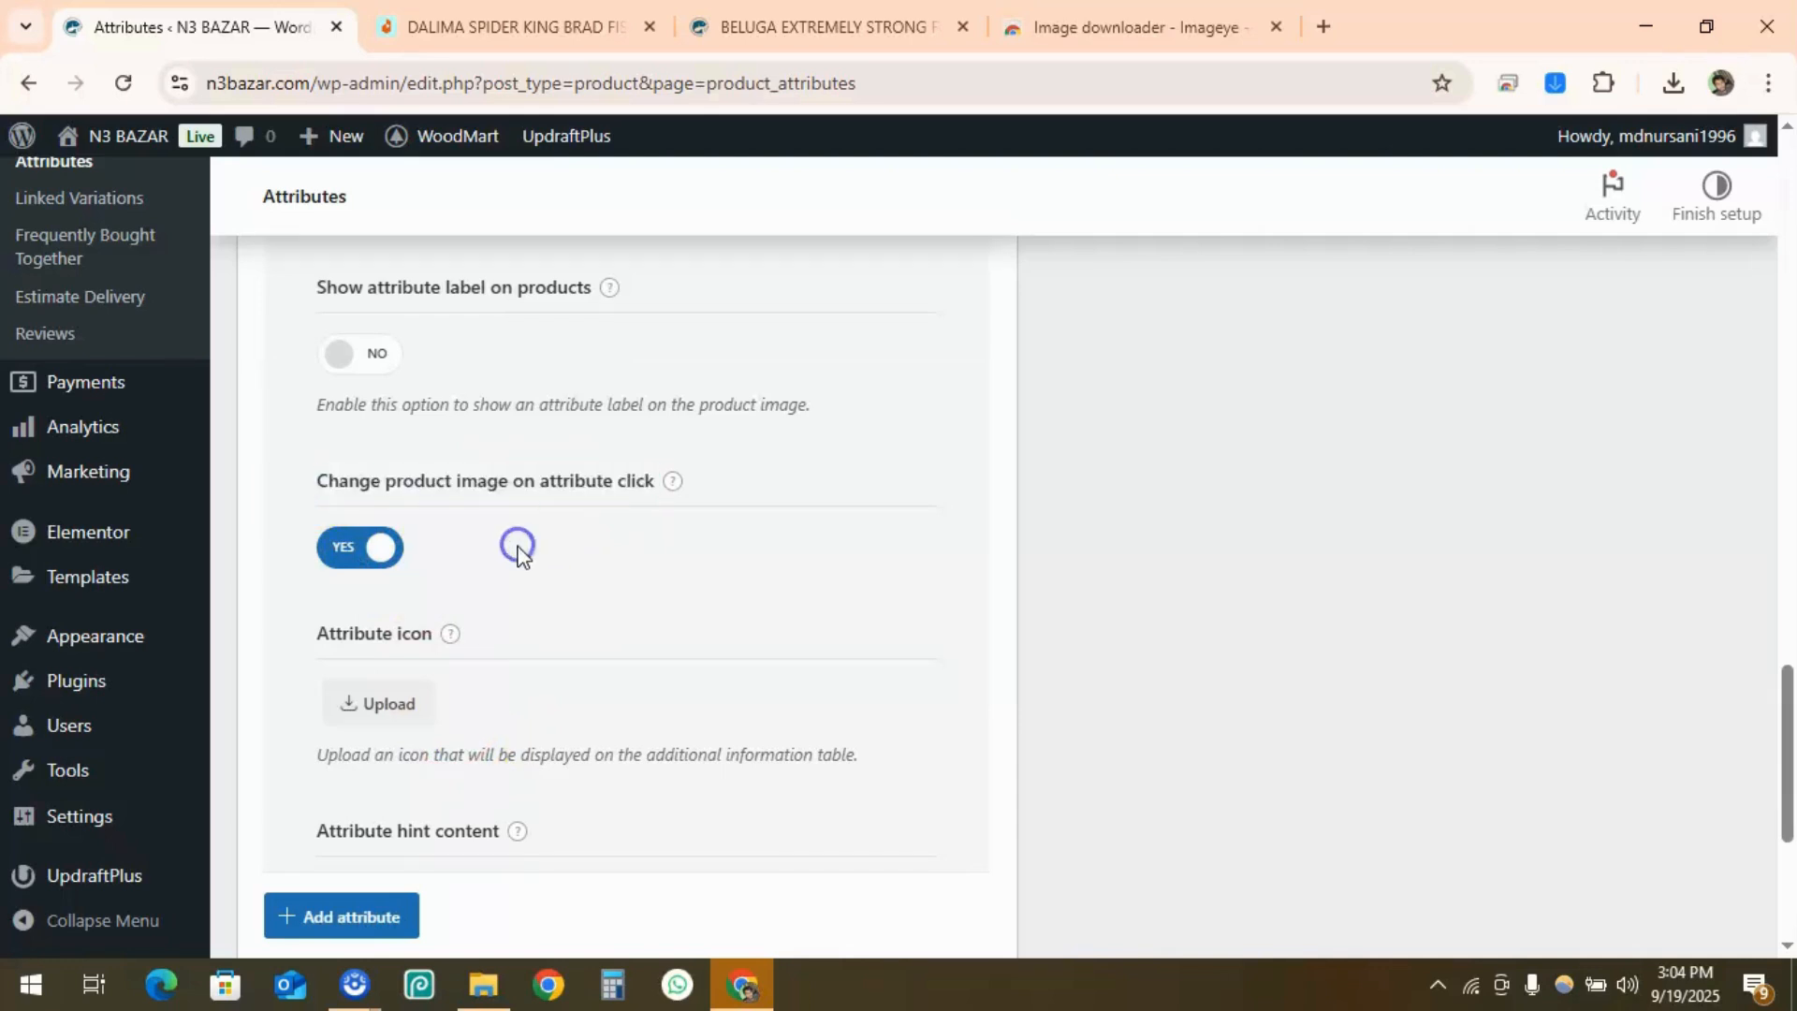
scroll(428, 602, down, 3)
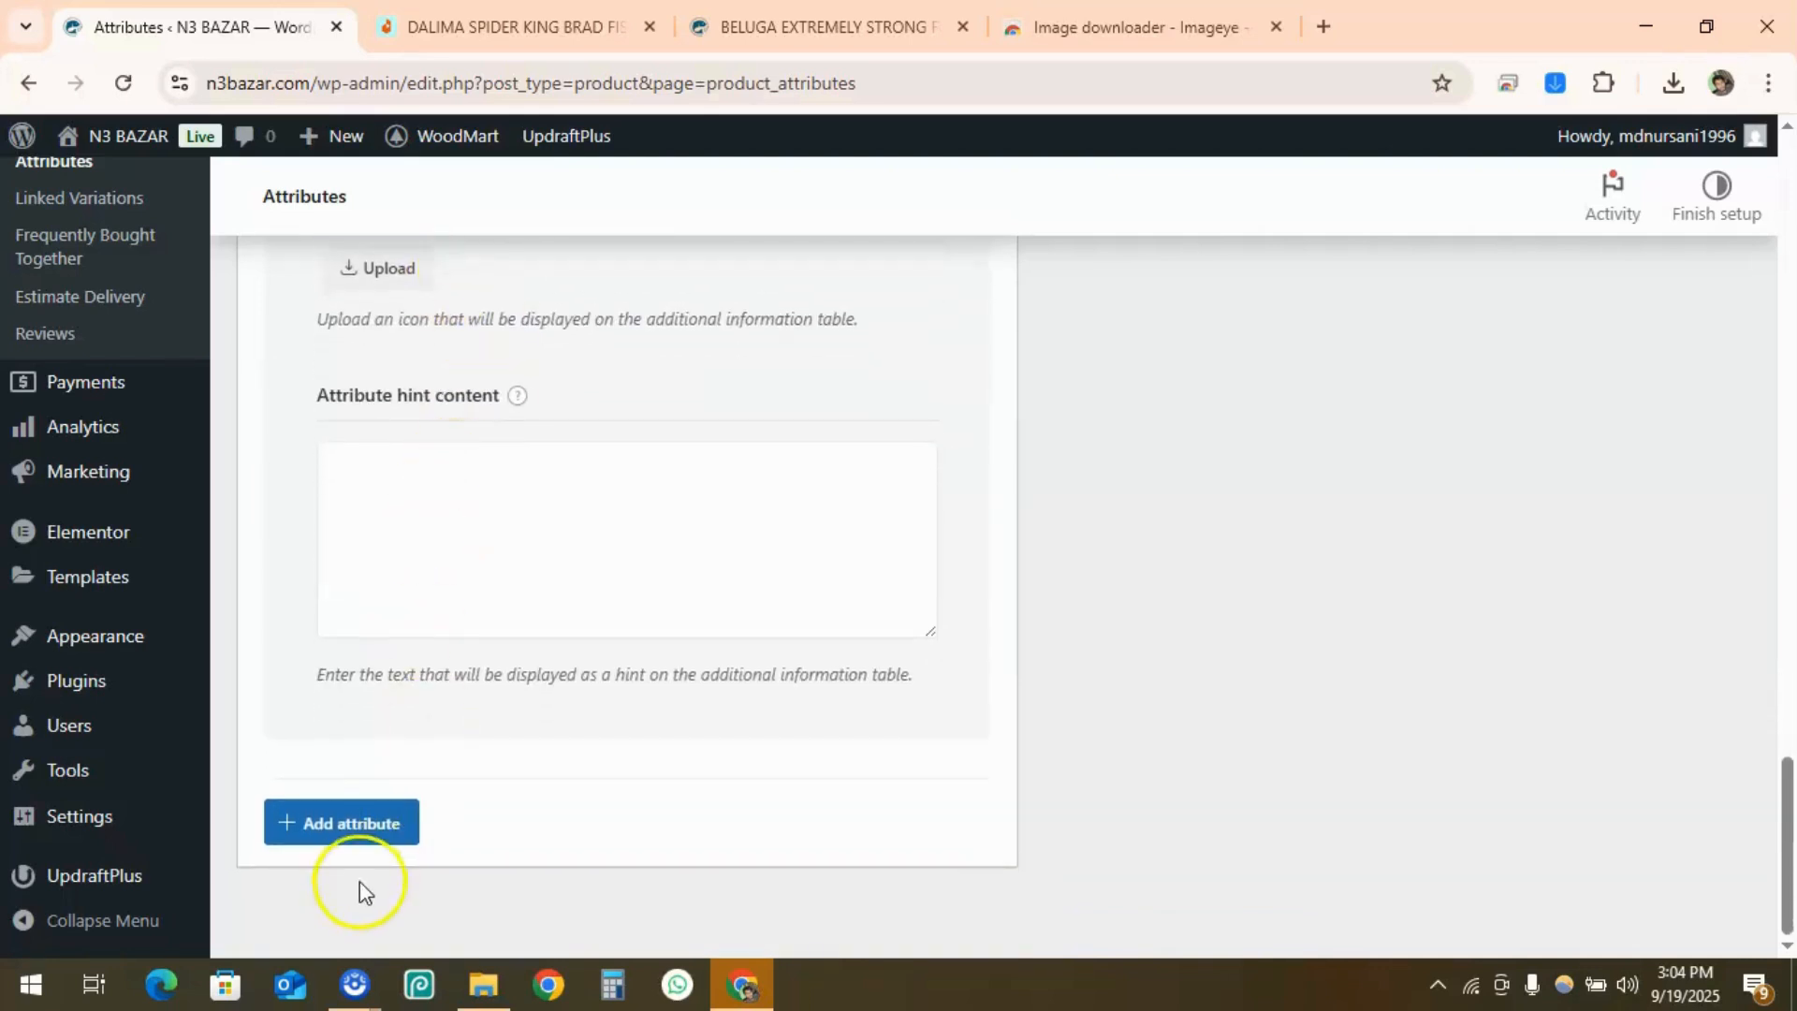
click(372, 840)
scroll(1082, 670, up, 10)
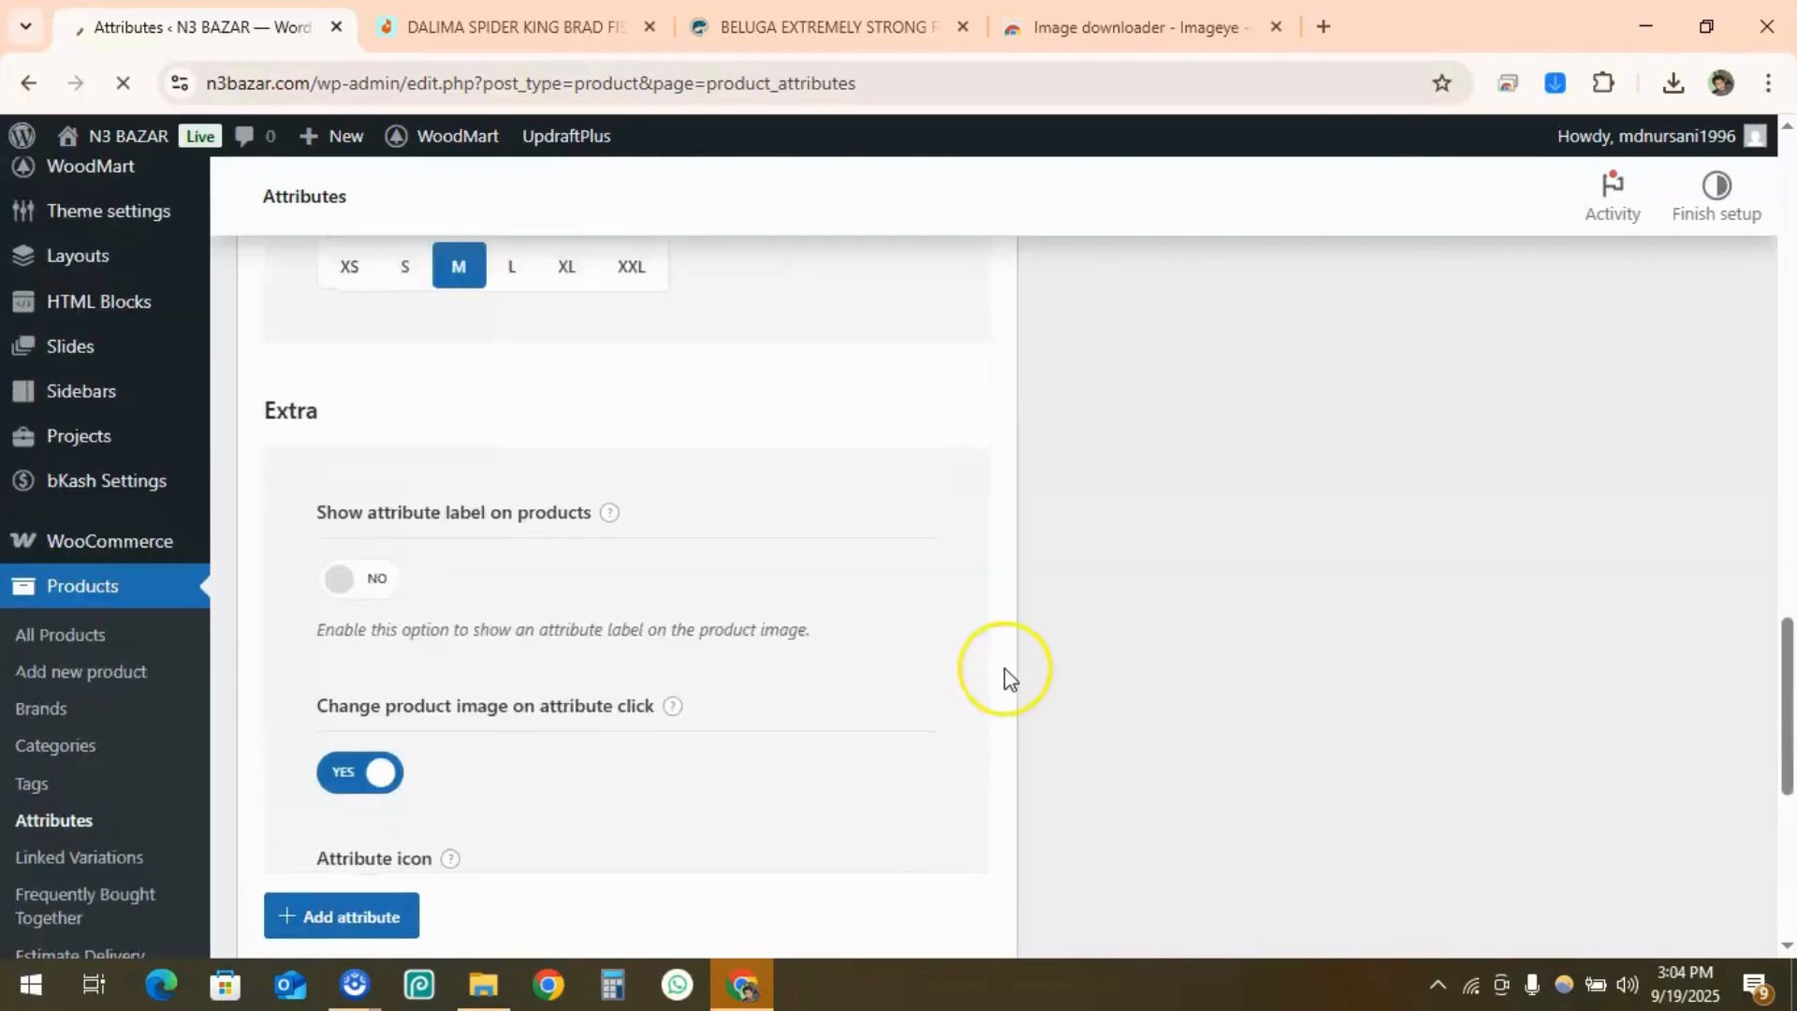
scroll(1003, 668, up, 6)
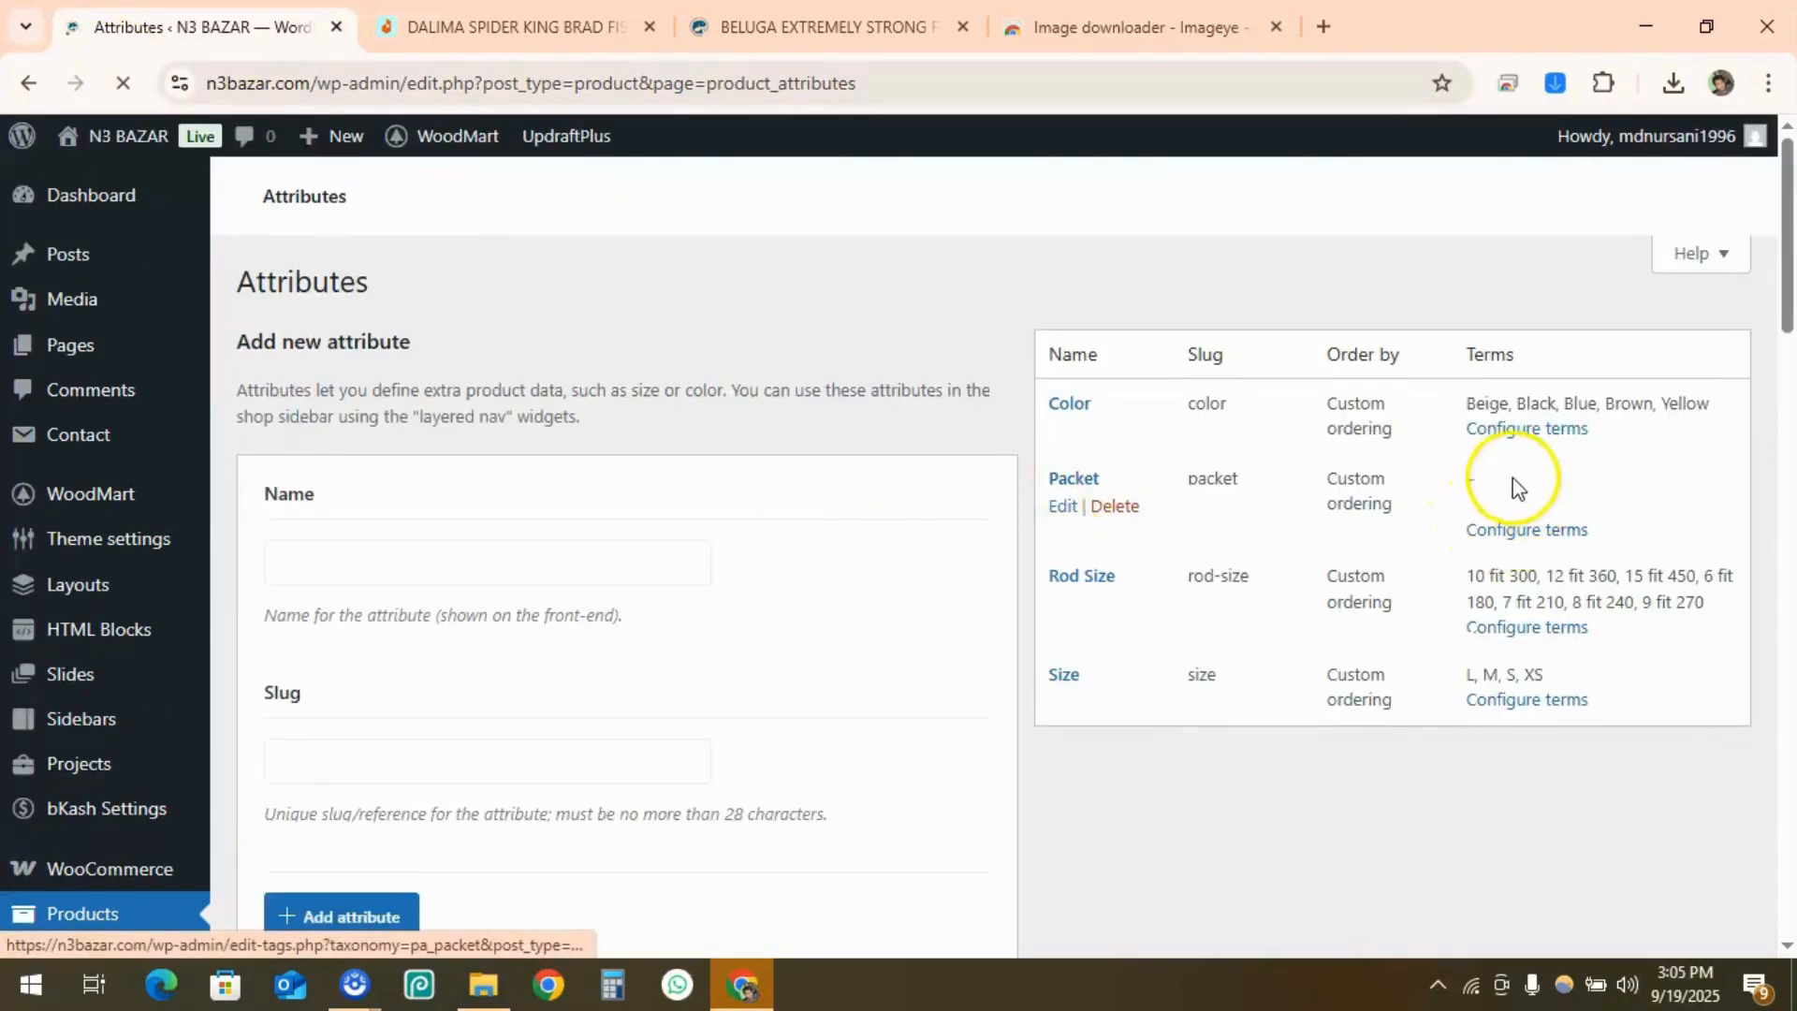
Open the term configuration of the Packet attribute and check the packet variants on the Dalima listing on Daraz
scroll(1472, 487, down, 4)
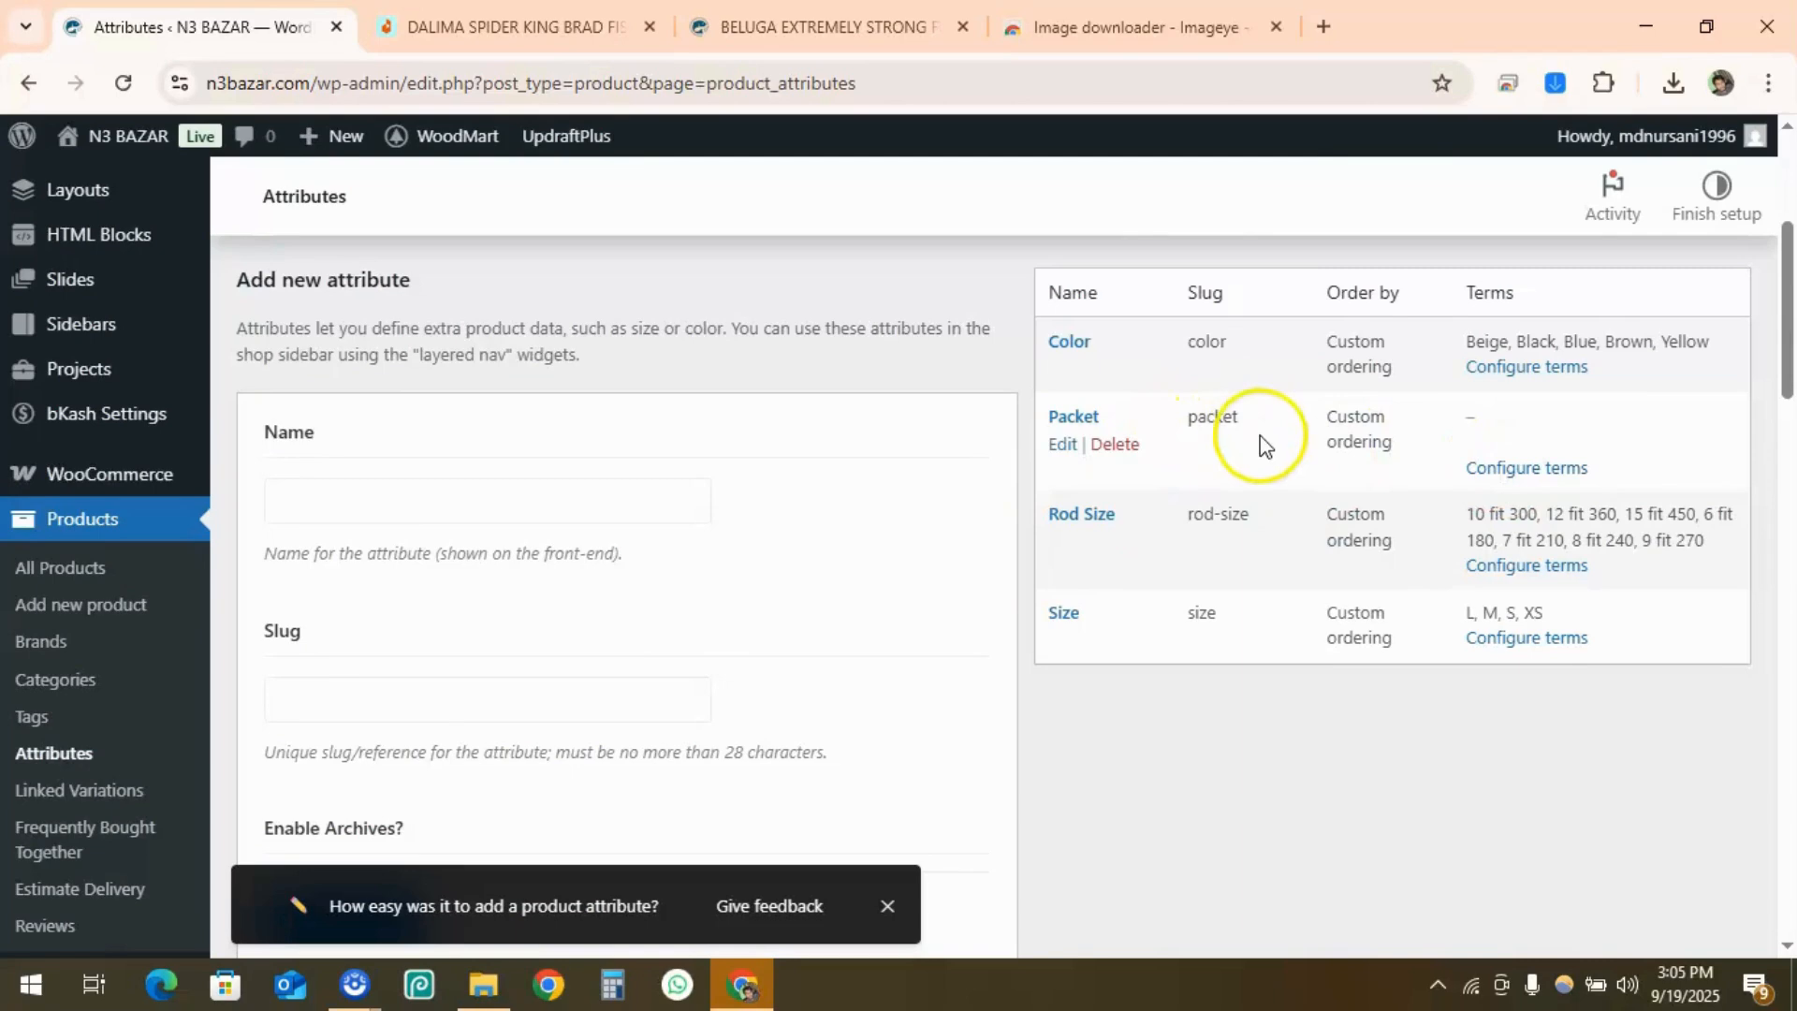
click(1527, 472)
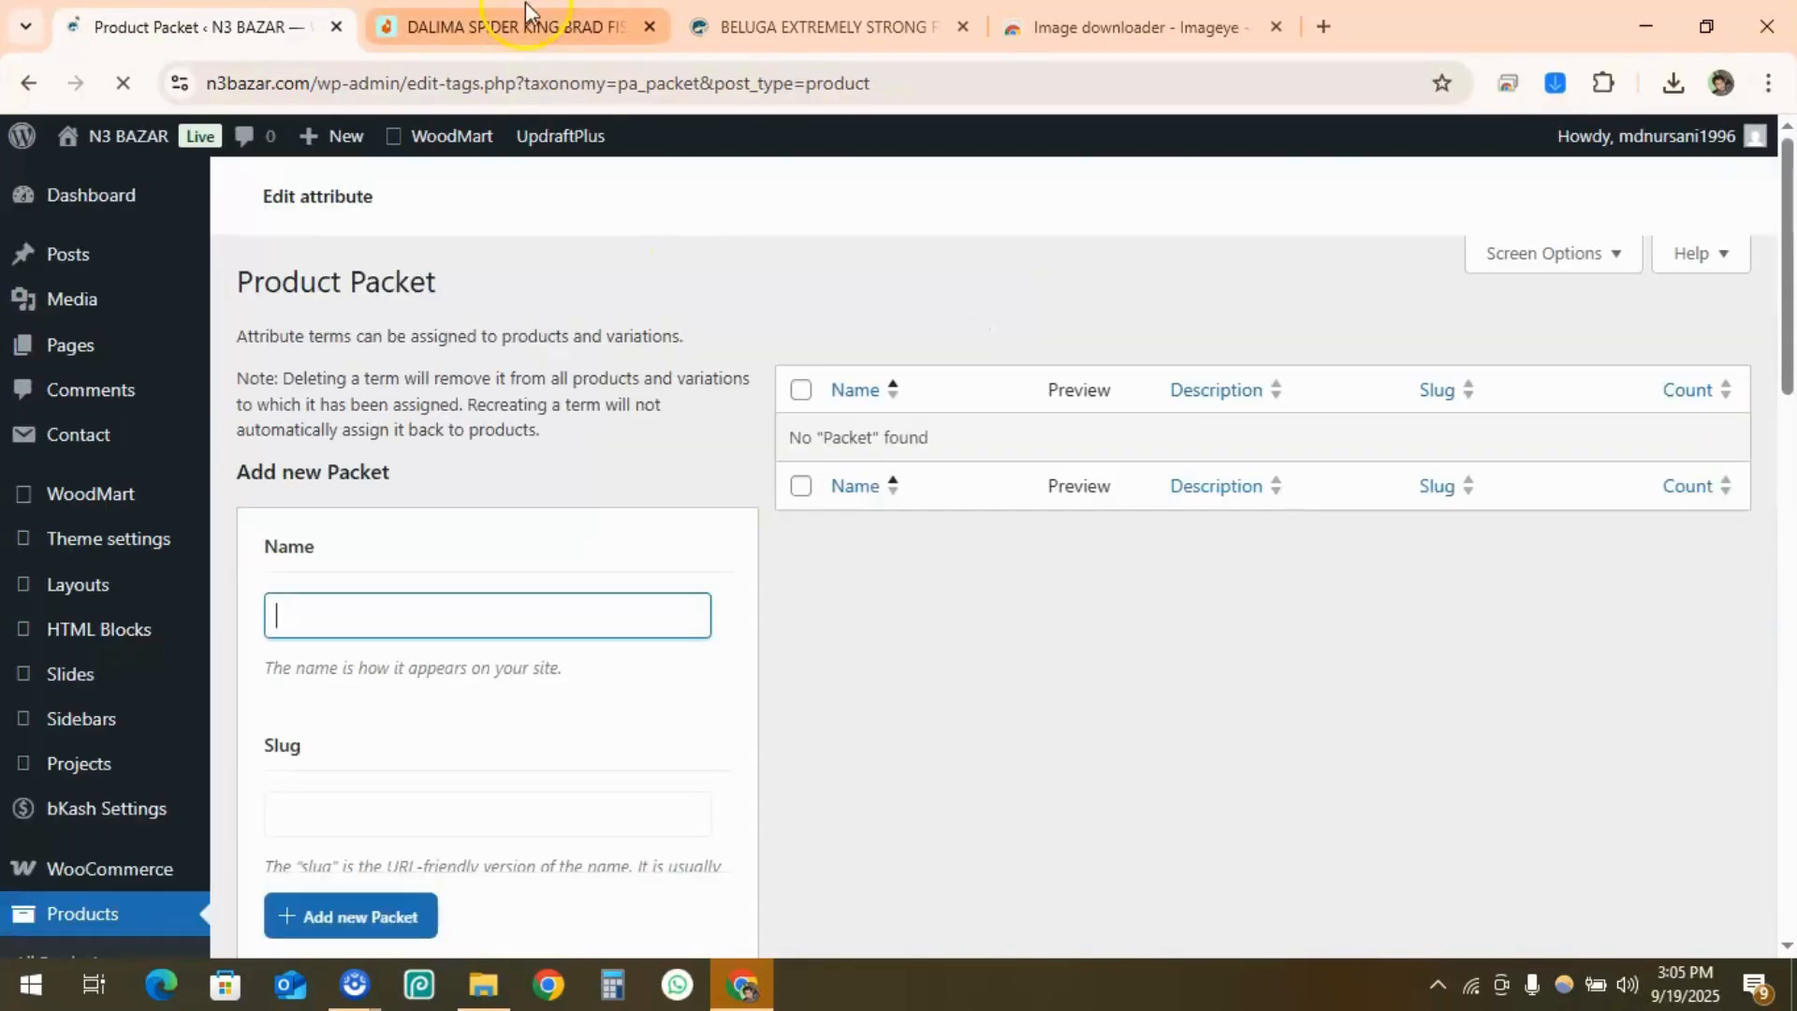
click(525, 14)
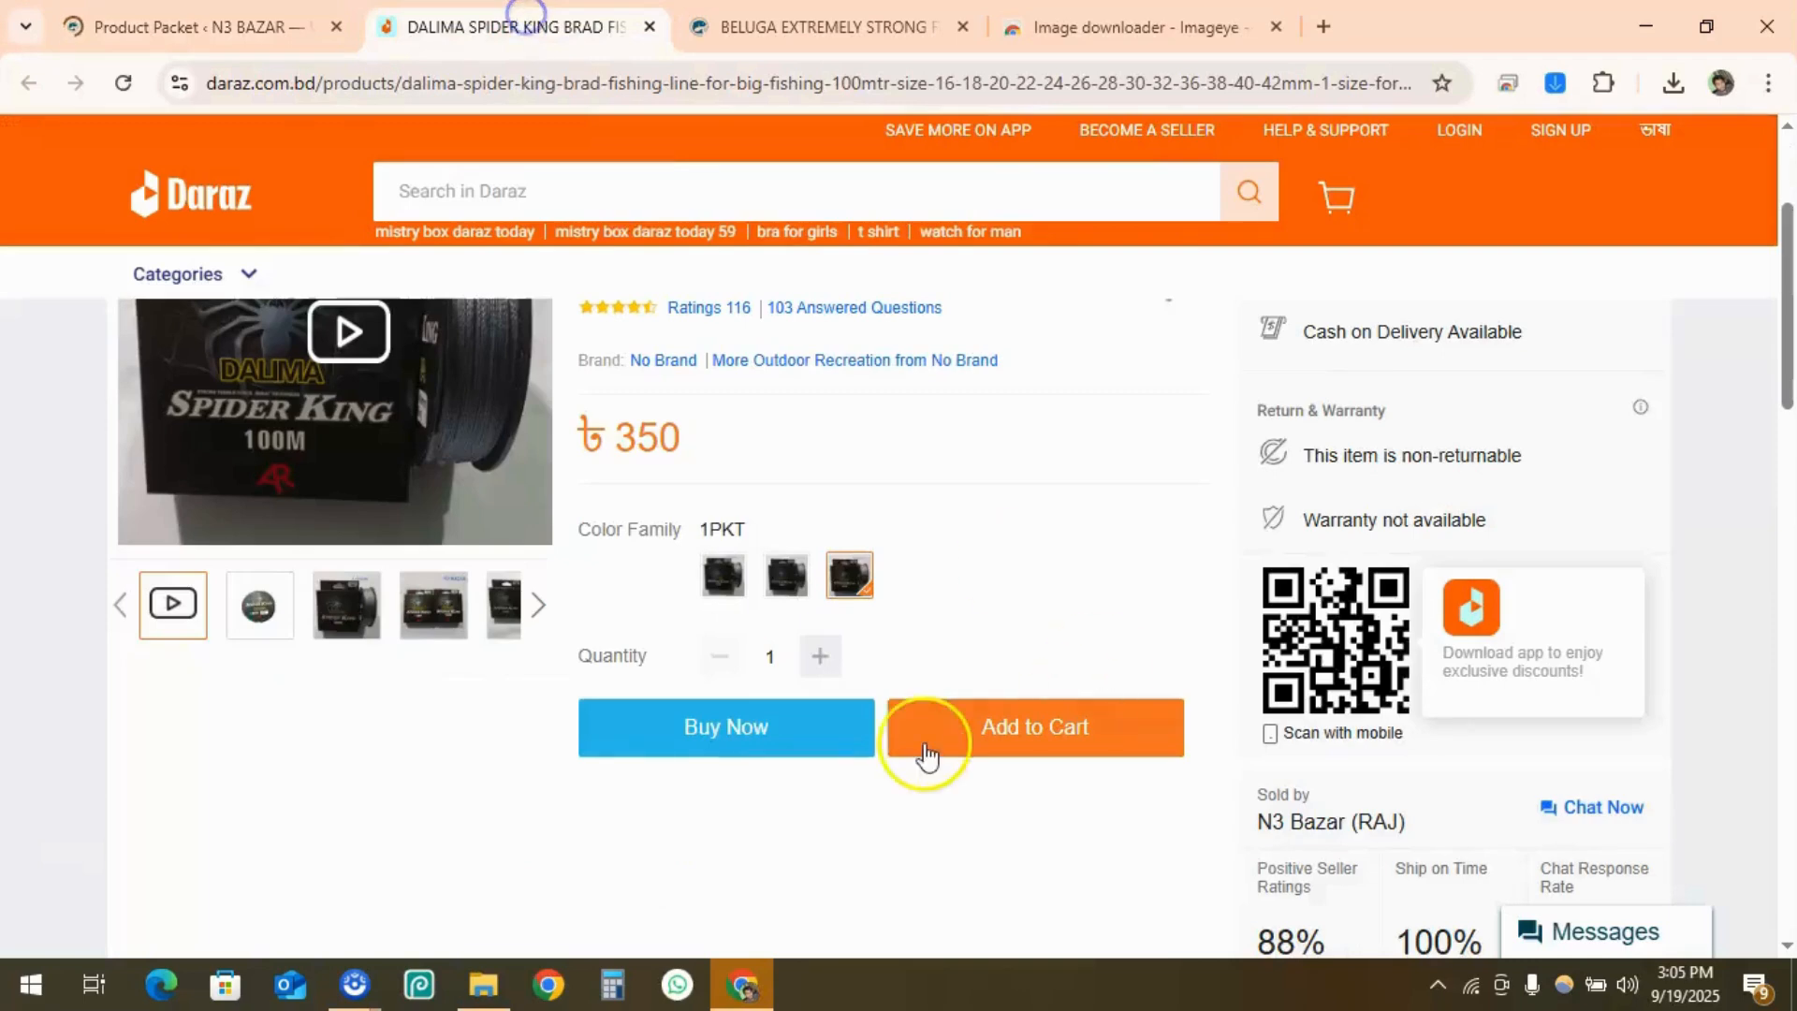
click(786, 576)
click(711, 585)
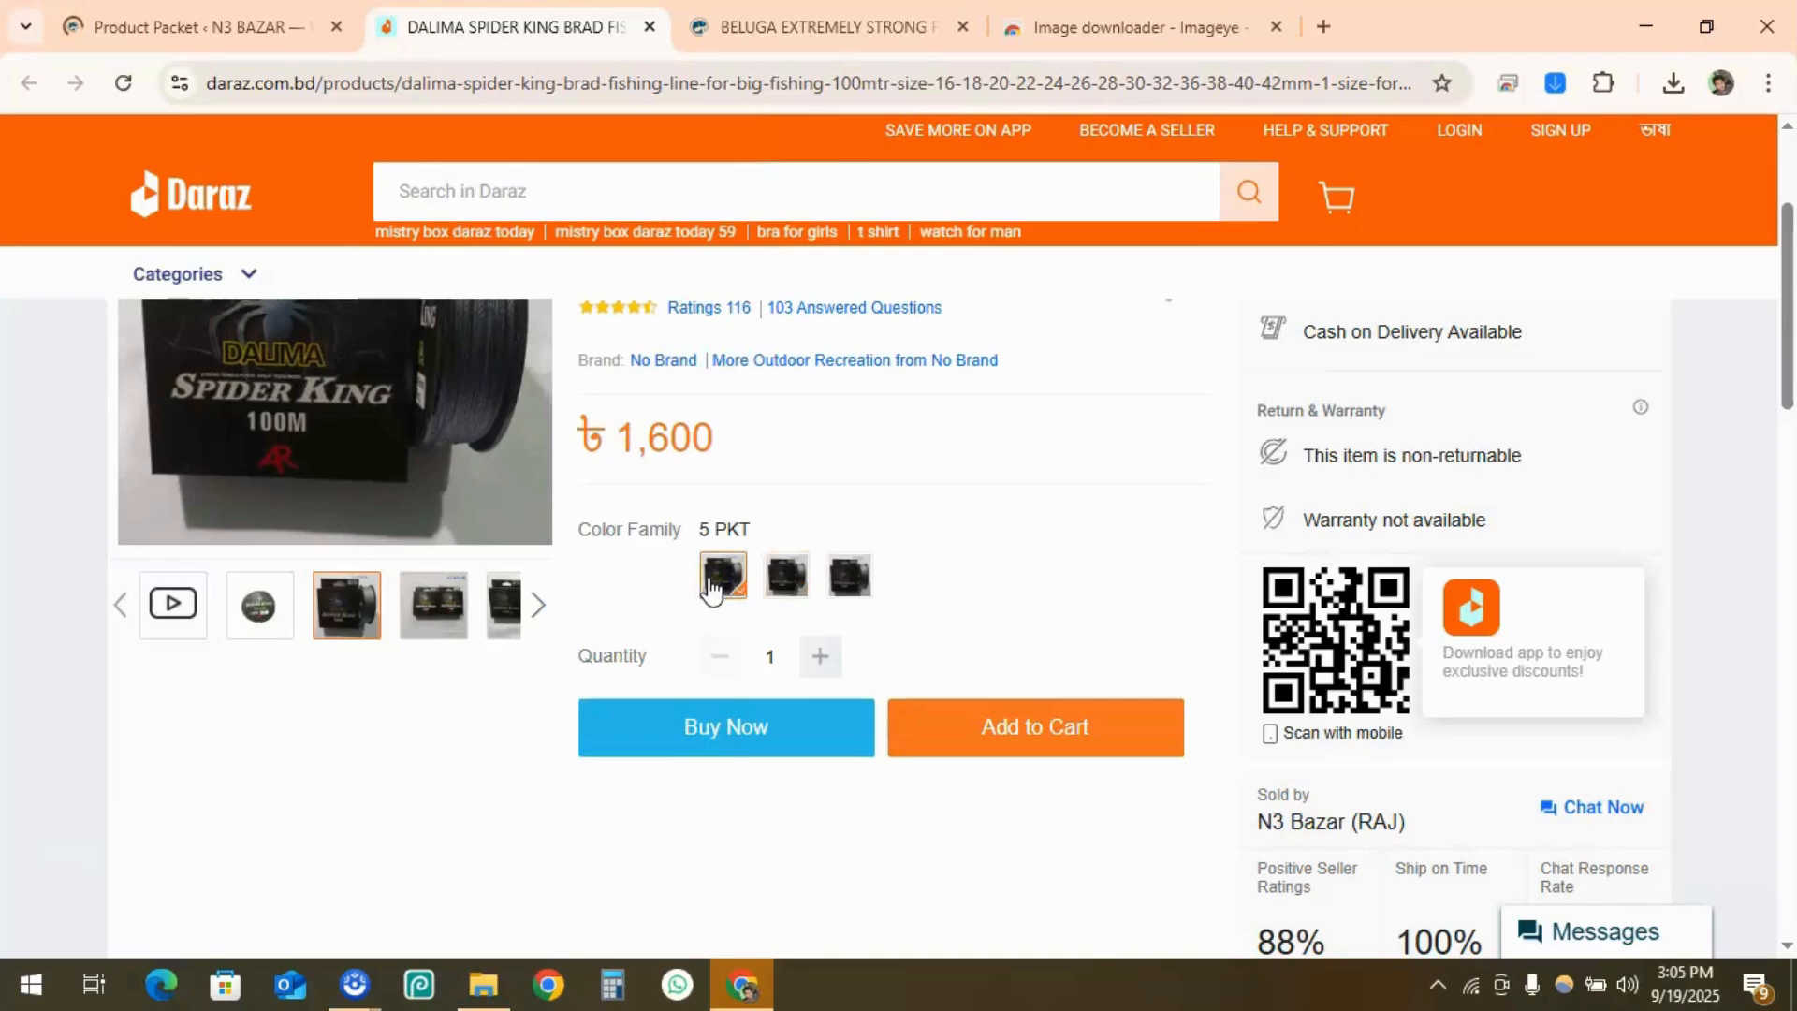
click(229, 26)
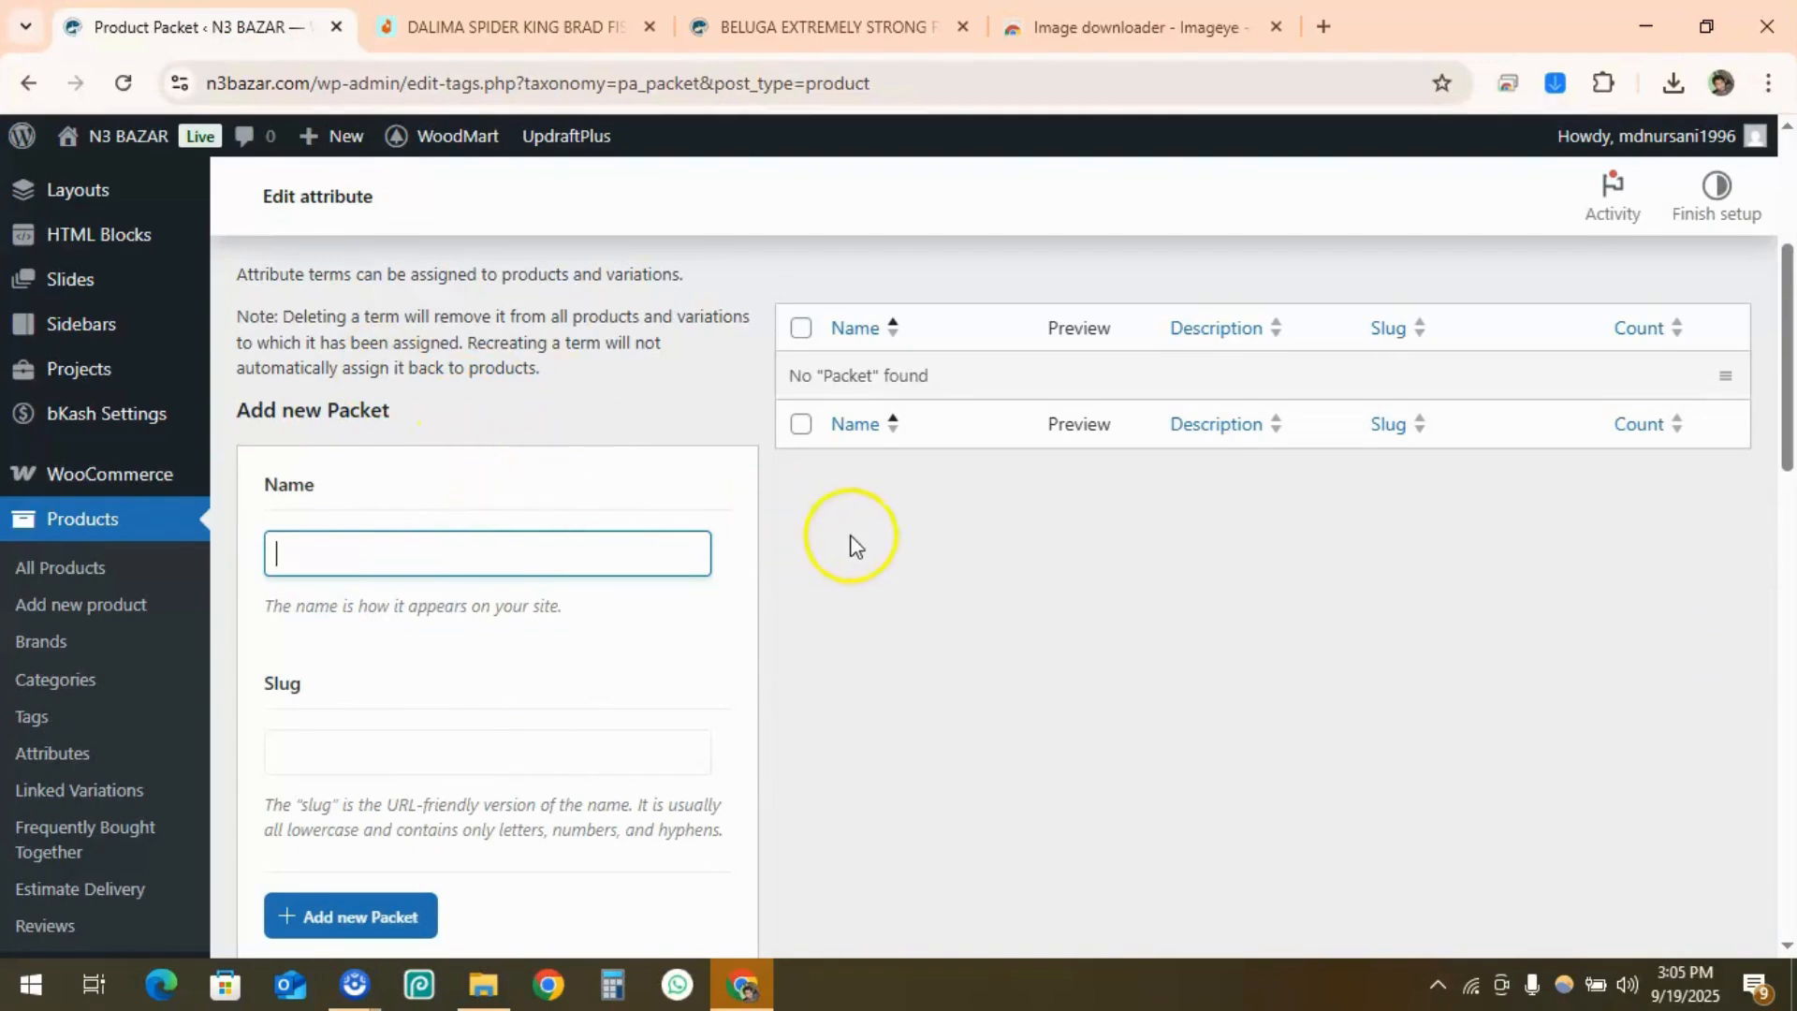
Add the term 1 packet to the Packet attribute with its text swatch turned on
scroll(430, 622, down, 4)
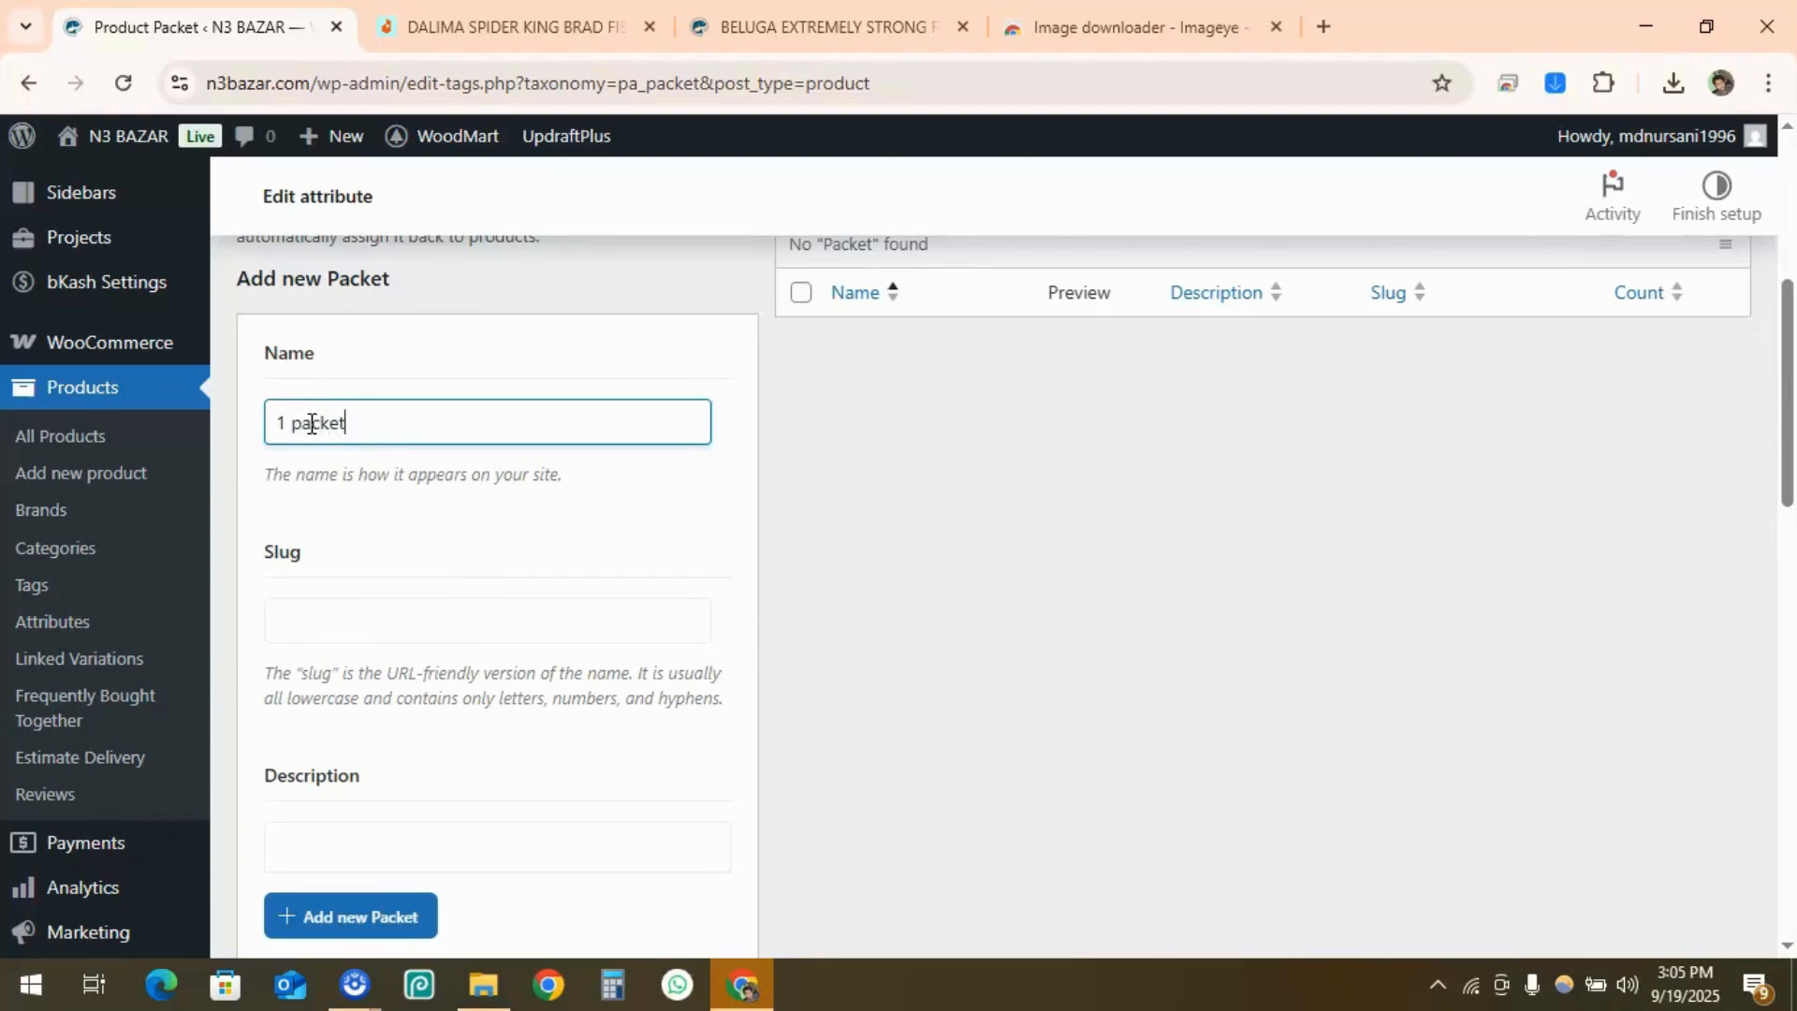
double_click(303, 416)
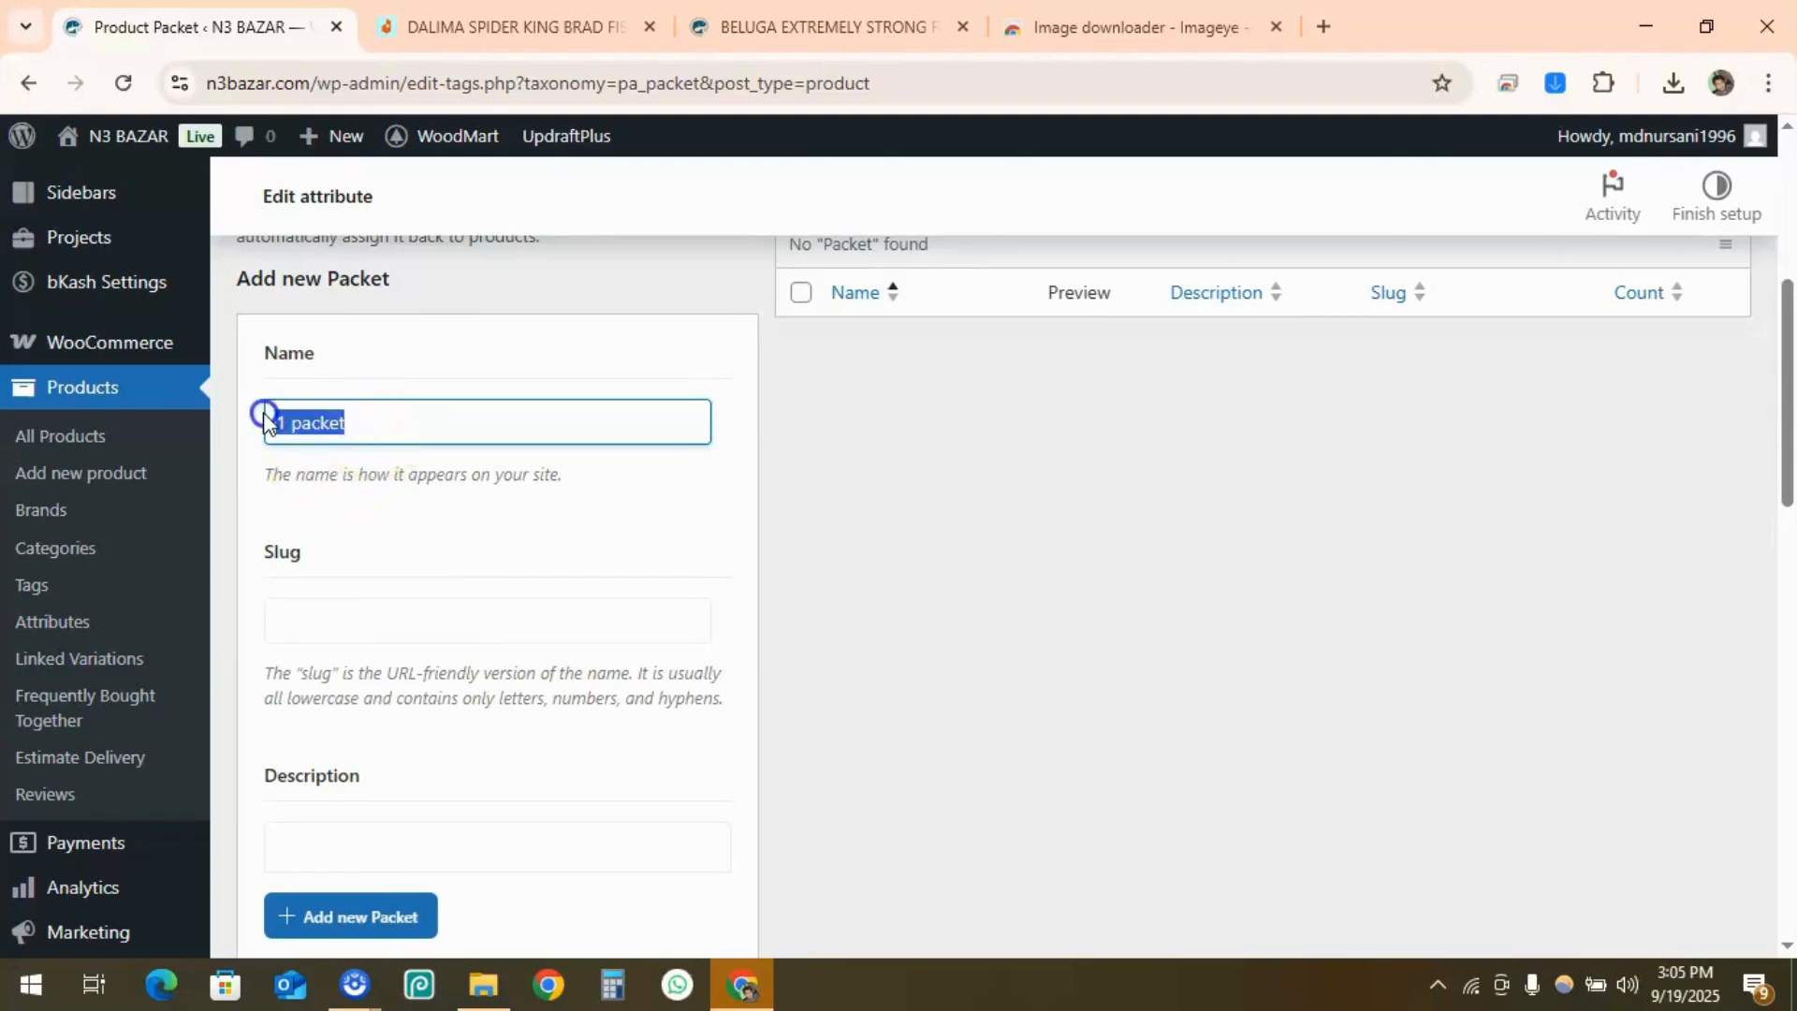
scroll(402, 617, down, 7)
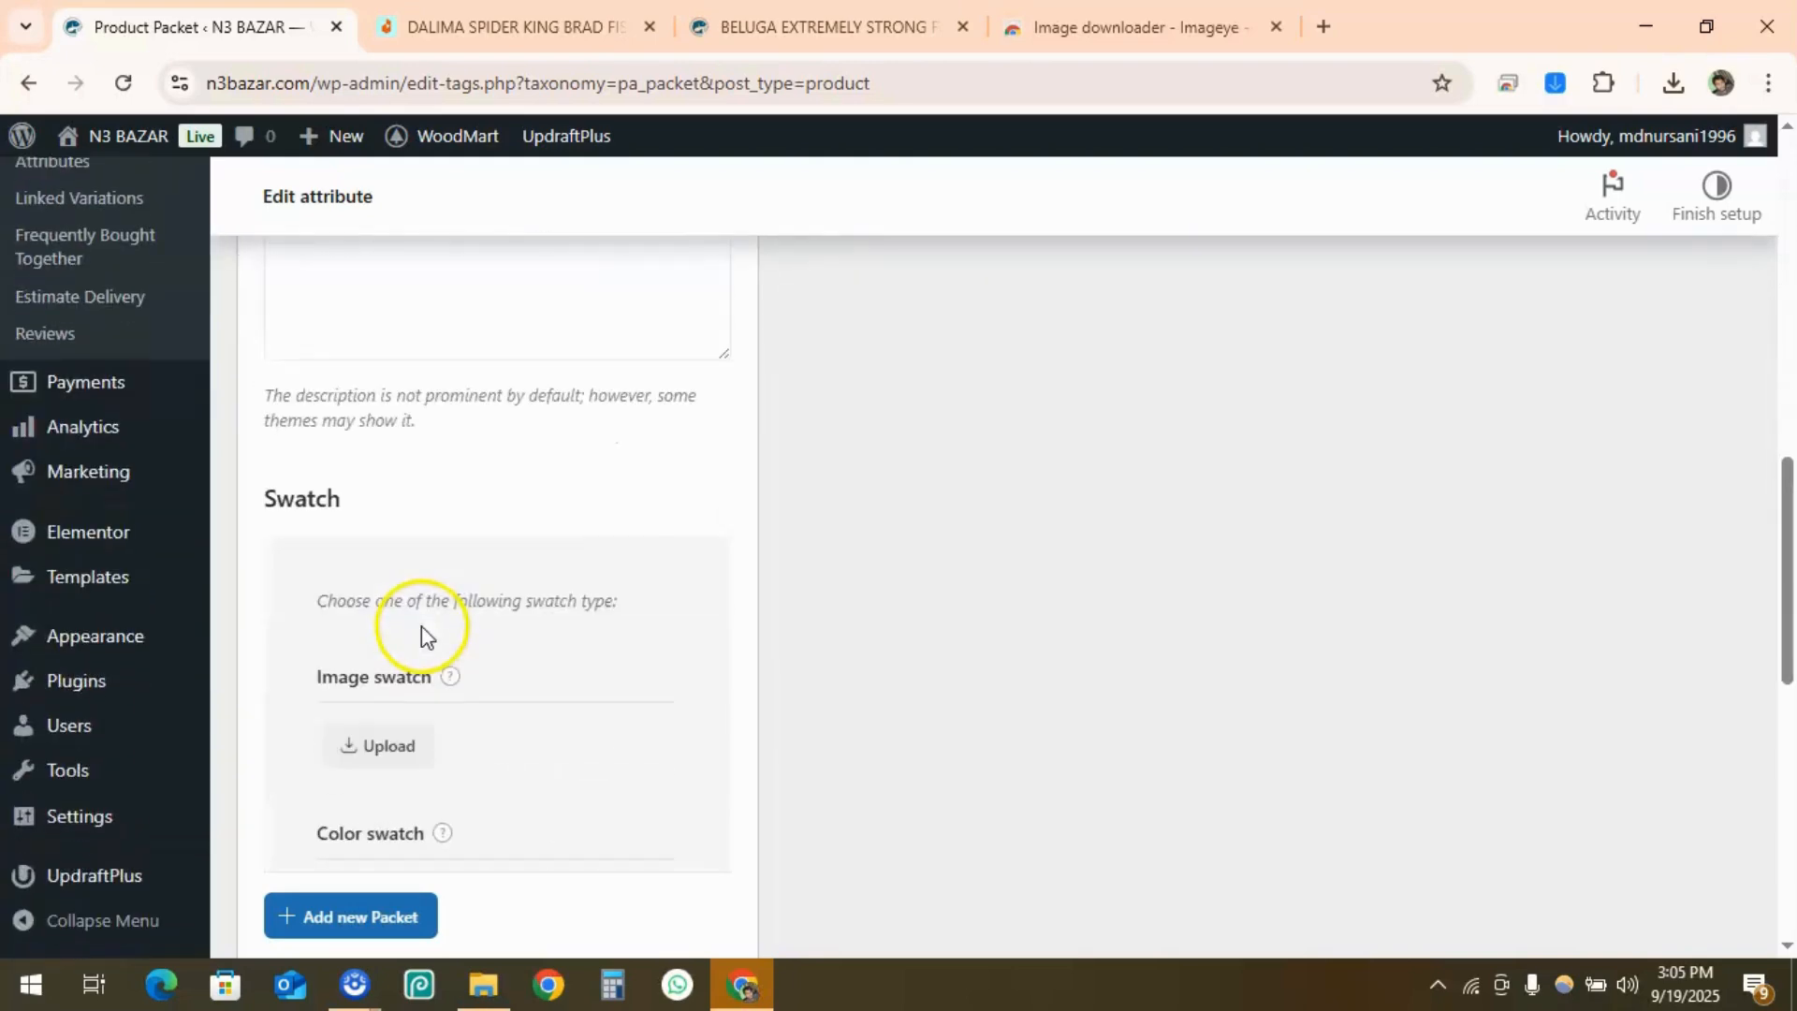
scroll(444, 655, down, 2)
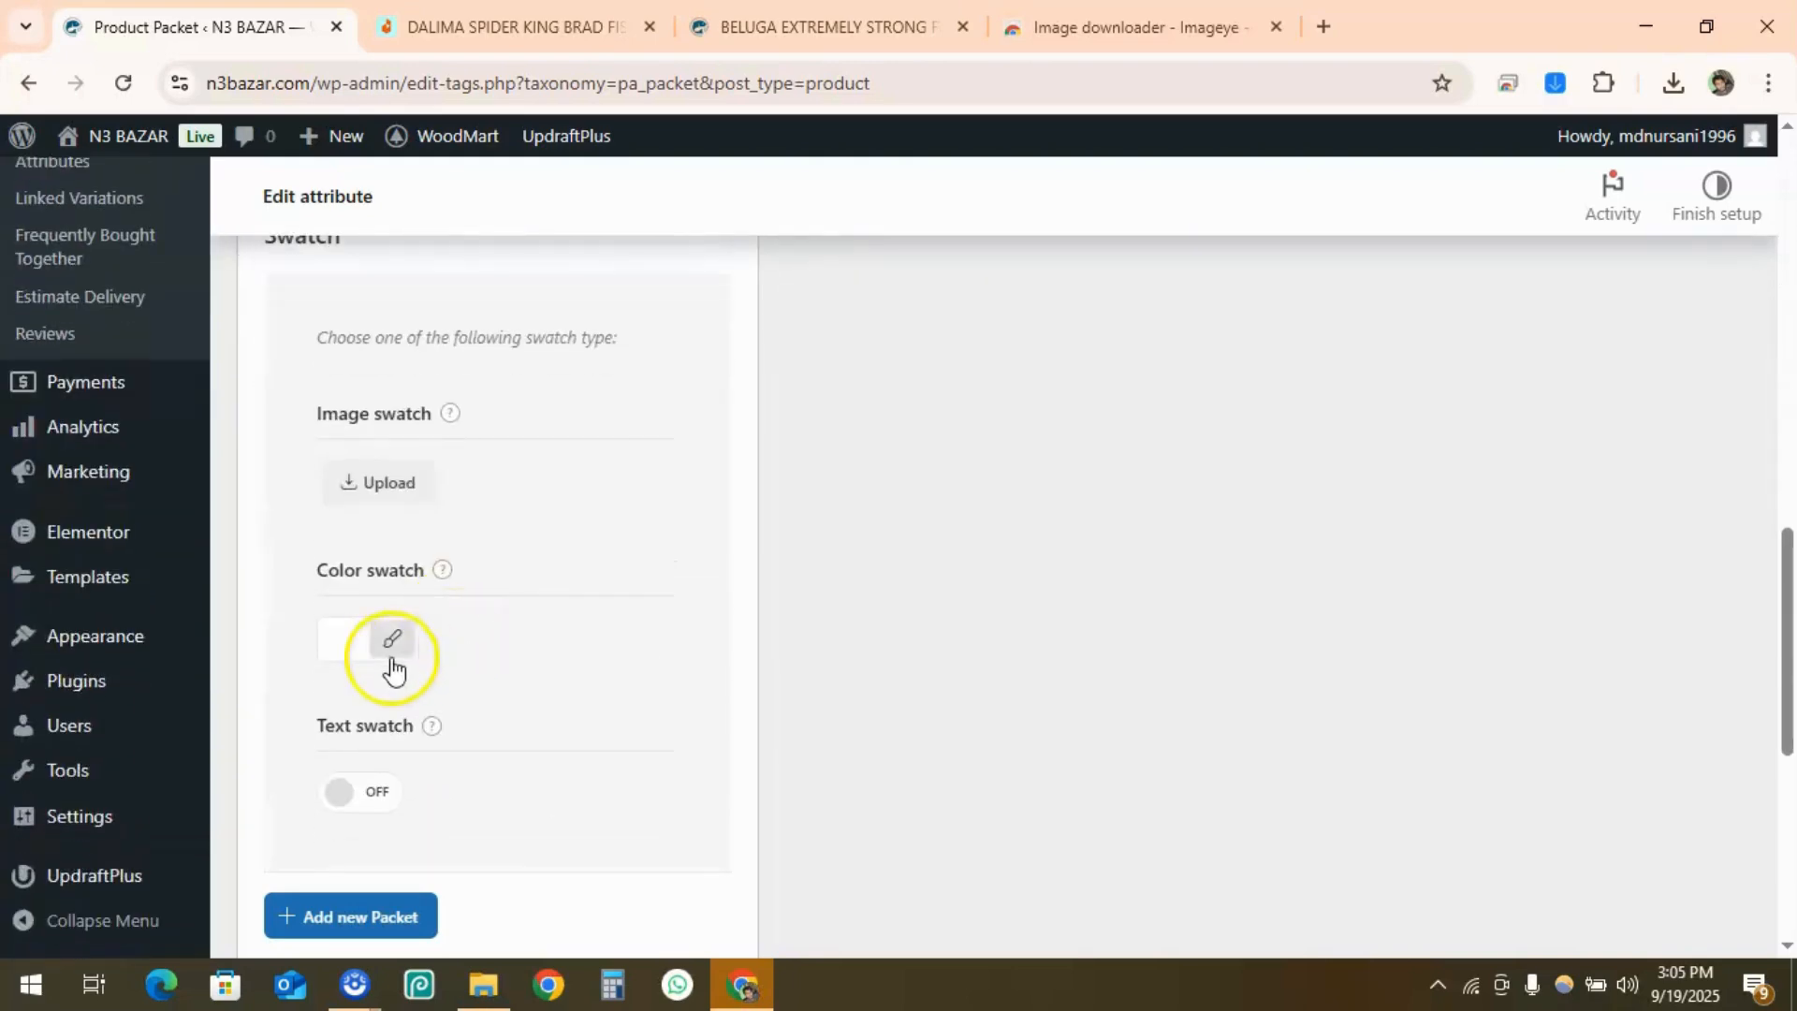
click(348, 806)
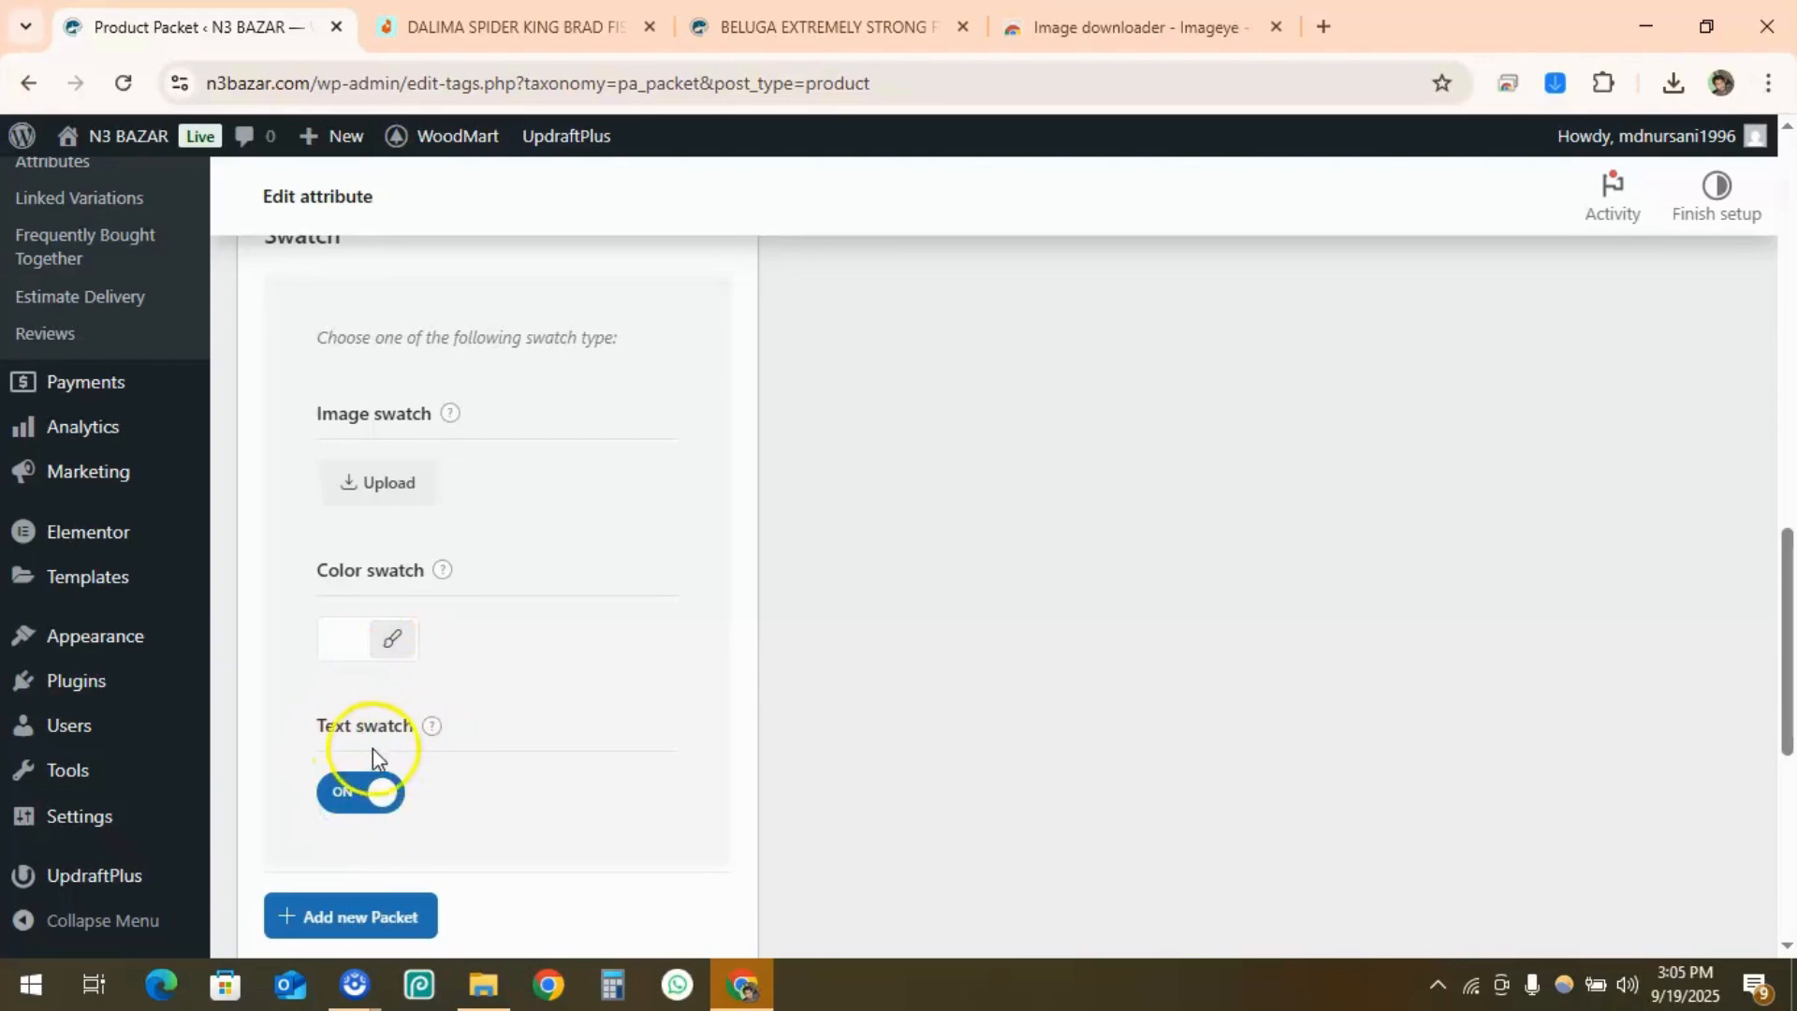
scroll(335, 754, down, 6)
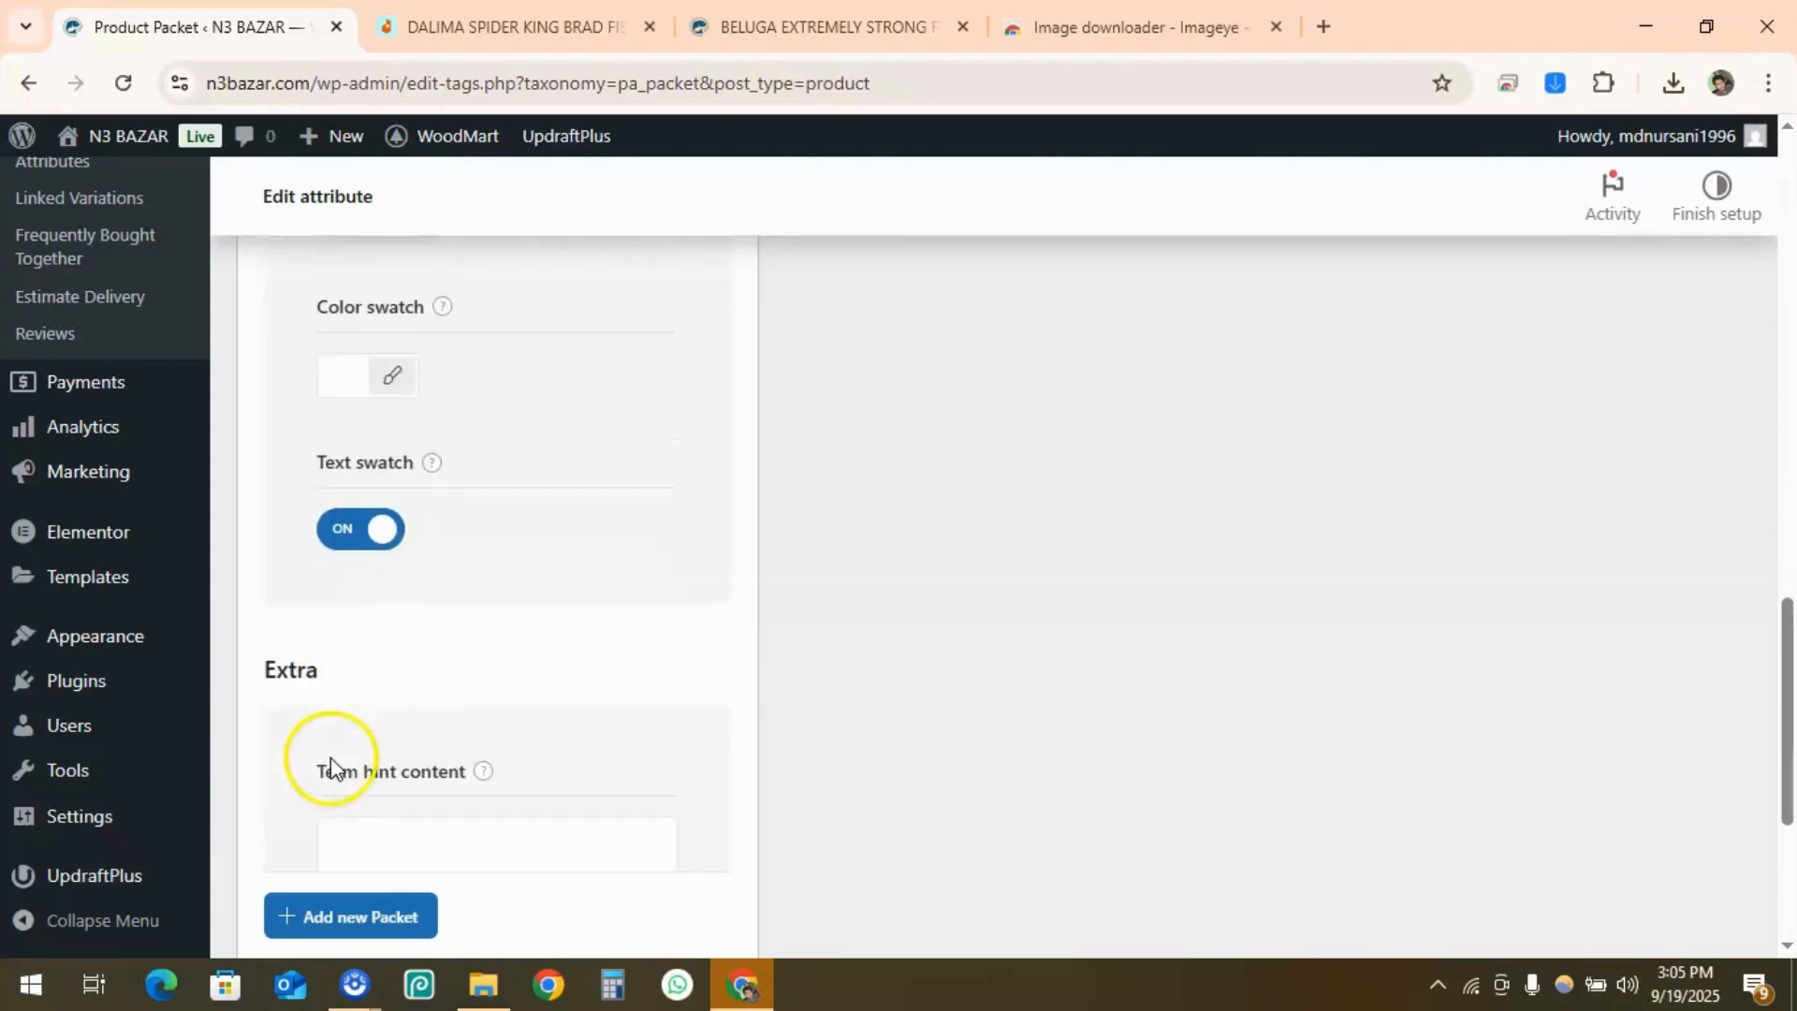
click(365, 825)
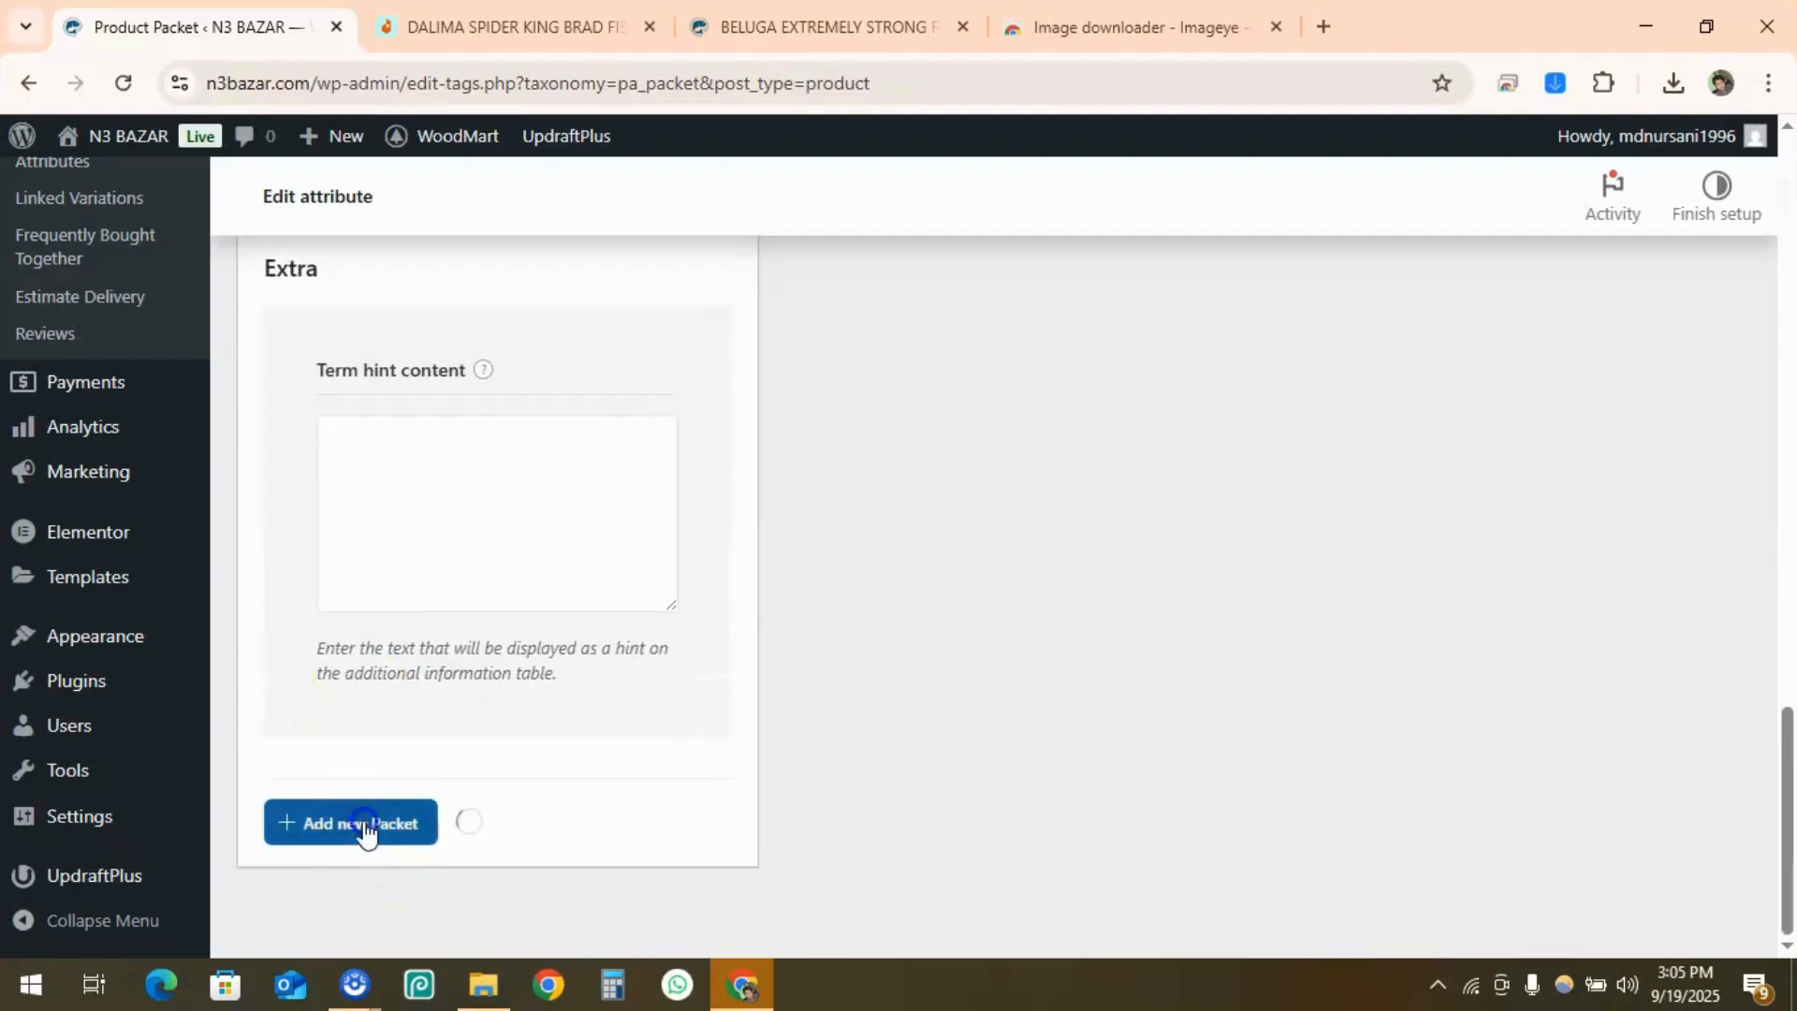
scroll(499, 637, down, 1)
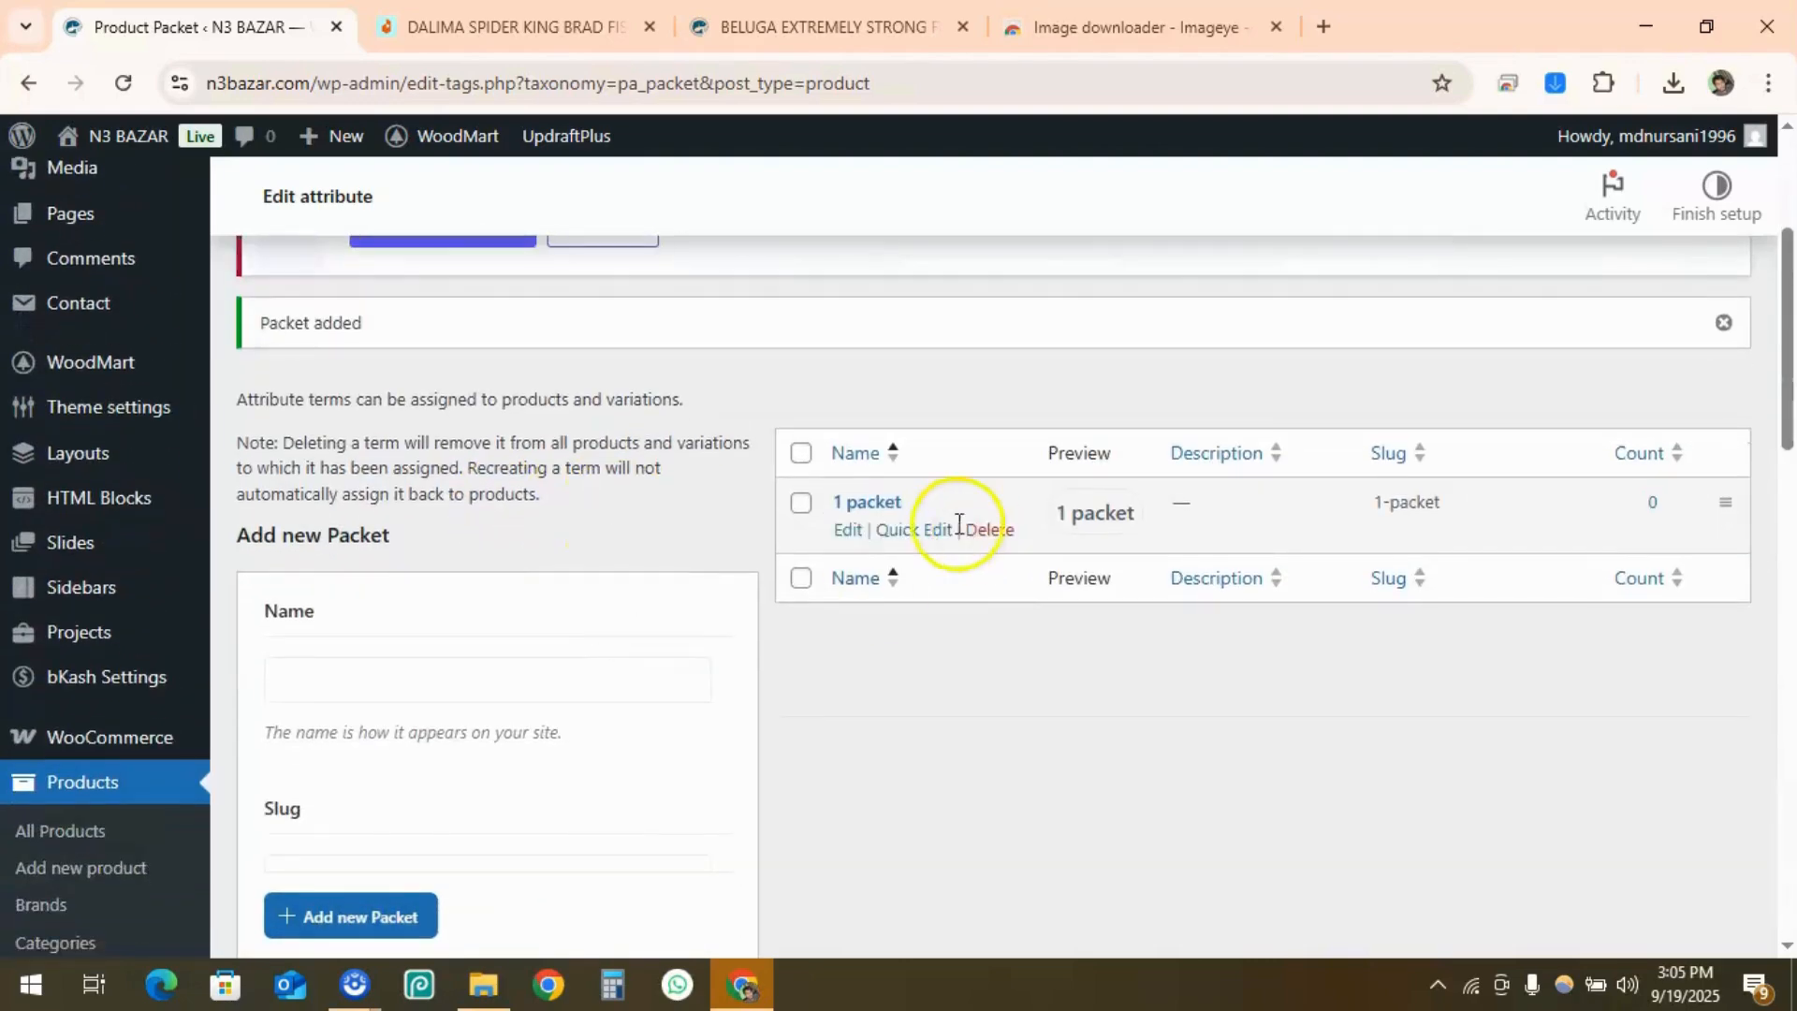
Add the terms 2 packet and 3 packet to the Packet attribute
click(361, 681)
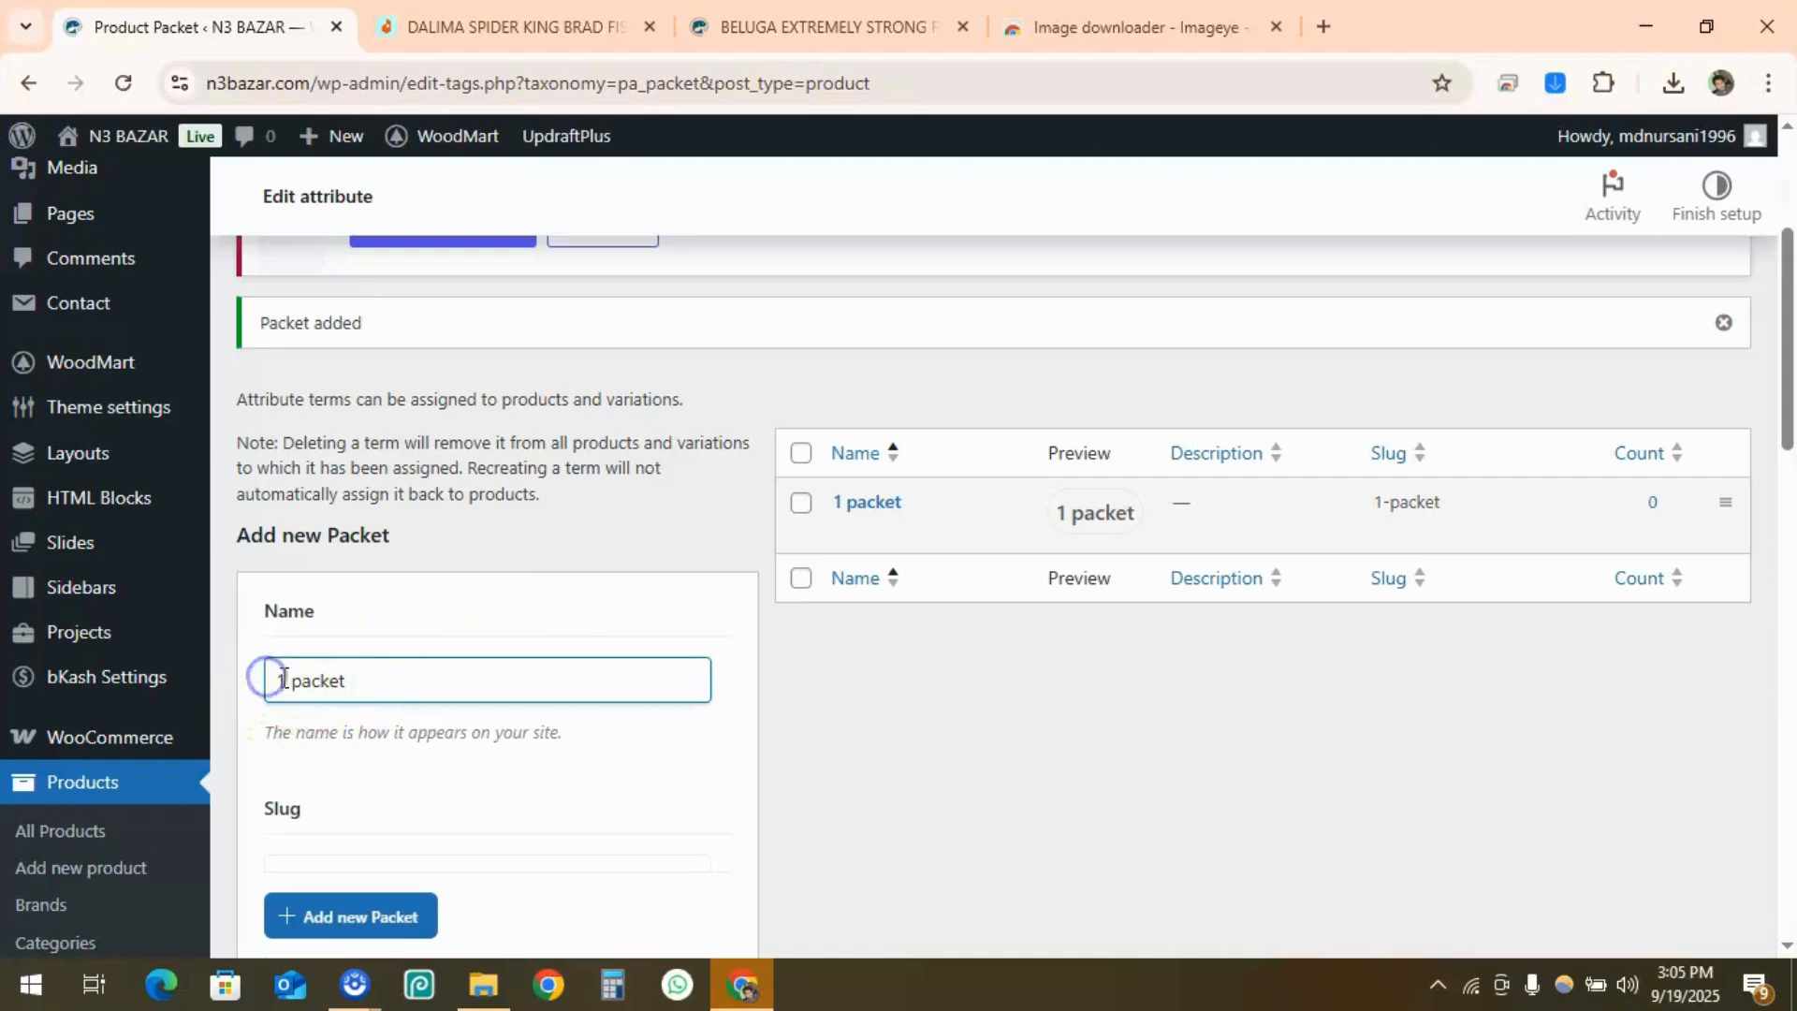
click(341, 915)
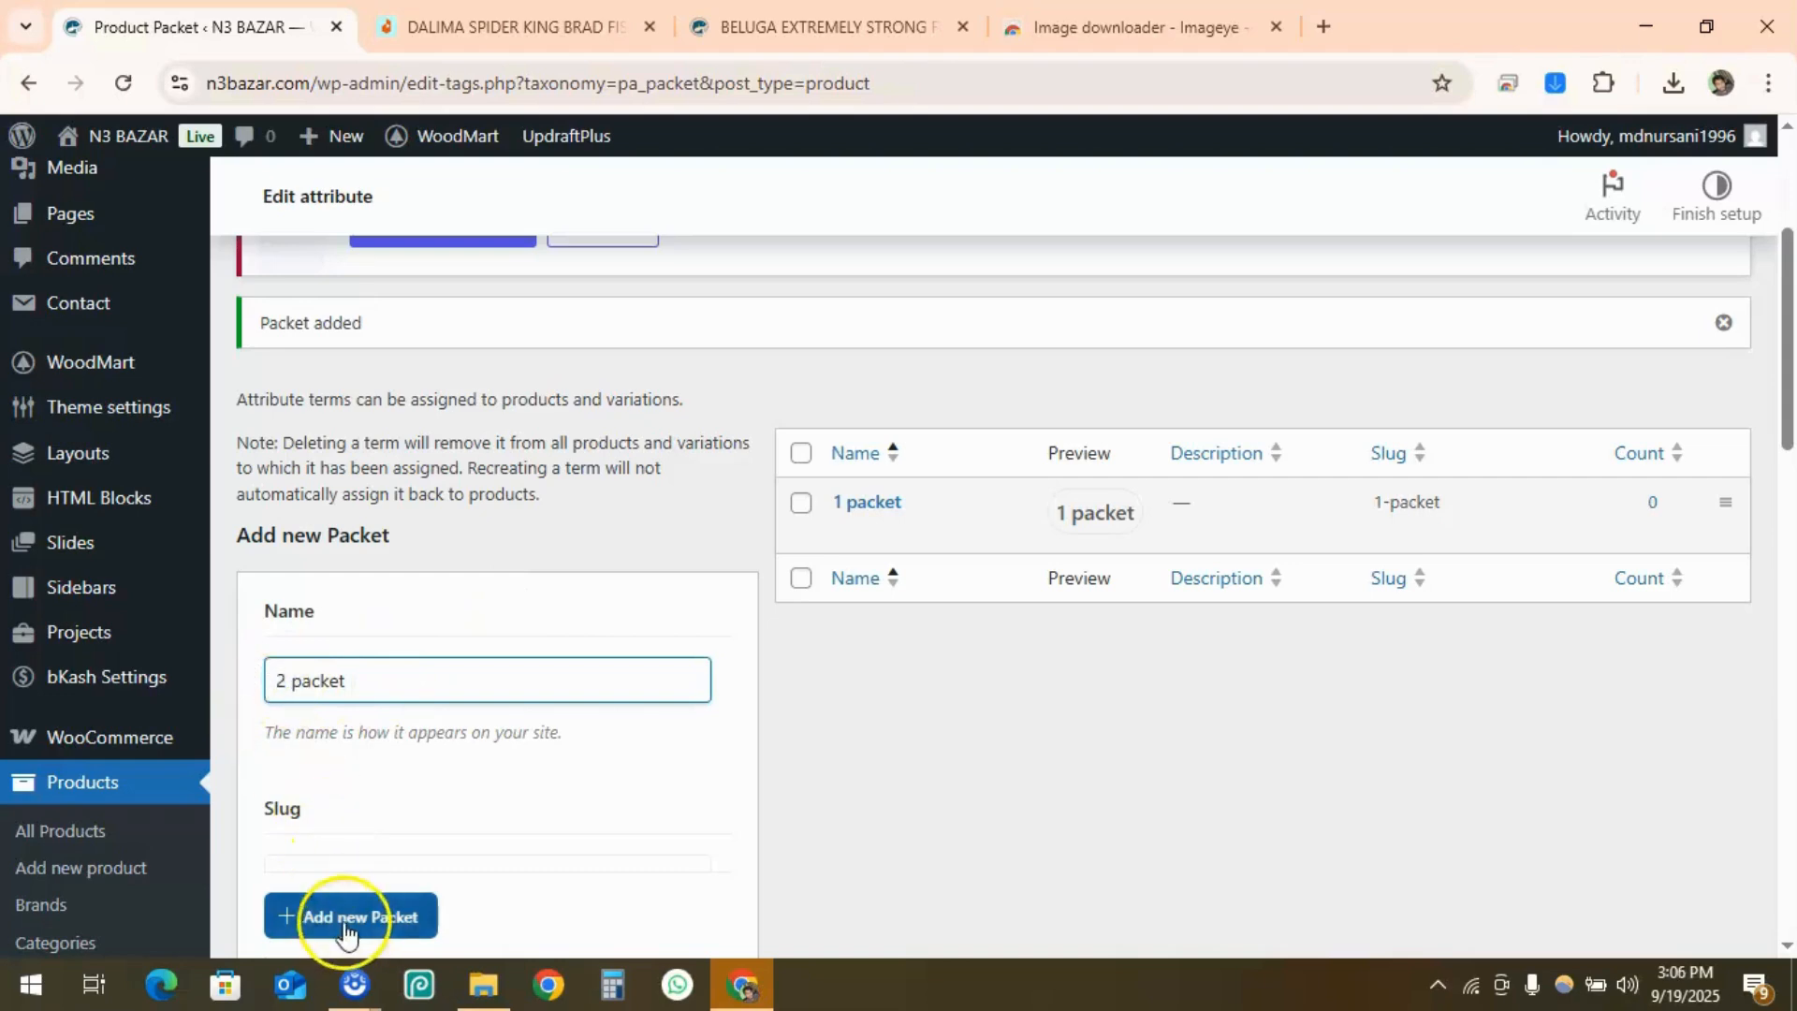
click(334, 684)
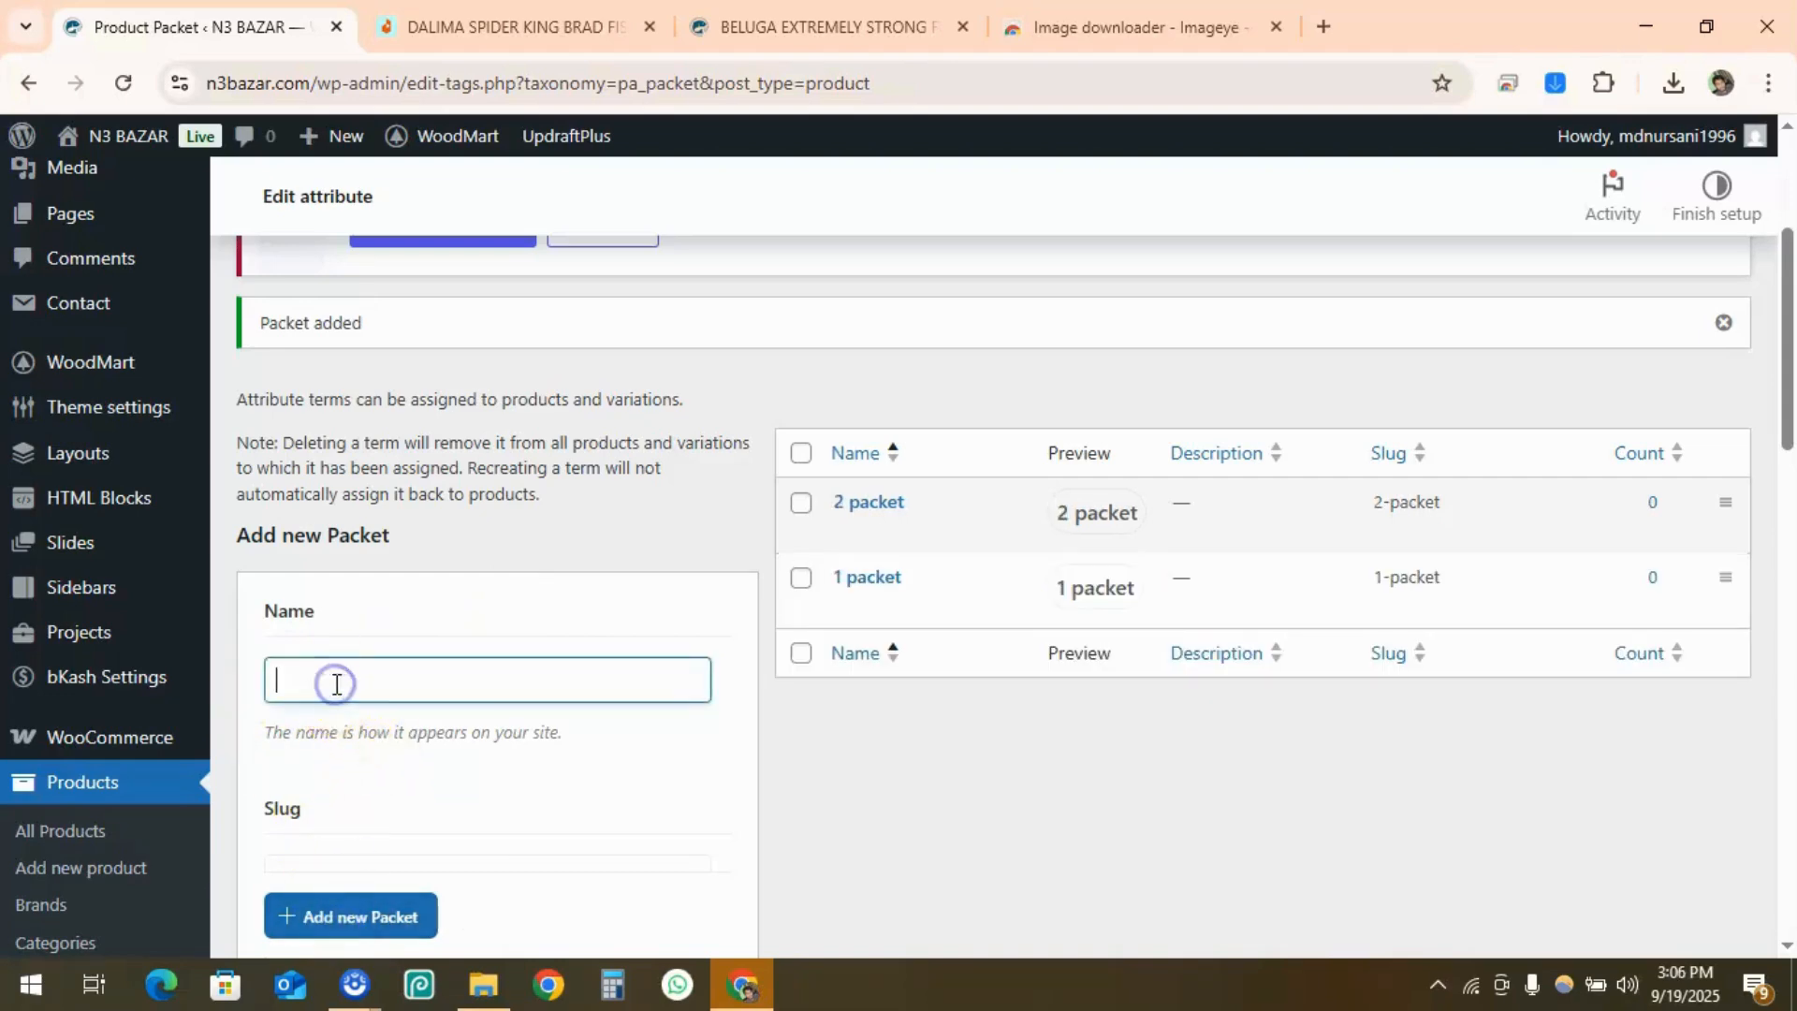
text(3 packet)
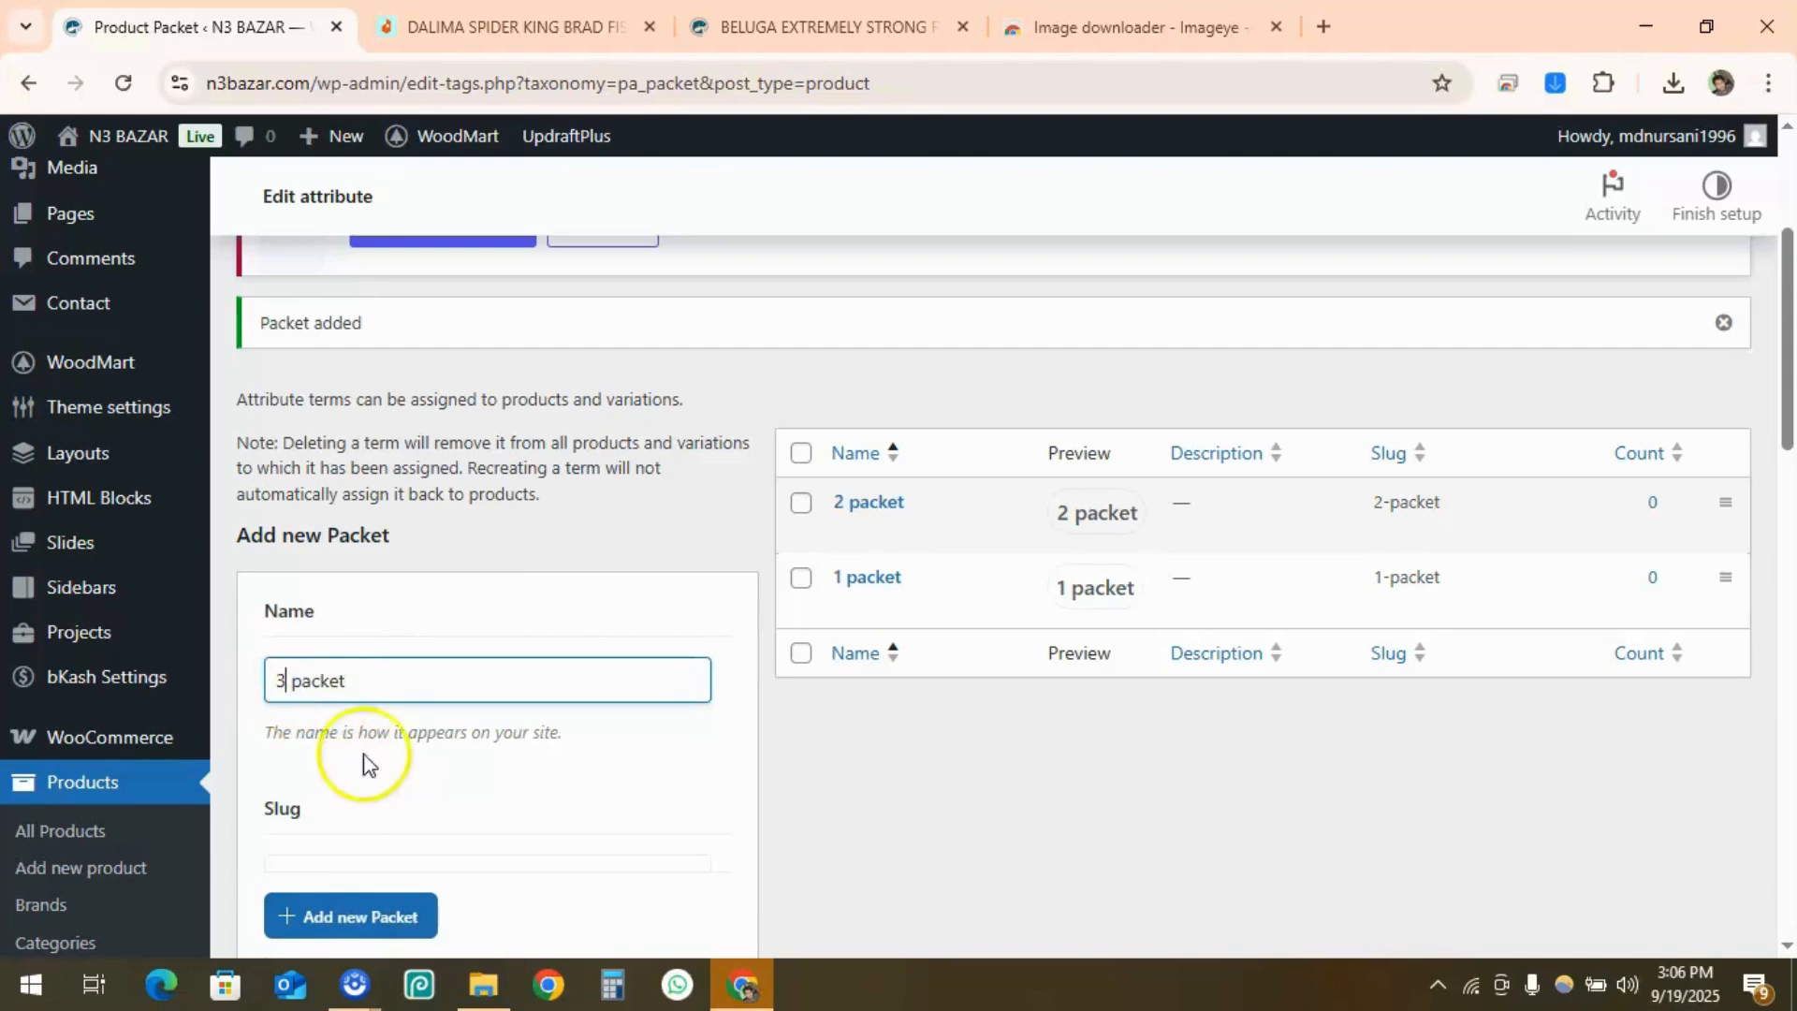
click(353, 912)
Add the terms 4 packet and 5 packet to the Packet attribute
click(342, 684)
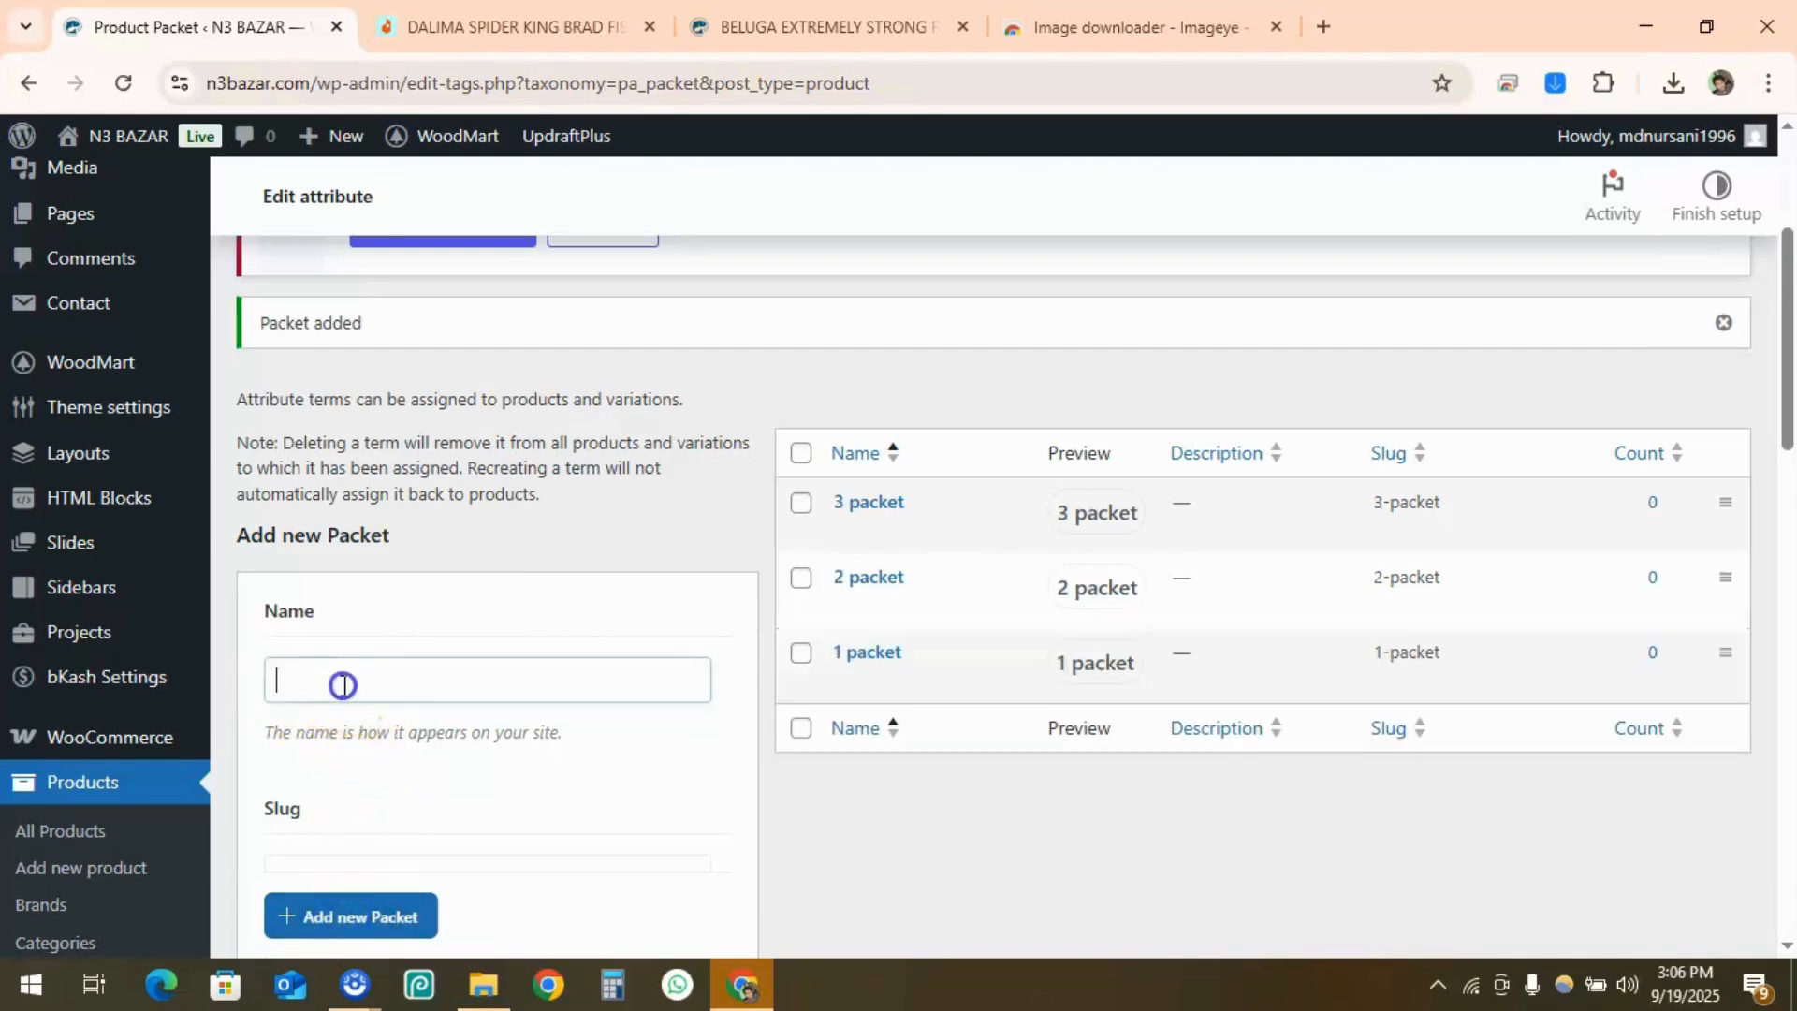
text(1 packet)
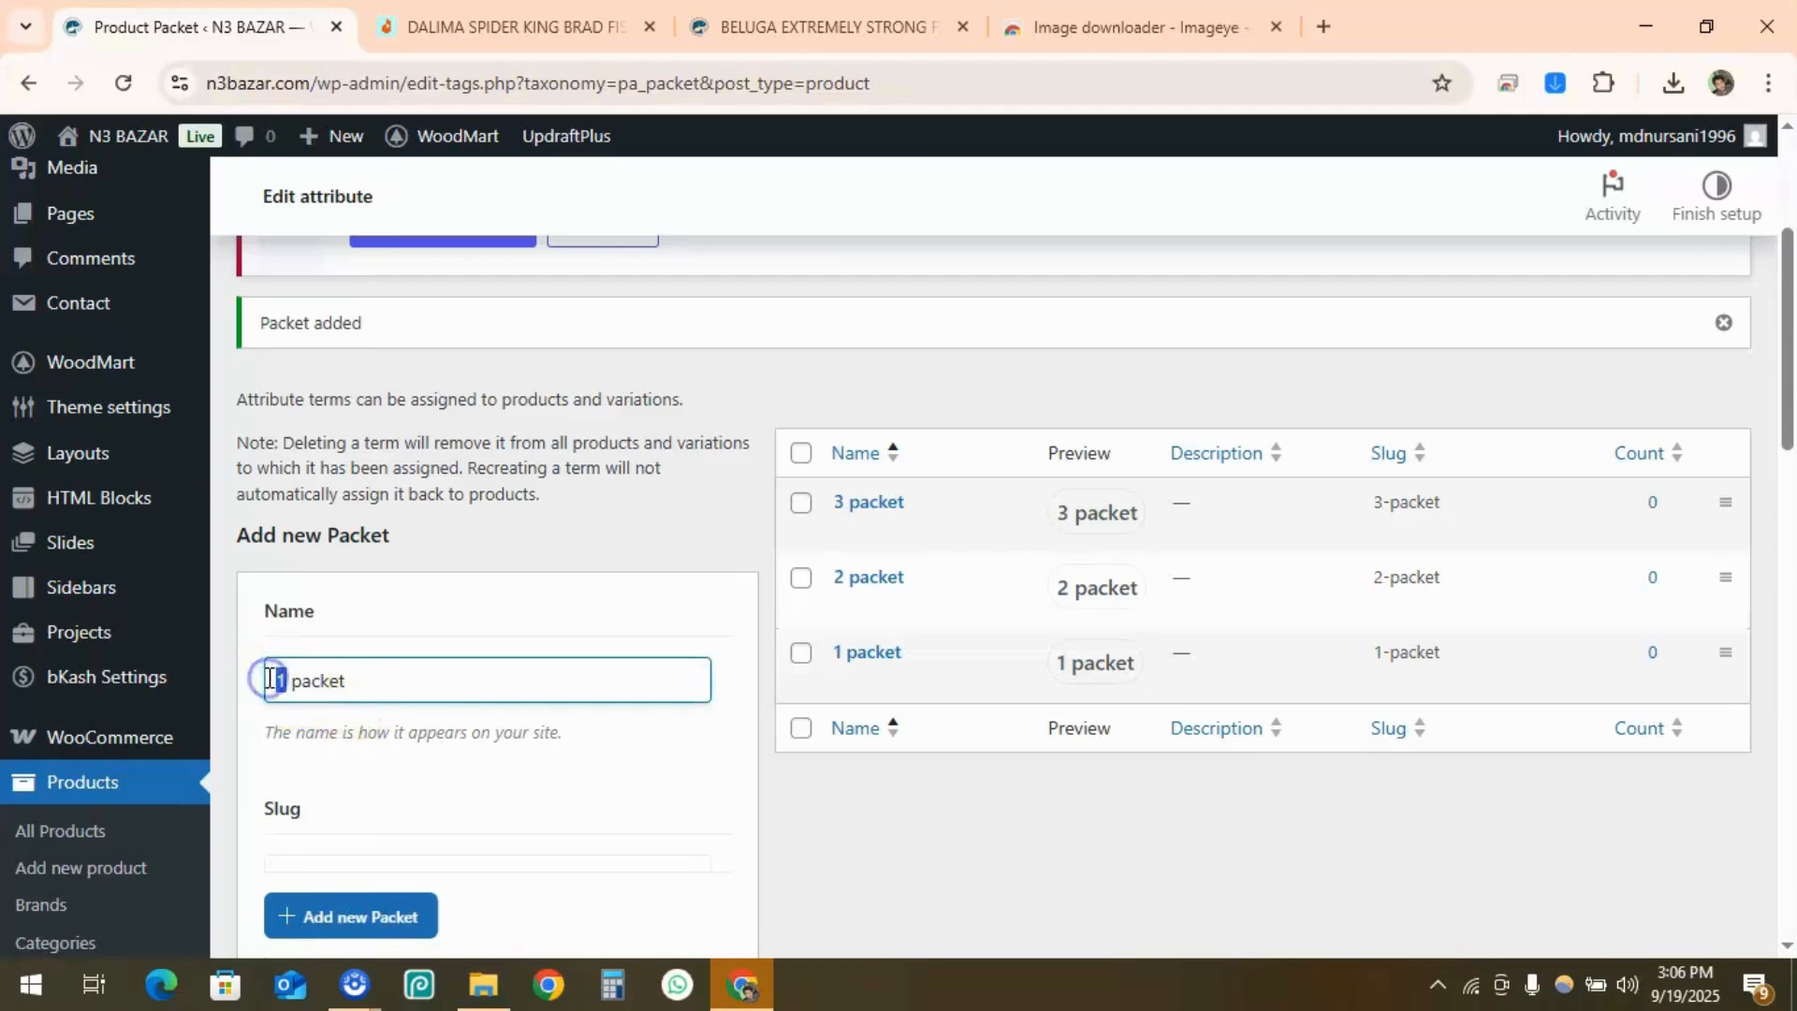
click(367, 914)
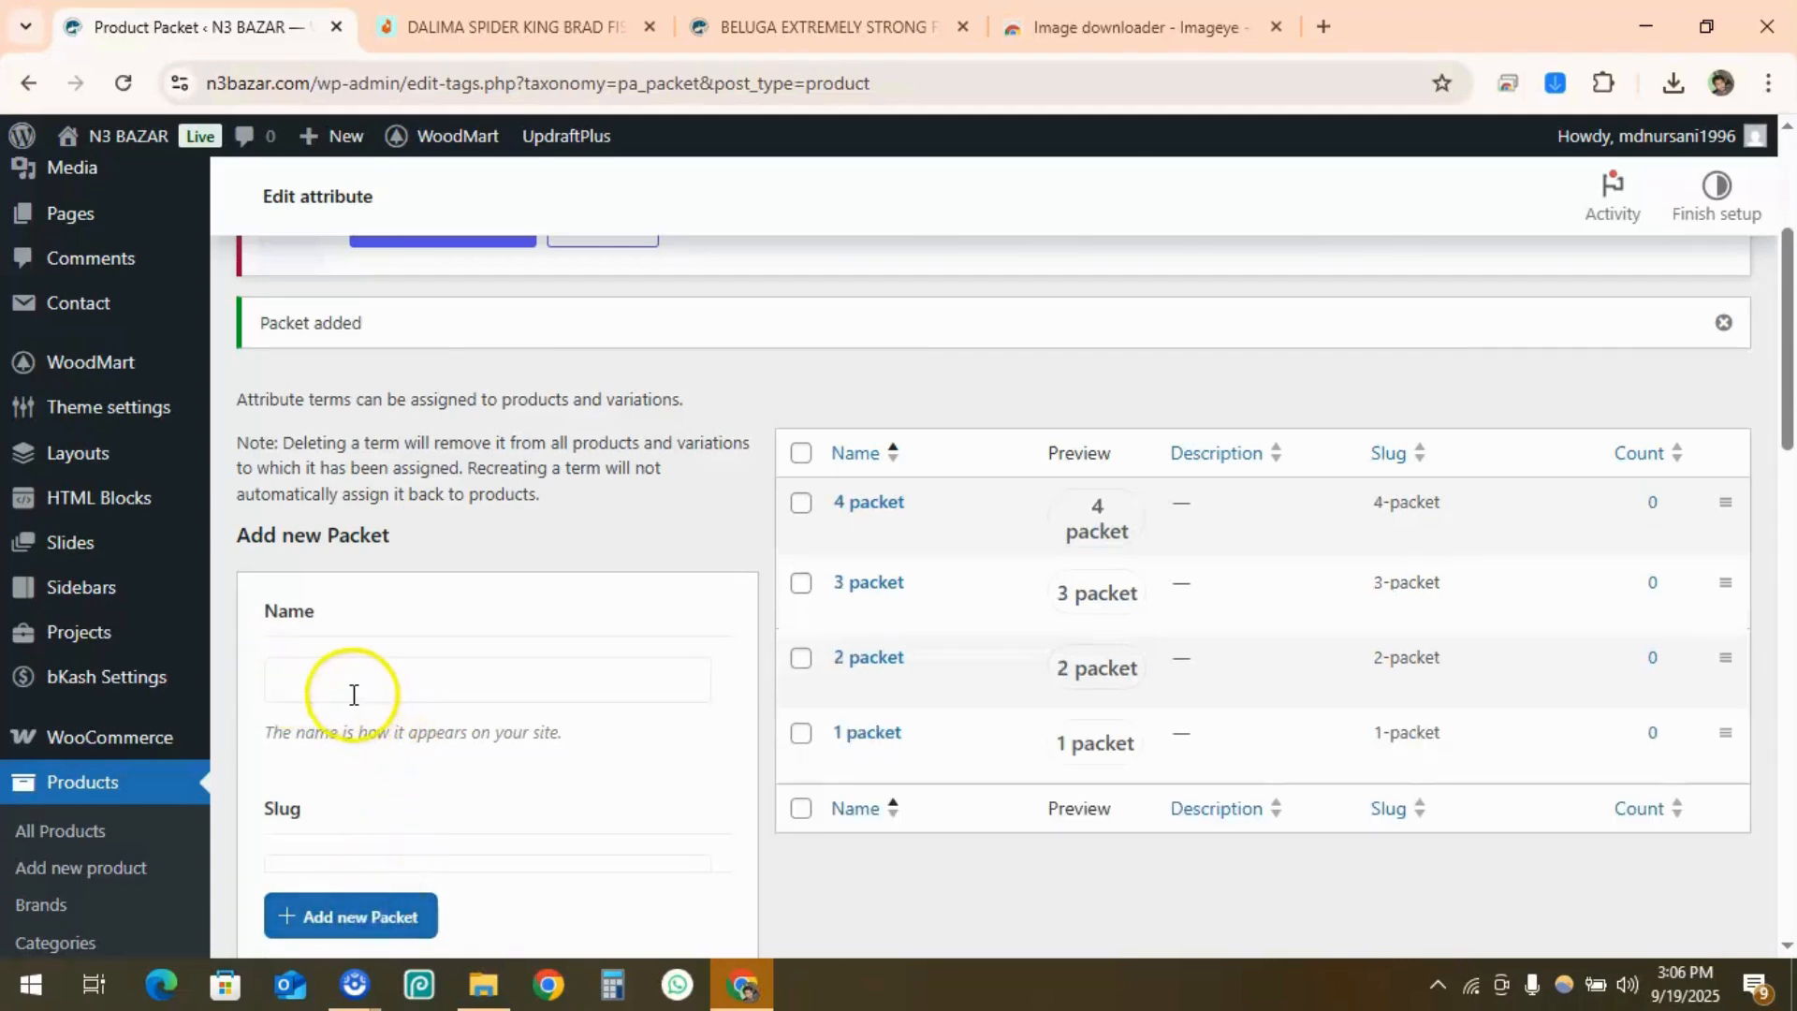
click(353, 693)
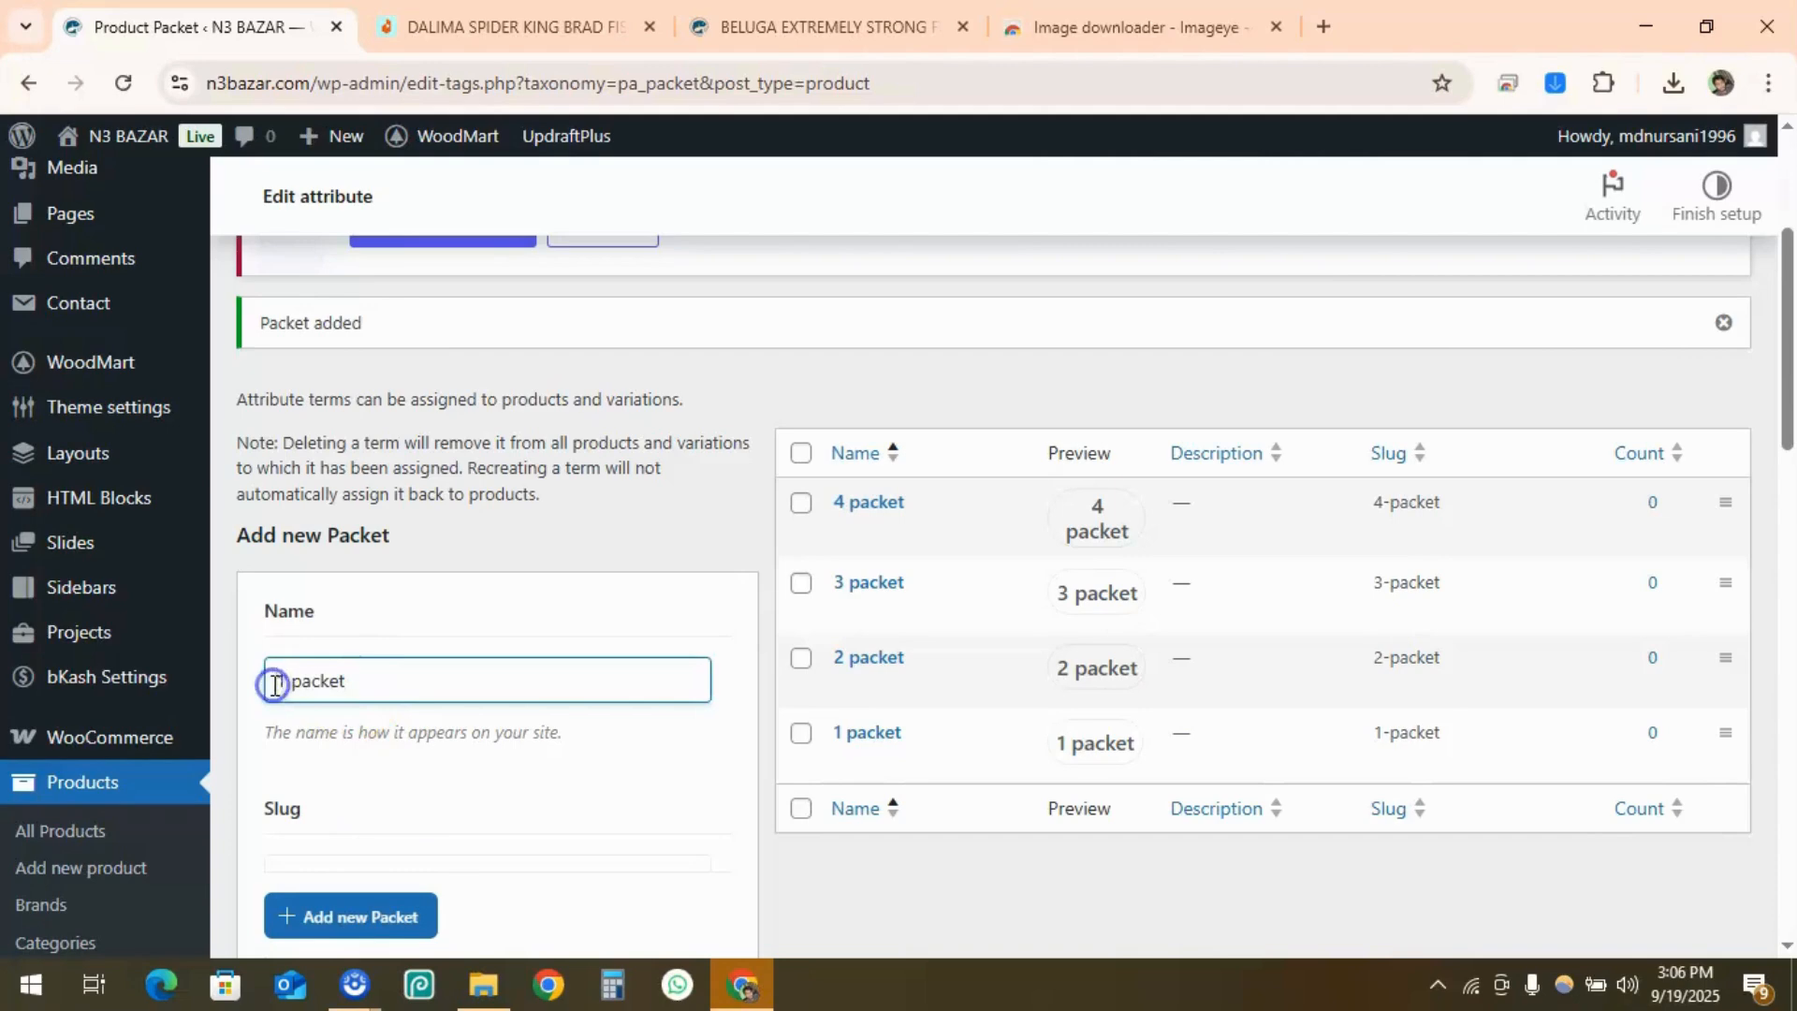
text(5)
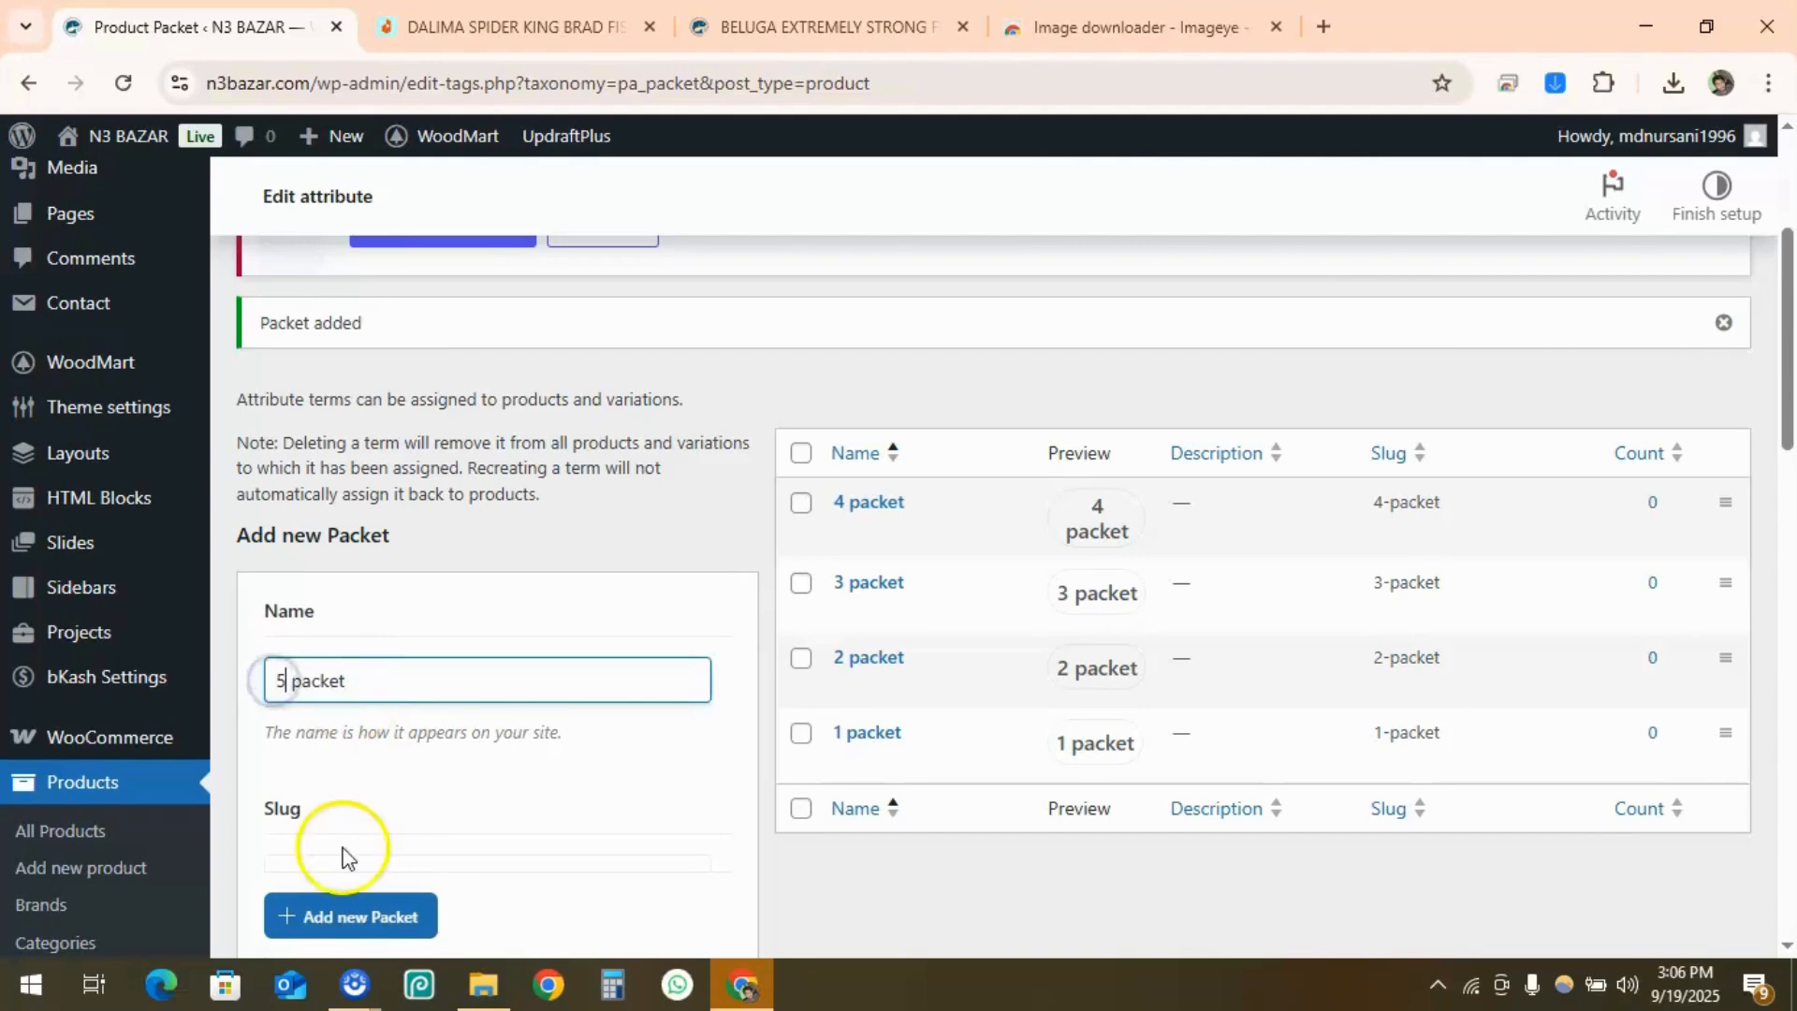
click(352, 915)
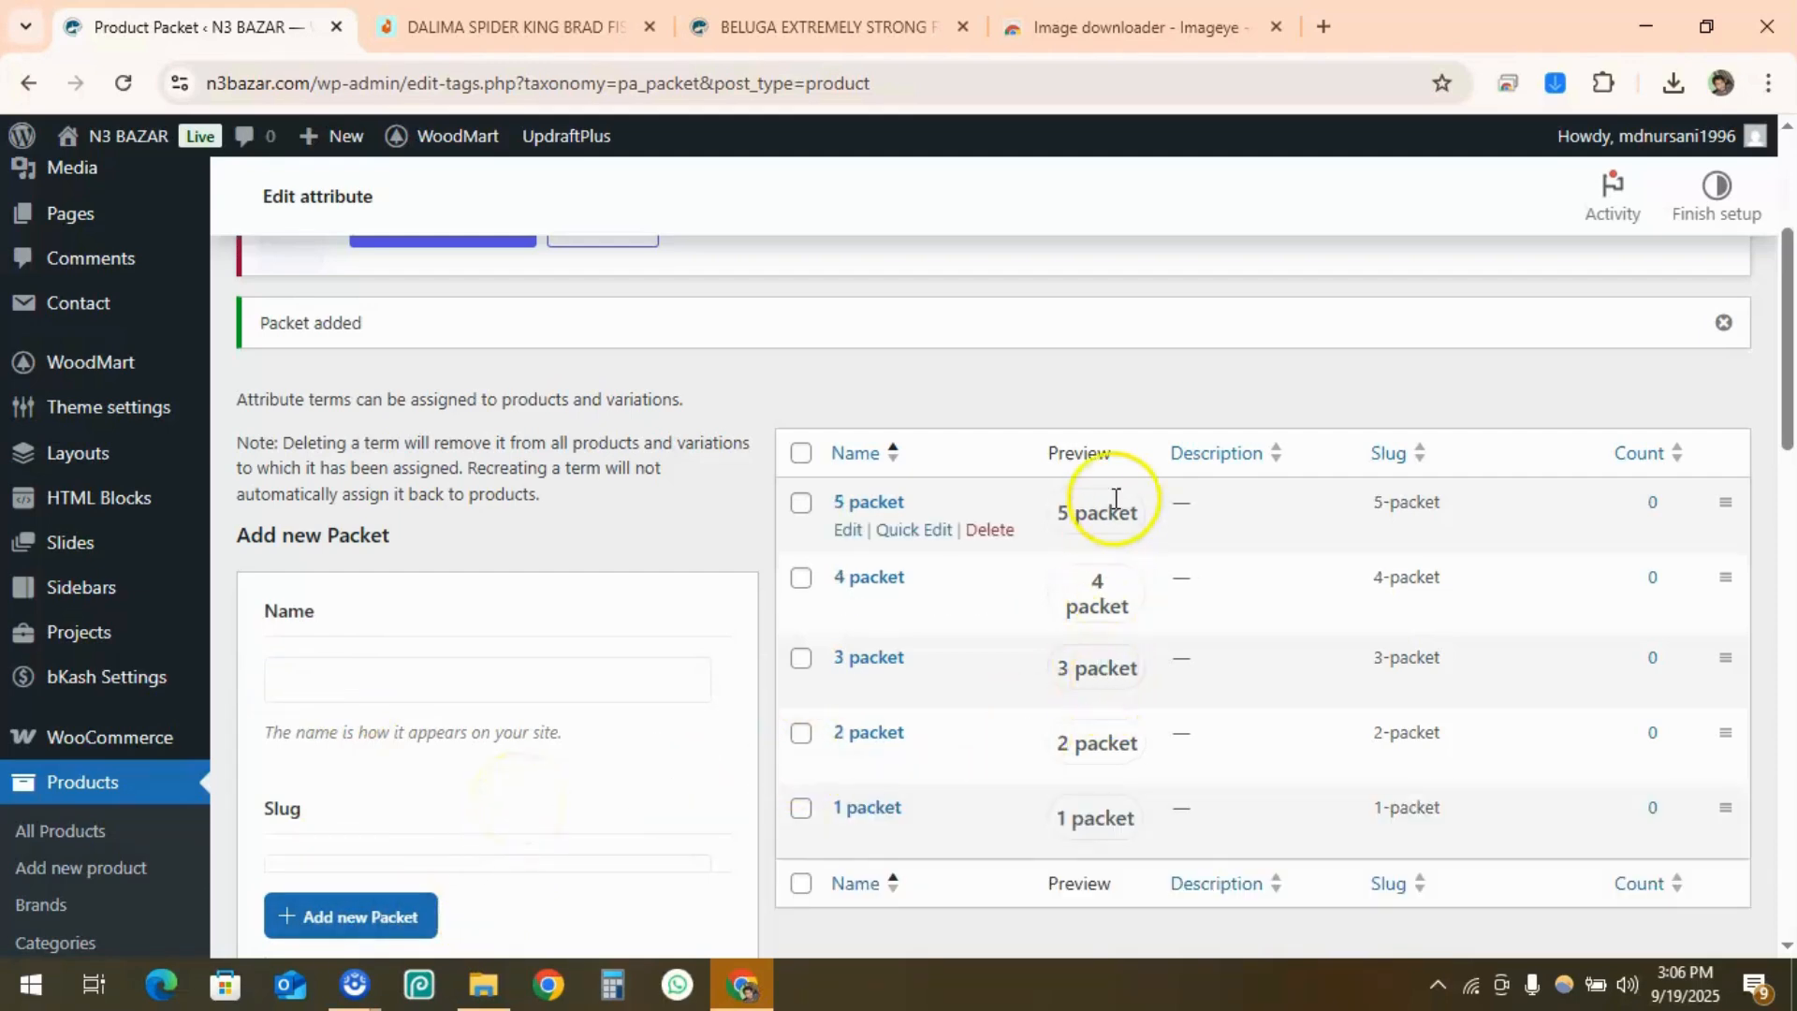
Start a new product and title it with the full product name copied from the Dalima Spider King listing on Daraz
scroll(272, 664, down, 3)
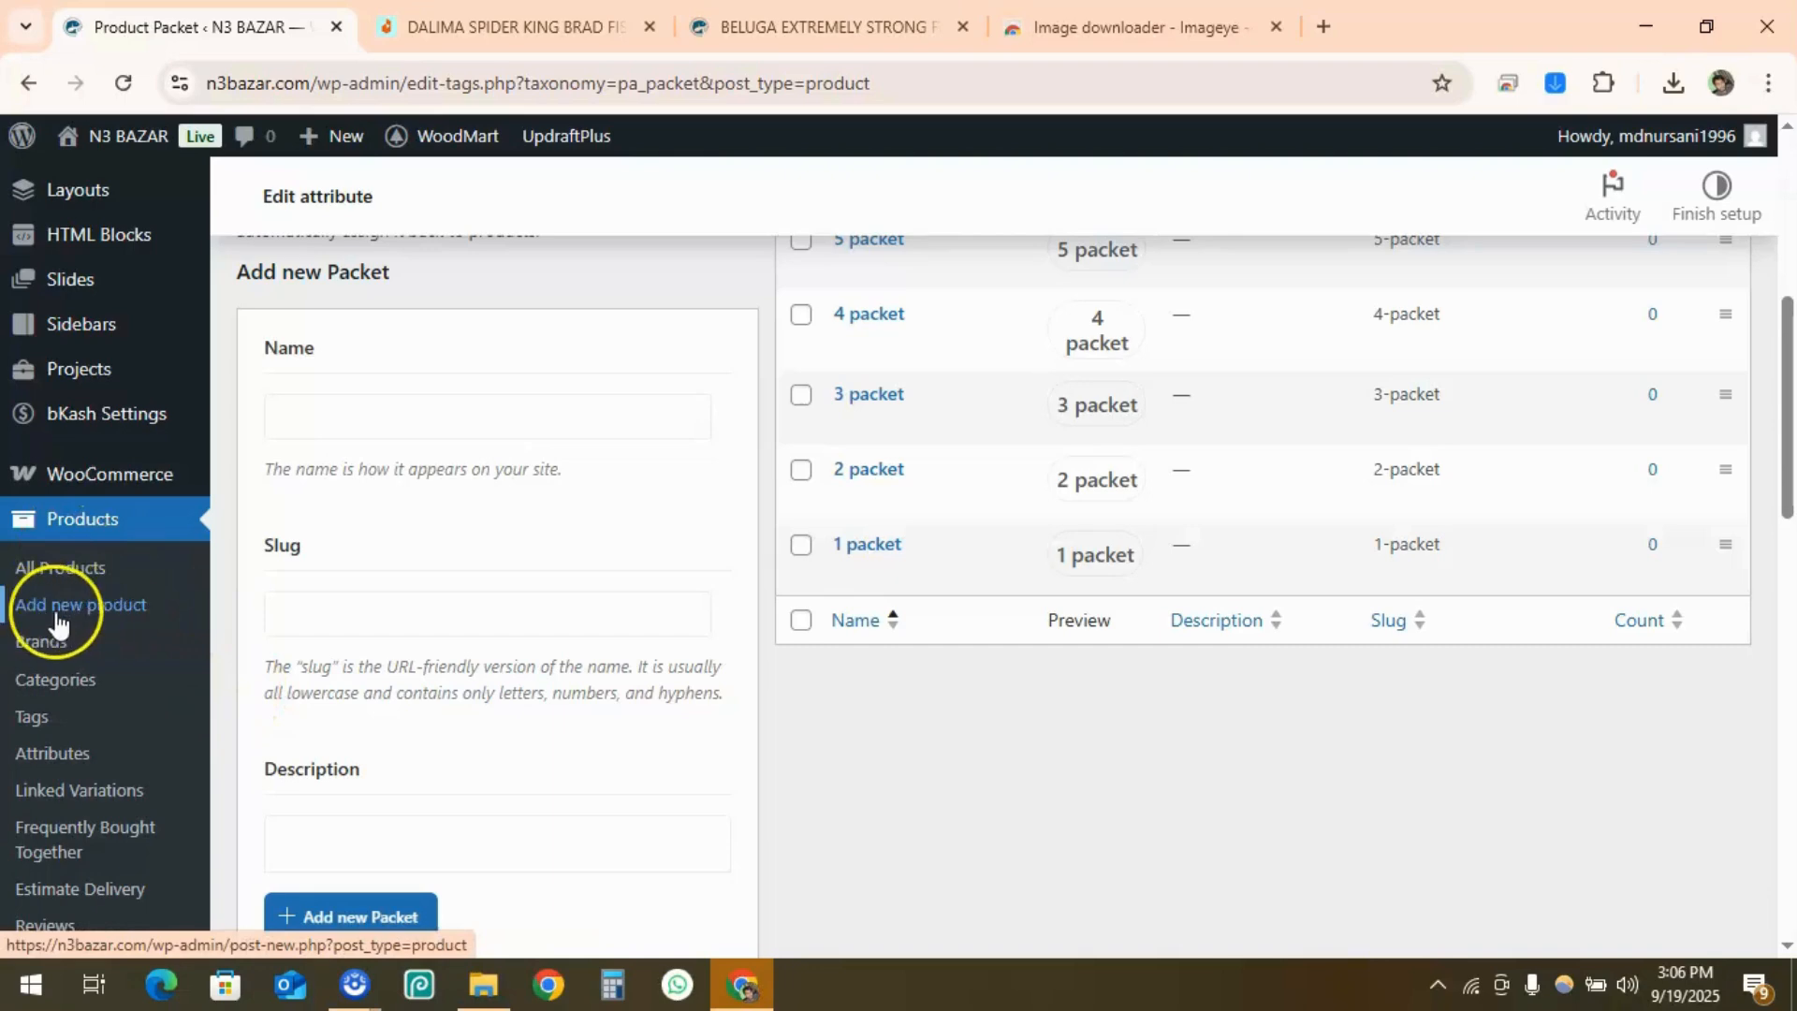
click(101, 617)
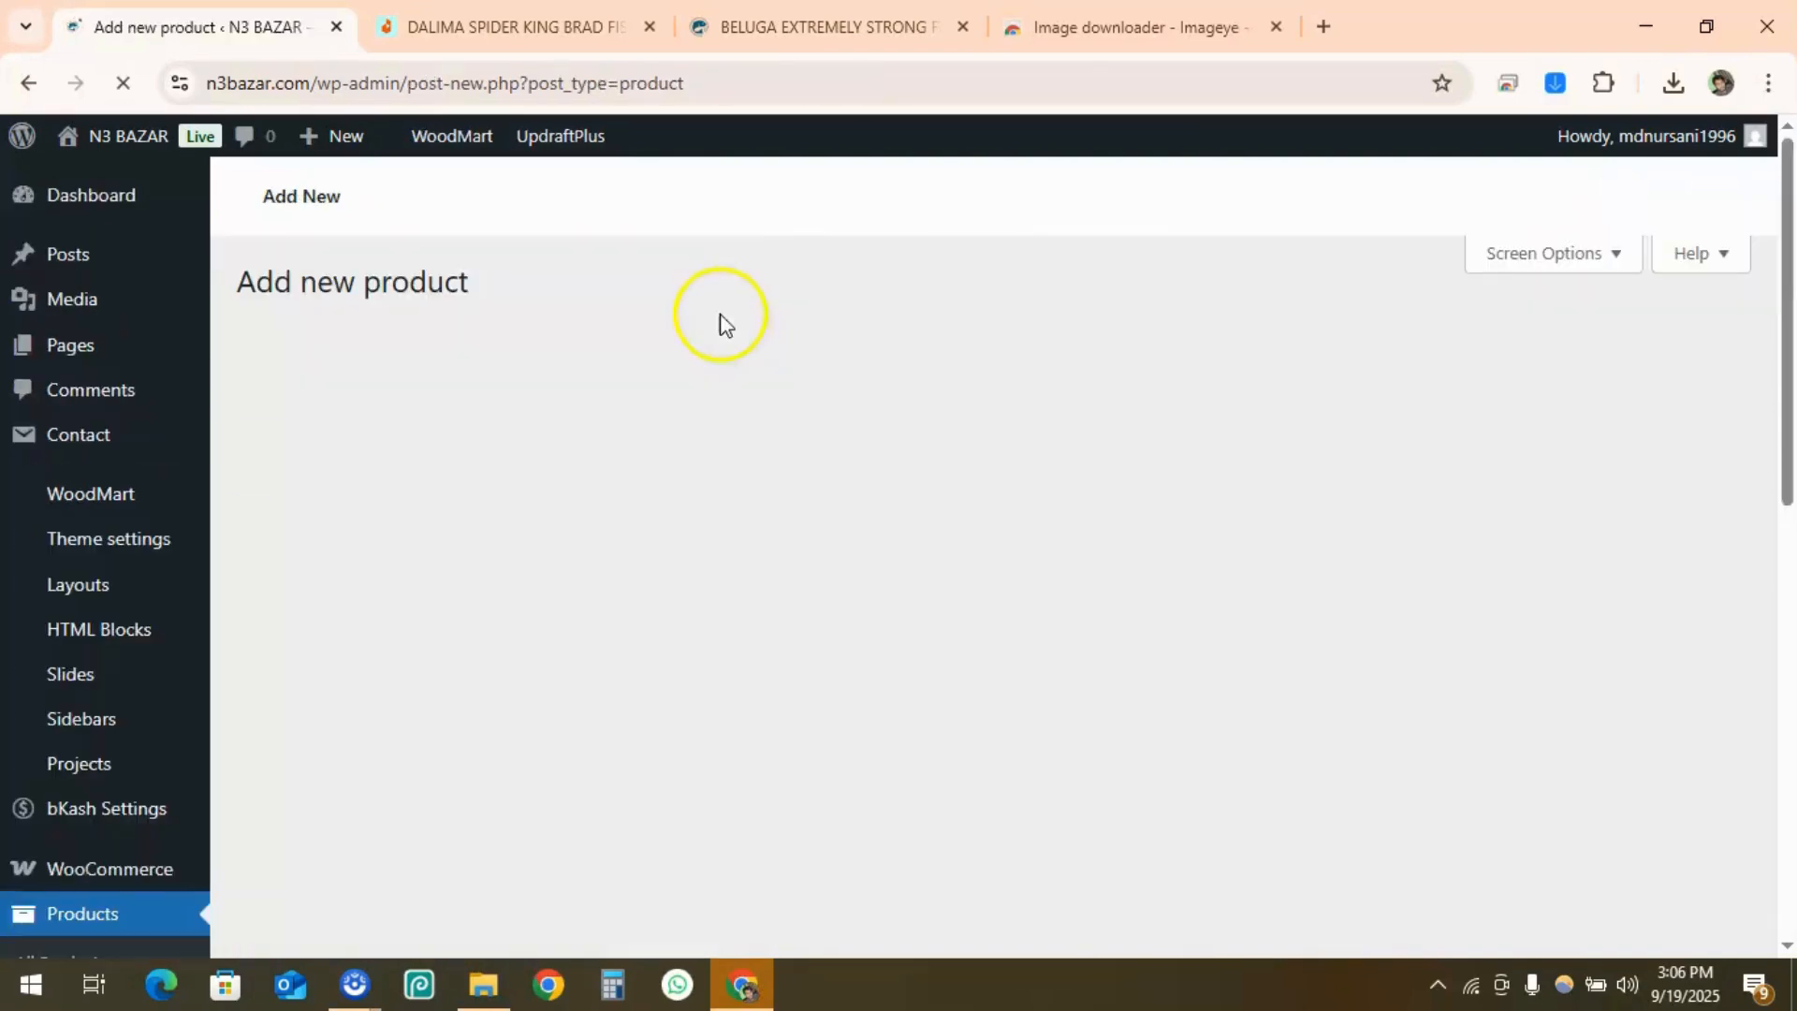
key(ctrl+Tab)
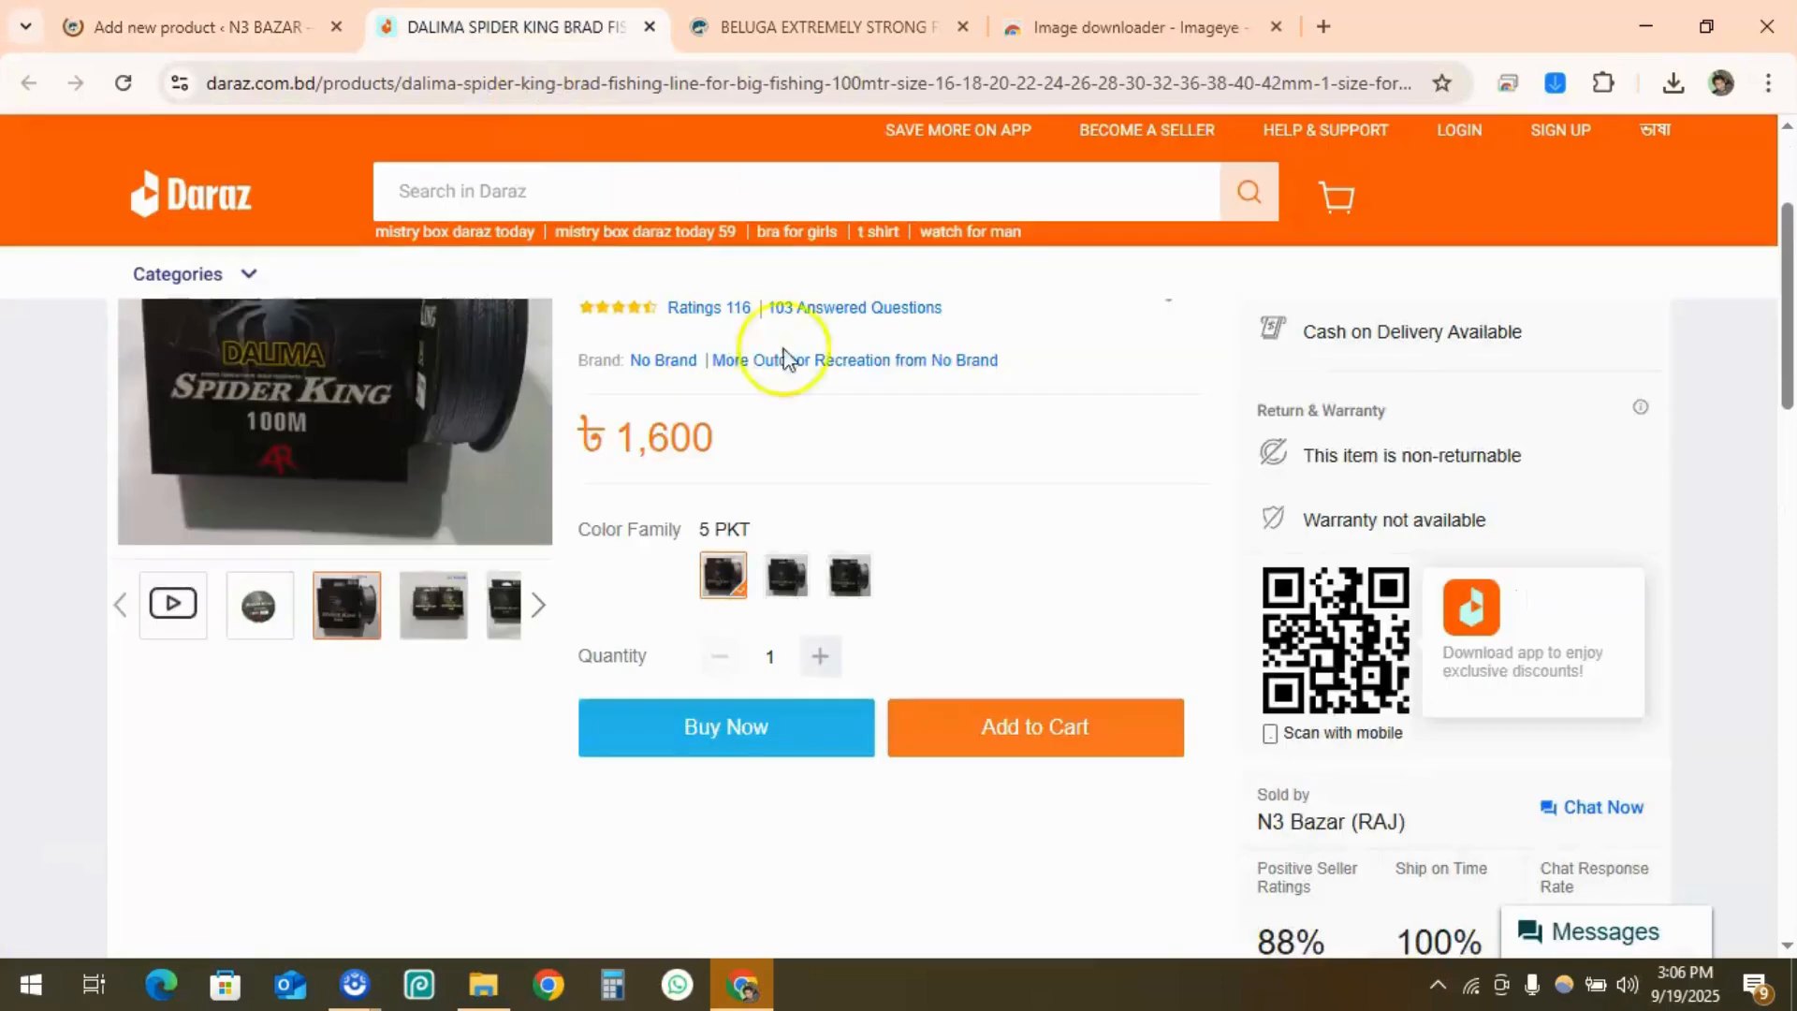
scroll(735, 538, up, 3)
drag(744, 510, 585, 407)
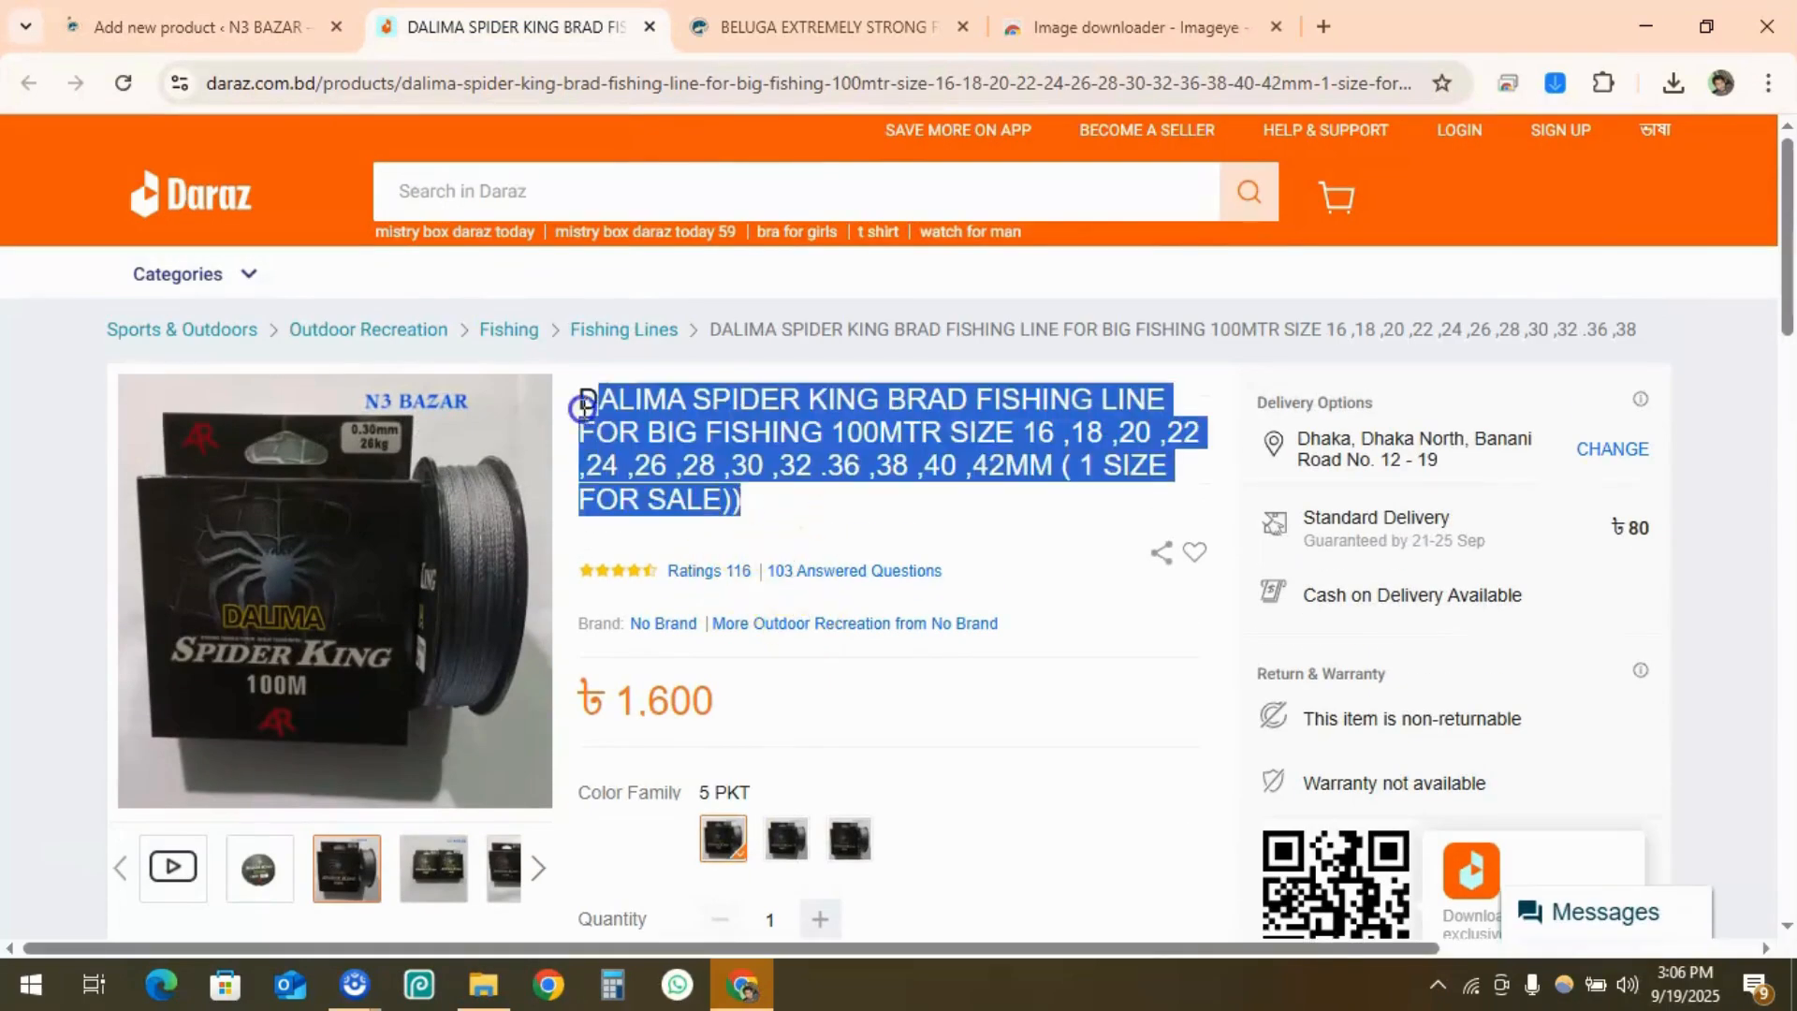
key(ctrl+c)
key(ctrl+shift+Tab)
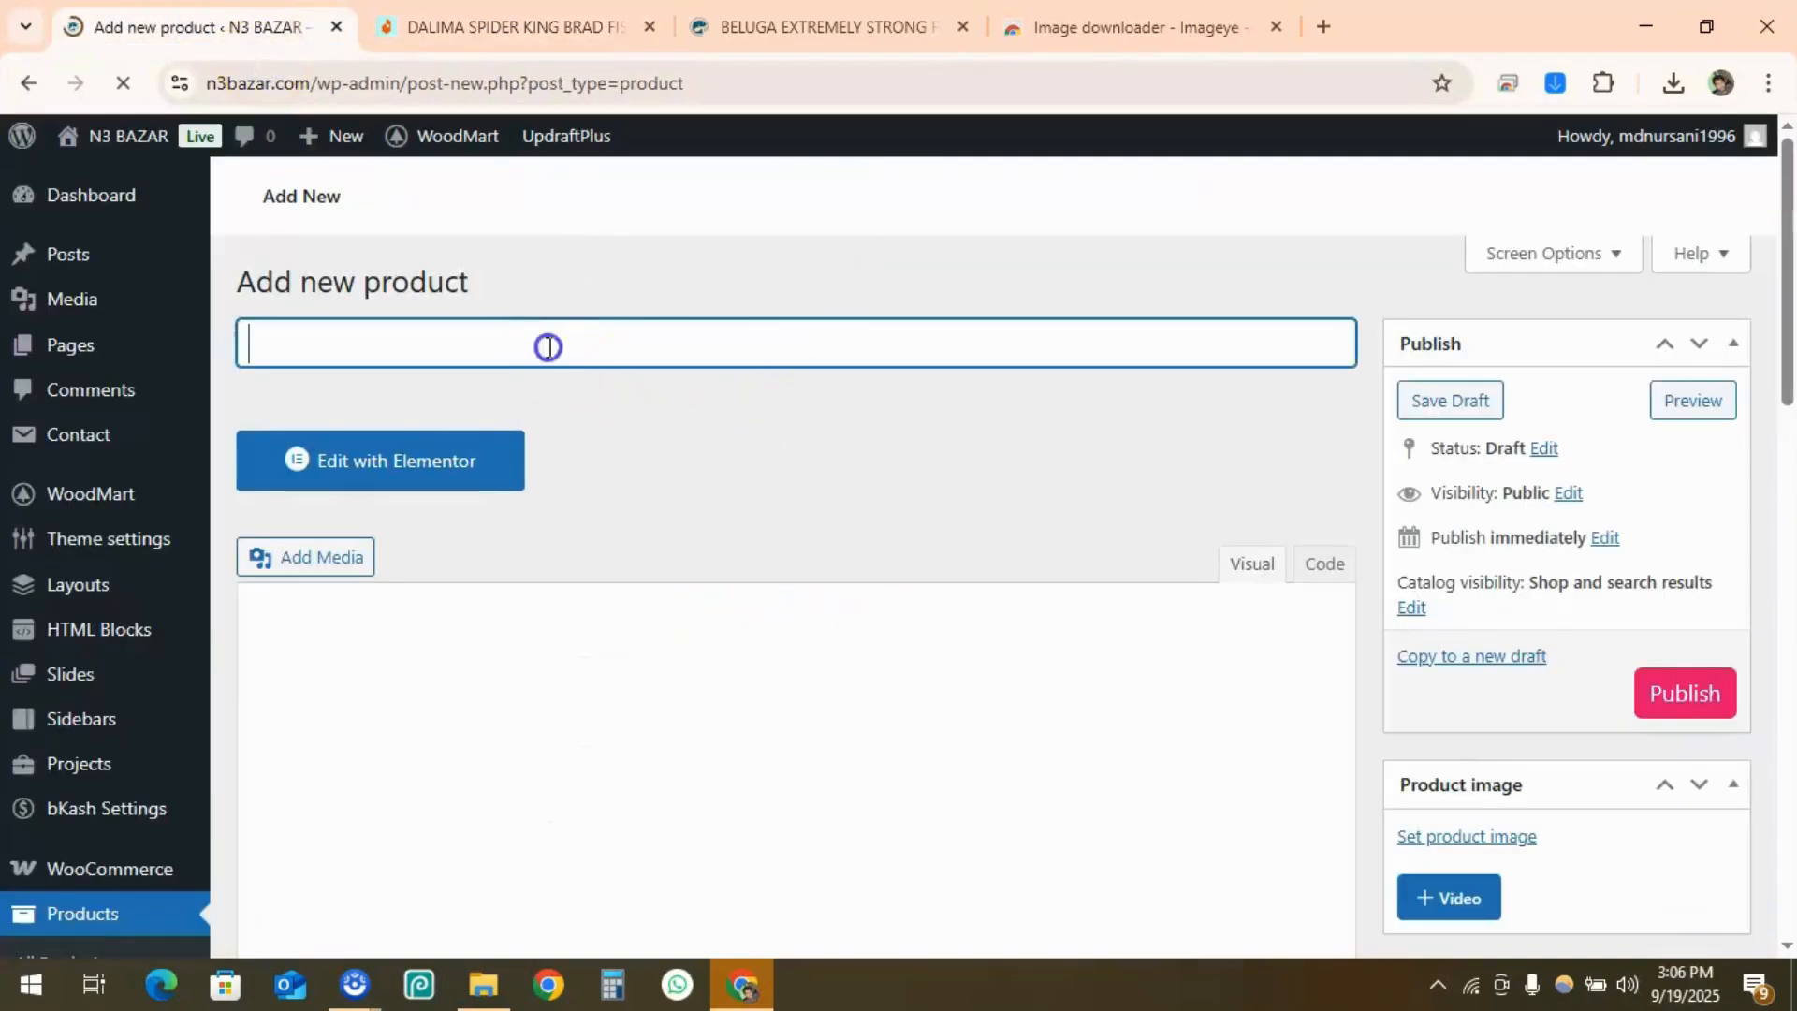
key(ctrl+v)
Copy the full product details list from the Dalima Spider King listing on Daraz into the new product's description
scroll(417, 650, down, 2)
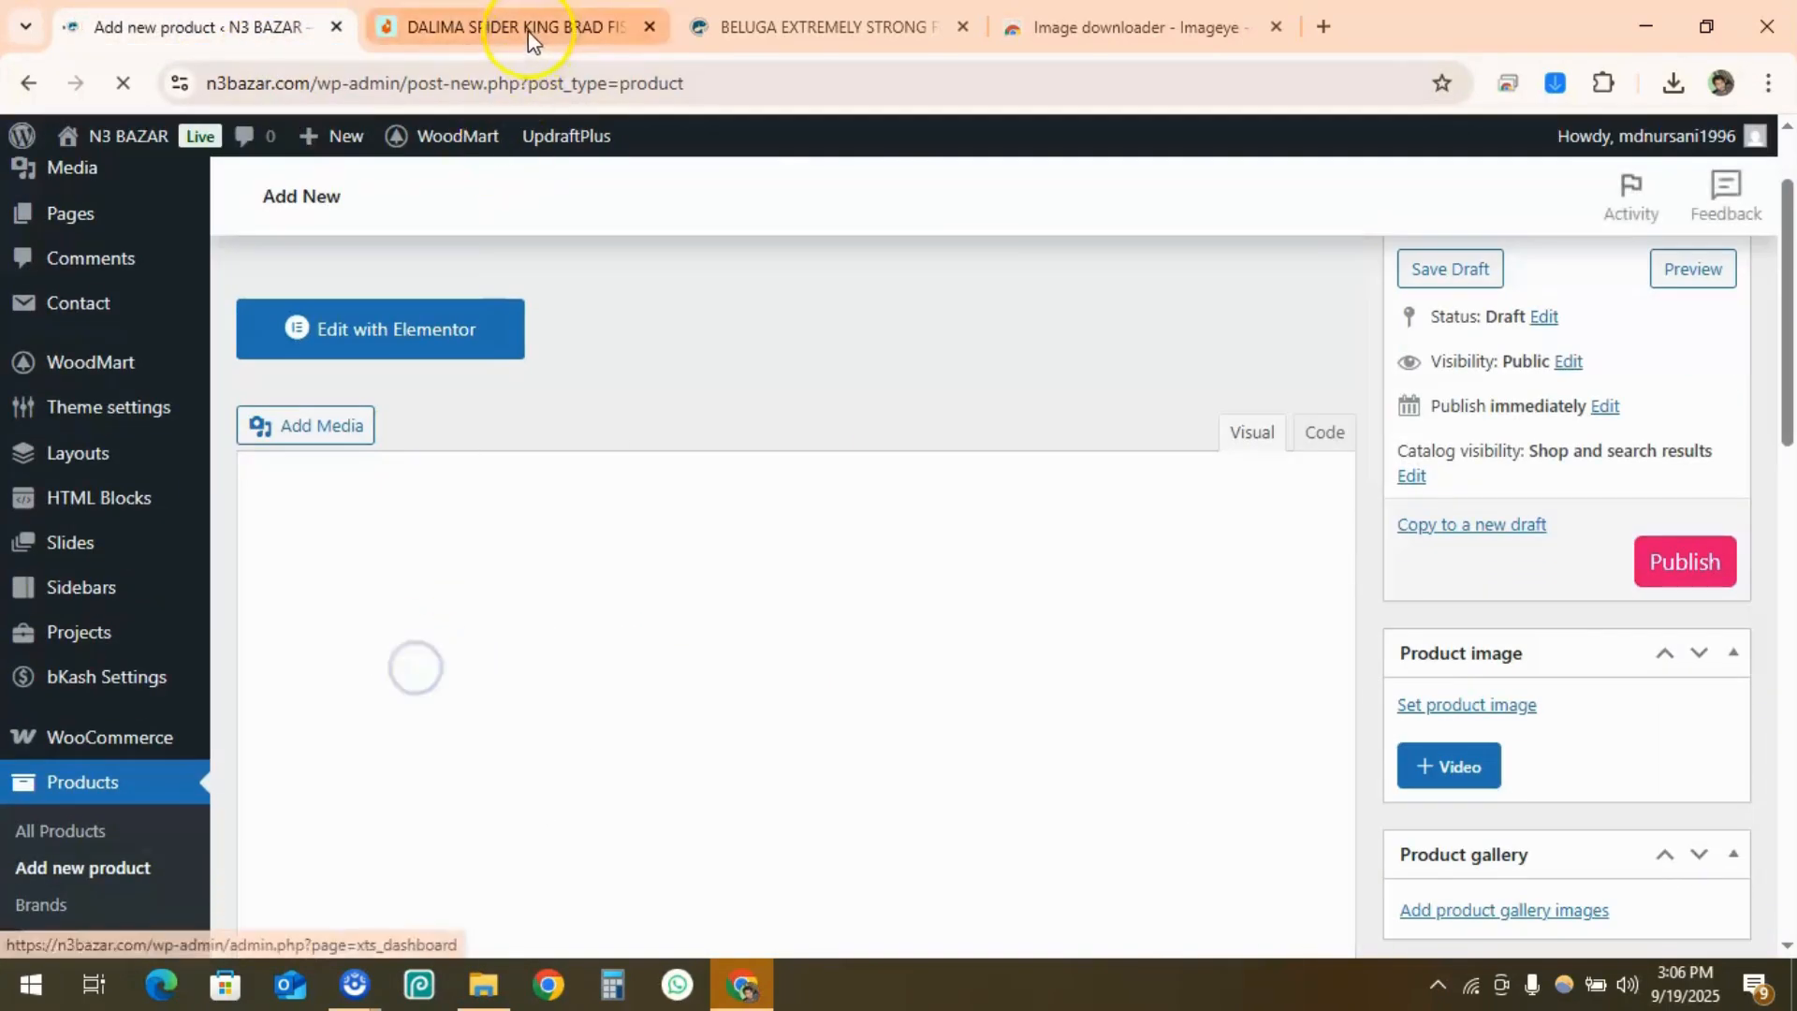
click(528, 31)
scroll(581, 561, down, 10)
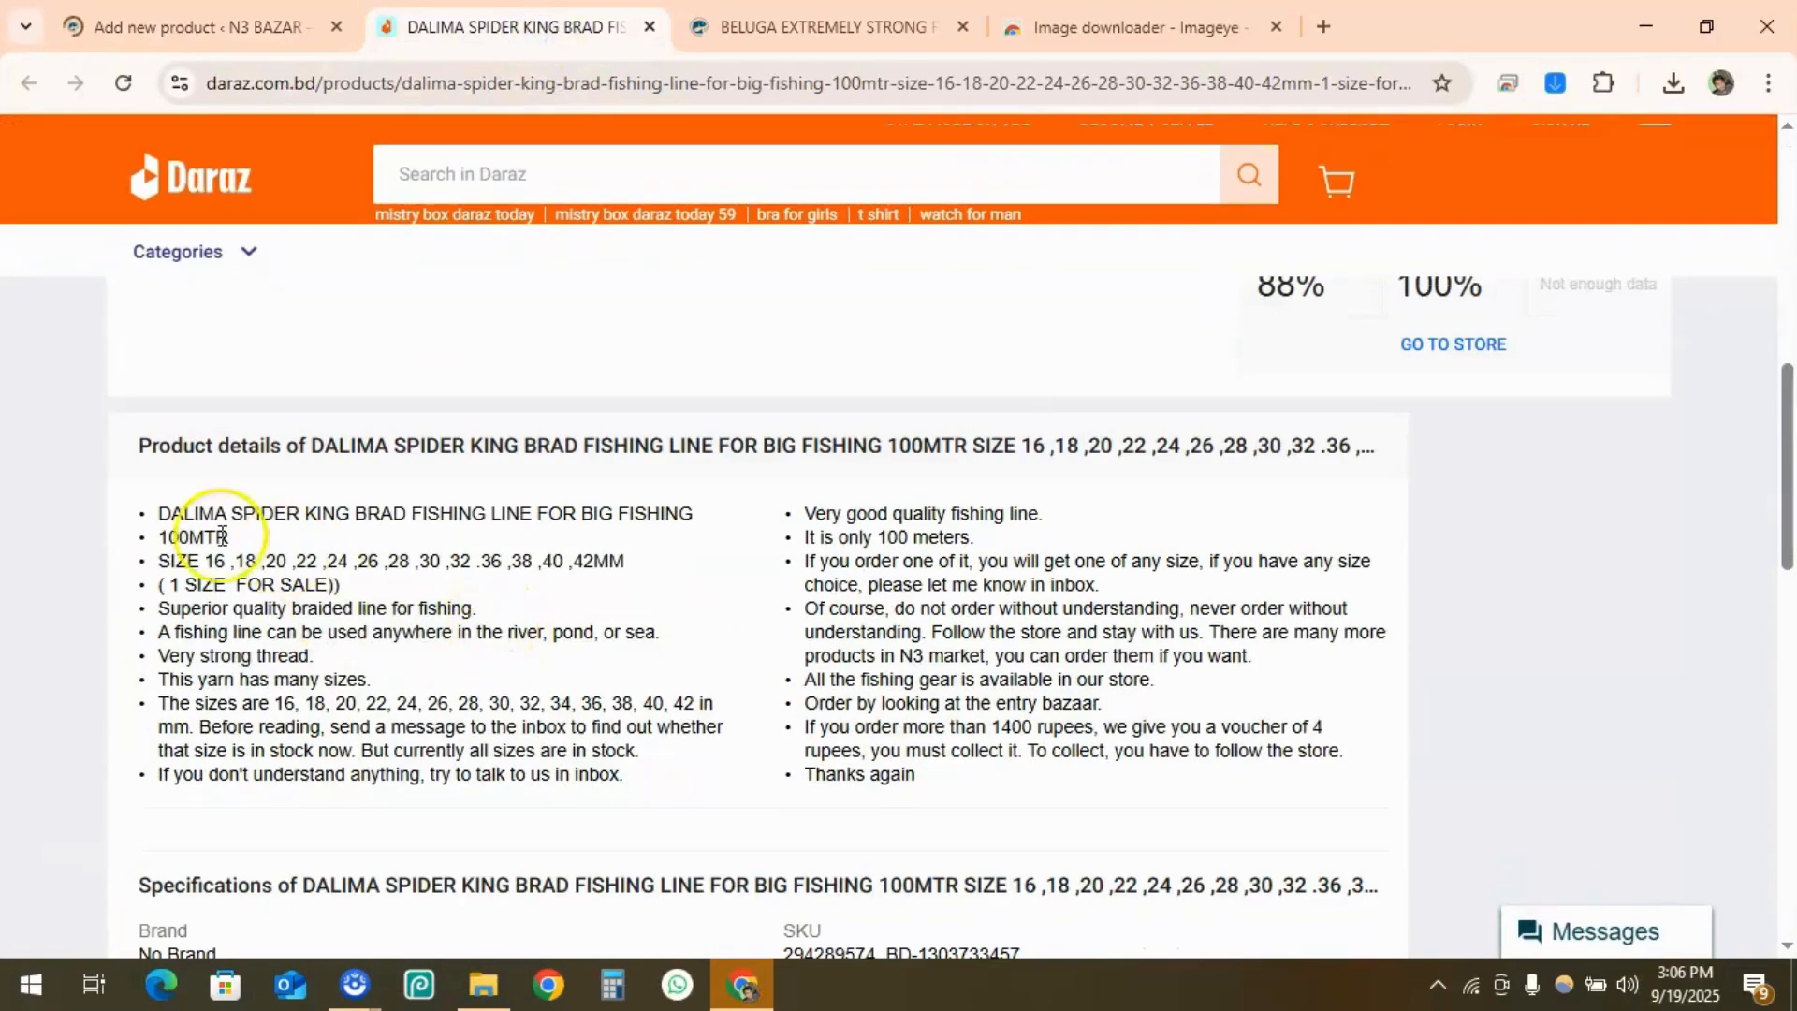
drag(153, 509, 917, 773)
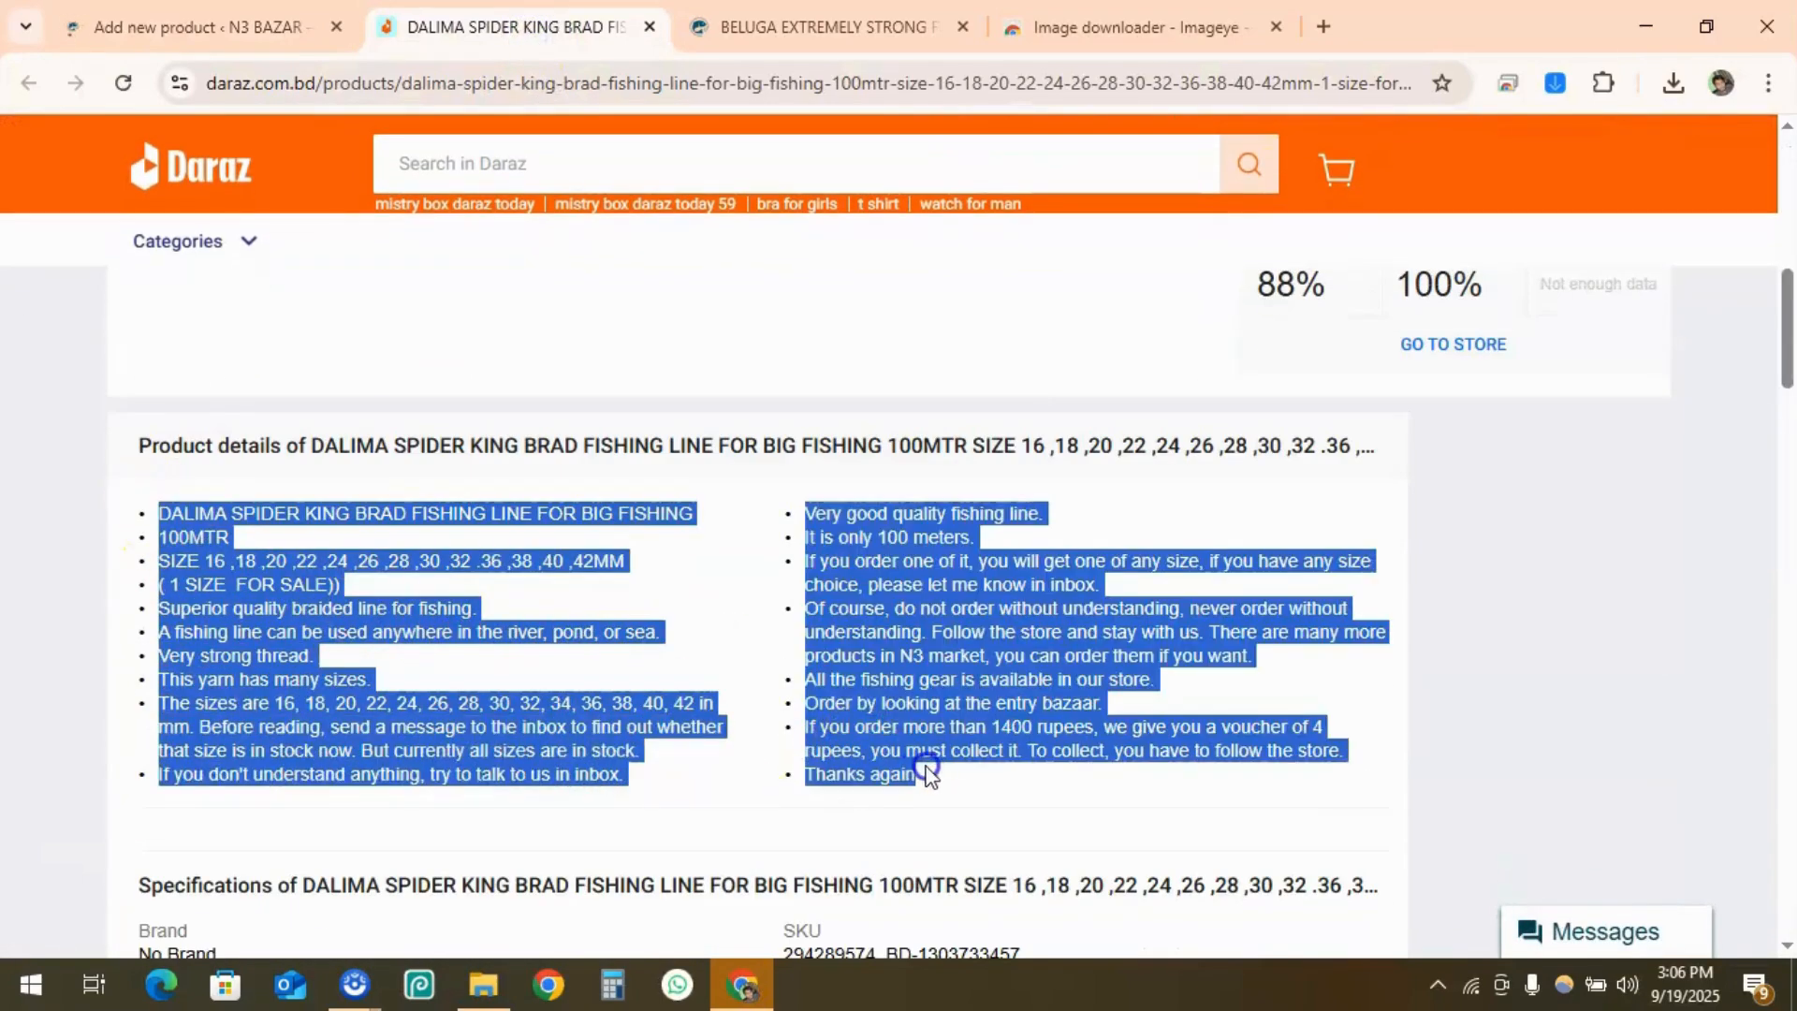
click(153, 20)
scroll(489, 842, up, 3)
scroll(683, 689, down, 3)
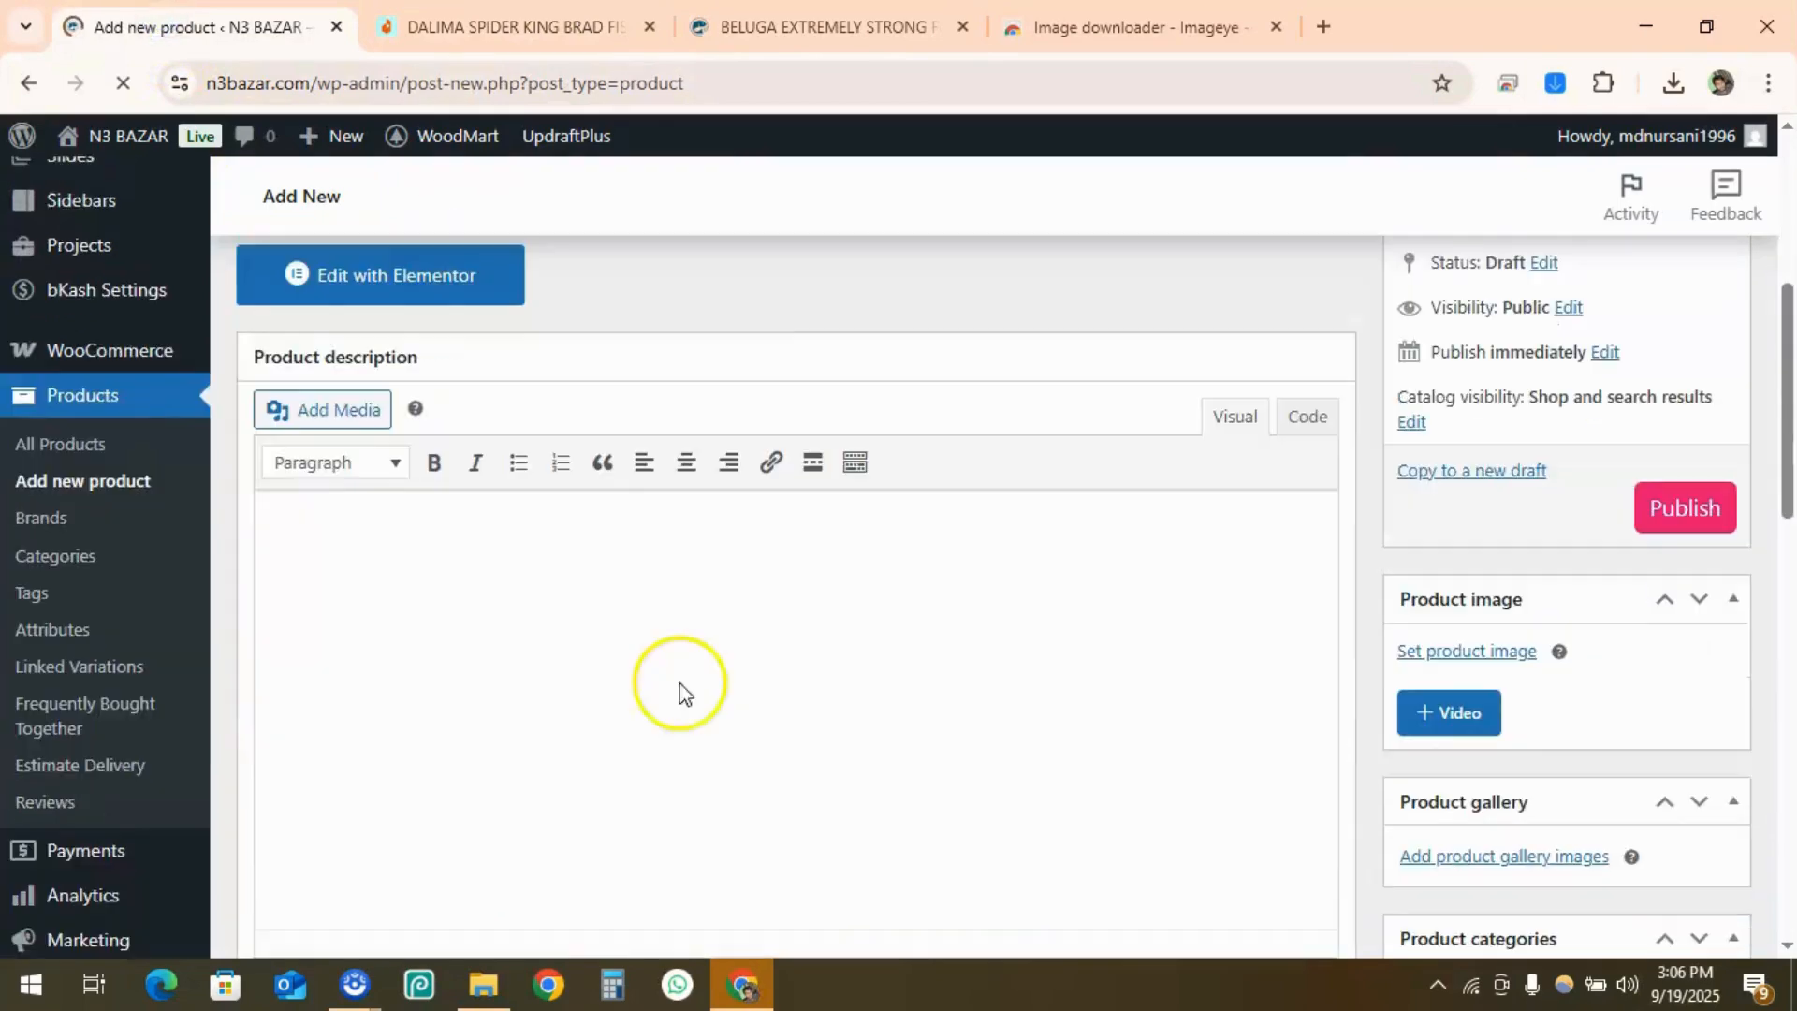
click(541, 733)
click(464, 564)
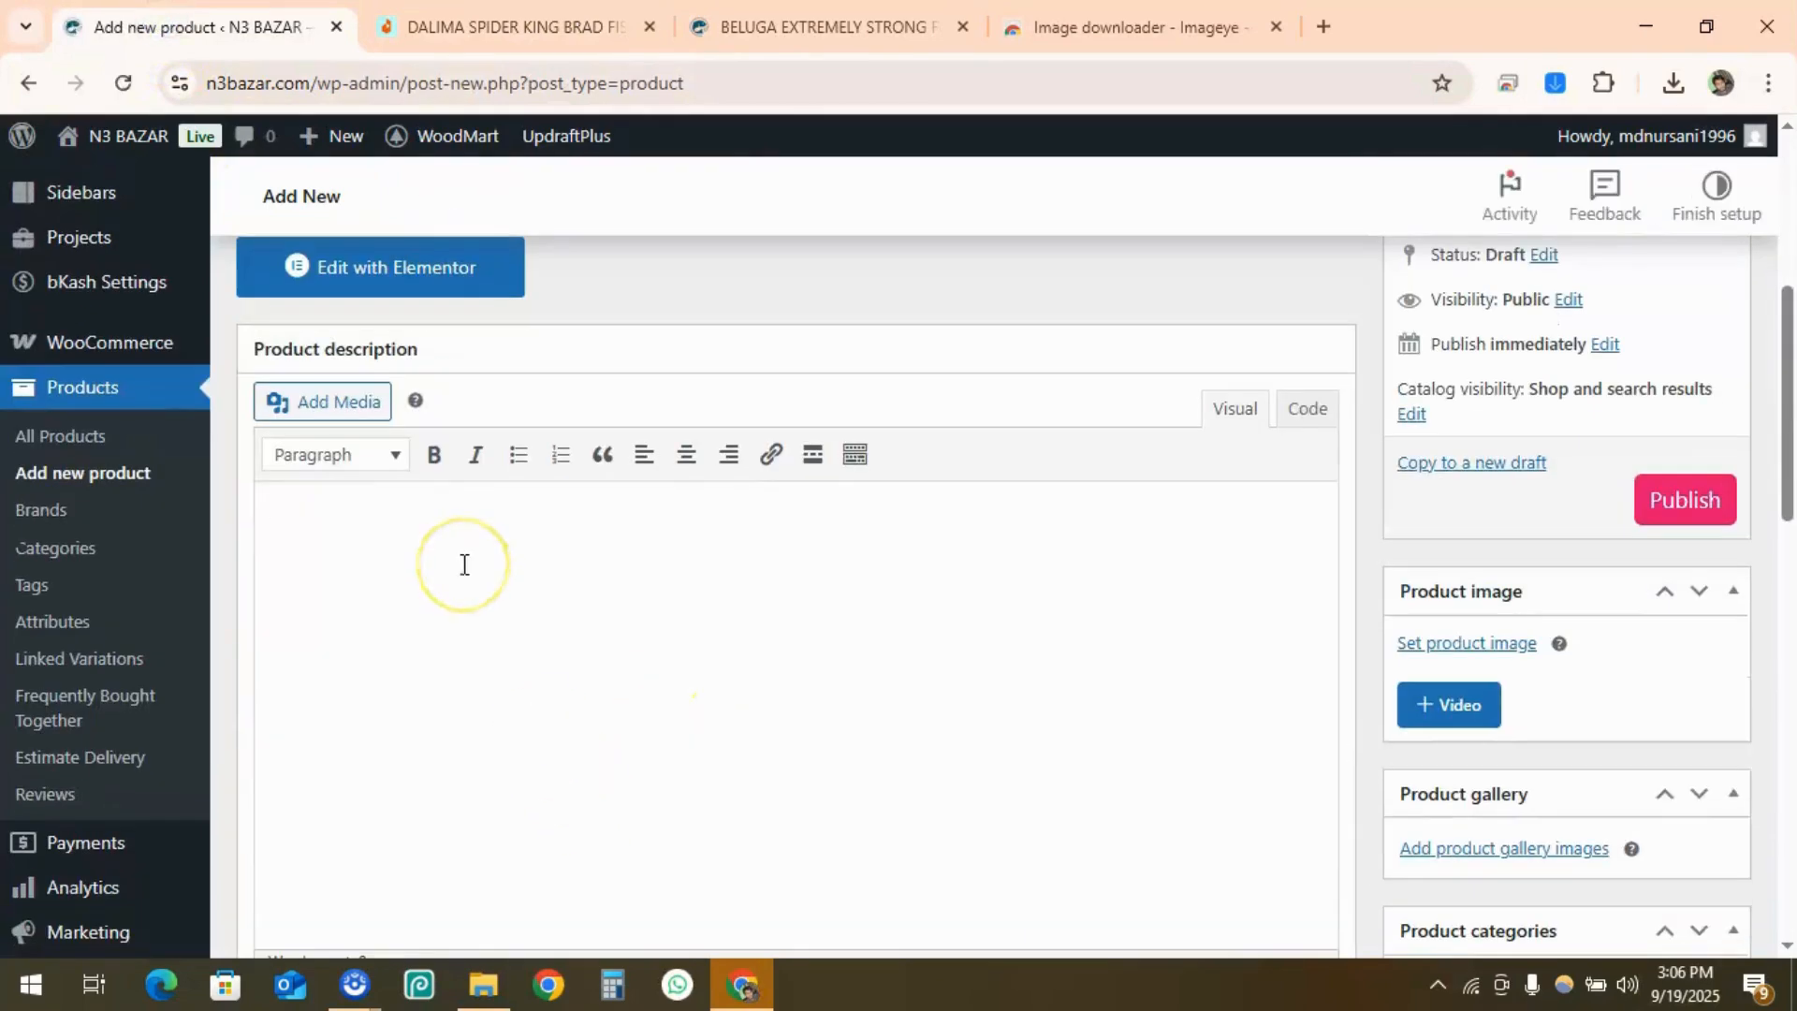
key(ctrl+v)
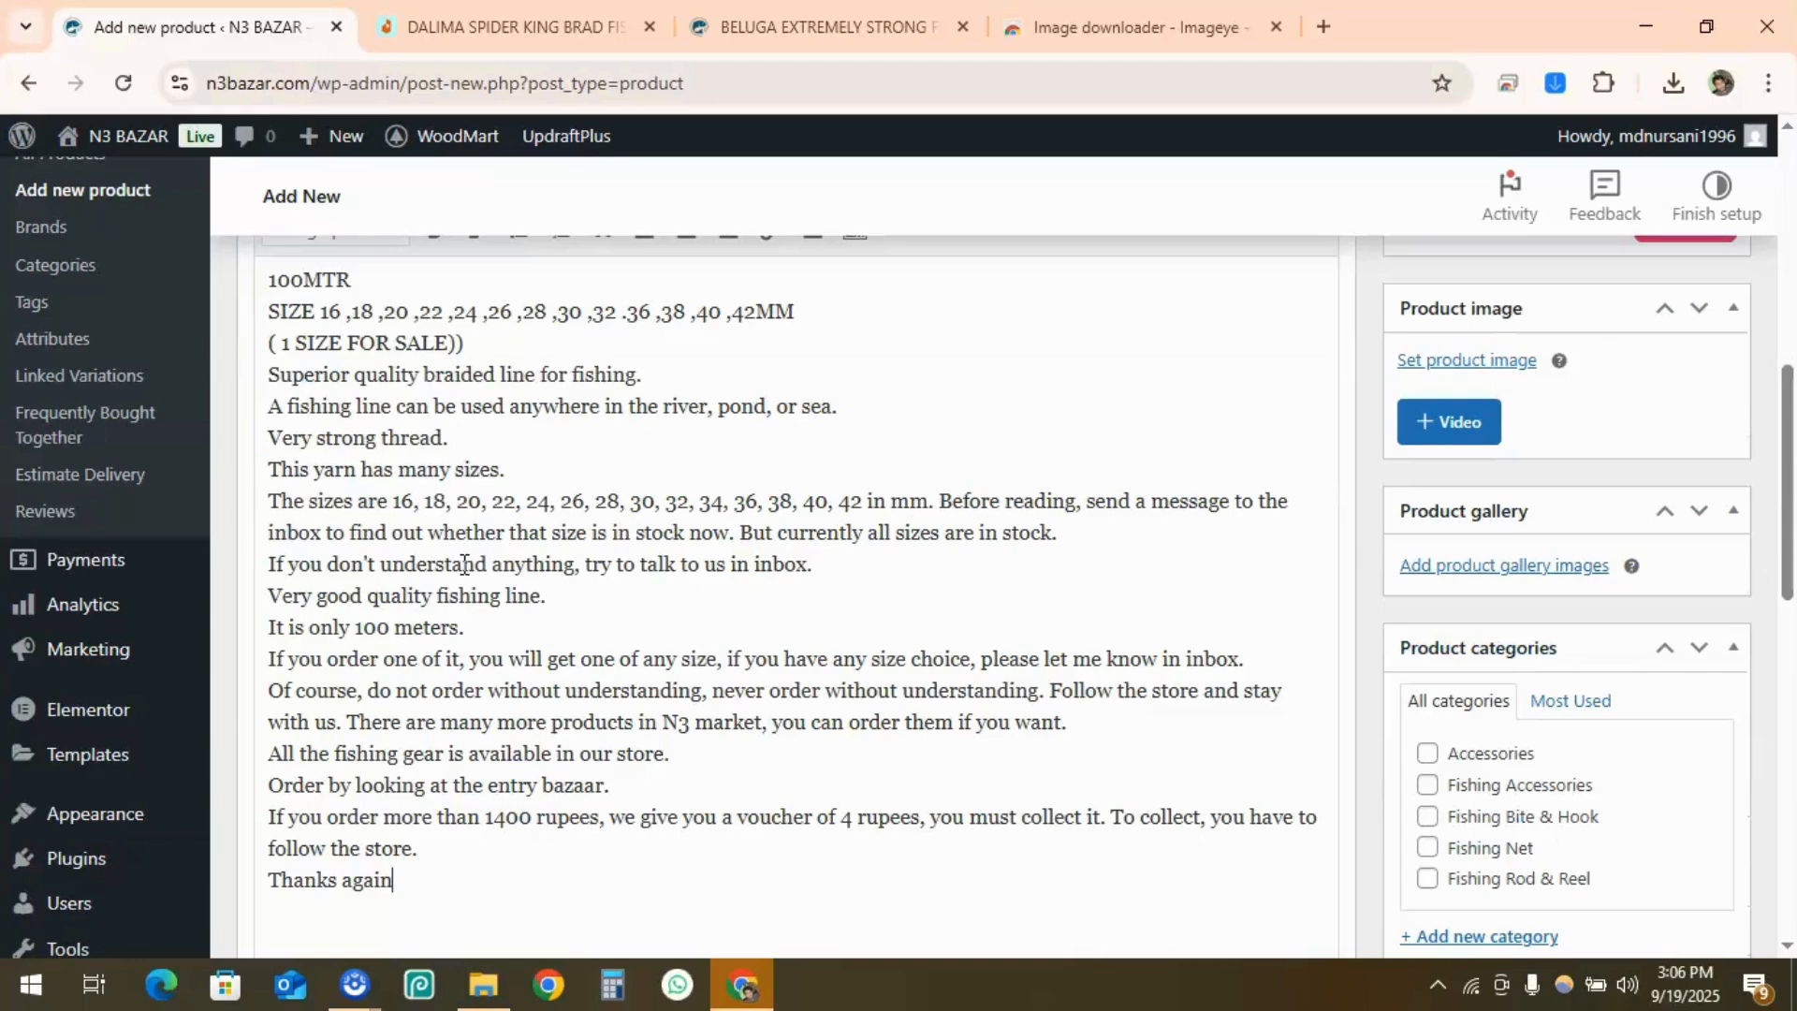
scroll(634, 502, up, 4)
Set the product type to Variable product and open its attribute settings
scroll(642, 602, down, 7)
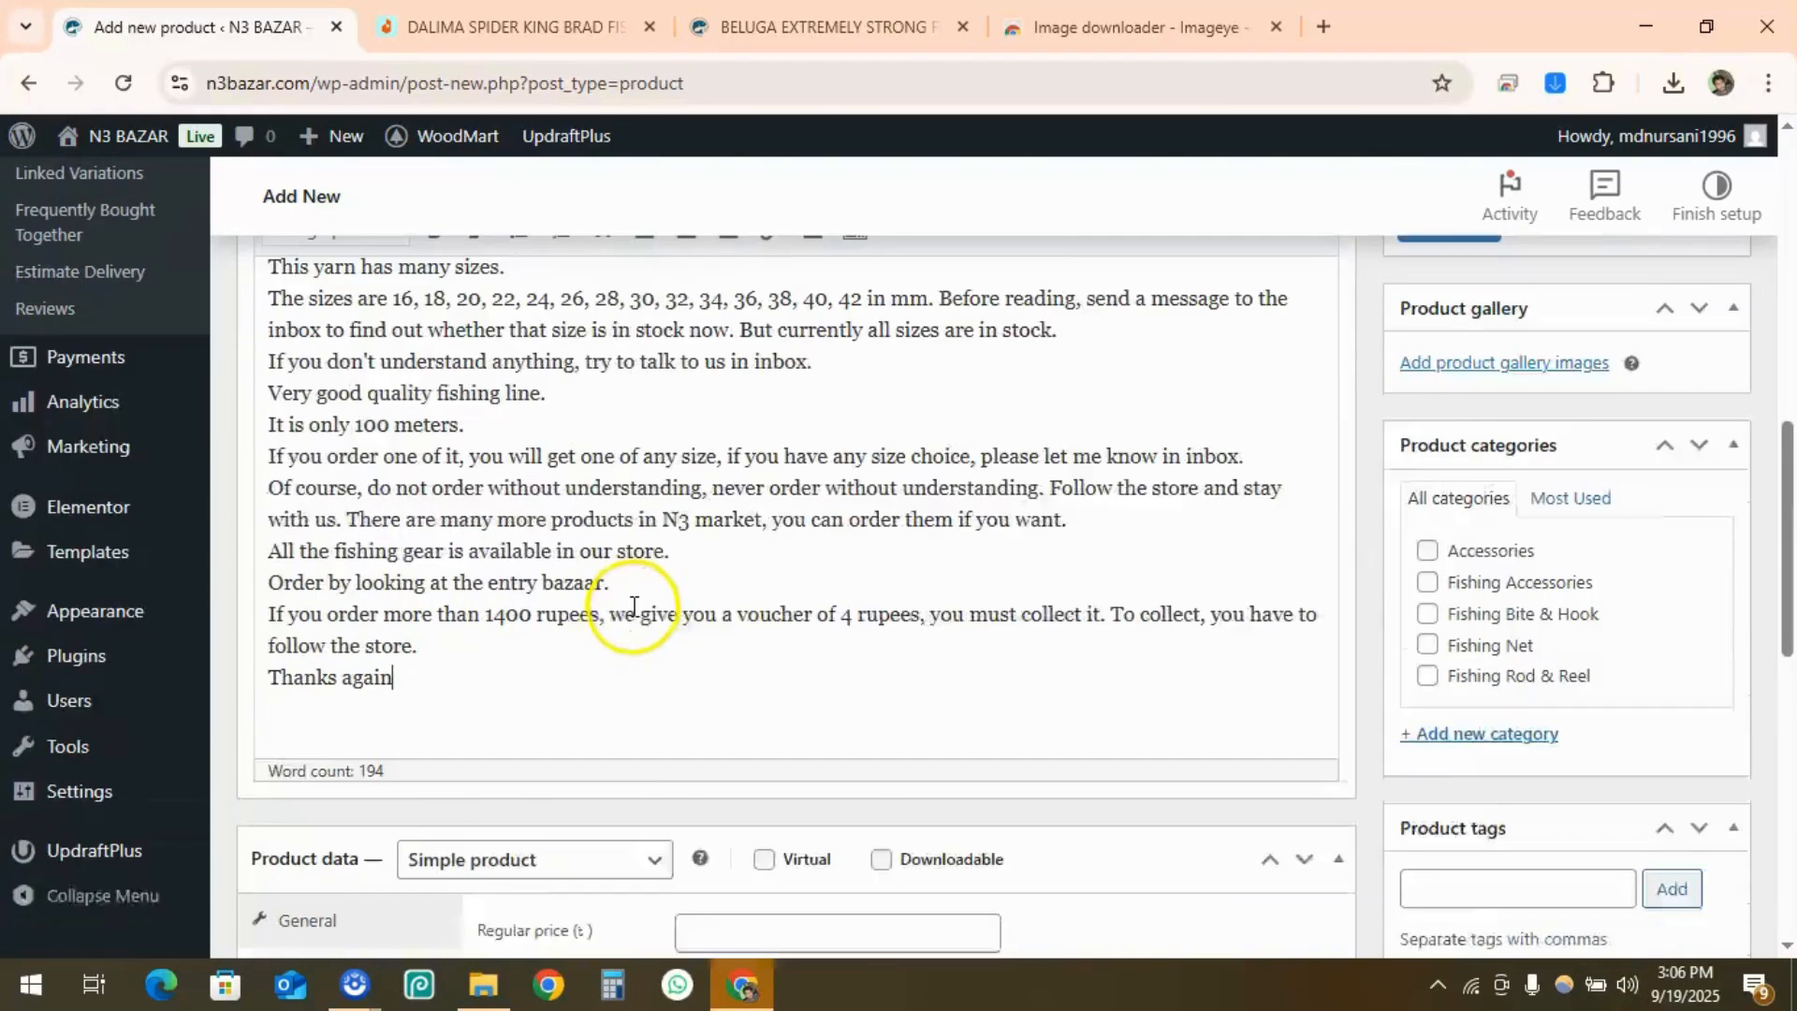
scroll(634, 606, down, 3)
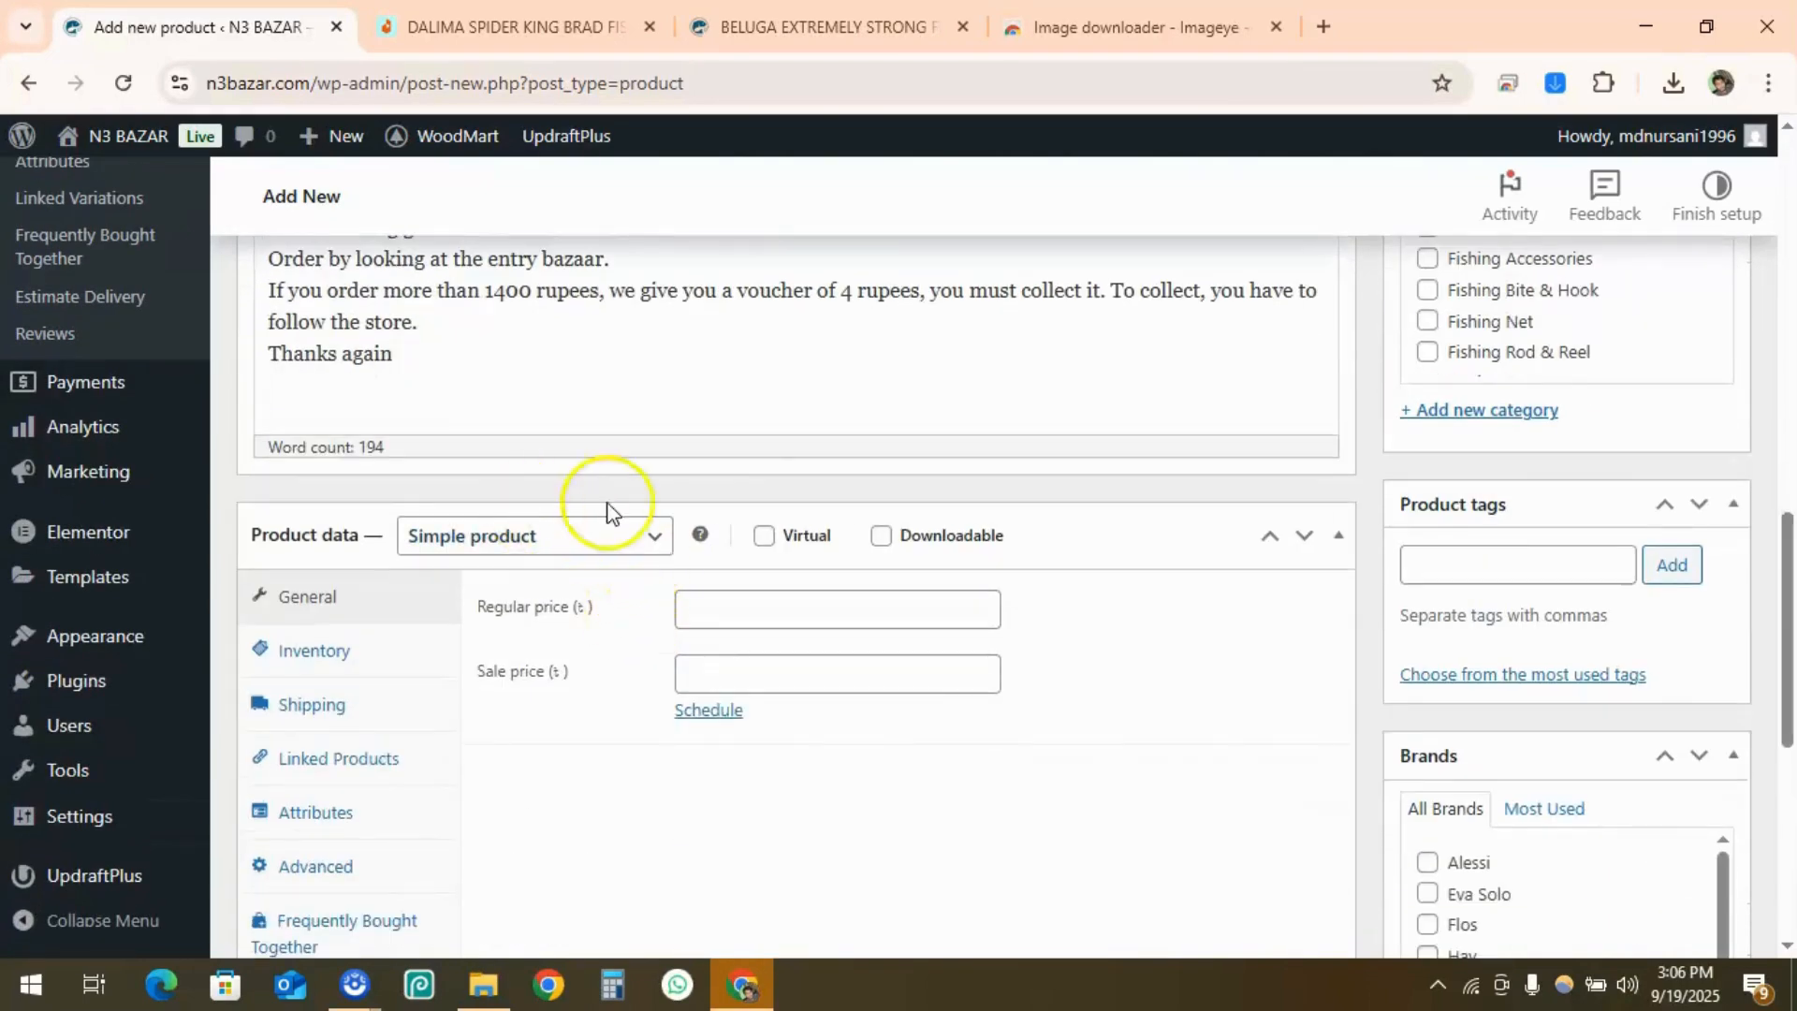
scroll(468, 487, down, 3)
scroll(502, 524, up, 1)
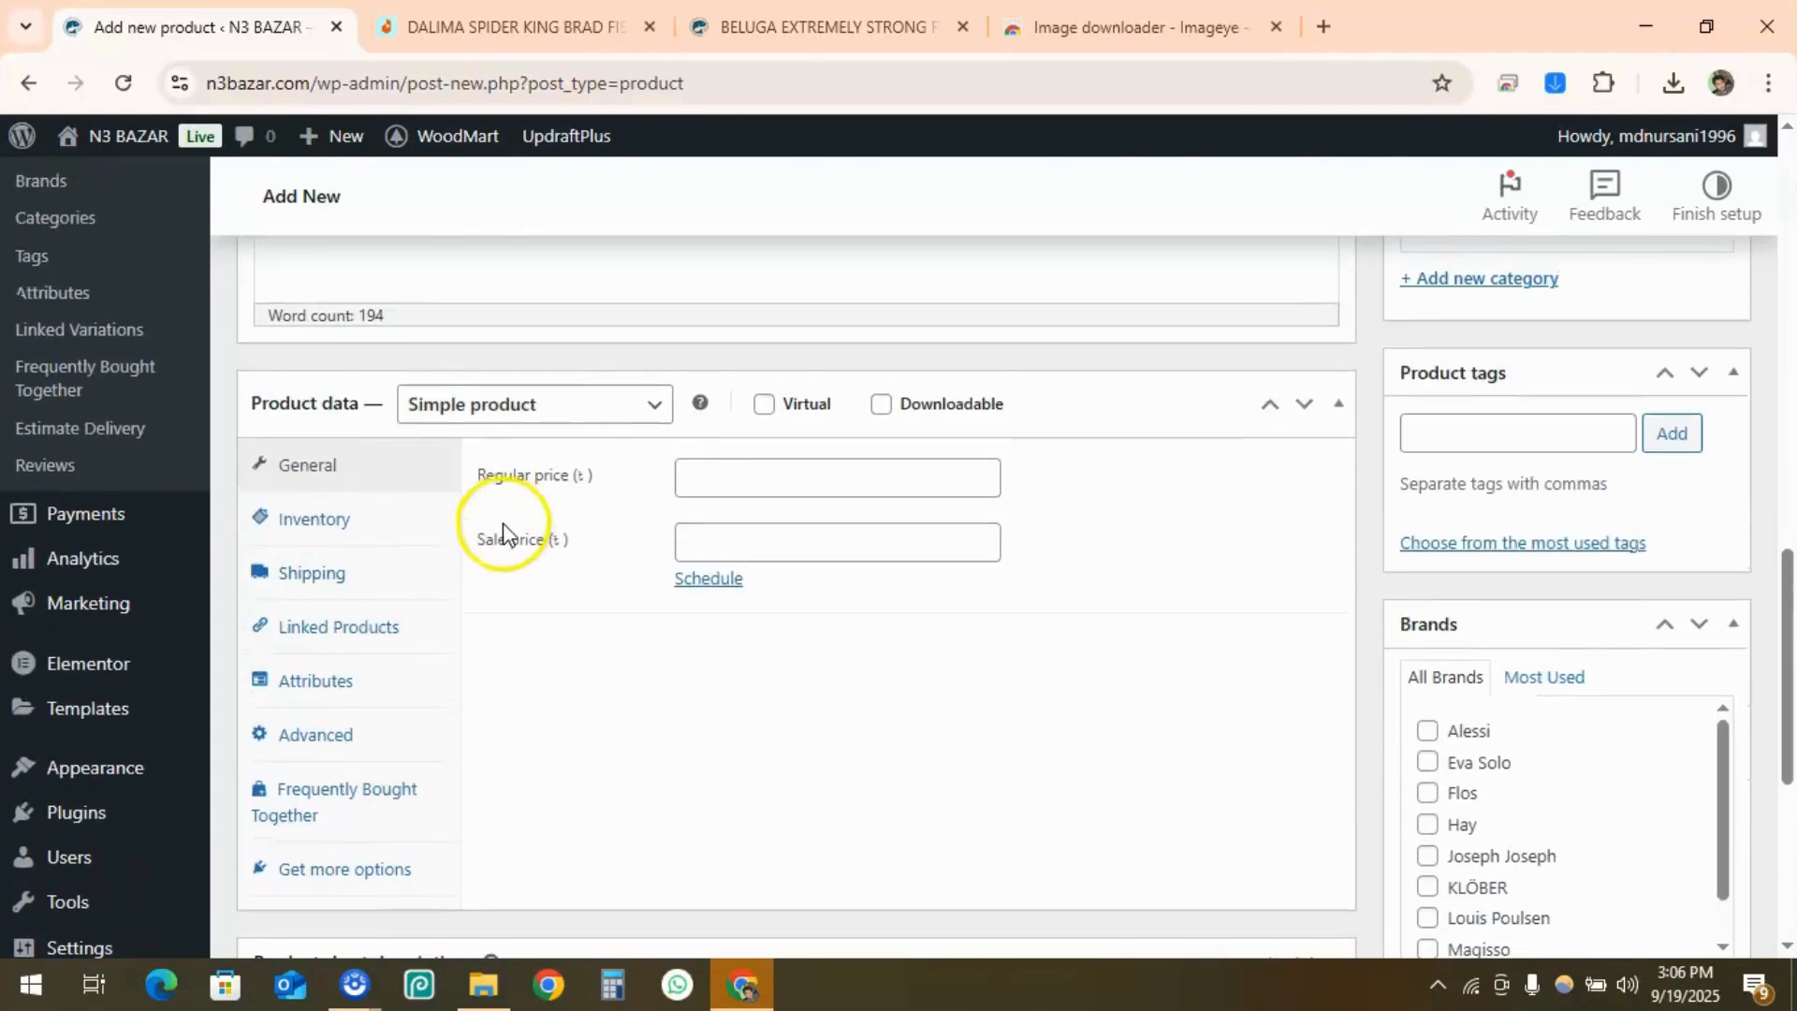
click(506, 421)
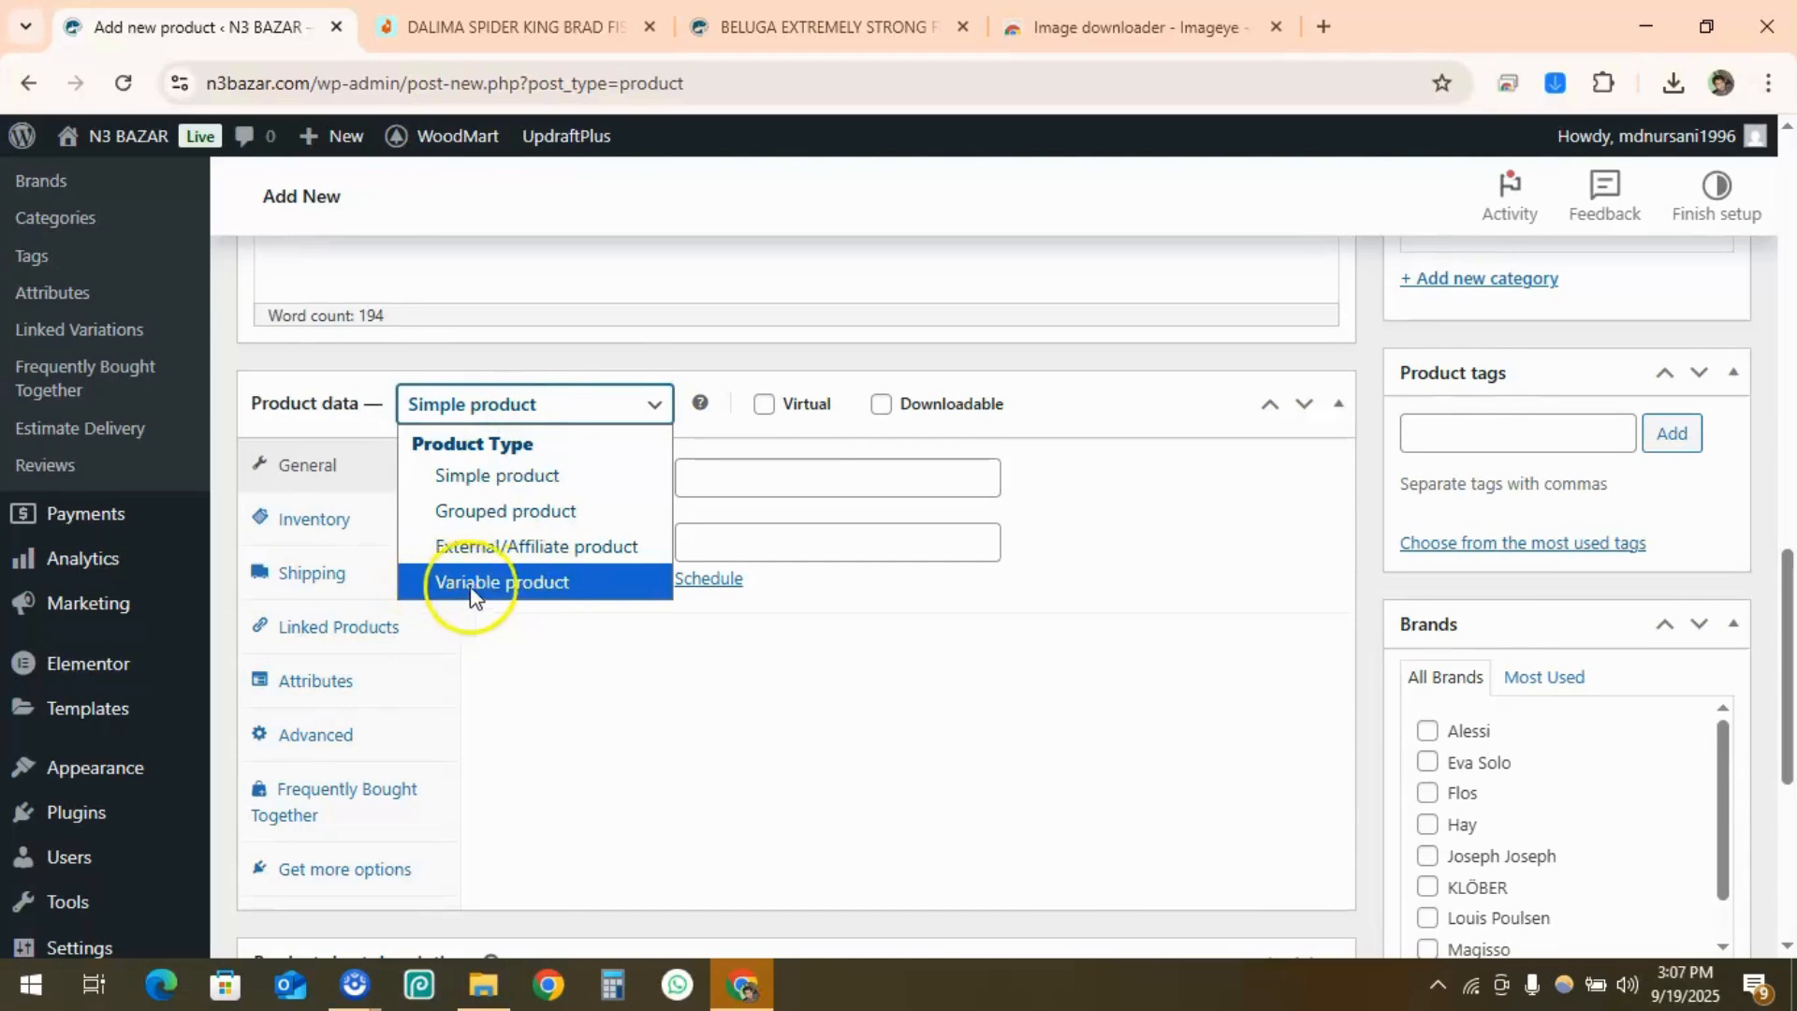
click(497, 585)
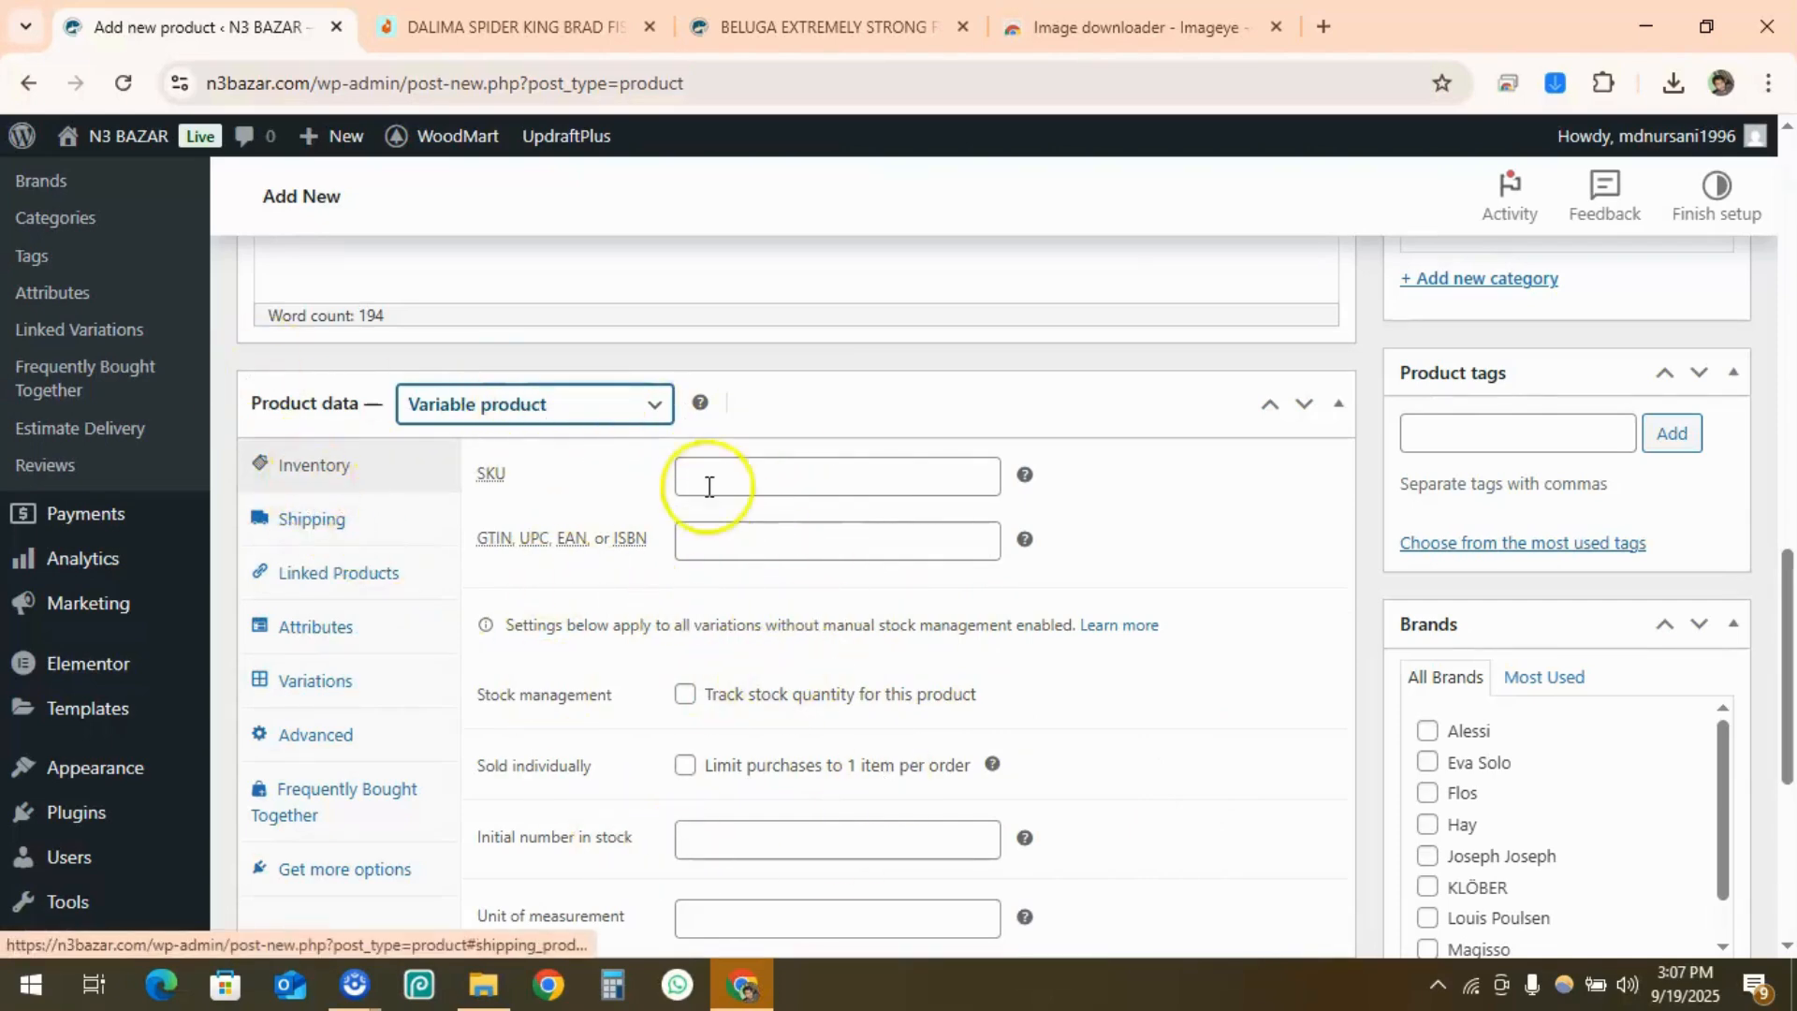
scroll(697, 524, down, 3)
scroll(711, 581, up, 3)
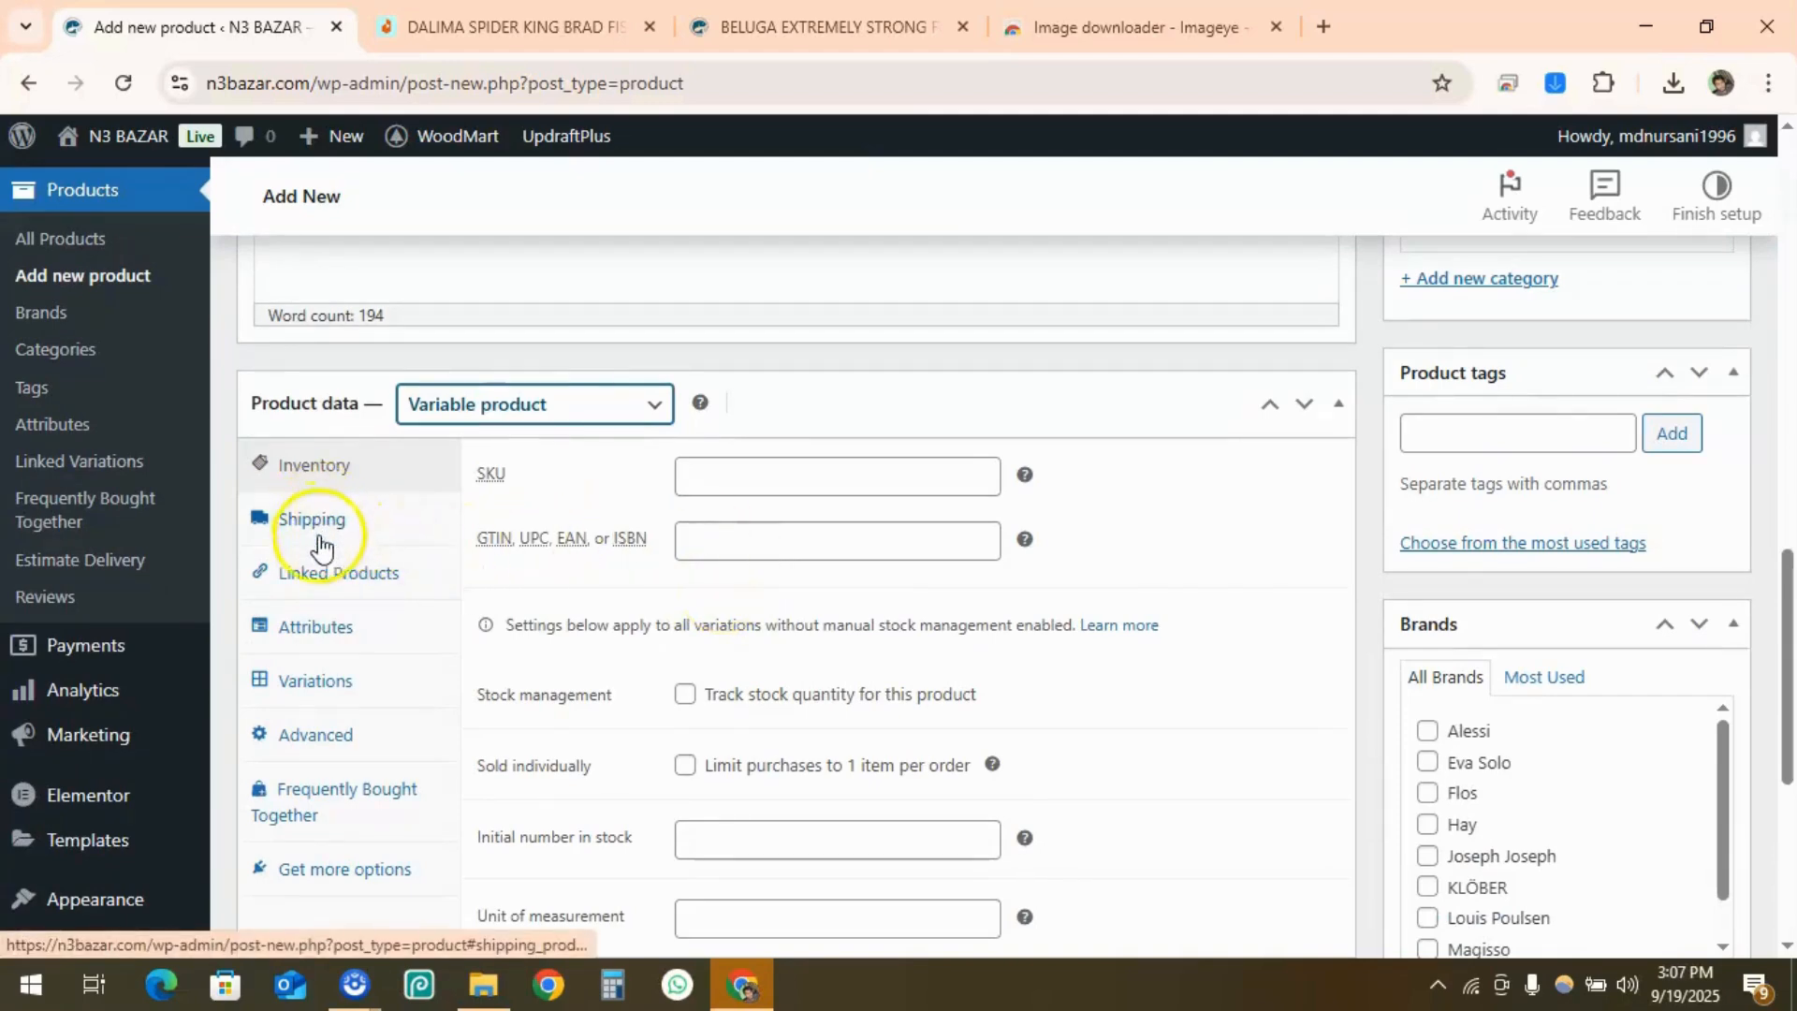
click(318, 633)
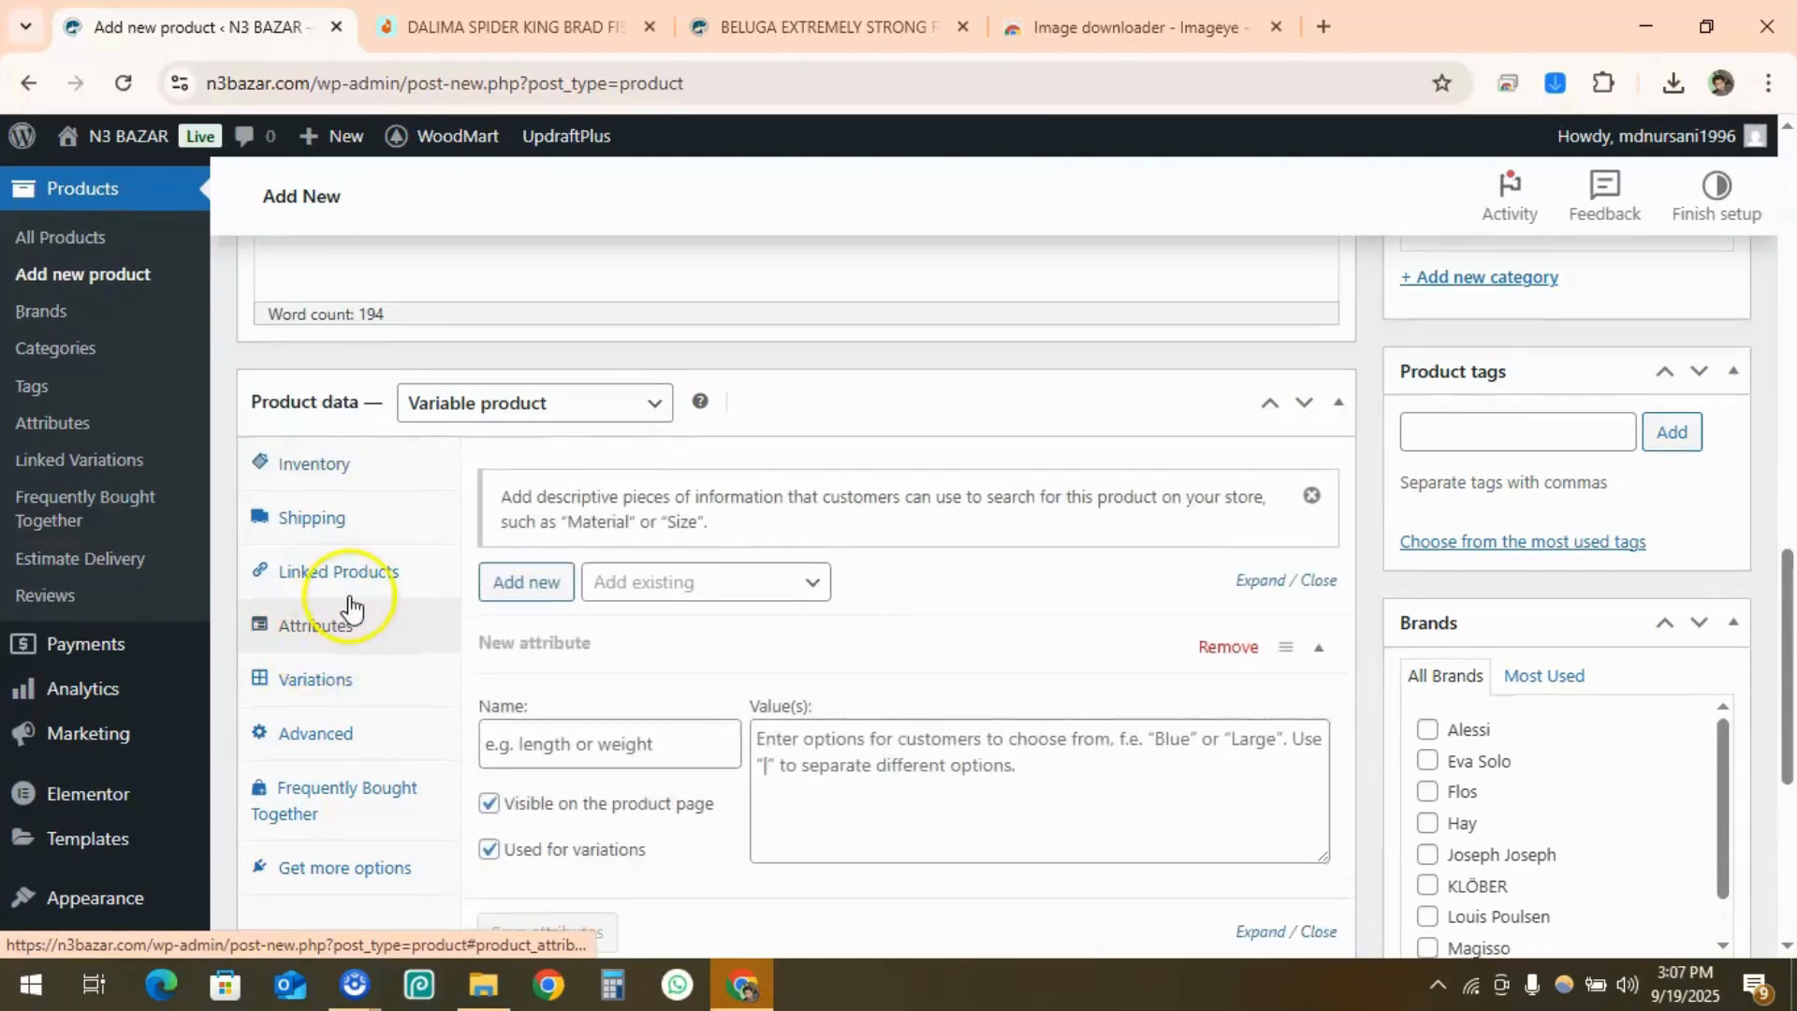
scroll(675, 540, down, 1)
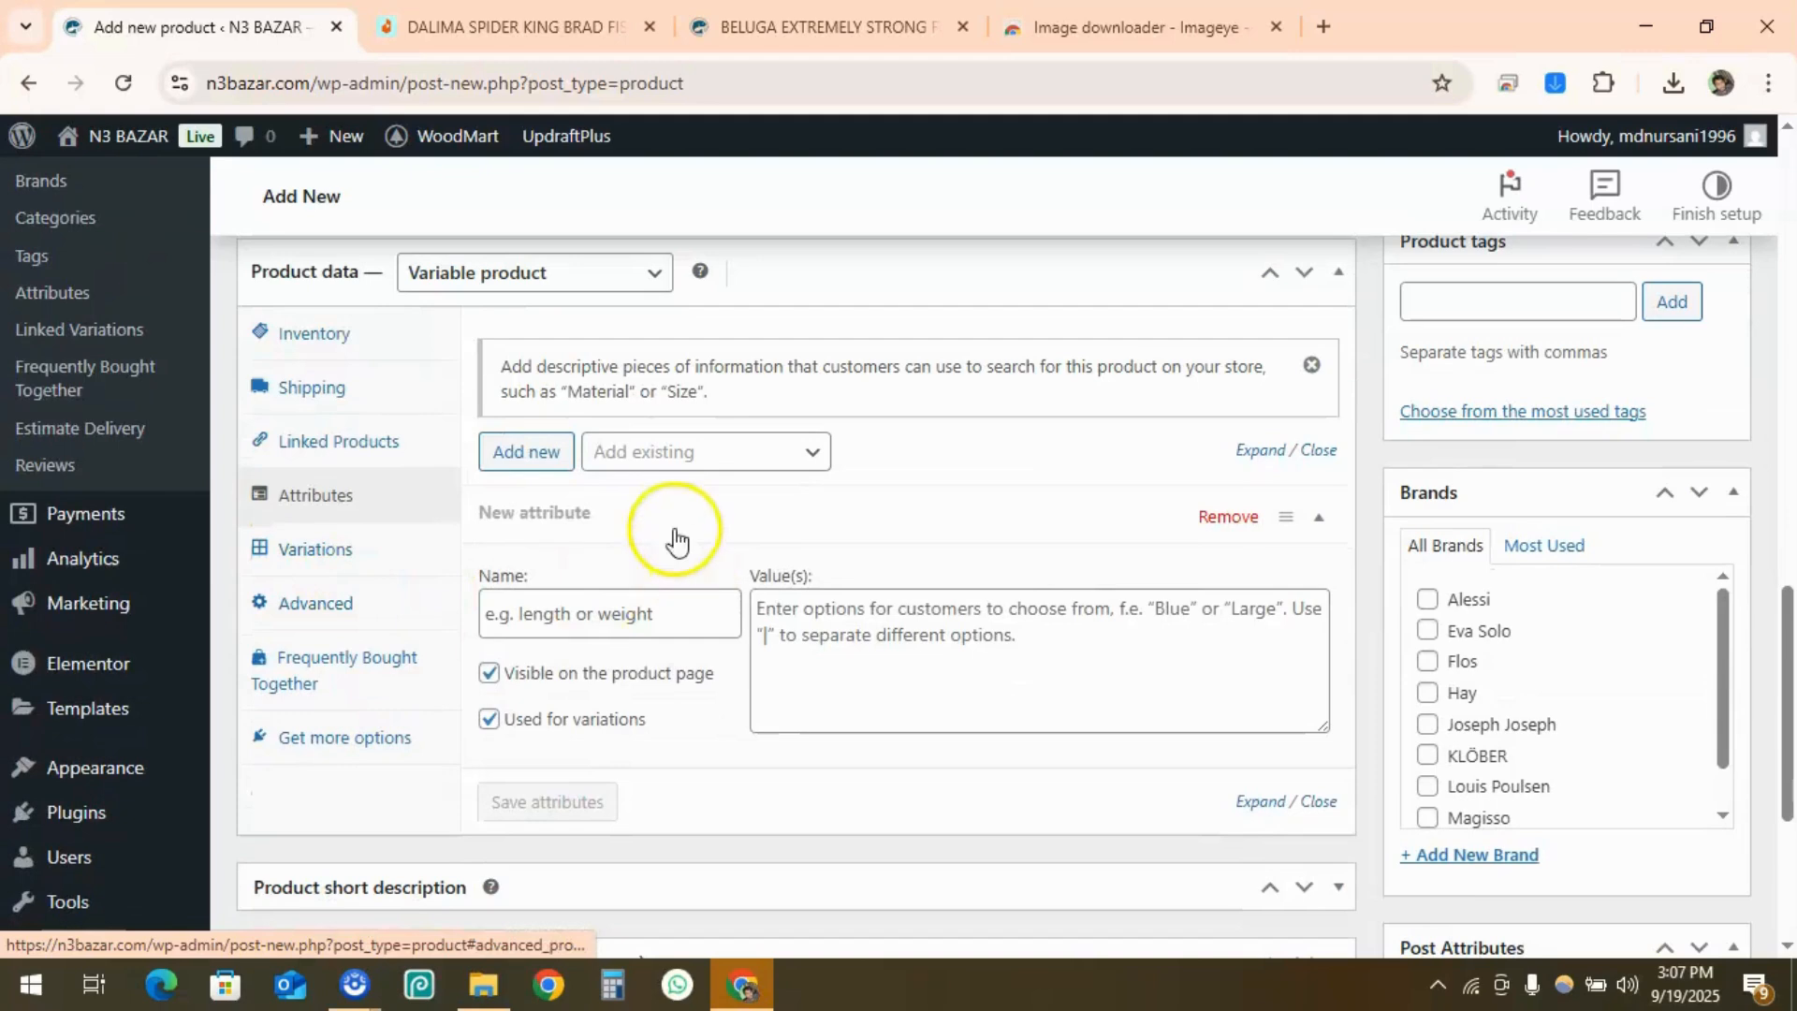
click(556, 618)
click(788, 644)
click(597, 618)
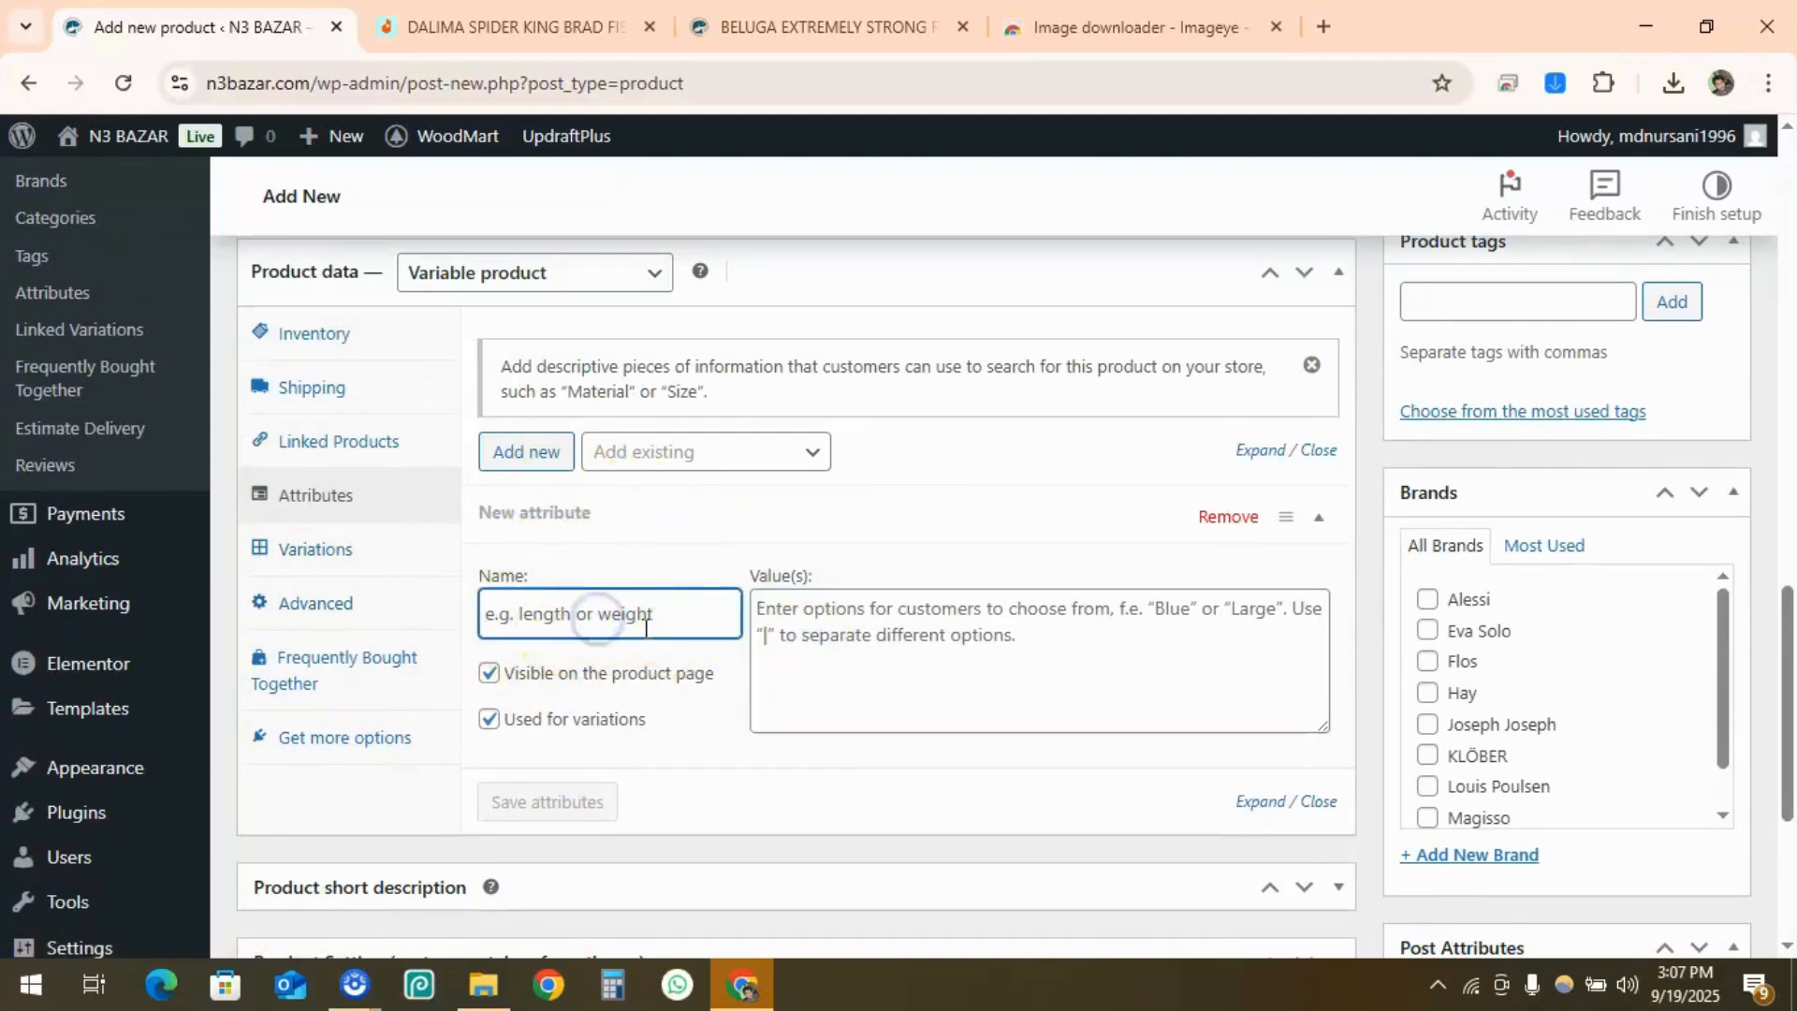
click(853, 635)
click(604, 613)
click(834, 632)
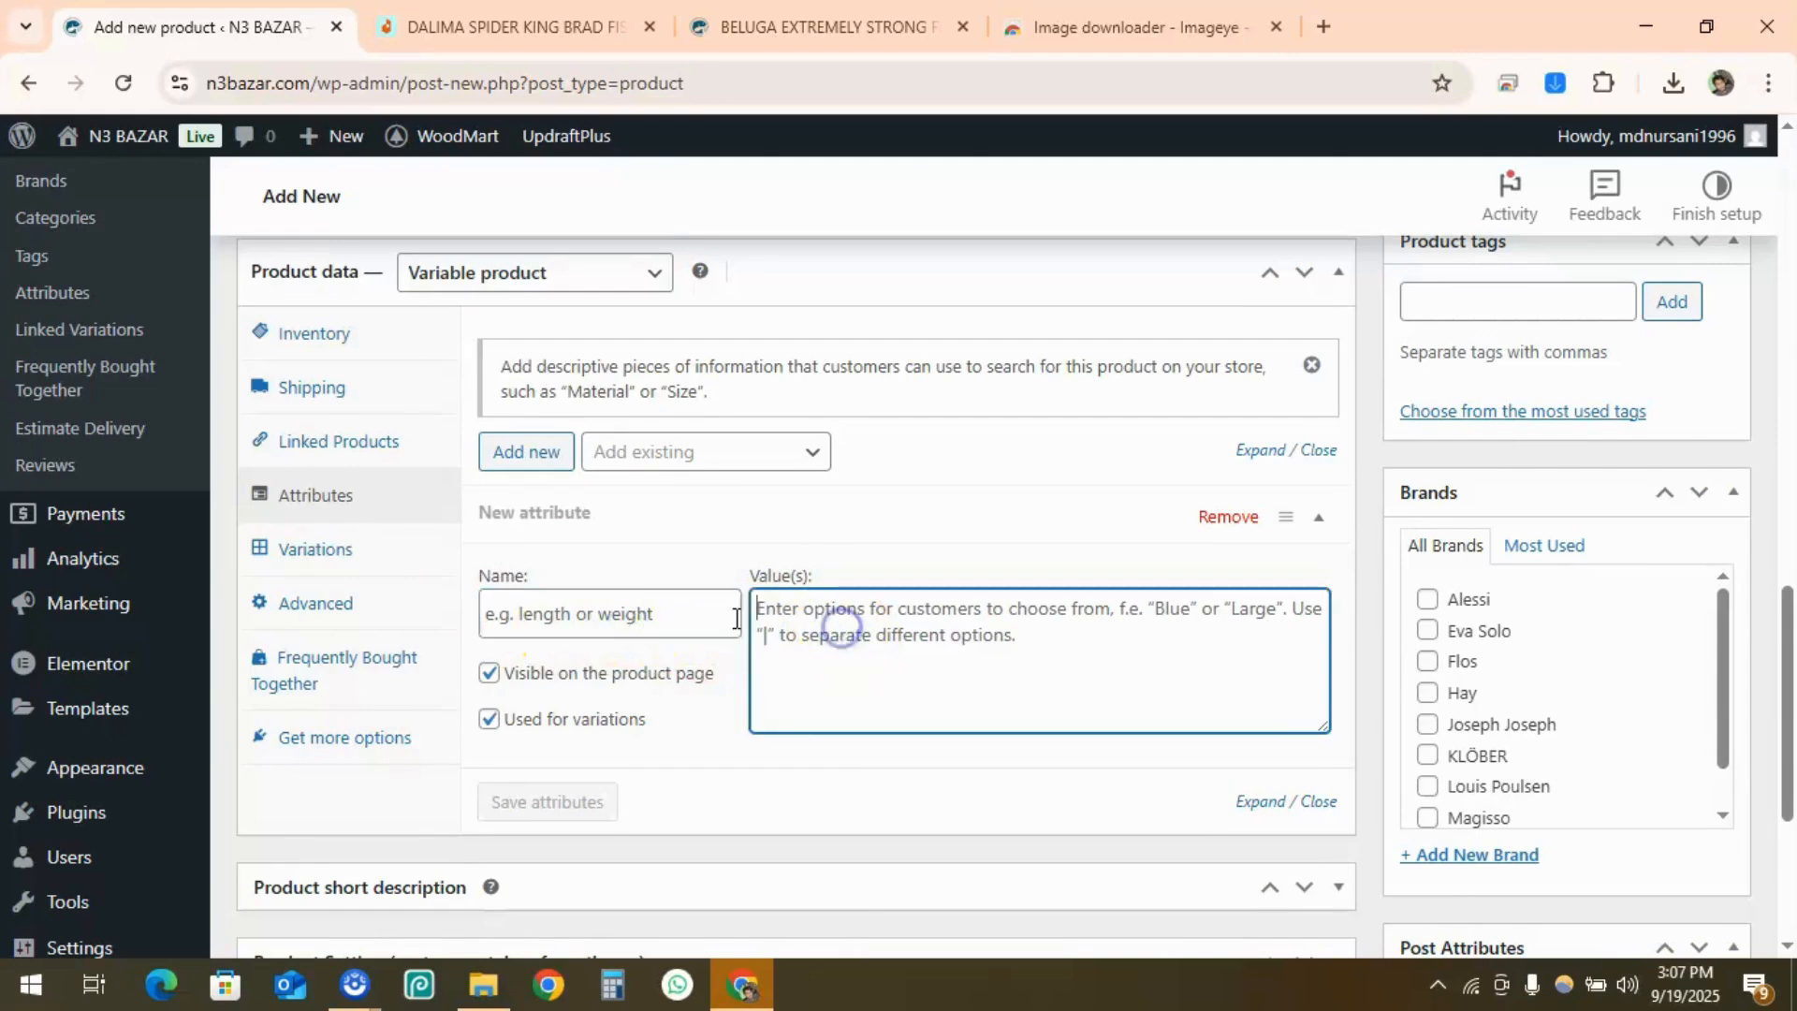
click(631, 613)
click(815, 636)
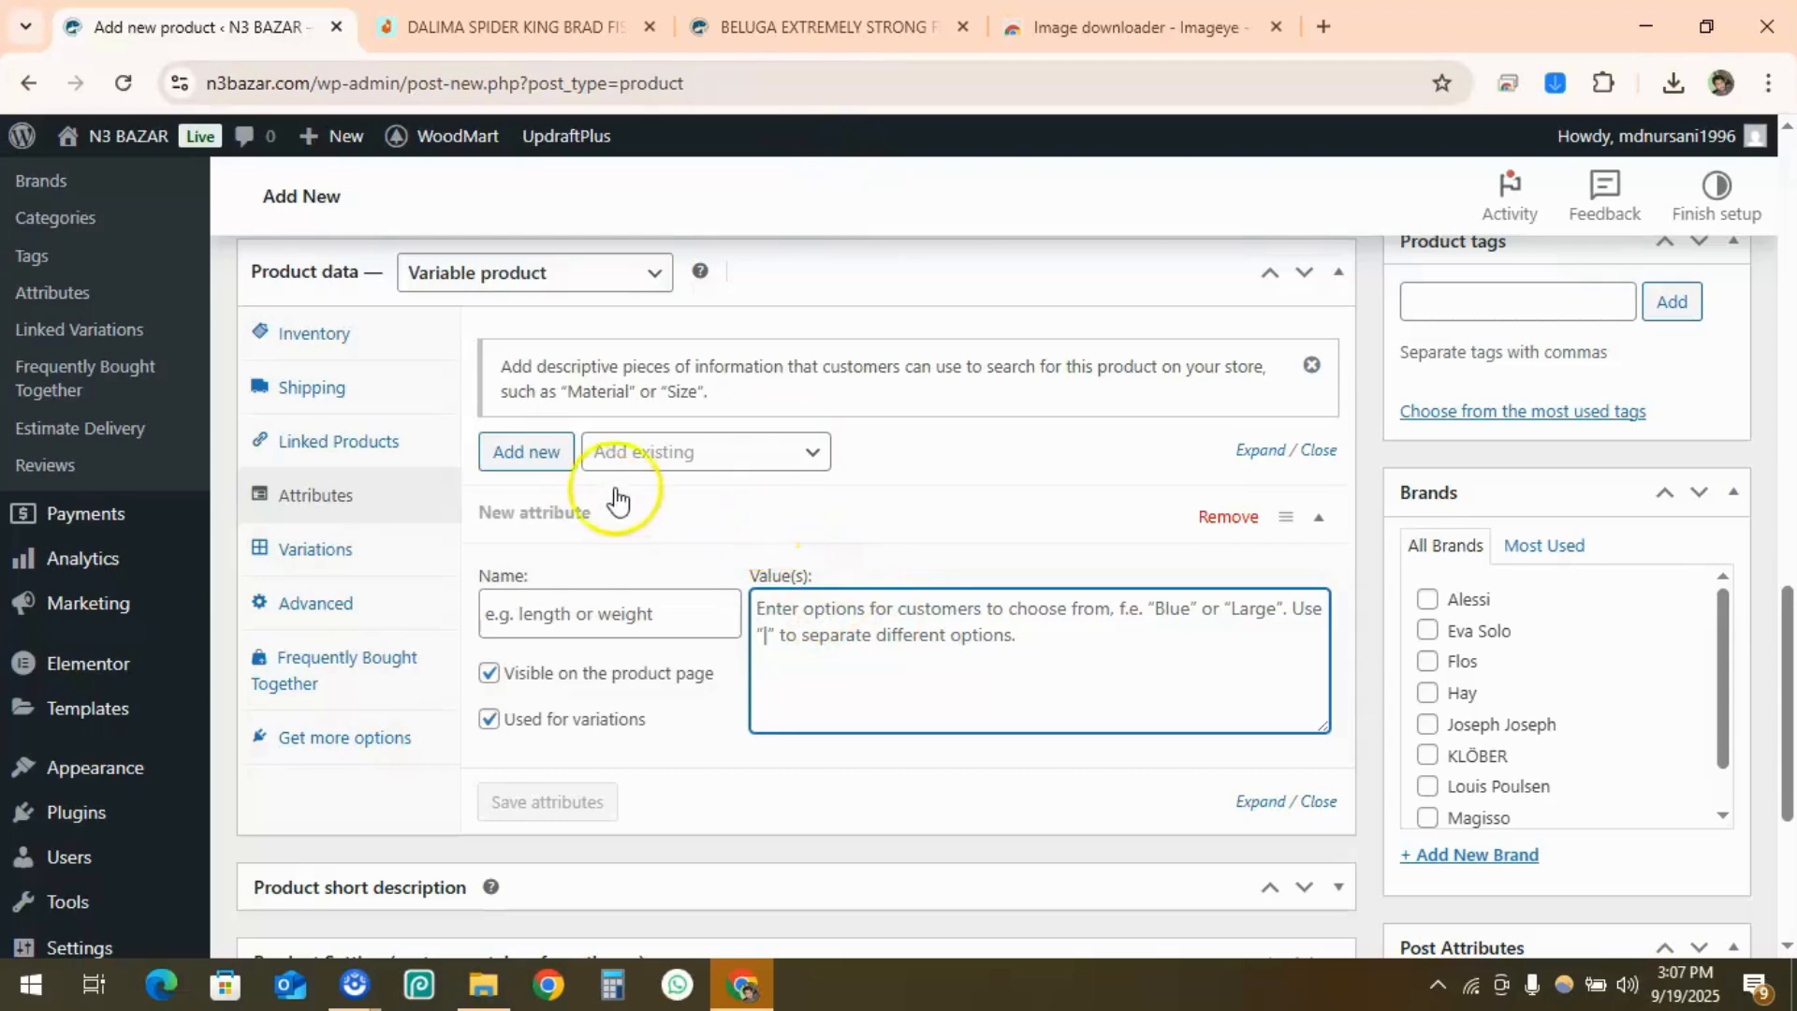
Add the existing Packet attribute to the product
click(674, 457)
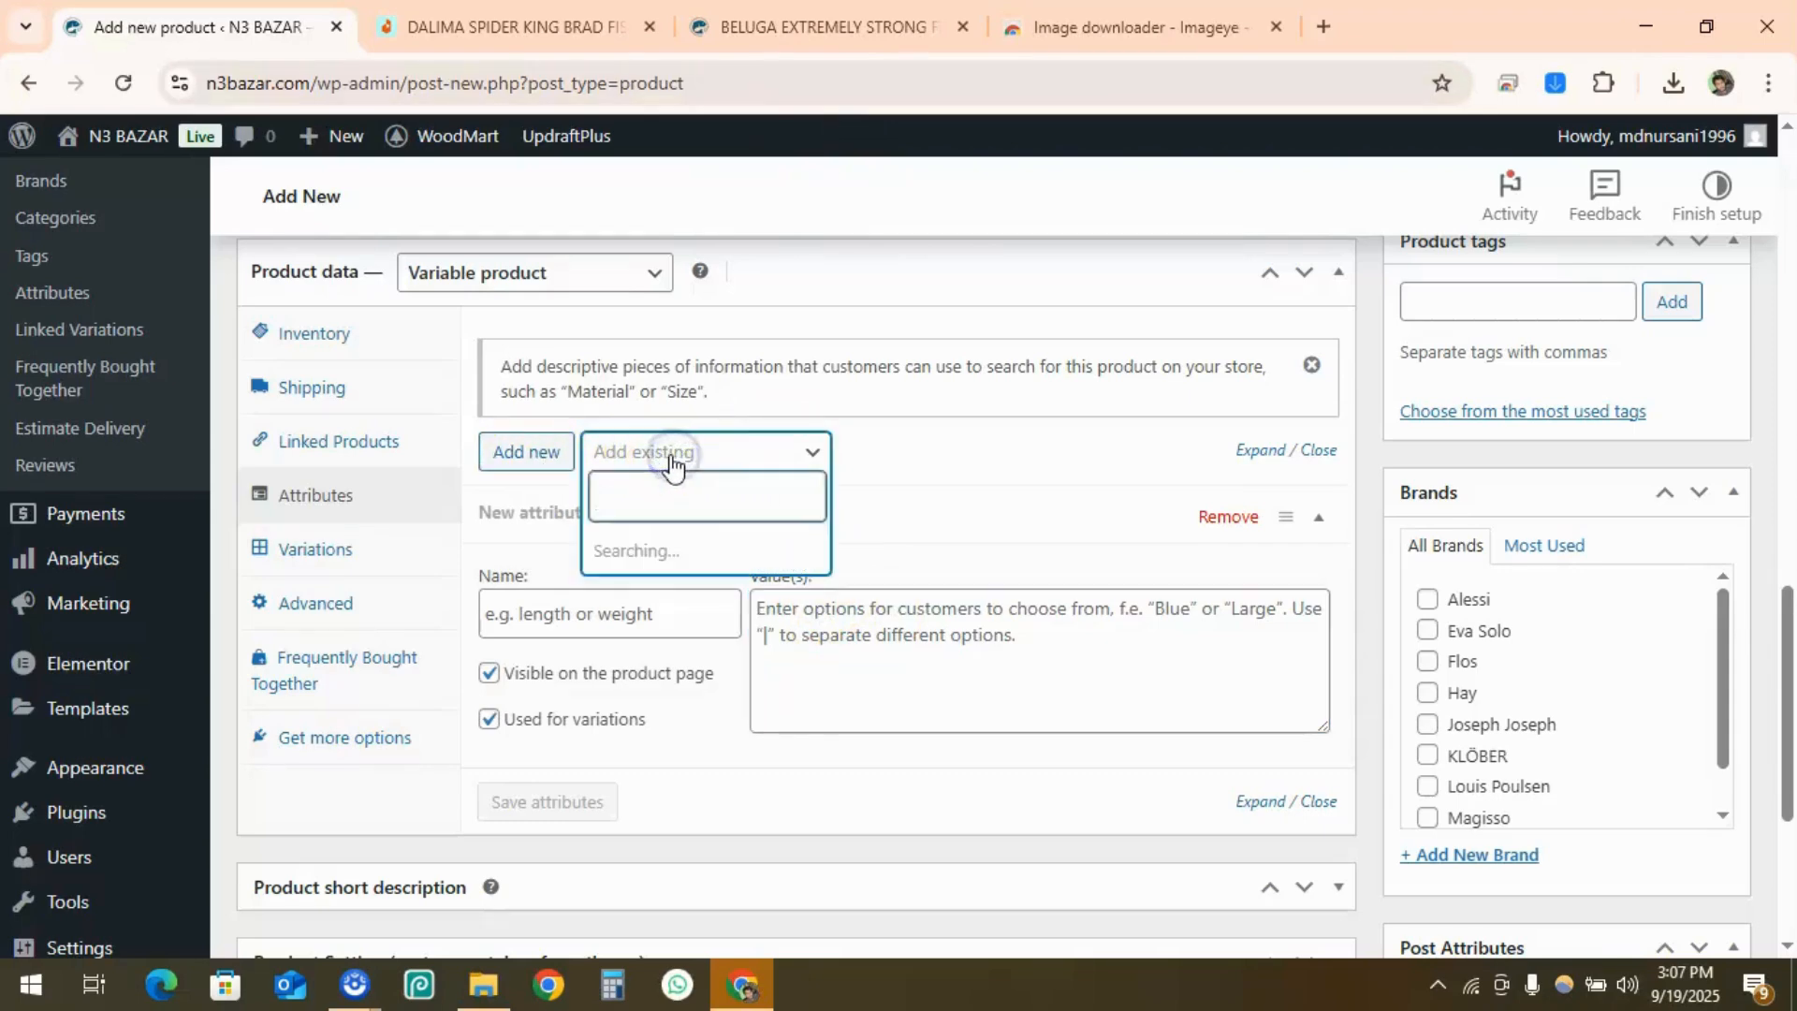
click(622, 499)
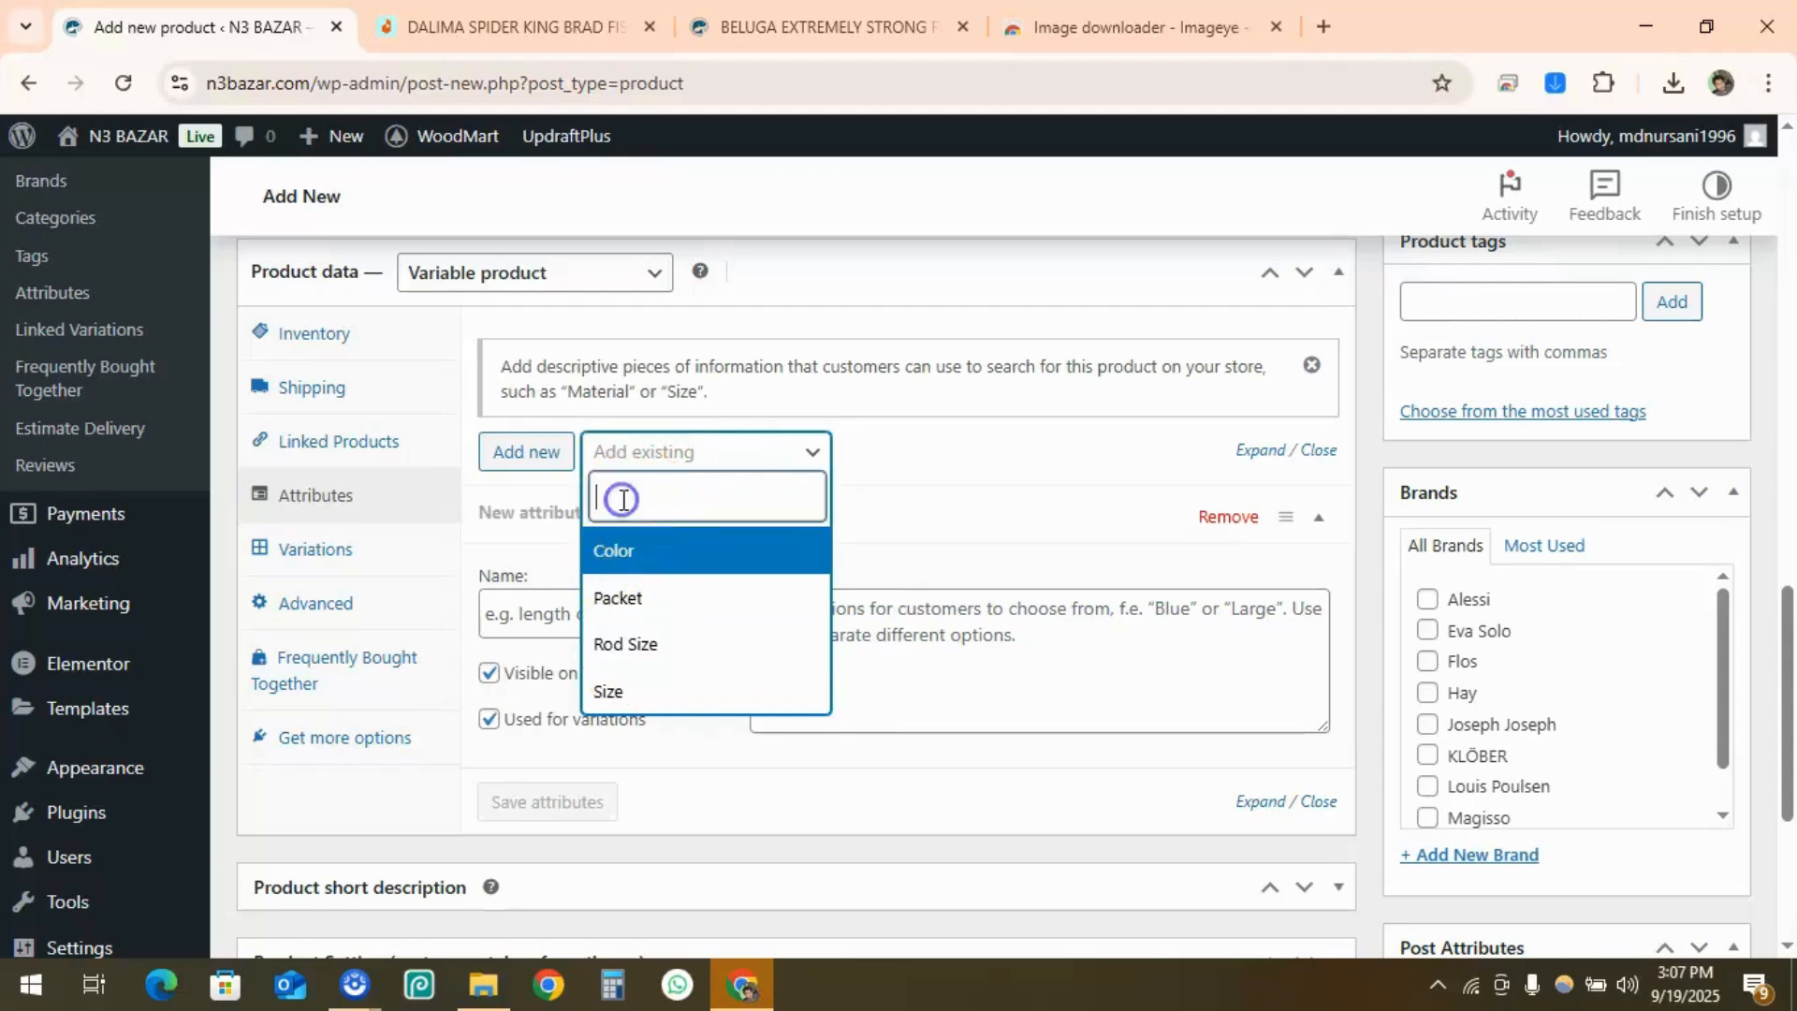
click(619, 600)
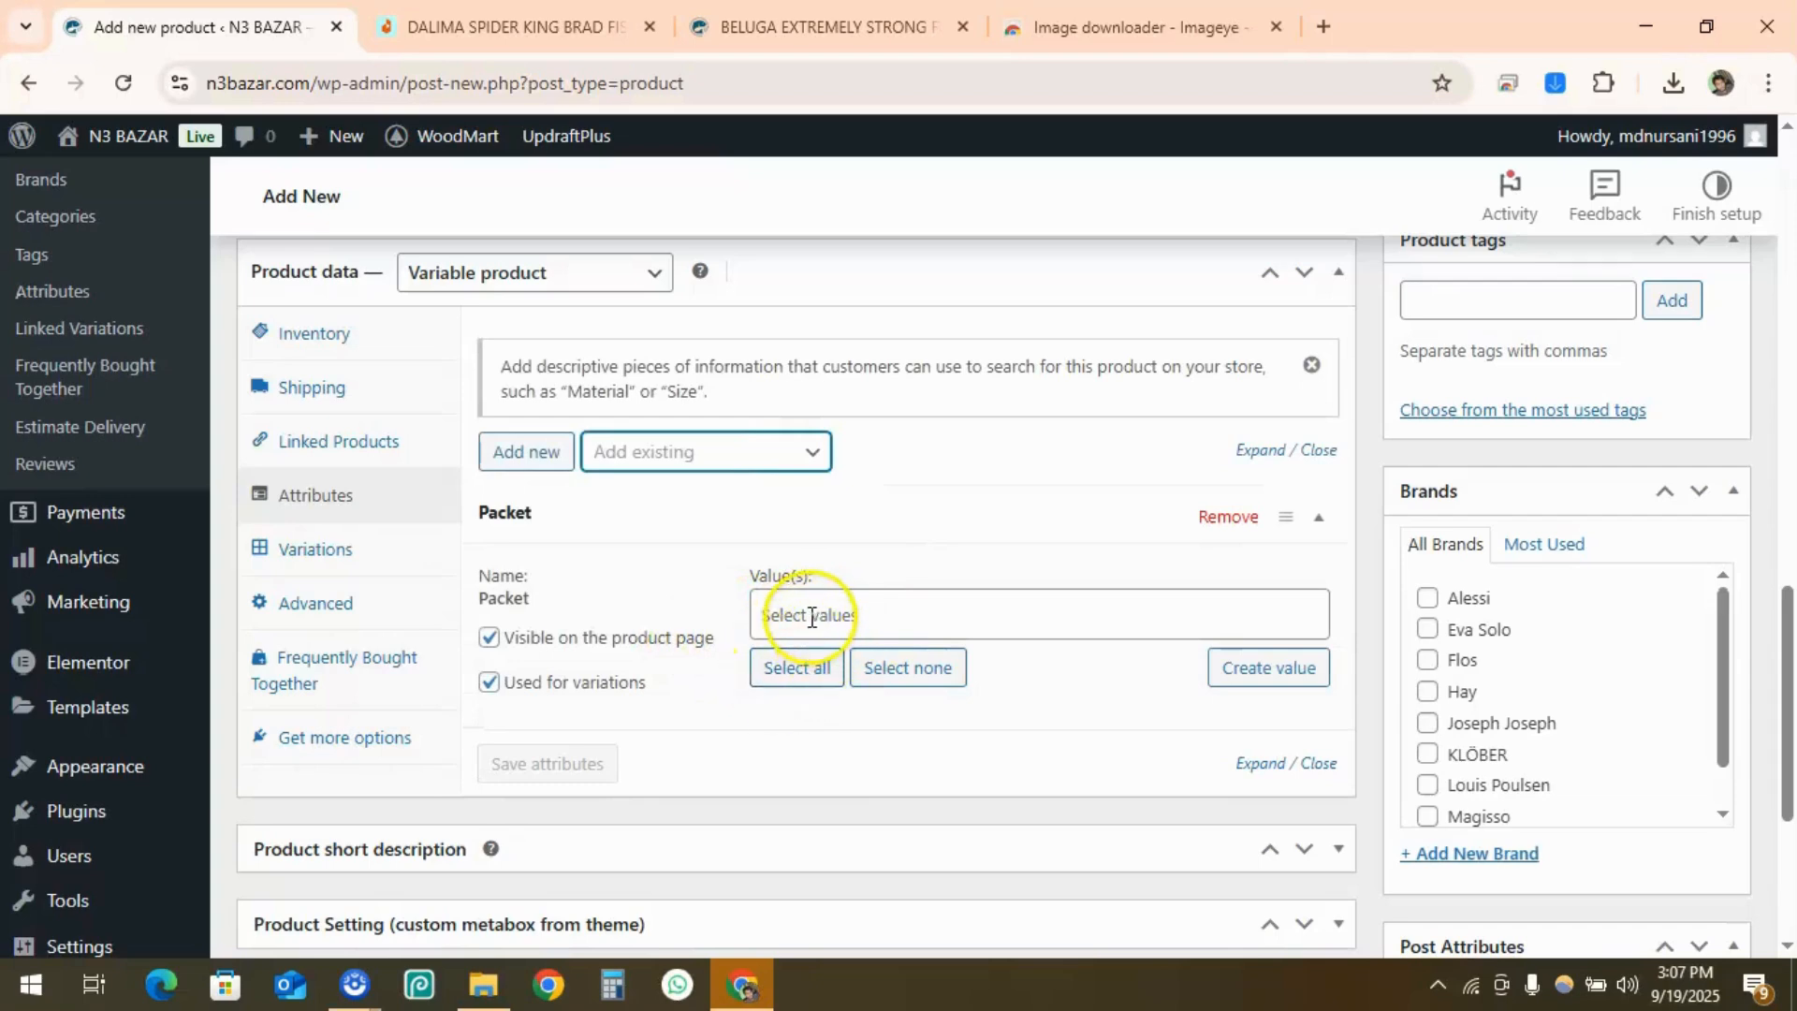
Give the Packet attribute the values 1 packet, 2 packet and 5 packet, and save the attributes
click(795, 676)
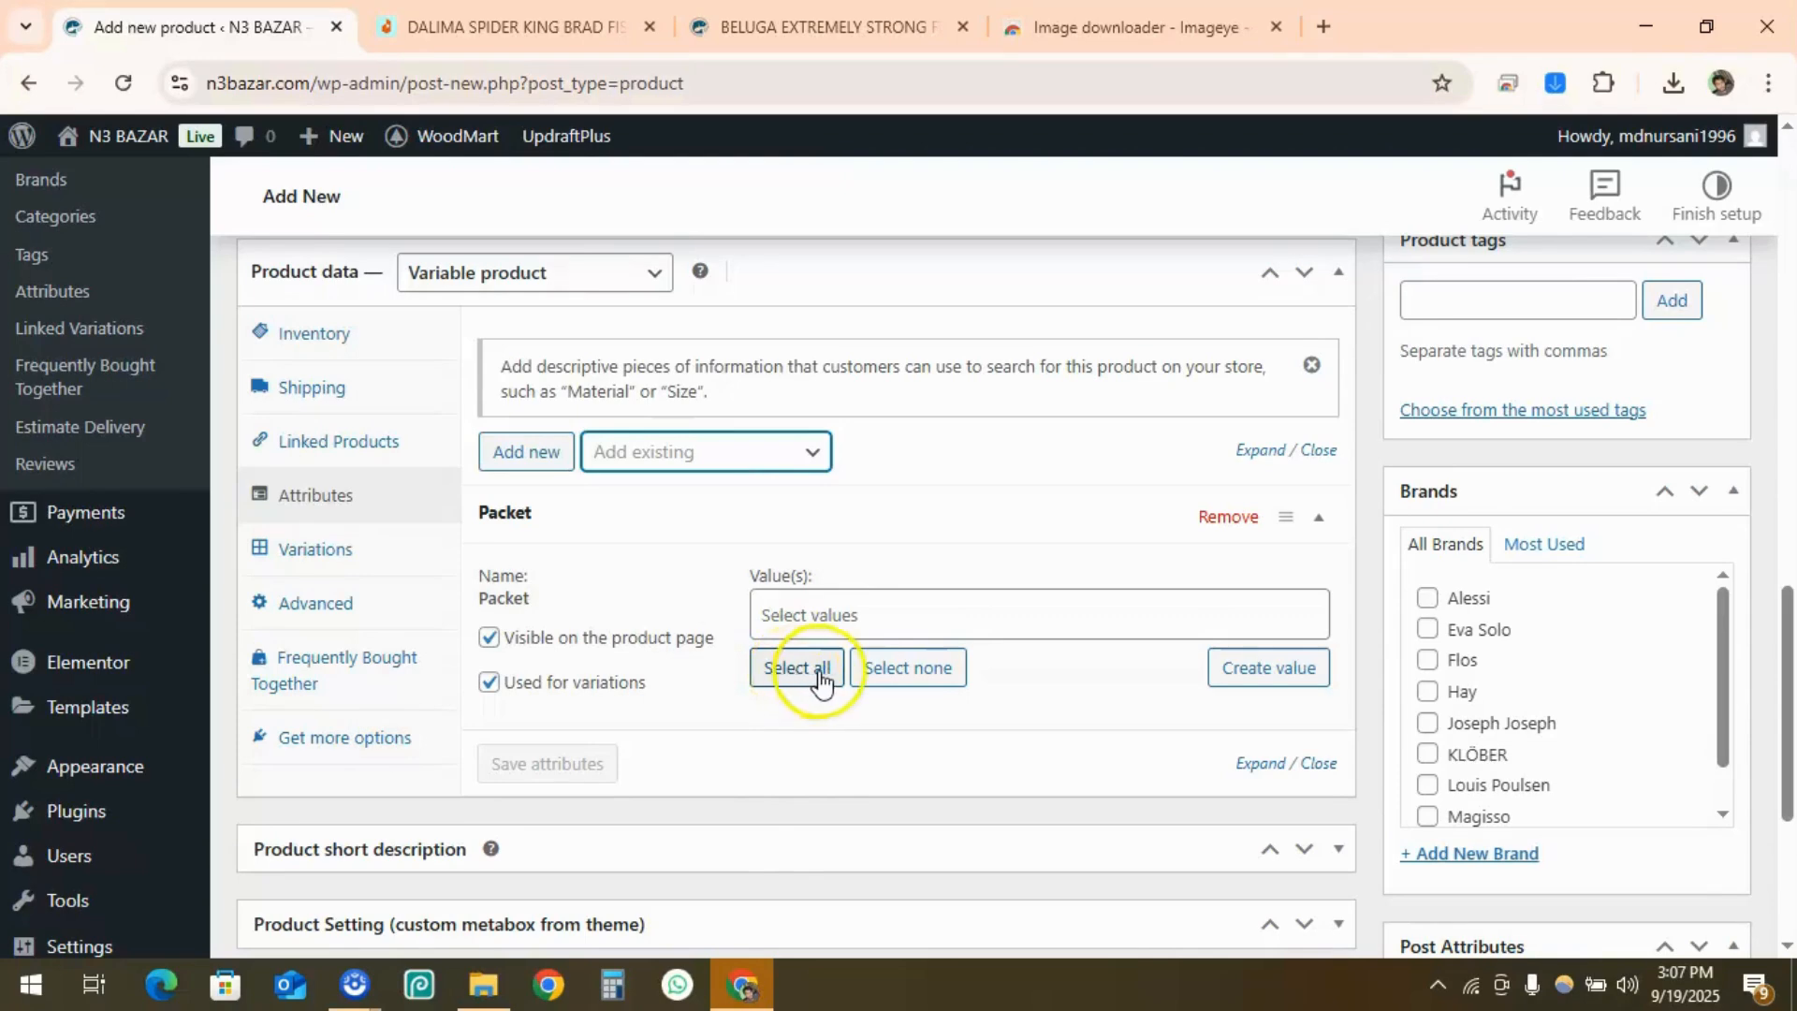
click(807, 618)
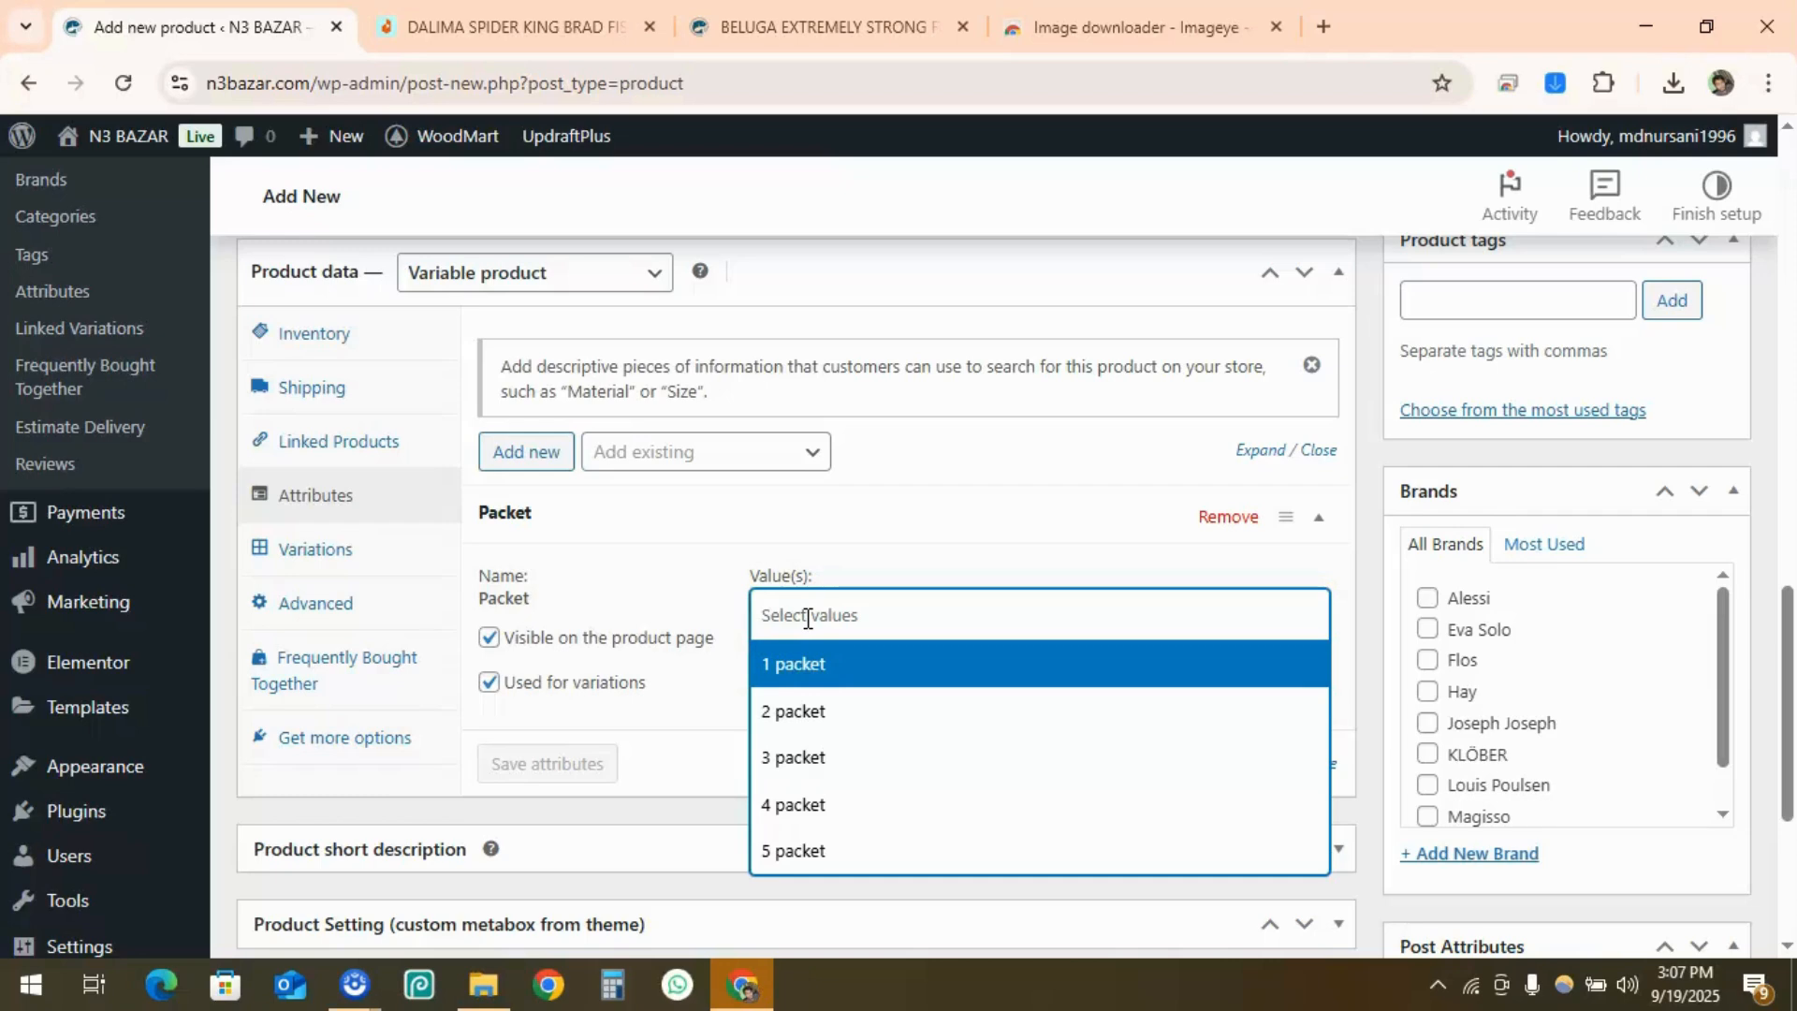
click(807, 669)
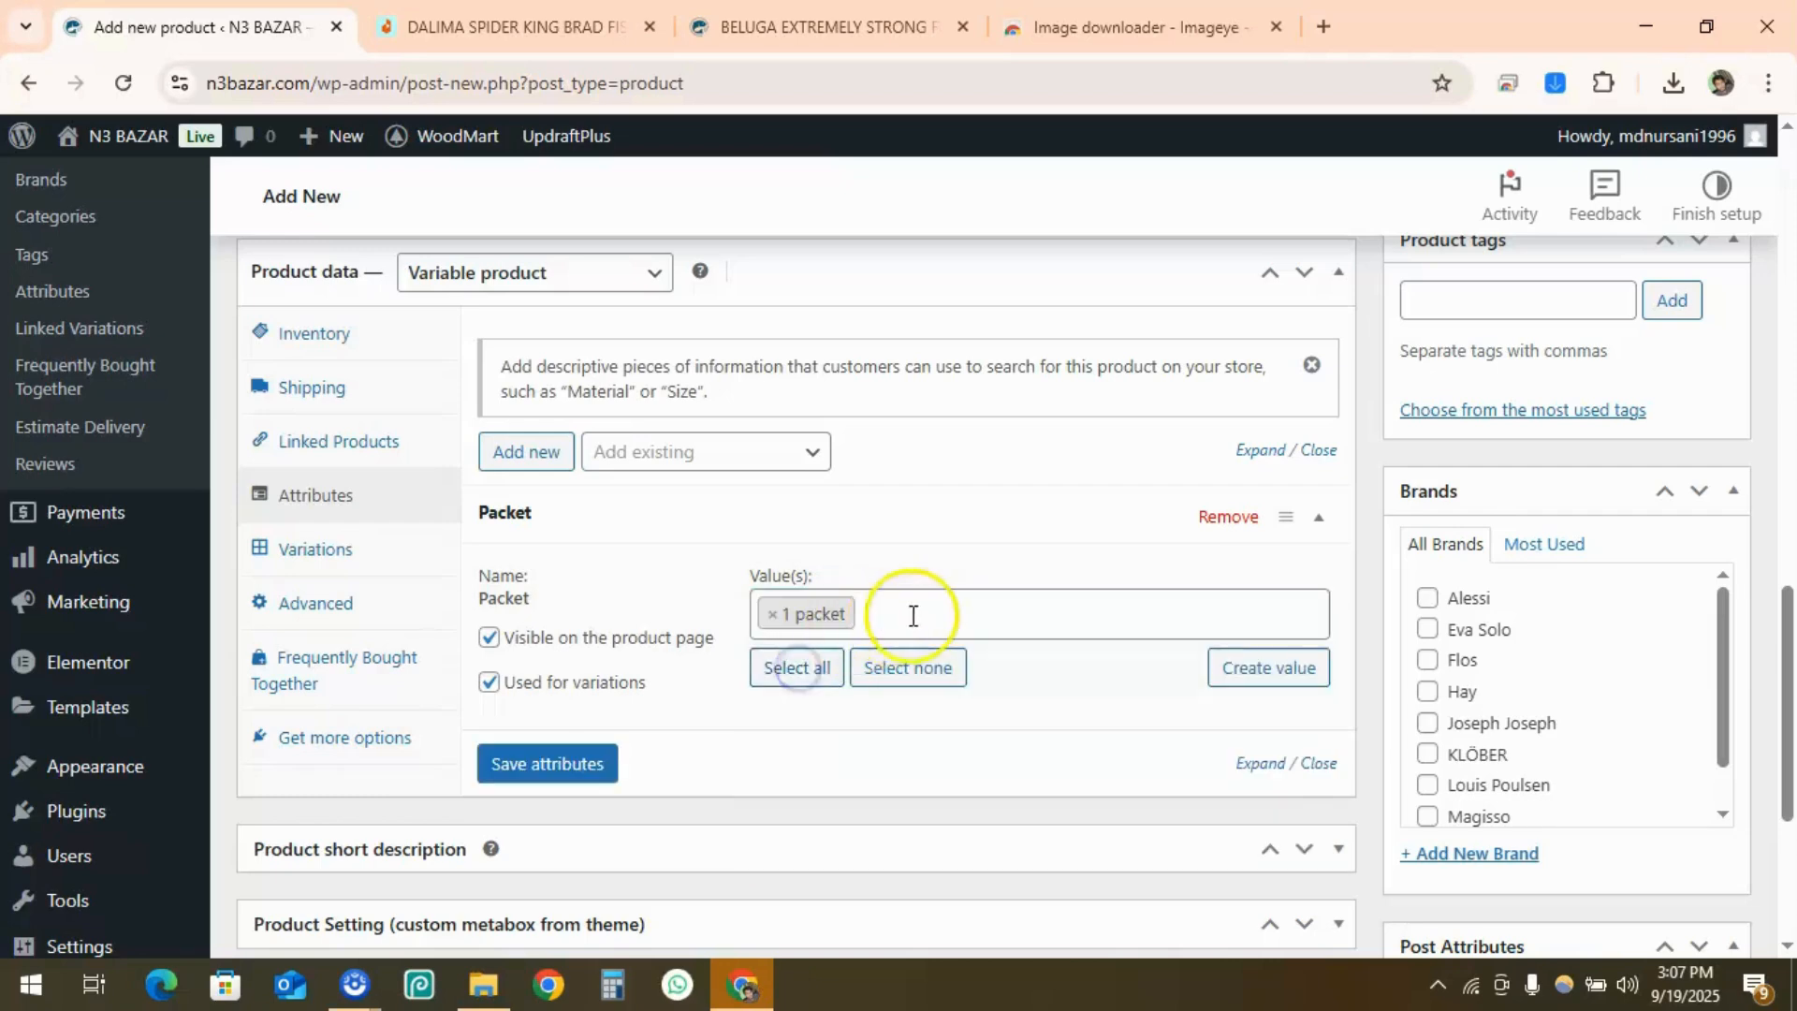
click(914, 613)
click(807, 760)
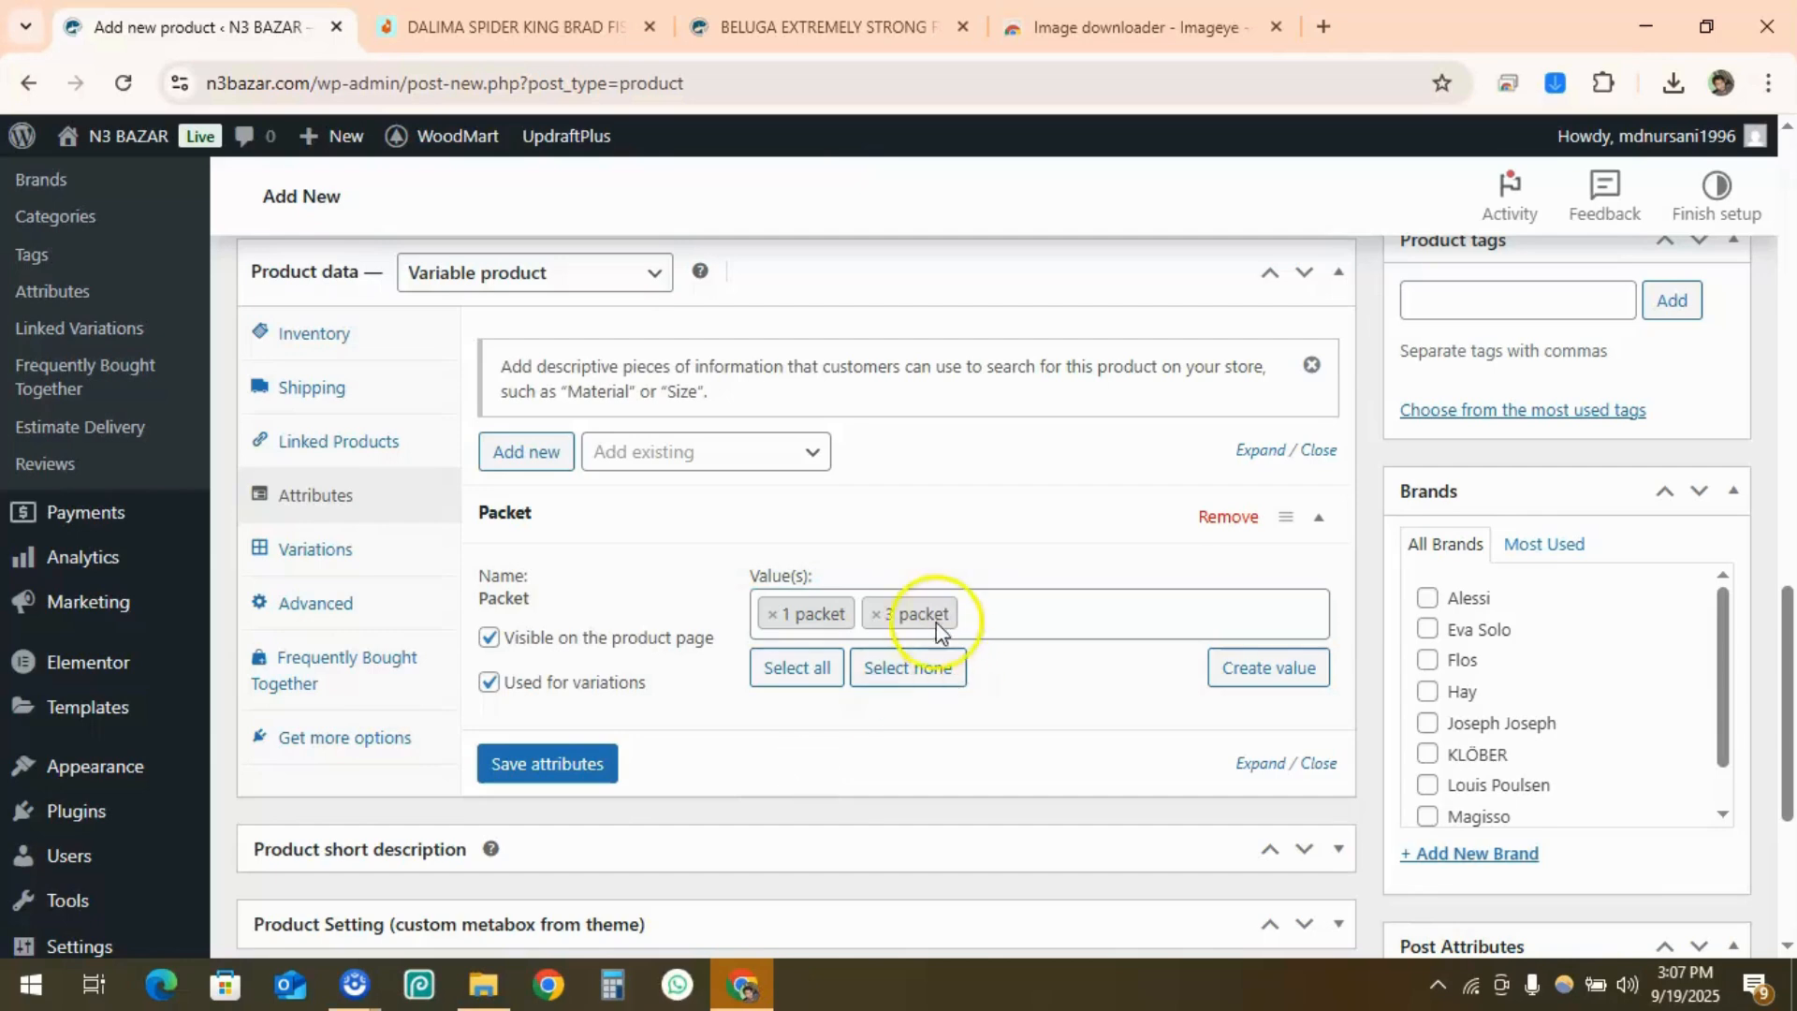
click(876, 614)
click(880, 615)
click(882, 618)
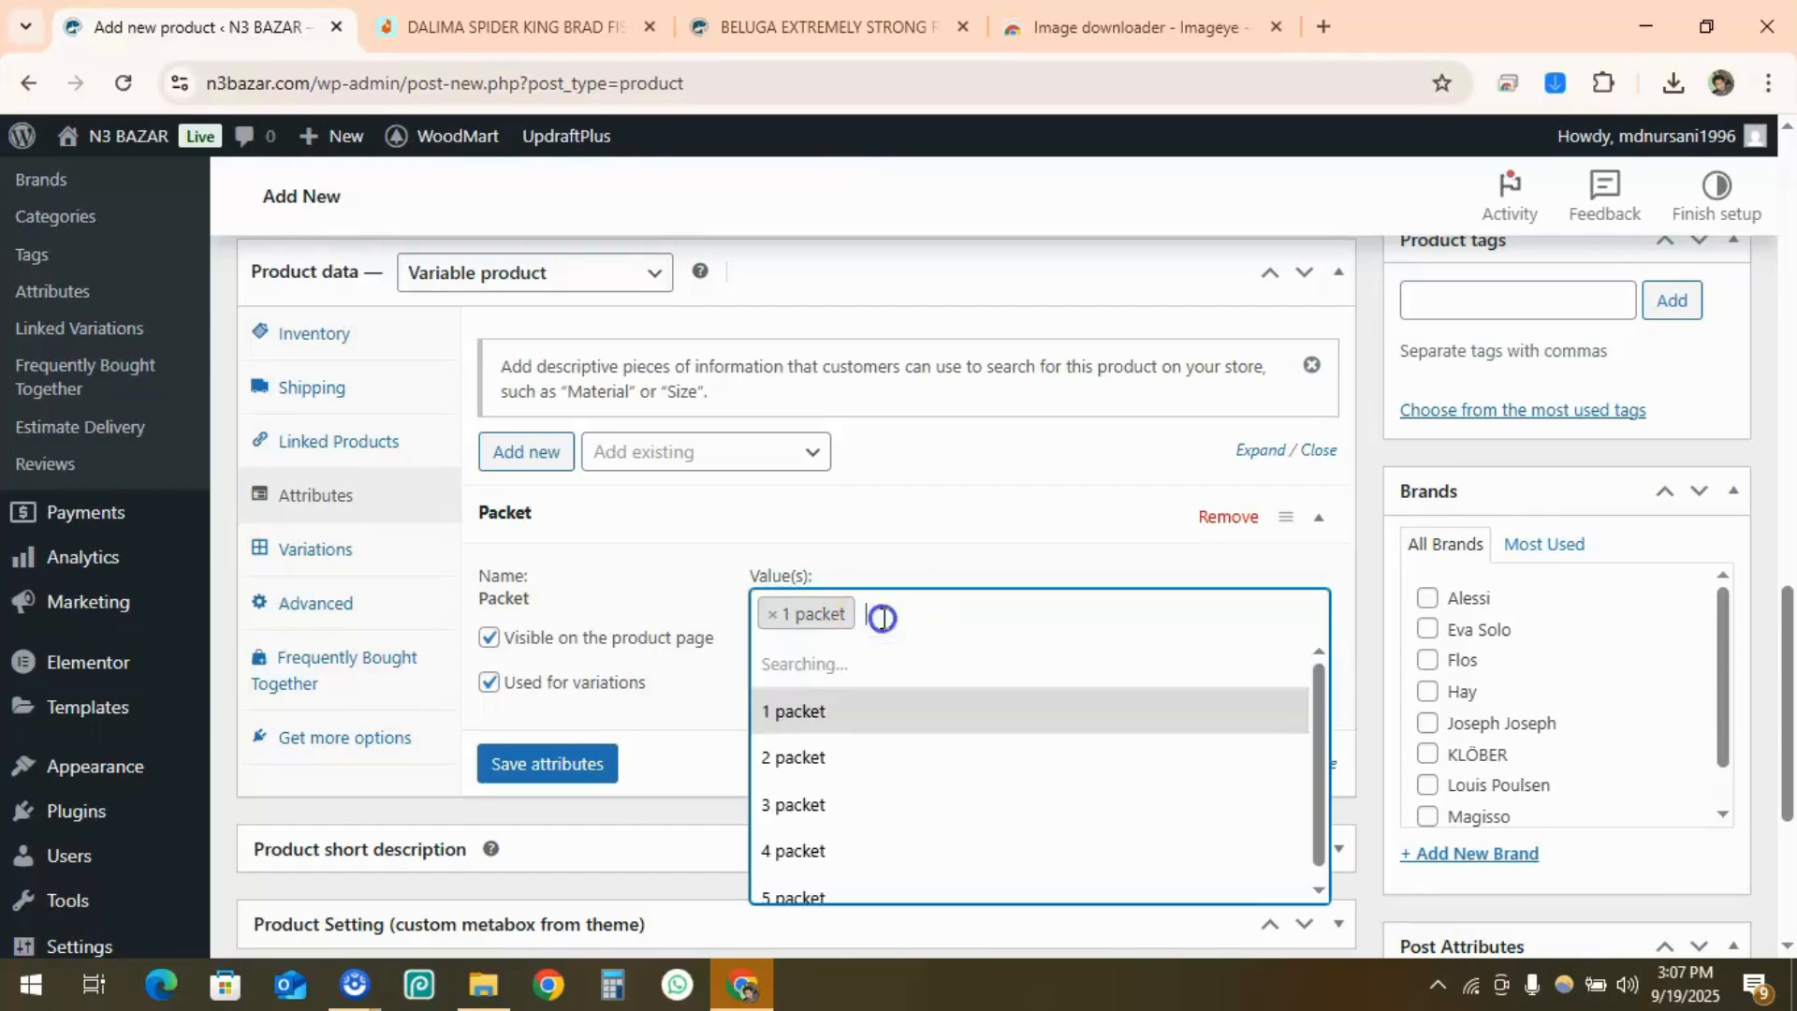
click(806, 721)
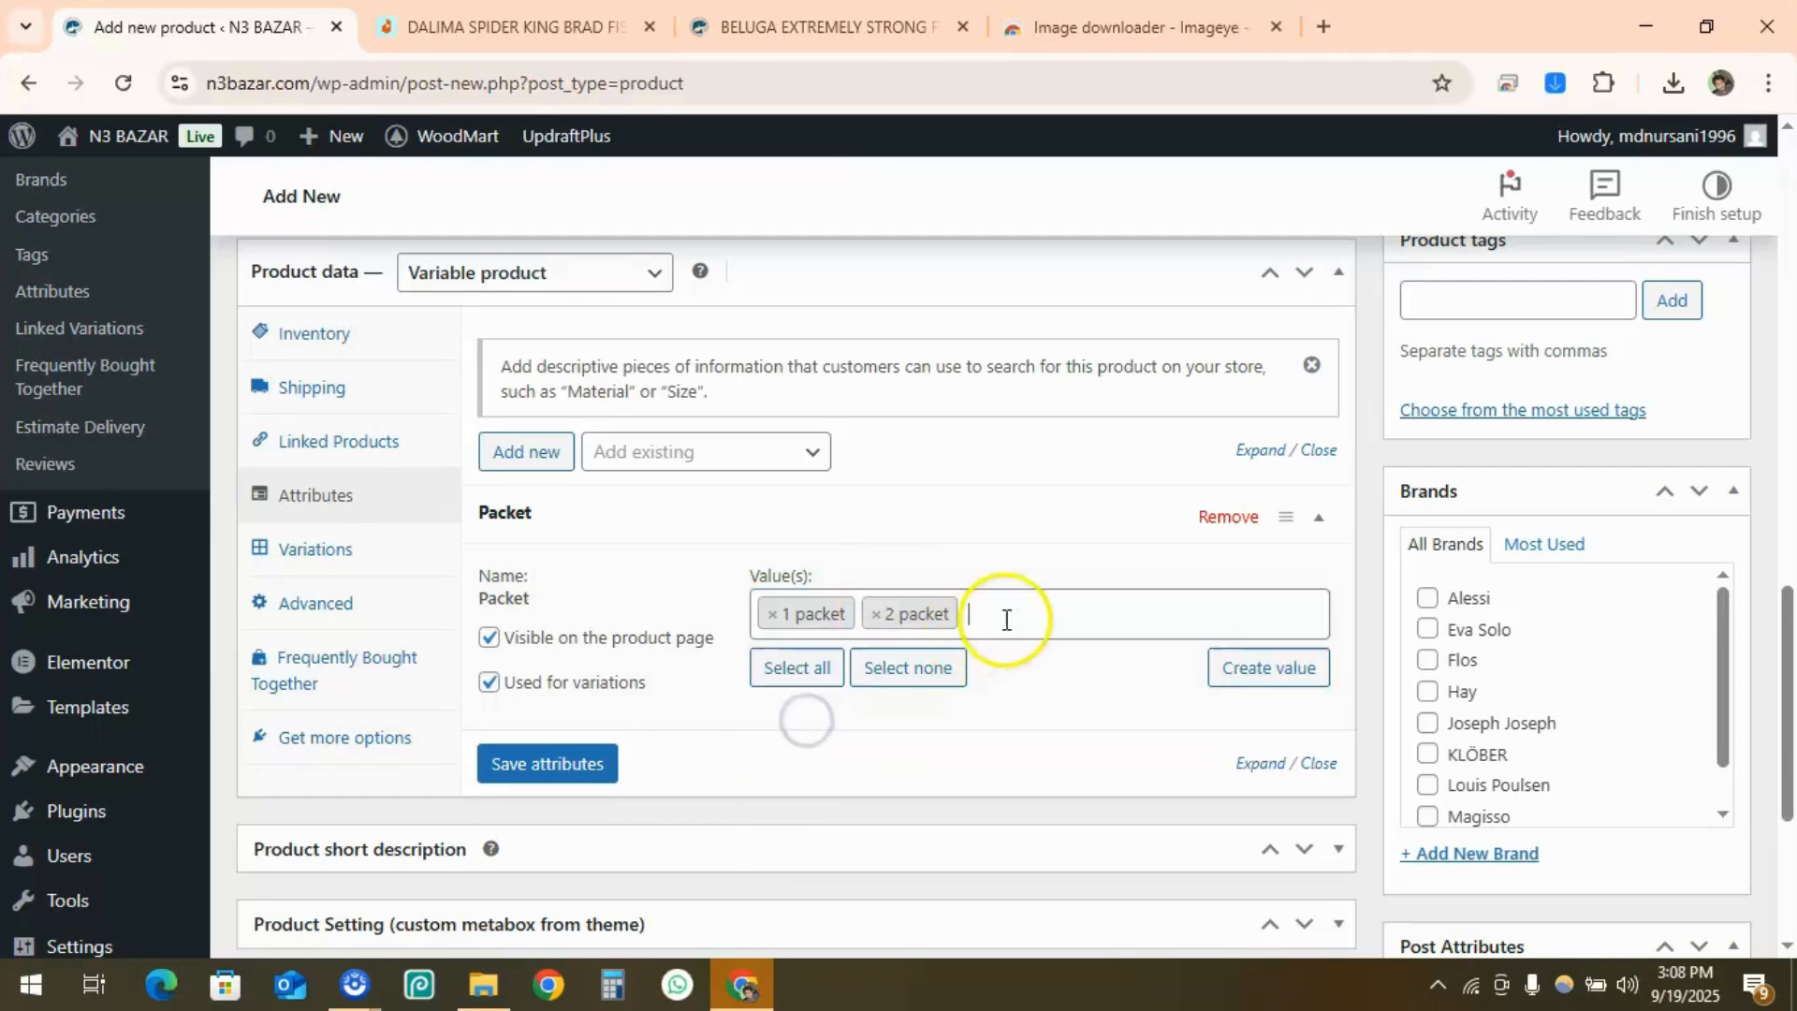
click(1006, 619)
click(811, 852)
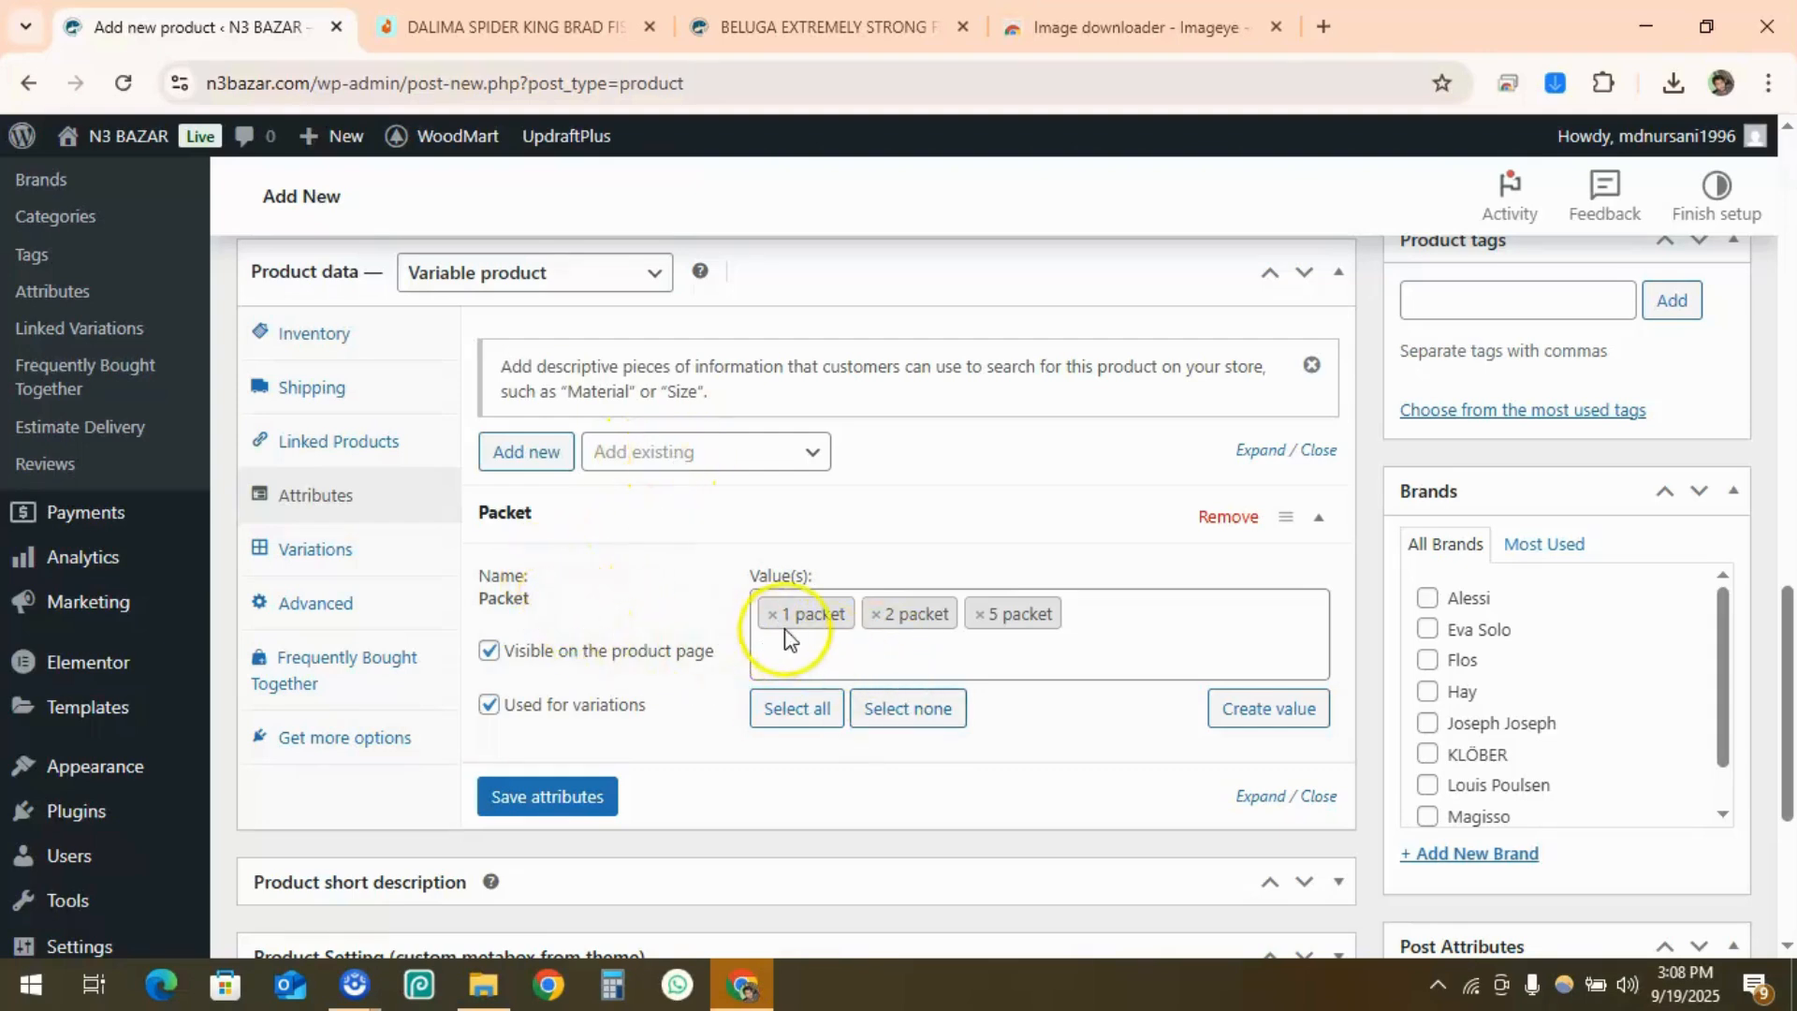
click(542, 800)
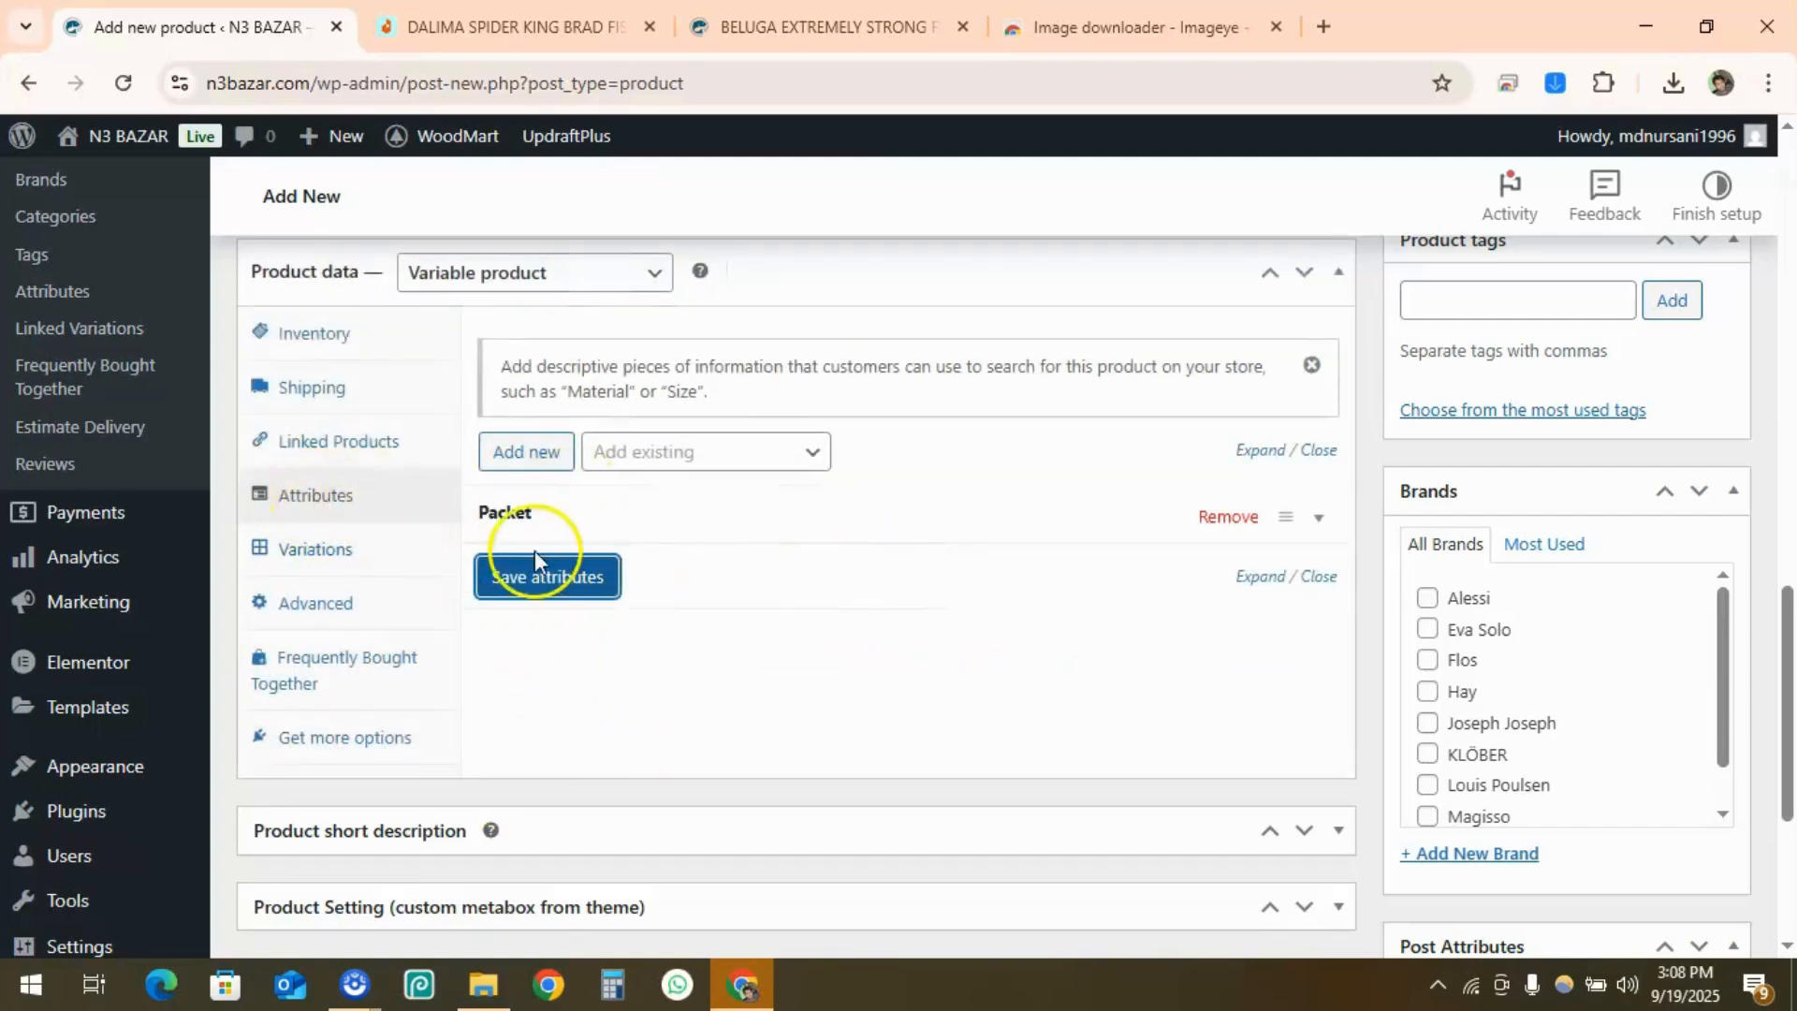
Generate all product variations from the saved Packet attribute values
click(314, 561)
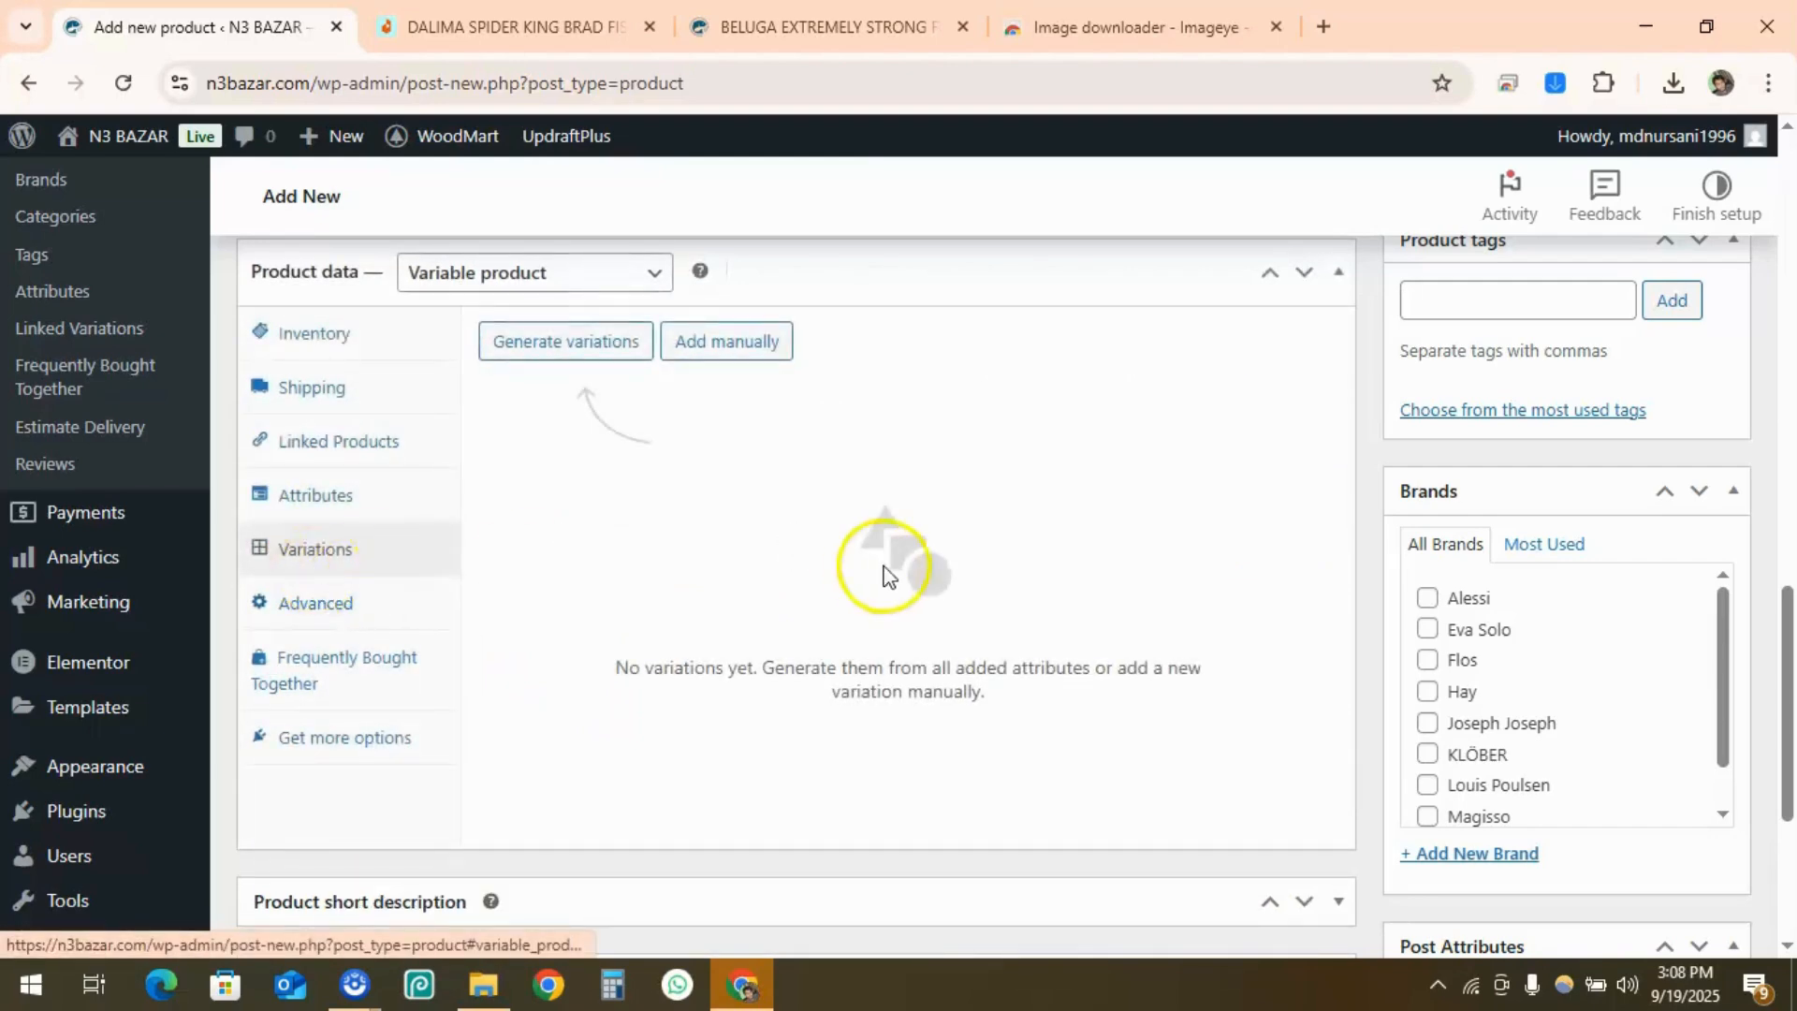
click(596, 346)
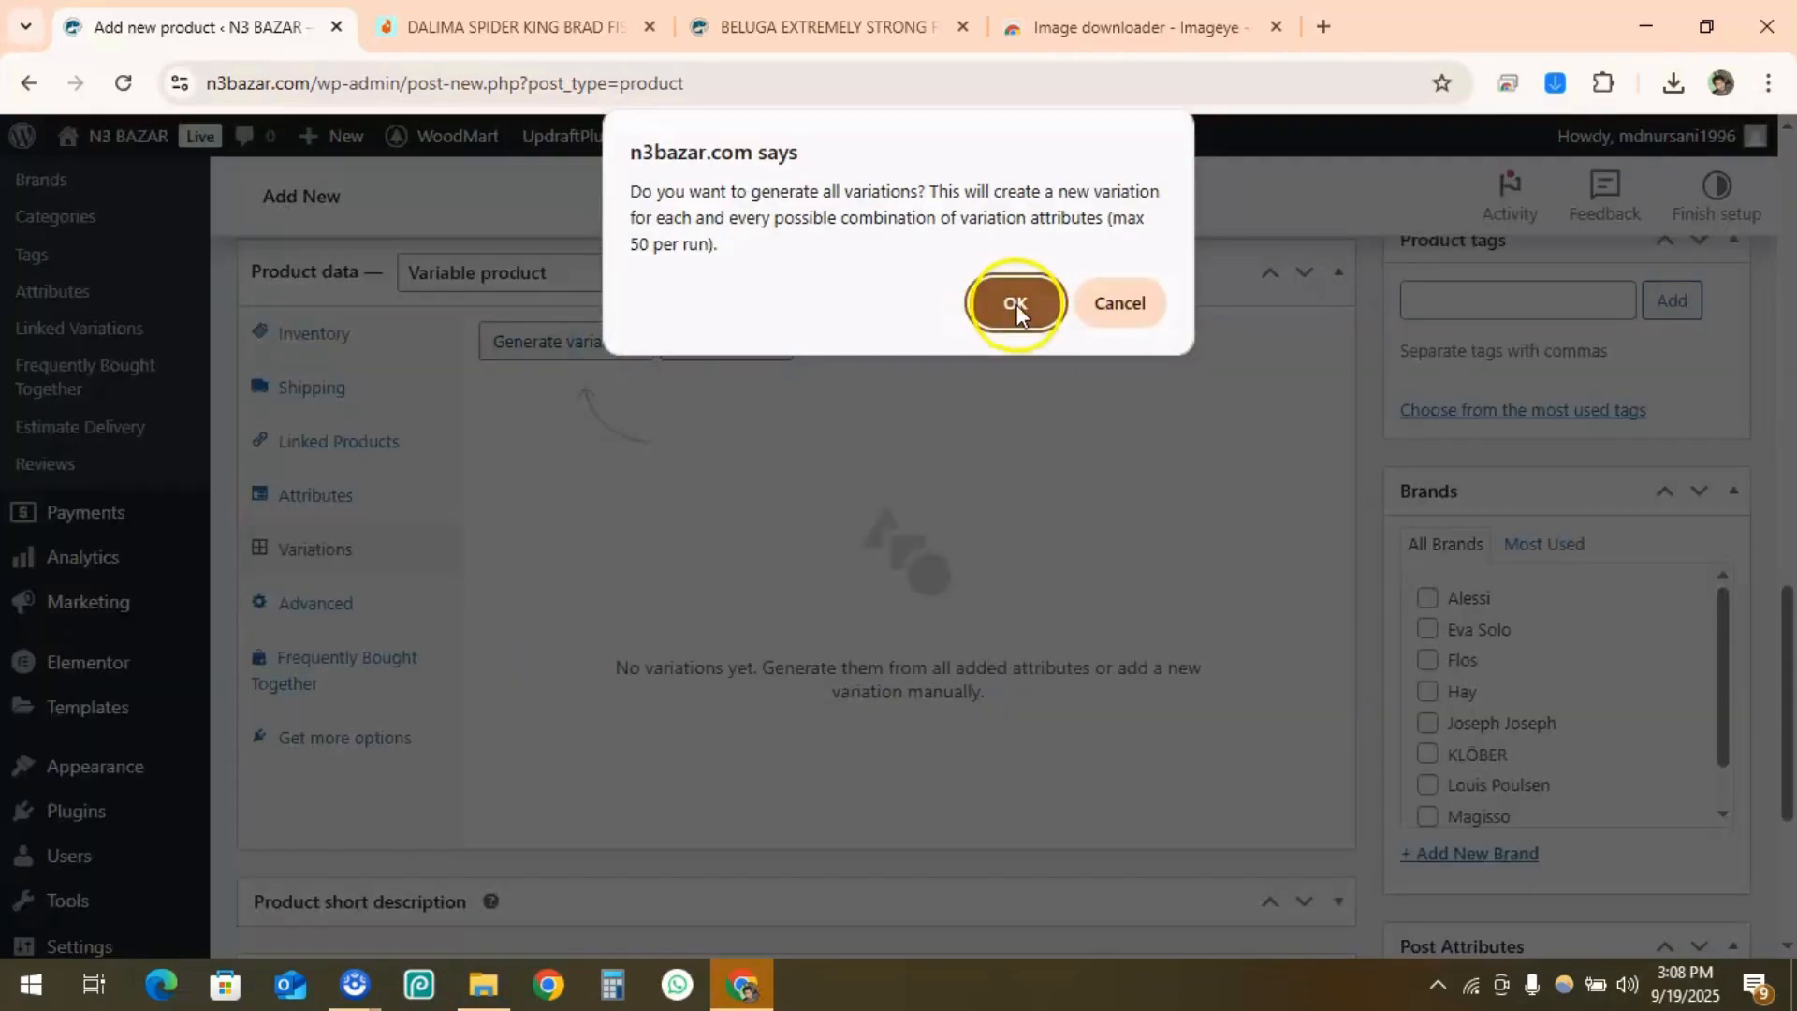
click(1011, 301)
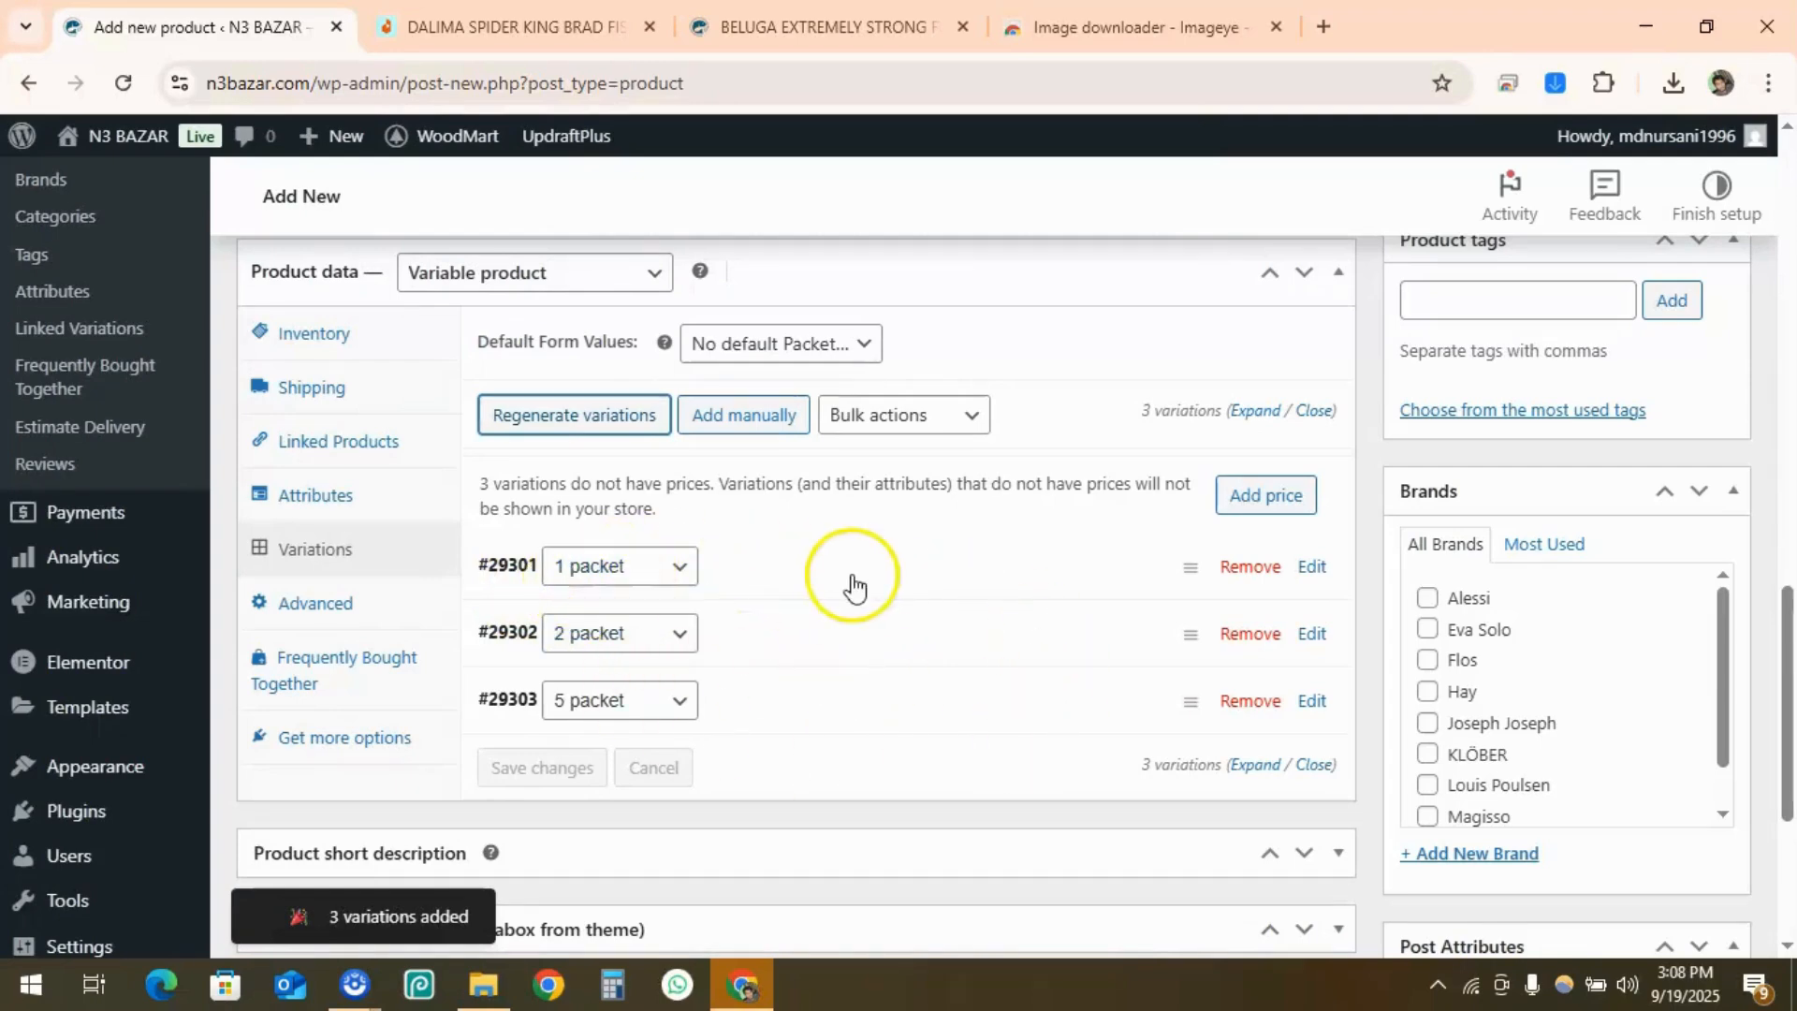
Expand the 1 packet variation and examine its image, stock, regular price and sale price fields
click(782, 575)
scroll(783, 586, down, 3)
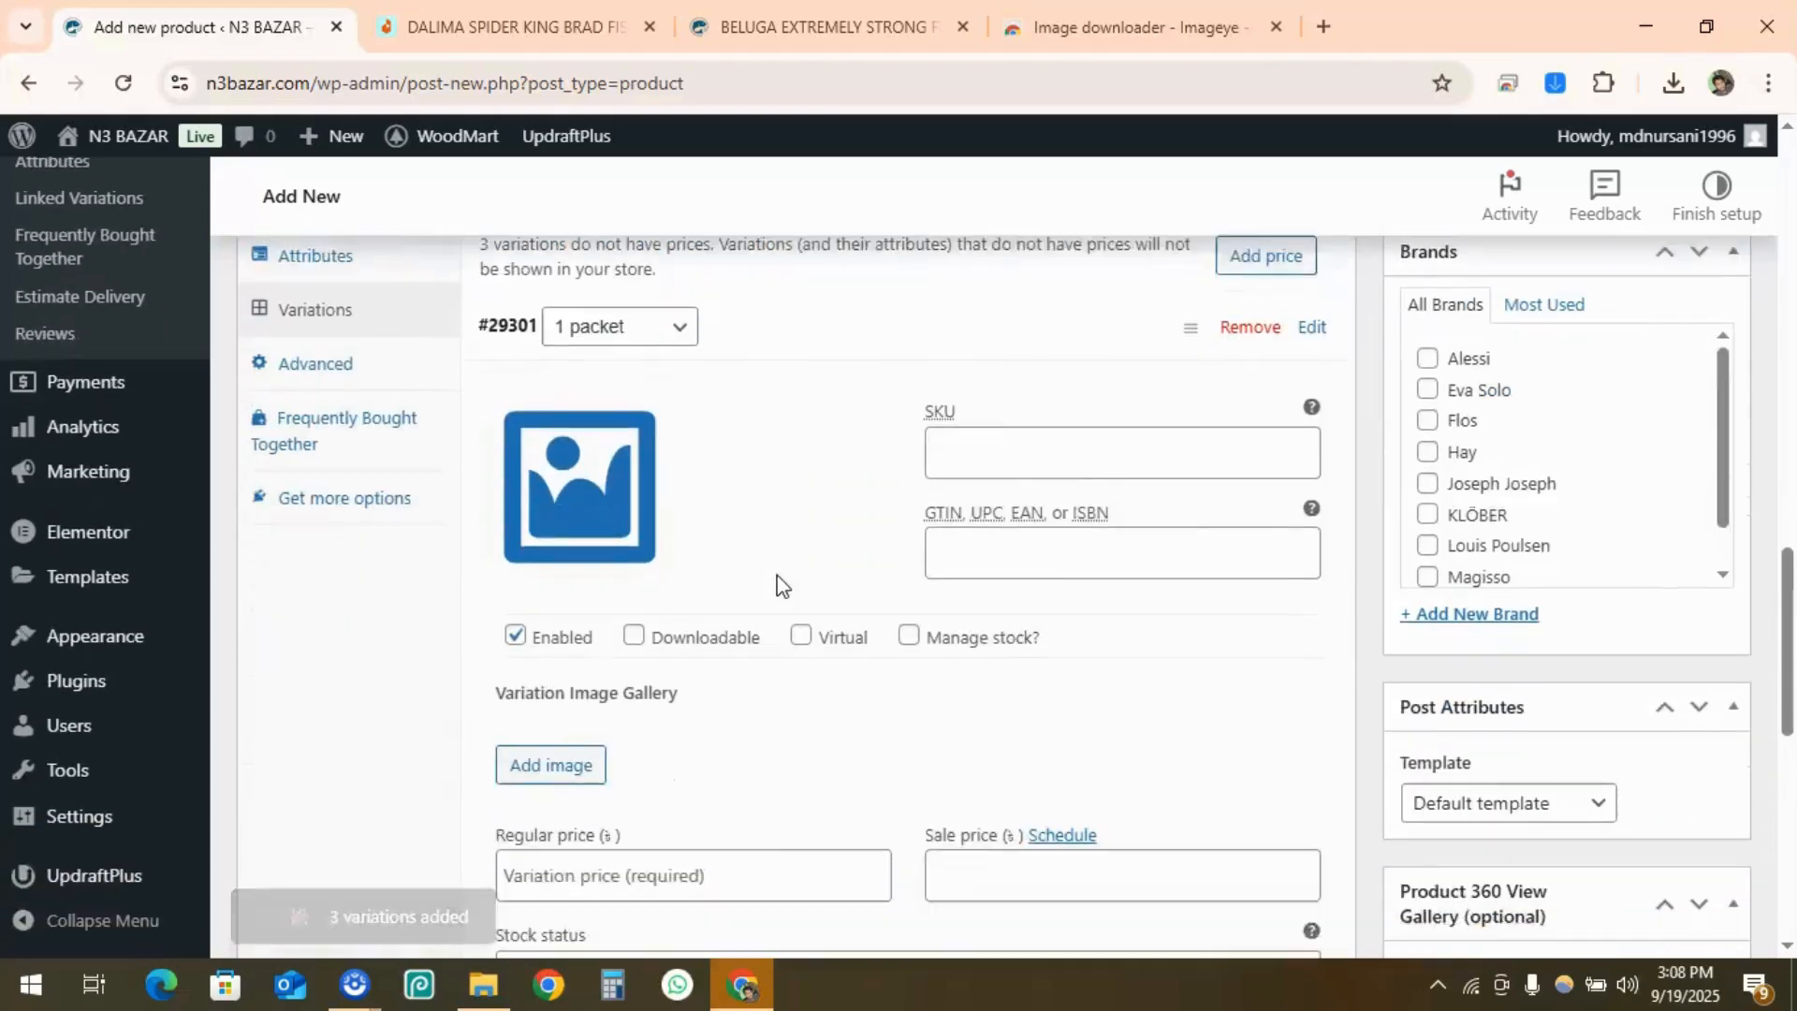
scroll(706, 537, down, 2)
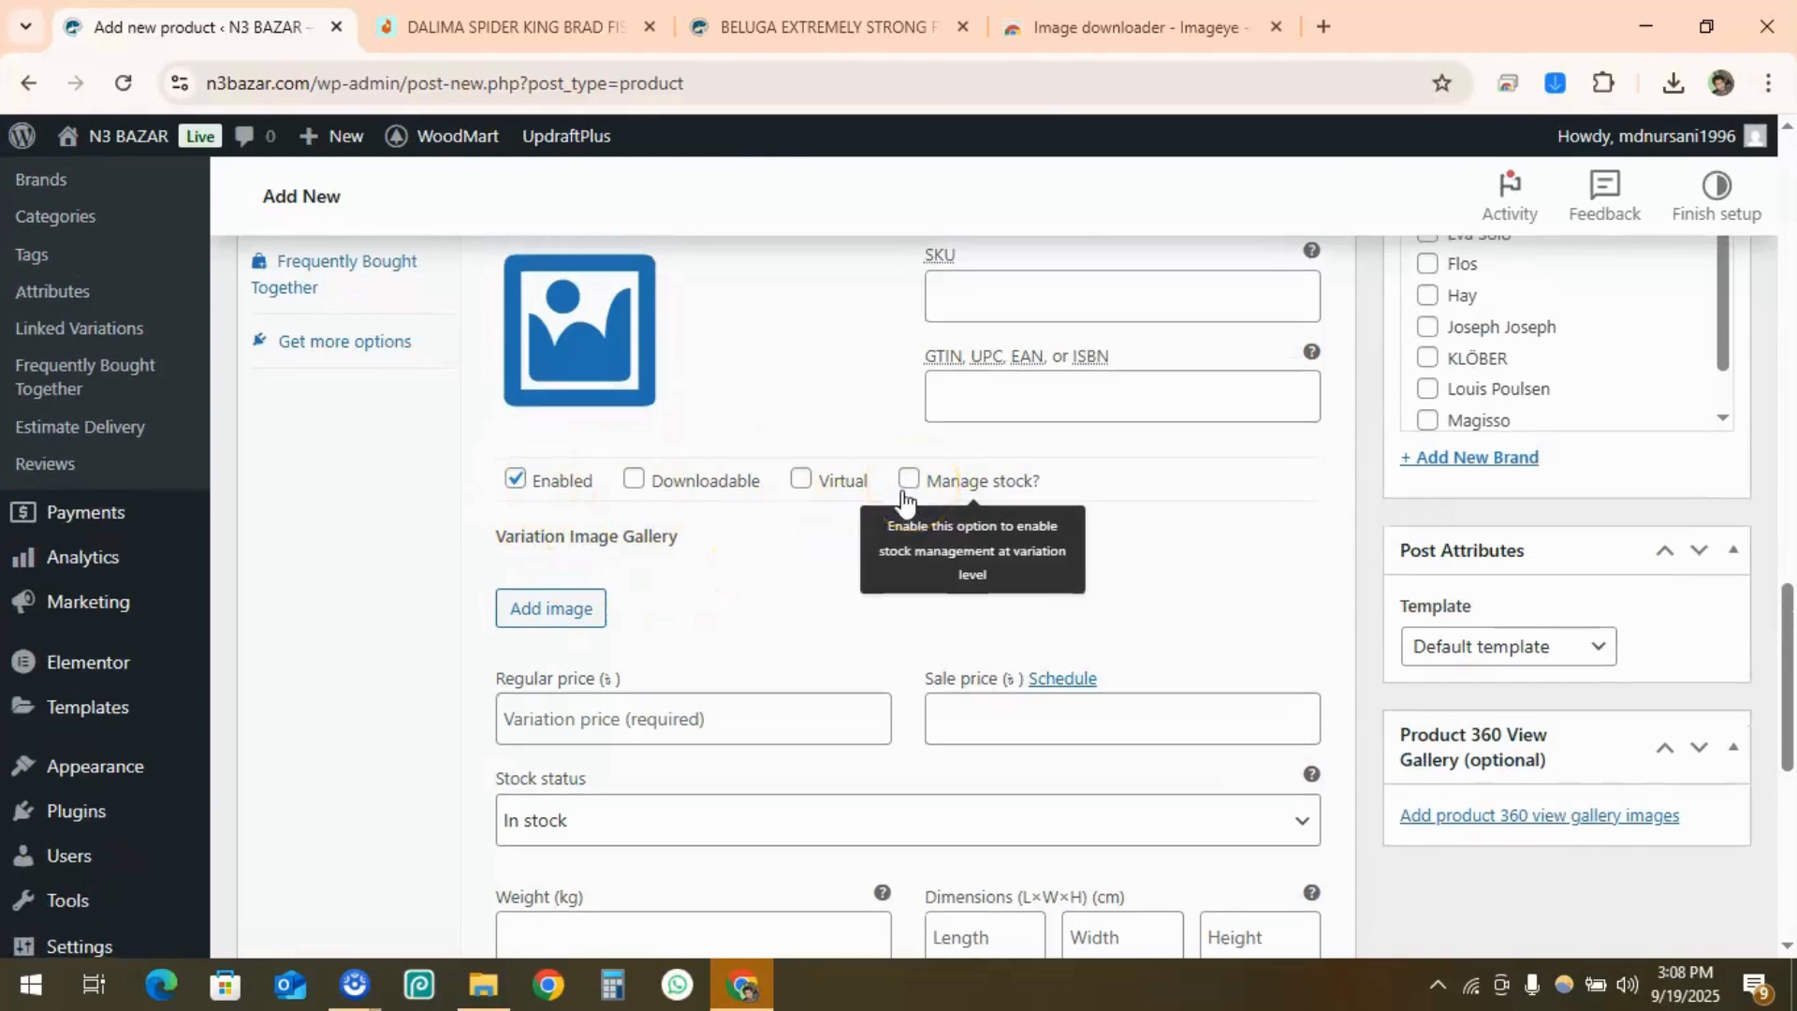
scroll(893, 497, down, 2)
click(547, 599)
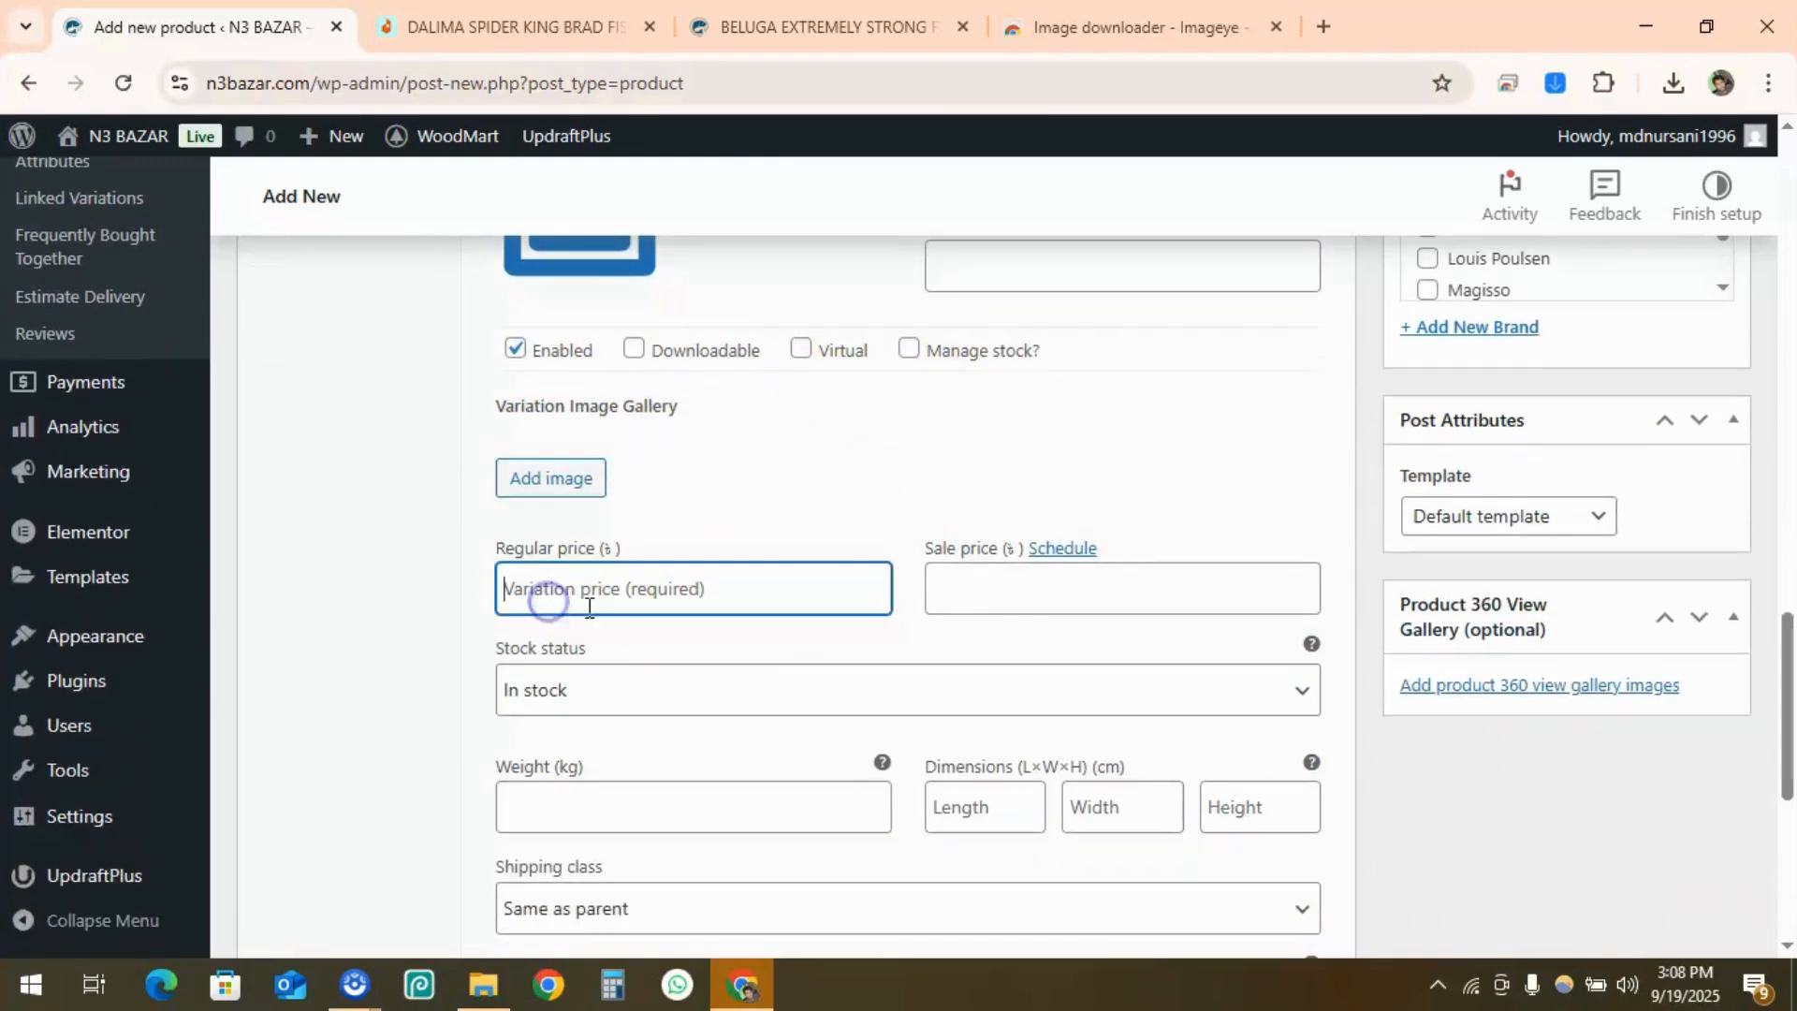
click(987, 595)
scroll(677, 575, up, 5)
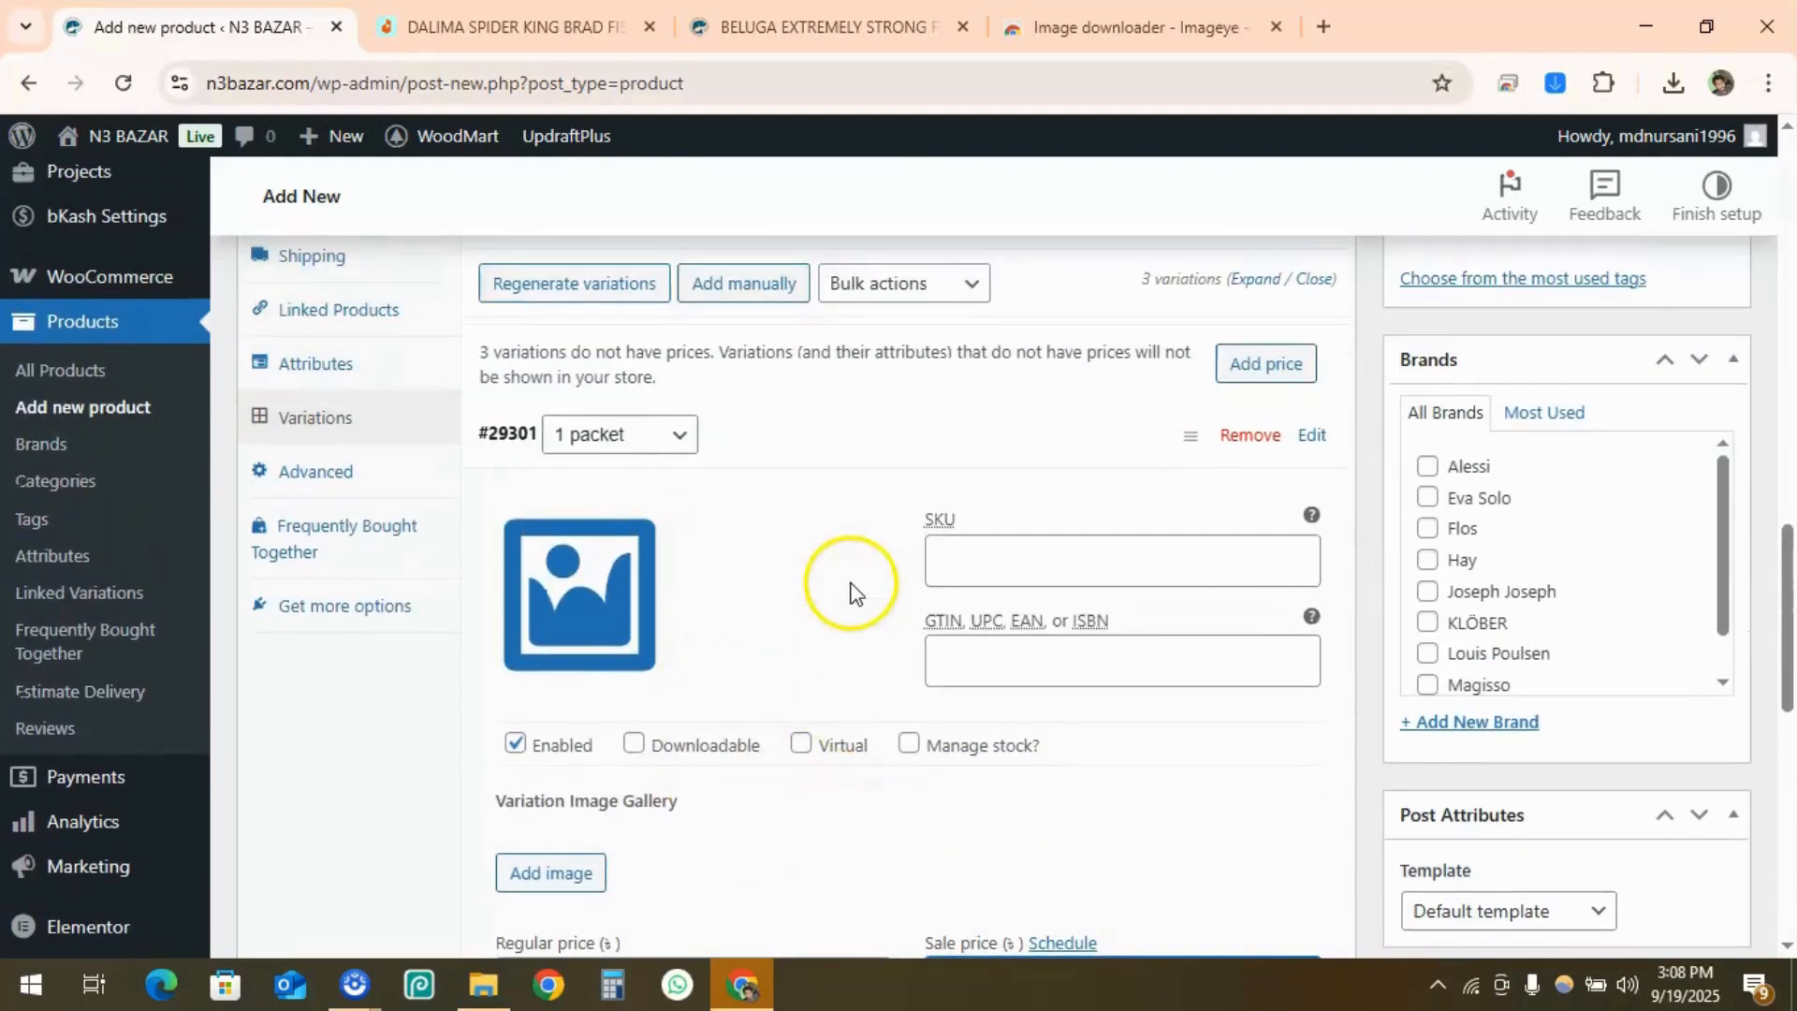
Turn on stock management for all variations in bulk and check the setting in the 1 packet variation
click(859, 459)
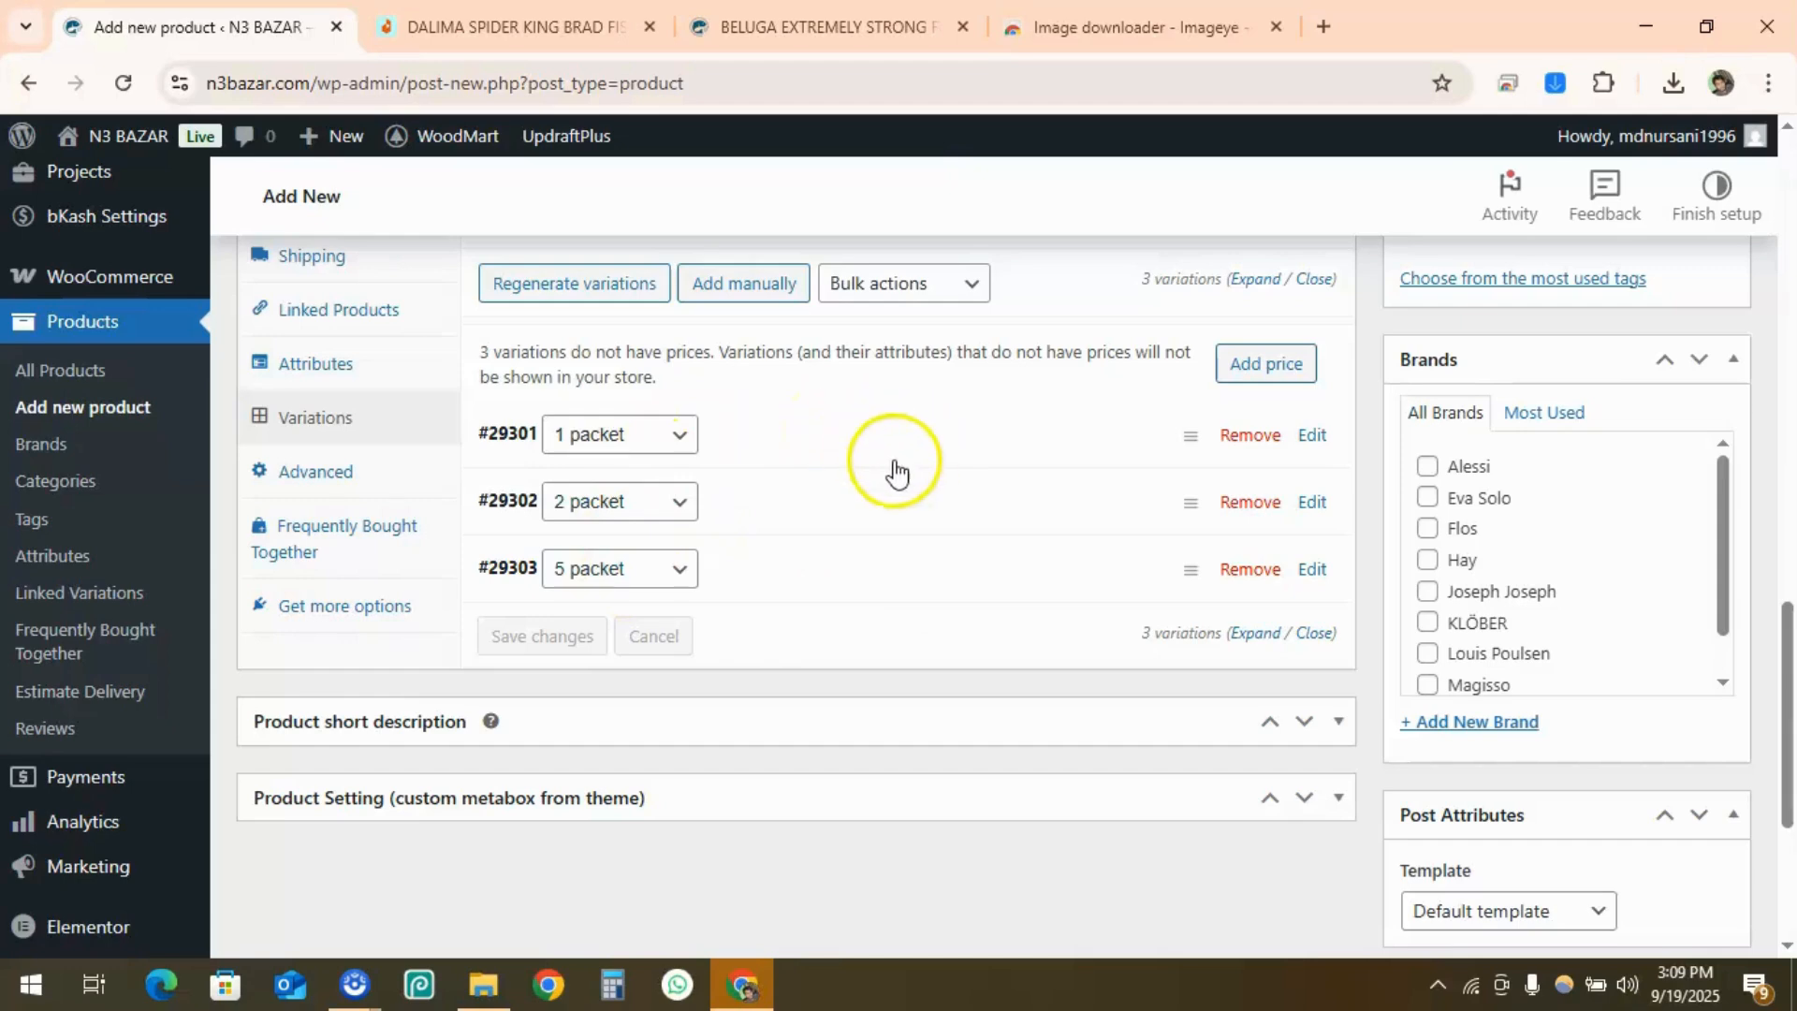
scroll(861, 449, up, 3)
scroll(870, 458, down, 1)
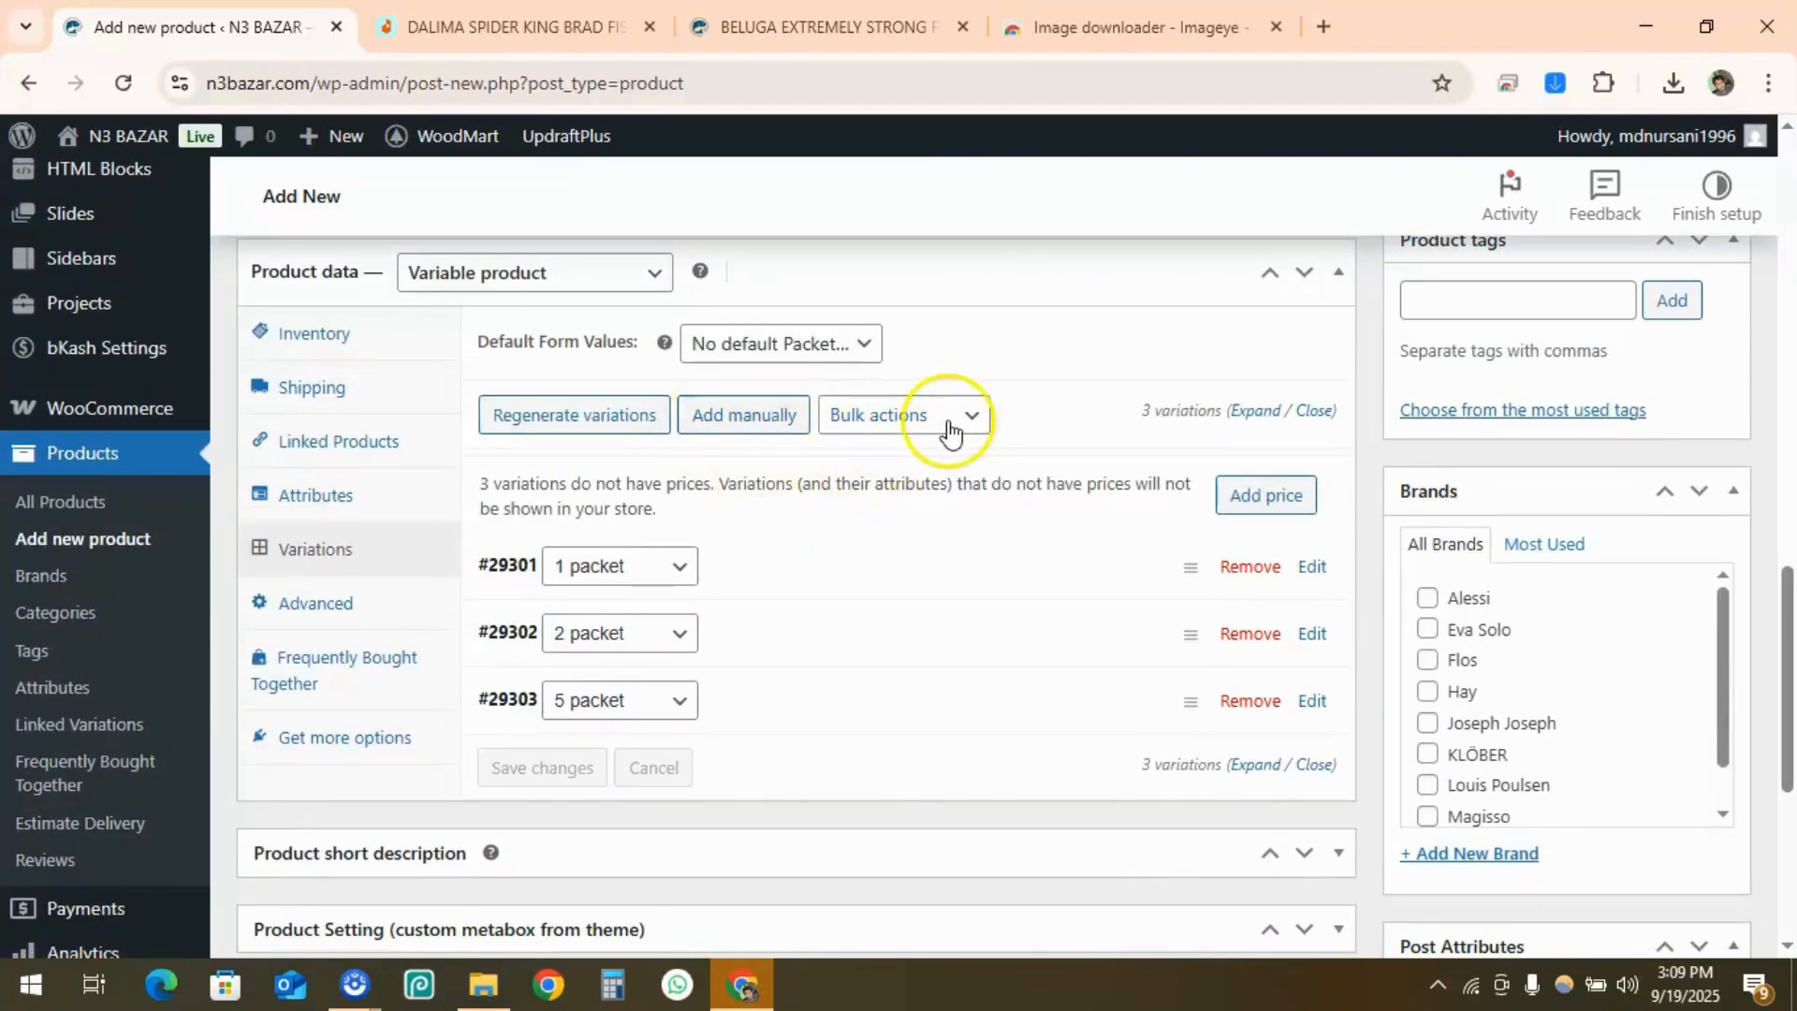
click(896, 429)
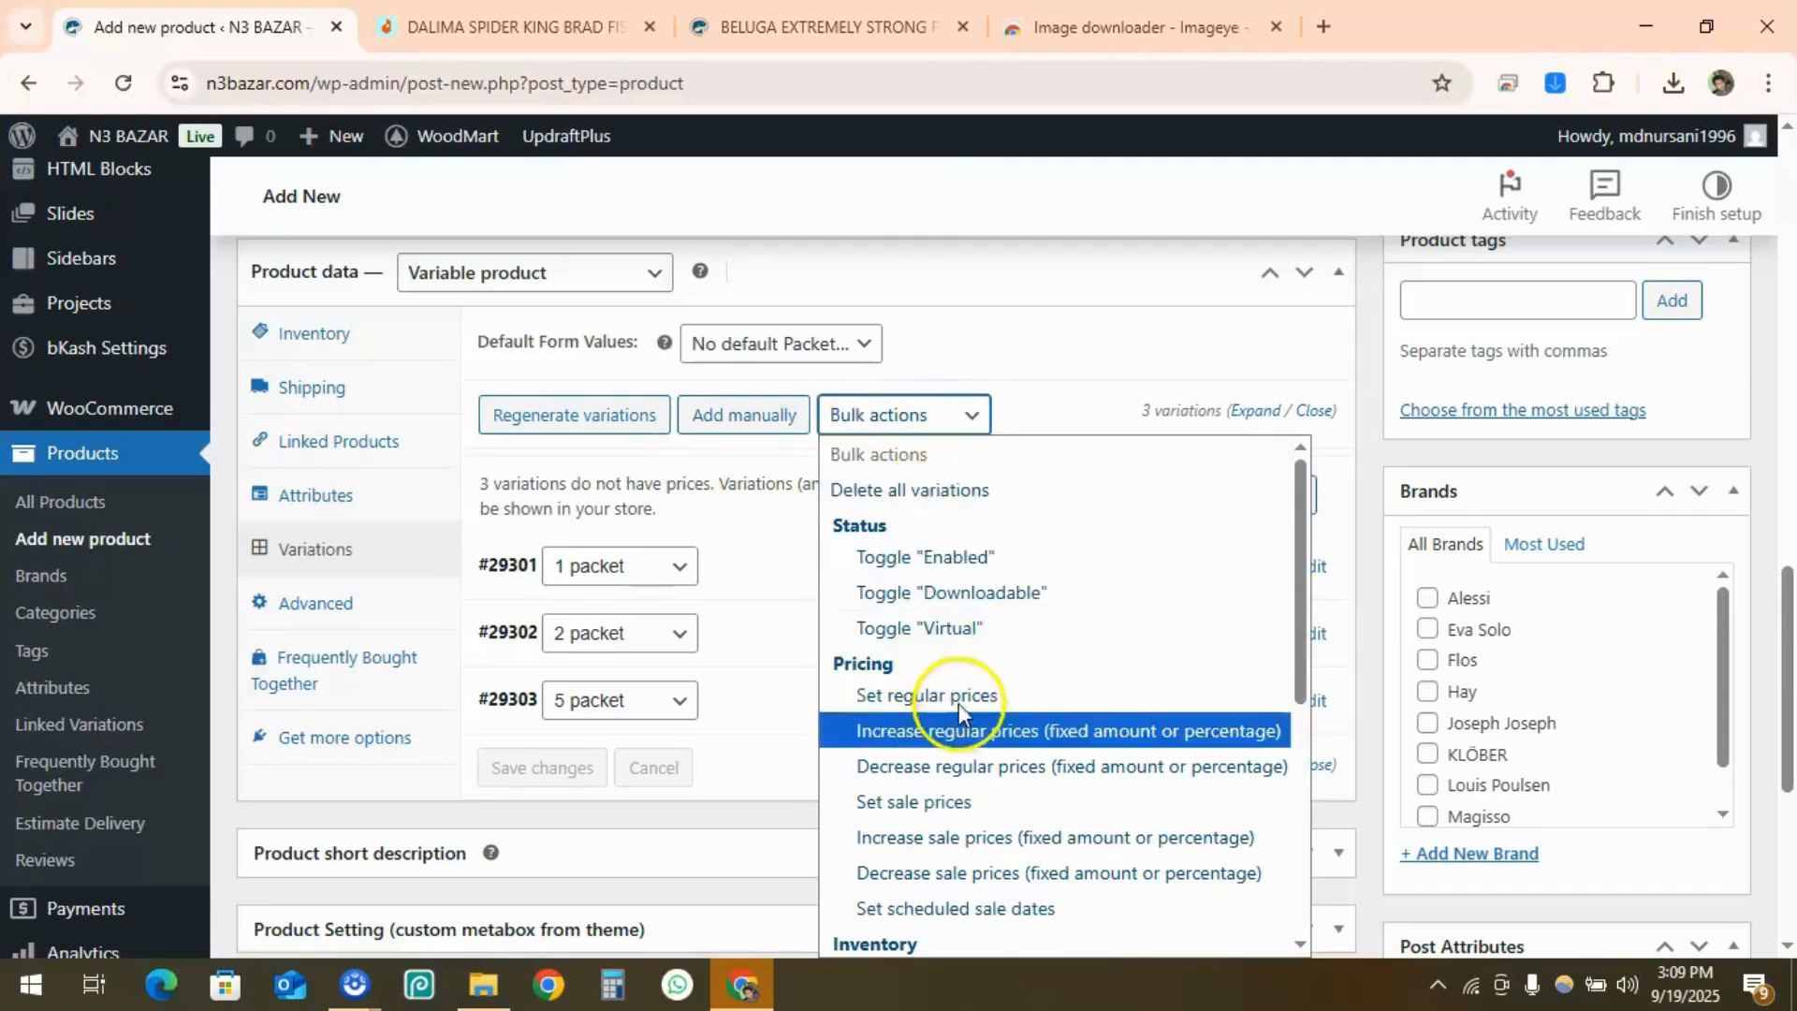
scroll(950, 730, down, 5)
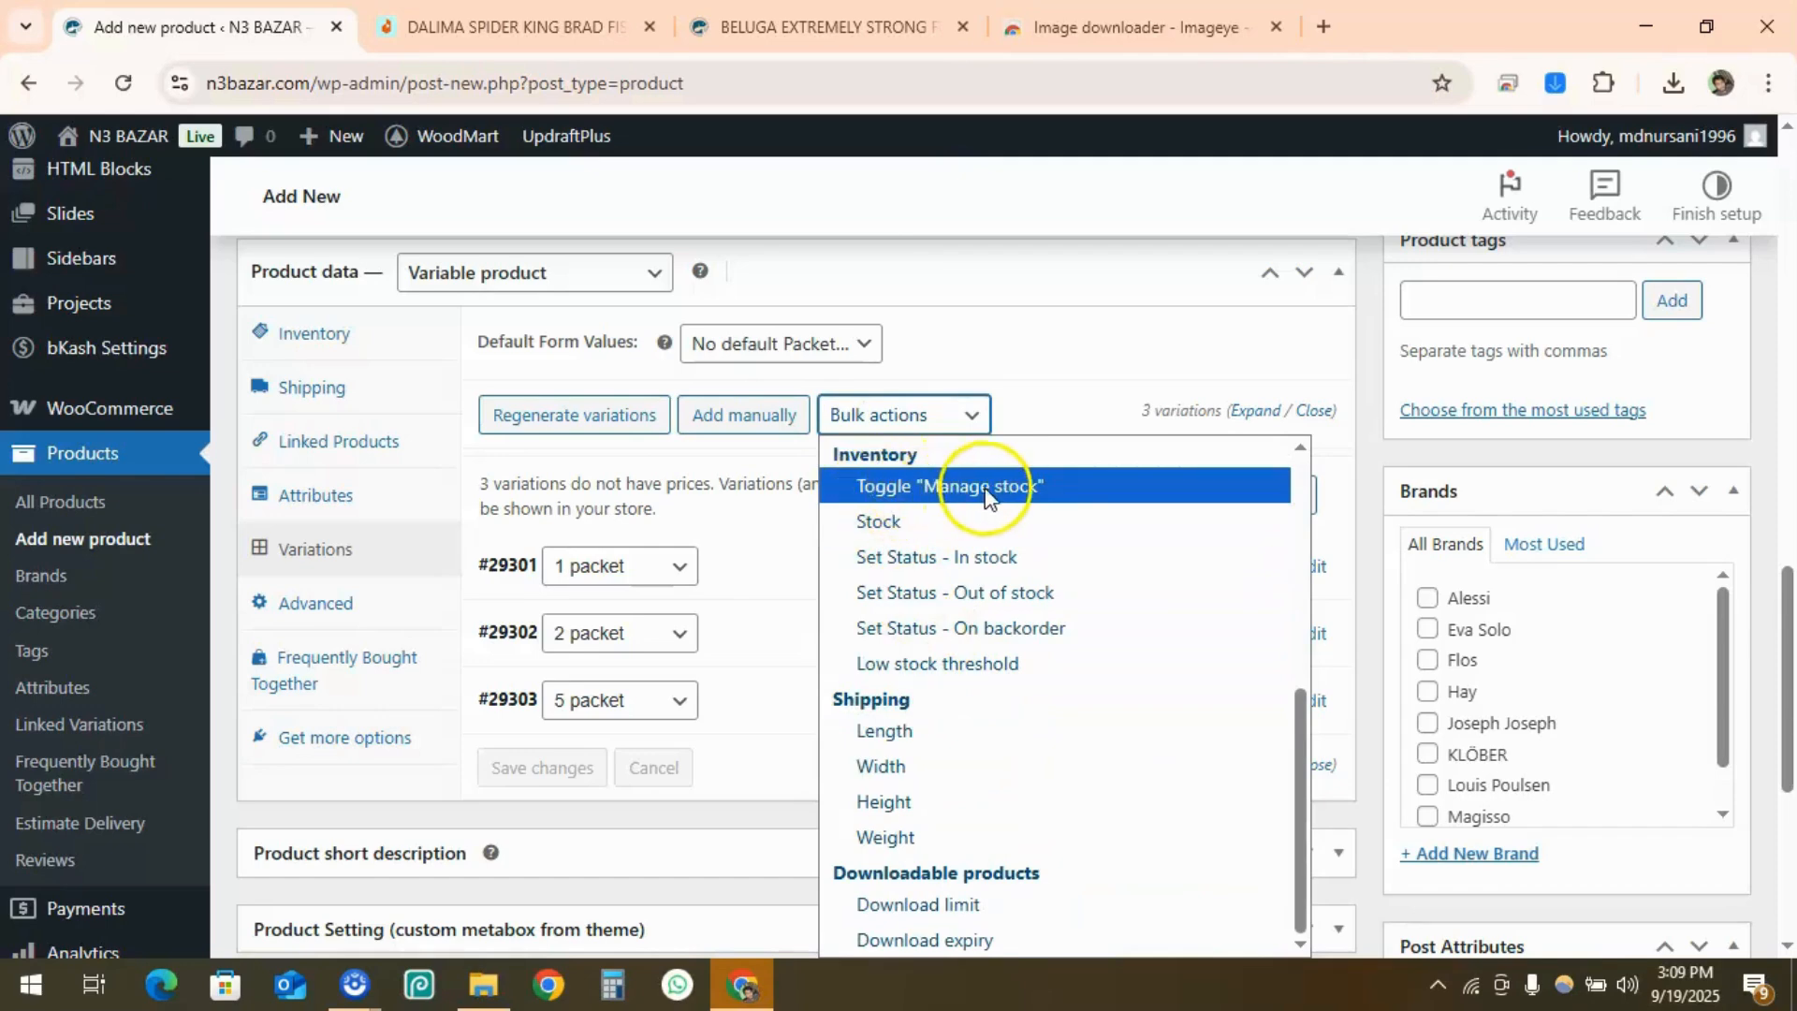
click(957, 488)
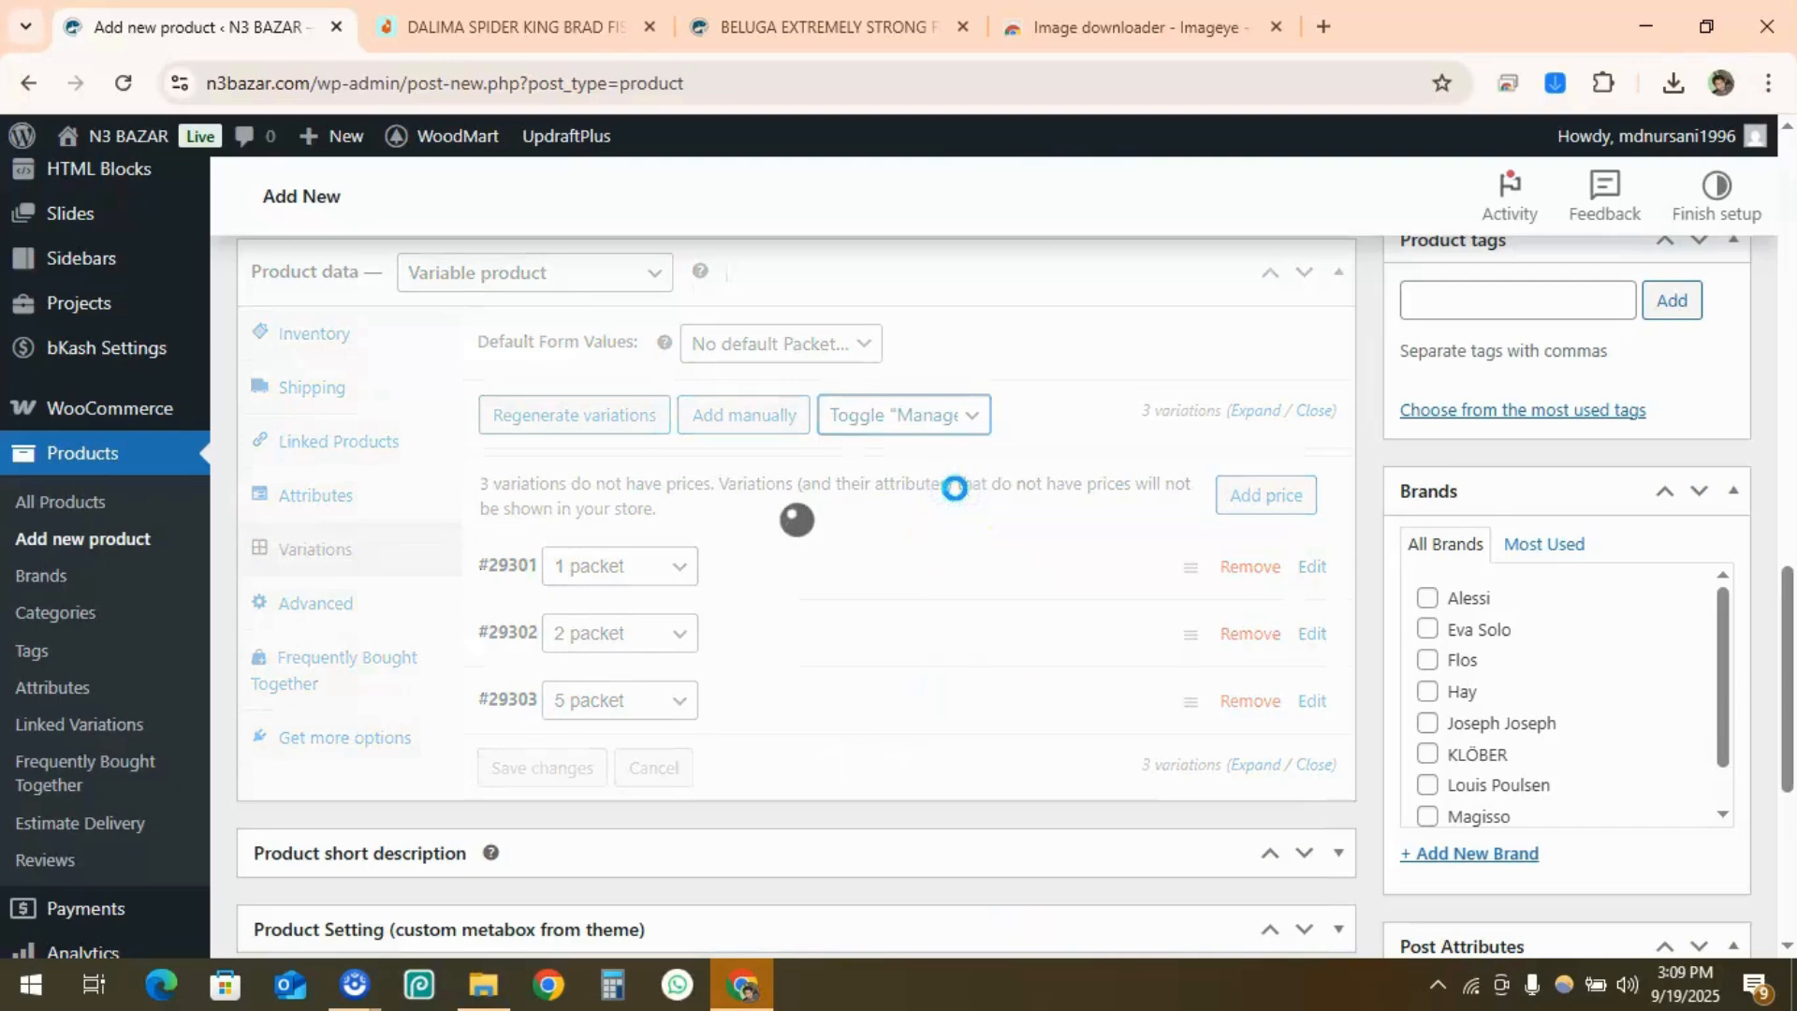
click(870, 573)
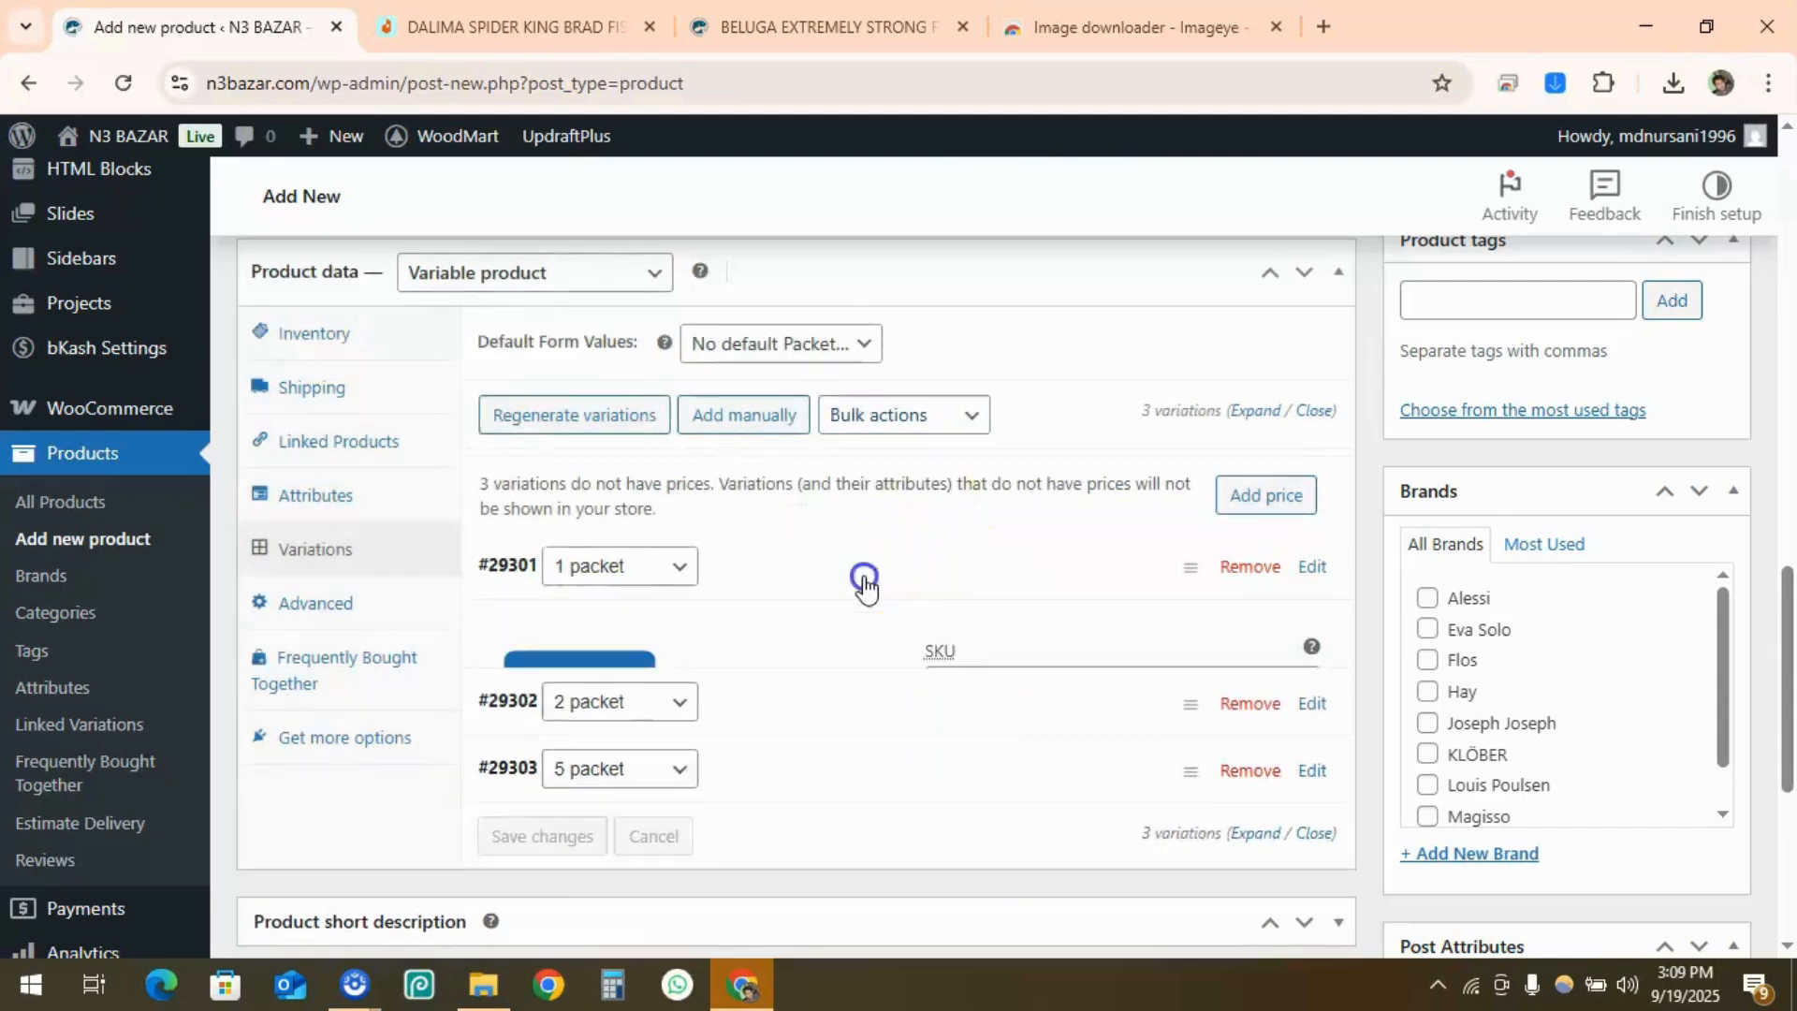
scroll(880, 599, down, 3)
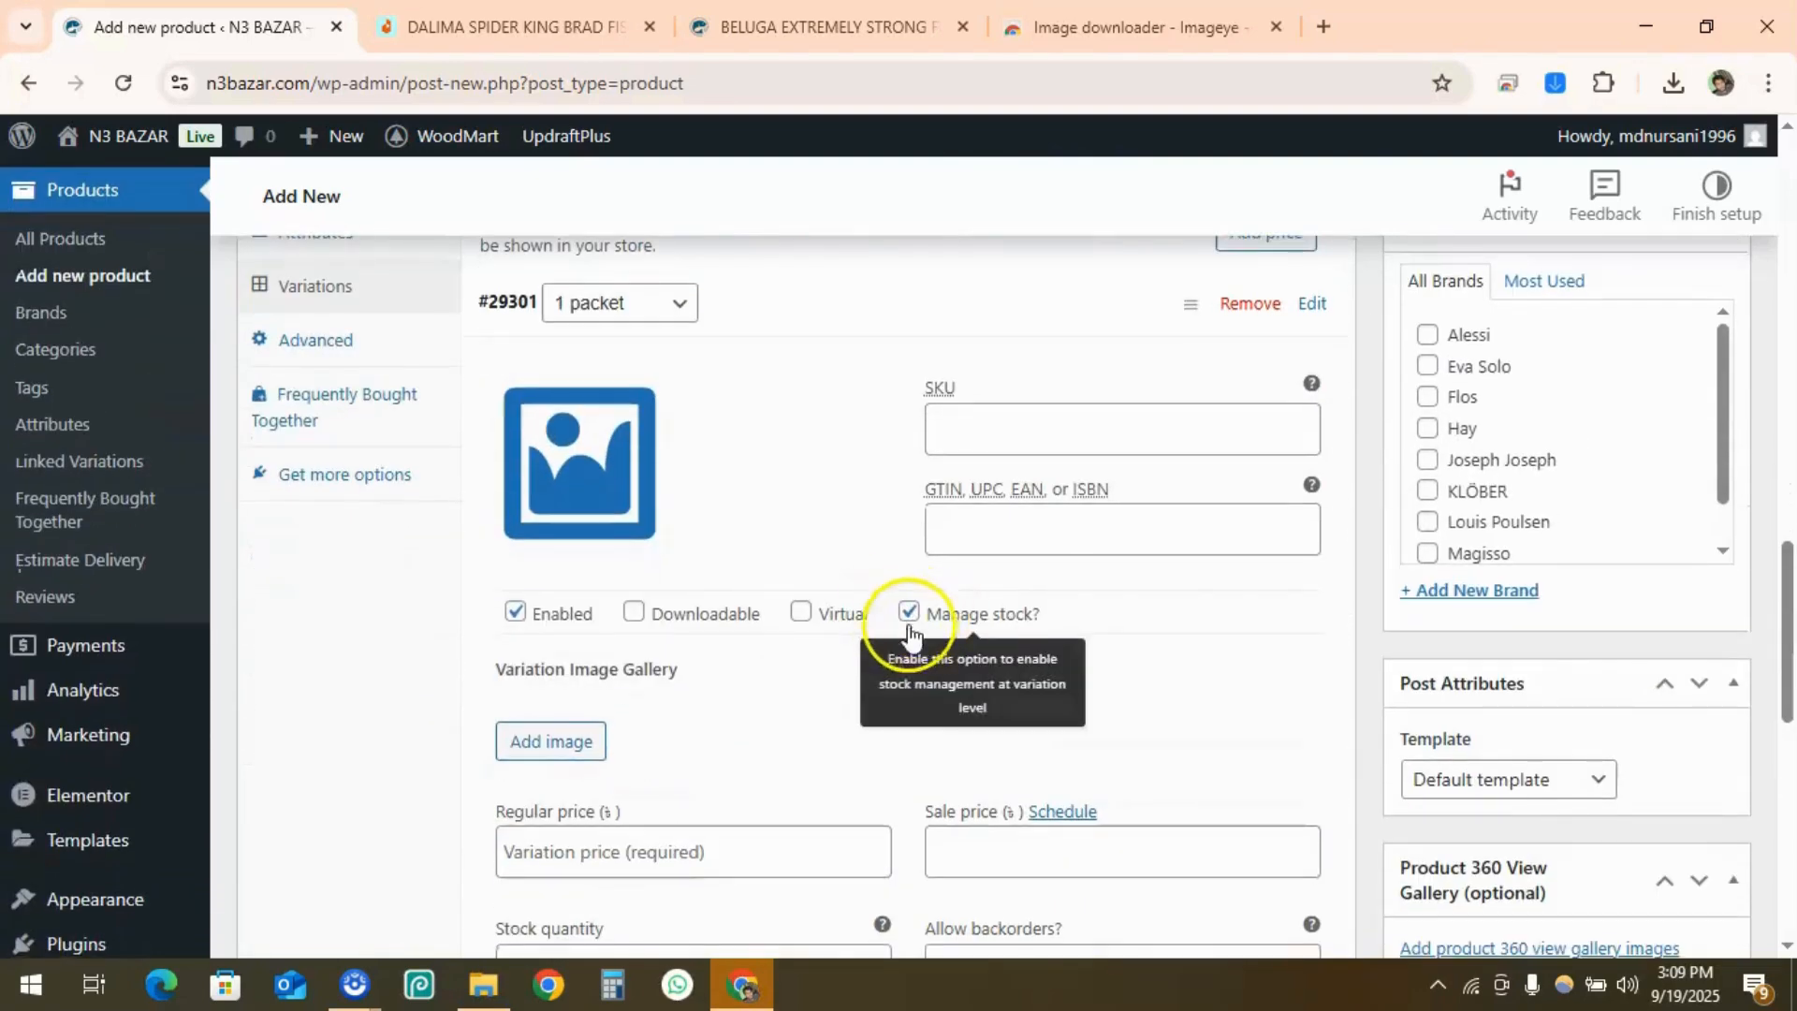
scroll(903, 608, up, 1)
click(845, 456)
scroll(883, 481, up, 1)
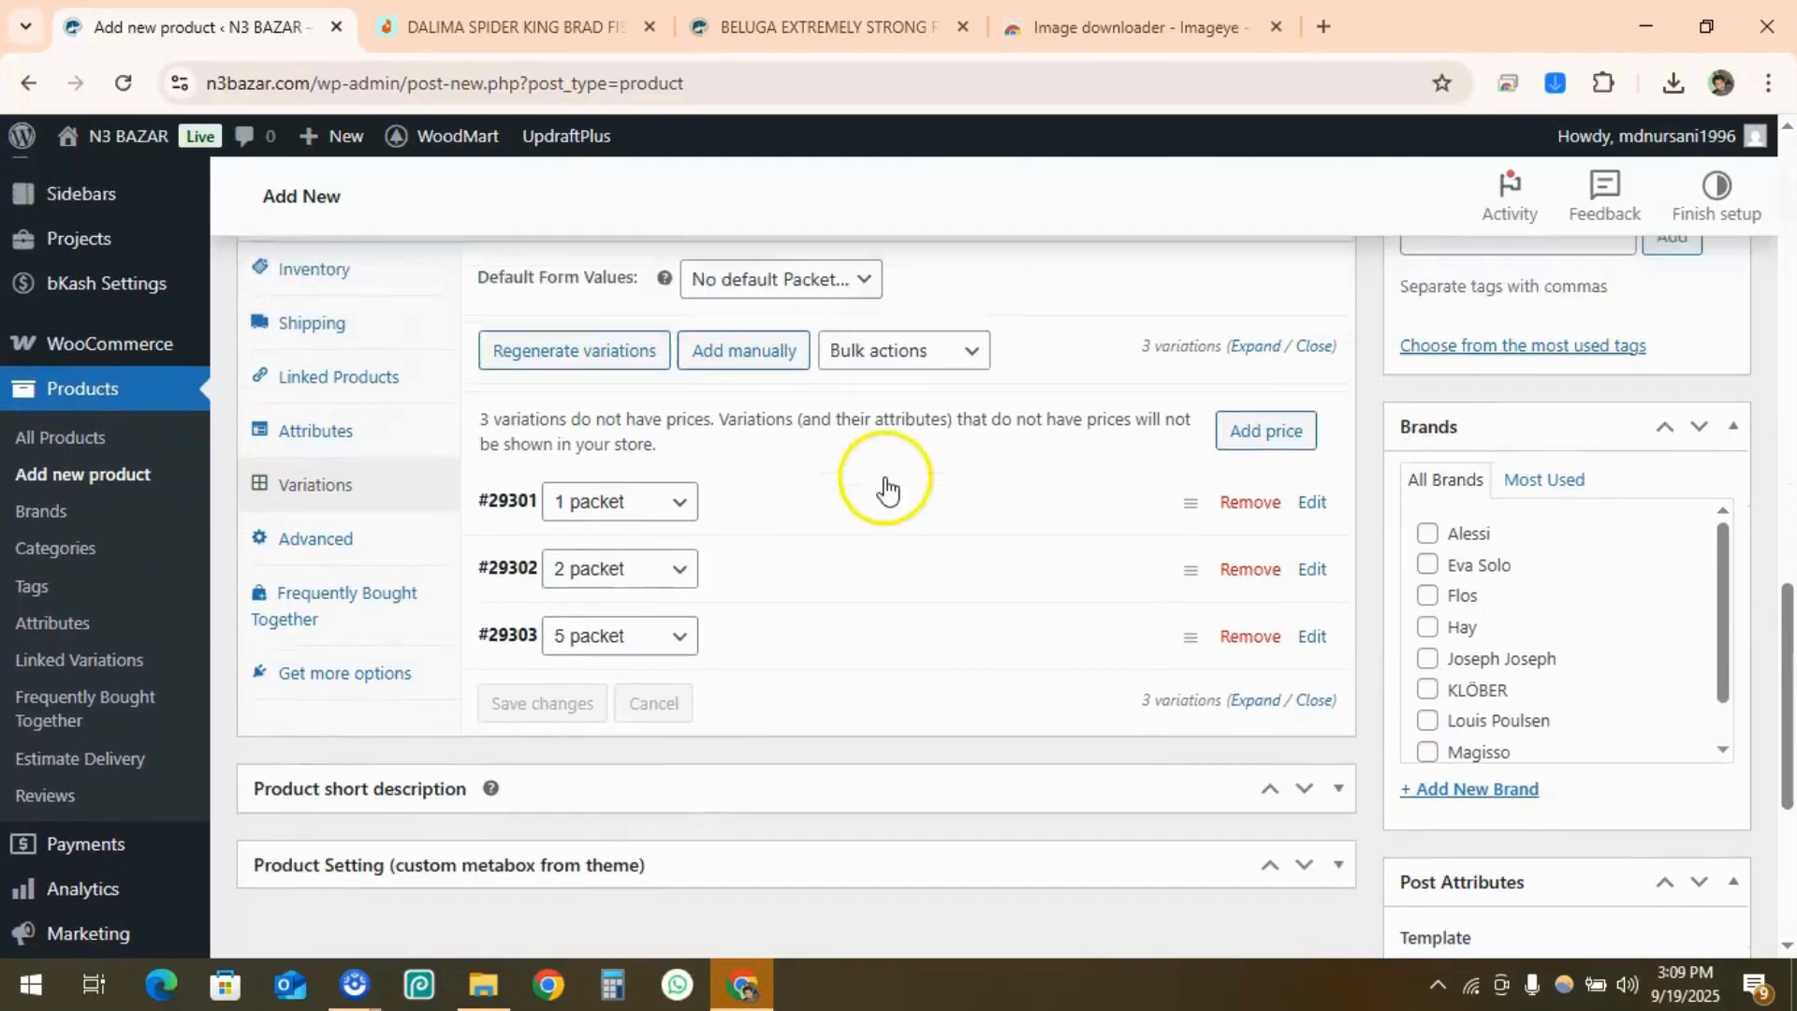
Set the stock quantity of all variations to 100 in bulk and check it in the 1 packet variation
click(904, 427)
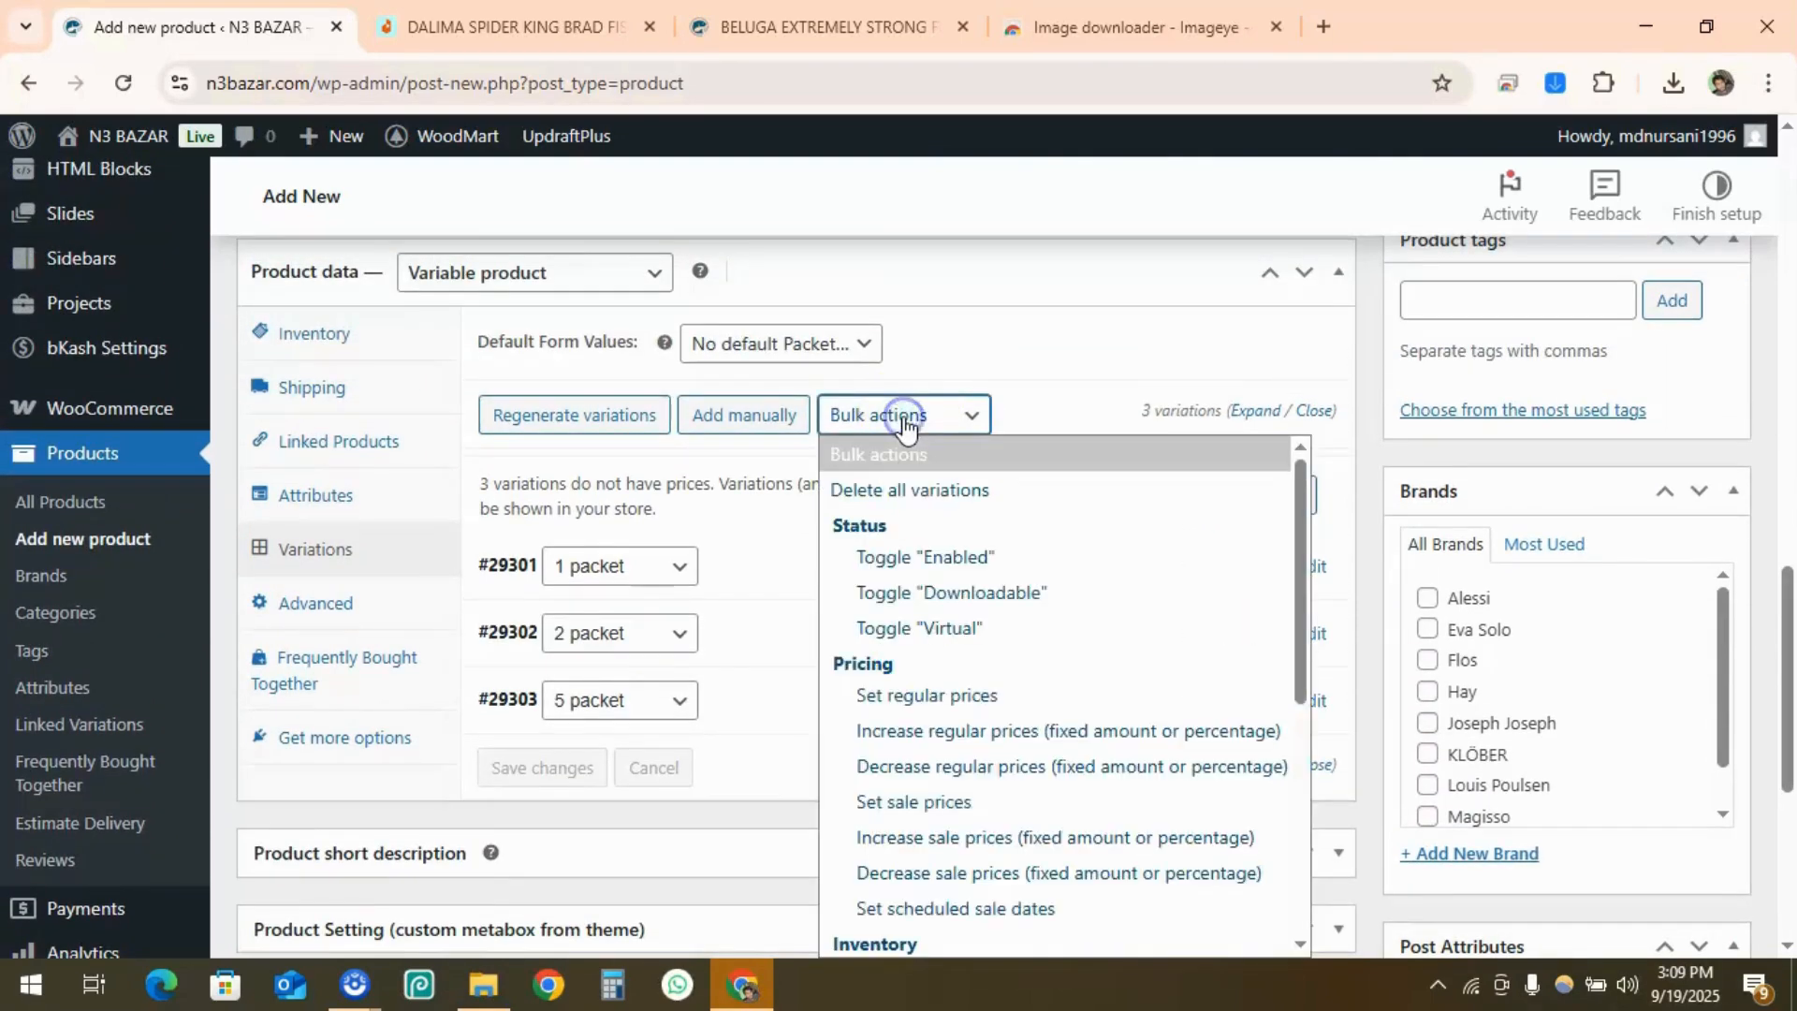
scroll(936, 599, down, 5)
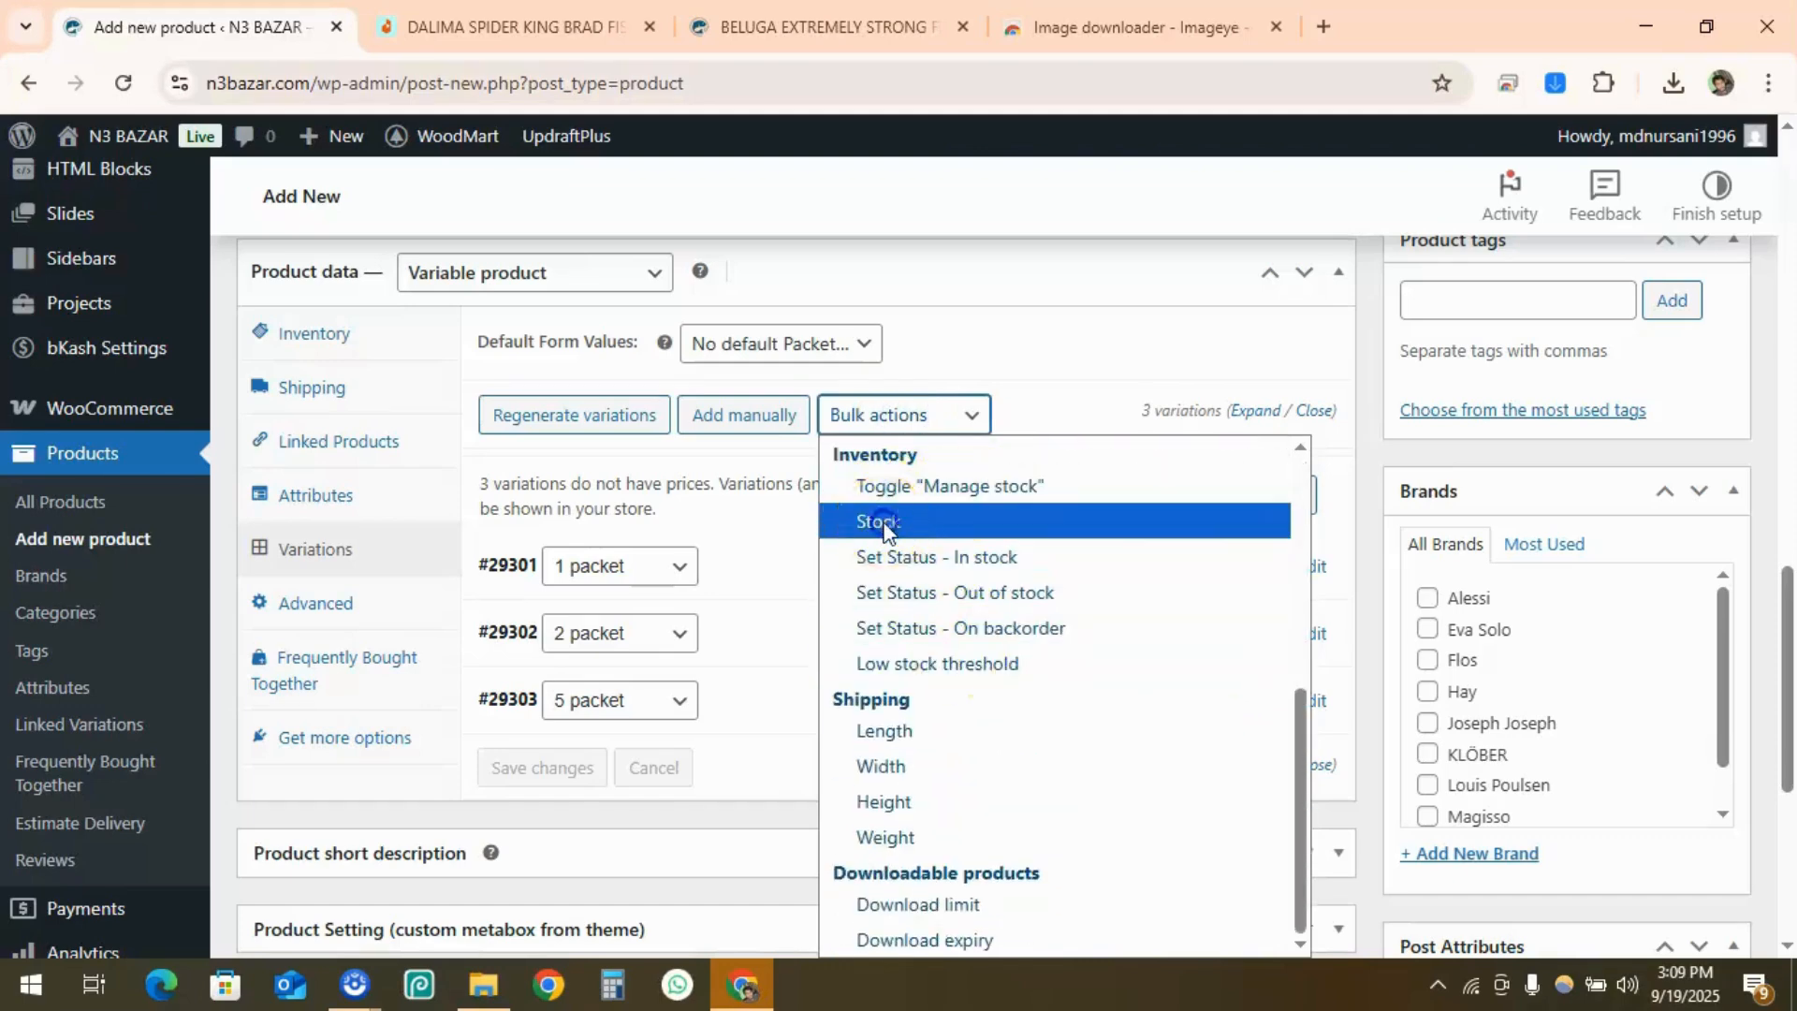
click(883, 524)
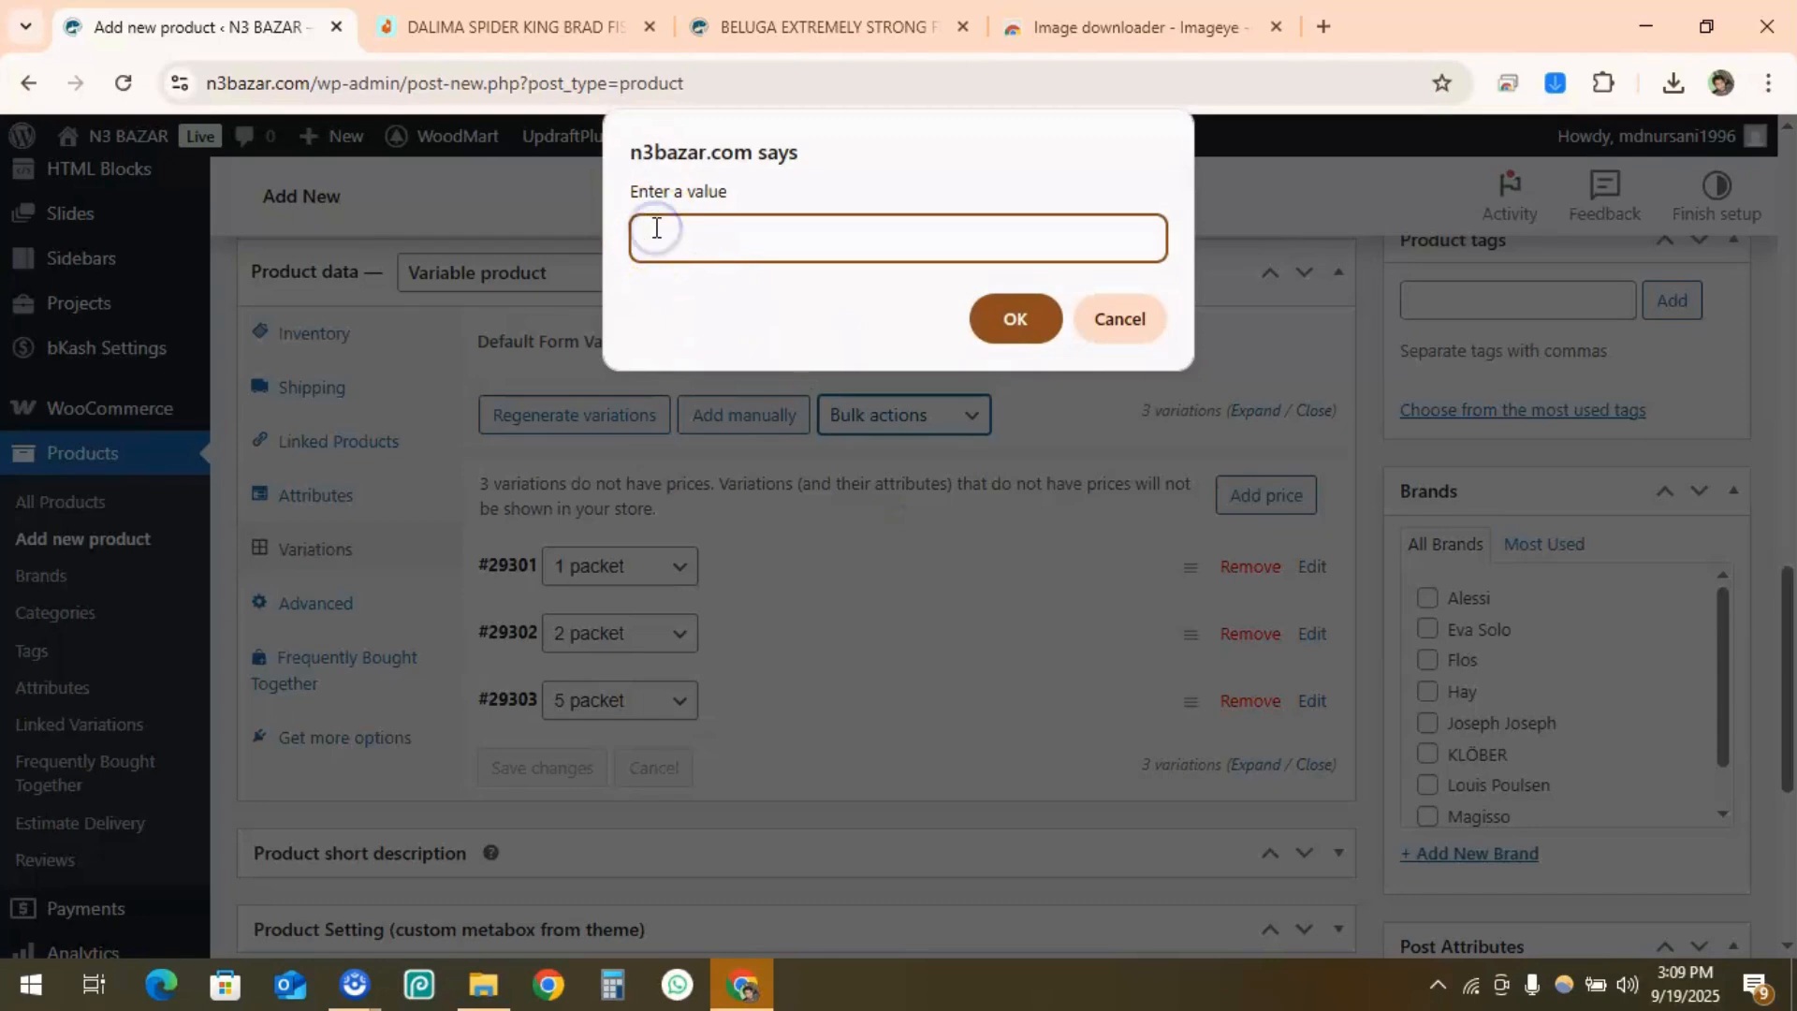
text(100)
click(1030, 322)
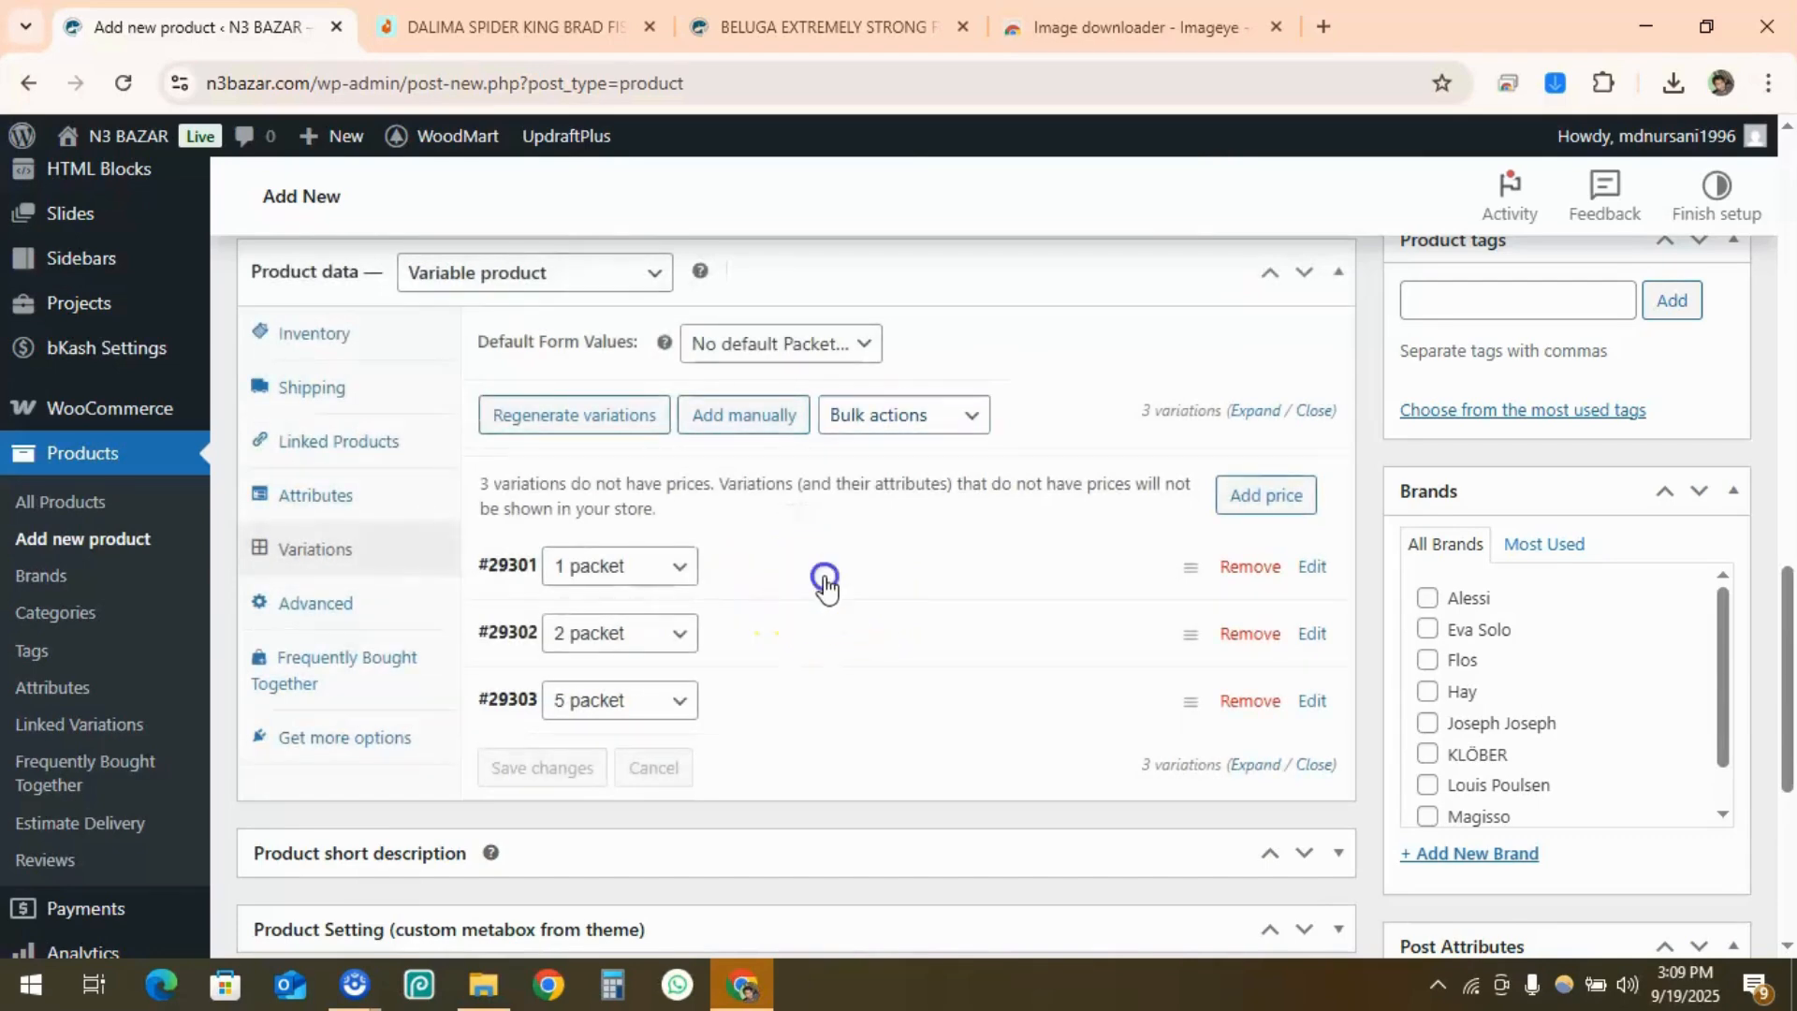
click(825, 582)
scroll(861, 608, down, 3)
scroll(890, 630, down, 3)
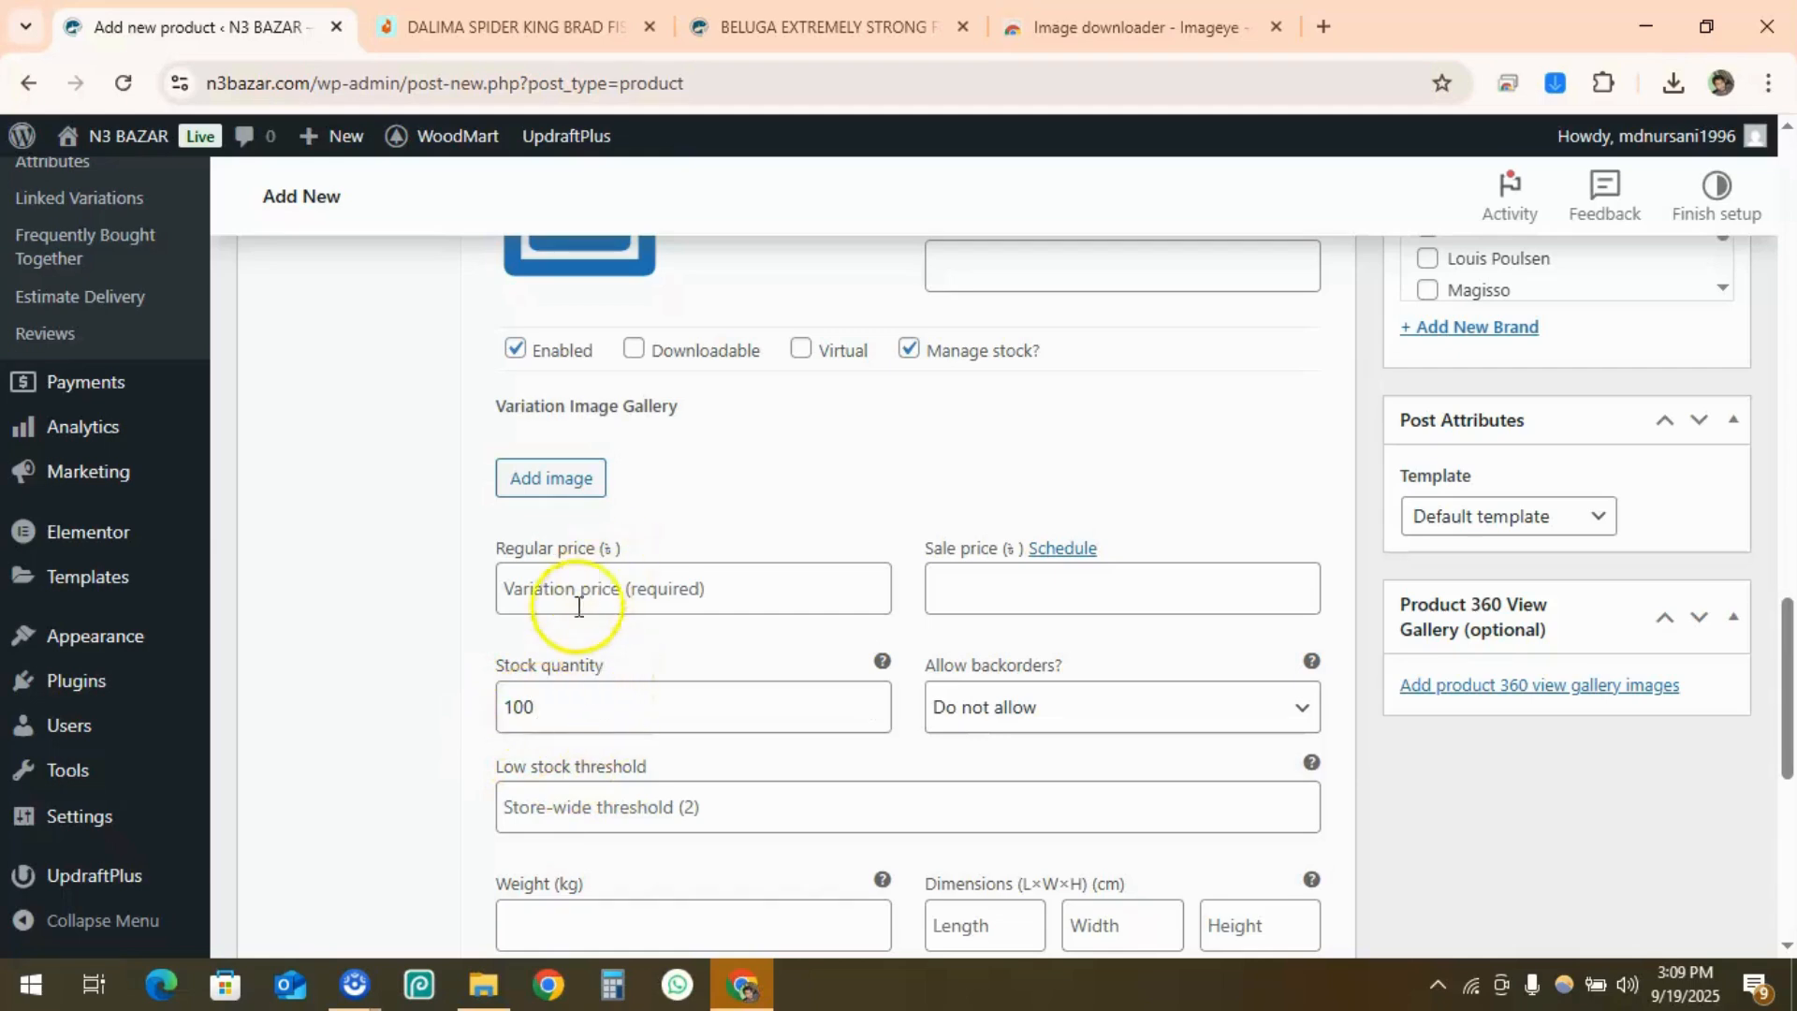
scroll(578, 603, up, 4)
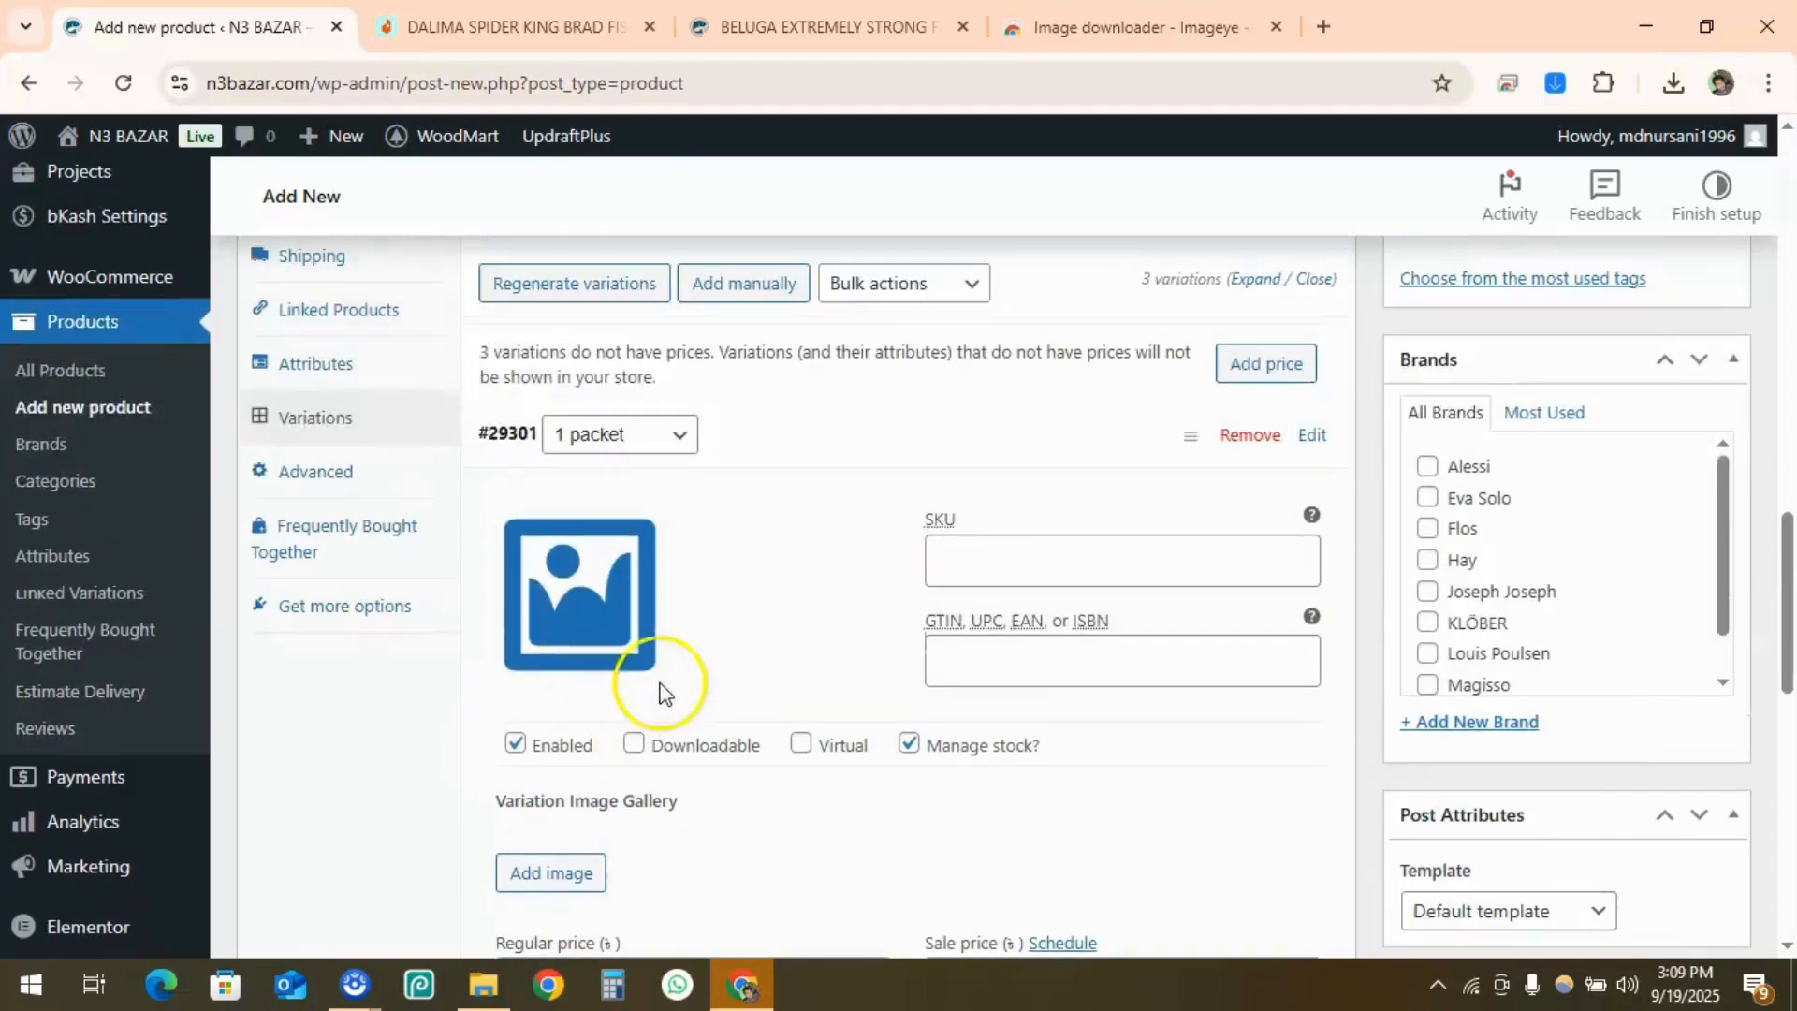
click(855, 440)
click(863, 494)
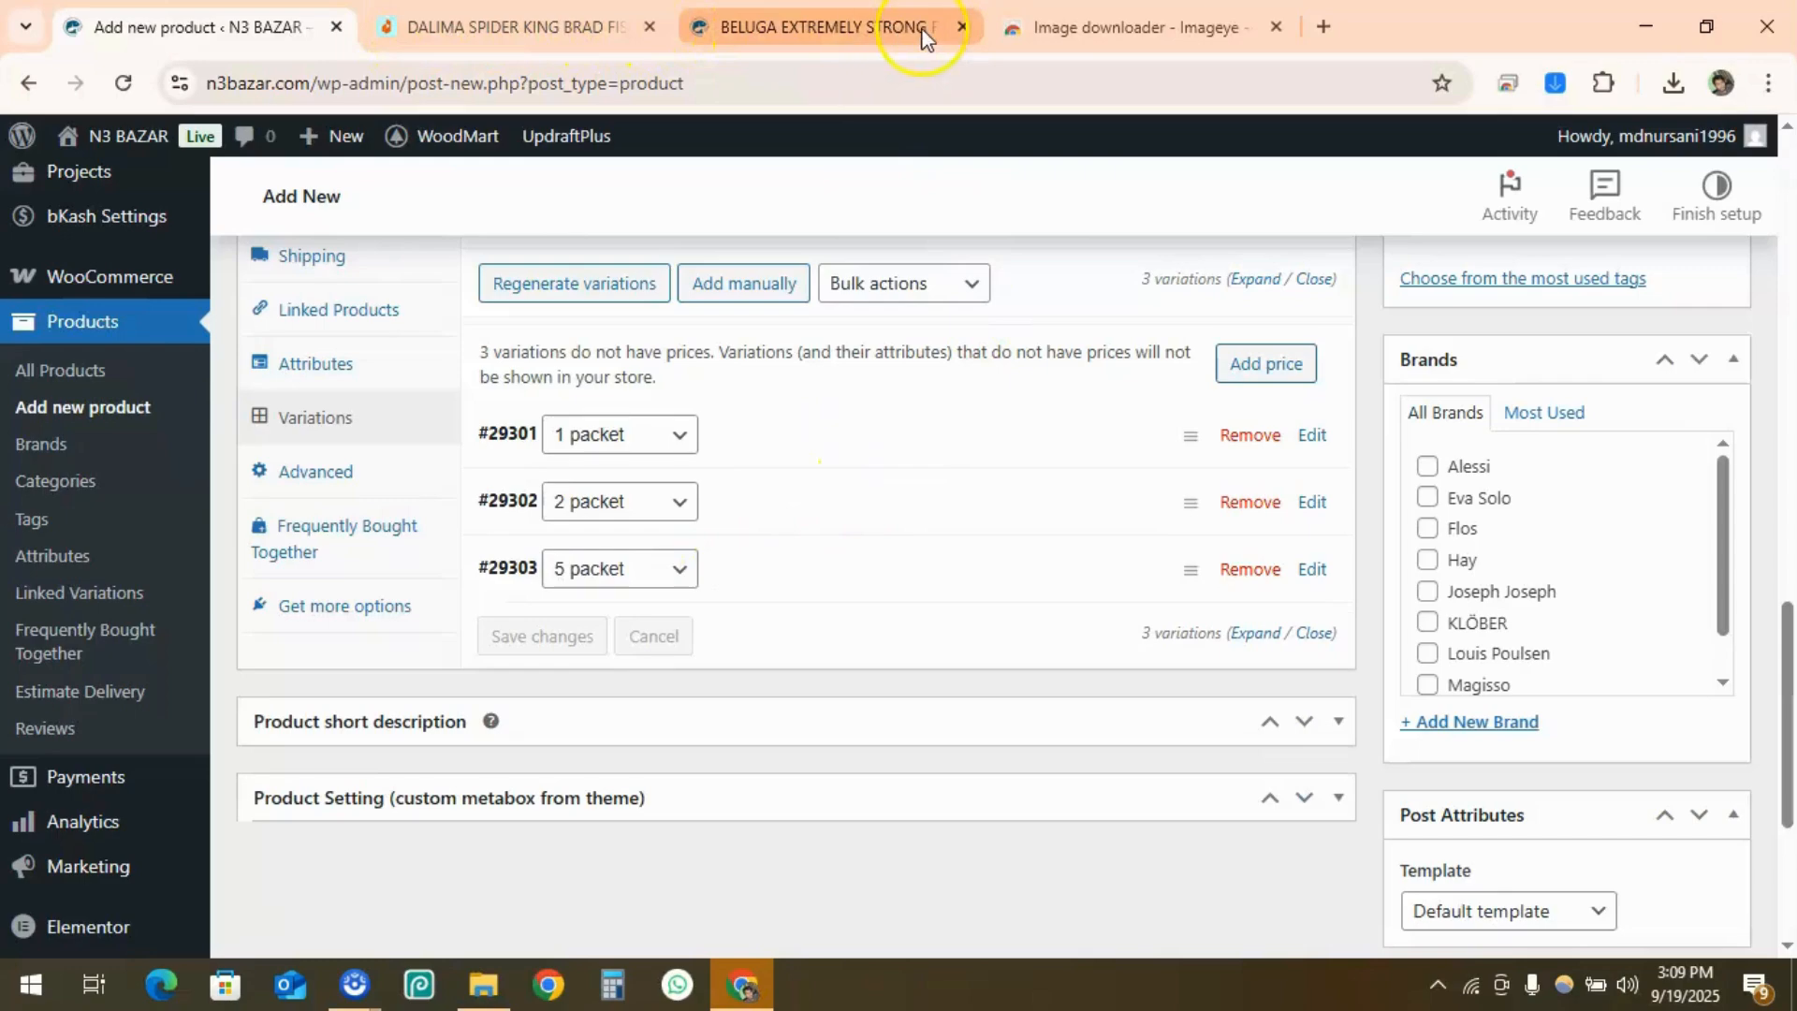
Switch to the Daraz page of the Dalima Spider King line and read the prices of the 1, 2 and 5 packet options
click(528, 25)
scroll(852, 594, up, 5)
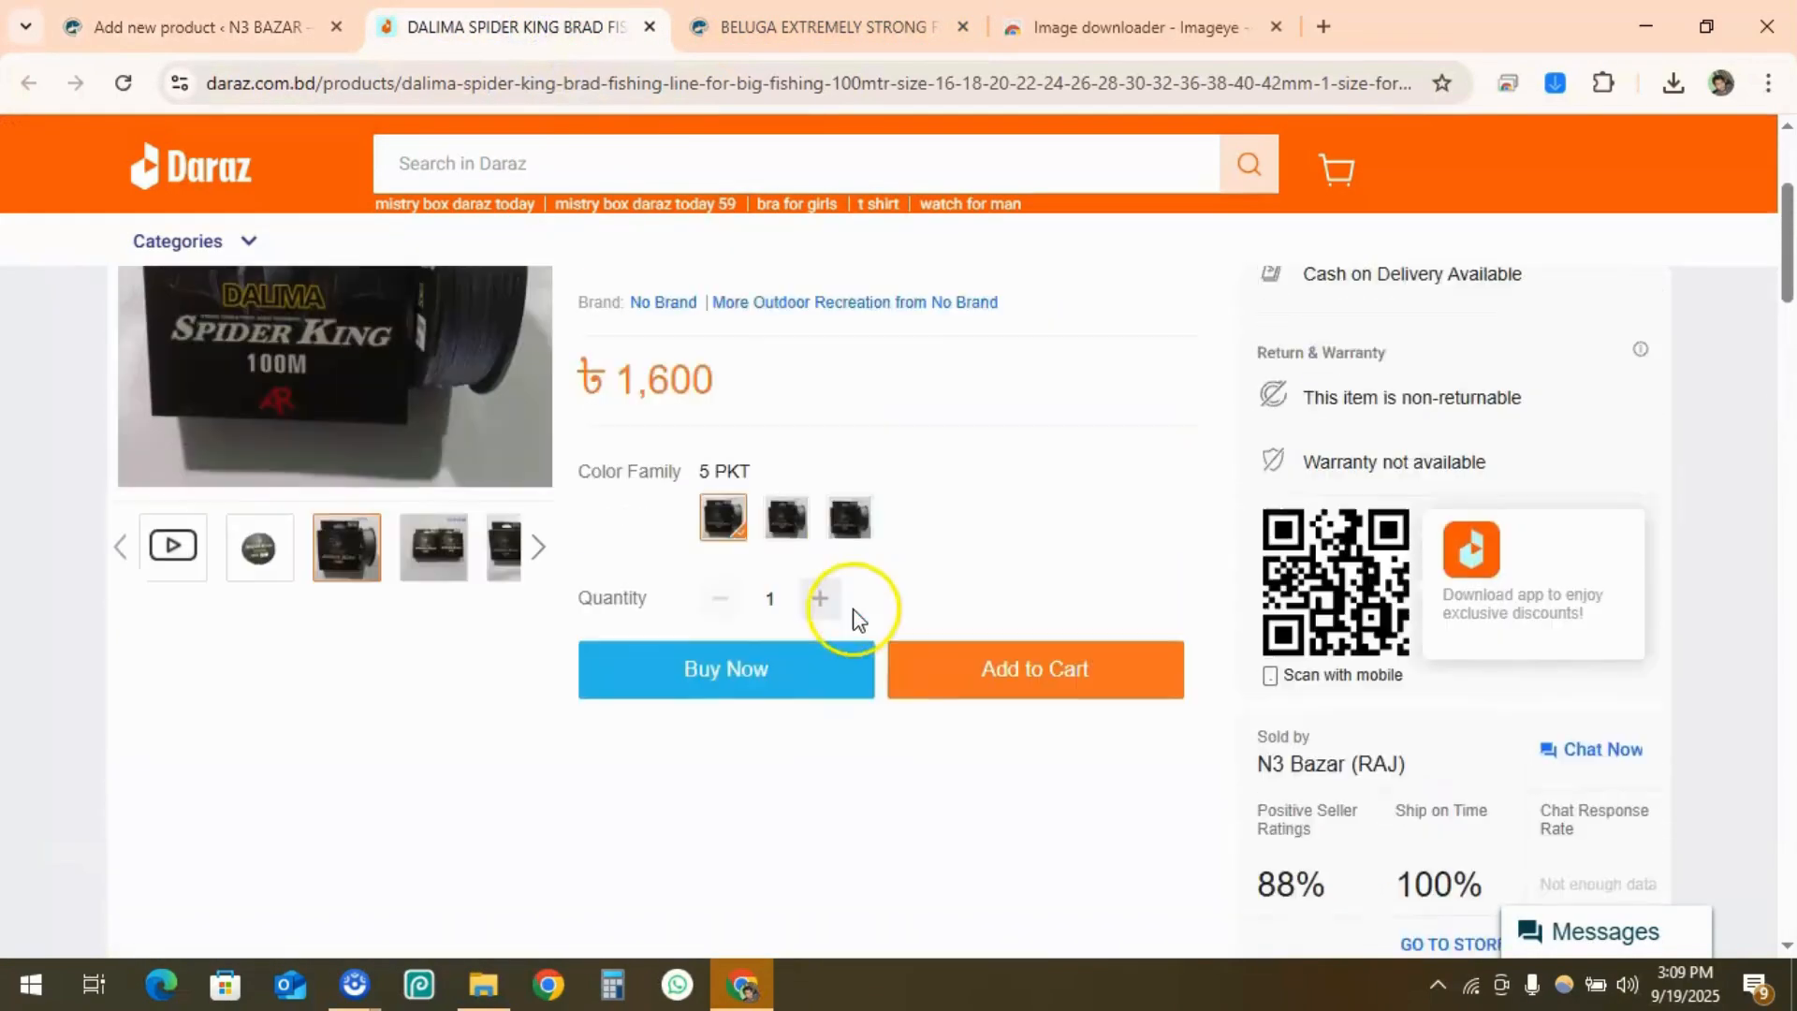
click(836, 587)
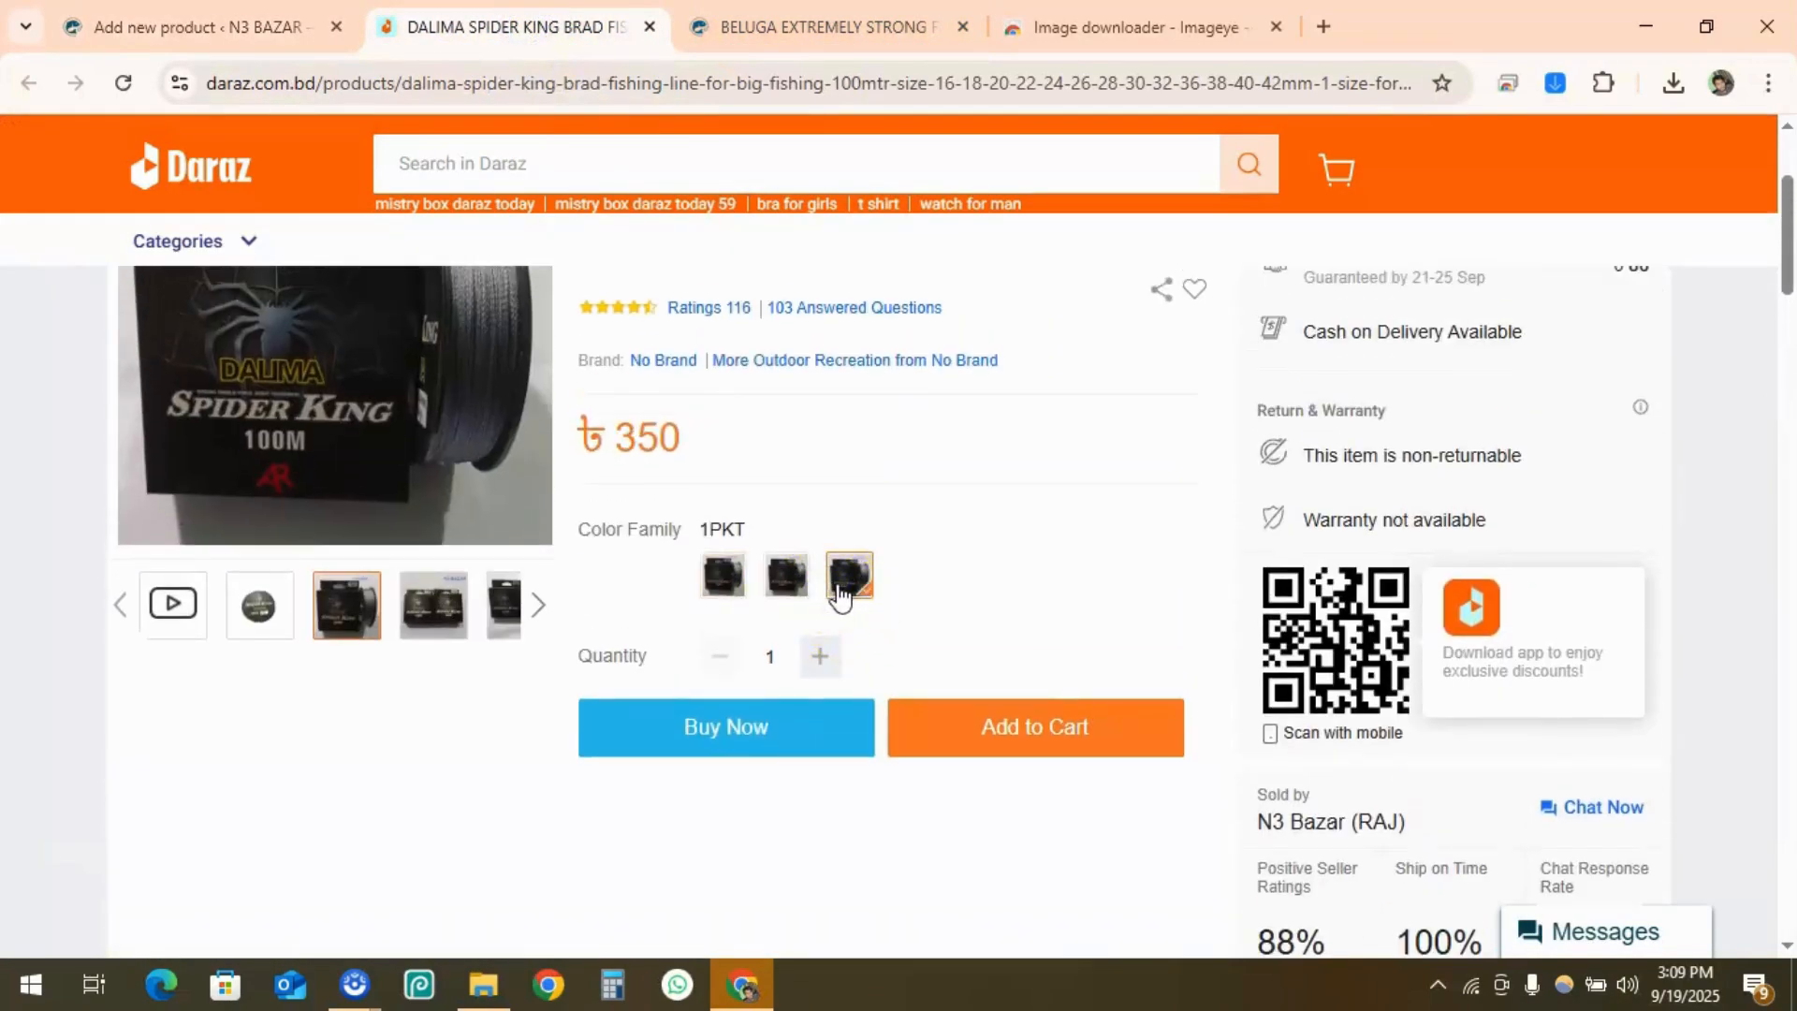
click(782, 582)
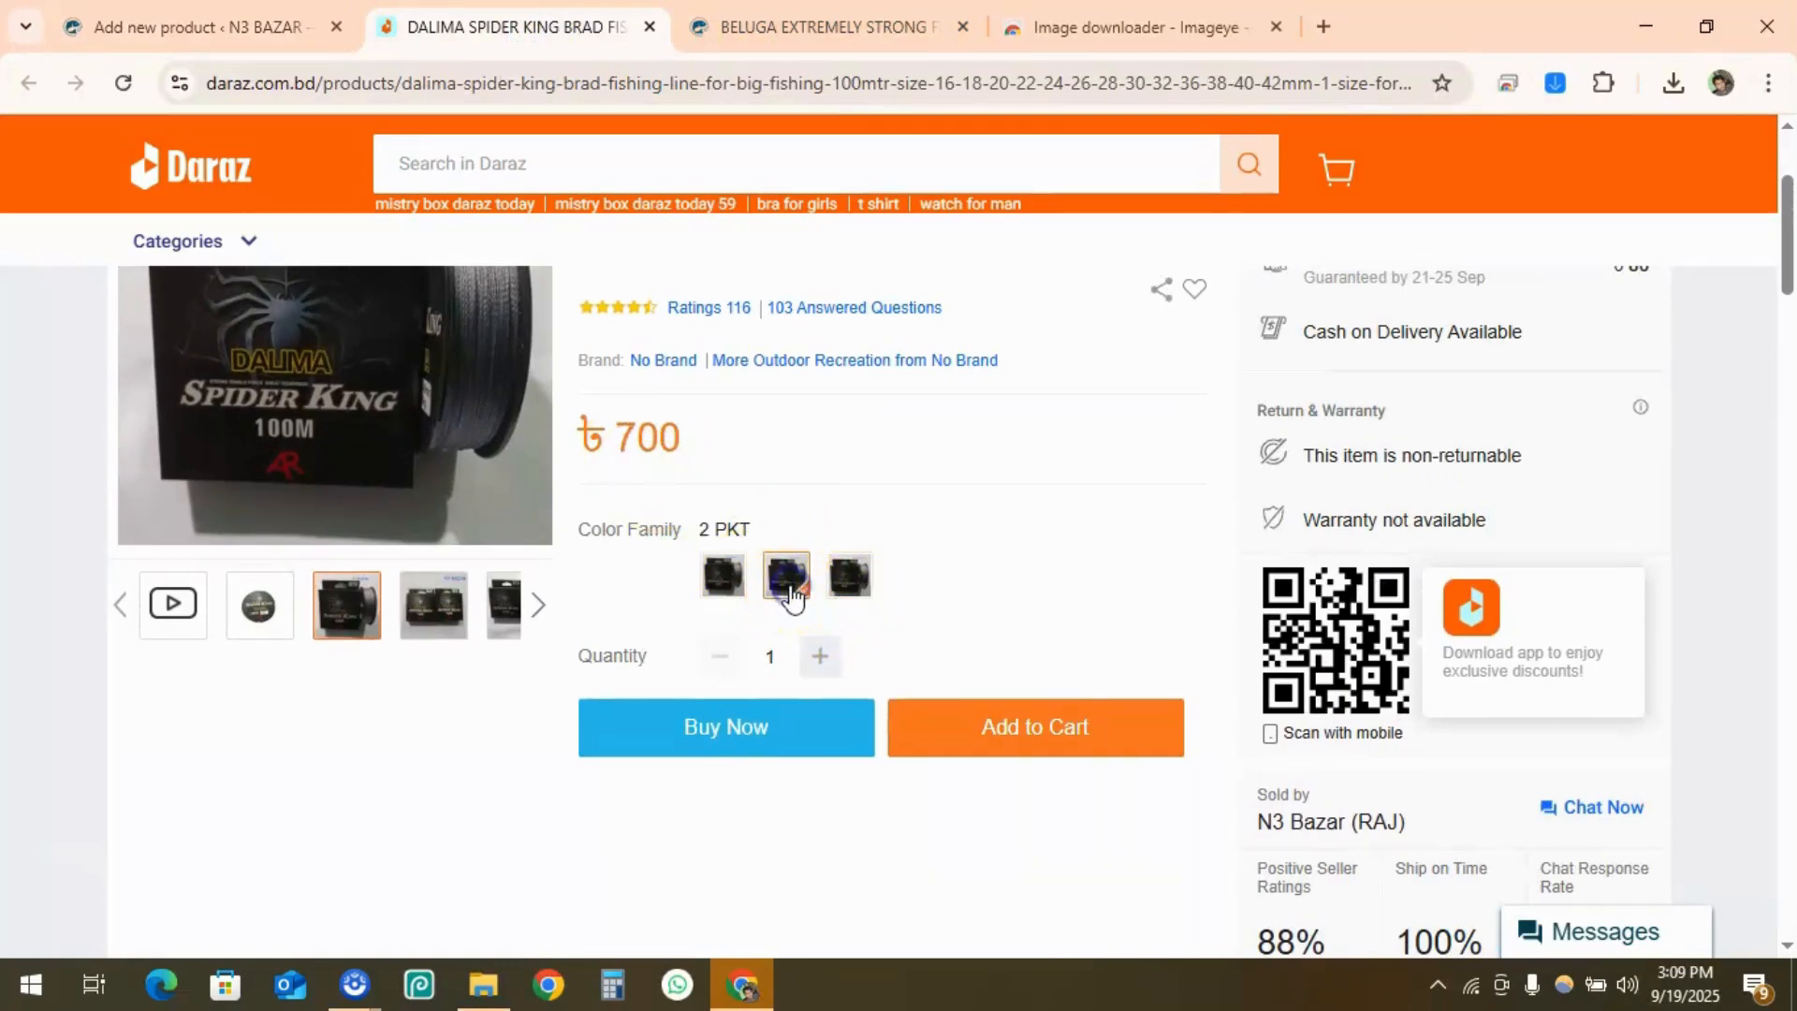
click(722, 585)
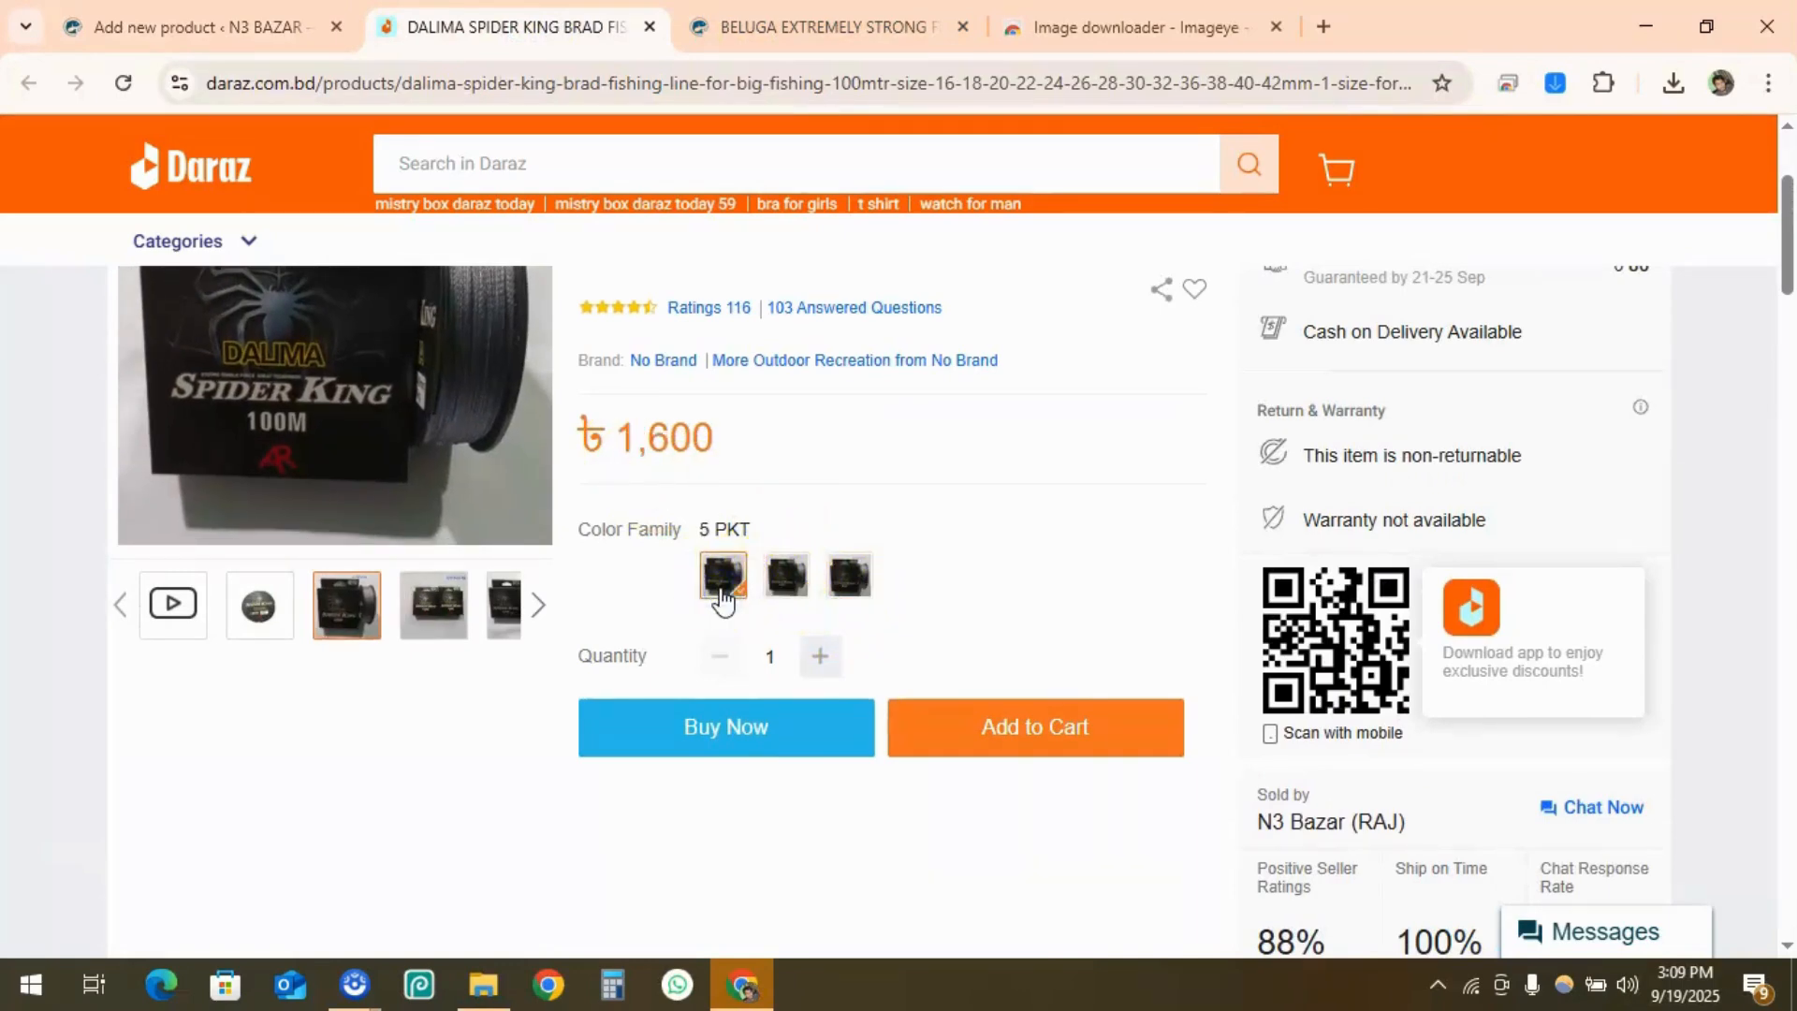
Return to the store's new product page and set the 1 packet variation's regular price to 350
click(208, 26)
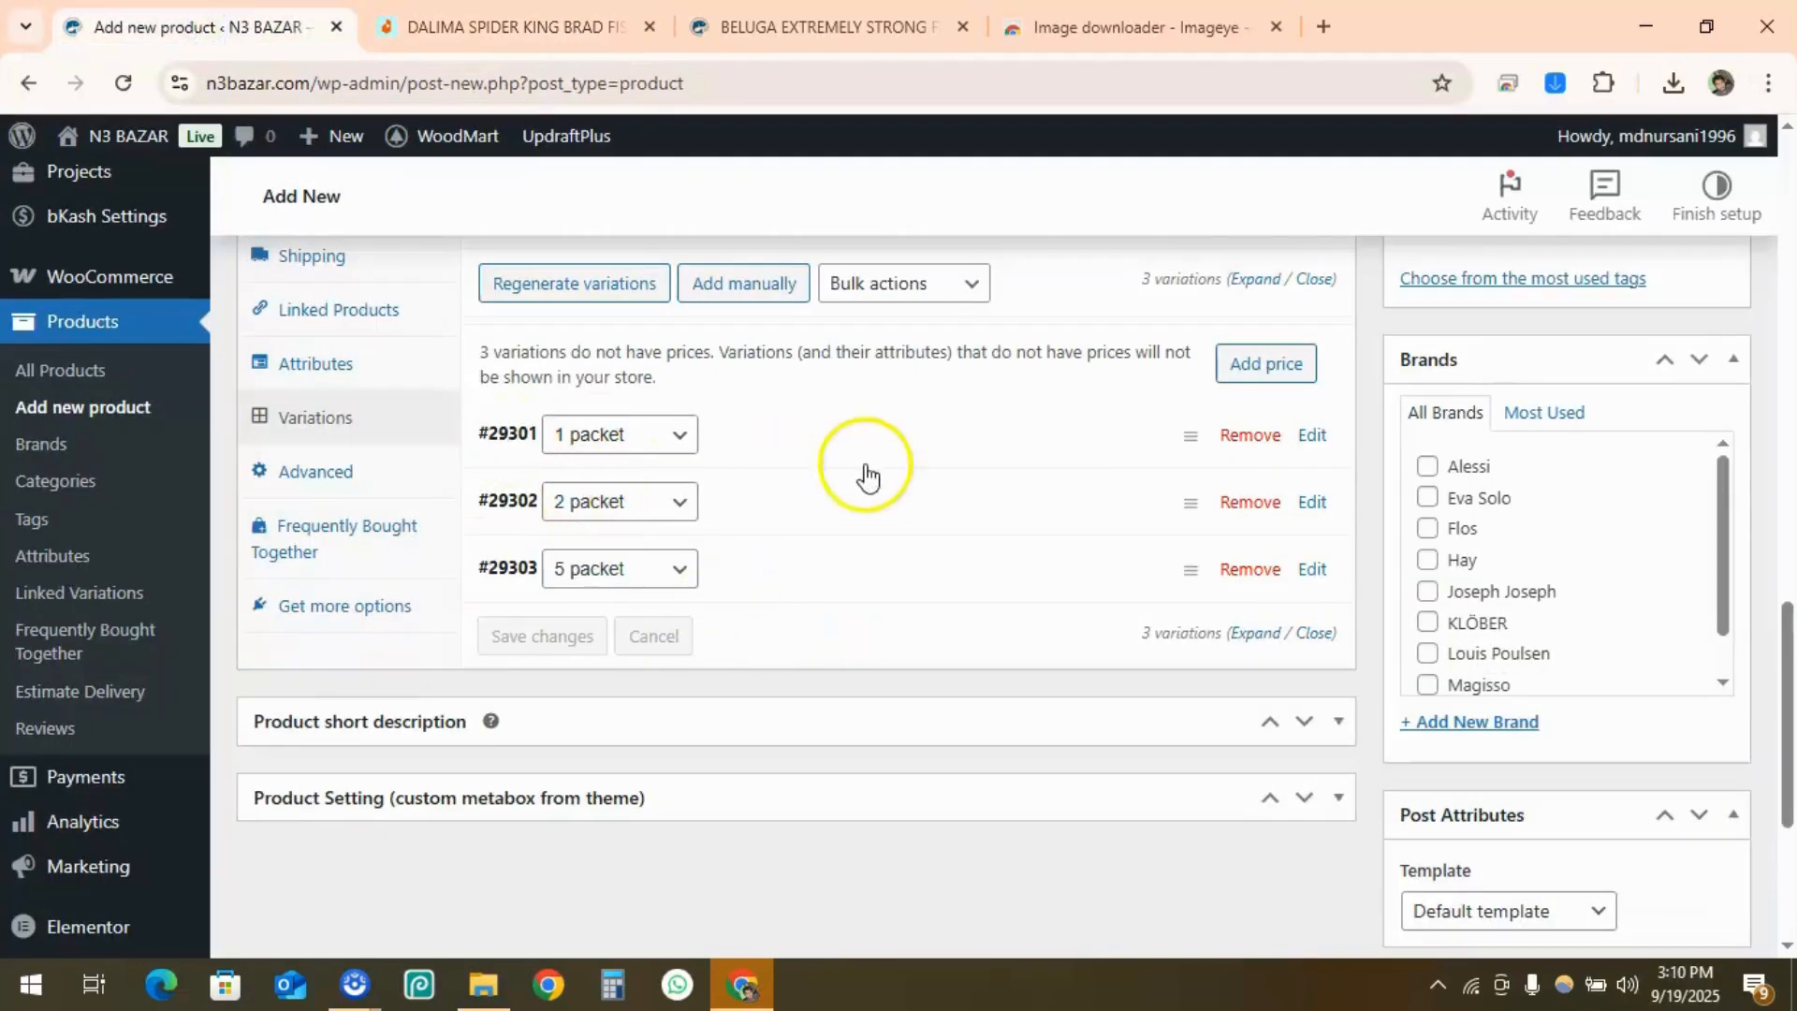
click(839, 442)
scroll(842, 493, down, 3)
click(559, 703)
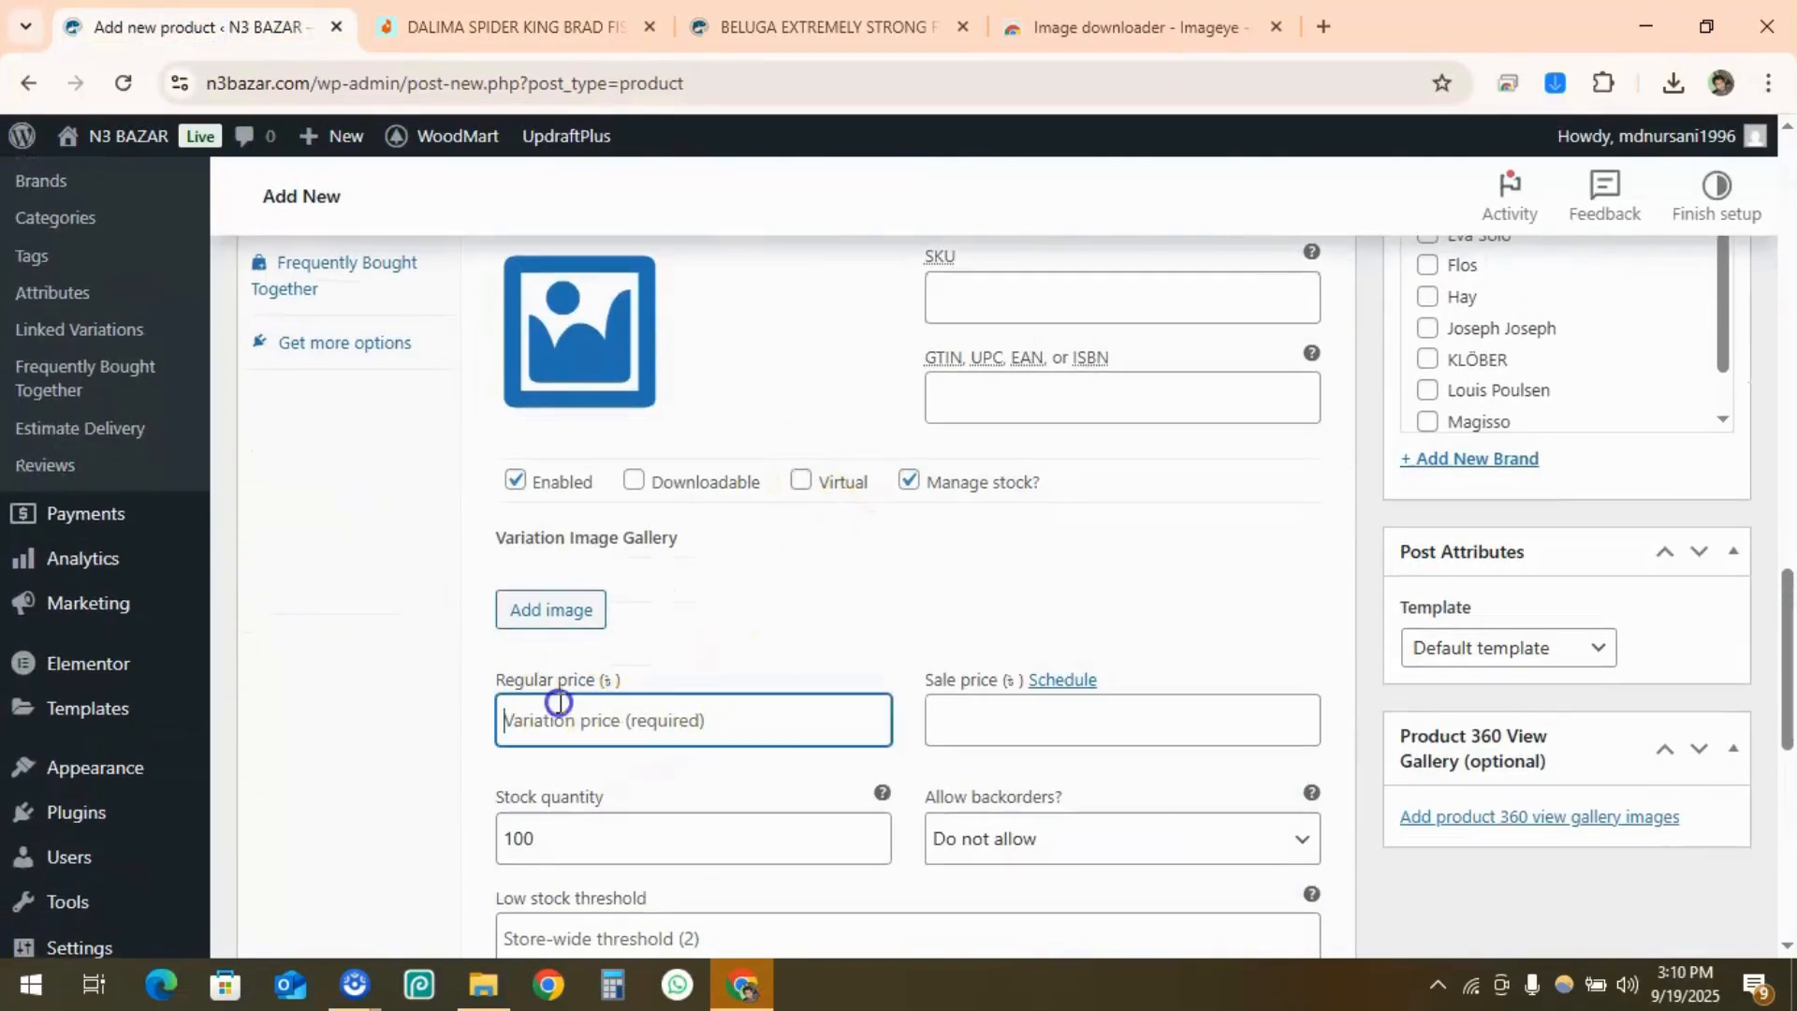
text(350)
scroll(702, 590, down, 3)
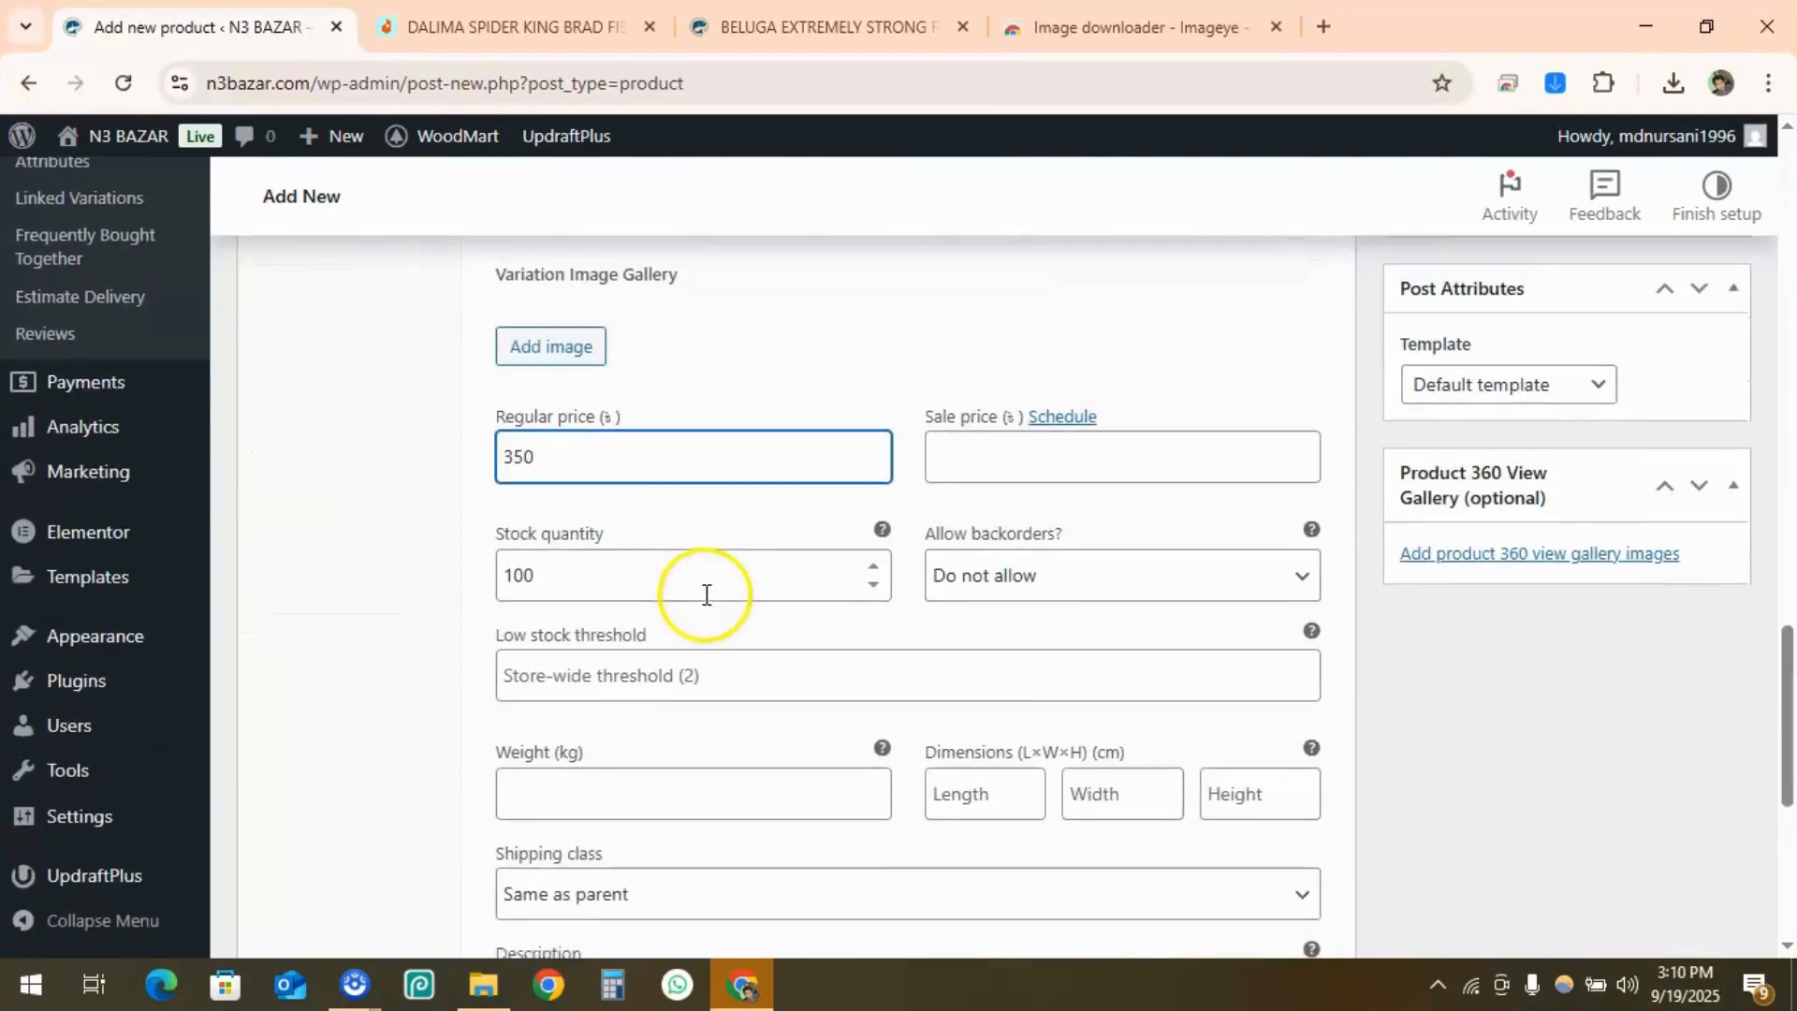
scroll(838, 417, up, 5)
click(802, 304)
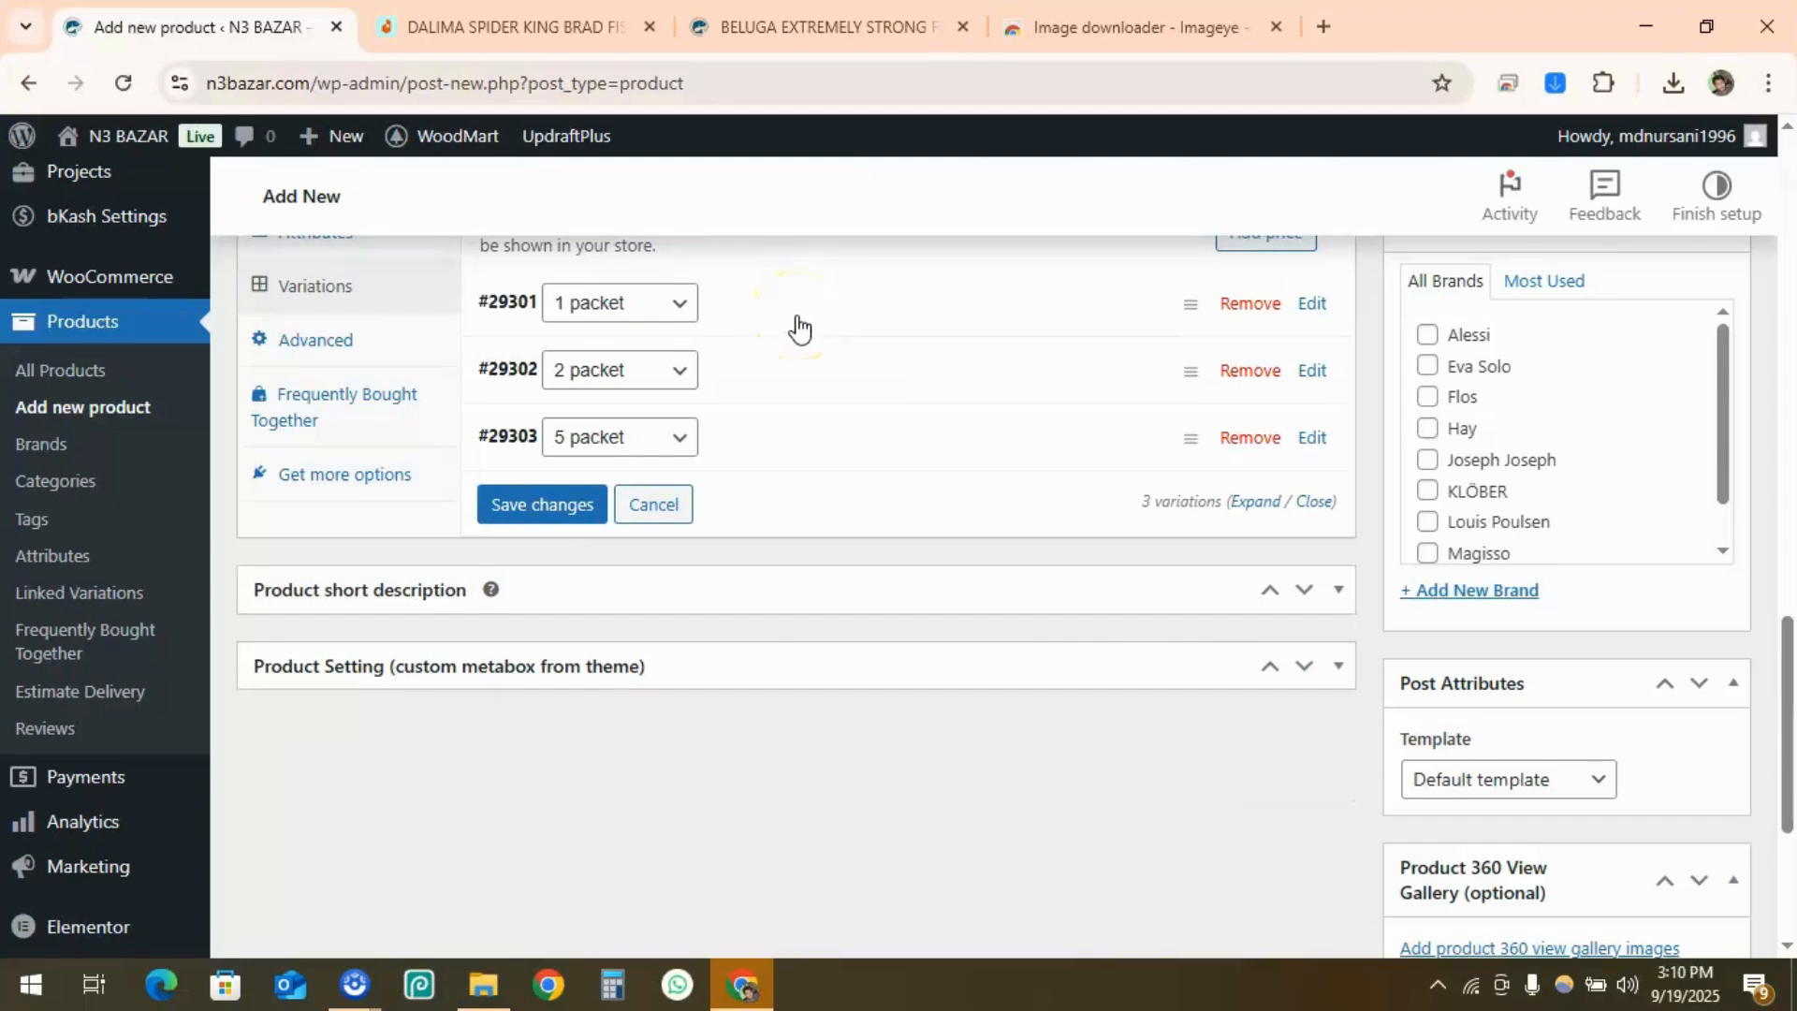
Recheck the packet prices on Daraz and set the 2 packet variation's regular price to 700
click(784, 383)
scroll(776, 393, down, 3)
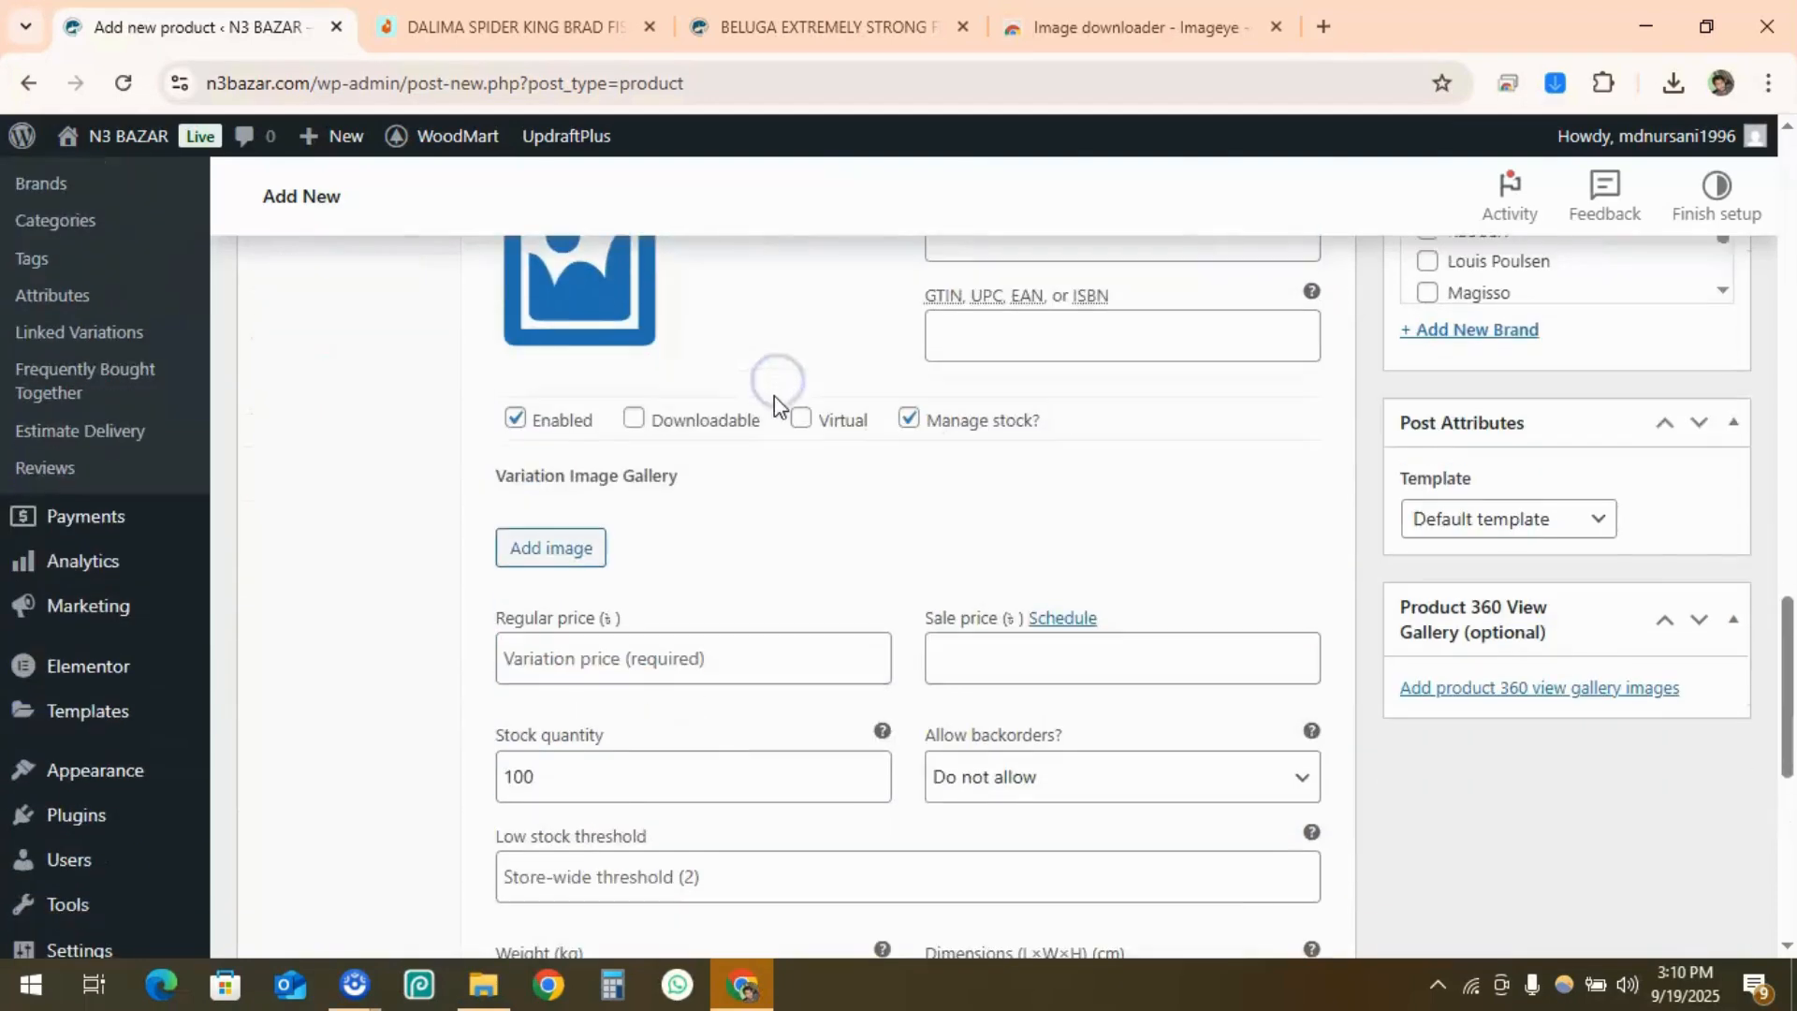
click(614, 31)
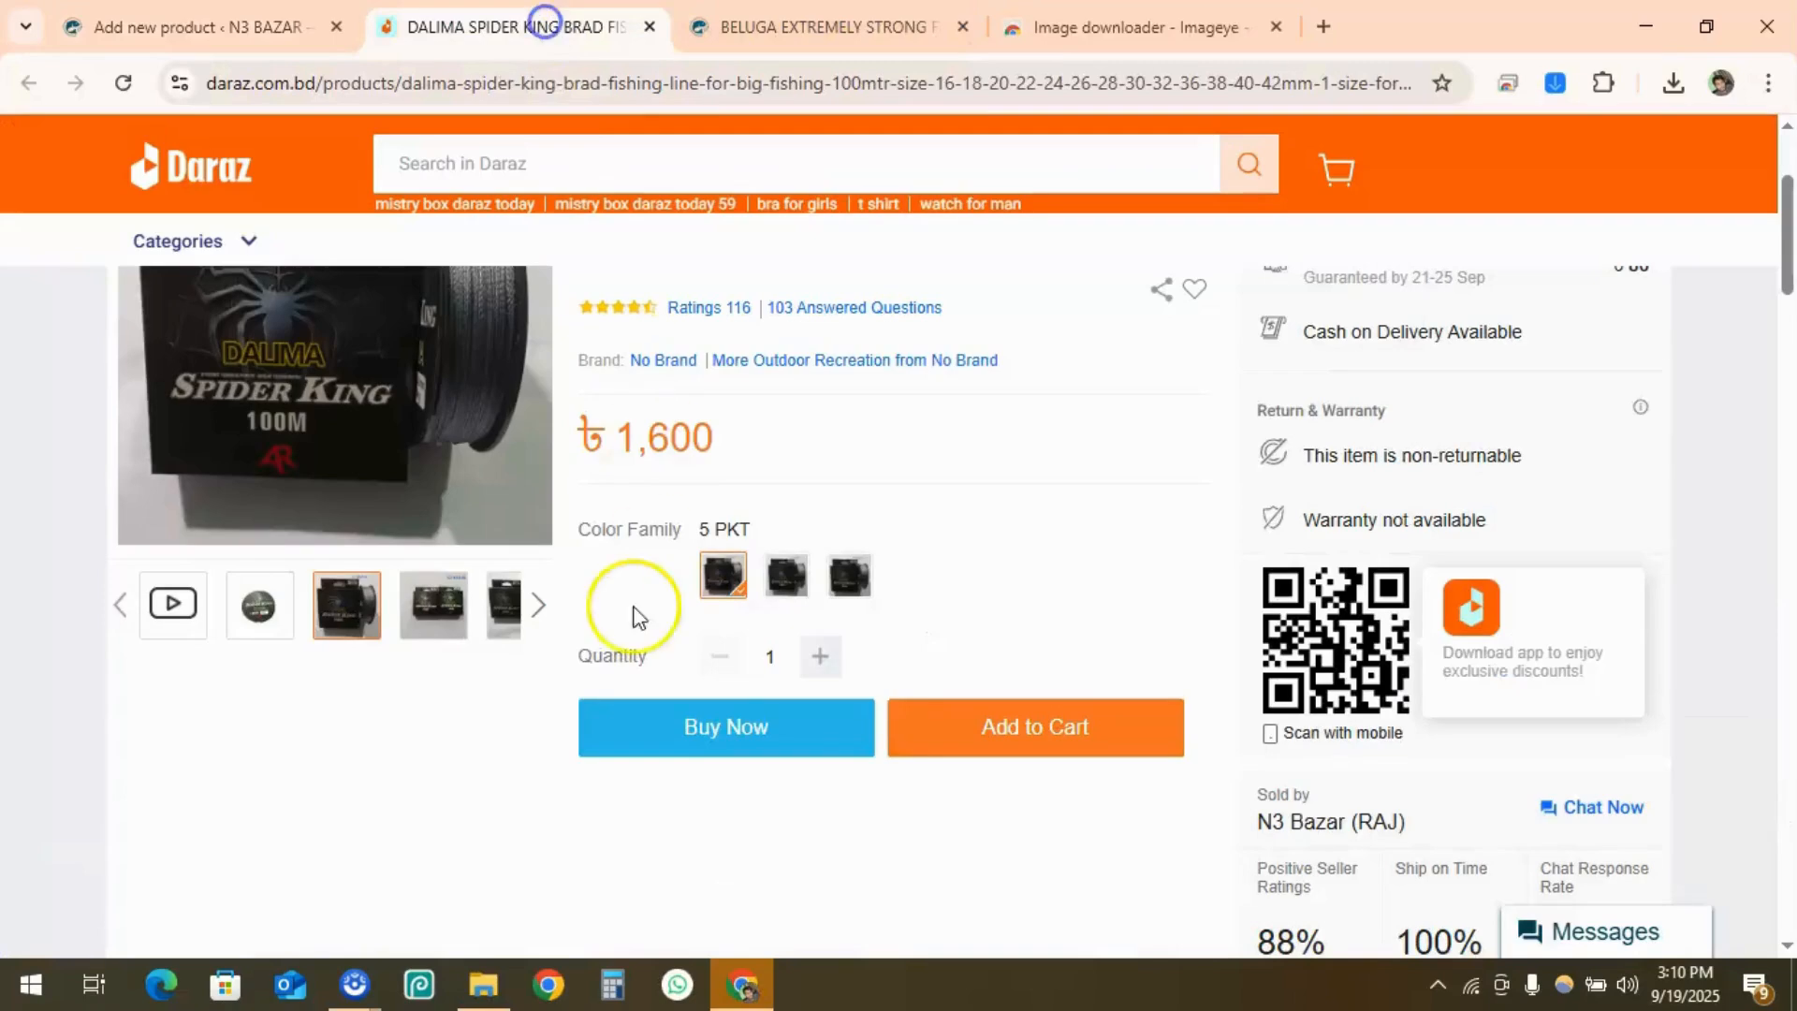
click(787, 575)
click(739, 587)
click(155, 26)
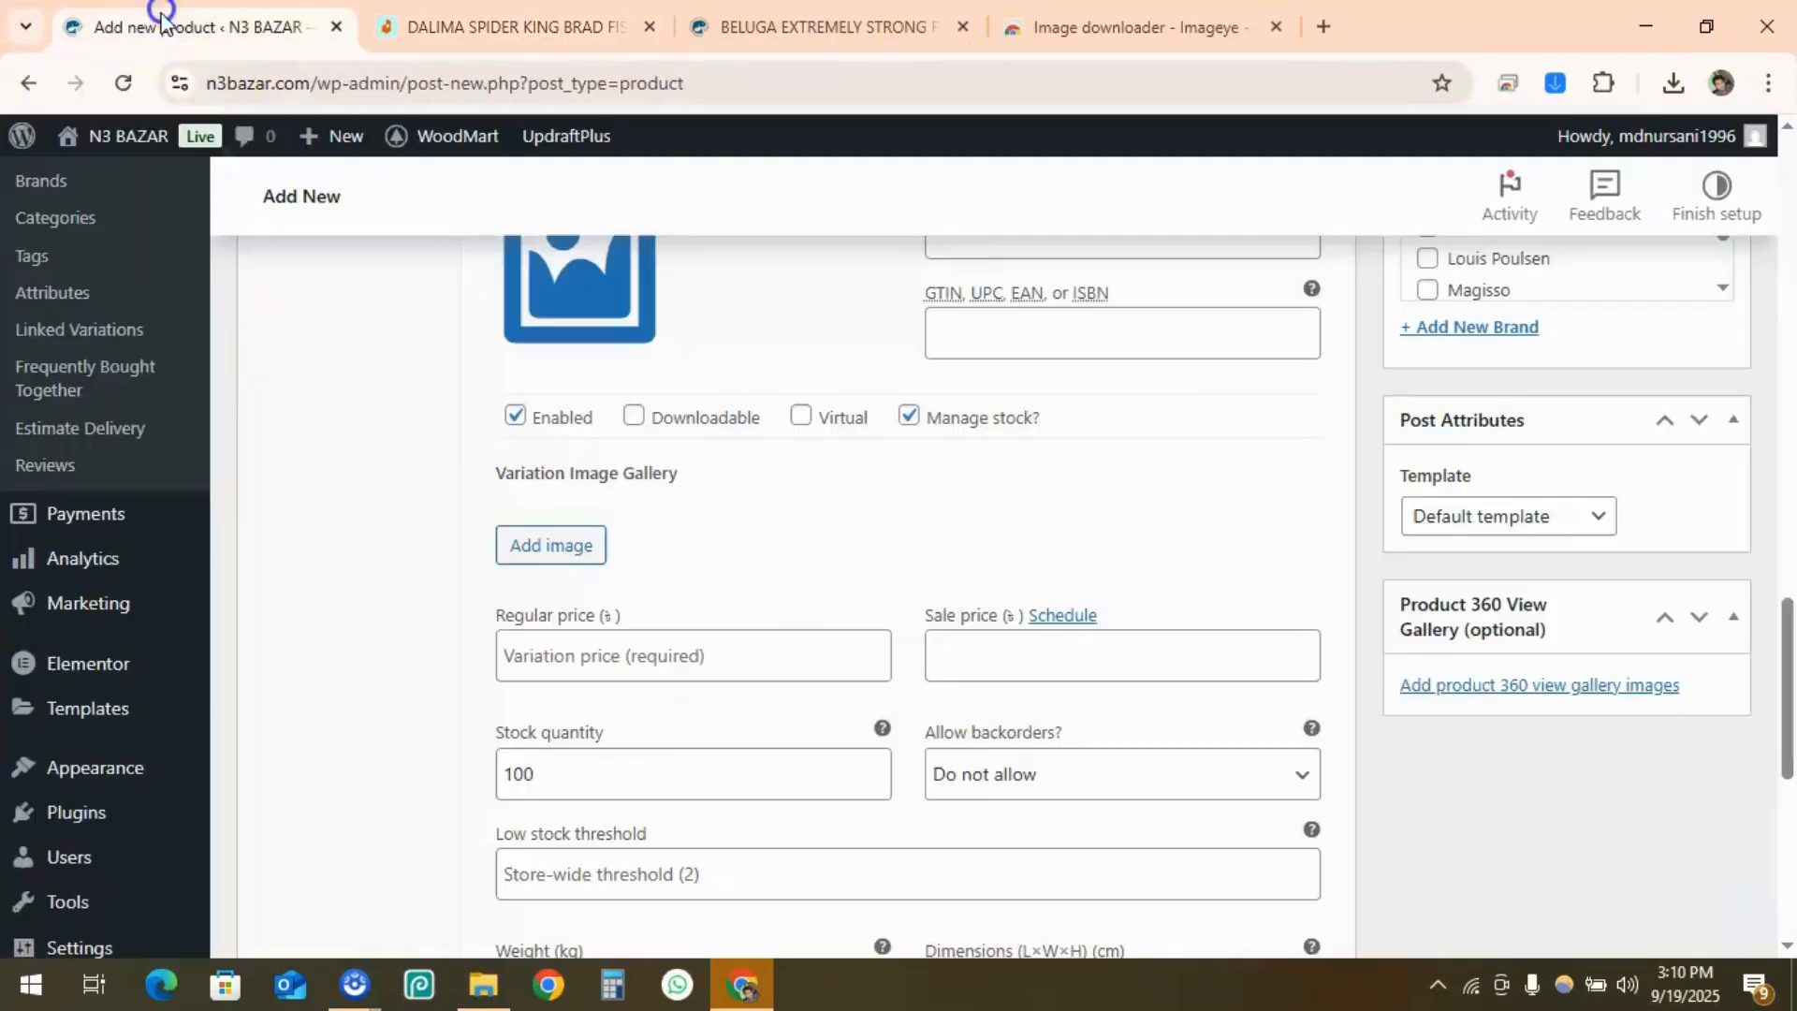
click(597, 659)
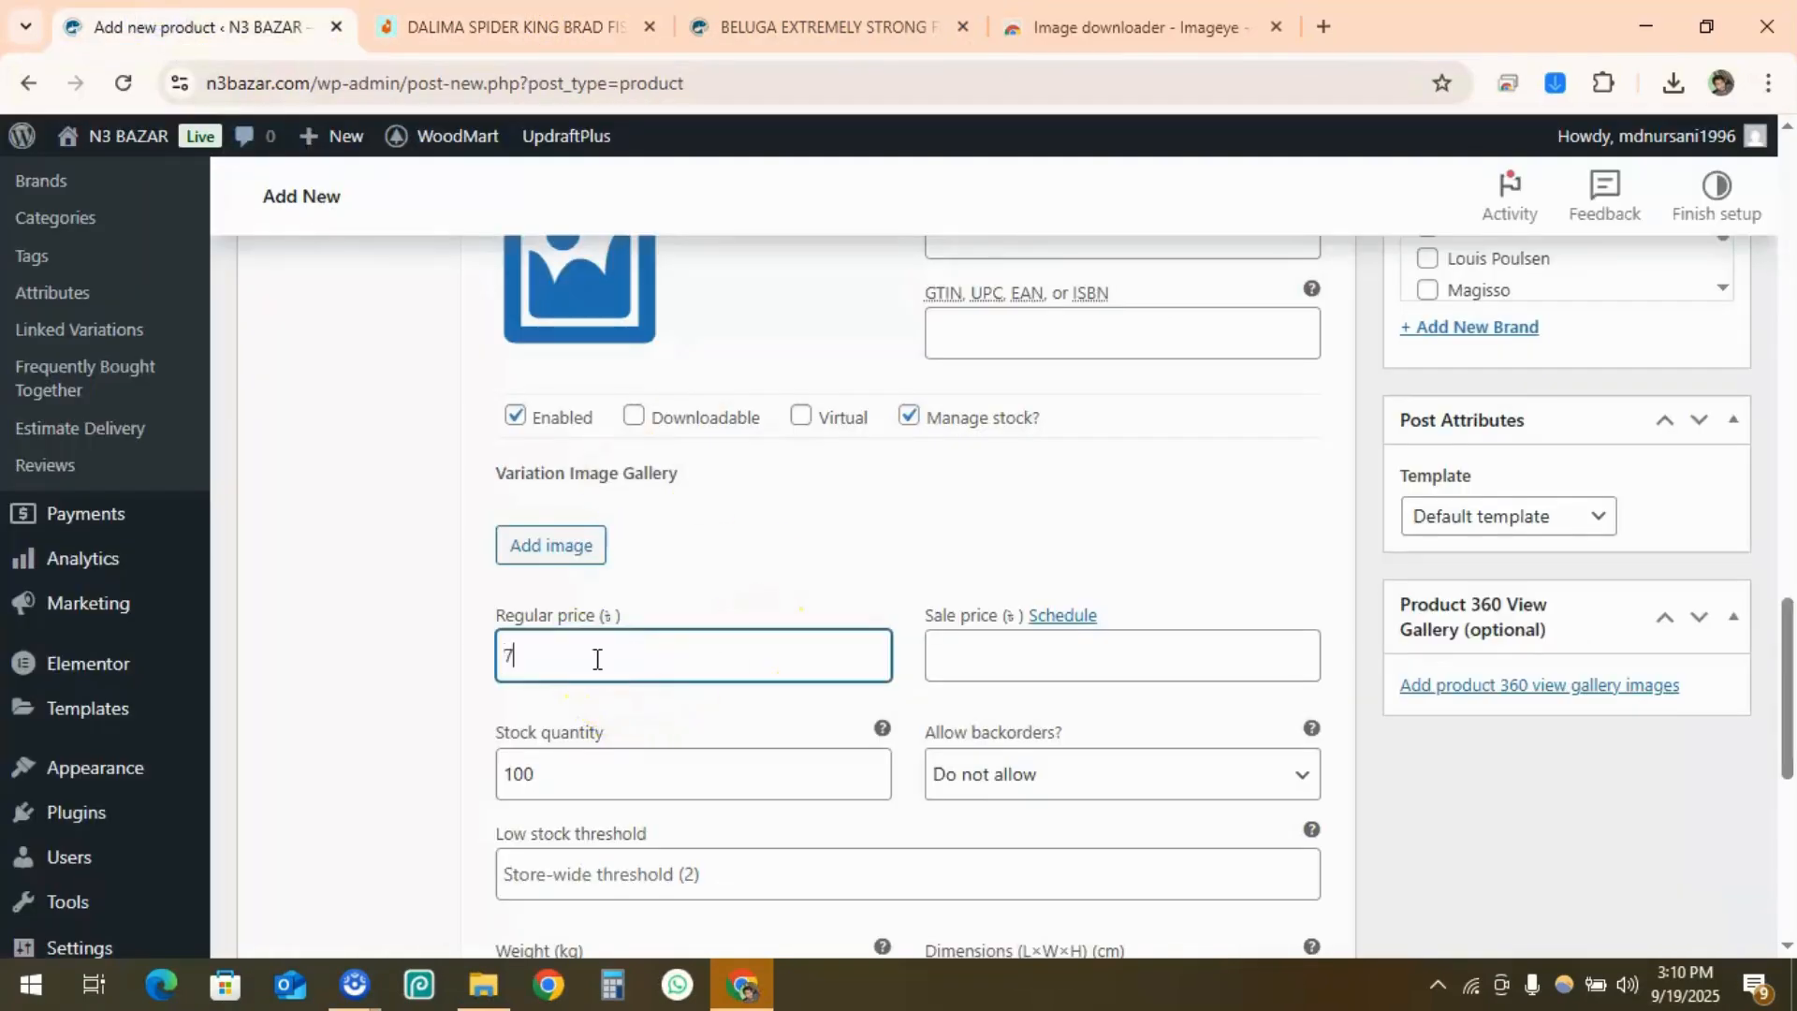
scroll(596, 660, up, 3)
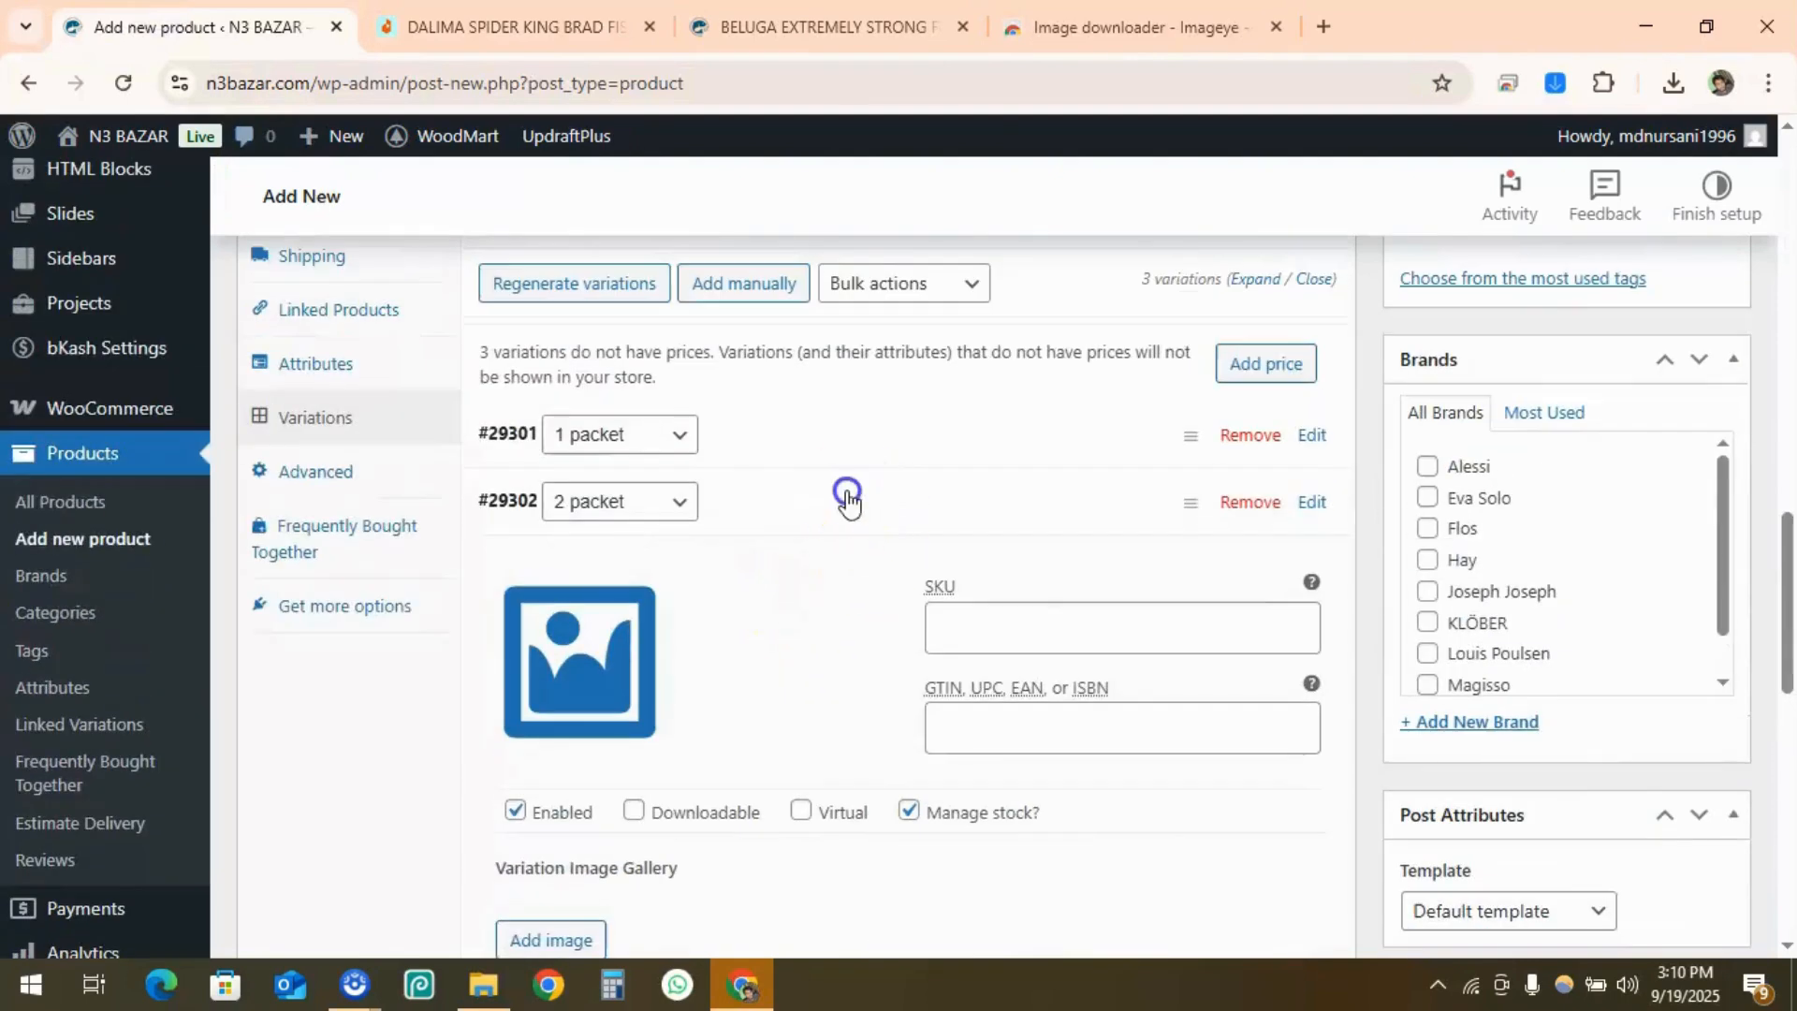
click(842, 496)
Set the 5 packet variation's regular price to 1600
click(847, 599)
scroll(822, 594, down, 4)
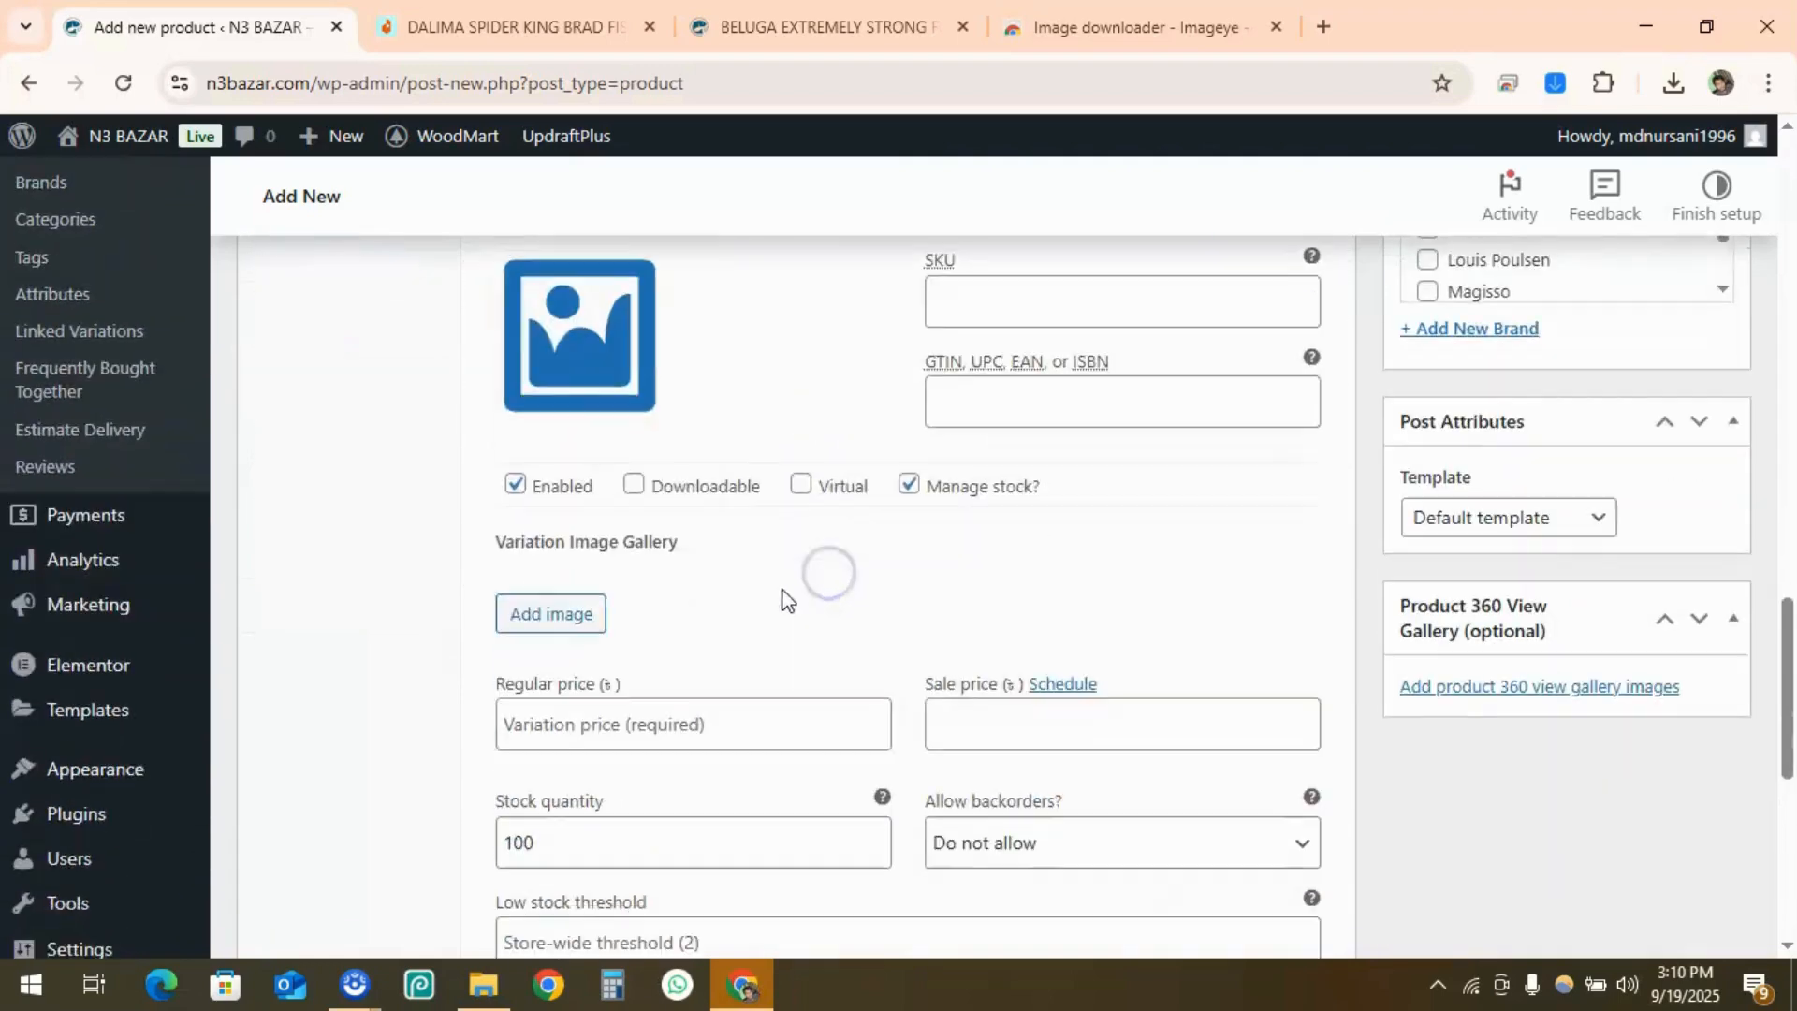
click(572, 726)
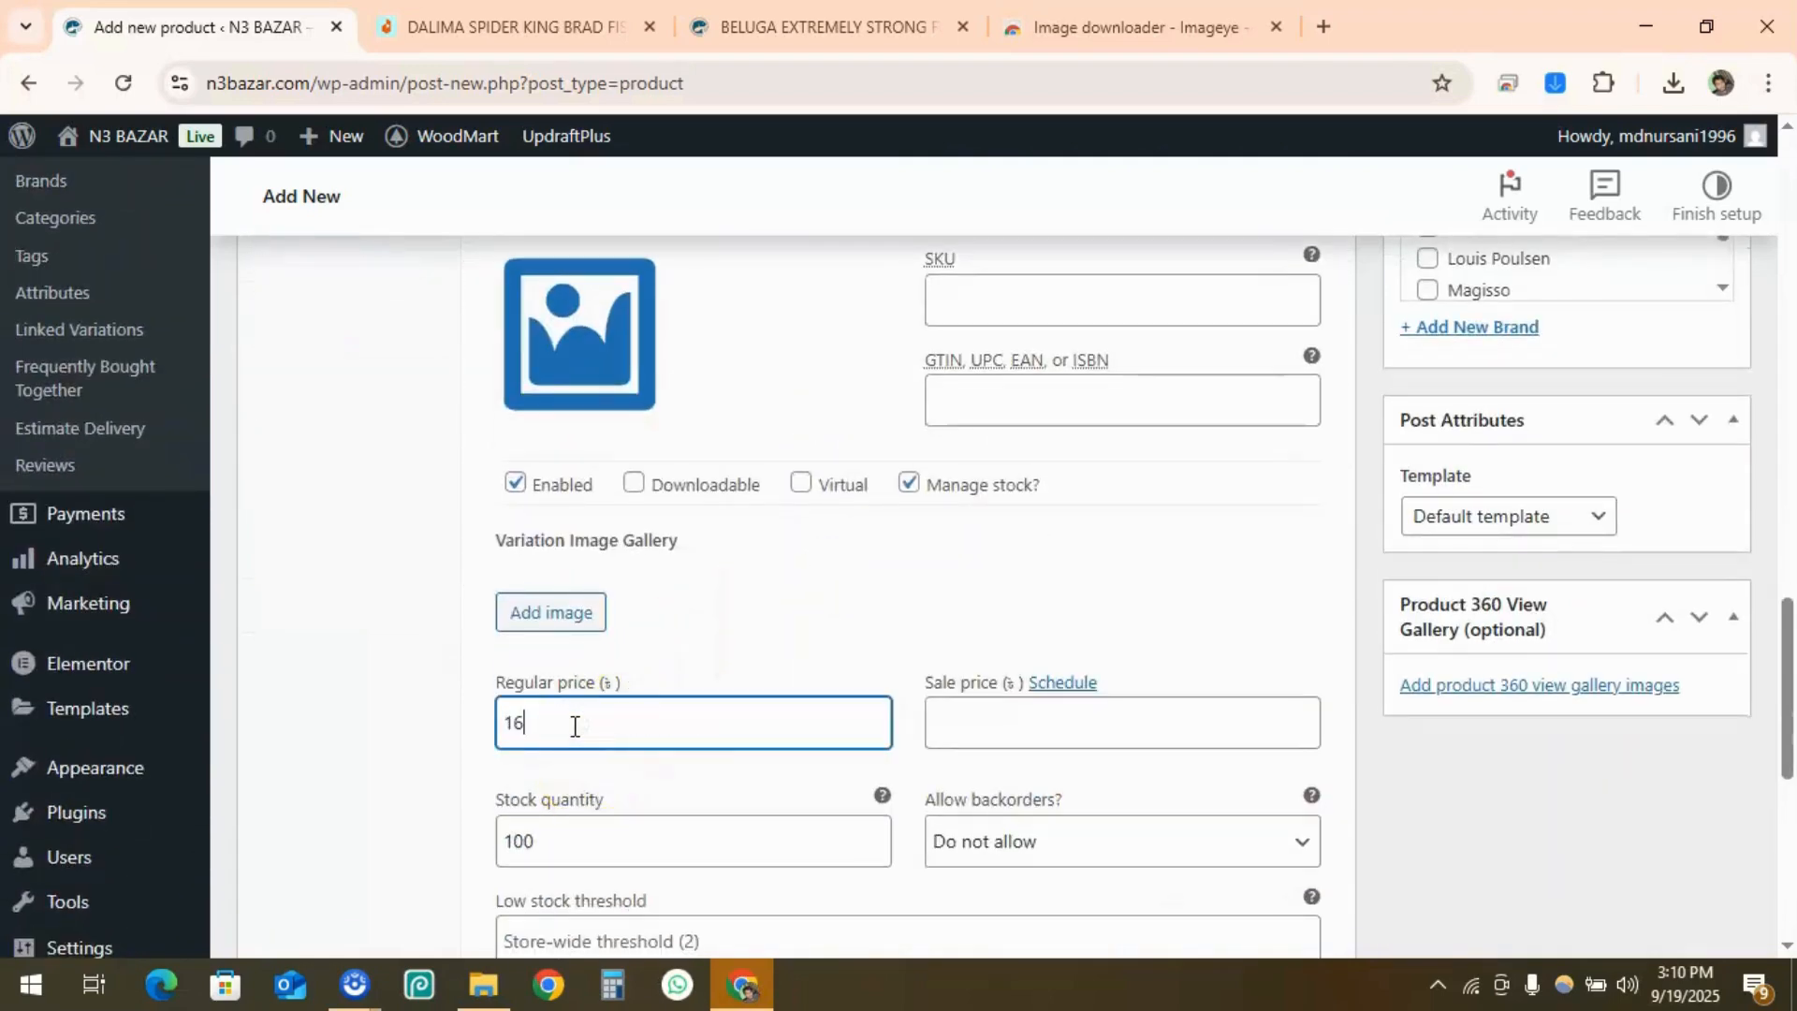
scroll(669, 723, up, 5)
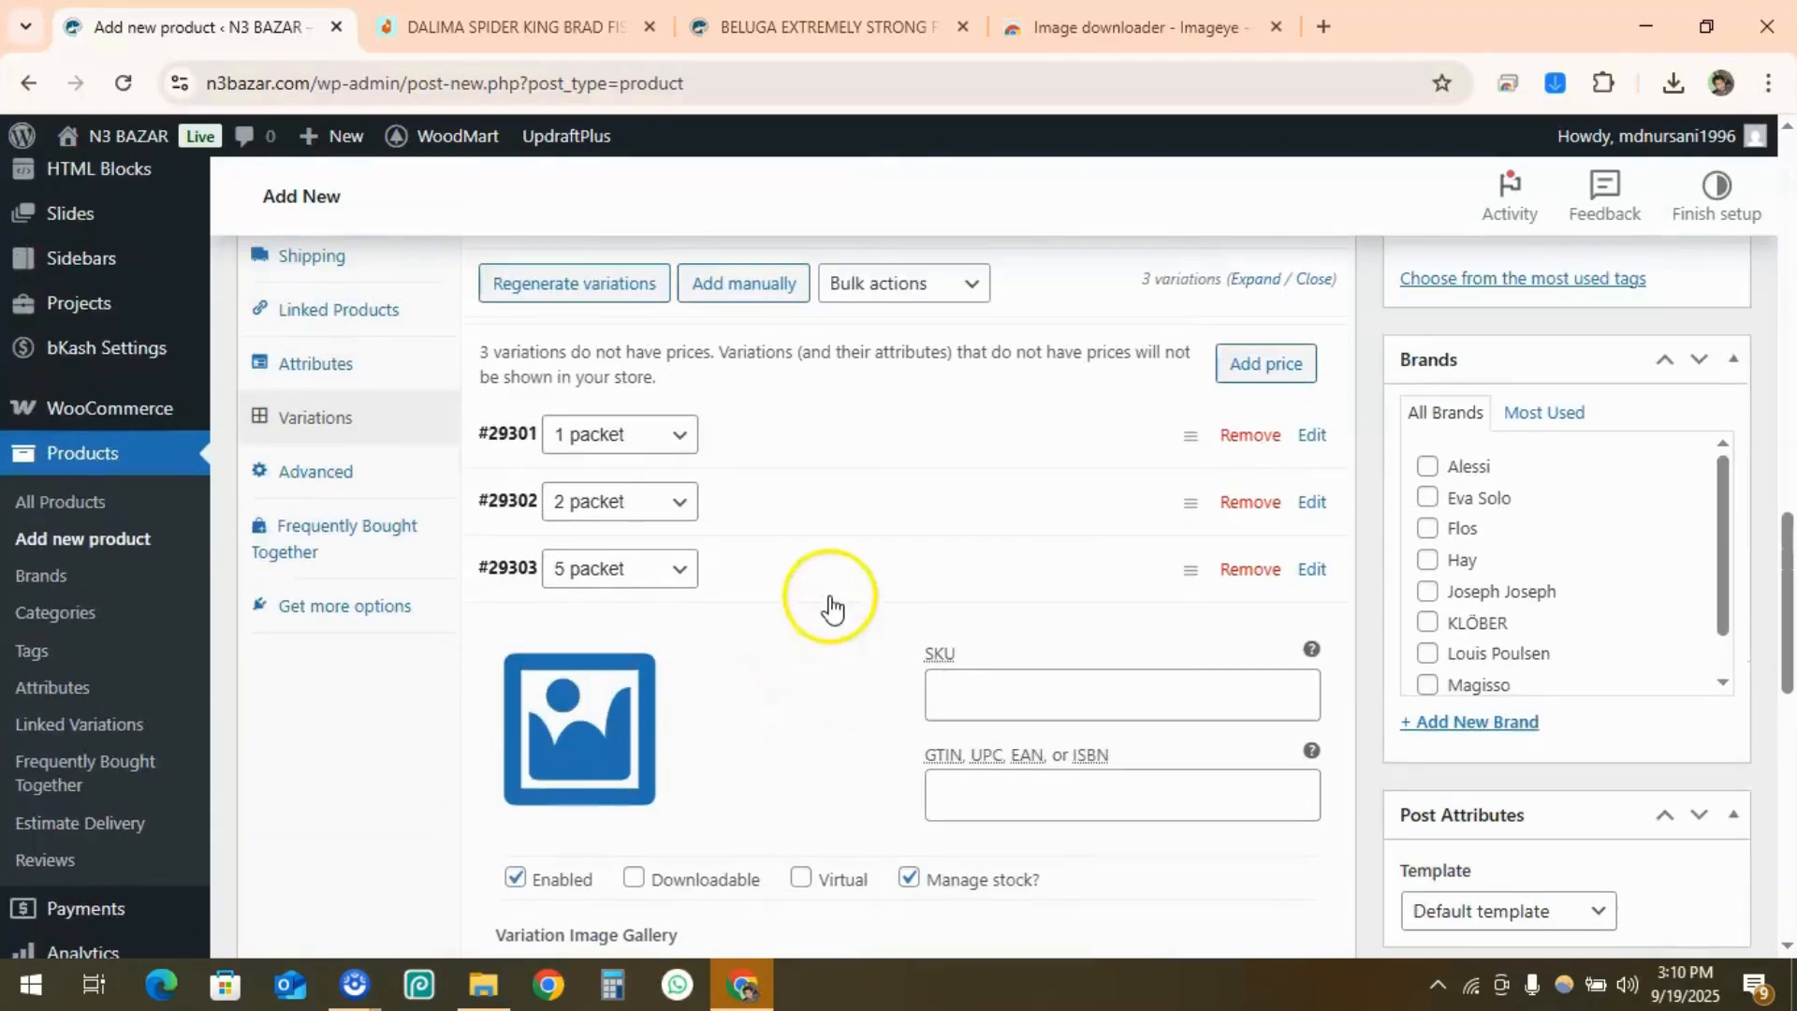
click(794, 573)
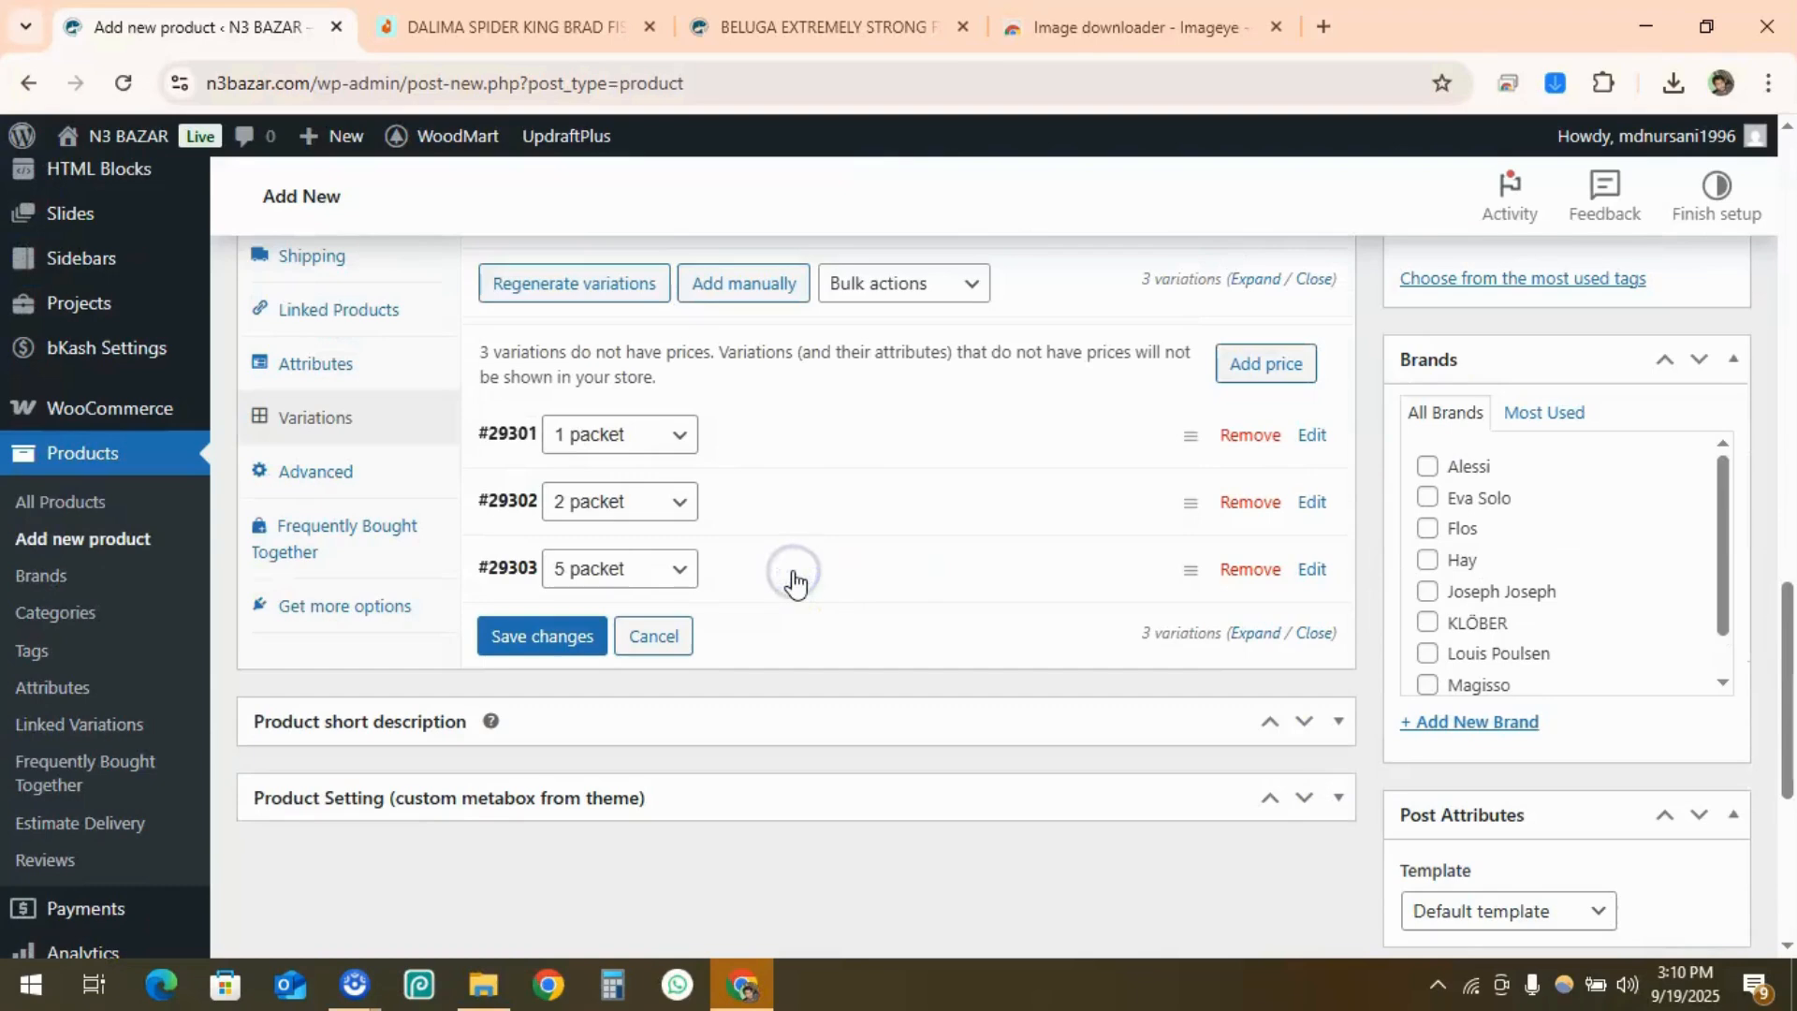
Expand the 1 packet variation and examine its image field
click(775, 438)
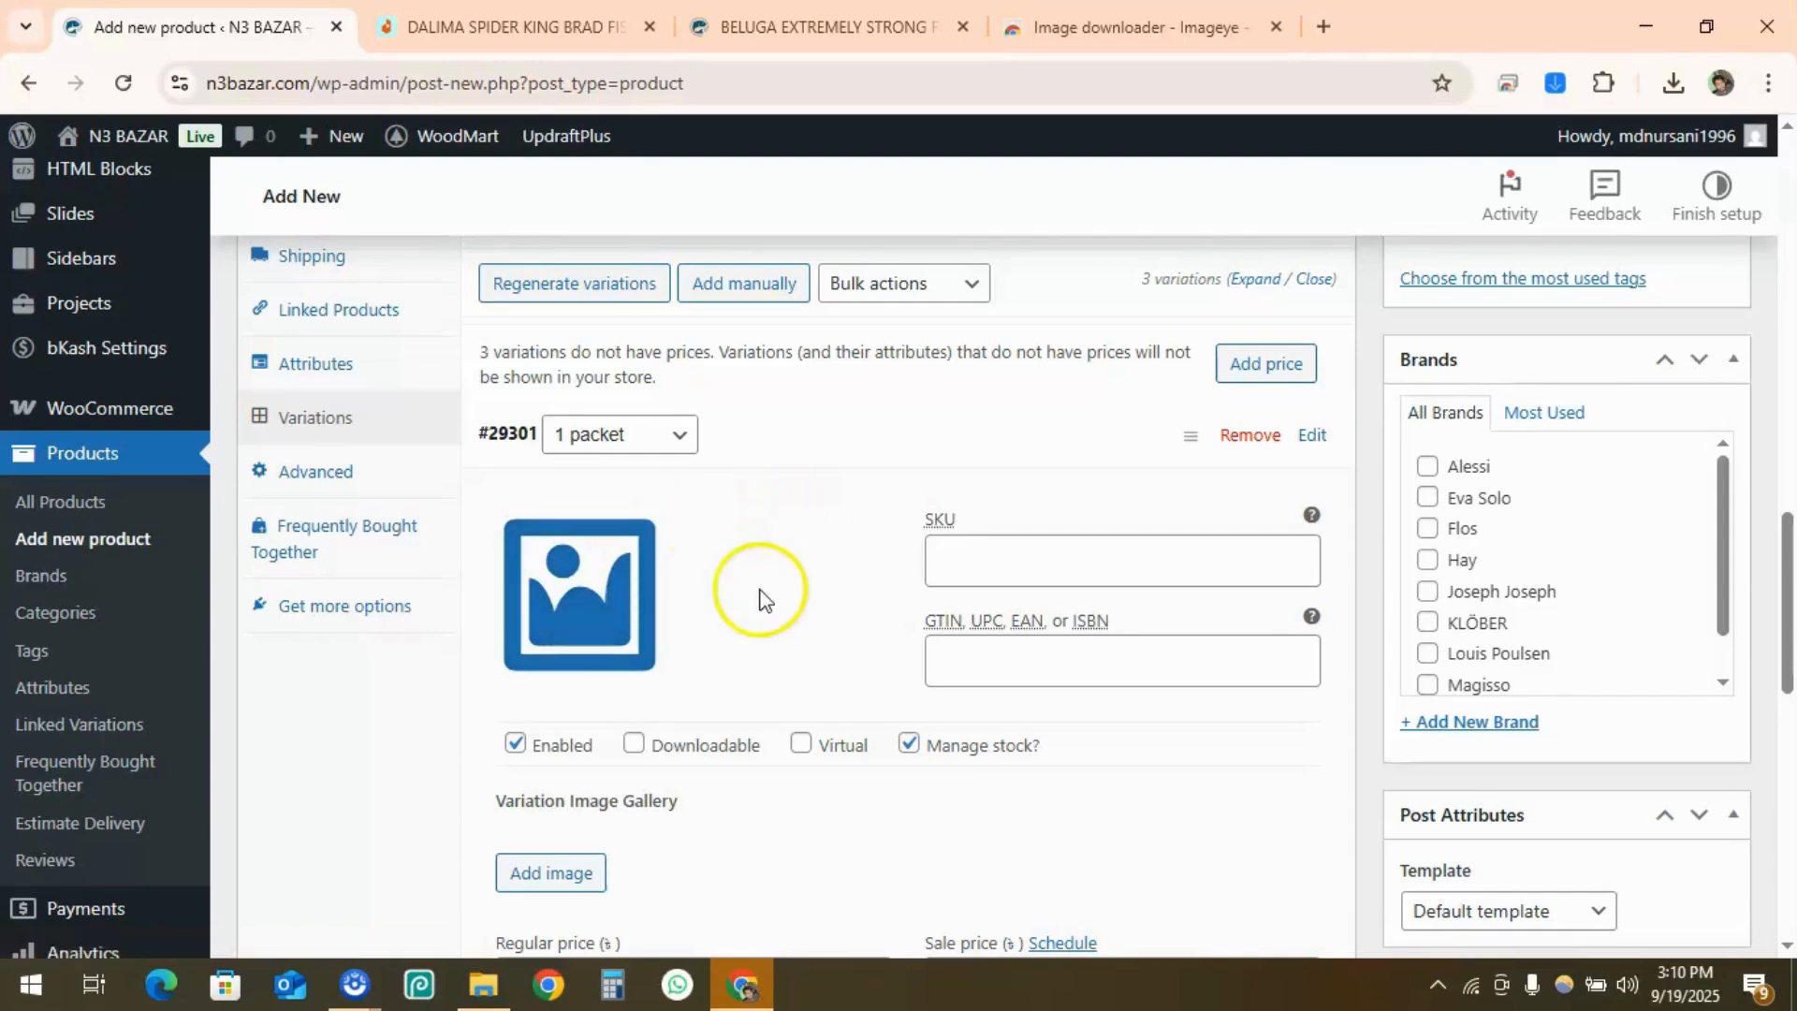
click(600, 604)
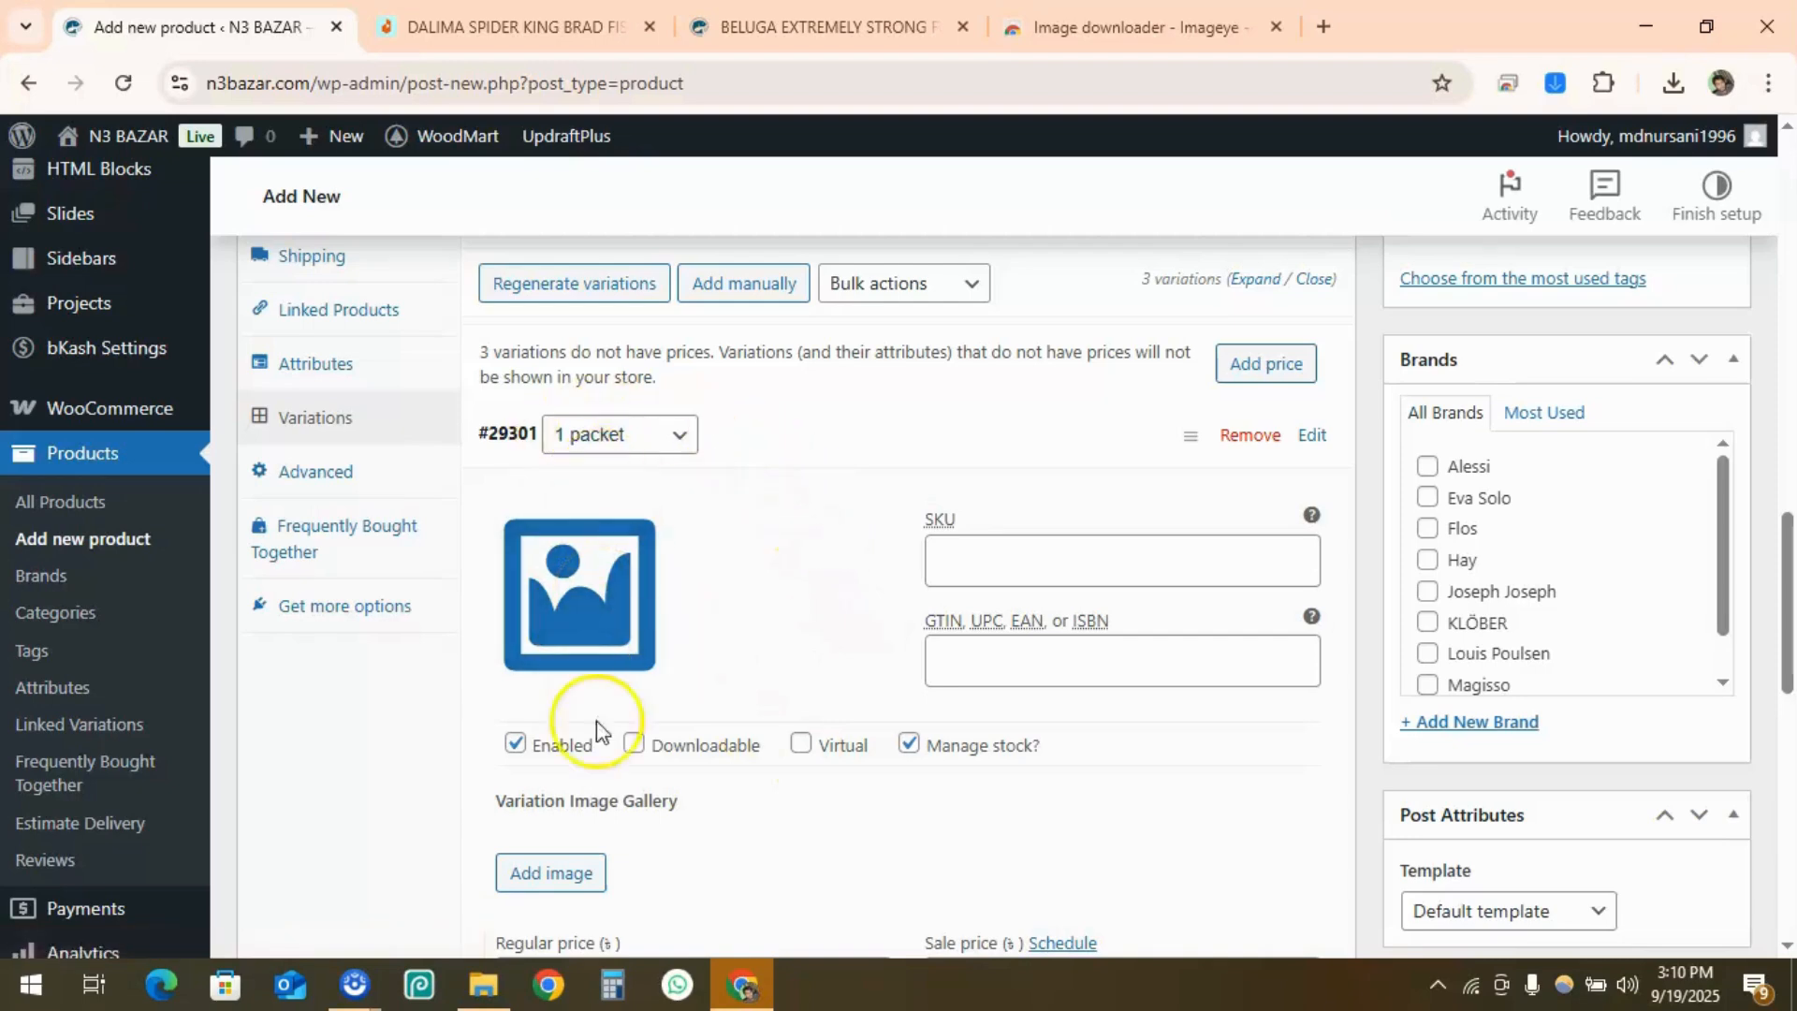
scroll(702, 796, down, 1)
scroll(689, 744, up, 2)
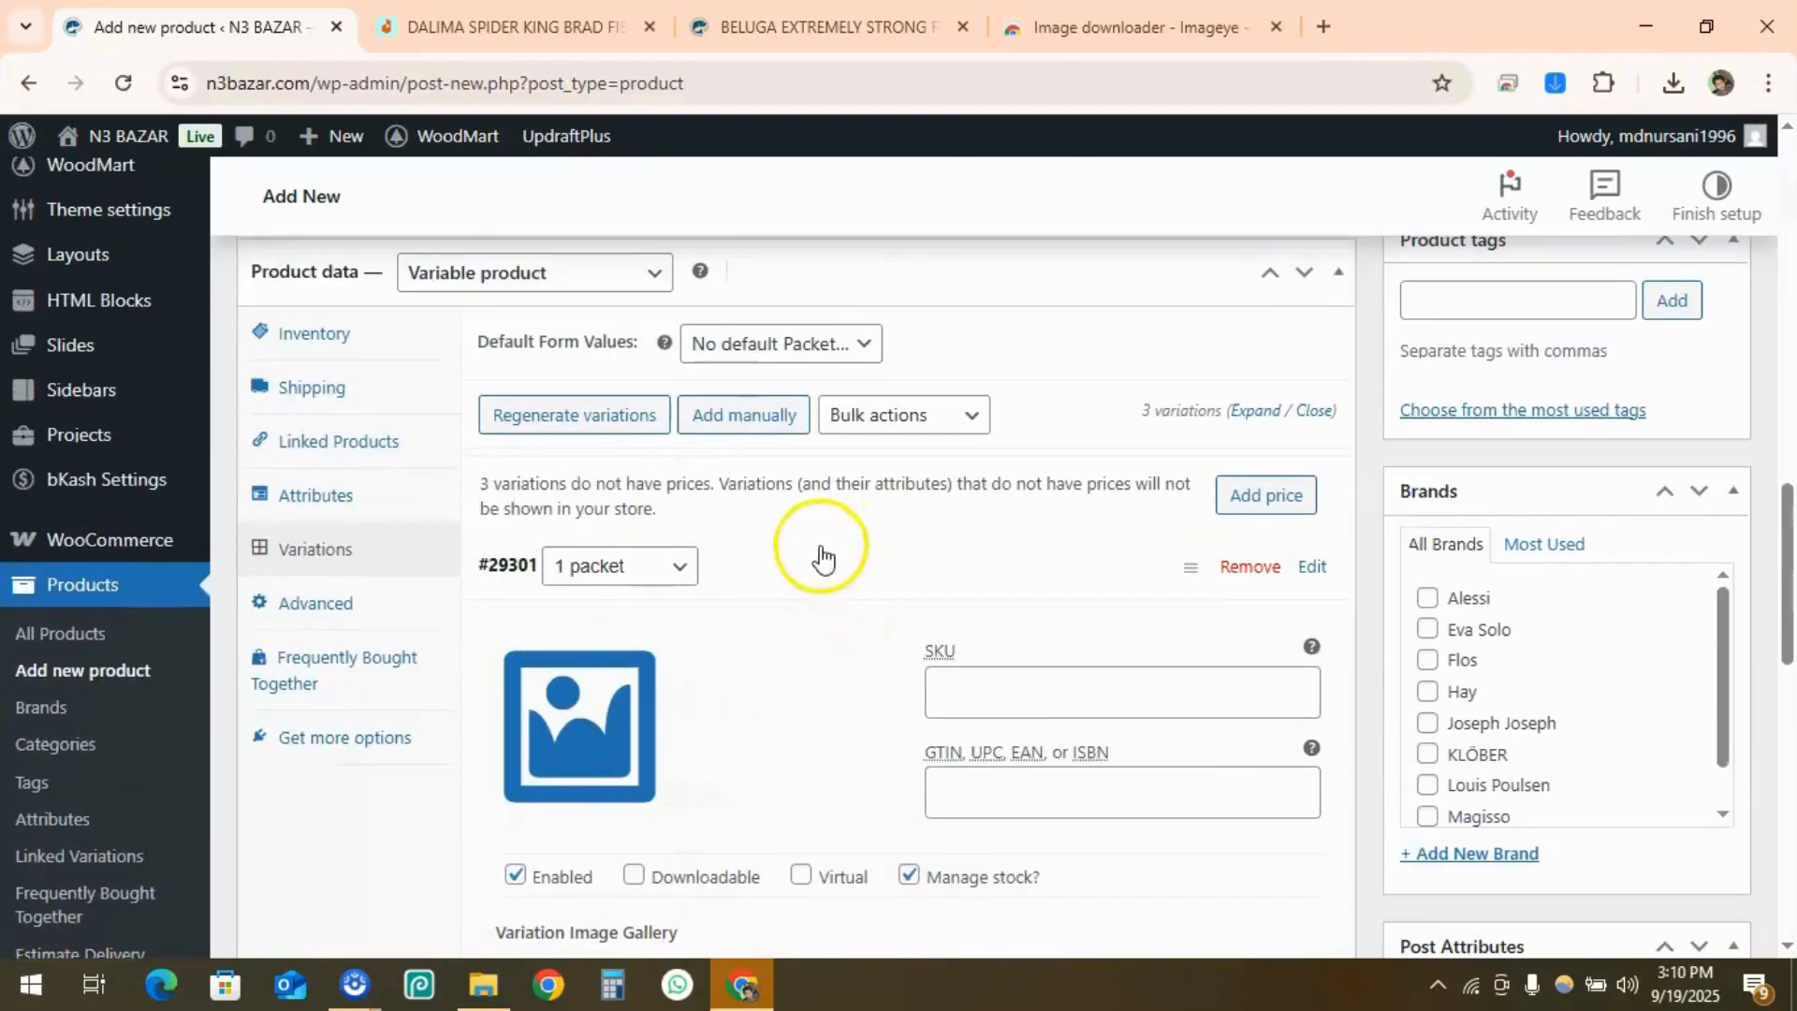
click(582, 722)
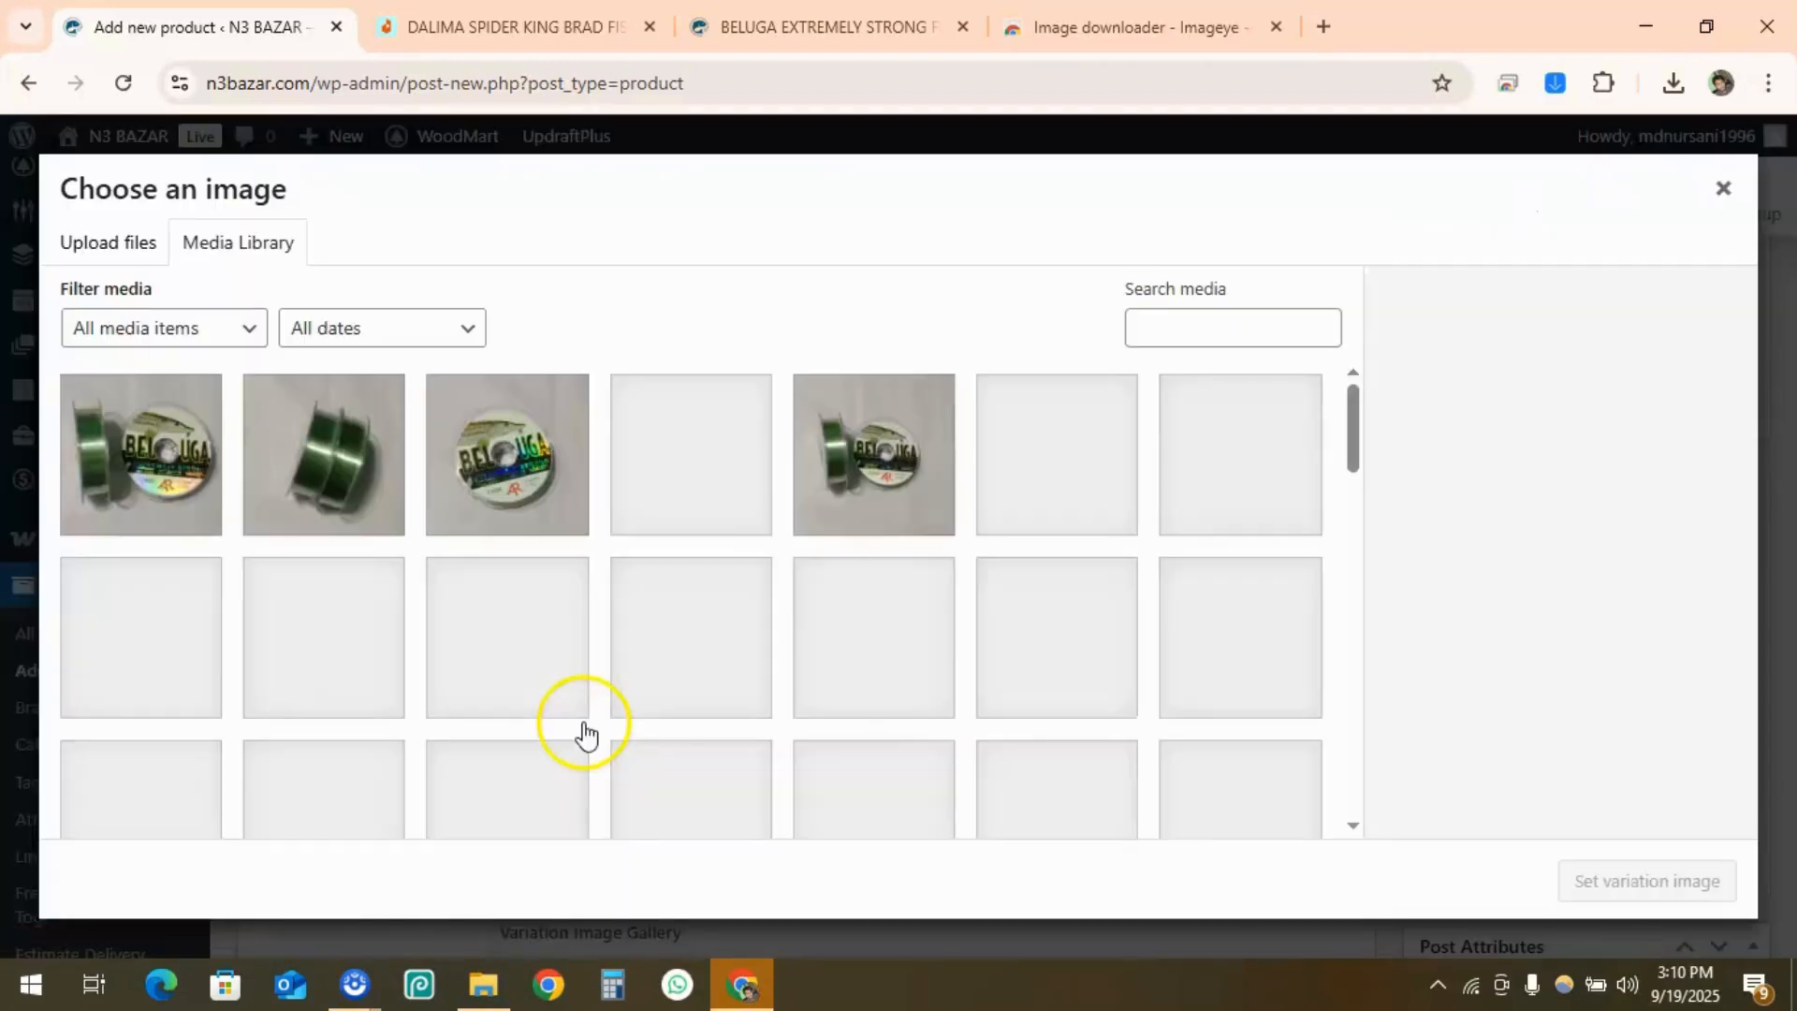
click(218, 480)
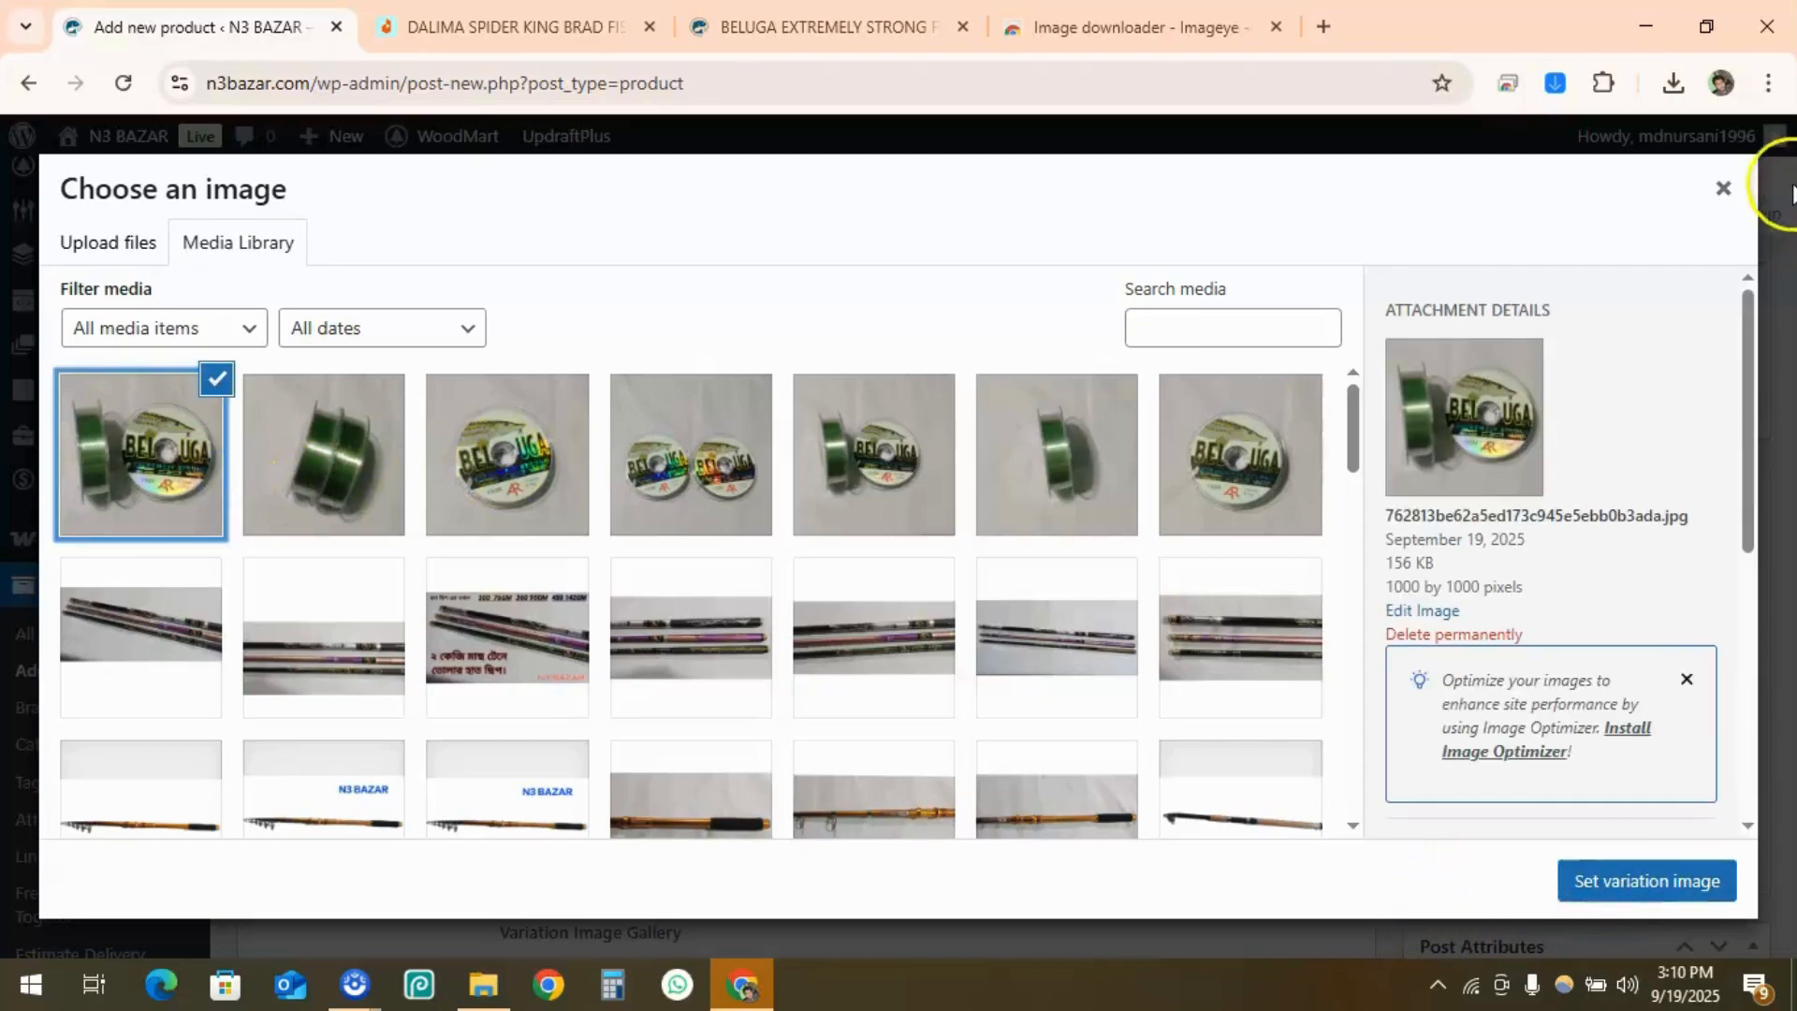
click(1723, 188)
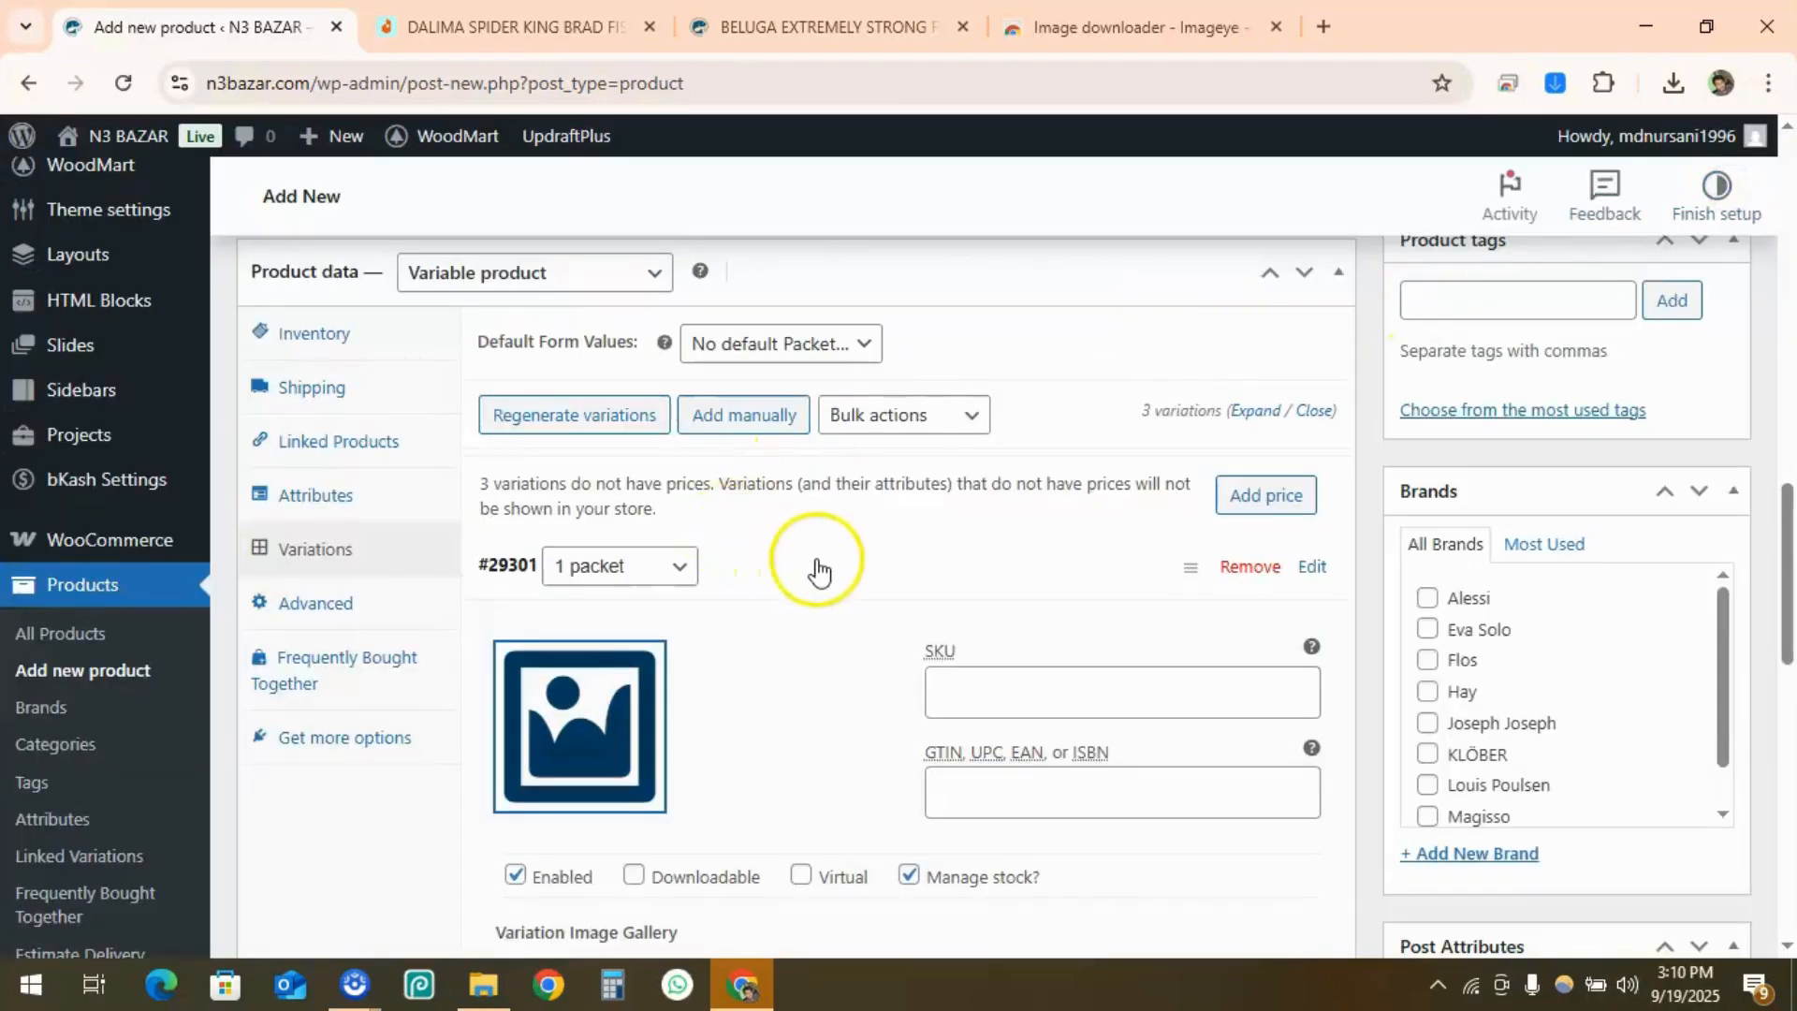
Check the product's Packet attribute and return to the list of packet variations
scroll(833, 602, down, 5)
scroll(795, 646, up, 7)
scroll(805, 665, up, 2)
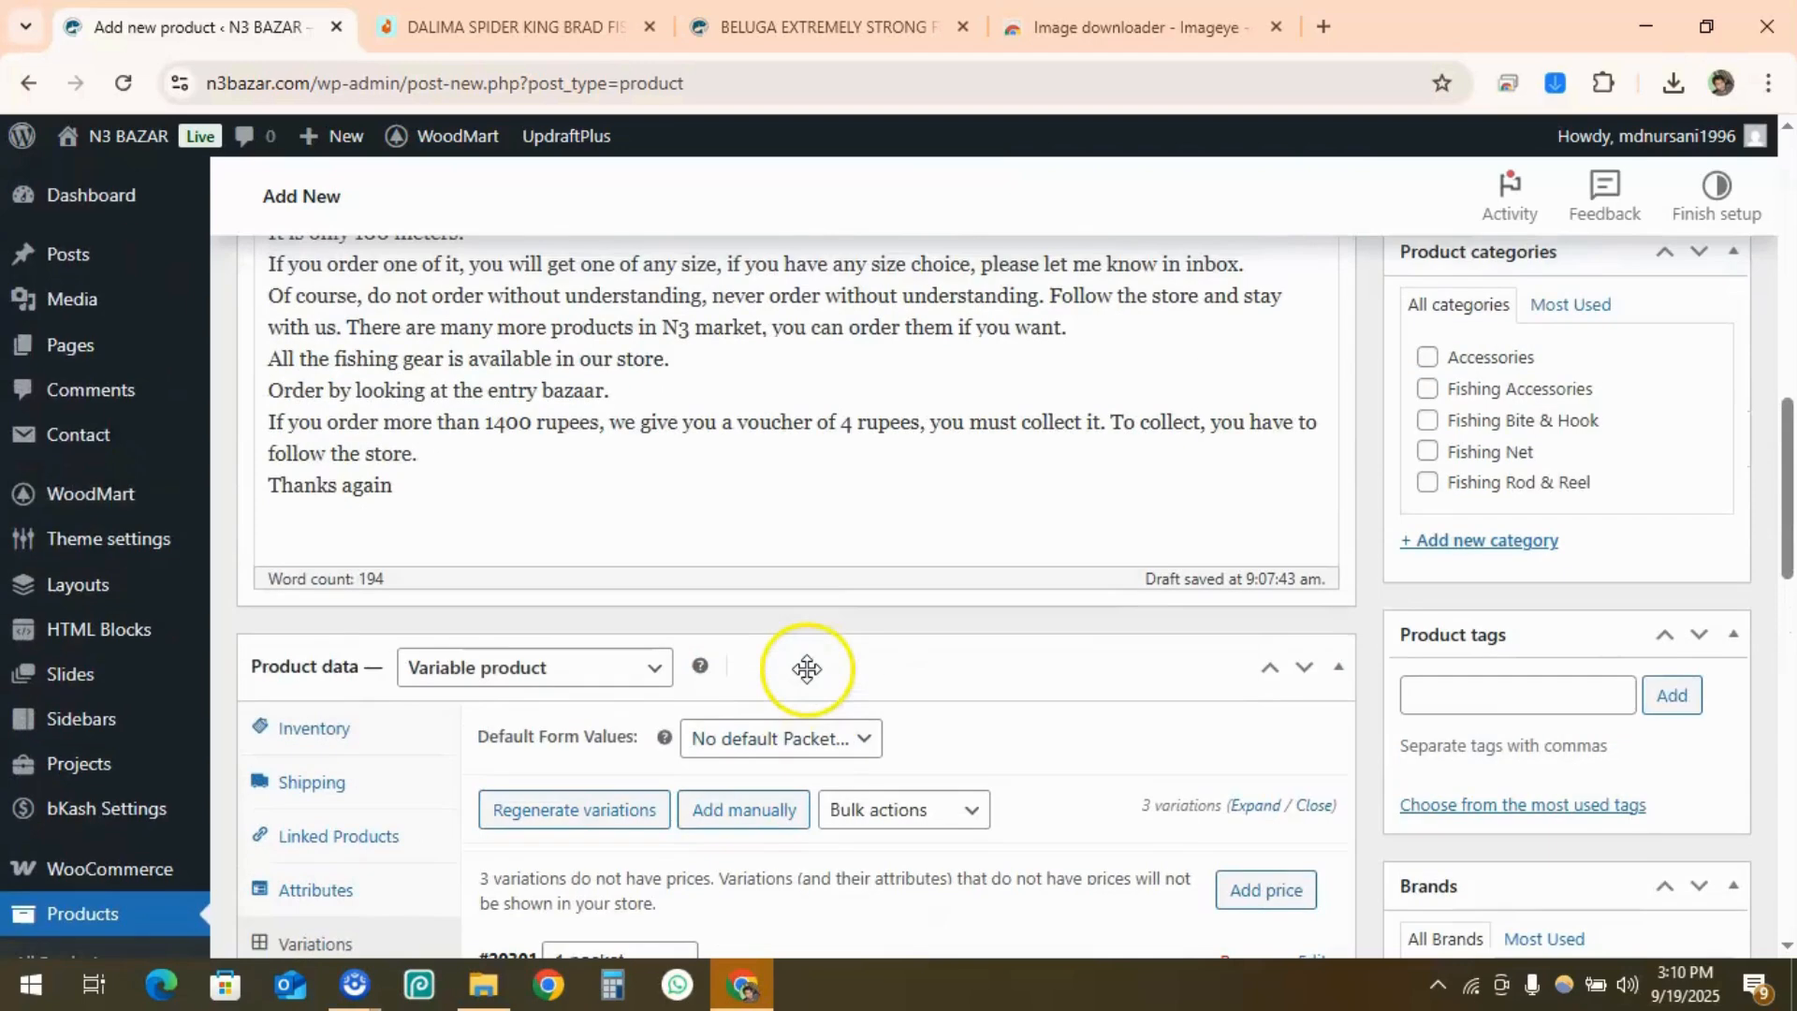
scroll(473, 655, down, 3)
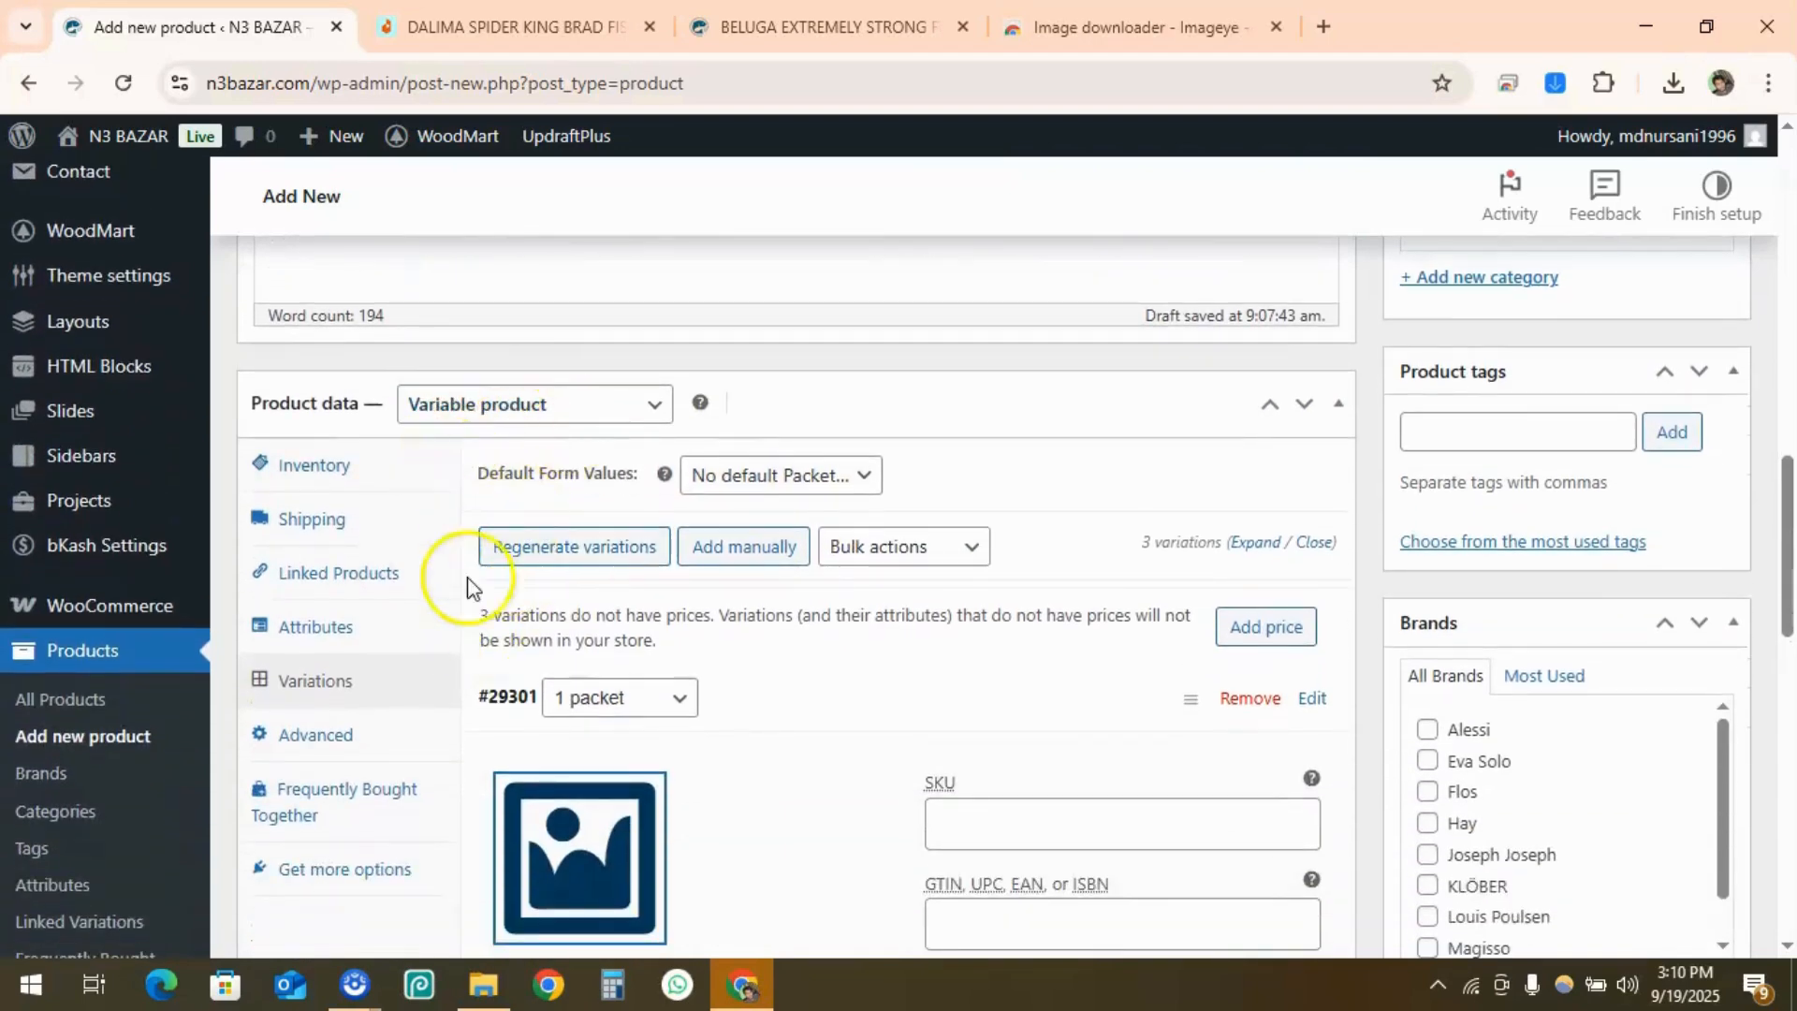
click(328, 636)
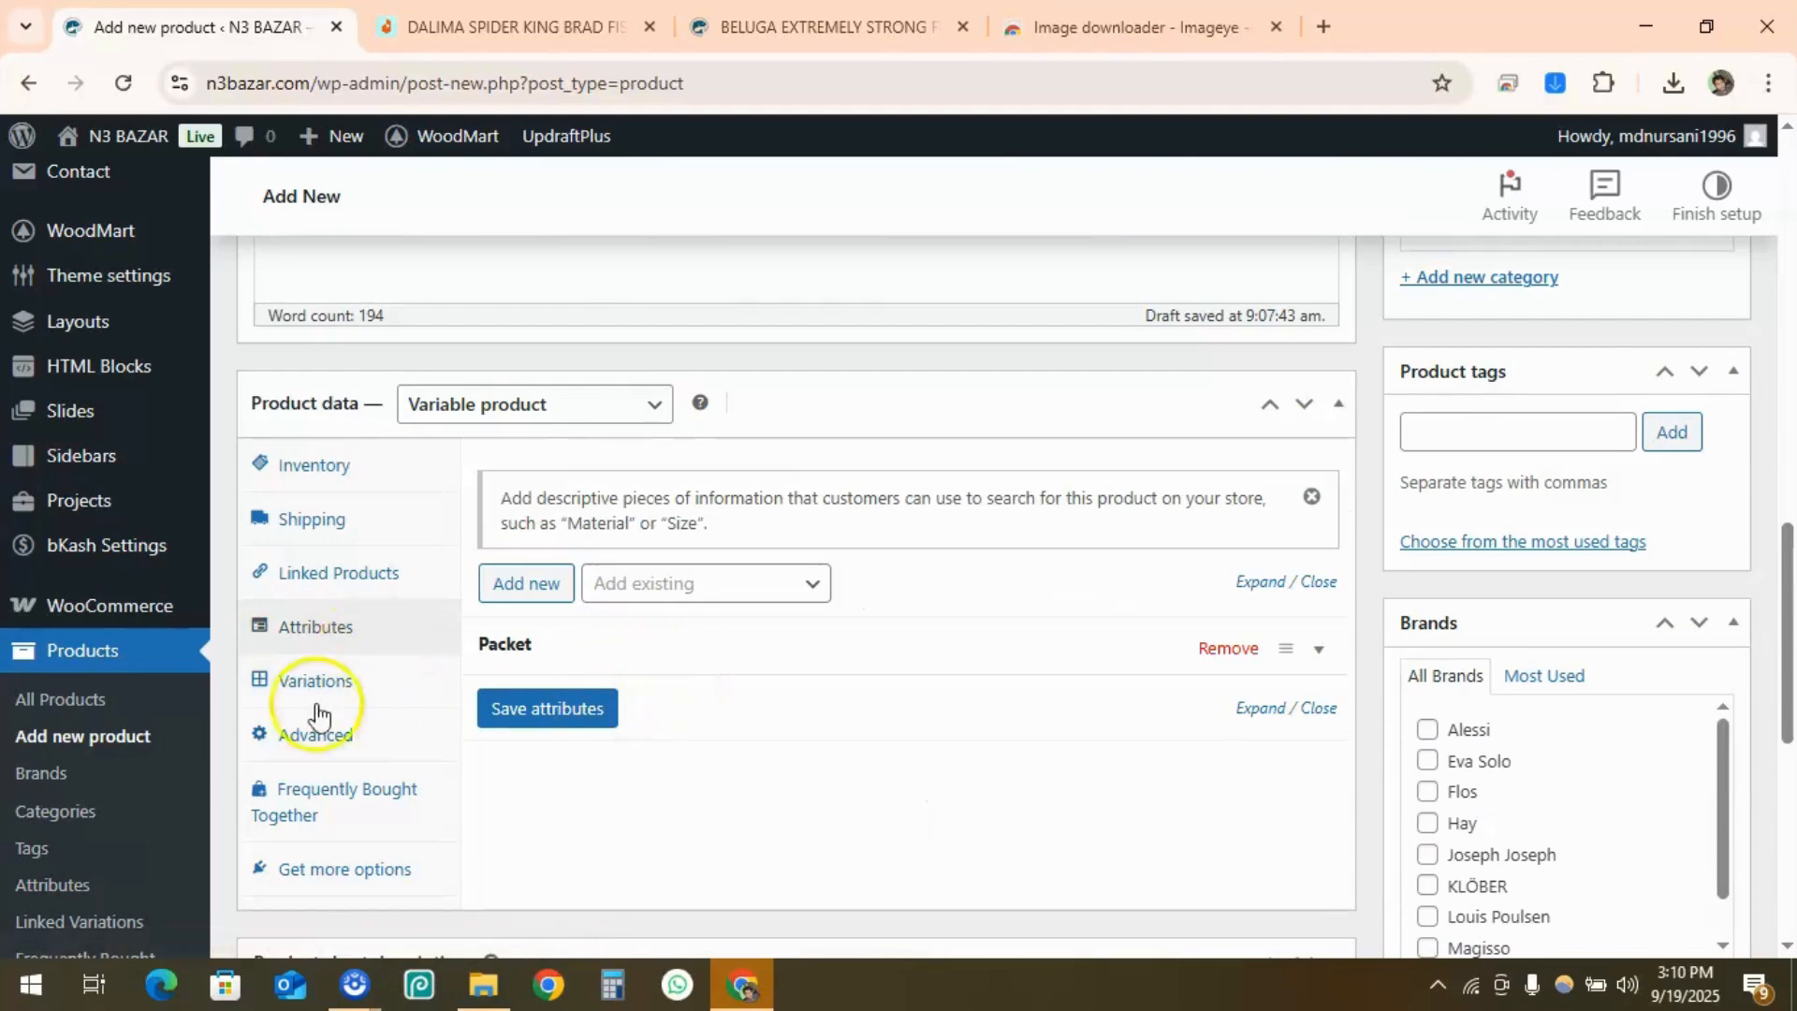
click(302, 681)
click(848, 708)
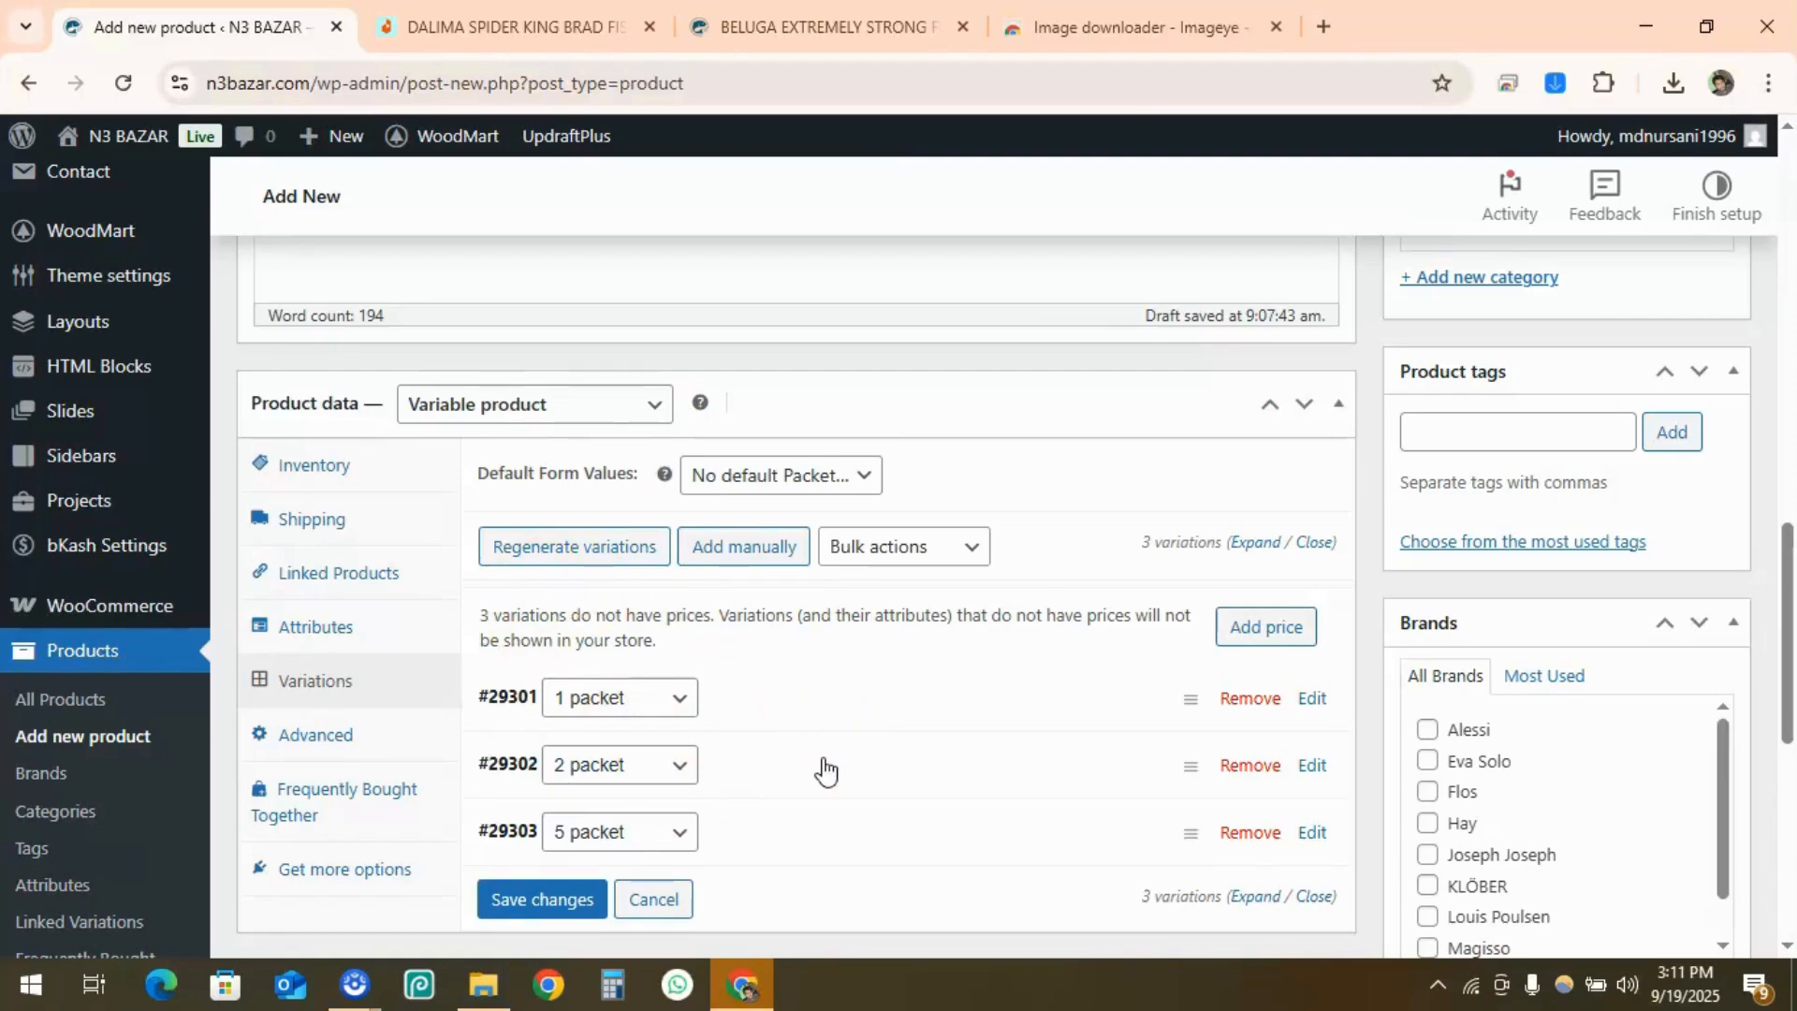
Upload the five Dalima Spider King photos from Downloads and add them to the product gallery
scroll(1557, 733, down, 1)
scroll(706, 566, up, 10)
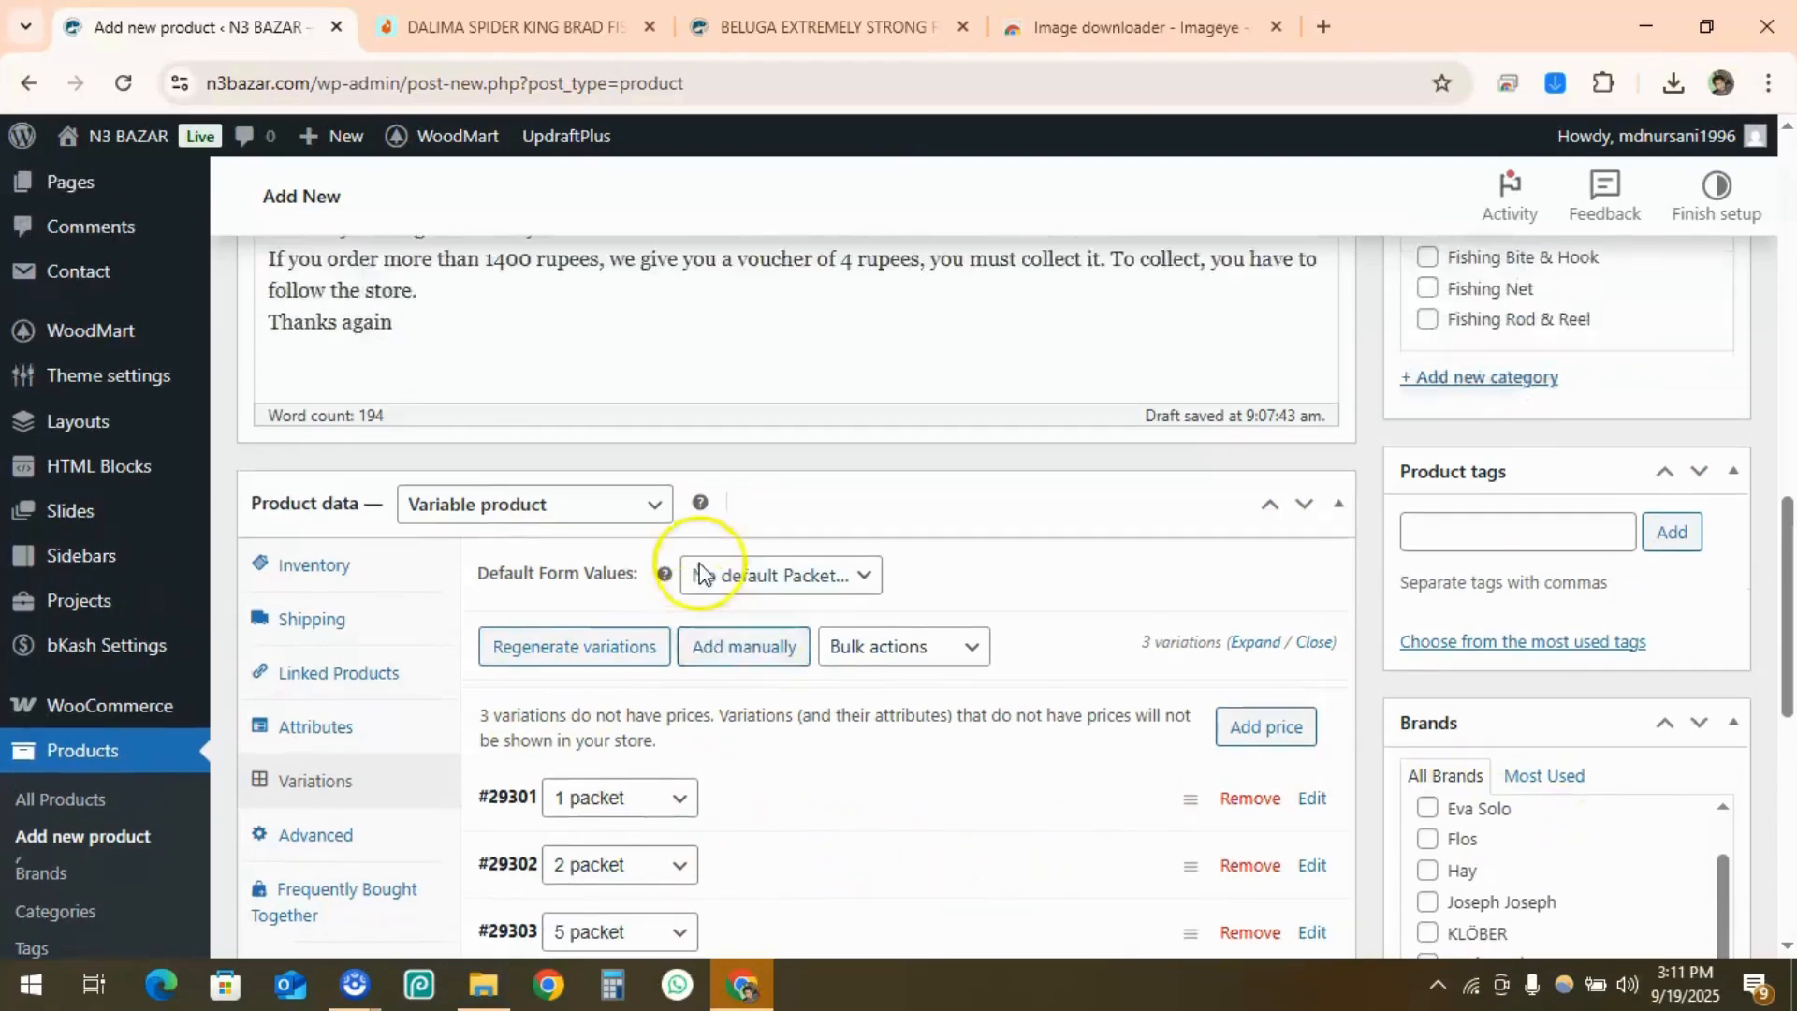
scroll(708, 554, up, 3)
scroll(1468, 478, down, 5)
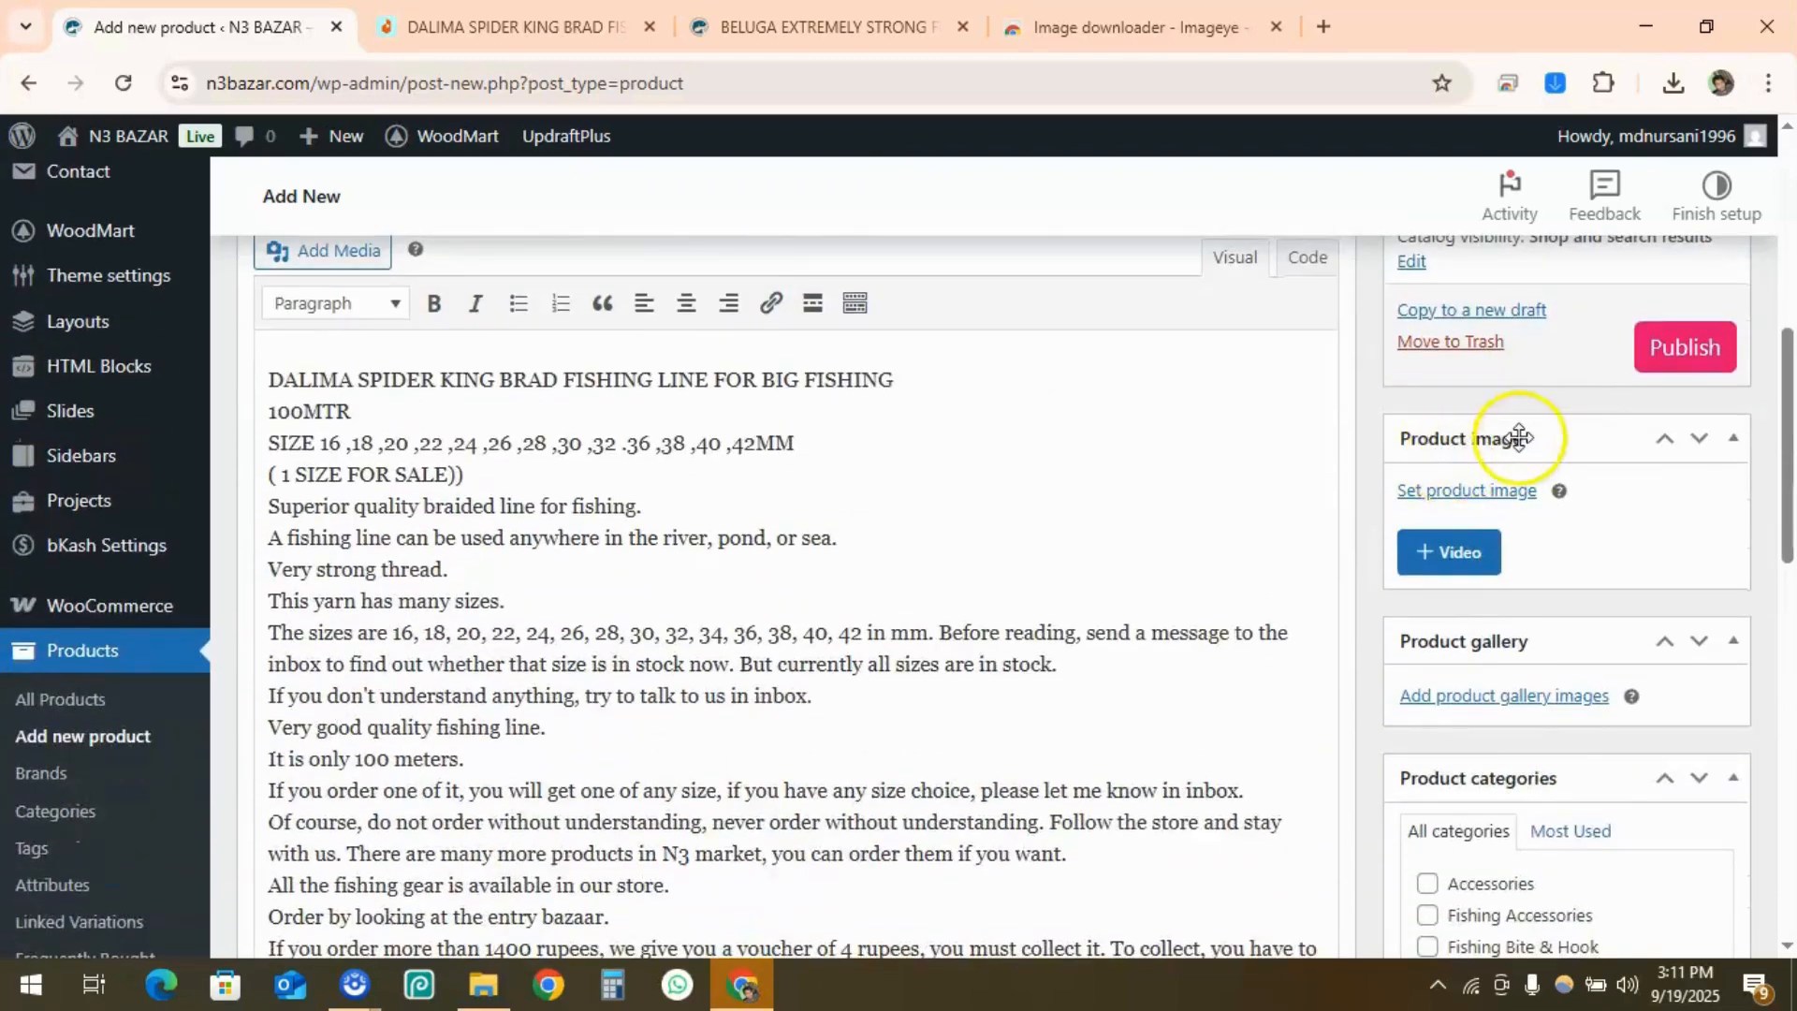
click(1465, 435)
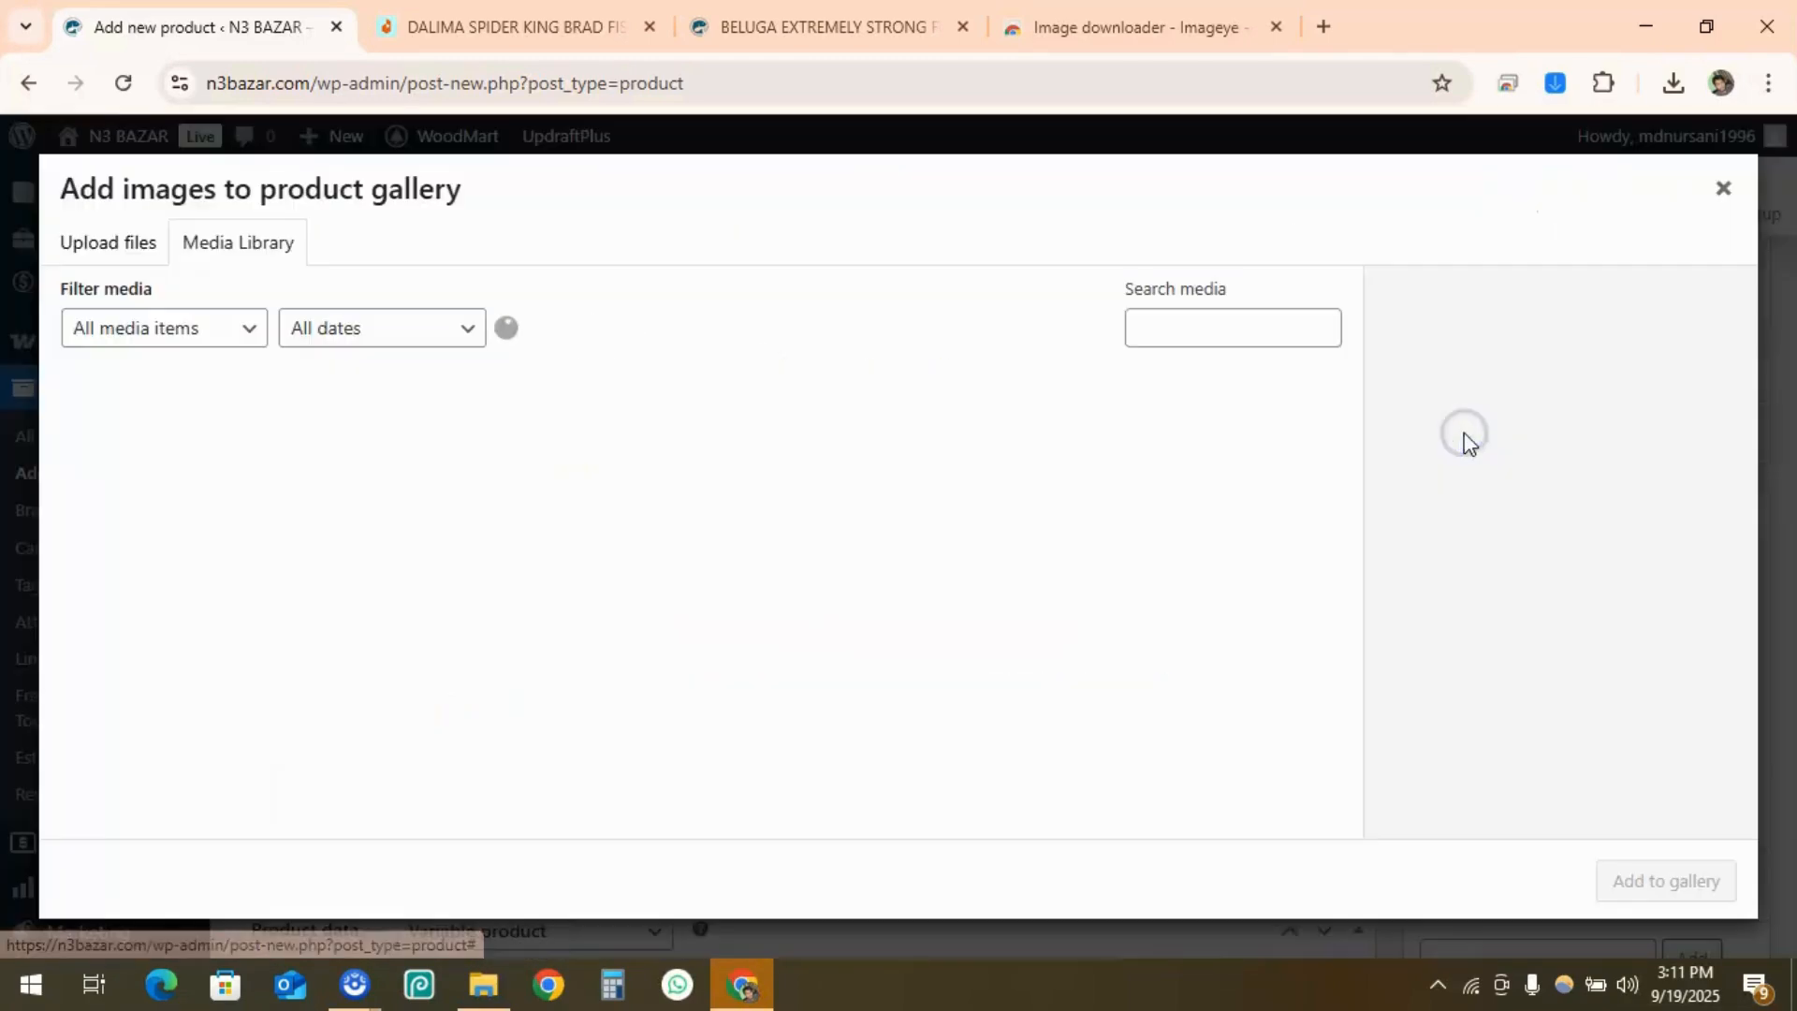
click(94, 272)
click(904, 580)
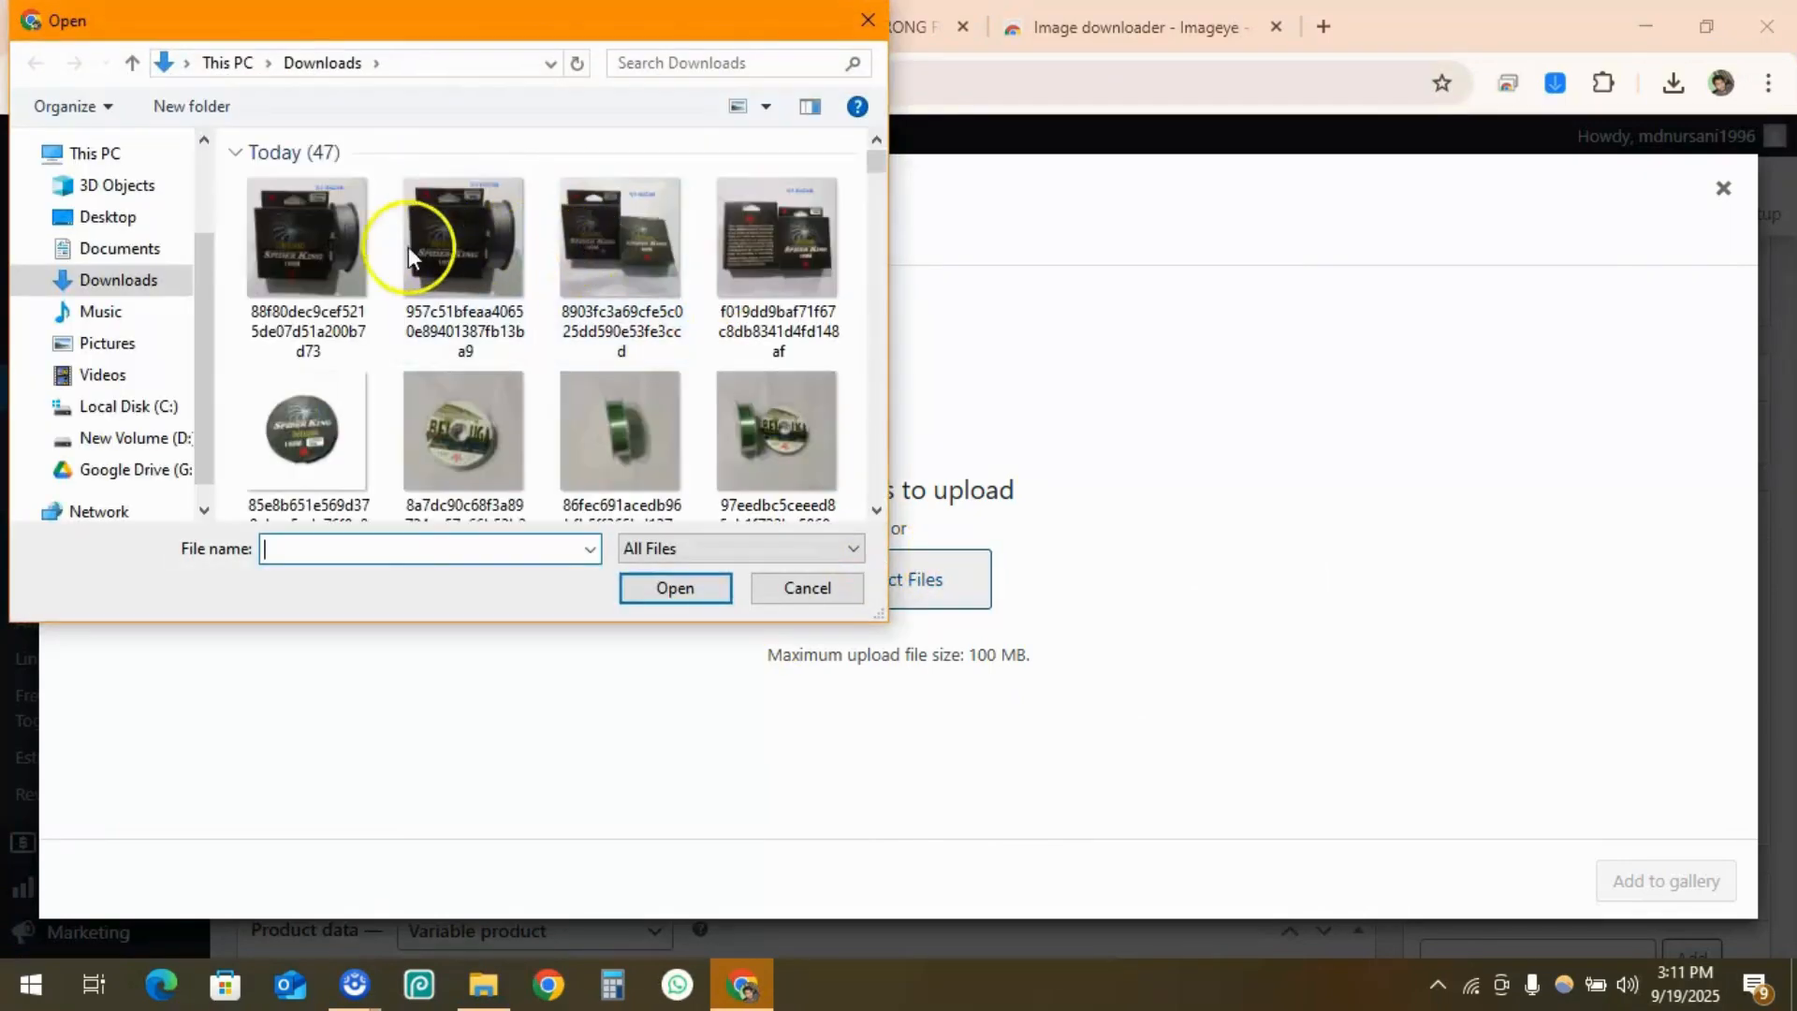
click(304, 292)
shift+click(304, 440)
click(673, 588)
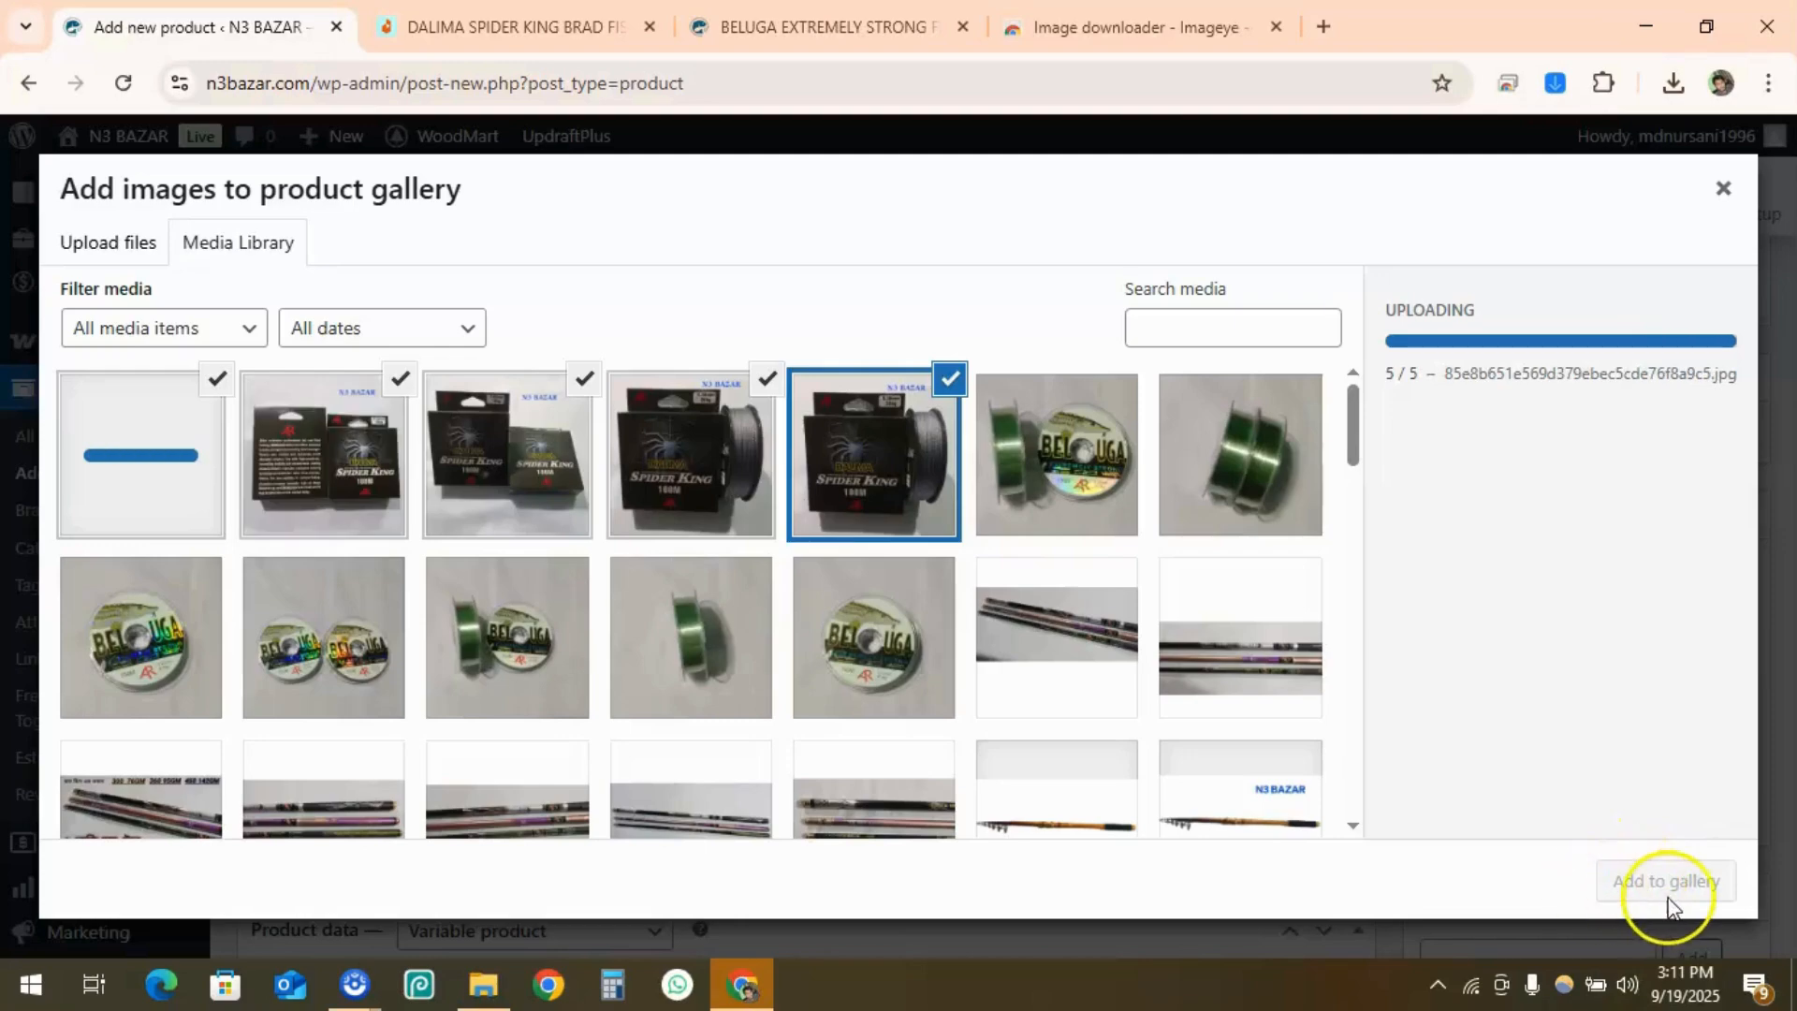
click(1649, 883)
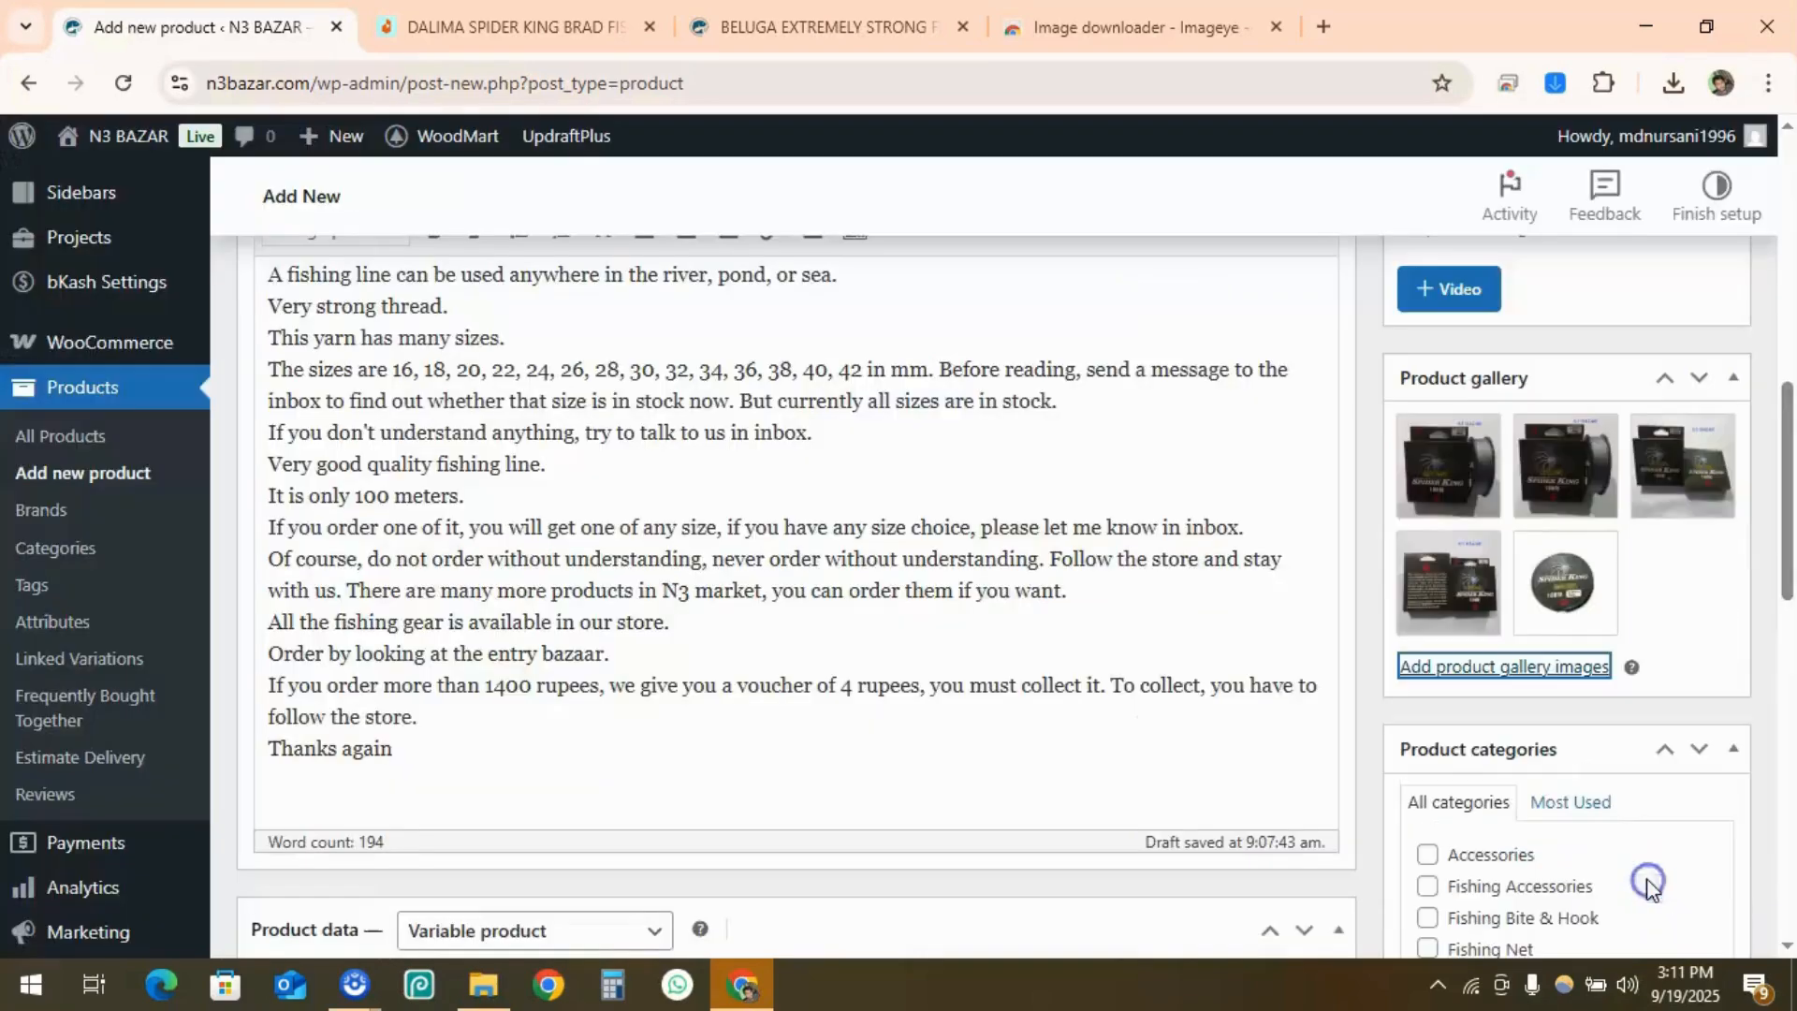
Try twice to set the Spider King box-and-spool photo 957c51bfeaa40650e89401387fb13ba9.jpg as the product image
scroll(1494, 667, up, 3)
click(1436, 490)
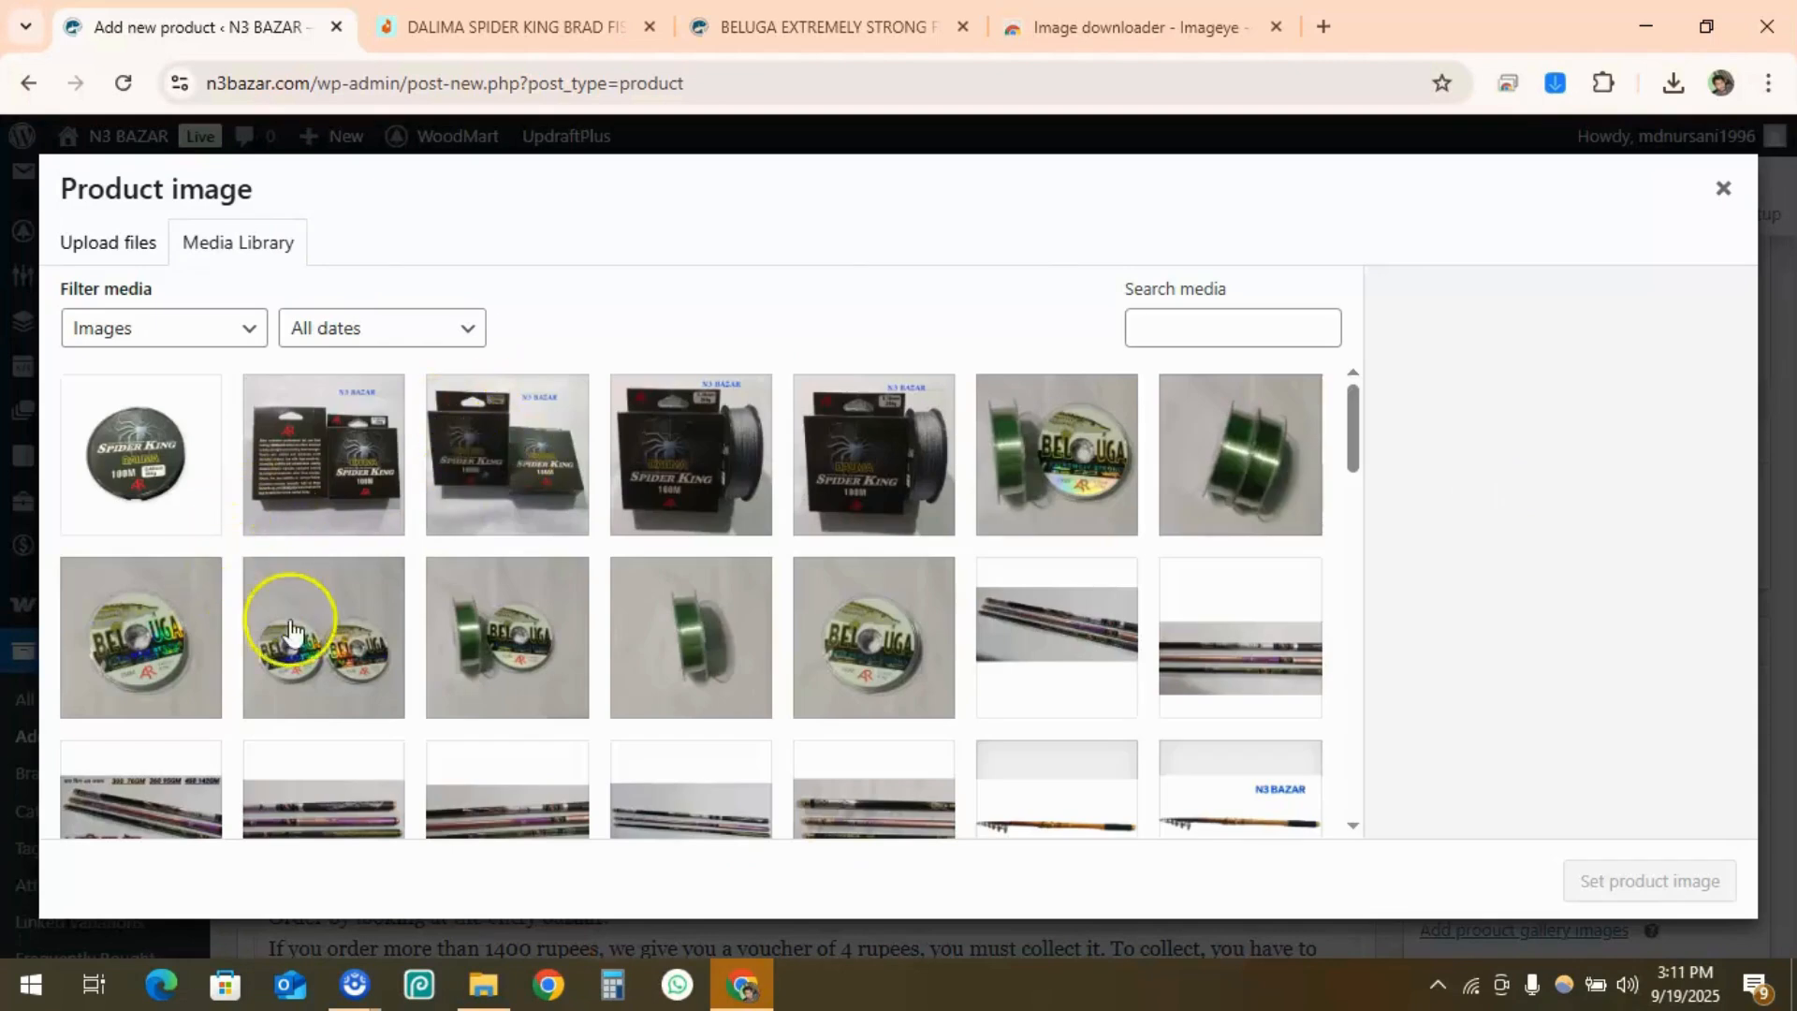
click(713, 498)
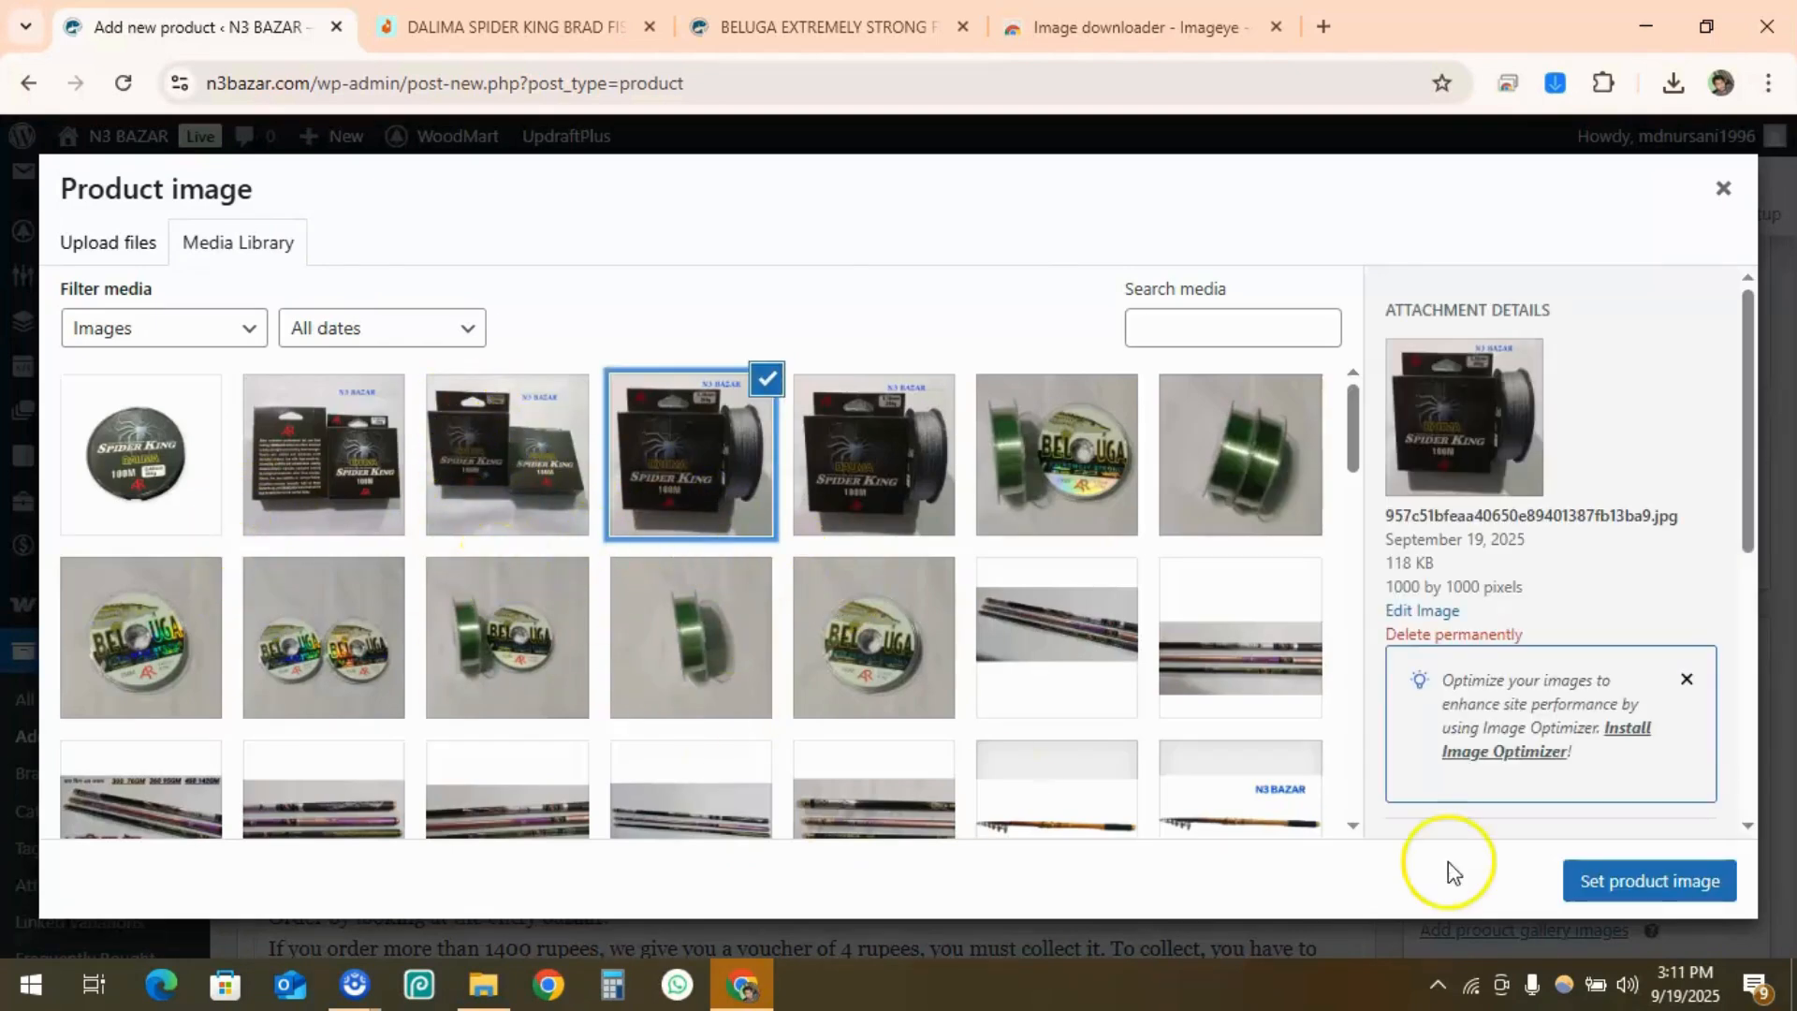
click(1675, 879)
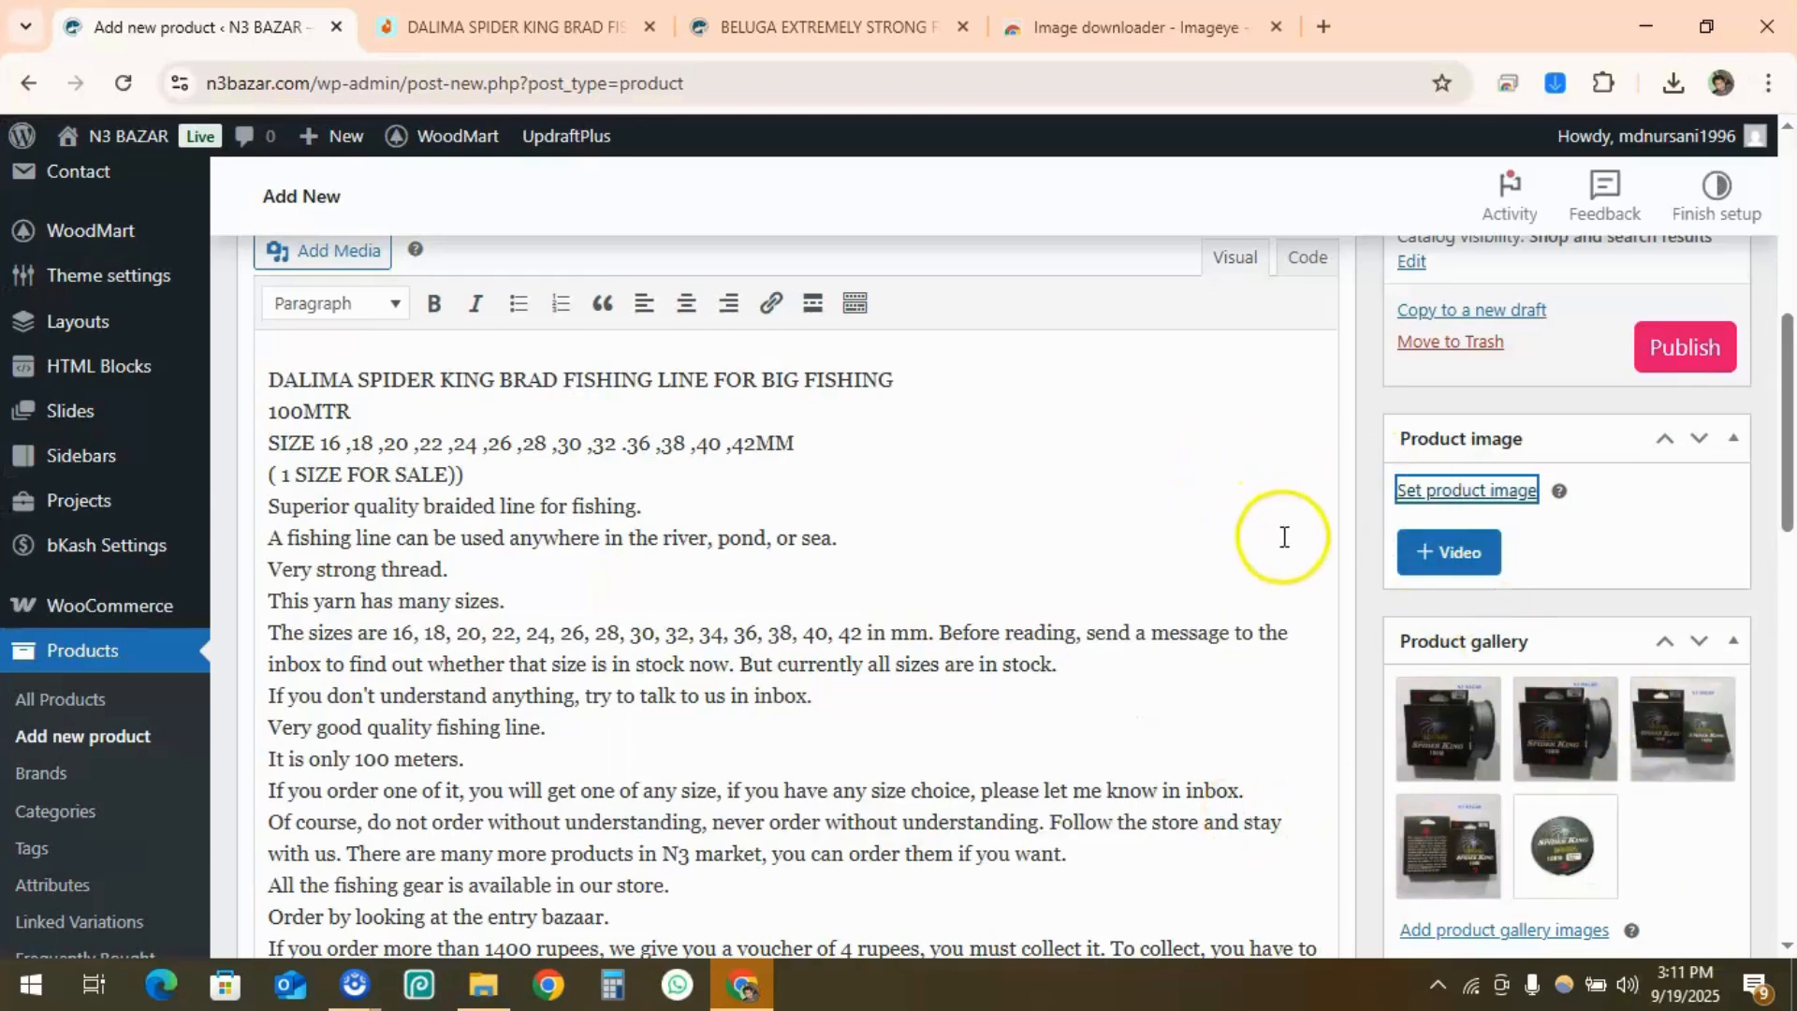
scroll(1433, 510, down, 3)
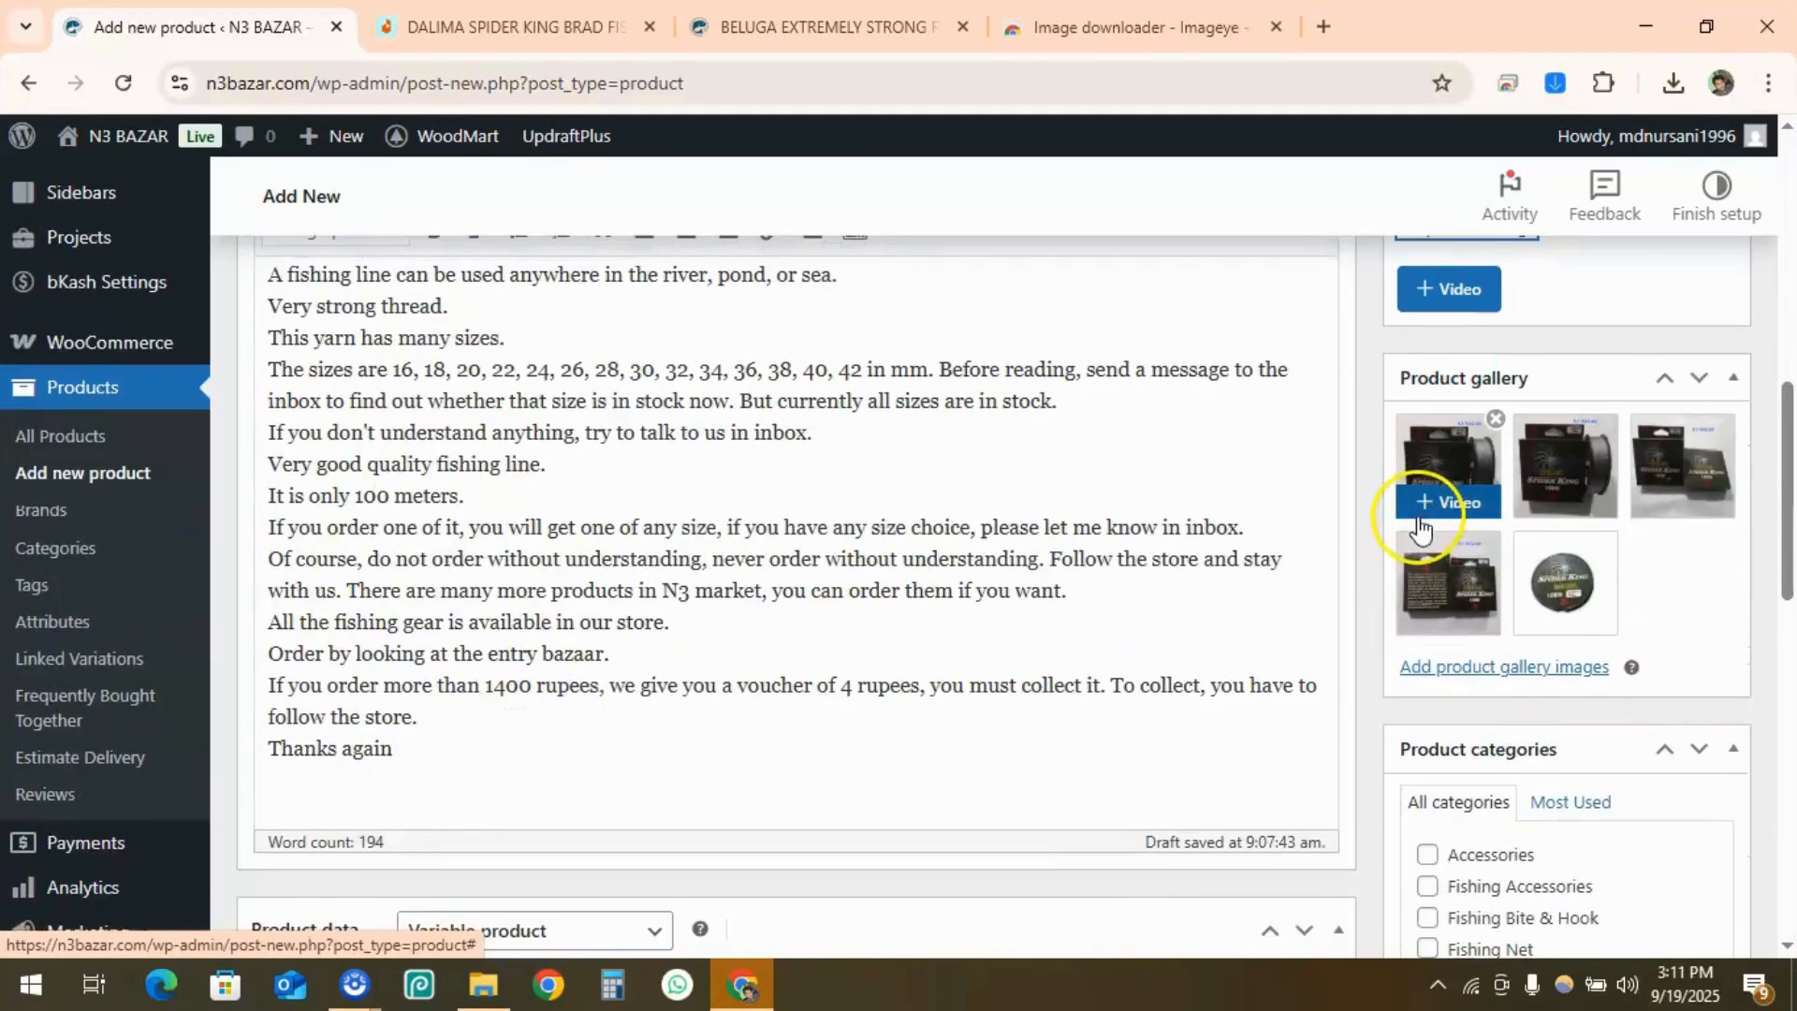
scroll(1415, 524, up, 7)
scroll(1412, 655, down, 2)
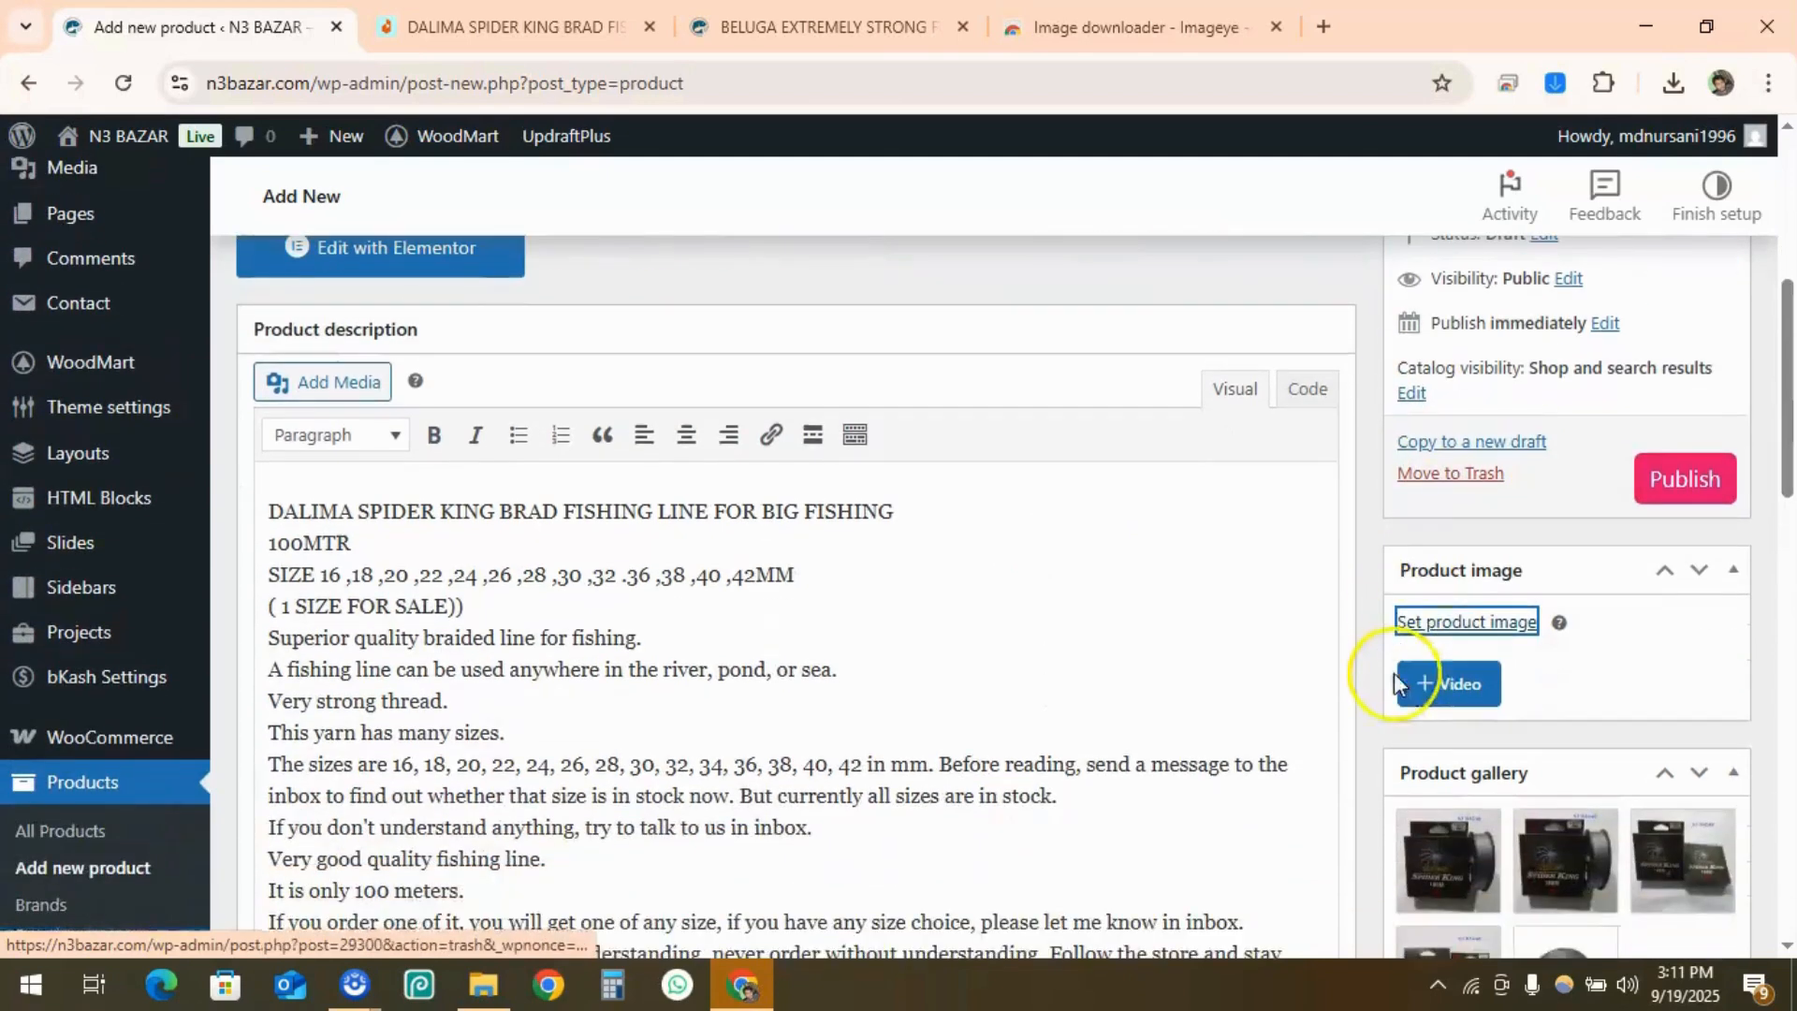
click(1439, 625)
click(1624, 879)
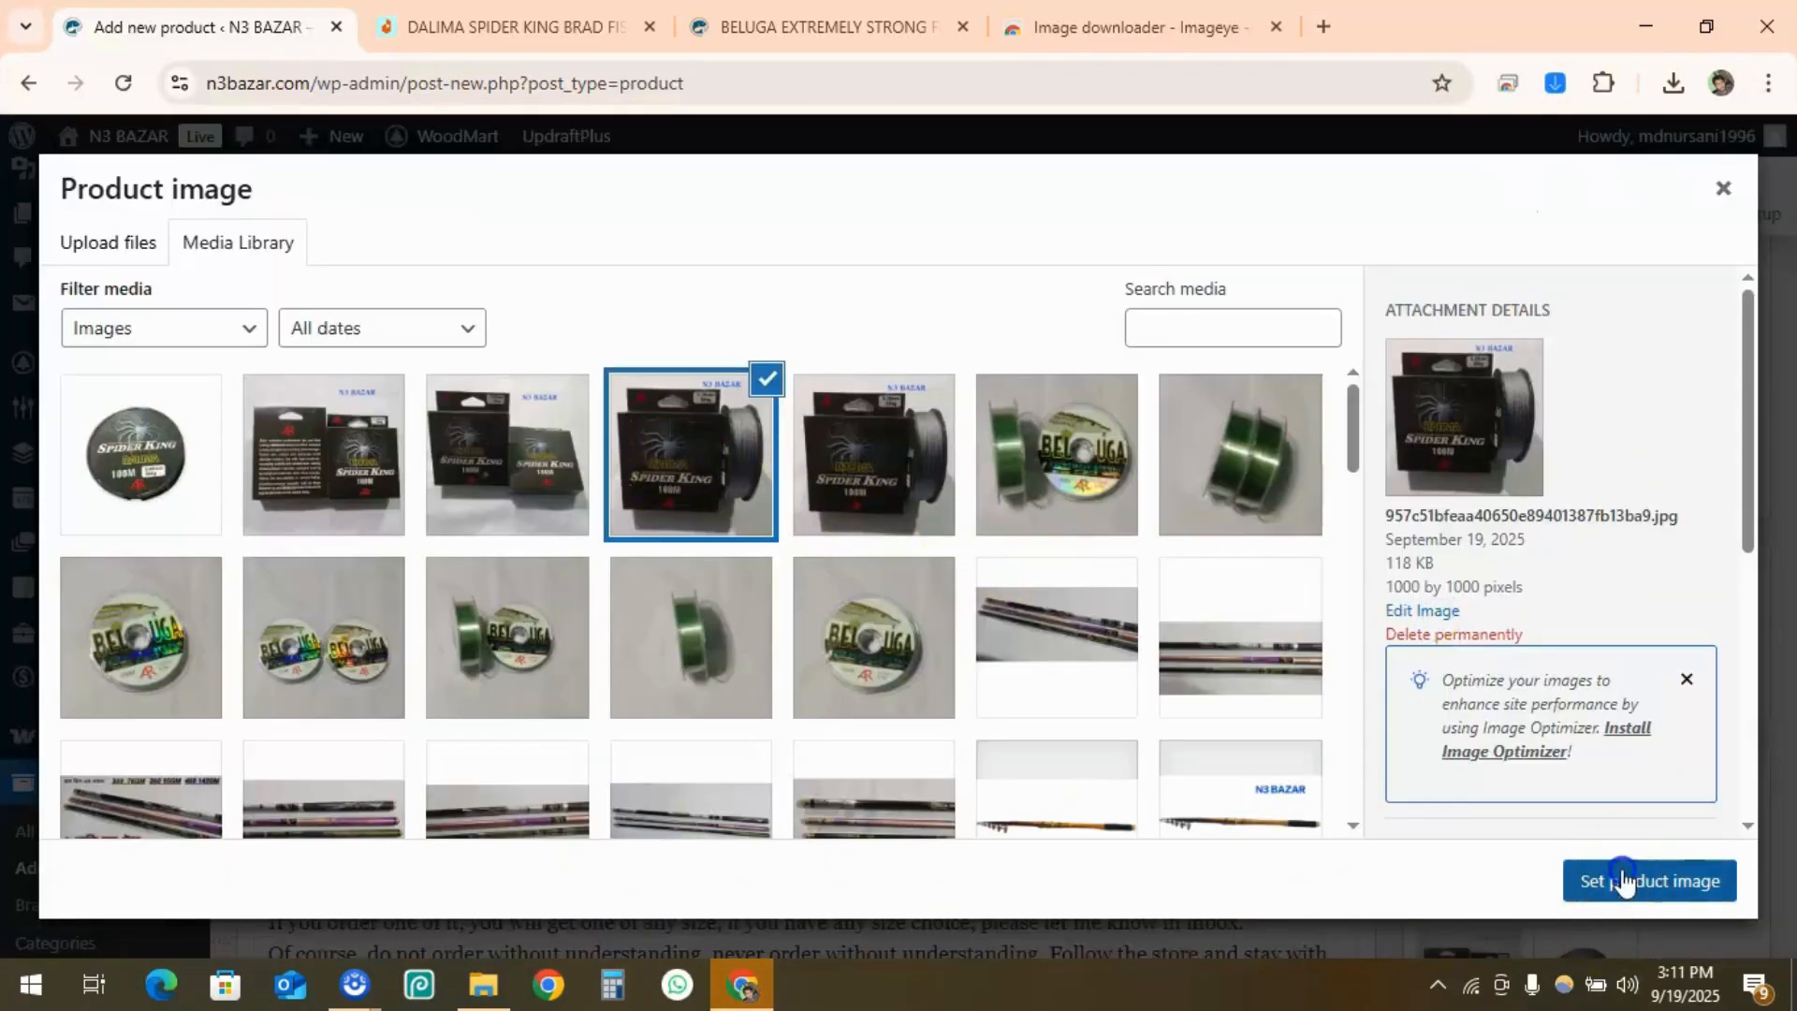
scroll(1423, 610, down, 5)
scroll(1420, 618, up, 4)
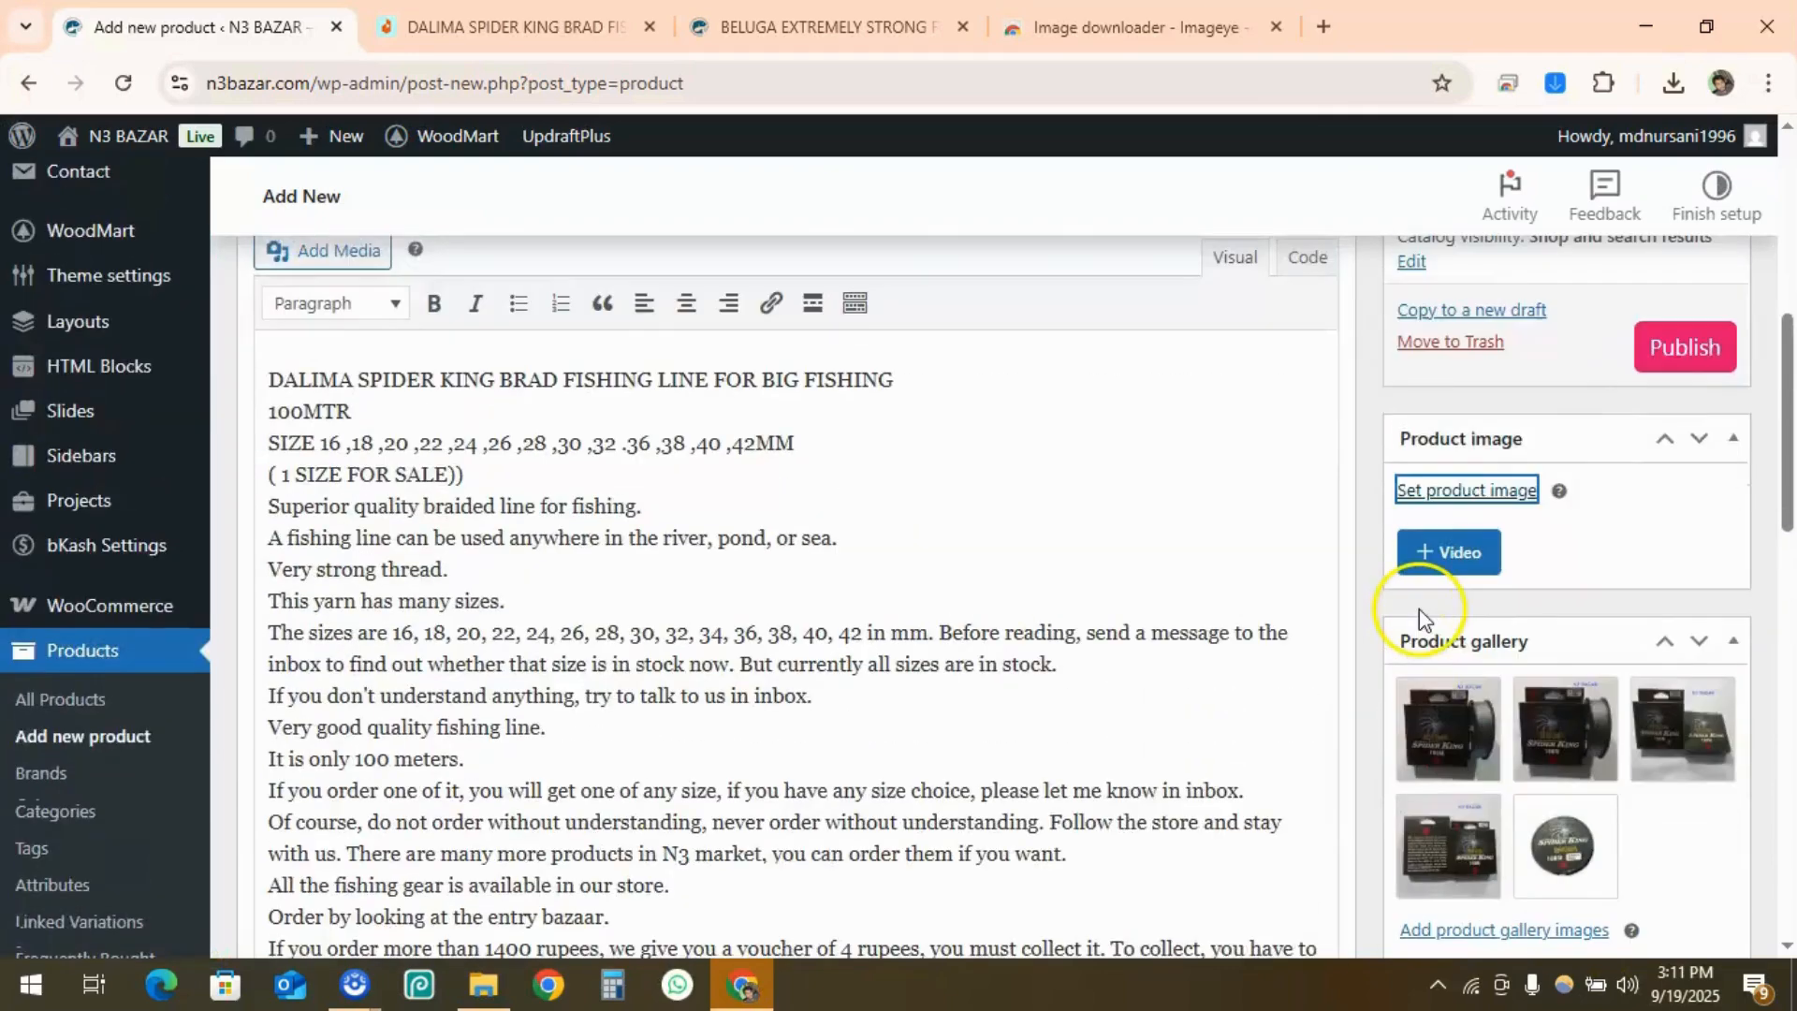
Assign the product to the Fishing Rod & Reel category and add the tag Reel
scroll(1420, 617, down, 7)
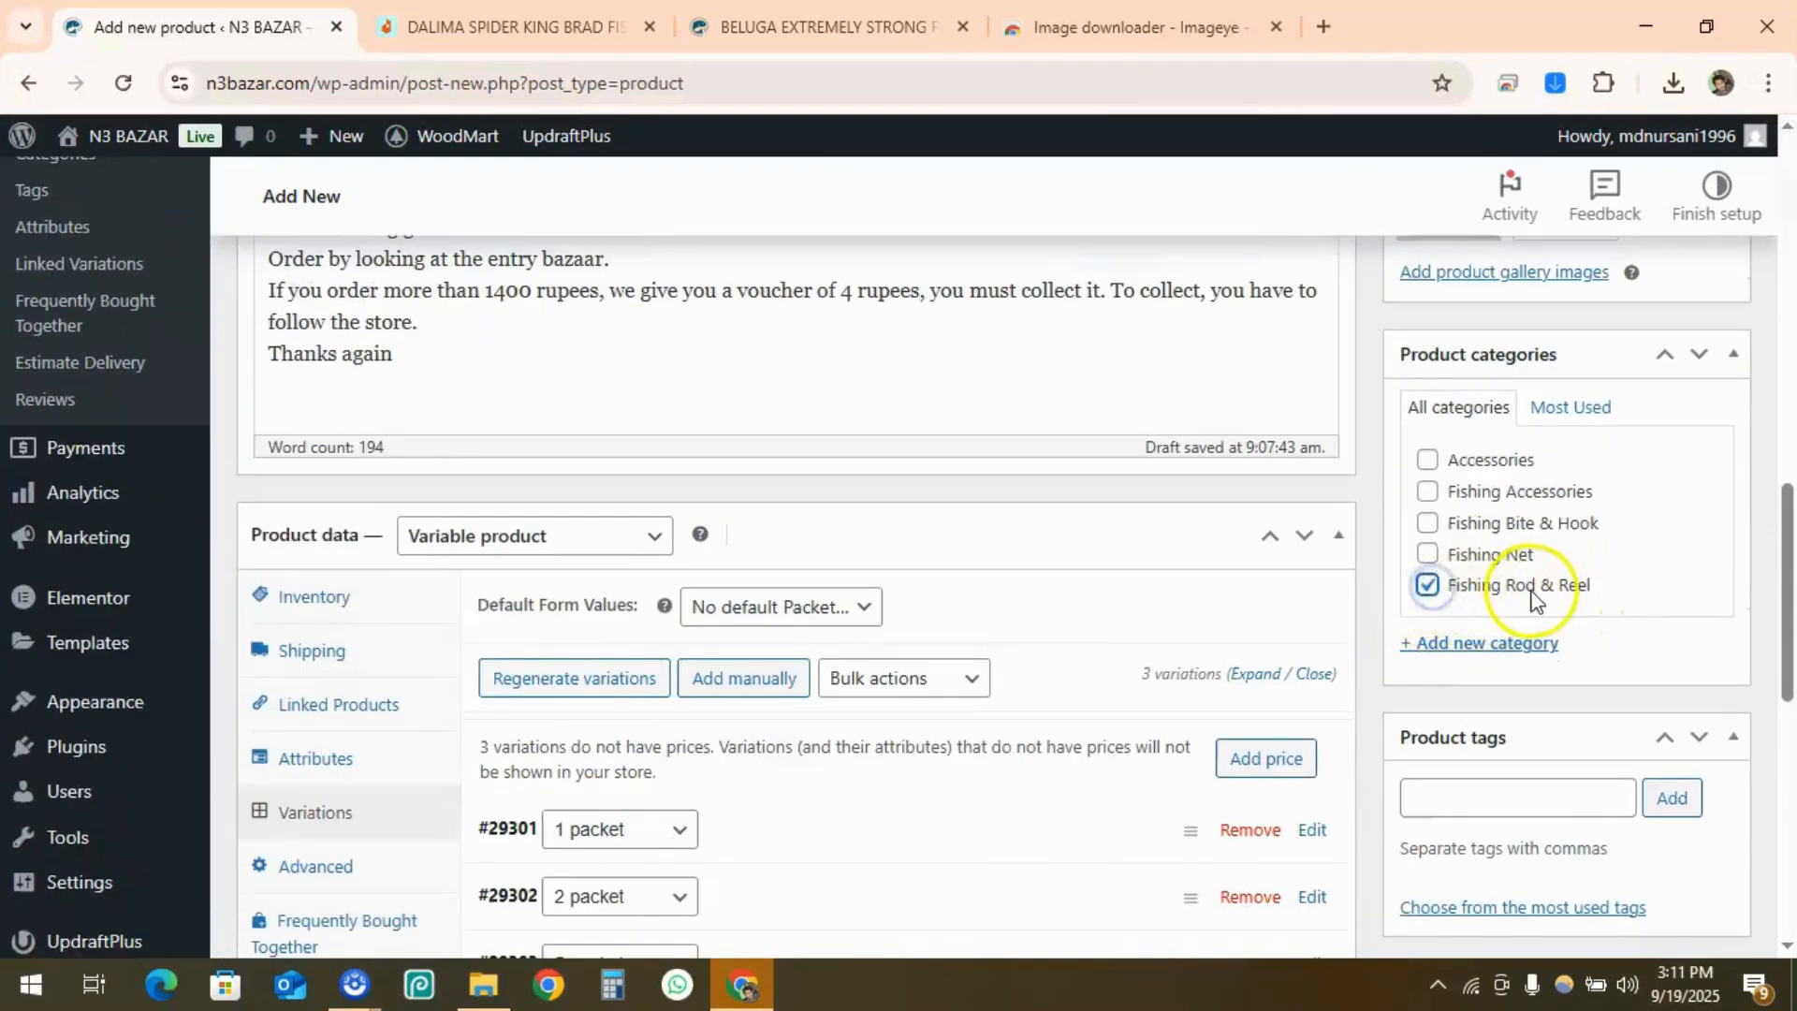
scroll(1460, 590, down, 3)
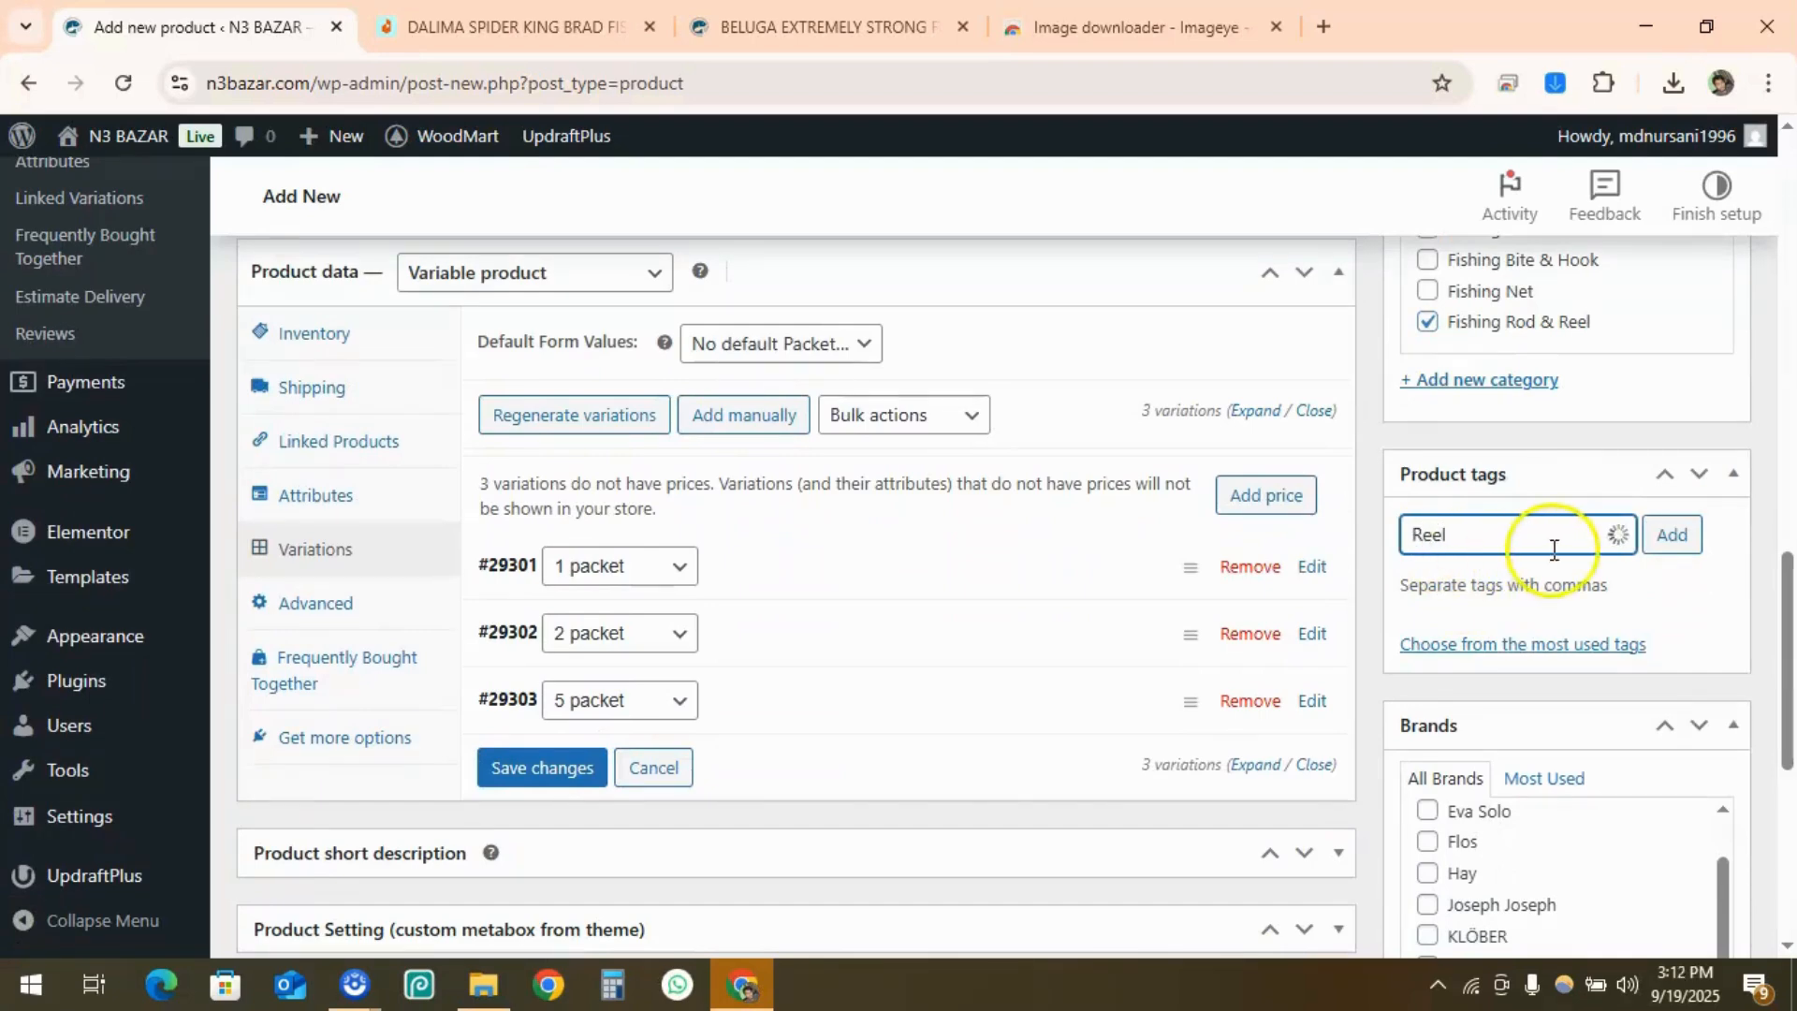
click(1671, 535)
scroll(1621, 622, down, 4)
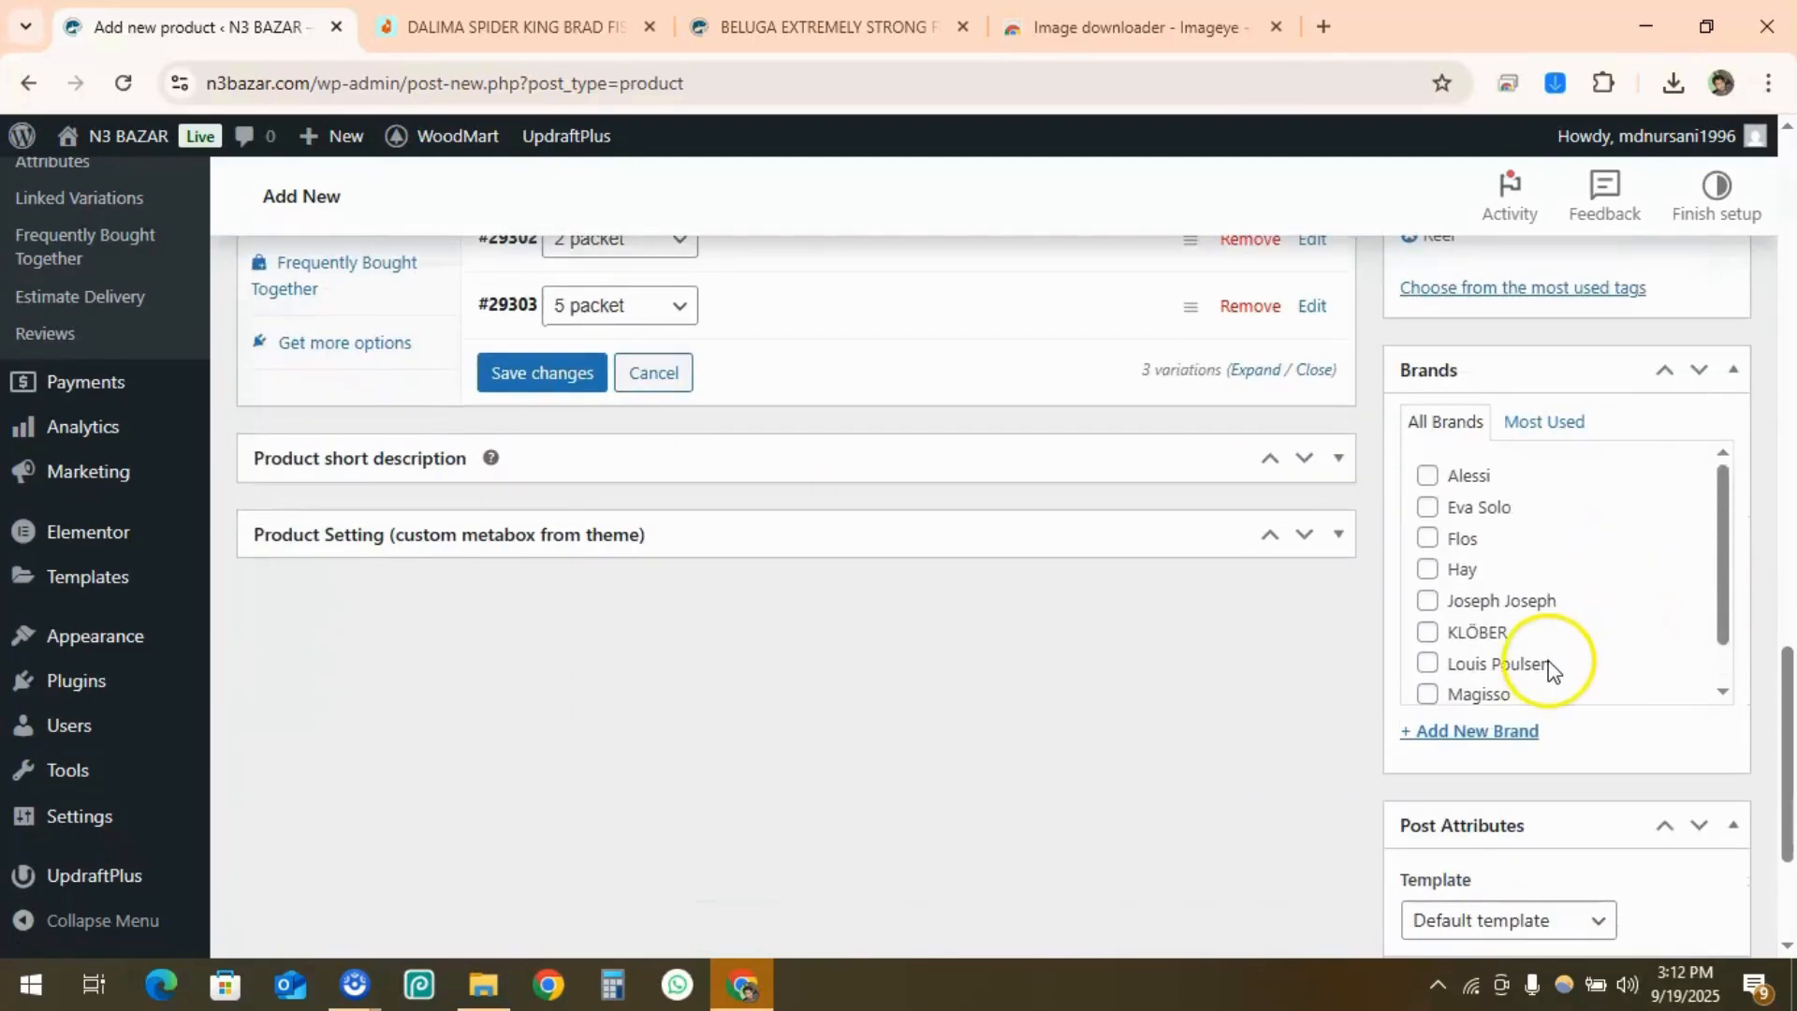
Try to set the other Spider King box-and-spool photo as the product image
scroll(1151, 525, up, 15)
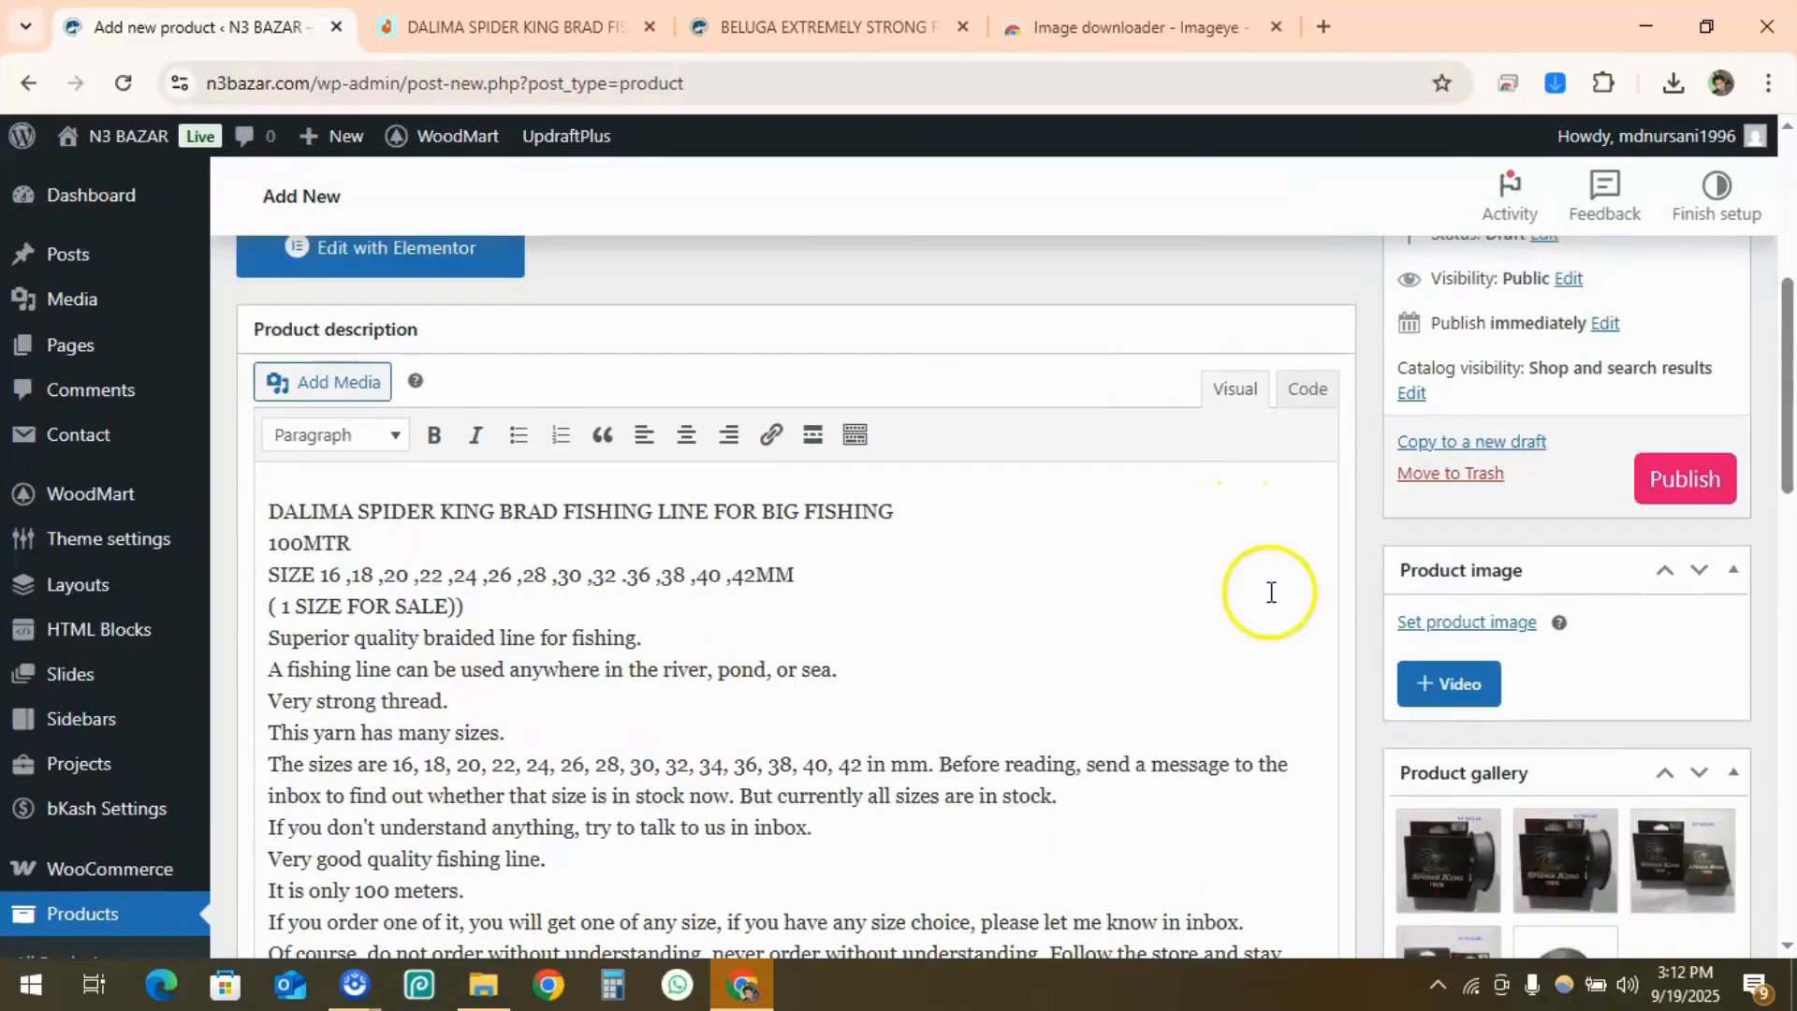
click(1466, 622)
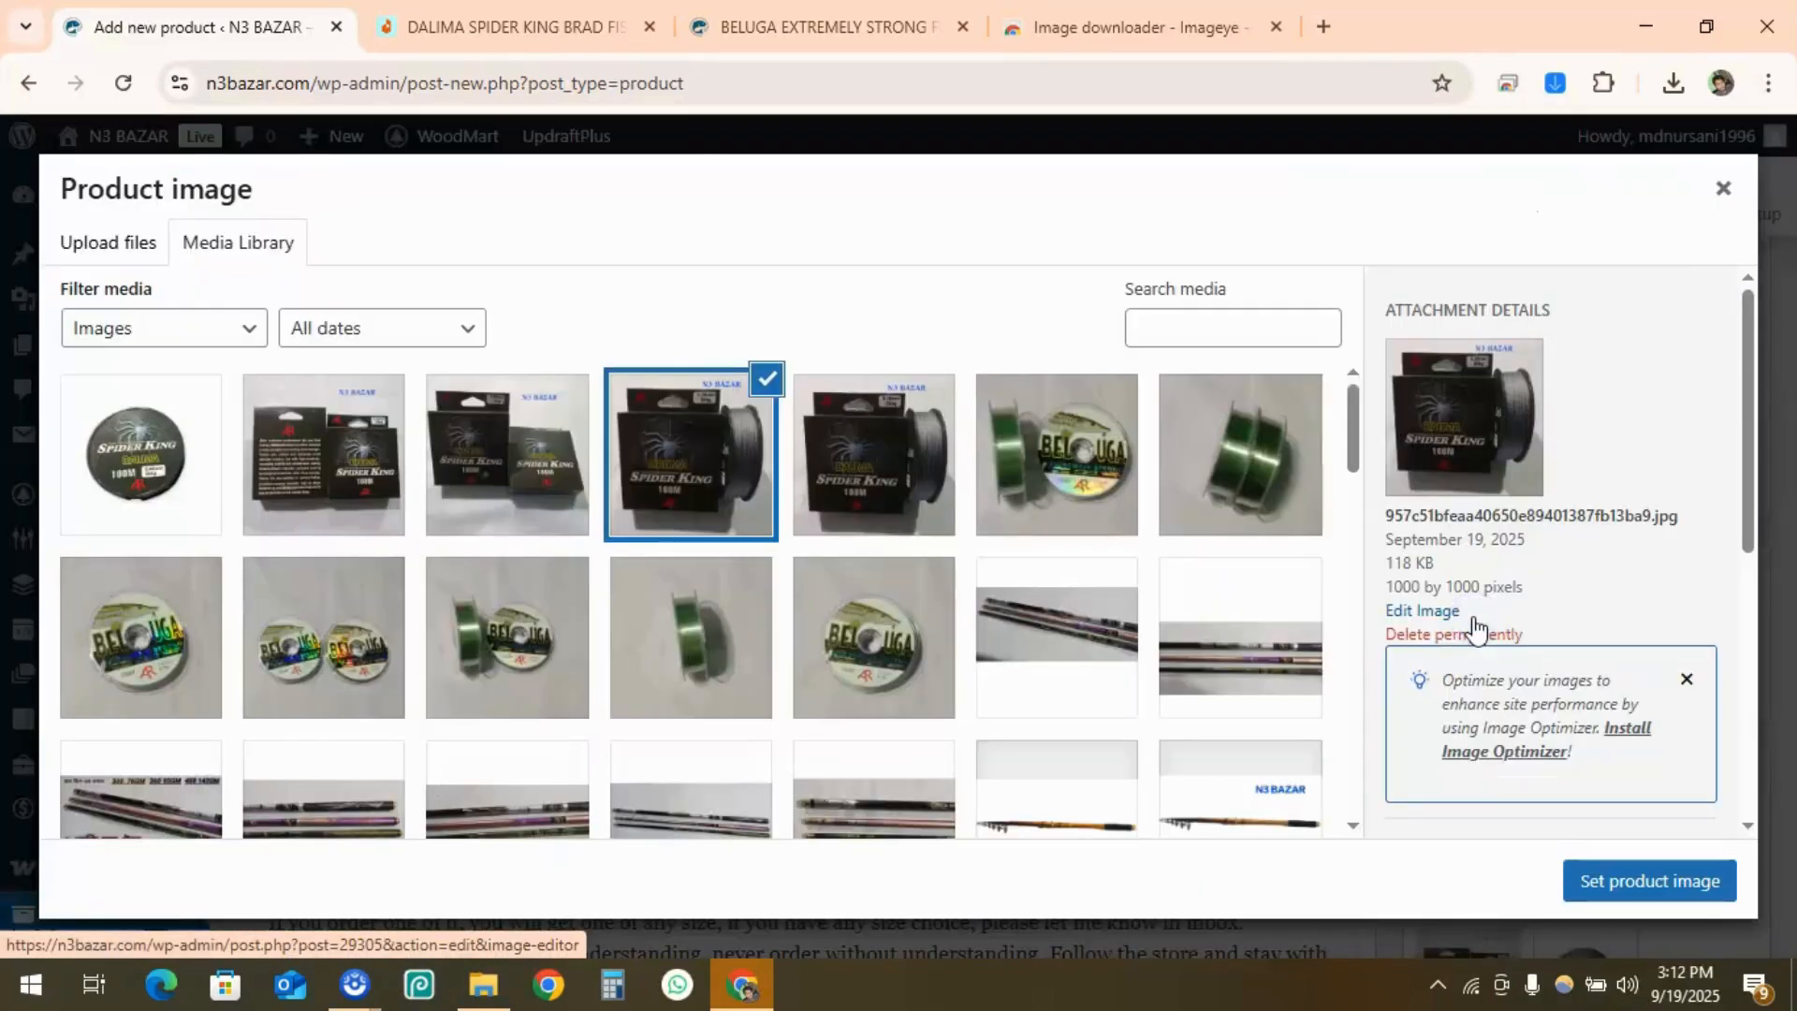
click(814, 496)
click(1647, 880)
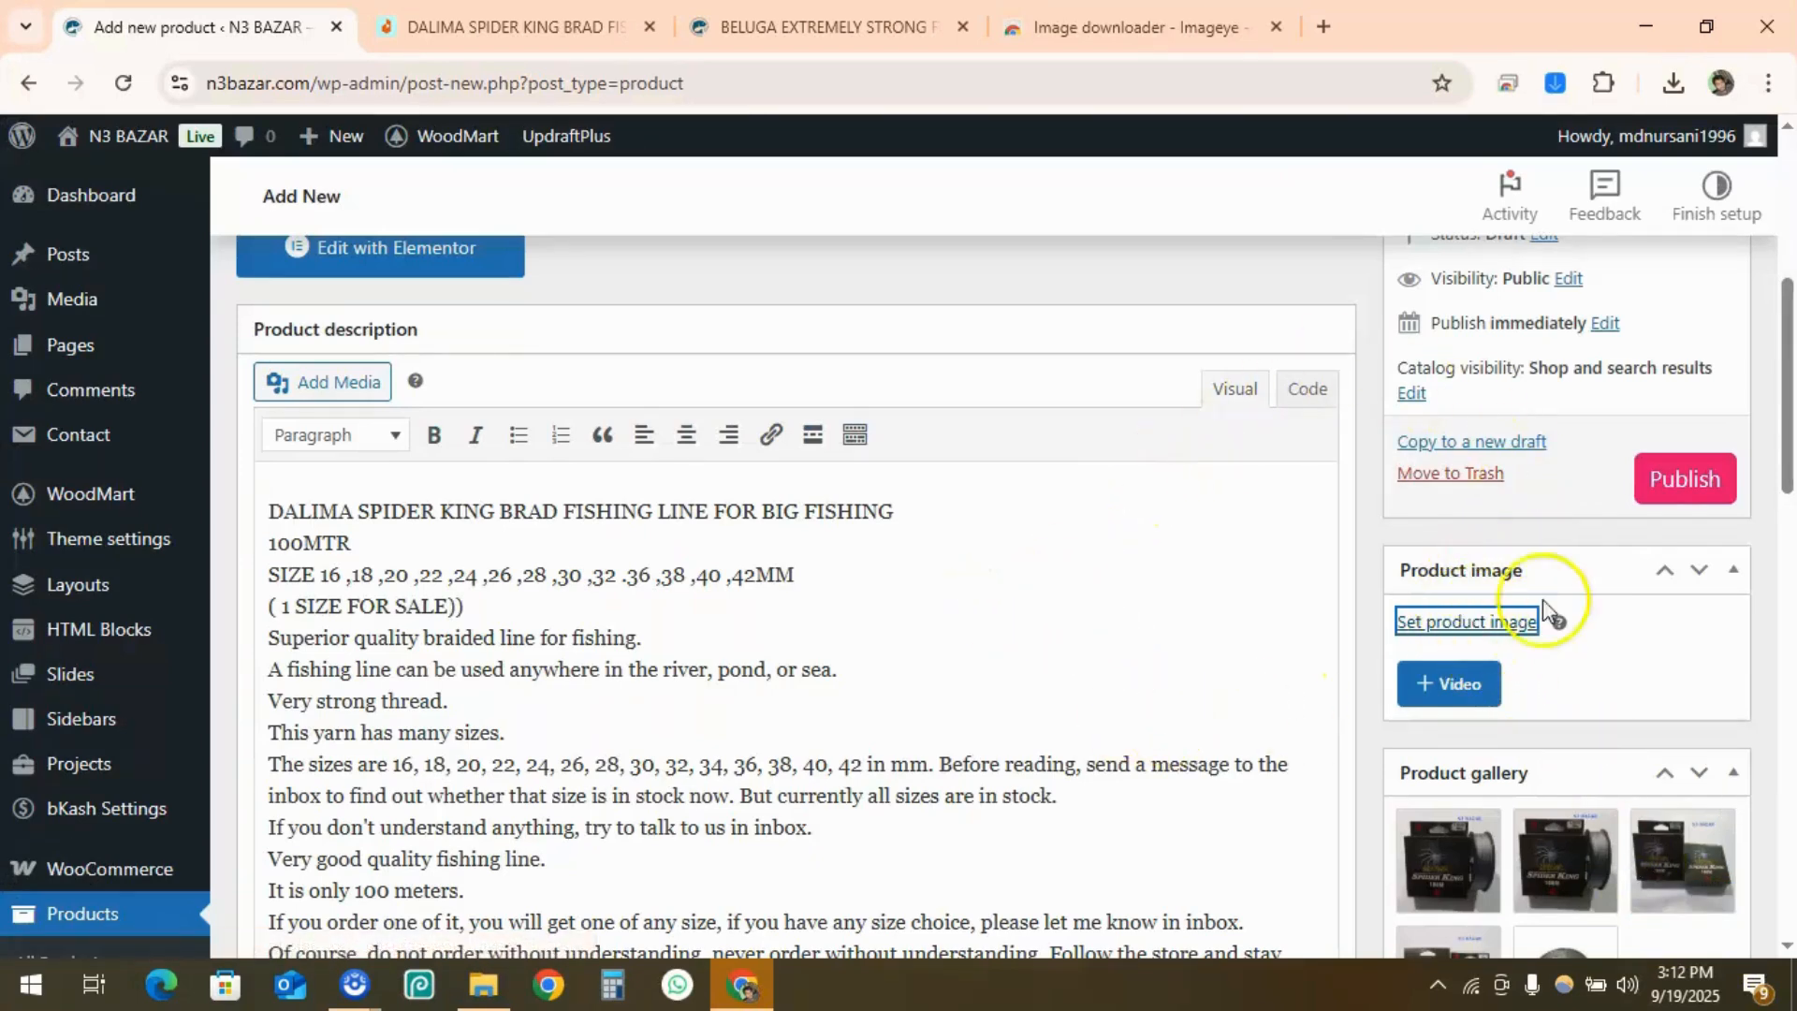
Publish the Dalima Spider King variable product
click(1685, 498)
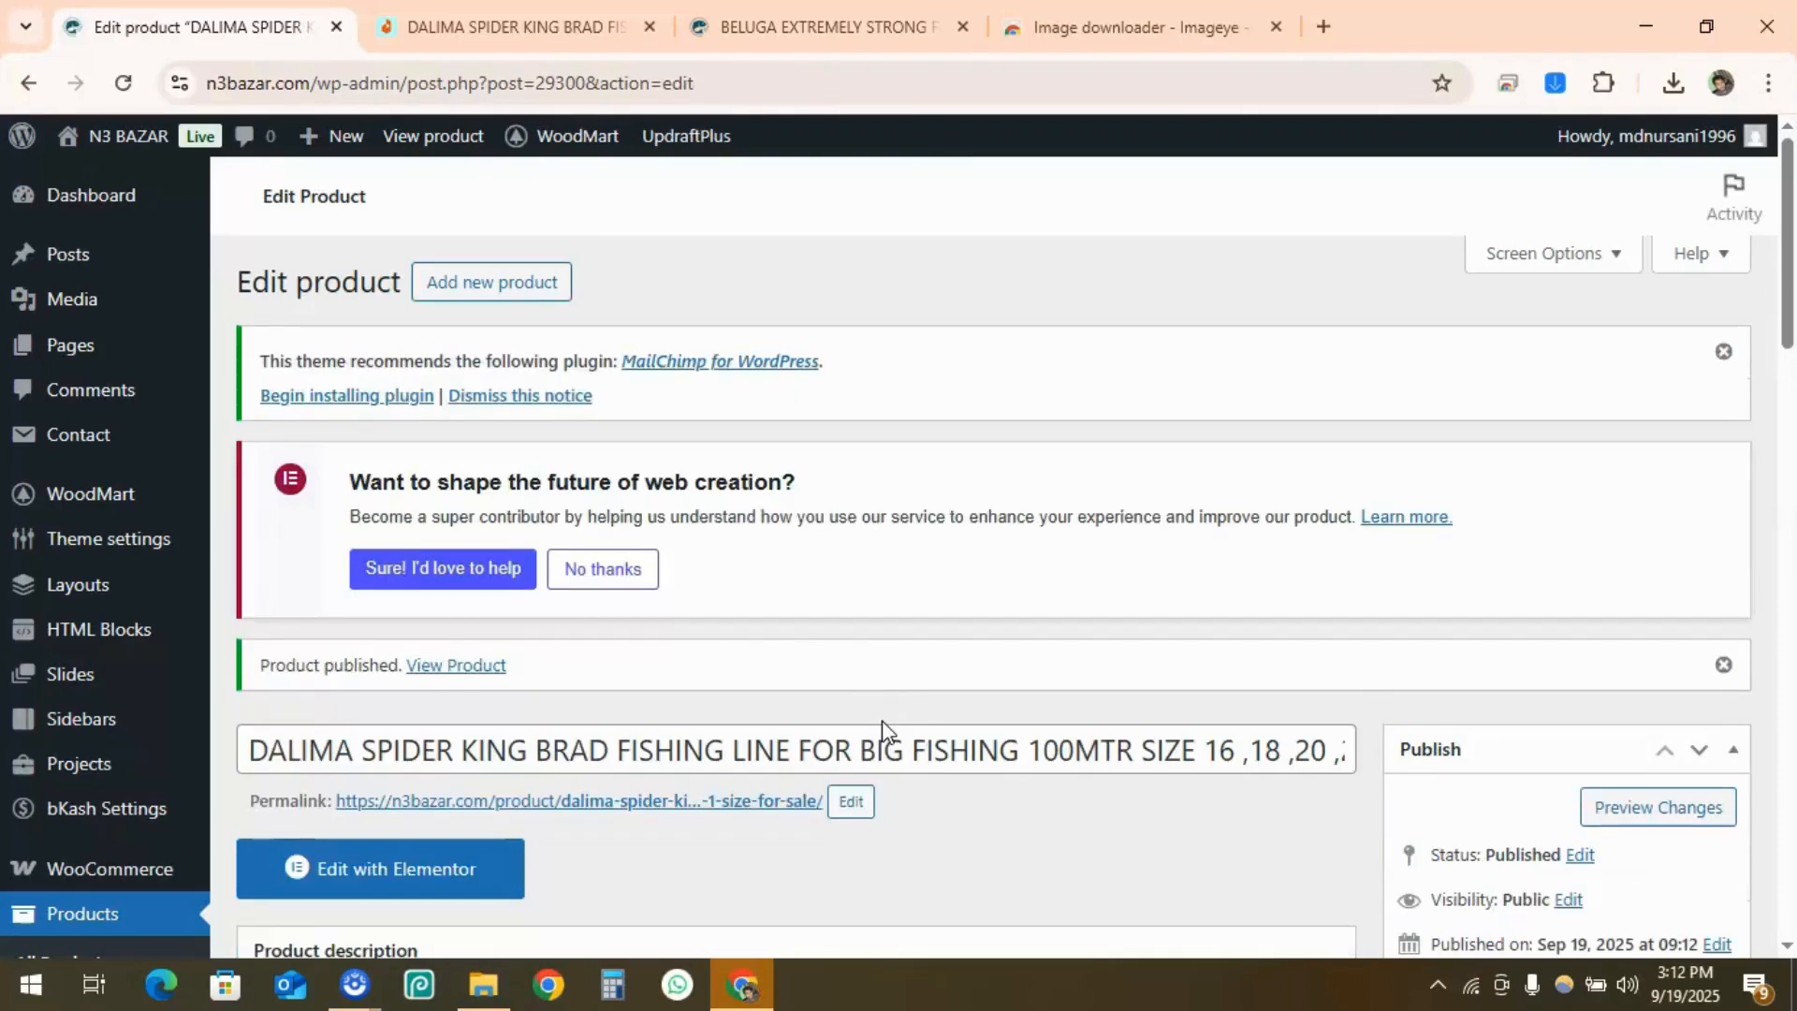
scroll(884, 731, down, 3)
scroll(885, 731, up, 2)
scroll(1083, 644, down, 4)
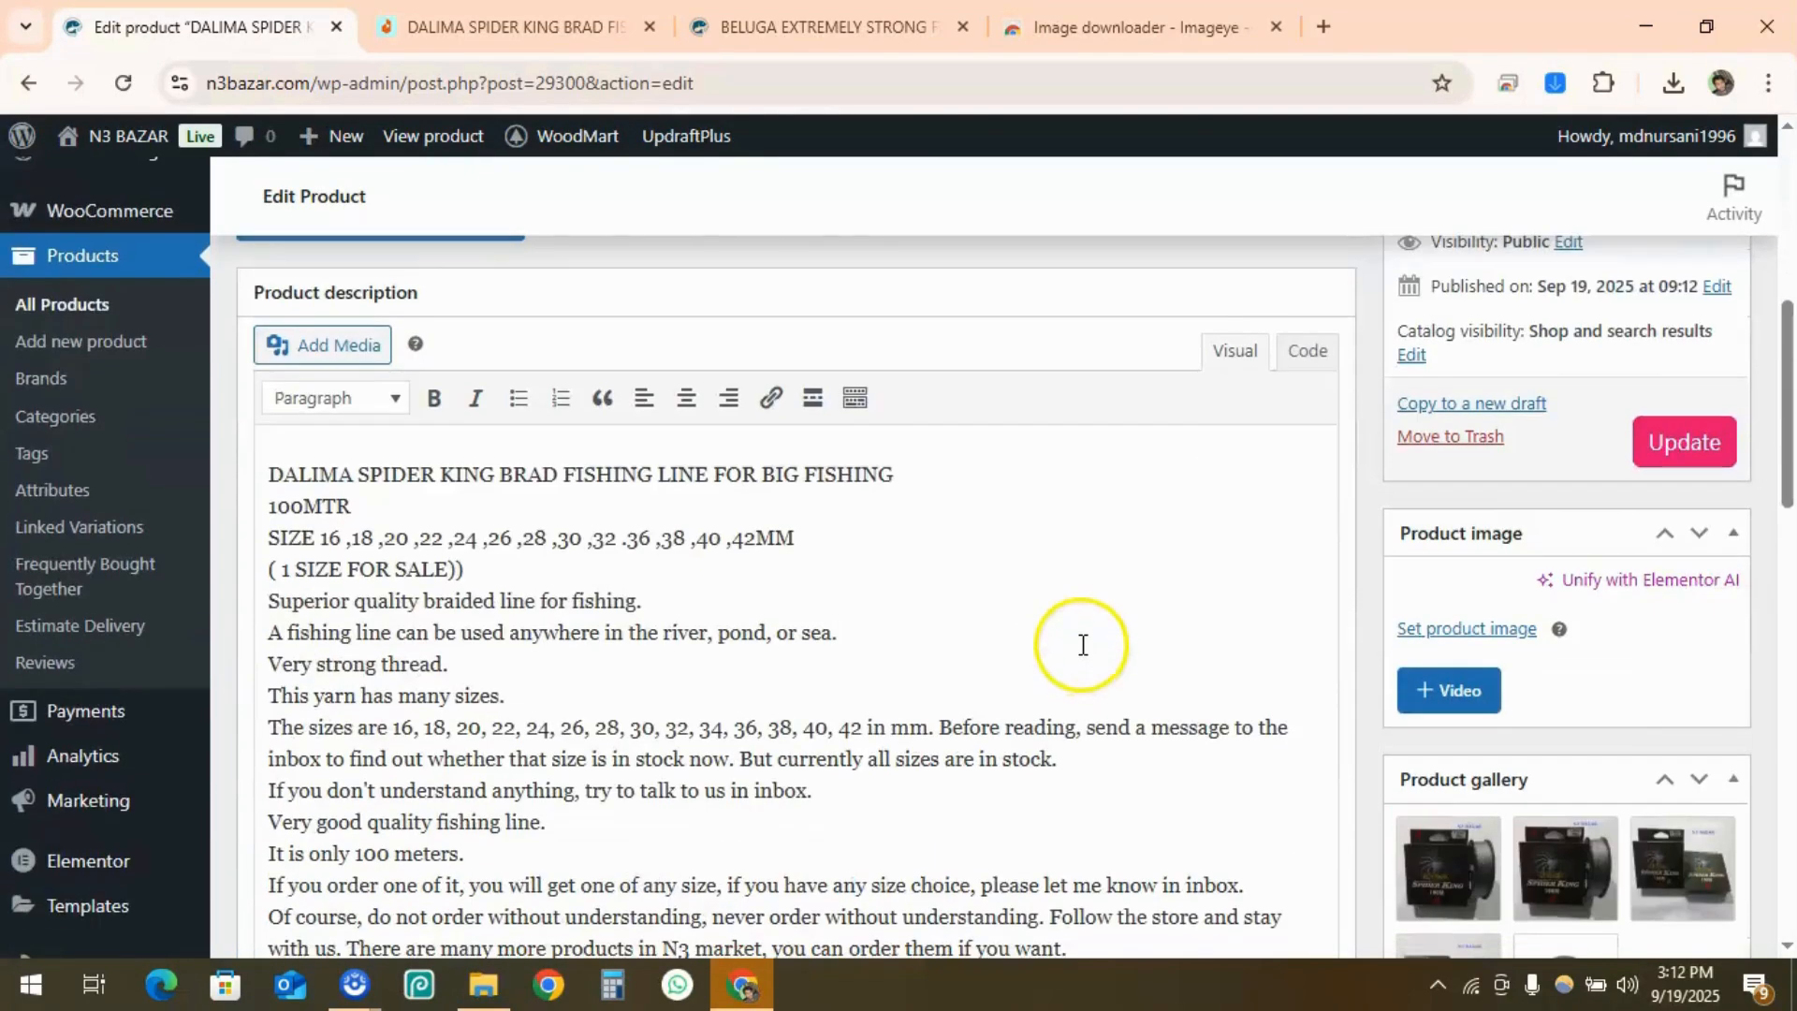
Set the Spider King photo 957c51bfeaa40650e89401387fb13ba9.jpg as the published product's image
scroll(1083, 645, down, 3)
click(1492, 366)
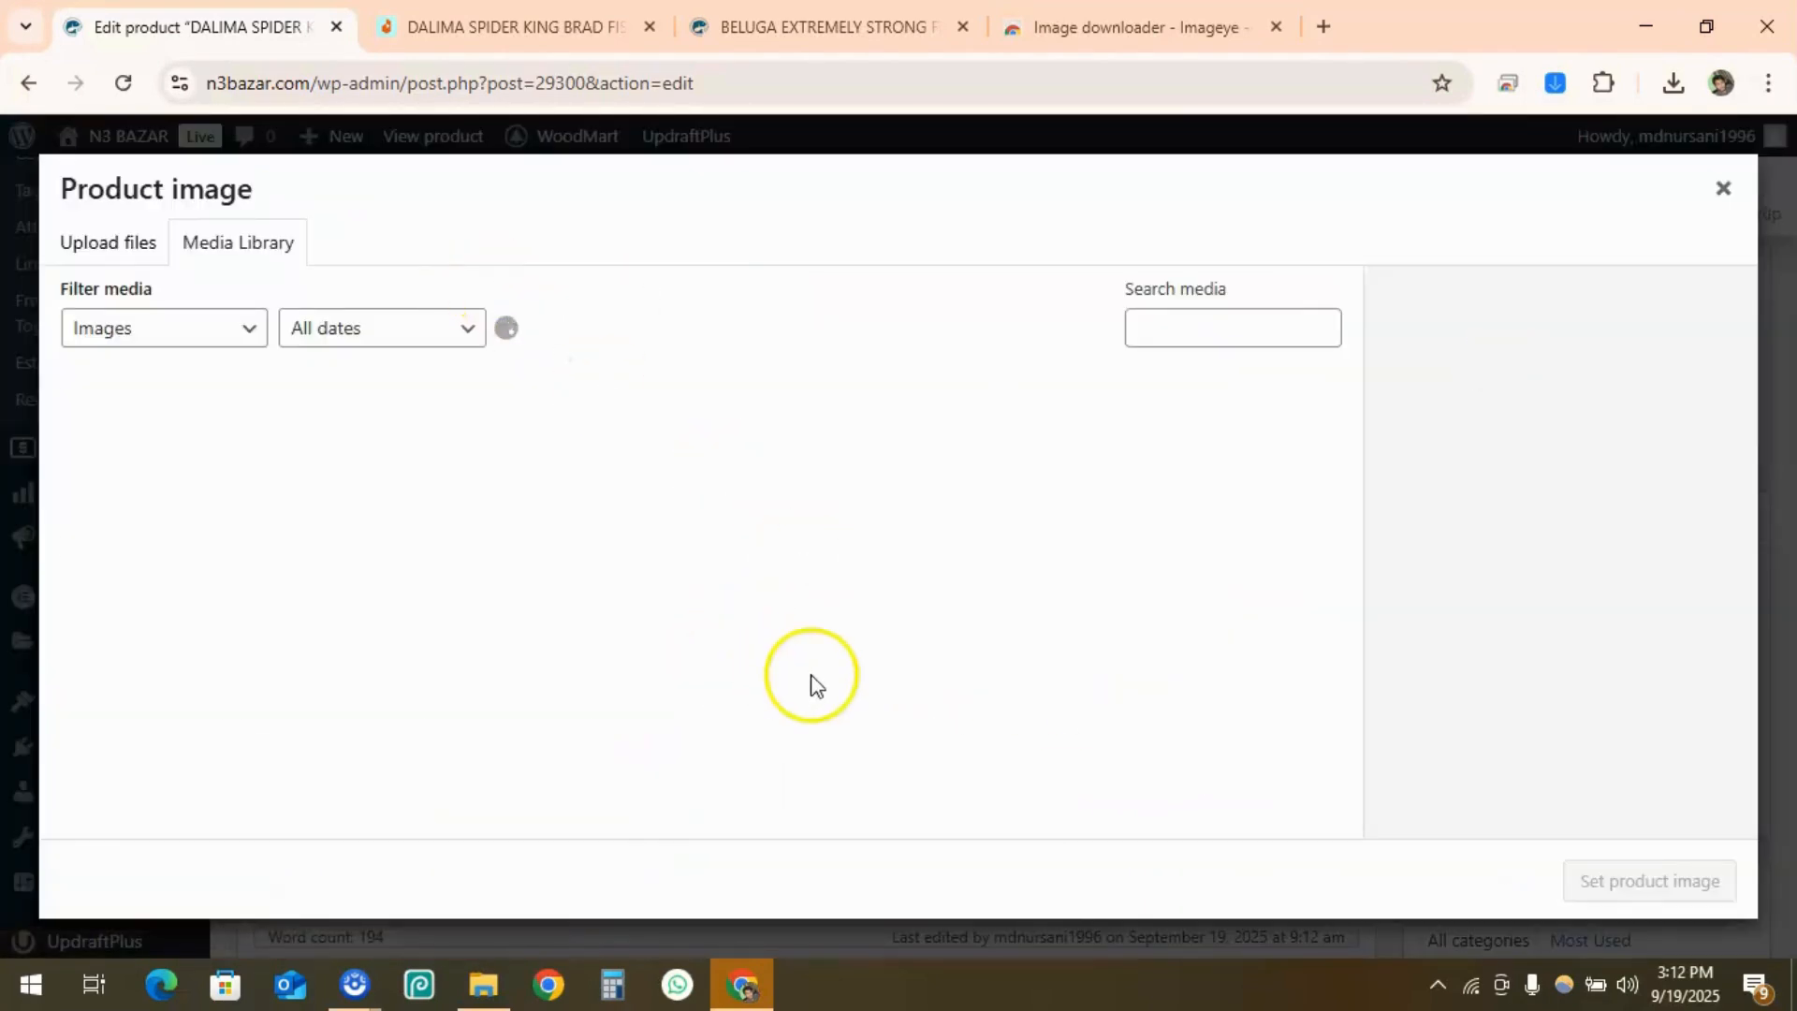
click(682, 489)
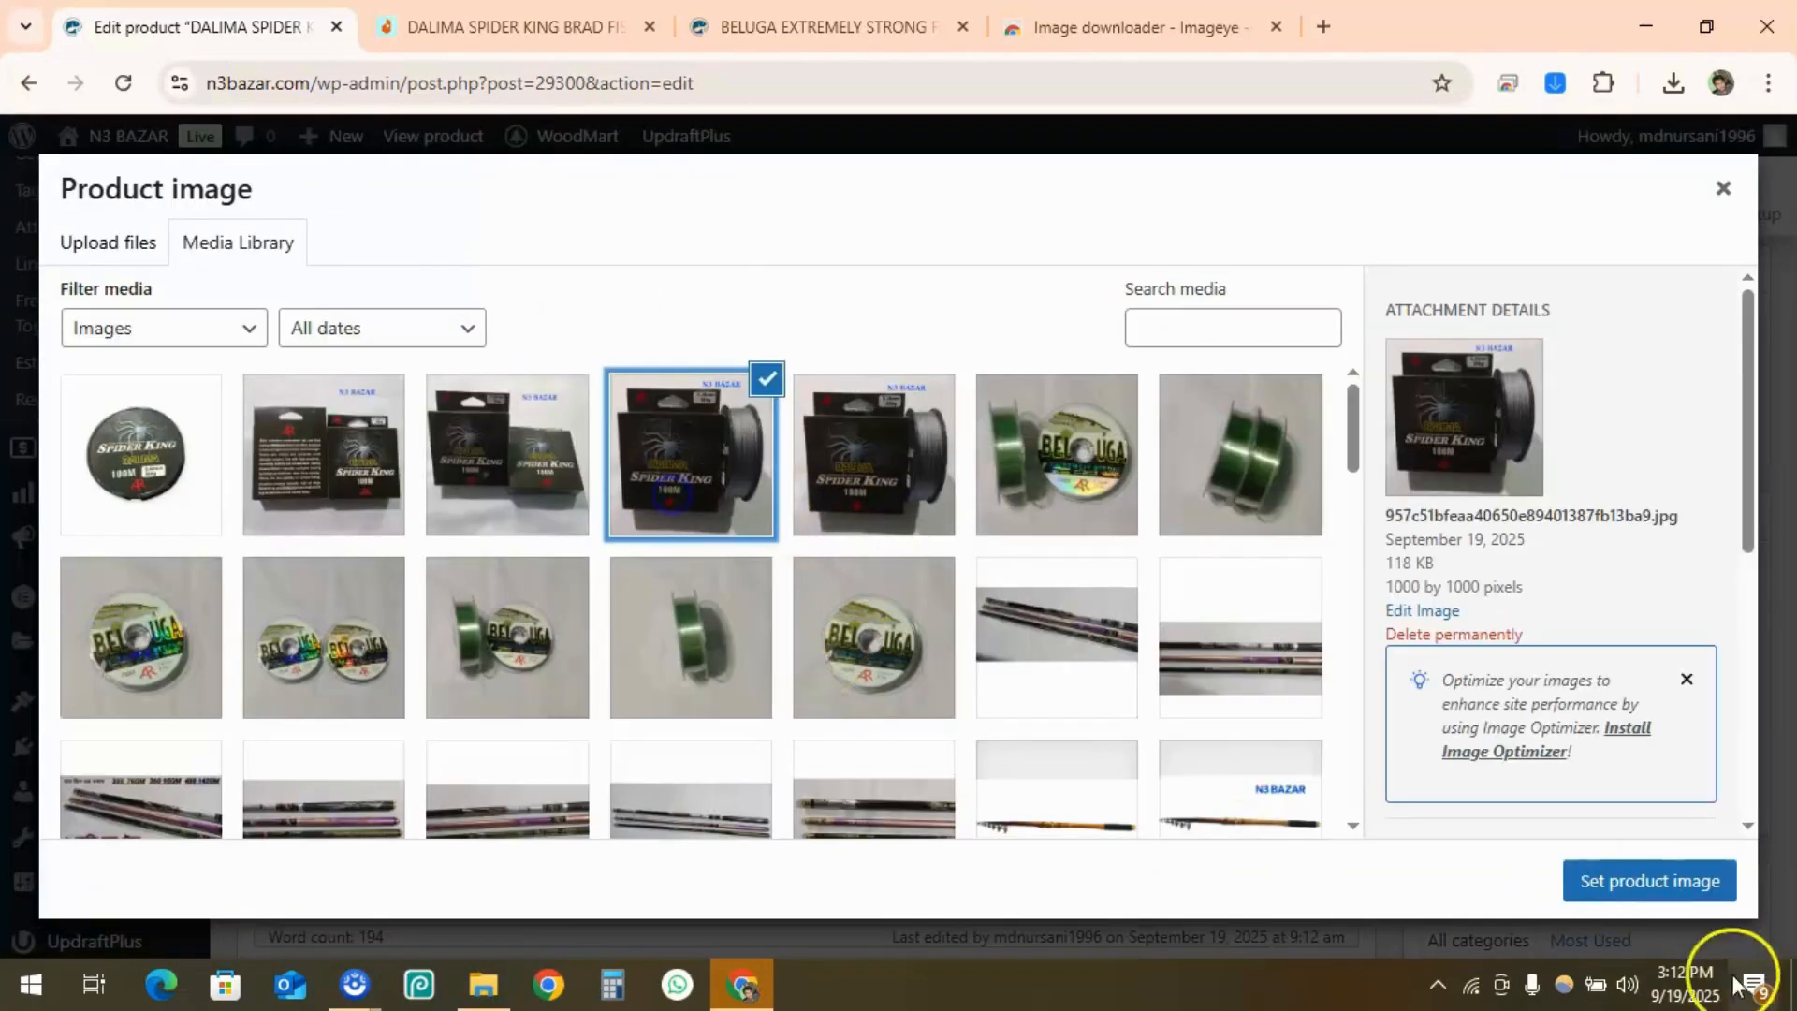
click(1636, 880)
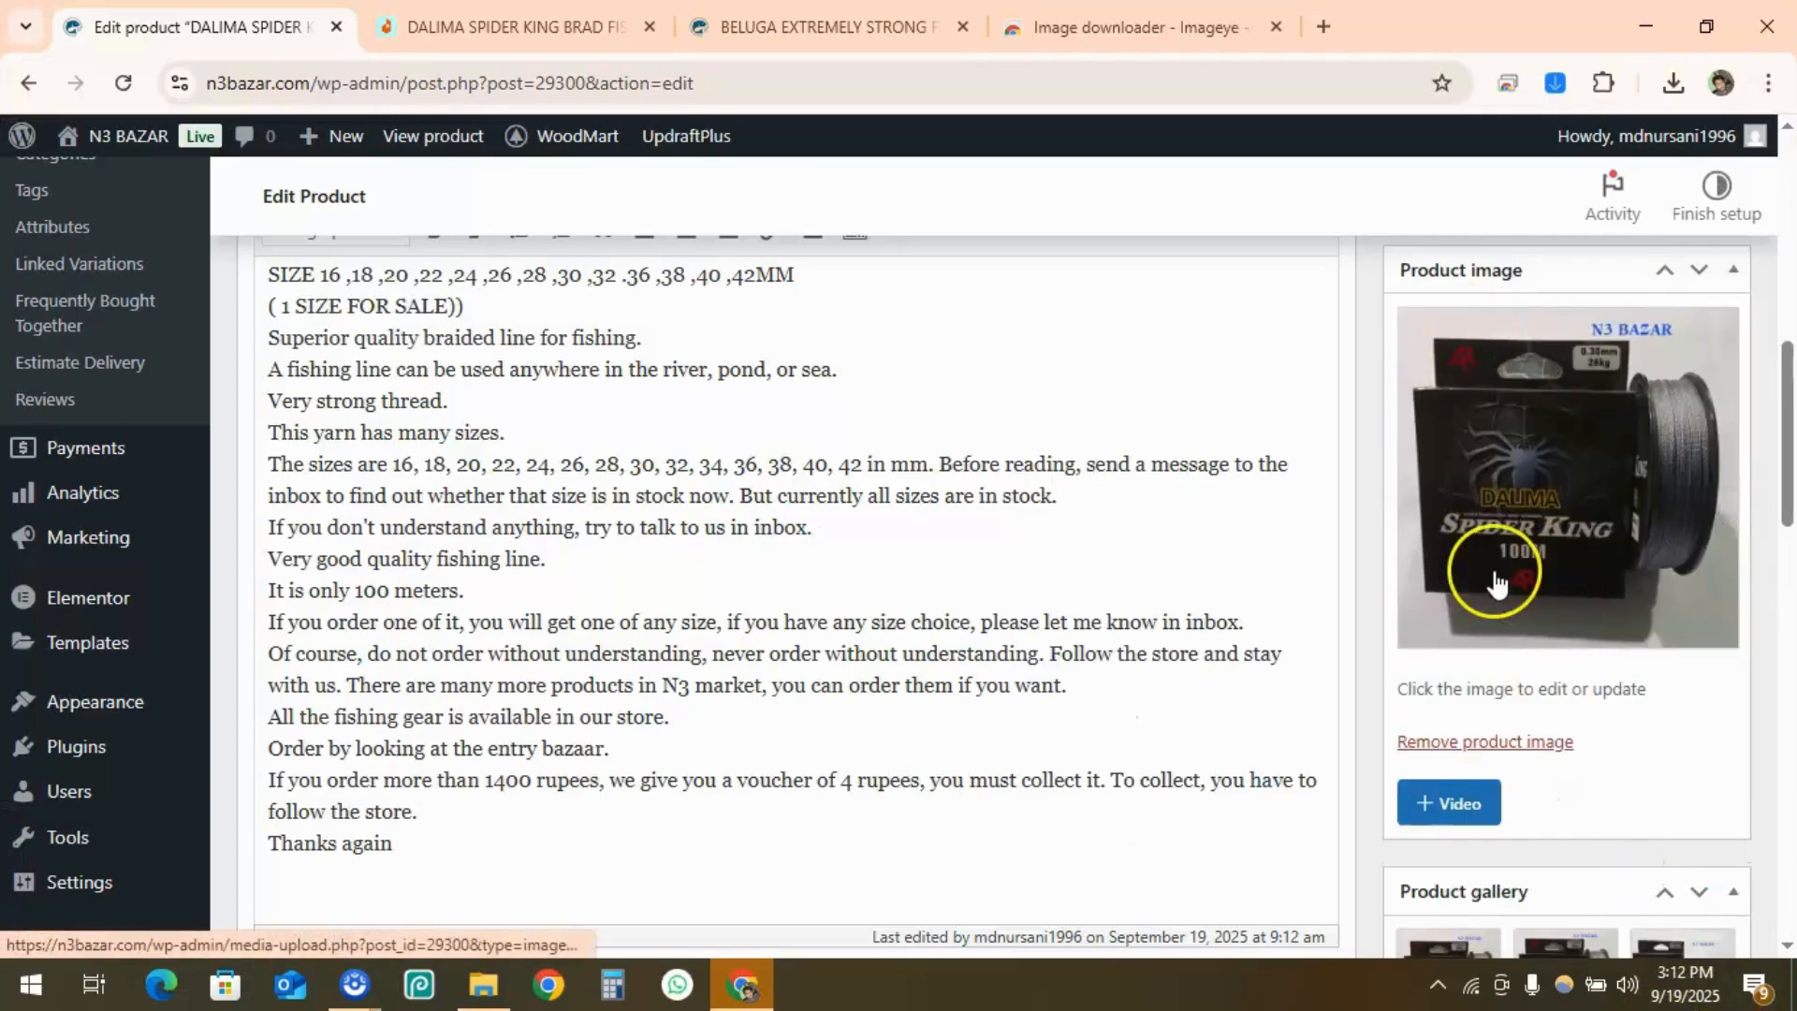
Switch to the product's Daraz page, open its video and copy the YouTube share link
click(501, 26)
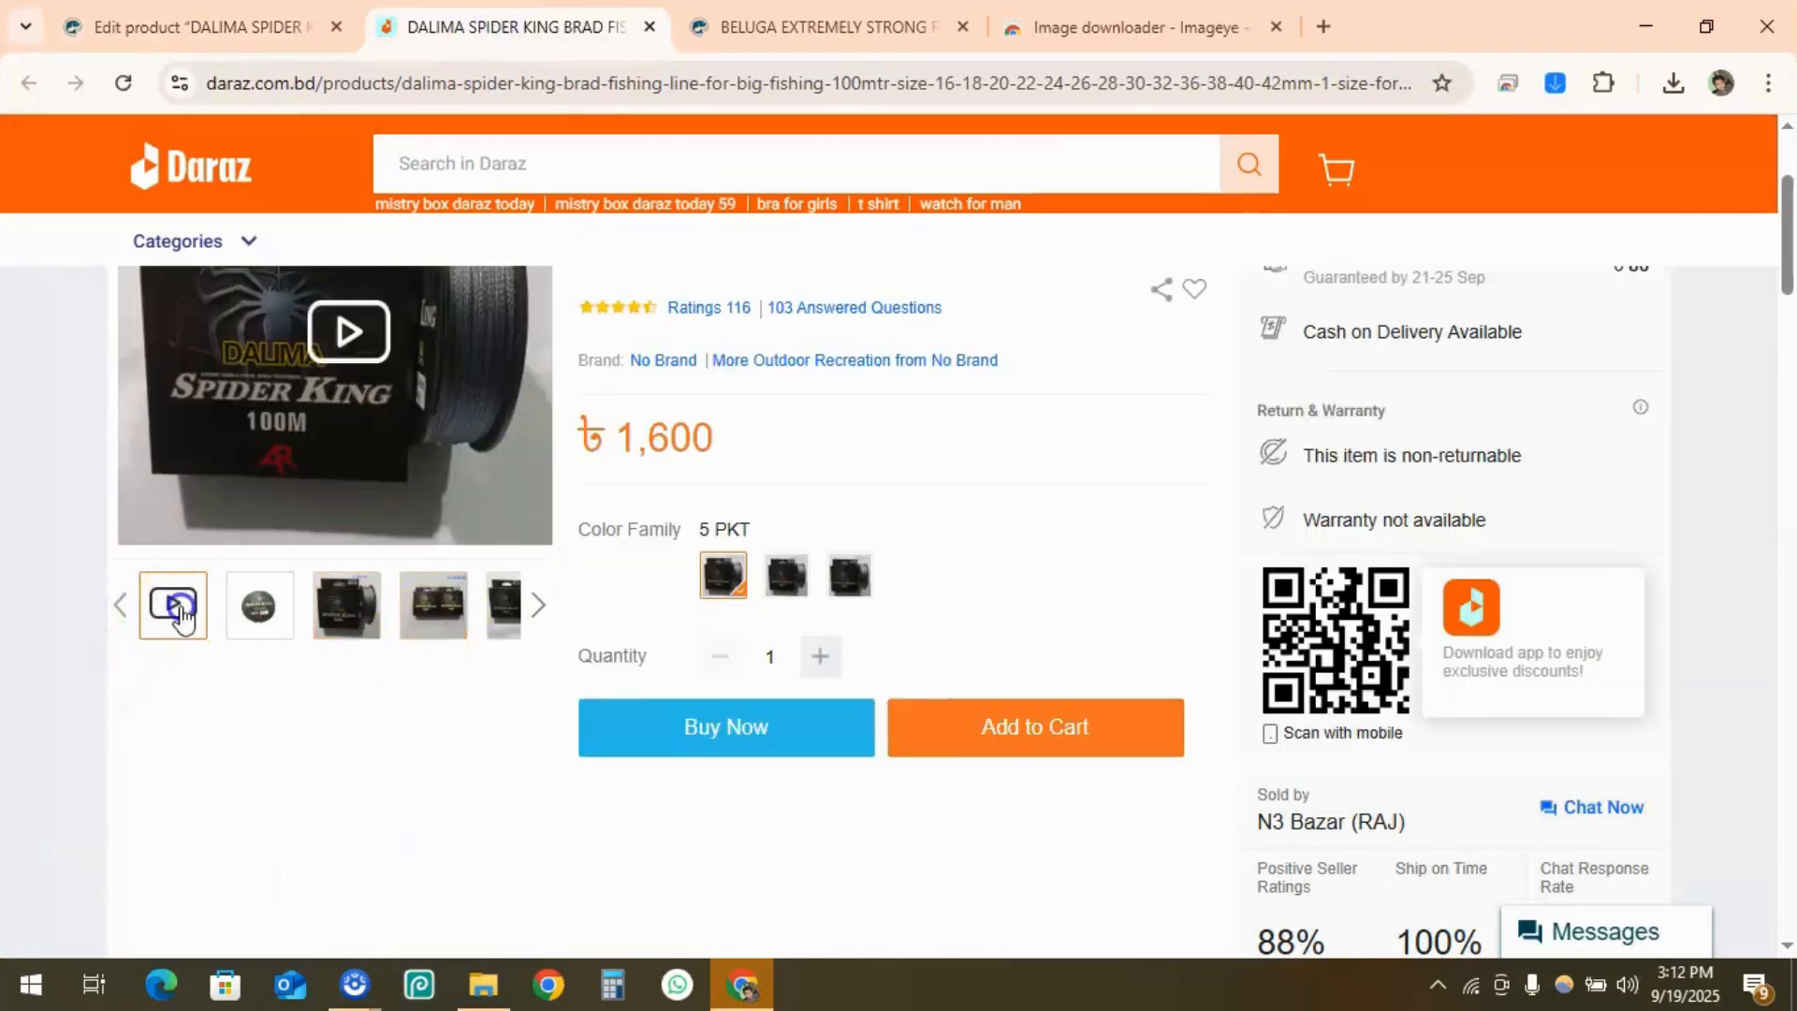
click(174, 605)
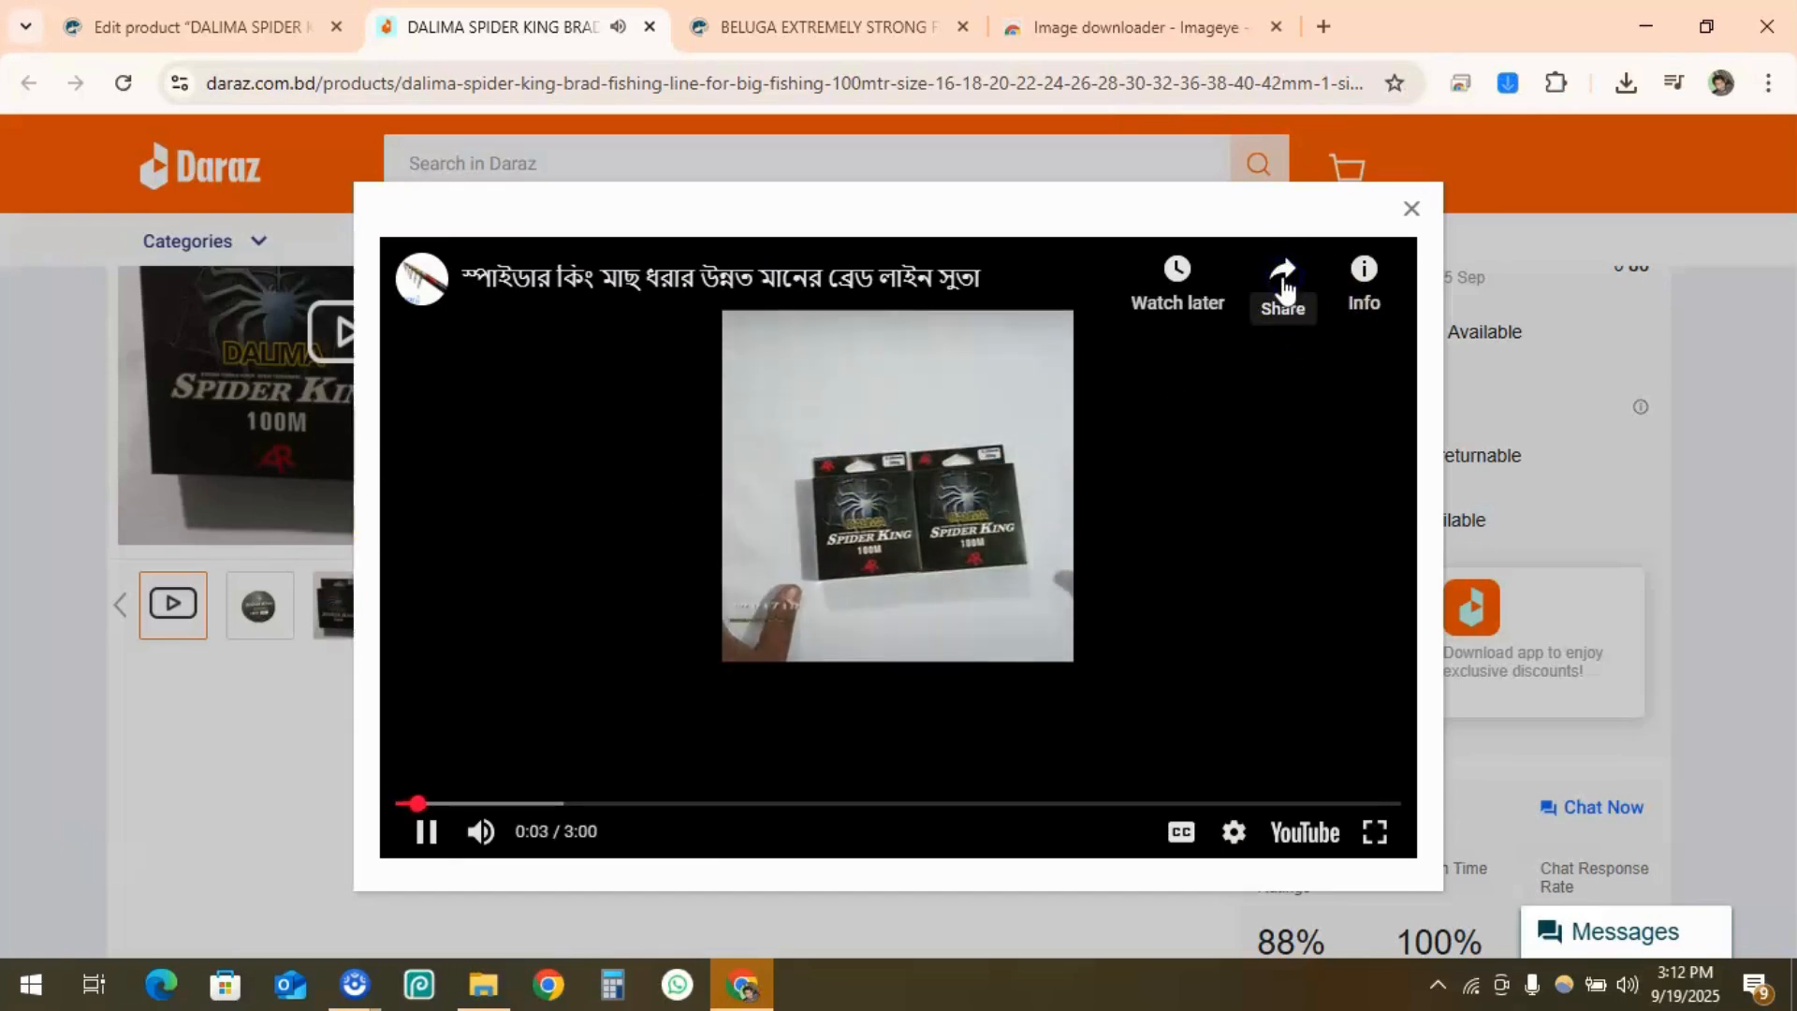
click(1283, 281)
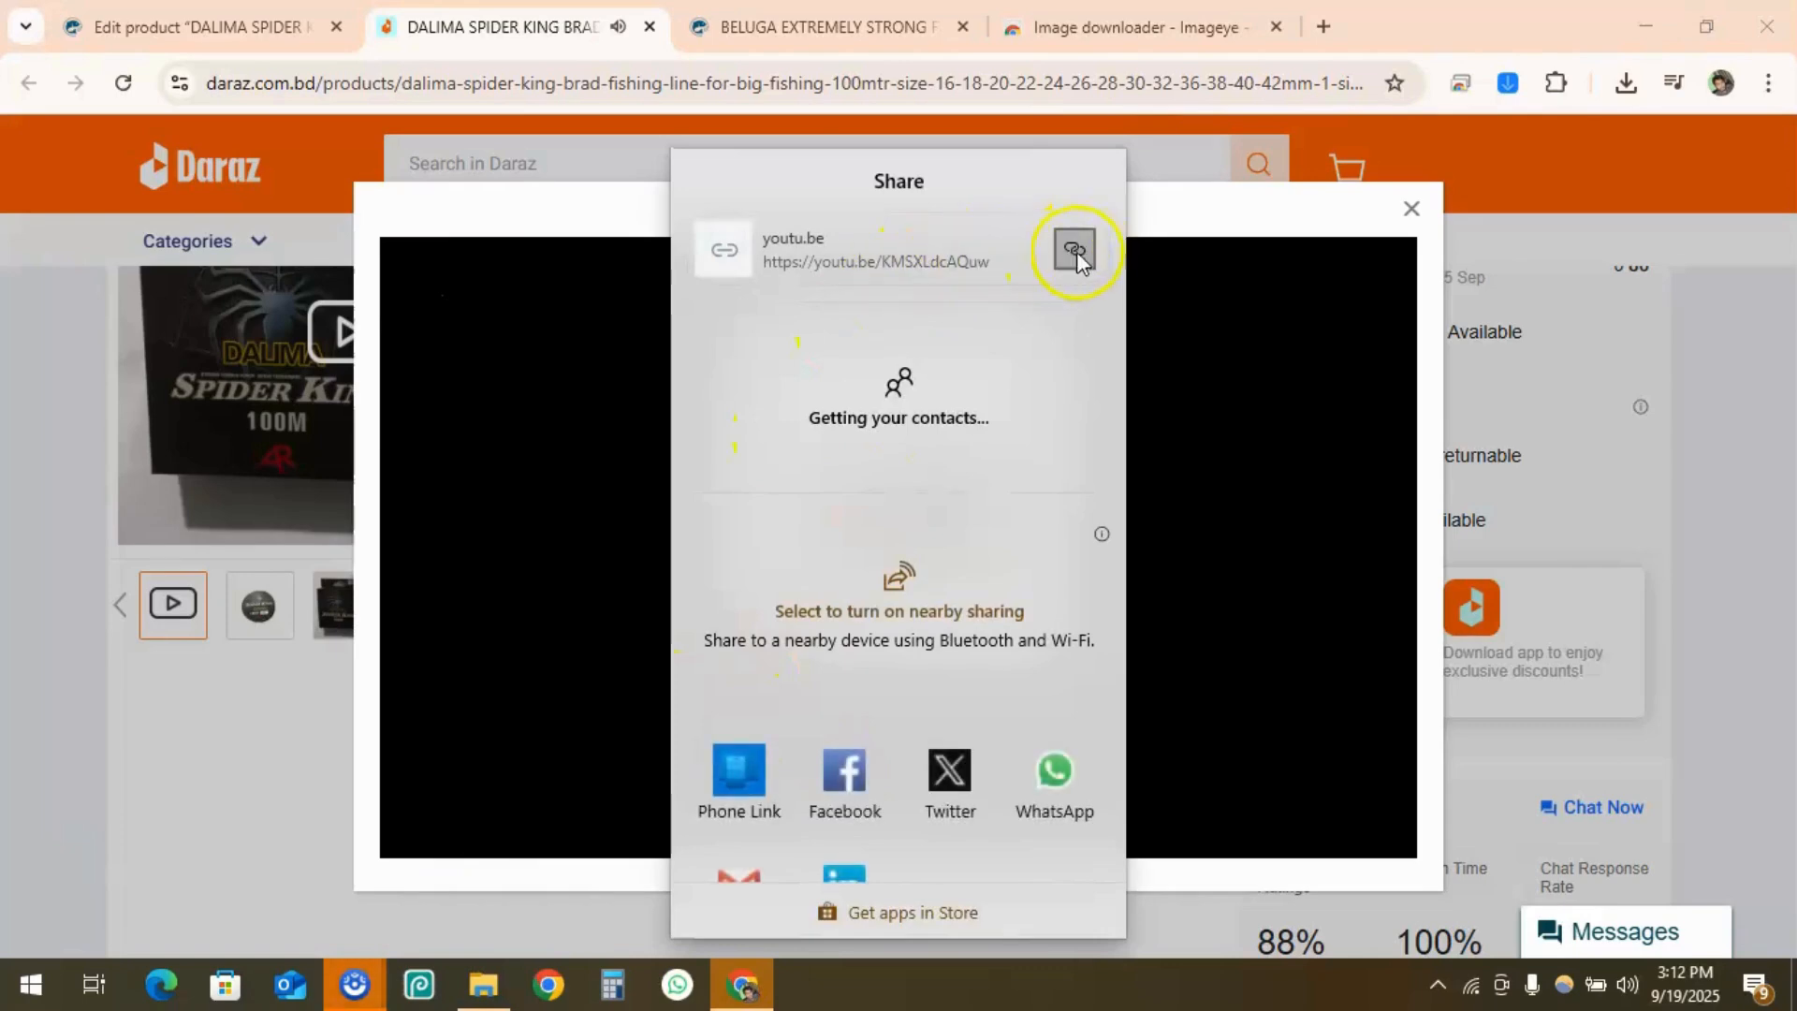
click(1075, 249)
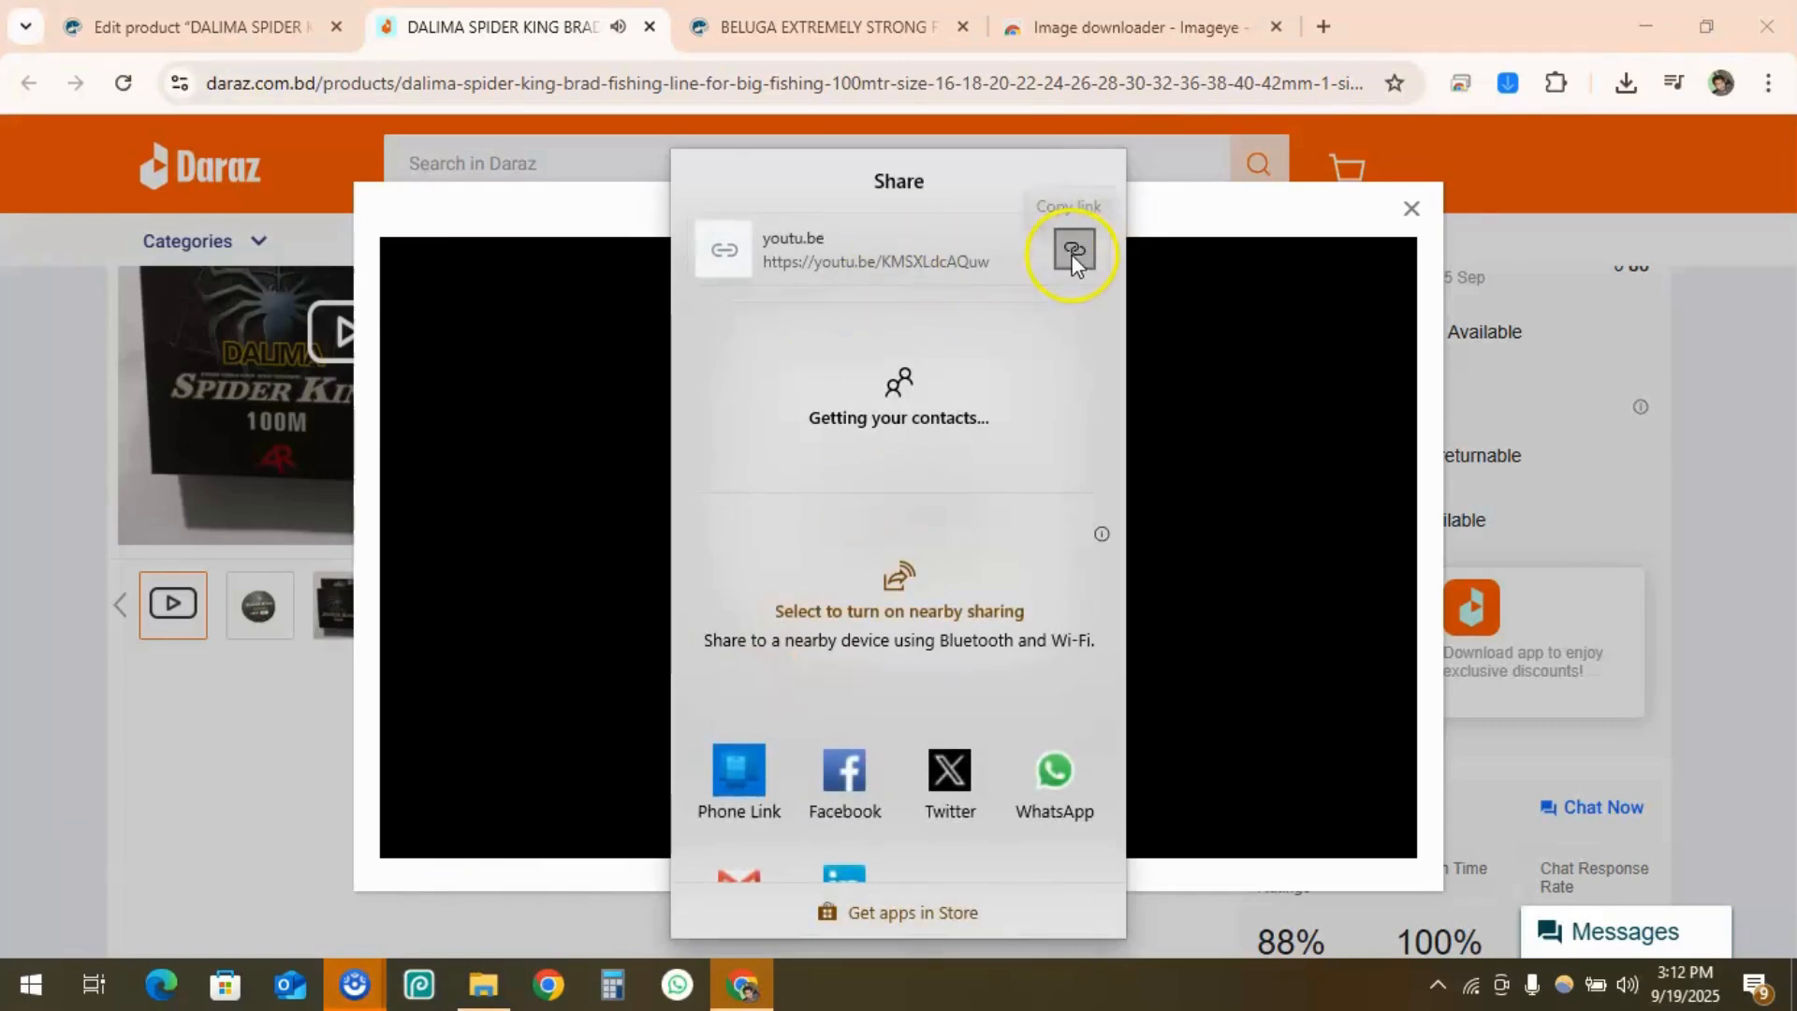
Close the share window and the Daraz product video, and return to the Spider King product's edit page
click(1183, 650)
click(1411, 207)
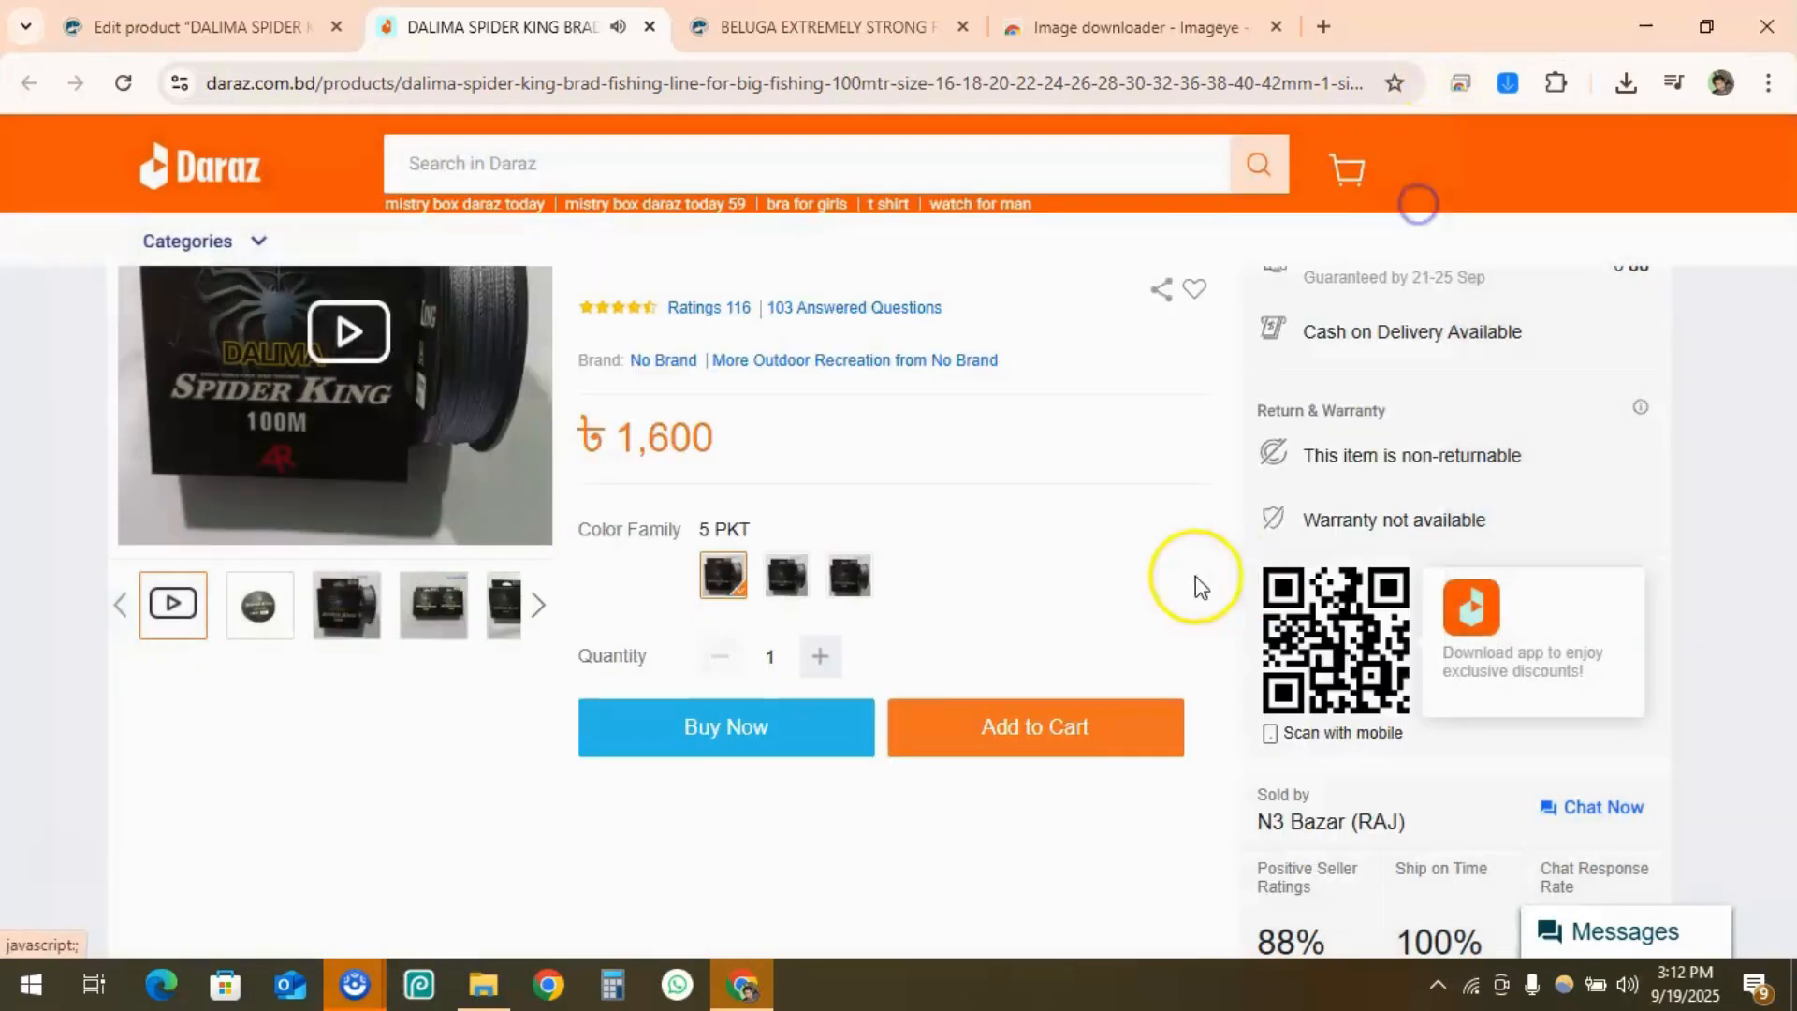
click(123, 20)
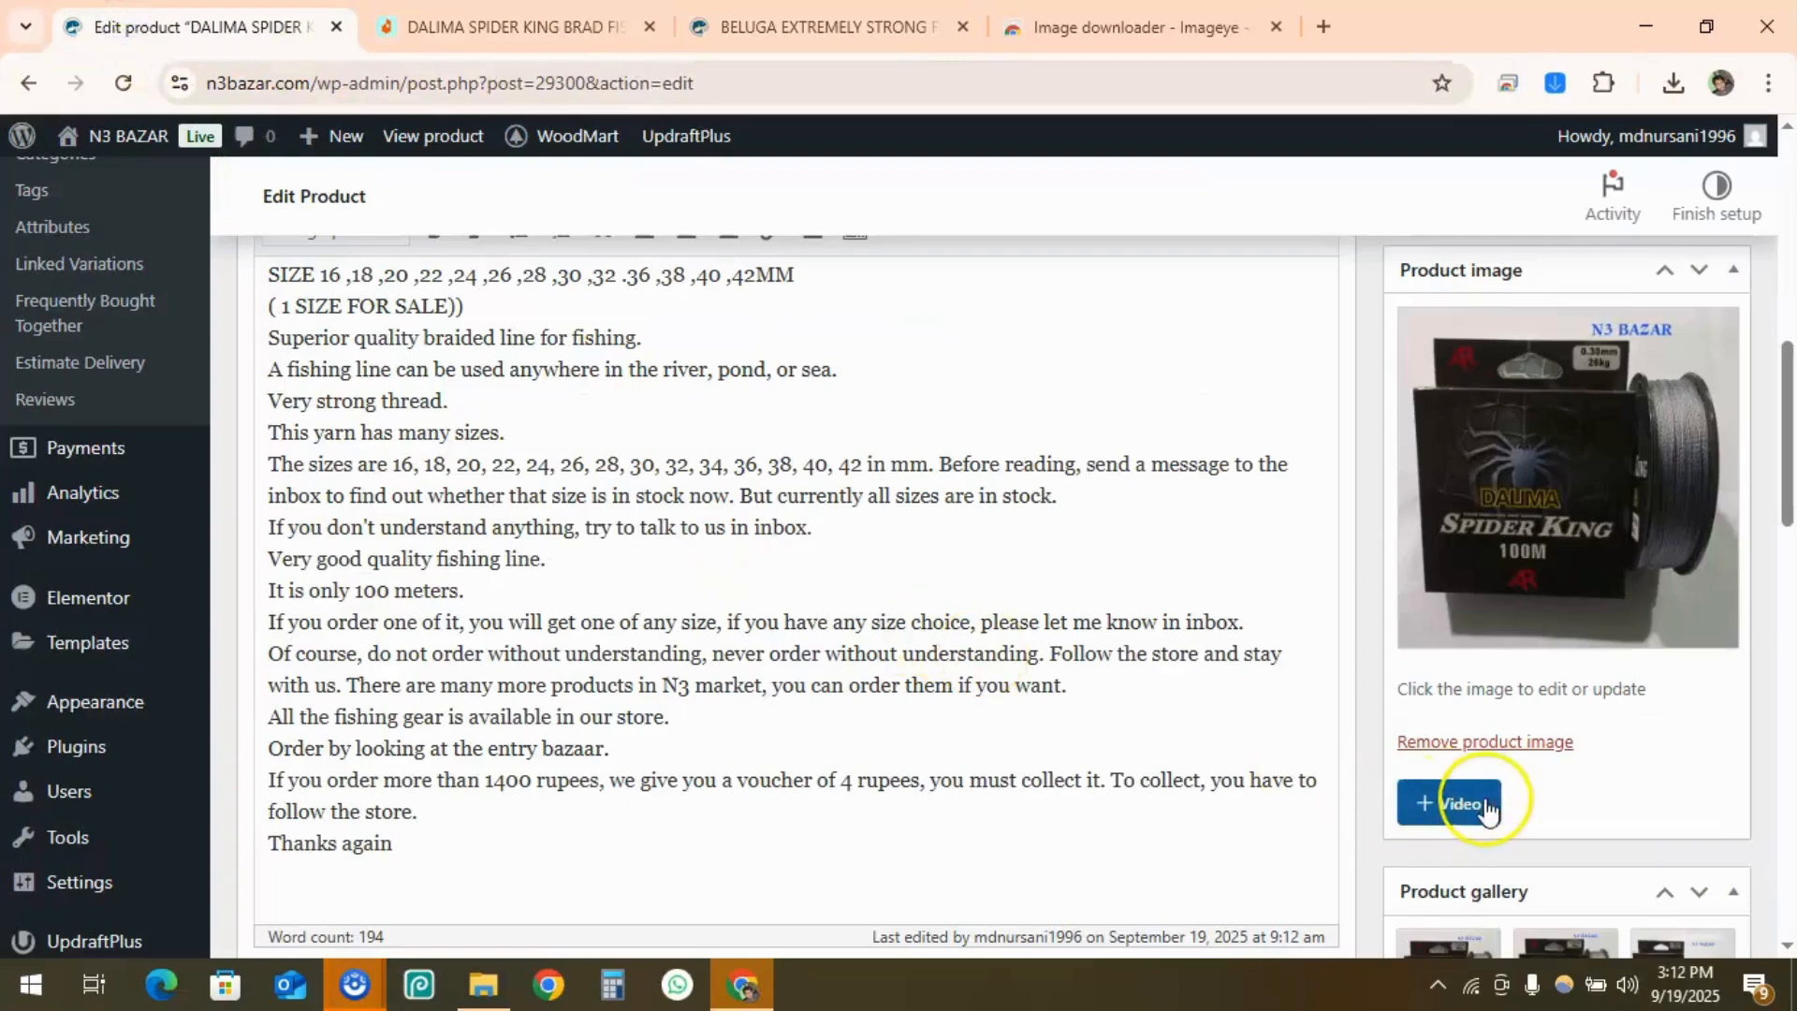
scroll(1498, 524, up, 1)
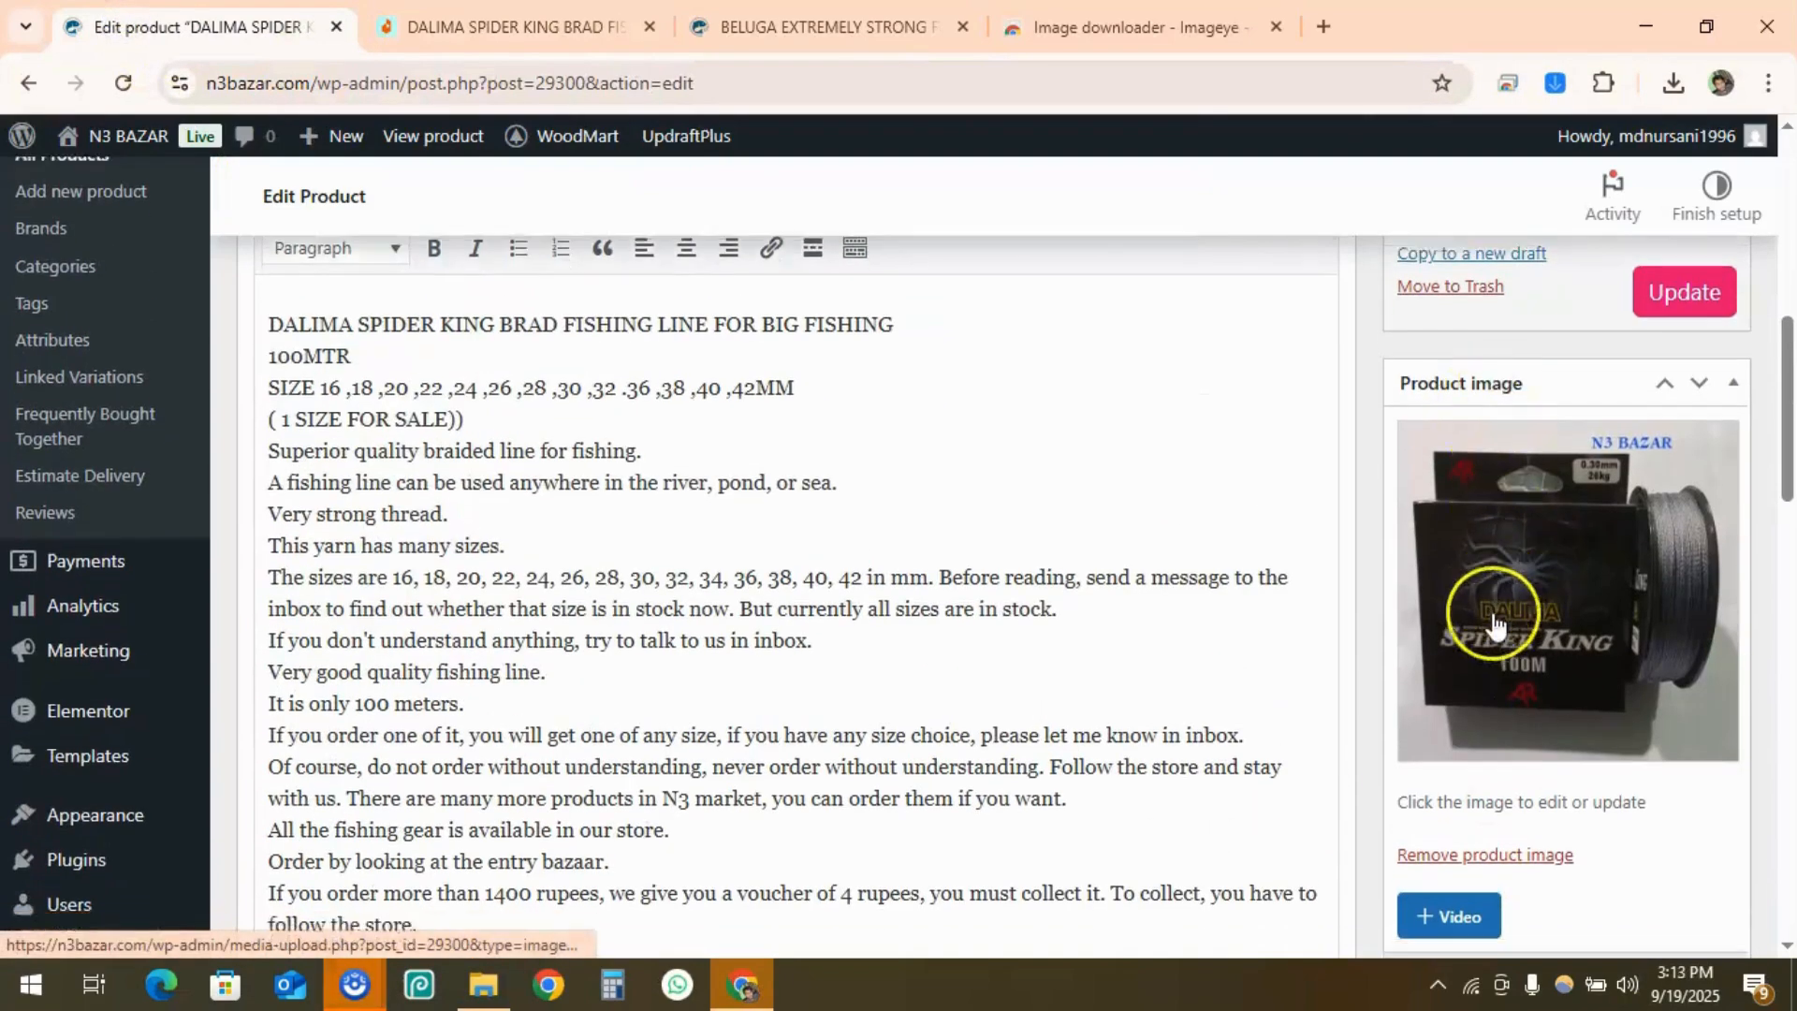
scroll(1495, 624, down, 2)
click(1449, 670)
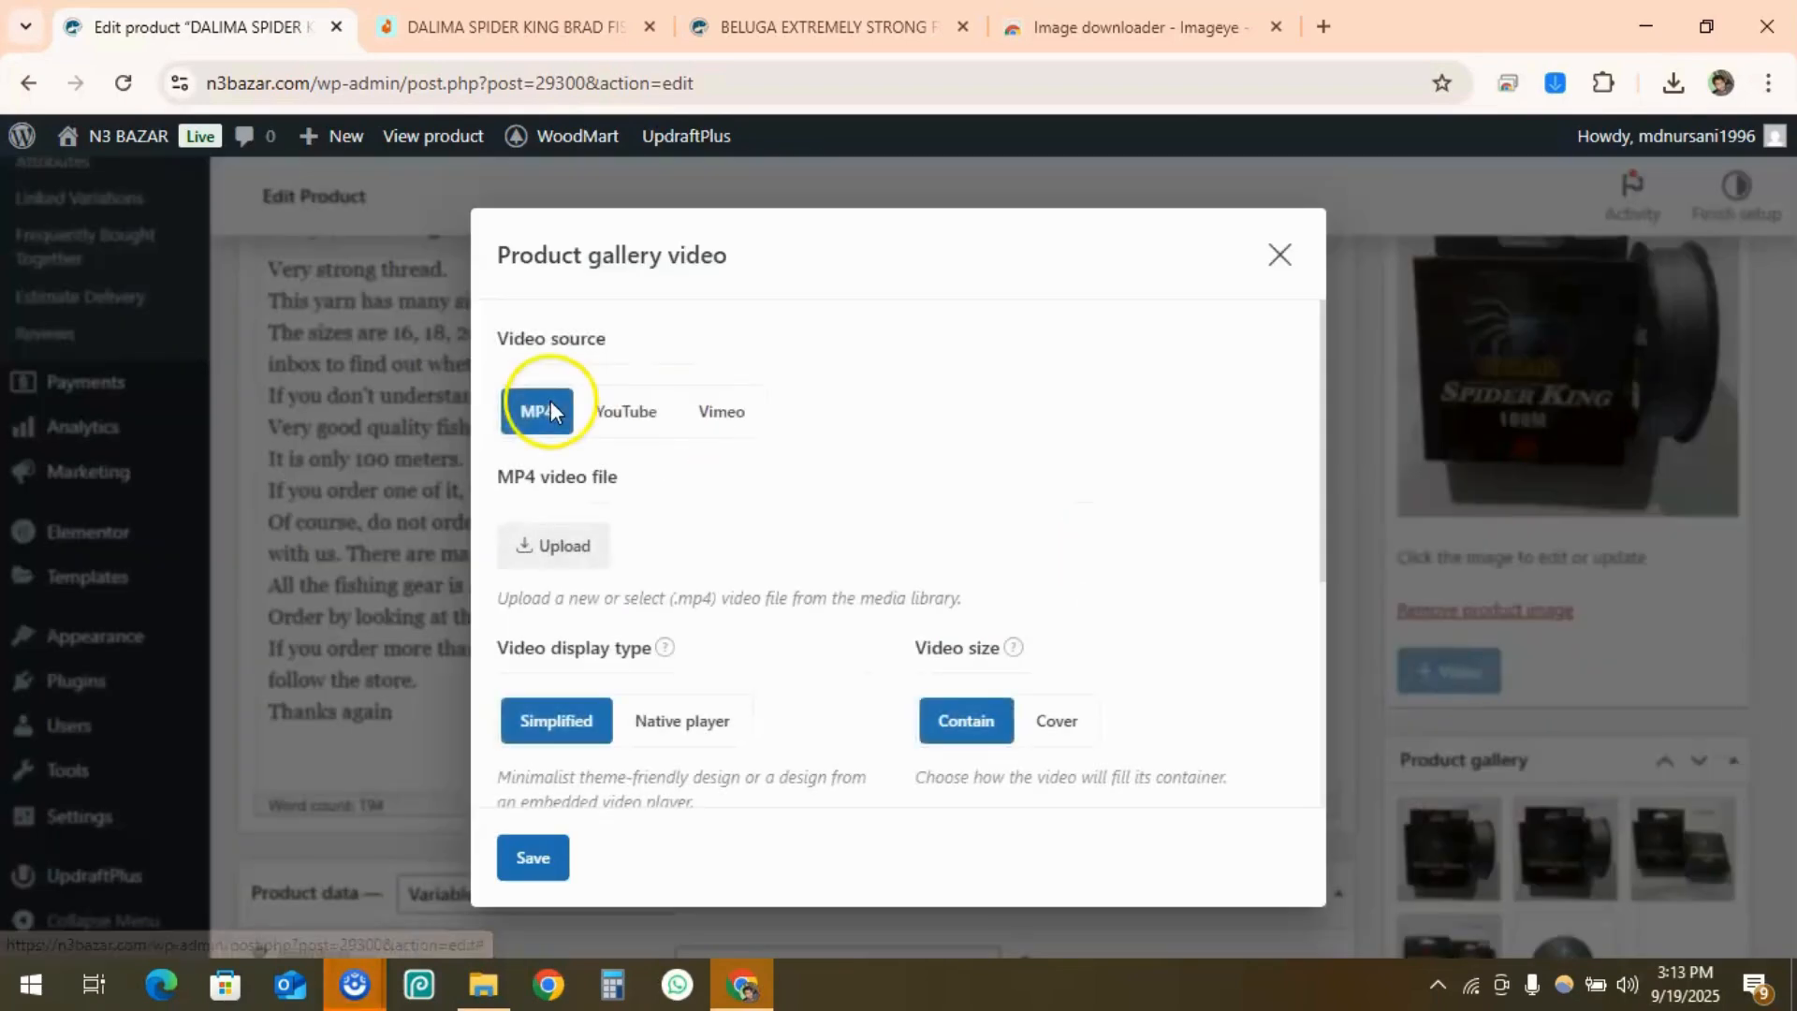
click(621, 417)
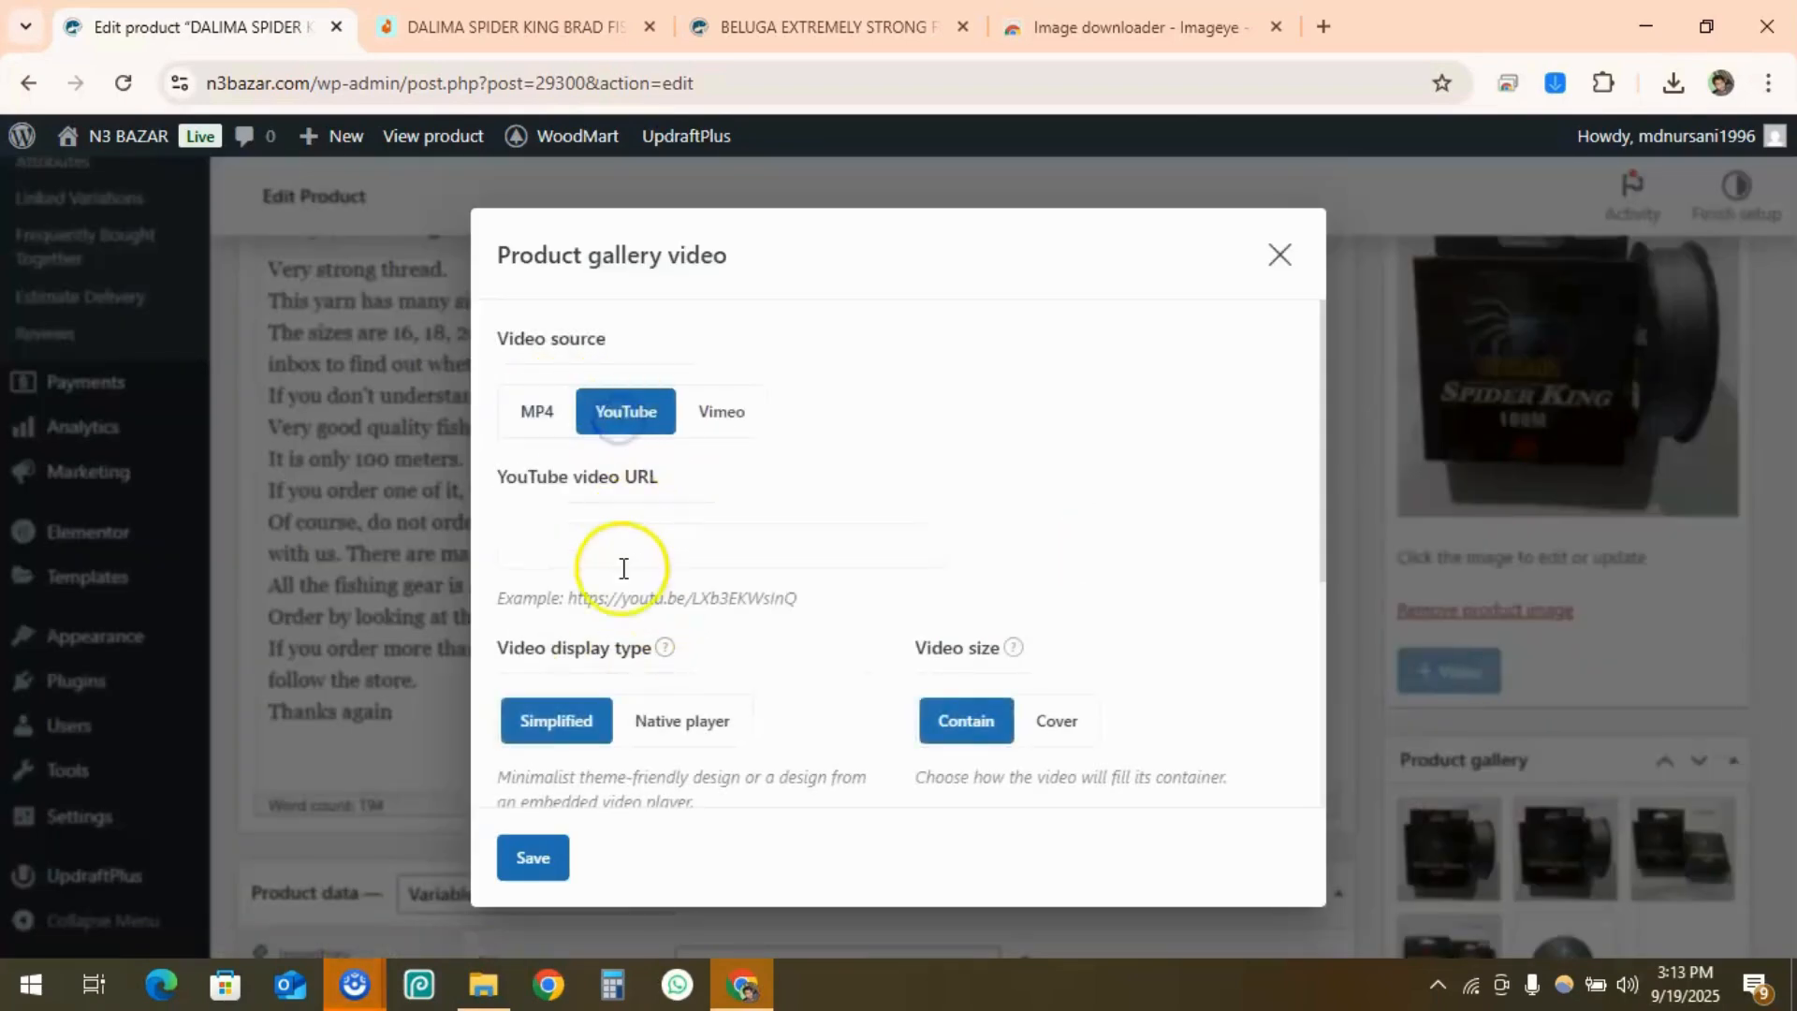
click(595, 548)
text(https://youtu.be/KMSXLdcAQuw)
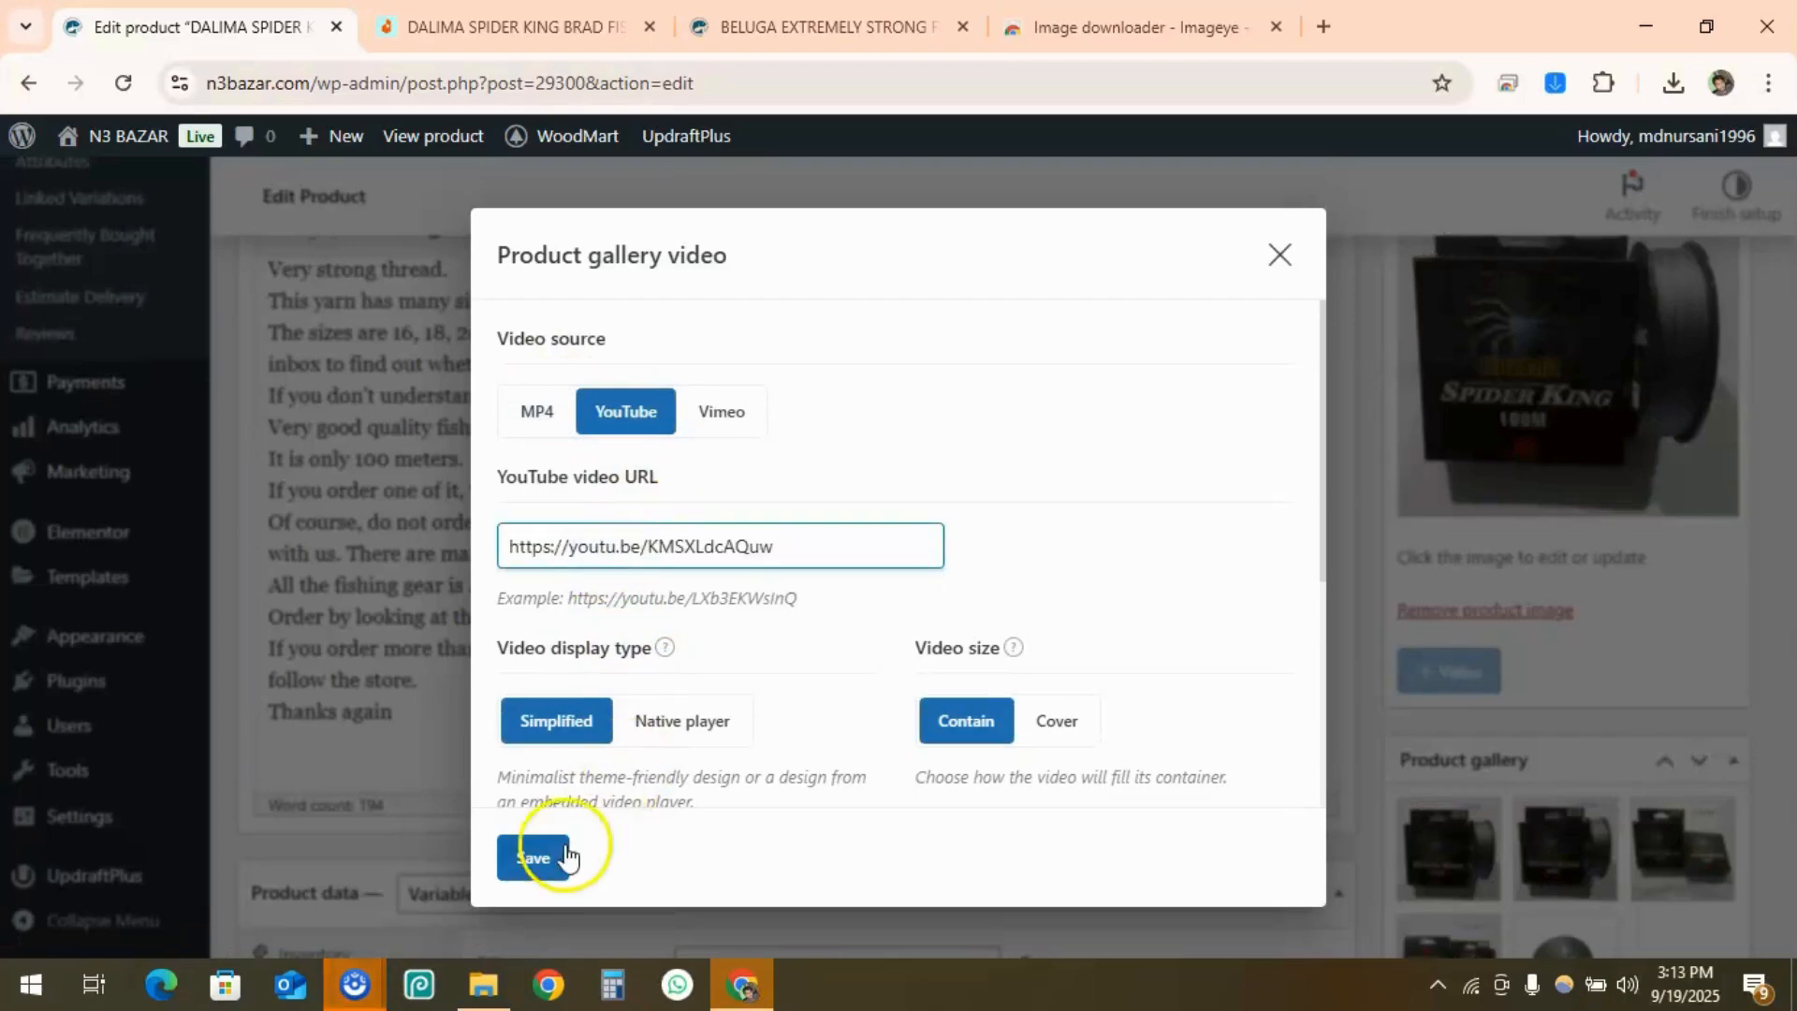
click(529, 855)
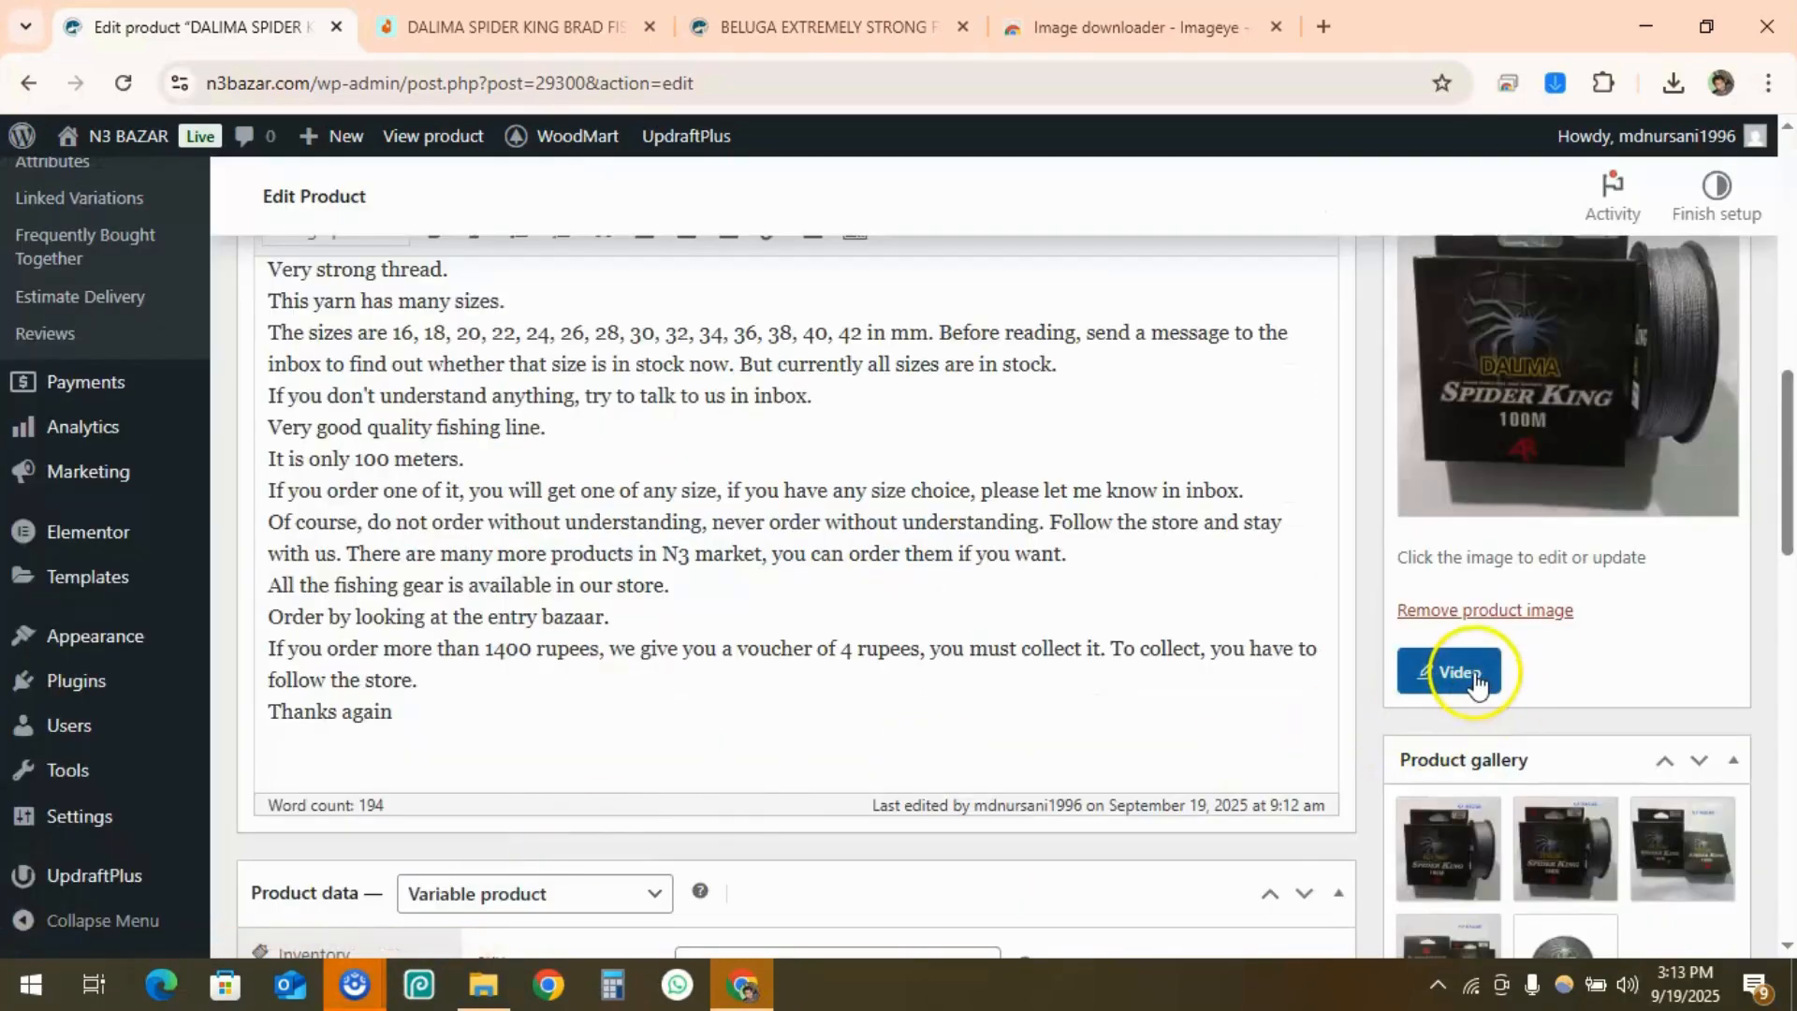
scroll(1347, 646, up, 5)
click(1667, 596)
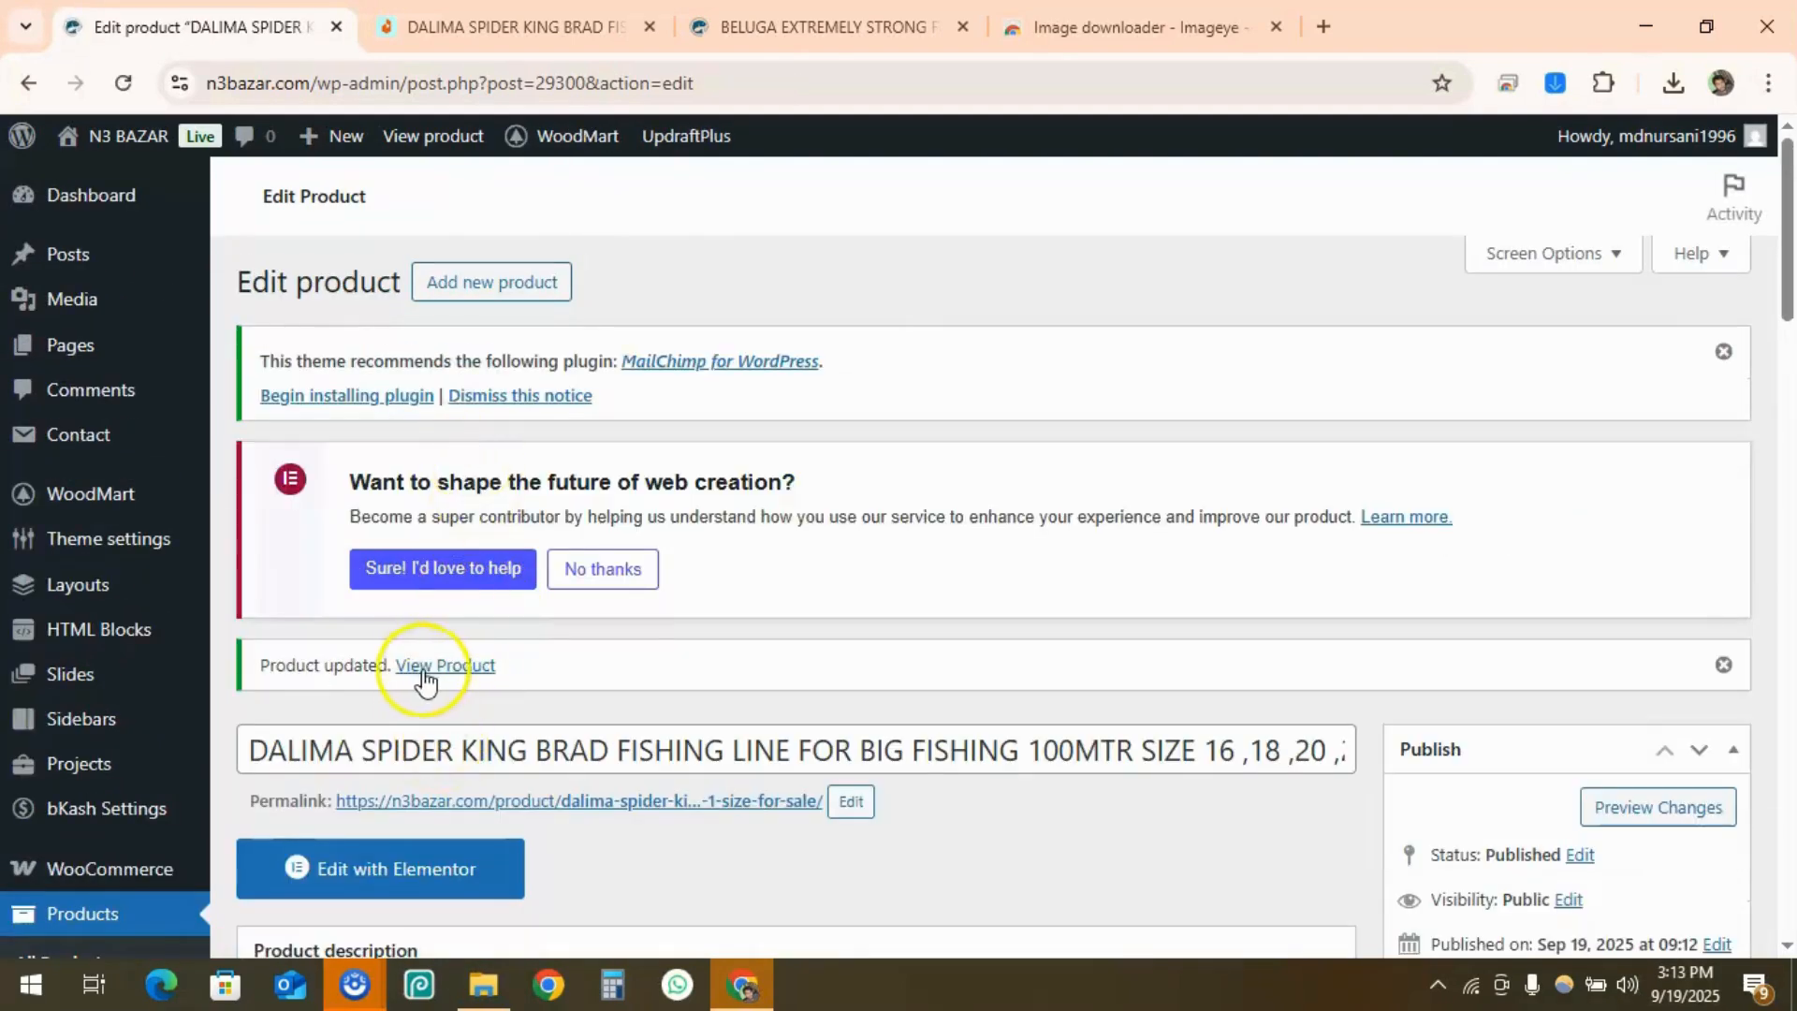
Open the Spider King product's store page in a new tab and check its image gallery for the video
ctrl+click(424, 667)
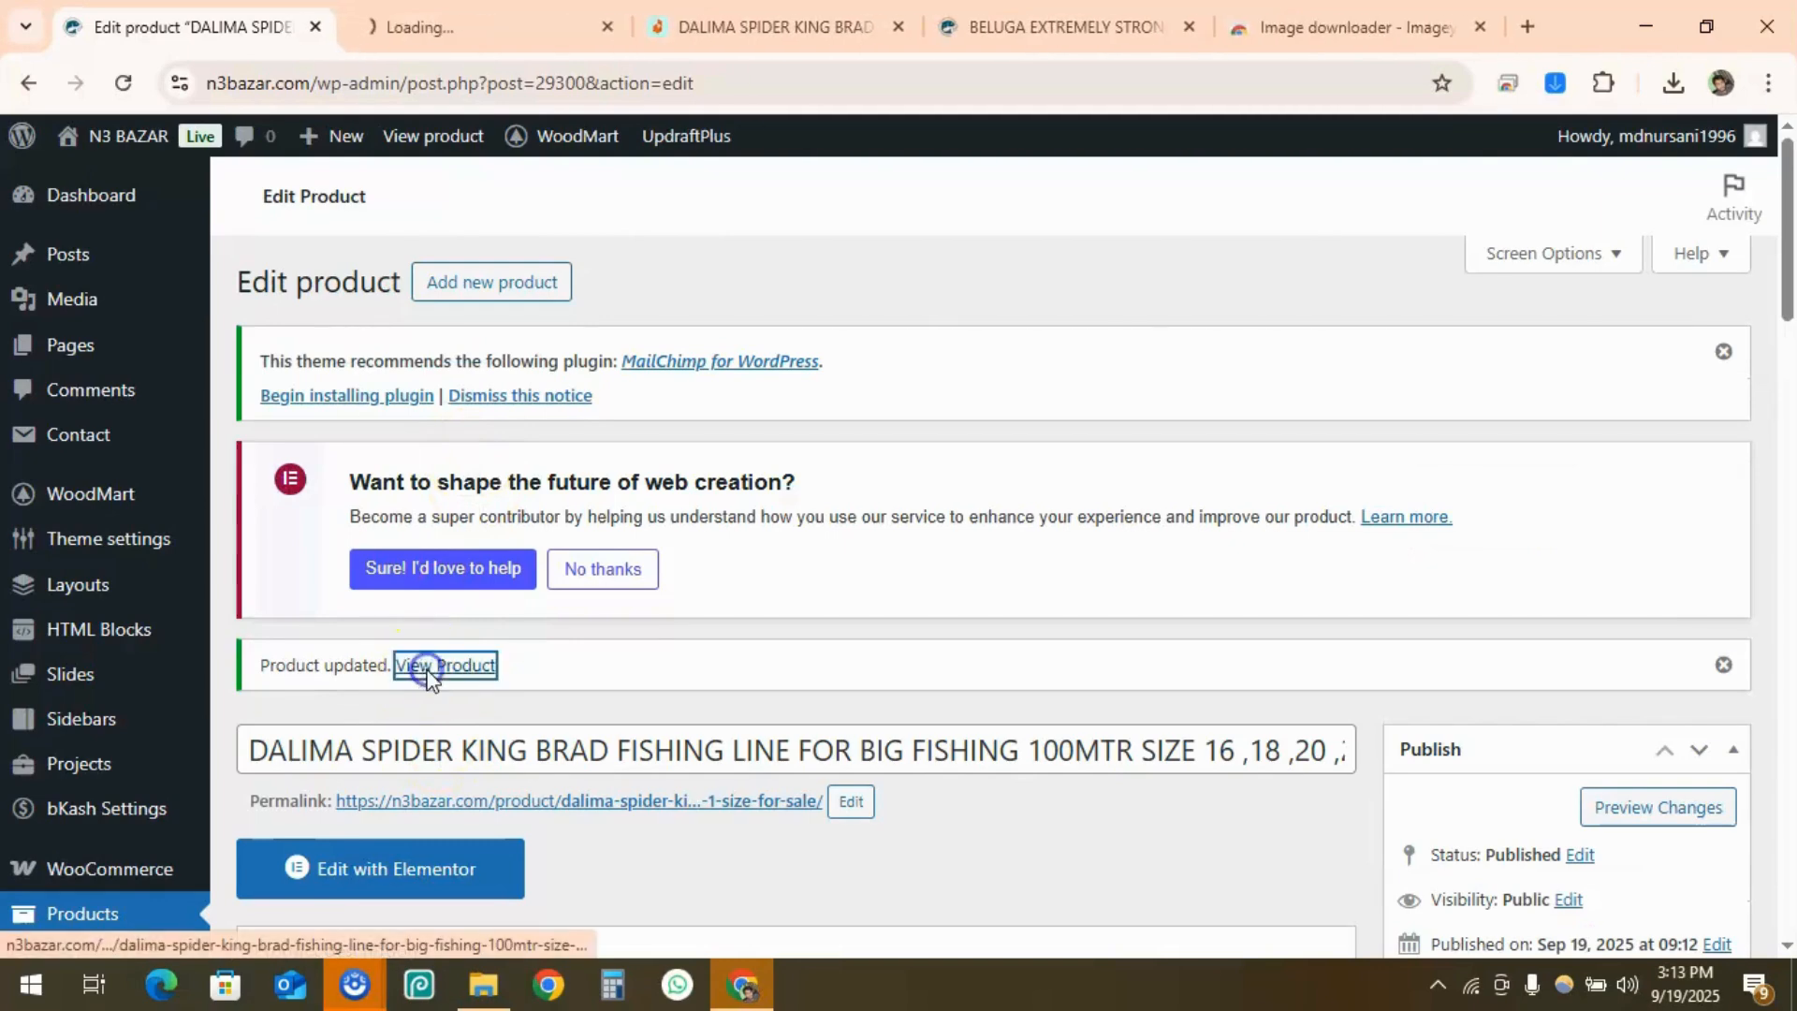
click(396, 33)
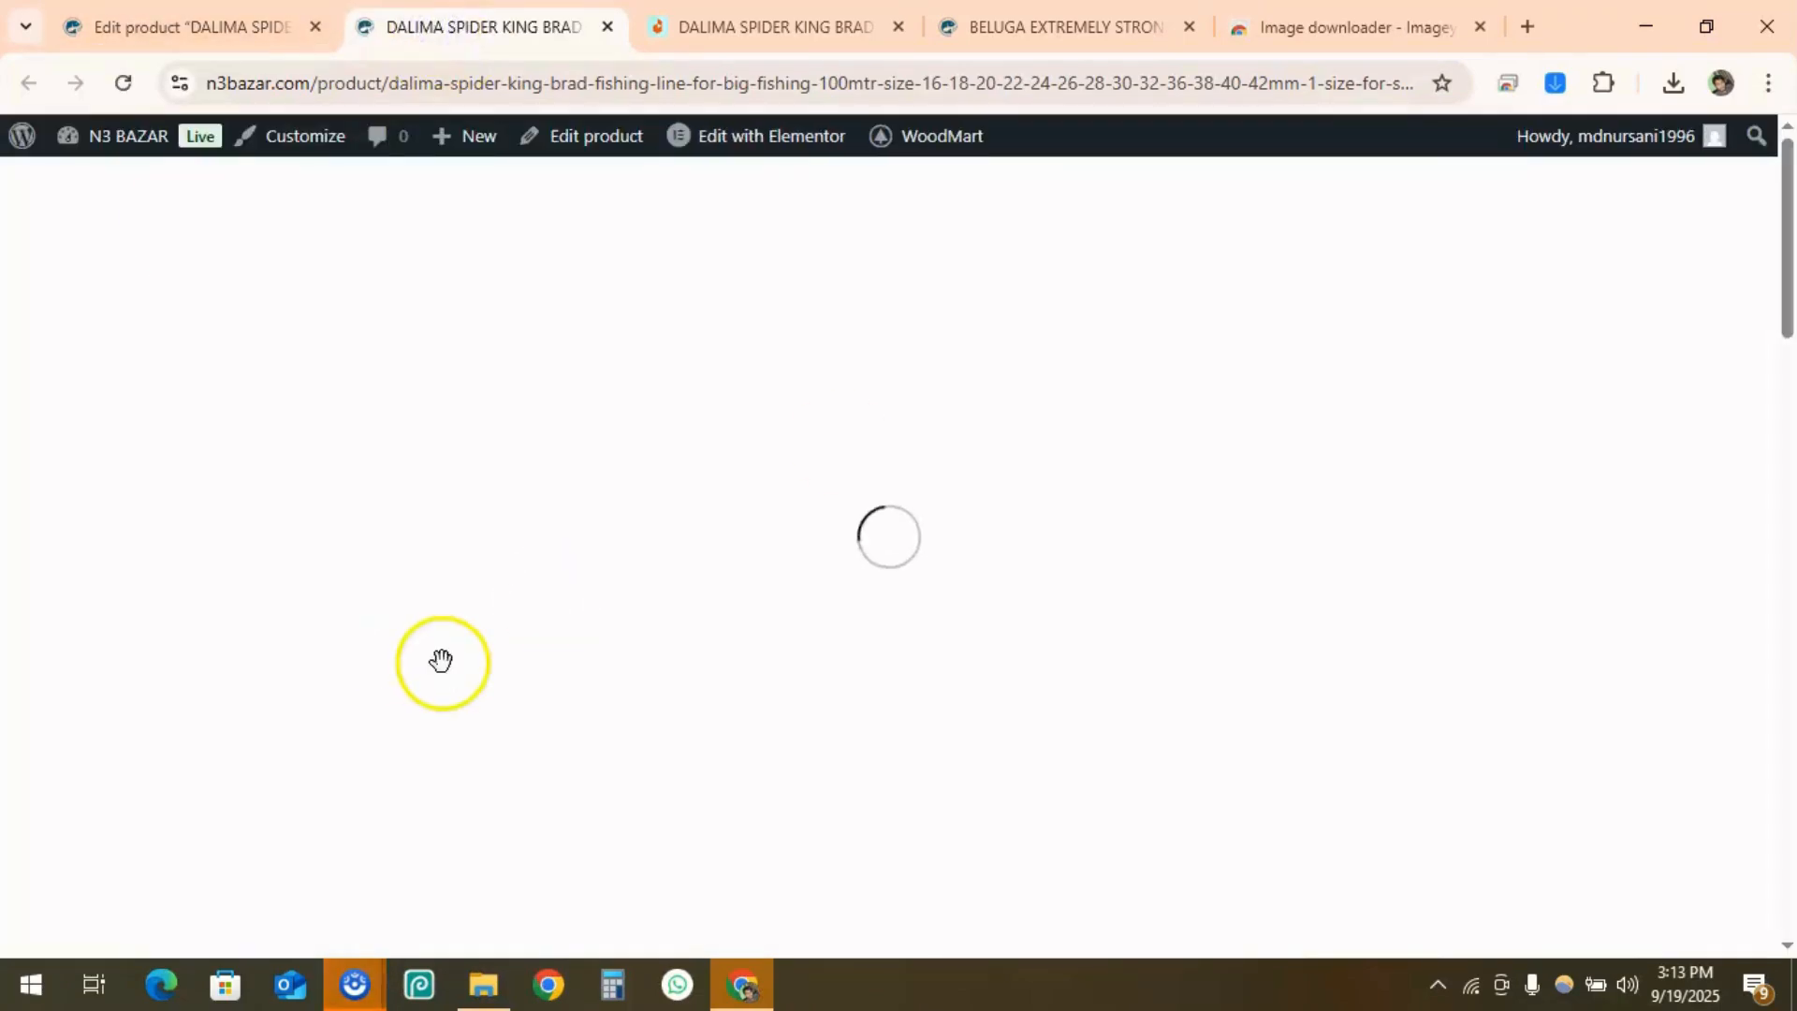
scroll(786, 481, down, 3)
scroll(401, 621, up, 3)
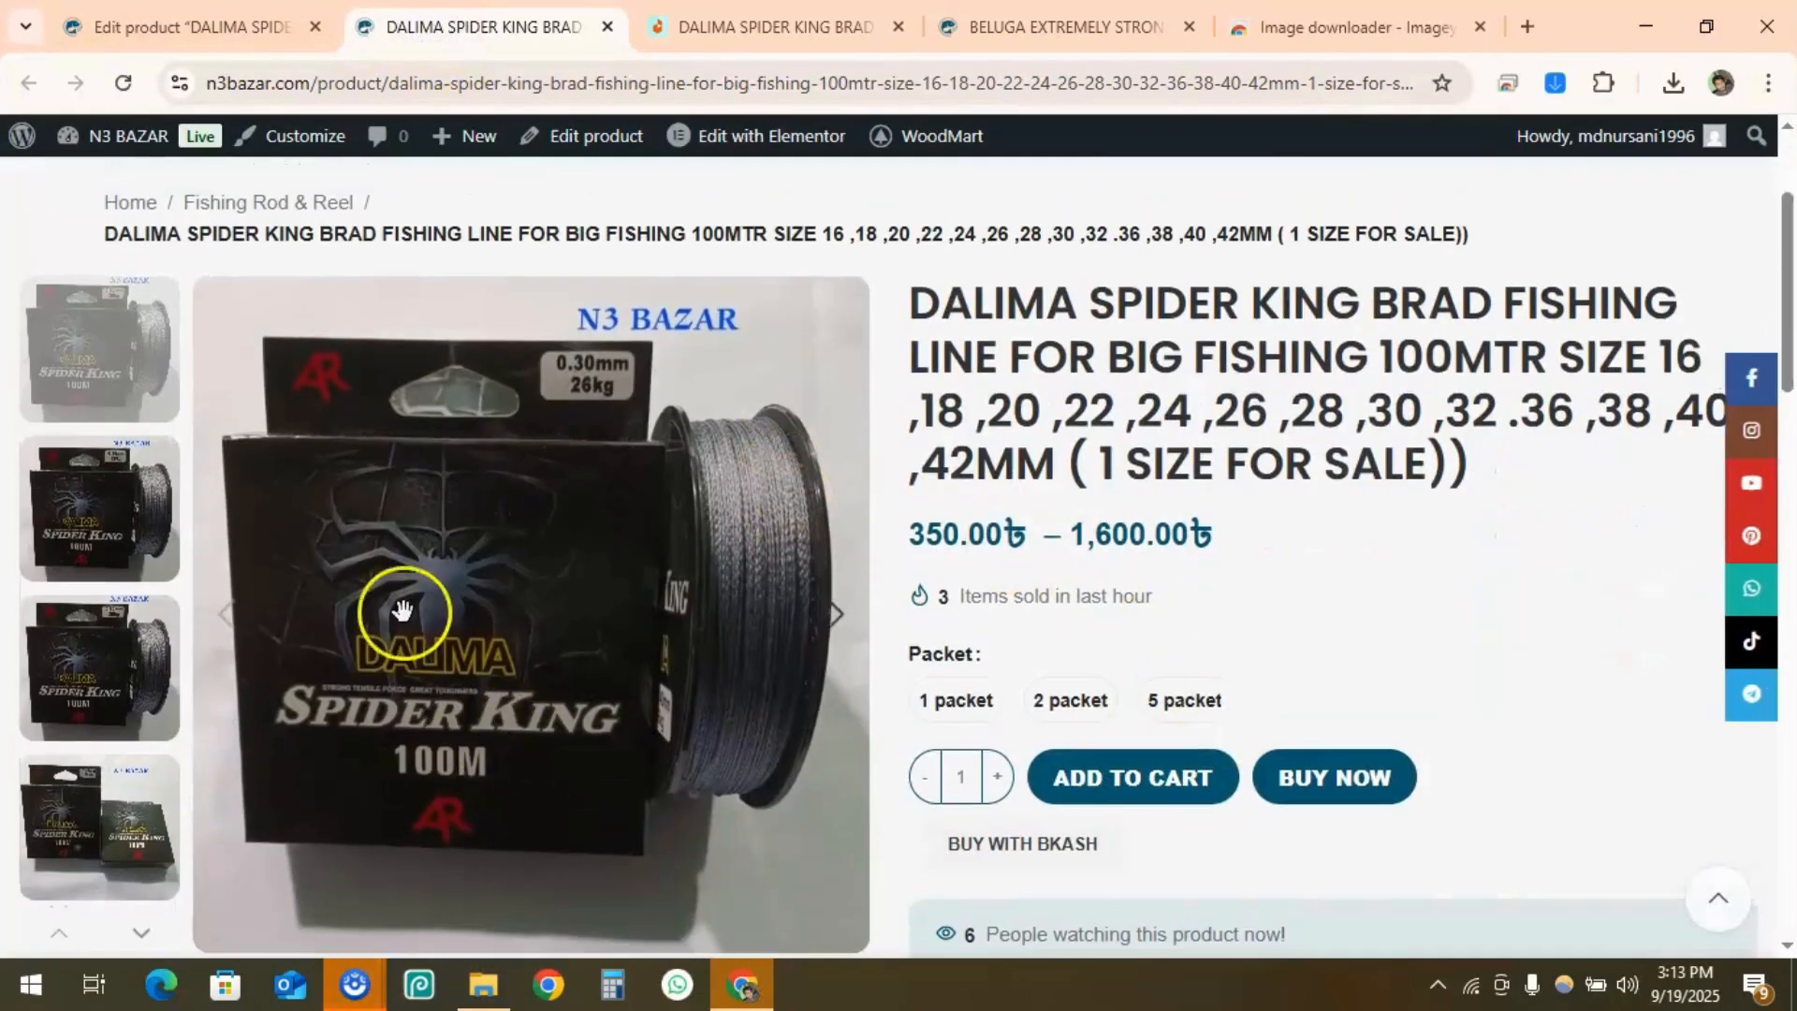
scroll(821, 462, down, 4)
scroll(1165, 697, up, 2)
scroll(1175, 692, up, 1)
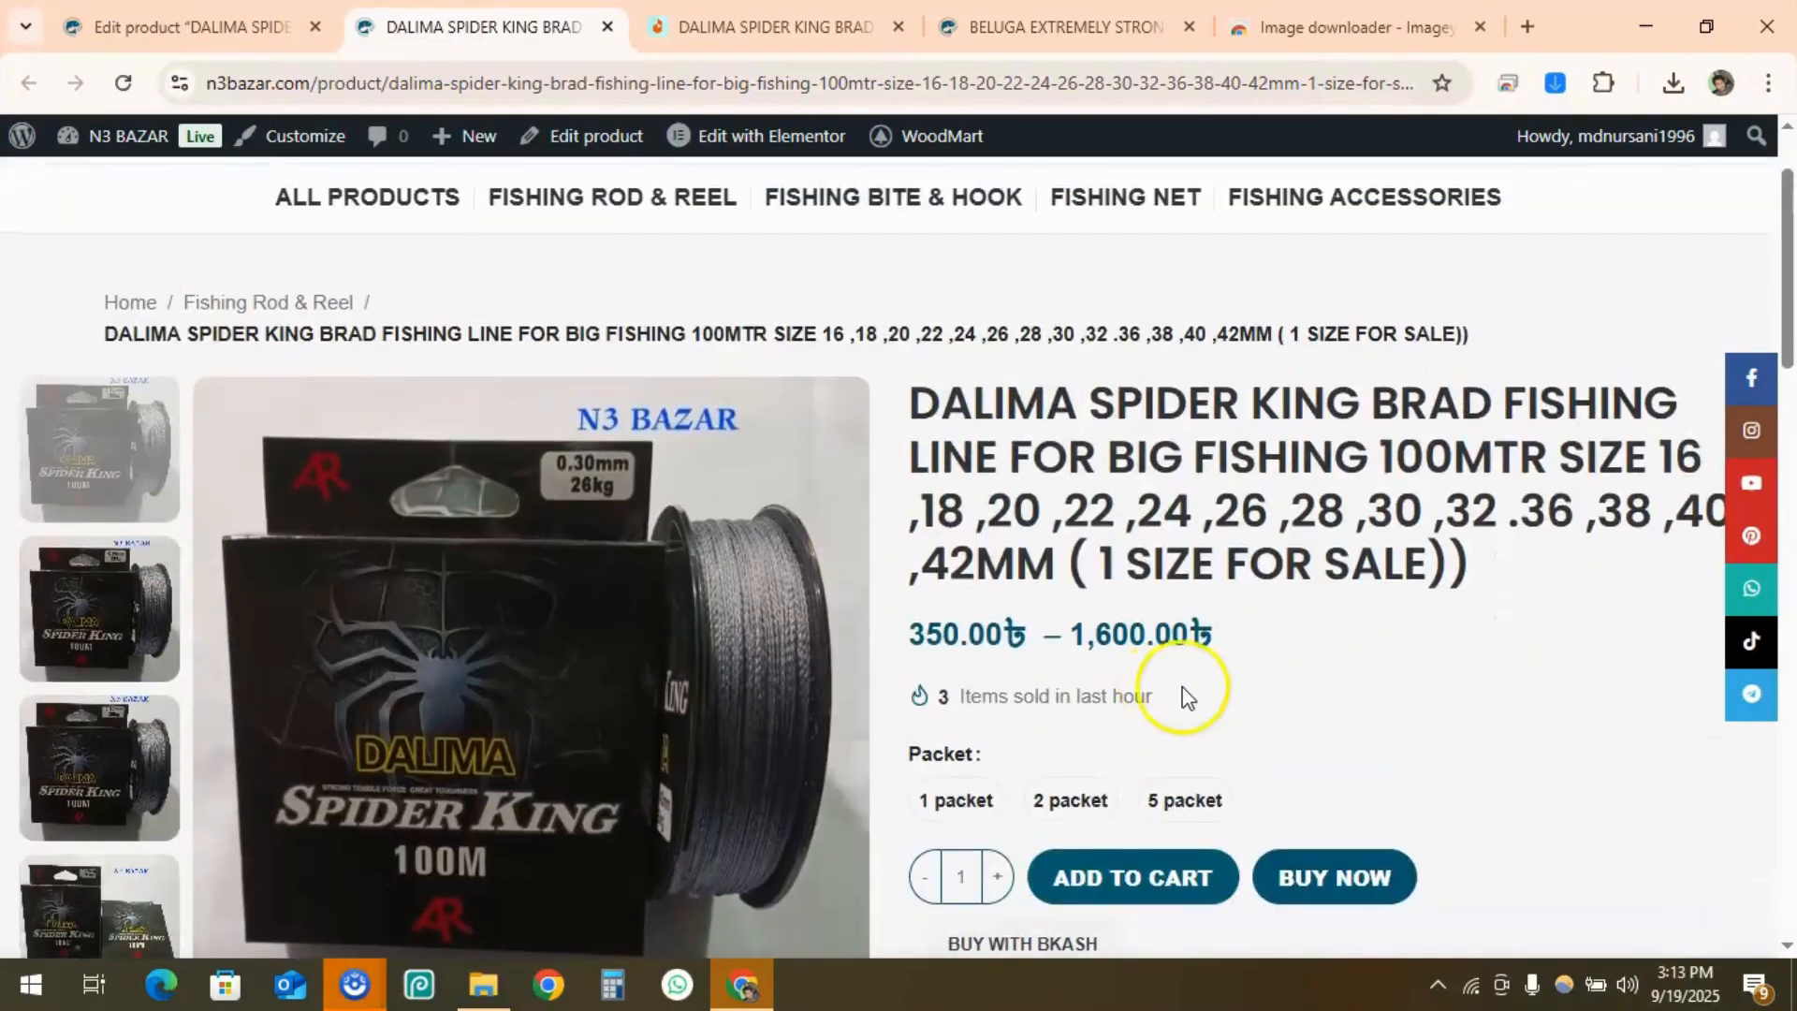
scroll(552, 575, down, 3)
scroll(537, 568, up, 5)
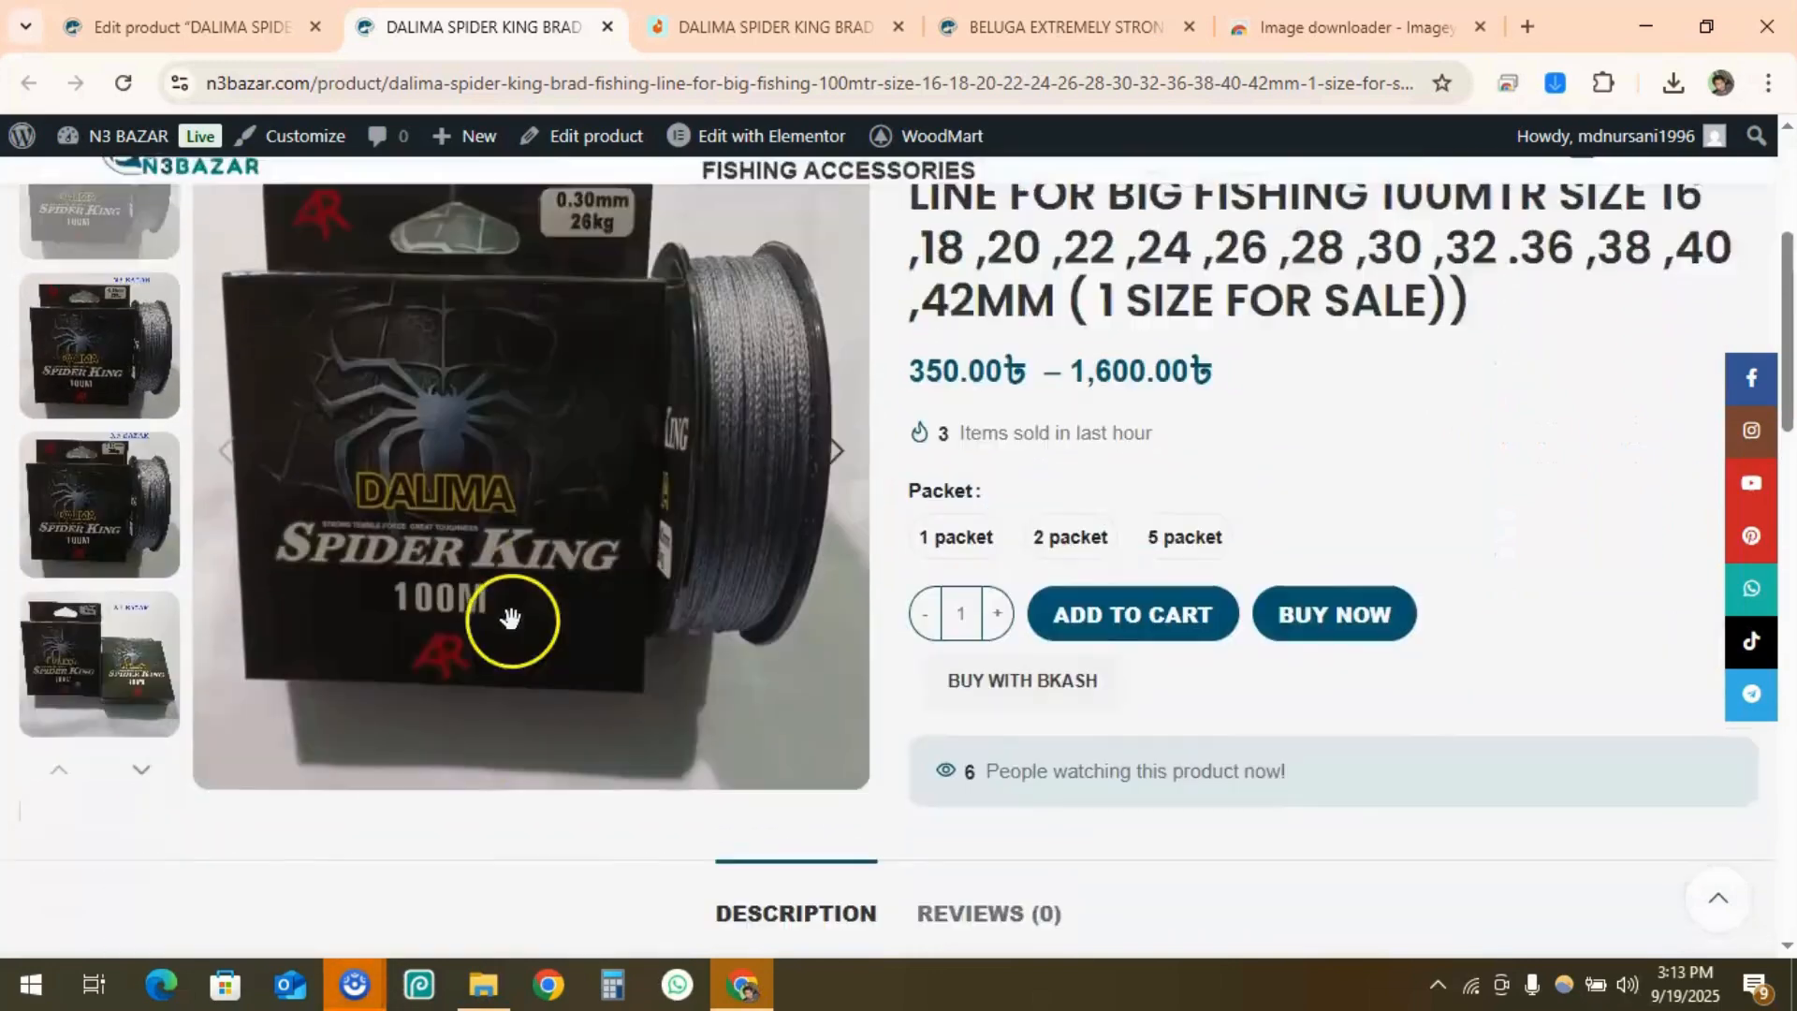
scroll(487, 636, down, 3)
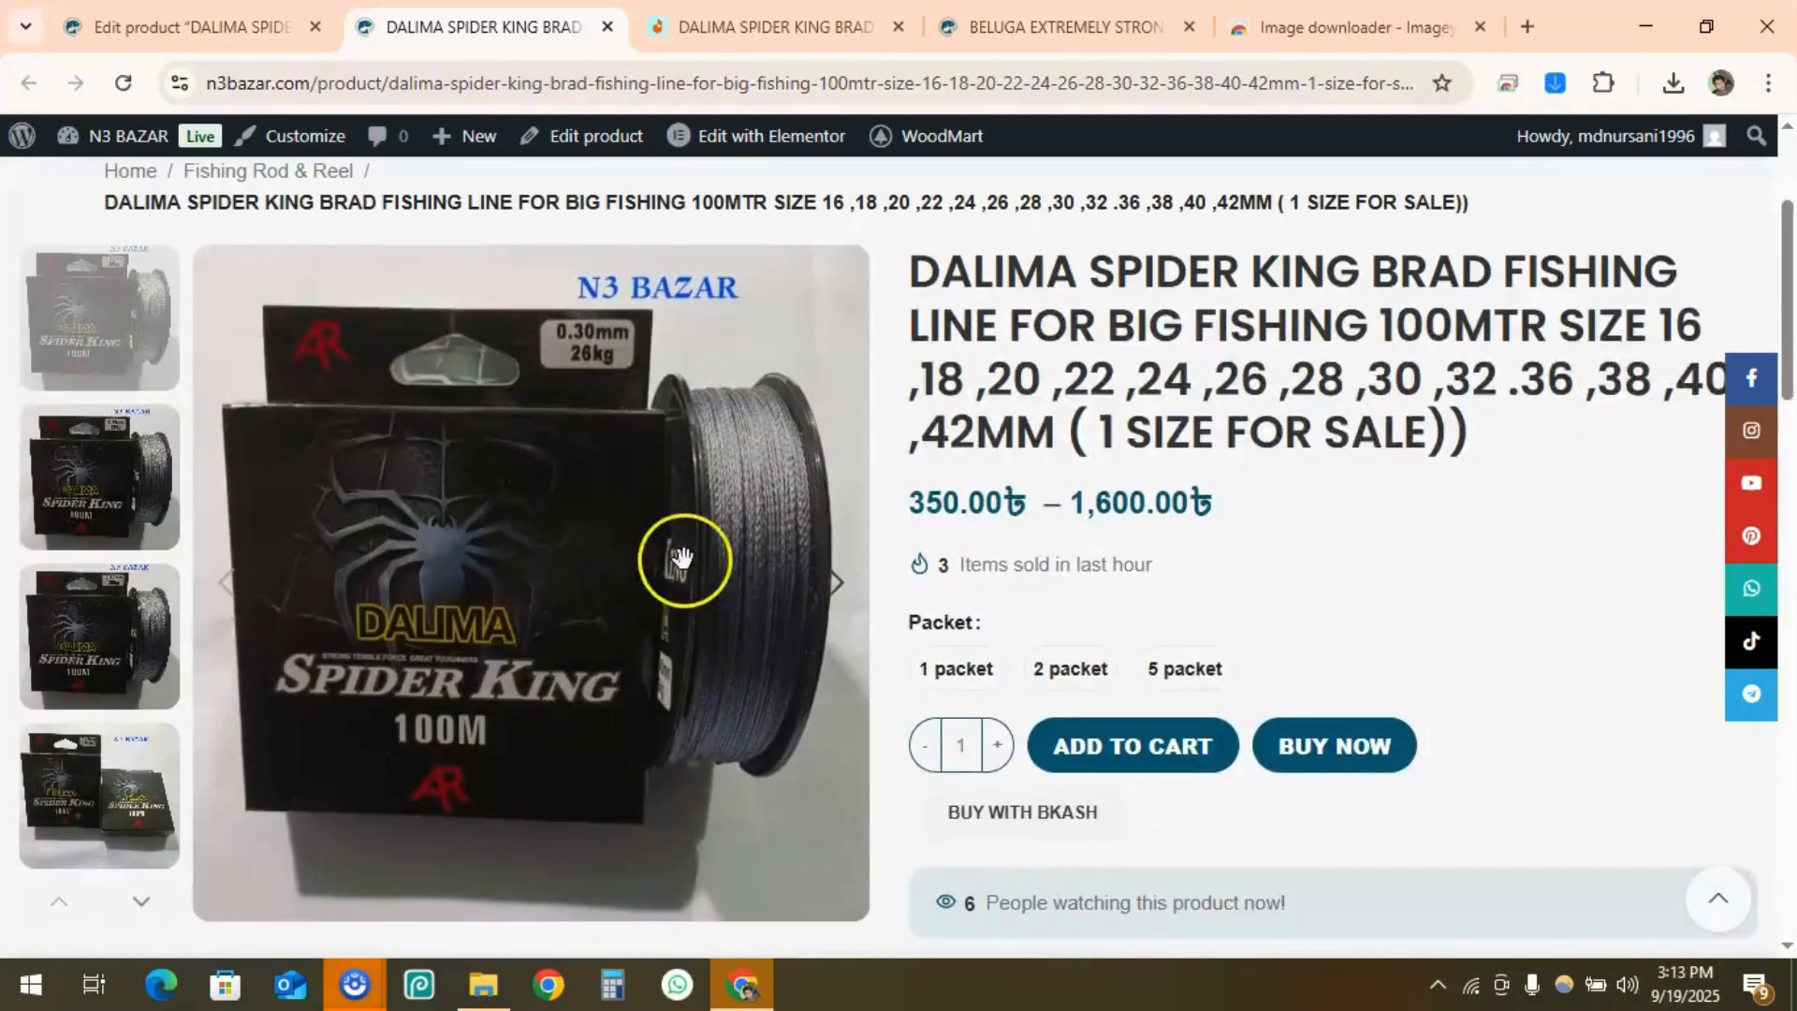
click(194, 29)
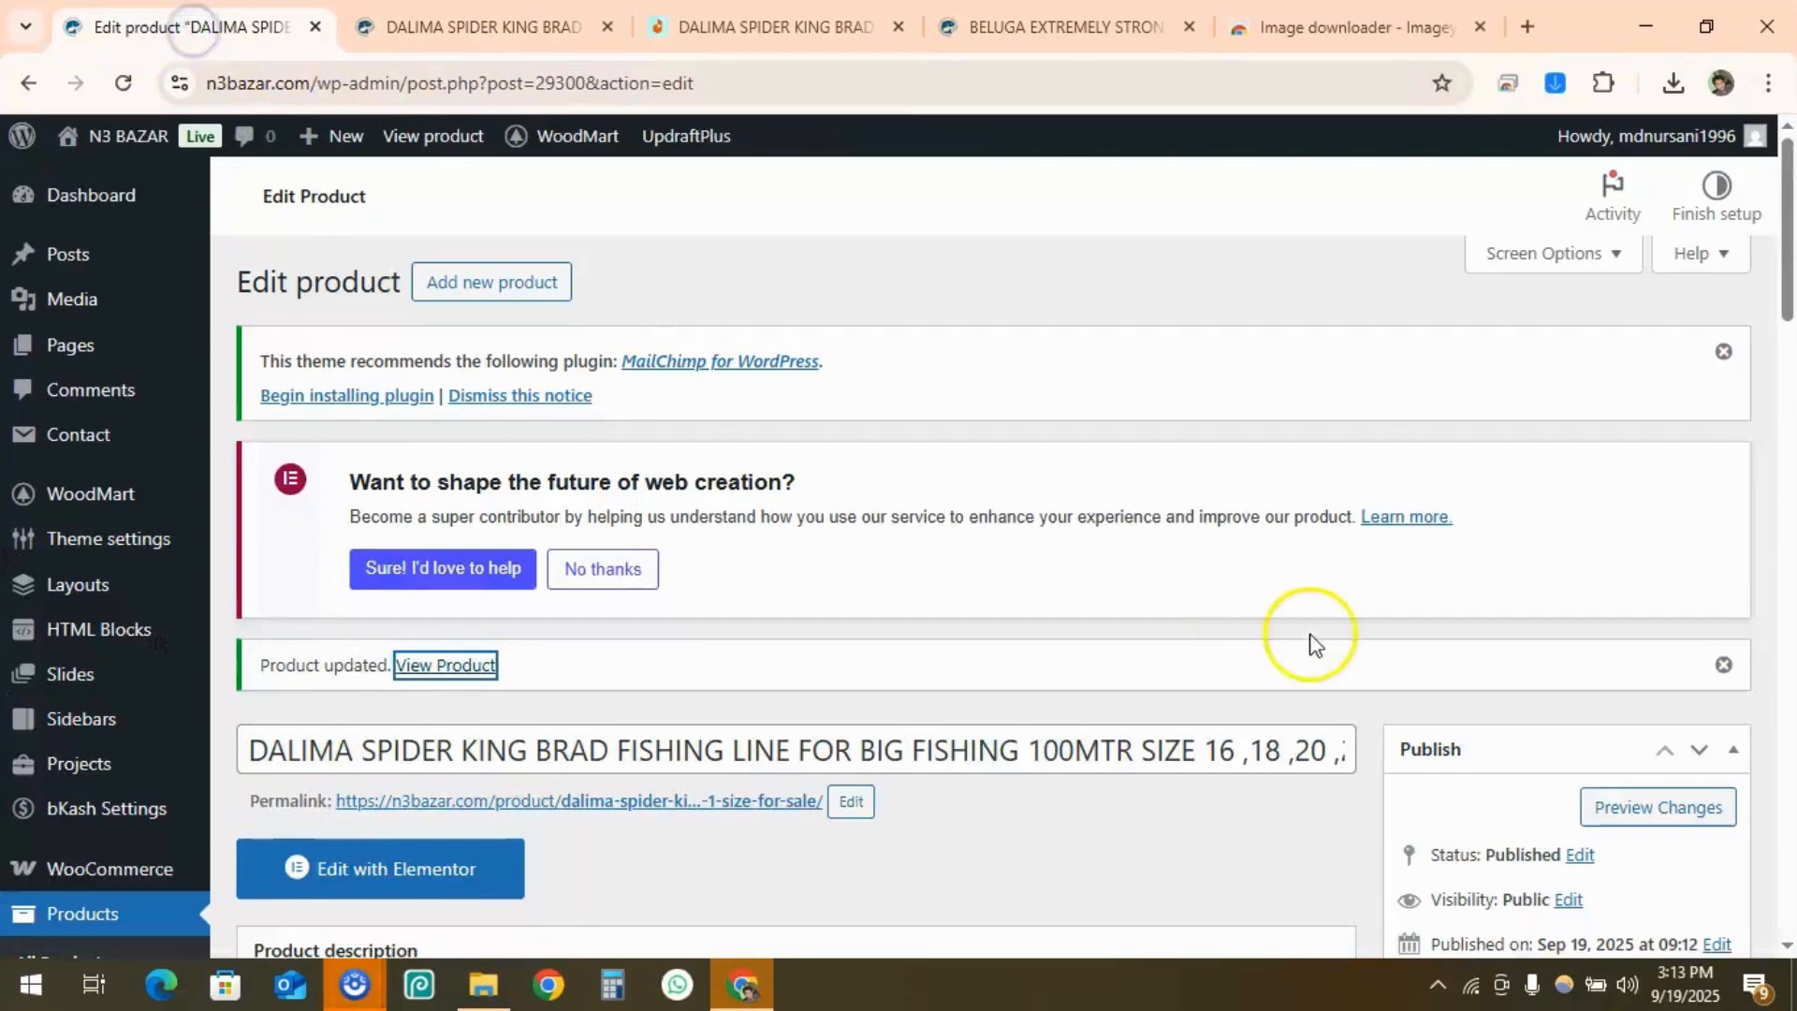
scroll(1292, 617, down, 10)
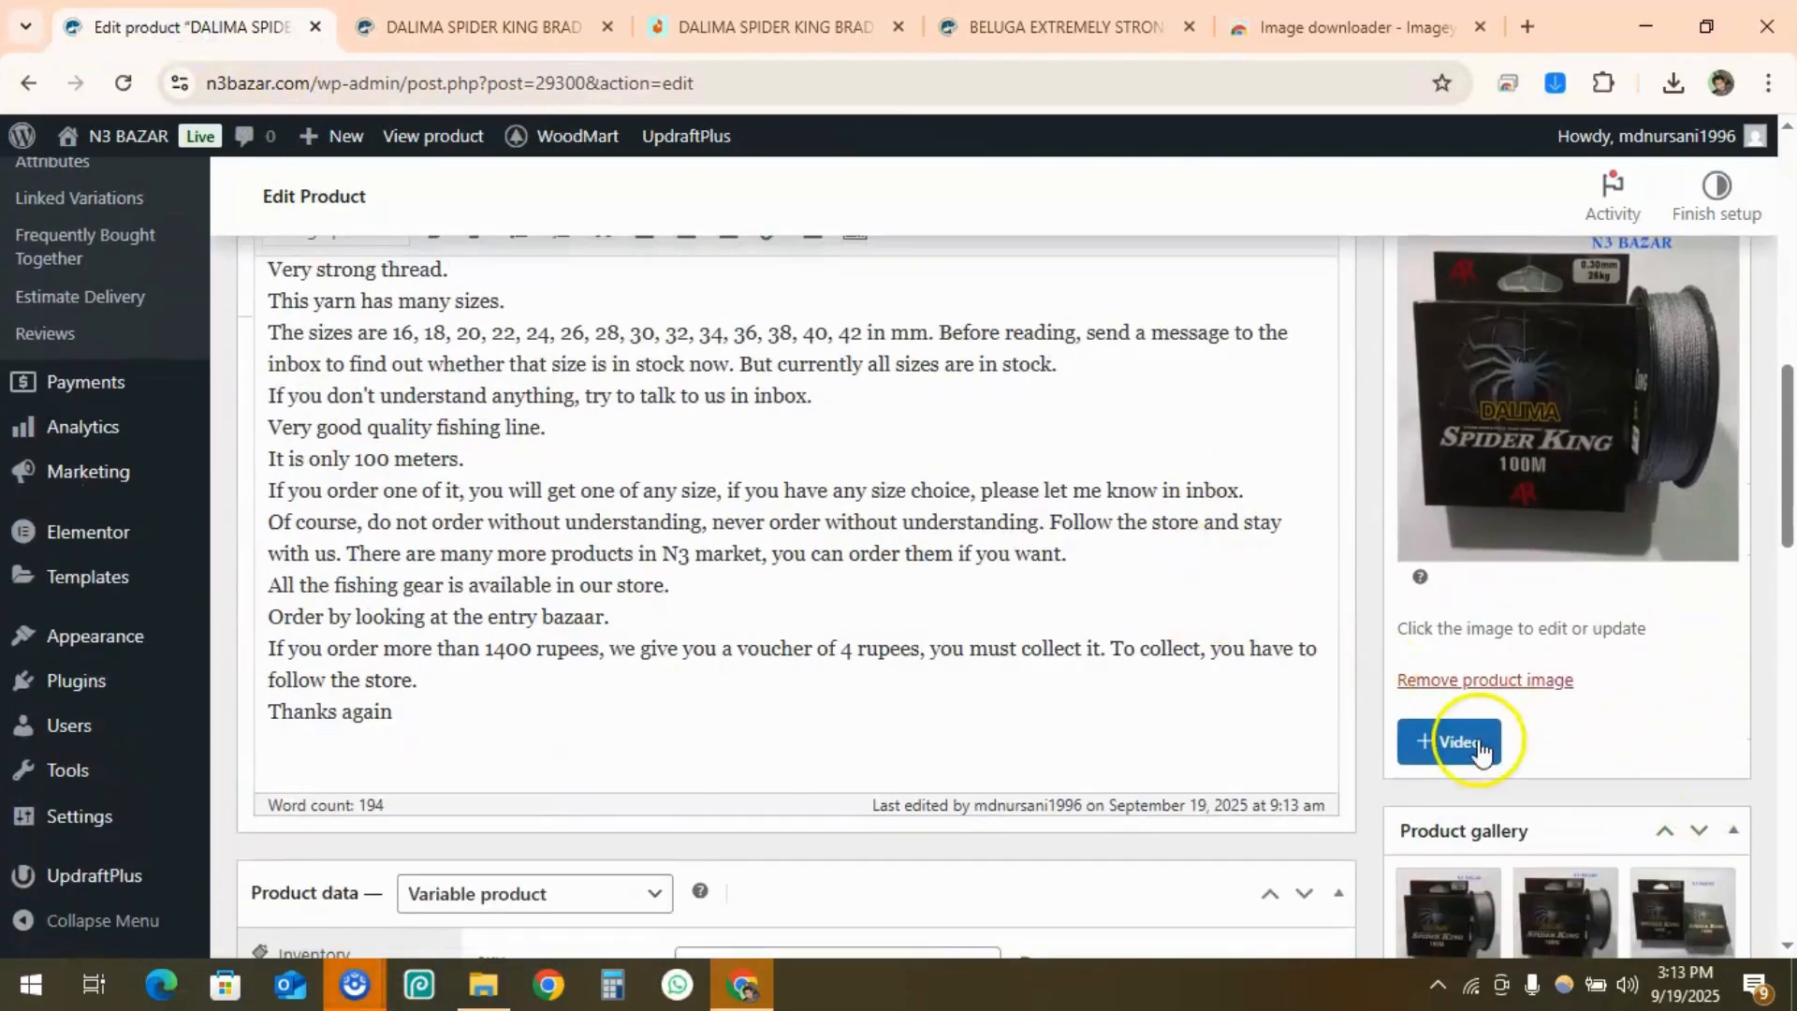
scroll(1479, 567, down, 4)
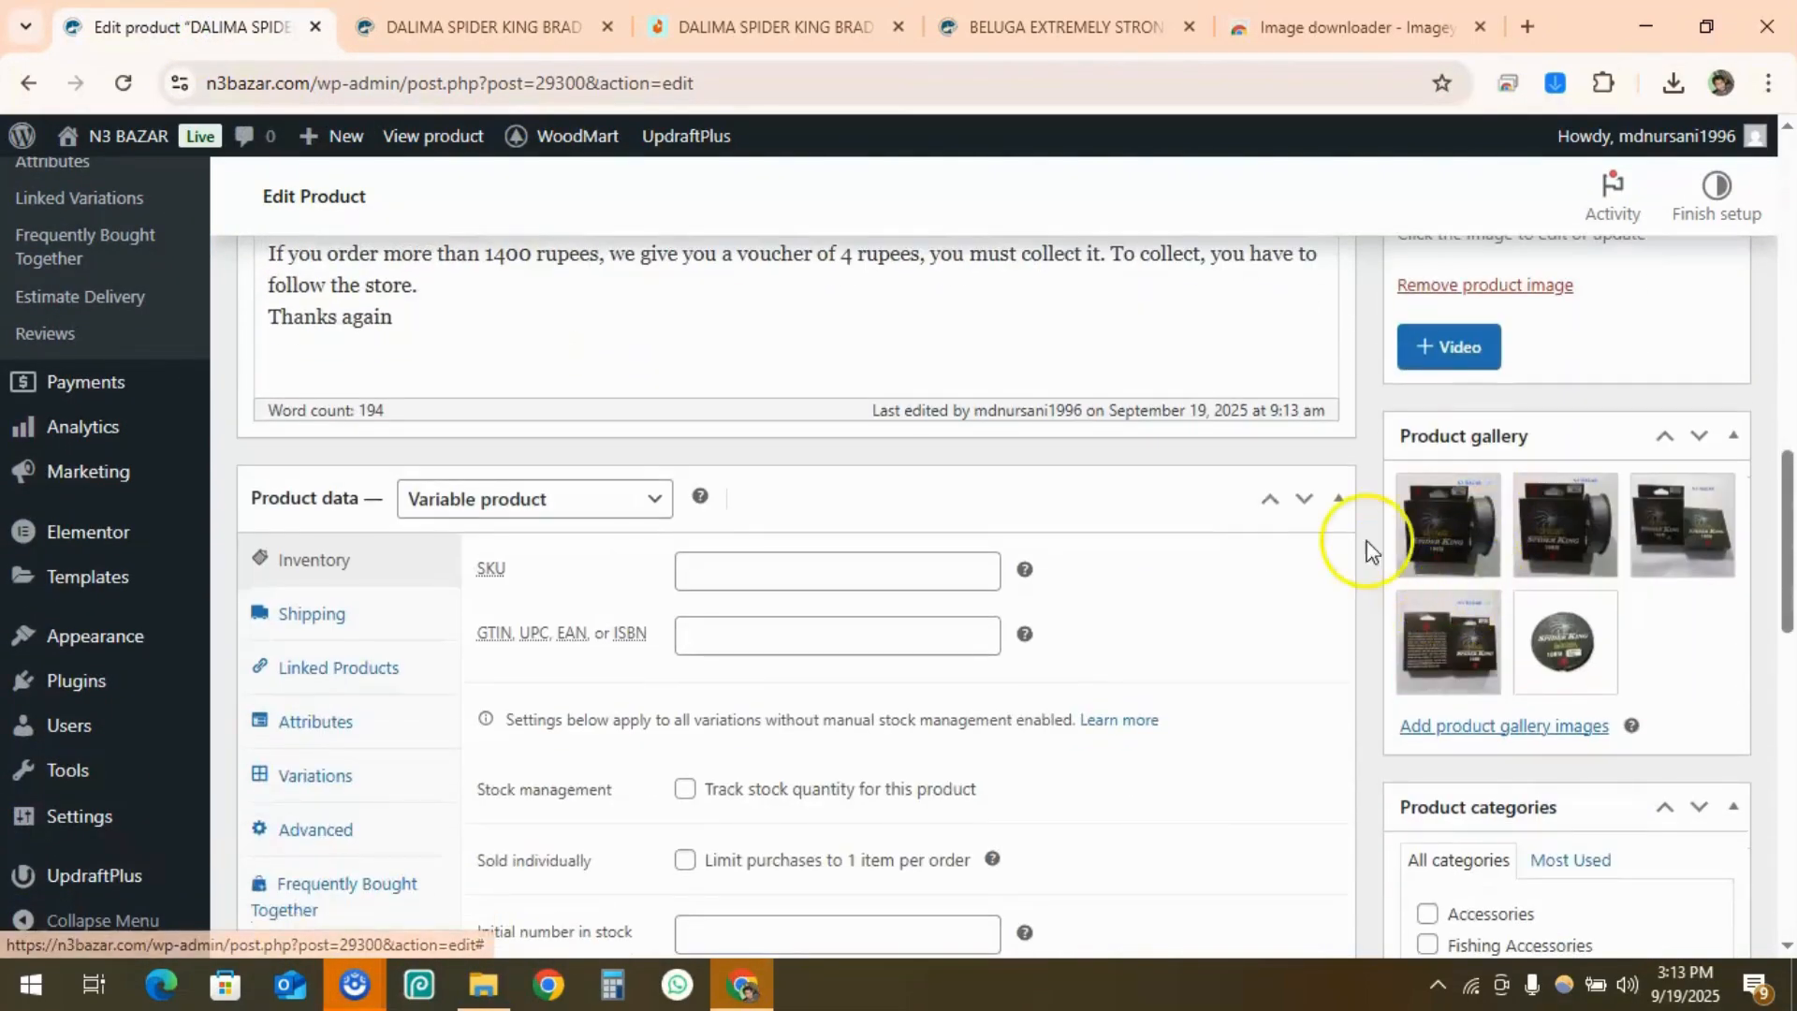
click(1451, 566)
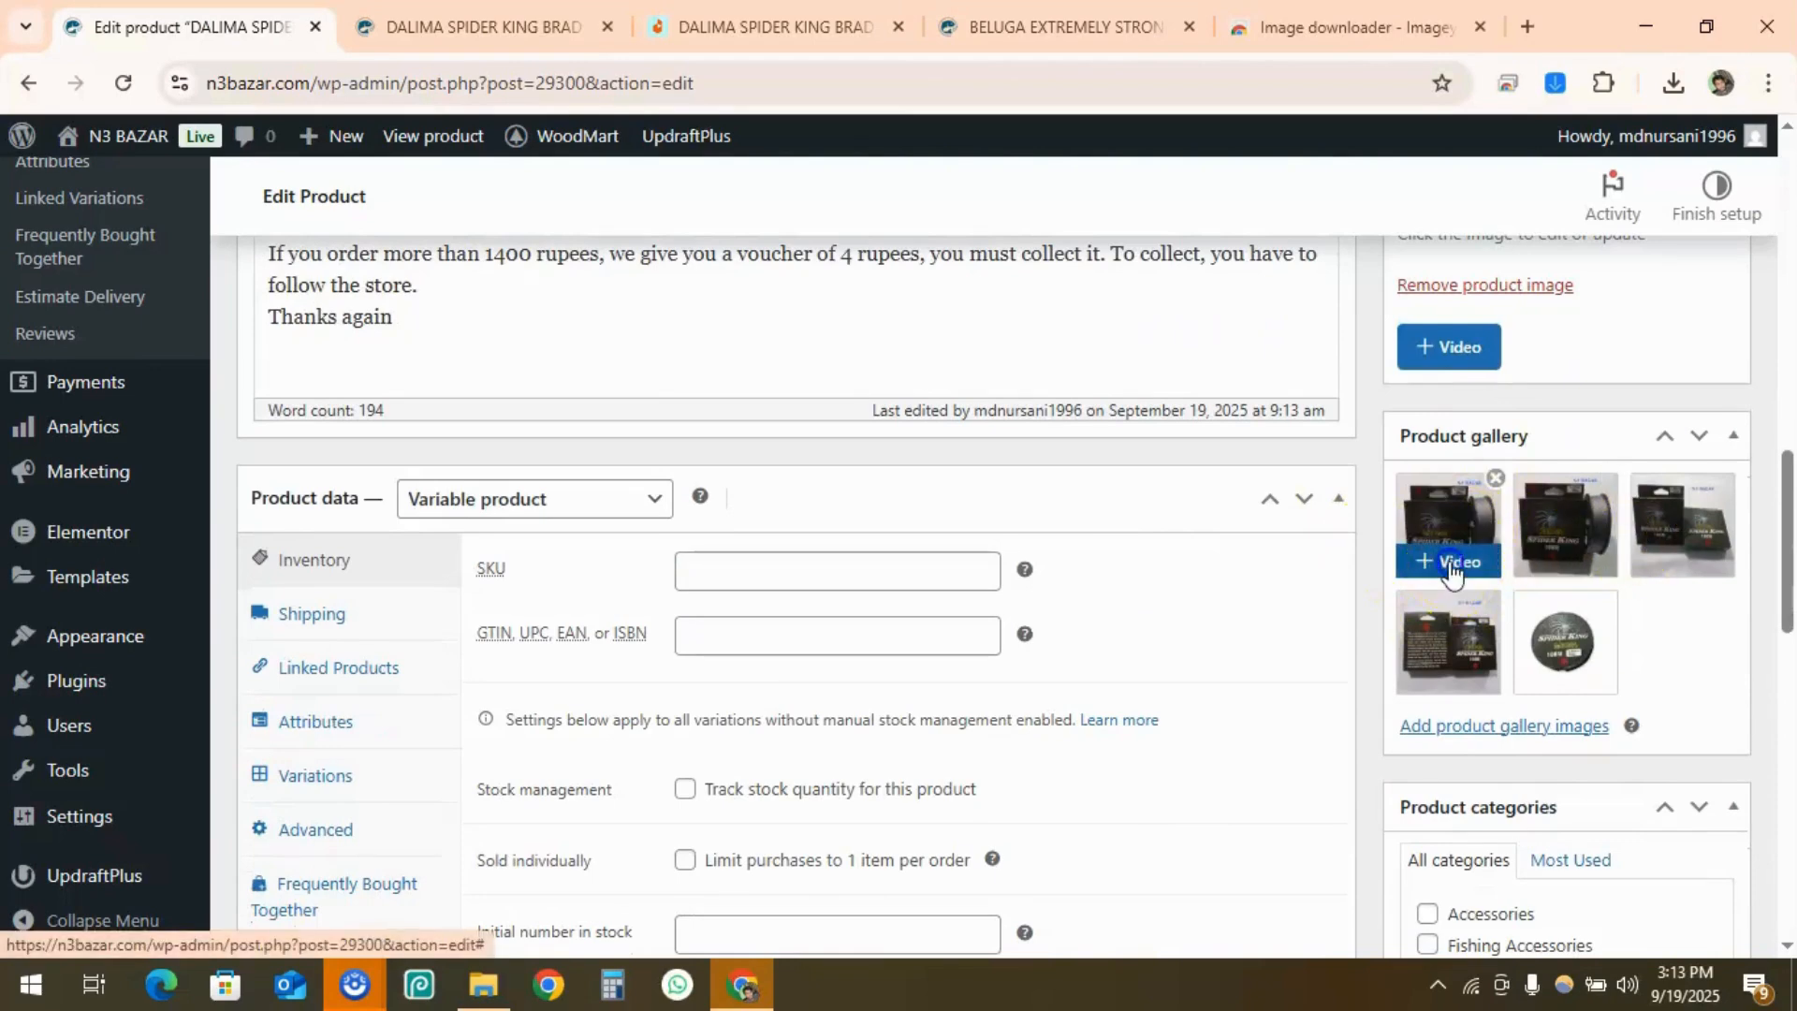
click(625, 411)
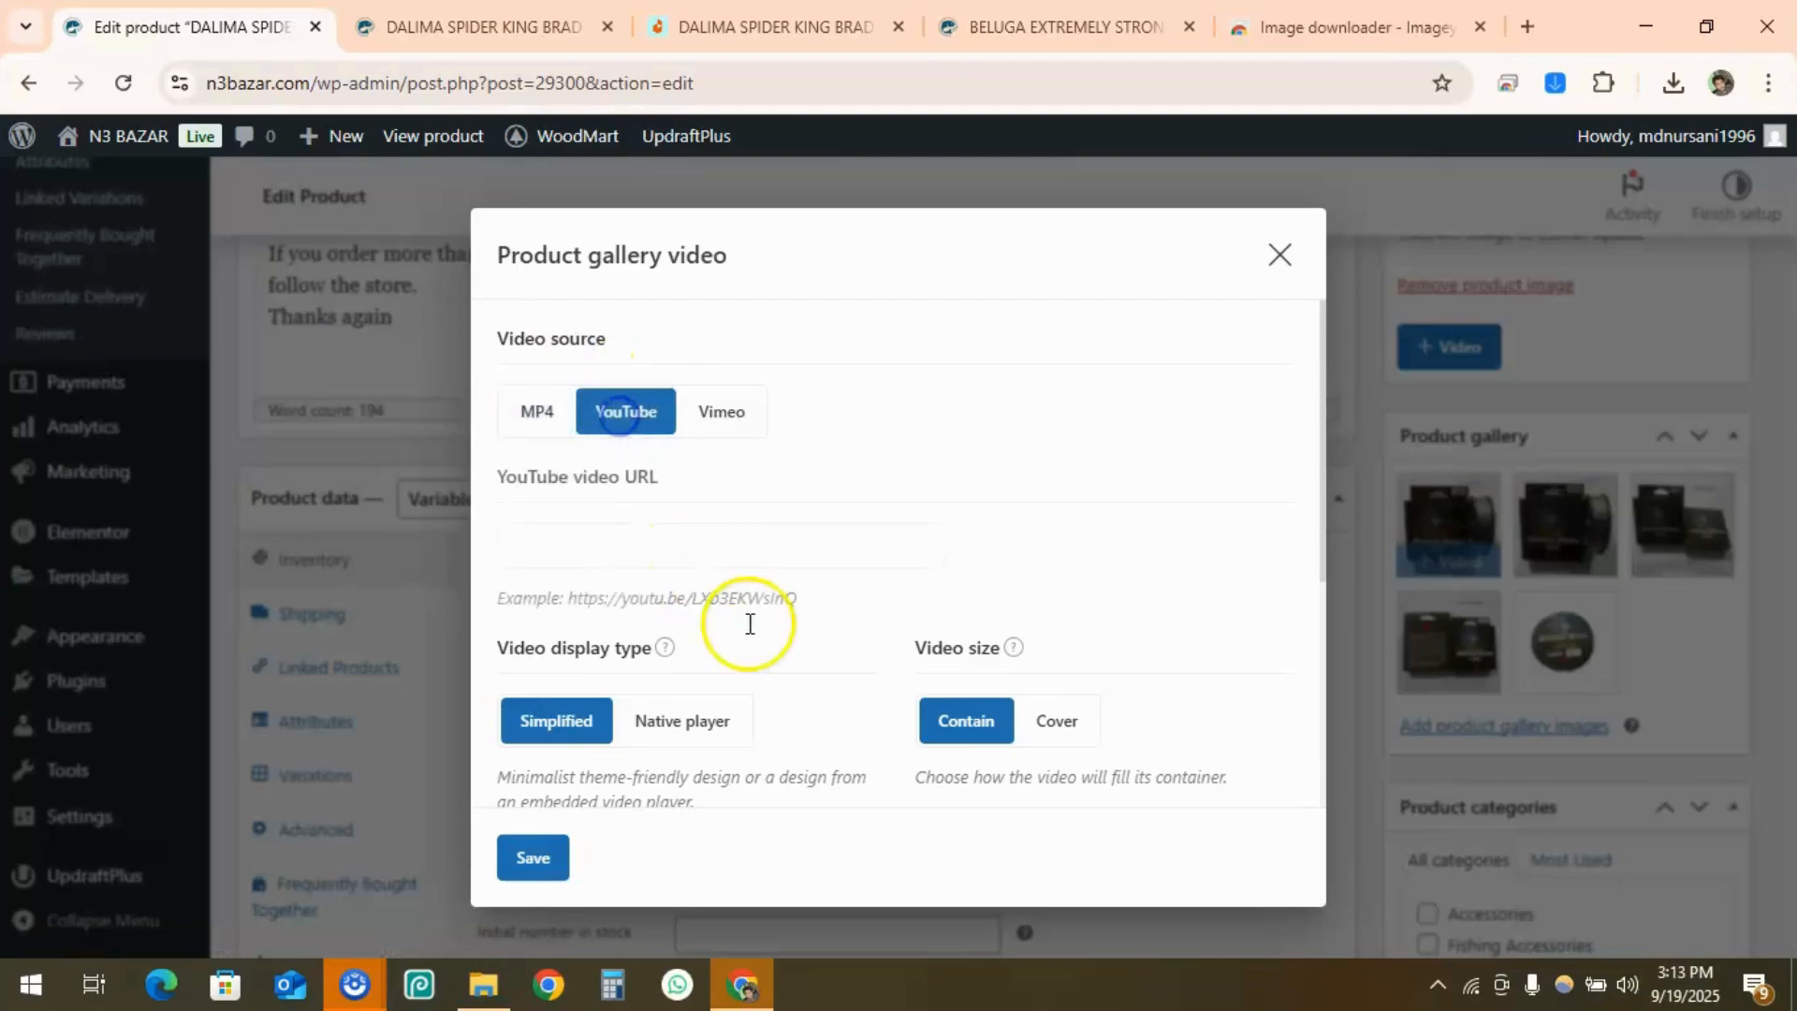
click(644, 534)
text(https://youtu.be/KMSXLdcAQuw)
click(590, 858)
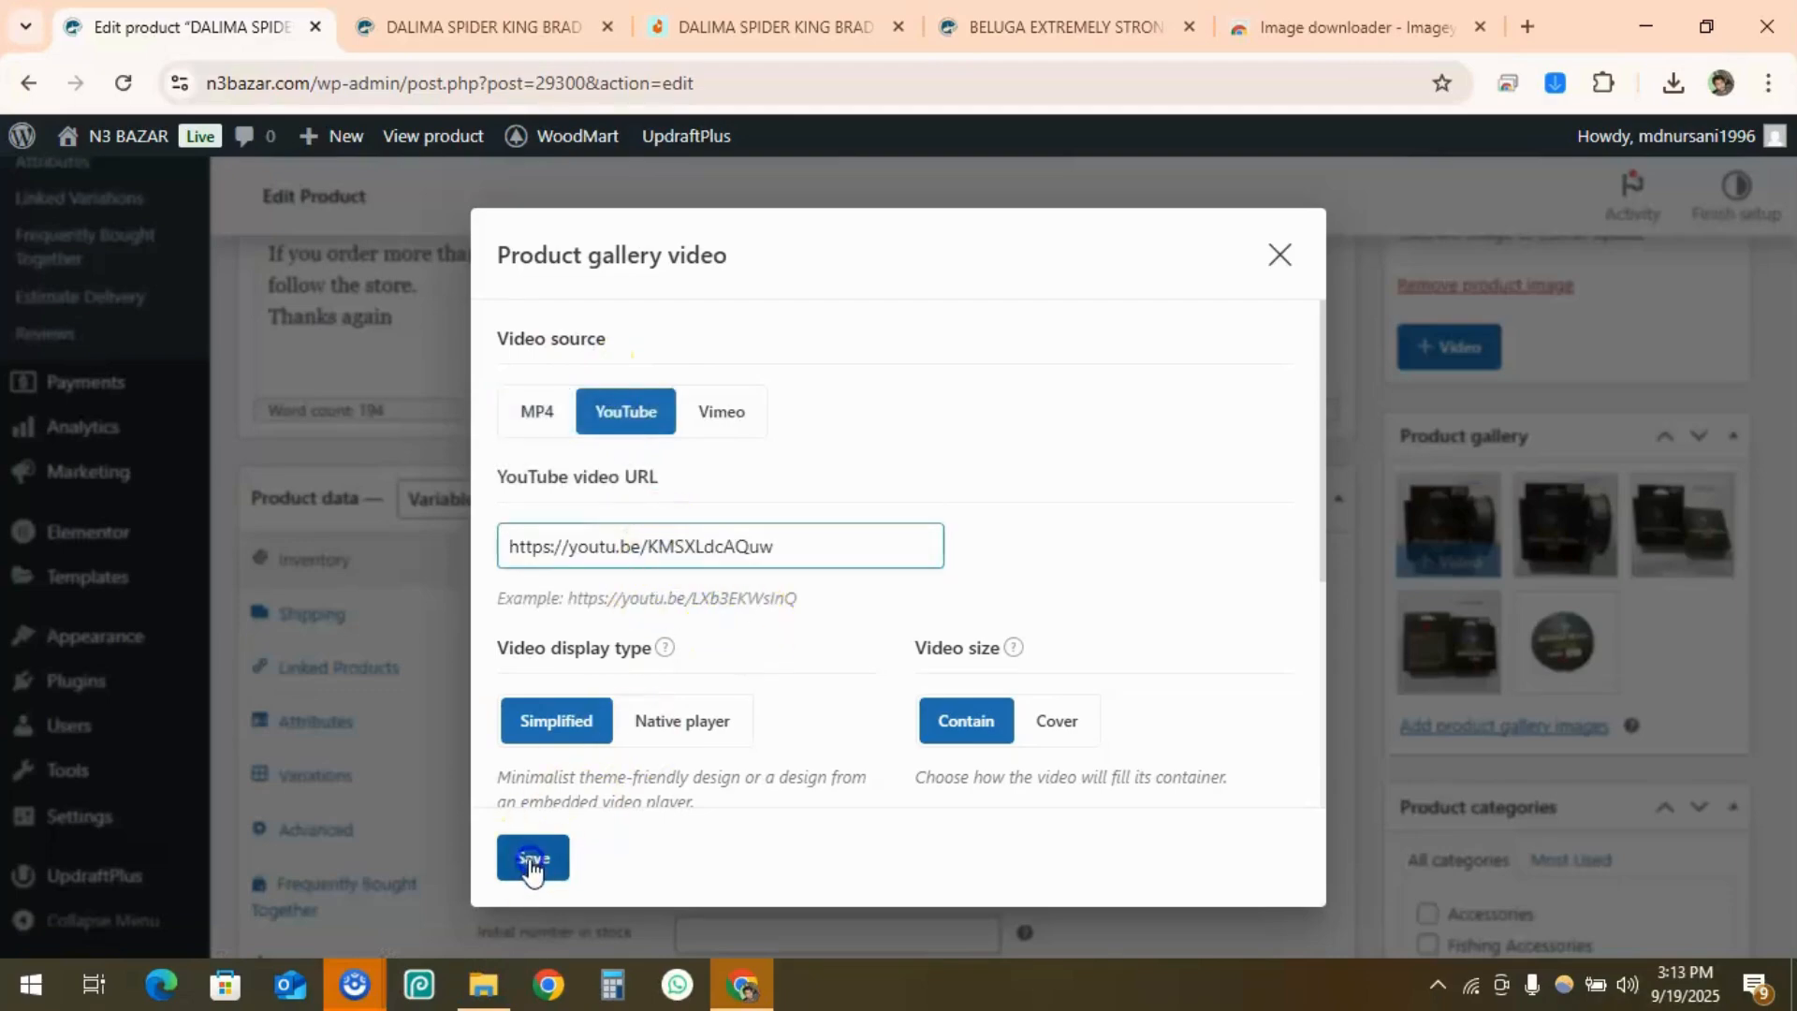
scroll(1020, 653, up, 8)
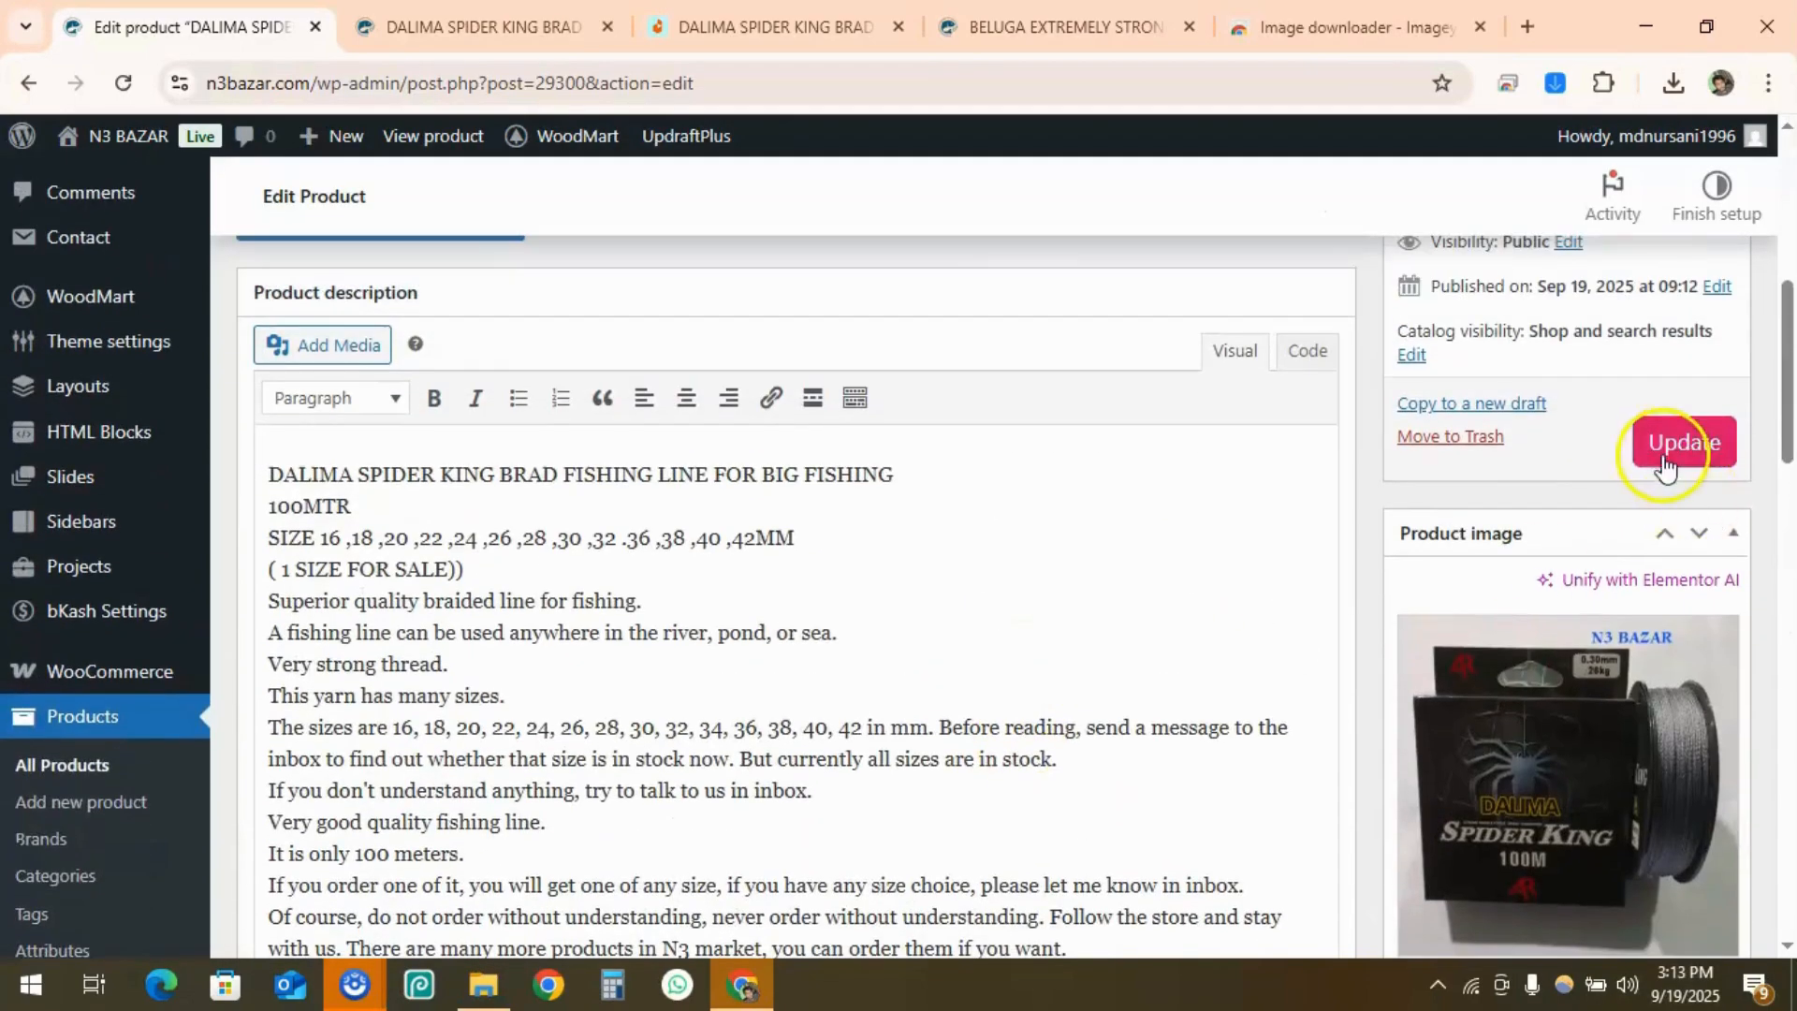
click(1675, 447)
scroll(1029, 505, up, 2)
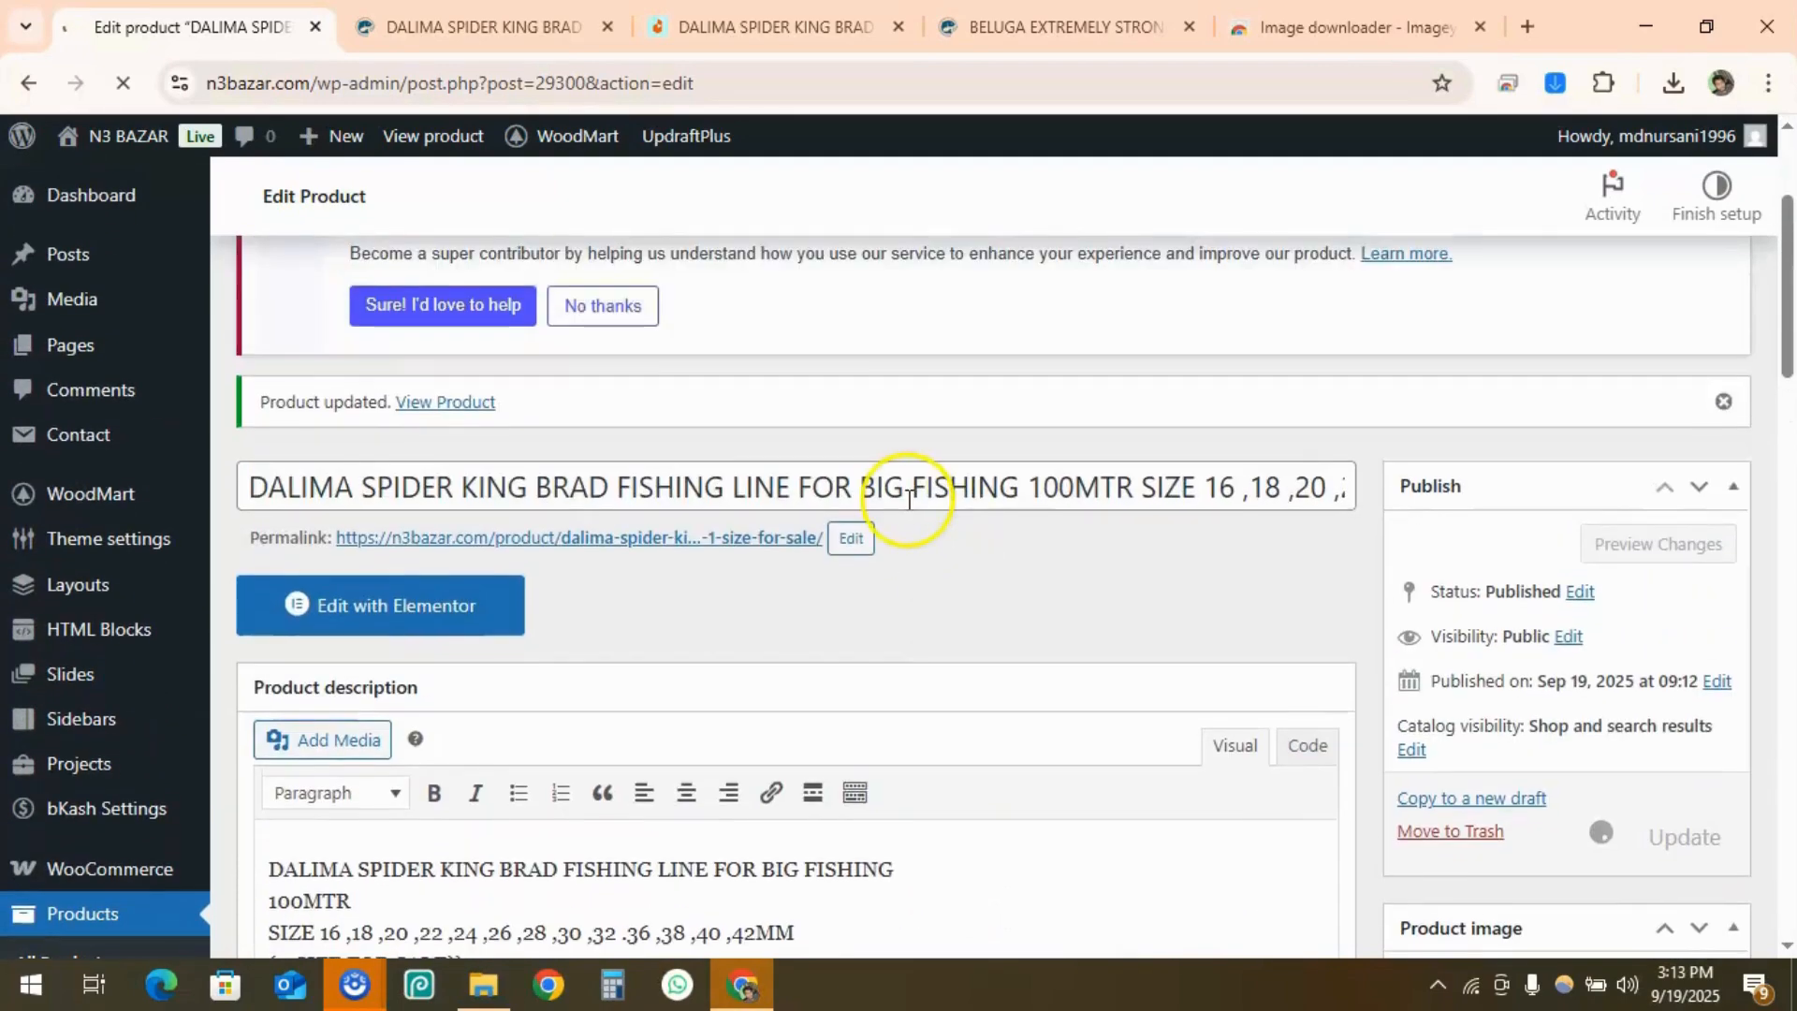
Reload the product's store page, play the video in its gallery and go back to the edit page
click(428, 27)
click(123, 82)
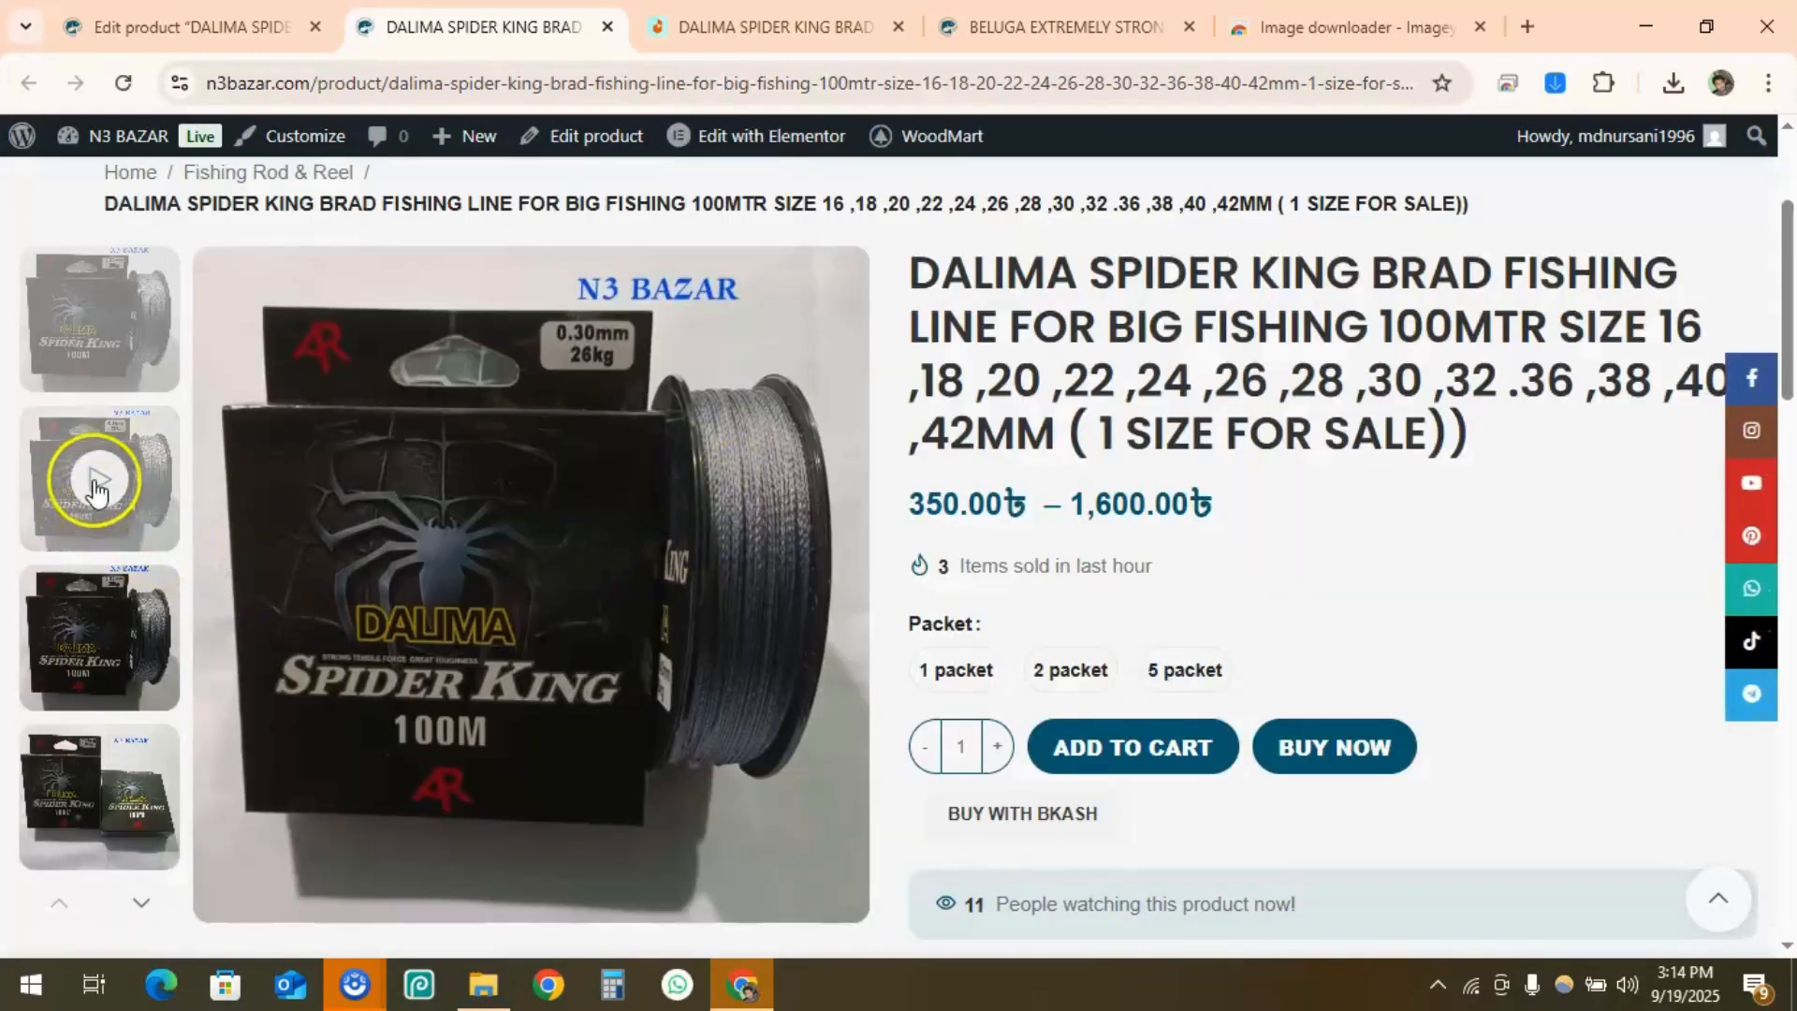
click(86, 505)
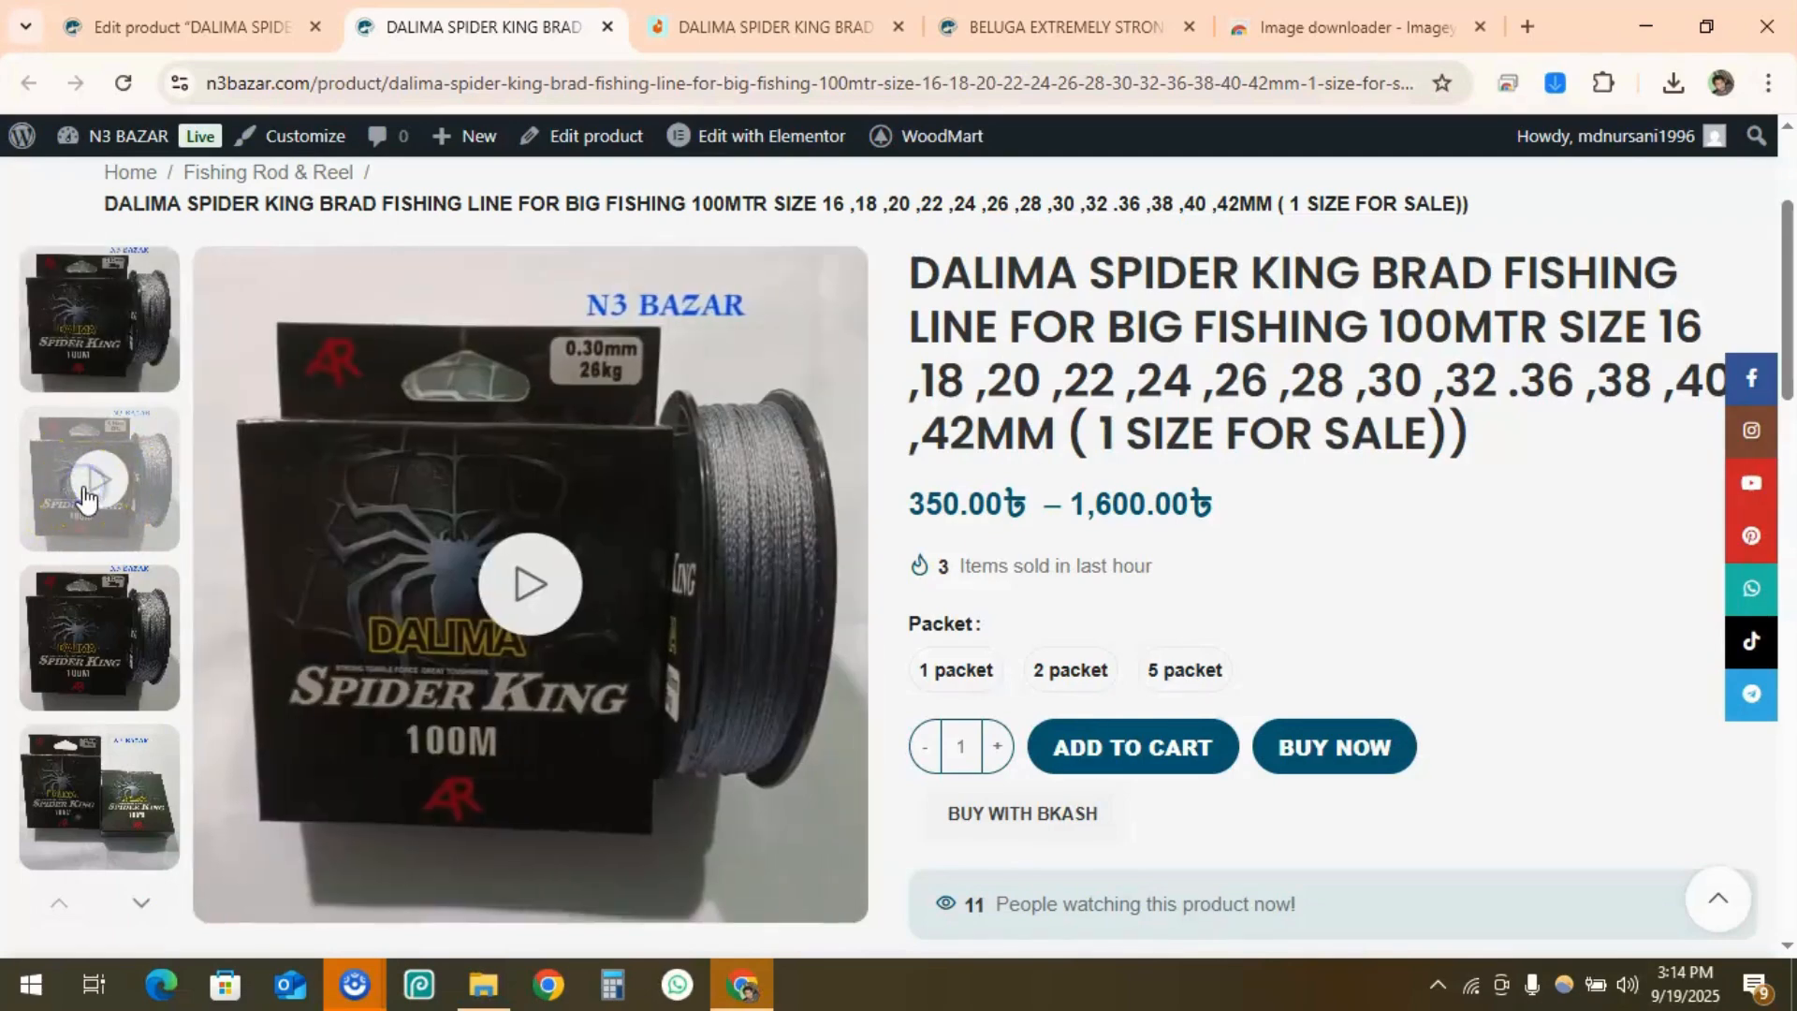
click(515, 597)
click(616, 790)
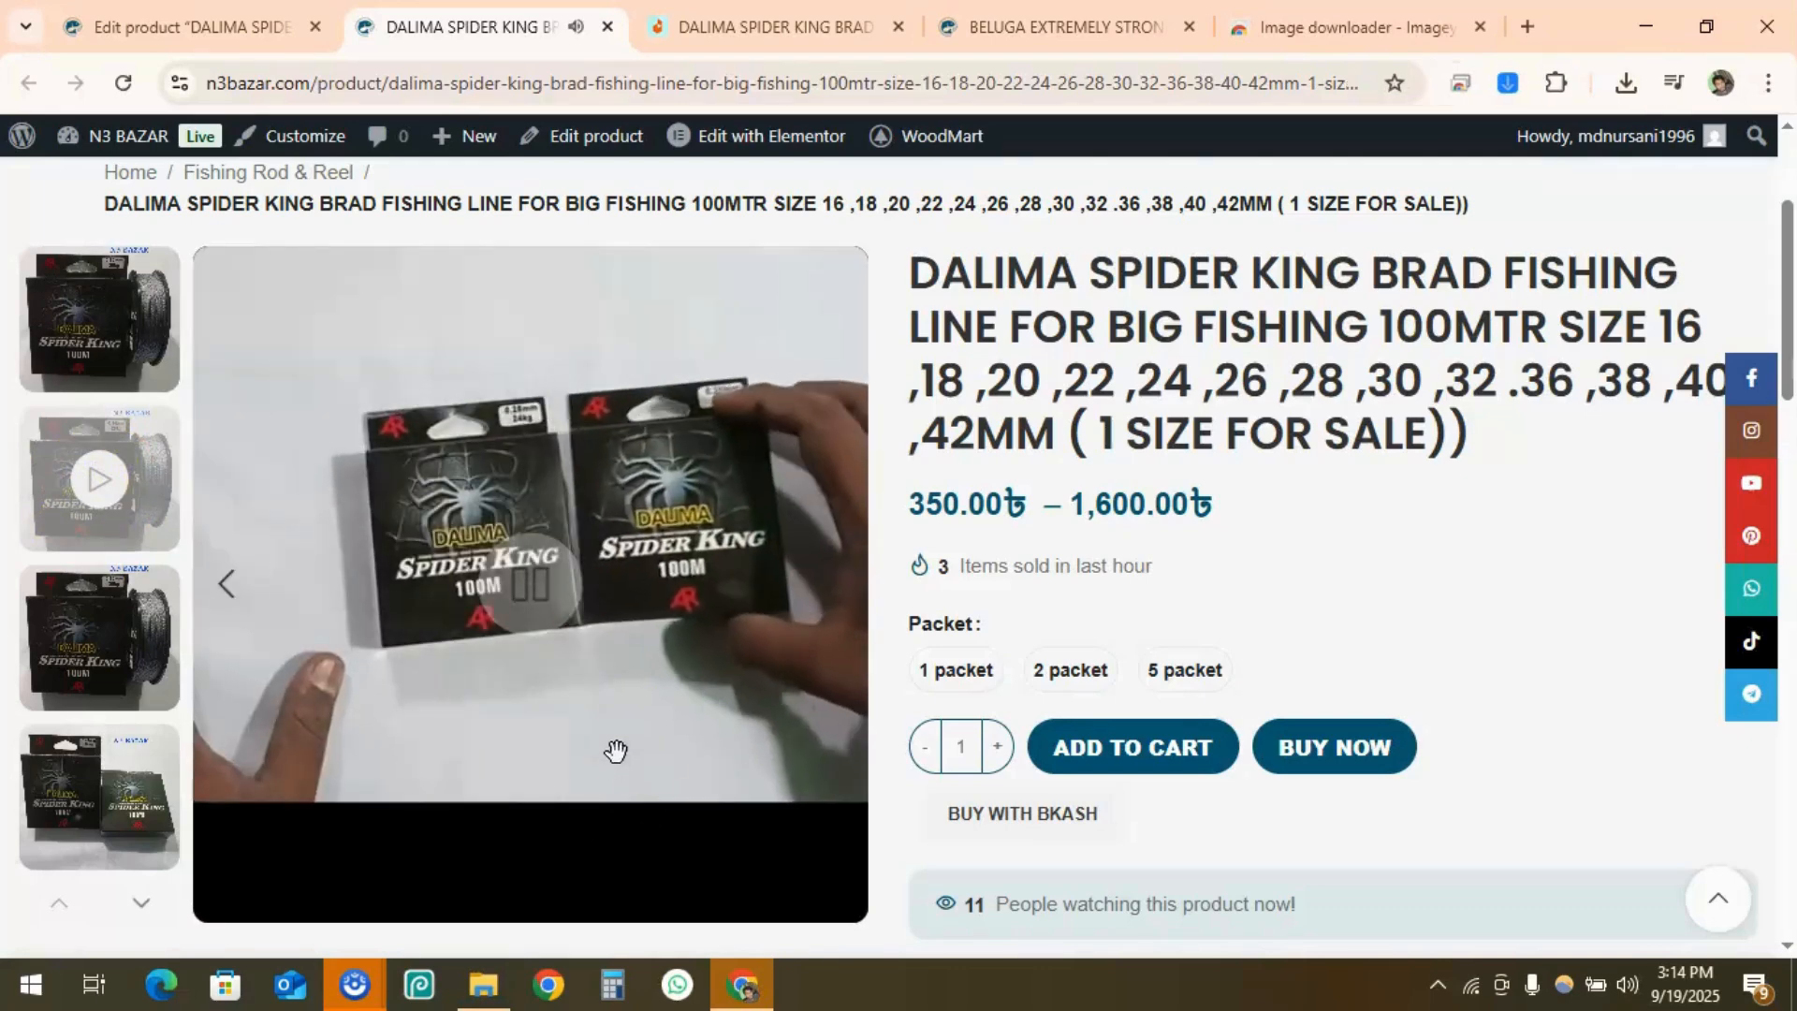
click(563, 666)
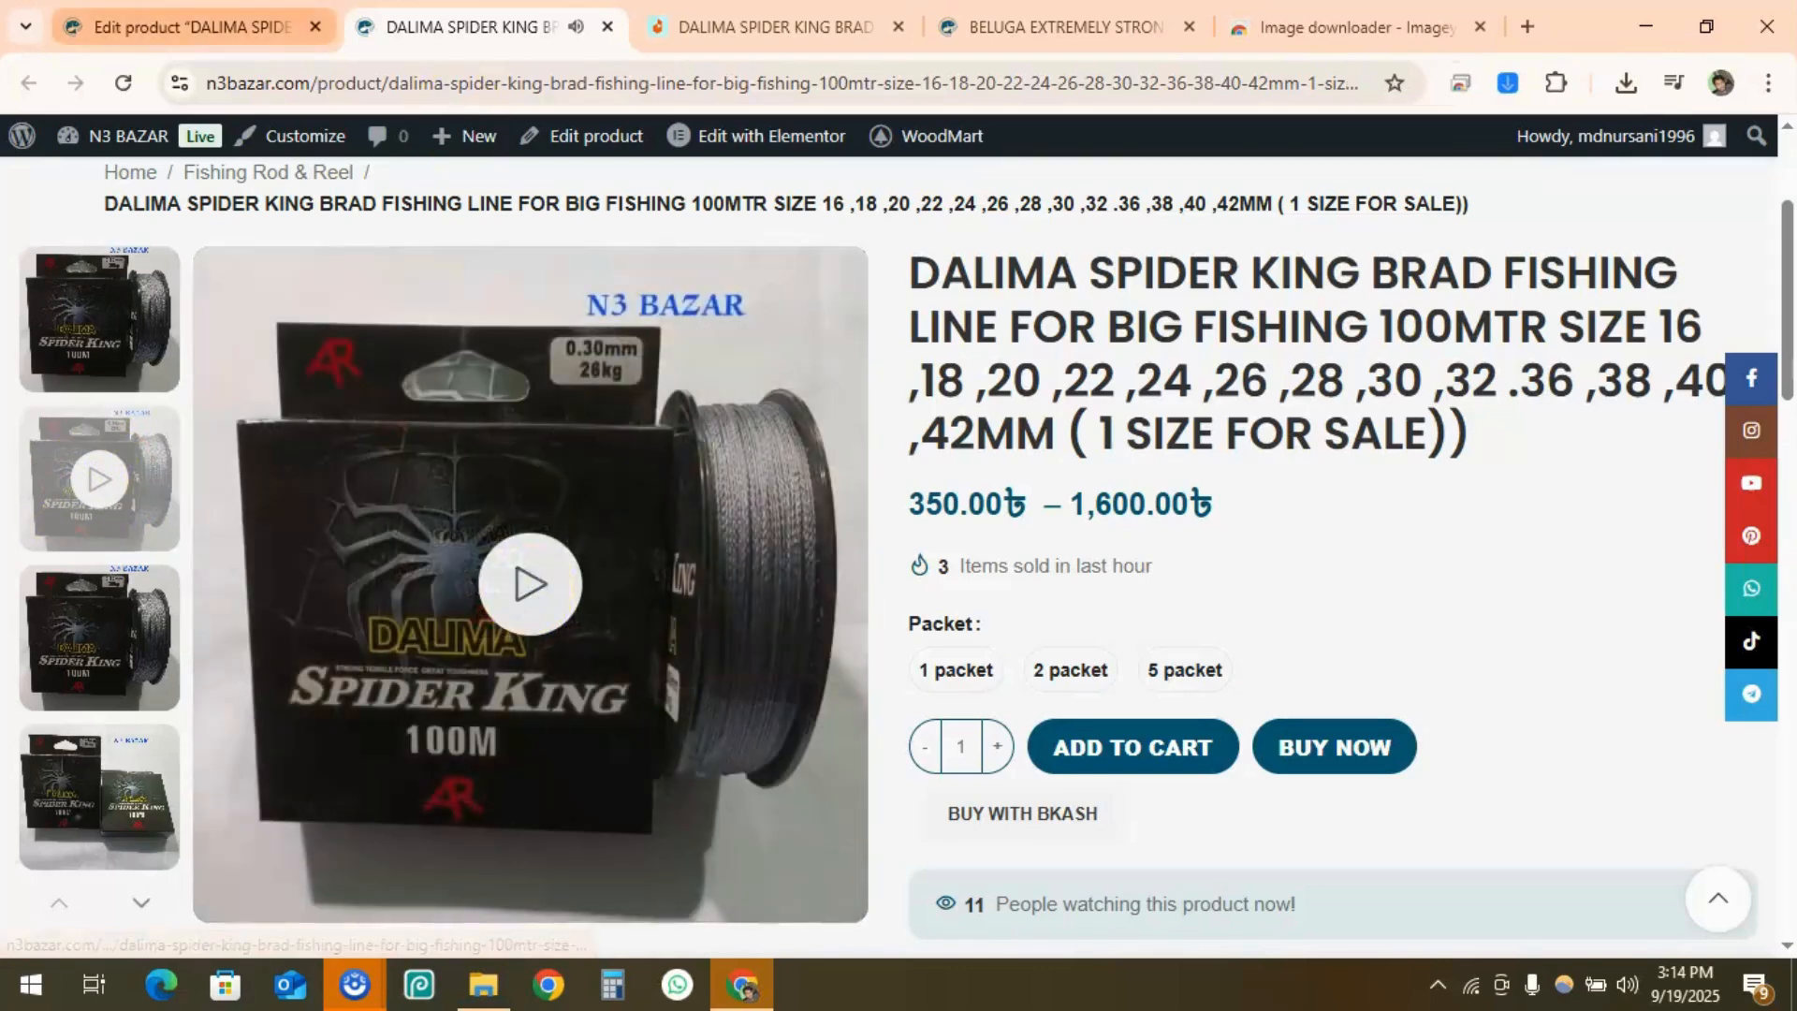
click(170, 29)
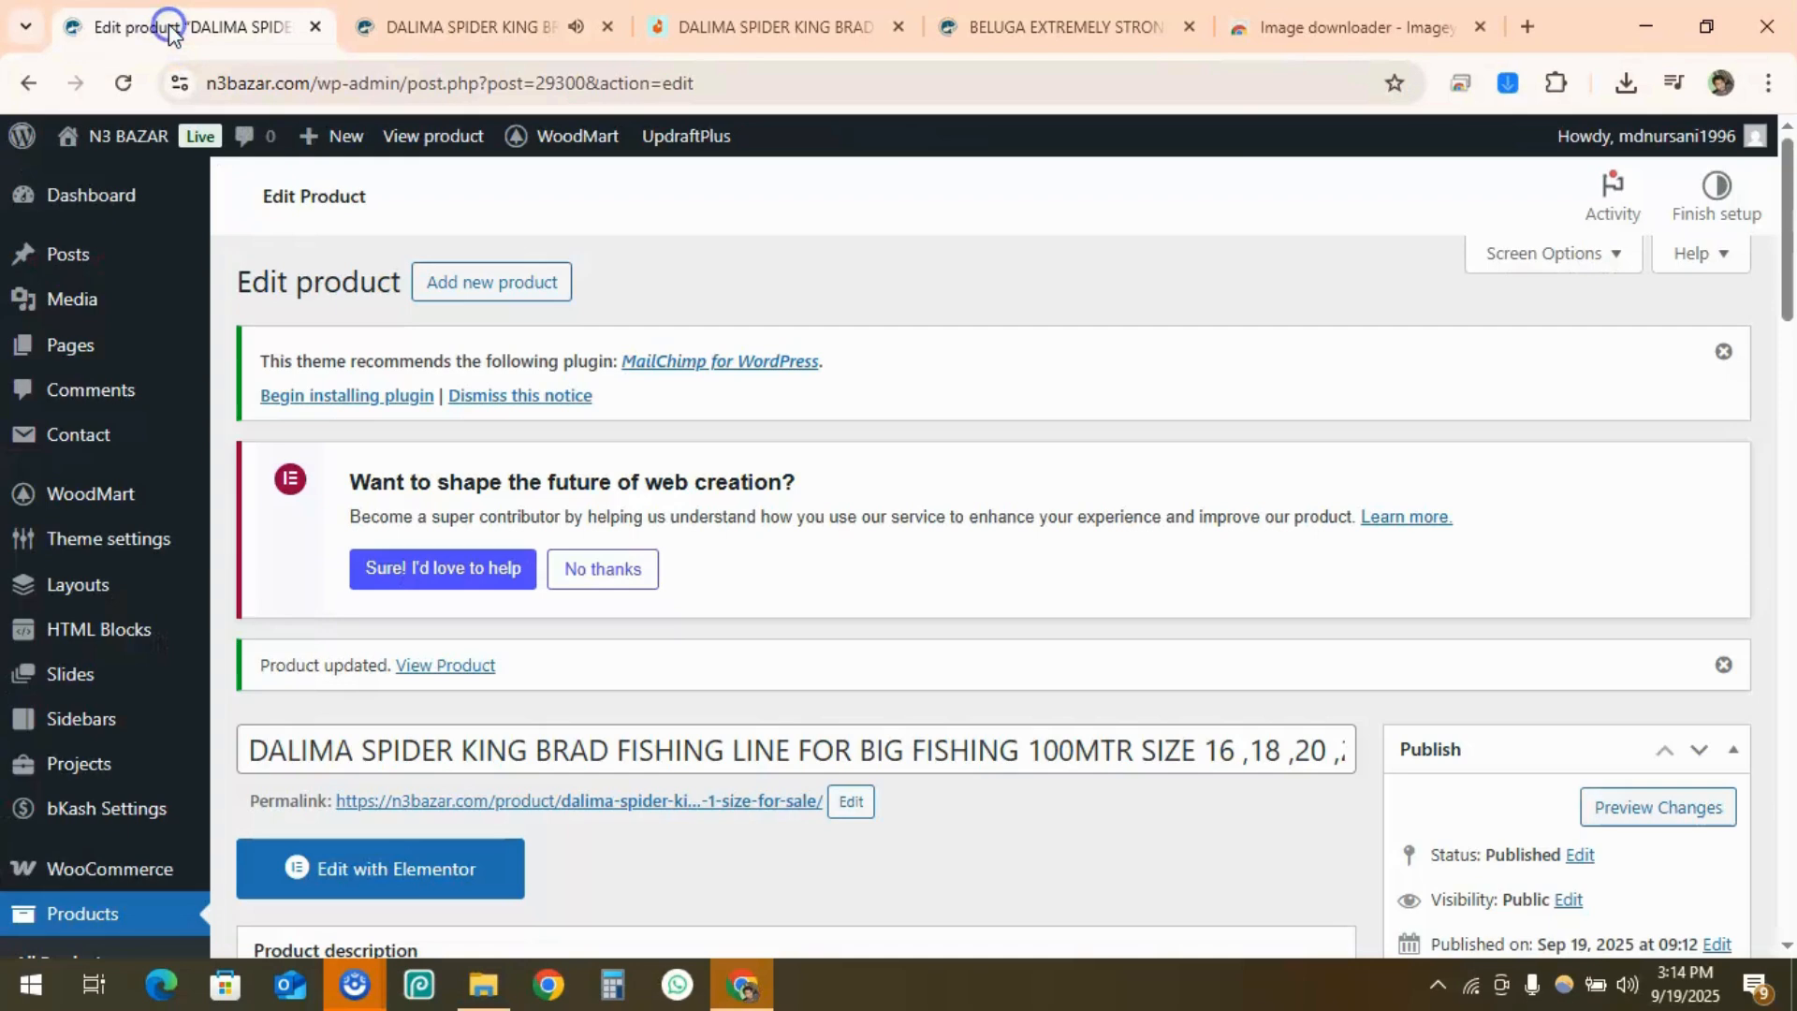
click(430, 23)
click(262, 30)
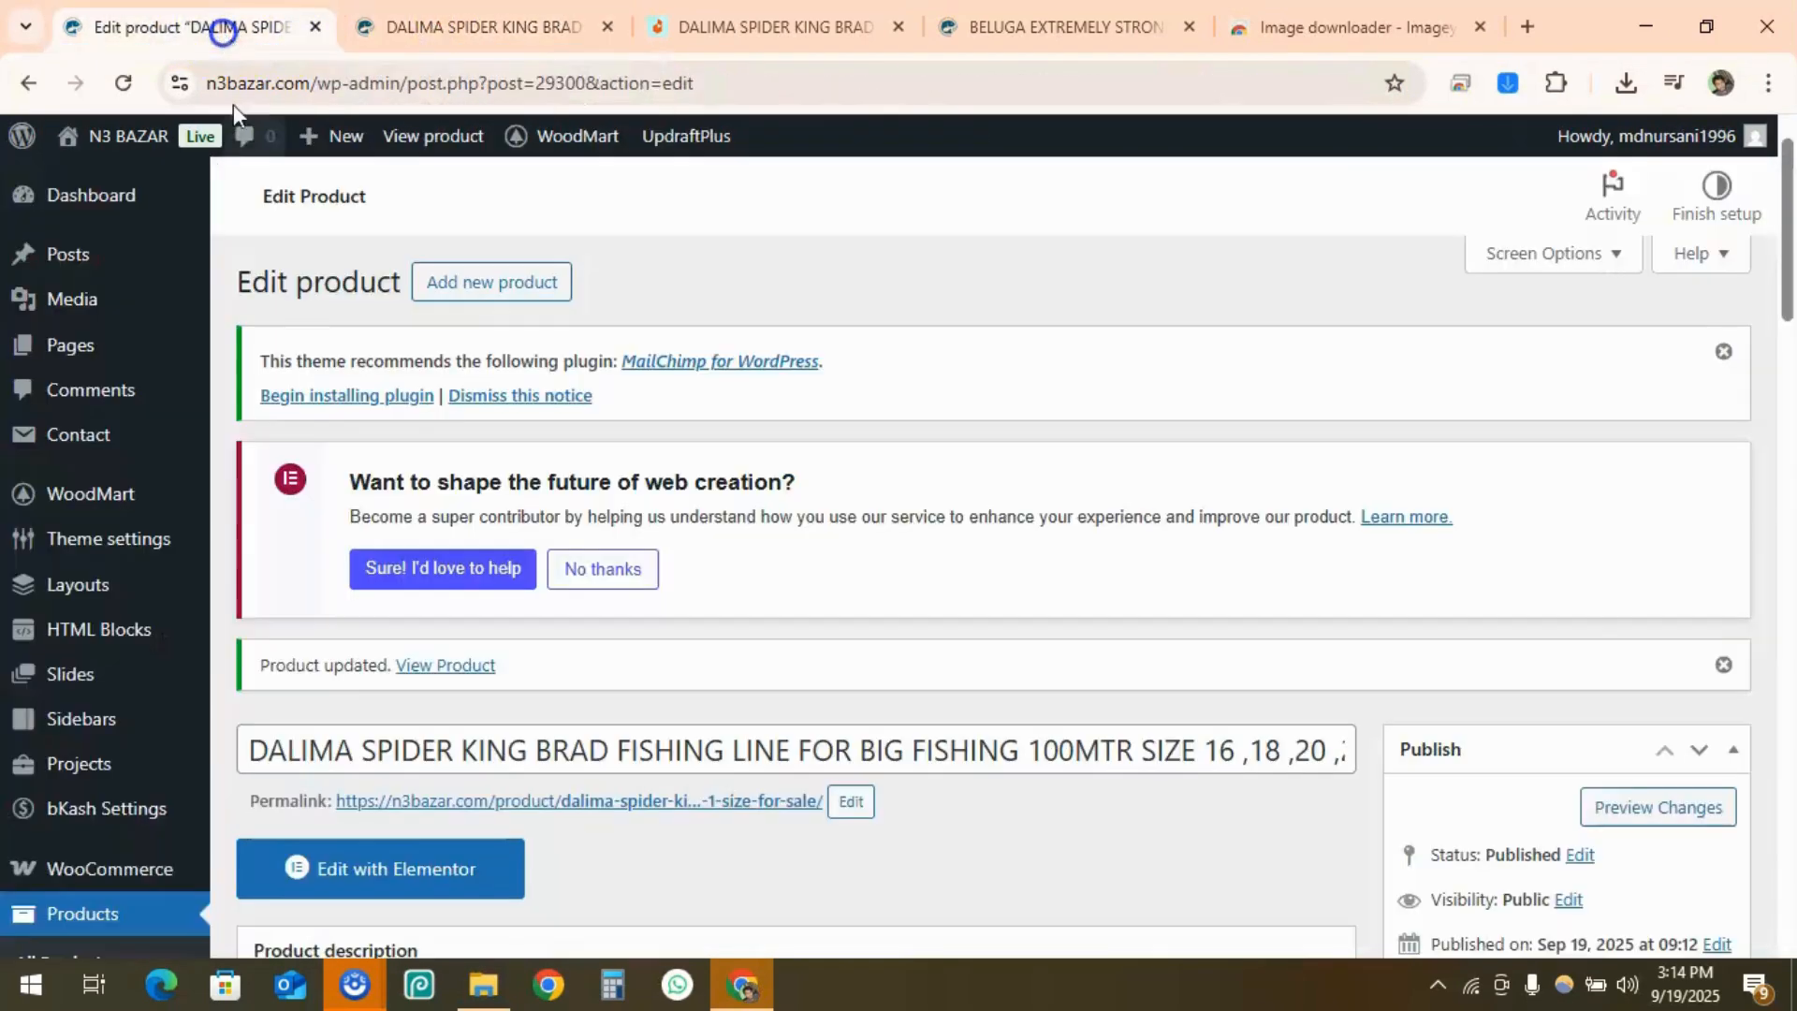